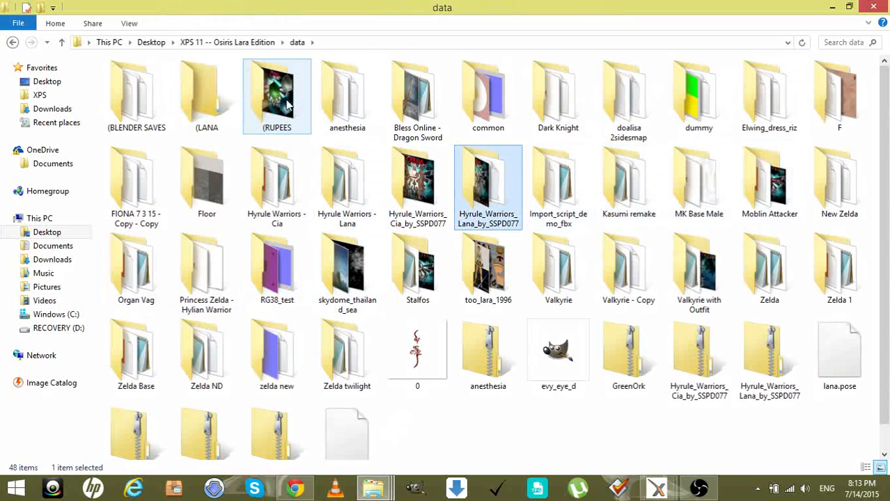
# Look through the contents of the Hyrule_Warriors_Lana_by_SSPD077 folder
pyautogui.press('Return')
pyautogui.press('Right')
pyautogui.press('Right')
pyautogui.press('Right')
pyautogui.press('Right')
pyautogui.press('Right')
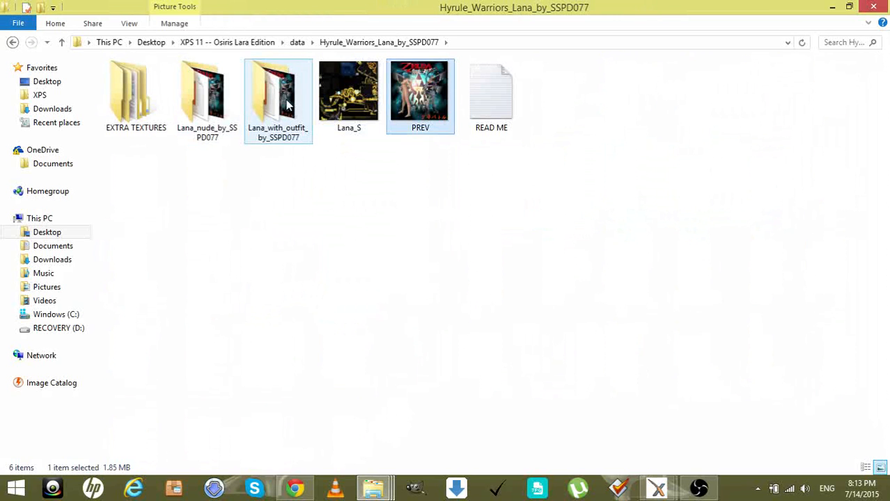
pyautogui.press('Left')
pyautogui.press('Left')
# View the preview picture image00007 from the images folder of XPS 11 -- Osiris Lara Edition, and close it
pyautogui.press('BackSpace')
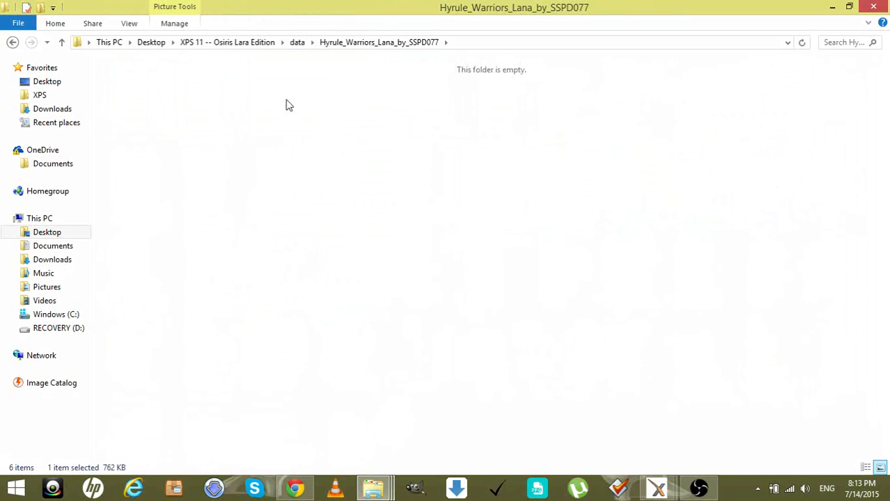
pyautogui.press('BackSpace')
pyautogui.press('Right')
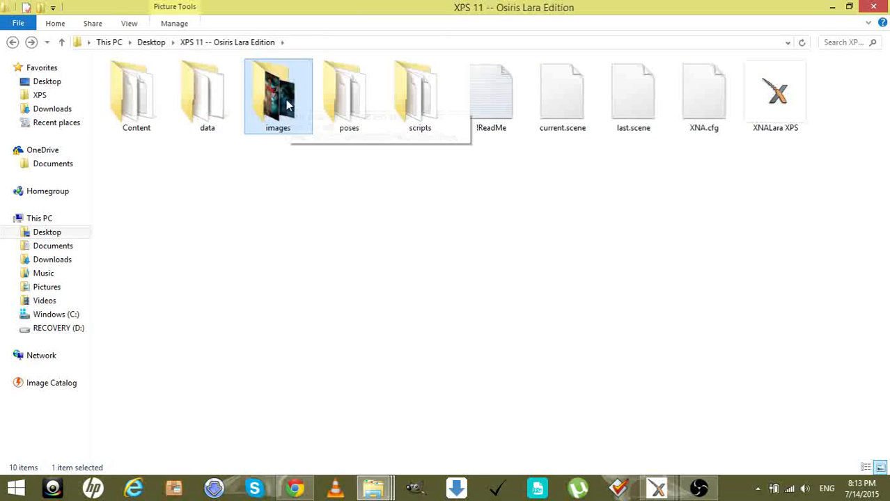
pyautogui.press('Return')
pyautogui.press('Down')
pyautogui.press('Left')
pyautogui.press('Left')
pyautogui.press('Left')
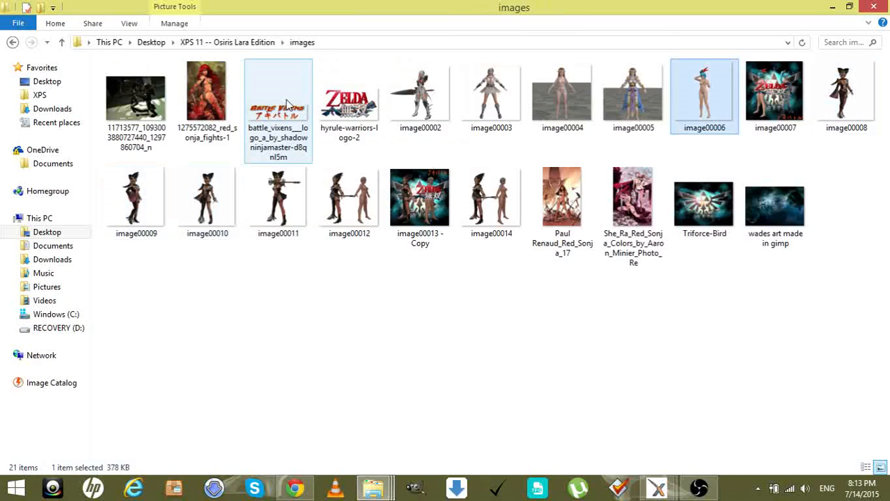
pyautogui.press('Right')
pyautogui.press('Return')
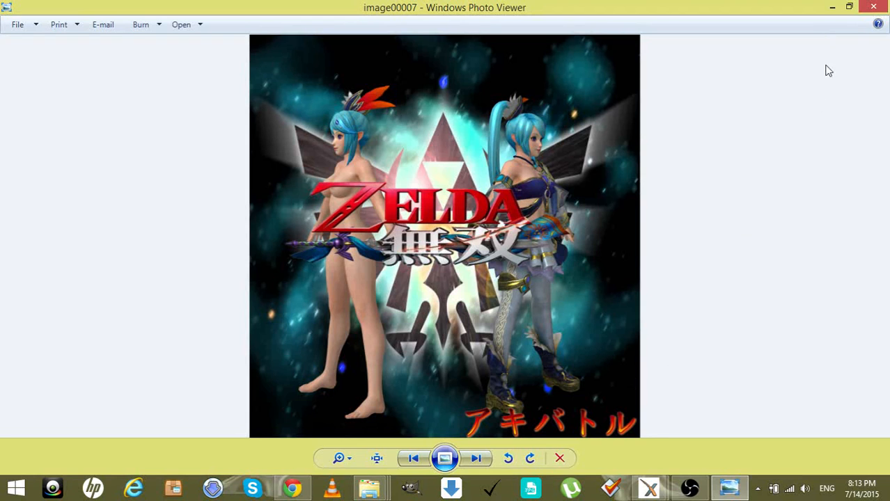
pyautogui.click(875, 7)
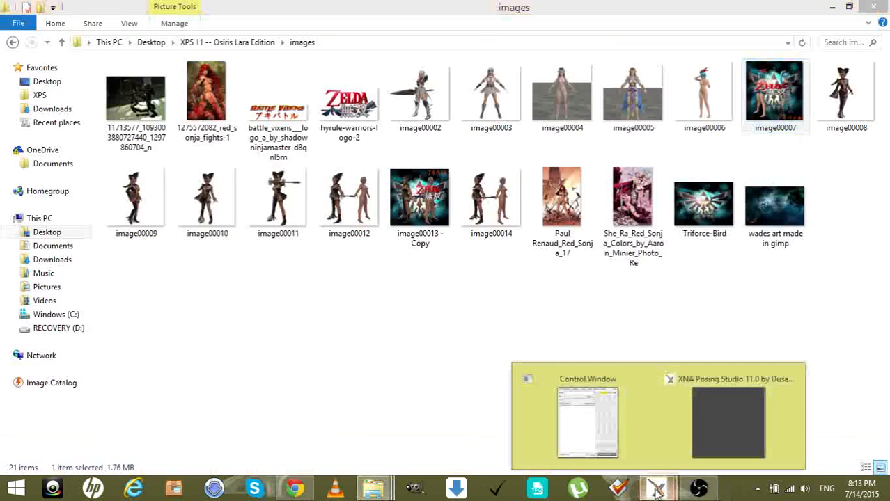
# Switch to XNA Posing Studio and add the Hyrule Warriors - Lana model to the scene
pyautogui.click(685, 490)
pyautogui.click(699, 488)
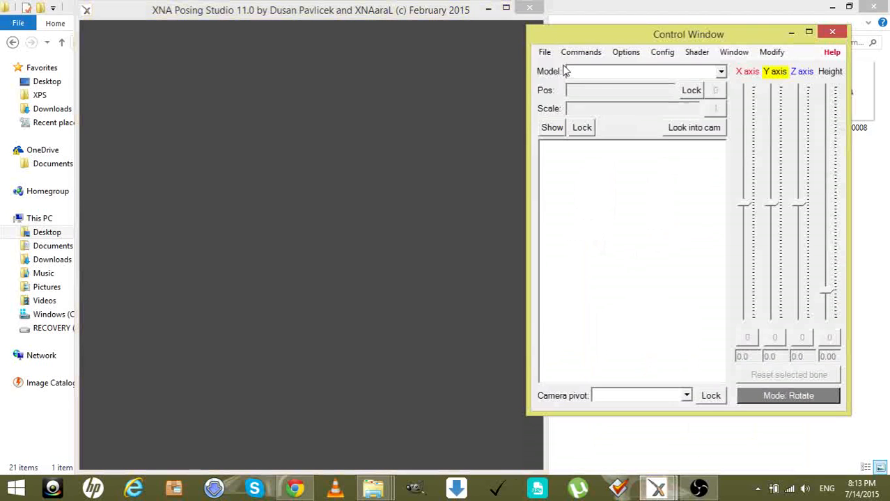
pyautogui.click(545, 53)
pyautogui.click(559, 71)
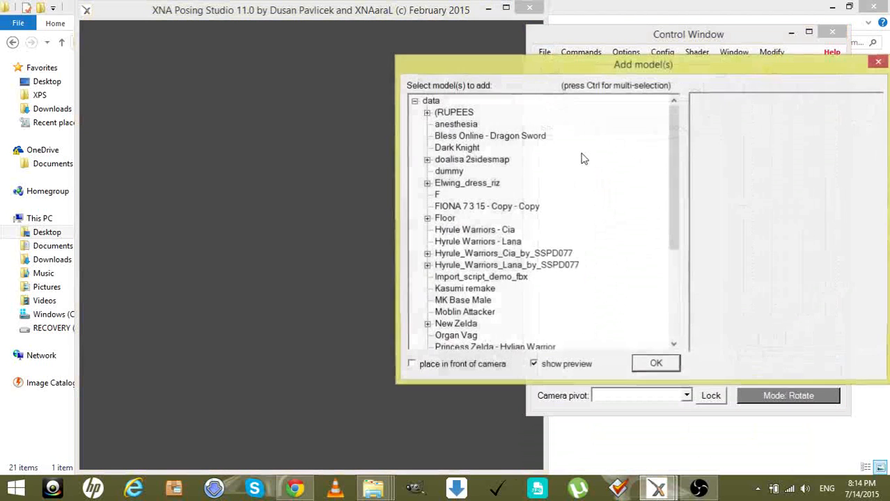
pyautogui.moveTo(673, 189); pyautogui.dragTo(675, 221)
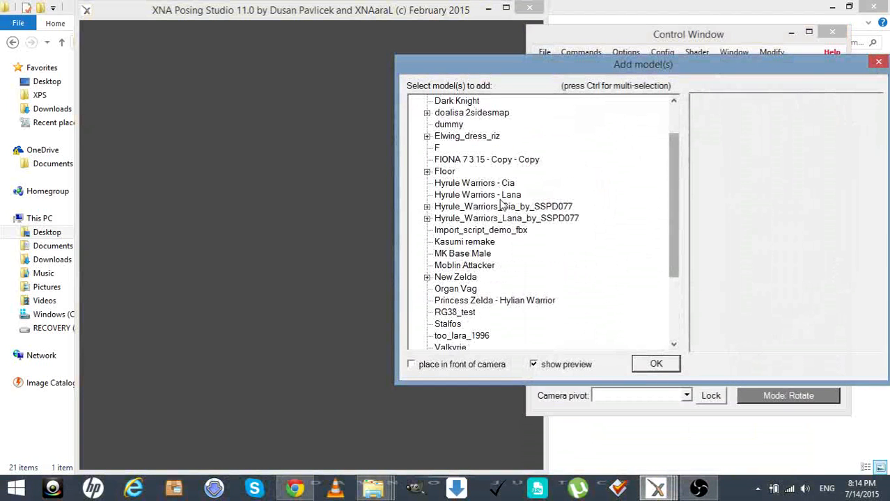
pyautogui.click(498, 195)
pyautogui.doubleClick(498, 197)
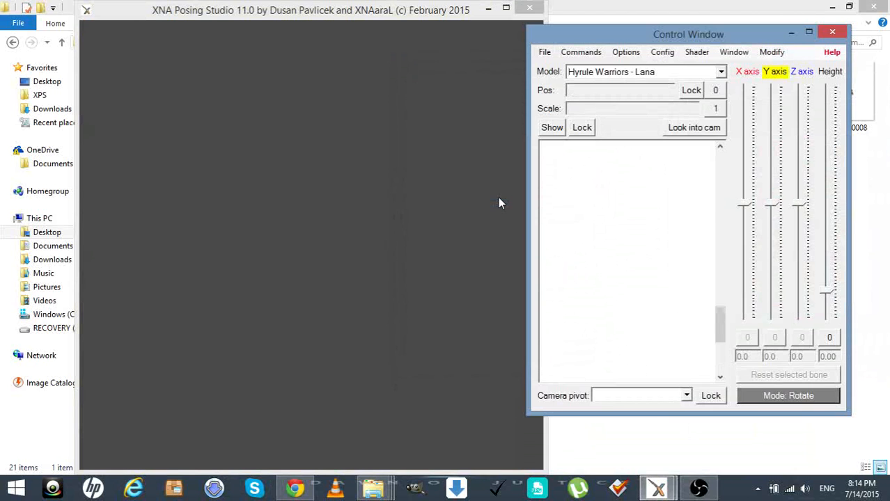
# Make the Skin!!, Skin!2nPart! and Skin1nPart! meshes of the Lana model optional items, displayed by default
pyautogui.click(625, 52)
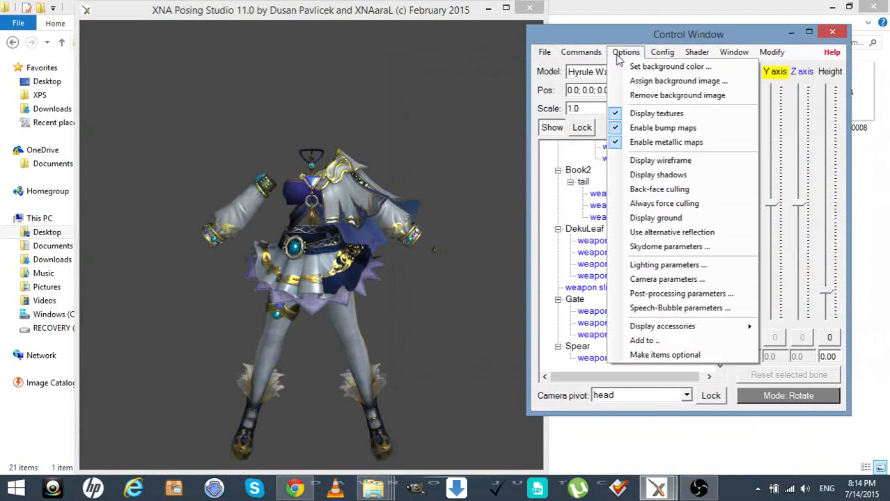
pyautogui.click(648, 354)
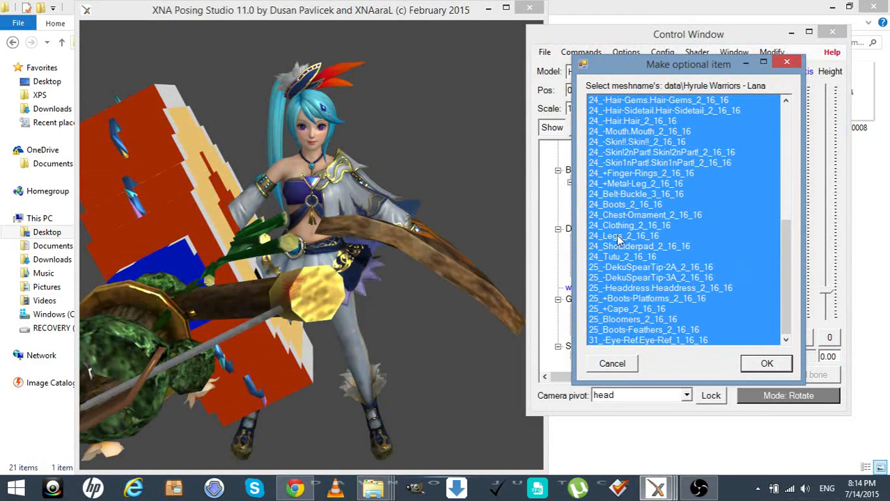
pyautogui.moveTo(621, 256); pyautogui.dragTo(624, 279)
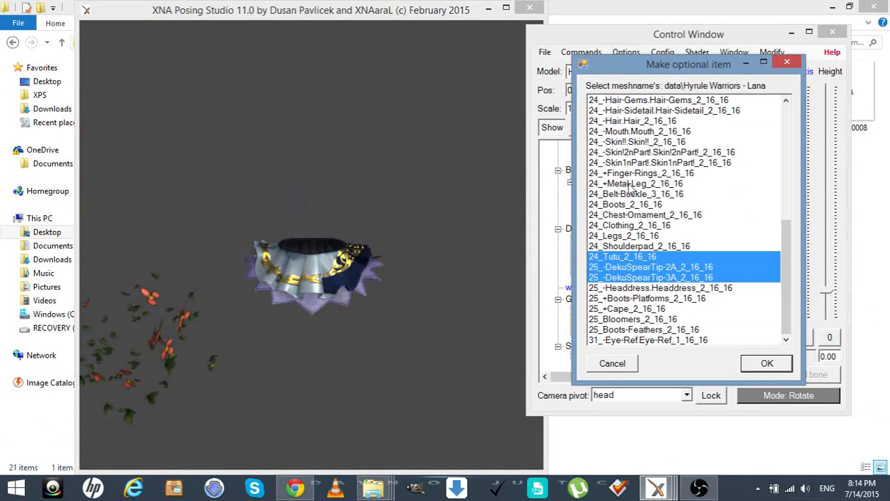
pyautogui.moveTo(624, 164); pyautogui.dragTo(626, 144)
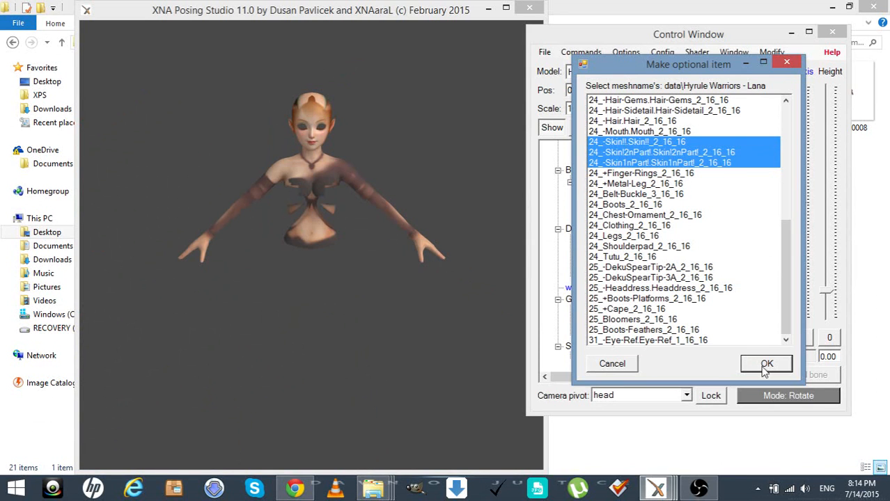
pyautogui.click(766, 365)
pyautogui.click(442, 291)
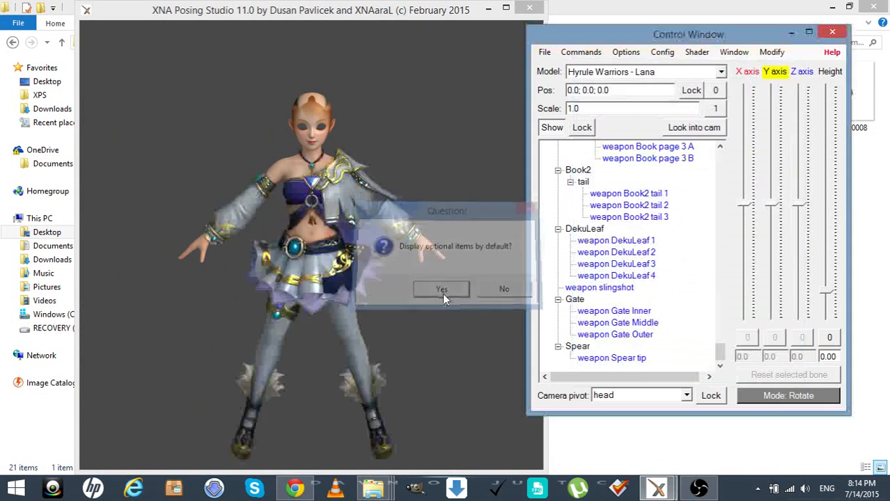
# Add the Kasumi remake model to the scene alongside the Lana model
pyautogui.click(574, 42)
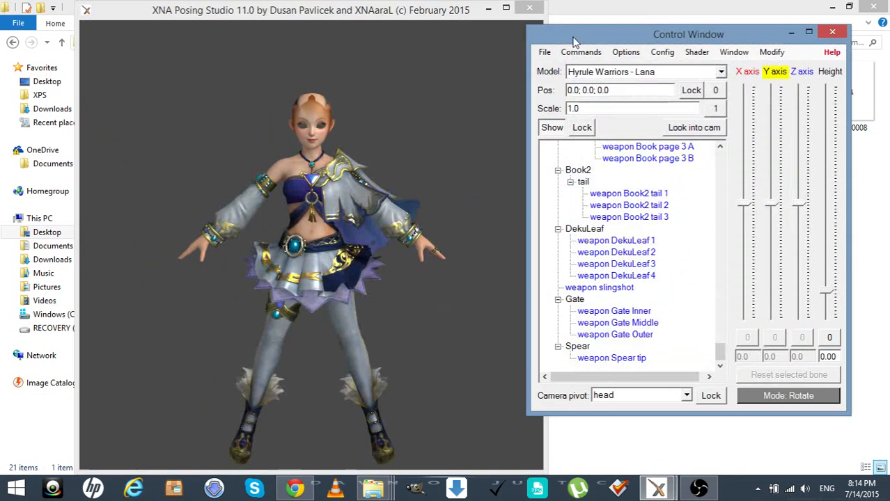
pyautogui.click(545, 52)
pyautogui.click(581, 65)
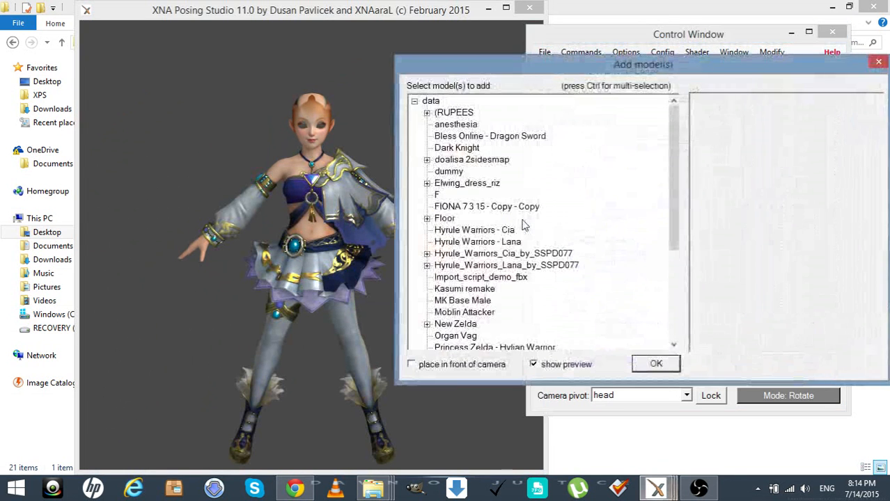
pyautogui.click(466, 289)
pyautogui.doubleClick(466, 289)
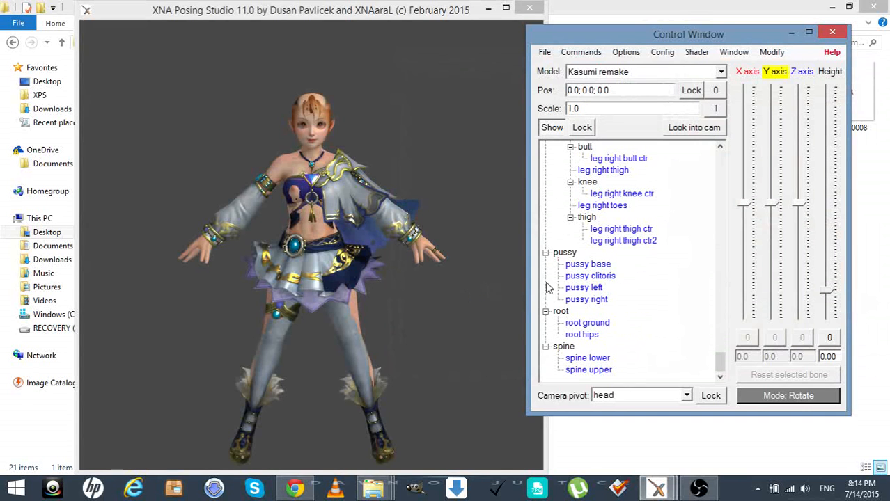
# Display the models in wireframe and examine from the front and sides how the Kasumi body fits the Lana outfit
pyautogui.click(471, 307)
pyautogui.moveTo(468, 308)
pyautogui.mouseDown()
pyautogui.moveTo(359, 306)
pyautogui.moveTo(470, 307)
pyautogui.mouseUp()
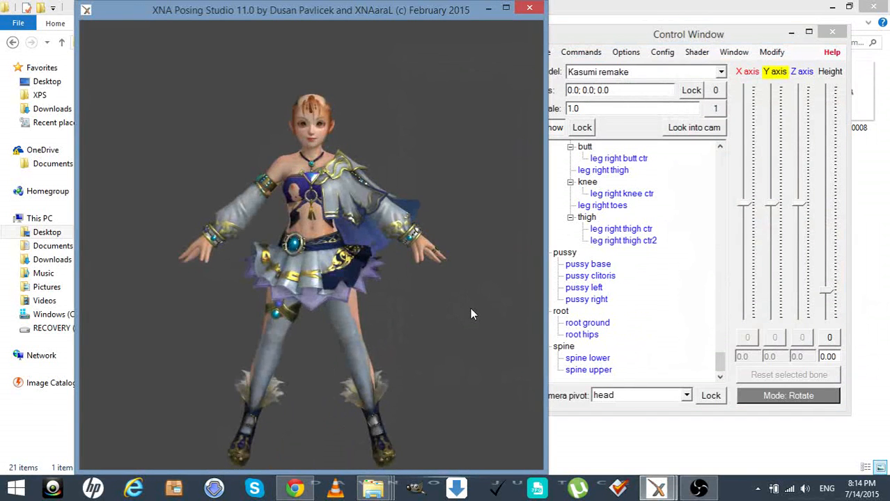
pyautogui.moveTo(475, 285); pyautogui.dragTo(478, 147, button='right')
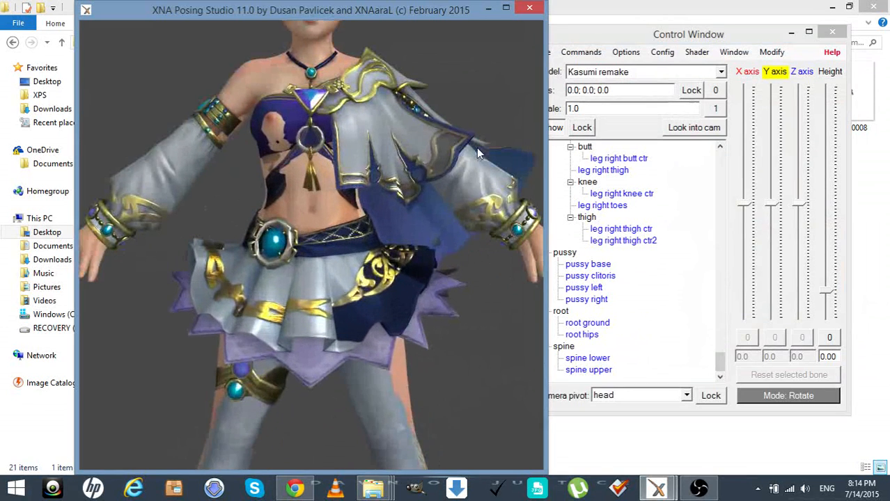
pyautogui.moveTo(475, 111); pyautogui.dragTo(471, 168, button='middle')
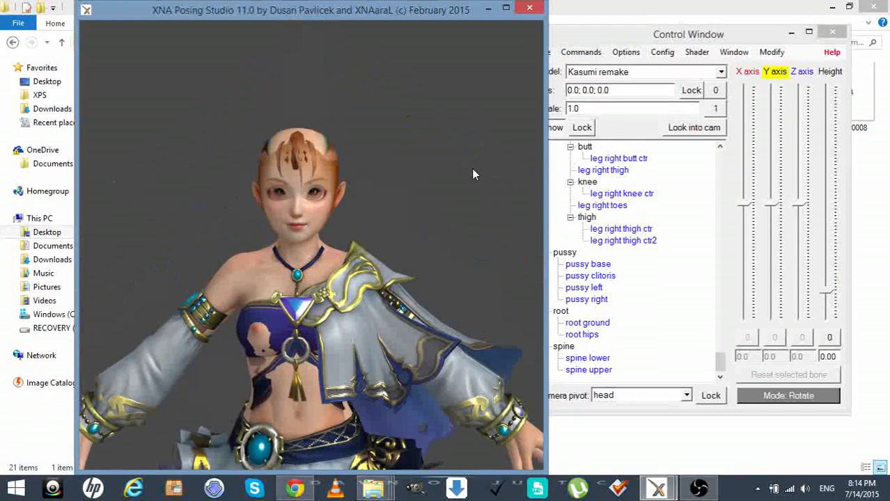
pyautogui.moveTo(477, 160); pyautogui.dragTo(471, 189)
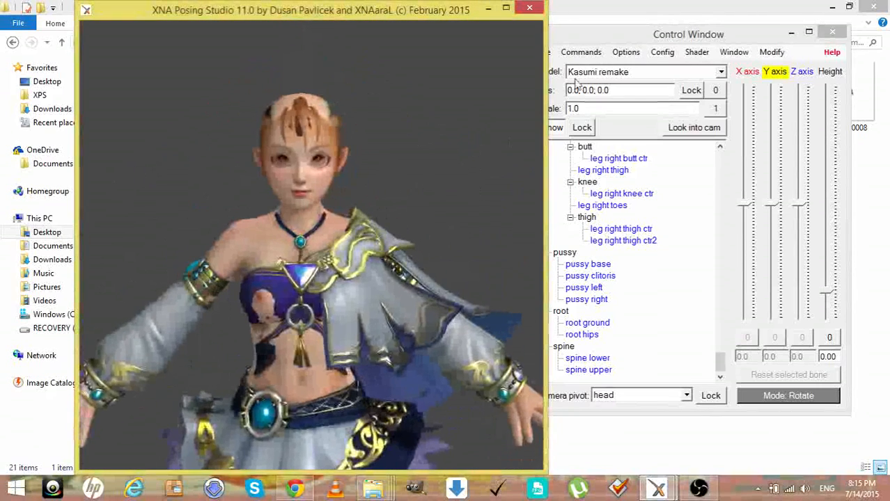
pyautogui.click(630, 54)
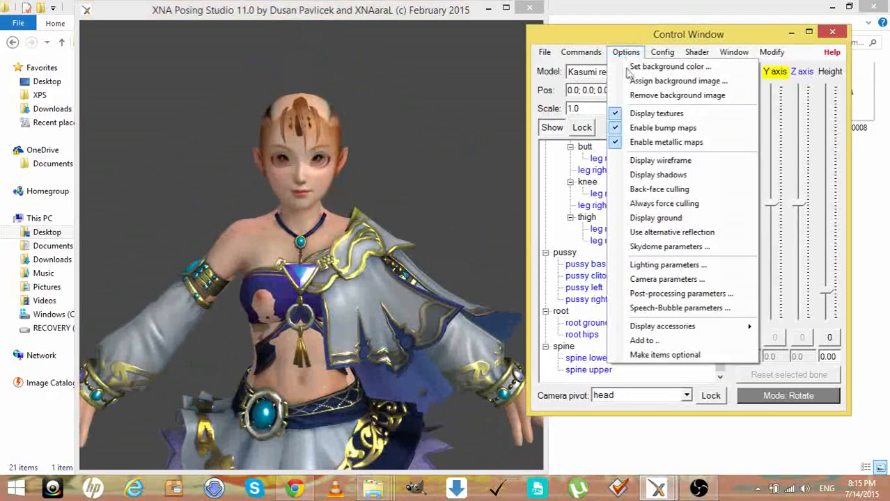
pyautogui.click(660, 160)
pyautogui.click(397, 227)
pyautogui.moveTo(396, 226); pyautogui.dragTo(471, 245)
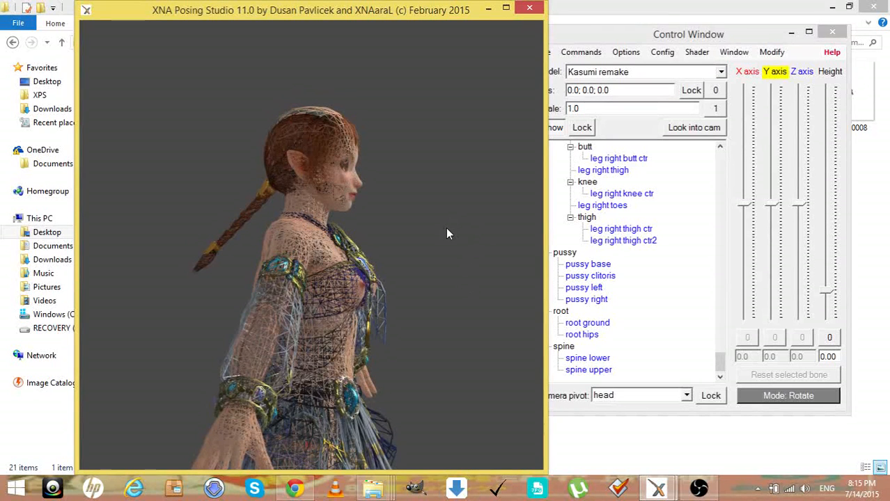
pyautogui.moveTo(445, 232); pyautogui.dragTo(347, 224)
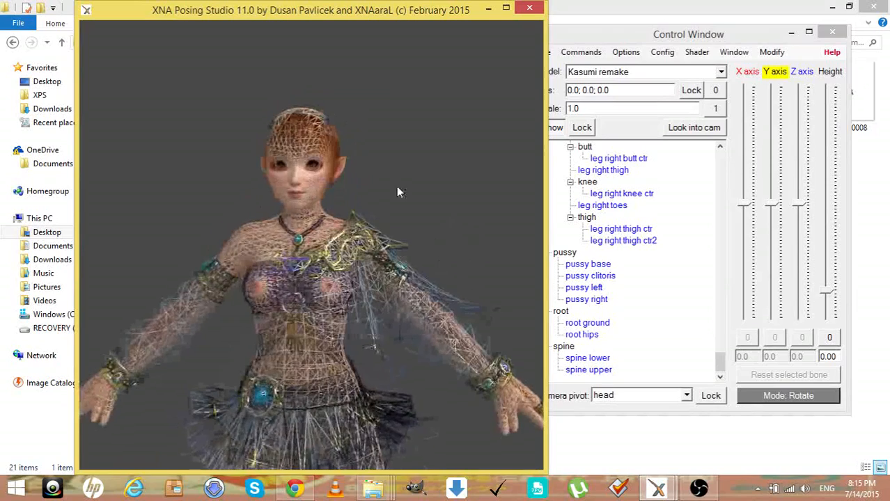
pyautogui.scroll(5, 405, 140)
pyautogui.moveTo(411, 130); pyautogui.dragTo(324, 139)
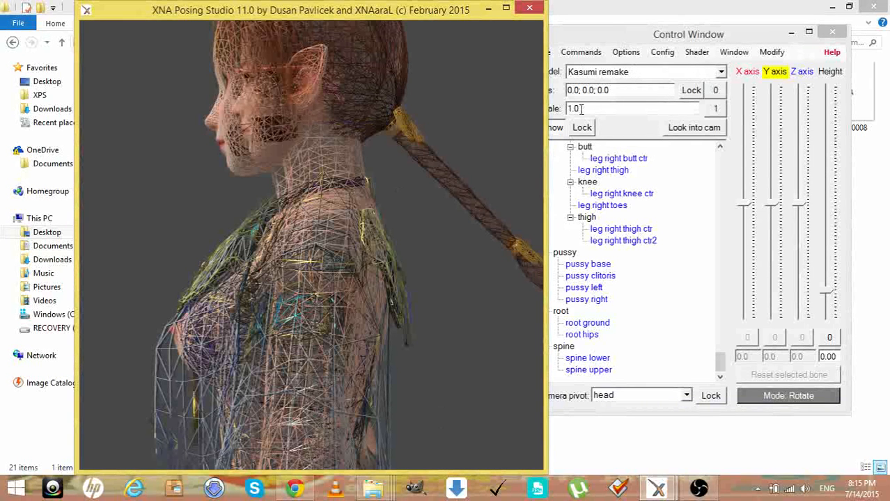
# Turn off the wireframe display and examine from the front where the body pokes through the outfit
pyautogui.click(622, 57)
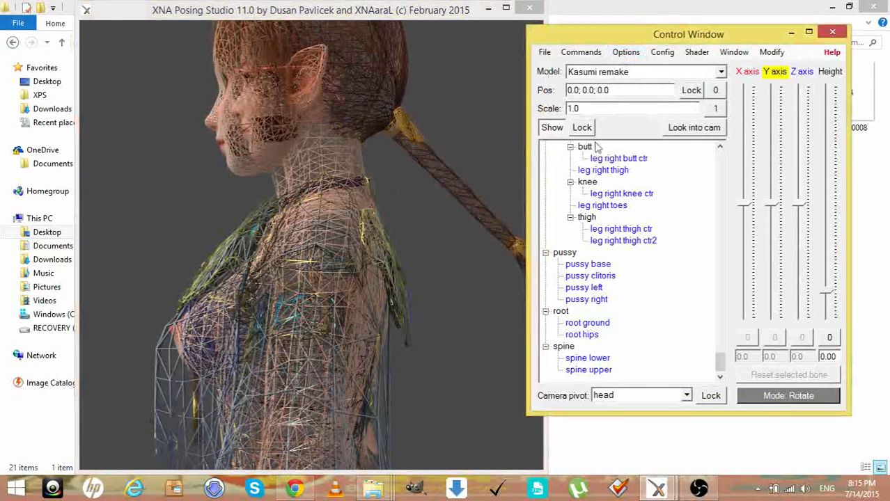
pyautogui.click(624, 54)
pyautogui.click(628, 171)
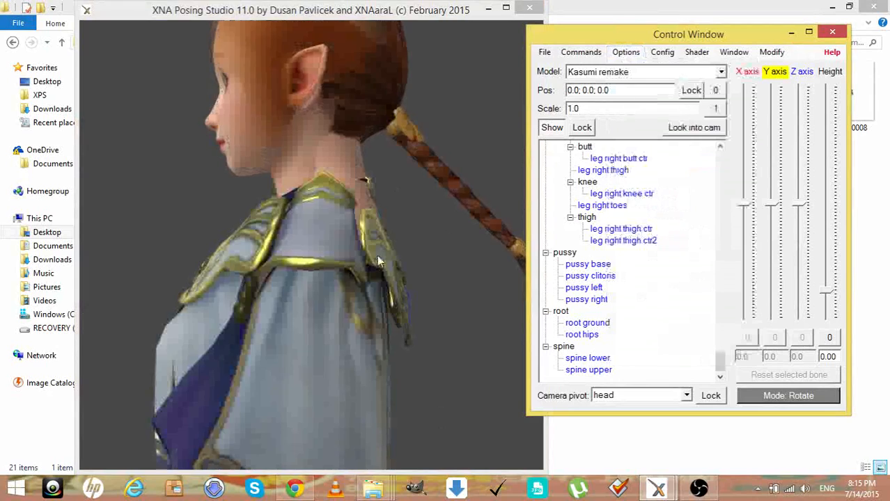
pyautogui.moveTo(377, 254); pyautogui.dragTo(486, 255)
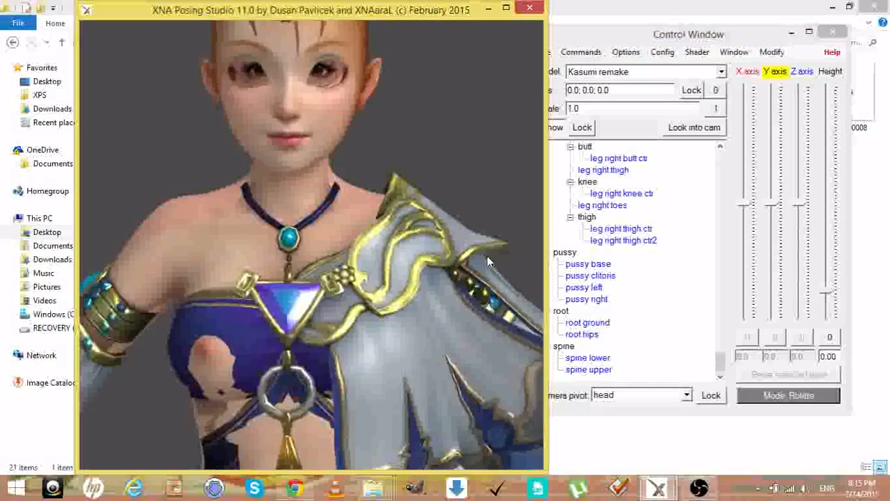
# Set the camera pivot to body upper and frame the models from head to thighs
pyautogui.click(678, 395)
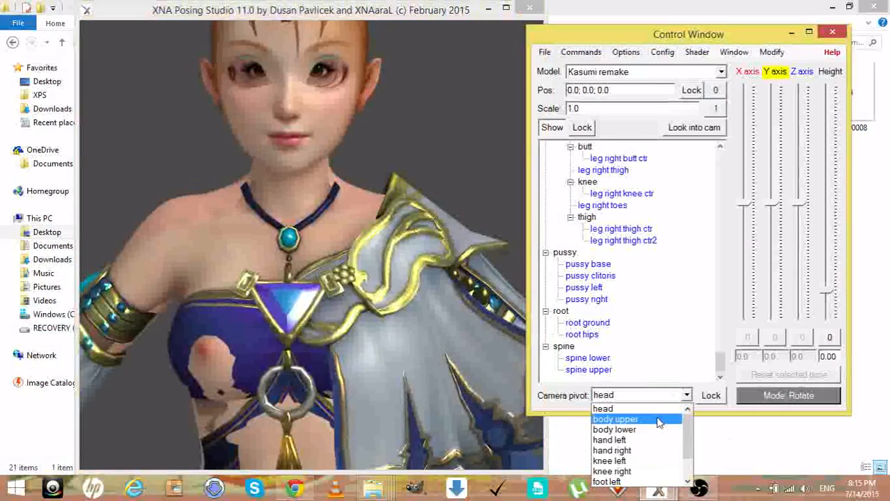
pyautogui.click(659, 423)
pyautogui.moveTo(460, 331); pyautogui.dragTo(426, 244)
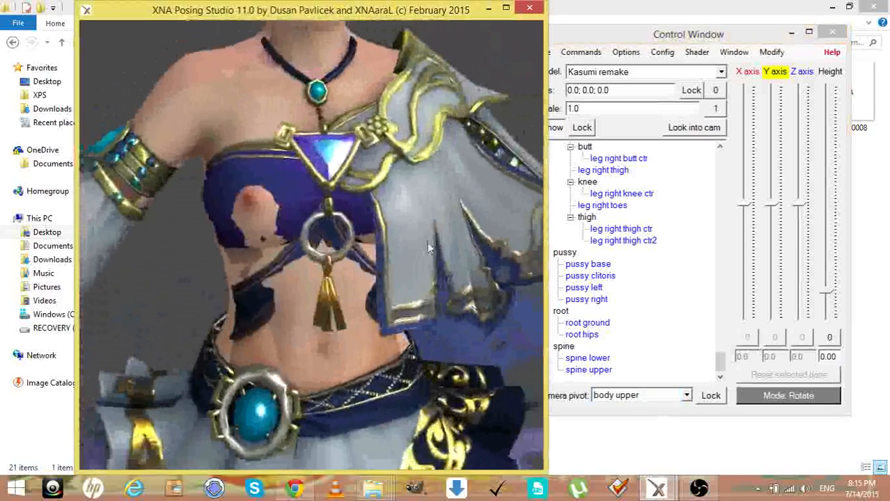
pyautogui.moveTo(428, 243); pyautogui.dragTo(390, 333, button='right')
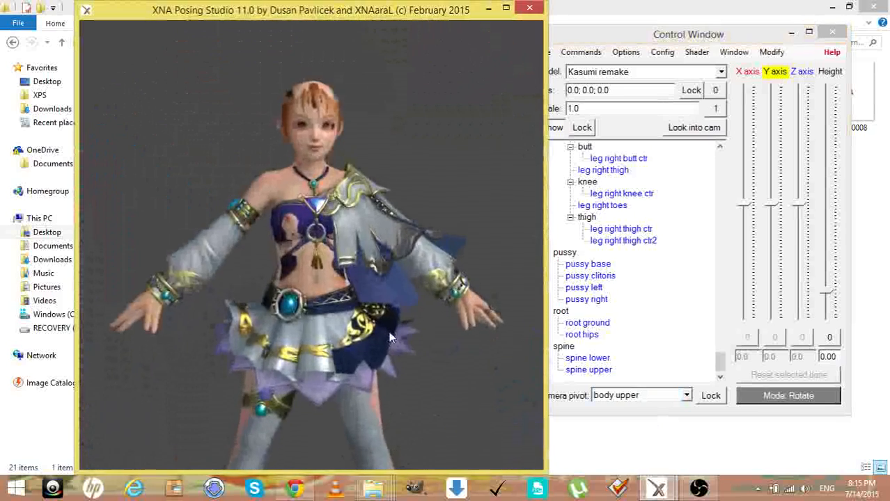
pyautogui.moveTo(390, 337); pyautogui.dragTo(379, 332)
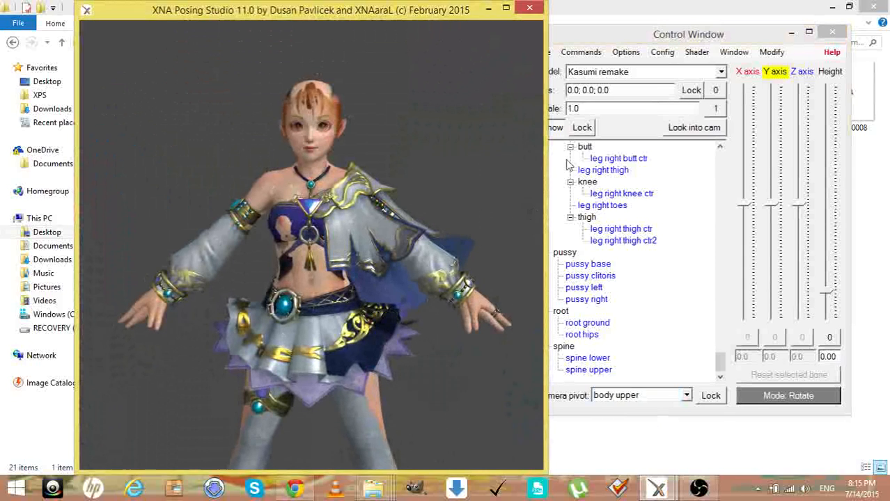
# Save the Kasumi remake model as Generic_Item.mesh.ascii, keeping all bones in the stored default pose
pyautogui.click(557, 134)
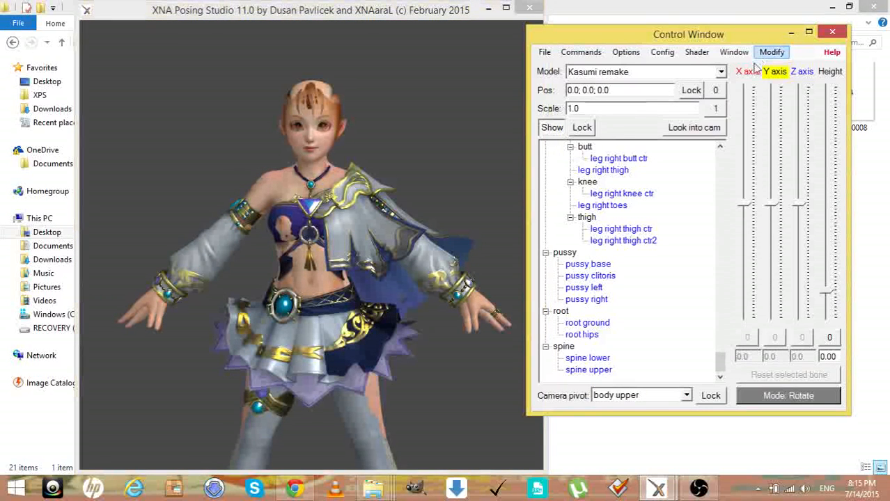
pyautogui.click(771, 52)
pyautogui.click(772, 67)
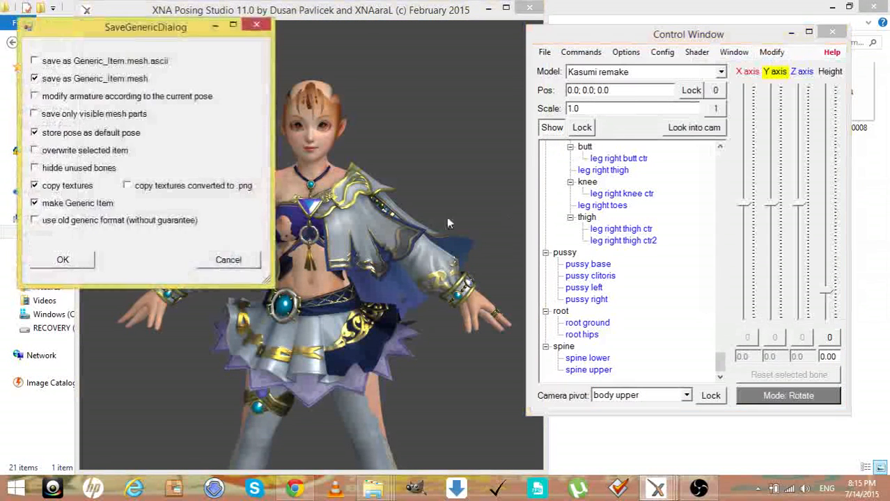
pyautogui.click(36, 62)
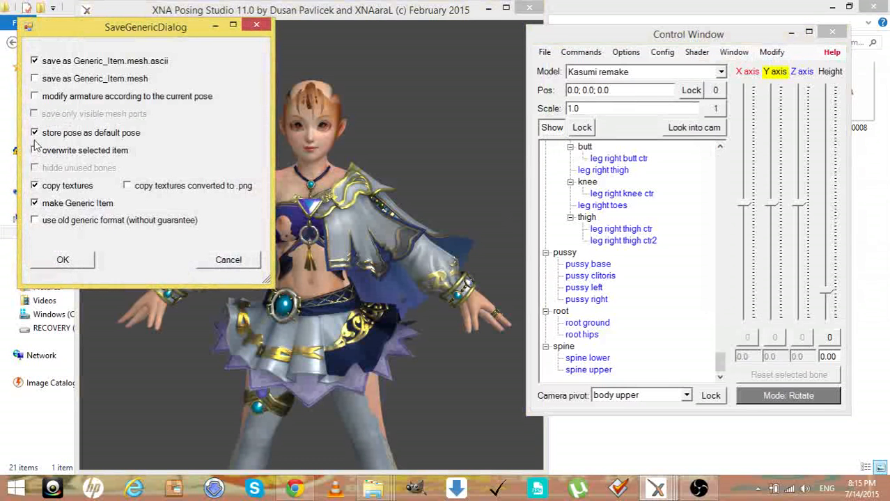
pyautogui.click(63, 262)
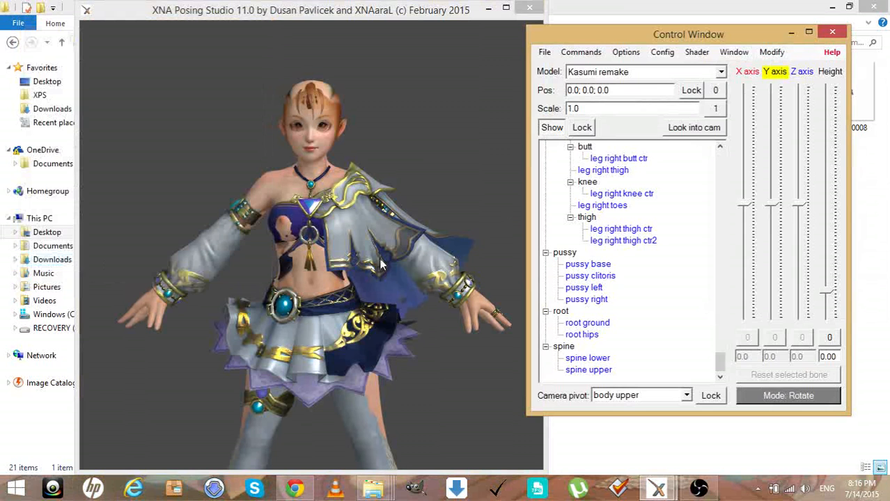
pyautogui.click(765, 364)
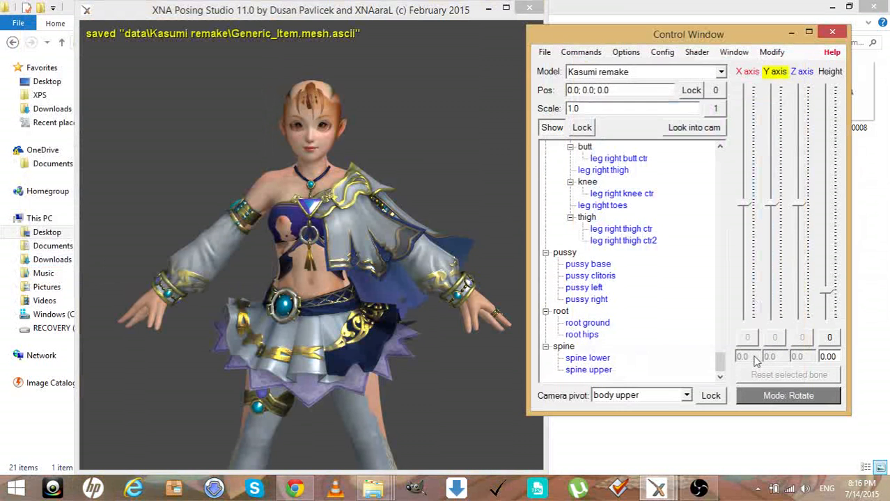
# Save the Hyrule Warriors - Lana model as Generic_Item.mesh.ascii, with all bones in the stored pose
pyautogui.click(721, 72)
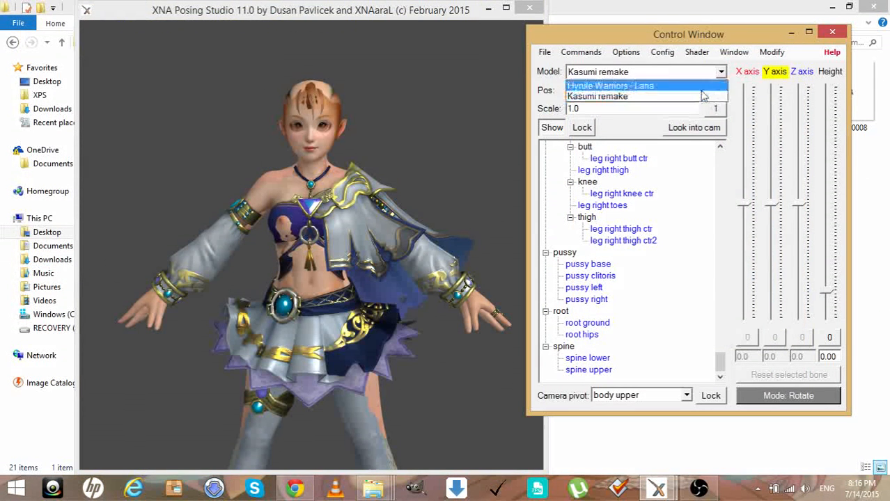
pyautogui.click(717, 83)
pyautogui.click(770, 52)
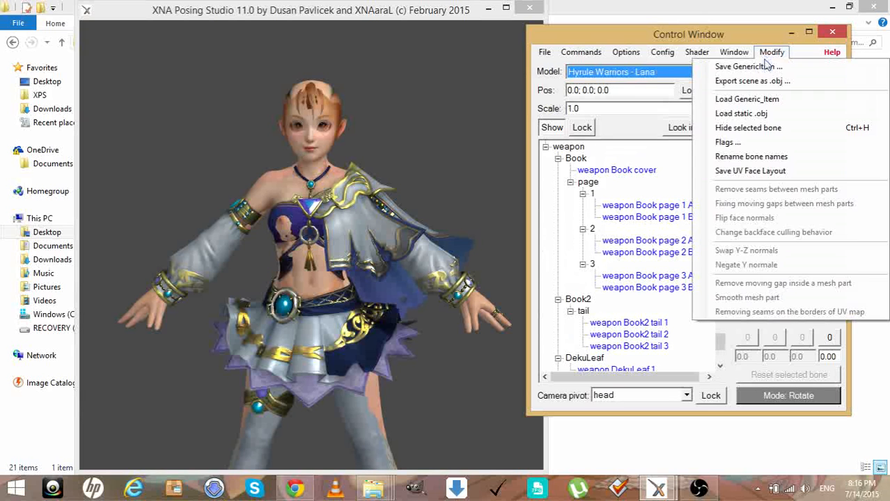
pyautogui.click(748, 65)
pyautogui.click(69, 95)
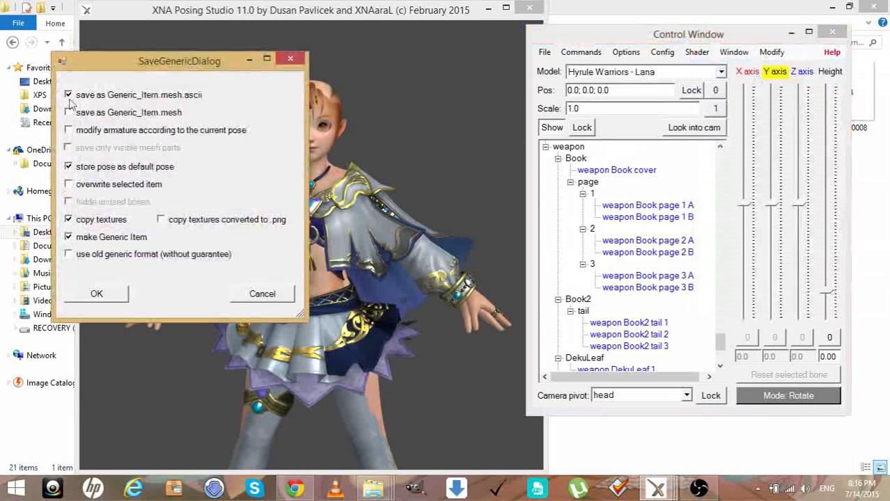
pyautogui.click(97, 294)
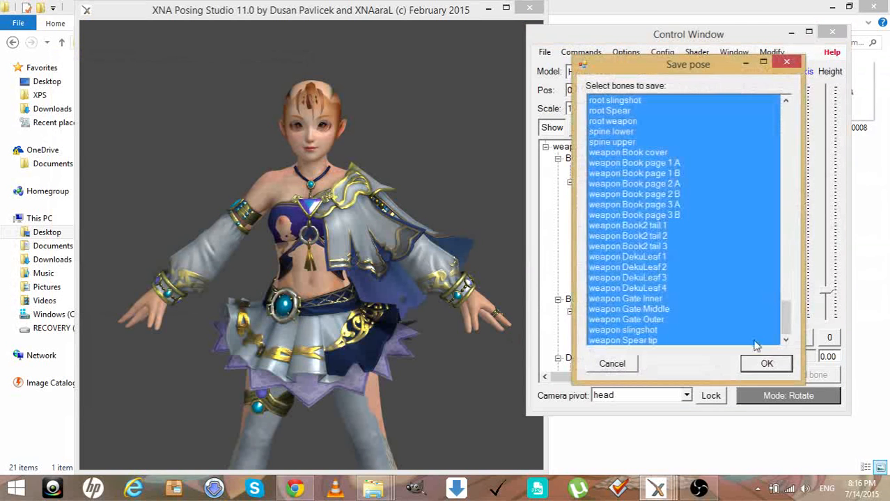
pyautogui.click(760, 362)
# Minimize the XNALara windows and open the (LANA folder inside the XPS 11 data folder in File Explorer
pyautogui.click(790, 33)
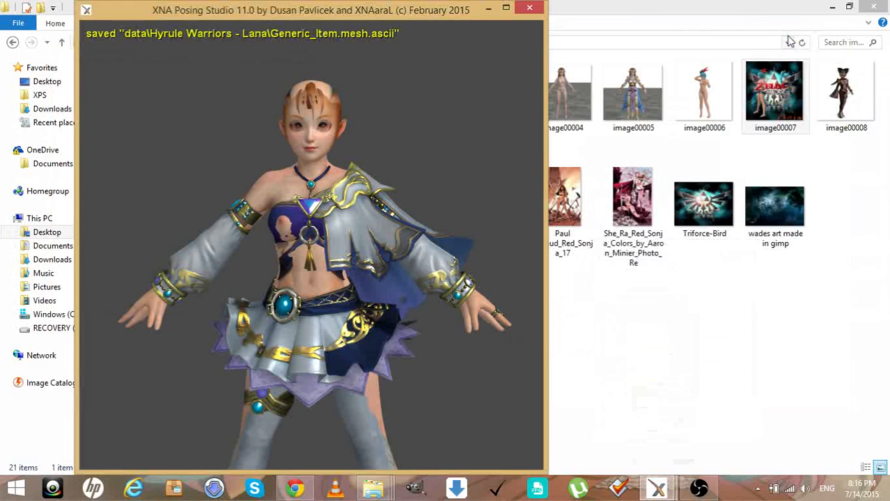
pyautogui.click(487, 8)
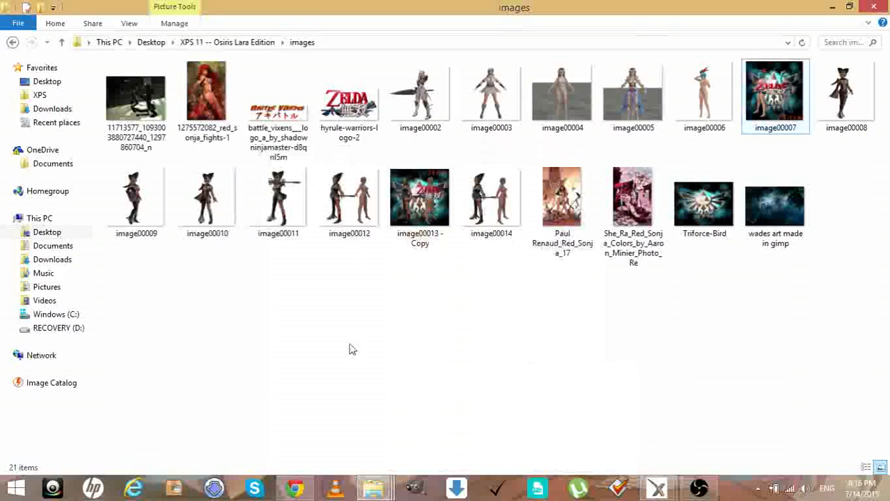
pyautogui.press('BackSpace')
pyautogui.press('Left')
pyautogui.press('Return')
pyautogui.press('Right')
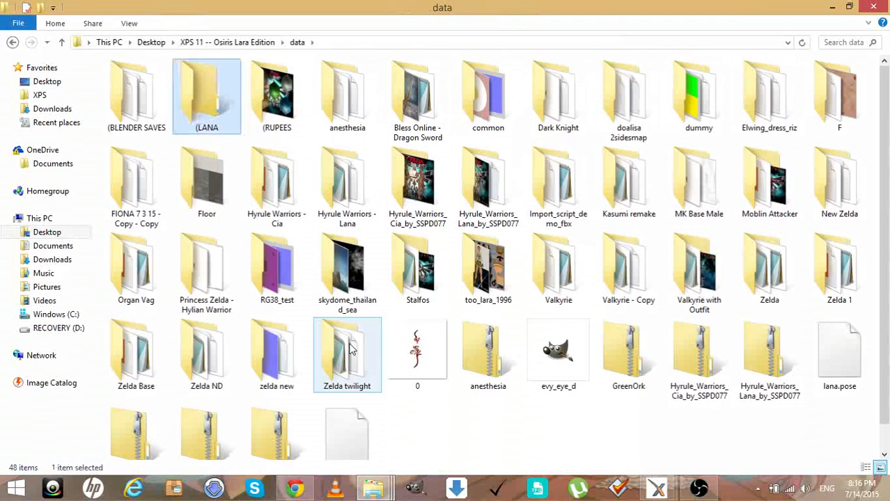
pyautogui.press('Return')
# Create a folder named Lana ND inside the (LANA folder
pyautogui.rightClick(352, 348)
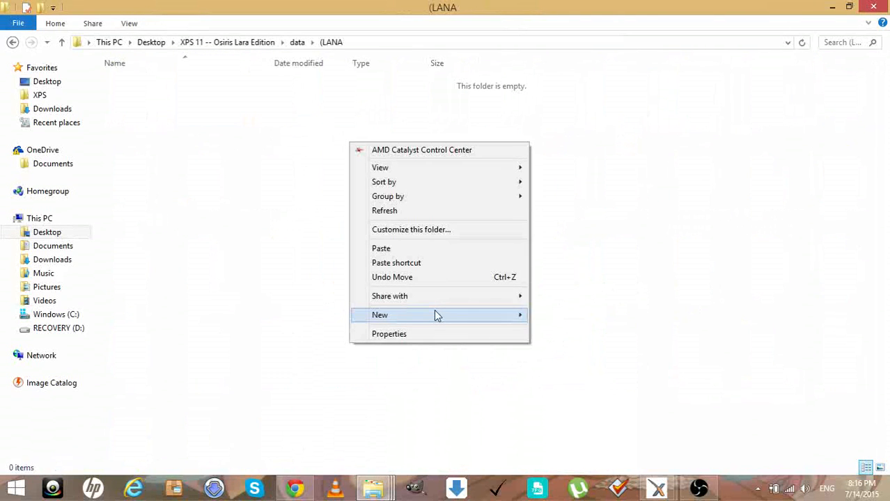
pyautogui.moveTo(435, 314)
pyautogui.click(565, 124)
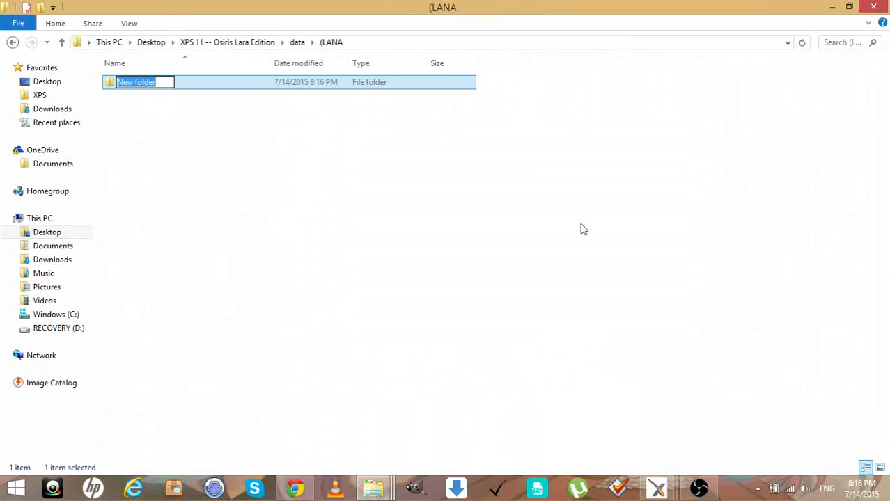
pyautogui.write('Lana ND')
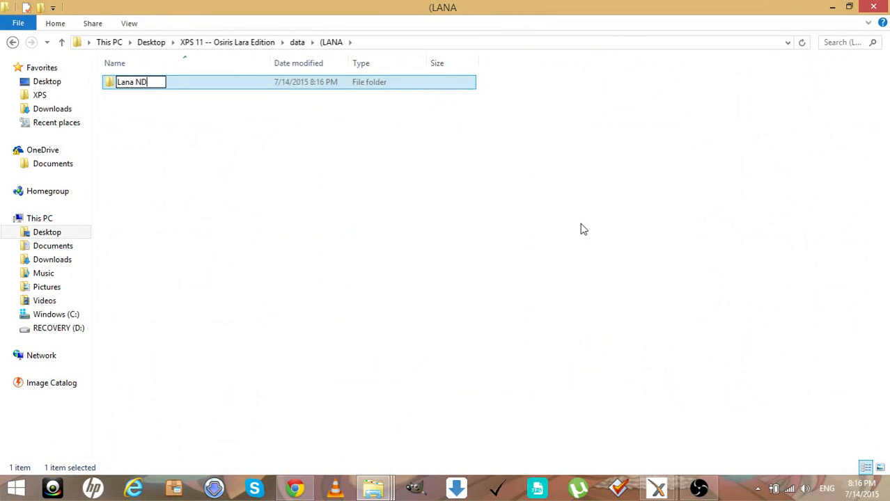
pyautogui.press('Return')
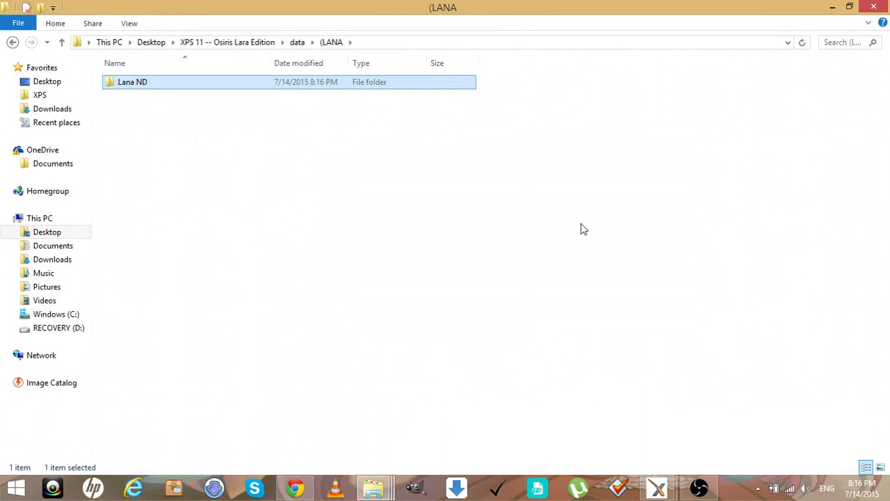
# Create a second folder named Lana with outfit inside the (LANA folder
pyautogui.rightClick(581, 225)
pyautogui.moveTo(616, 396)
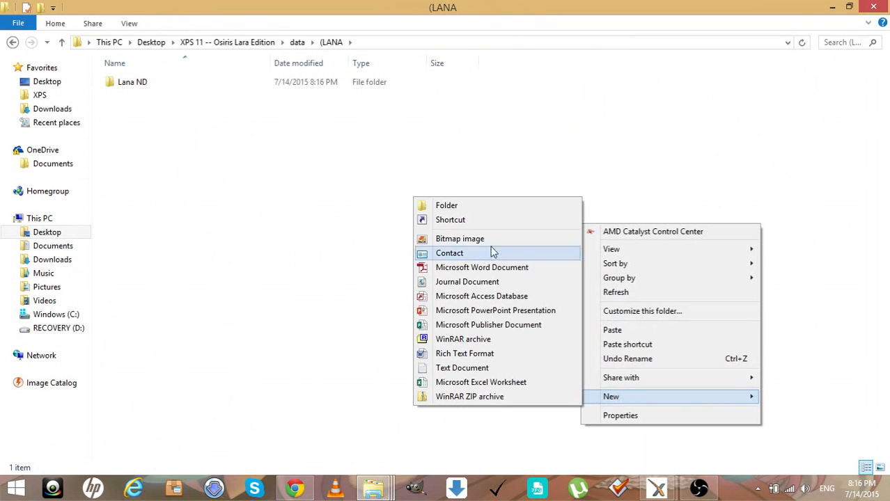
pyautogui.click(481, 205)
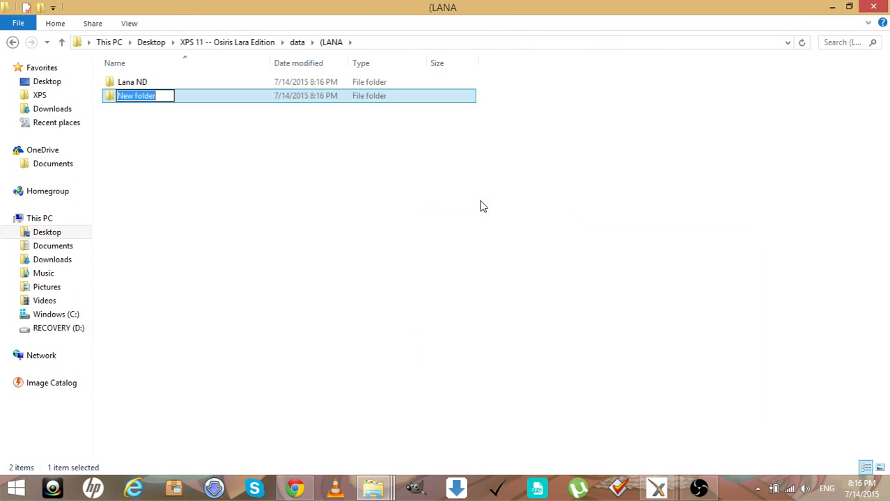
pyautogui.write('Lana with')
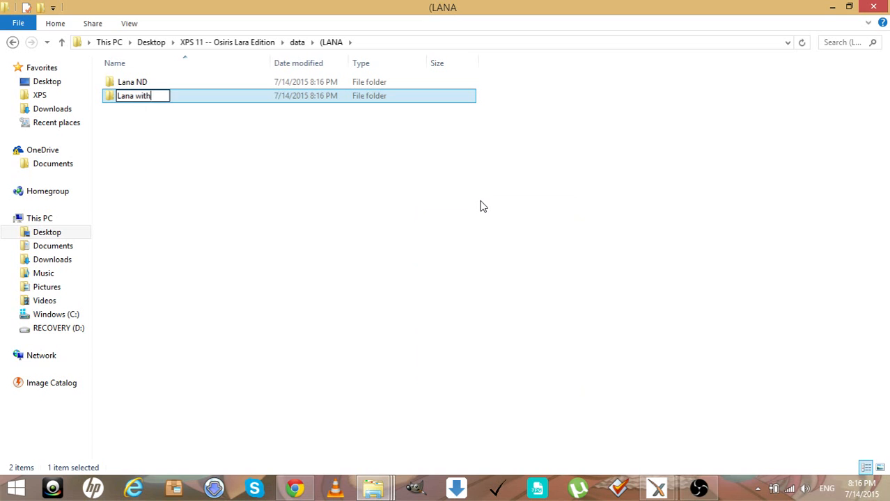
pyautogui.write(' outfit')
pyautogui.press('Return')
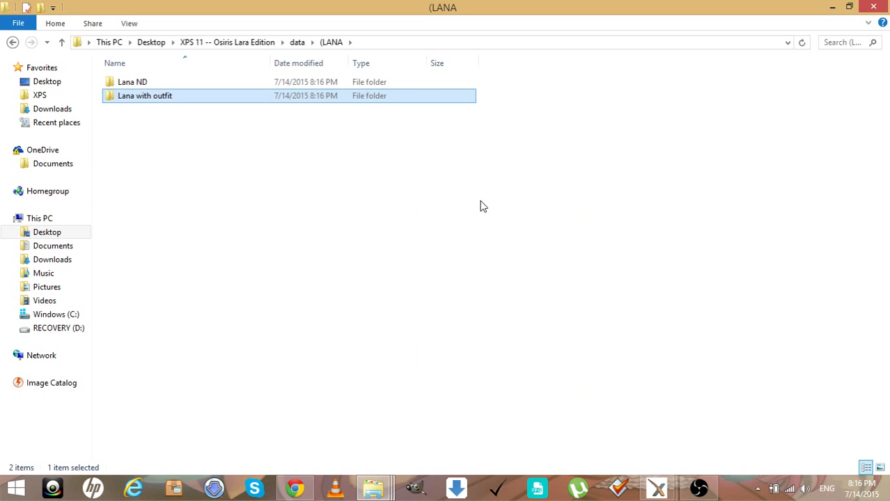
# Switch to the Blender 2.49b Multilenguaje - Copy folder and launch BlenderPortable
pyautogui.moveTo(372, 487)
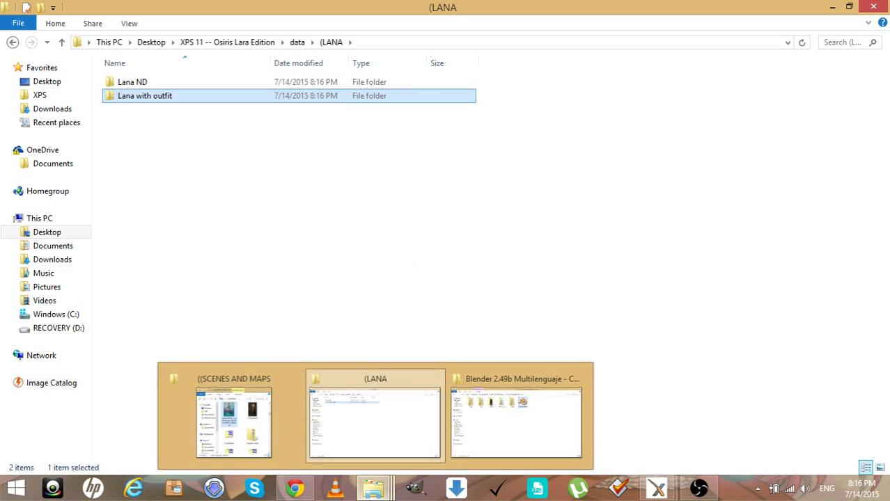
pyautogui.click(540, 402)
pyautogui.press('Left')
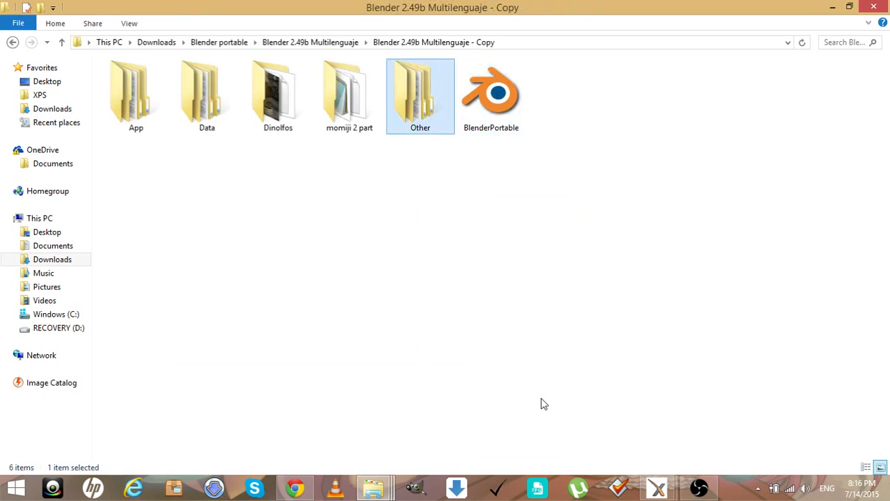
pyautogui.press('Right')
pyautogui.press('Return')
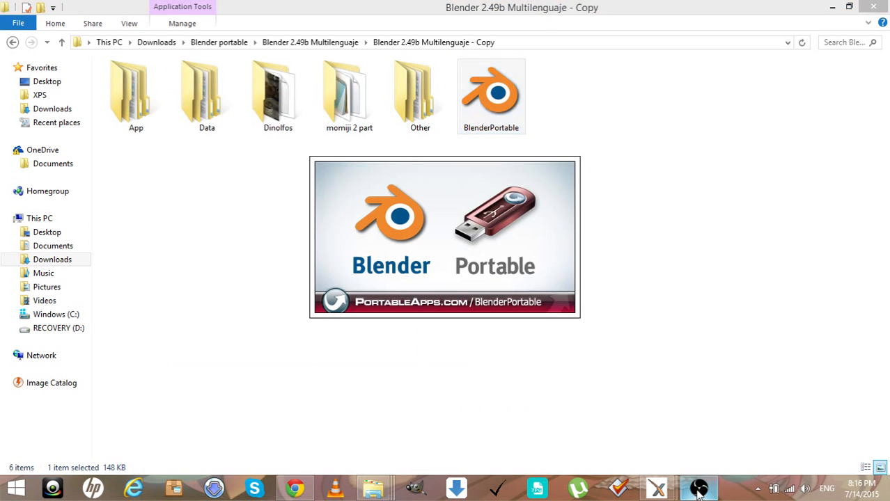
pyautogui.click(698, 487)
pyautogui.click(698, 488)
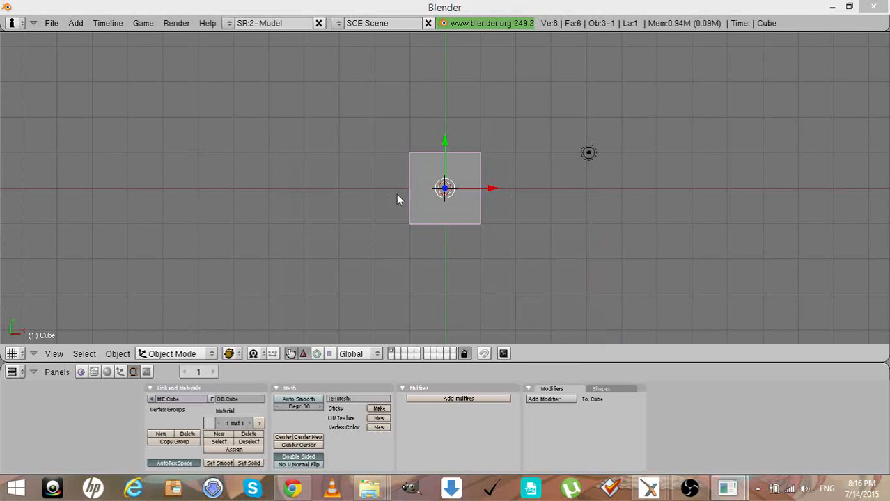
# Delete the default cube, lamp and camera to empty the scene
pyautogui.click(410, 208)
pyautogui.press('a')
pyautogui.press('a')
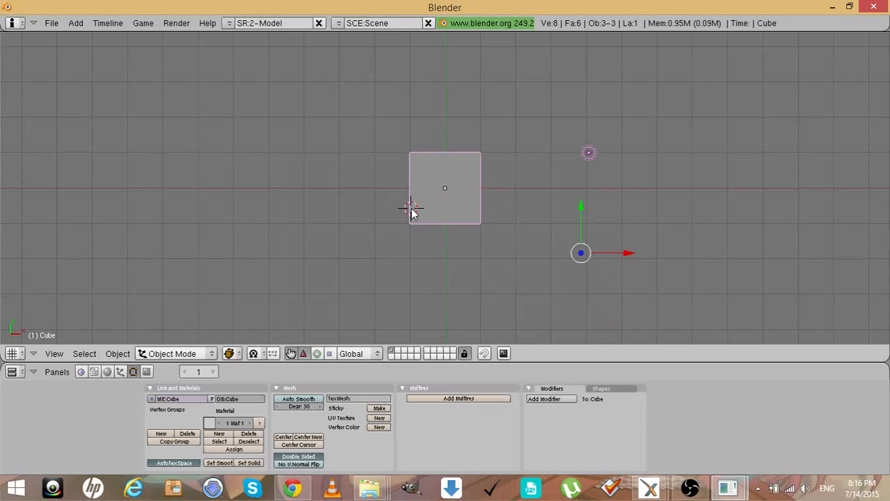
pyautogui.press('x')
pyautogui.press('Escape')
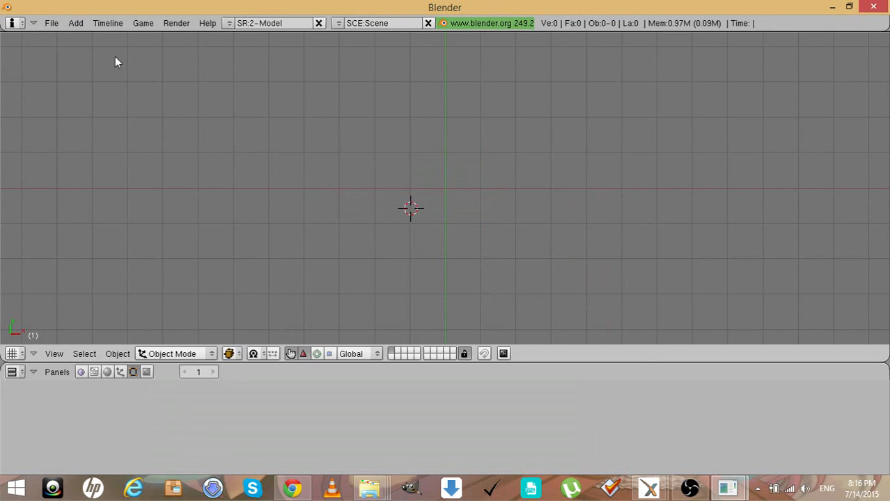
# Import Generic_Item.mesh.ascii from the Kasumi remake data folder using the MeshAsciiExt v1.8 importer
pyautogui.click(50, 23)
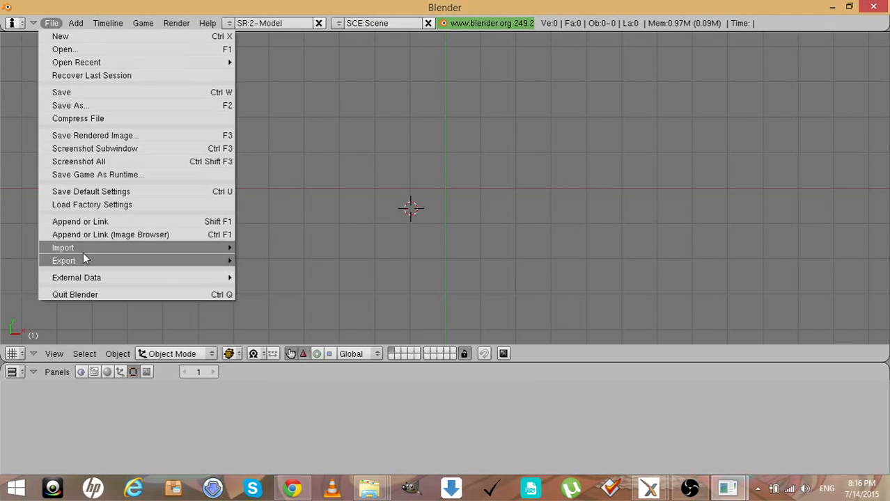
pyautogui.moveTo(83, 249)
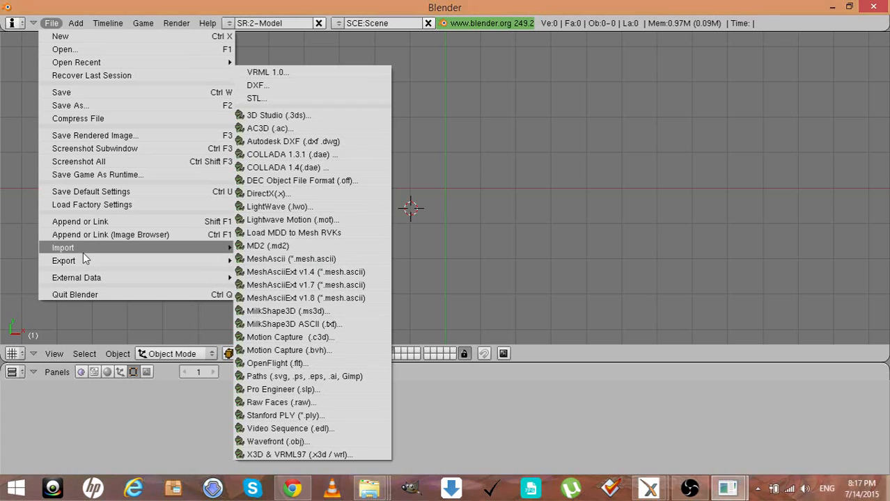
pyautogui.click(286, 301)
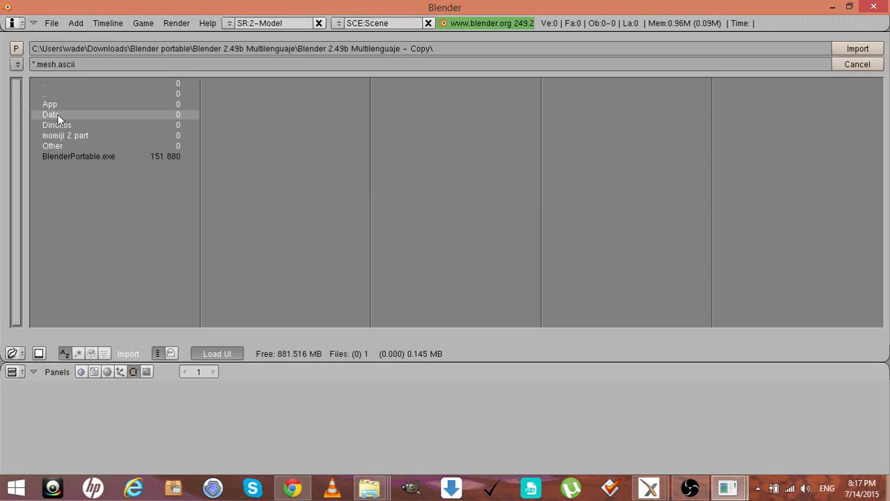
pyautogui.click(17, 67)
pyautogui.click(37, 153)
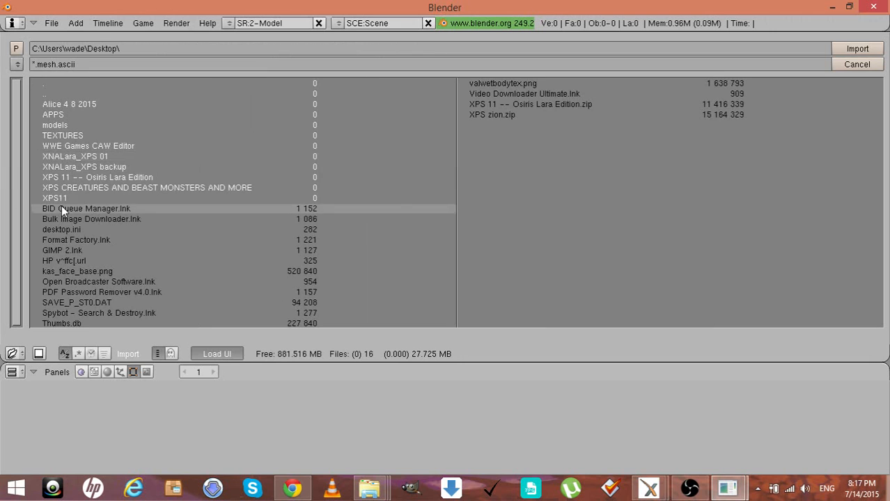
pyautogui.click(68, 177)
pyautogui.click(46, 114)
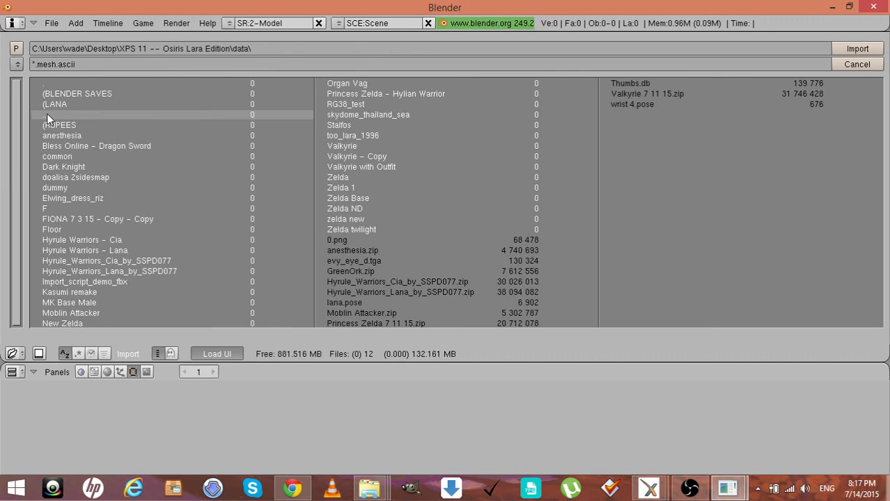
pyautogui.click(58, 292)
pyautogui.click(76, 177)
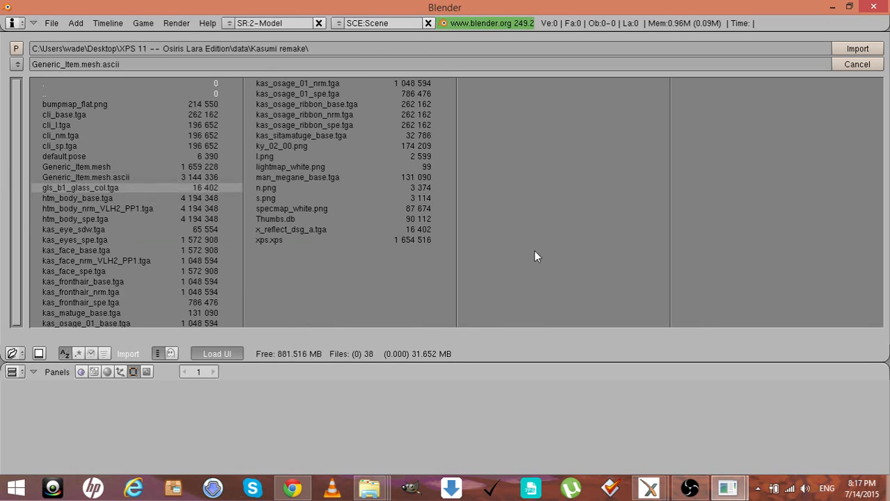
pyautogui.click(849, 49)
pyautogui.click(849, 50)
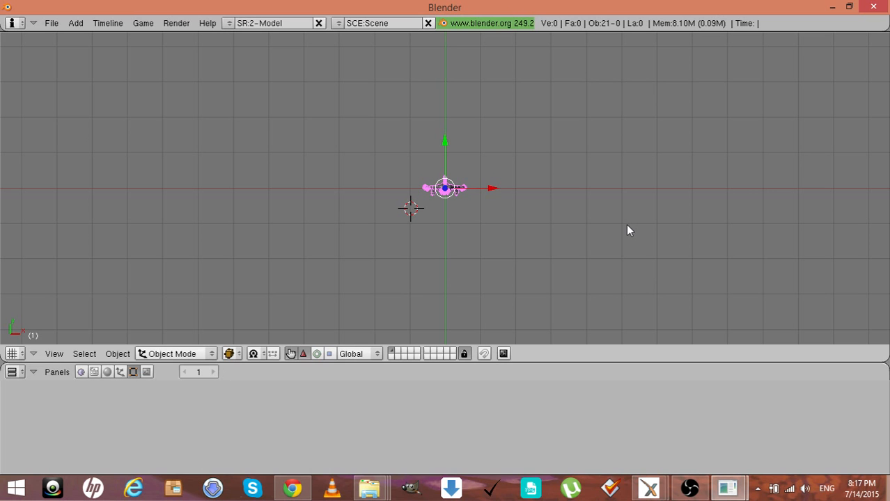
# Show the imported Kasumi body from the front and enlarge it in the viewport
pyautogui.press('KP_Decimal')
pyautogui.press('KP_1')
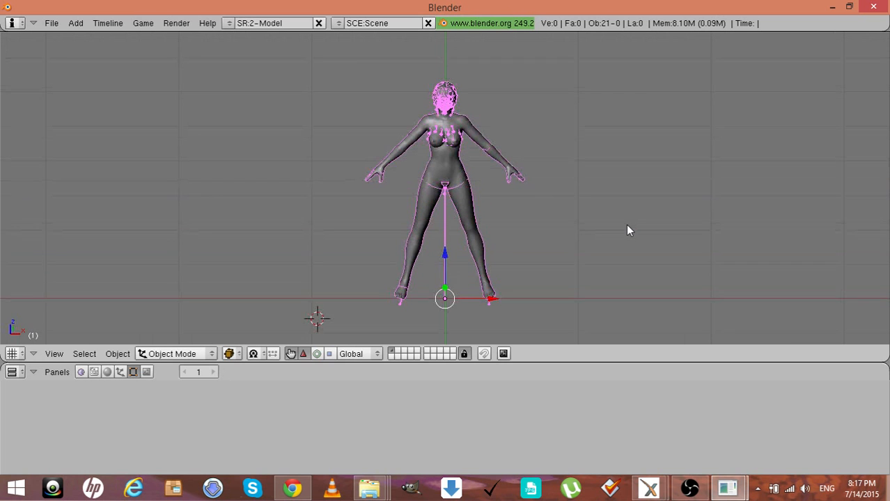
pyautogui.scroll(3, 626, 230)
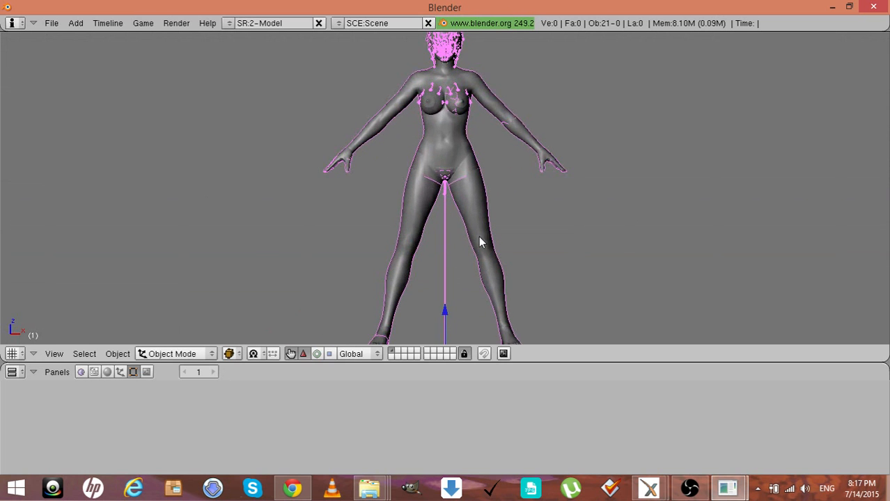
# Enable X-Ray display for the body's armature and show the full figure from the side
pyautogui.rightClick(437, 242)
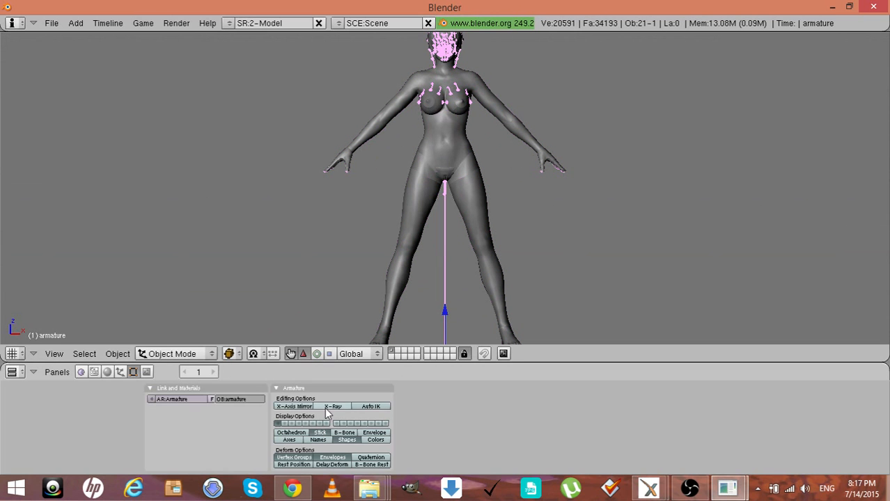
pyautogui.press('ctrl+KP_3')
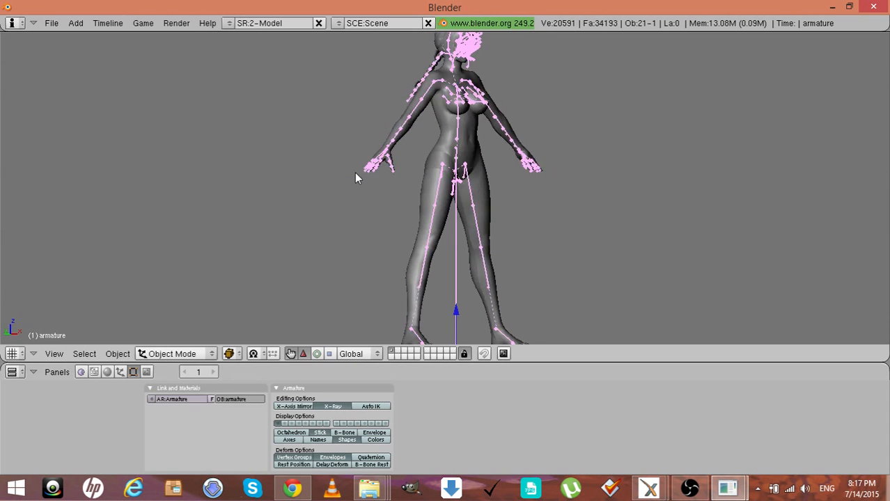
pyautogui.scroll(-3, 355, 175)
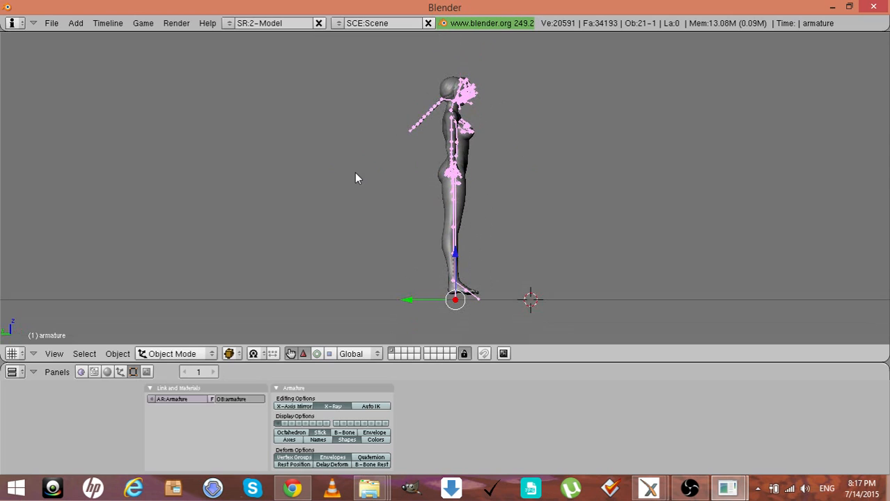
# Hide the head neck lower and head neck upper bones in armature edit mode
pyautogui.press('Tab')
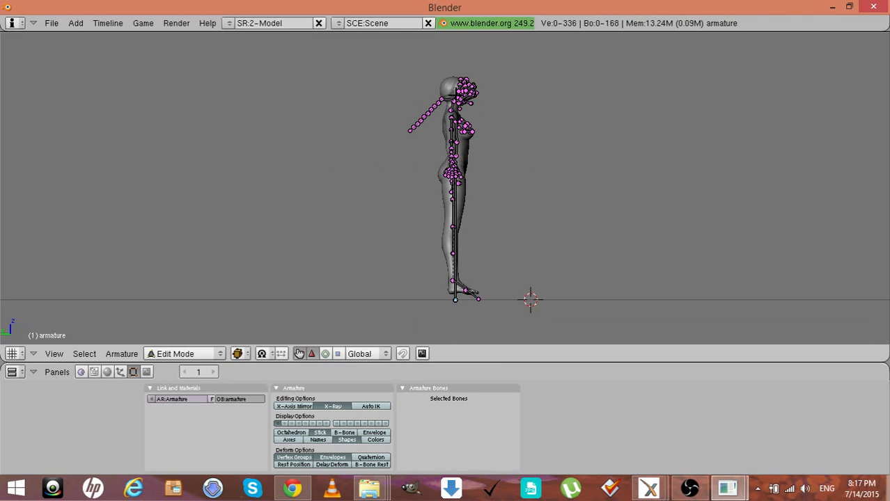
pyautogui.rightClick(456, 99)
pyautogui.press('KP_Decimal')
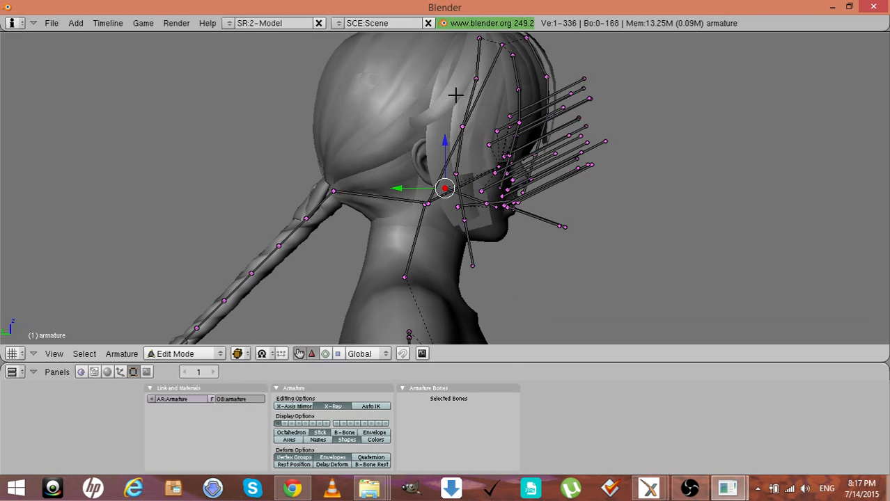
pyautogui.rightClick(415, 241)
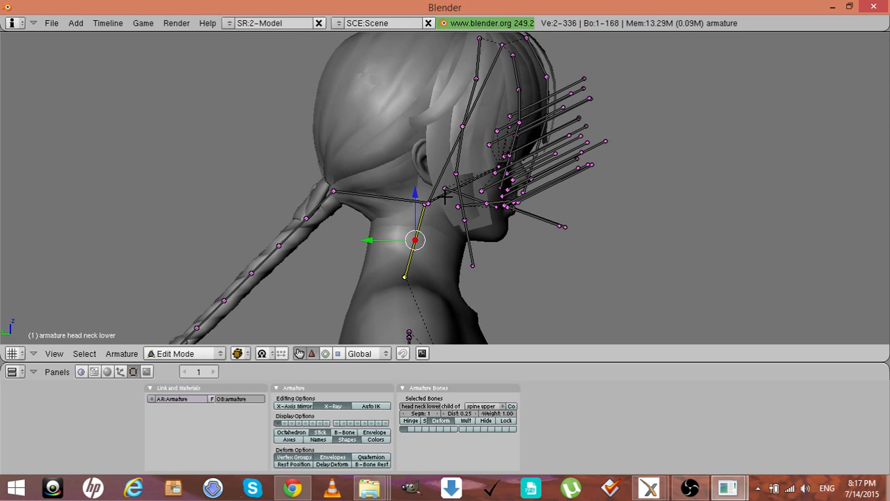
pyautogui.keyDown('shift'); pyautogui.rightClick(442, 198); pyautogui.keyUp('shift')
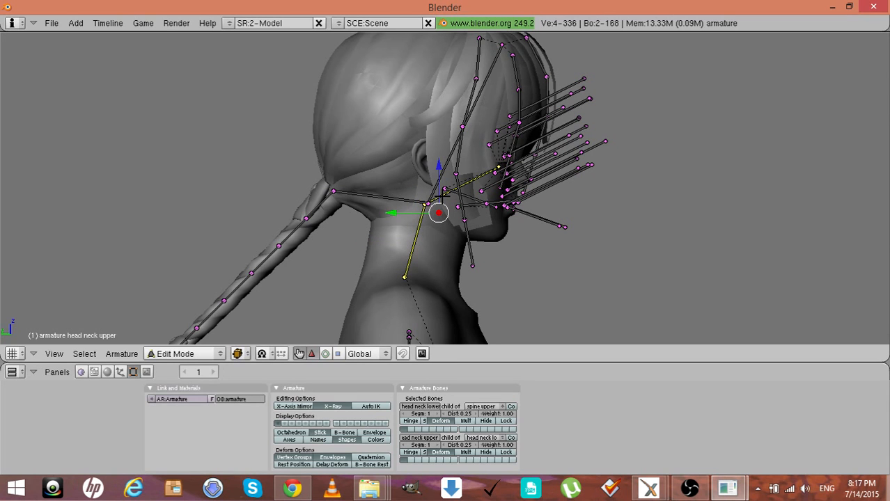
pyautogui.press('h')
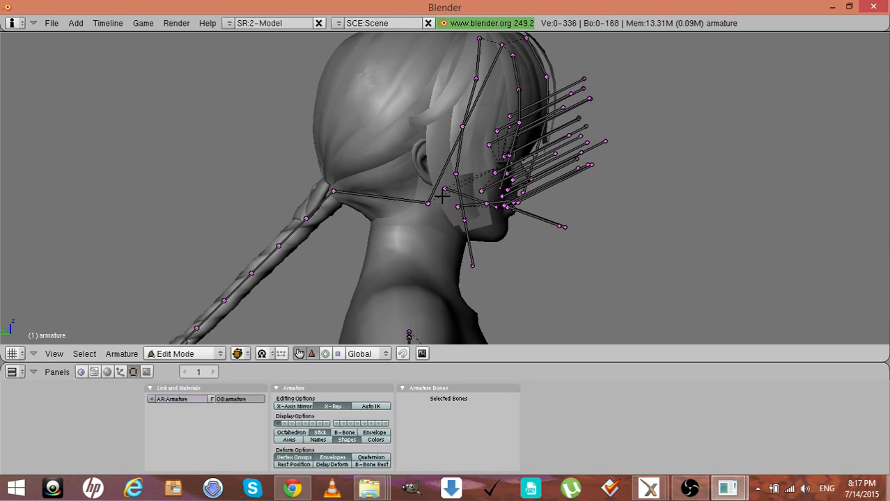
# Delete all visible face and hair bones around the head, including the remaining bones along the braid
pyautogui.scroll(-4, 443, 197)
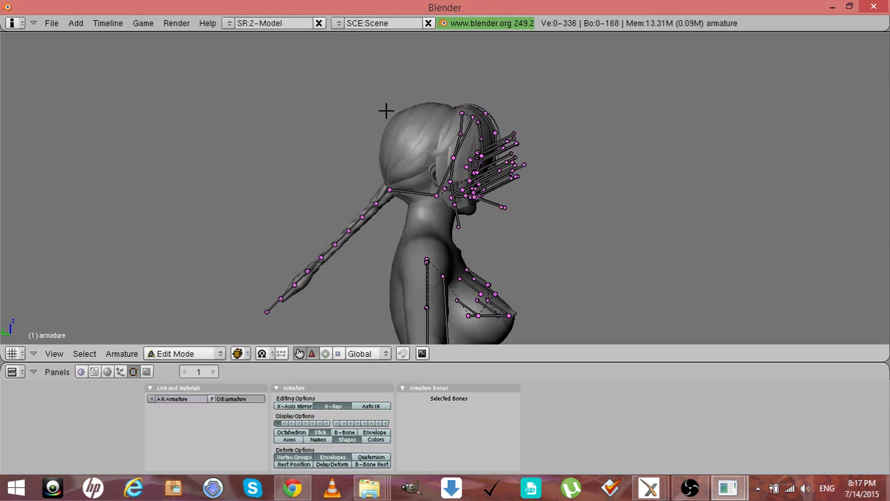
pyautogui.press('b')
pyautogui.moveTo(357, 67); pyautogui.dragTo(664, 233)
pyautogui.press('x')
pyautogui.click(664, 233)
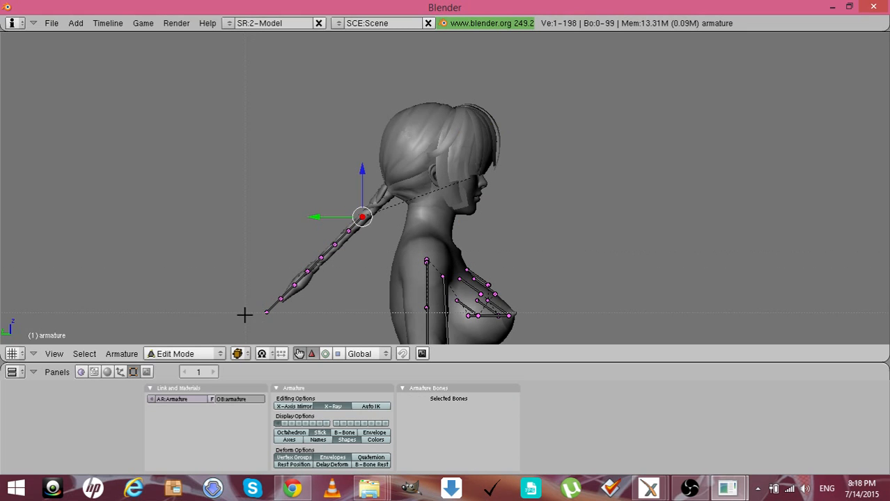
pyautogui.moveTo(246, 334)
pyautogui.mouseDown()
pyautogui.moveTo(308, 208)
pyautogui.moveTo(369, 193)
pyautogui.mouseUp()
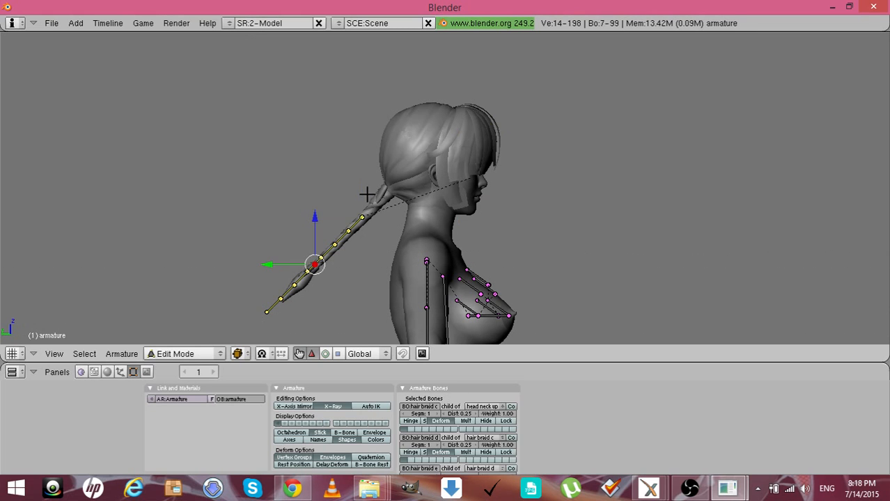
pyautogui.press('x')
pyautogui.click(366, 194)
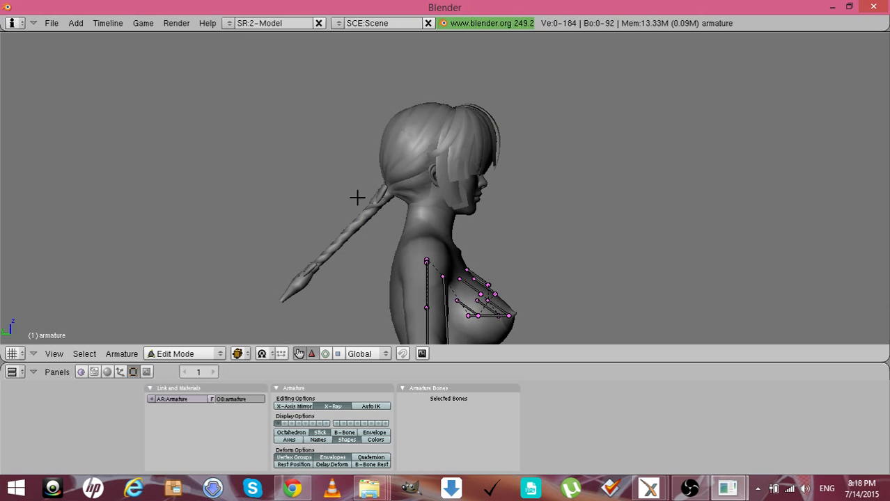
# Unhide the two neck bones and leave armature edit mode with no bones selected
pyautogui.click(357, 200)
pyautogui.hotkey('alt', 'h')
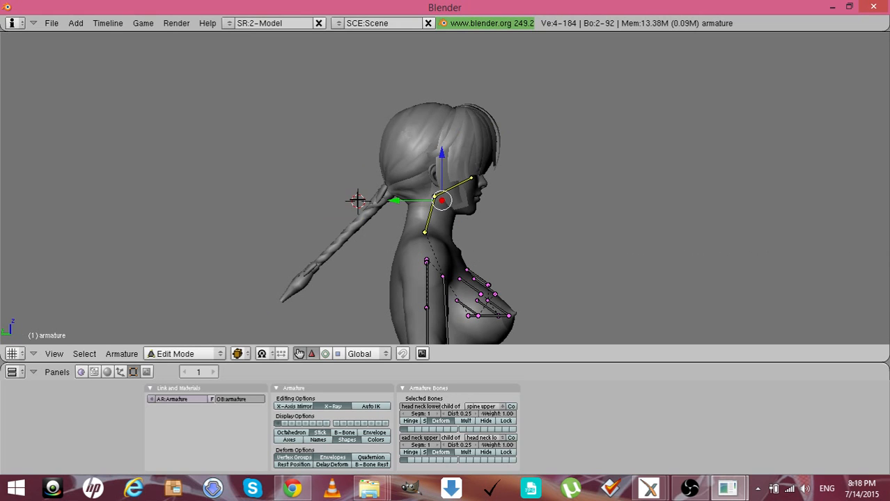
pyautogui.press('a')
pyautogui.press('Tab')
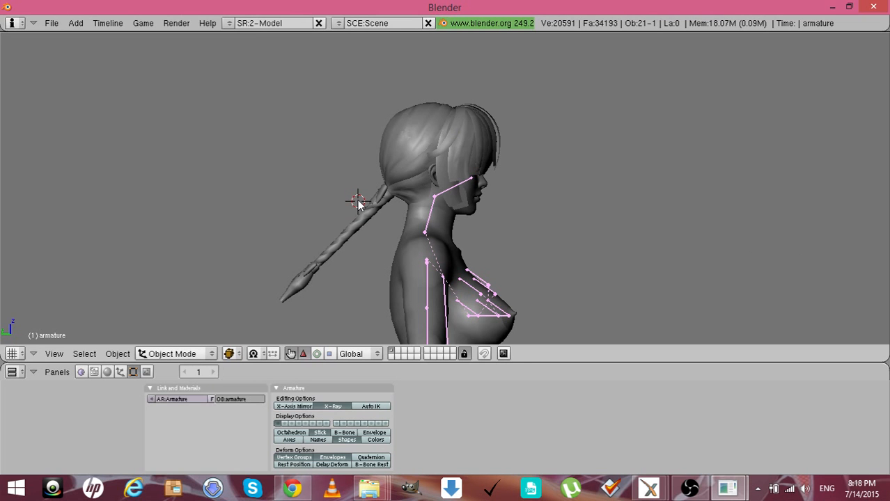
# Hide the armature and delete the braided hair, front hair and face meshes together
pyautogui.press('h')
pyautogui.click(328, 241)
pyautogui.rightClick(328, 242)
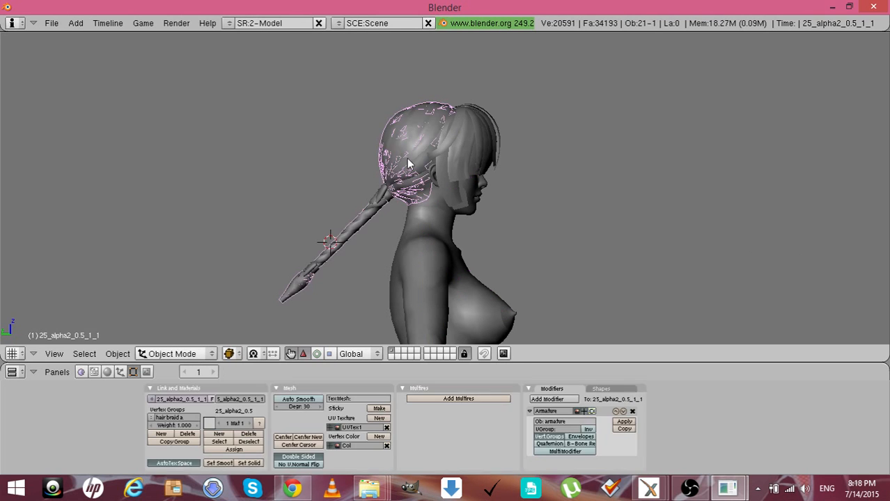
pyautogui.keyDown('shift'); pyautogui.rightClick(477, 150); pyautogui.keyUp('shift')
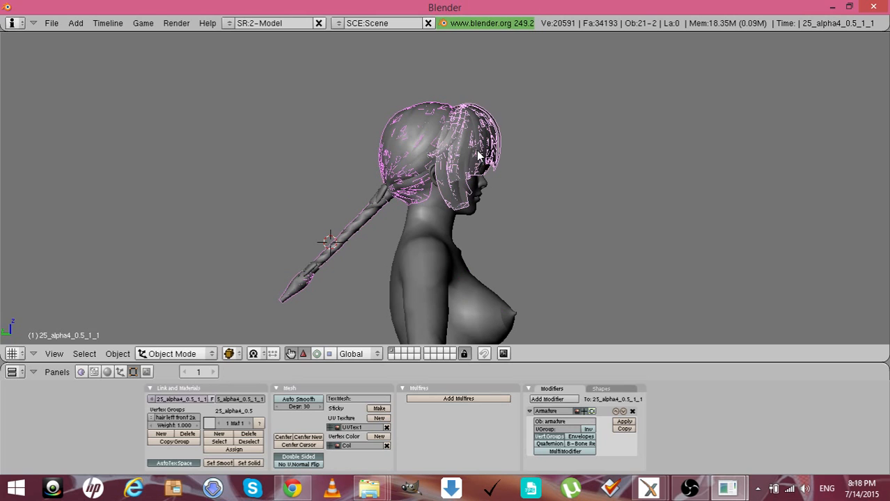
pyautogui.keyDown('shift'); pyautogui.rightClick(434, 175); pyautogui.keyUp('shift')
pyautogui.press('x')
pyautogui.click(433, 171)
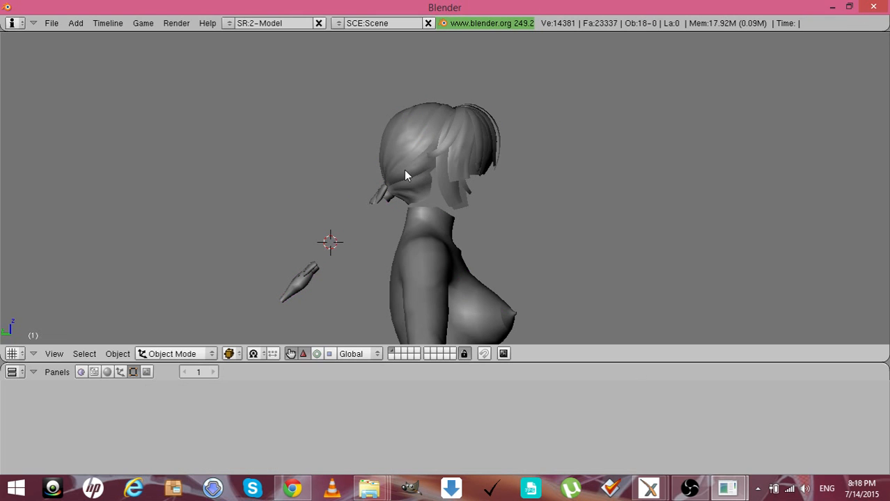
# Delete the remaining scalp hair mesh and the remaining fringe mesh from the head
pyautogui.click(404, 169)
pyautogui.rightClick(403, 169)
pyautogui.press('x')
pyautogui.click(405, 171)
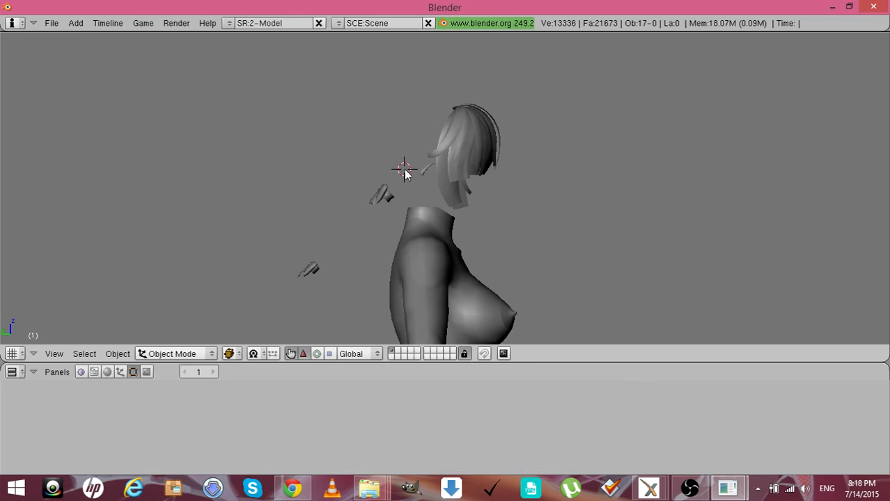
pyautogui.click(460, 179)
pyautogui.rightClick(461, 179)
pyautogui.press('x')
pyautogui.click(461, 178)
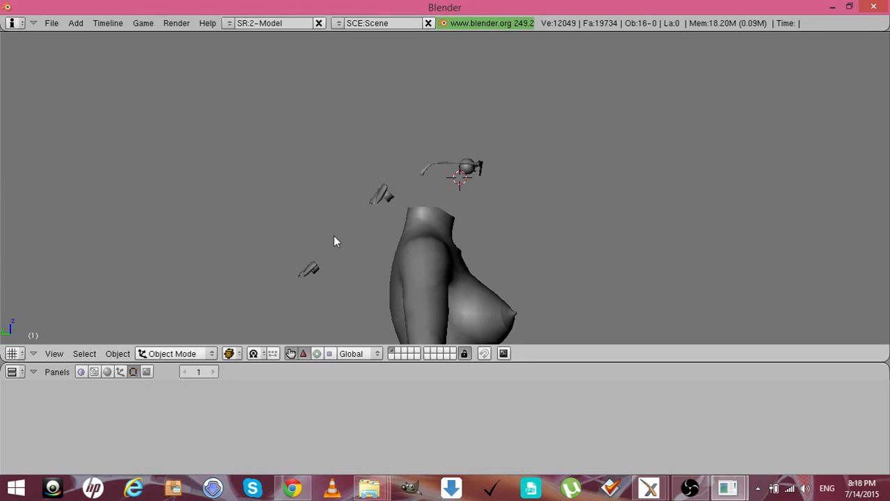
# Delete the leftover braid ties and all eye and lash pieces above the neck, leaving the headless body in front view
pyautogui.click(309, 272)
pyautogui.rightClick(309, 271)
pyautogui.press('x')
pyautogui.click(310, 272)
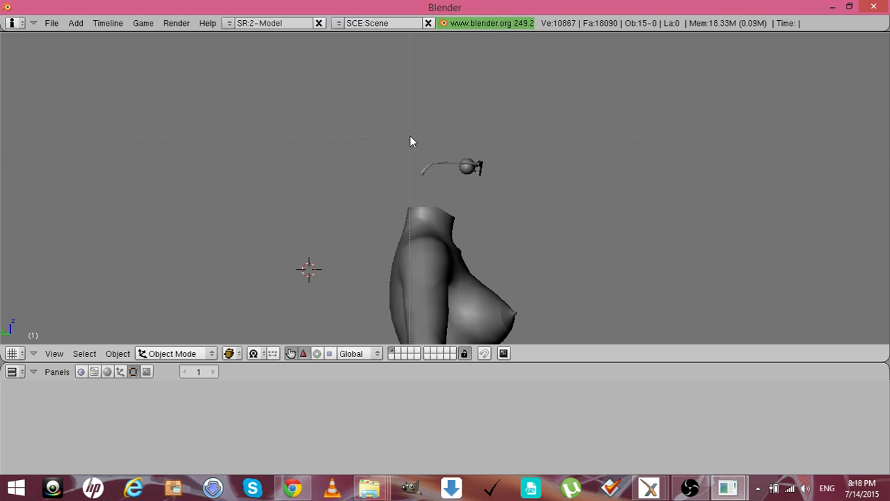
pyautogui.moveTo(409, 141); pyautogui.dragTo(516, 176)
pyautogui.press('x')
pyautogui.click(516, 177)
pyautogui.press('KP_1')
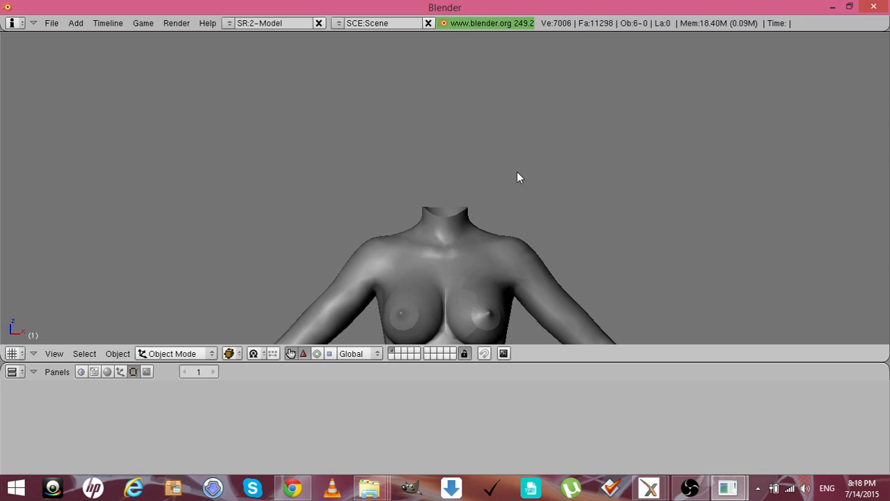
# Unhide the armature, clear the selection and display the body in perspective
pyautogui.hotkey('alt', 'h')
pyautogui.press('a')
pyautogui.press('KP_5')
pyautogui.scroll(-2, 516, 177)
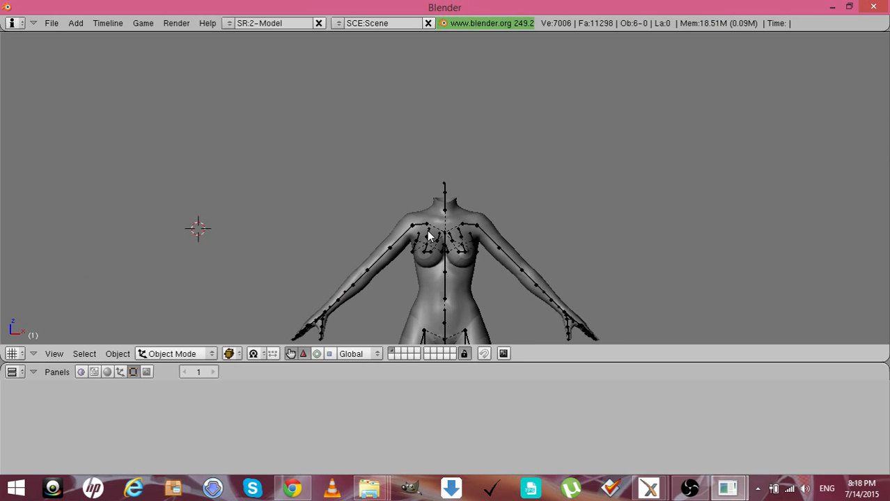
# Examine the head neck upper and head neck lower bones from the side and front in armature edit mode
pyautogui.click(445, 194)
pyautogui.rightClick(446, 193)
pyautogui.press('Tab')
pyautogui.press('KP_4')
pyautogui.press('KP_4')
pyautogui.press('KP_4')
pyautogui.press('KP_4')
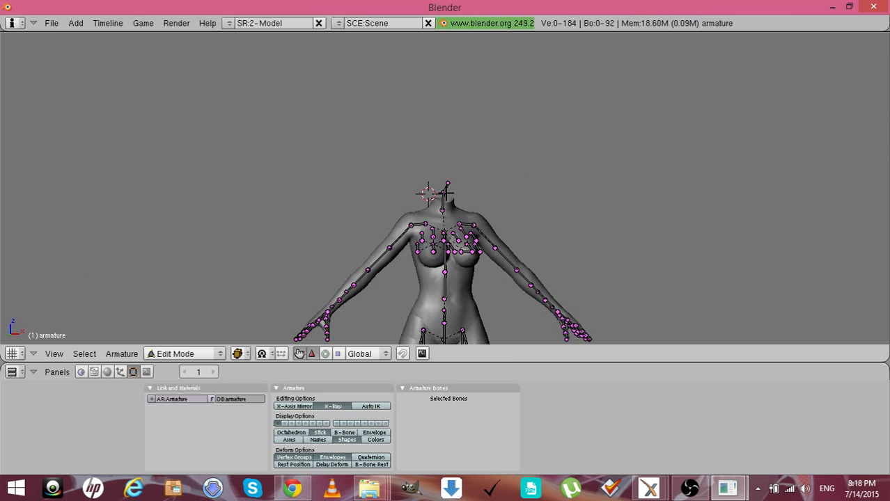
pyautogui.press('KP_4')
pyautogui.press('KP_4')
pyautogui.press('KP_4')
pyautogui.scroll(6, 445, 194)
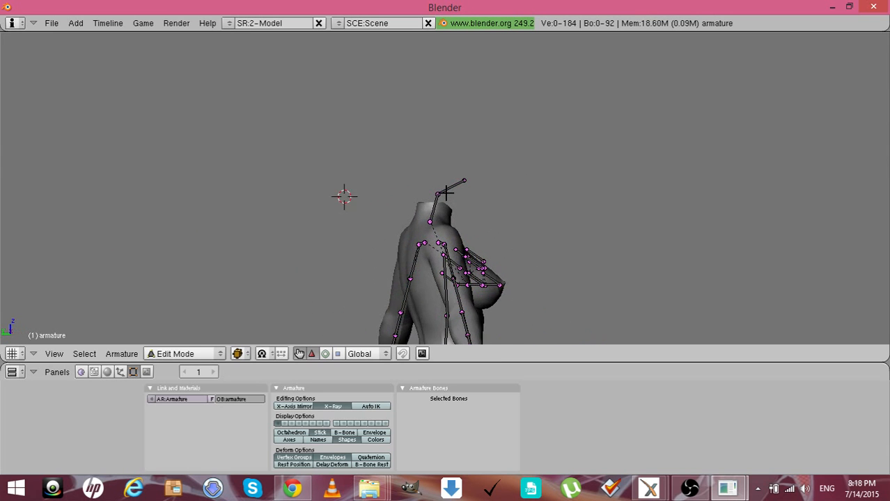
pyautogui.press('KP_4')
pyautogui.rightClick(445, 194)
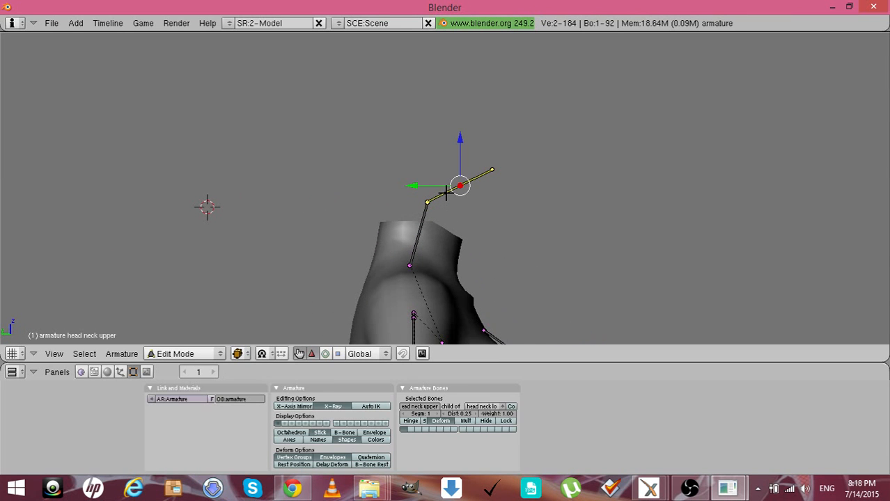
pyautogui.rightClick(418, 234)
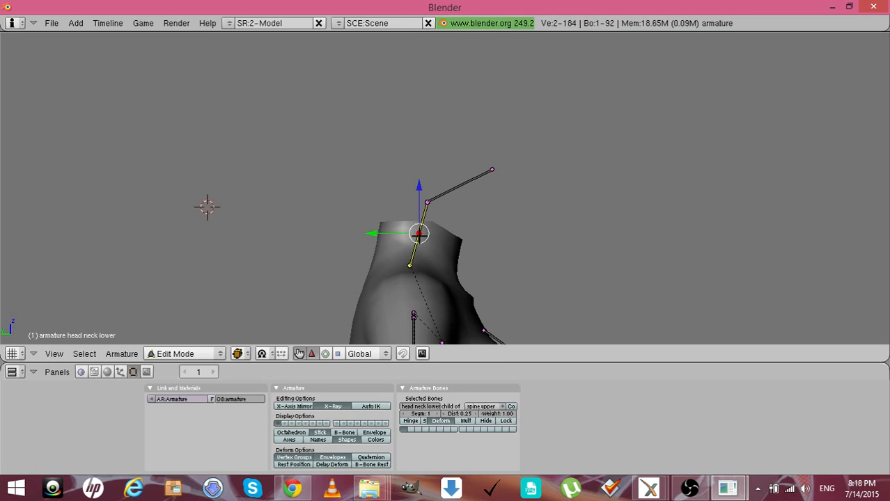
pyautogui.press('a')
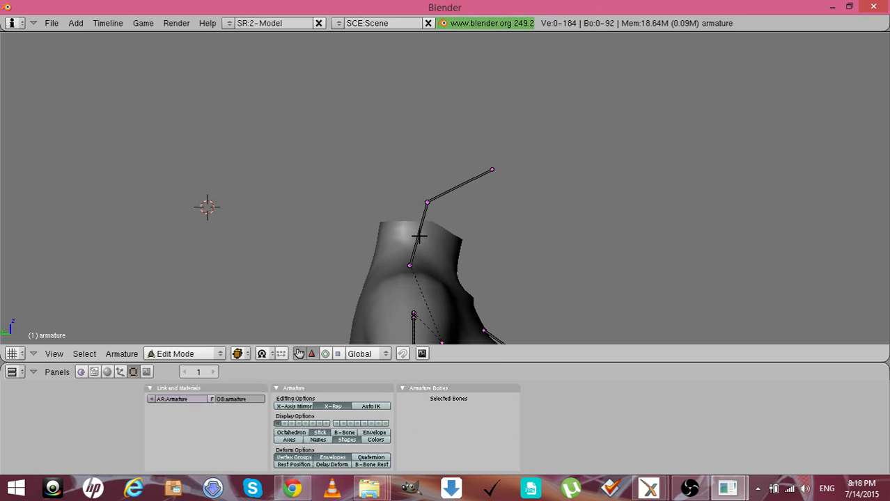
pyautogui.rightClick(442, 188)
pyautogui.press('a')
pyautogui.press('KP_6')
pyautogui.press('KP_6')
pyautogui.press('KP_6')
pyautogui.press('KP_6')
pyautogui.press('KP_6')
pyautogui.press('KP_6')
pyautogui.press('KP_6')
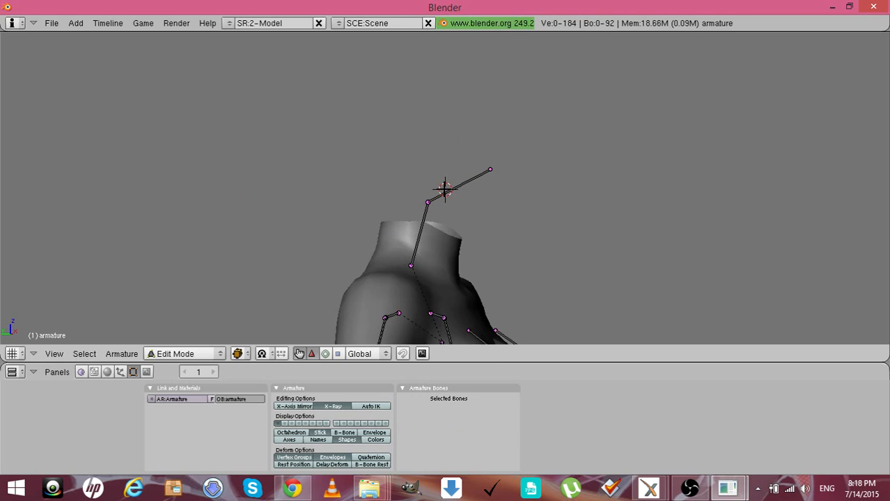
pyautogui.press('KP_4')
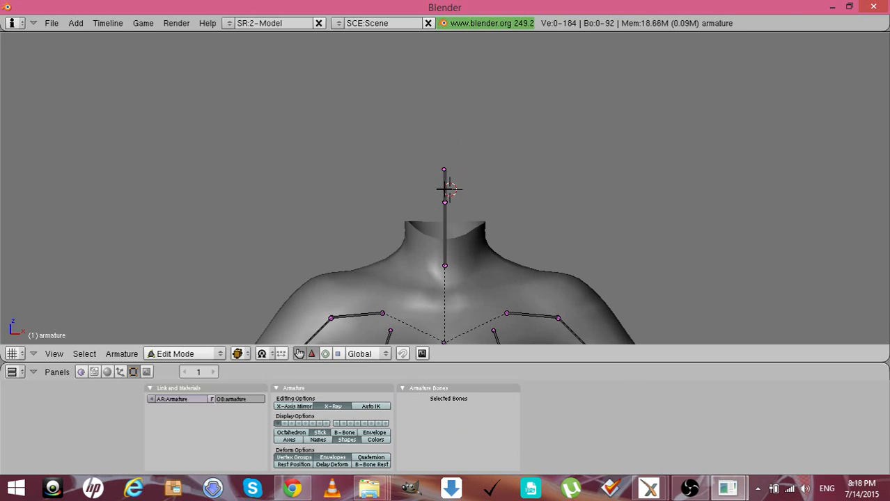
pyautogui.scroll(-5, 443, 188)
pyautogui.press('Tab')
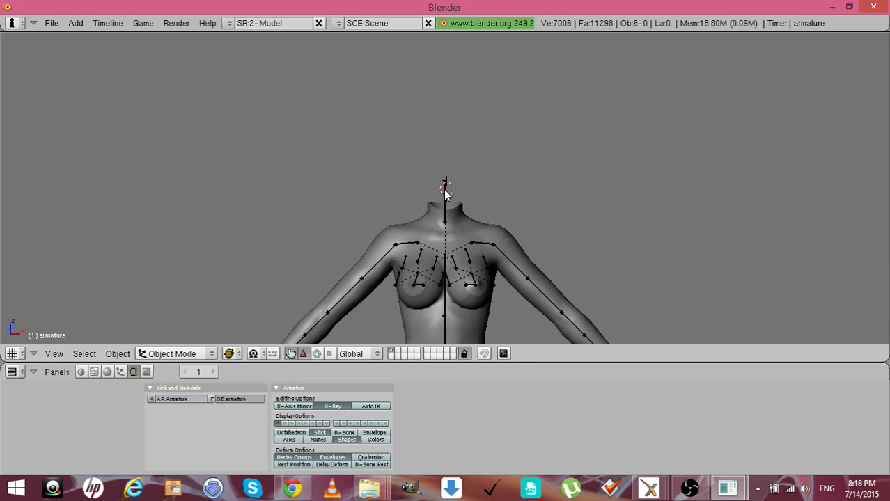
# Switch to the empty second layer and open the XPS 11 -- Osiris Lara Edition data folder for a mesh.ascii import
pyautogui.click(394, 351)
pyautogui.click(50, 22)
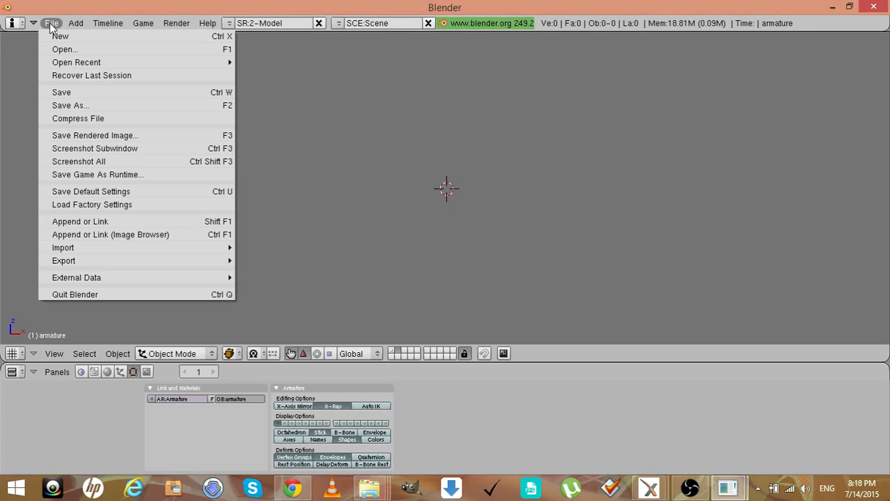
pyautogui.moveTo(92, 247)
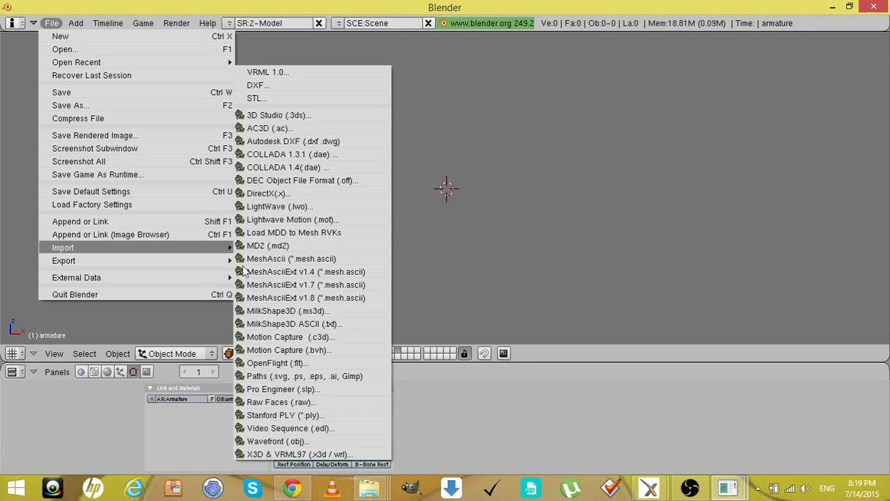
pyautogui.click(279, 293)
pyautogui.click(17, 64)
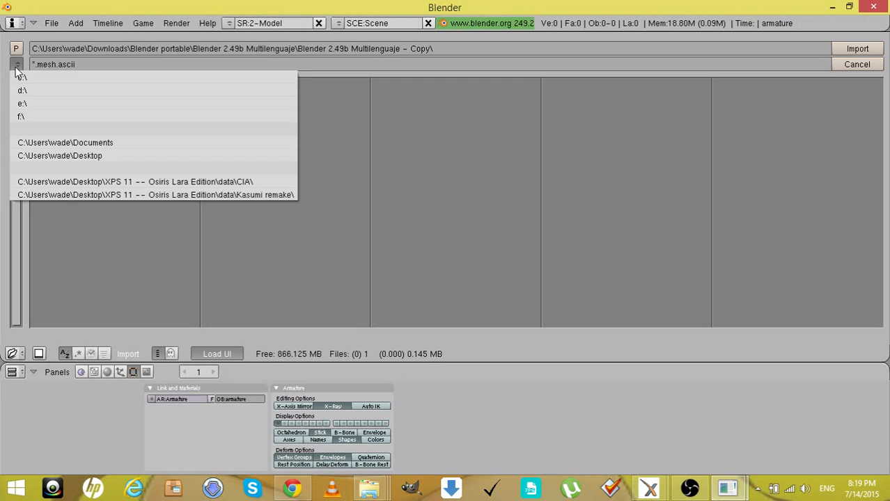
pyautogui.click(65, 159)
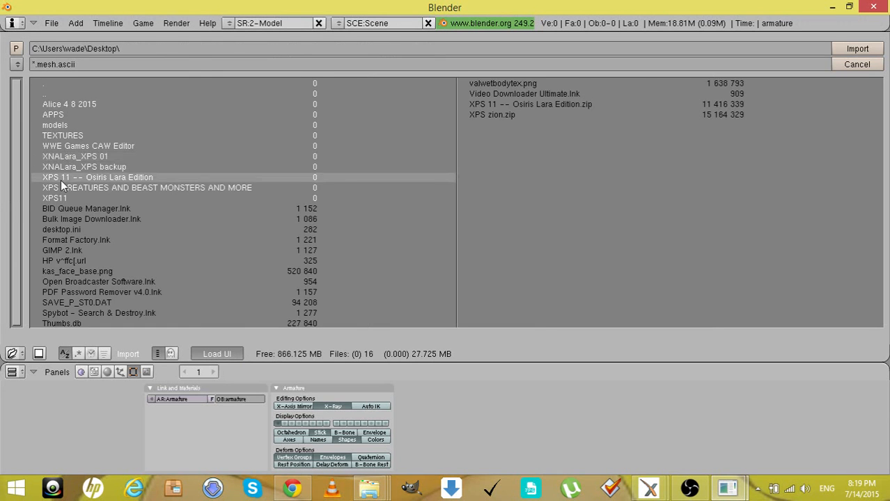
pyautogui.click(62, 176)
pyautogui.click(58, 115)
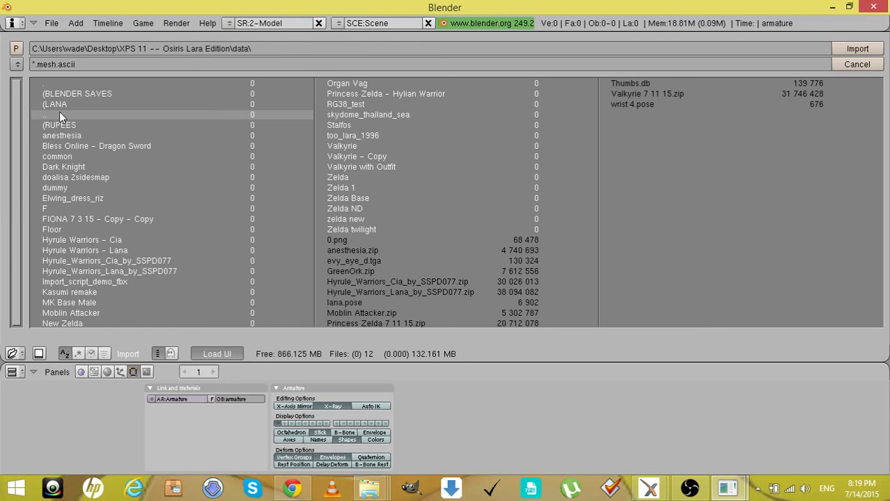
# Import Generic_item.mesh.ascii from the Hyrule Warriors - Lana folder
pyautogui.click(77, 271)
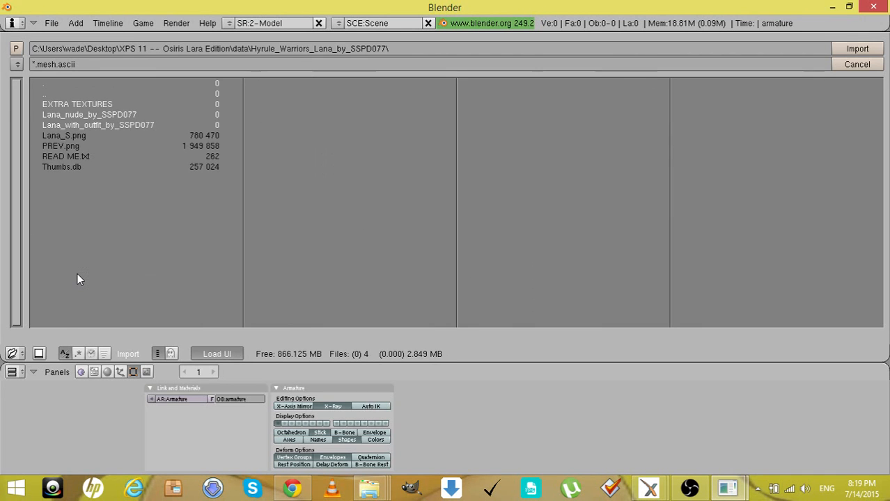
pyautogui.click(17, 48)
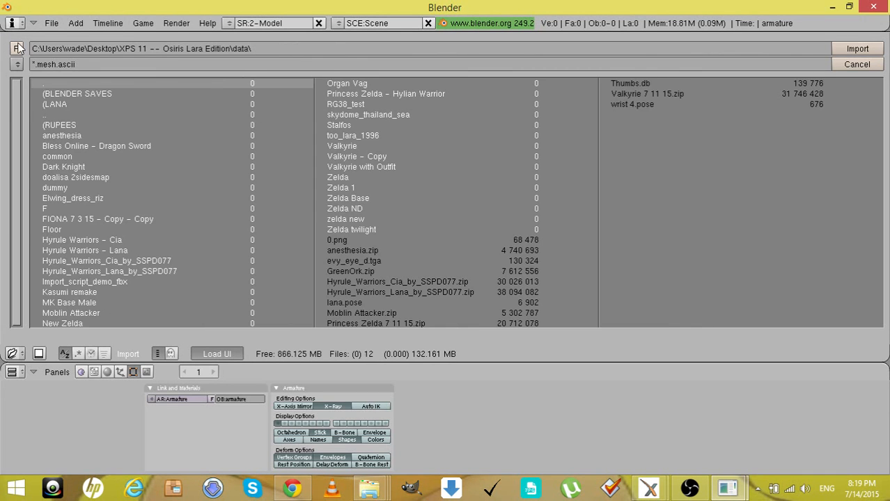
pyautogui.click(97, 252)
pyautogui.click(258, 218)
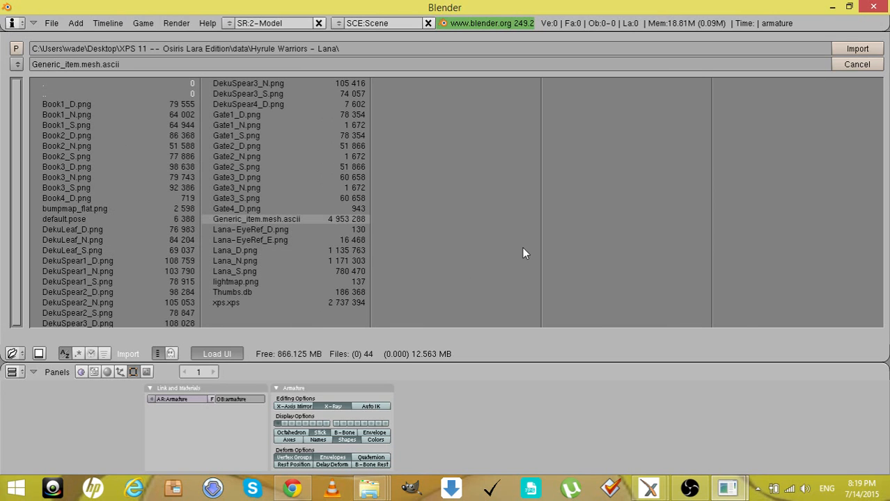
pyautogui.click(857, 50)
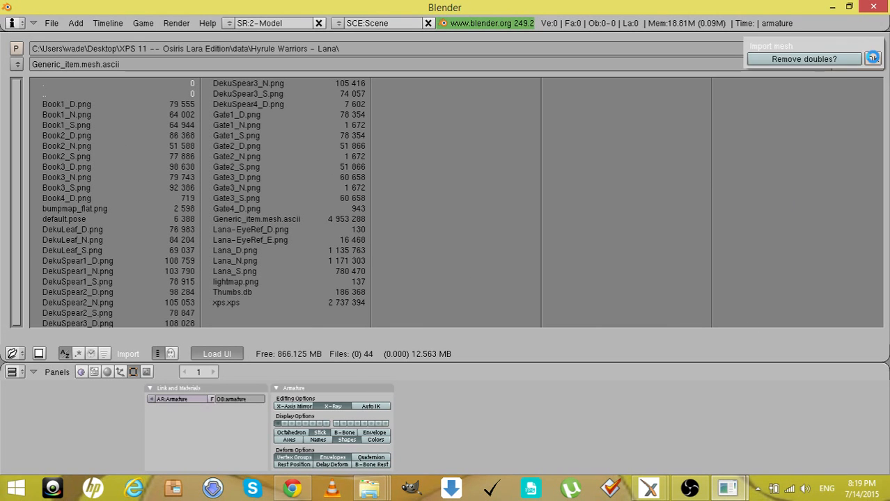
pyautogui.click(689, 488)
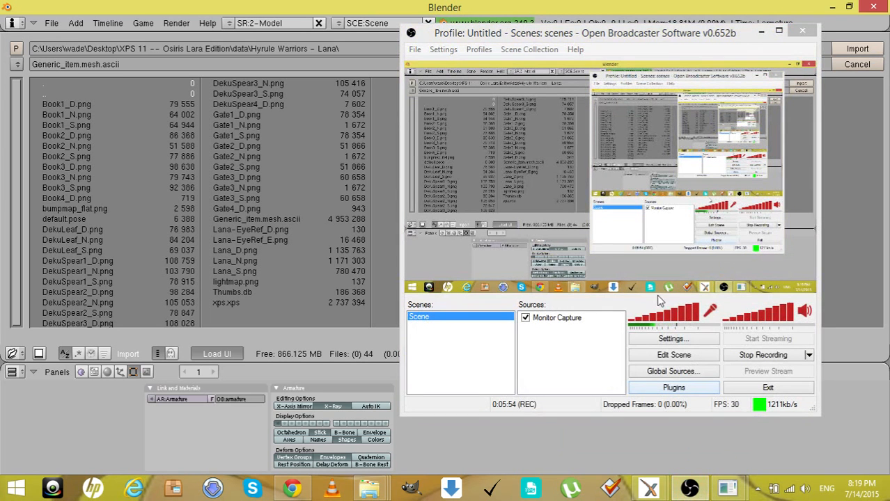
pyautogui.click(761, 31)
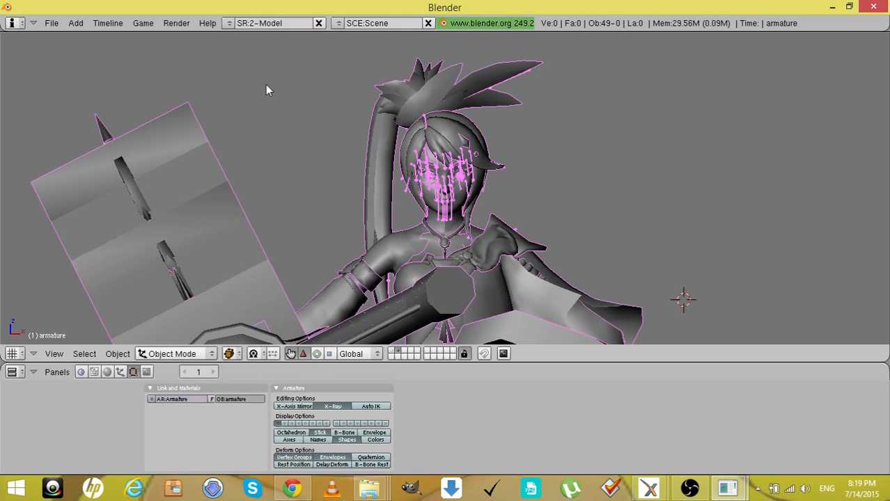
# Clear the selection and open the (LANA folder as the location for saving the scene
pyautogui.press('a')
pyautogui.click(52, 23)
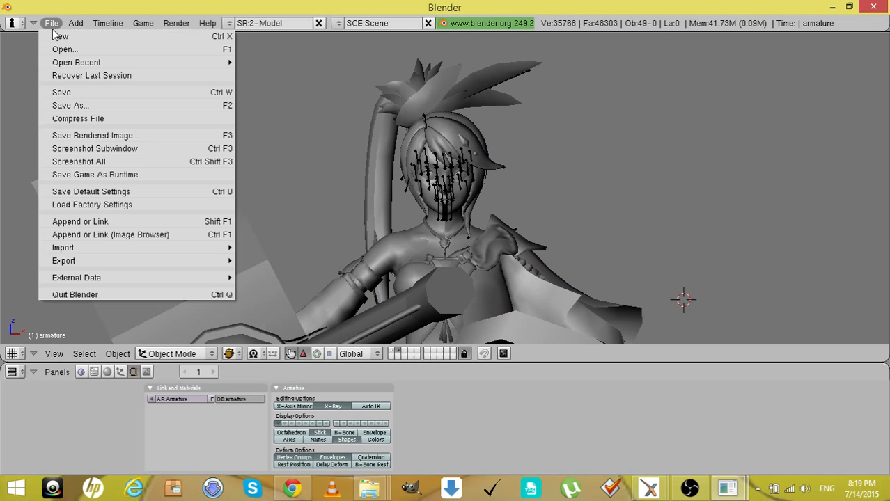
pyautogui.click(59, 106)
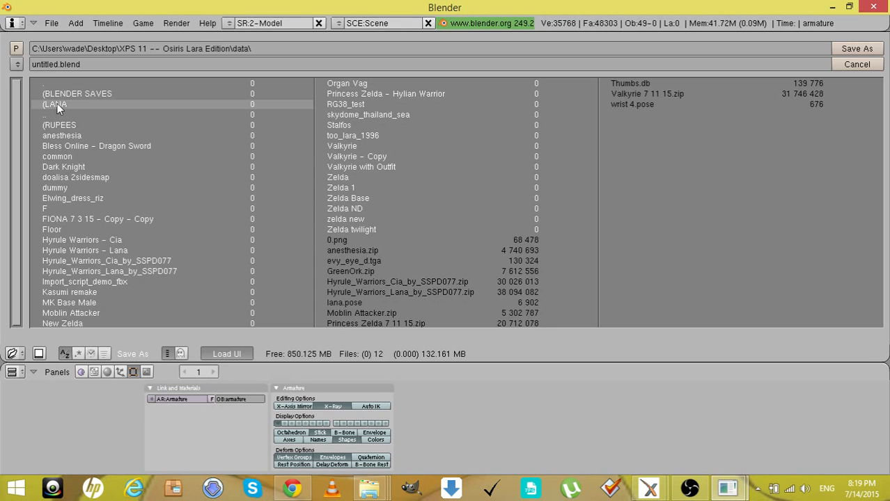
pyautogui.click(56, 105)
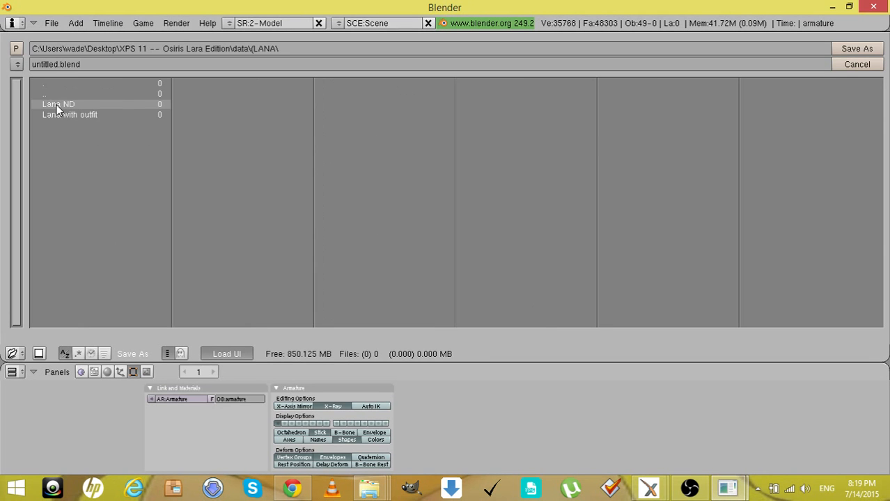
# Save the scene under the name 1.blend in the (LANA folder
pyautogui.click(55, 64)
pyautogui.press('BackSpace')
pyautogui.press('BackSpace')
pyautogui.press('BackSpace')
pyautogui.press('BackSpace')
pyautogui.press('BackSpace')
pyautogui.press('BackSpace')
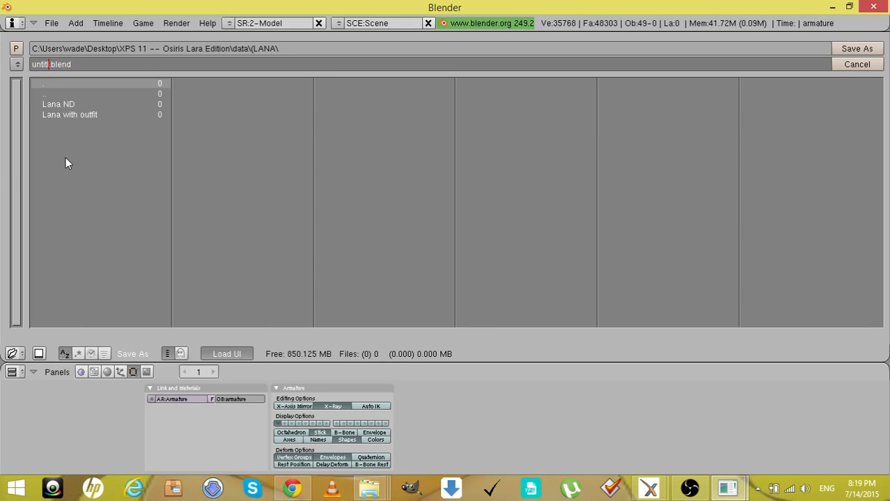
pyautogui.press('BackSpace')
pyautogui.press('BackSpace')
pyautogui.write('1')
pyautogui.press('Return')
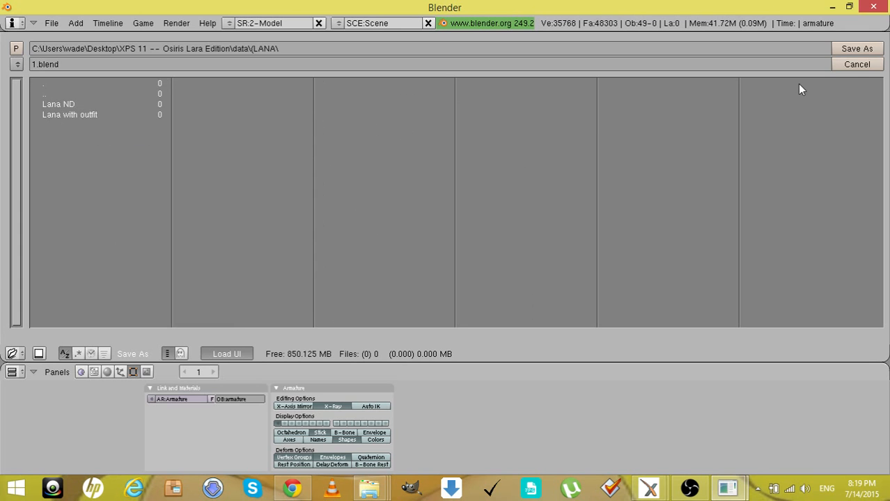
pyautogui.click(857, 49)
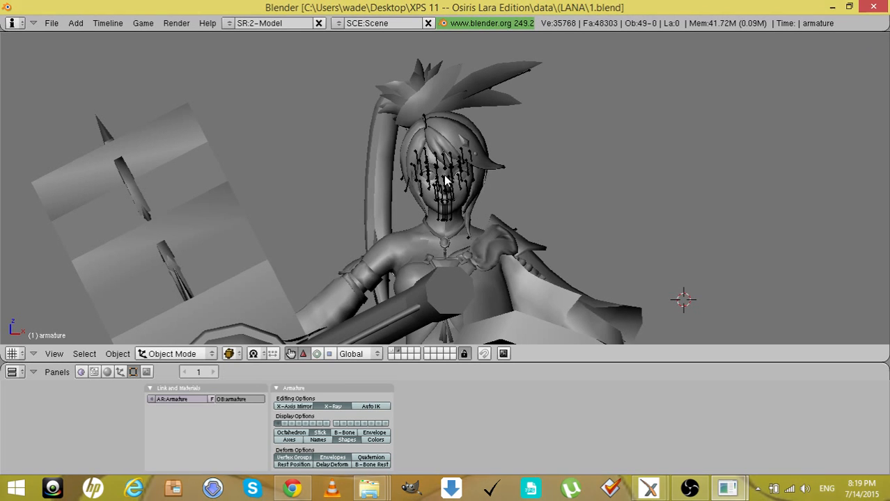
# Select Lana's armature, turn on X-Ray display for it and enter armature edit mode
pyautogui.click(439, 219)
pyautogui.rightClick(440, 220)
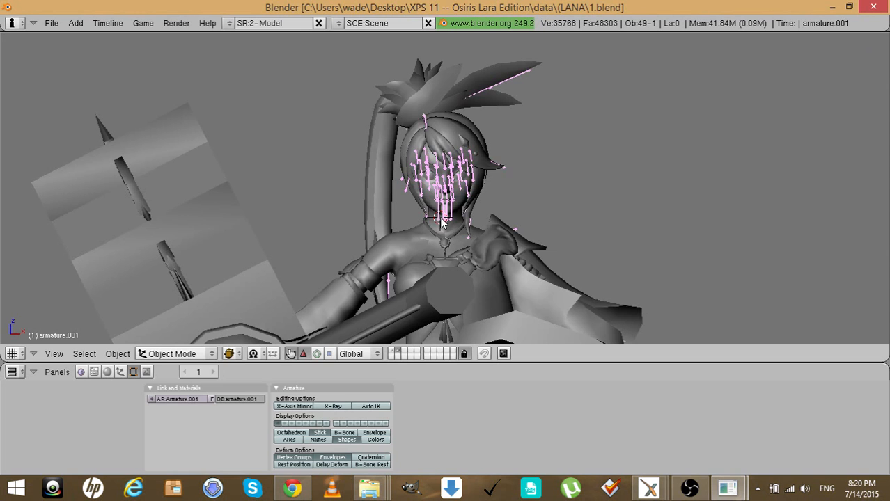
pyautogui.click(333, 406)
pyautogui.click(373, 186)
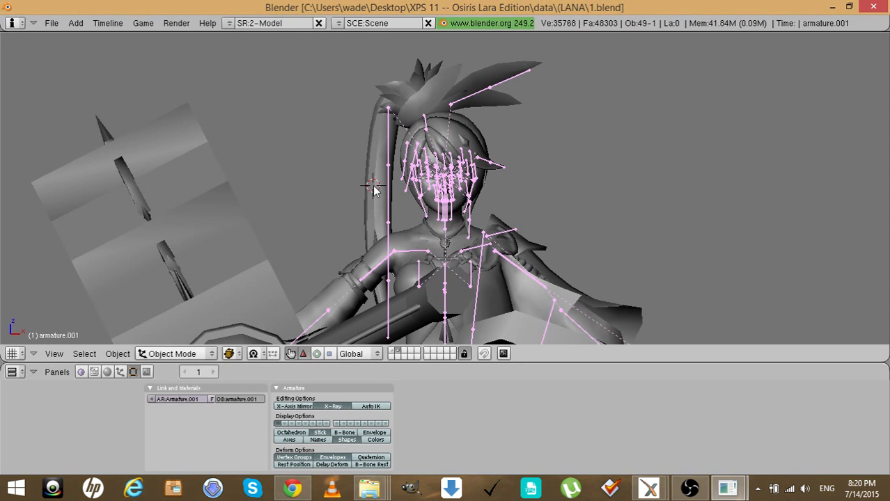
pyautogui.rightClick(373, 186)
pyautogui.click(440, 220)
pyautogui.rightClick(439, 222)
pyautogui.press('Tab')
# From behind the model, hide the hair sidetail 1 to 4 bones and the box-selected bones across the face and head
pyautogui.press('KP_4')
pyautogui.press('KP_4')
pyautogui.press('KP_4')
pyautogui.press('KP_4')
pyautogui.press('KP_4')
pyautogui.press('KP_4')
pyautogui.press('KP_4')
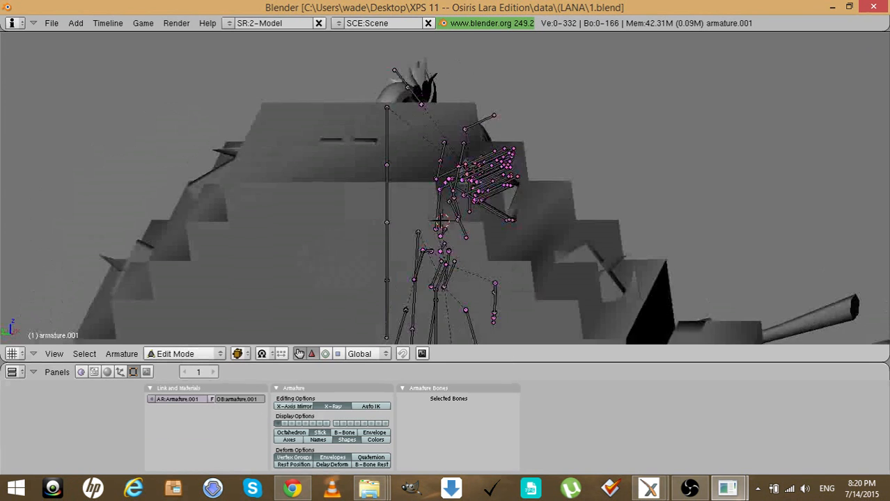
pyautogui.press('KP_4')
pyautogui.press('KP_4')
pyautogui.press('KP_4')
pyautogui.press('KP_4')
pyautogui.press('KP_4')
pyautogui.press('KP_4')
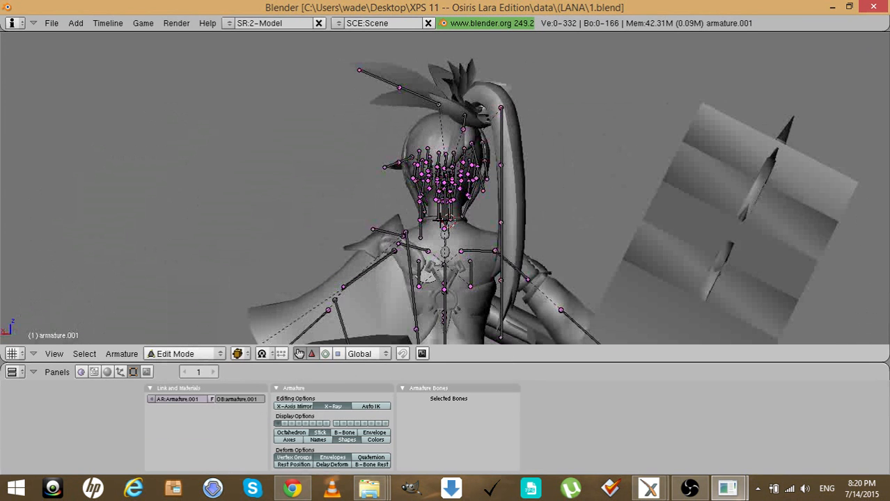
pyautogui.rightClick(501, 310)
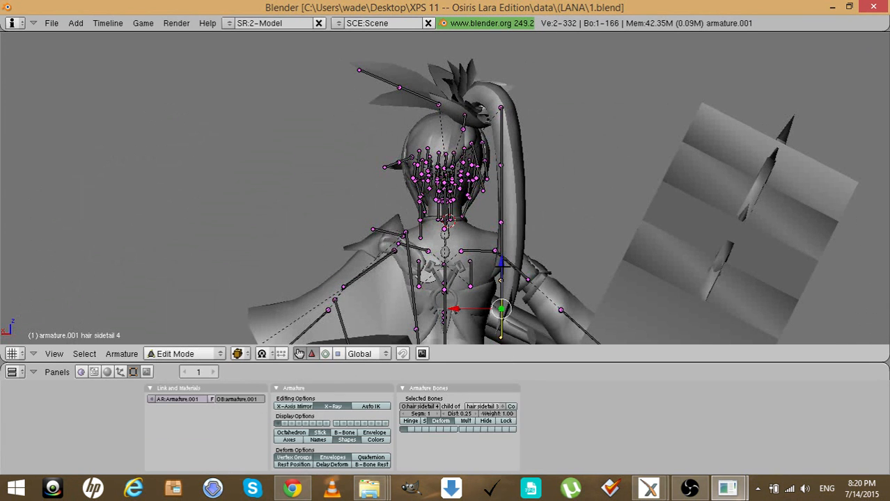
pyautogui.keyDown('shift'); pyautogui.rightClick(503, 266); pyautogui.keyUp('shift')
pyautogui.keyDown('shift'); pyautogui.rightClick(504, 184); pyautogui.keyUp('shift')
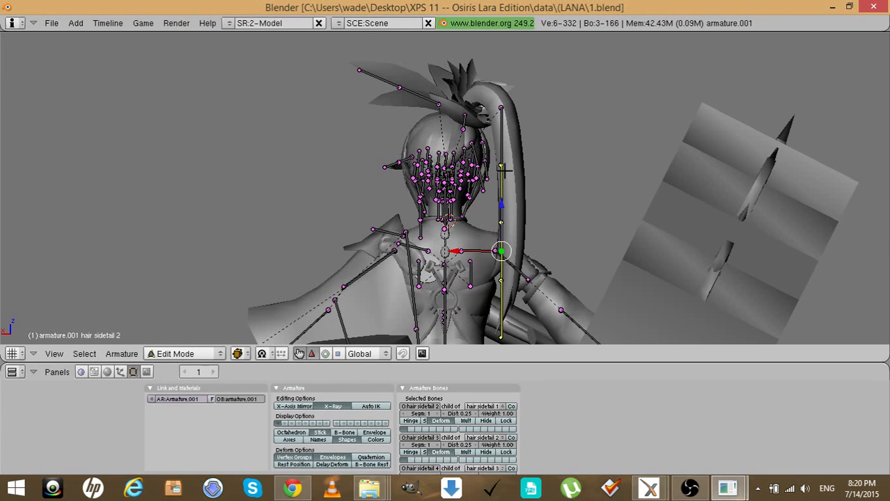
pyautogui.keyDown('shift'); pyautogui.rightClick(502, 148); pyautogui.keyUp('shift')
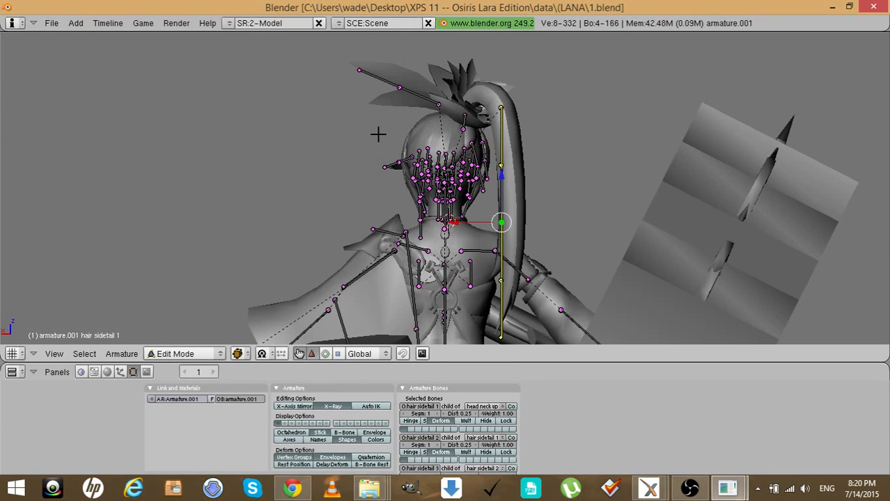
pyautogui.press('b')
pyautogui.moveTo(486, 196); pyautogui.dragTo(491, 211)
pyautogui.press('h')
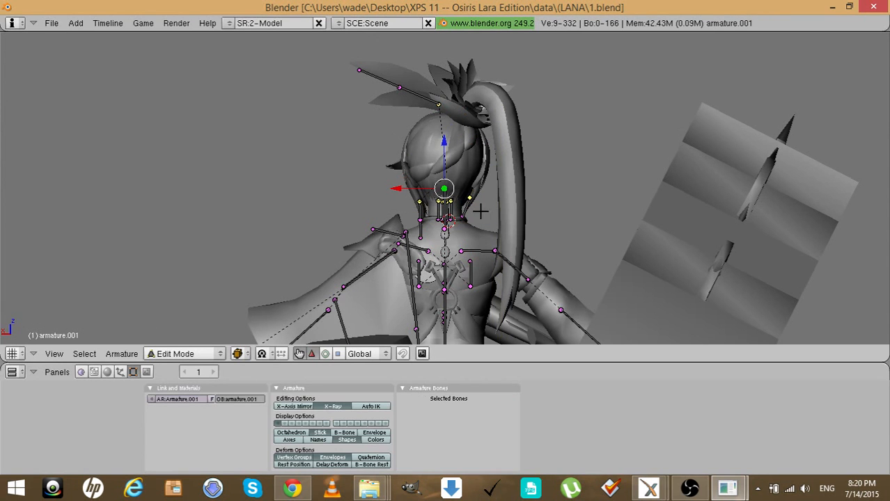
# Hide the hair strand left 2a and 2b bones and the remaining short bones clustered around the chin
pyautogui.rightClick(418, 212)
pyautogui.keyDown('shift'); pyautogui.rightClick(420, 227); pyautogui.keyUp('shift')
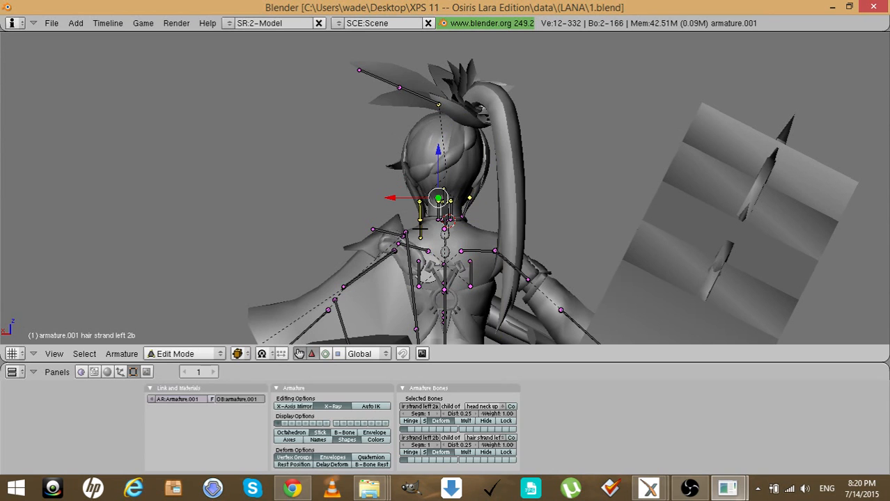
pyautogui.press('h')
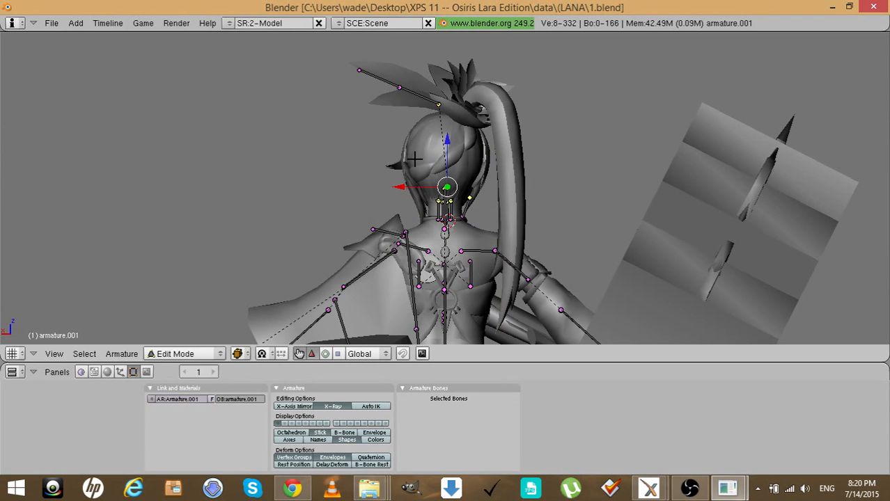
pyautogui.press('g')
pyautogui.moveTo(435, 223); pyautogui.dragTo(480, 224)
pyautogui.press('h')
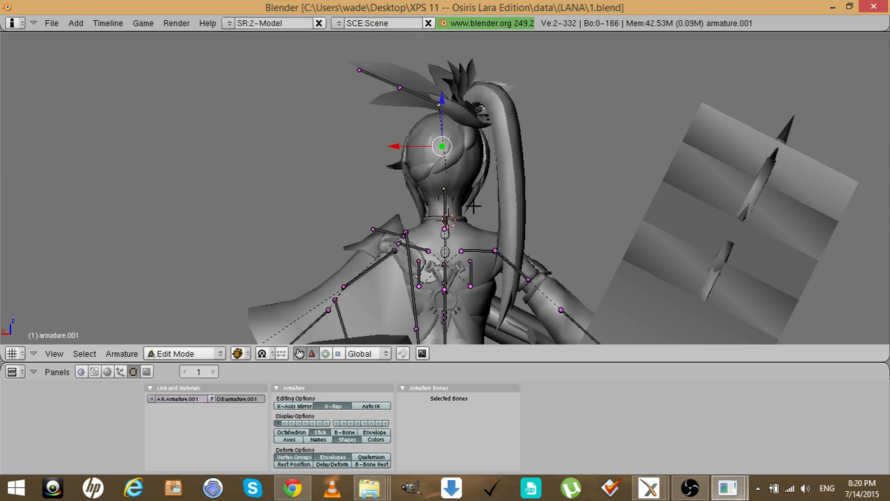
# Hide both hair feathers bones and the head neck lower bone
pyautogui.rightClick(412, 90)
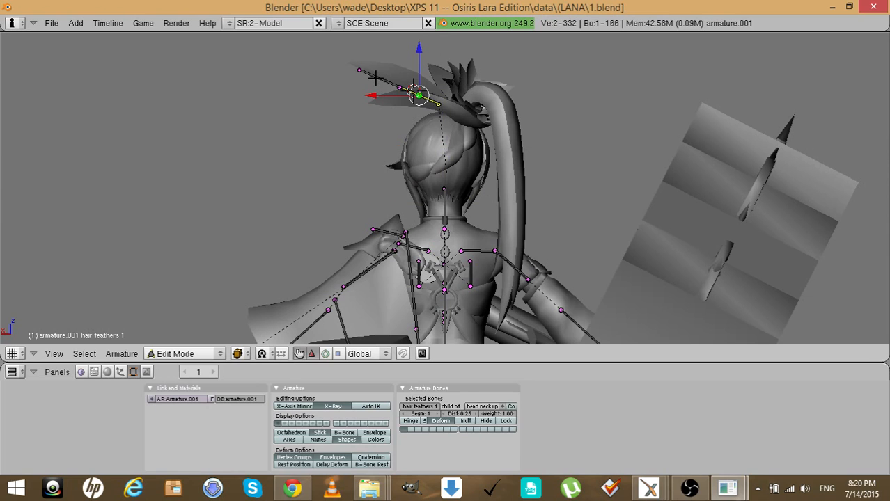
pyautogui.keyDown('shift'); pyautogui.rightClick(376, 78); pyautogui.keyUp('shift')
pyautogui.press('h')
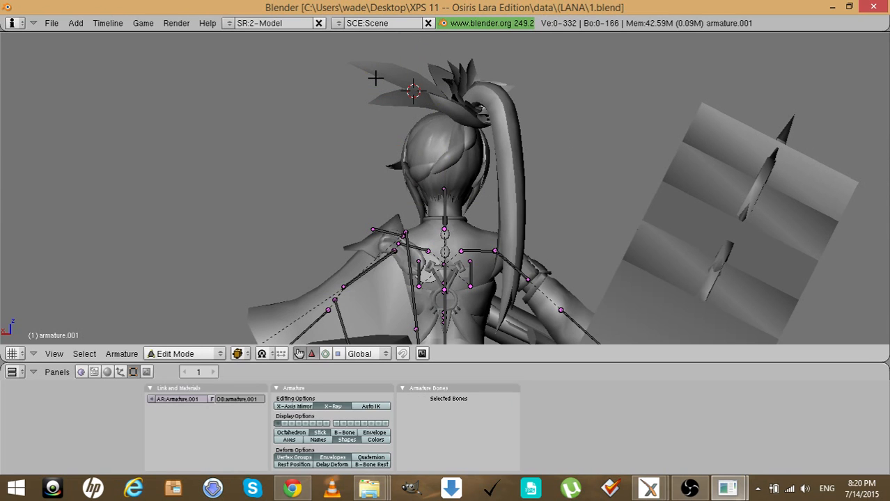
pyautogui.rightClick(441, 211)
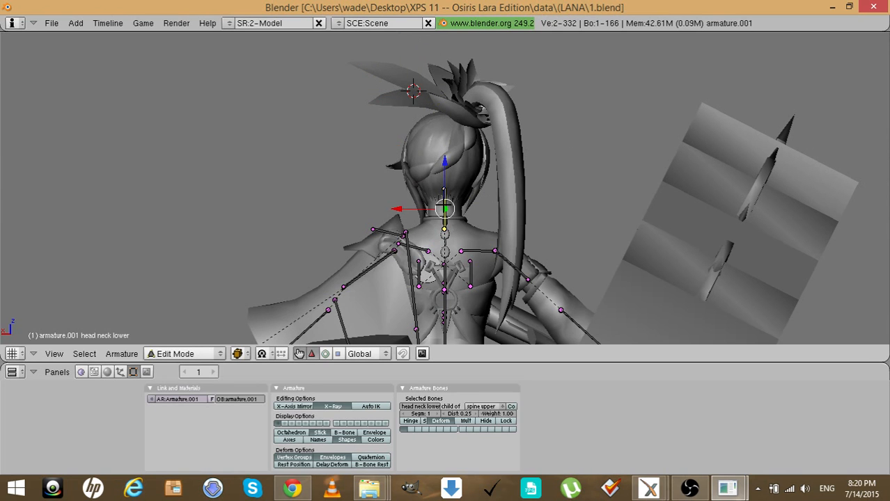
pyautogui.press('h')
# Delete all of the armature's still-visible body bones, keeping the hidden head and hair bones
pyautogui.press('KP_4')
pyautogui.press('KP_4')
pyautogui.press('KP_4')
pyautogui.press('KP_4')
pyautogui.press('KP_4')
pyautogui.press('KP_4')
pyautogui.press('KP_4')
pyautogui.press('KP_4')
pyautogui.press('KP_4')
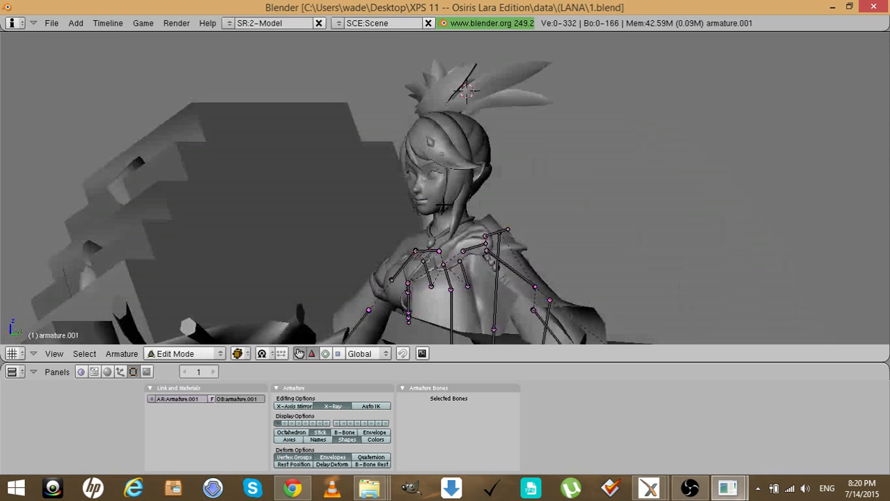
pyautogui.press('KP_4')
pyautogui.press('KP_4')
pyautogui.press('KP_4')
pyautogui.press('KP_4')
pyautogui.press('KP_4')
pyautogui.press('KP_6')
pyautogui.press('KP_6')
pyautogui.scroll(-3, 444, 204)
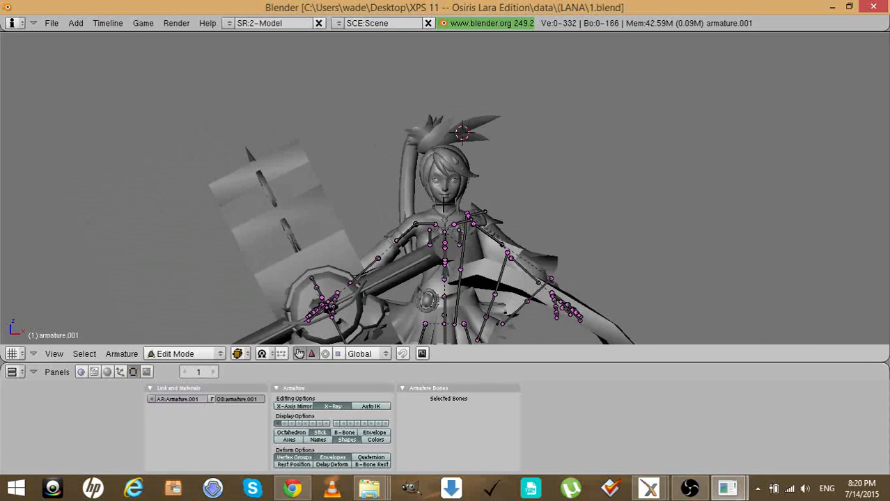
pyautogui.press('a')
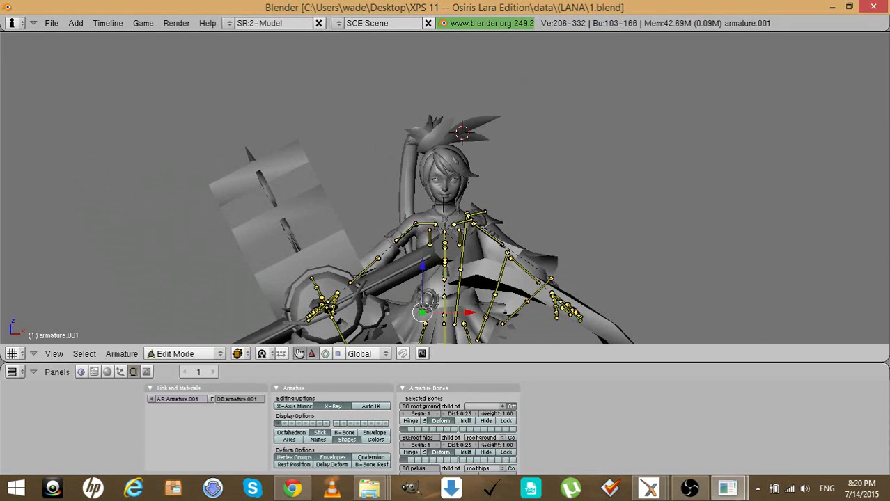
pyautogui.press('x')
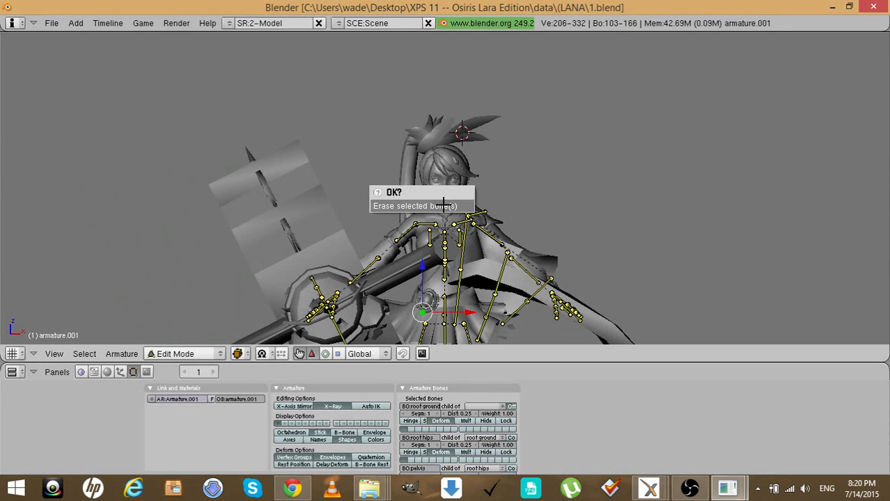
pyautogui.click(443, 204)
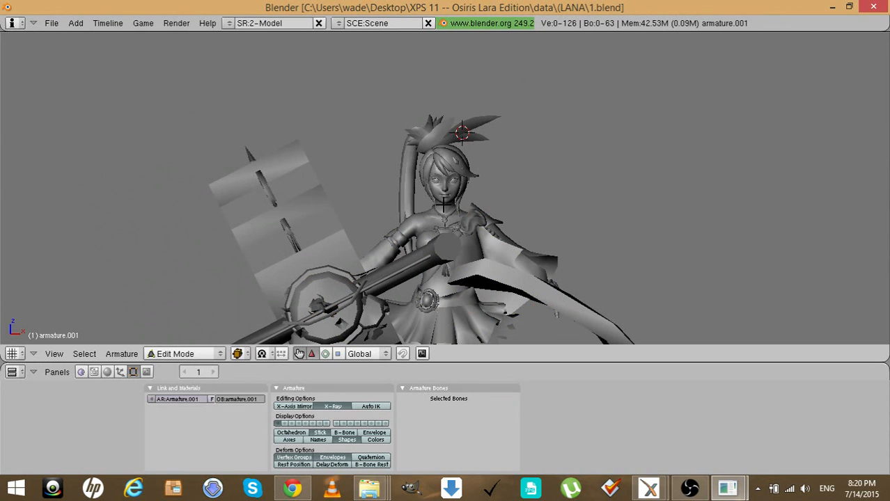
# Reveal the hidden head and hair bones and deselect them all
pyautogui.hotkey('alt', 'h')
pyautogui.press('a')
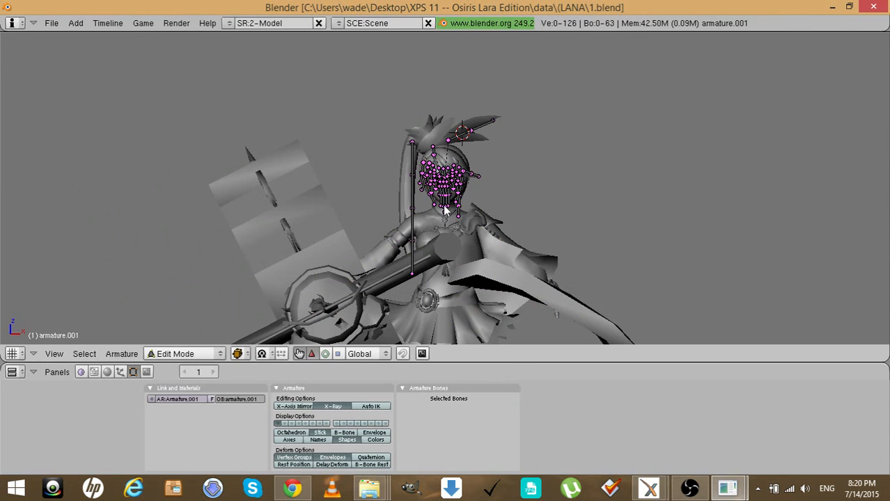
pyautogui.press('Tab')
pyautogui.press('Tab')
# Examine the remaining head bones from the side, selecting the head neck lower and head neck upper bones
pyautogui.rightClick(444, 198)
pyautogui.press('KP_Decimal')
pyautogui.press('KP_4')
pyautogui.press('KP_4')
pyautogui.press('KP_4')
pyautogui.press('KP_4')
pyautogui.press('KP_4')
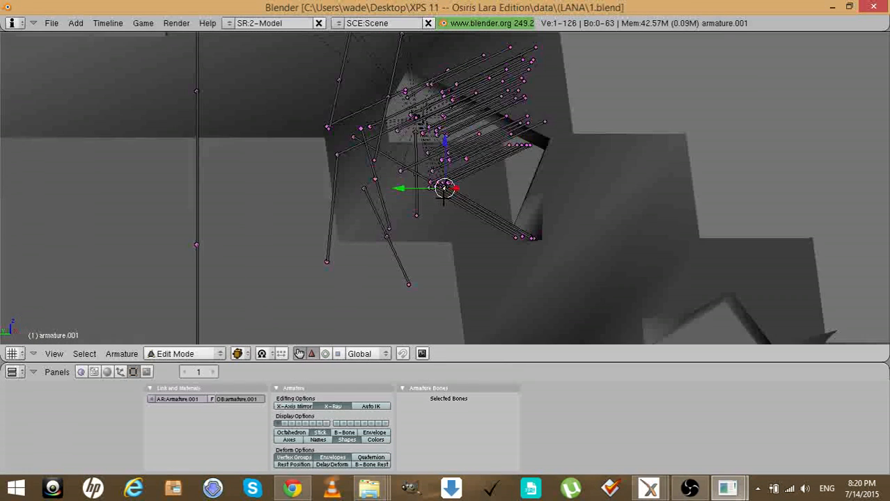
pyautogui.press('KP_4')
pyautogui.rightClick(330, 206)
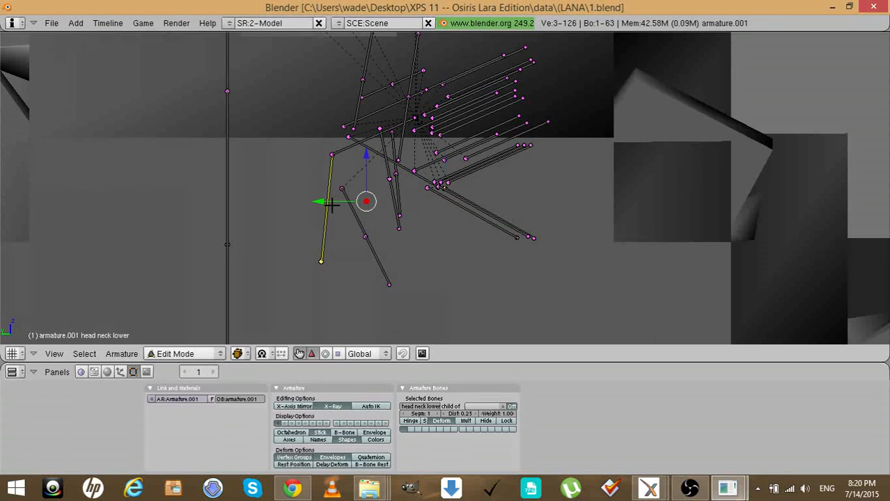
pyautogui.keyDown('shift'); pyautogui.rightClick(343, 153); pyautogui.keyUp('shift')
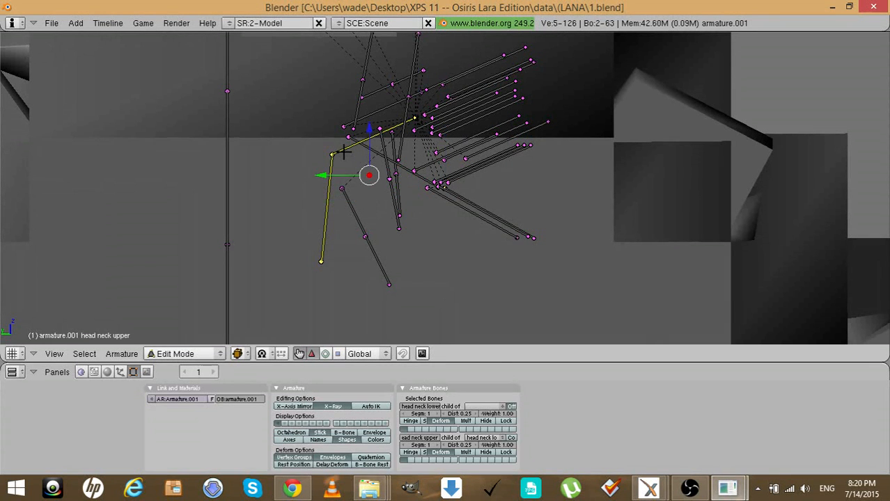
pyautogui.press('KP_6')
pyautogui.press('KP_6')
pyautogui.press('KP_6')
pyautogui.press('KP_6')
pyautogui.press('KP_6')
pyautogui.press('KP_6')
pyautogui.scroll(-3, 343, 152)
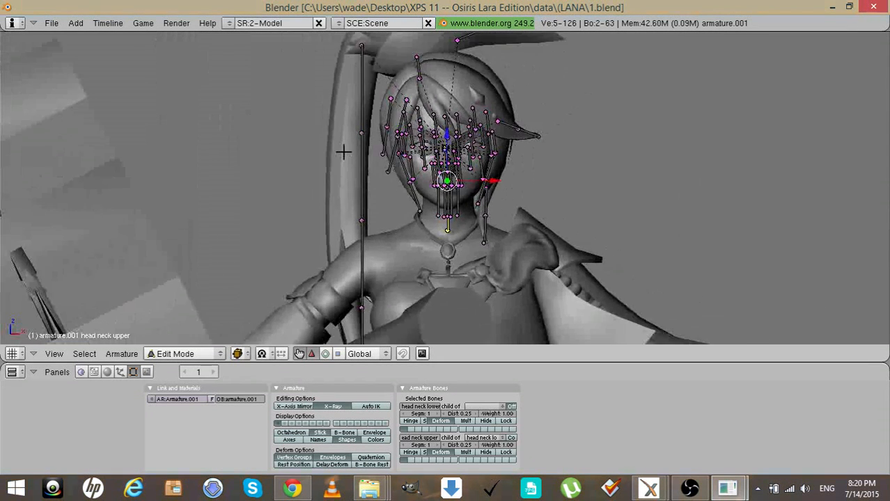
# Leave armature edit mode and hide the armature in the scene
pyautogui.press('Tab')
pyautogui.press('a')
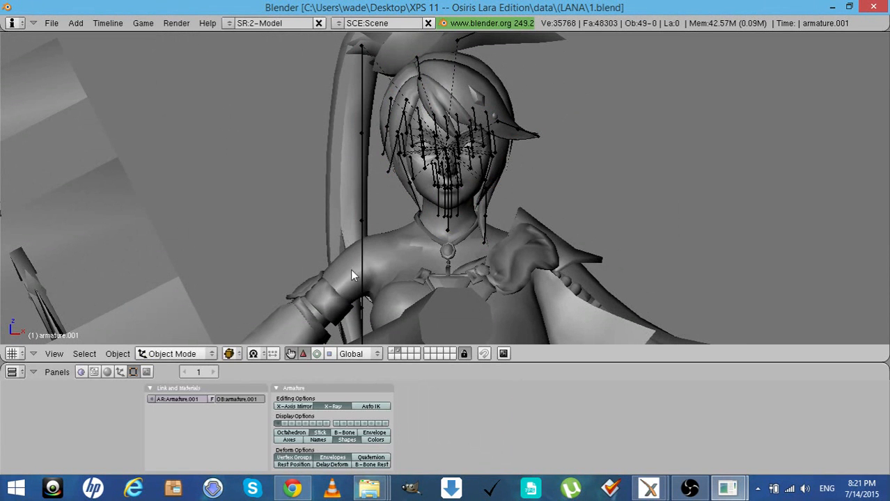
pyautogui.click(438, 218)
pyautogui.rightClick(437, 220)
pyautogui.press('h')
# Hide the arm and shoulder skin mesh and the face and neck skin mesh
pyautogui.click(402, 250)
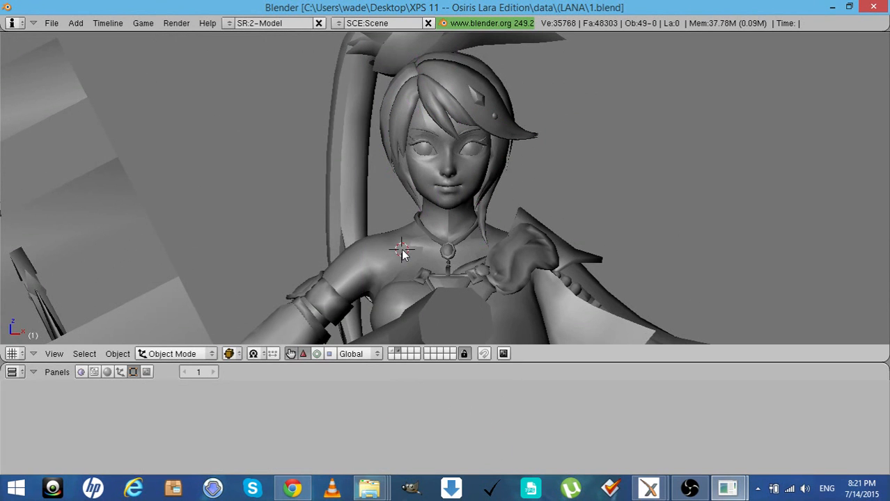
pyautogui.rightClick(402, 251)
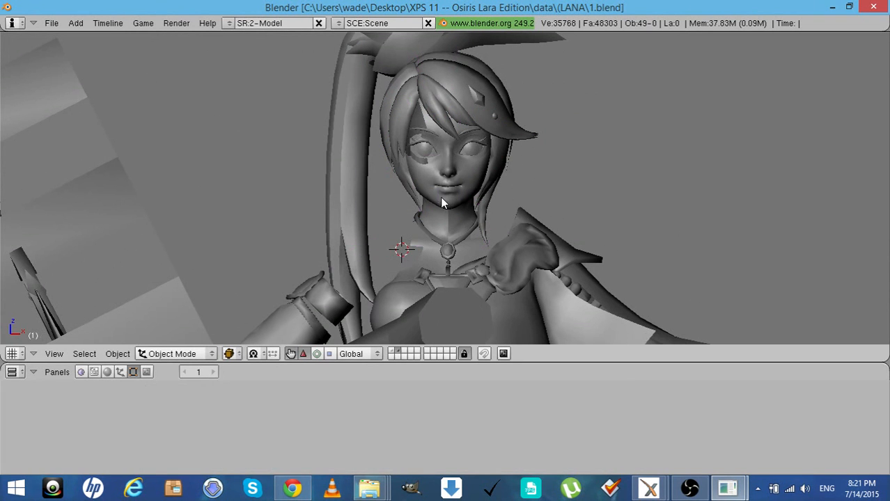
pyautogui.rightClick(434, 193)
pyautogui.press('h')
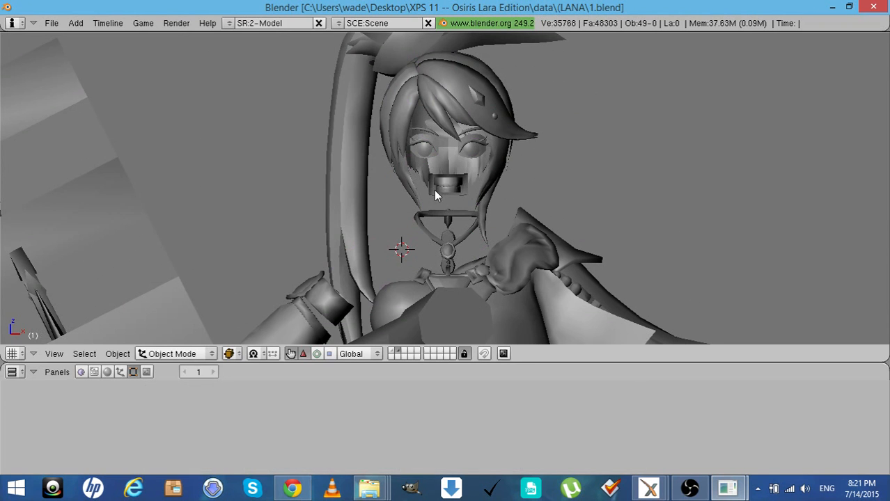
# Hide the hair sidetail mesh, the box-selected hair and eye meshes around the head, and the inner mouth mesh
pyautogui.click(360, 160)
pyautogui.rightClick(362, 163)
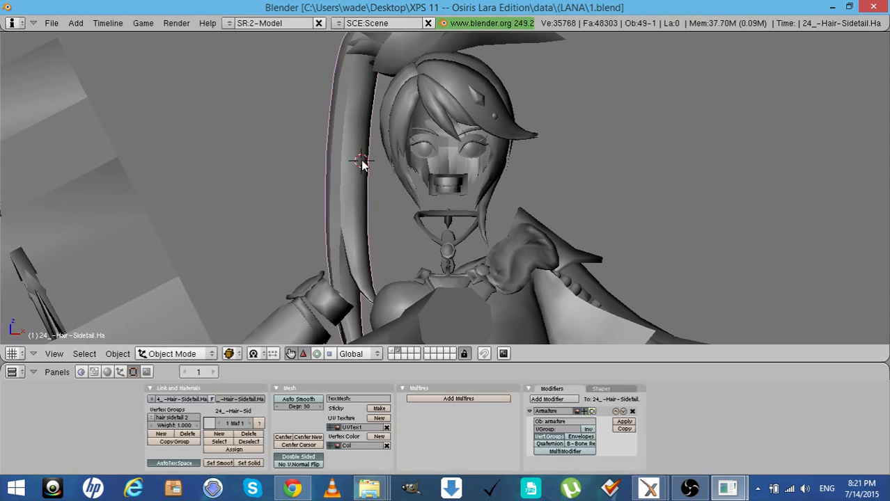
pyautogui.press('h')
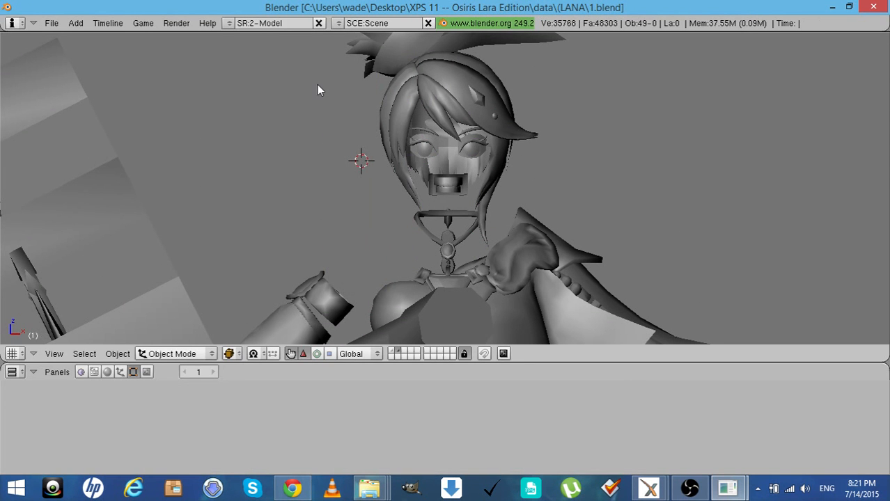
pyautogui.press('b')
pyautogui.moveTo(315, 49); pyautogui.dragTo(523, 174)
pyautogui.press('h')
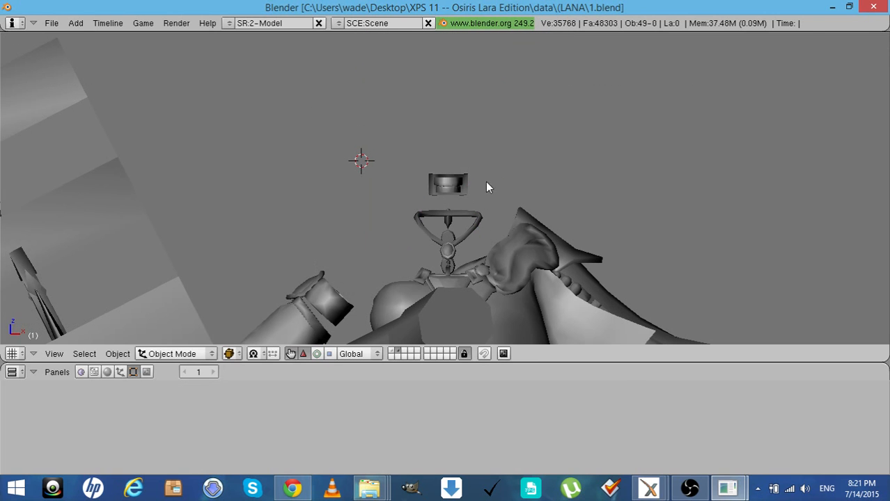
pyautogui.click(449, 187)
pyautogui.rightClick(449, 185)
pyautogui.press('h')
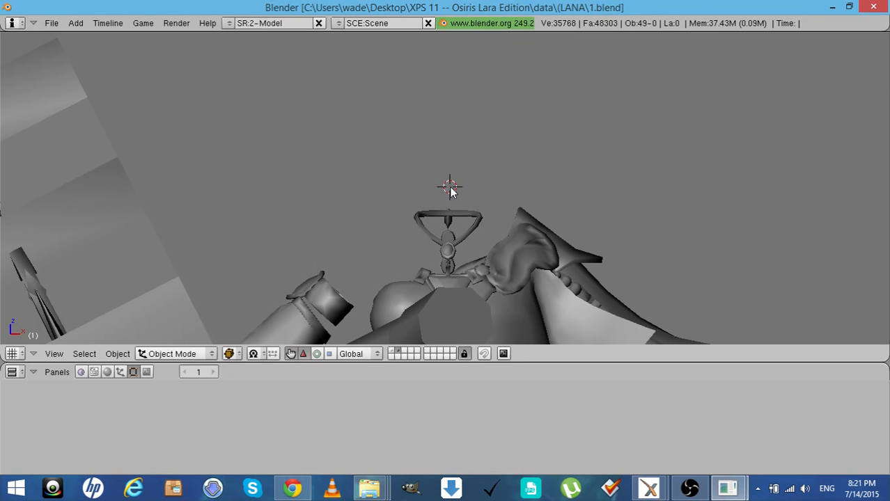
# Delete all the outfit and weapon meshes still visible, and reveal and deselect the hidden head, hair, skin and armature objects
pyautogui.scroll(-8, 425, 199)
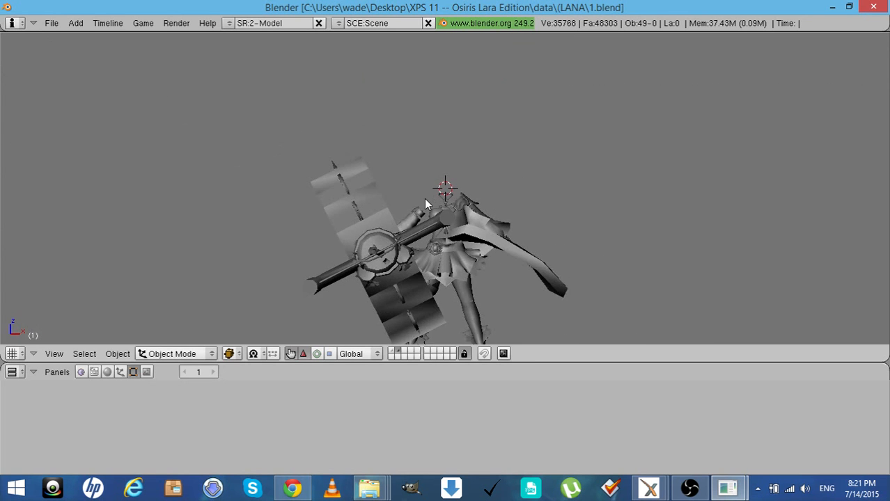
pyautogui.scroll(5, 425, 203)
pyautogui.press('a')
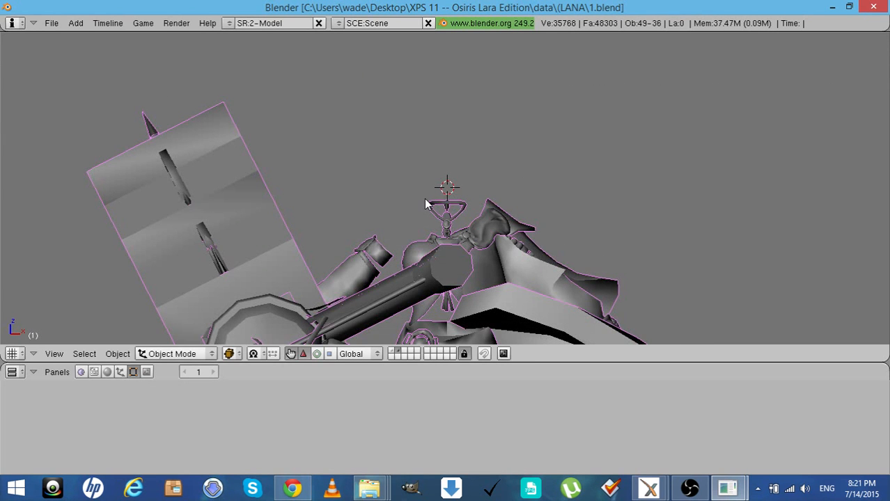
pyautogui.press('x')
pyautogui.click(424, 199)
pyautogui.hotkey('alt', 'h')
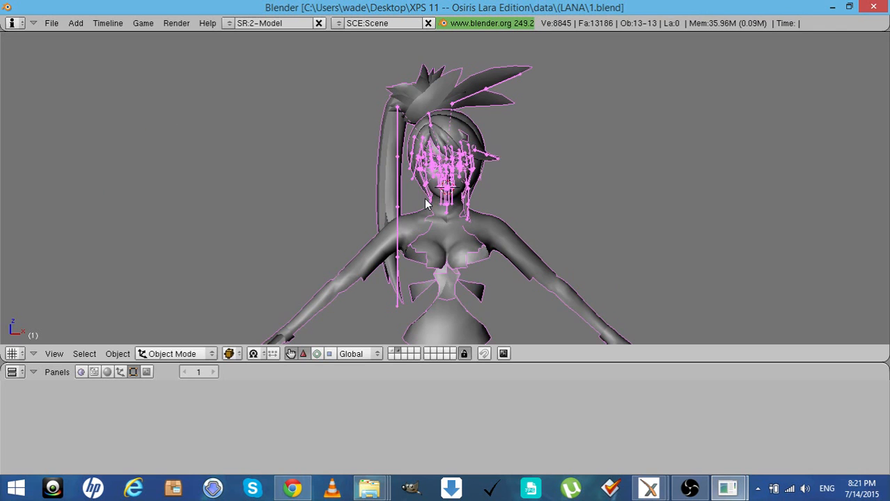
pyautogui.press('a')
# Join the arm and shoulder skin mesh with the face and chest skin mesh into one object
pyautogui.click(414, 227)
pyautogui.rightClick(415, 228)
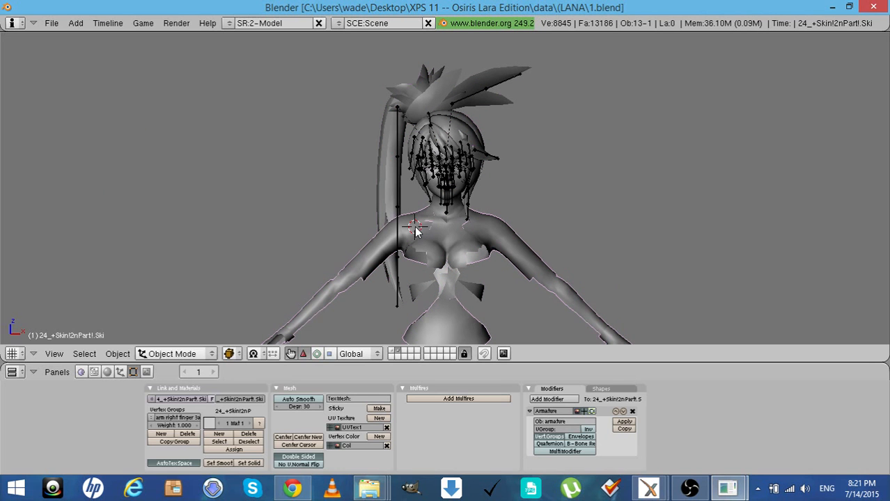
pyautogui.keyDown('shift'); pyautogui.rightClick(446, 235); pyautogui.keyUp('shift')
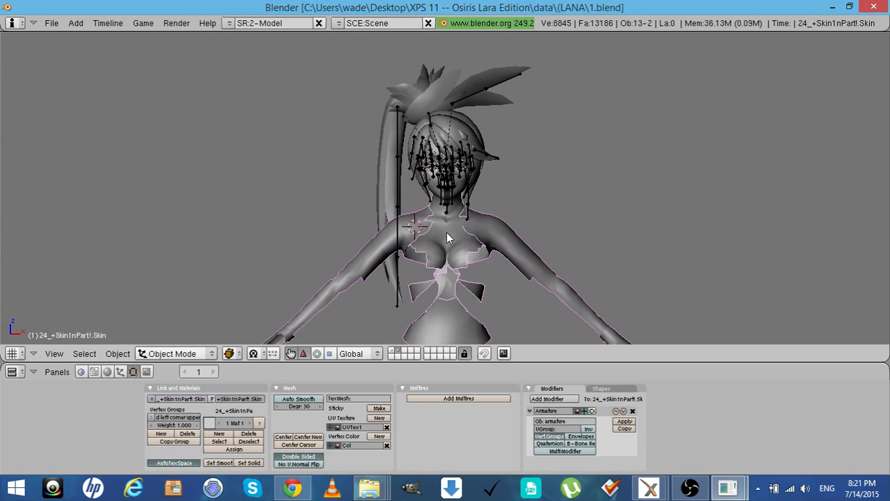
pyautogui.scroll(-2, 318, 285)
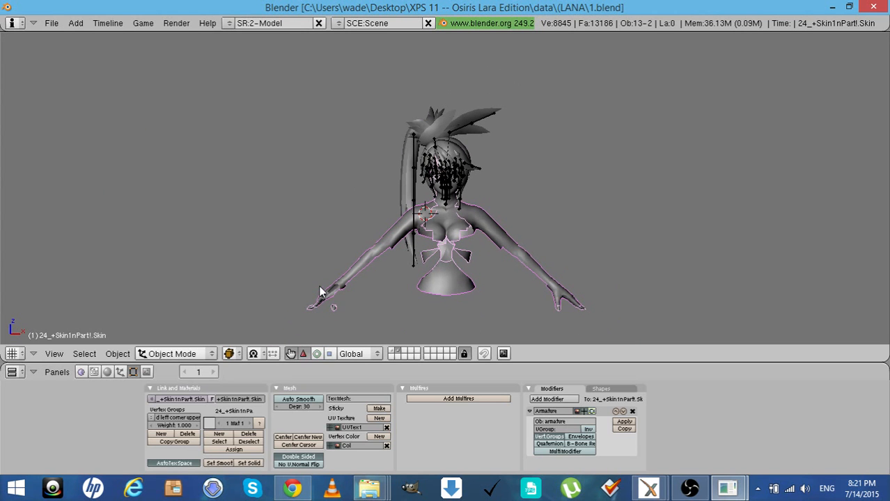
pyautogui.scroll(2, 319, 288)
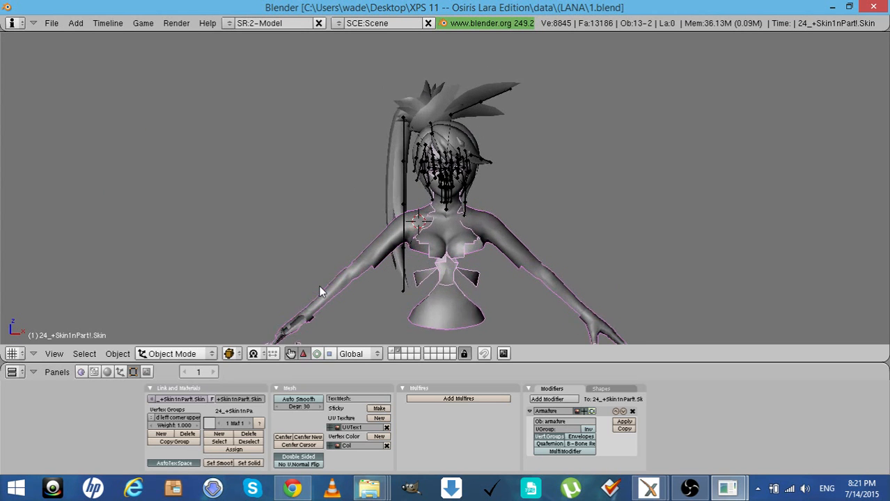
pyautogui.scroll(3, 319, 291)
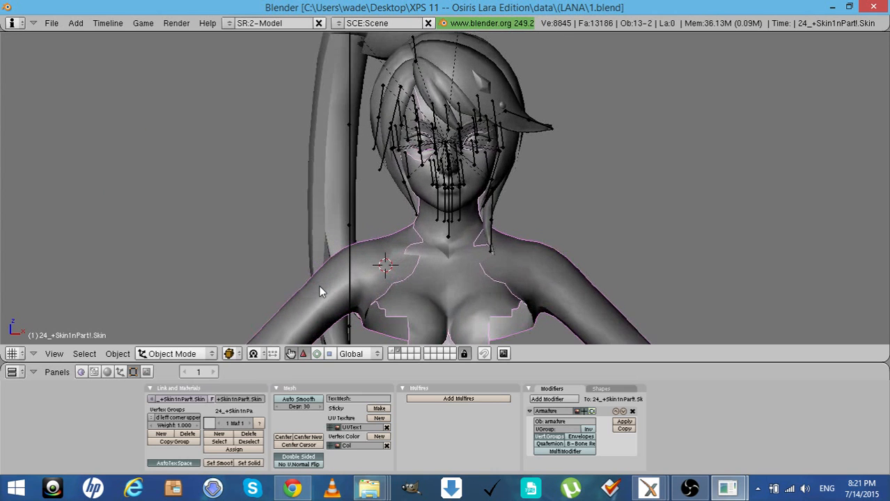
pyautogui.scroll(-1, 319, 285)
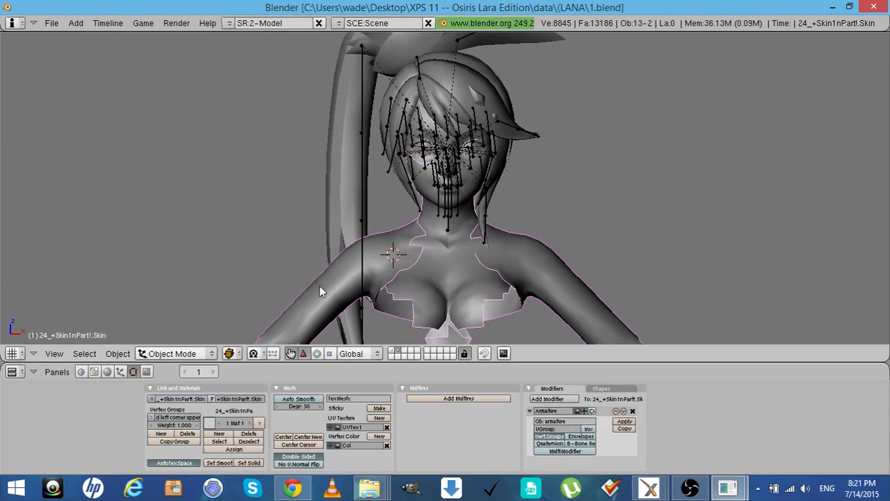
pyautogui.scroll(1, 318, 285)
pyautogui.scroll(-2, 318, 284)
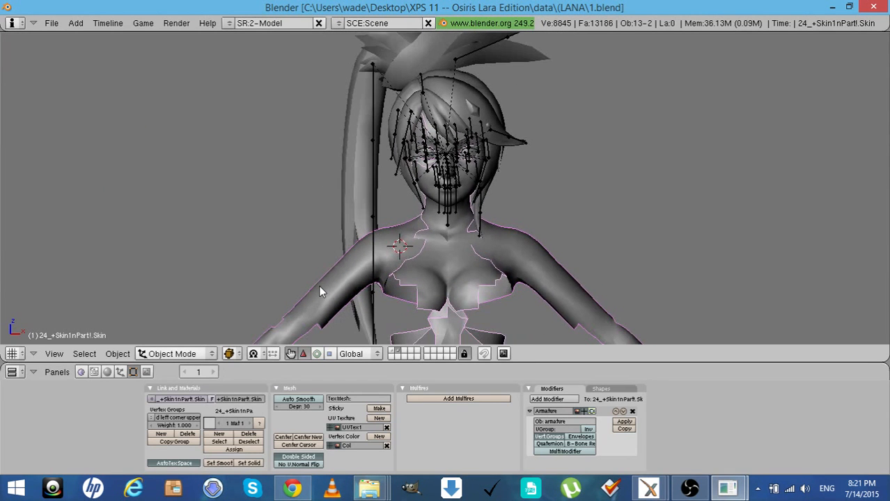
pyautogui.scroll(2, 321, 293)
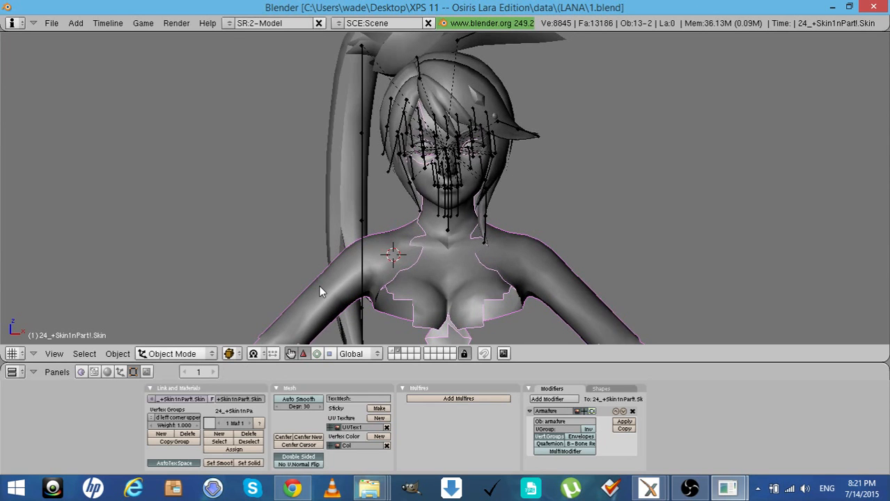
pyautogui.scroll(-3, 320, 292)
pyautogui.scroll(2, 320, 292)
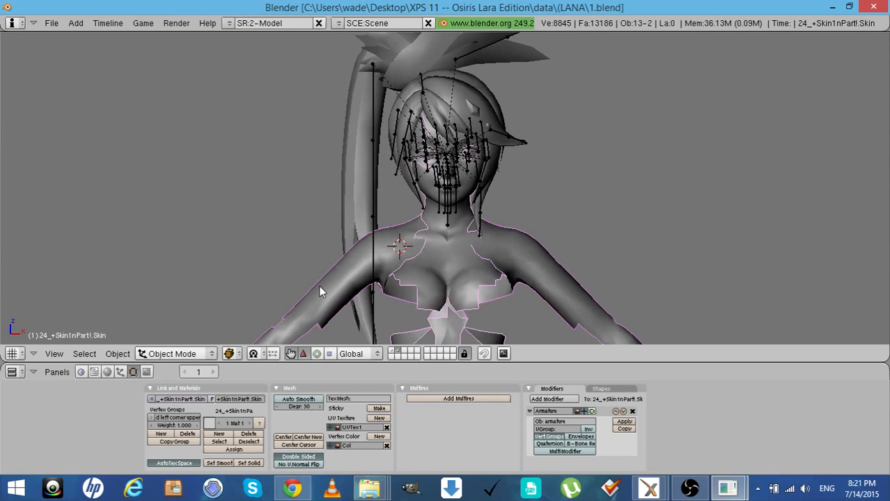
pyautogui.scroll(-1, 320, 293)
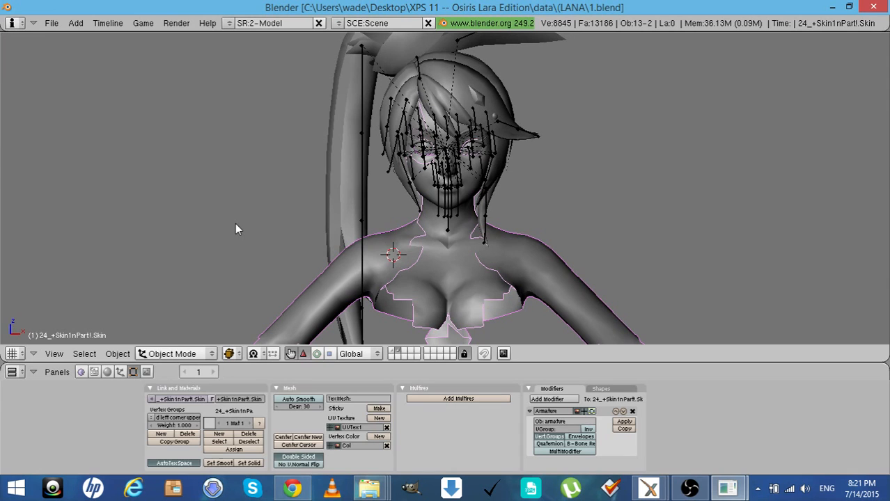
pyautogui.hotkey('ctrl', 'j')
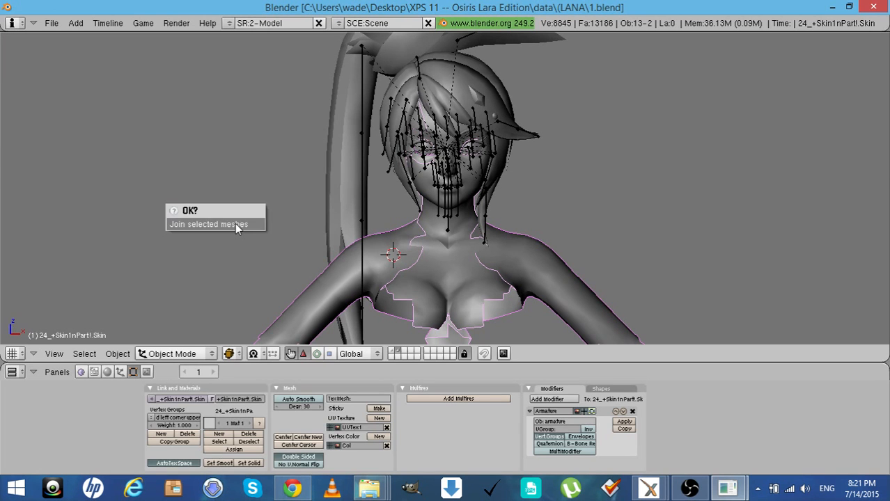
pyautogui.click(237, 224)
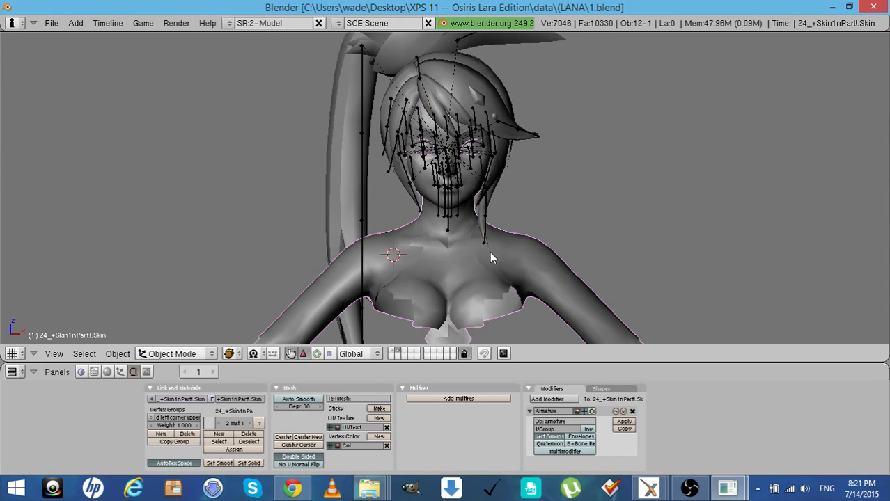
# Deselect everything, select the joined skin mesh and enter mesh edit mode
pyautogui.press('a')
pyautogui.click(424, 270)
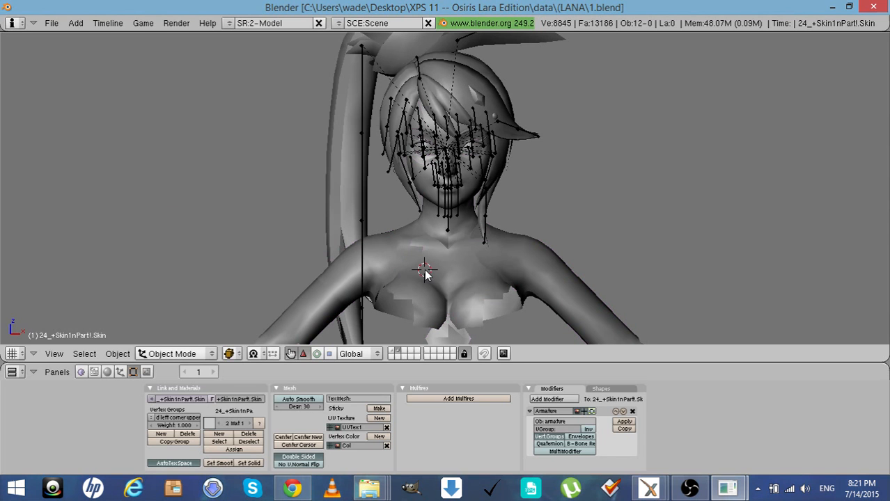
pyautogui.rightClick(426, 274)
pyautogui.press('Tab')
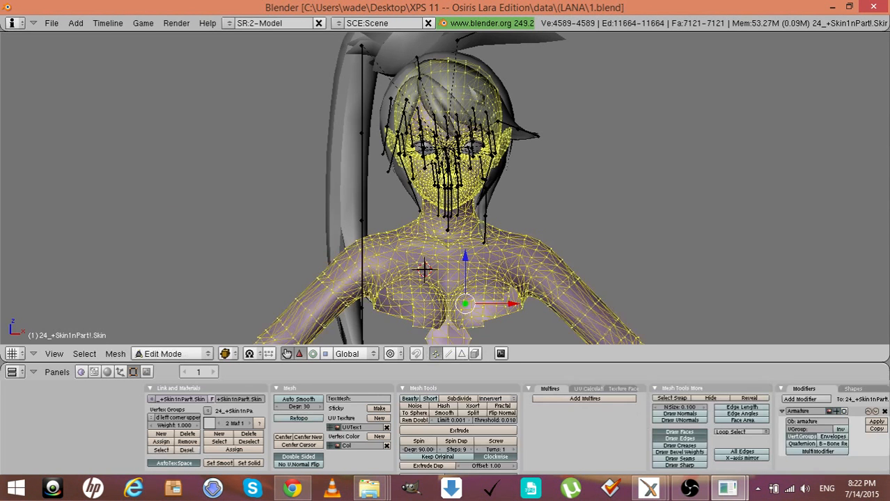
# Circle-select the neck and upper shoulder vertices of the joined skin mesh and delete them
pyautogui.press('ctrl+KP_3')
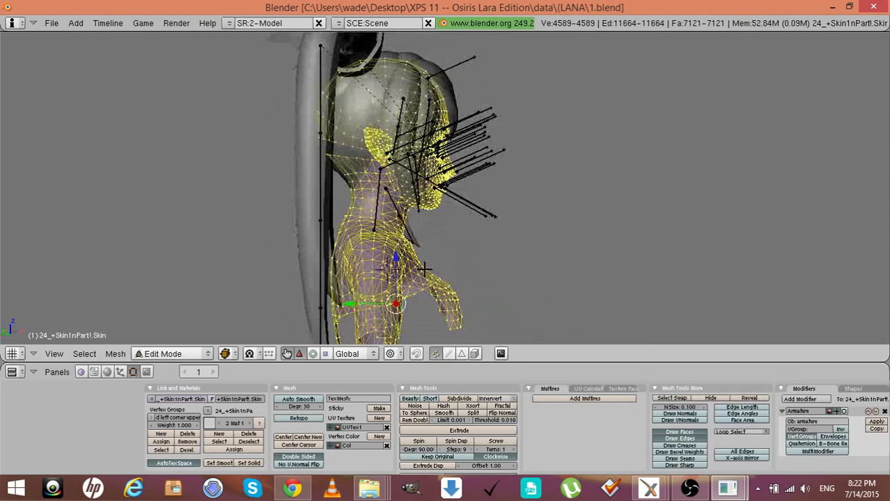
pyautogui.press('a')
pyautogui.press('KP_6')
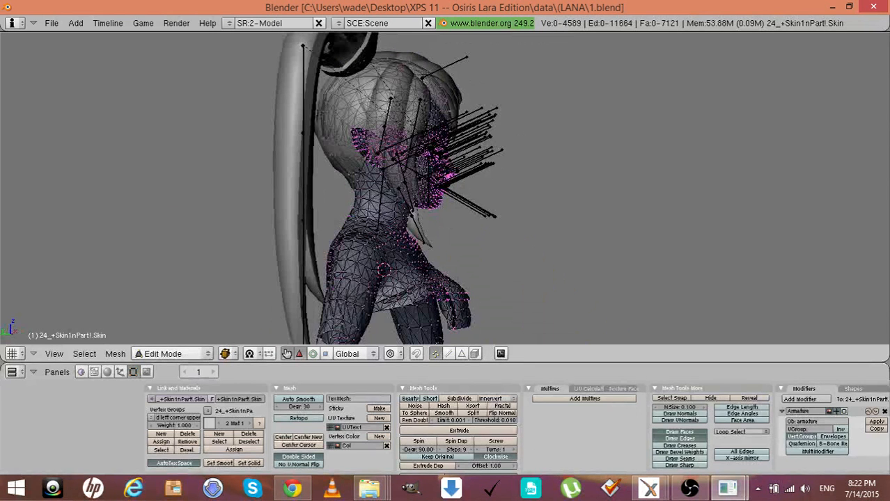
pyautogui.press('b')
pyautogui.press('b')
pyautogui.click(346, 222)
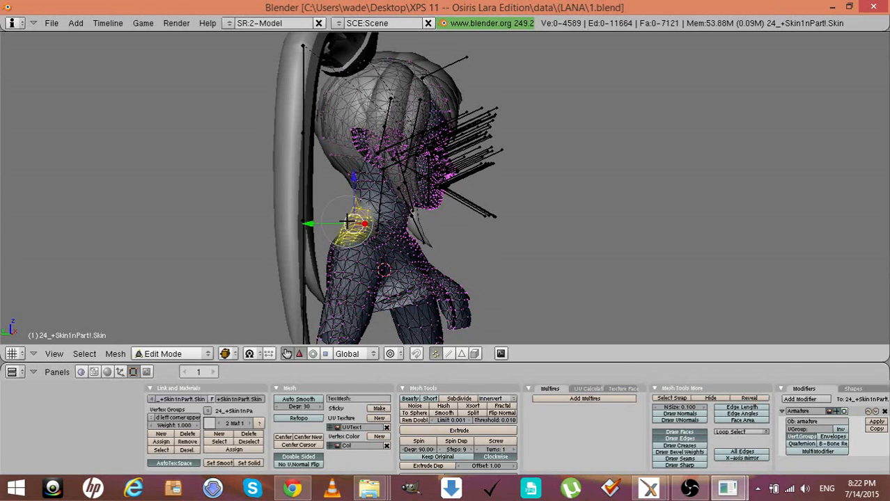
pyautogui.moveTo(346, 222)
pyautogui.mouseDown()
pyautogui.moveTo(363, 234)
pyautogui.moveTo(370, 223)
pyautogui.moveTo(382, 227)
pyautogui.moveTo(393, 240)
pyautogui.mouseUp()
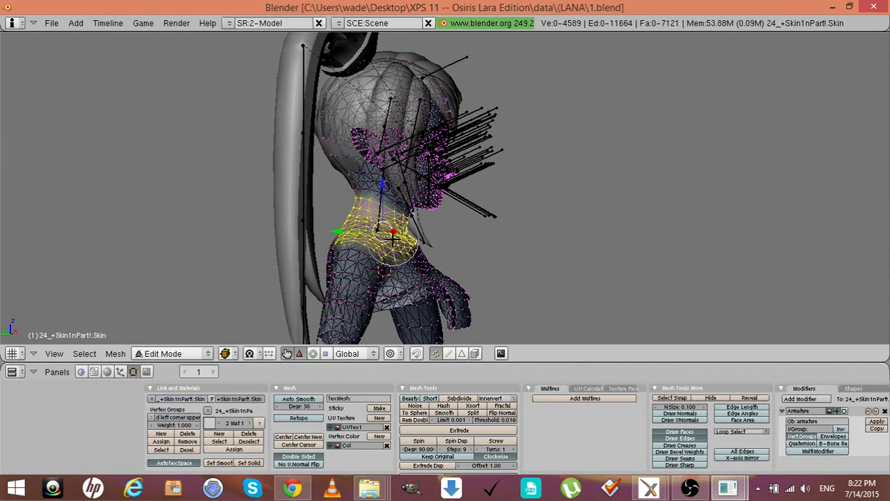
pyautogui.rightClick(394, 240)
pyautogui.press('x')
pyautogui.click(393, 239)
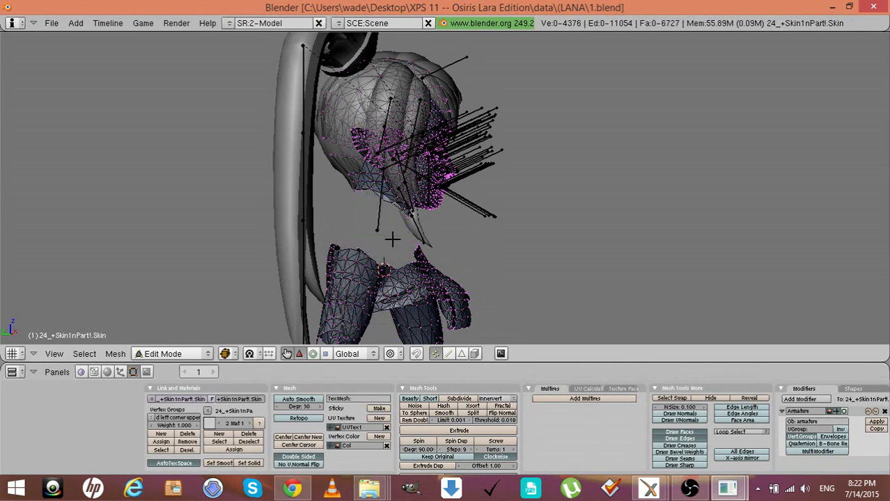
# Circle-select the leftover neck vertices on the opposite side of the skin mesh and delete them
pyautogui.press('KP_6')
pyautogui.press('KP_6')
pyautogui.press('KP_6')
pyautogui.press('KP_6')
pyautogui.press('KP_6')
pyautogui.press('KP_6')
pyautogui.press('KP_6')
pyautogui.press('KP_6')
pyautogui.press('KP_6')
pyautogui.press('KP_6')
pyautogui.press('KP_6')
pyautogui.press('KP_6')
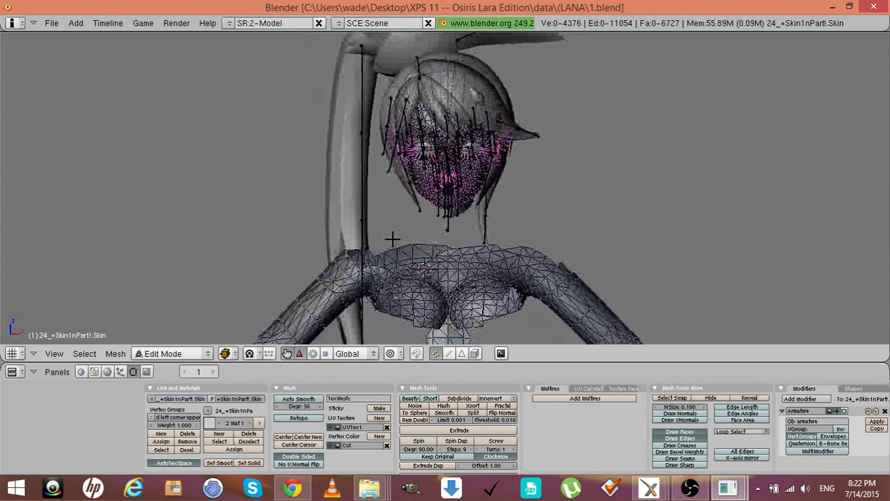
pyautogui.press('KP_6')
pyautogui.press('KP_6')
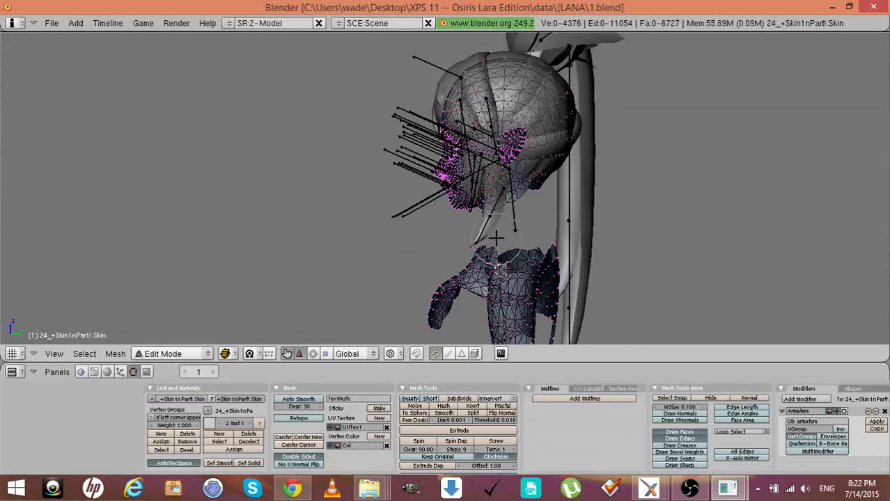
pyautogui.rightClick(514, 220)
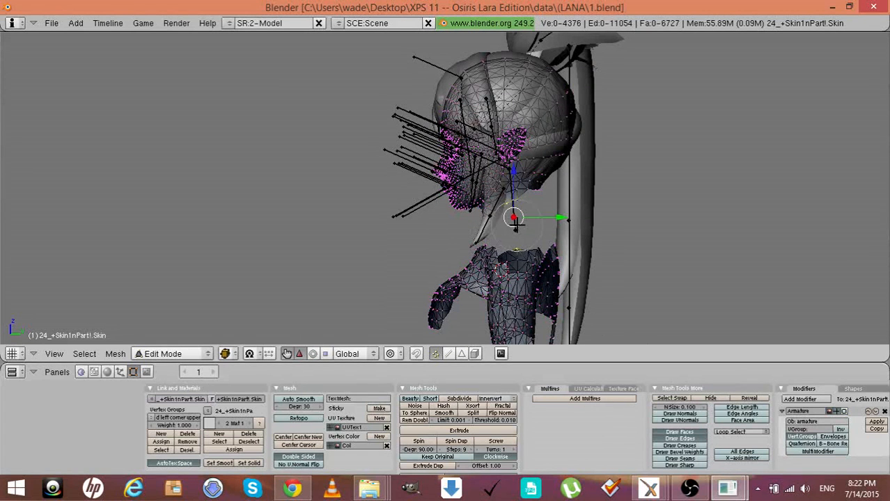
pyautogui.click(501, 233)
pyautogui.rightClick(500, 234)
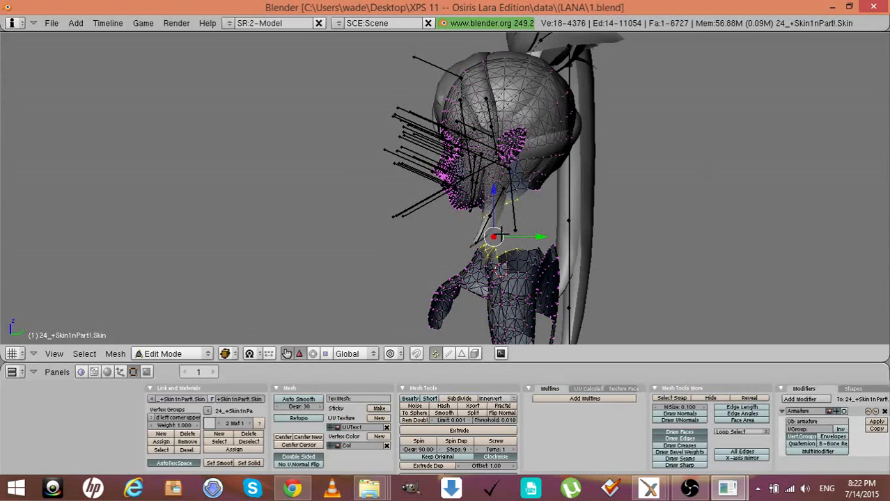
pyautogui.press('x')
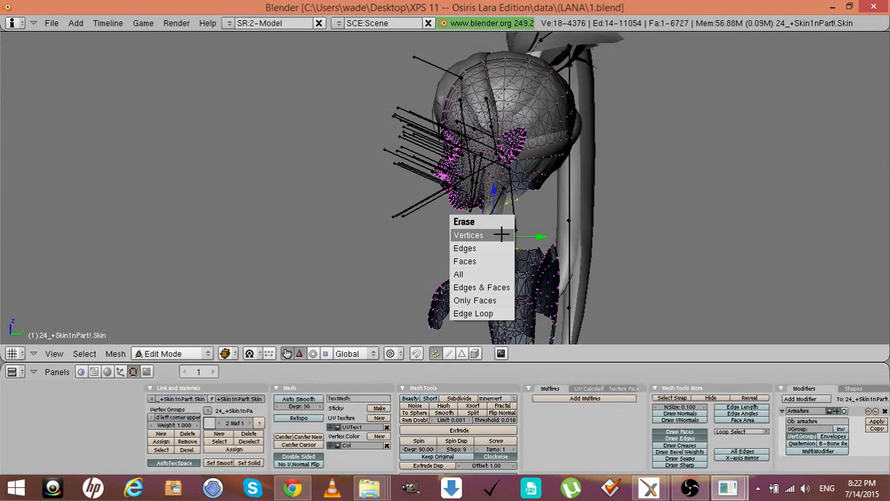
pyautogui.click(500, 234)
# Select and delete all torso, arm and hand vertices below the head, leave edit mode and deselect all objects
pyautogui.press('KP_1')
pyautogui.press('KP_4')
pyautogui.press('KP_4')
pyautogui.press('KP_4')
pyautogui.press('KP_4')
pyautogui.press('KP_4')
pyautogui.press('KP_4')
pyautogui.press('KP_4')
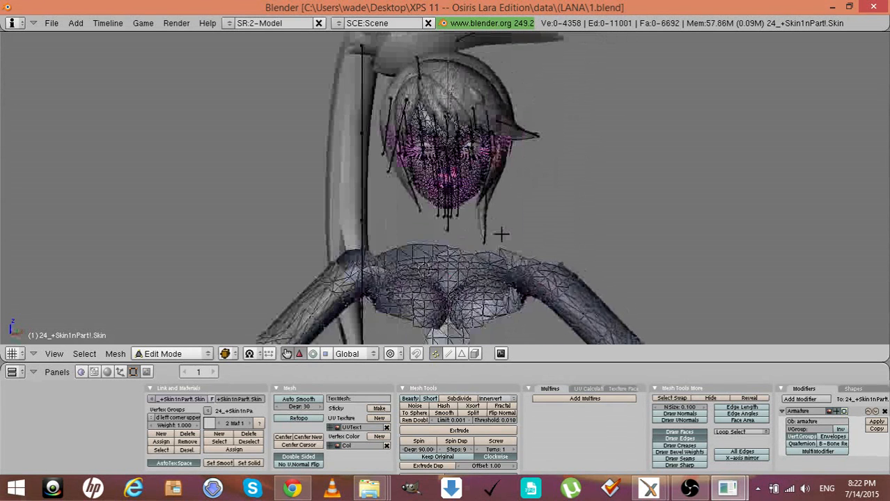
pyautogui.press('KP_6')
pyautogui.press('KP_6')
pyautogui.press('KP_6')
pyautogui.press('KP_6')
pyautogui.press('KP_6')
pyautogui.press('KP_6')
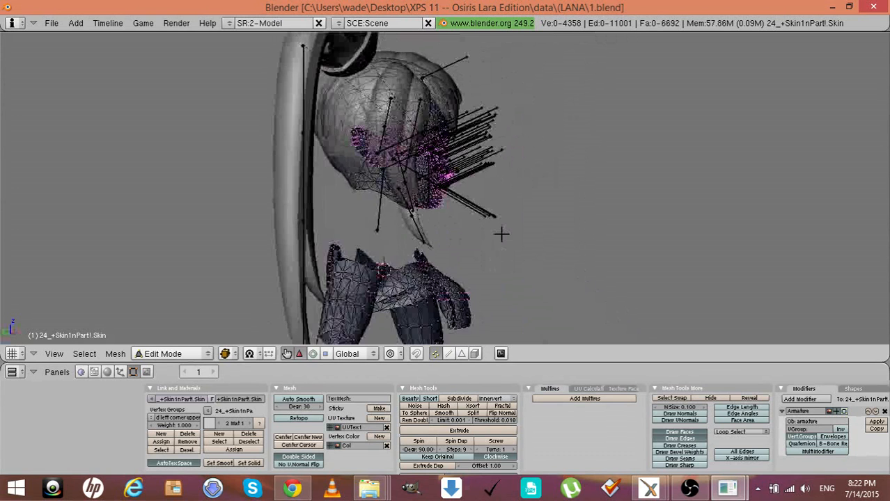
pyautogui.scroll(-6, 501, 234)
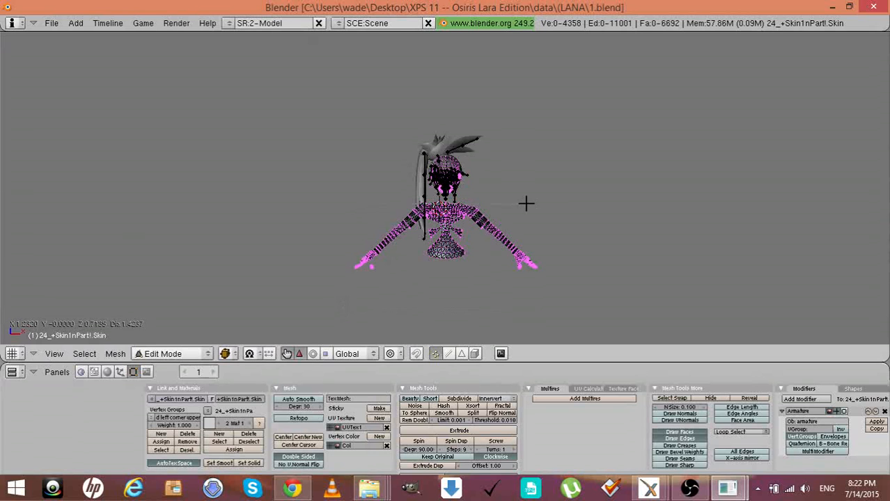
pyautogui.moveTo(541, 200); pyautogui.dragTo(547, 200)
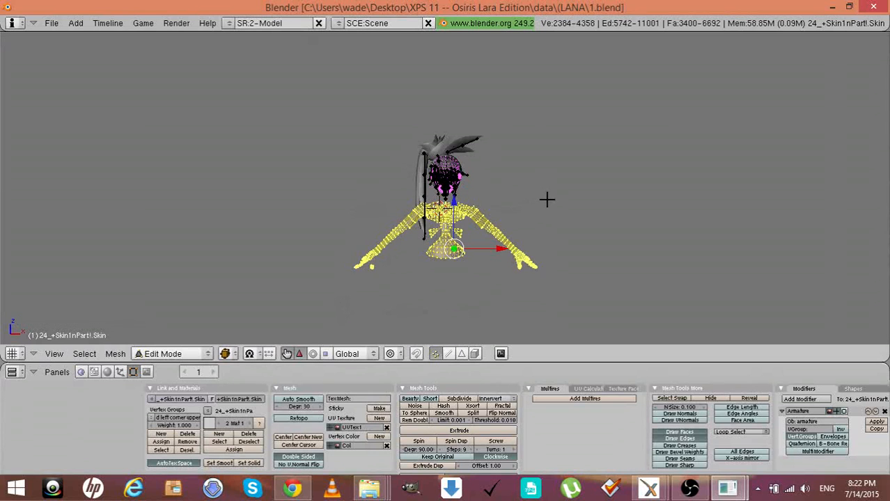
pyautogui.press('x')
pyautogui.click(547, 200)
pyautogui.press('Tab')
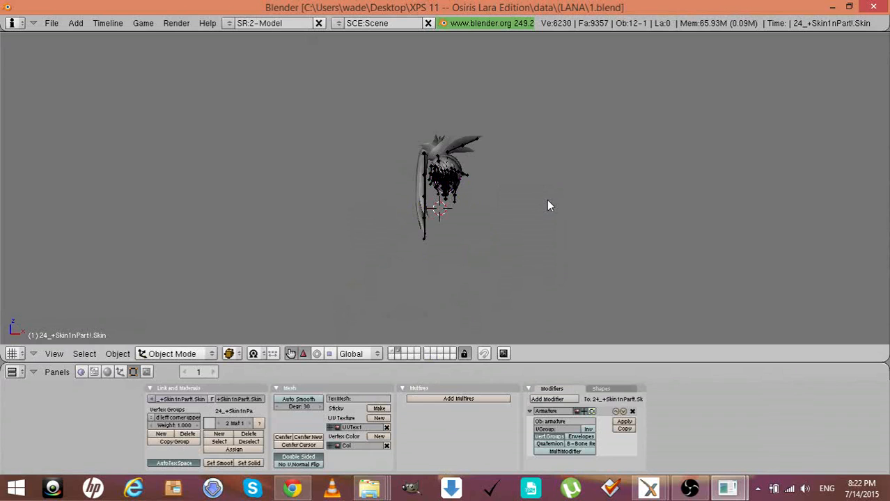
pyautogui.press('KP_Decimal')
pyautogui.press('a')
pyautogui.press('a')
pyautogui.press('a')
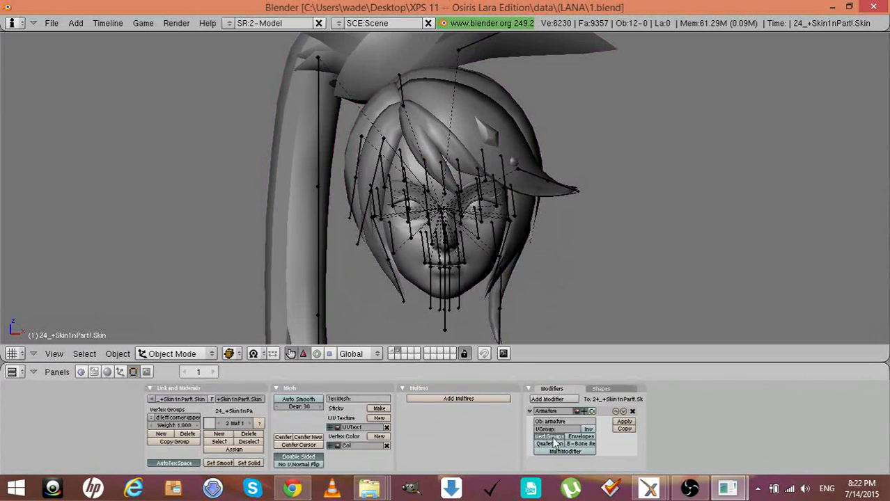
# Switch to XNA Posing Studio, maximize the Control Window and examine the bone lists of the Lana and Kasumi remake models
pyautogui.moveTo(648, 488)
pyautogui.click(675, 448)
pyautogui.click(653, 489)
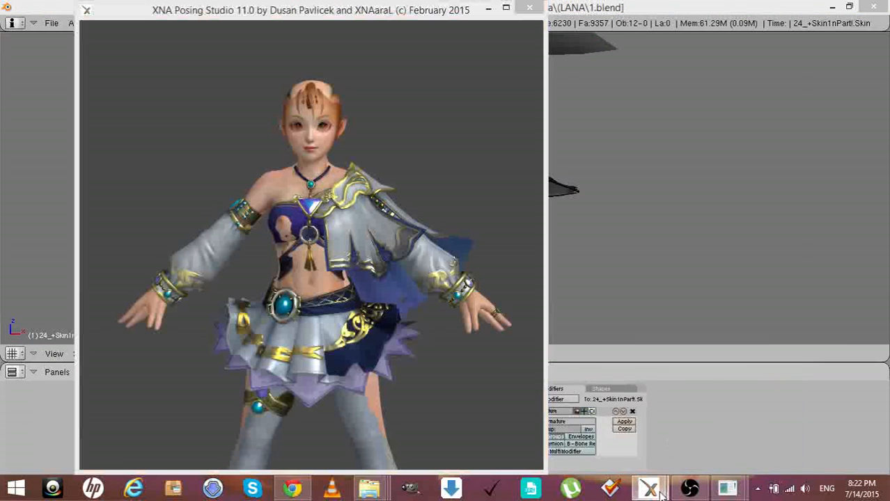
pyautogui.click(612, 439)
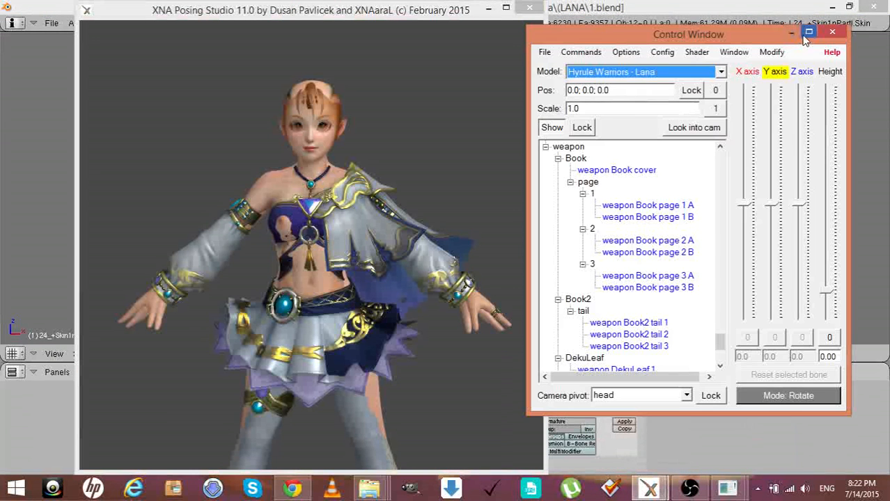
pyautogui.click(808, 32)
pyautogui.moveTo(760, 424); pyautogui.dragTo(734, 126)
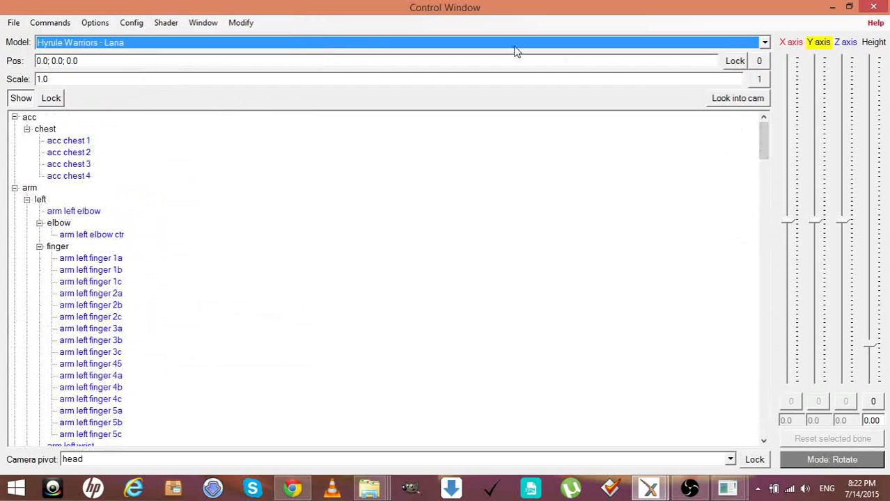
pyautogui.click(205, 42)
pyautogui.click(183, 66)
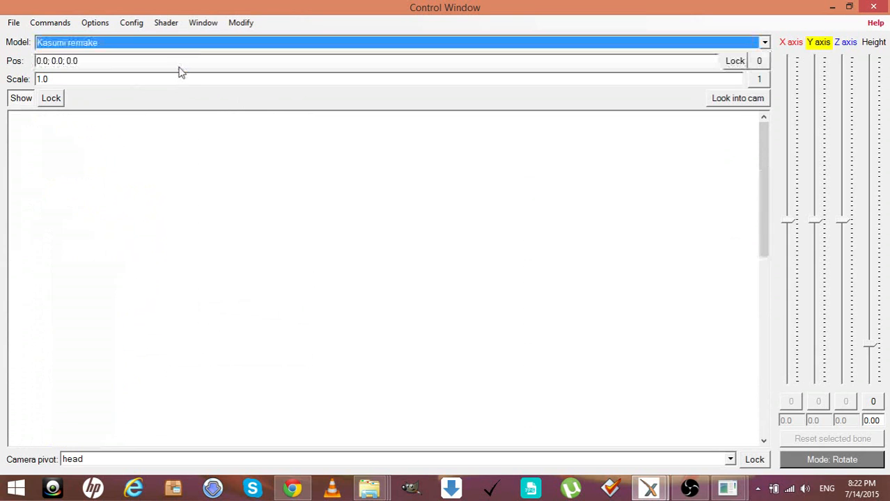
pyautogui.moveTo(763, 412); pyautogui.dragTo(760, 144)
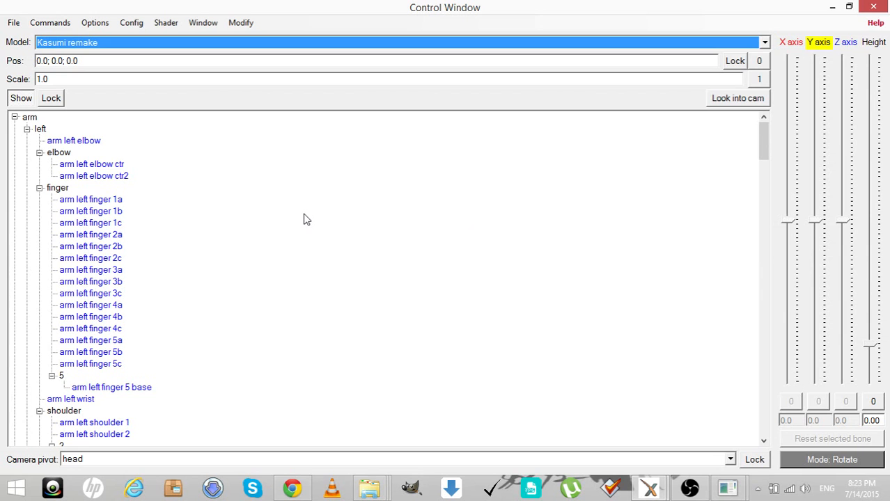
# Collapse the left arm, right arm and breast groups in the Kasumi remake bone list and return to Blender
pyautogui.click(26, 129)
pyautogui.click(26, 140)
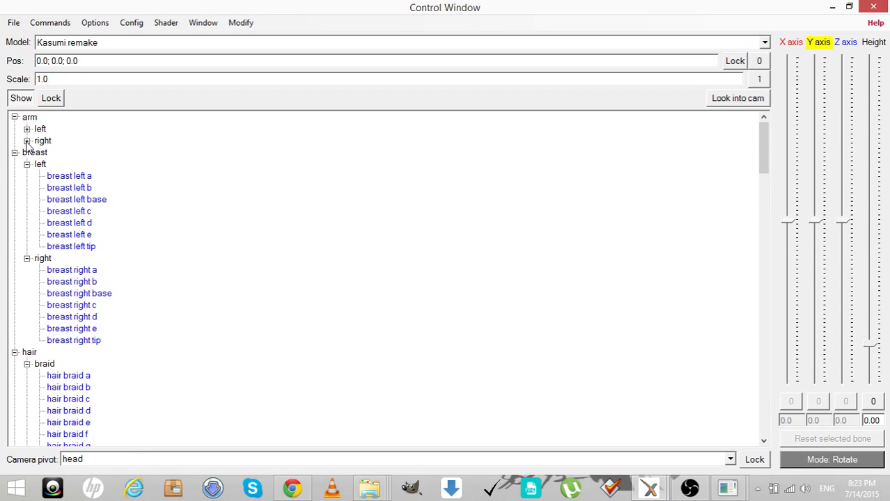
pyautogui.click(14, 152)
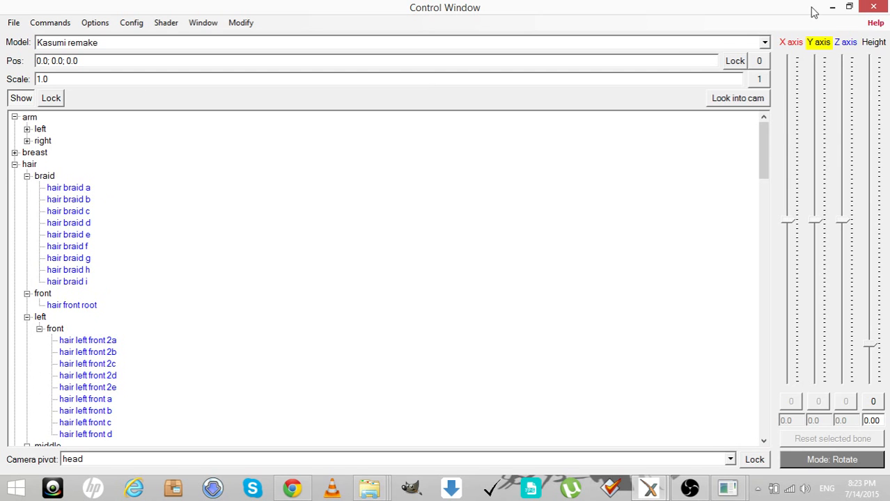
pyautogui.click(832, 7)
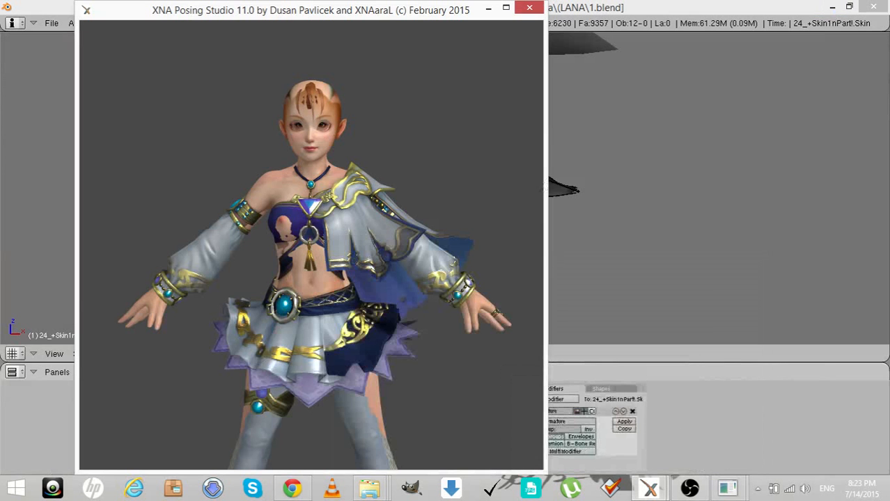
pyautogui.click(488, 7)
# Open Lana's armature in edit mode, enlarge the buttons area to examine the neck bones' names, and deselect all bones
pyautogui.rightClick(443, 326)
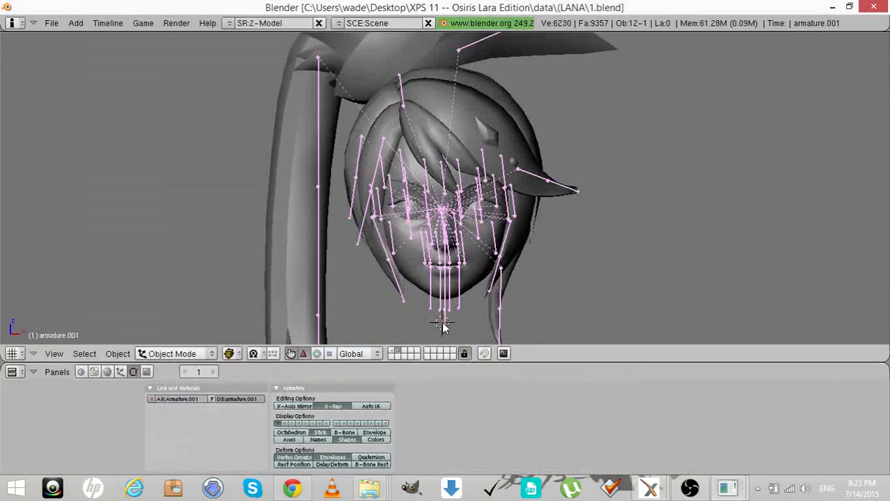
pyautogui.press('Tab')
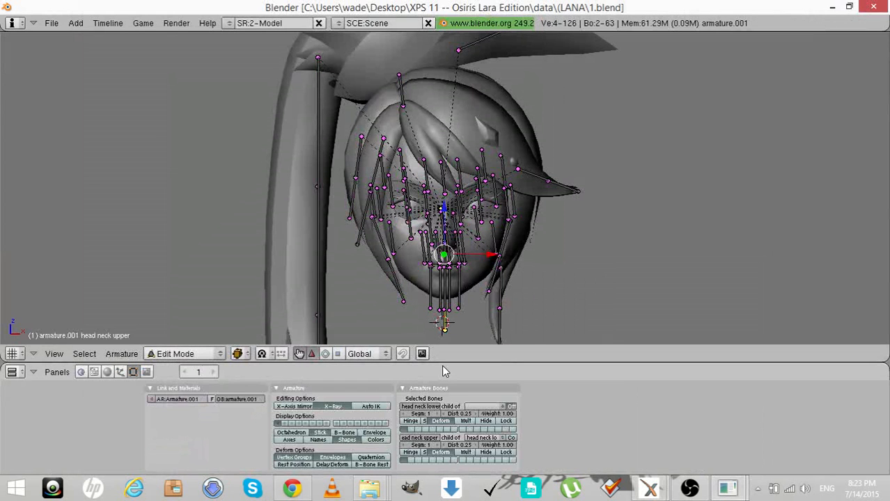
pyautogui.moveTo(443, 361); pyautogui.dragTo(453, 143)
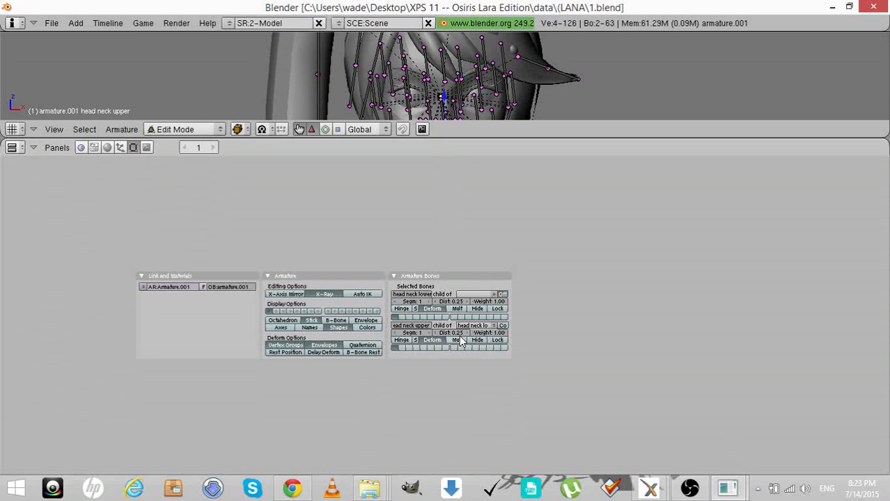
pyautogui.moveTo(446, 139); pyautogui.dragTo(444, 263)
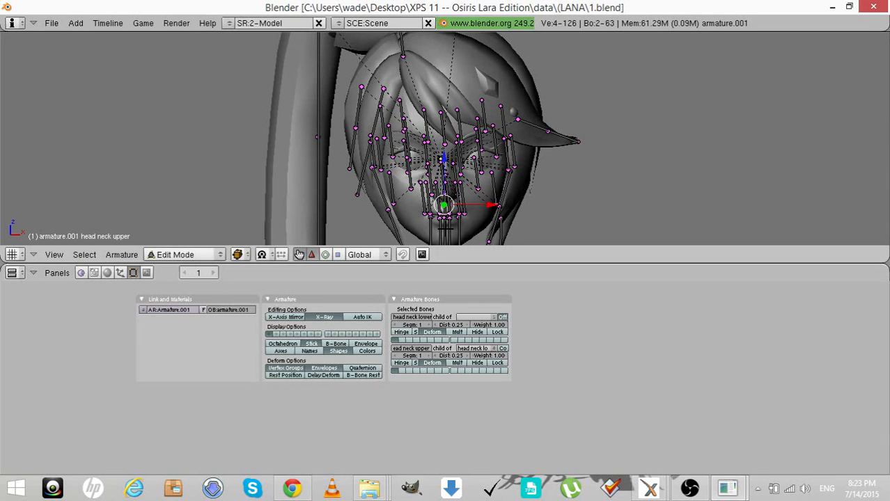
pyautogui.press('a')
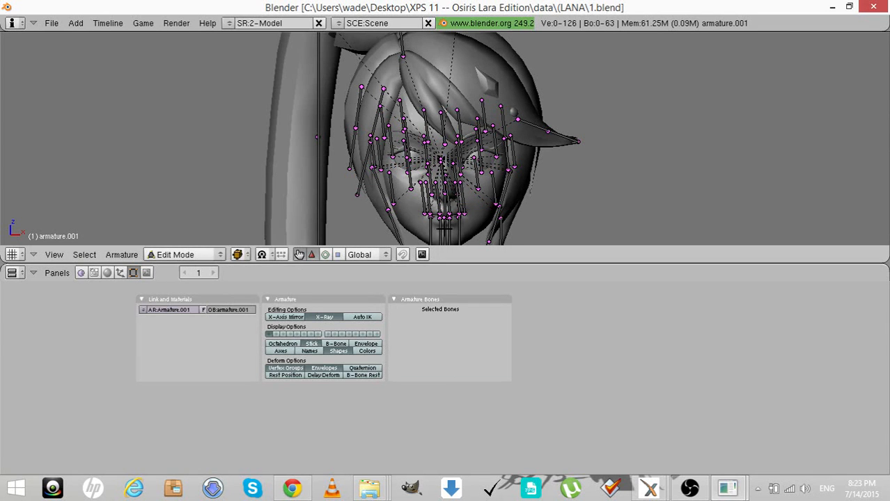
pyautogui.moveTo(438, 263); pyautogui.dragTo(438, 343)
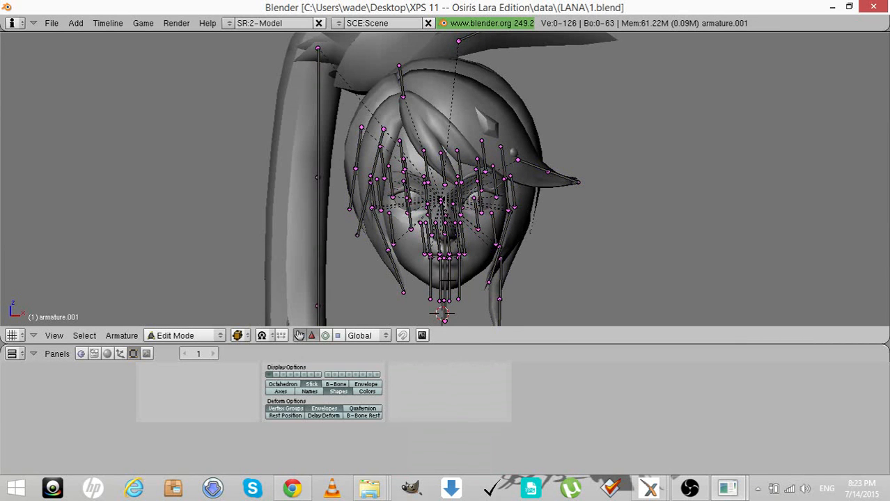
# Select the head neck lower and head neck upper bones to examine them from the side, and return to object mode
pyautogui.press('KP_4')
pyautogui.press('KP_4')
pyautogui.press('KP_4')
pyautogui.press('KP_4')
pyautogui.press('KP_4')
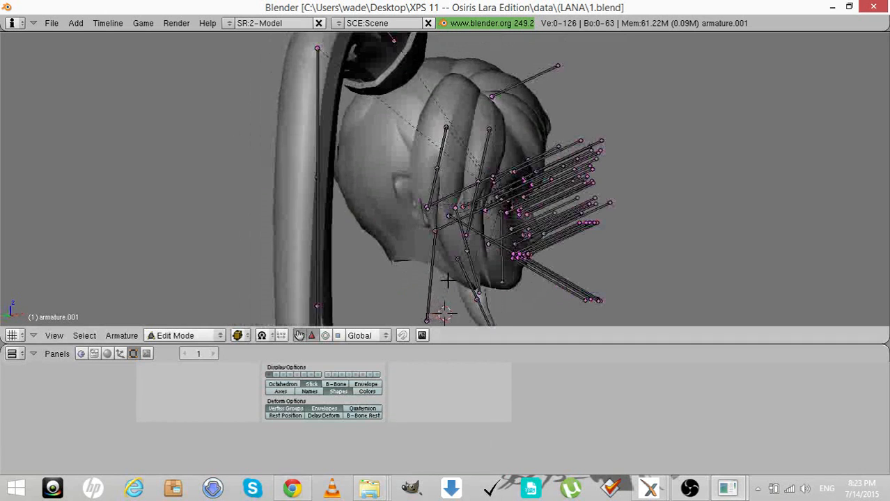
pyautogui.press('KP_4')
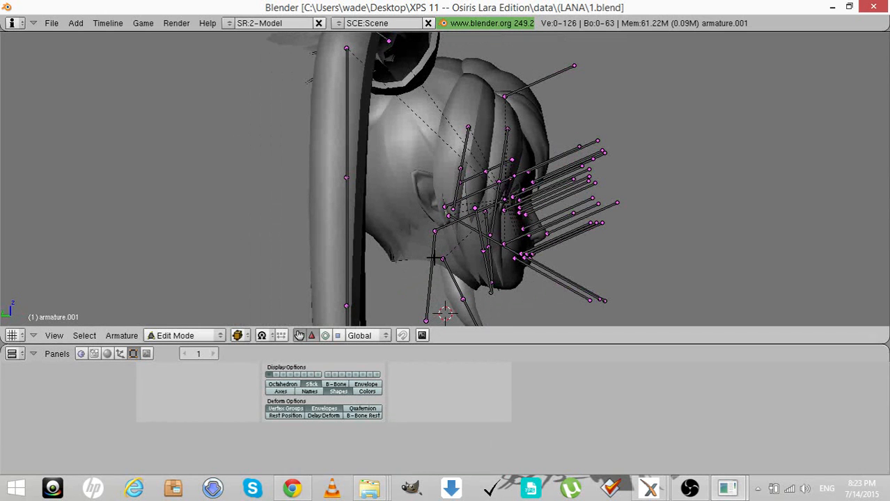
pyautogui.rightClick(433, 259)
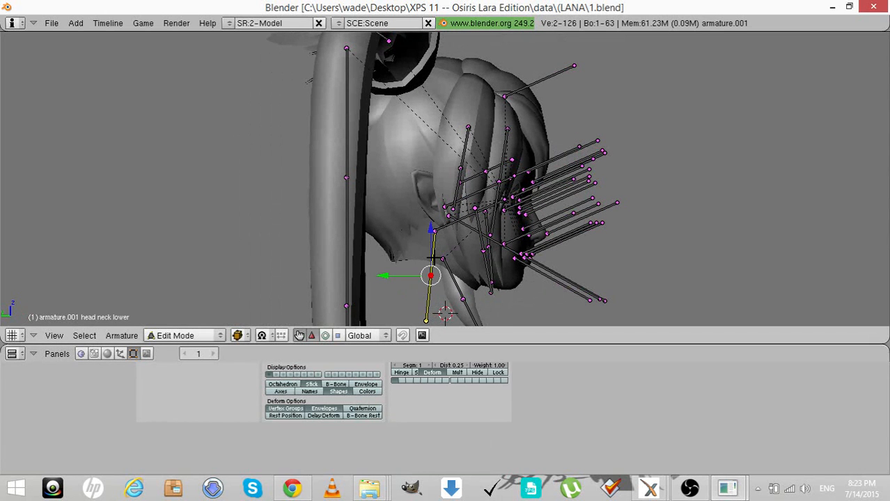
pyautogui.keyDown('shift'); pyautogui.rightClick(446, 227); pyautogui.keyUp('shift')
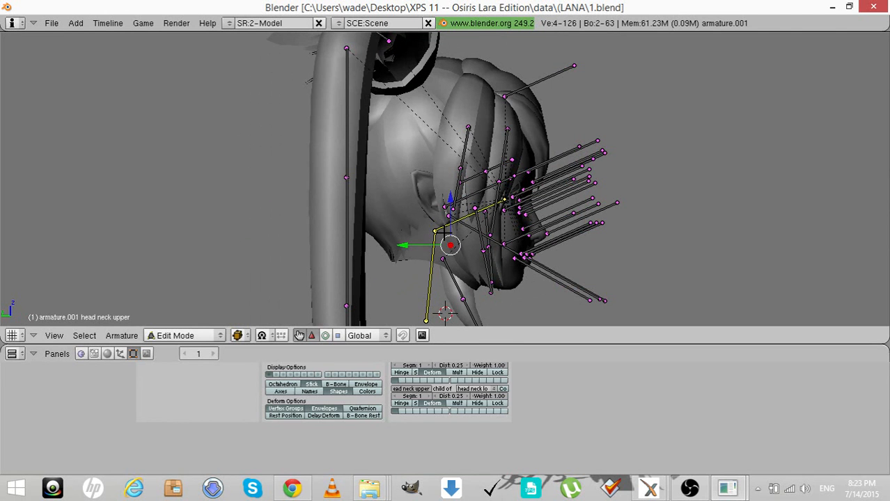
pyautogui.press('Tab')
pyautogui.press('KP_6')
pyautogui.press('KP_6')
pyautogui.press('KP_6')
pyautogui.press('KP_6')
pyautogui.press('KP_6')
pyautogui.press('KP_6')
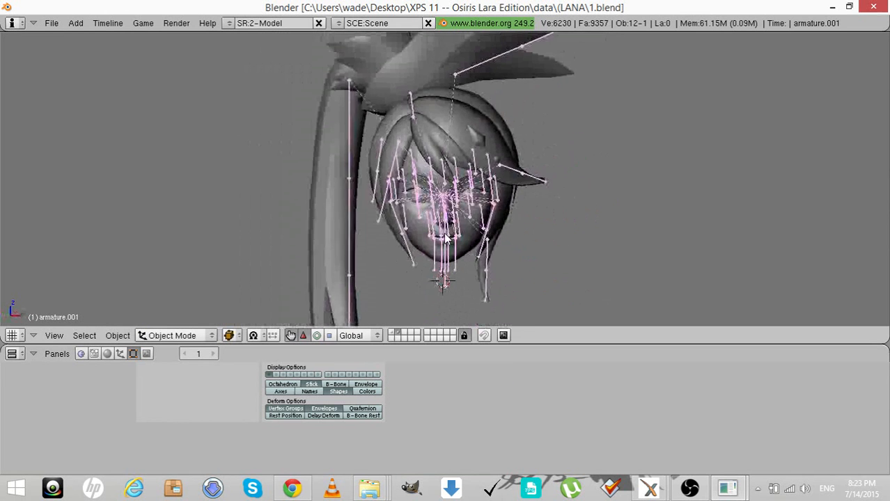
# Switch to XNA Posing Studio, look through the Kasumi remake bone list, and collapse its hair and head groups
pyautogui.scroll(-4, 445, 234)
pyautogui.scroll(2, 445, 233)
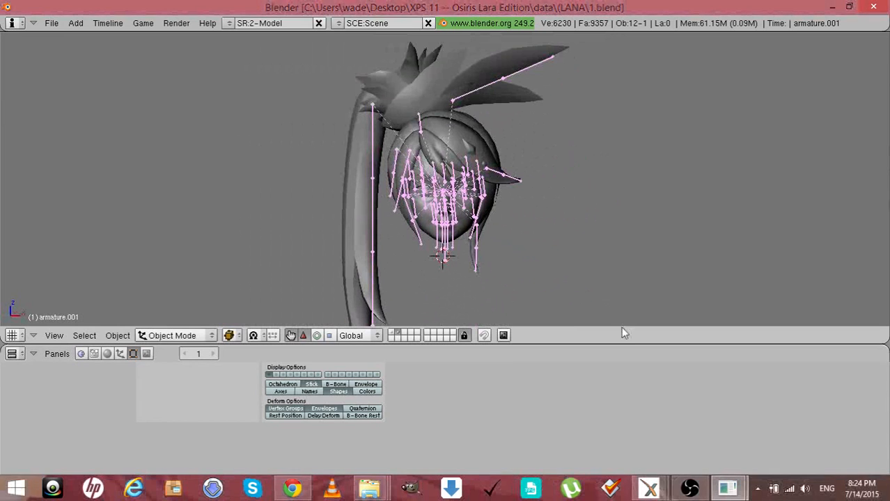
pyautogui.moveTo(649, 488)
pyautogui.click(591, 427)
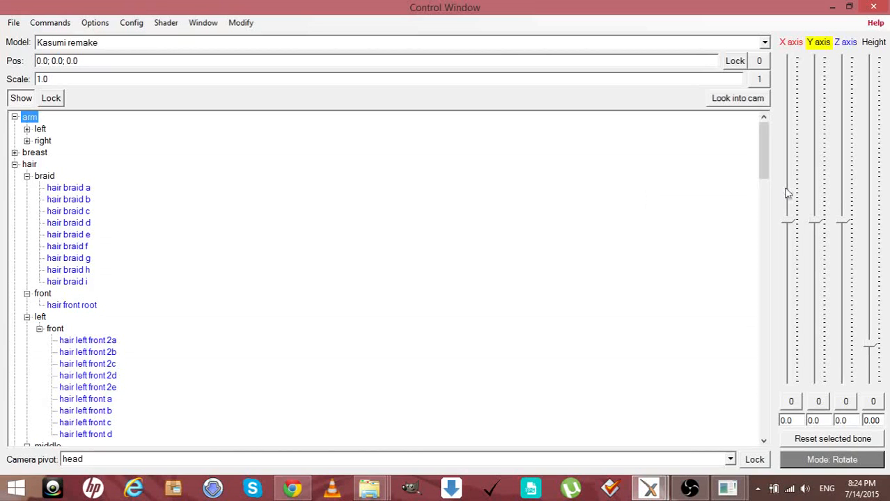
pyautogui.moveTo(765, 156); pyautogui.dragTo(742, 374)
pyautogui.press('l')
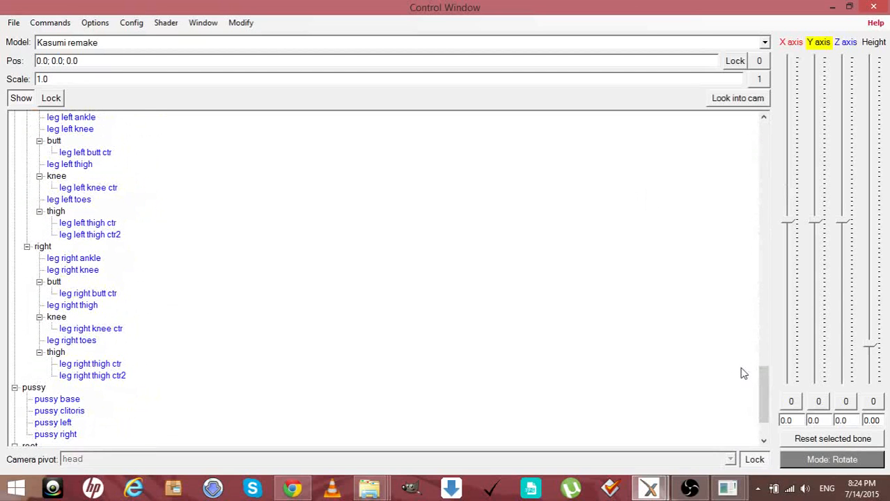
pyautogui.press('super')
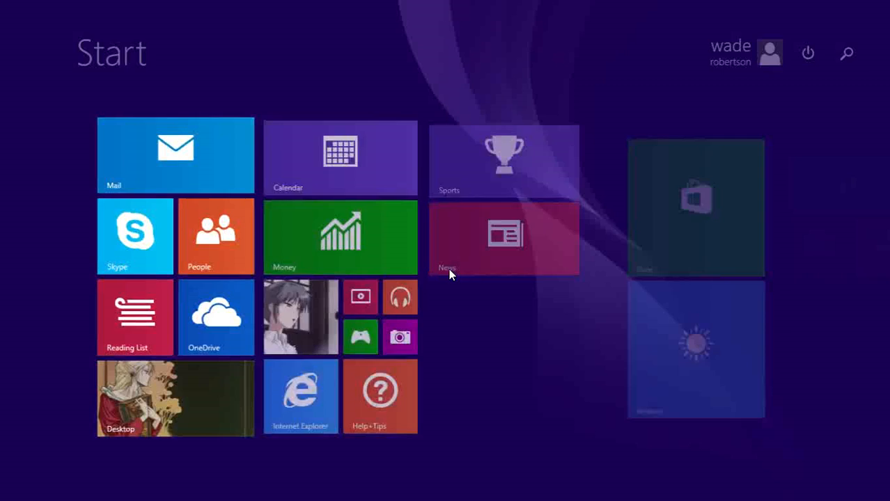
pyautogui.press('super')
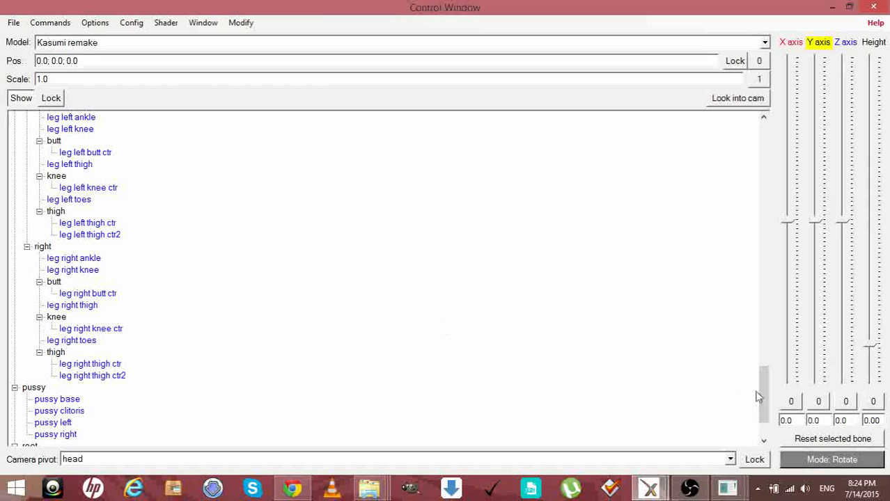
pyautogui.moveTo(762, 405); pyautogui.dragTo(763, 134)
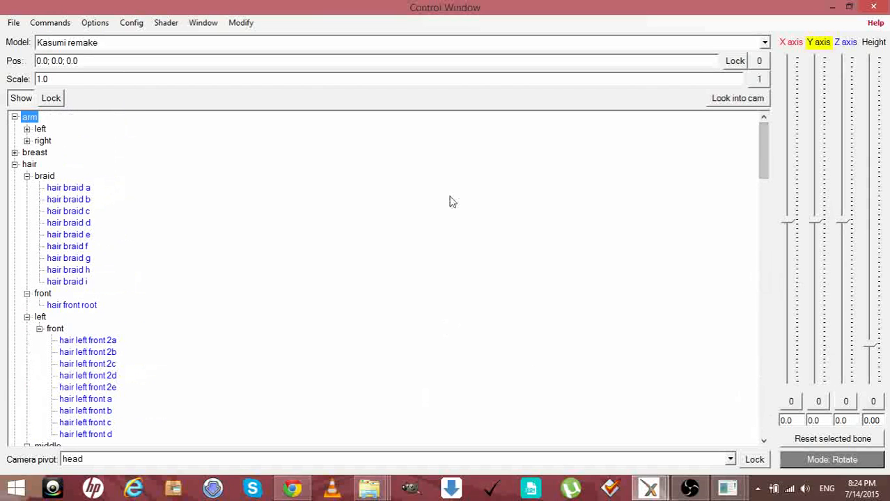
pyautogui.click(15, 164)
pyautogui.click(14, 176)
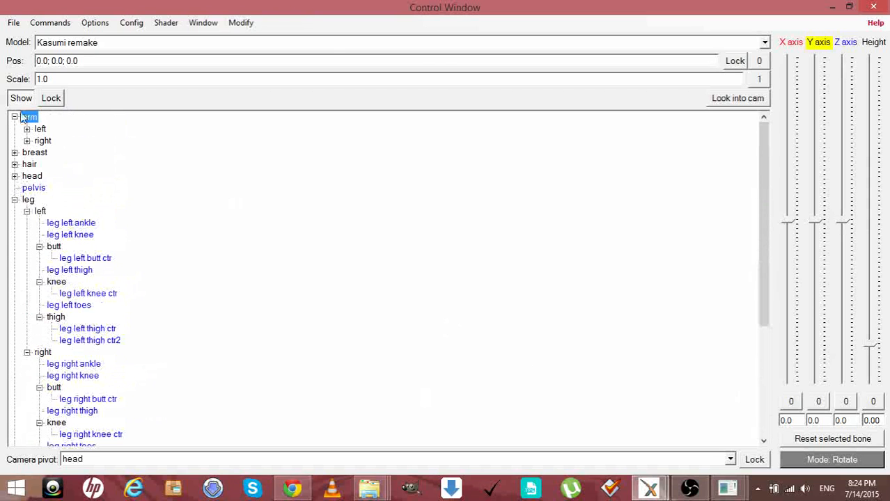
# Show the Hyrule Warriors - Lana bone list, collapse its acc, arm, breasts, hair, head and leg groups, and return to Blender
pyautogui.click(421, 42)
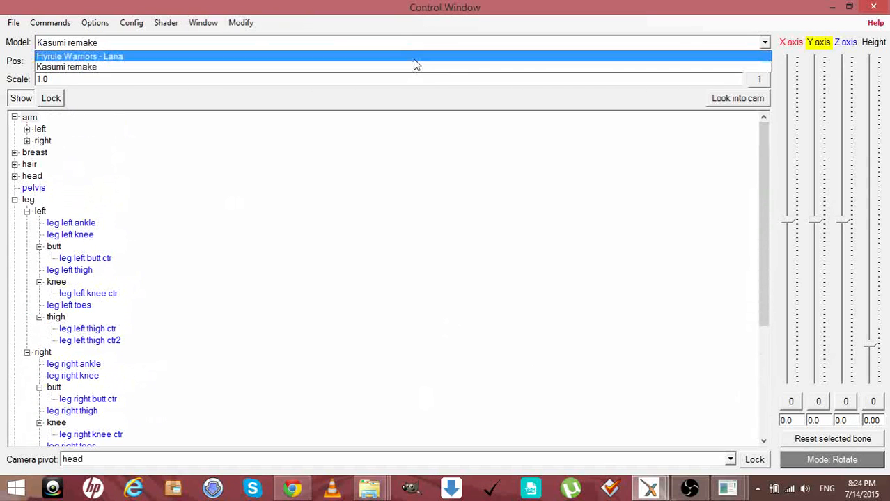
pyautogui.click(413, 57)
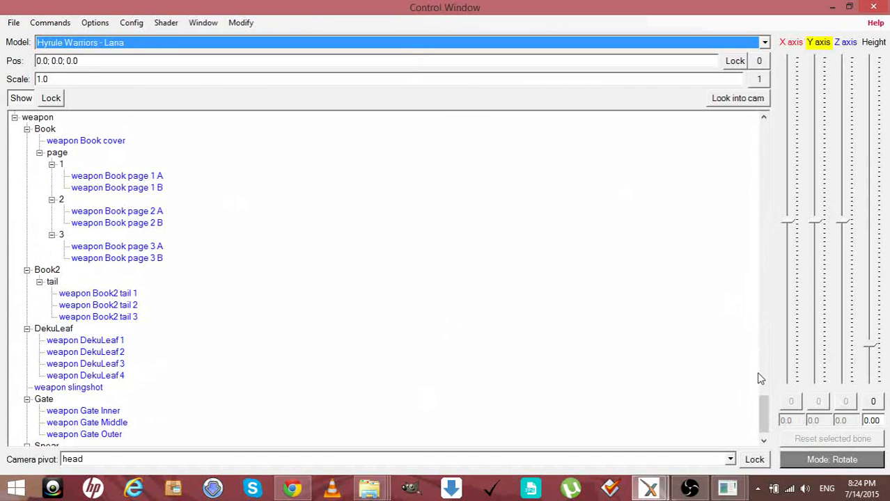
pyautogui.moveTo(764, 412); pyautogui.dragTo(768, 137)
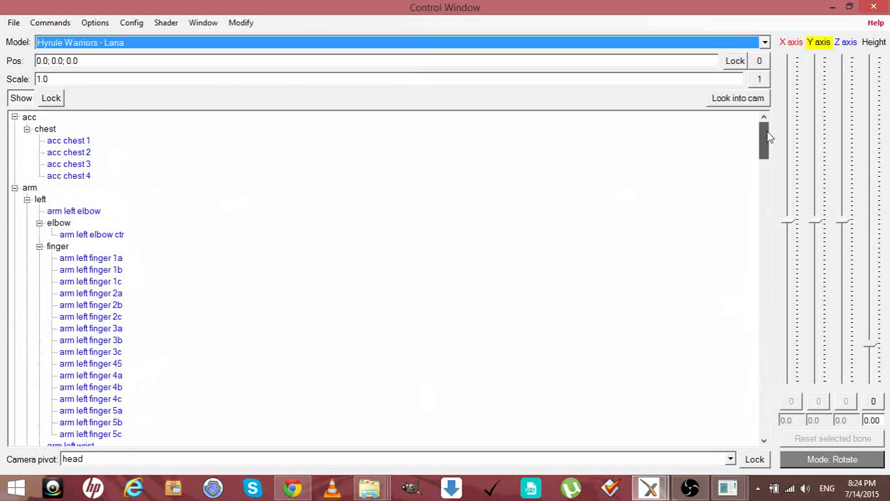
pyautogui.click(14, 117)
pyautogui.click(39, 188)
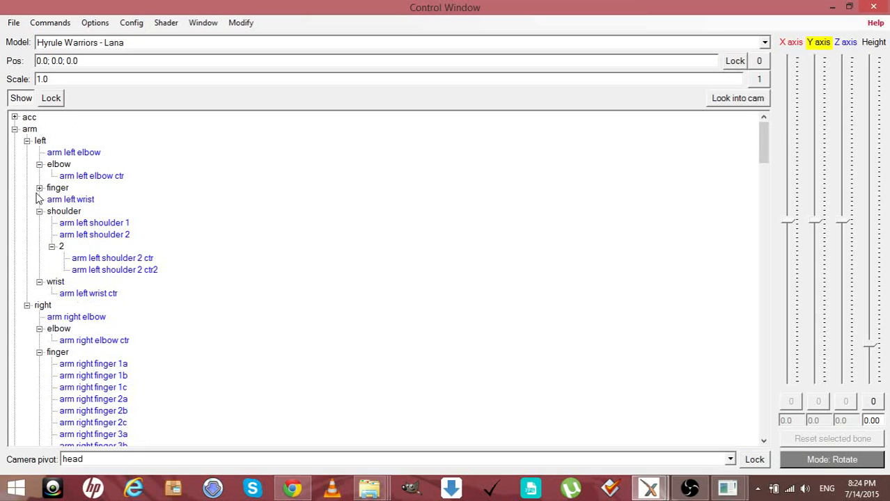
pyautogui.click(14, 129)
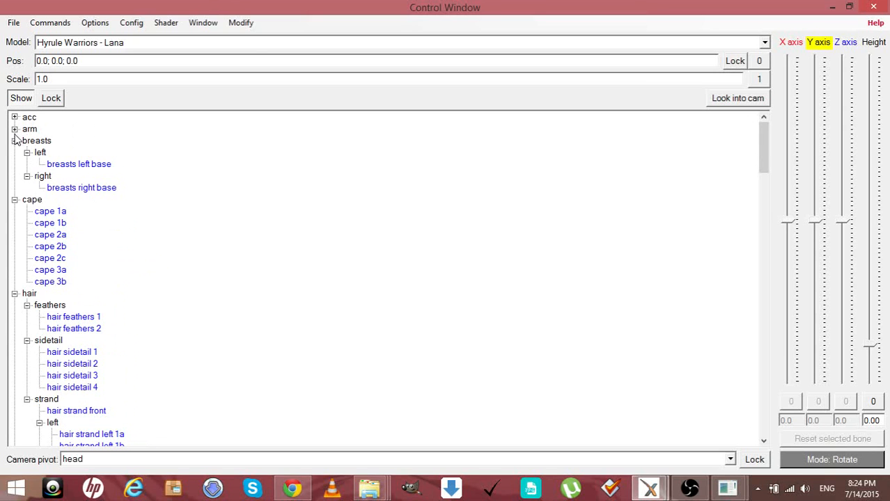
pyautogui.click(14, 141)
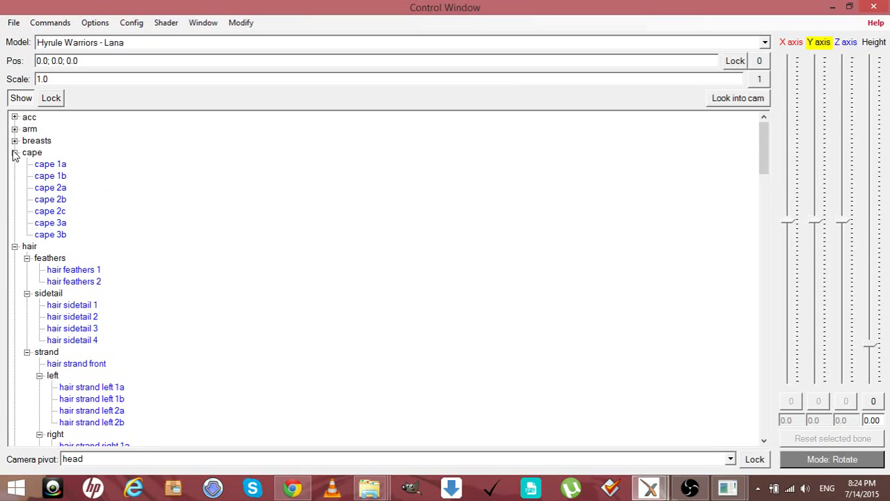
pyautogui.click(14, 247)
pyautogui.click(14, 258)
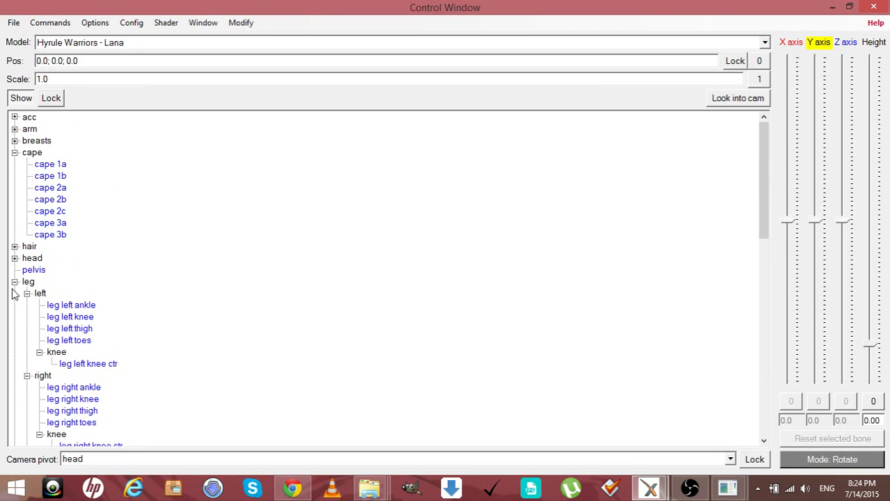
pyautogui.click(14, 282)
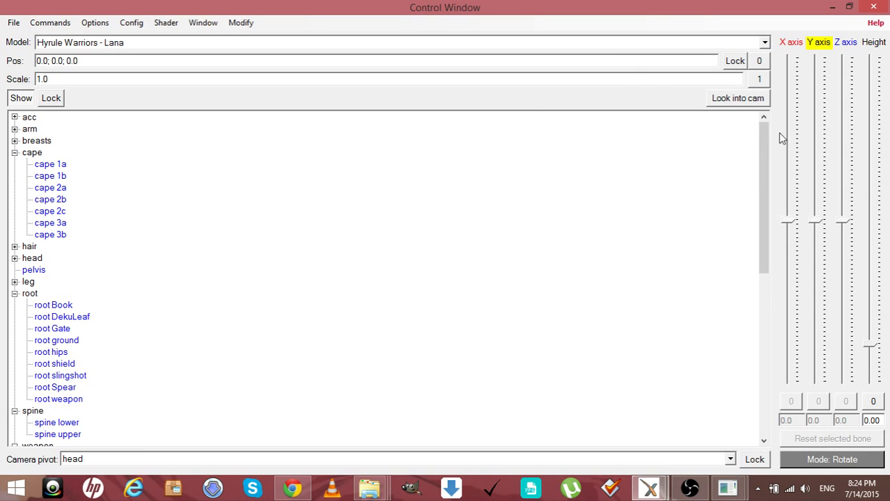
pyautogui.click(849, 6)
pyautogui.click(805, 13)
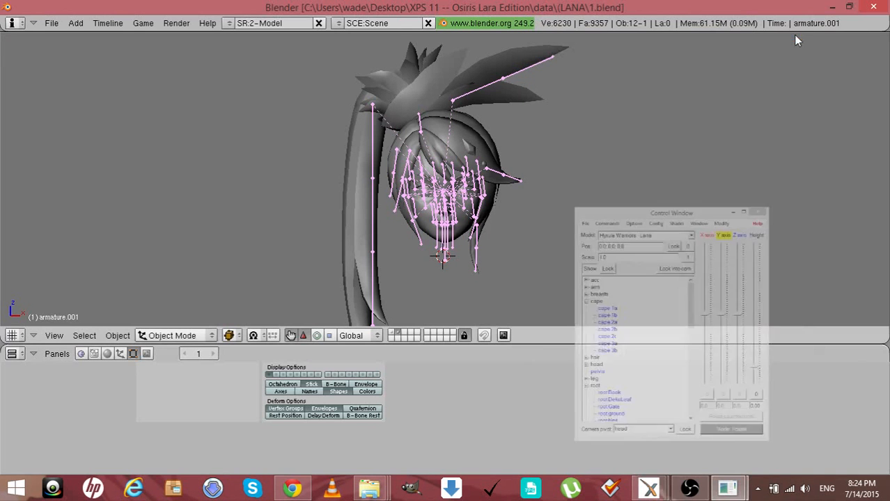
# Deselect all objects and save the Lana head scene as 2.blend in the same folder
pyautogui.press('a')
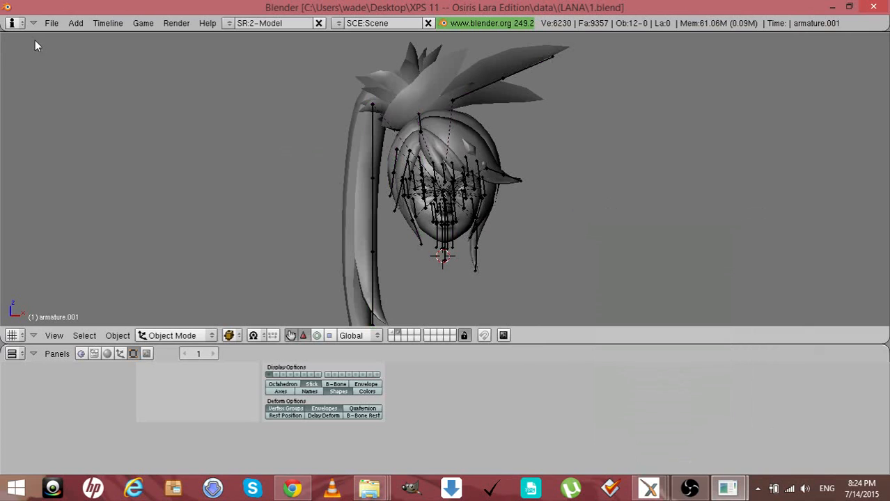
pyautogui.click(51, 23)
pyautogui.click(55, 106)
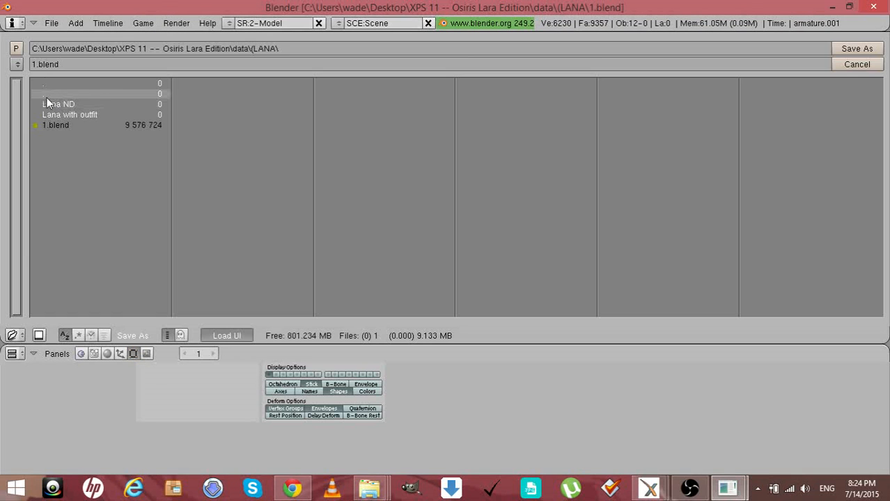
pyautogui.click(36, 64)
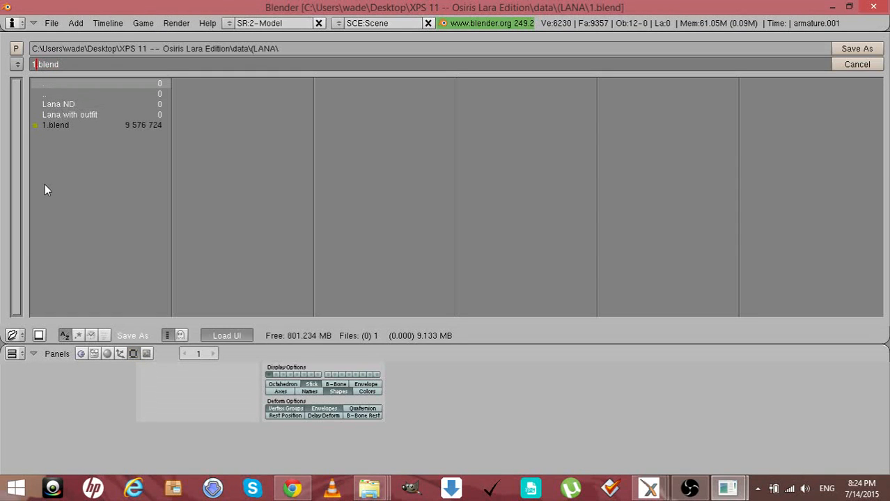
pyautogui.press('BackSpace')
pyautogui.write('2')
pyautogui.press('Return')
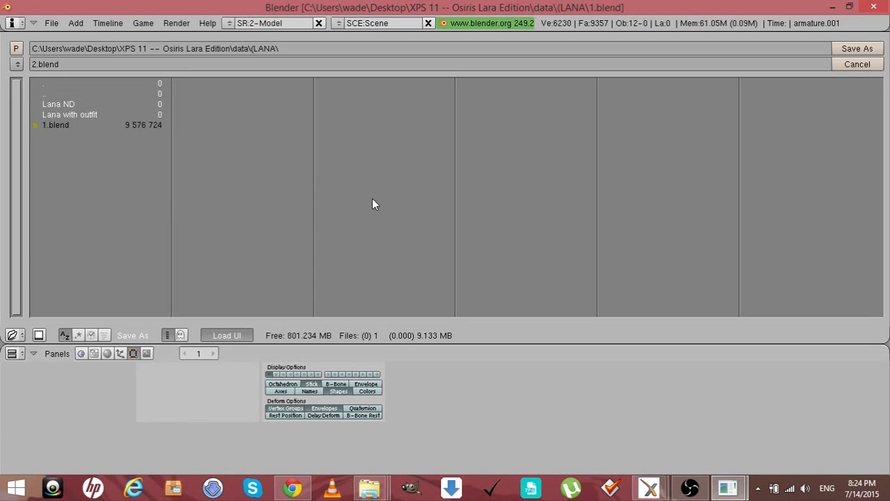
pyautogui.click(850, 50)
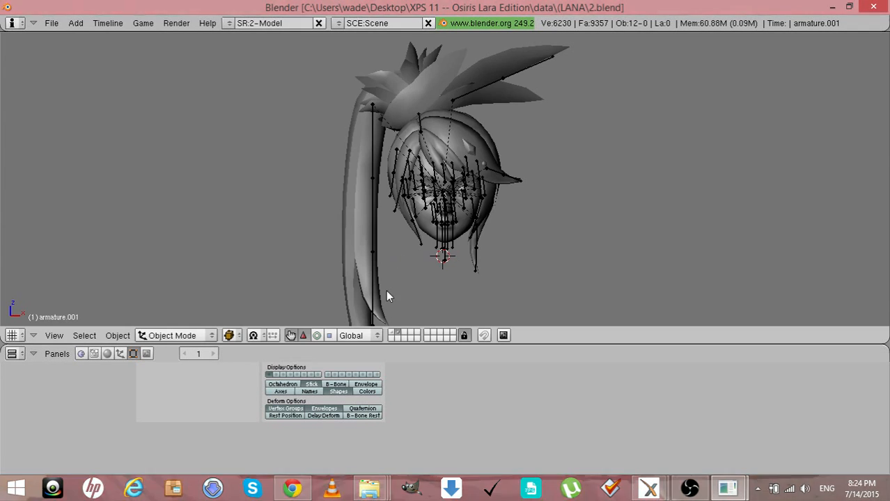
# Select all of Lana's head objects and armature, and display the first layer's body together with them
pyautogui.press('a')
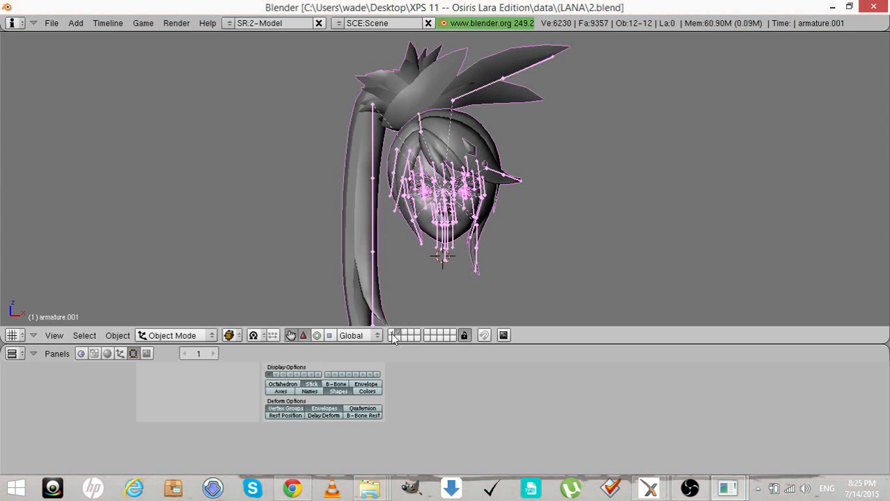
pyautogui.keyDown('shift'); pyautogui.click(391, 331); pyautogui.keyUp('shift')
pyautogui.press('KP_4')
pyautogui.press('KP_4')
pyautogui.press('KP_4')
pyautogui.press('KP_4')
pyautogui.press('KP_4')
pyautogui.press('KP_4')
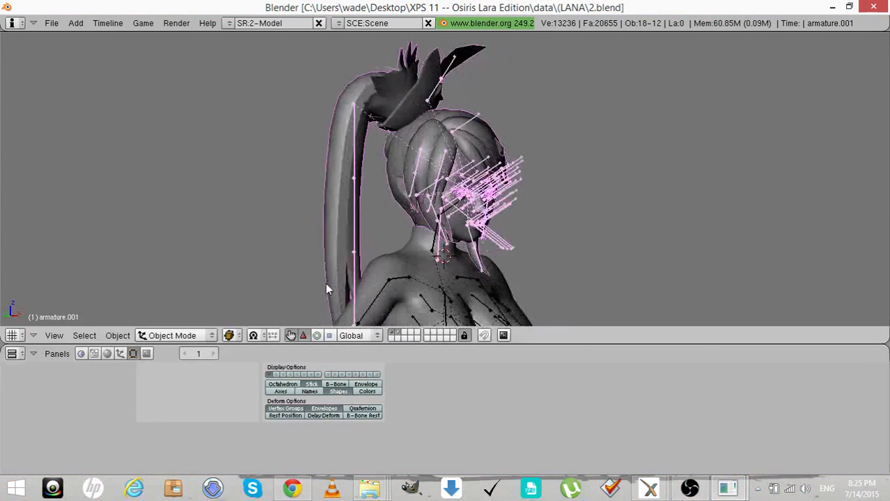
# Move the selected Lana head in side view by about 0.016 along Y and -0.003 along Z onto the body's neck
pyautogui.scroll(3, 326, 284)
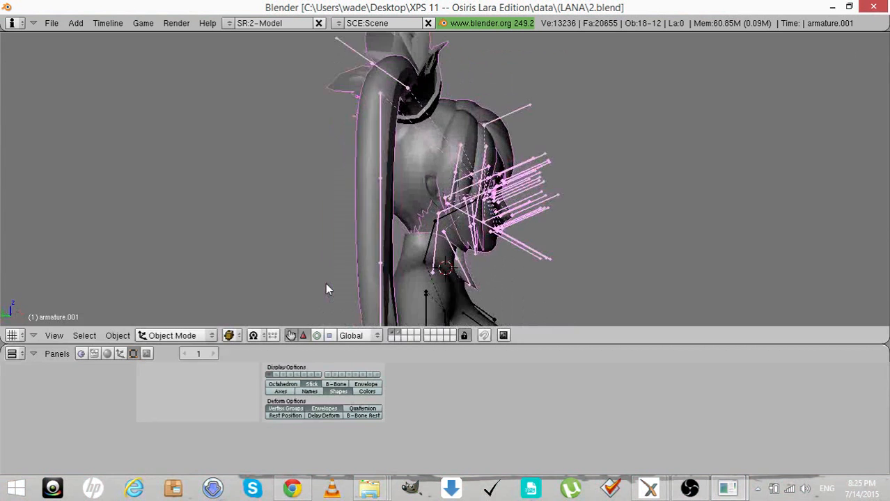
pyautogui.scroll(-1, 325, 284)
pyautogui.scroll(1, 325, 284)
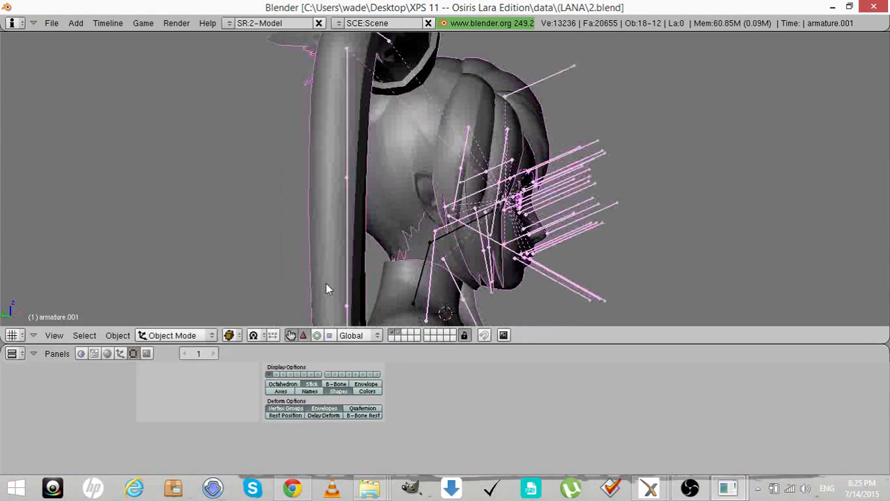
pyautogui.scroll(-2, 326, 284)
pyautogui.press('g')
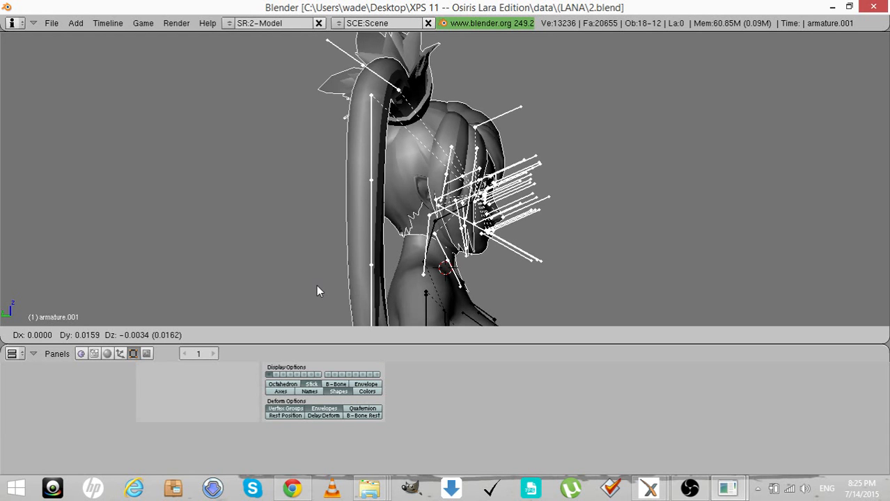
pyautogui.click(316, 285)
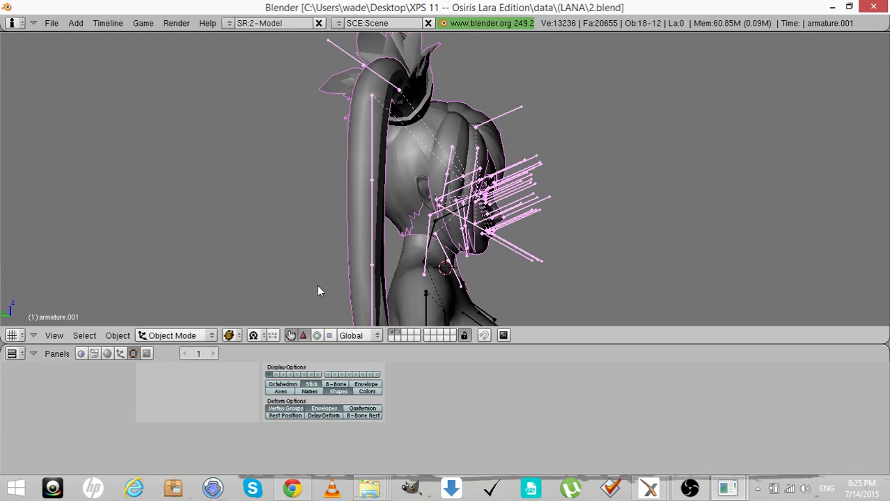
# Examine how the head lines up with the neck from the front and from the side
pyautogui.press('KP_1')
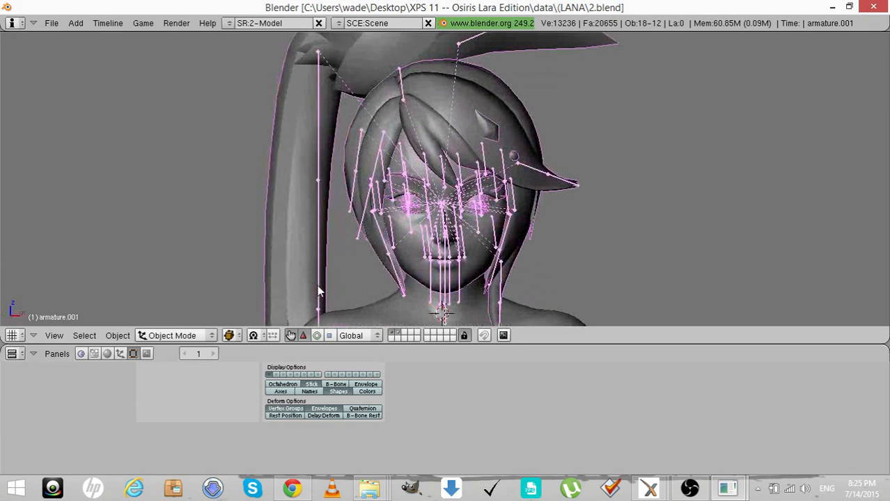
pyautogui.press('KP_4')
pyautogui.press('KP_4')
pyautogui.press('KP_4')
pyautogui.press('KP_4')
pyautogui.press('KP_4')
pyautogui.press('KP_4')
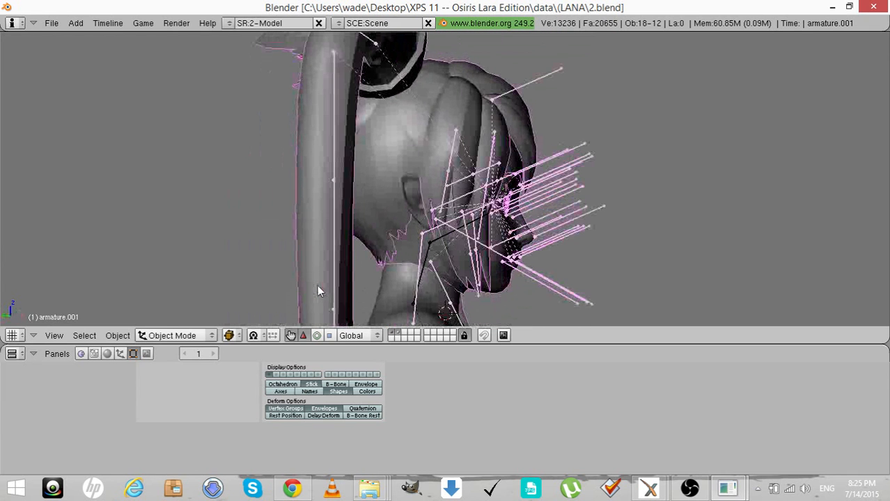
pyautogui.press('KP_4')
pyautogui.press('KP_6')
pyautogui.press('KP_Subtract')
pyautogui.press('KP_Subtract')
pyautogui.press('KP_Subtract')
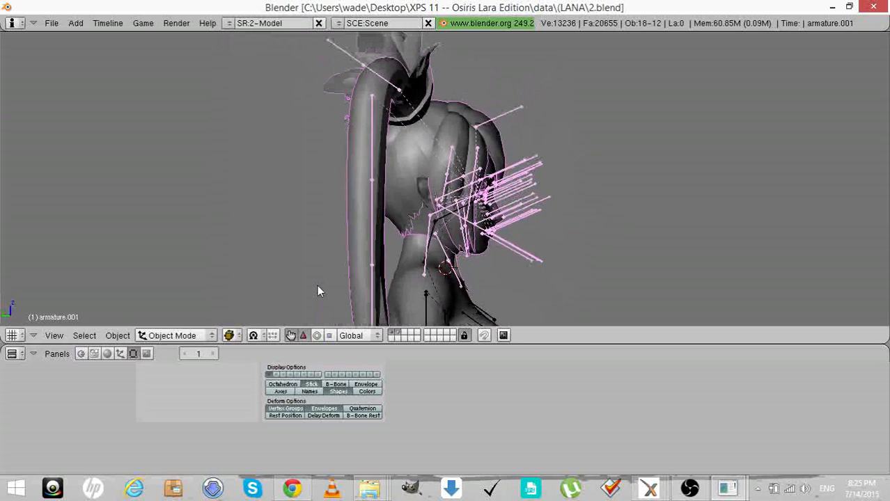
pyautogui.press('KP_Subtract')
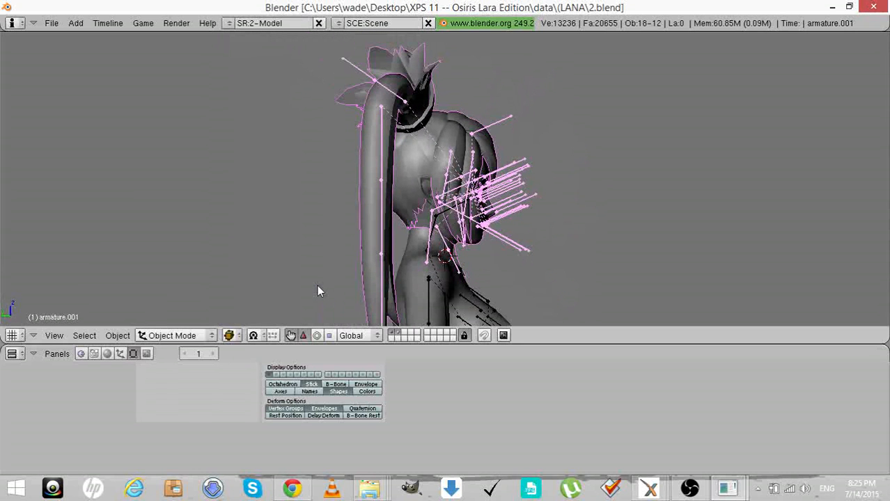
# Raise the selected Lana head by about 0.0065 along Z in front view
pyautogui.press('KP_6')
pyautogui.press('KP_6')
pyautogui.press('KP_6')
pyautogui.press('KP_6')
pyautogui.press('KP_6')
pyautogui.press('KP_6')
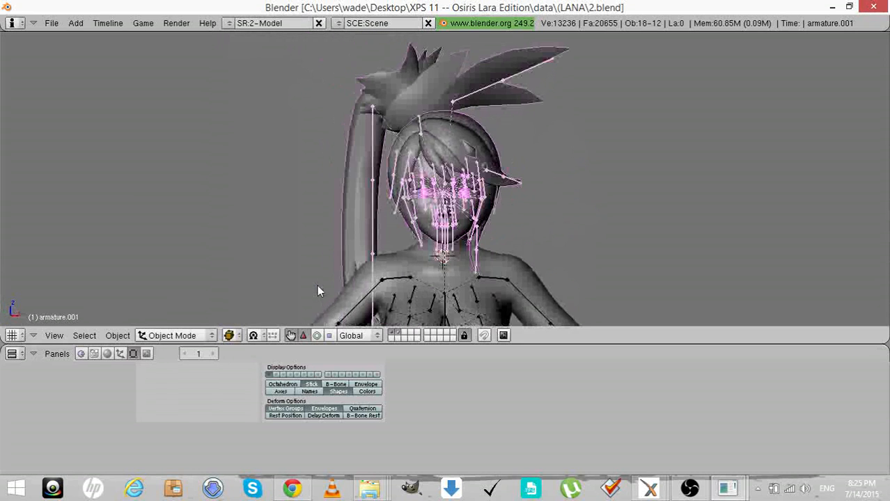
pyautogui.press('g')
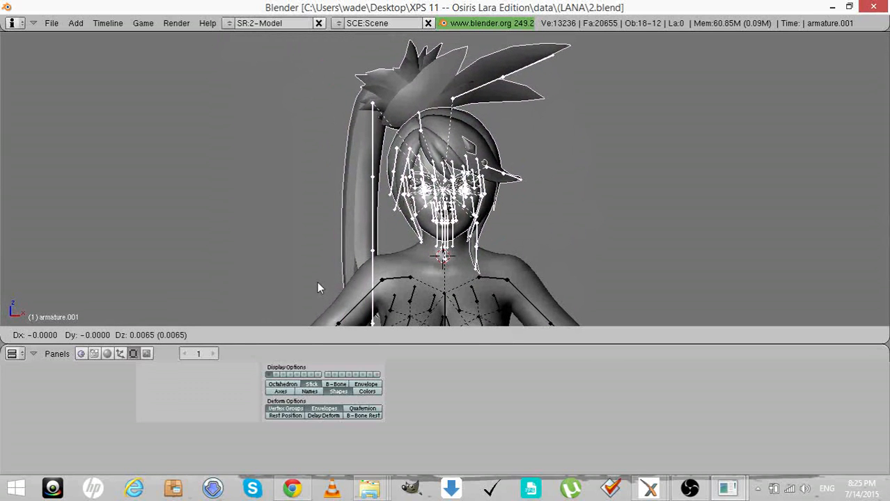
pyautogui.click(316, 281)
# Inspect the raised head's fit on the neck and its neck bones from the side
pyautogui.press('KP_4')
pyautogui.press('KP_4')
pyautogui.press('KP_4')
pyautogui.press('KP_4')
pyautogui.press('KP_4')
pyautogui.press('KP_4')
pyautogui.press('KP_4')
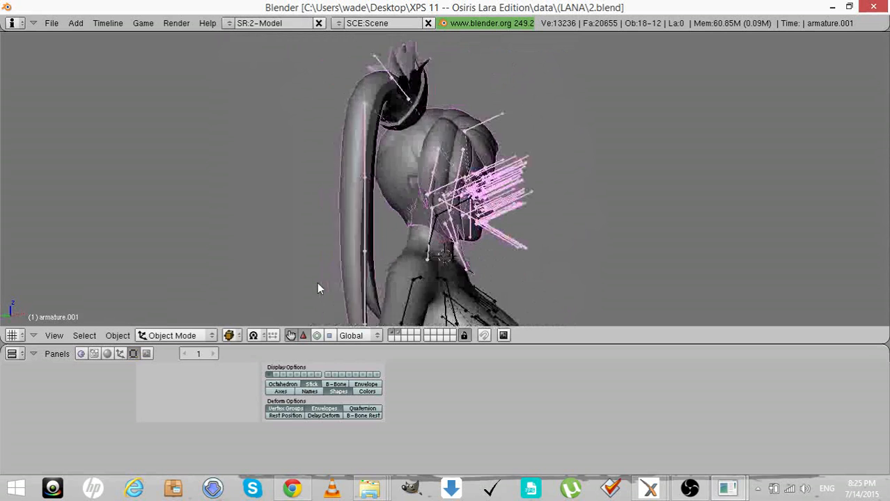
pyautogui.press('KP_6')
pyautogui.scroll(2, 317, 282)
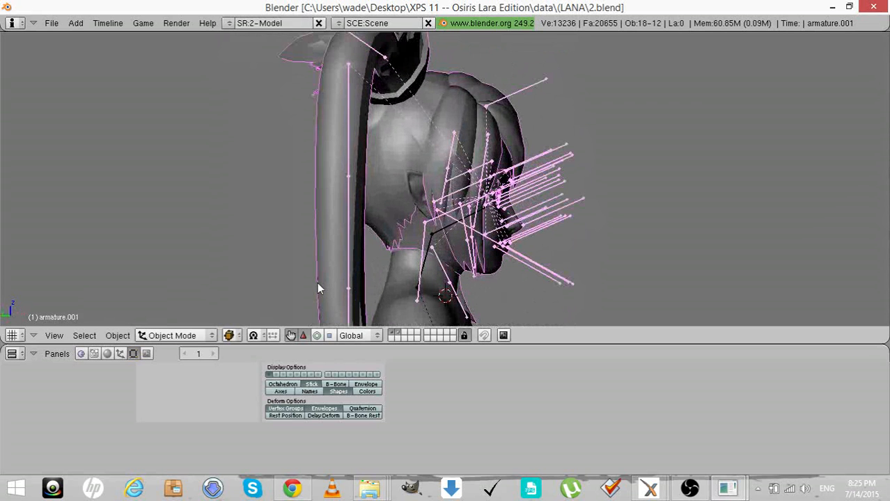
# Move Lana's head armature from the second layer to the first layer and display only the first layer
pyautogui.press('KP_6')
pyautogui.press('KP_6')
pyautogui.press('KP_6')
pyautogui.press('KP_6')
pyautogui.press('KP_6')
pyautogui.press('KP_6')
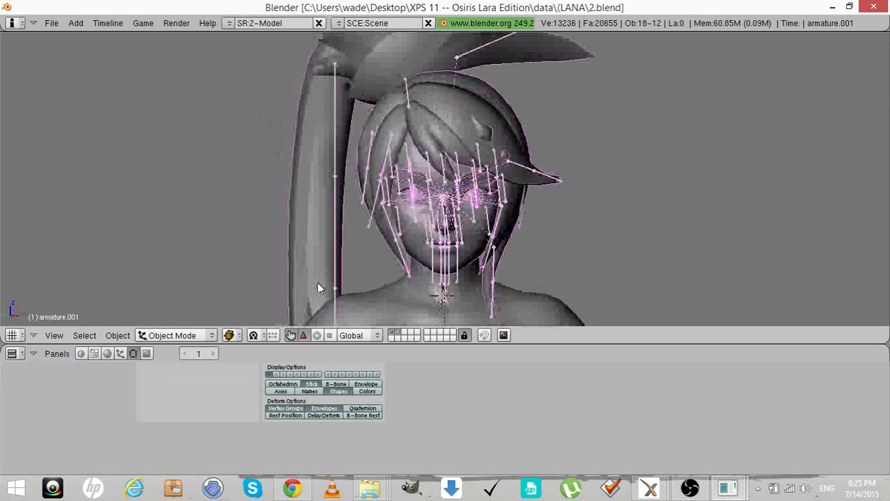
pyautogui.scroll(-2, 316, 282)
pyautogui.scroll(-3, 317, 281)
pyautogui.press('a')
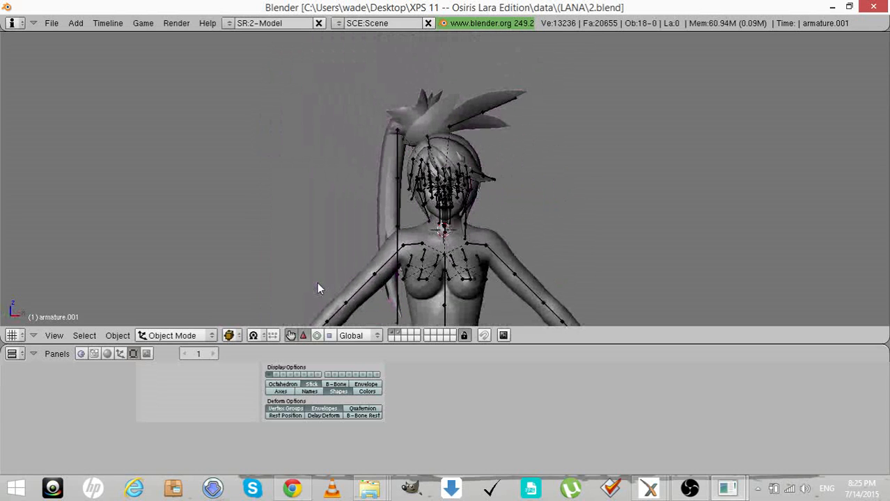
pyautogui.click(399, 333)
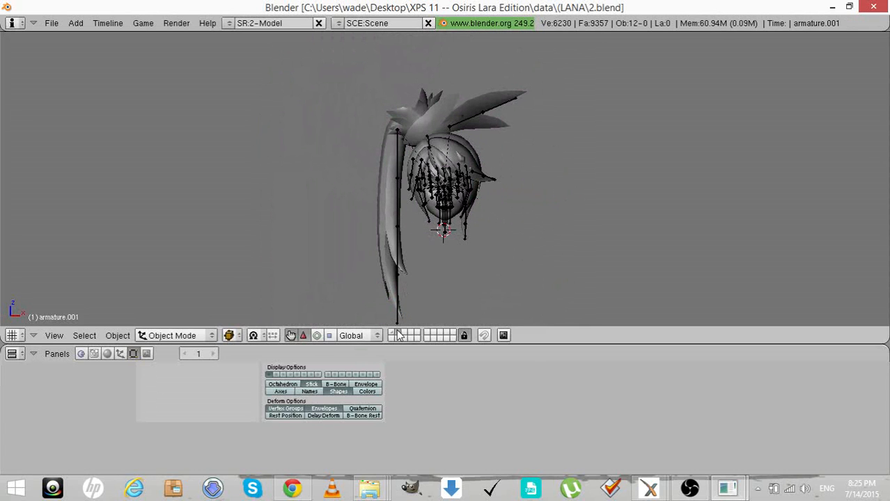
pyautogui.rightClick(446, 234)
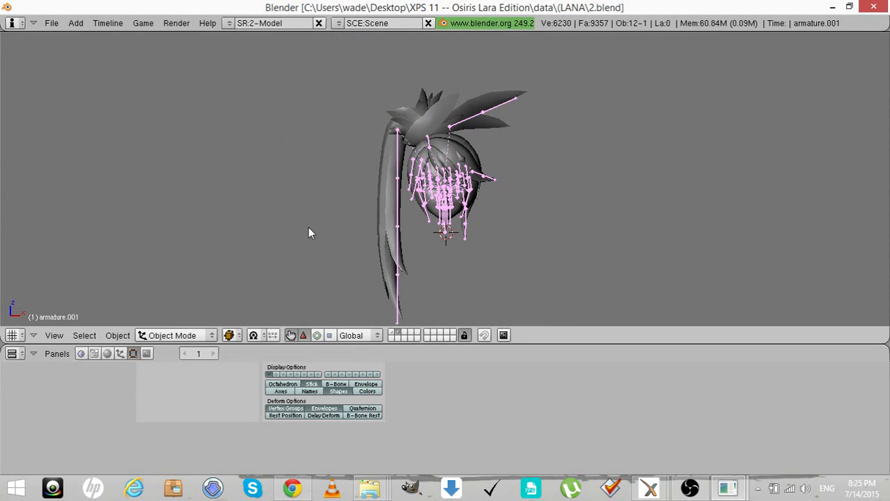
pyautogui.press('m')
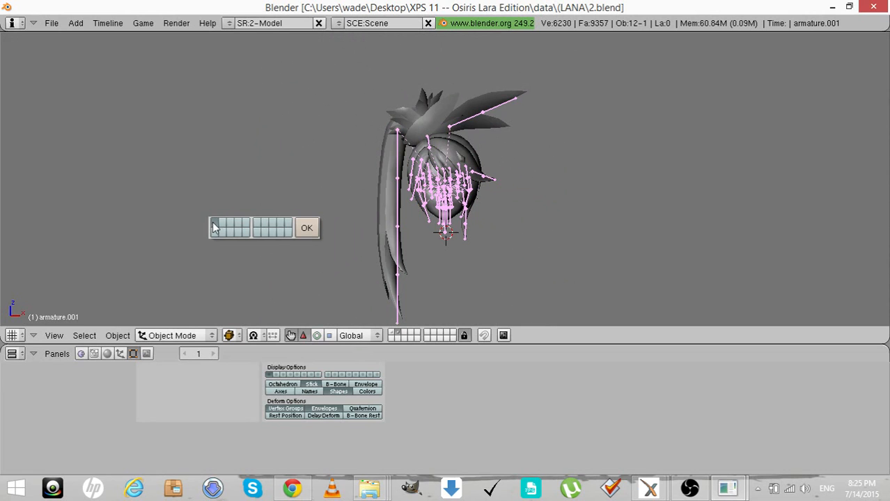
pyautogui.click(317, 230)
pyautogui.click(396, 336)
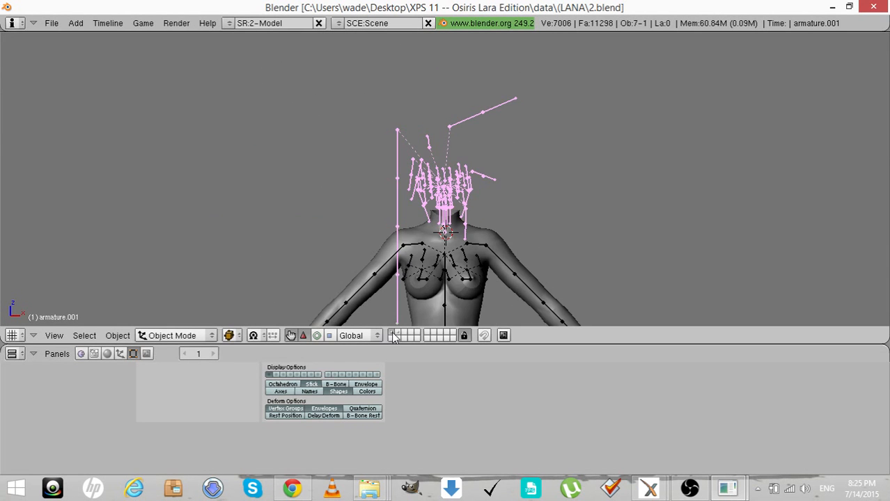
# Join the head armature into the body armature, keeping the body armature as the active object
pyautogui.scroll(-2, 352, 223)
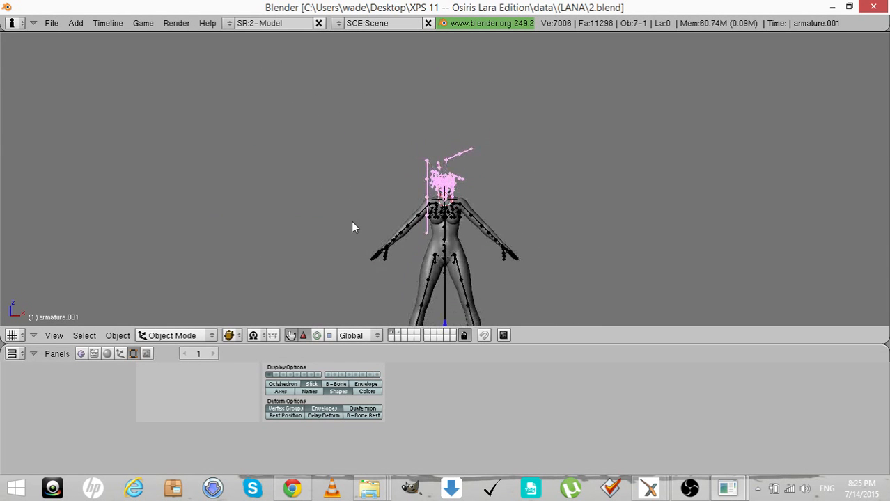
pyautogui.keyDown('shift'); pyautogui.rightClick(445, 301); pyautogui.keyUp('shift')
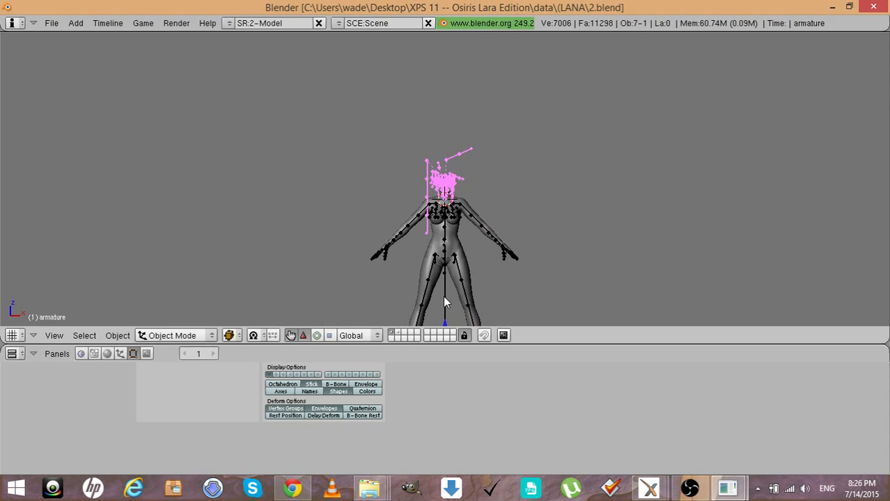
pyautogui.hotkey('ctrl', 'j')
pyautogui.click(256, 182)
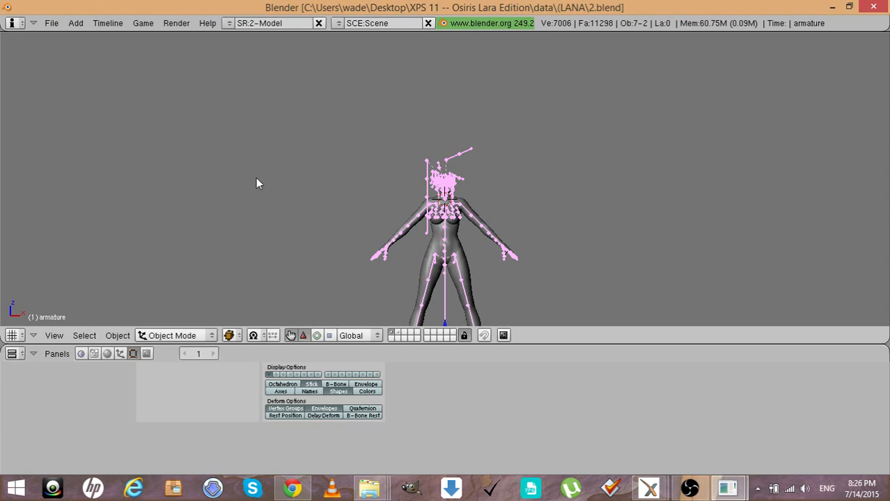
# Parent head neck upper.001 to head neck upper and head neck lower.001 to head neck lower, leaving Edit Mode with nothing selected
pyautogui.press('Tab')
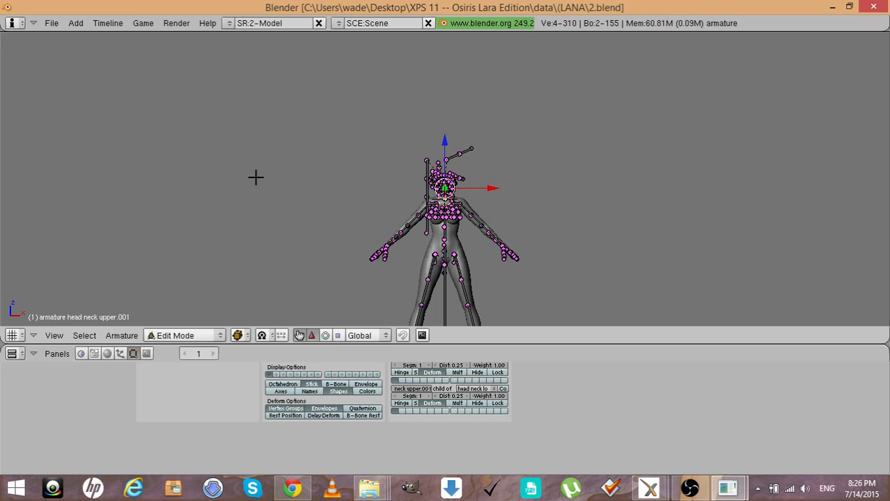
pyautogui.keyDown('ctrl'); pyautogui.scroll(-2, 451, 355); pyautogui.keyUp('ctrl')
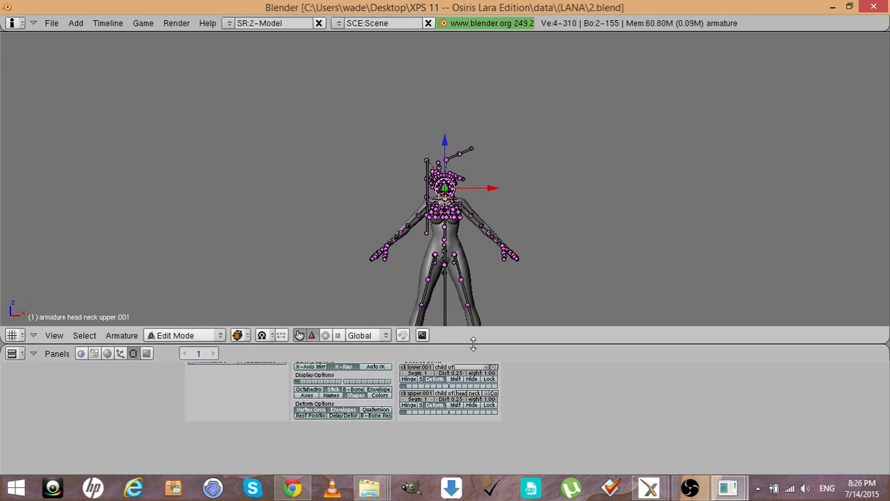
pyautogui.moveTo(473, 345); pyautogui.dragTo(465, 313)
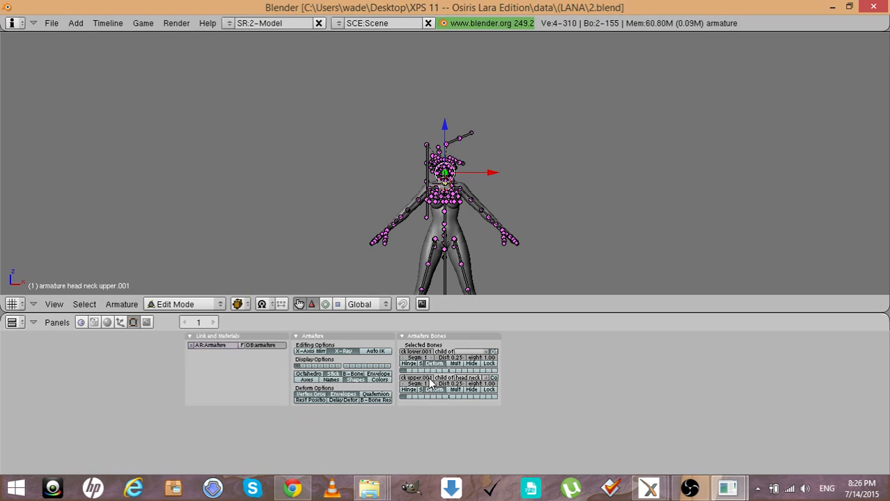
pyautogui.click(485, 382)
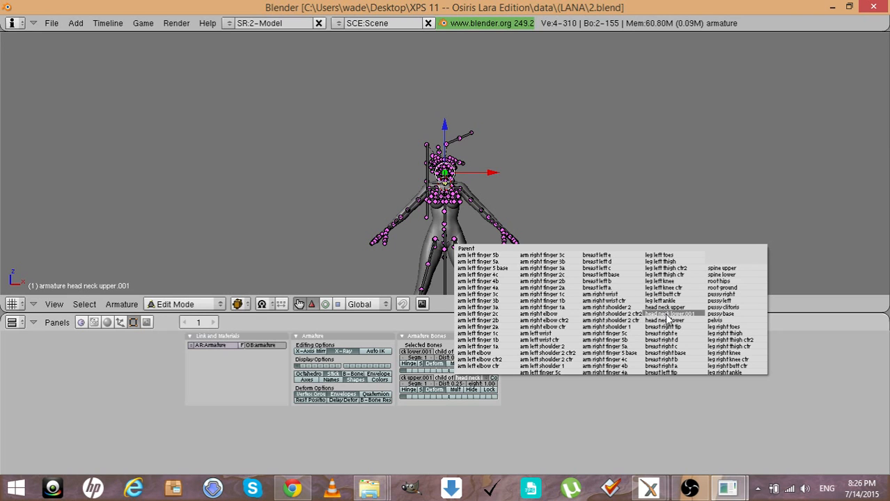
pyautogui.click(665, 307)
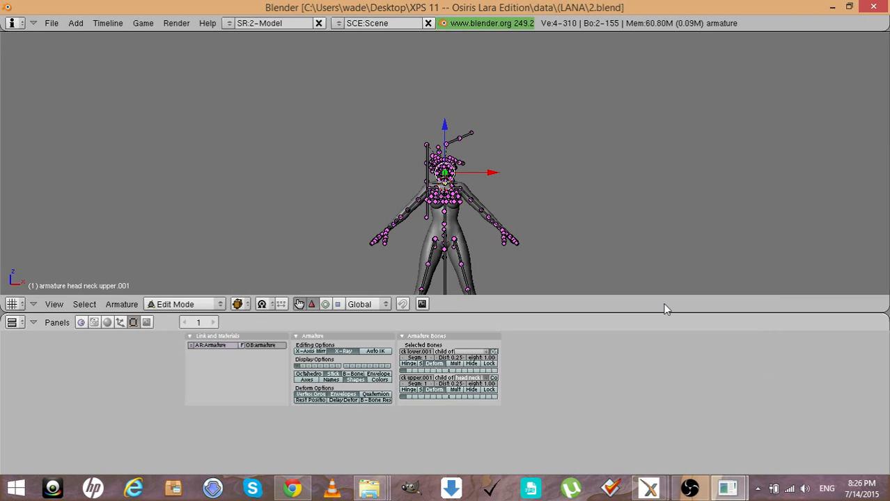
pyautogui.click(487, 353)
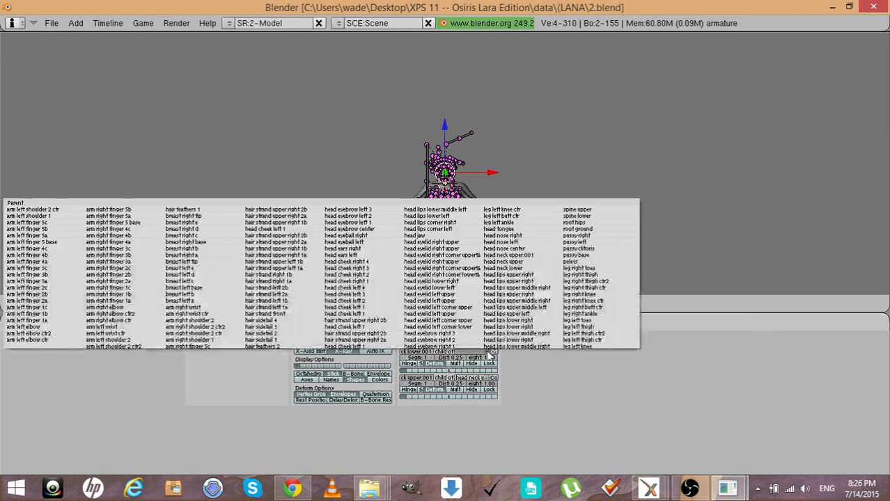
pyautogui.click(518, 268)
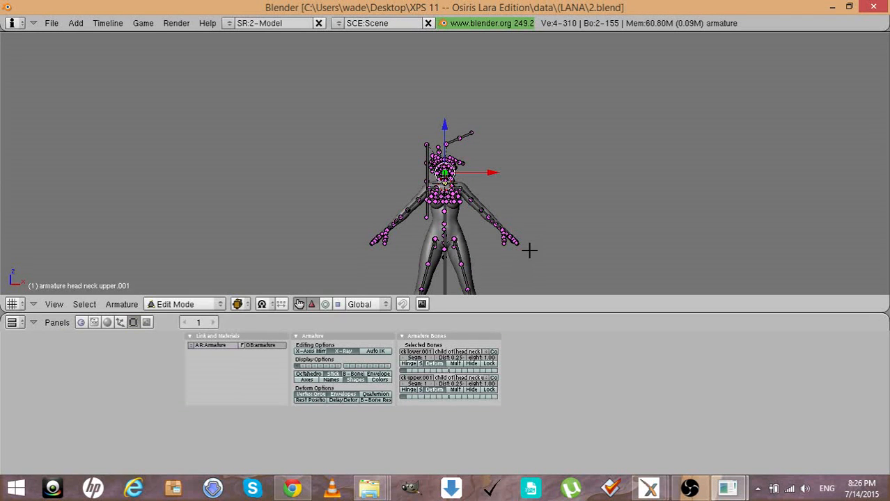
pyautogui.press('Tab')
pyautogui.press('a')
# Examine the joined skeleton on the body from several angles around the front
pyautogui.press('KP_4')
pyautogui.press('KP_4')
pyautogui.press('KP_4')
pyautogui.press('KP_4')
pyautogui.press('KP_4')
pyautogui.press('KP_4')
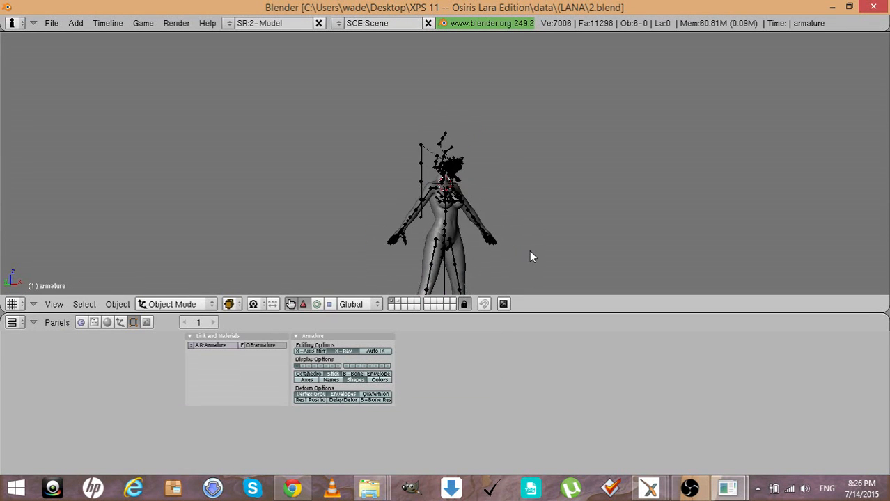
pyautogui.press('KP_6')
pyautogui.press('KP_4')
pyautogui.press('KP_6')
pyautogui.press('KP_6')
pyautogui.press('KP_6')
pyautogui.press('KP_6')
pyautogui.press('KP_6')
pyautogui.press('KP_6')
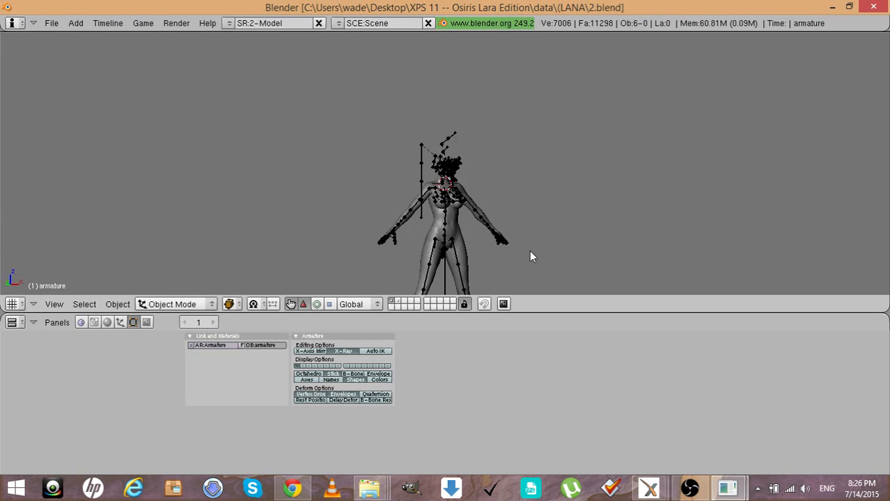
# Move all of Lana's head and hair meshes from the second layer to the first, display the first layer and deselect everything
pyautogui.click(398, 301)
pyautogui.press('a')
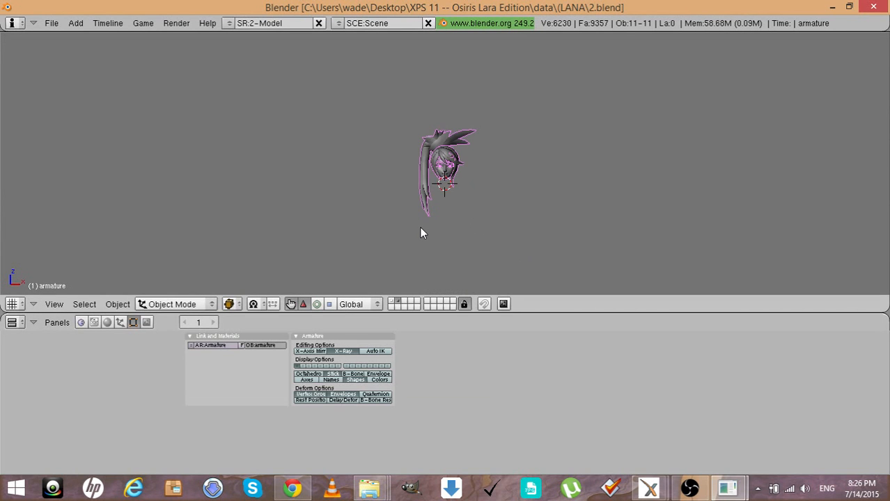
pyautogui.press('m')
pyautogui.click(326, 223)
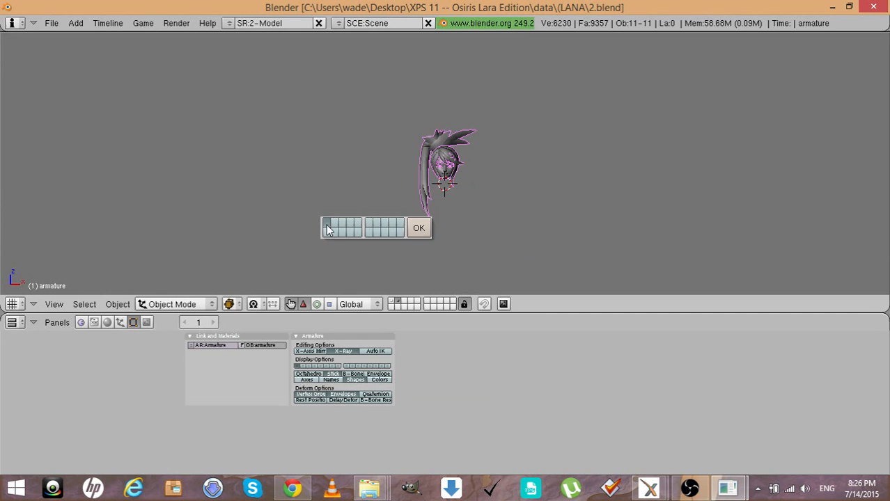
pyautogui.click(419, 228)
pyautogui.click(392, 302)
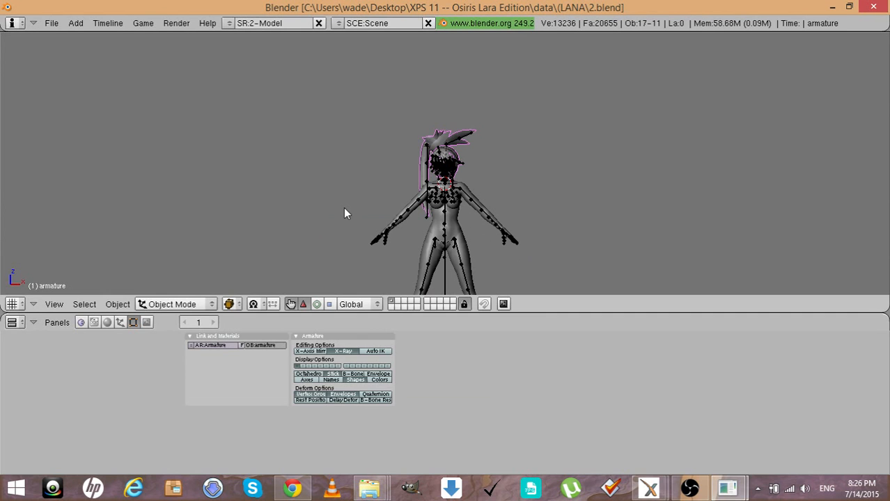
pyautogui.press('a')
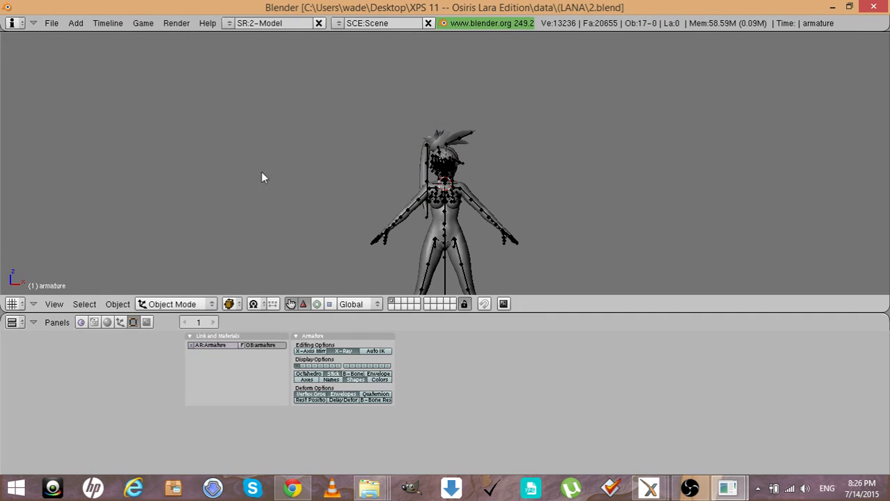
# Start a mesh.ascii export and browse to the Lana ND folder under Desktop\XPS 11 -- Osiris Lara Edition\data\(LANA
pyautogui.click(50, 24)
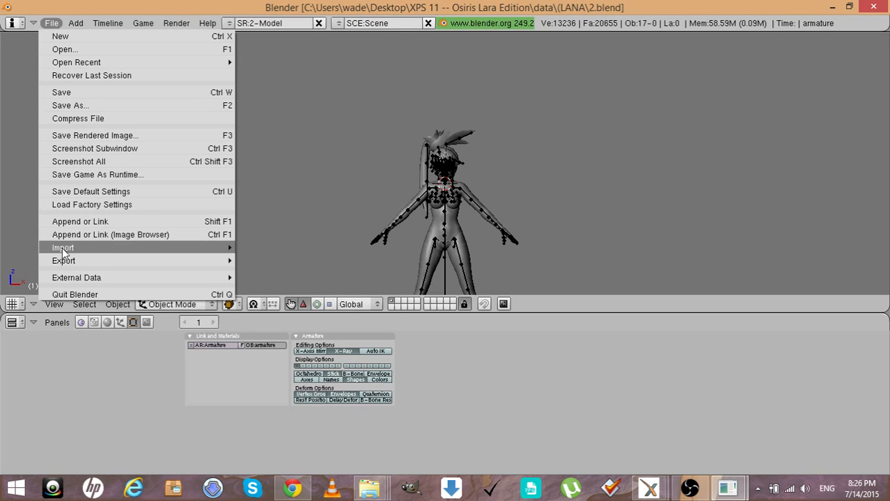
pyautogui.moveTo(63, 263)
pyautogui.click(264, 292)
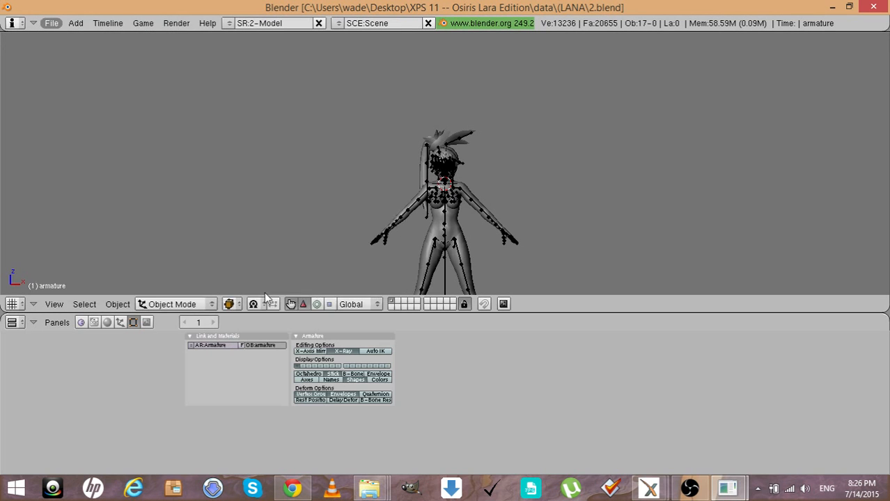
pyautogui.click(17, 64)
pyautogui.click(29, 153)
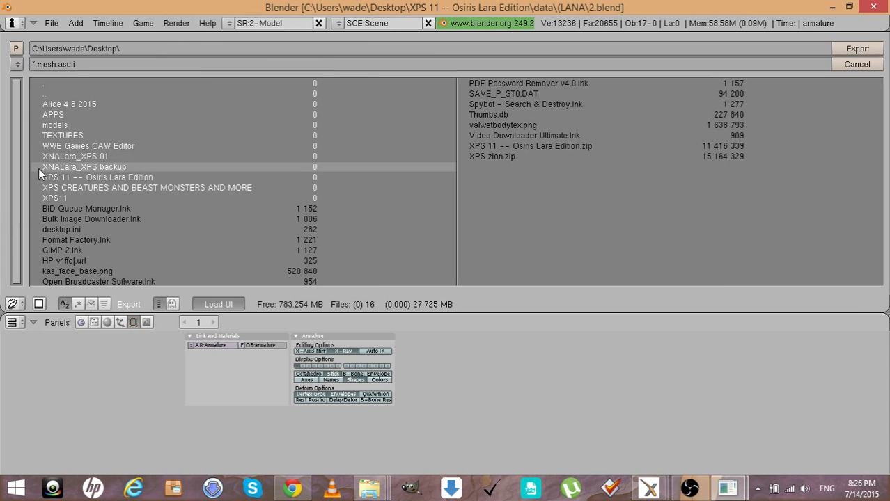
pyautogui.click(45, 177)
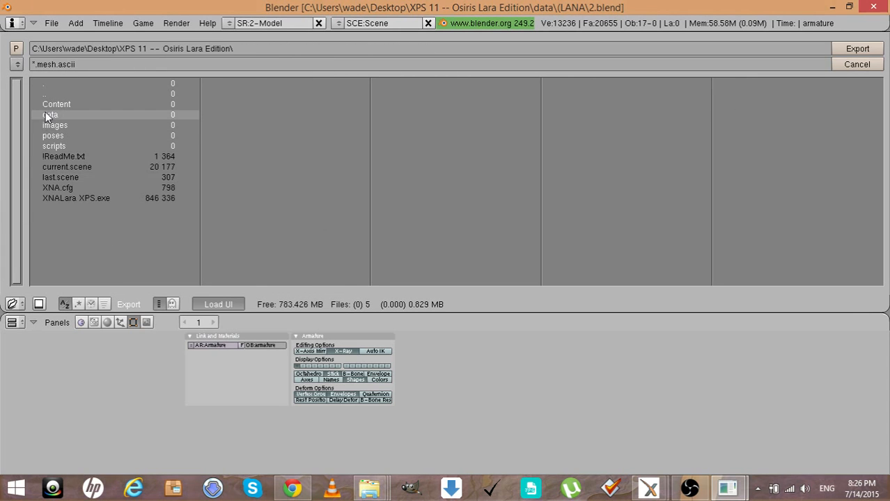
pyautogui.click(49, 115)
pyautogui.click(50, 107)
pyautogui.click(47, 106)
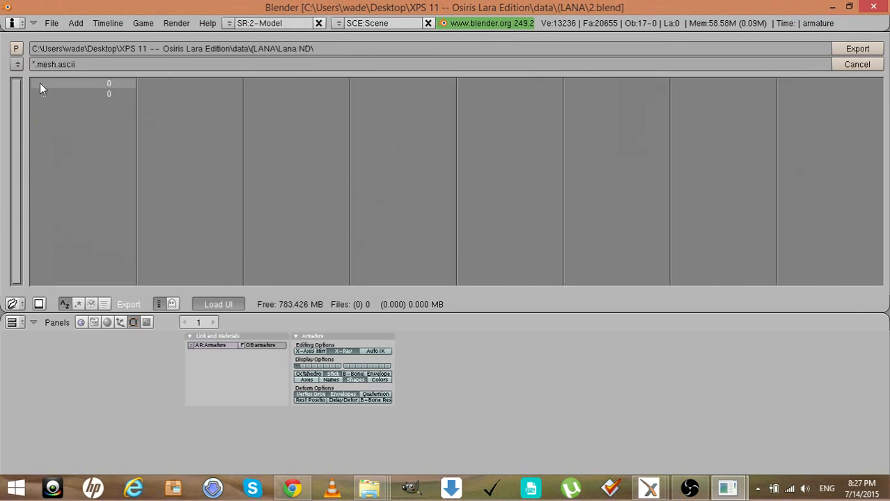
# Name the export file lana.mesh.ascii and export the combined model, following its progress in the console
pyautogui.click(34, 65)
pyautogui.click(34, 67)
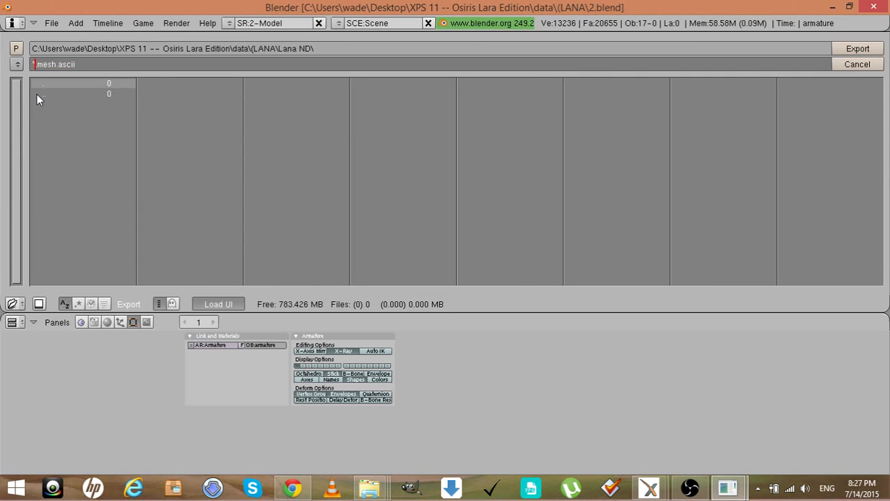
pyautogui.write('lana.')
pyautogui.press('Return')
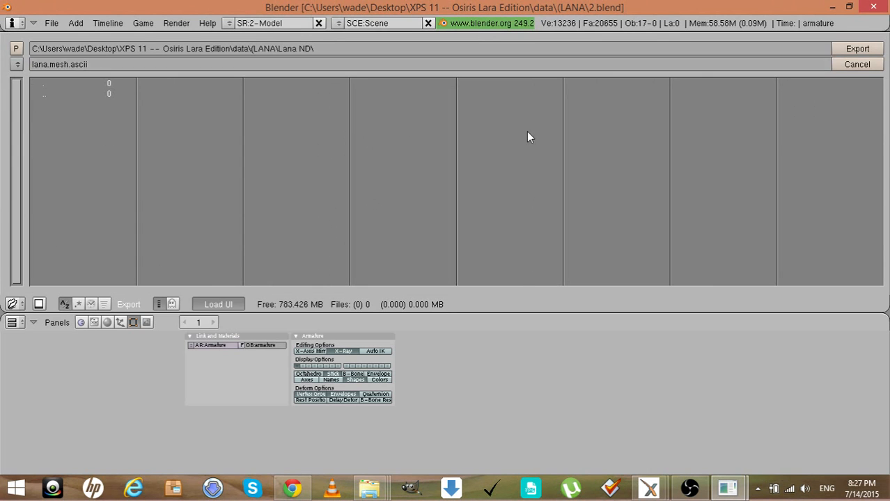
pyautogui.click(845, 54)
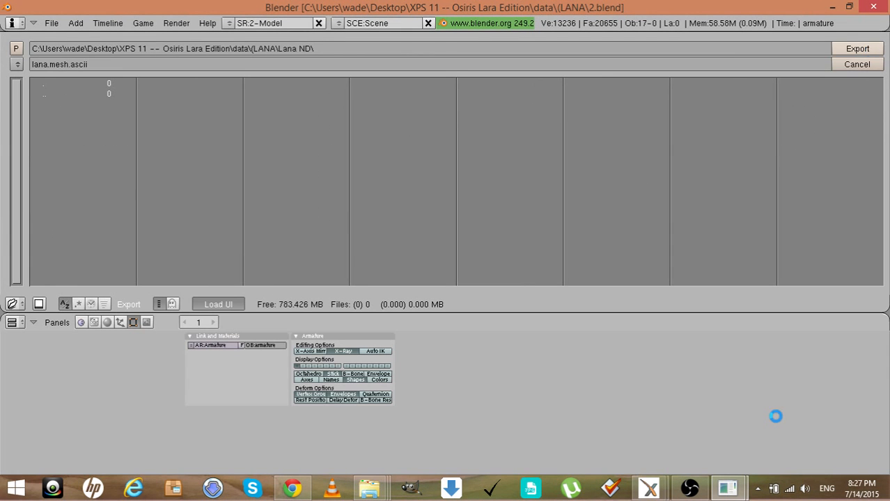
pyautogui.moveTo(731, 487)
pyautogui.click(666, 440)
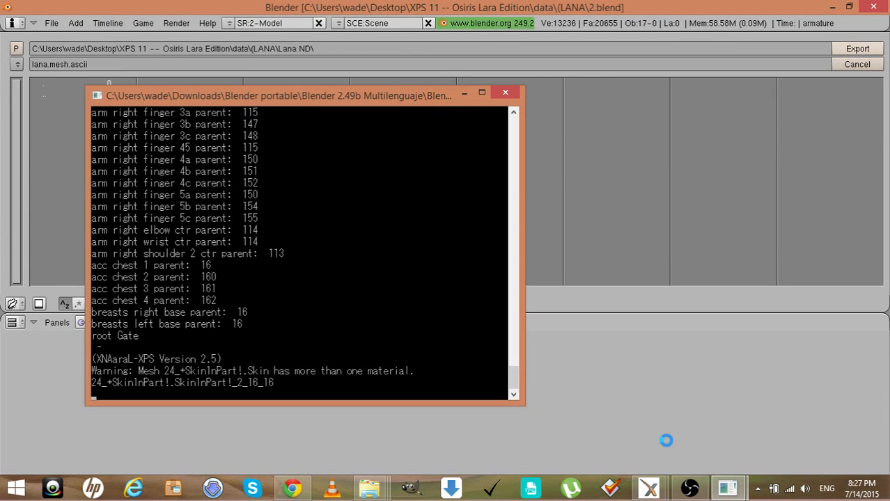
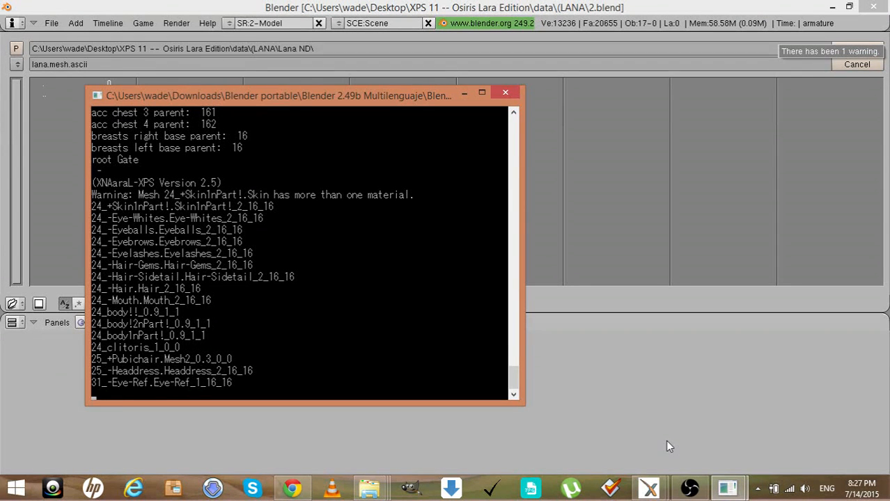
pyautogui.click(666, 440)
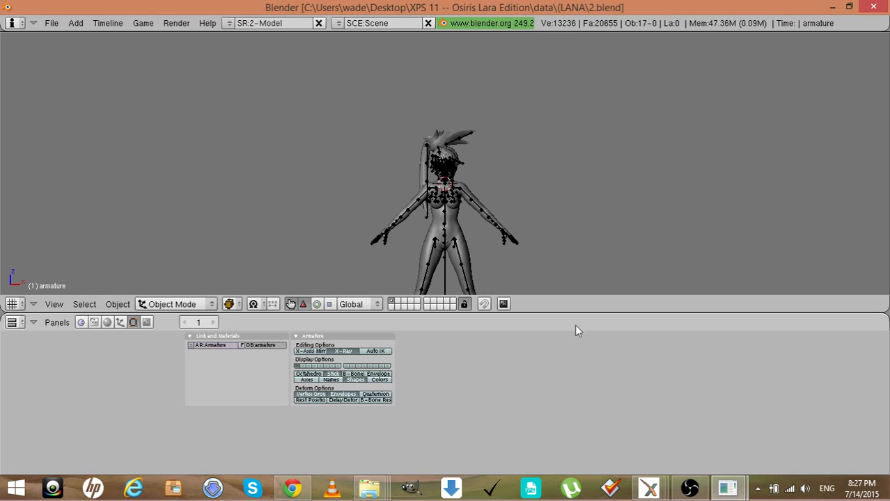
# Save the combined scene as a new file named 3.blend in the (LANA folder
pyautogui.click(51, 23)
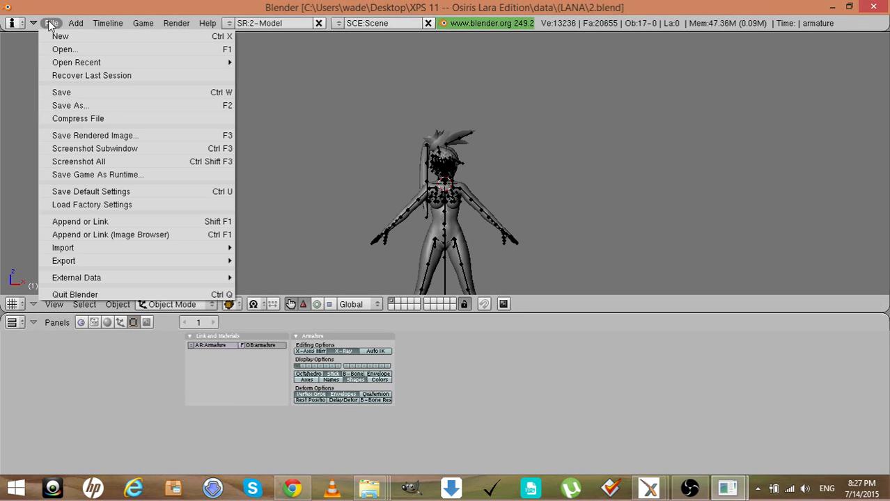
pyautogui.click(62, 104)
pyautogui.click(35, 65)
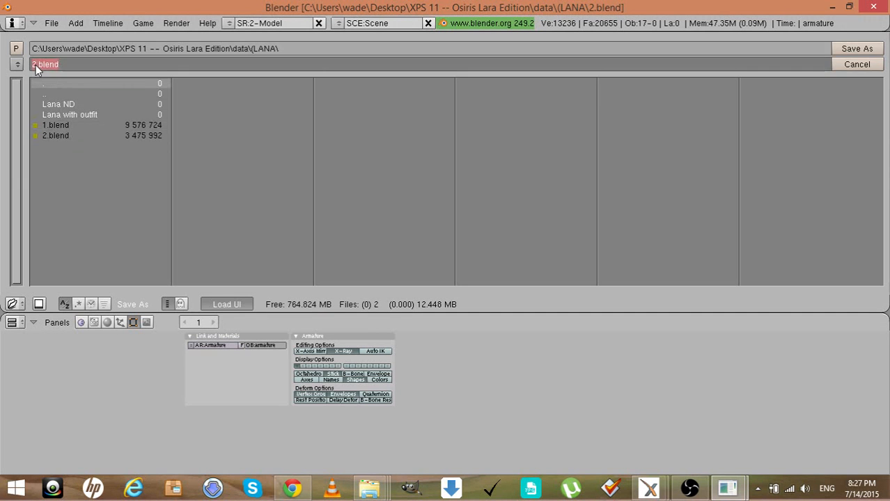
pyautogui.click(35, 65)
pyautogui.press('BackSpace')
pyautogui.write('3')
pyautogui.press('Return')
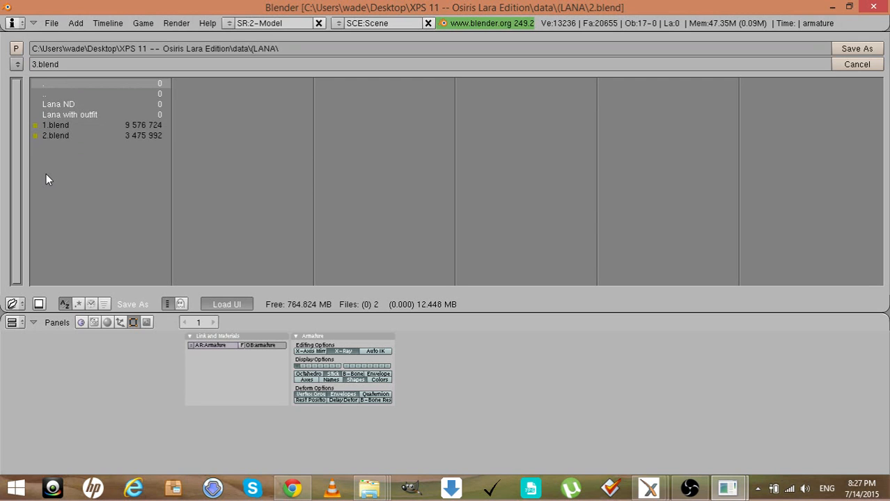
pyautogui.click(842, 50)
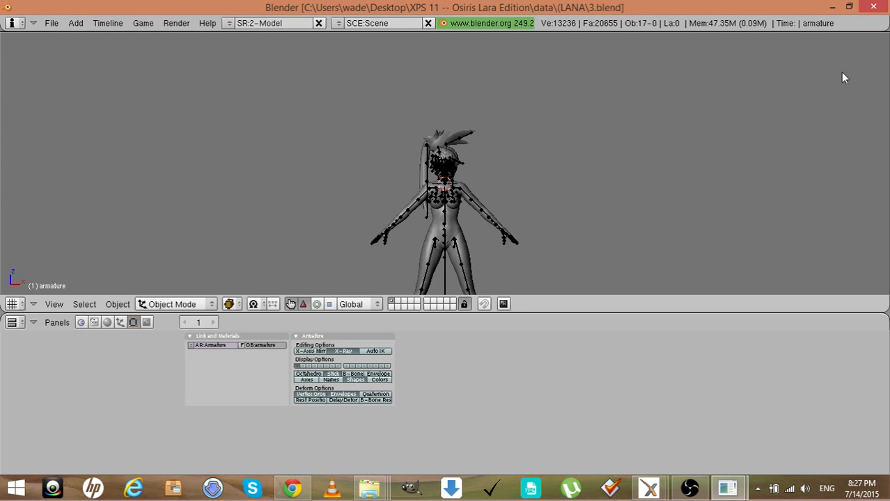
# Close Blender, restart it from BlenderPortable while minimizing the posing control window, and erase the default objects of the new scene
pyautogui.click(875, 8)
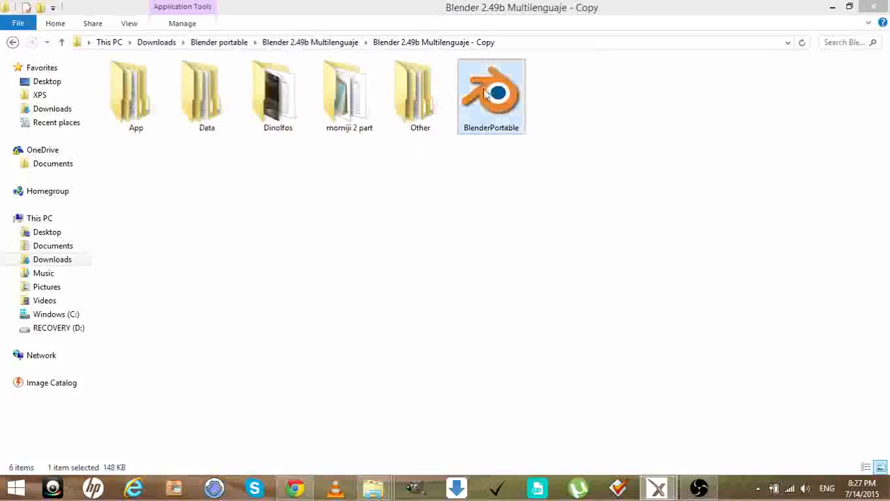
pyautogui.doubleClick(486, 95)
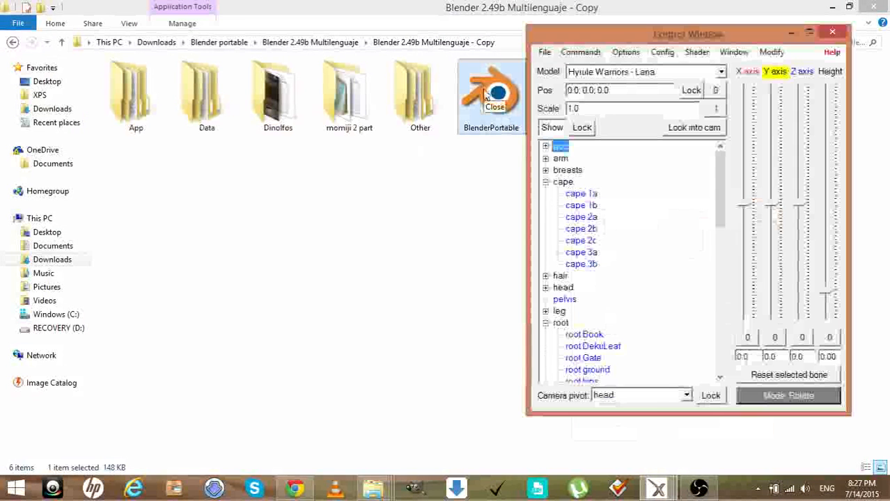
pyautogui.click(792, 35)
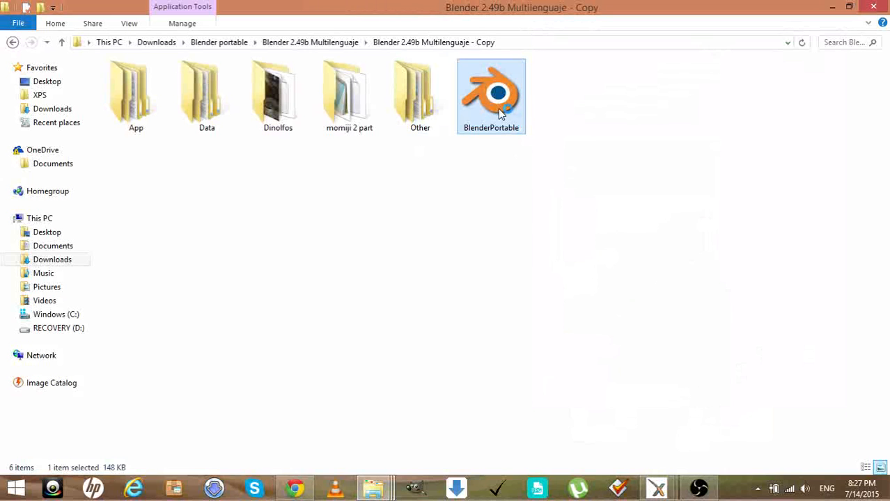
pyautogui.doubleClick(498, 109)
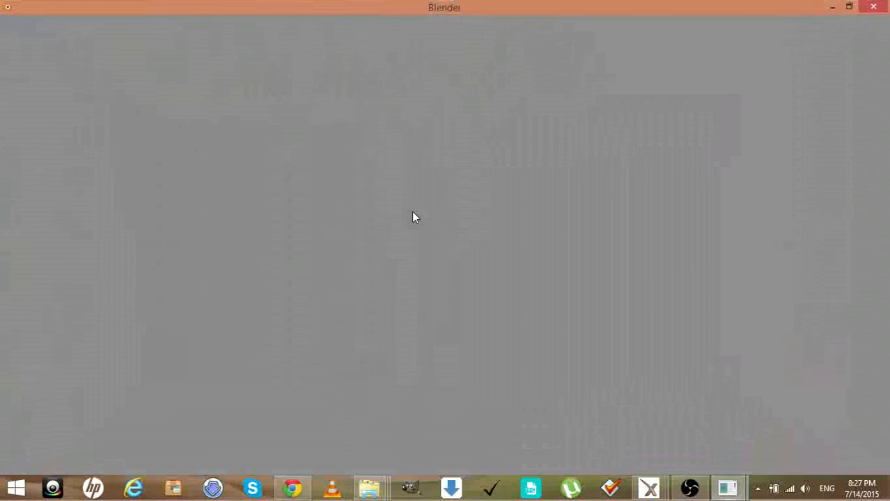
pyautogui.press('x')
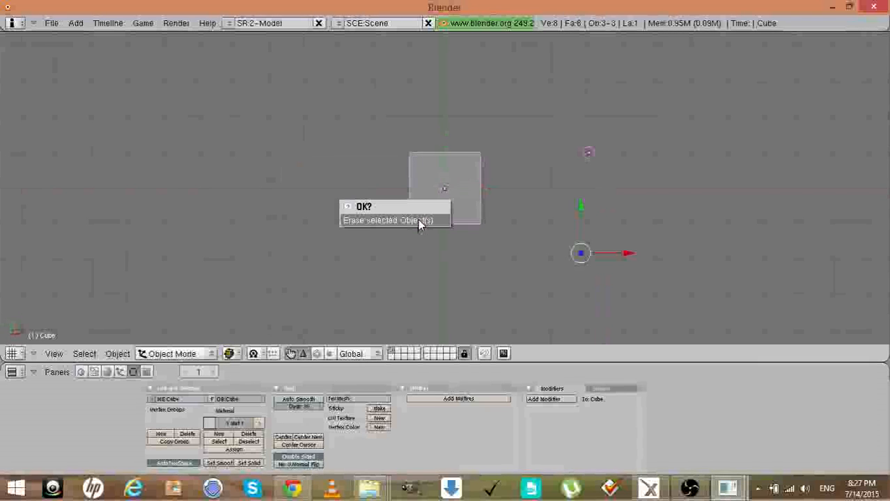
pyautogui.click(417, 220)
# Open 3.blend from the (LANA folder and select the hair mesh on Lana's head
pyautogui.click(53, 23)
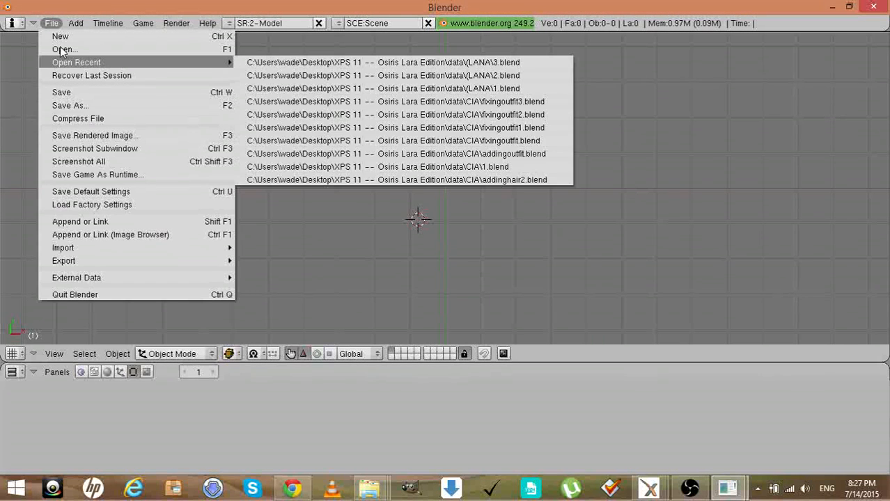
pyautogui.click(63, 50)
pyautogui.doubleClick(52, 148)
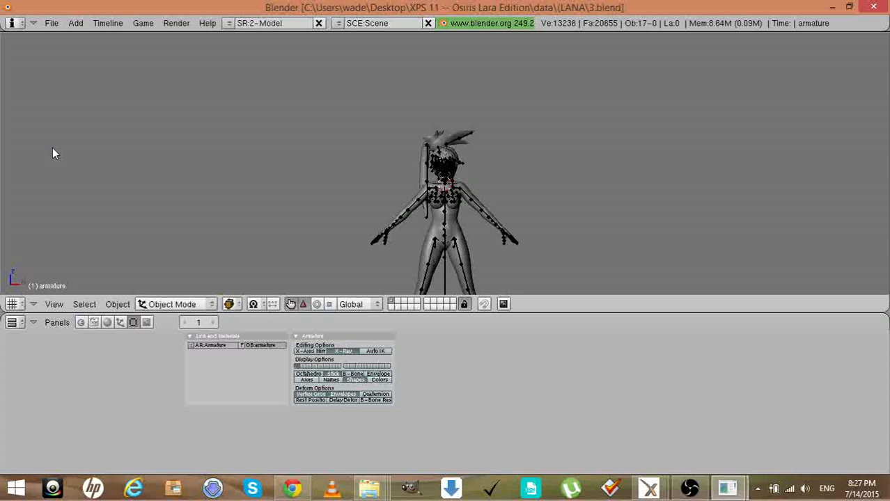
pyautogui.rightClick(447, 158)
pyautogui.scroll(7, 447, 159)
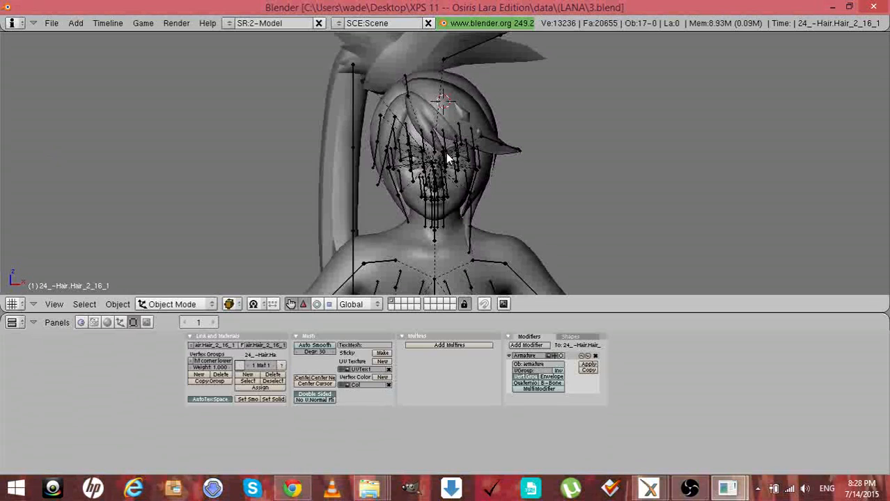
# Switch to XNA Posing Studio, bring up its Control Window and remove the Kasumi remake model from the scene
pyautogui.moveTo(650, 489)
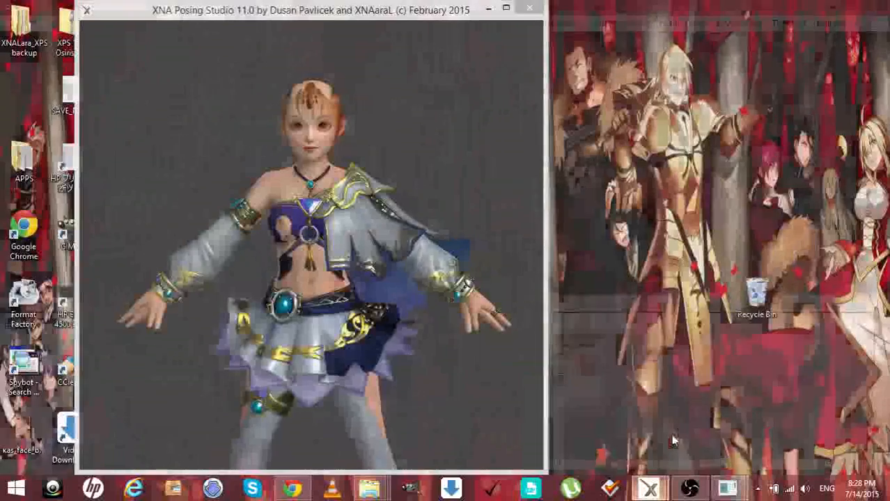
pyautogui.click(719, 423)
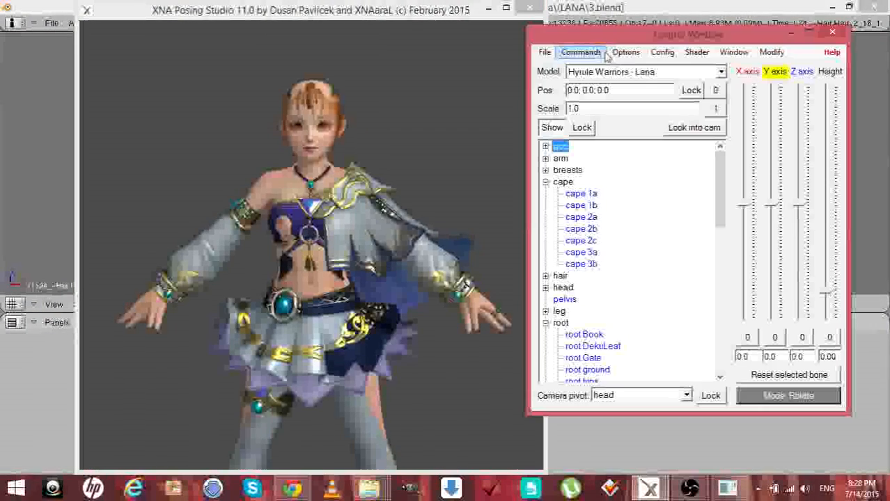
pyautogui.click(611, 72)
pyautogui.click(601, 97)
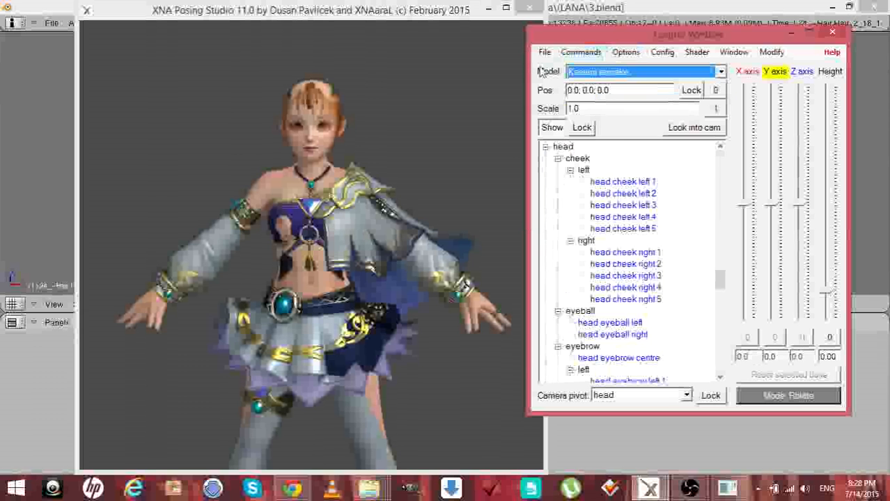
pyautogui.click(544, 52)
pyautogui.click(570, 99)
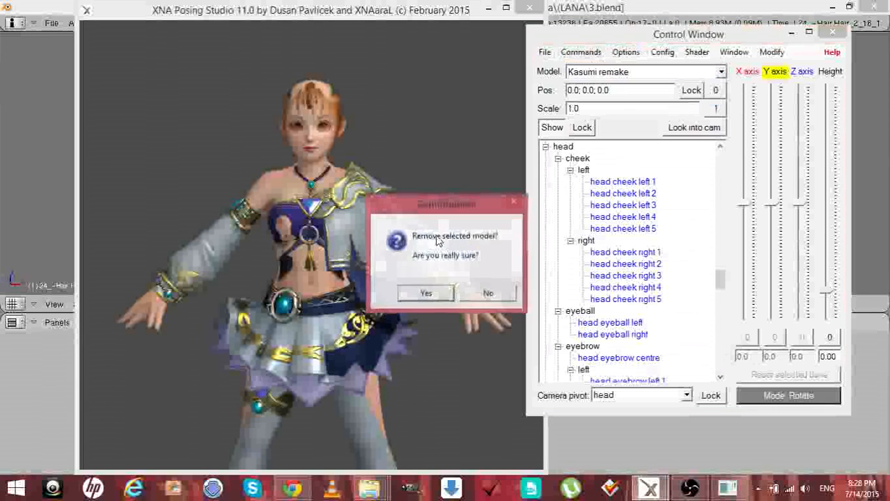
pyautogui.click(427, 292)
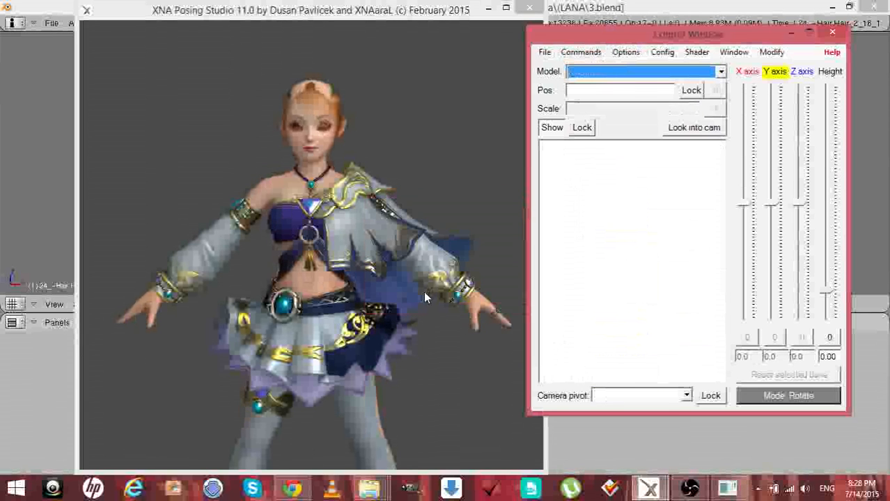
# Remove the Hyrule Warriors - Lana model from the scene and confirm its removal
pyautogui.click(625, 52)
pyautogui.click(580, 73)
pyautogui.click(589, 86)
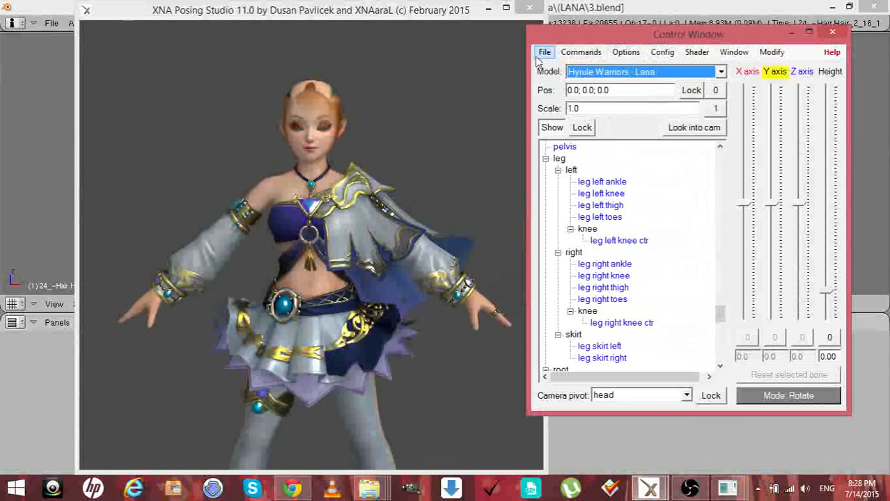
pyautogui.click(543, 52)
pyautogui.click(550, 93)
pyautogui.click(423, 292)
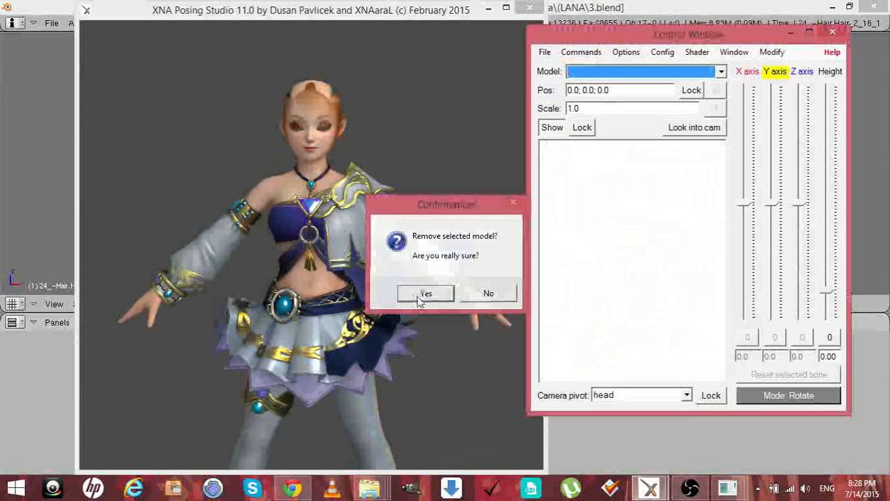
# Add the Hyrule Warriors - Lana model from the data folder to the emptied scene
pyautogui.click(544, 52)
pyautogui.click(560, 65)
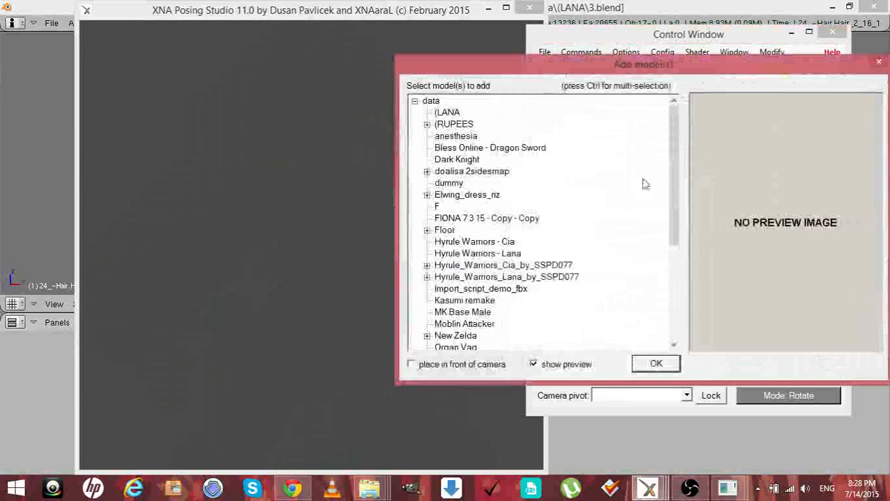
pyautogui.click(504, 255)
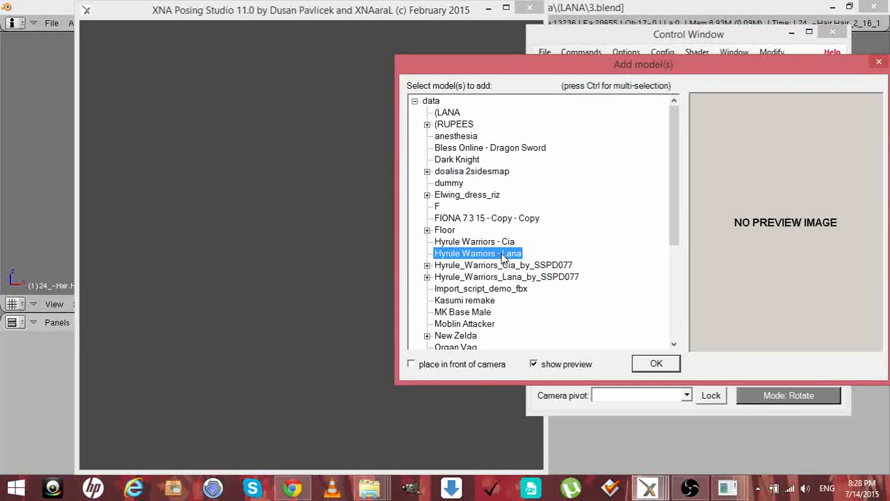
pyautogui.doubleClick(502, 255)
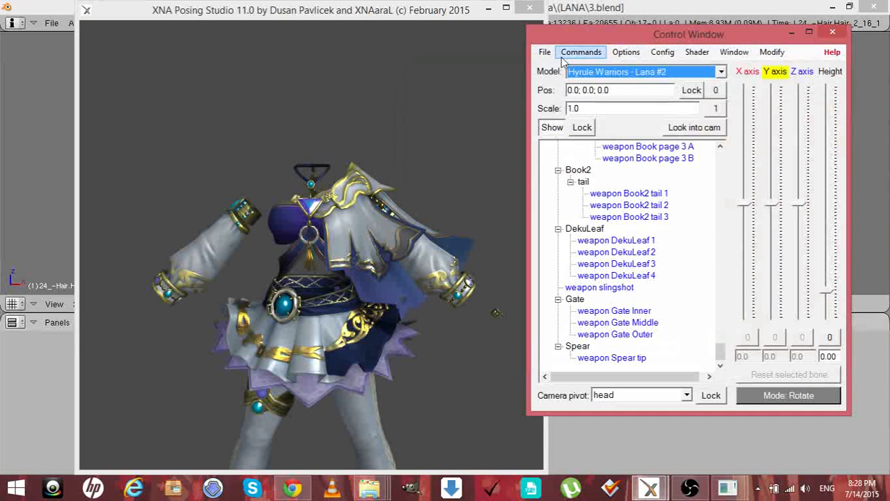
# Load the exported mesh.ascii model as a generic item from Desktop\XPS 11 -- Osiris Lara Edition\data\(LANA\Lana ND
pyautogui.click(773, 53)
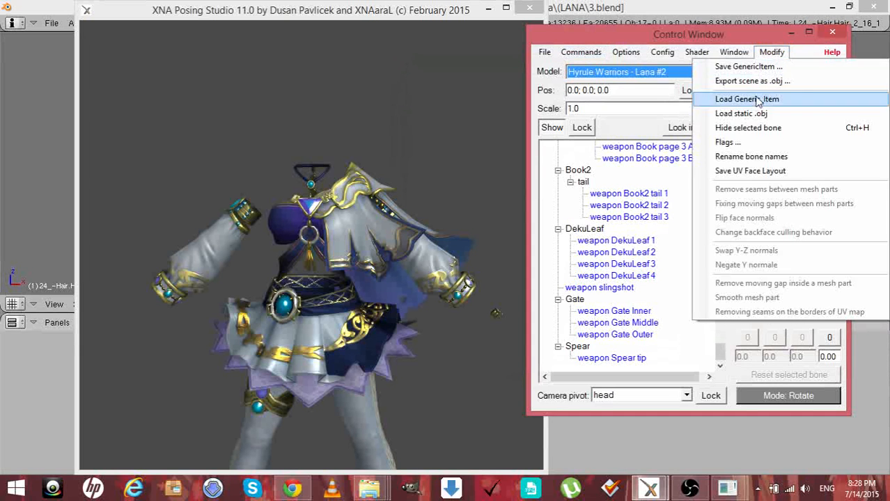
pyautogui.click(756, 100)
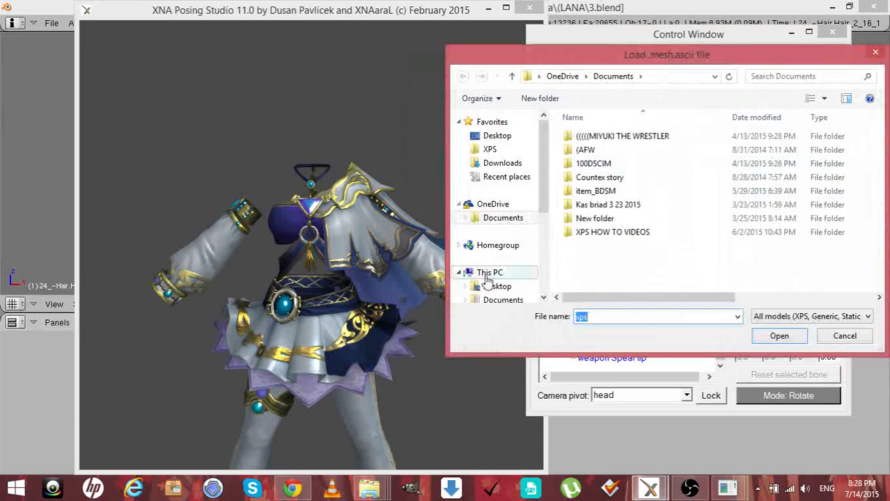
pyautogui.click(496, 286)
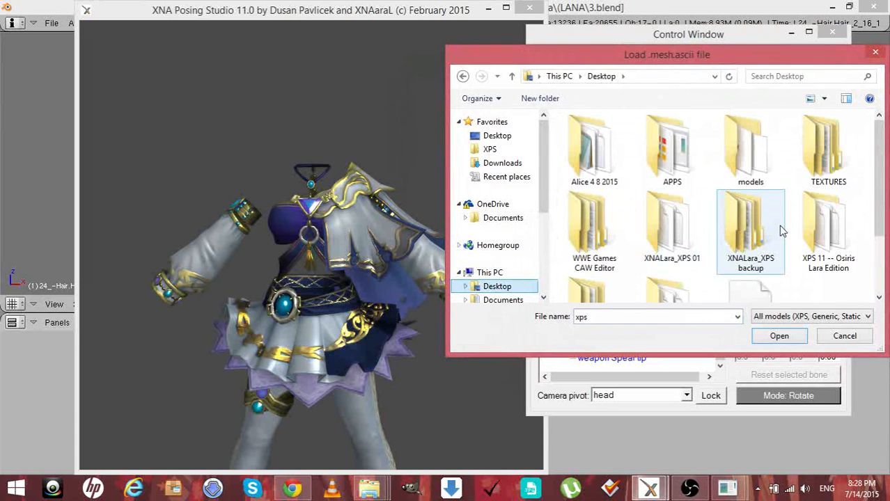
pyautogui.doubleClick(810, 227)
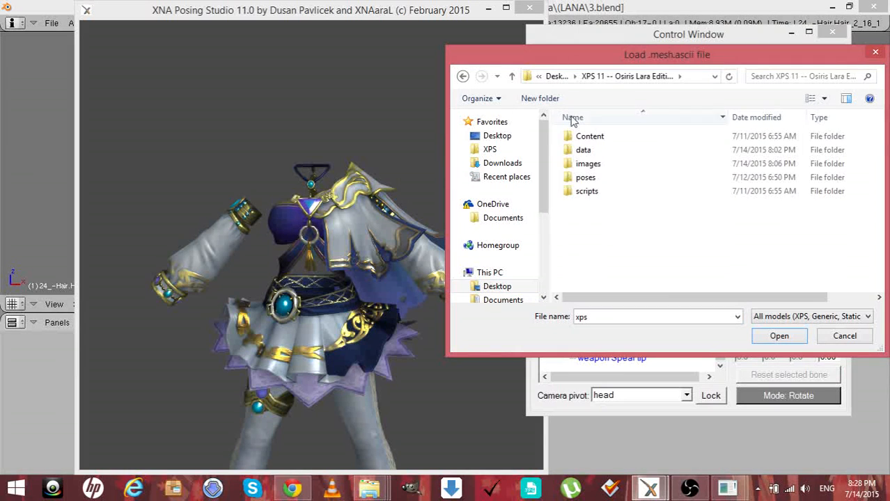
pyautogui.click(578, 151)
pyautogui.doubleClick(578, 152)
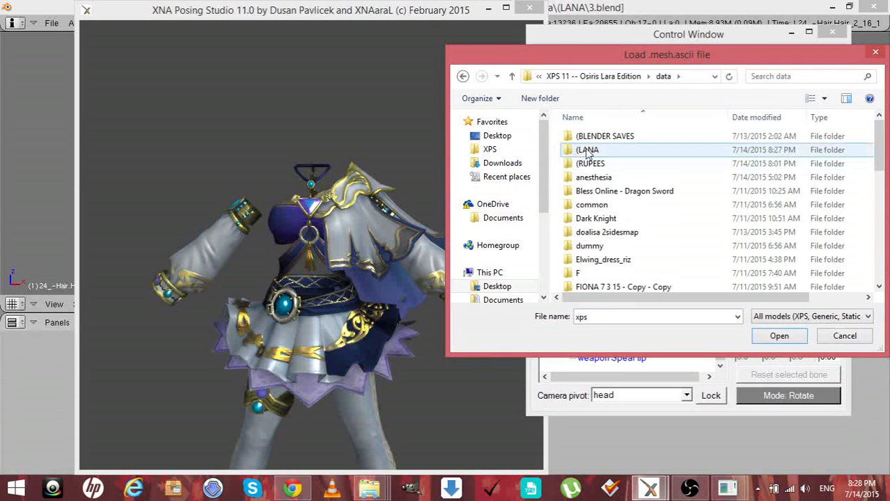
pyautogui.doubleClick(588, 149)
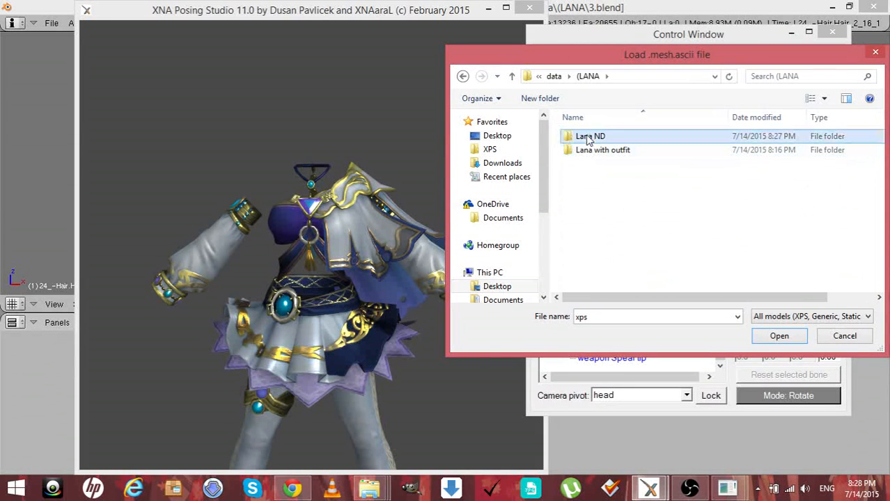
pyautogui.doubleClick(588, 137)
pyautogui.doubleClick(581, 138)
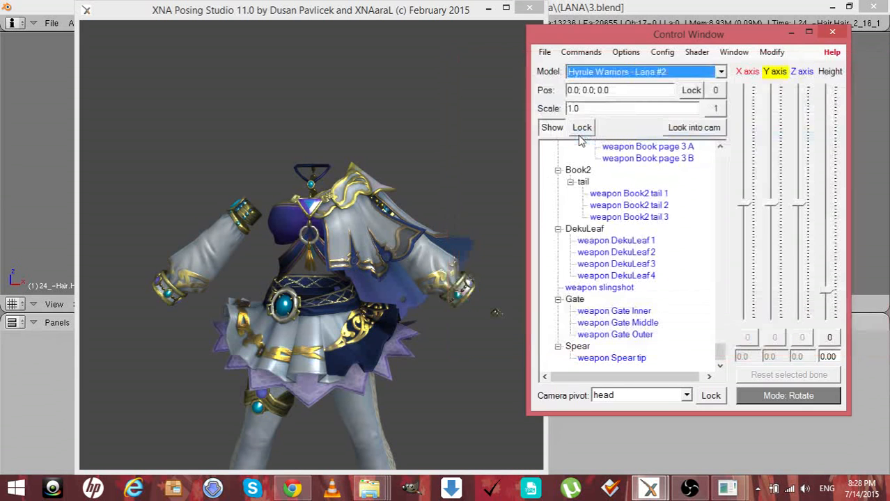
# Accept copying each Lana and Kasumi remake texture into the Lana ND folder until the model has loaded
pyautogui.press('Return')
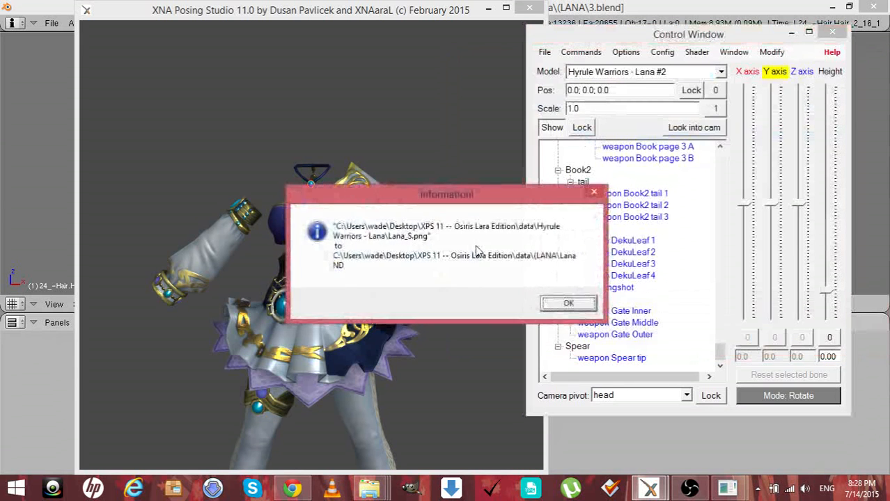
pyautogui.press('Return')
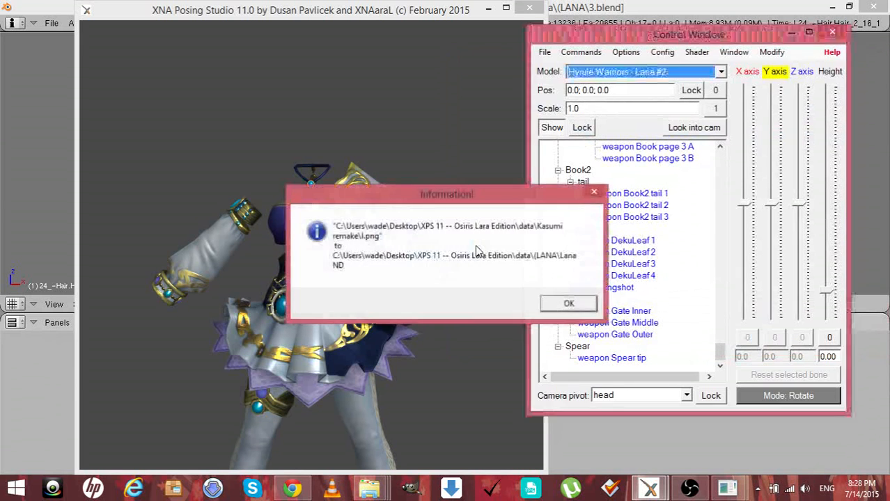
pyautogui.press('Return')
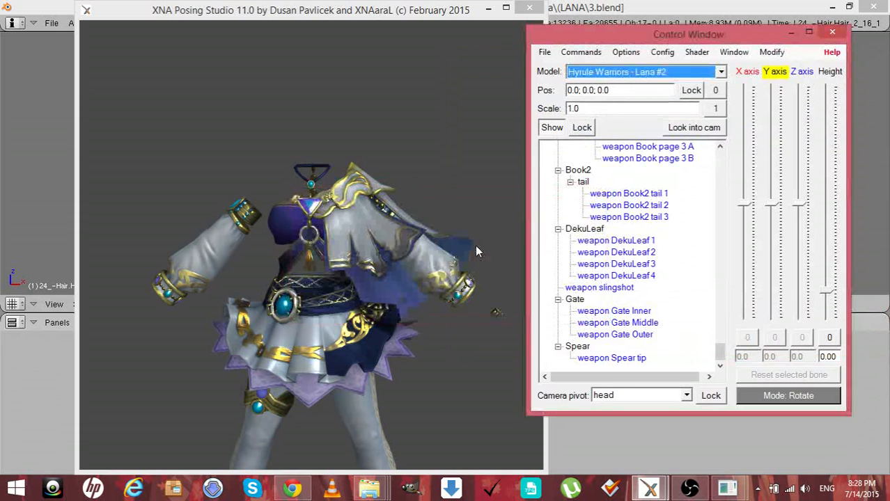
pyautogui.press('Return')
pyautogui.press('Return')
pyautogui.press('Return')
pyautogui.press('Return')
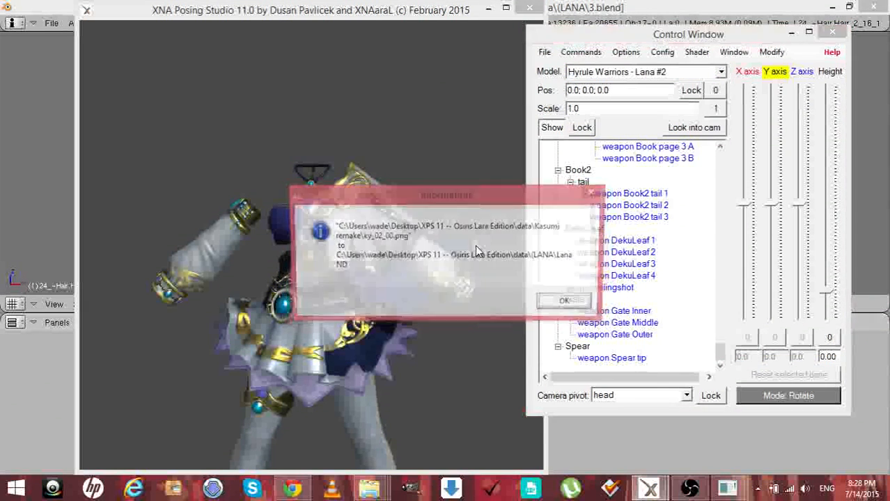
pyautogui.press('Return')
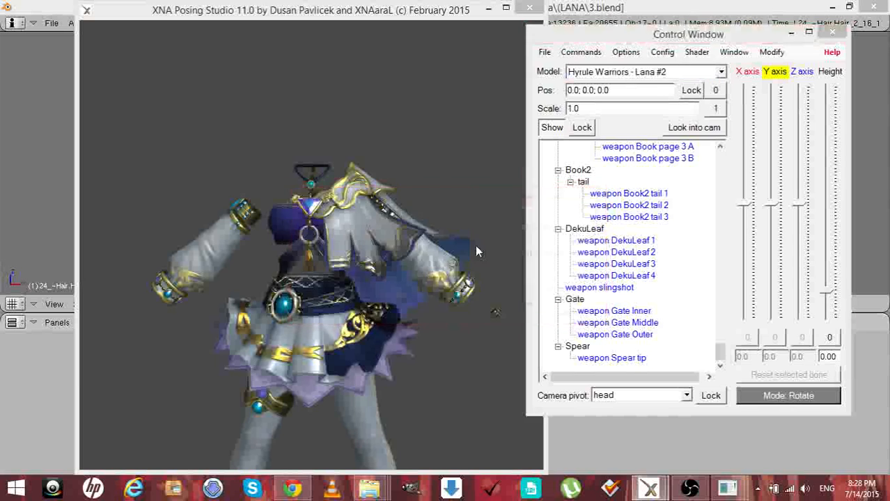
pyautogui.press('Return')
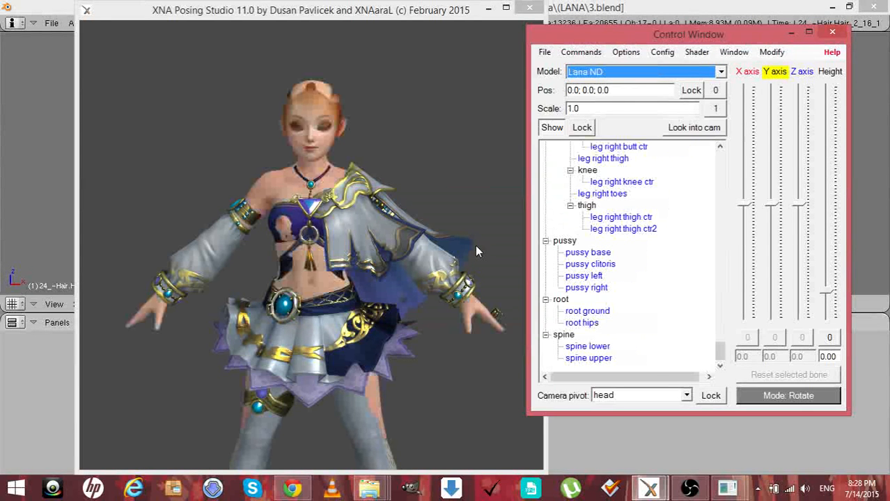
# Save the Lana ND model as a generic item with copied textures, overwriting the selected item
pyautogui.moveTo(476, 219)
pyautogui.mouseDown()
pyautogui.moveTo(386, 208)
pyautogui.moveTo(390, 185)
pyautogui.moveTo(482, 189)
pyautogui.moveTo(485, 224)
pyautogui.moveTo(480, 164)
pyautogui.moveTo(480, 224)
pyautogui.moveTo(519, 212)
pyautogui.moveTo(311, 232)
pyautogui.moveTo(259, 231)
pyautogui.moveTo(275, 221)
pyautogui.moveTo(263, 218)
pyautogui.moveTo(288, 215)
pyautogui.moveTo(231, 212)
pyautogui.moveTo(366, 231)
pyautogui.moveTo(486, 223)
pyautogui.mouseUp()
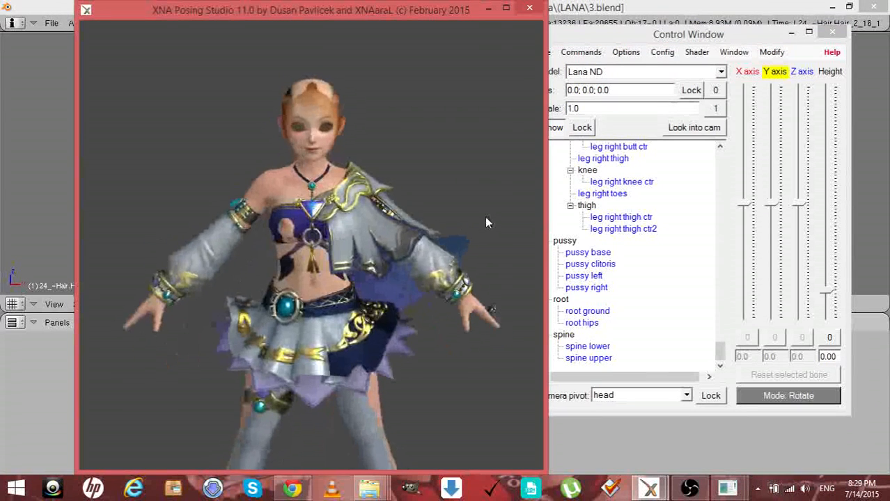
pyautogui.click(764, 67)
pyautogui.click(772, 52)
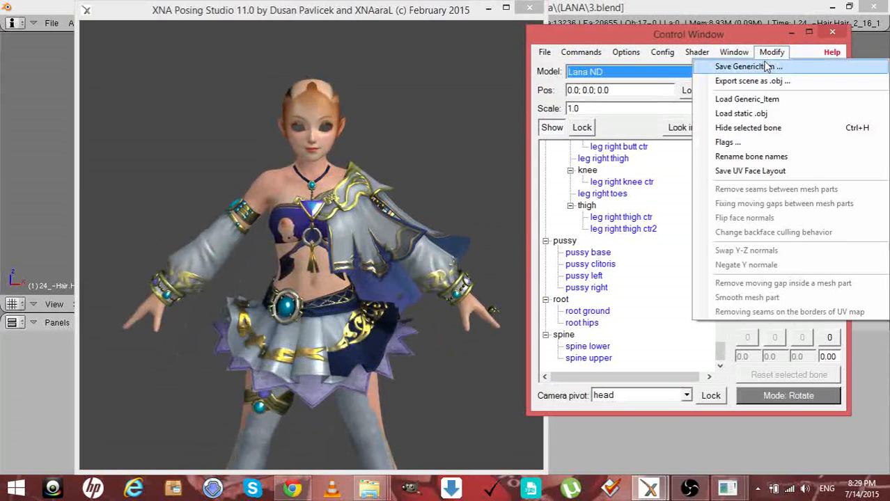
pyautogui.click(766, 67)
pyautogui.click(53, 169)
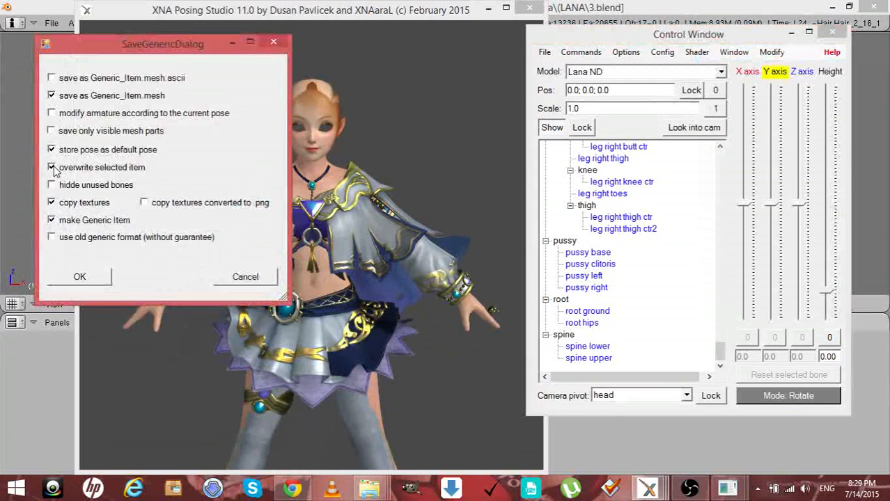
pyautogui.click(78, 278)
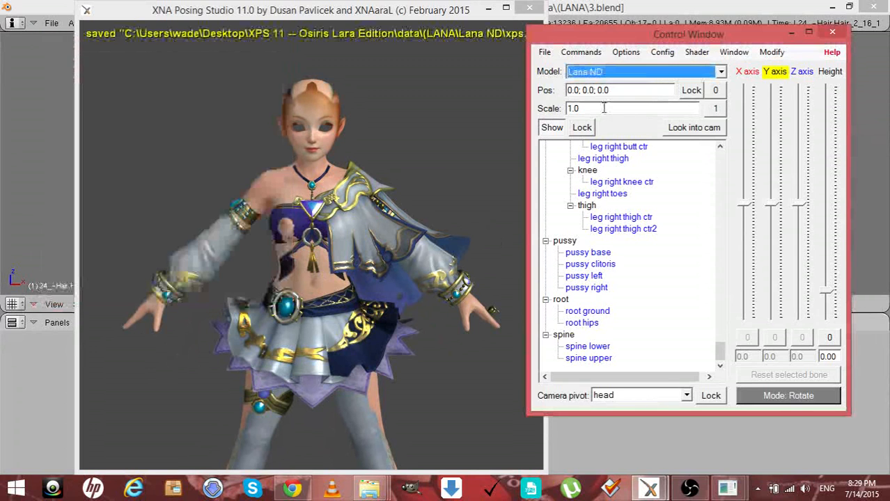
# Hide the Lana ND model, make Hyrule Warriors - Lana #2 the current model, and switch to Blender
pyautogui.click(552, 127)
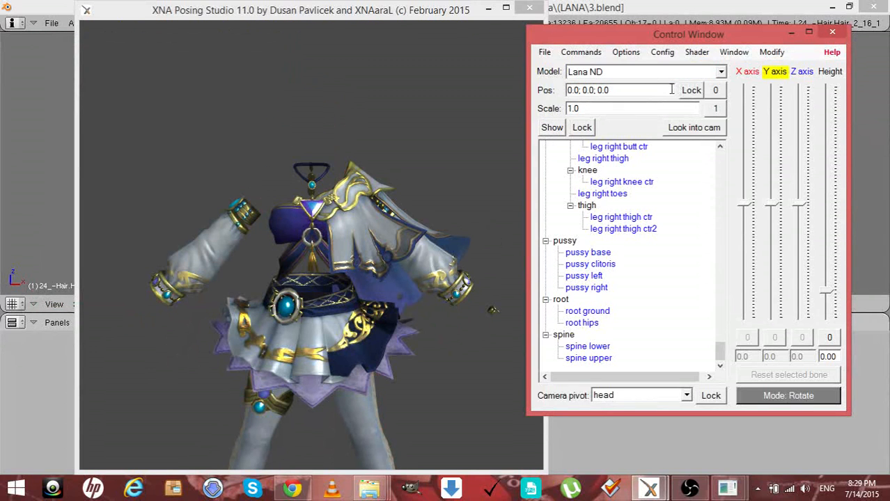
pyautogui.click(721, 72)
pyautogui.click(703, 86)
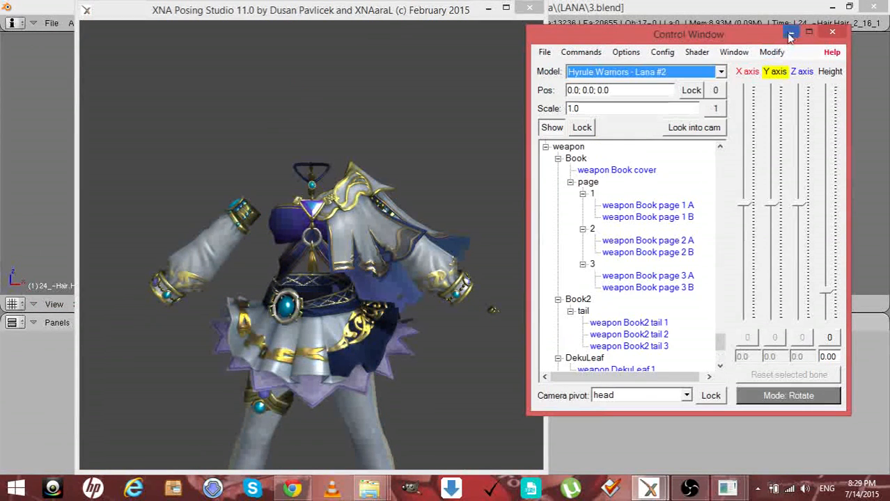
pyautogui.click(790, 35)
pyautogui.click(488, 8)
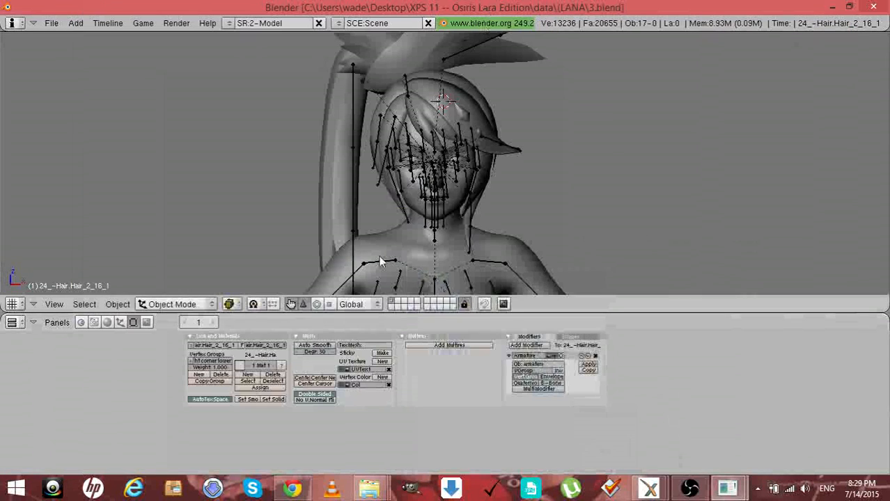
pyautogui.click(689, 488)
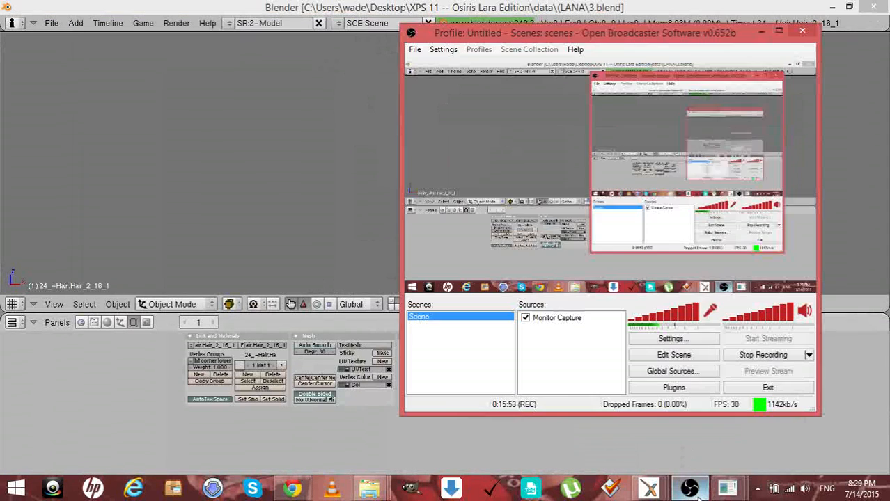
pyautogui.click(689, 487)
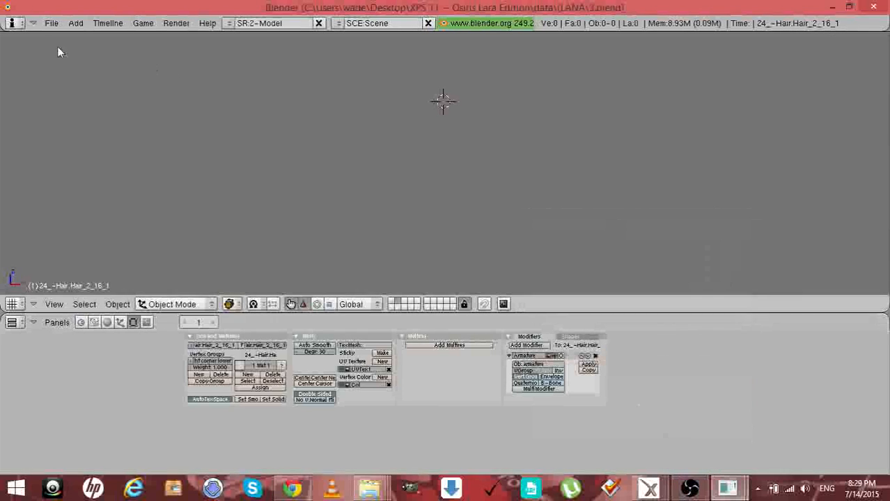
# Import Generic_item.mesh.ascii from Desktop\XPS 11 -- Osiris Lara Edition\data\Hyrule Warriors - Lana with MeshAsciiExt v1.8, accepting the import options
pyautogui.click(51, 23)
pyautogui.moveTo(90, 247)
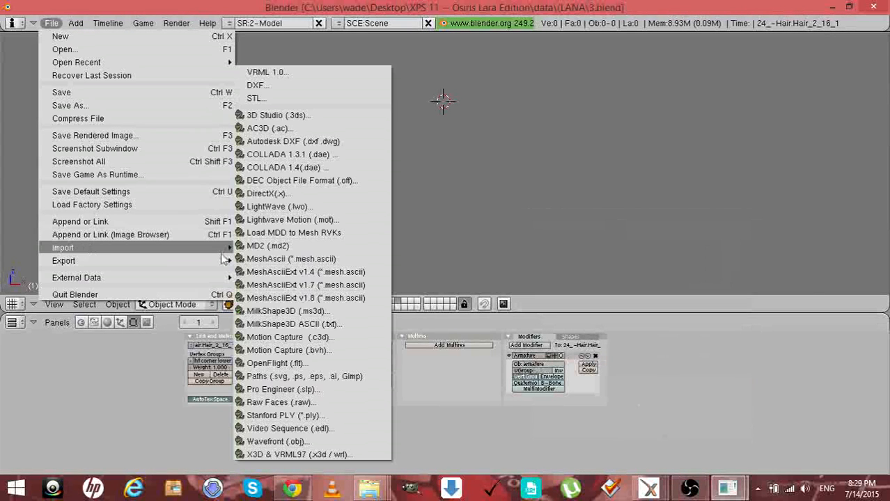
pyautogui.click(278, 297)
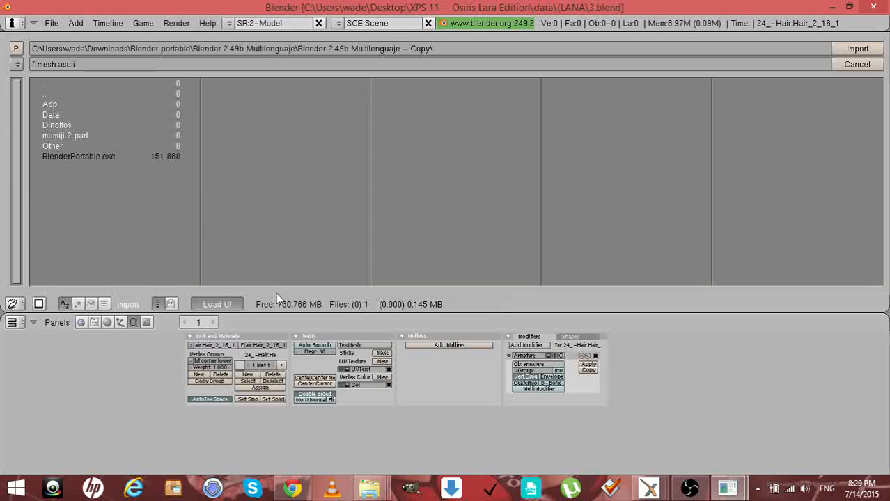
pyautogui.click(16, 65)
pyautogui.click(56, 156)
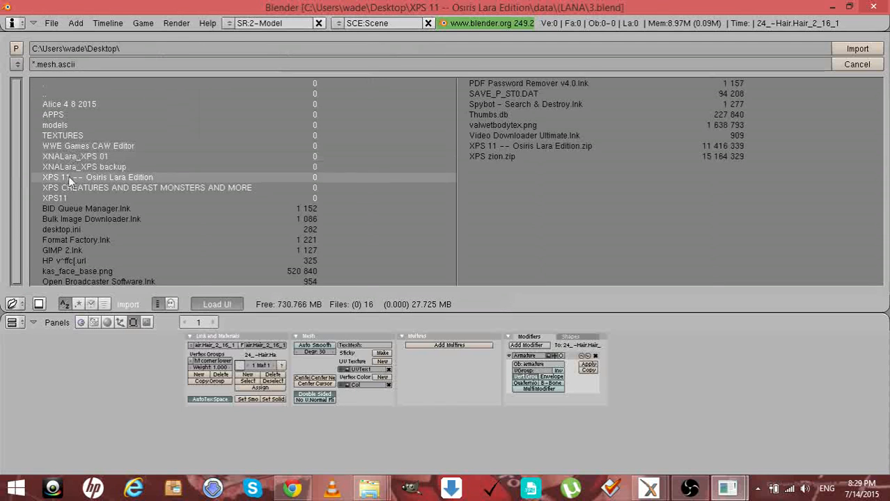
pyautogui.click(68, 176)
pyautogui.click(53, 111)
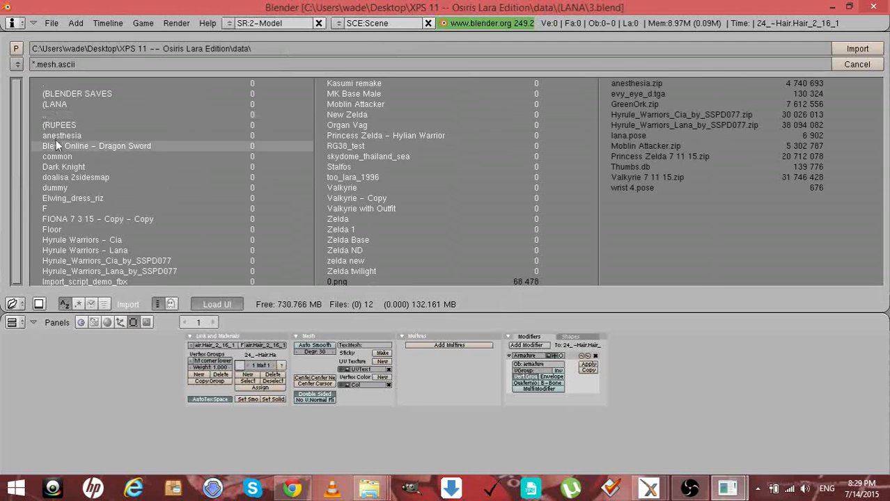
pyautogui.click(65, 252)
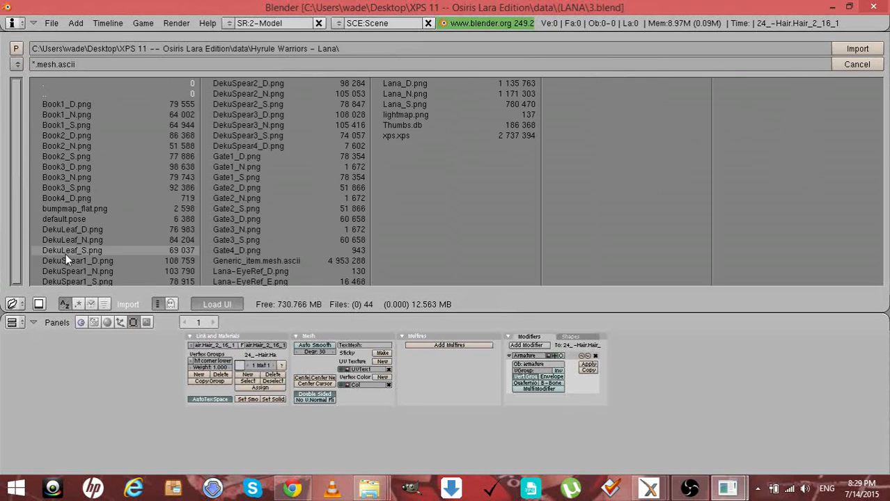
pyautogui.click(283, 262)
pyautogui.click(850, 52)
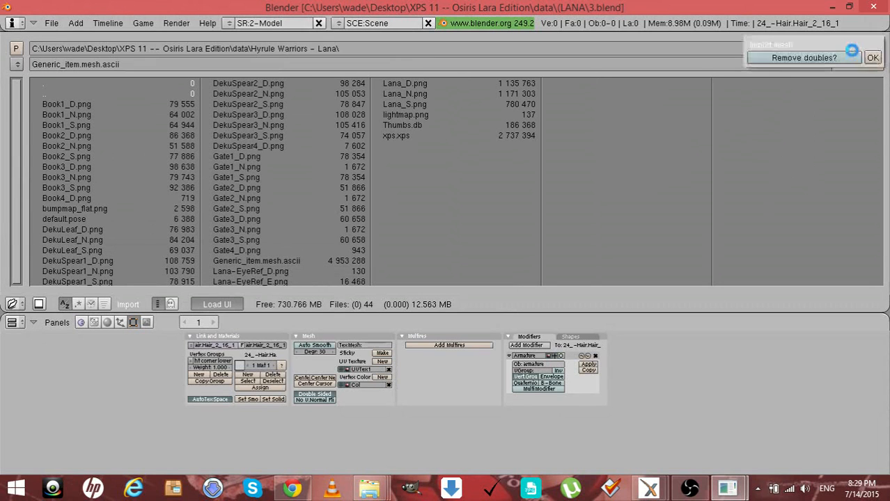
pyautogui.click(872, 58)
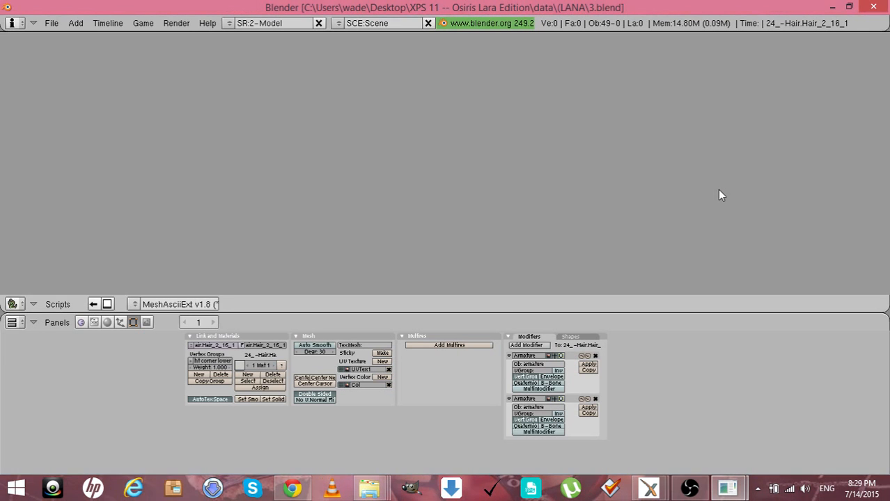
# Delete the two skin meshes at the shoulder and neck of the imported Lana model
pyautogui.scroll(-3, 719, 190)
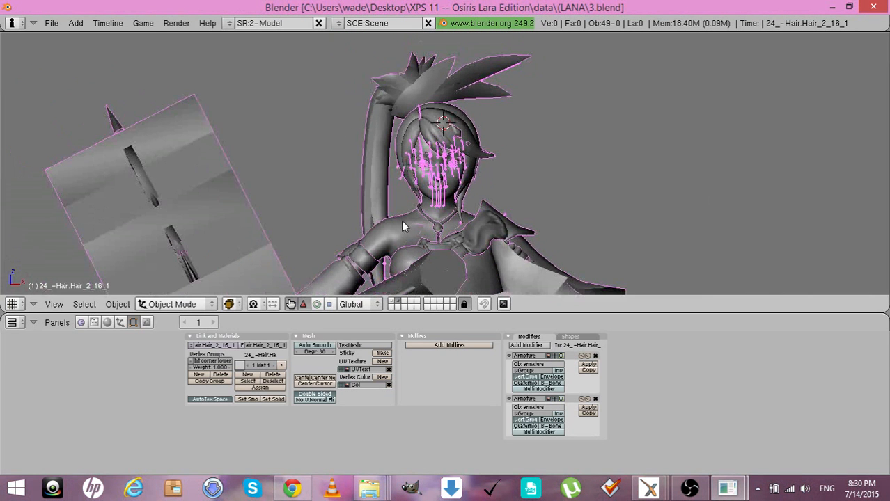
pyautogui.click(401, 221)
pyautogui.press('x')
pyautogui.click(402, 220)
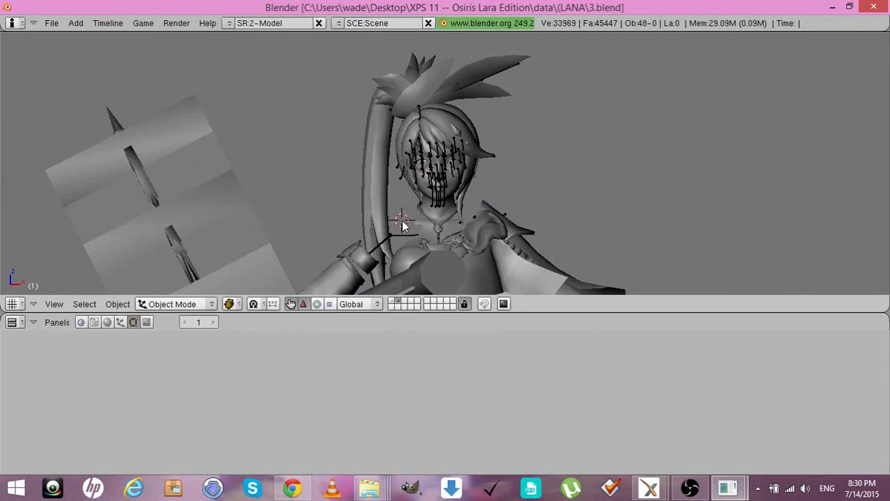
pyautogui.click(423, 239)
pyautogui.rightClick(422, 239)
pyautogui.press('x')
pyautogui.click(423, 238)
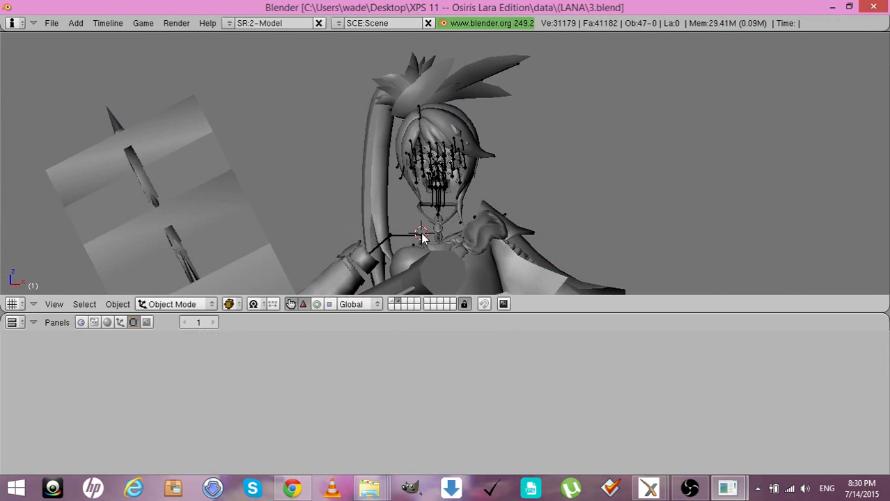
# Turn on X-Ray display for armature.001 and enter Edit Mode on it
pyautogui.rightClick(431, 206)
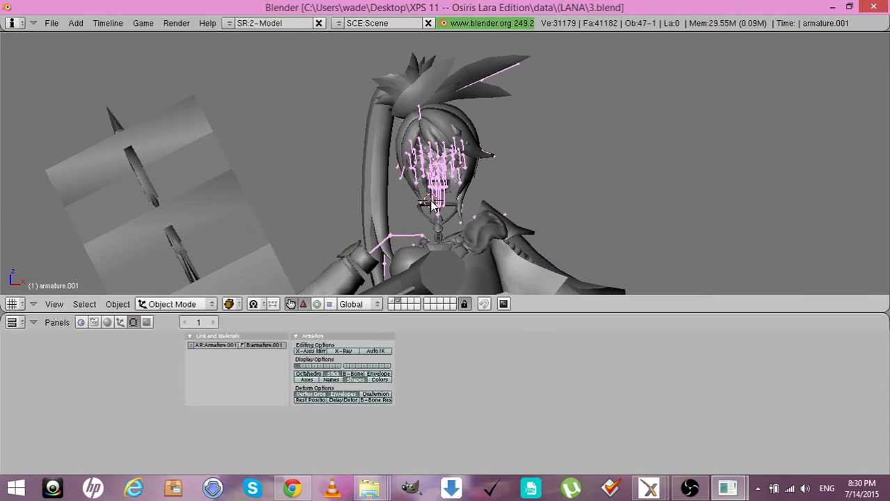
pyautogui.click(349, 352)
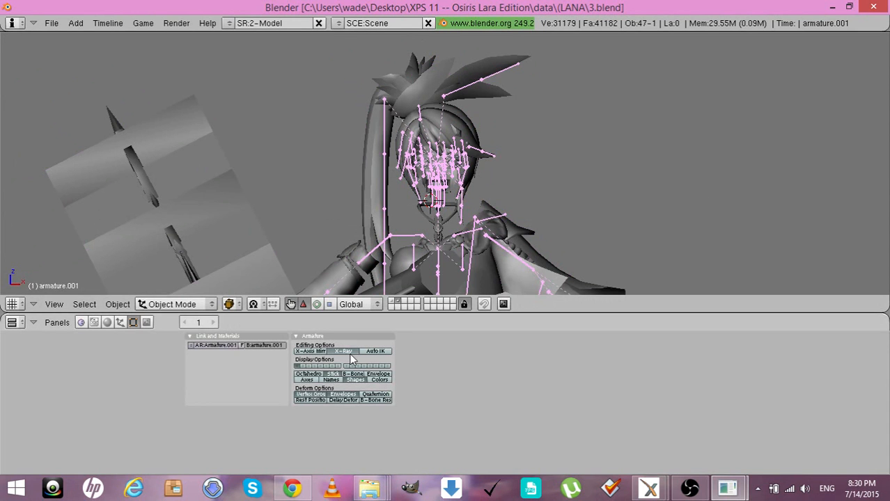
pyautogui.press('Tab')
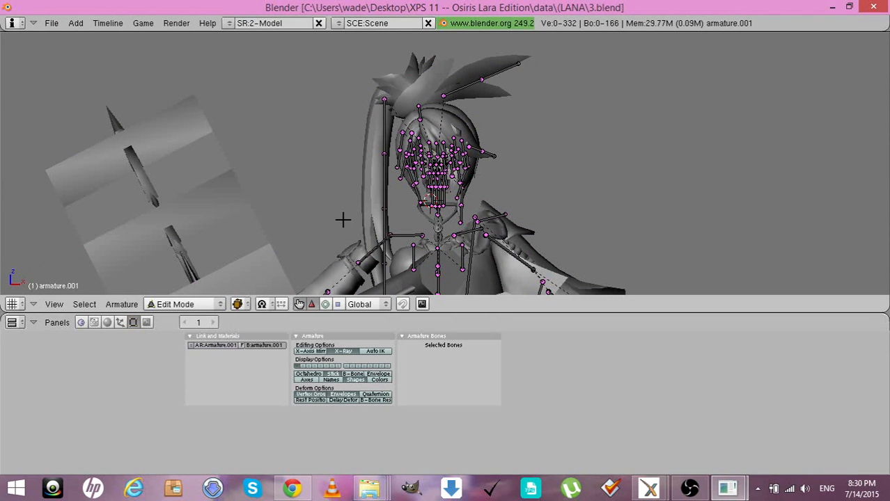
# Delete the hair sidetail 1 to 4 bones running down the ponytail
pyautogui.rightClick(382, 284)
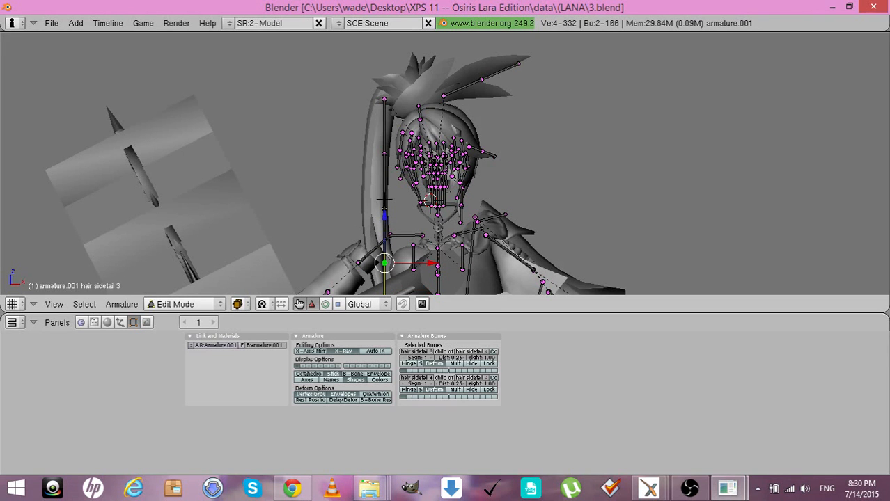
pyautogui.keyDown('shift'); pyautogui.rightClick(384, 198); pyautogui.keyUp('shift')
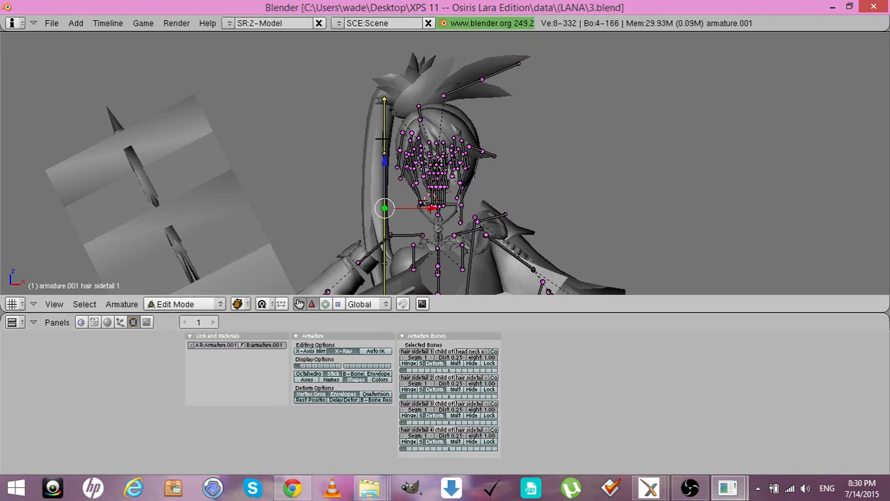
pyautogui.press('x')
pyautogui.click(380, 139)
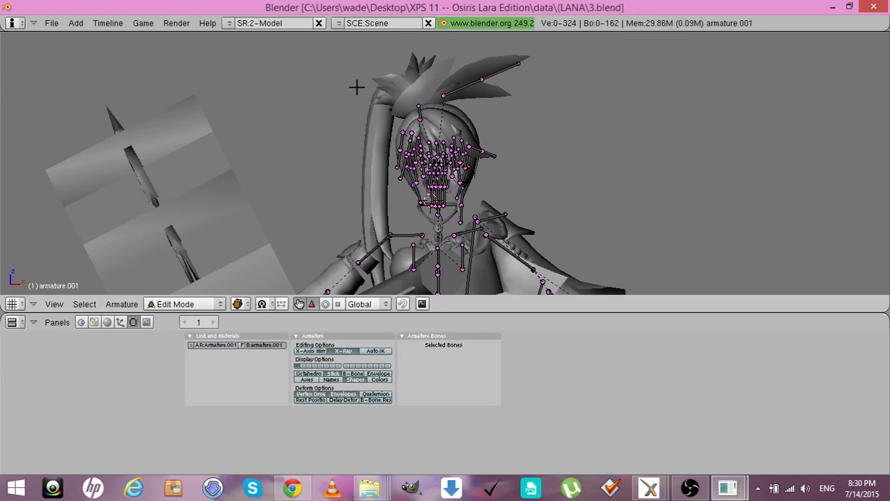
# Box-select the bones across Lana's face and hair and delete them
pyautogui.moveTo(357, 86); pyautogui.dragTo(518, 203)
pyautogui.press('x')
pyautogui.click(518, 205)
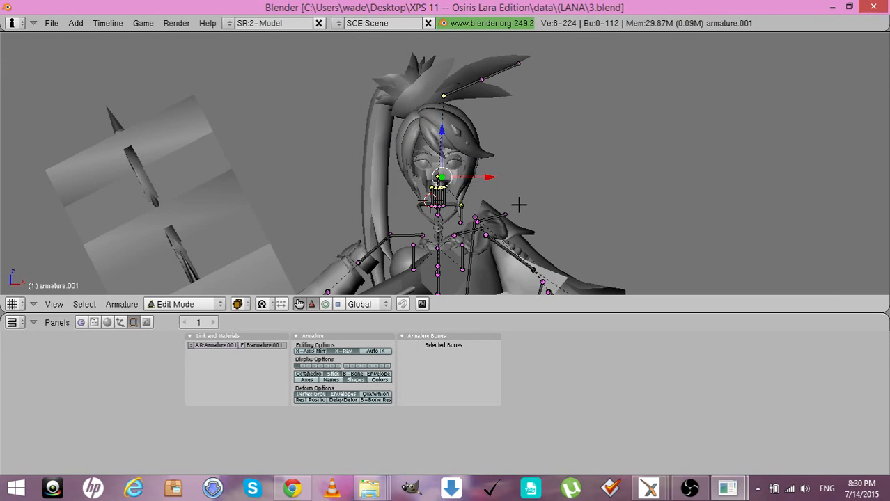
# Examine the remaining head bones of armature.001 from both sides
pyautogui.press('KP_4')
pyautogui.press('KP_4')
pyautogui.press('KP_4')
pyautogui.press('KP_4')
pyautogui.press('KP_6')
pyautogui.press('KP_6')
pyautogui.press('KP_6')
pyautogui.press('KP_6')
pyautogui.press('KP_6')
pyautogui.press('KP_6')
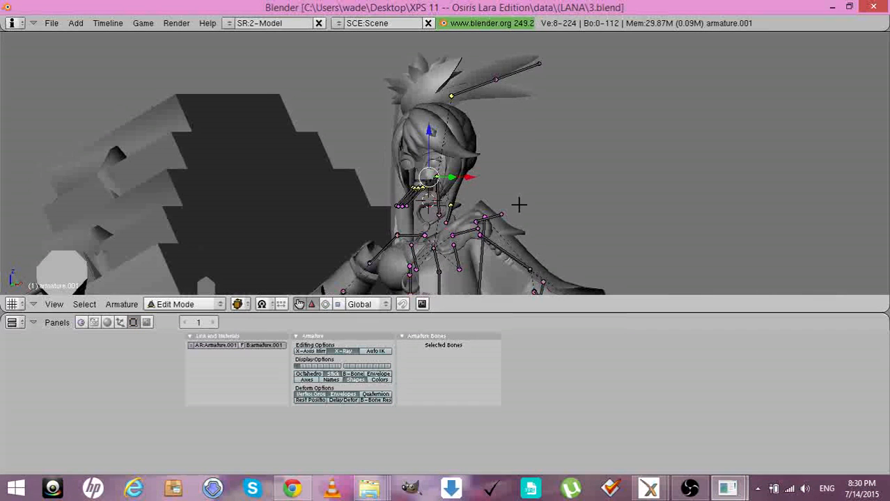
pyautogui.press('KP_4')
pyautogui.press('KP_4')
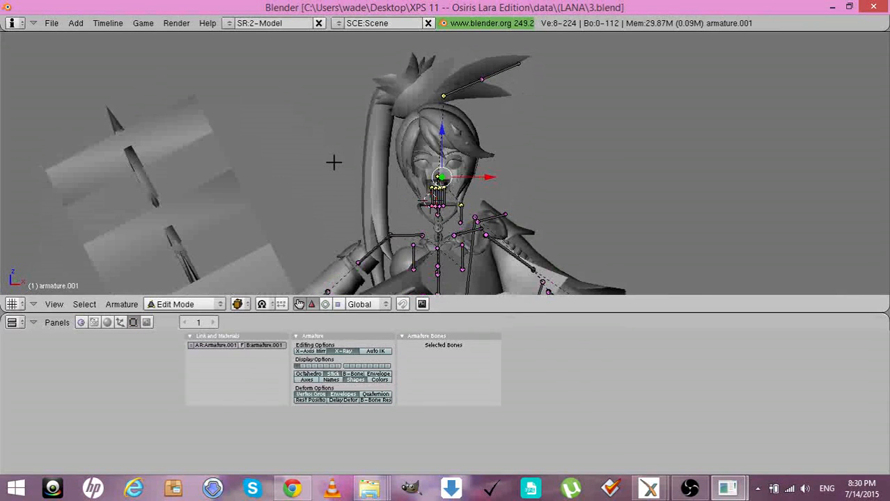
# Delete the hair feathers 1 bone and the remaining bones around Lana's mouth and neck
pyautogui.rightClick(465, 91)
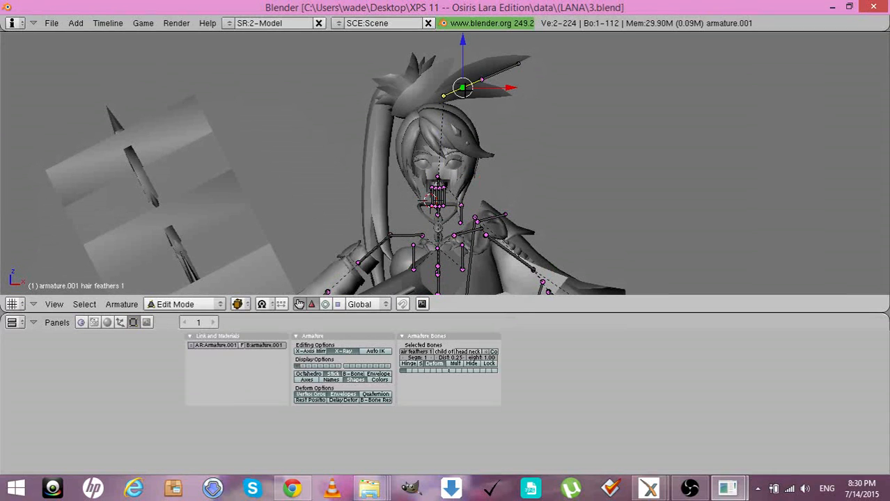
pyautogui.press('a')
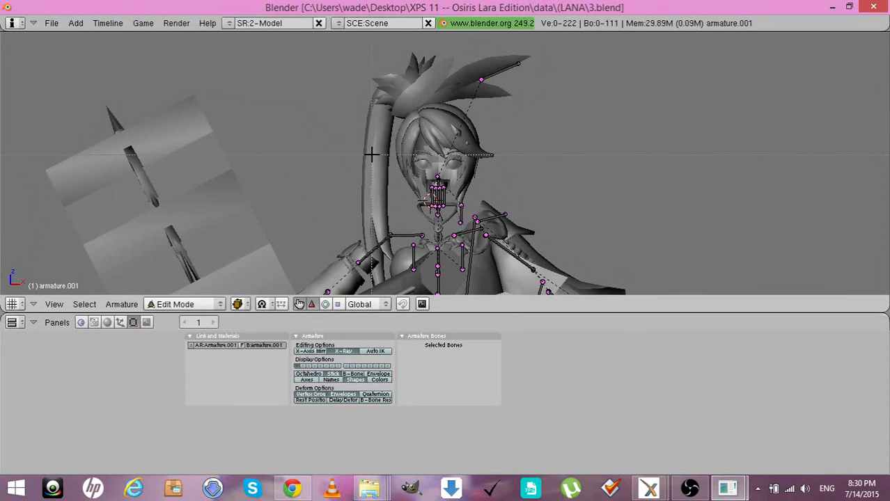
pyautogui.moveTo(399, 148)
pyautogui.mouseDown()
pyautogui.moveTo(417, 199)
pyautogui.moveTo(469, 222)
pyautogui.mouseUp()
pyautogui.press('x')
pyautogui.click(469, 223)
# Delete the hair feathers 2 bone above Lana's head
pyautogui.press('KP_6')
pyautogui.press('KP_6')
pyautogui.press('KP_6')
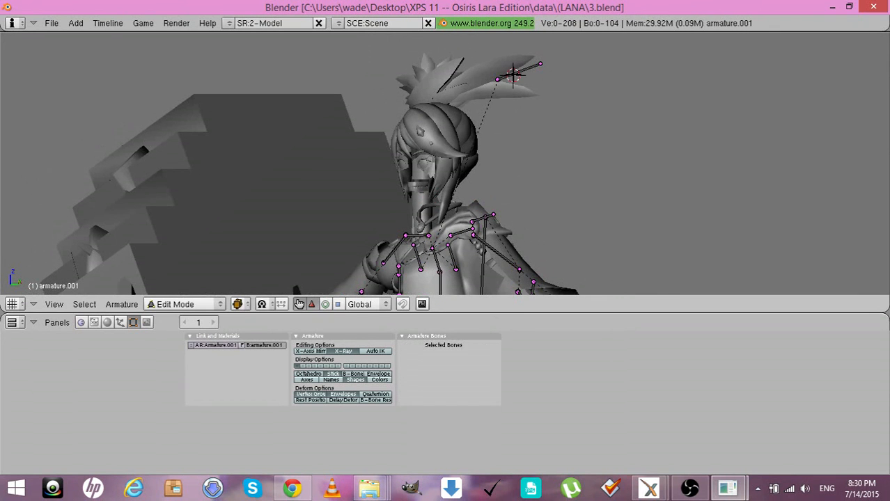
pyautogui.rightClick(514, 76)
pyautogui.moveTo(551, 71); pyautogui.dragTo(552, 71)
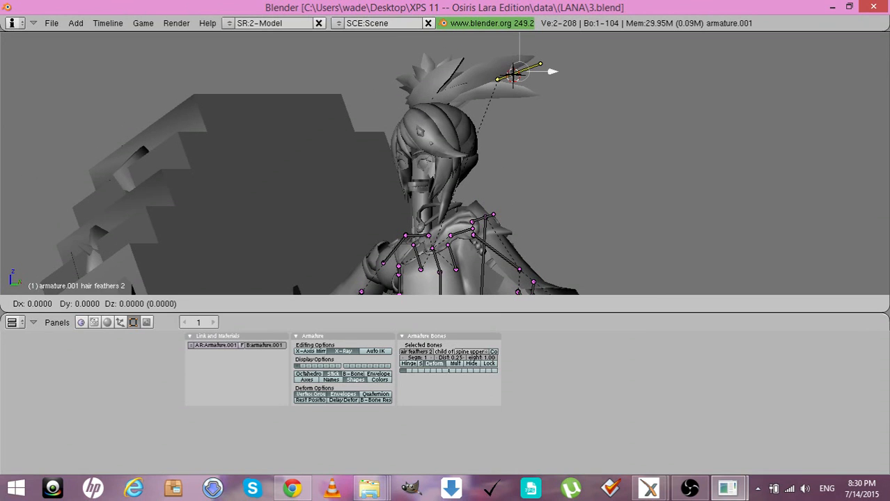
pyautogui.click(513, 75)
pyautogui.press('x')
pyautogui.click(513, 74)
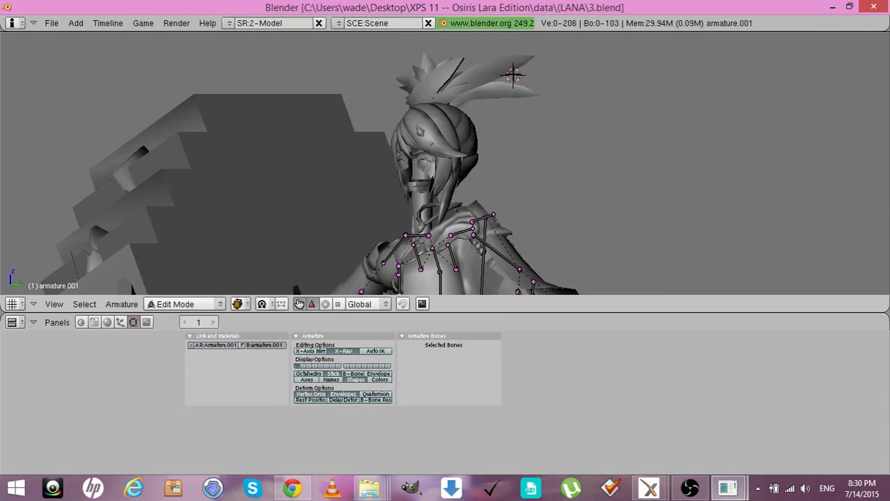
pyautogui.press('KP_4')
pyautogui.press('KP_4')
pyautogui.press('KP_4')
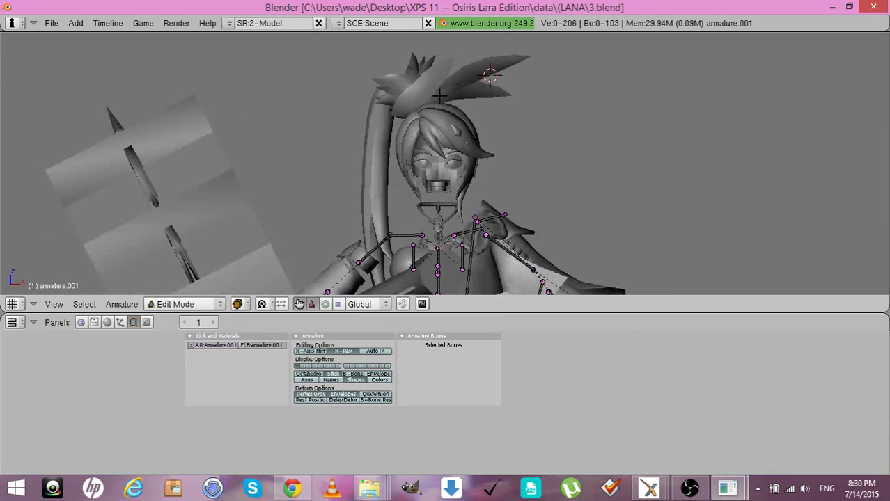
pyautogui.click(369, 167)
pyautogui.scroll(-4, 368, 167)
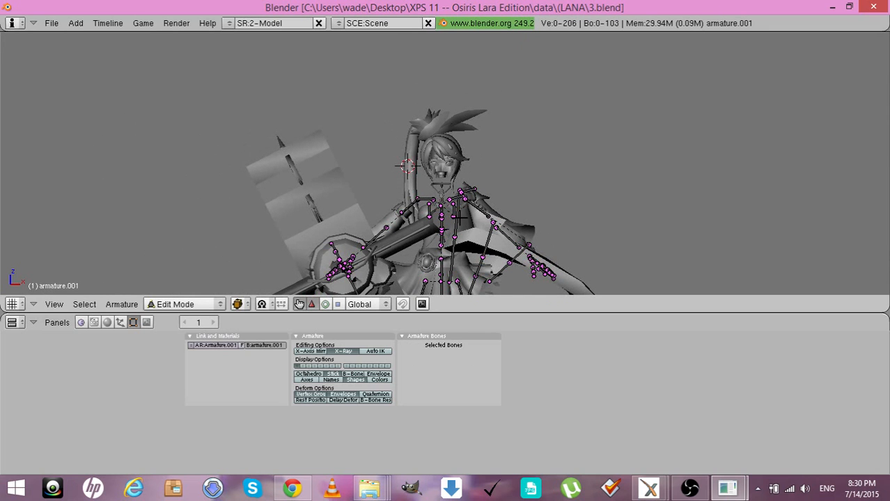
# Select the cape bones 1a, 1b, 2a, 2b, 2c, 3a and 3b hanging from the left arm and hide them
pyautogui.rightClick(458, 221)
pyautogui.press('KP_Decimal')
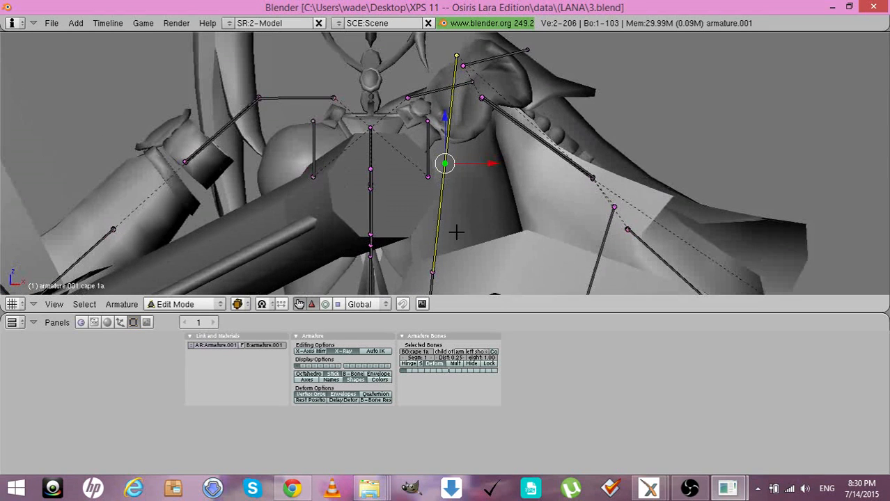
pyautogui.scroll(-5, 456, 232)
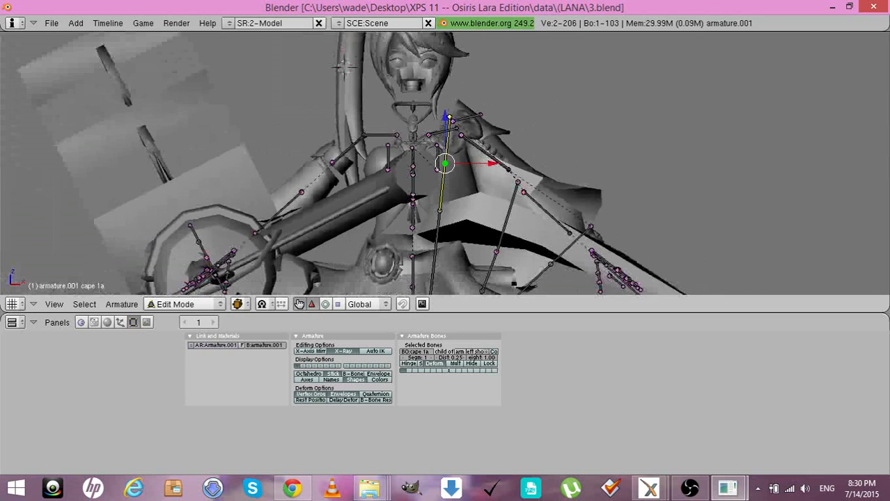
pyautogui.keyDown('shift'); pyautogui.rightClick(439, 240); pyautogui.keyUp('shift')
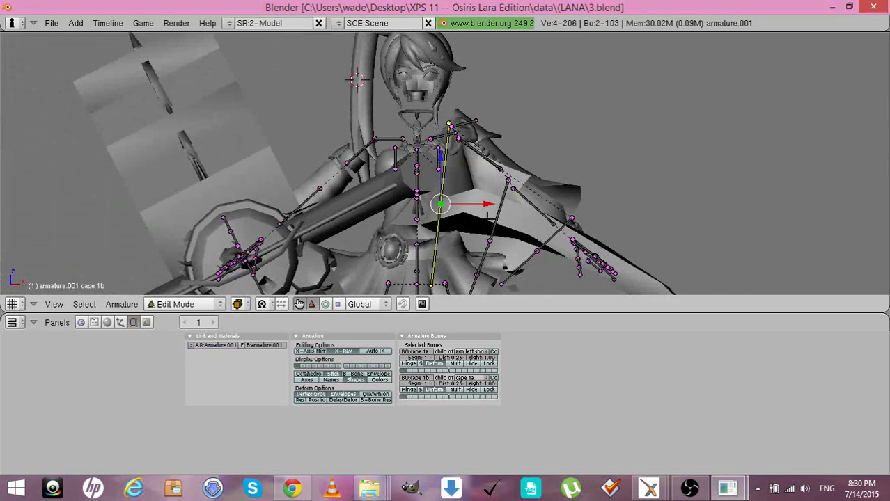
pyautogui.keyDown('shift'); pyautogui.rightClick(499, 218); pyautogui.keyUp('shift')
pyautogui.keyDown('shift'); pyautogui.rightClick(478, 259); pyautogui.keyUp('shift')
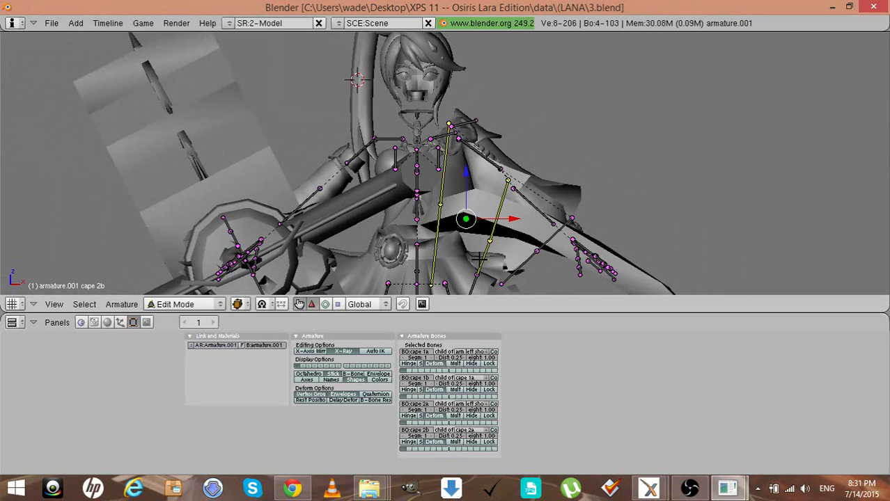
pyautogui.keyDown('shift'); pyautogui.rightClick(474, 284); pyautogui.keyUp('shift')
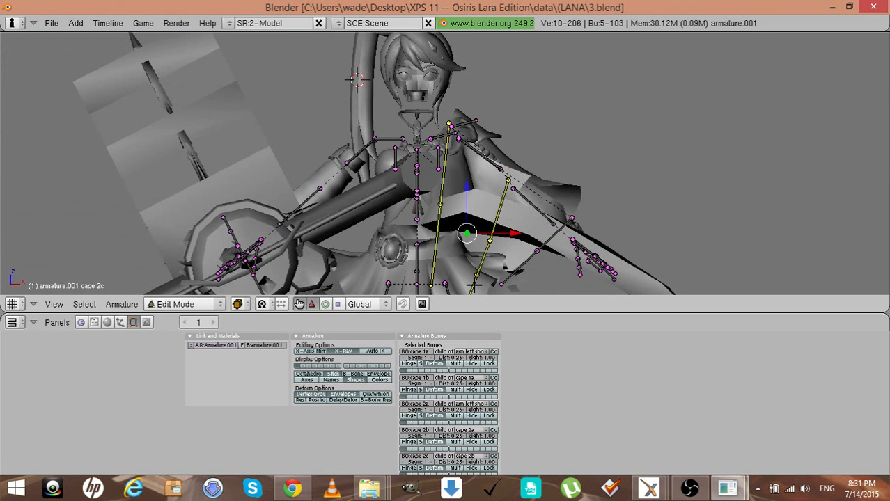
pyautogui.keyDown('shift'); pyautogui.rightClick(506, 275); pyautogui.keyUp('shift')
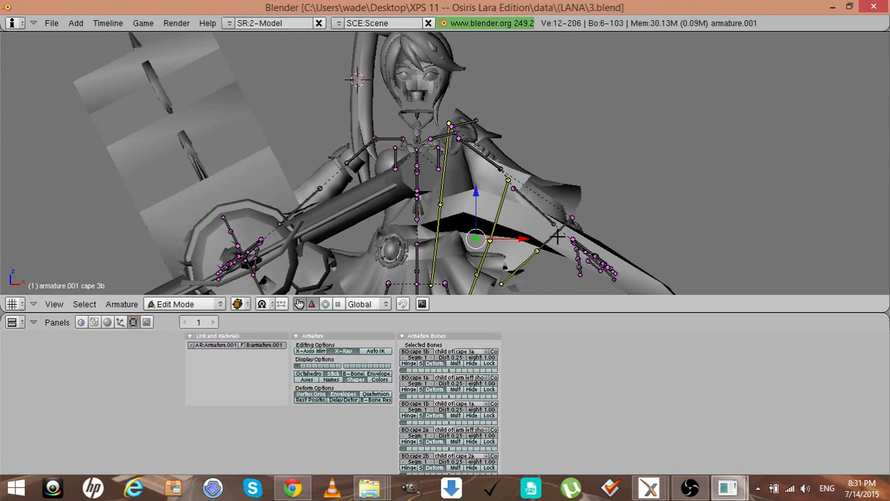
pyautogui.keyDown('shift'); pyautogui.rightClick(558, 238); pyautogui.keyUp('shift')
pyautogui.scroll(-4, 557, 237)
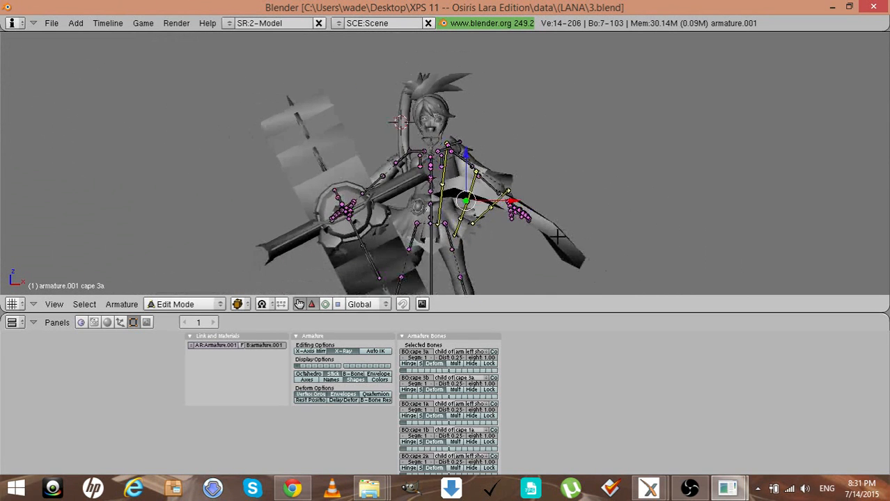
pyautogui.press('a')
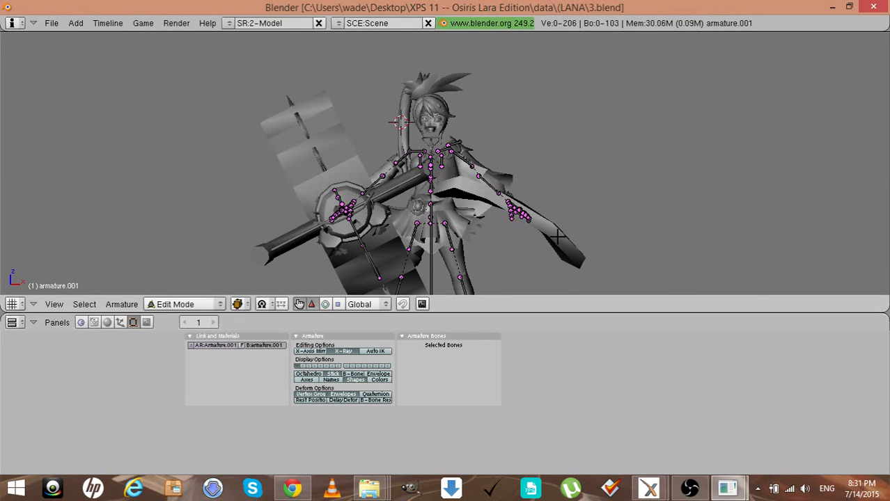
# Check the bone names listed for the Hyrule Warriors - Lana #2 model in XNA Posing Studio, and return to Blender
pyautogui.moveTo(724, 491)
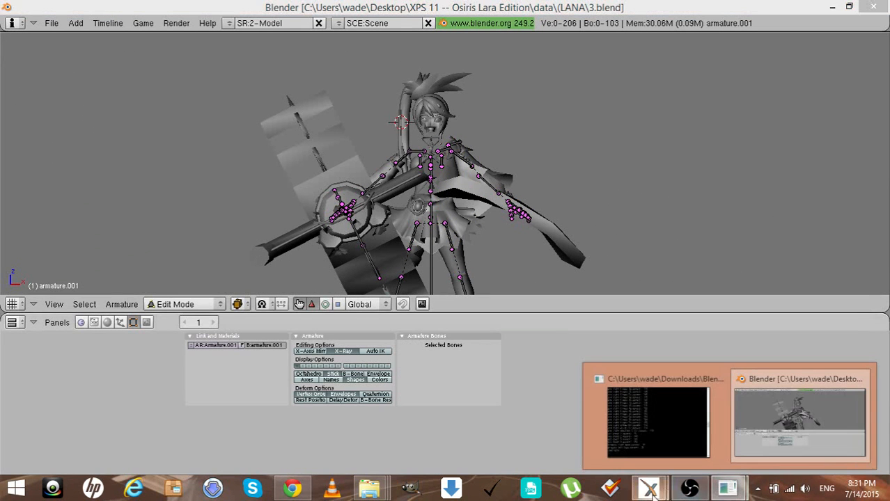
pyautogui.moveTo(648, 490)
pyautogui.click(684, 440)
pyautogui.click(578, 422)
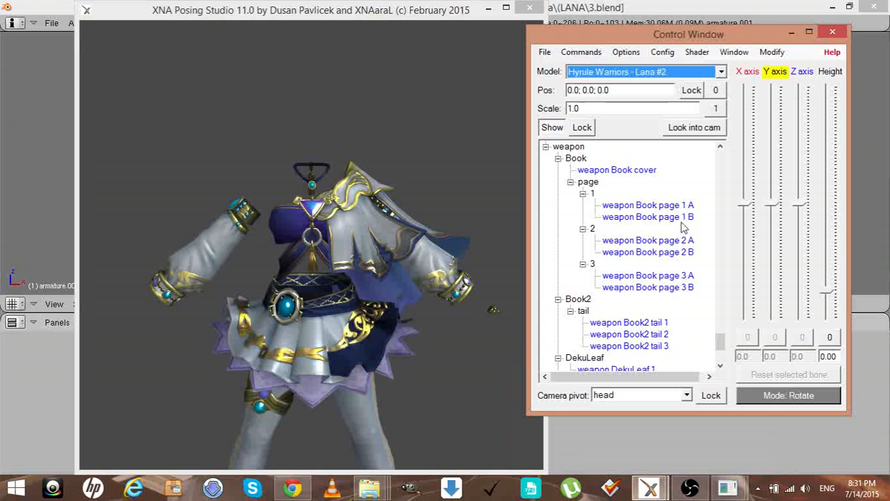
pyautogui.moveTo(719, 346); pyautogui.dragTo(719, 314)
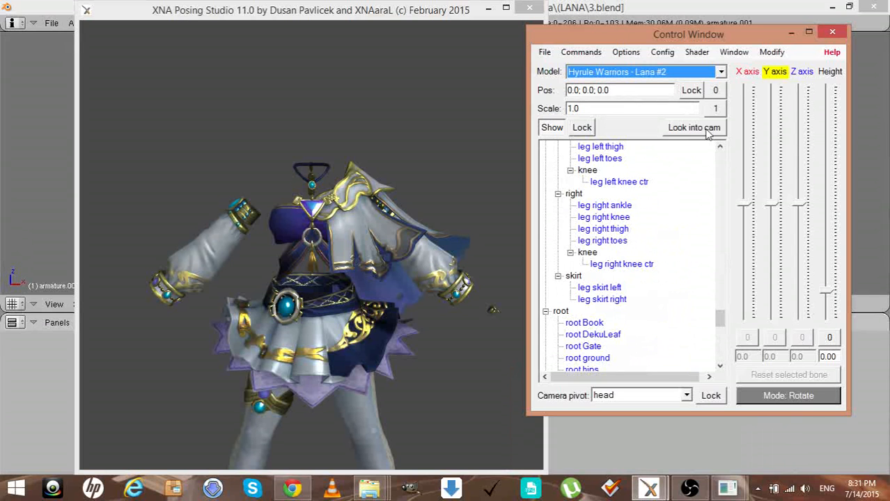
pyautogui.click(791, 32)
pyautogui.click(488, 7)
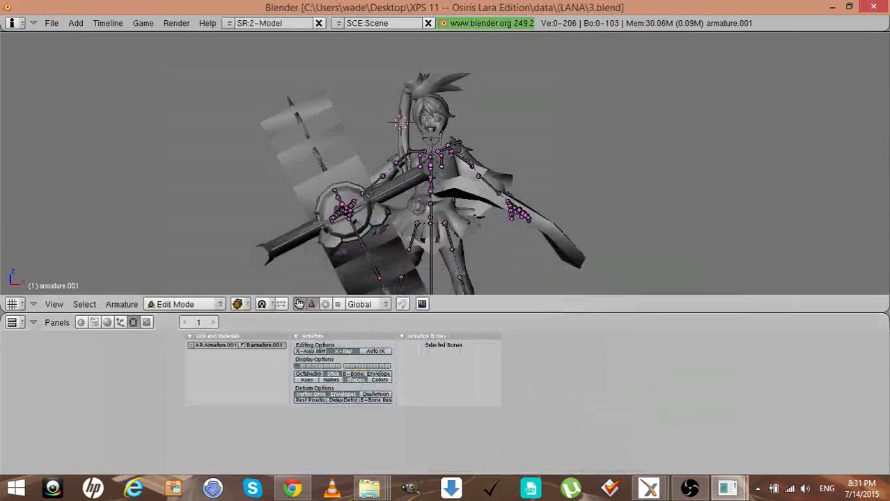
# Inspect the armature around the upper body from the front and back, and identify the left shoulder bones
pyautogui.press('KP_6')
pyautogui.press('KP_6')
pyautogui.press('KP_6')
pyautogui.press('KP_6')
pyautogui.press('KP_6')
pyautogui.press('KP_6')
pyautogui.press('KP_6')
pyautogui.press('KP_6')
pyautogui.press('KP_6')
pyautogui.press('KP_6')
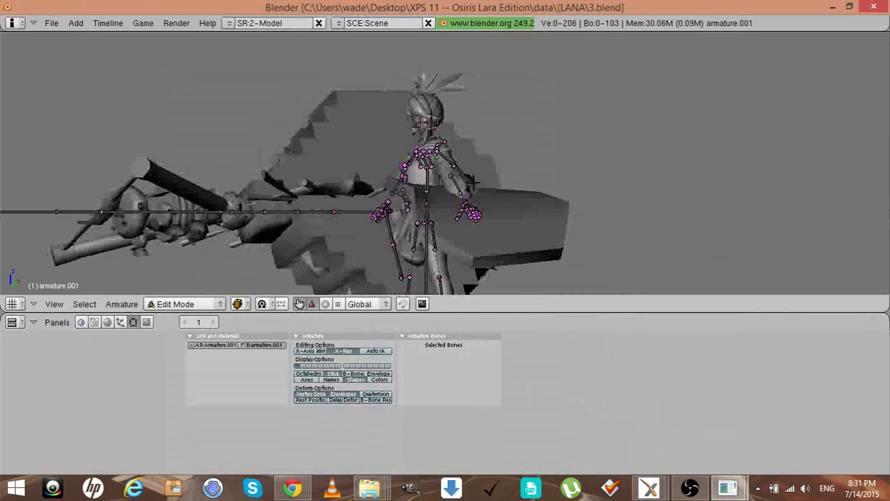
pyautogui.press('KP_6')
pyautogui.press('KP_6')
pyautogui.press('KP_6')
pyautogui.press('KP_6')
pyautogui.press('KP_6')
pyautogui.press('KP_6')
pyautogui.press('KP_4')
pyautogui.press('KP_4')
pyautogui.press('KP_4')
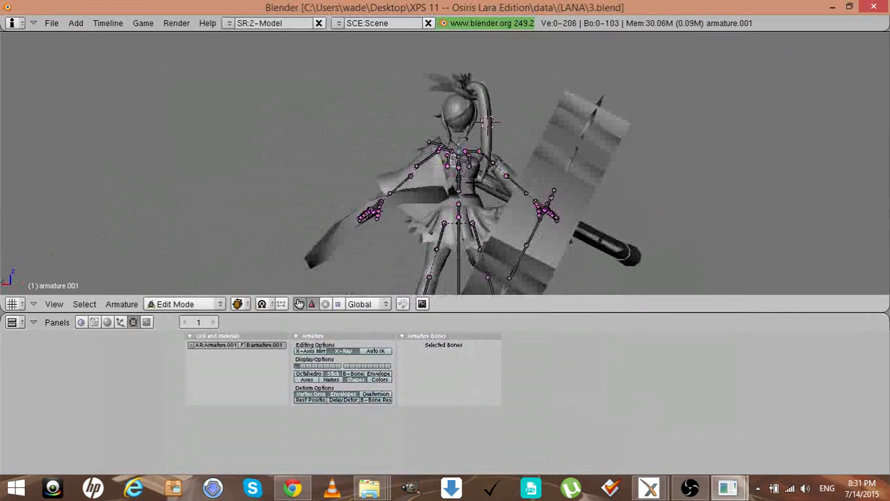
pyautogui.scroll(3, 473, 182)
pyautogui.scroll(5, 472, 182)
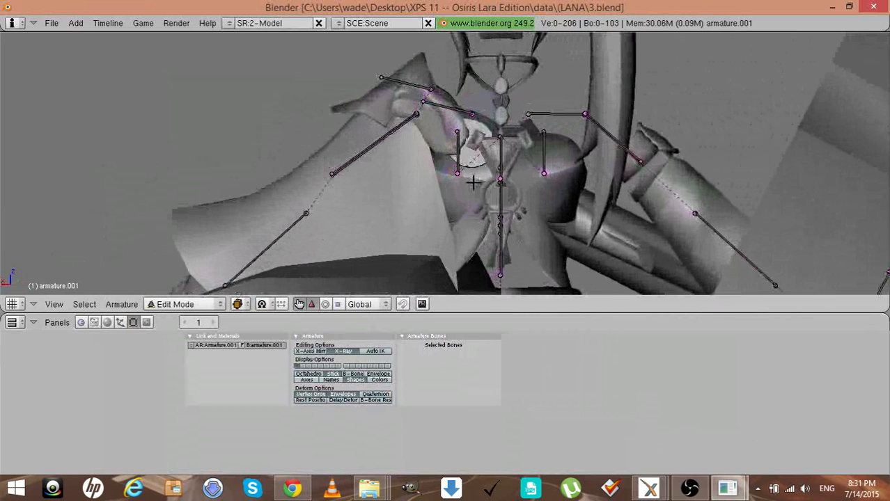
pyautogui.rightClick(409, 84)
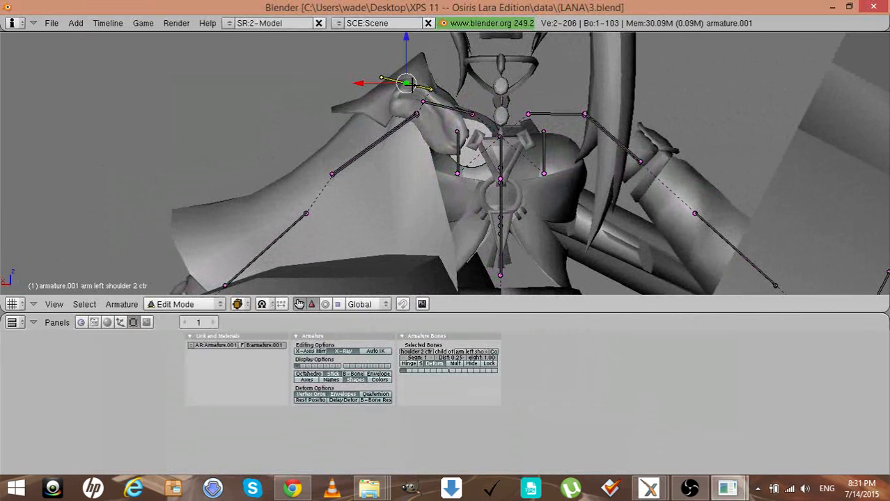
pyautogui.rightClick(447, 108)
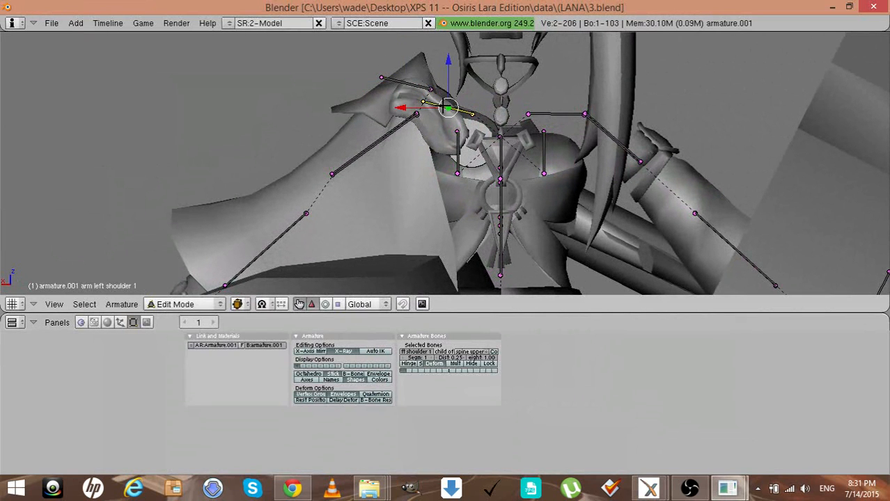
# Hide the breasts left base and breasts right base bones of the armature
pyautogui.rightClick(456, 151)
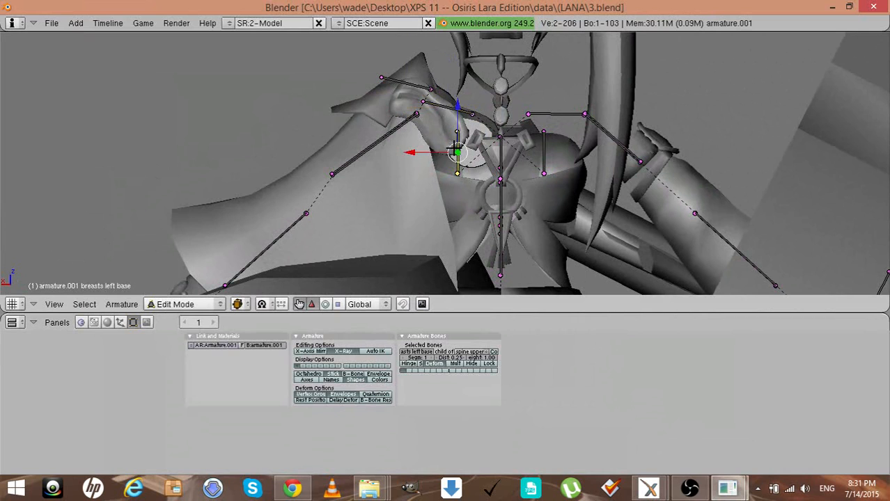
pyautogui.keyDown('shift'); pyautogui.rightClick(544, 149); pyautogui.keyUp('shift')
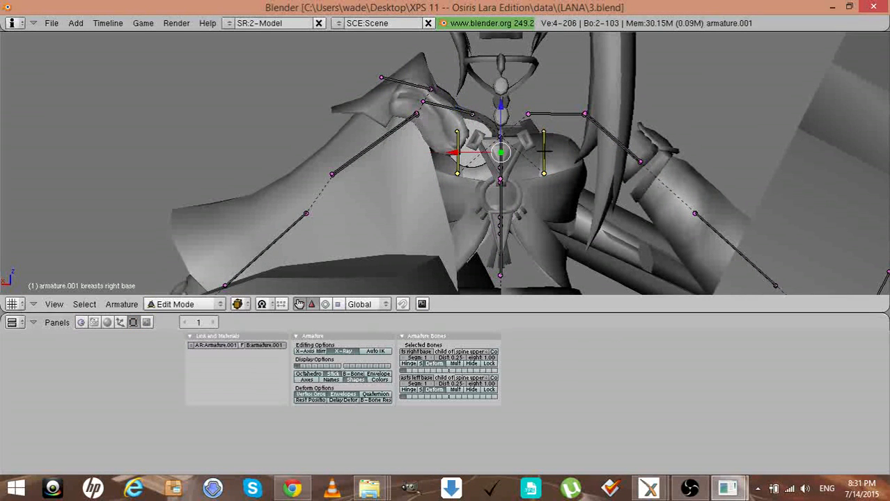
pyautogui.press('a')
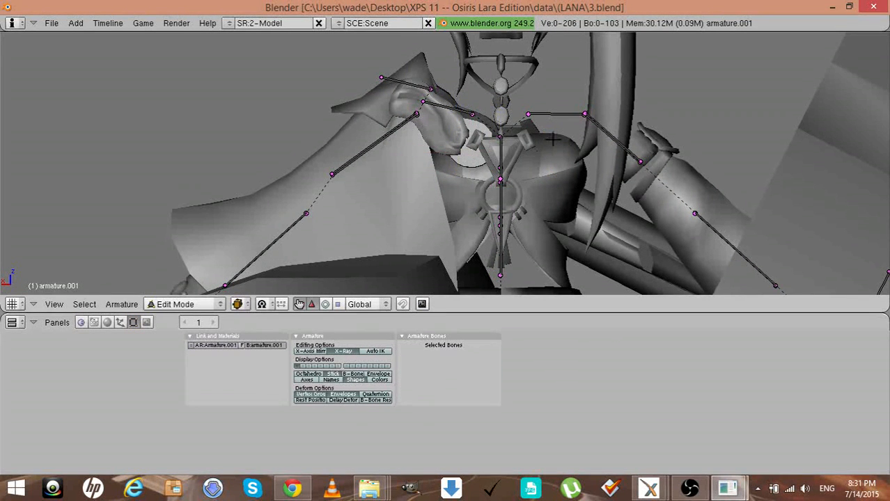
# Erase the arm right shoulder 2 bone, the bone overlapping it, and the right shoulder bone between it and the upper spine
pyautogui.rightClick(598, 125)
pyautogui.press('x')
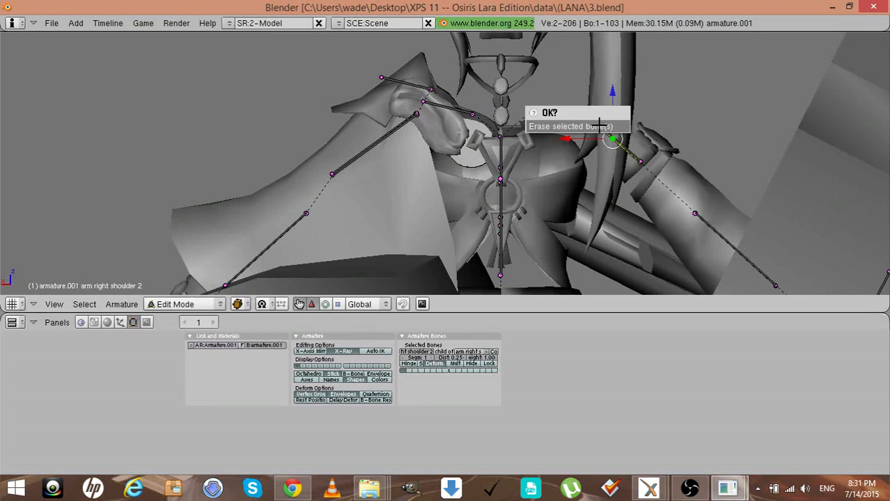
pyautogui.click(598, 124)
pyautogui.press('x')
pyautogui.click(599, 125)
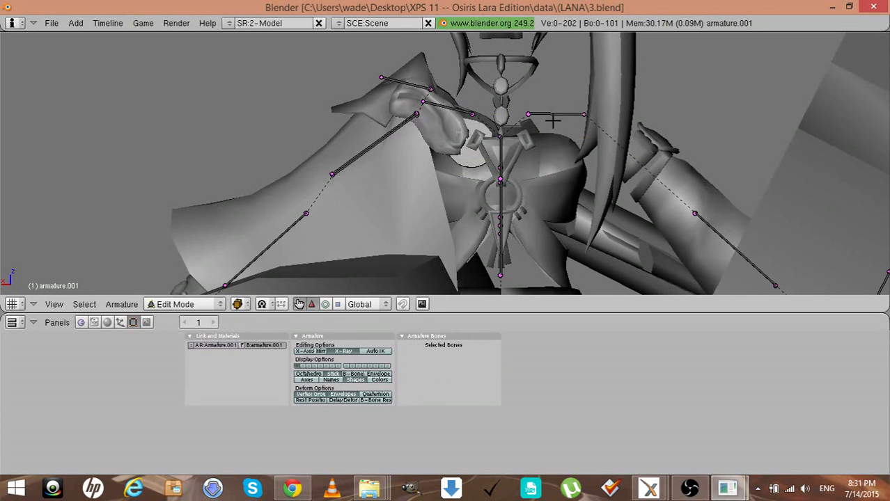
pyautogui.rightClick(552, 118)
pyautogui.press('x')
pyautogui.click(552, 116)
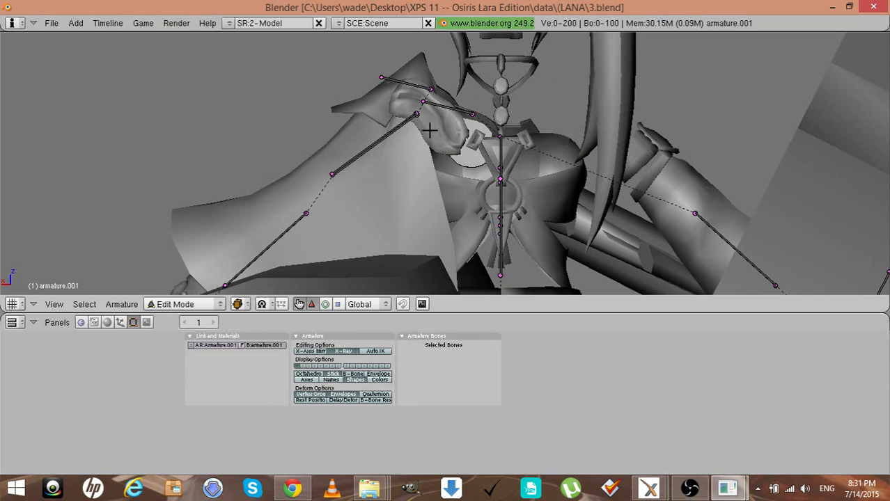
# Erase the arm left shoulder 2 ctr2 bone and the bone overlapping it along the left upper arm
pyautogui.rightClick(448, 108)
pyautogui.keyDown('shift'); pyautogui.rightClick(403, 85); pyautogui.keyUp('shift')
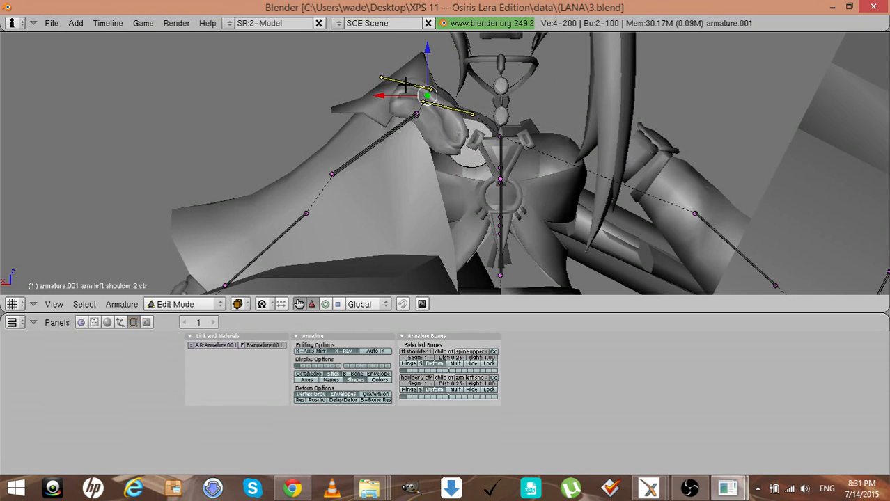
pyautogui.rightClick(389, 126)
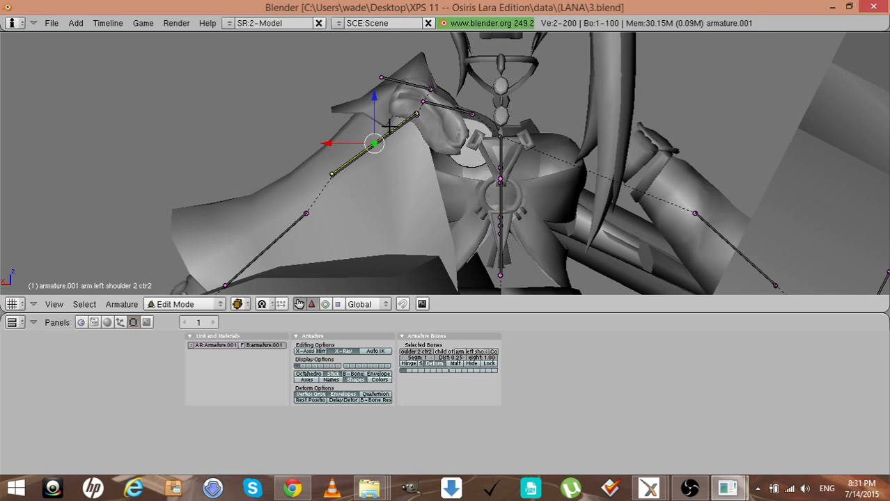
pyautogui.press('x')
pyautogui.click(390, 126)
pyautogui.rightClick(390, 126)
pyautogui.press('x')
pyautogui.click(390, 126)
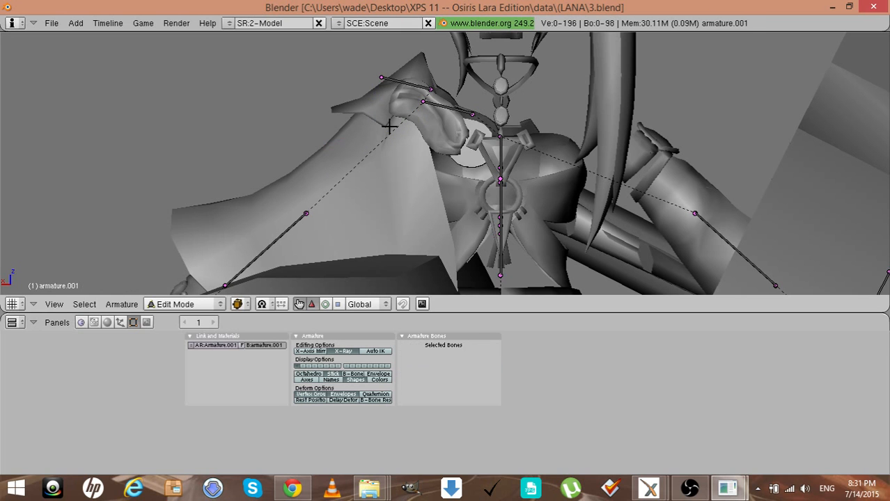
# Erase the arm left shoulder 2 ctr and arm left shoulder 1 bones
pyautogui.rightClick(417, 85)
pyautogui.press('x')
pyautogui.click(419, 87)
pyautogui.rightClick(449, 109)
pyautogui.press('x')
pyautogui.click(449, 110)
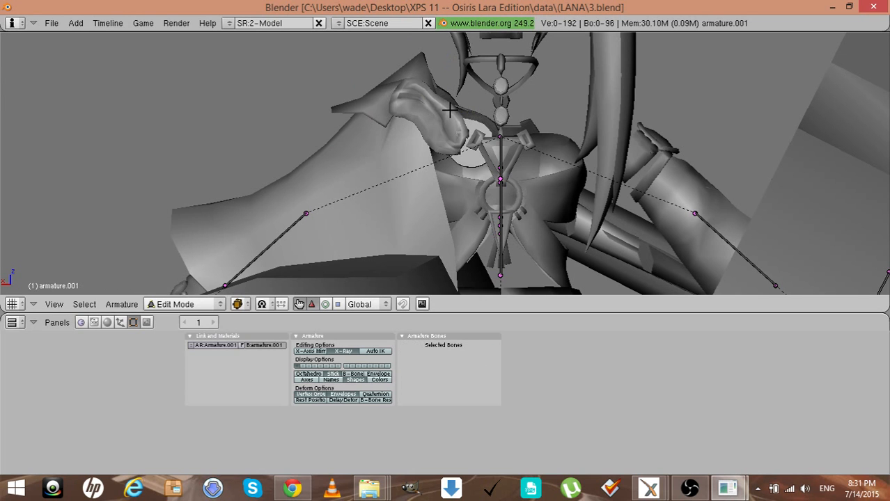
# Erase the arm left elbow bone
pyautogui.rightClick(279, 237)
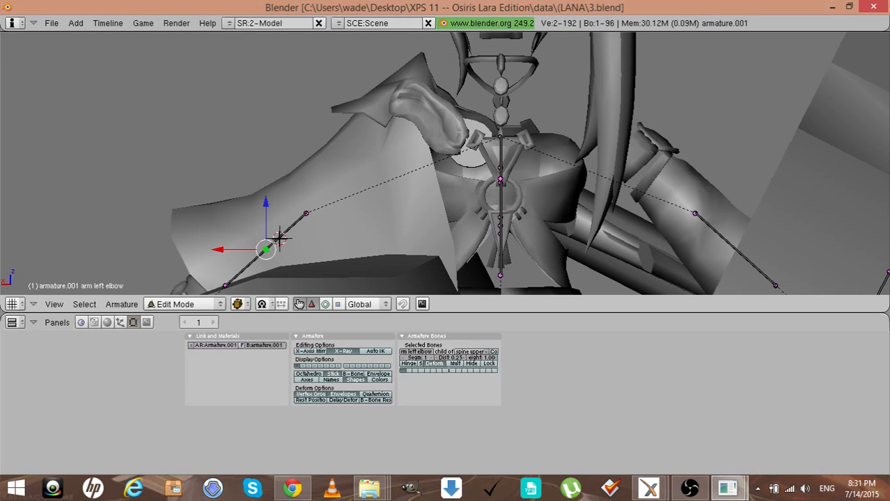
pyautogui.press('x')
pyautogui.click(279, 238)
# Hide the four chest accessory bones, acc chest 1 through acc chest 4
pyautogui.press('KP_4')
pyautogui.press('KP_4')
pyautogui.press('KP_4')
pyautogui.press('KP_4')
pyautogui.press('KP_4')
pyautogui.press('KP_4')
pyautogui.press('KP_4')
pyautogui.press('KP_4')
pyautogui.press('KP_4')
pyautogui.press('KP_4')
pyautogui.press('KP_4')
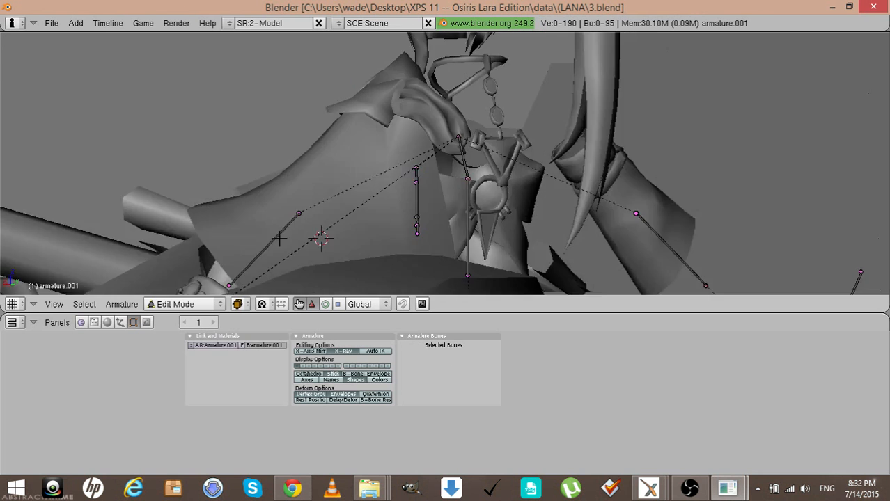
pyautogui.press('KP_4')
pyautogui.press('KP_4')
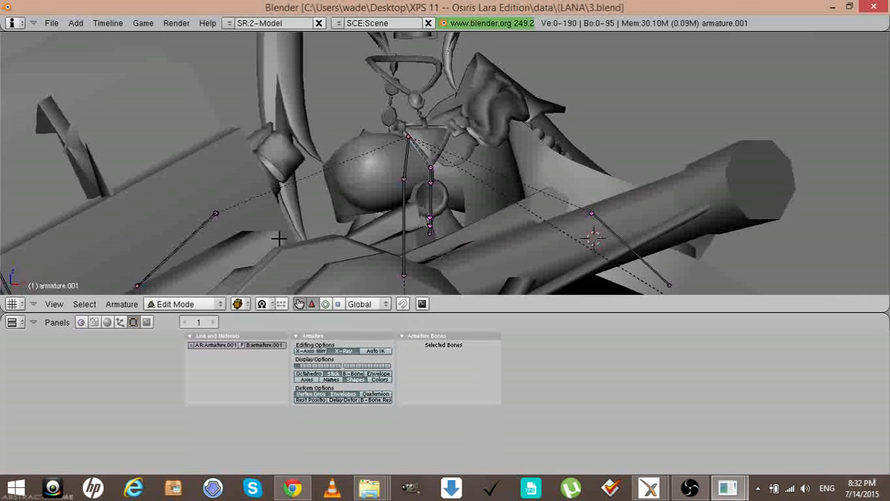
pyautogui.press('KP_4')
pyautogui.press('KP_4')
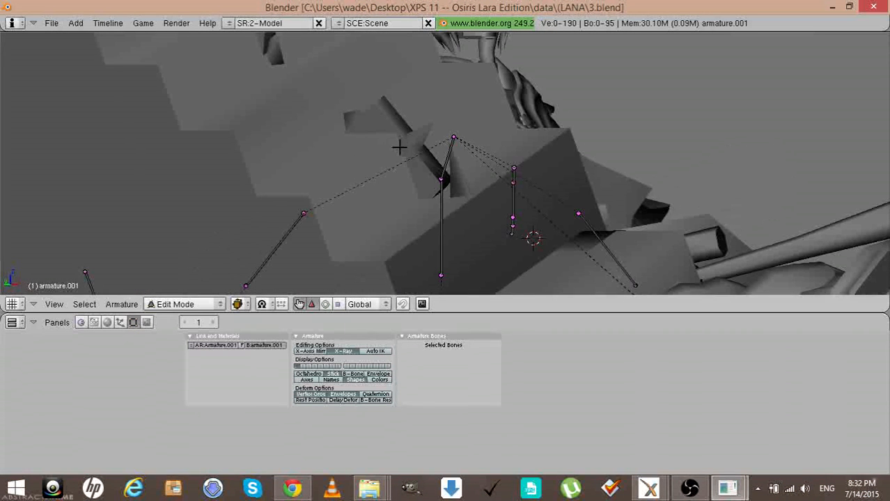
pyautogui.rightClick(513, 172)
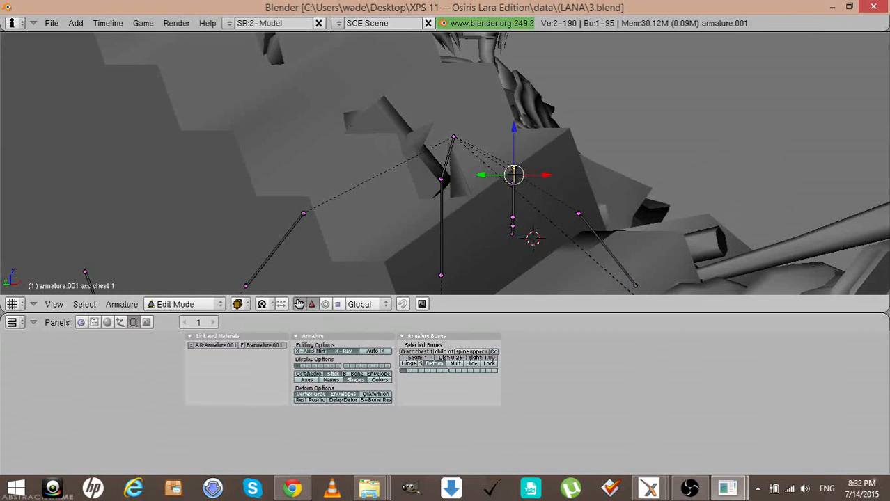
pyautogui.keyDown('shift'); pyautogui.rightClick(513, 193); pyautogui.keyUp('shift')
pyautogui.keyDown('shift'); pyautogui.rightClick(512, 224); pyautogui.keyUp('shift')
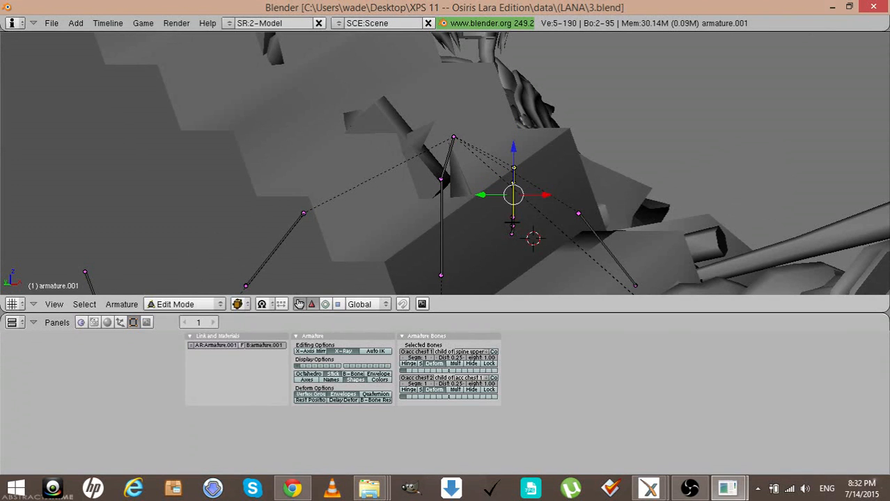
pyautogui.keyDown('shift'); pyautogui.rightClick(512, 229); pyautogui.keyUp('shift')
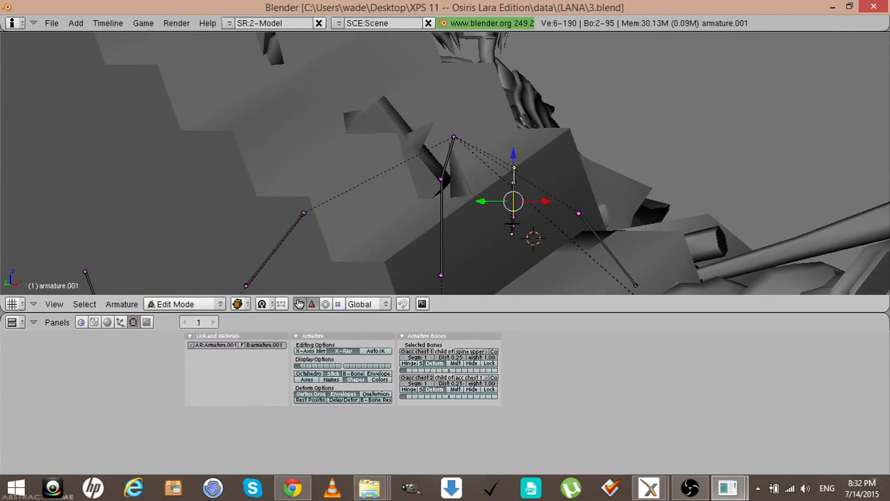
pyautogui.keyDown('shift'); pyautogui.rightClick(511, 226); pyautogui.keyUp('shift')
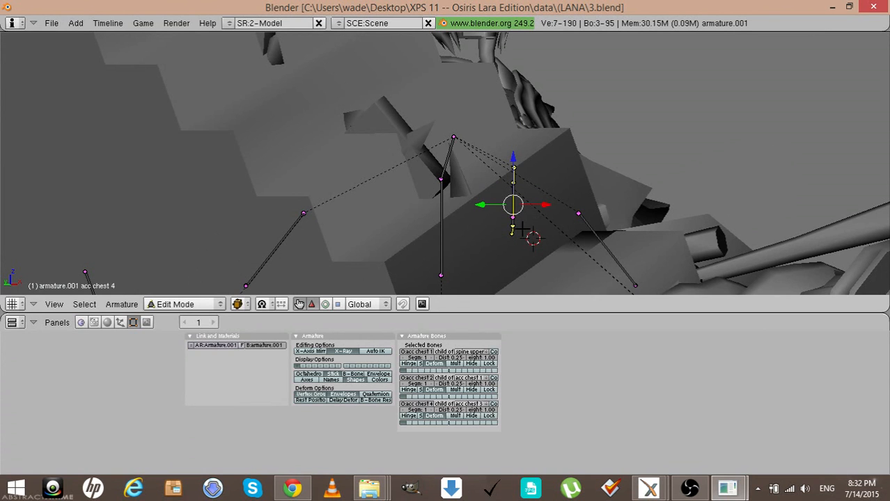
pyautogui.keyDown('shift'); pyautogui.rightClick(512, 220); pyautogui.keyUp('shift')
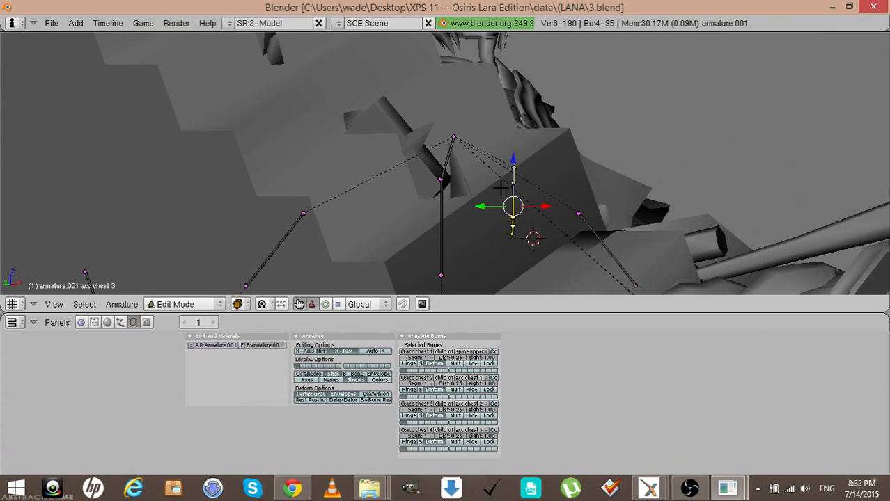
pyautogui.press('h')
# Erase the remaining bone along the left forearm
pyautogui.press('KP_6')
pyautogui.press('KP_6')
pyautogui.press('KP_6')
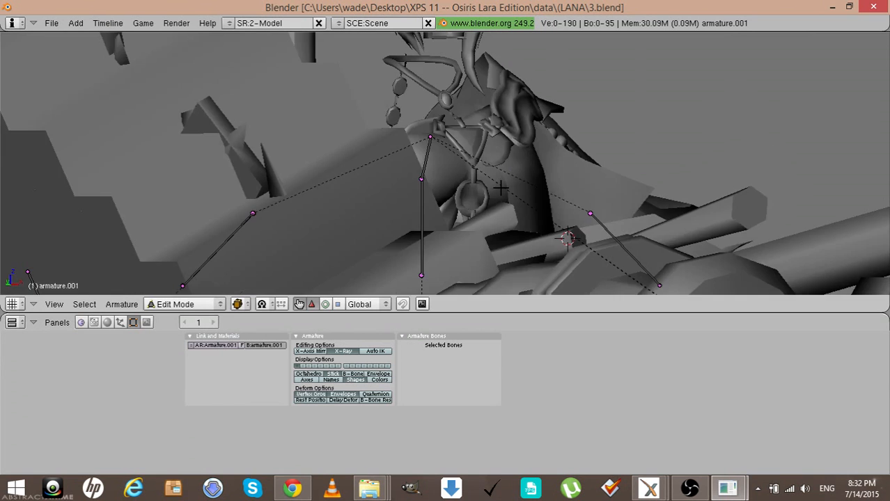
pyautogui.press('KP_4')
pyautogui.press('KP_6')
pyautogui.scroll(-4, 500, 188)
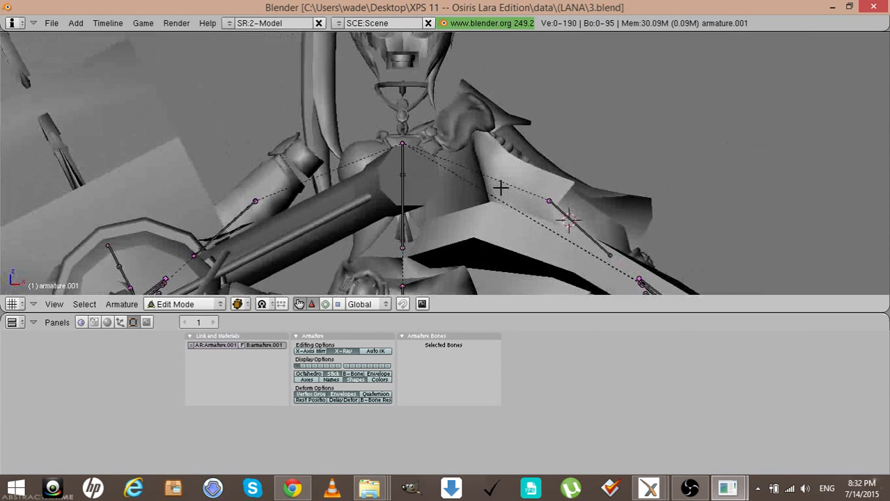
pyautogui.scroll(-2, 500, 188)
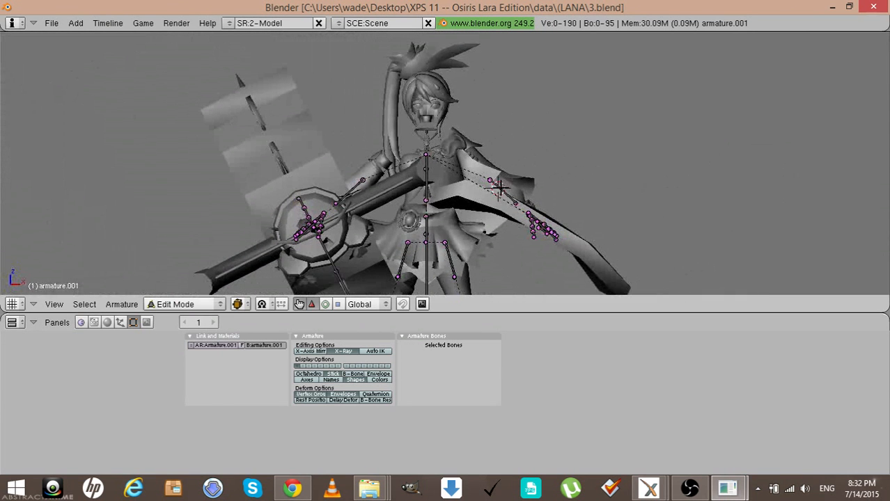
pyautogui.scroll(-1, 501, 188)
pyautogui.scroll(3, 501, 188)
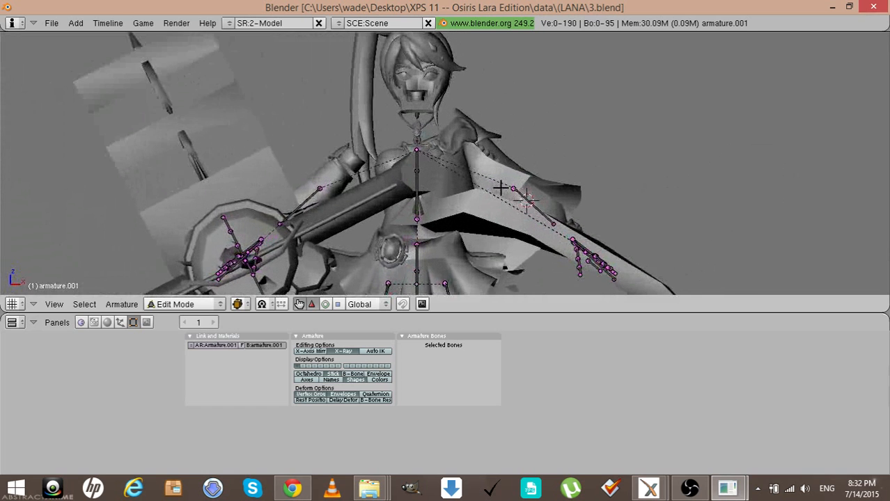
pyautogui.press('KP_6')
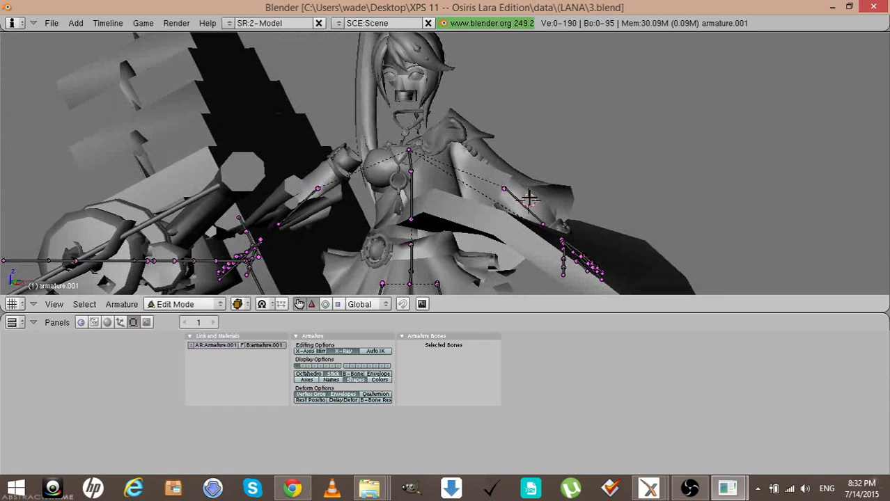
pyautogui.rightClick(529, 200)
pyautogui.press('x')
pyautogui.click(529, 200)
pyautogui.press('KP_6')
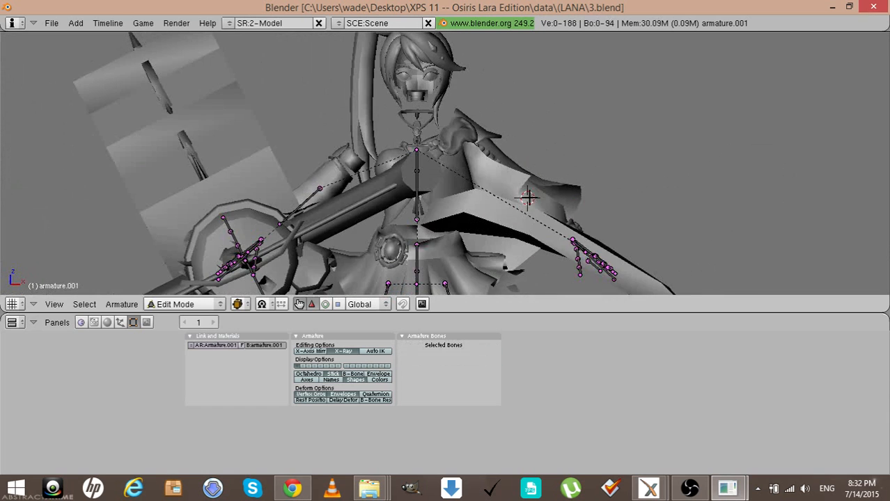
pyautogui.press('KP_6')
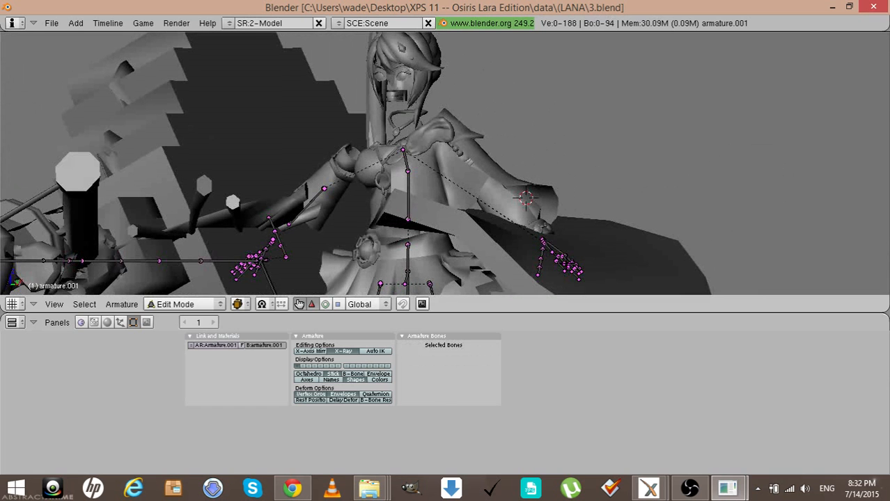
# Hide the root shield bone at the left hand
pyautogui.rightClick(565, 261)
pyautogui.press('KP_Decimal')
pyautogui.press('KP_6')
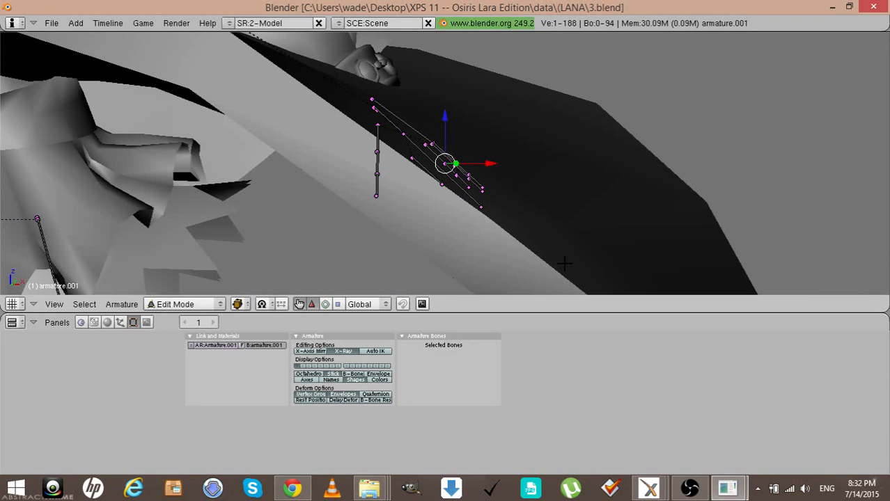
pyautogui.rightClick(426, 178)
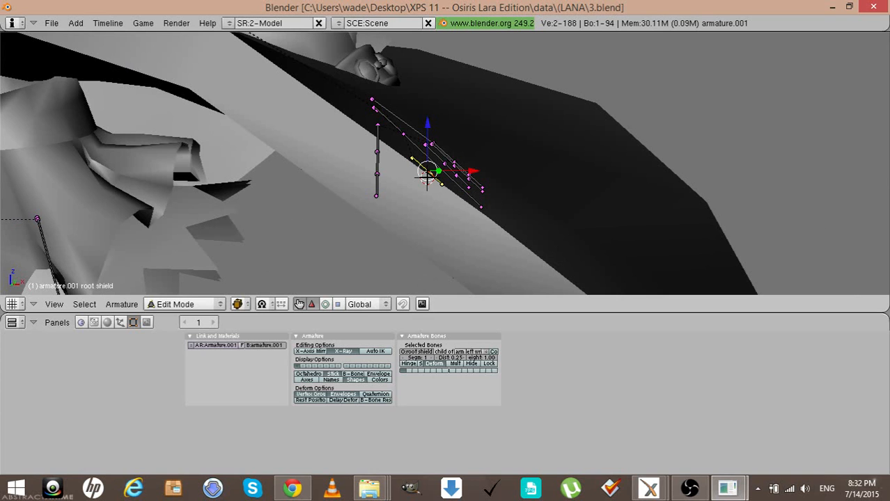
pyautogui.press('a')
# Erase the leg left thigh bone and hide the leg skirt left bone
pyautogui.press('KP_6')
pyautogui.press('KP_6')
pyautogui.scroll(-1, 427, 177)
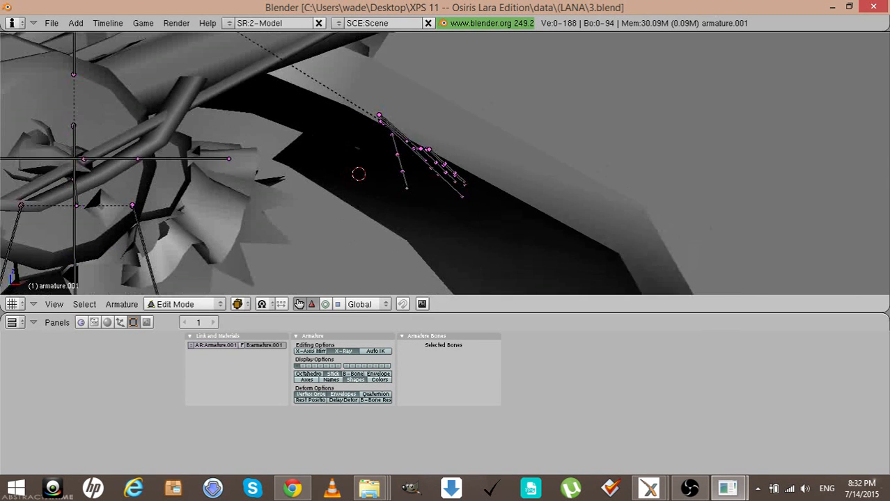
pyautogui.scroll(-5, 426, 178)
pyautogui.press('KP_6')
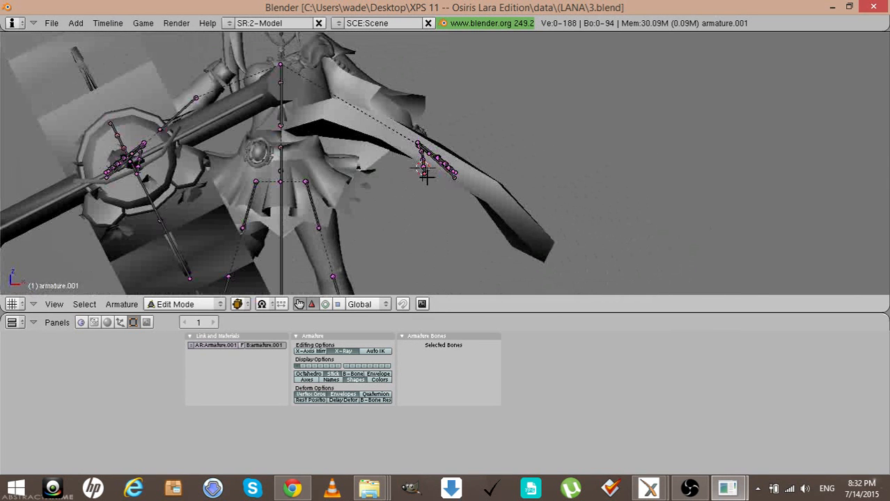
pyautogui.rightClick(314, 203)
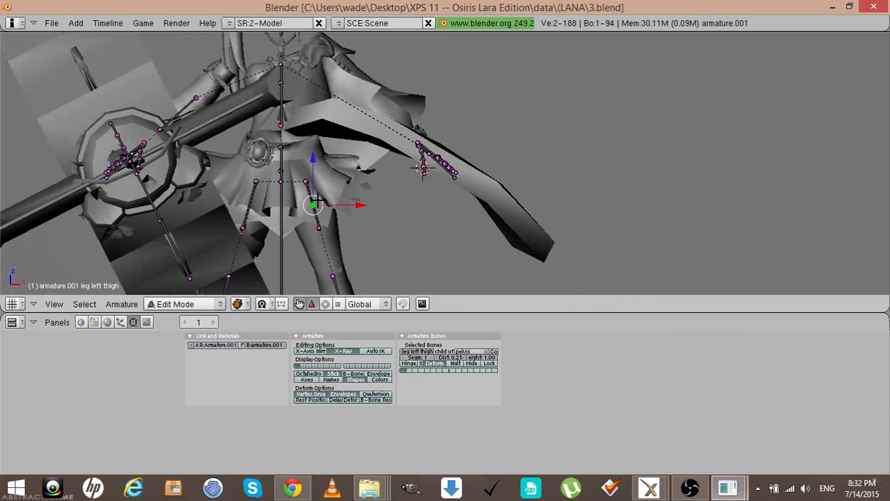
pyautogui.press('x')
pyautogui.click(317, 200)
pyautogui.hotkey('ctrl', 'z')
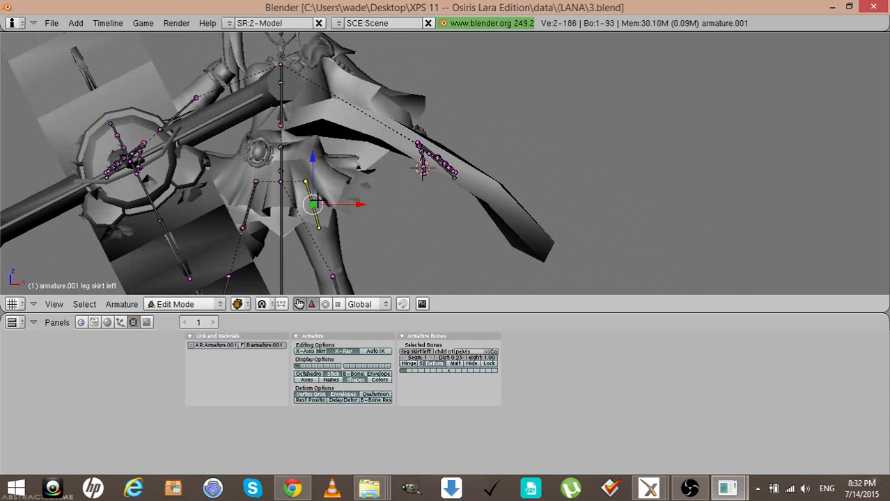
pyautogui.hotkey('ctrl', 'y')
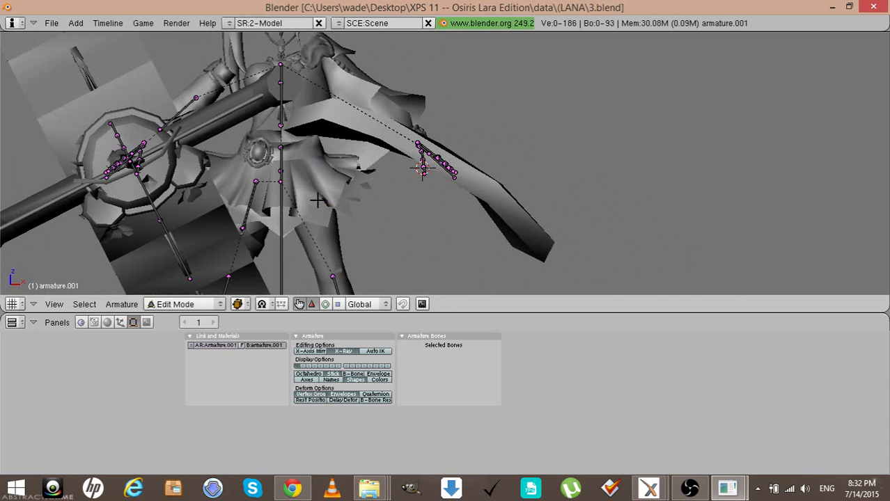
# Erase the right thigh bone and hide the leg skirt right bone
pyautogui.rightClick(249, 205)
pyautogui.rightClick(248, 204)
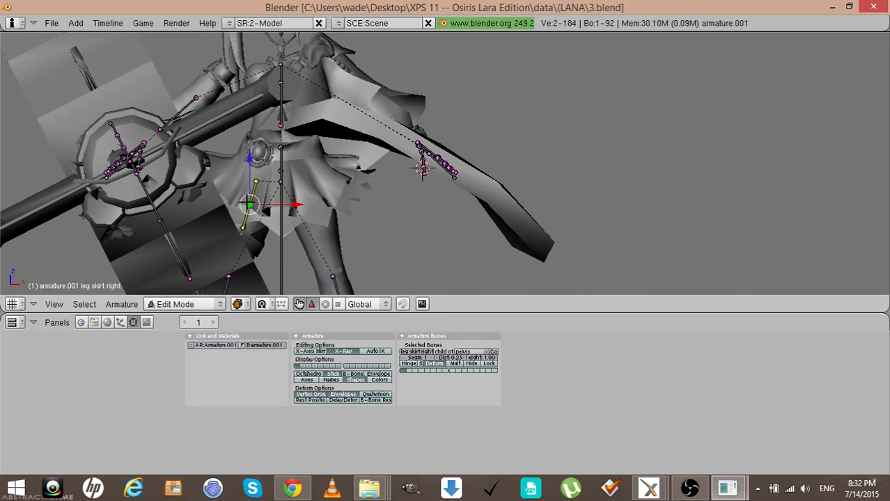
pyautogui.press('a')
# Examine the remaining arm, hand and weapon bones from several angles around the model
pyautogui.press('KP_6')
pyautogui.press('KP_6')
pyautogui.press('KP_6')
pyautogui.press('KP_6')
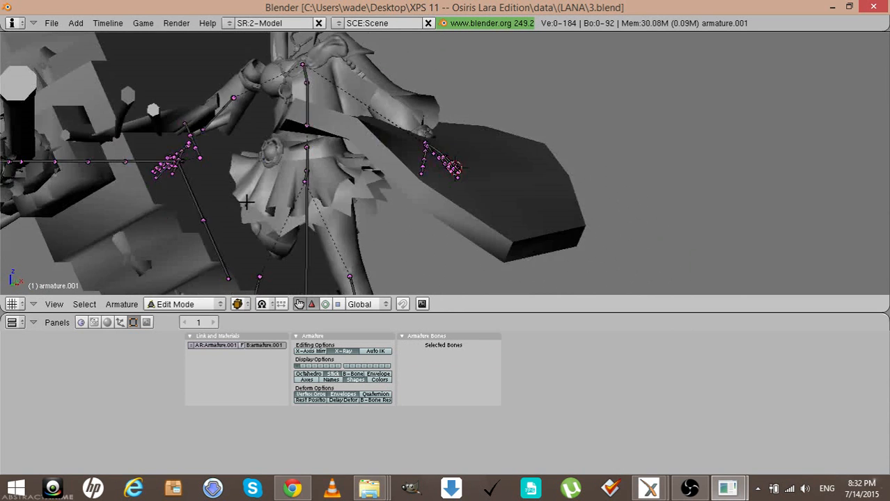
pyautogui.press('KP_6')
pyautogui.press('KP_6')
pyautogui.press('KP_6')
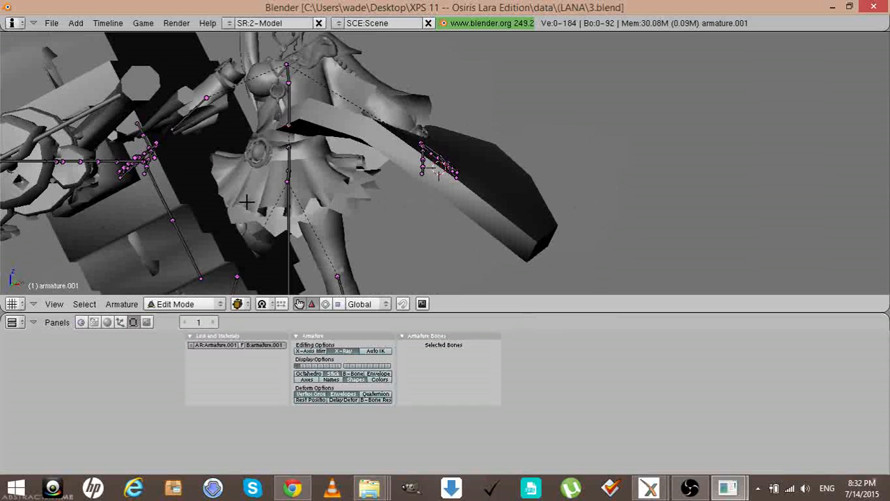
pyautogui.press('KP_6')
pyautogui.press('KP_6')
pyautogui.press('KP_6')
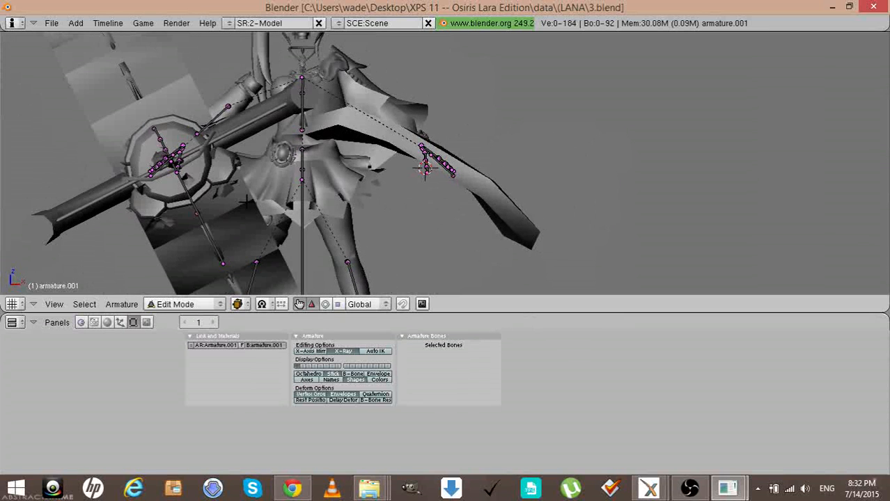
pyautogui.press('KP_6')
pyautogui.press('KP_6')
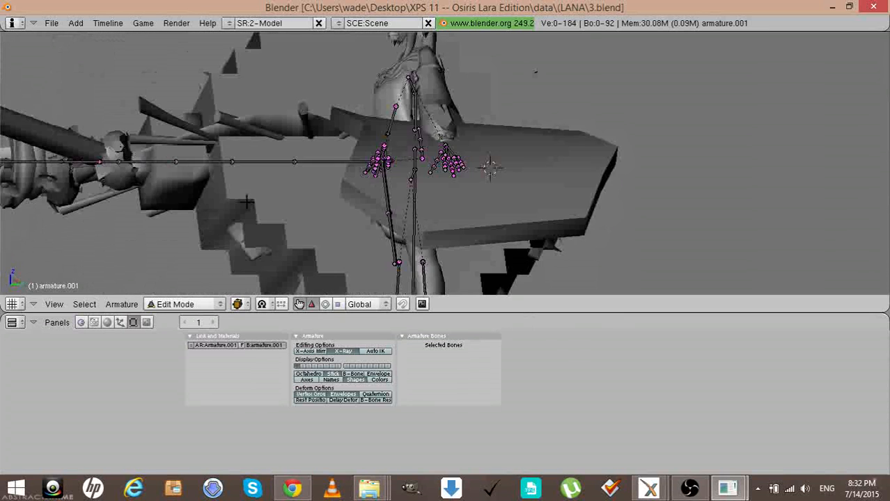
pyautogui.press('KP_6')
pyautogui.press('KP_6')
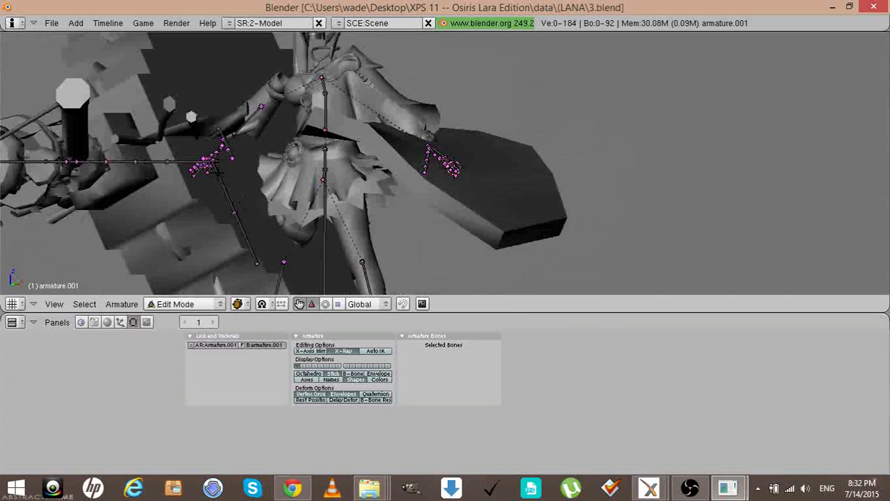
# Hide the chain of three book tail bones beside the right hand, down to weapon Book2 tail 1
pyautogui.press('KP_Decimal')
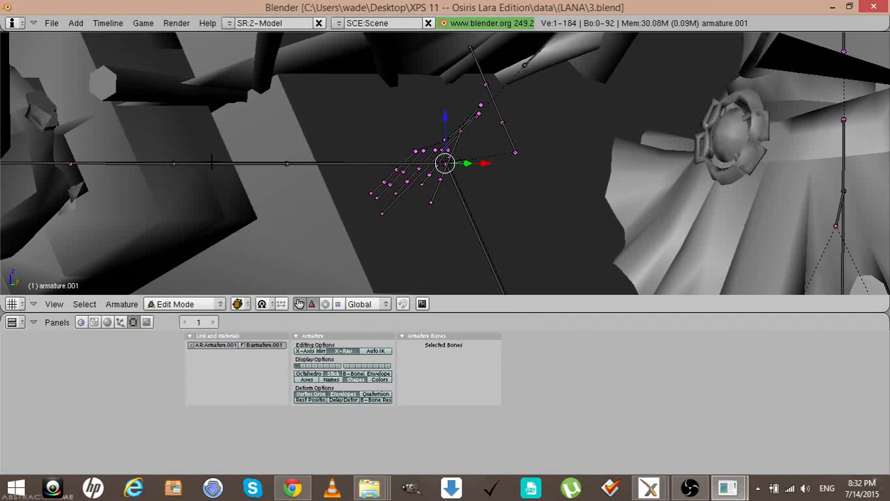
pyautogui.rightClick(477, 75)
pyautogui.press('h')
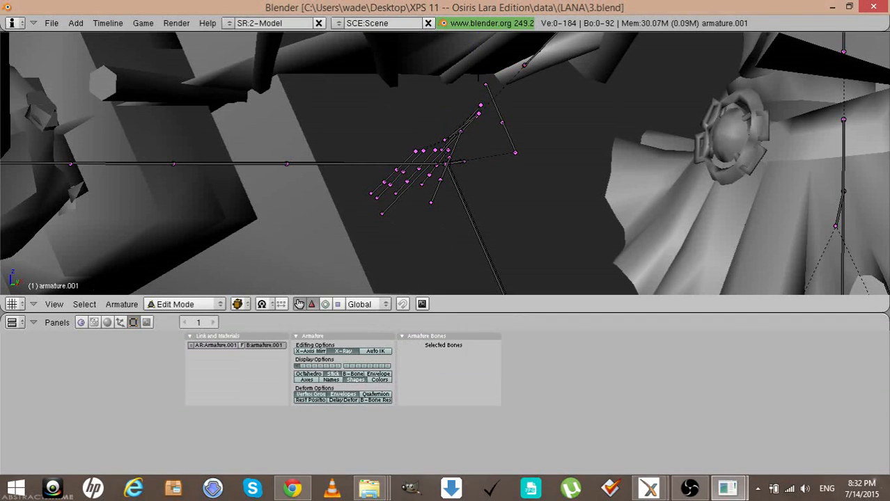
pyautogui.rightClick(493, 89)
pyautogui.press('h')
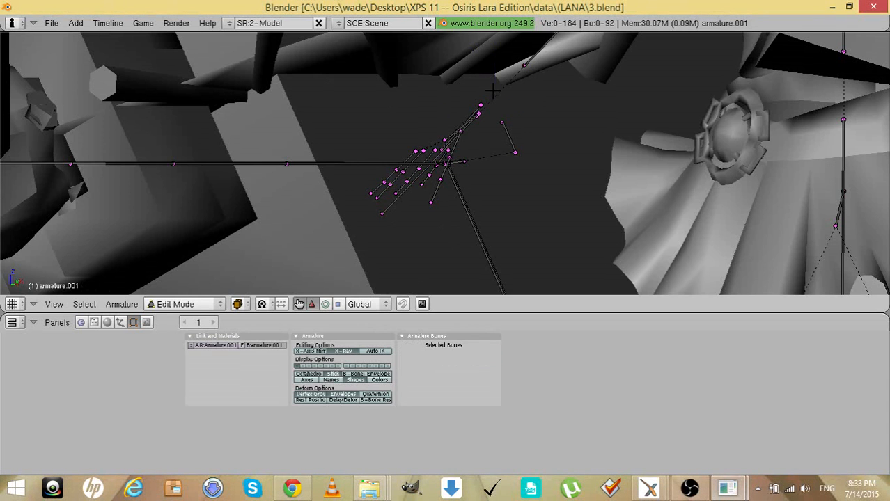
pyautogui.rightClick(513, 144)
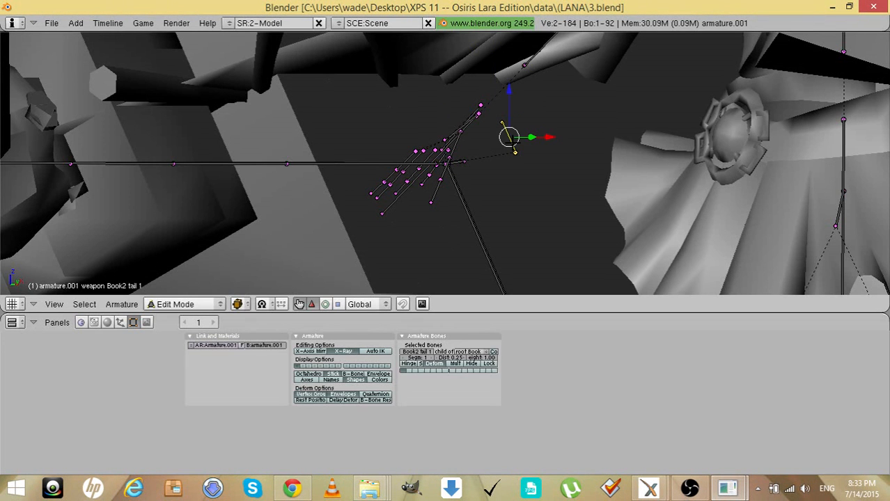
pyautogui.press('h')
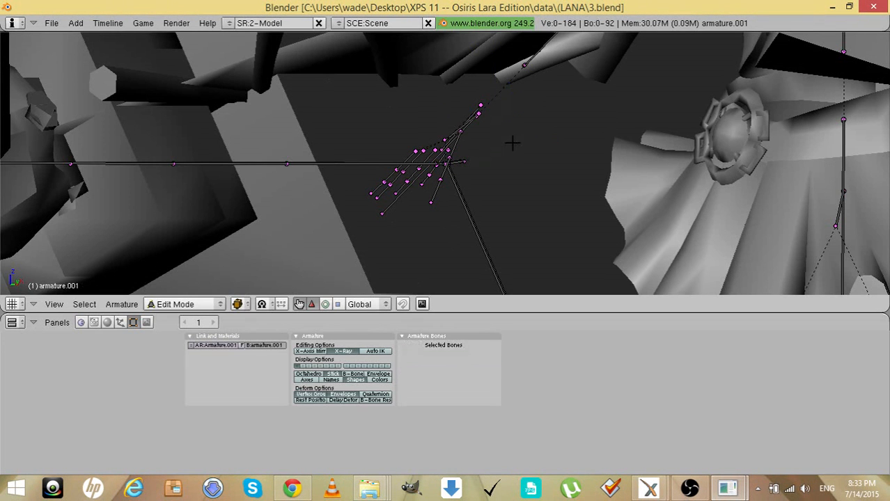
# Hide the book page bones extending down from the right hand, including weapon Book page 1 A
pyautogui.rightClick(457, 189)
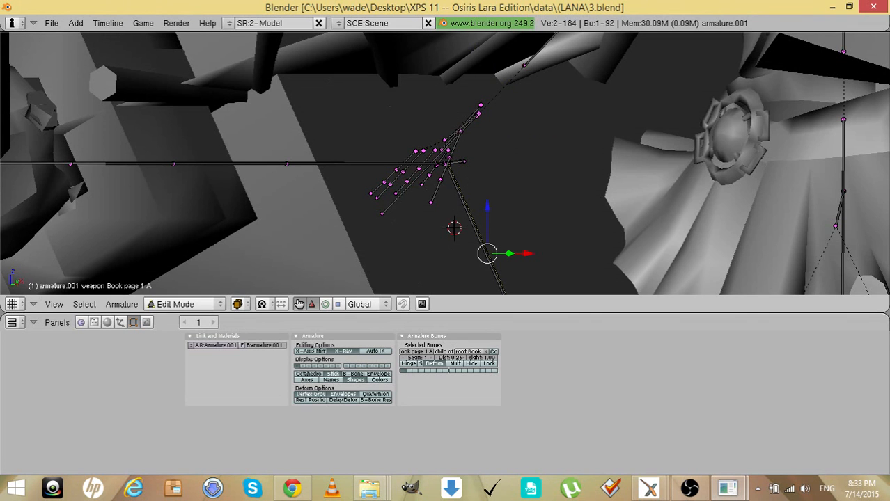
pyautogui.press('b')
pyautogui.moveTo(473, 257); pyautogui.dragTo(496, 199)
pyautogui.press('a')
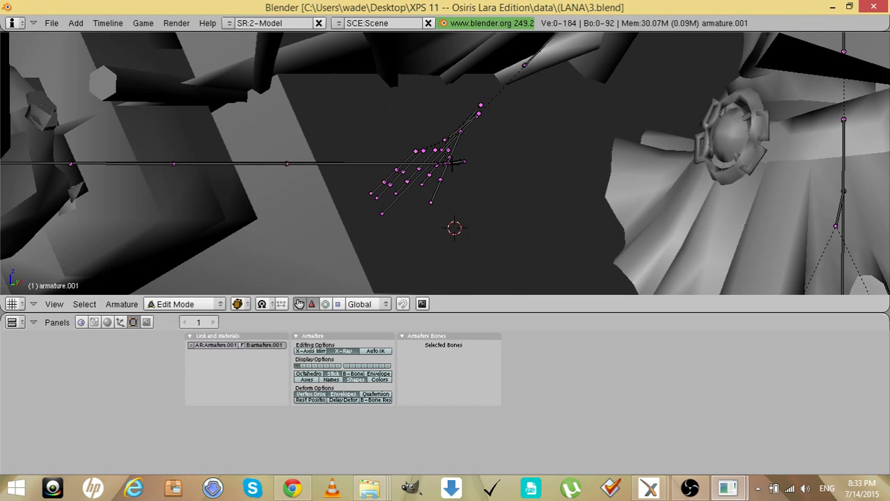
# Hide the root DekuLeaf, root Book and weapon Book cover bones at the right hand
pyautogui.rightClick(408, 161)
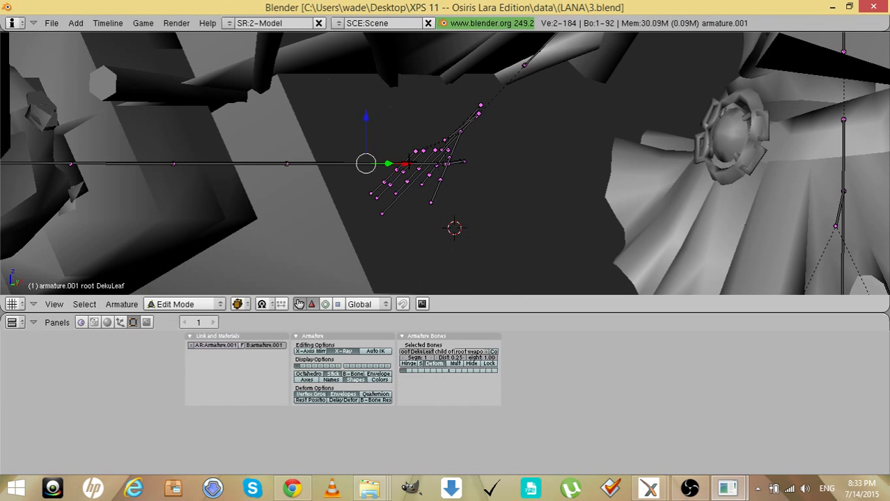
pyautogui.keyDown('shift'); pyautogui.rightClick(460, 162); pyautogui.keyUp('shift')
pyautogui.keyDown('shift'); pyautogui.rightClick(457, 162); pyautogui.keyUp('shift')
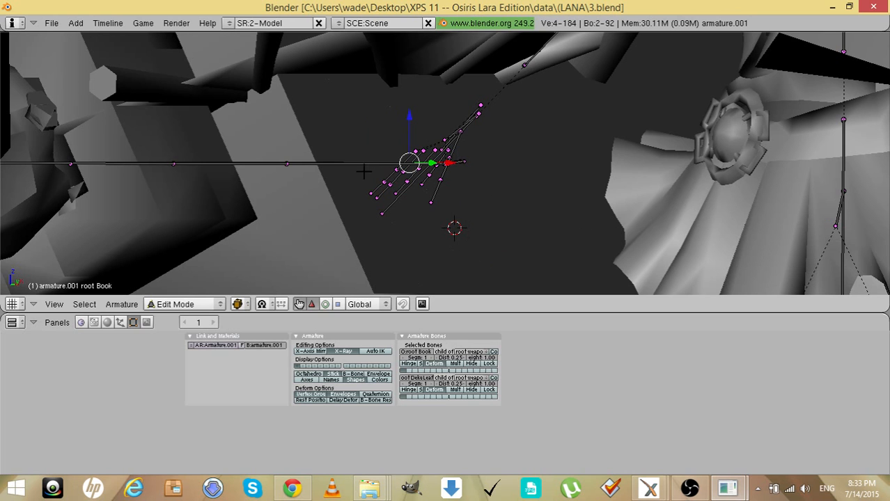
pyautogui.press('a')
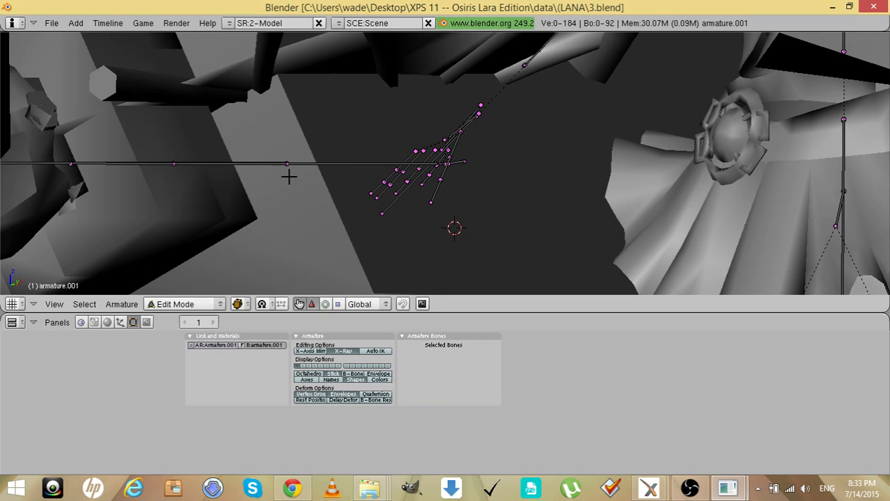
pyautogui.rightClick(457, 162)
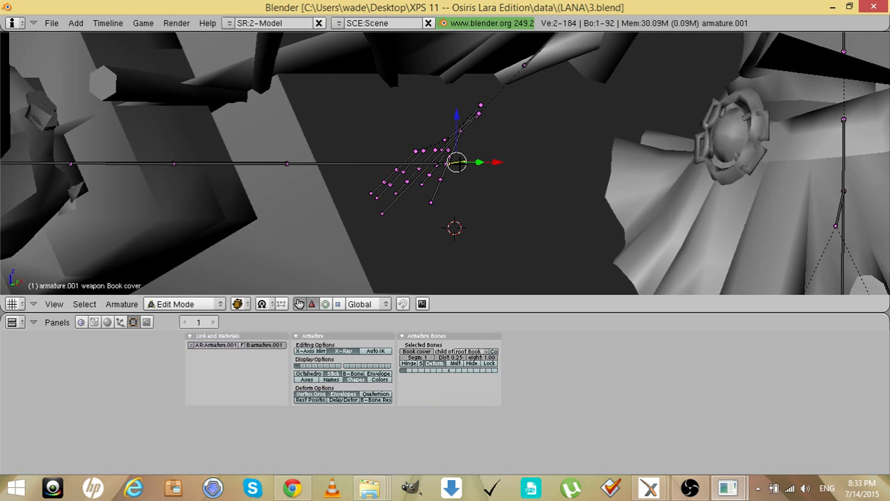
pyautogui.scroll(4, 460, 164)
pyautogui.scroll(3, 459, 166)
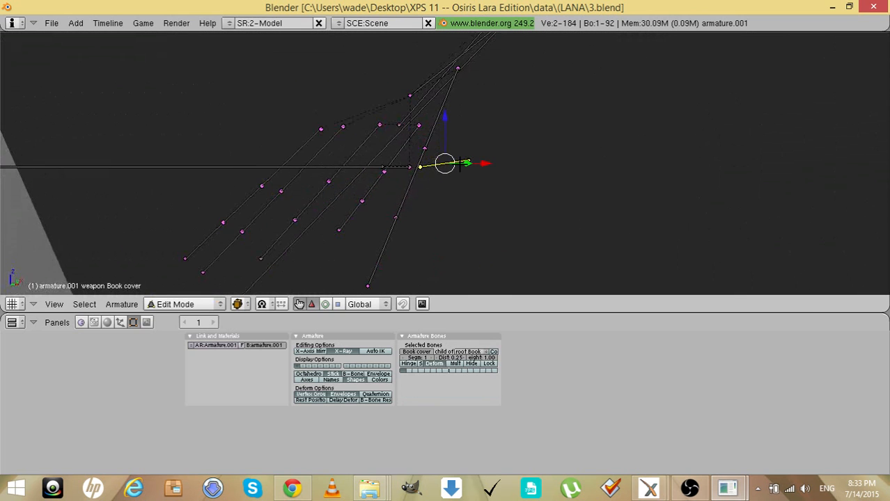
pyautogui.press('a')
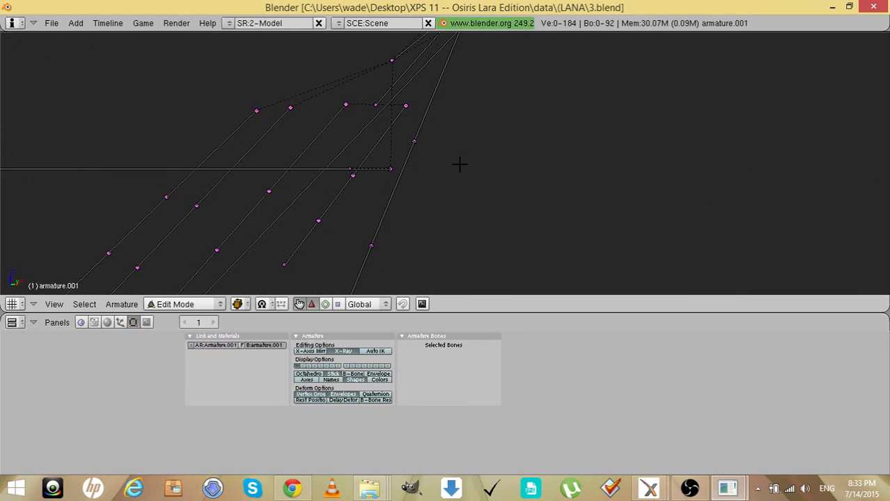
# Hide the root Spear, root Gate and weapon Gate Outer bones at the right hand
pyautogui.rightClick(379, 168)
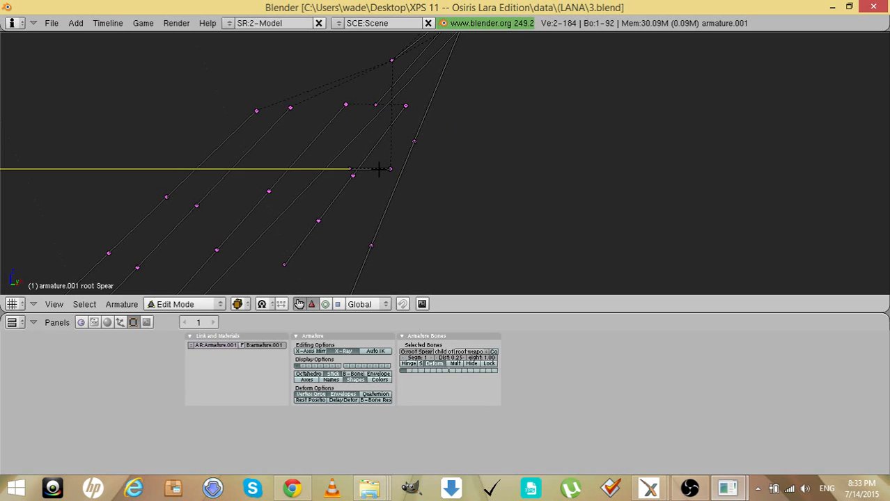
pyautogui.press('a')
pyautogui.rightClick(369, 168)
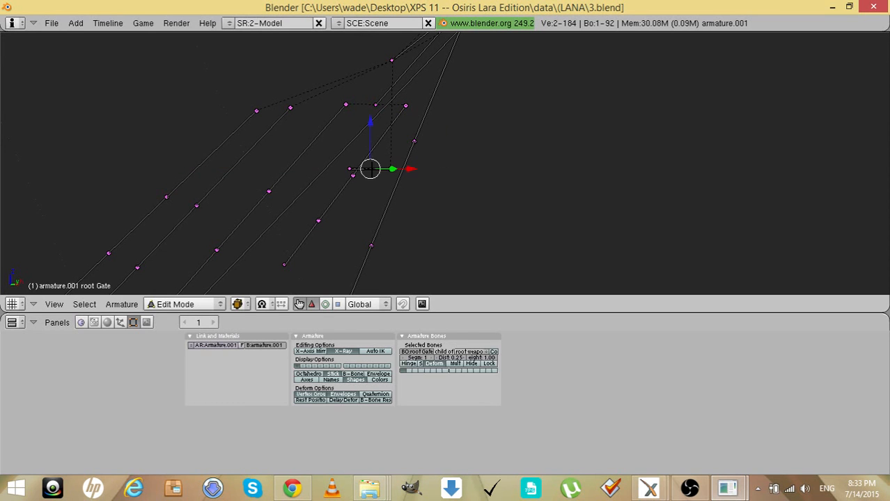
pyautogui.press('a')
pyautogui.rightClick(370, 169)
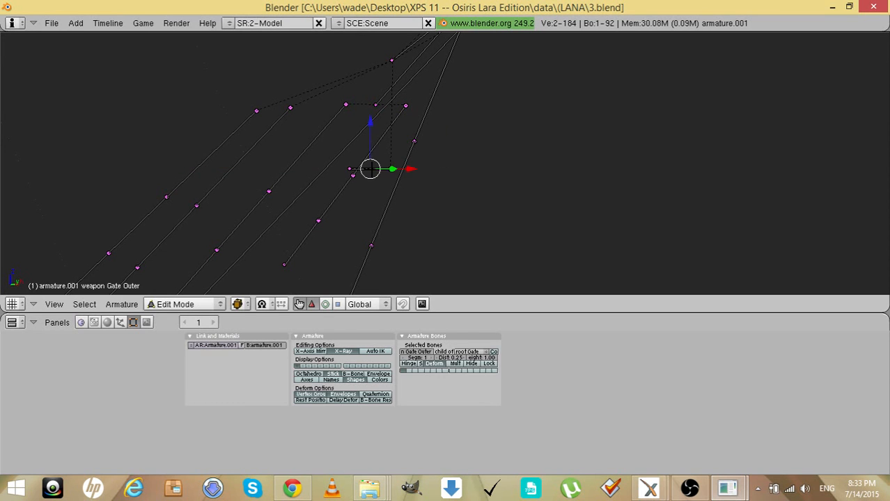
pyautogui.press('a')
# Hide the remaining short overlapping weapon bones and the tiny bone at their end among the right-hand fingers
pyautogui.rightClick(369, 169)
pyautogui.press('a')
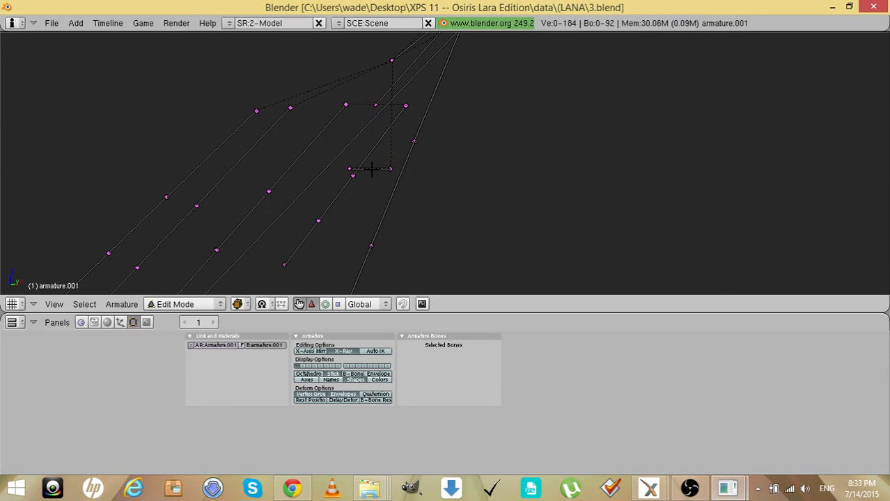
pyautogui.rightClick(370, 168)
pyautogui.press('a')
pyautogui.press('b')
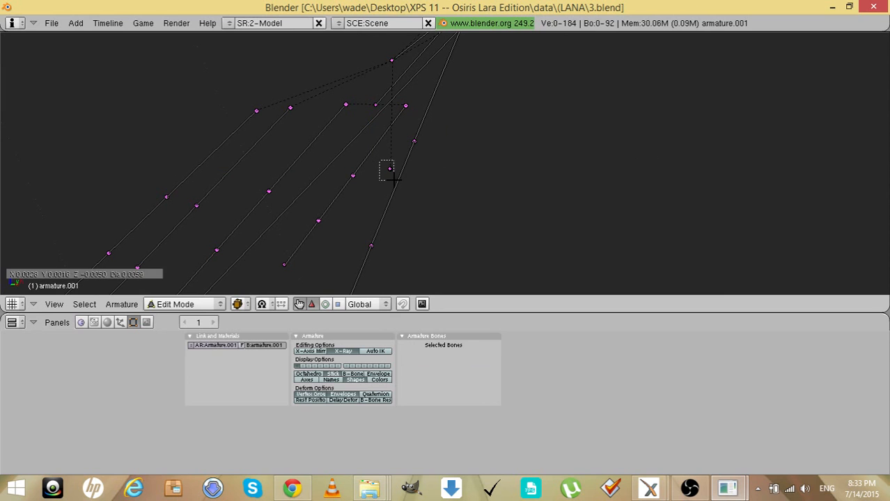
pyautogui.rightClick(389, 168)
pyautogui.press('a')
# Erase the base bone of the right thumb chain, the arm right wrist bone and the arm right finger 45 bone
pyautogui.scroll(-6, 395, 179)
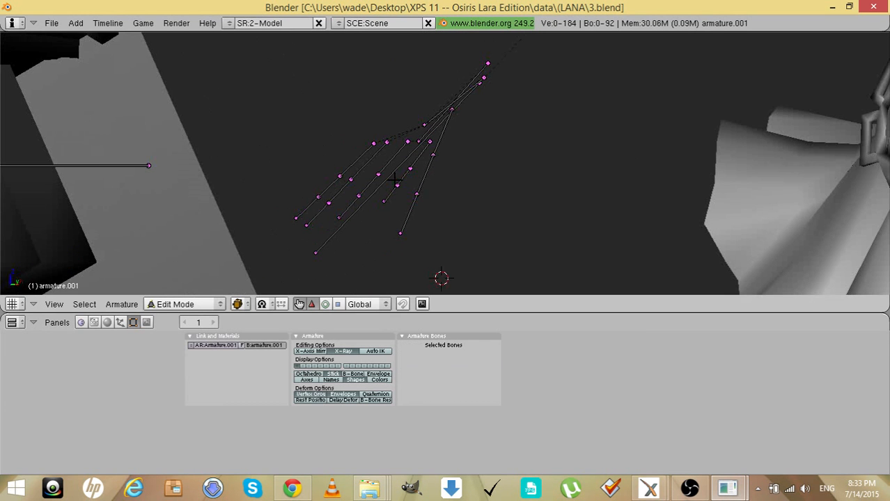
pyautogui.rightClick(443, 132)
pyautogui.press('x')
pyautogui.click(444, 137)
pyautogui.rightClick(436, 117)
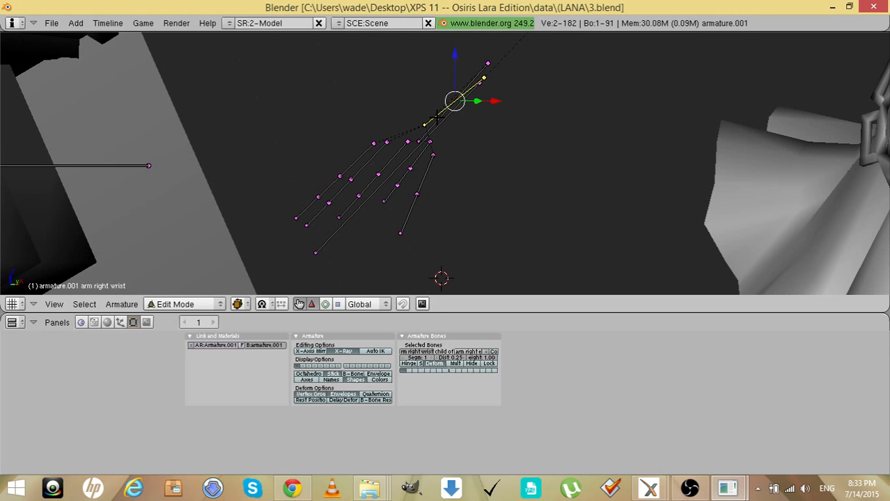
pyautogui.press('x')
pyautogui.click(436, 114)
pyautogui.rightClick(437, 117)
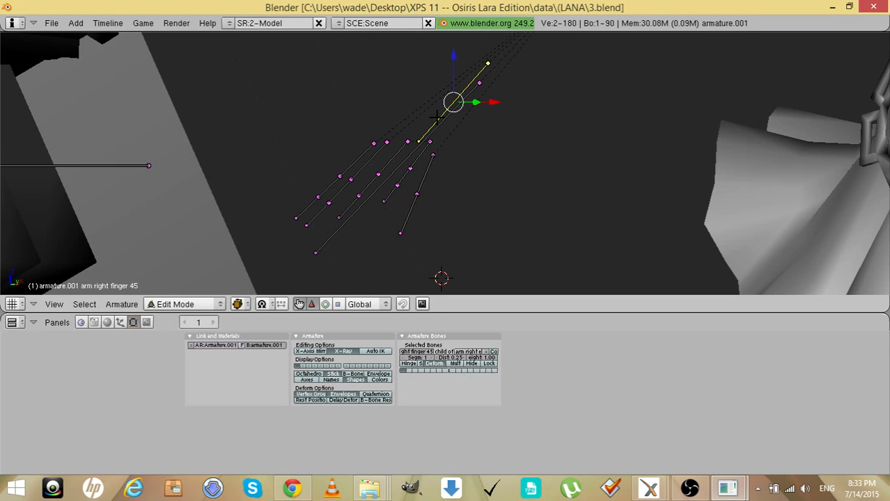
pyautogui.press('x')
pyautogui.click(436, 116)
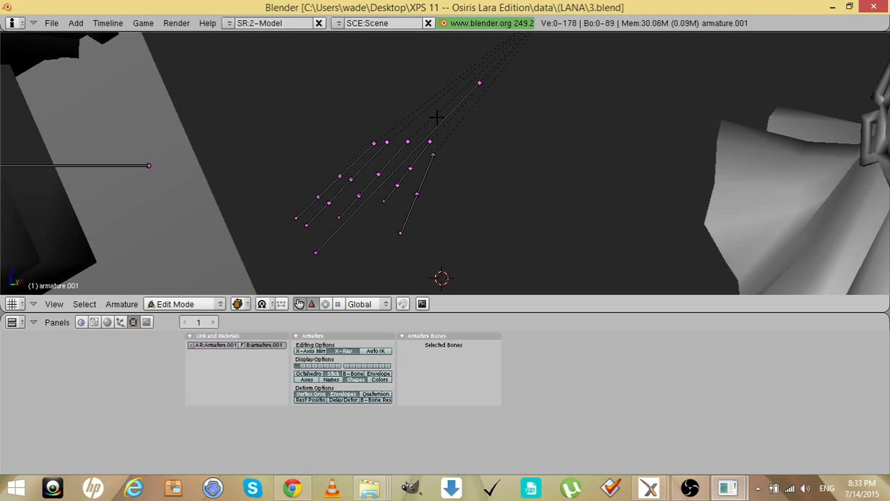
# Erase the arm right wrist ctr bone and the arm right finger 5a bone
pyautogui.rightClick(441, 126)
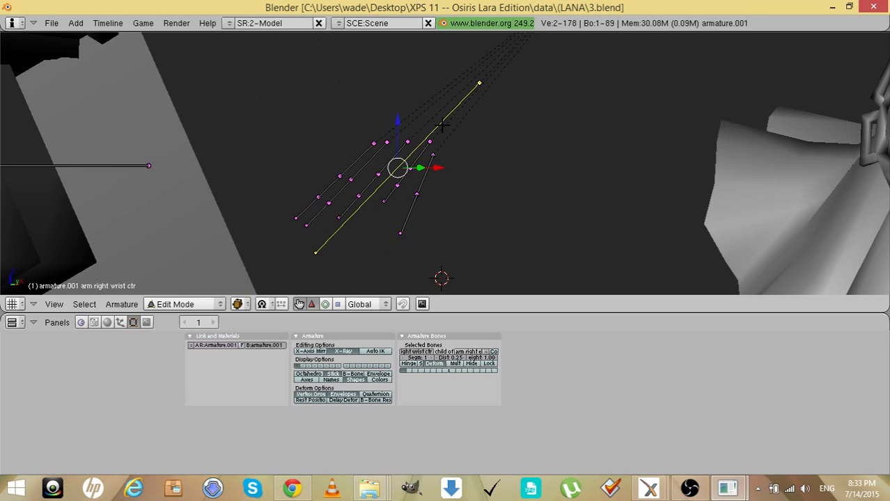
pyautogui.press('x')
pyautogui.click(440, 125)
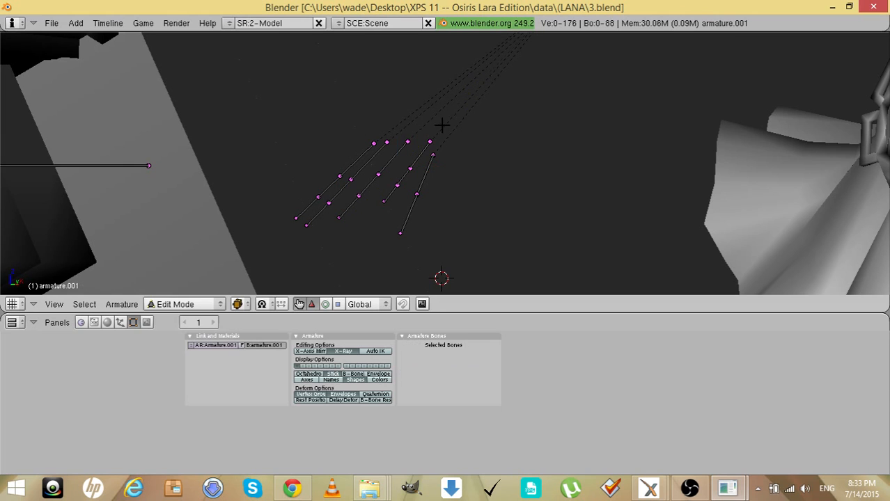
pyautogui.rightClick(419, 151)
pyautogui.press('x')
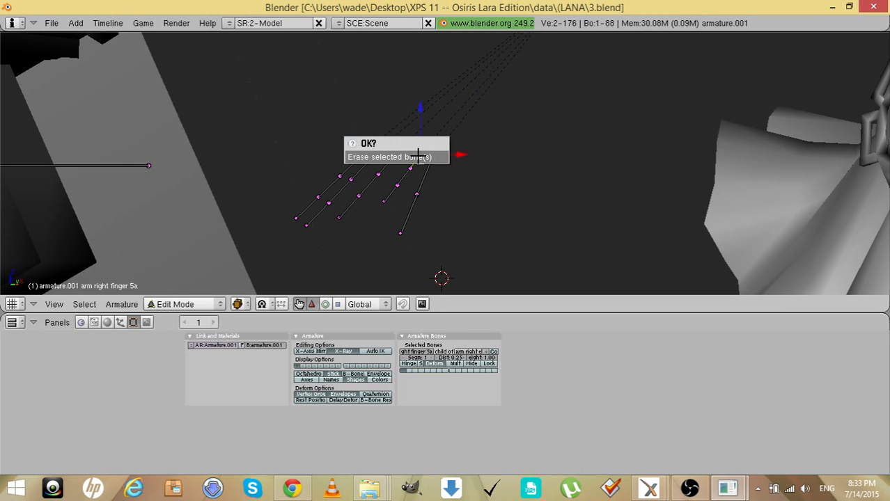
pyautogui.click(417, 154)
# Erase the arm right finger 1b and arm right finger 1c bones
pyautogui.rightClick(422, 178)
pyautogui.press('x')
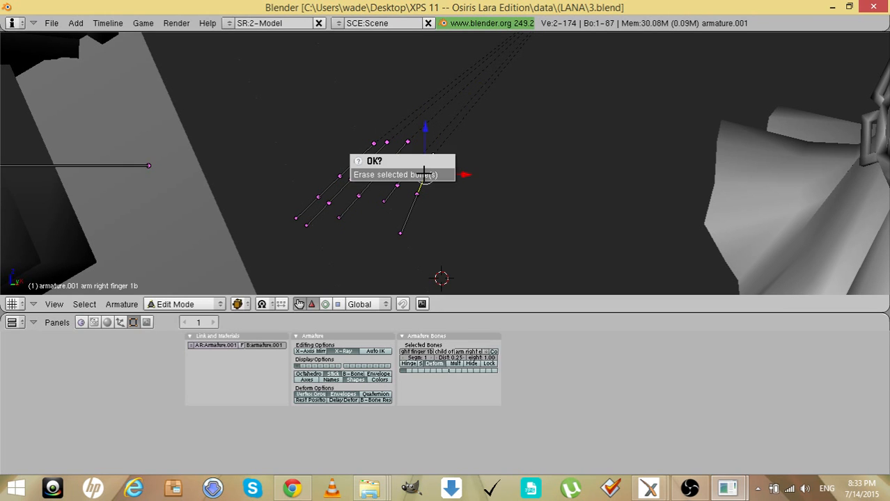
pyautogui.click(421, 175)
pyautogui.rightClick(409, 211)
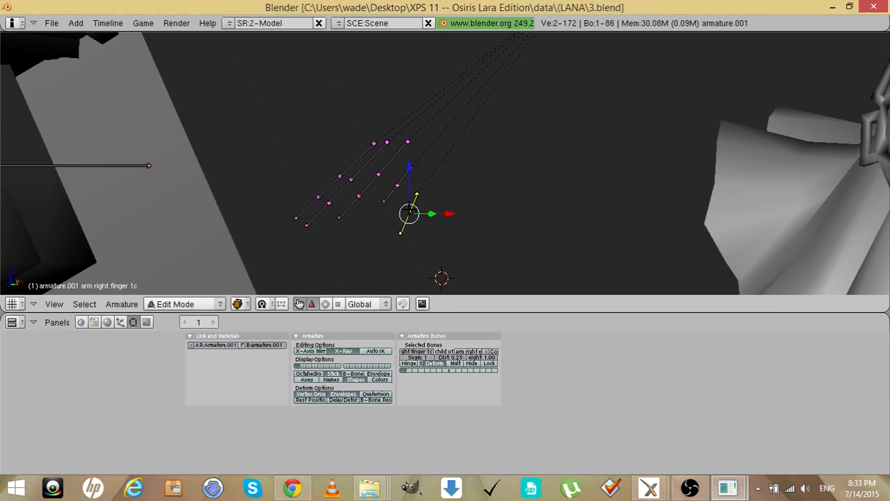
pyautogui.press('x')
pyautogui.click(407, 205)
# Erase the arm right finger 5b and 5c bones together, plus the arm right finger 4a bone
pyautogui.rightClick(404, 178)
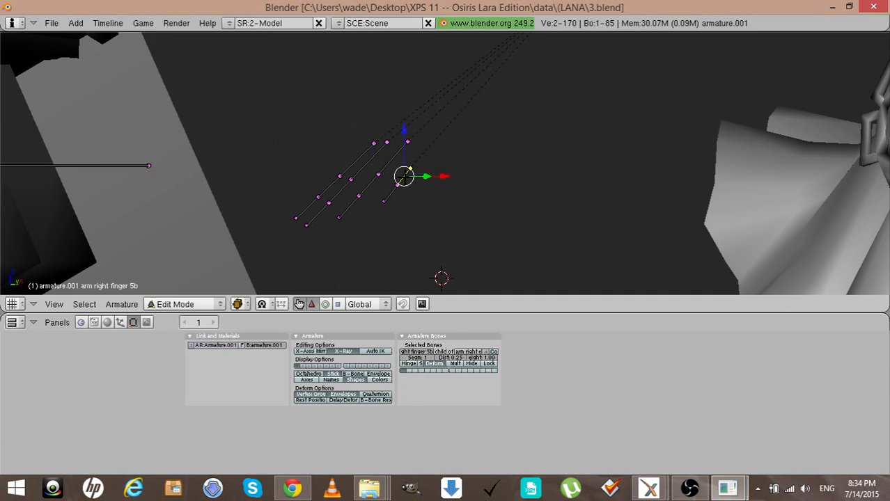
pyautogui.keyDown('shift'); pyautogui.rightClick(392, 197); pyautogui.keyUp('shift')
pyautogui.press('x')
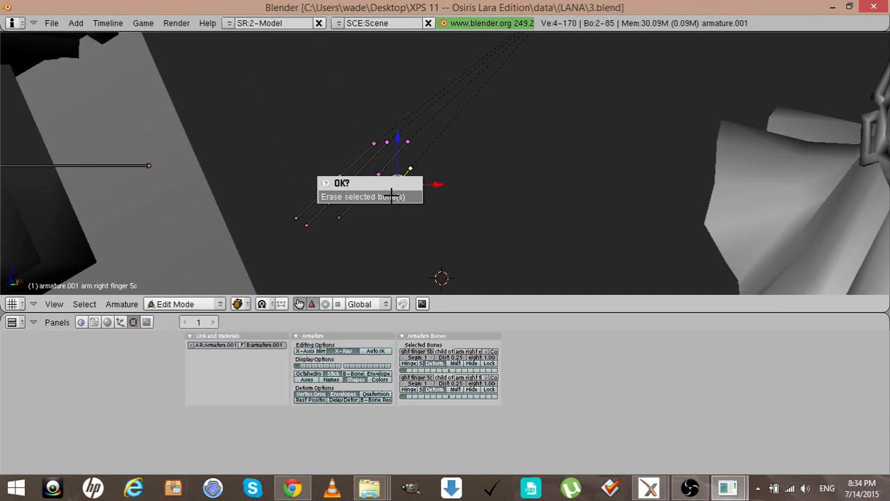
pyautogui.click(395, 195)
pyautogui.rightClick(393, 160)
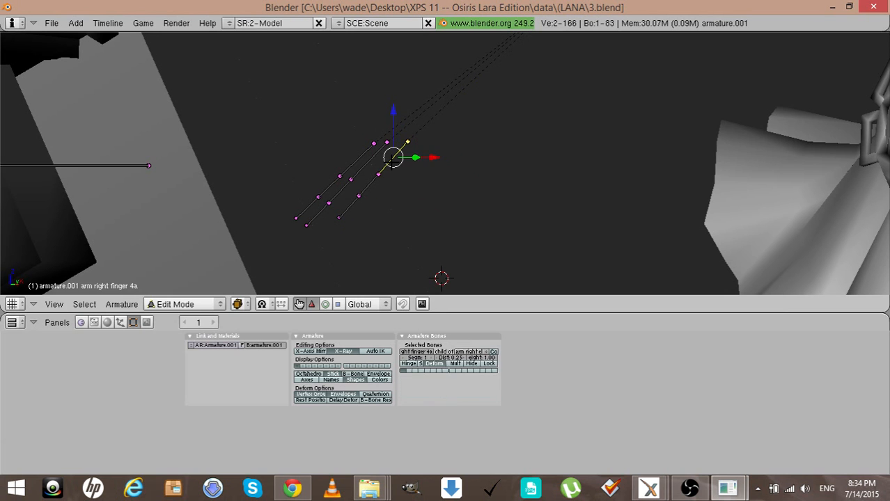
pyautogui.press('x')
pyautogui.click(393, 162)
# Box-select all the remaining right-hand finger bones and erase them together
pyautogui.press('b')
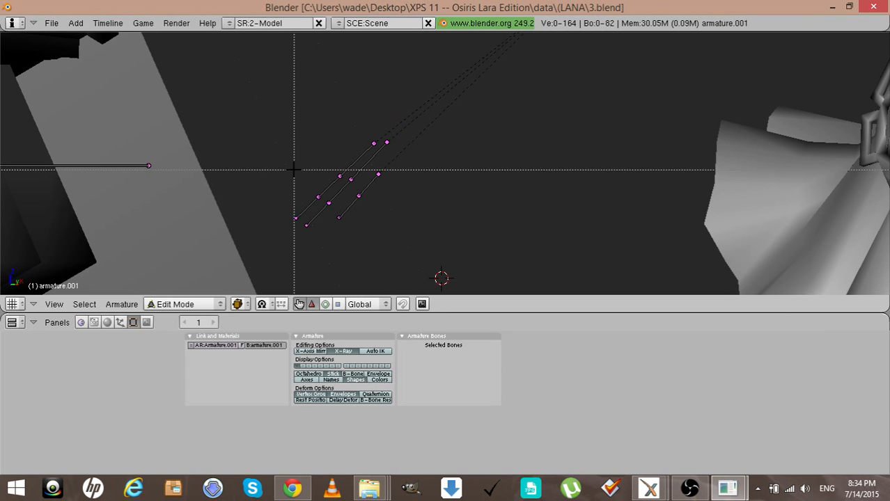
pyautogui.moveTo(278, 81); pyautogui.dragTo(412, 256)
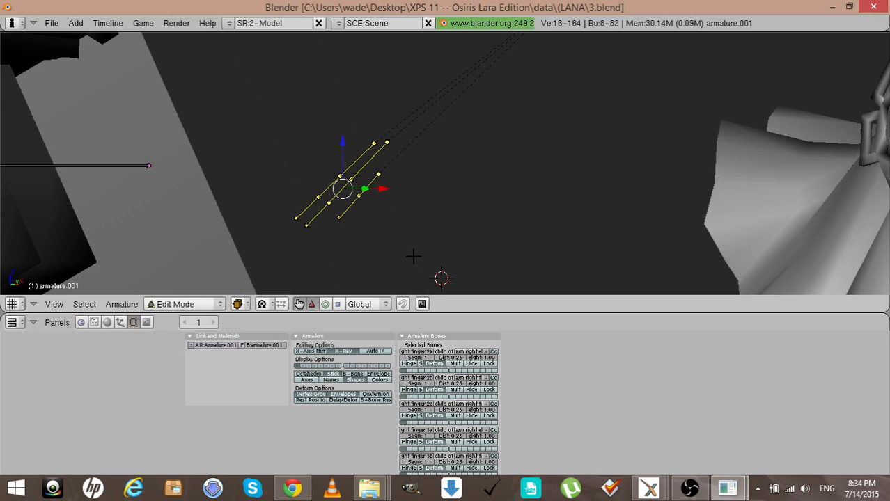
pyautogui.press('x')
pyautogui.click(413, 256)
# Hide the long horizontal row of weapon bones extending out past the right hand
pyautogui.scroll(-8, 412, 256)
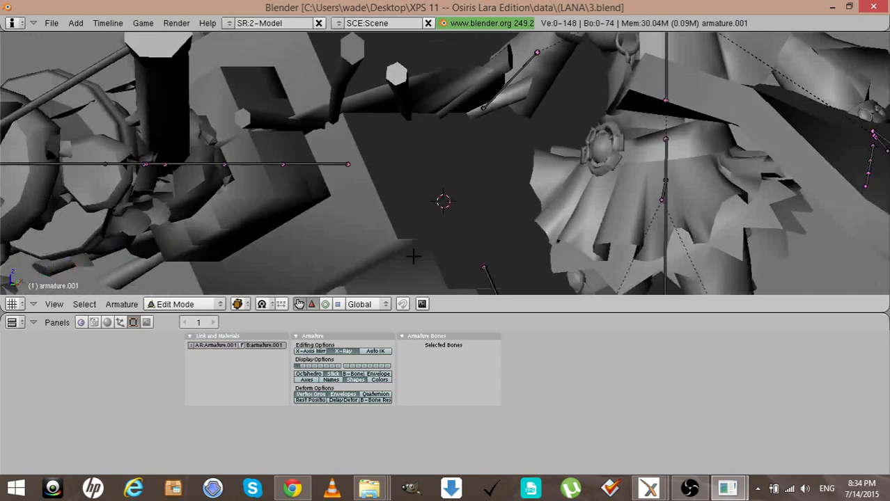
pyautogui.scroll(-4, 413, 256)
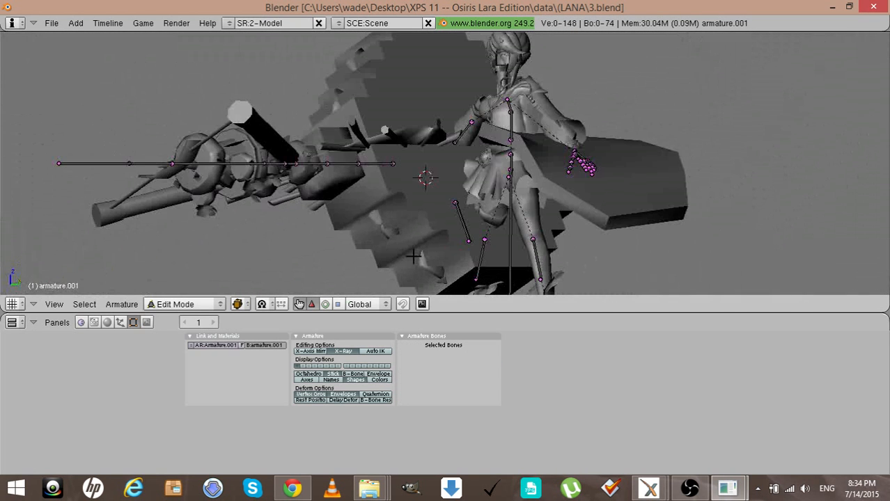
pyautogui.scroll(-6, 412, 256)
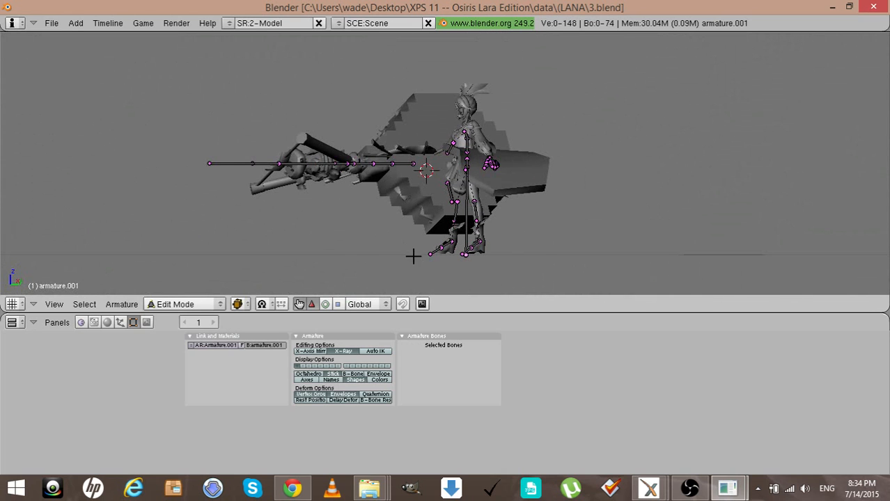
pyautogui.press('b')
pyautogui.moveTo(188, 105); pyautogui.dragTo(426, 210)
pyautogui.press('h')
# Erase the arm right elbow bone from a perspective view of the model's front
pyautogui.press('KP_5')
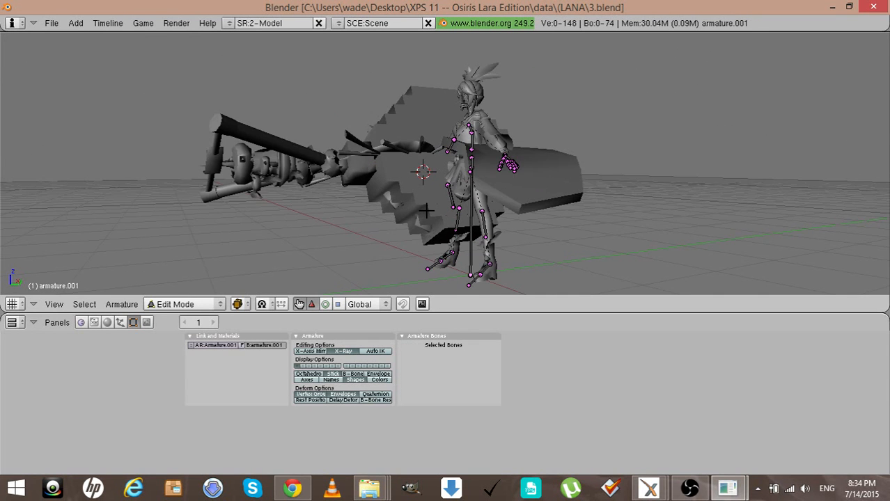
pyautogui.press('KP_4')
pyautogui.press('KP_4')
pyautogui.press('KP_4')
pyautogui.press('KP_4')
pyautogui.scroll(5, 426, 210)
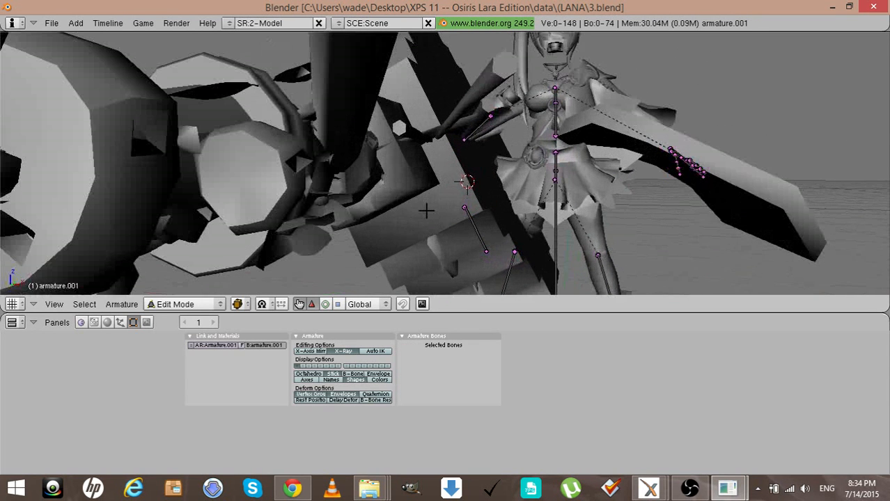
pyautogui.rightClick(480, 128)
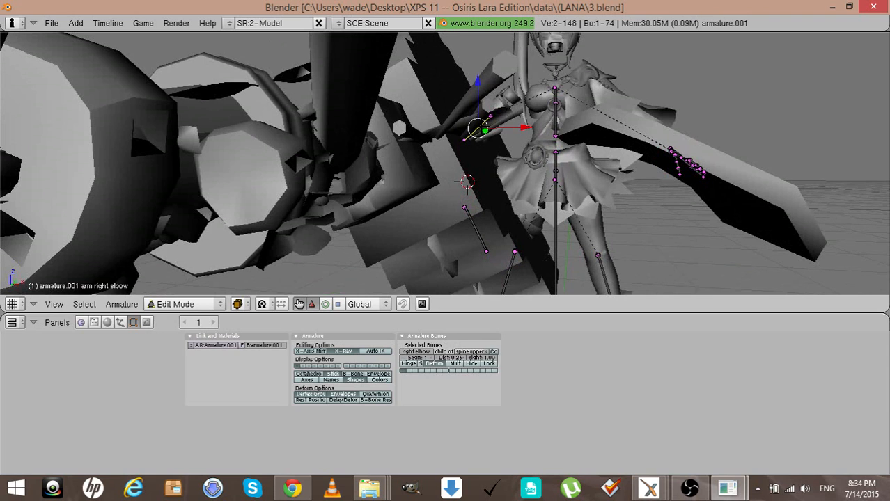
pyautogui.press('x')
pyautogui.click(480, 128)
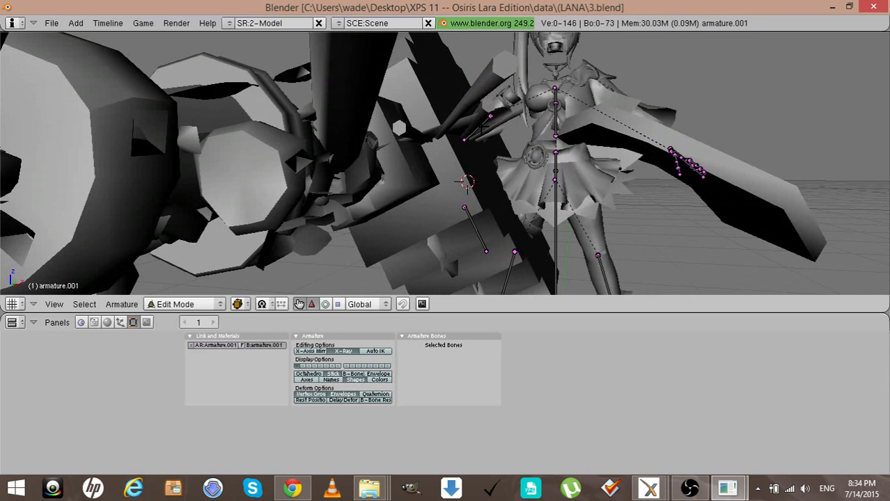
# Erase the spine upper bone at the chest and the arm right elbow ctr bone
pyautogui.rightClick(555, 96)
pyautogui.press('x')
pyautogui.click(555, 96)
pyautogui.rightClick(478, 128)
pyautogui.press('x')
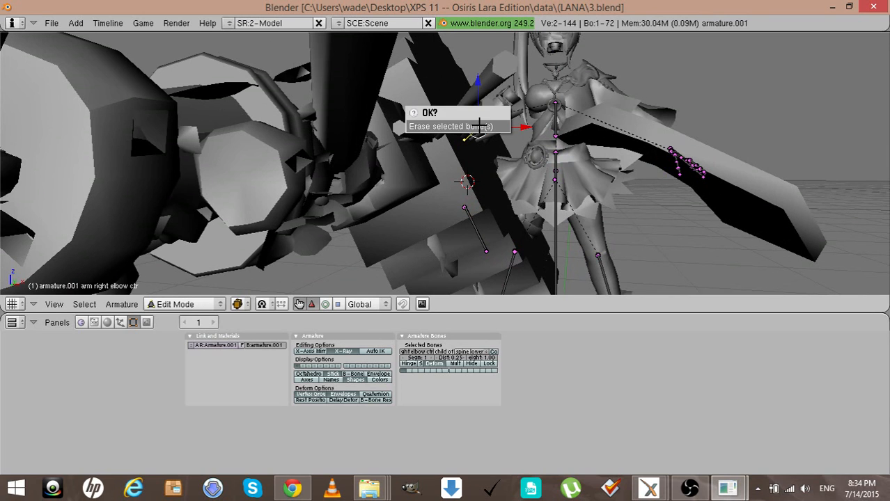
pyautogui.click(479, 128)
# Hide the weapon Book page 1 B bone and the bones overlapping it beside the right leg
pyautogui.rightClick(476, 230)
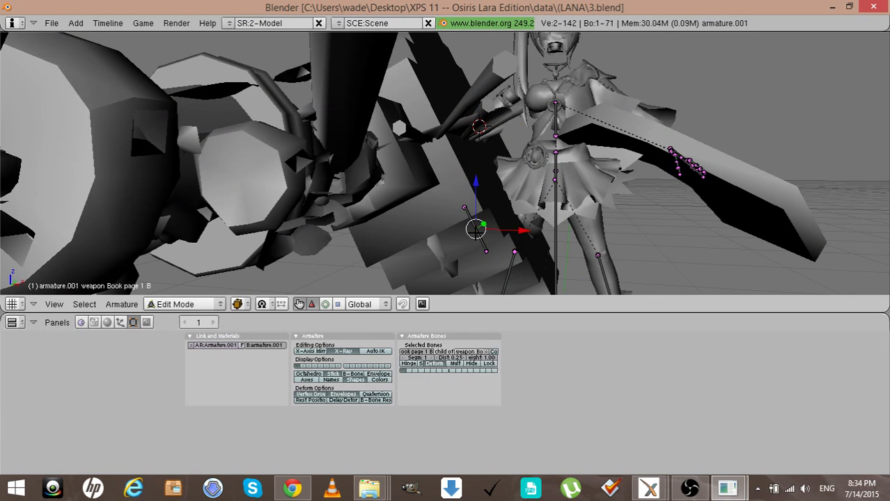
pyautogui.press('a')
pyautogui.rightClick(475, 232)
pyautogui.press('a')
pyautogui.rightClick(476, 232)
pyautogui.press('a')
# Erase the leg right knee bone
pyautogui.rightClick(508, 274)
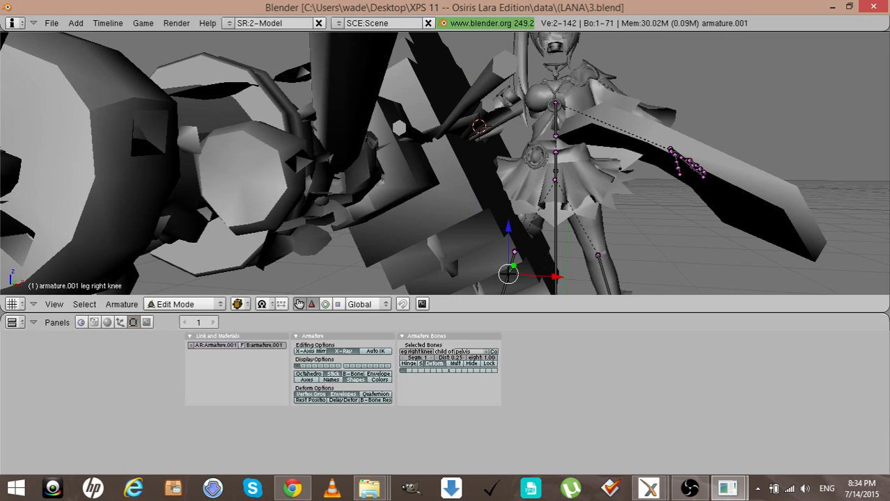
pyautogui.press('x')
pyautogui.click(509, 275)
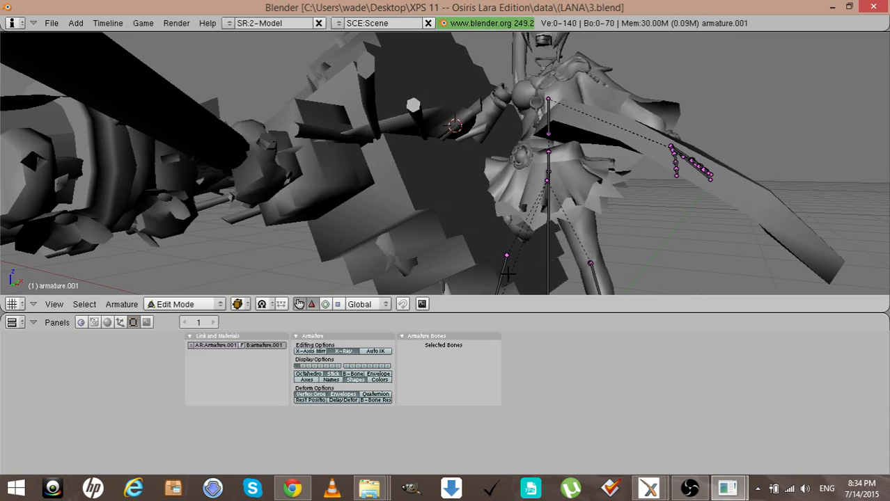
# Select all the body bones still visible in the armature and erase them together
pyautogui.press('KP_4')
pyautogui.press('KP_4')
pyautogui.scroll(-6, 508, 272)
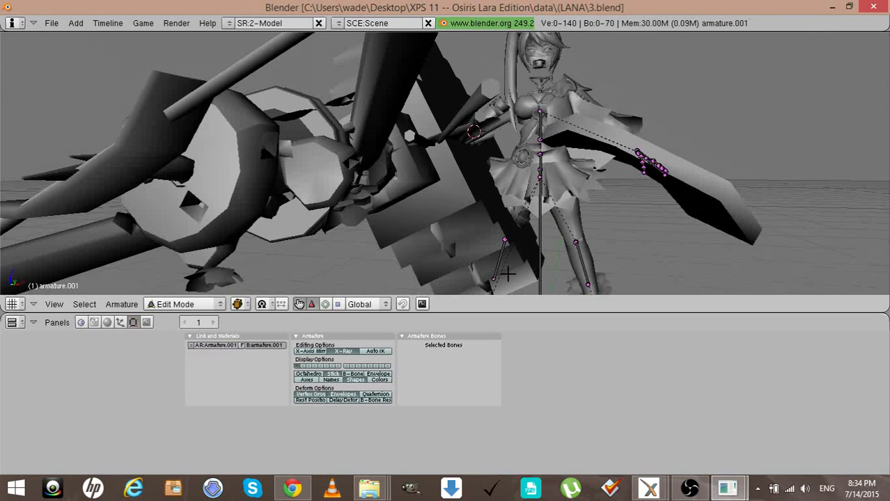
pyautogui.press('a')
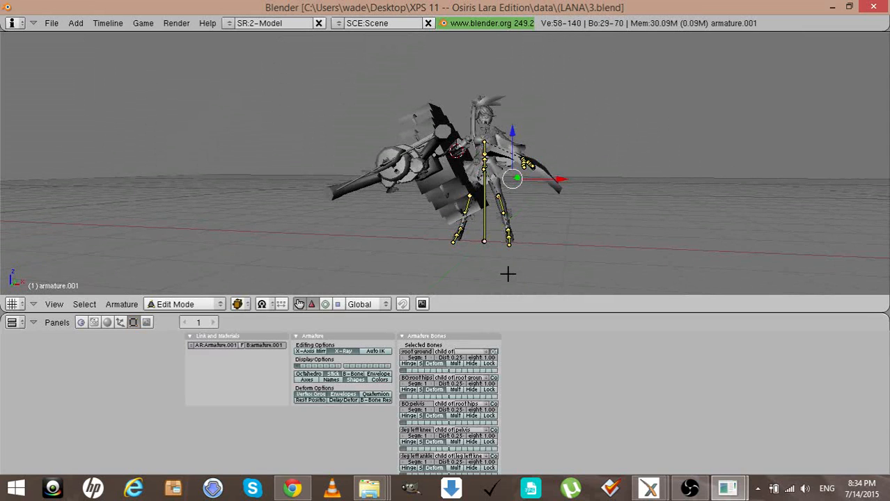
pyautogui.press('x')
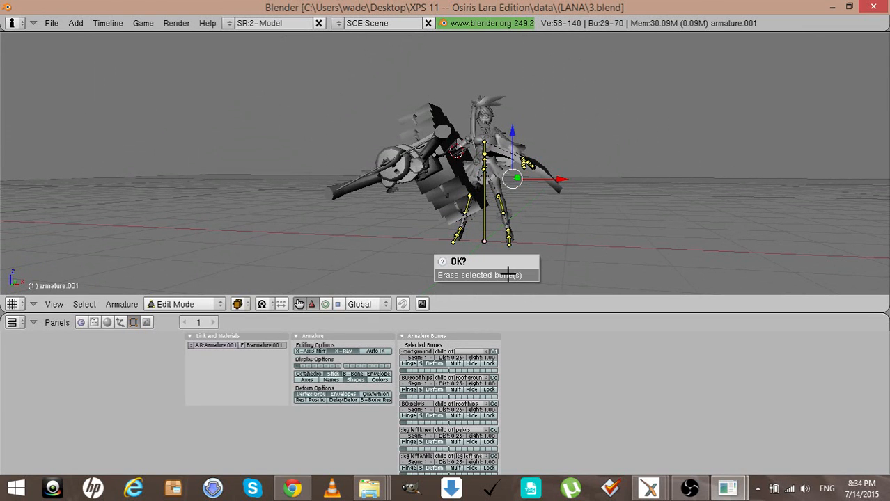
pyautogui.click(507, 275)
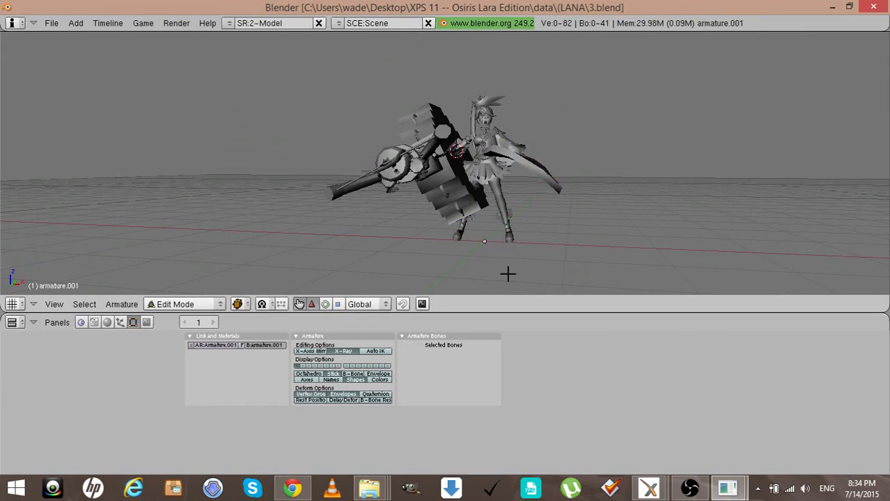
# Reveal all the hidden bones and clear the selection
pyautogui.press('a')
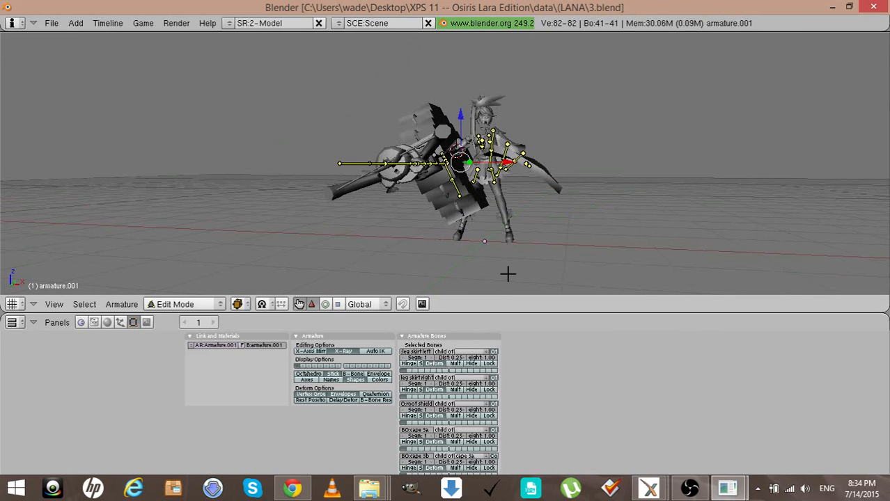
pyautogui.press('a')
# Select the cape 1a, cape 2a, cape 3a and root shield bones together
pyautogui.scroll(3, 508, 272)
pyautogui.scroll(4, 507, 275)
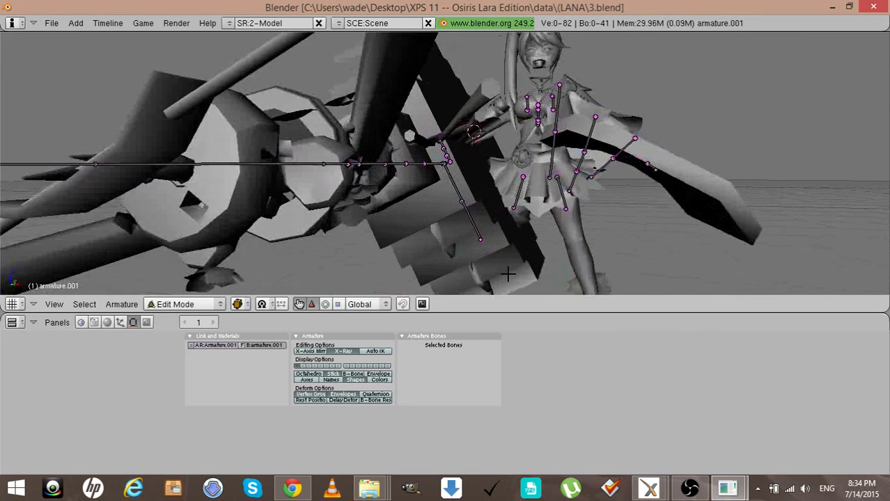
pyautogui.press('KP_6')
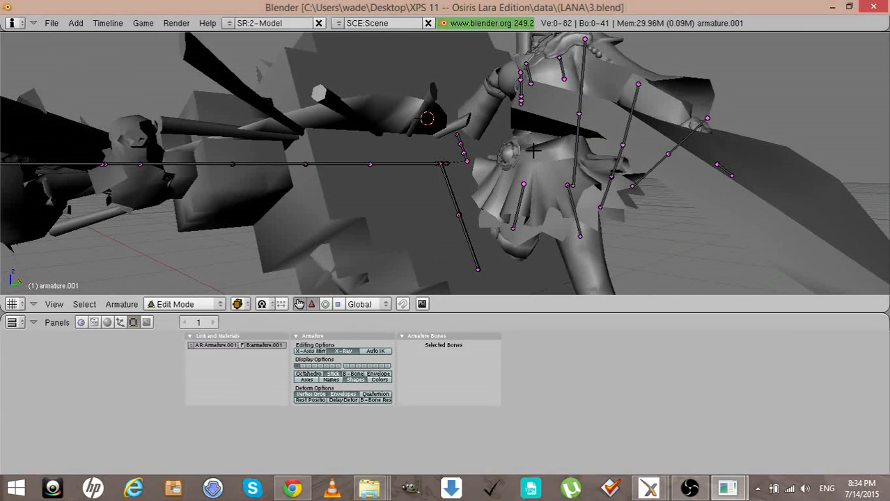
pyautogui.press('KP_4')
pyautogui.press('KP_4')
pyautogui.press('KP_4')
pyautogui.press('KP_4')
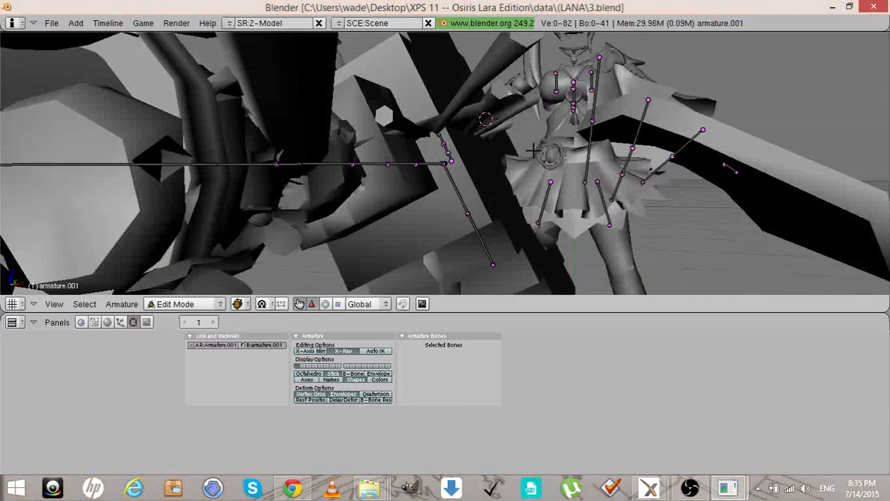
pyautogui.rightClick(596, 82)
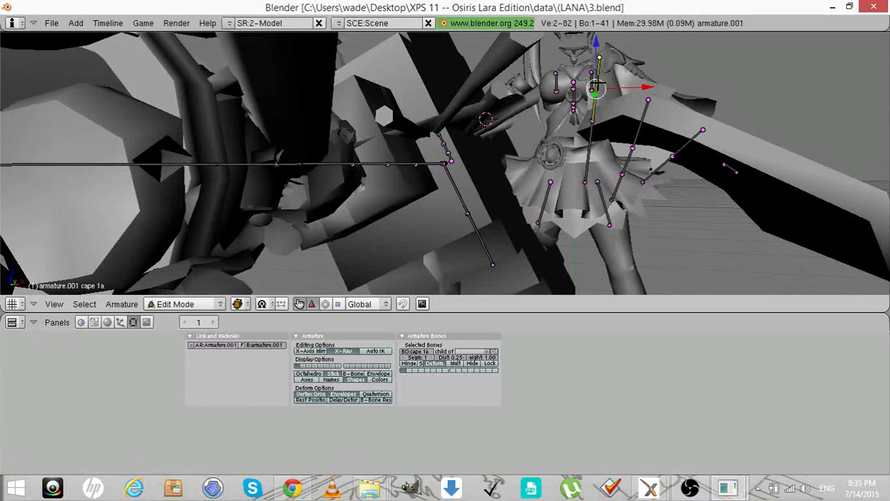
pyautogui.keyDown('shift'); pyautogui.rightClick(640, 121); pyautogui.keyUp('shift')
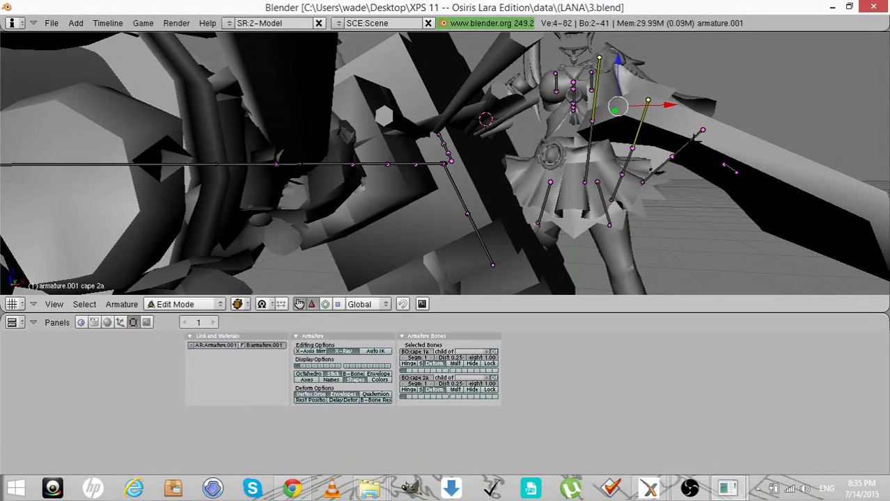
pyautogui.keyDown('shift'); pyautogui.rightClick(693, 142); pyautogui.keyUp('shift')
pyautogui.keyDown('shift'); pyautogui.rightClick(729, 167); pyautogui.keyUp('shift')
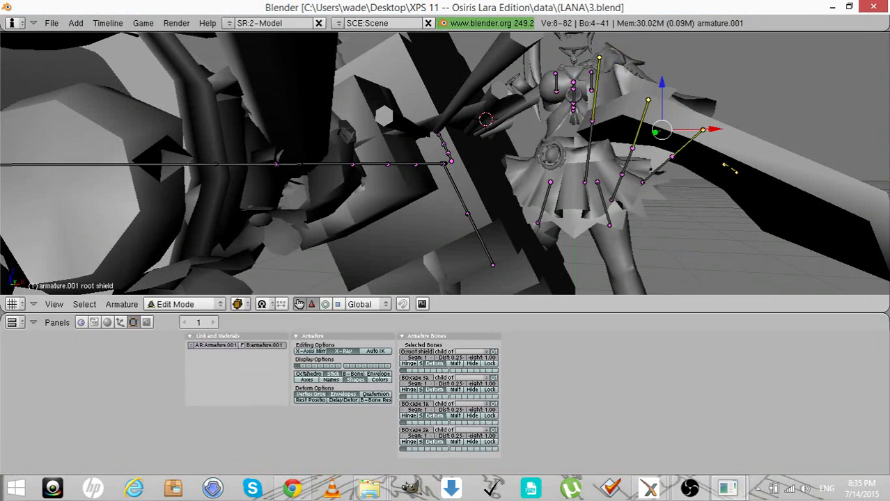
# Examine the selected cape and shield bones and the neighbouring bones from all around the model
pyautogui.press('KP_6')
pyautogui.press('KP_6')
pyautogui.press('KP_6')
pyautogui.press('KP_6')
pyautogui.press('KP_6')
pyautogui.press('KP_6')
pyautogui.press('KP_6')
pyautogui.press('KP_6')
pyautogui.press('KP_6')
pyautogui.press('KP_6')
pyautogui.press('KP_6')
pyautogui.press('KP_6')
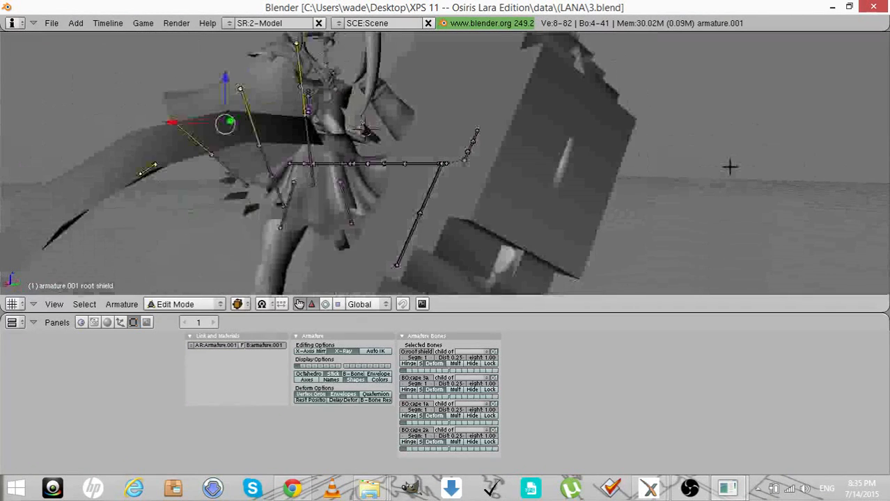
pyautogui.press('KP_6')
pyautogui.press('KP_4')
pyautogui.press('KP_4')
pyautogui.press('KP_4')
pyautogui.press('KP_4')
pyautogui.press('KP_4')
pyautogui.press('KP_4')
pyautogui.press('KP_4')
pyautogui.press('KP_4')
pyautogui.press('KP_4')
pyautogui.press('KP_4')
pyautogui.press('KP_4')
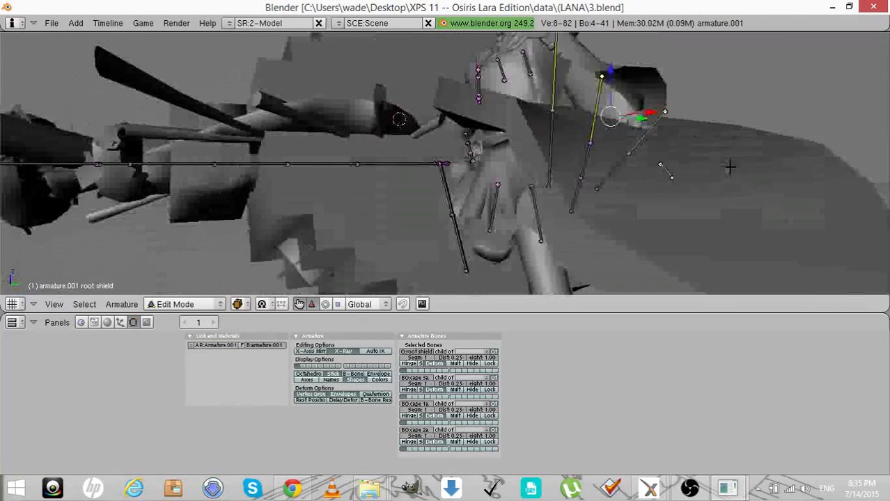
pyautogui.scroll(10, 730, 168)
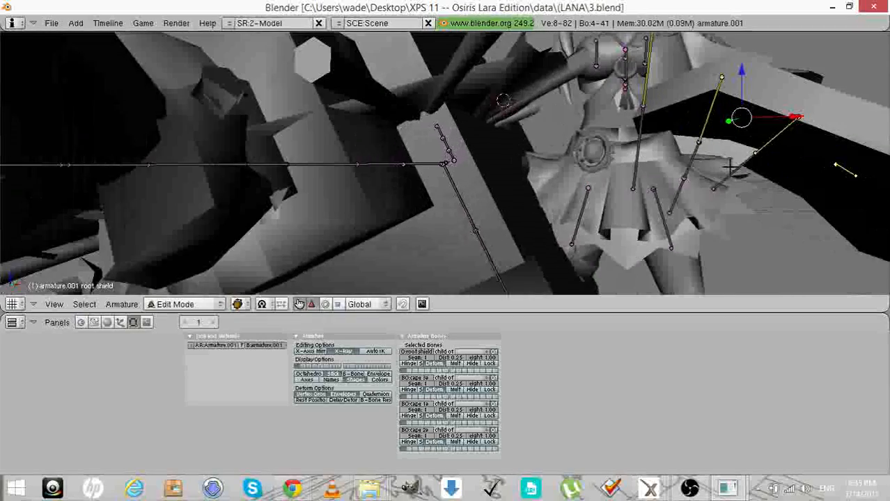
# Inspect the weapon bones near the hand up close and from above, along with the selected cape and shield bones
pyautogui.scroll(3, 730, 167)
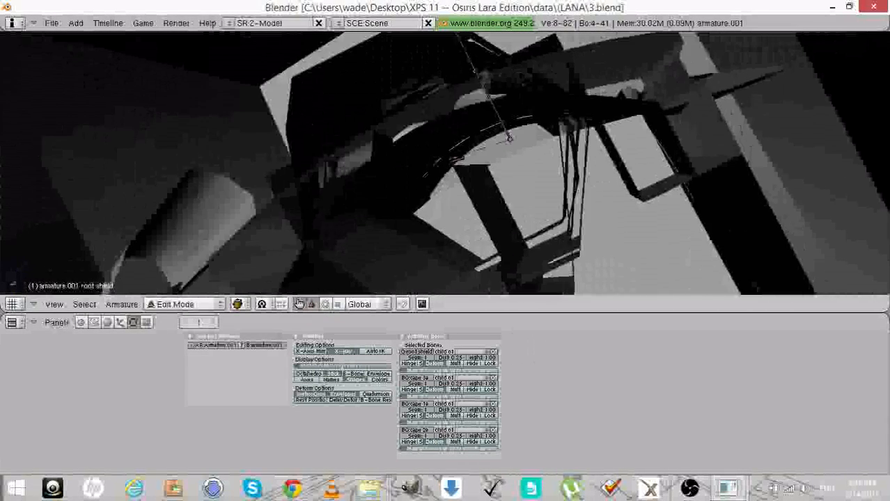
pyautogui.scroll(-2, 729, 167)
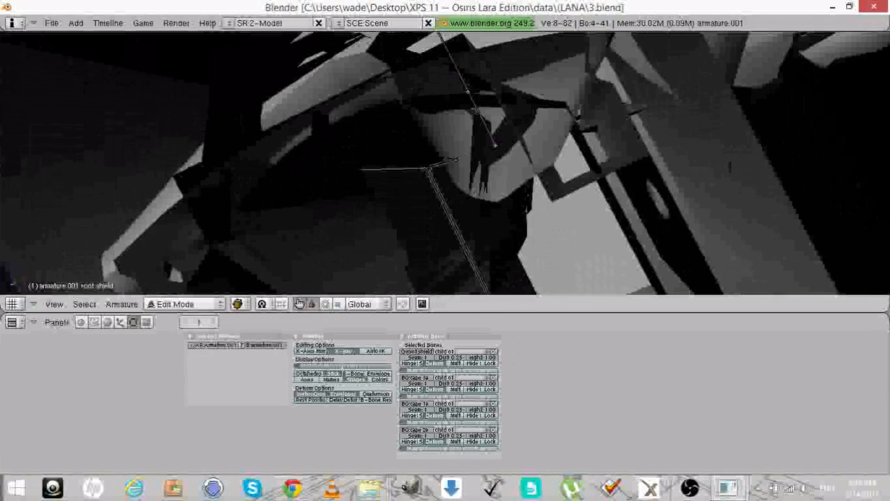
pyautogui.press('KP_4')
pyautogui.press('KP_2')
pyautogui.press('KP_2')
pyautogui.press('KP_2')
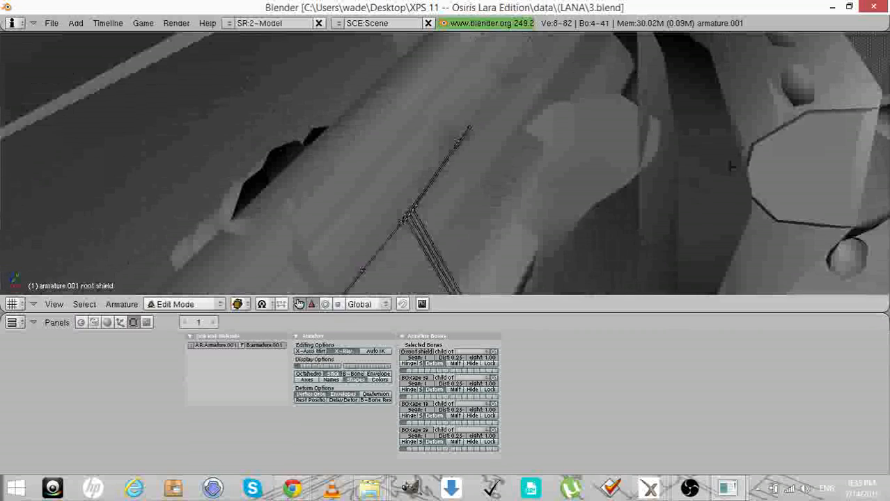
pyautogui.press('KP_4')
pyautogui.press('KP_2')
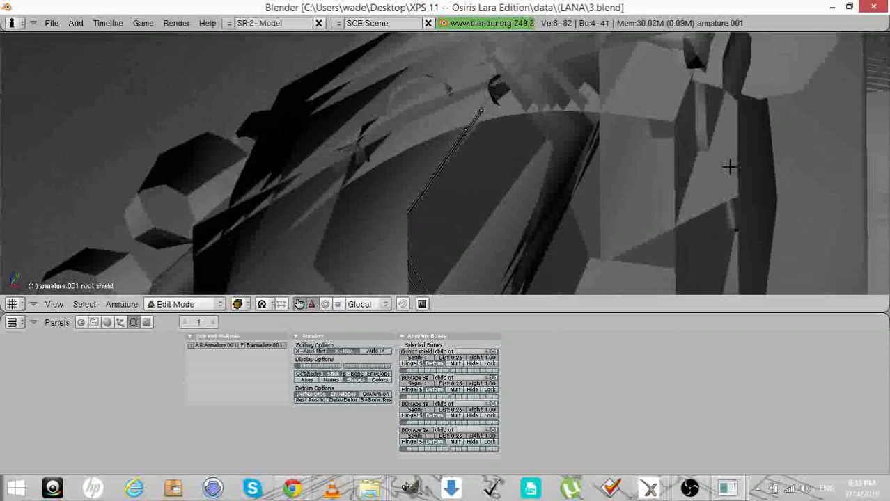
pyautogui.scroll(-7, 730, 167)
pyautogui.scroll(-9, 729, 167)
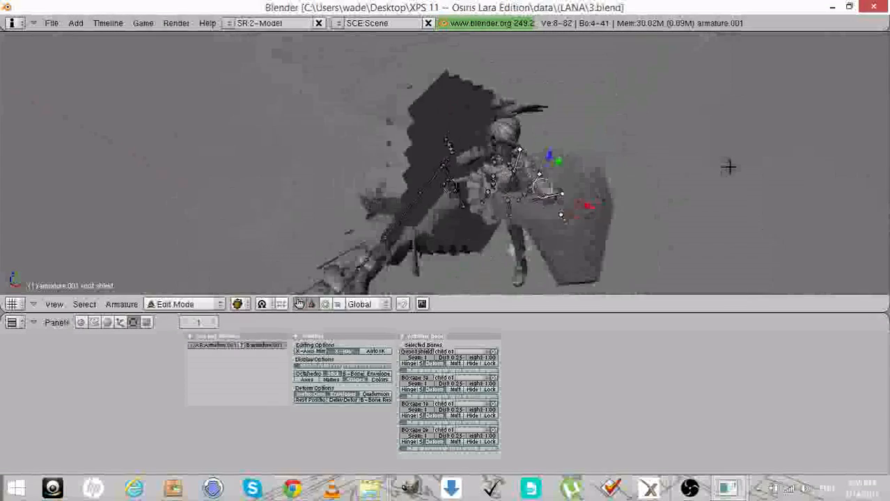
pyautogui.press('KP_2')
pyautogui.press('KP_2')
pyautogui.press('KP_2')
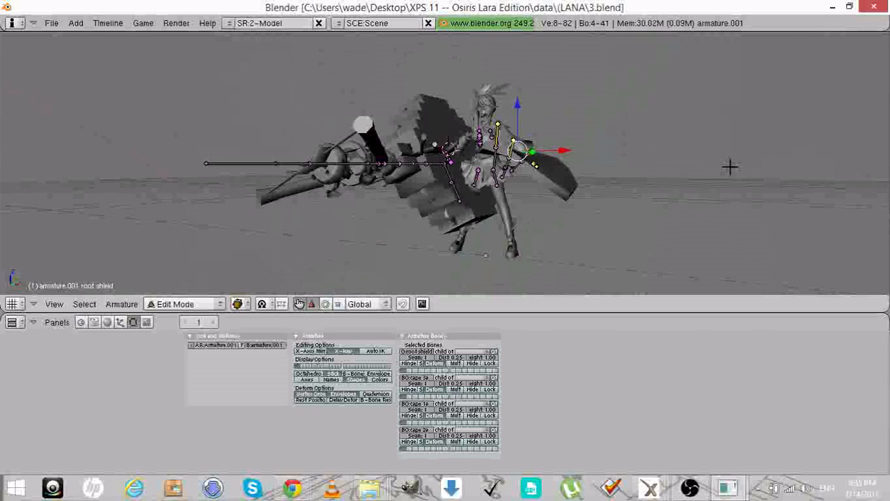
pyautogui.scroll(7, 729, 167)
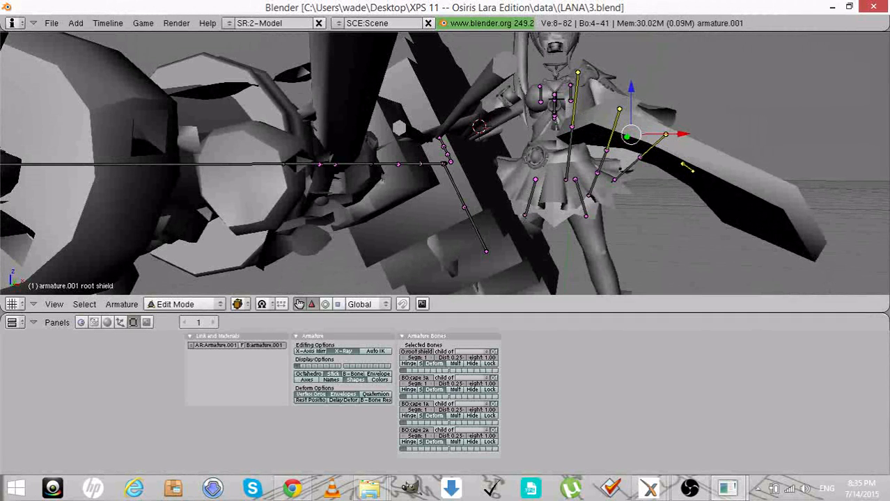
pyautogui.scroll(2, 555, 97)
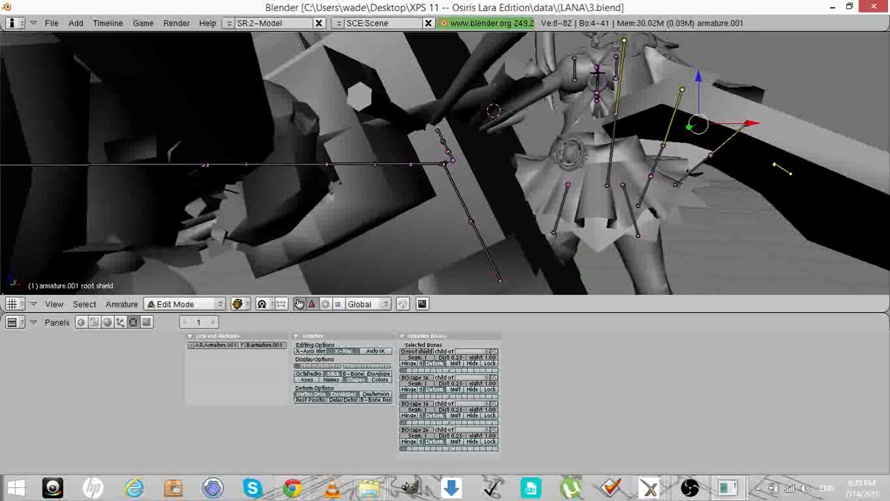
pyautogui.keyDown('shift'); pyautogui.rightClick(596, 73); pyautogui.keyUp('shift')
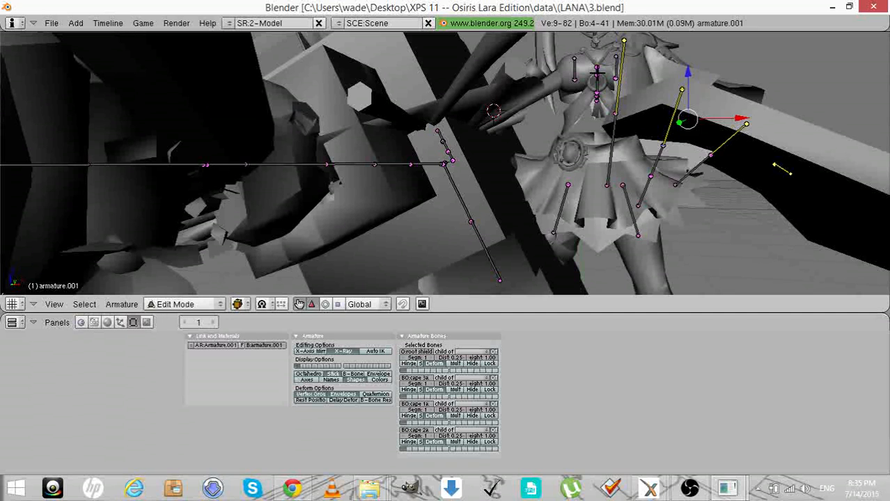
pyautogui.keyDown('shift'); pyautogui.rightClick(597, 72); pyautogui.keyUp('shift')
pyautogui.press('x')
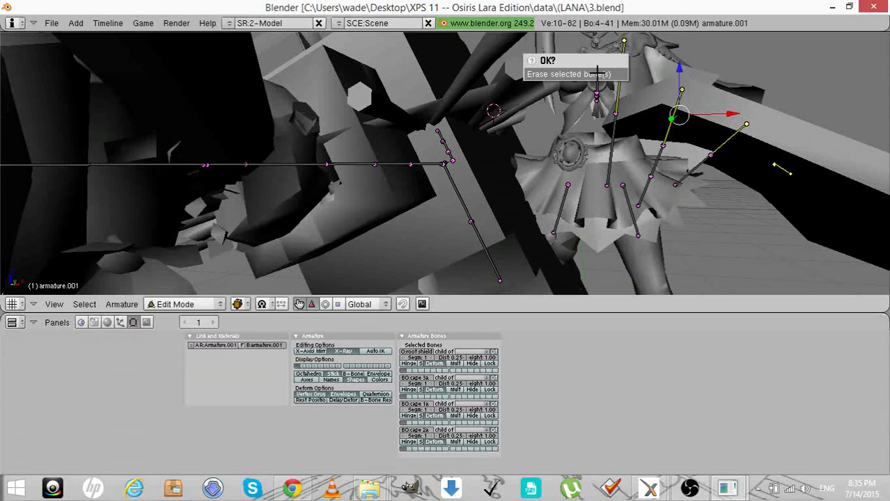
pyautogui.press('x')
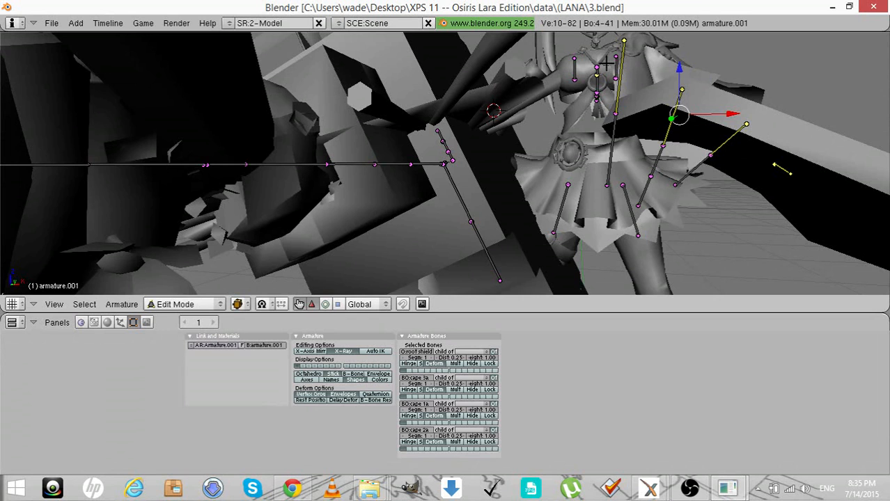
# Add the acc chest 1 and acc chest 2 bones to the current bone selection
pyautogui.press('KP_Decimal')
pyautogui.scroll(4, 606, 63)
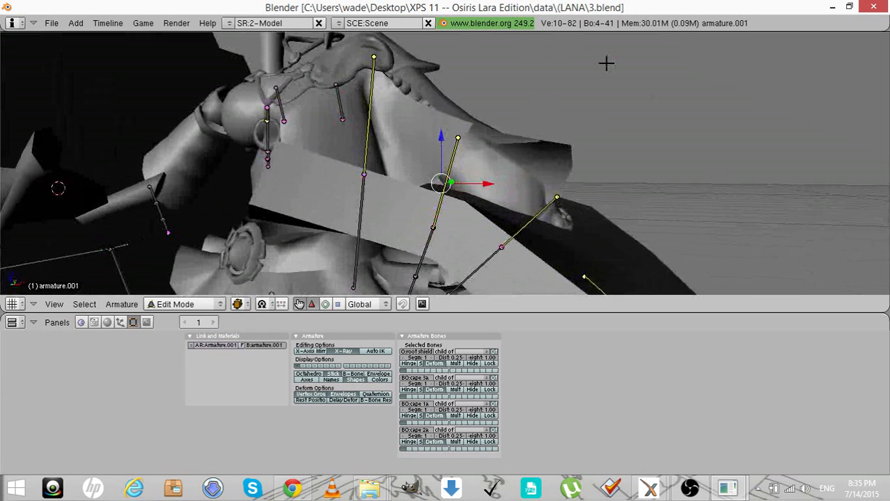
pyautogui.press('KP_4')
pyautogui.press('KP_4')
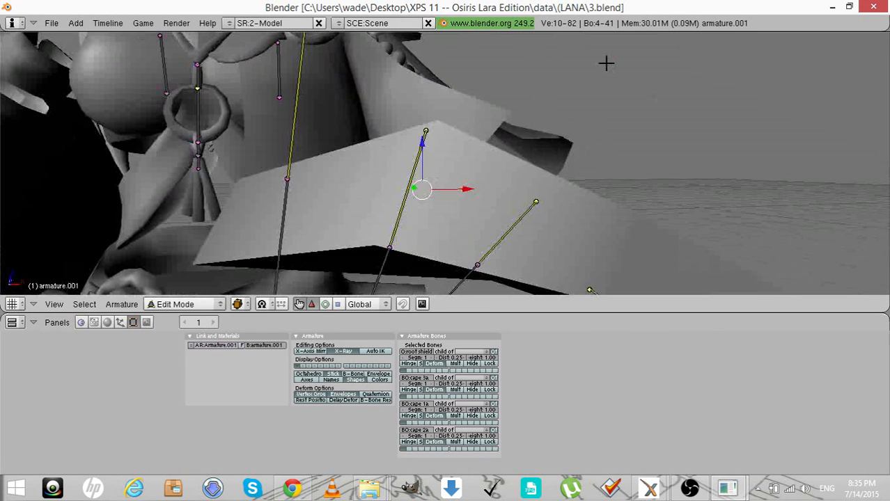
pyautogui.keyDown('shift'); pyautogui.rightClick(197, 78); pyautogui.keyUp('shift')
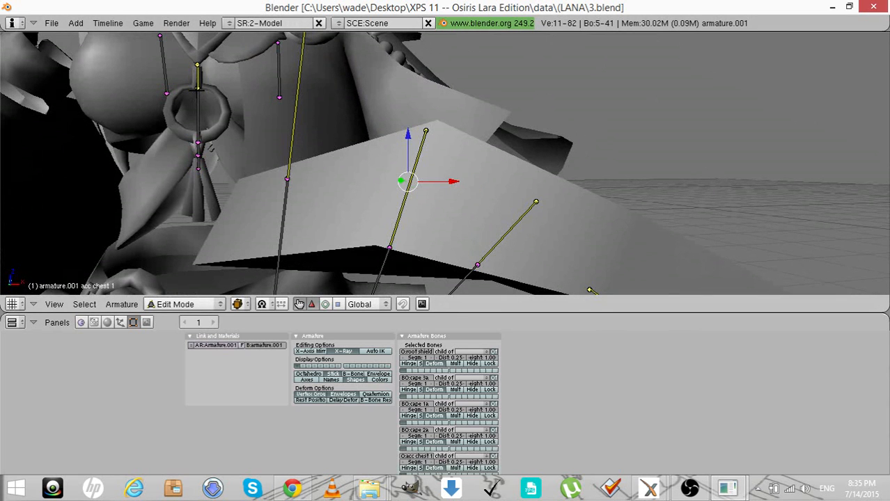
pyautogui.keyDown('shift'); pyautogui.rightClick(198, 88); pyautogui.keyUp('shift')
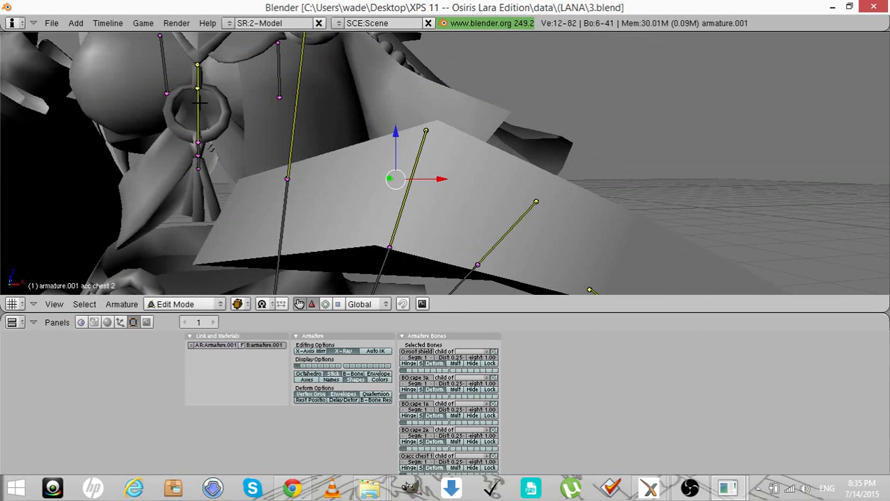
# Look over the selected bones from the front, then return the armature to Object Mode and clear the selection
pyautogui.scroll(-7, 199, 103)
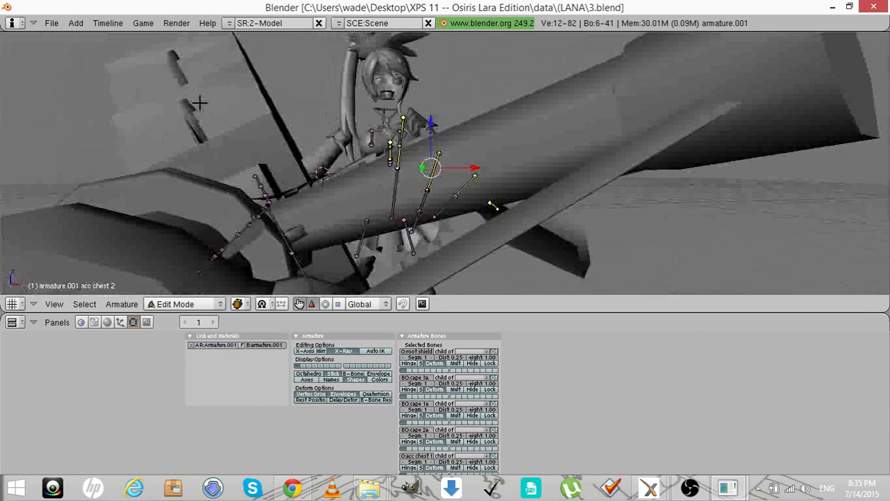
pyautogui.press('KP_1')
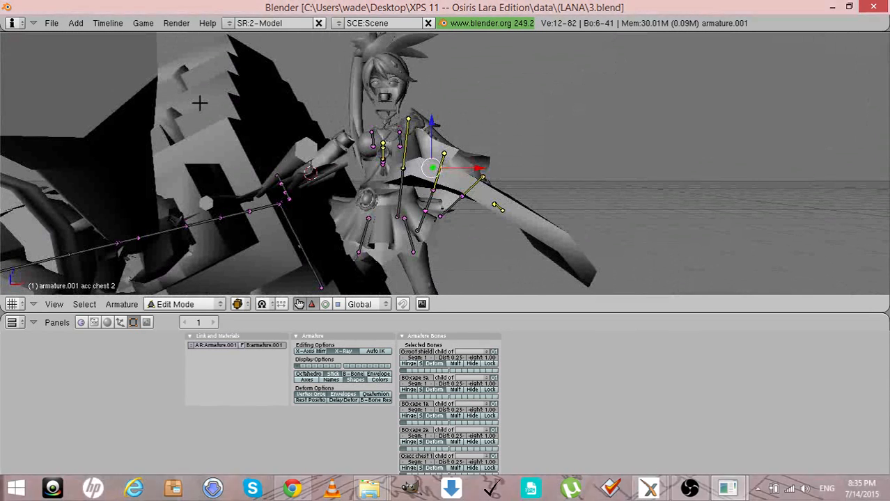
pyautogui.press('KP_4')
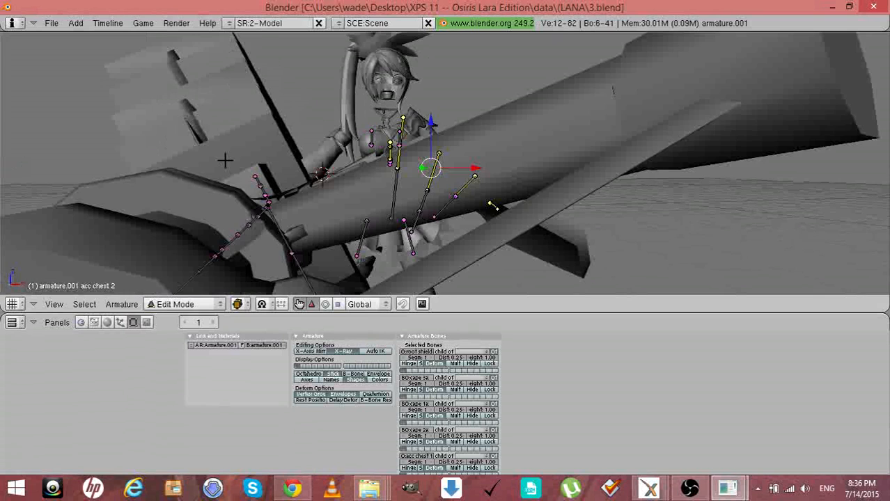
pyautogui.press('KP_4')
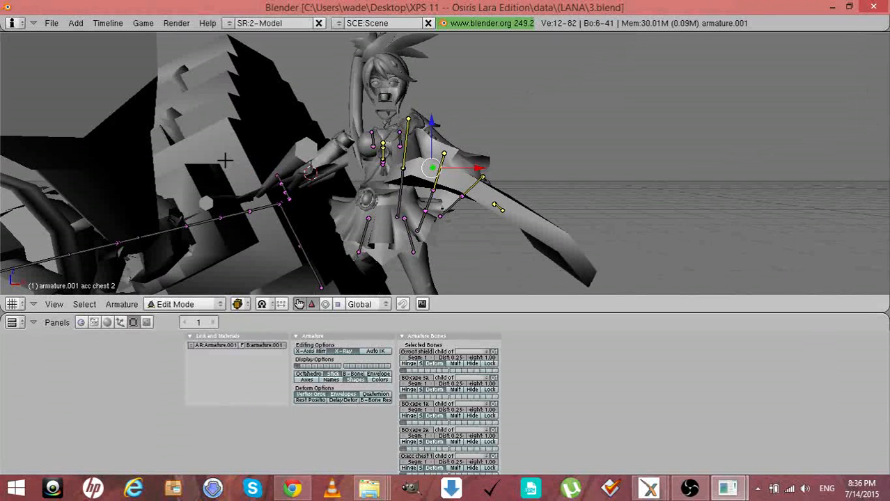
pyautogui.press('KP_4')
pyautogui.press('KP_6')
pyautogui.press('Tab')
pyautogui.press('a')
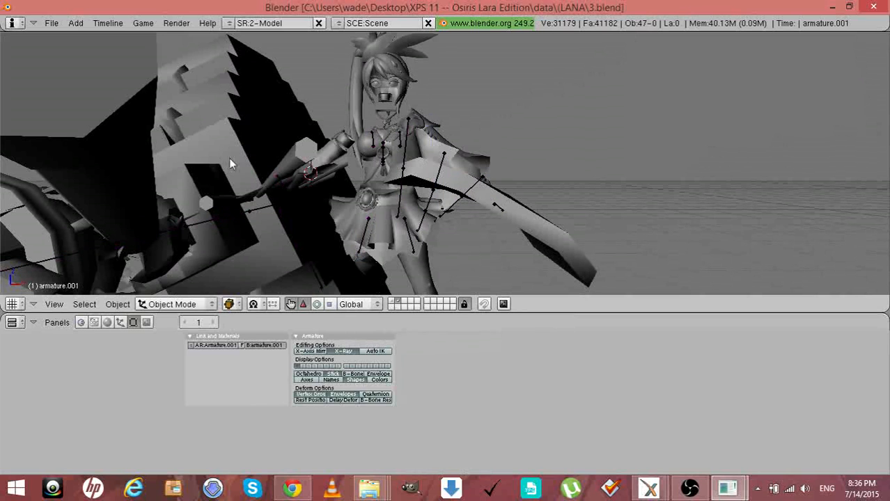
# Delete the long ponytail mesh beside the model's head
pyautogui.click(361, 99)
pyautogui.rightClick(361, 99)
pyautogui.press('x')
pyautogui.click(361, 104)
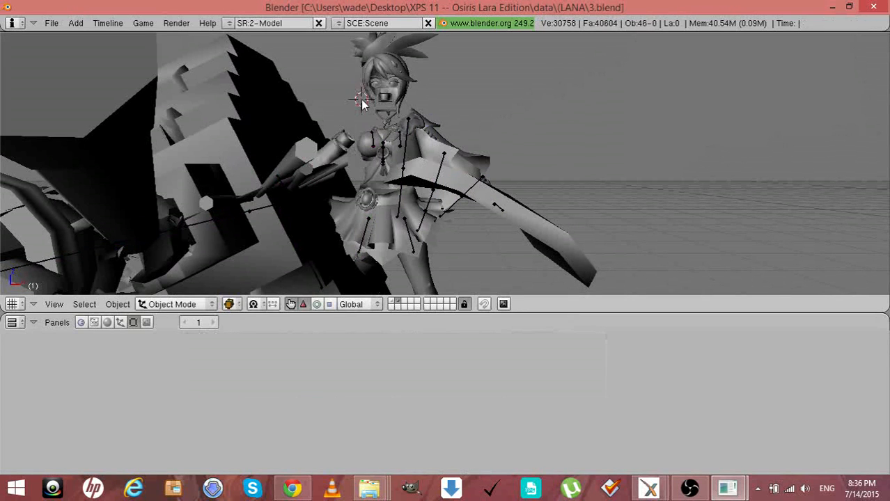
# Delete the remaining head, face and hair meshes together
pyautogui.press('KP_4')
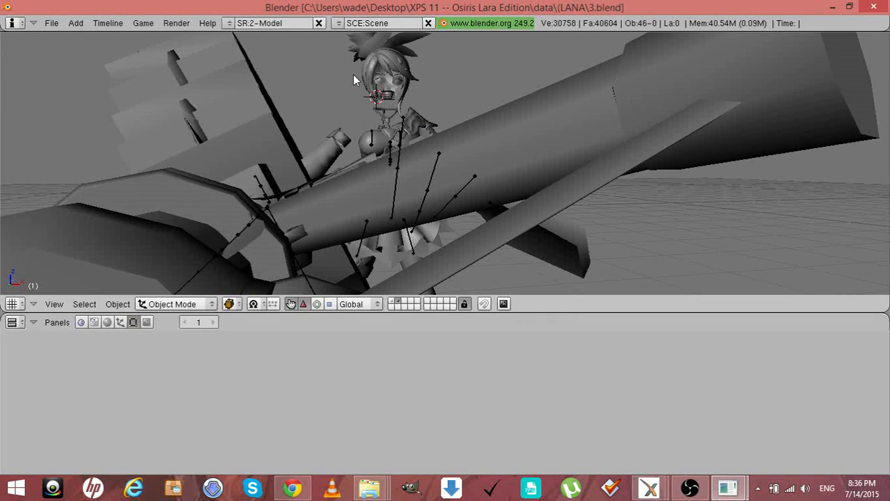
pyautogui.scroll(-2, 353, 80)
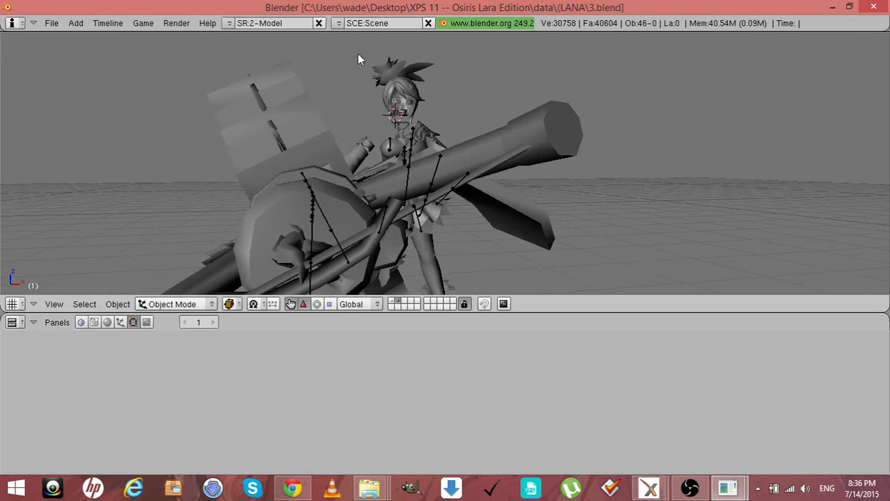
pyautogui.press('x')
pyautogui.click(456, 114)
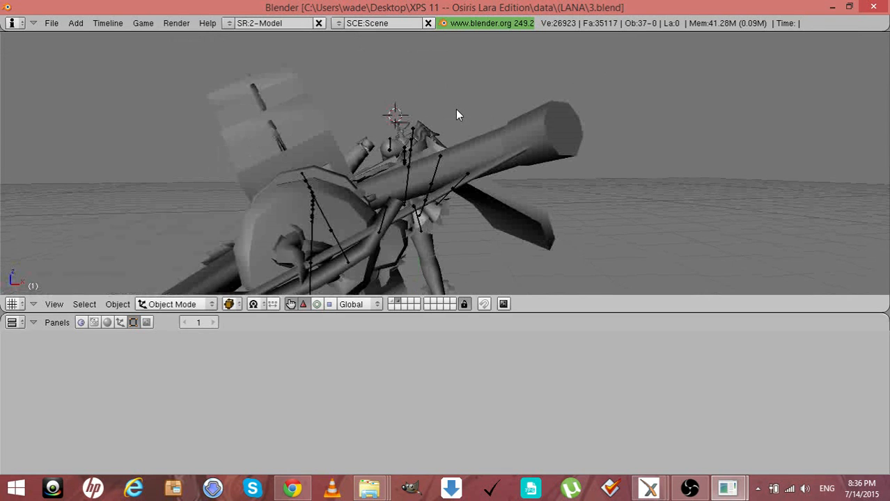
# Save the scene as a new file named 4.blend in the LANA folder
pyautogui.scroll(-1, 457, 114)
pyautogui.scroll(4, 457, 114)
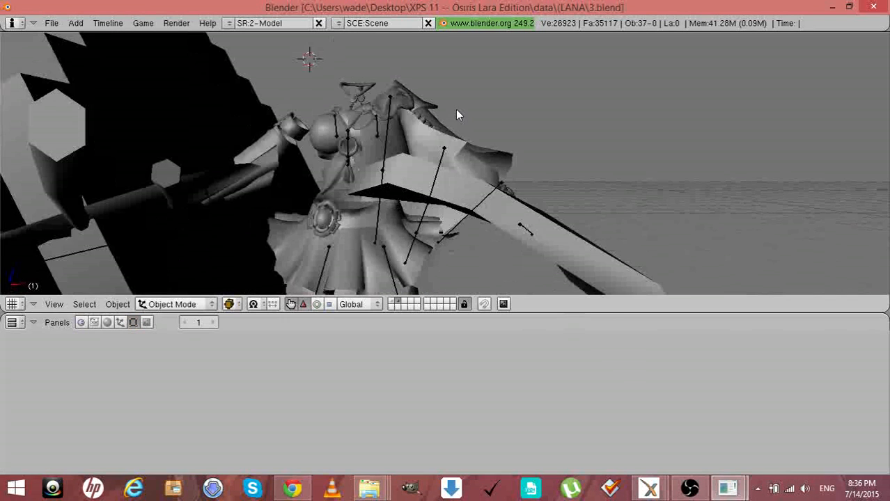
pyautogui.scroll(-1, 456, 114)
pyautogui.scroll(-3, 457, 114)
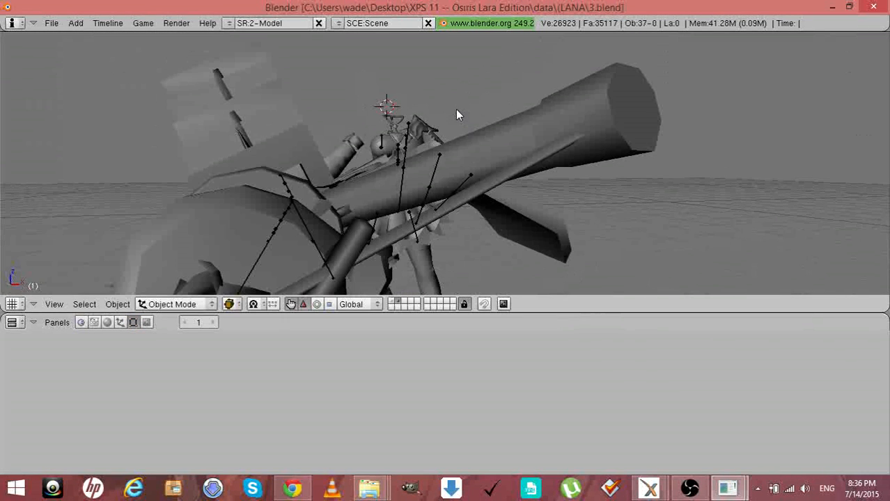
pyautogui.scroll(3, 457, 114)
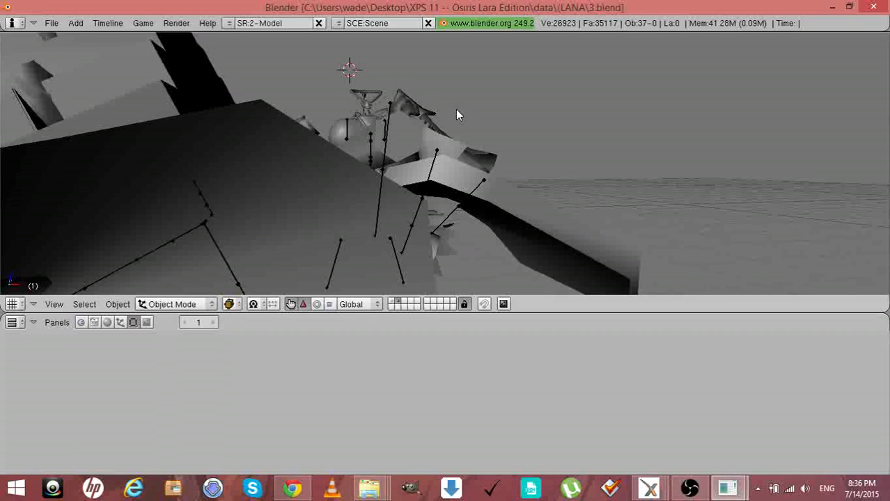
pyautogui.click(53, 23)
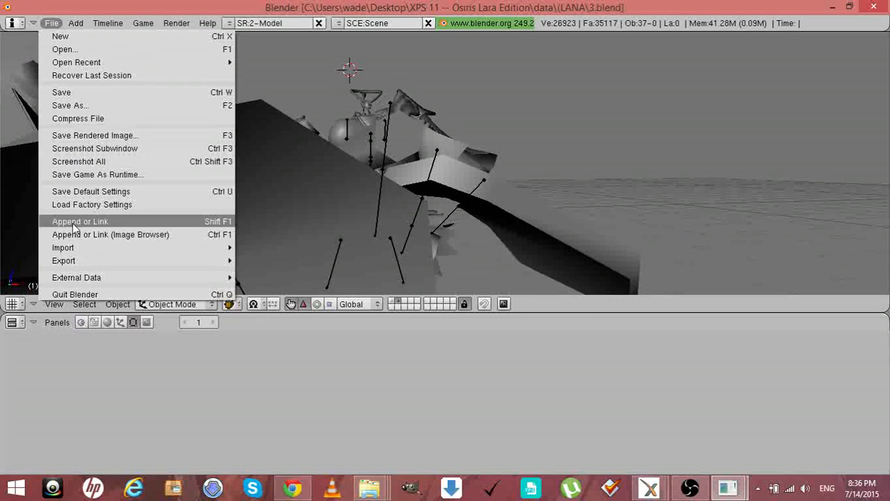
pyautogui.click(75, 107)
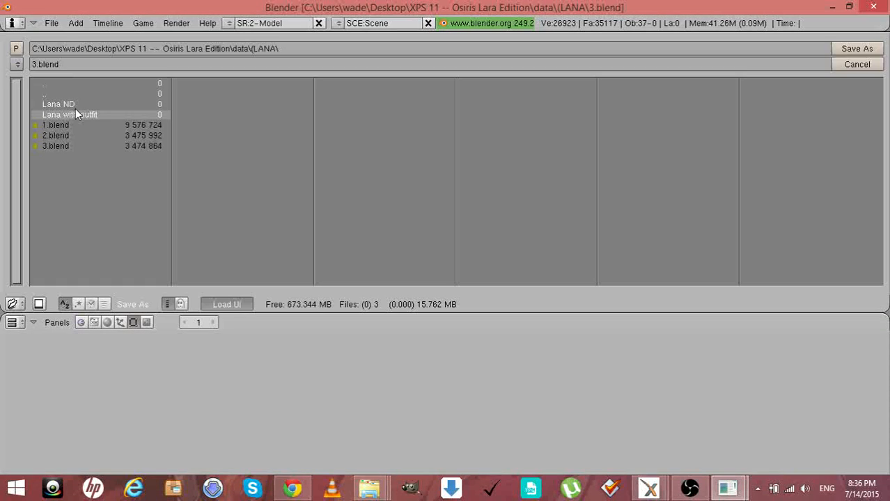
pyautogui.click(35, 67)
pyautogui.press('BackSpace')
pyautogui.write('4')
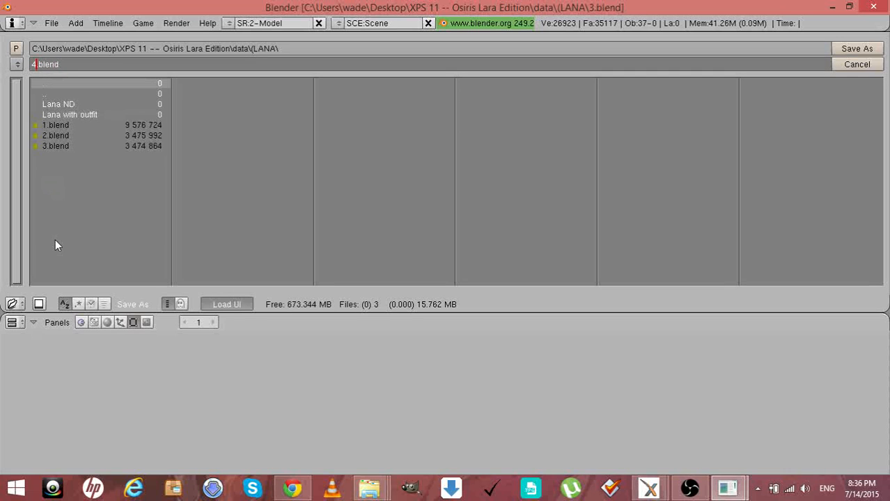
pyautogui.click(848, 49)
pyautogui.click(848, 50)
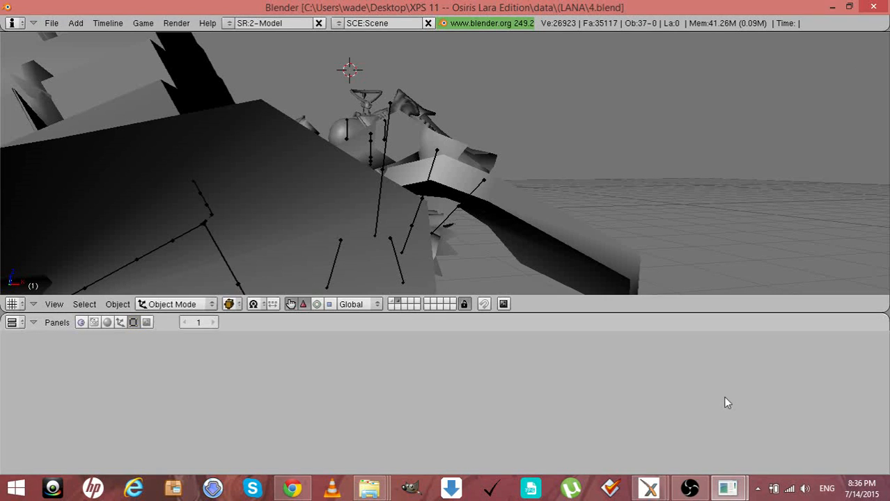
pyautogui.click(689, 489)
pyautogui.click(690, 489)
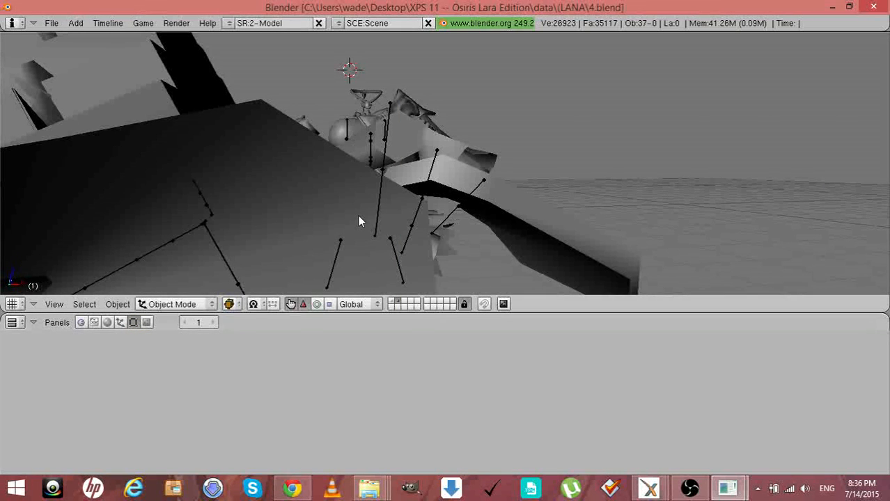
pyautogui.scroll(-3, 359, 216)
pyautogui.scroll(2, 358, 217)
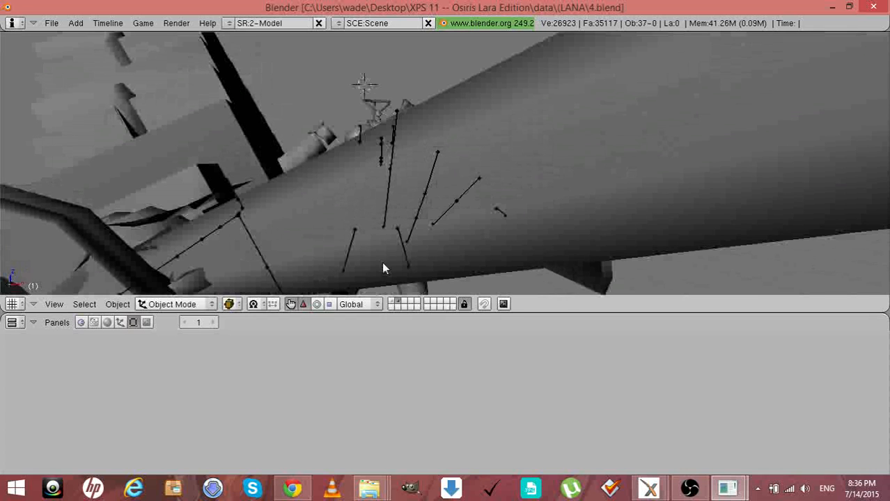
pyautogui.keyDown('shift'); pyautogui.click(393, 302); pyautogui.keyUp('shift')
pyautogui.keyDown('shift'); pyautogui.click(393, 304); pyautogui.keyUp('shift')
# Hide the outer pleated skirt mesh covering the model's thighs
pyautogui.moveTo(398, 170); pyautogui.dragTo(447, 258, button='middle')
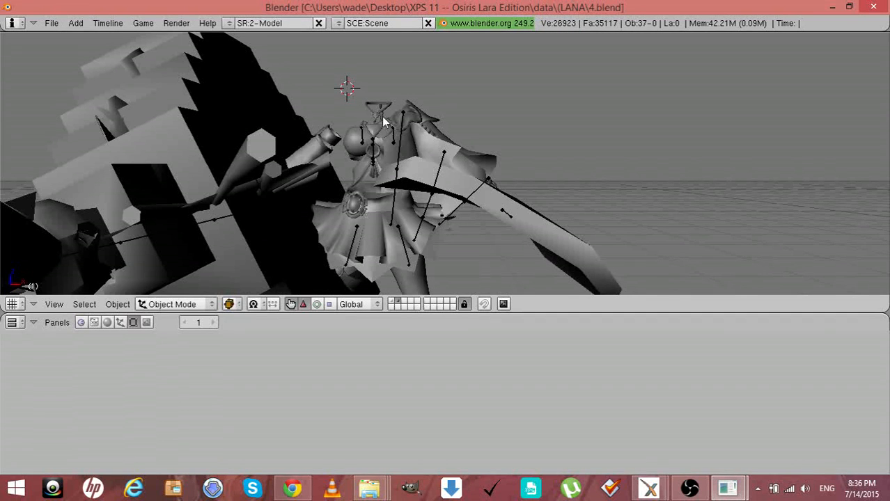
pyautogui.click(358, 255)
pyautogui.rightClick(358, 254)
pyautogui.press('h')
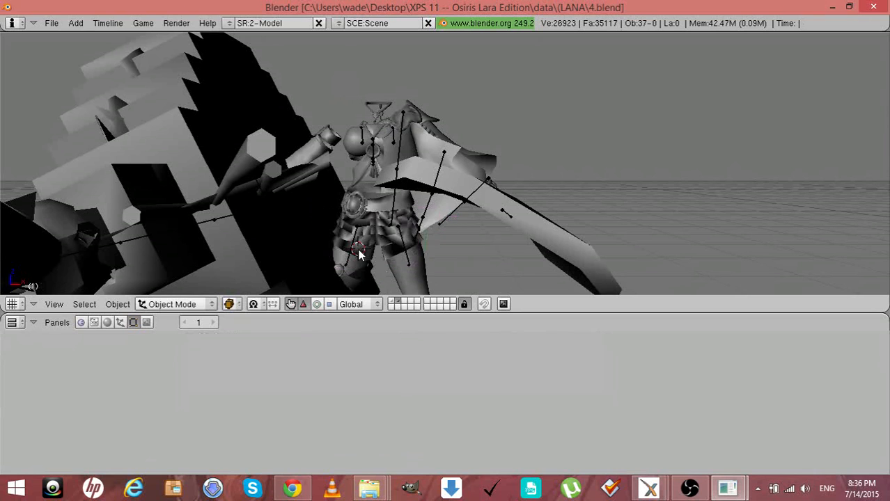
# Hide the bloomers mesh around the hips and move the accessory armature to the first layer
pyautogui.rightClick(392, 262)
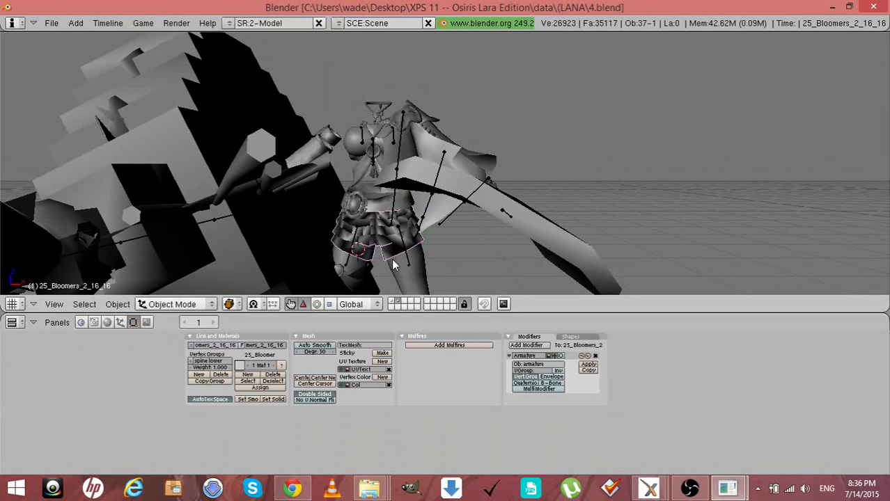
pyautogui.press('h')
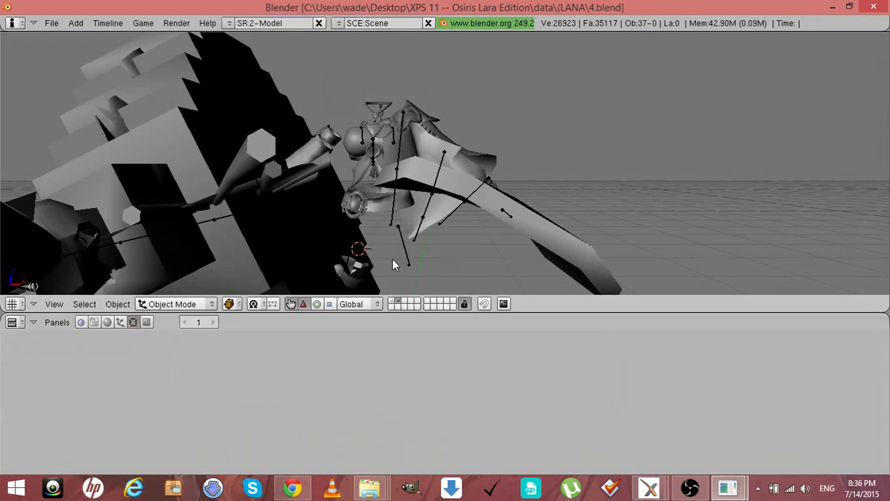
pyautogui.rightClick(407, 252)
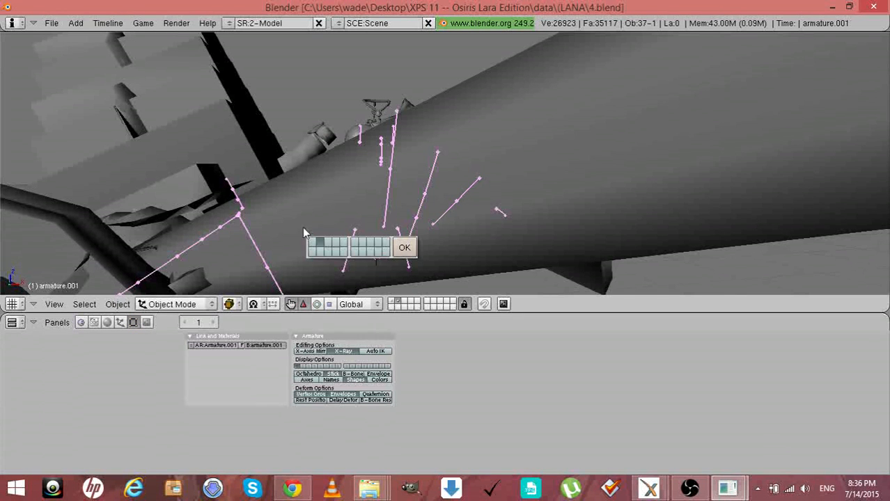
pyautogui.click(312, 241)
pyautogui.click(405, 249)
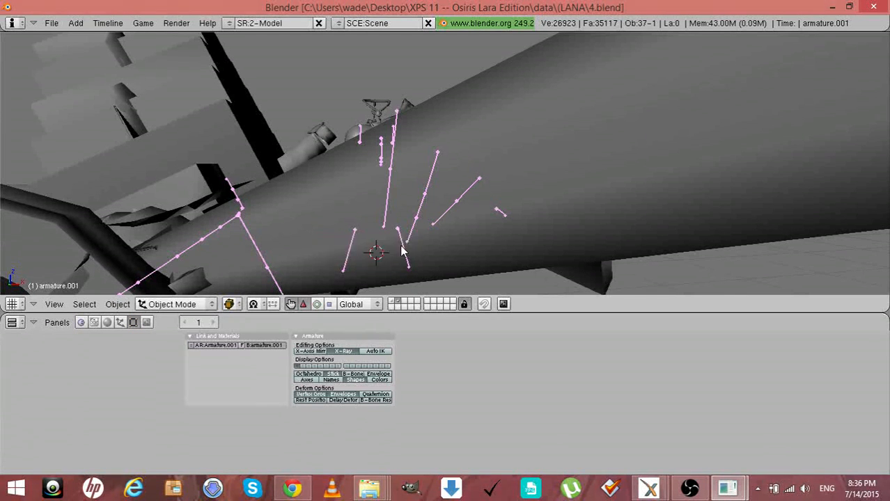
# Show only the first layer and join the accessory armature into the body armature
pyautogui.press('1')
pyautogui.scroll(-4, 370, 225)
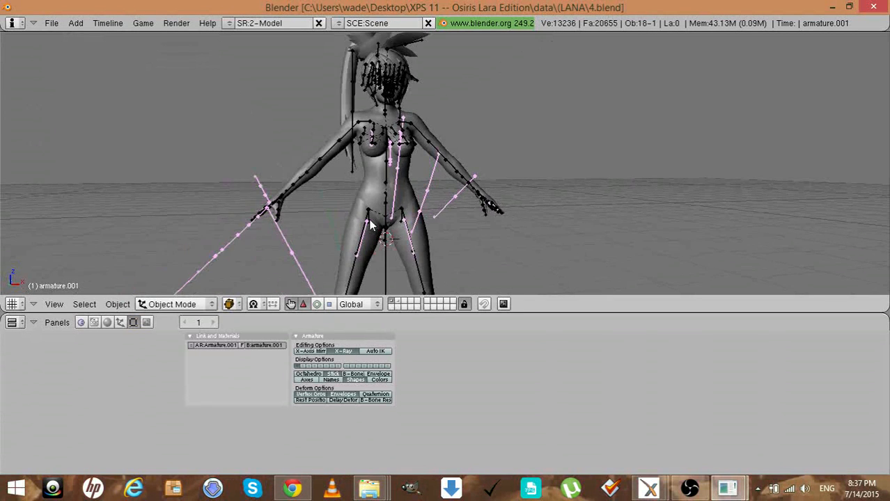
pyautogui.keyDown('shift'); pyautogui.rightClick(408, 245); pyautogui.keyUp('shift')
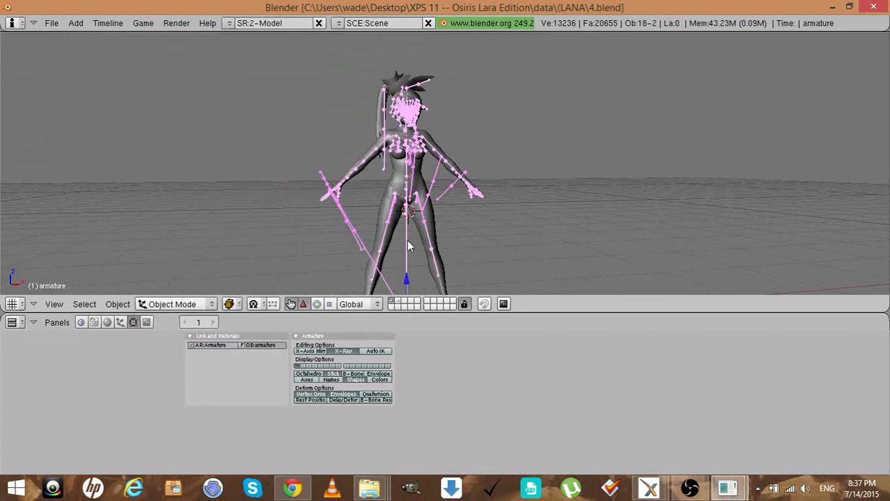
pyautogui.hotkey('ctrl', 'j')
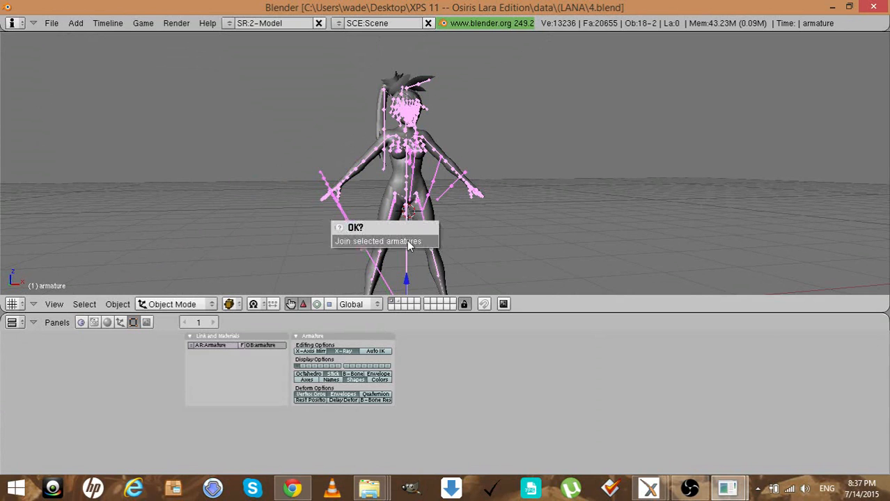
pyautogui.click(408, 244)
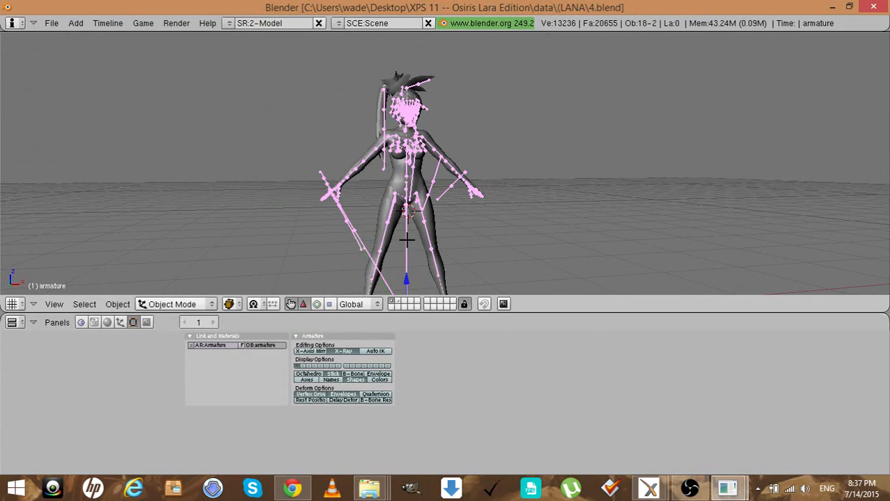
# Enter Edit Mode on the joined armature and parent the root shield bone to arm left wrist
pyautogui.press('Tab')
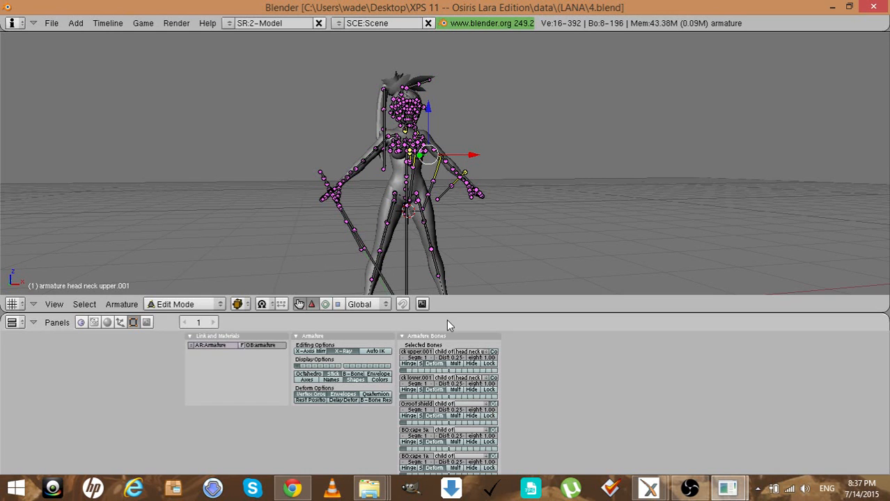
pyautogui.moveTo(452, 314); pyautogui.dragTo(449, 245)
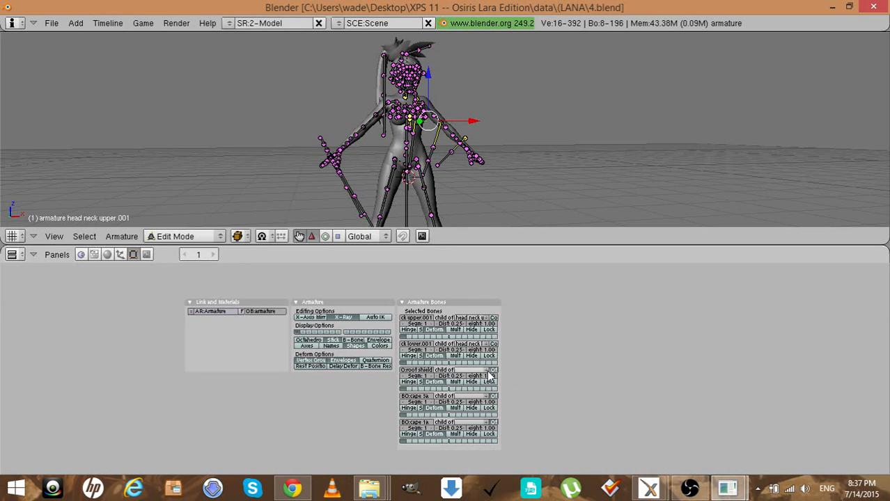
pyautogui.click(488, 371)
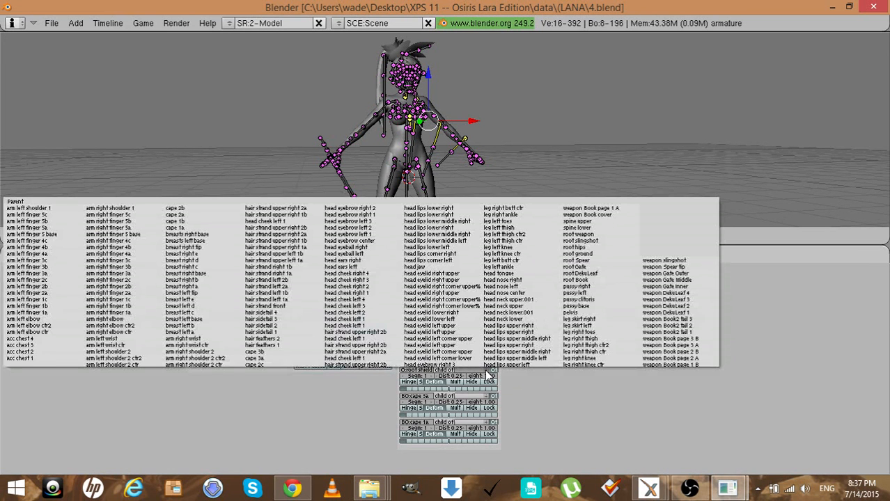
pyautogui.click(125, 339)
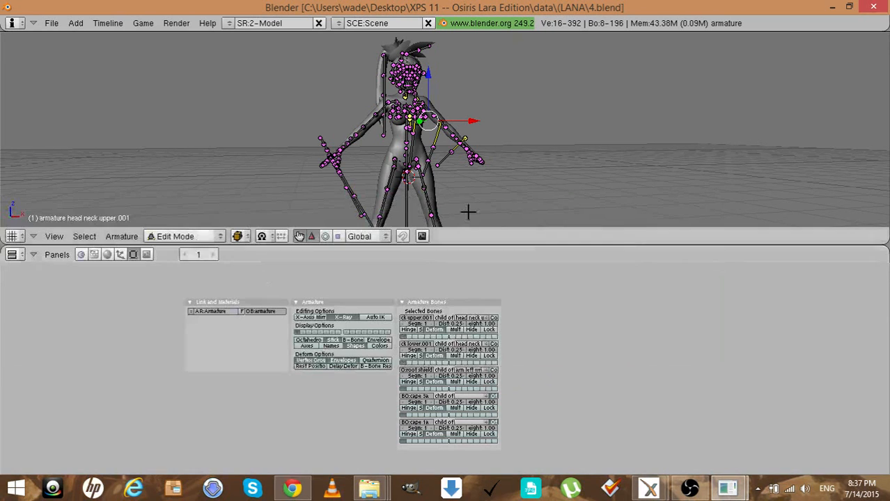
# Parent the cape 3a and cape 1a bones to spine upper
pyautogui.click(489, 398)
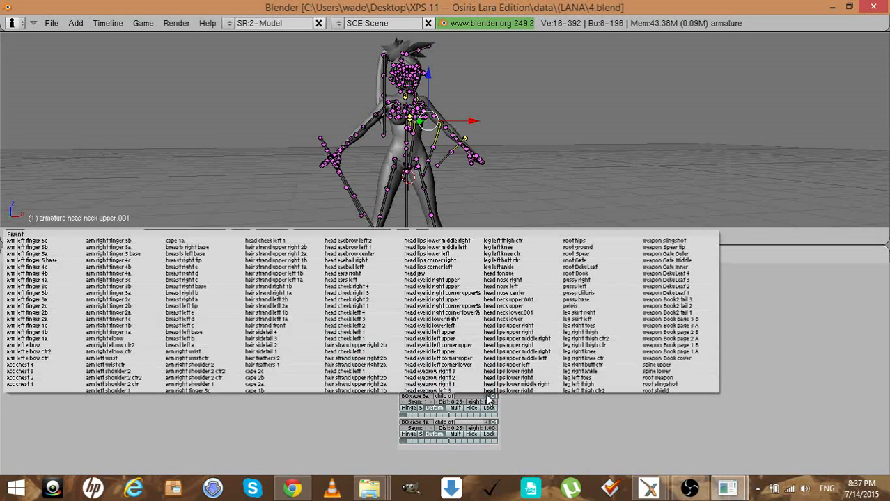
pyautogui.click(672, 367)
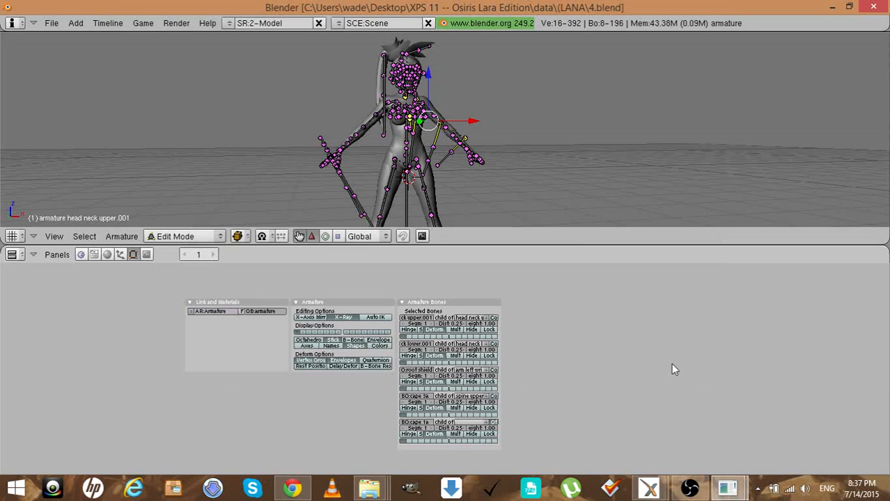
pyautogui.click(483, 424)
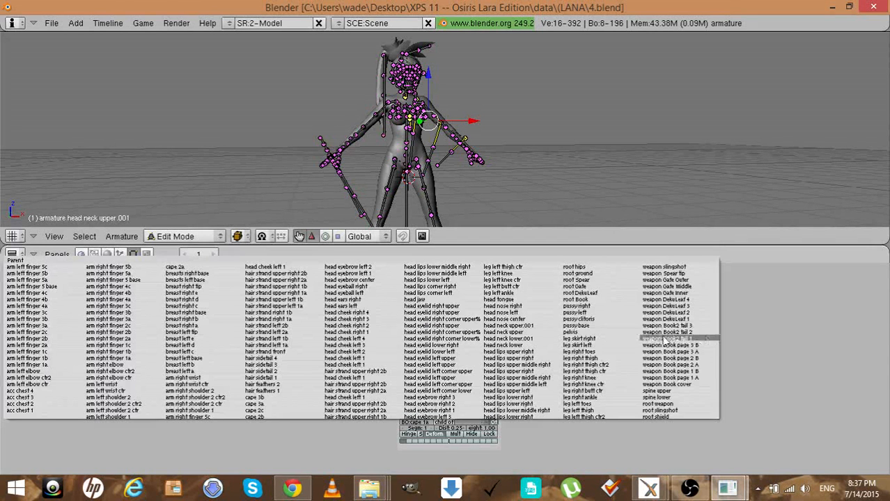
pyautogui.click(672, 391)
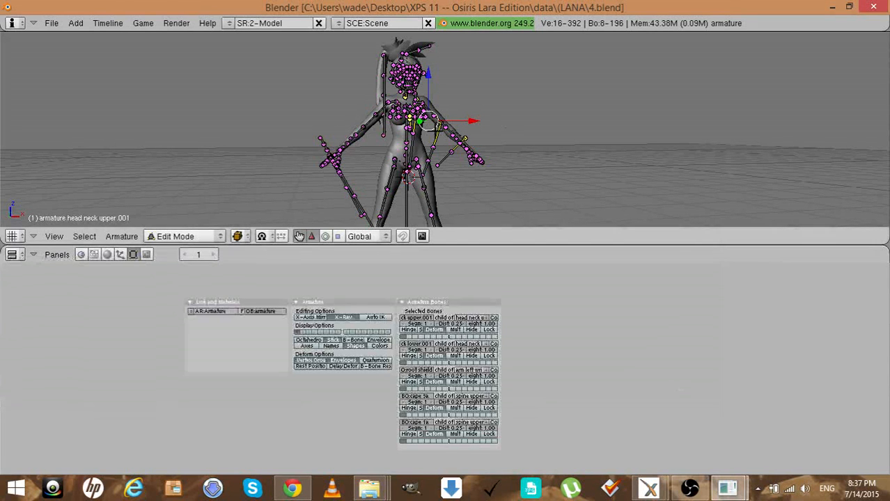
# Examine the overlapping bones along both thighs to tell the skirt bones from the leg bones
pyautogui.rightClick(418, 175)
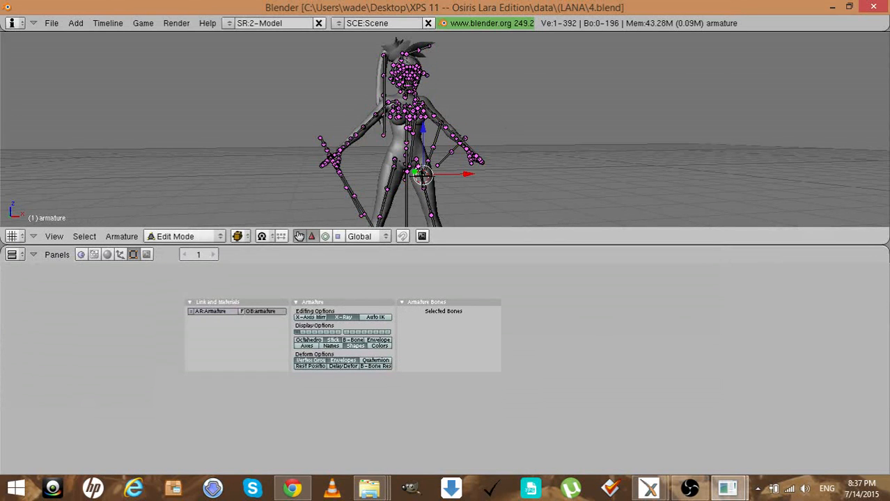
pyautogui.scroll(5, 421, 176)
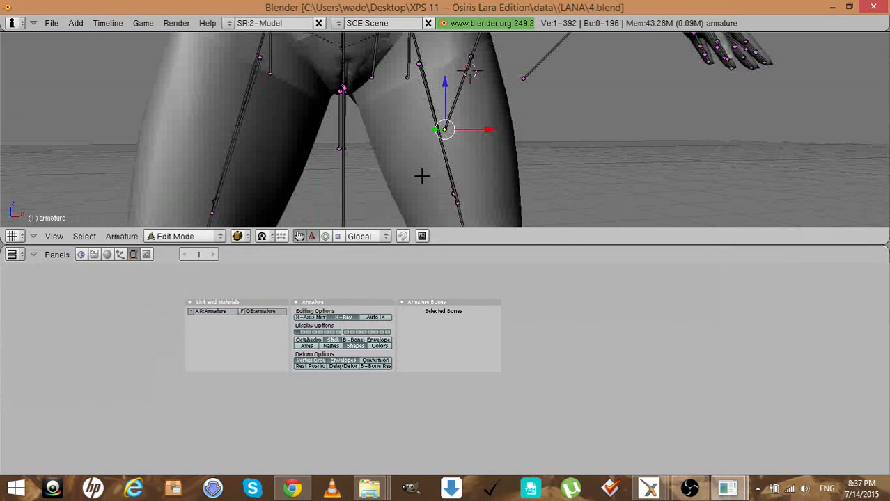
pyautogui.rightClick(432, 108)
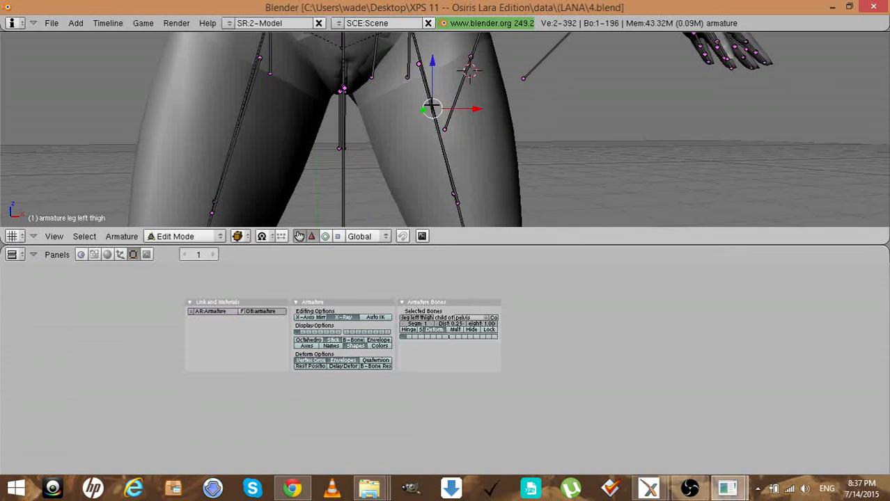
pyautogui.rightClick(432, 108)
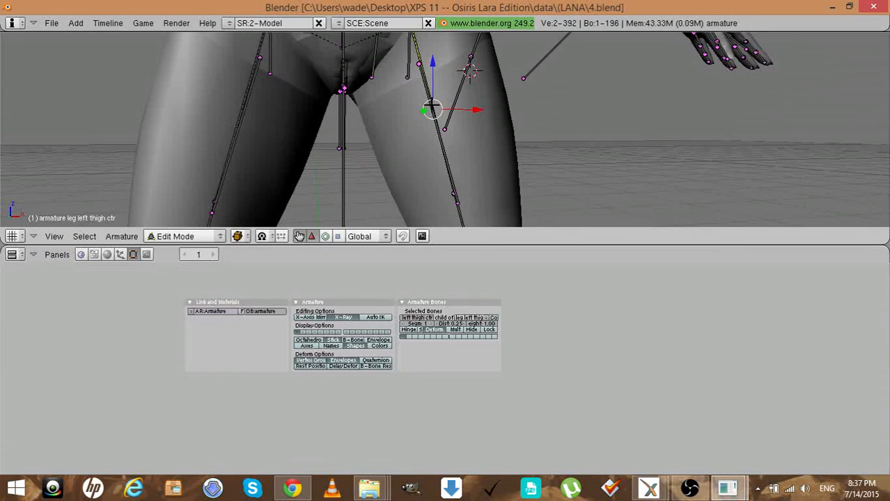
pyautogui.rightClick(432, 107)
pyautogui.rightClick(431, 108)
pyautogui.rightClick(238, 129)
pyautogui.rightClick(238, 130)
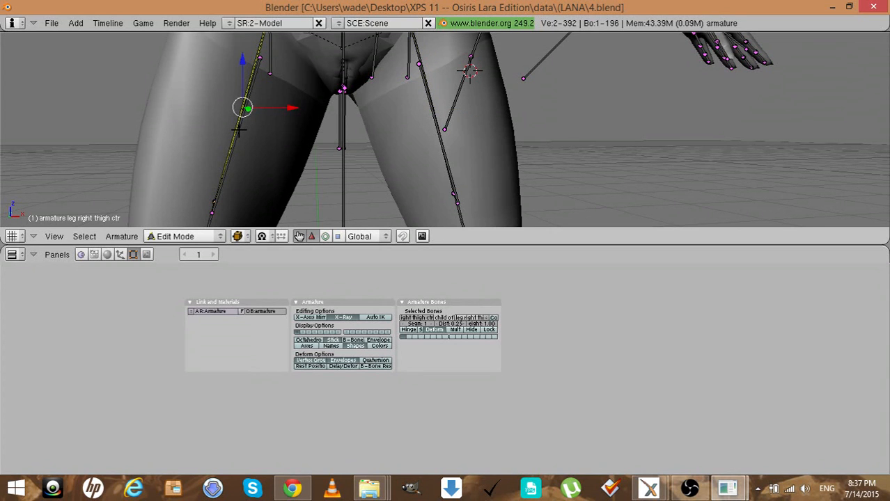
pyautogui.rightClick(238, 130)
pyautogui.rightClick(238, 129)
pyautogui.rightClick(238, 130)
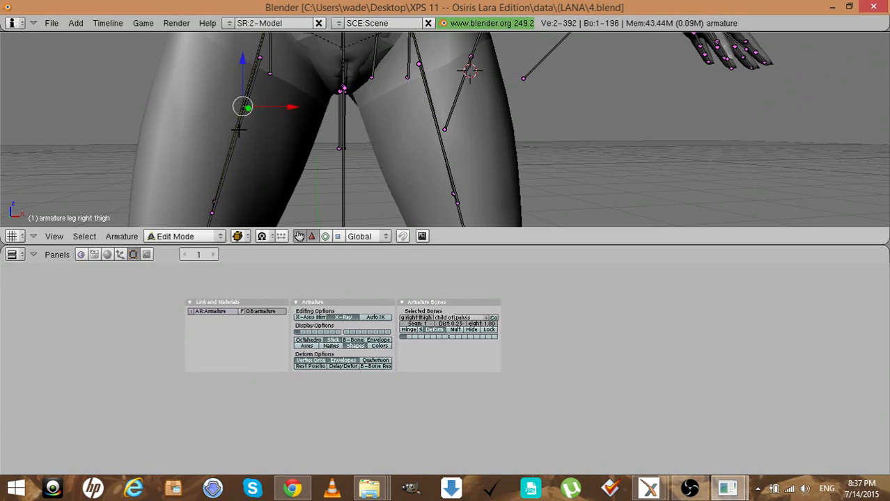
pyautogui.rightClick(238, 130)
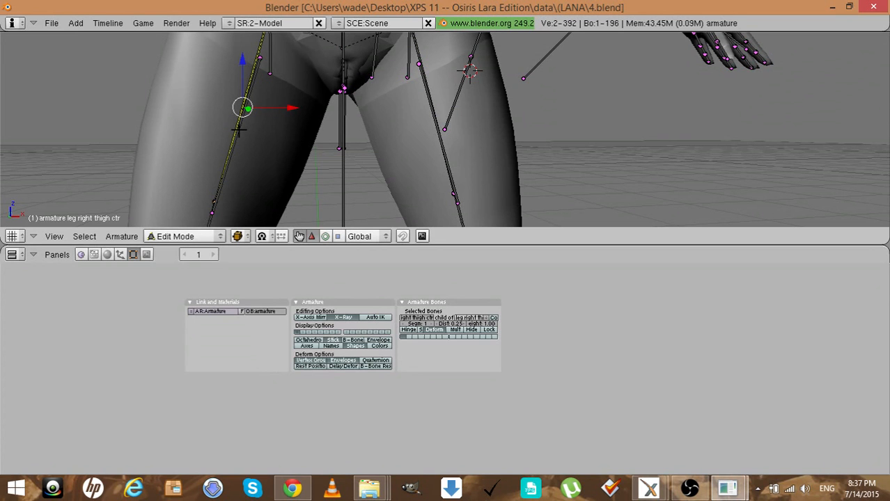
pyautogui.rightClick(238, 129)
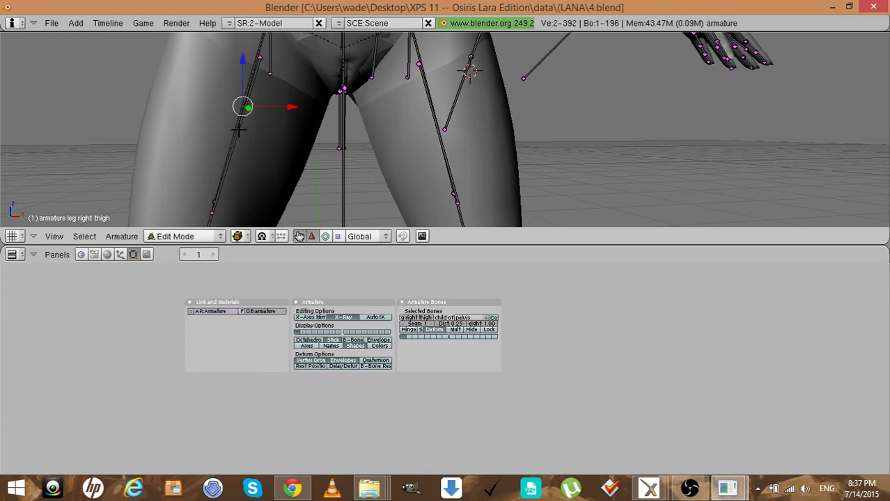
pyautogui.click(410, 320)
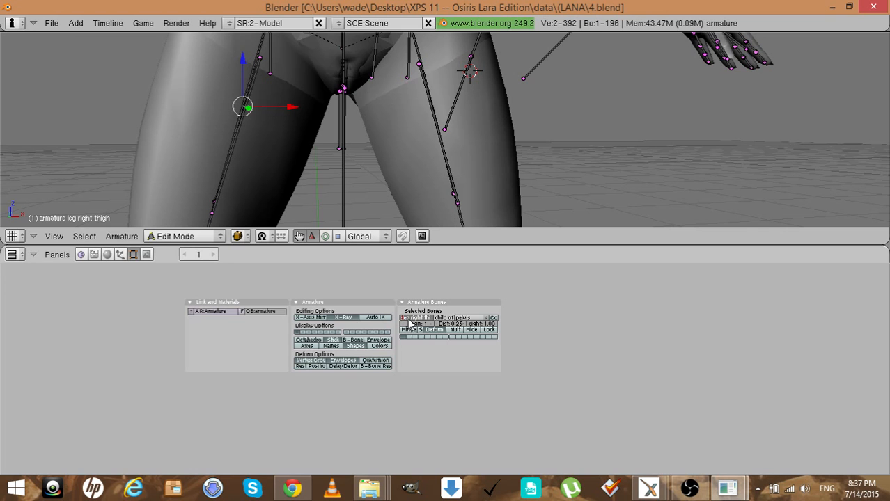
# Hide the leg right thigh ctr and leg right thigh bones that overlap the right skirt bone
pyautogui.rightClick(229, 148)
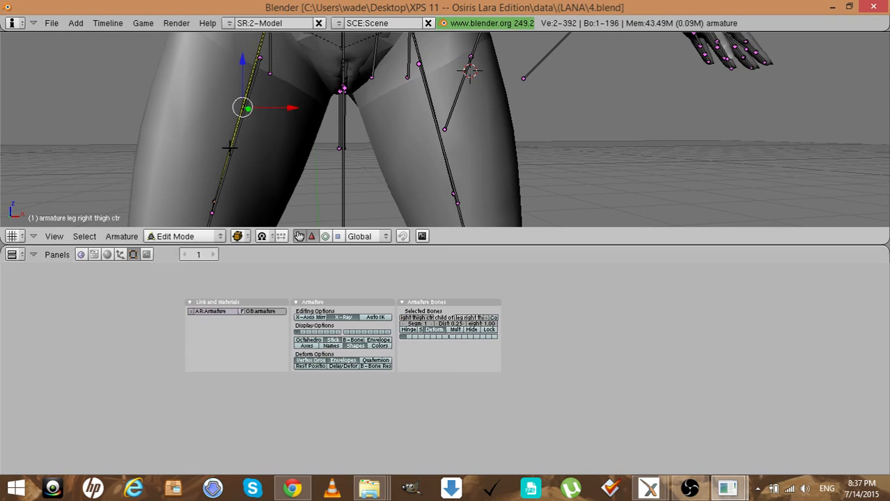
pyautogui.press('a')
pyautogui.rightClick(230, 148)
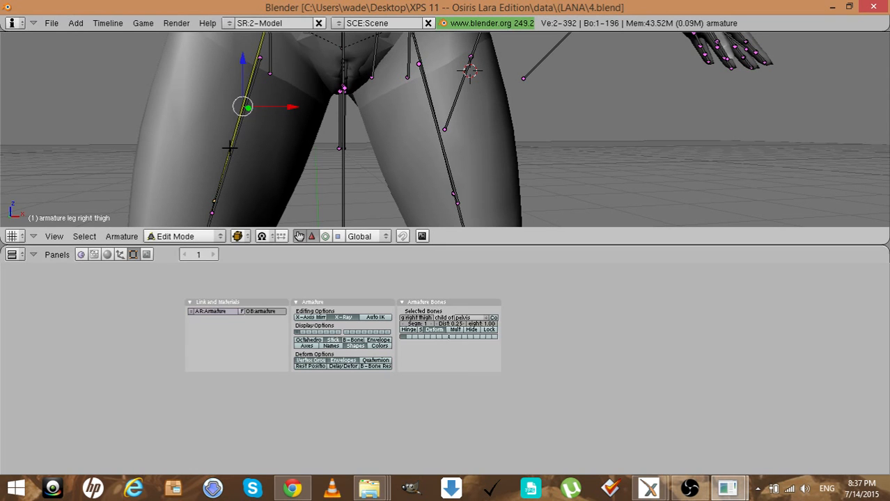
pyautogui.press('a')
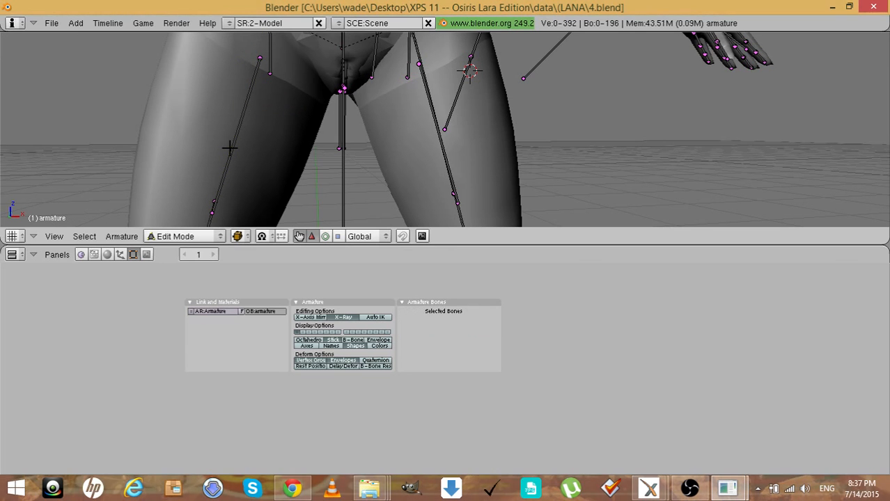
# Parent the leg skirt right bone to pelvis and hide it
pyautogui.rightClick(229, 148)
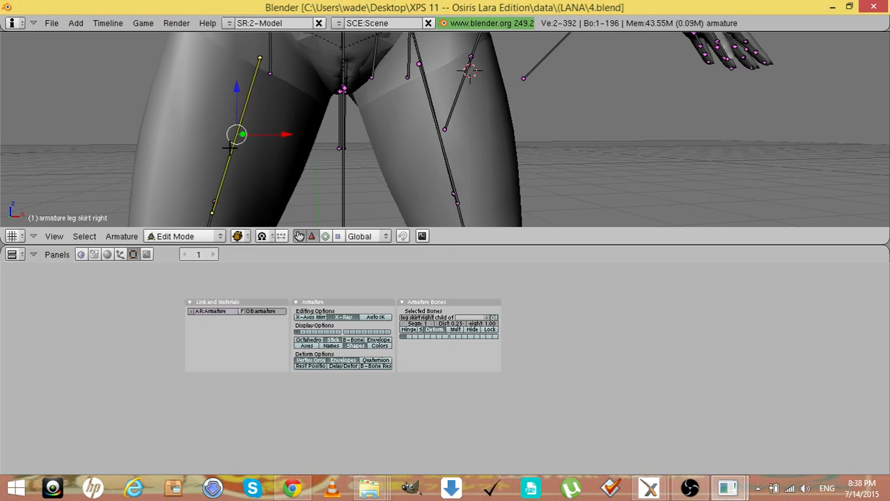
pyautogui.click(486, 319)
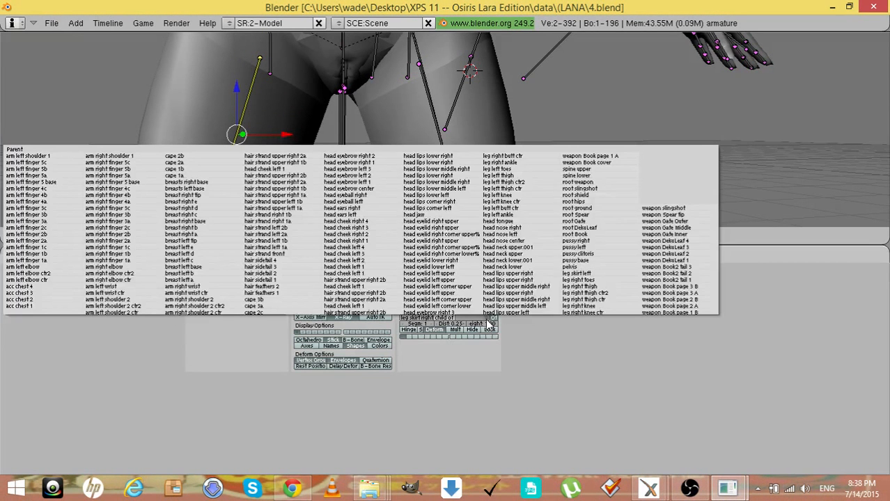
pyautogui.click(575, 267)
pyautogui.press('a')
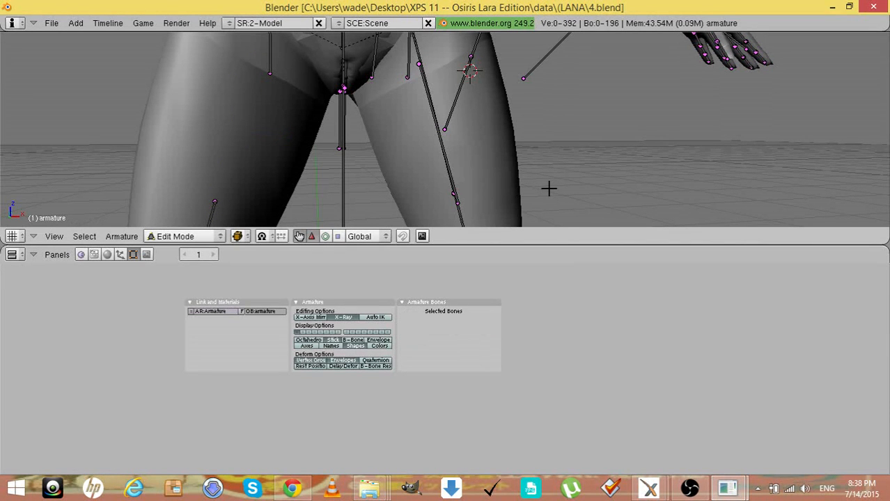
# Hide the leg left thigh and leg left thigh ctr bones that overlap the left skirt bone
pyautogui.rightClick(435, 137)
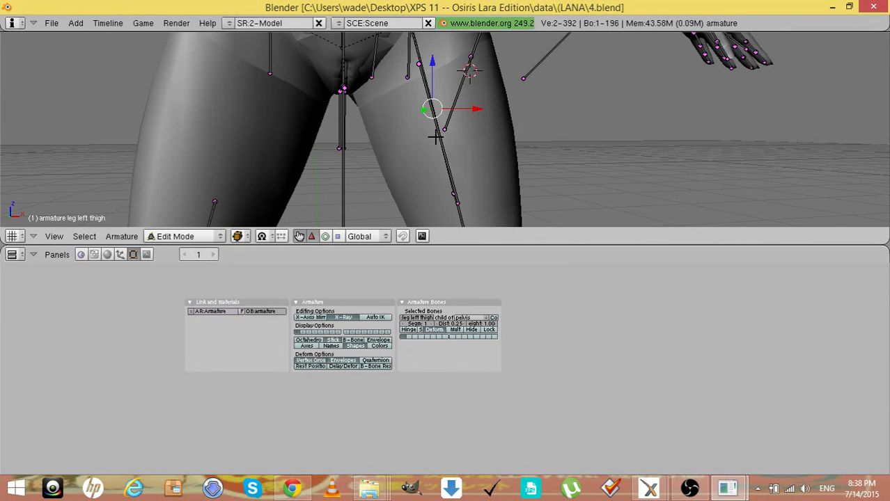
pyautogui.press('a')
pyautogui.rightClick(435, 137)
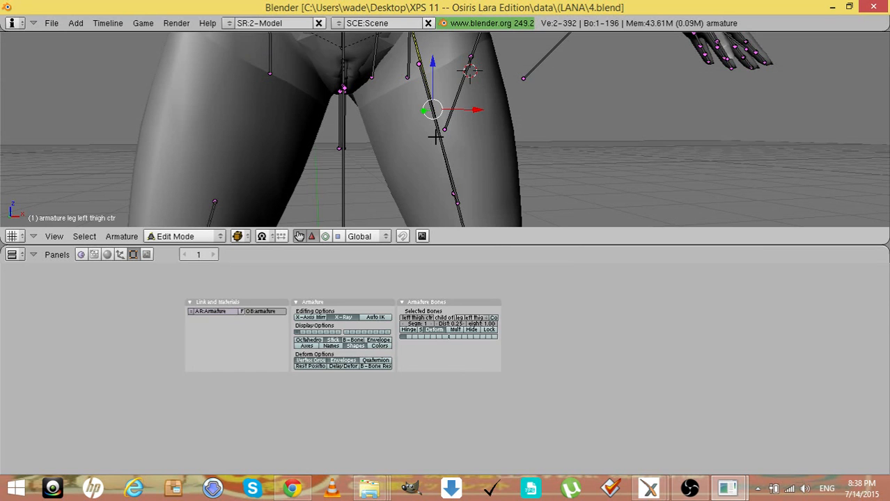
pyautogui.press('a')
# Parent the leg skirt left bone to pelvis and clear the selection
pyautogui.rightClick(435, 137)
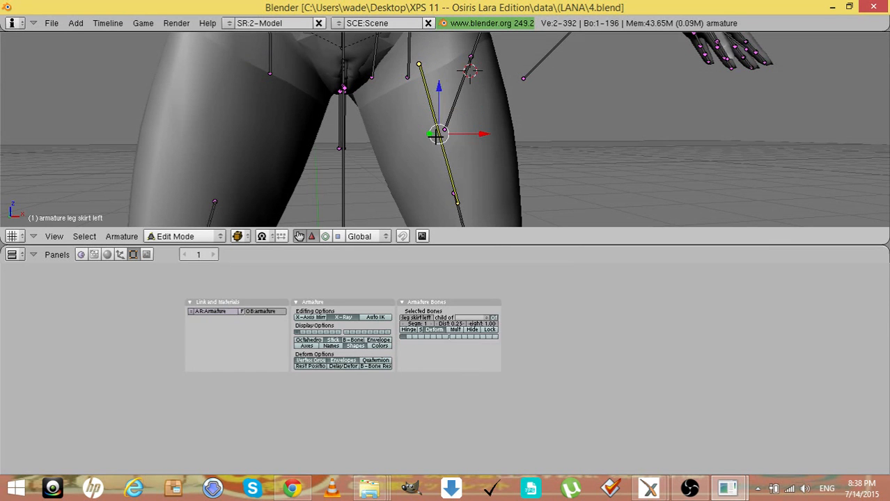
pyautogui.click(471, 319)
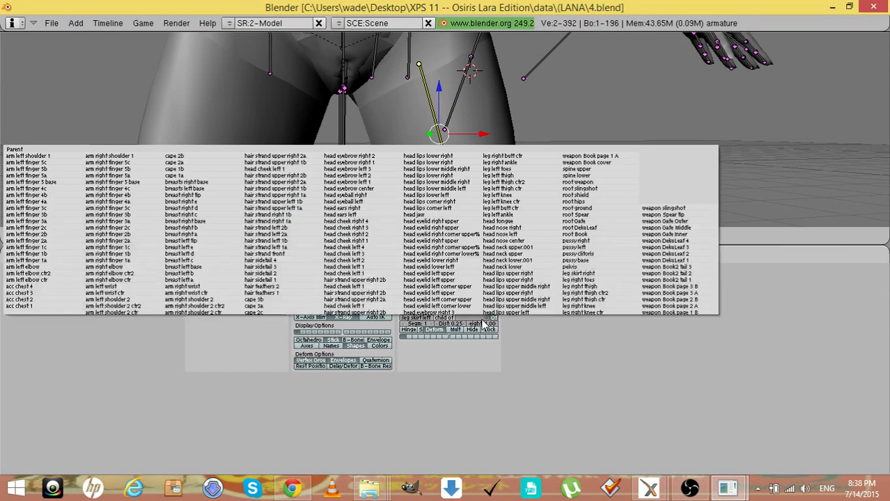
pyautogui.click(570, 266)
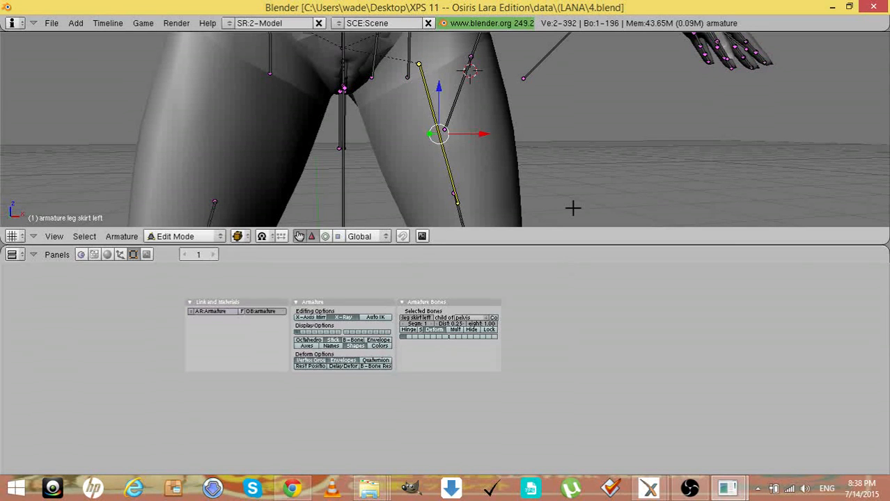
pyautogui.press('a')
# Examine the bones around the shoulders and chest from behind and in front for ones still lacking a parent
pyautogui.scroll(-5, 572, 208)
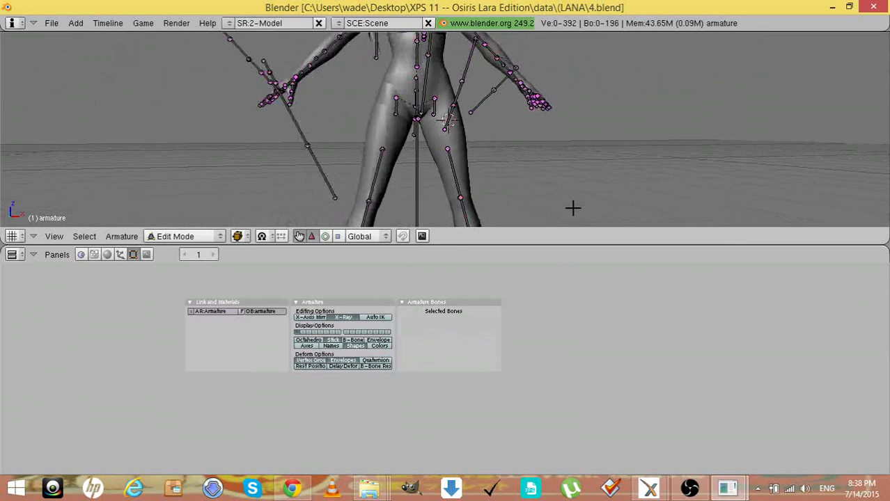
pyautogui.scroll(-2, 572, 208)
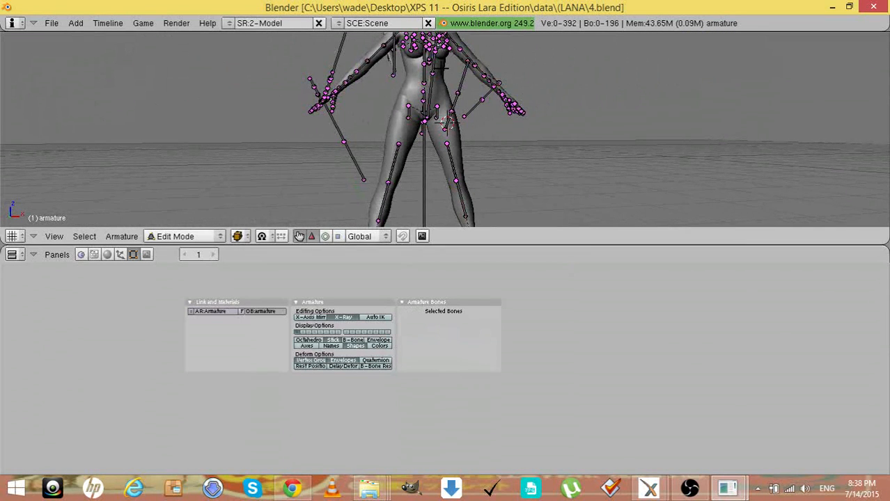
pyautogui.rightClick(430, 60)
pyautogui.moveTo(430, 61); pyautogui.dragTo(178, 61, button='middle')
pyautogui.moveTo(408, 124); pyautogui.dragTo(432, 60, button='middle')
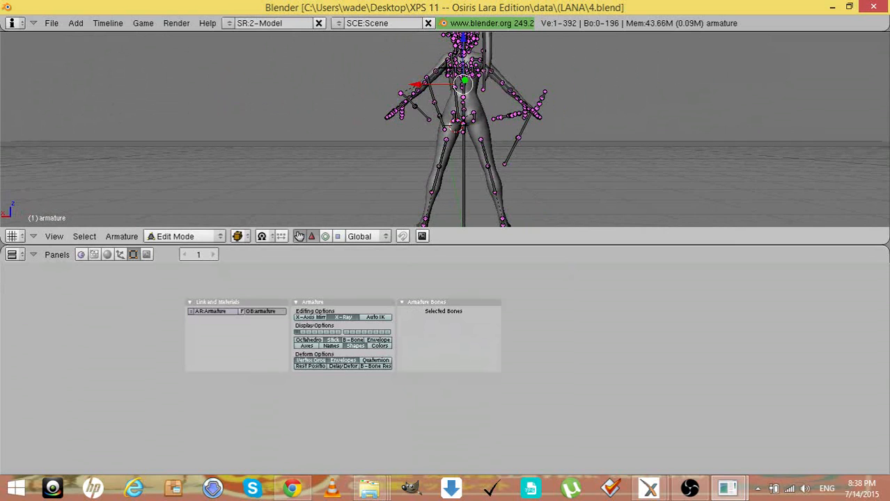
pyautogui.rightClick(453, 65)
pyautogui.press('KP_Decimal')
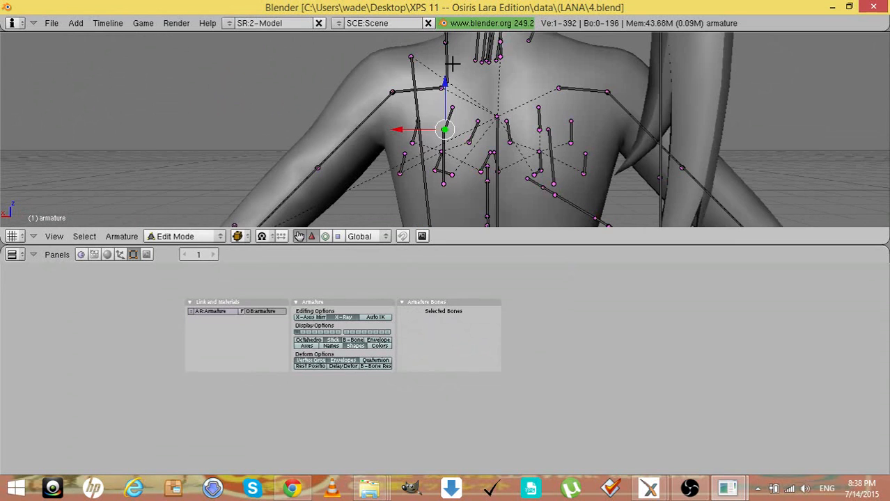
pyautogui.rightClick(414, 74)
pyautogui.press('a')
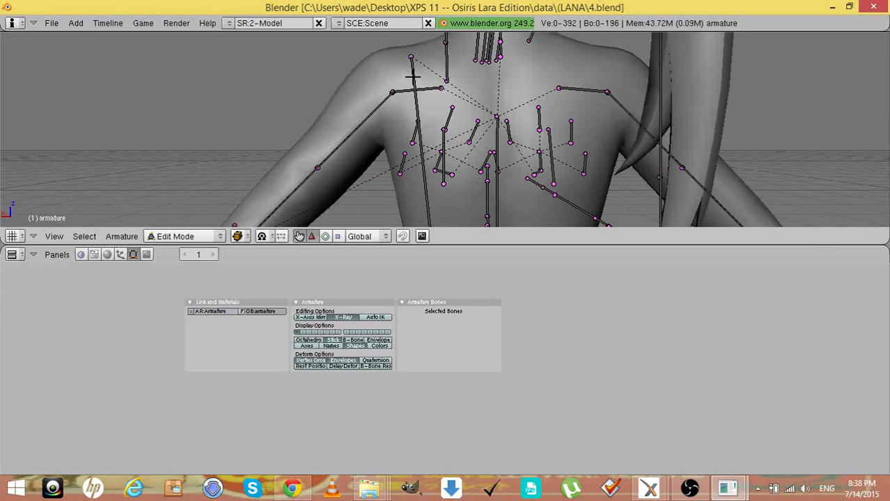
pyautogui.press('KP_4')
pyautogui.press('KP_4')
pyautogui.press('KP_4')
pyautogui.press('KP_4')
pyautogui.press('KP_4')
pyautogui.press('KP_4')
pyautogui.press('KP_4')
pyautogui.press('KP_4')
pyautogui.press('KP_4')
pyautogui.press('KP_4')
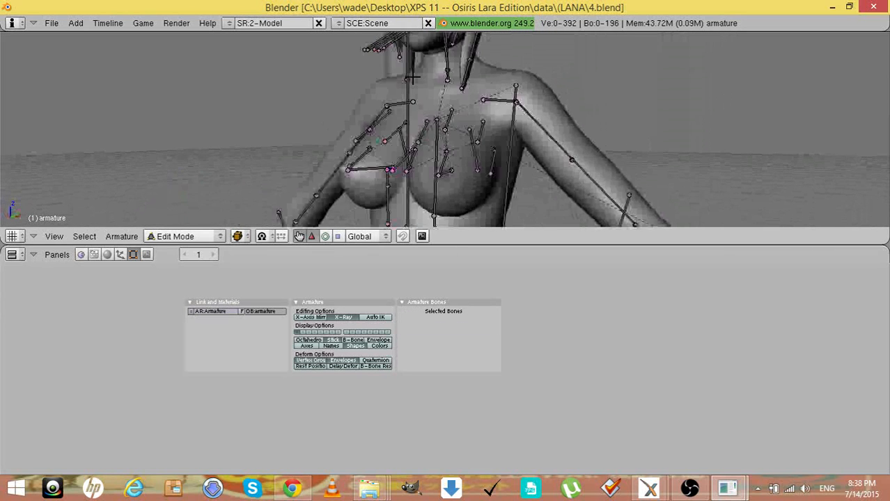
pyautogui.press('KP_4')
pyautogui.press('KP_4')
pyautogui.press('KP_4')
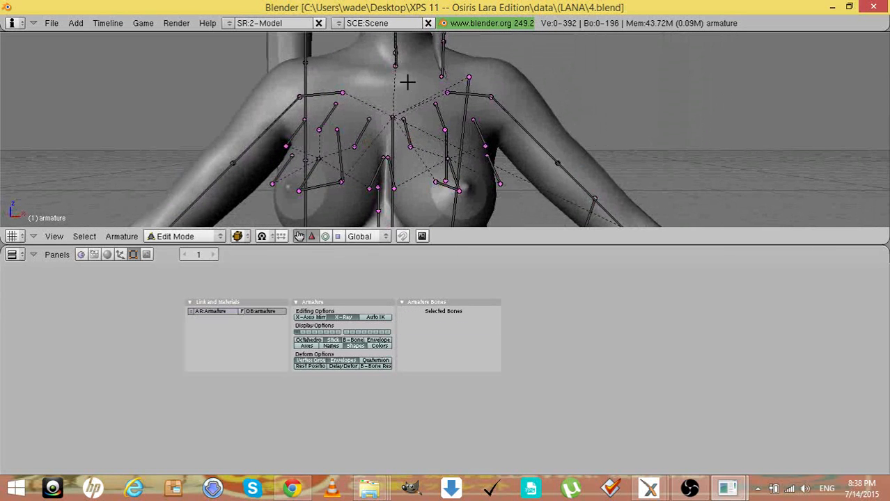
# Parent the breasts left base bone to breast left base, and breasts right base to breast right base
pyautogui.rightClick(445, 155)
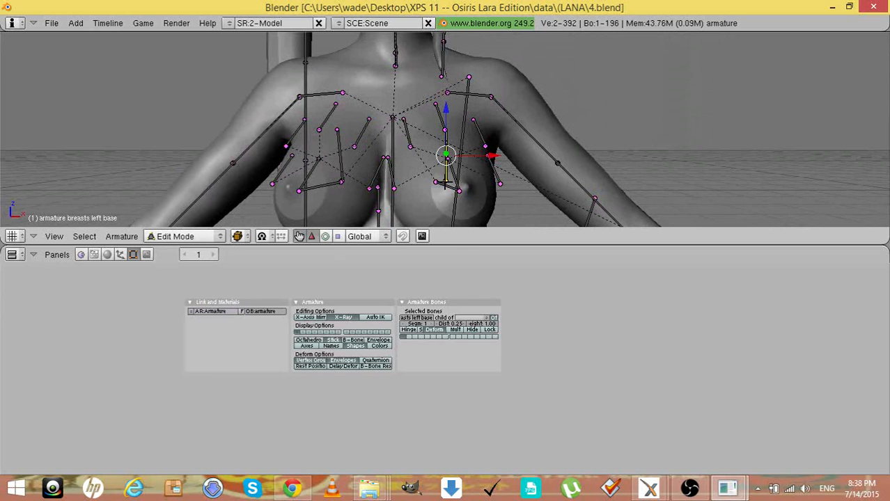
pyautogui.click(490, 319)
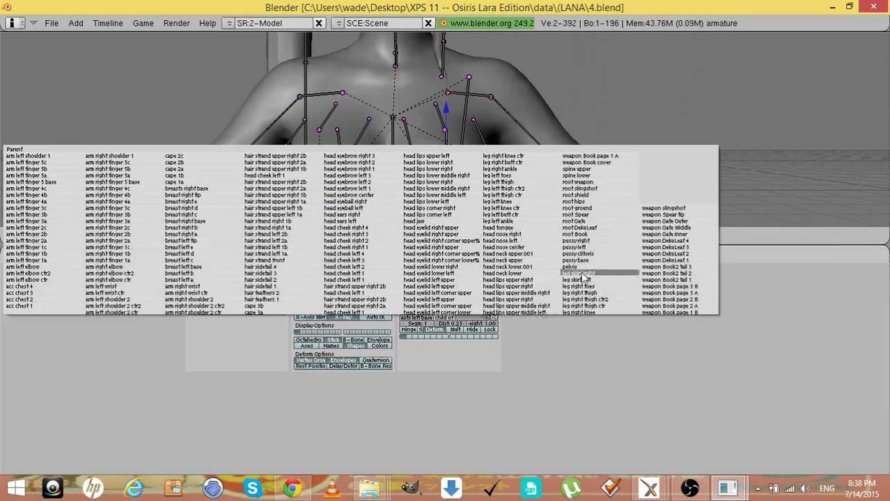
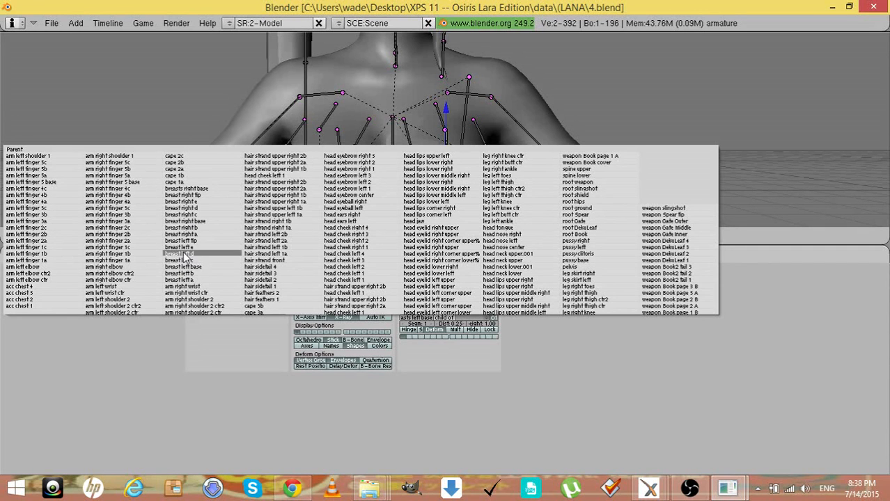
pyautogui.click(187, 267)
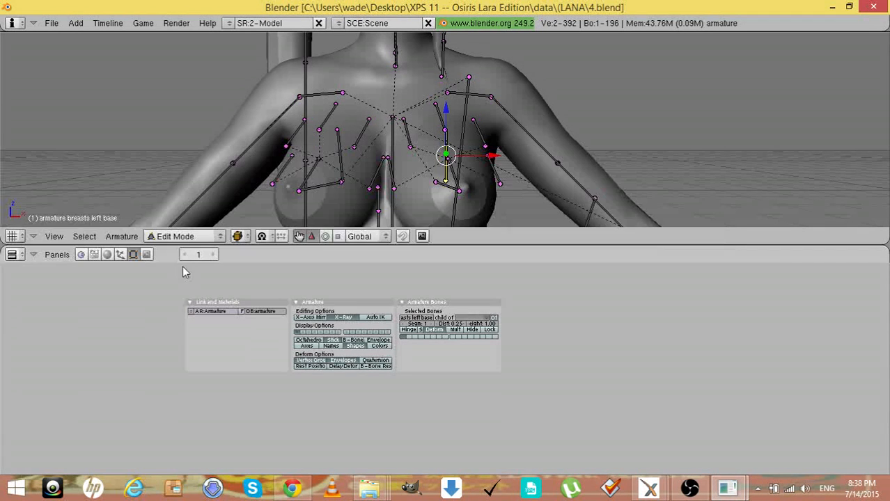
pyautogui.rightClick(341, 155)
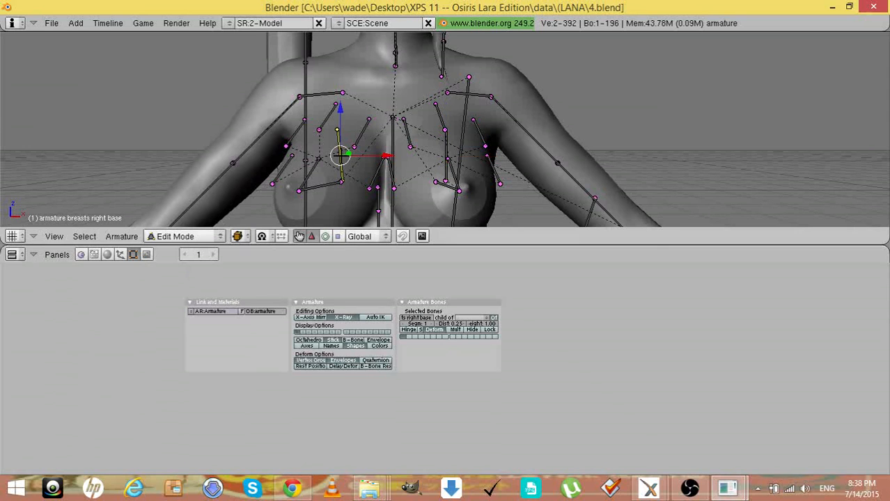
pyautogui.click(477, 321)
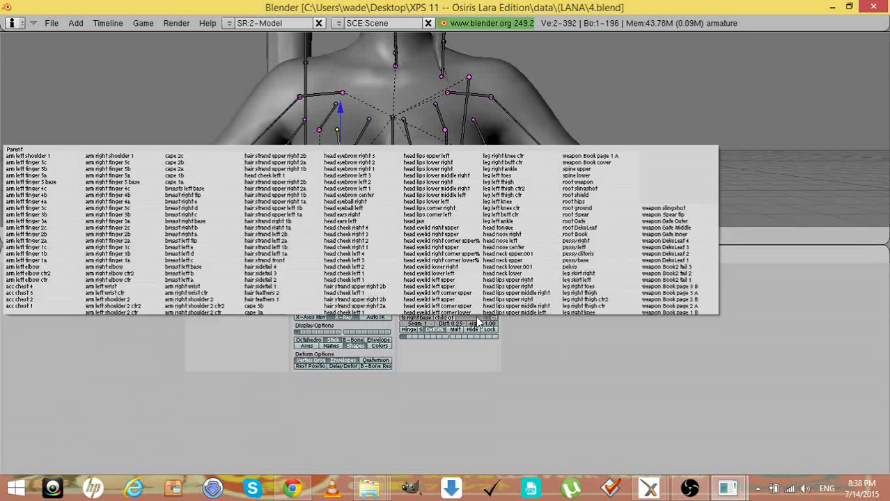
pyautogui.click(203, 223)
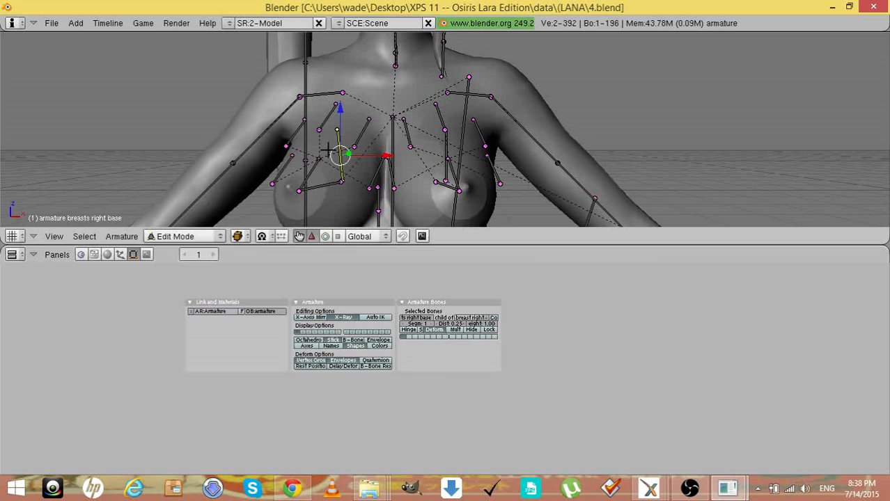
# Parent the acc chest 1 bone to spine upper and clear the selection
pyautogui.rightClick(394, 141)
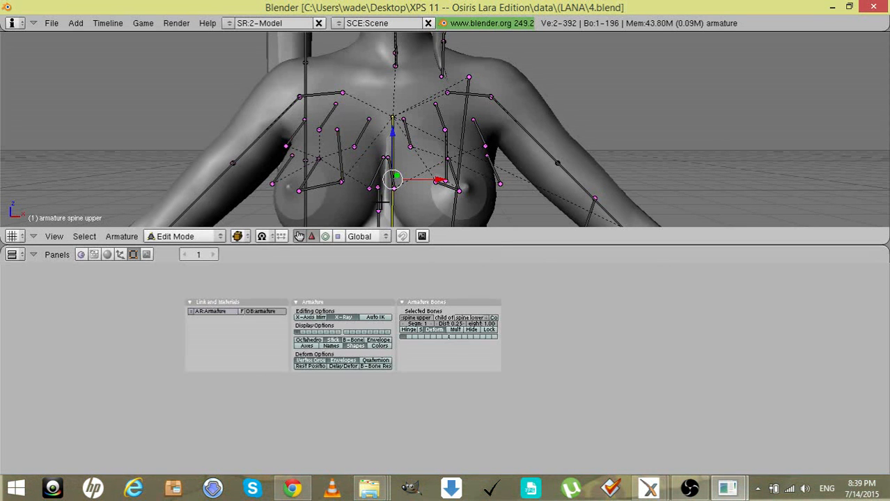
pyautogui.rightClick(384, 159)
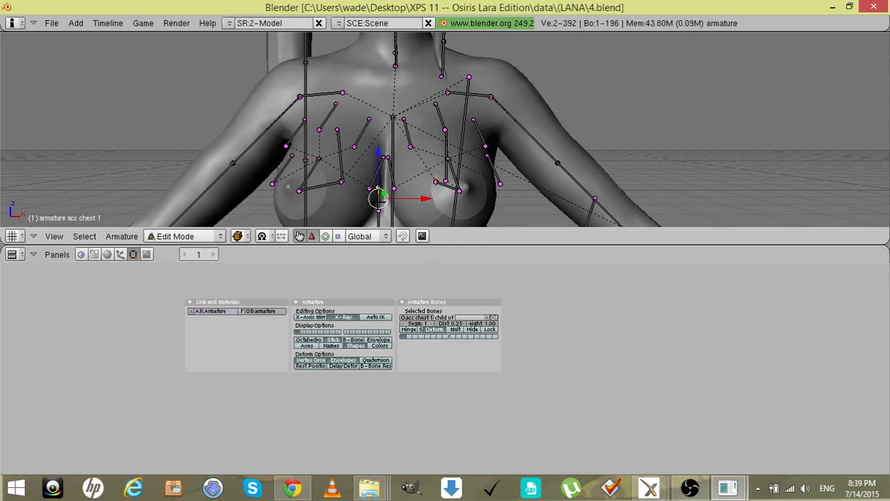
pyautogui.click(473, 317)
pyautogui.click(488, 322)
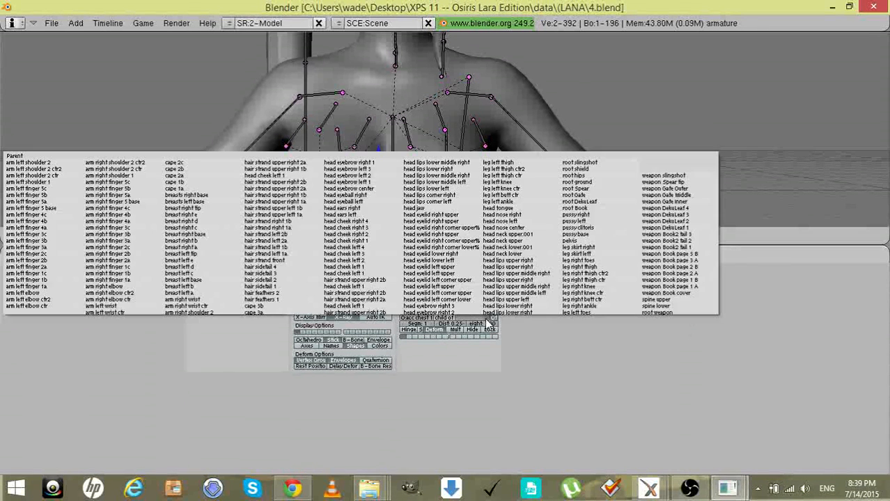
pyautogui.click(658, 300)
pyautogui.press('a')
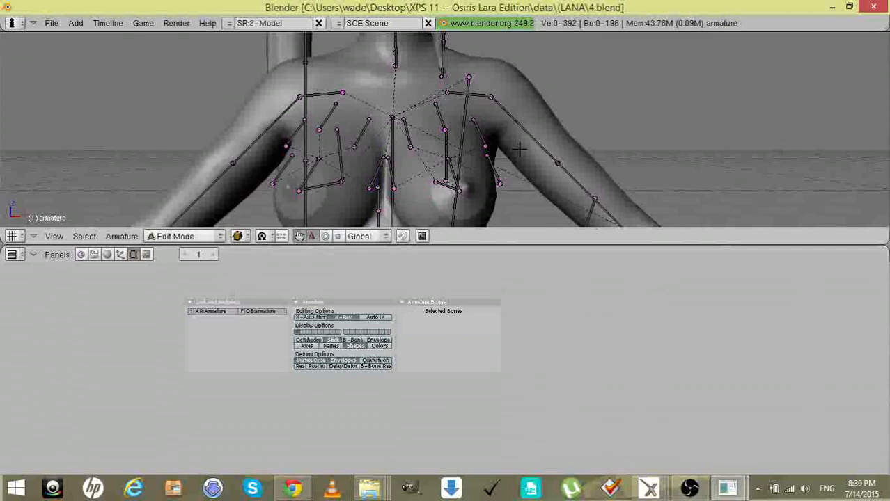
# Examine the upper-body armature from the front and side for remaining accessory bones to attach
pyautogui.scroll(-3, 519, 148)
pyautogui.scroll(-1, 518, 148)
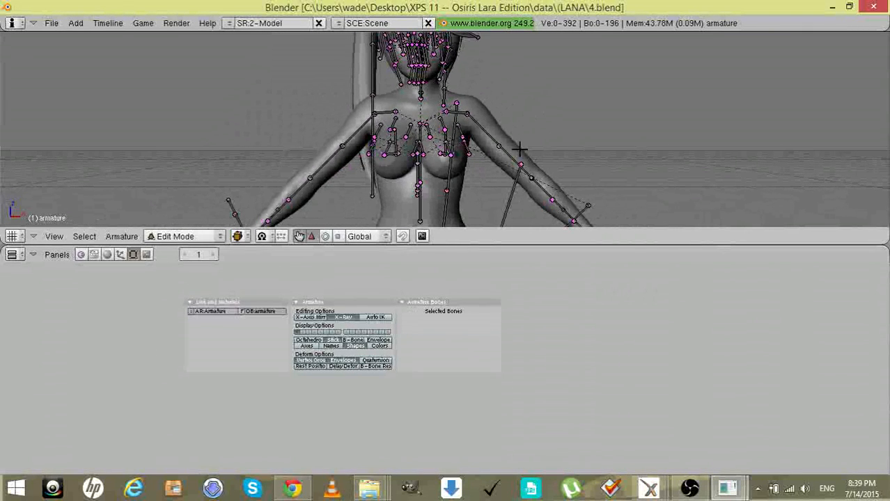
pyautogui.scroll(-3, 519, 148)
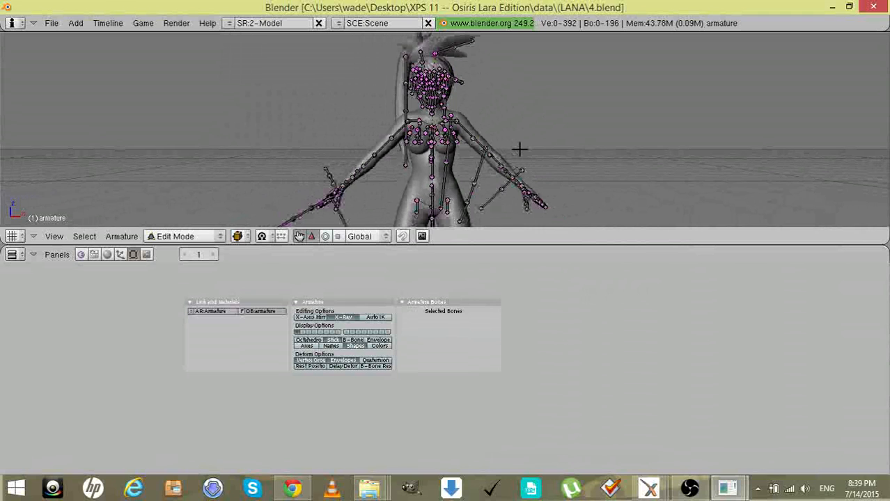
pyautogui.press('KP_4')
pyautogui.press('KP_6')
pyautogui.press('KP_6')
pyautogui.press('KP_6')
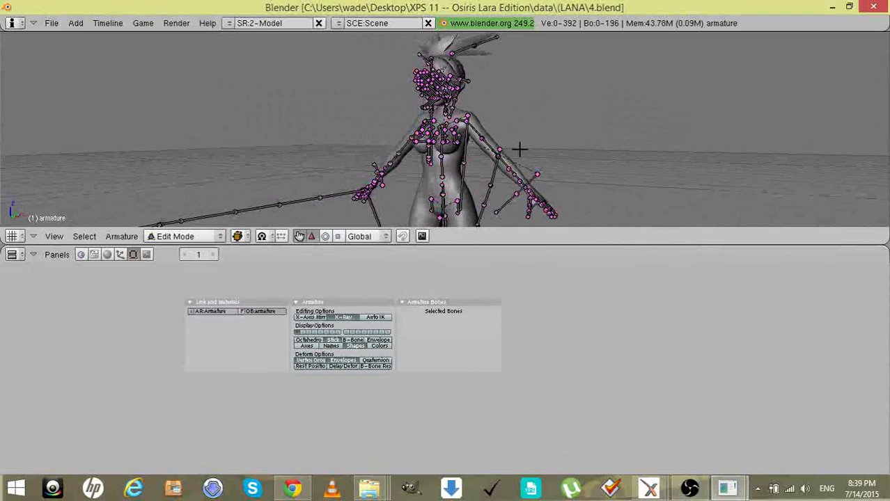
pyautogui.press('KP_6')
pyautogui.scroll(5, 519, 149)
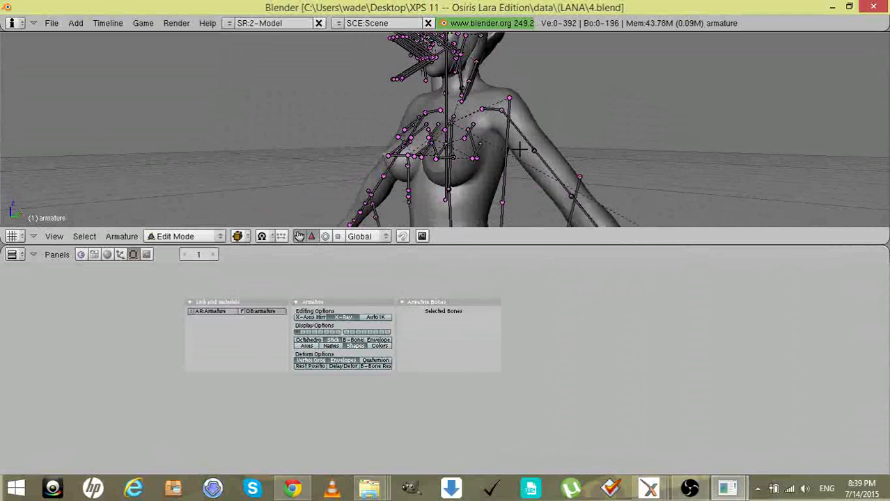
pyautogui.press('KP_4')
pyautogui.scroll(-5, 519, 149)
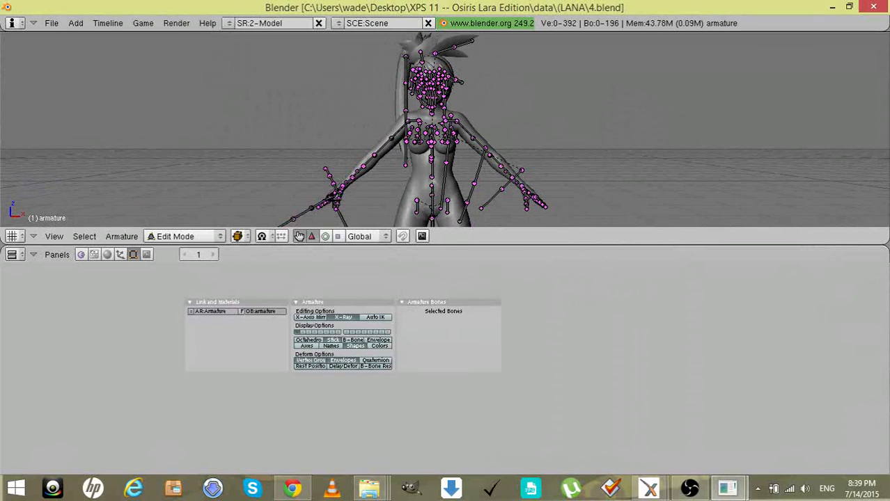
# Hide the arm right finger 5a and weapon Book cover bones that overlap at the right hand
pyautogui.rightClick(331, 201)
pyautogui.press('KP_Decimal')
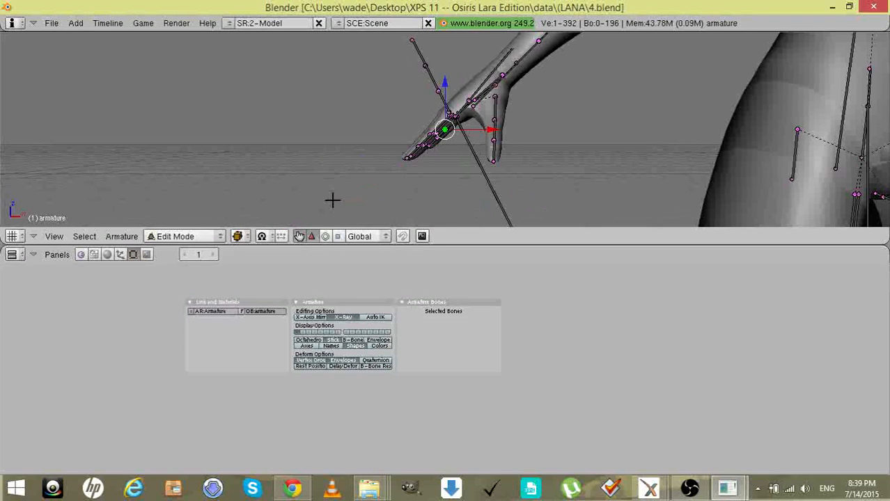
pyautogui.press('KP_6')
pyautogui.press('KP_4')
pyautogui.press('KP_4')
pyautogui.press('KP_6')
pyautogui.scroll(8, 333, 201)
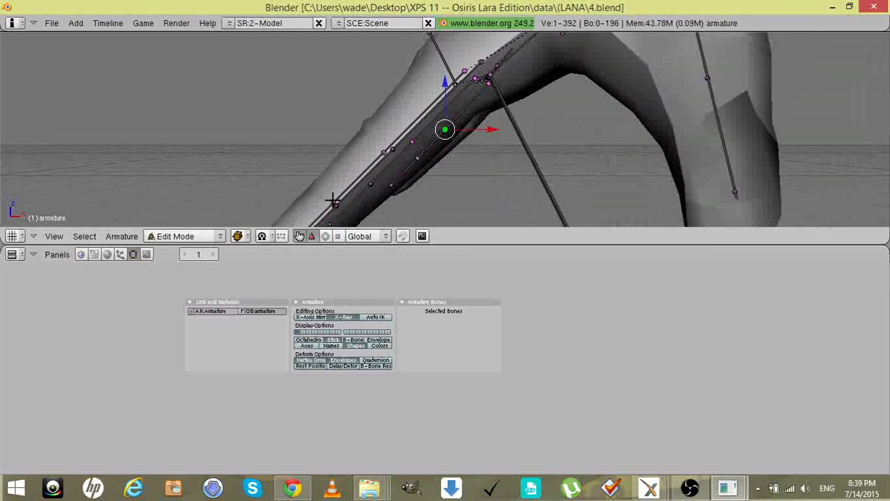
pyautogui.press('KP_6')
pyautogui.press('KP_6')
pyautogui.press('KP_6')
pyautogui.press('KP_6')
pyautogui.press('KP_6')
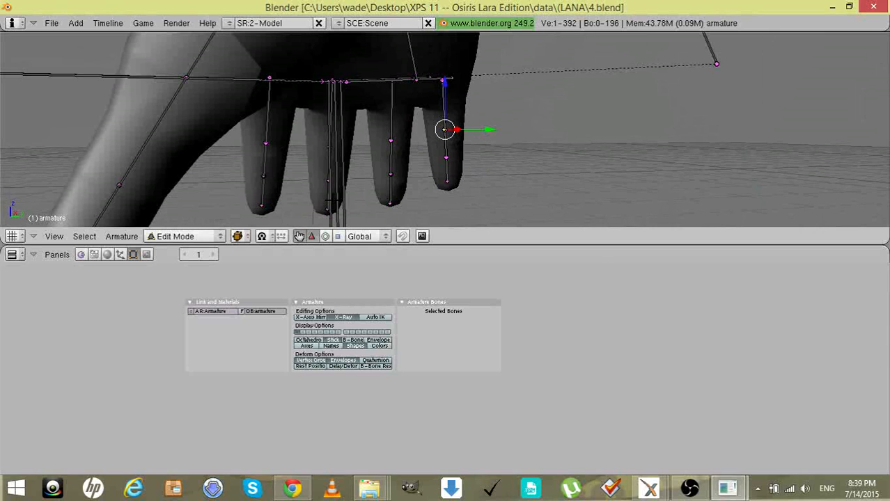
pyautogui.press('b')
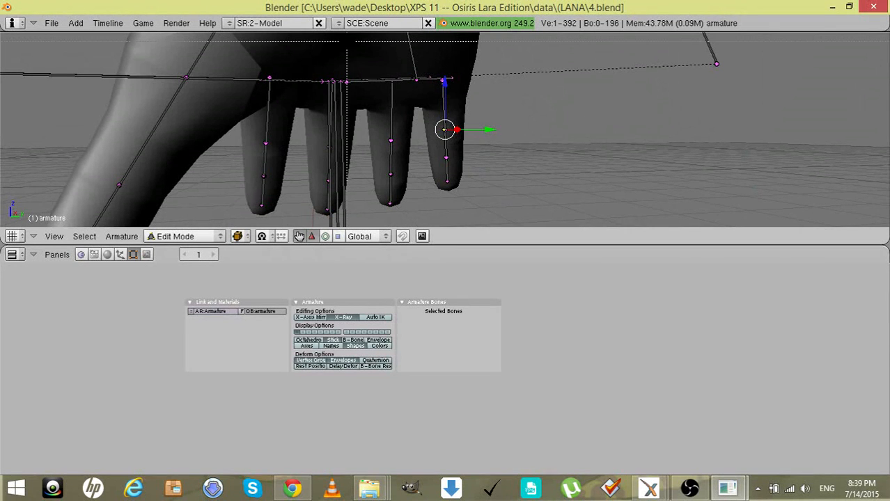
pyautogui.moveTo(346, 48); pyautogui.dragTo(501, 131)
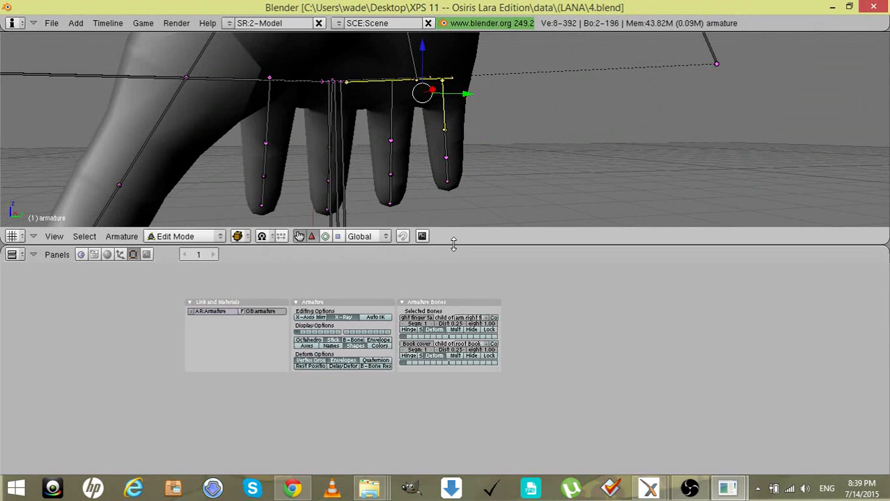
pyautogui.rightClick(418, 133)
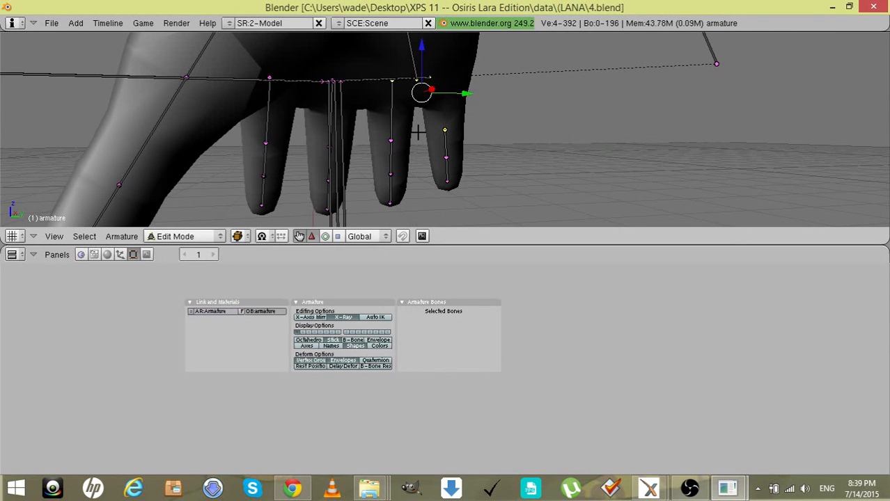
# Parent the root weapon bone at the right hand to arm right wrist and clear the selection
pyautogui.rightClick(402, 77)
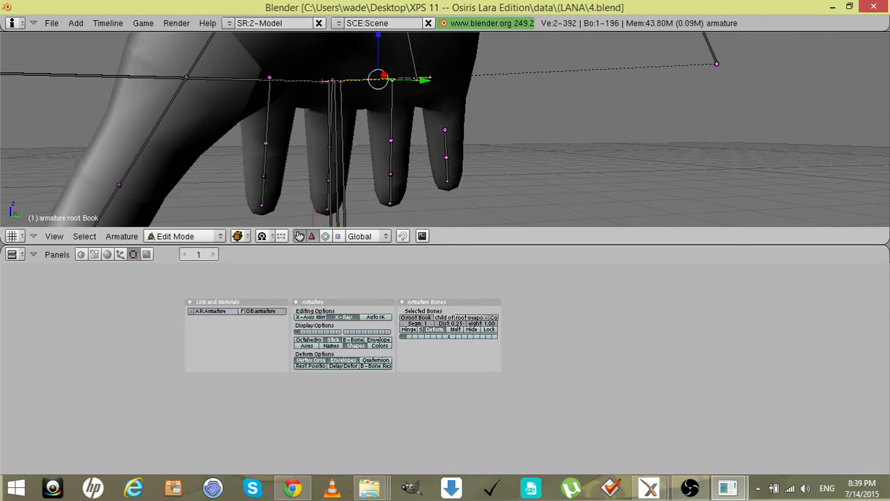
pyautogui.press('KP_Decimal')
pyautogui.scroll(5, 403, 78)
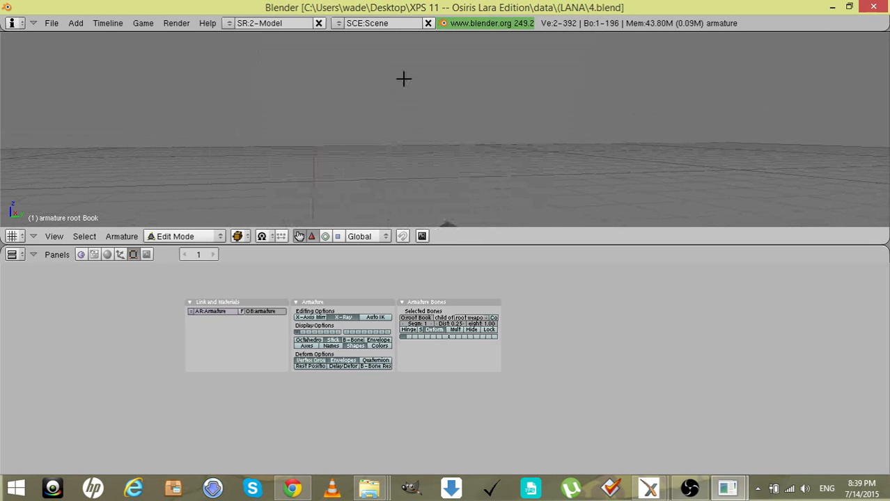
pyautogui.scroll(-5, 403, 78)
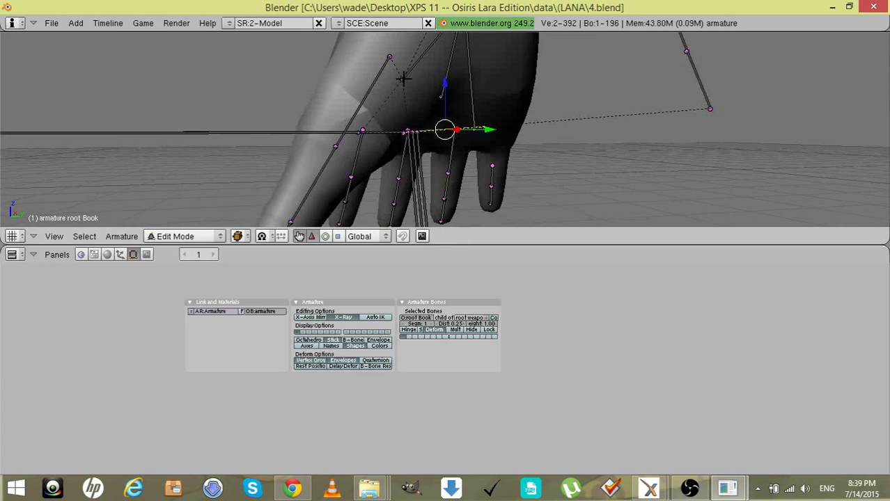
pyautogui.press('a')
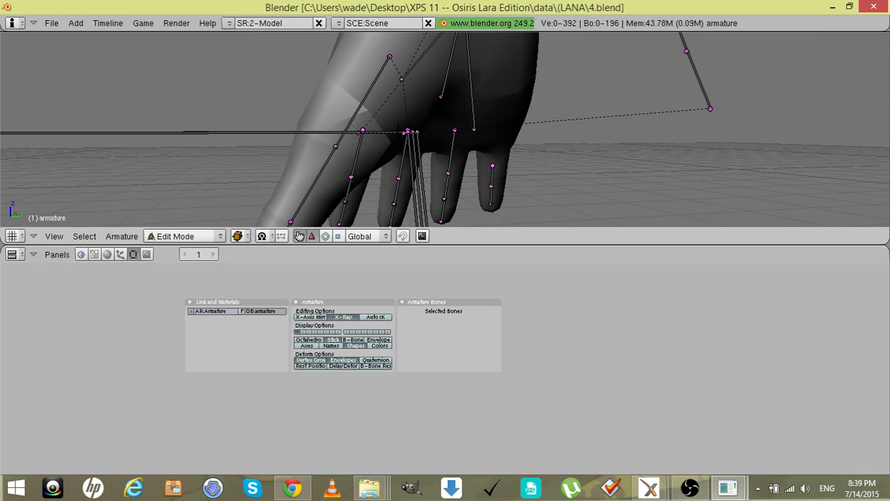
pyautogui.press('b')
pyautogui.moveTo(392, 121)
pyautogui.mouseDown()
pyautogui.moveTo(403, 153)
pyautogui.moveTo(441, 157)
pyautogui.mouseUp()
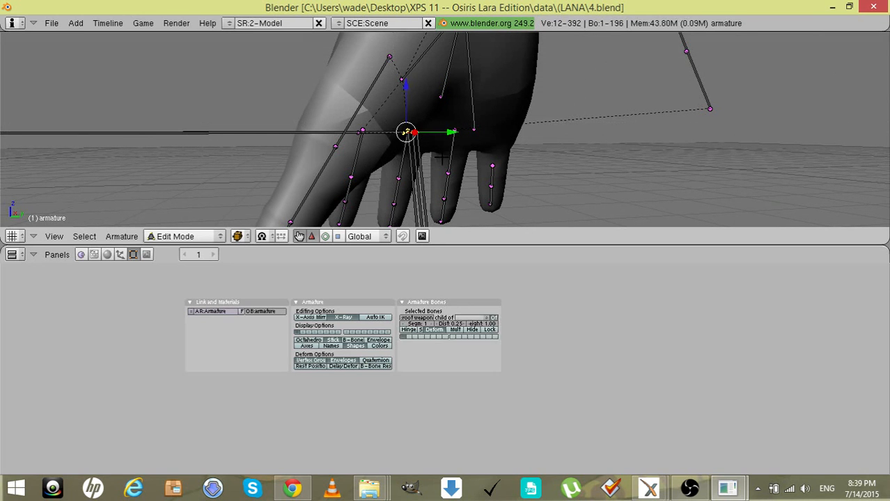
pyautogui.click(482, 319)
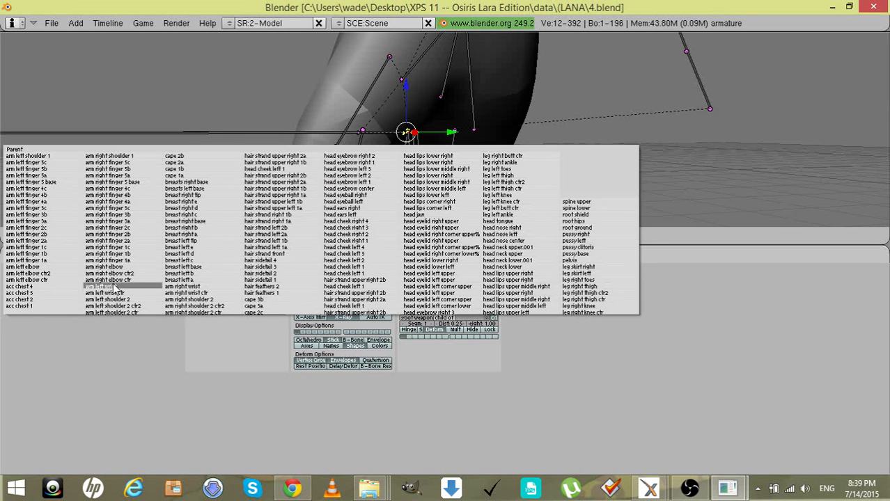
pyautogui.click(181, 287)
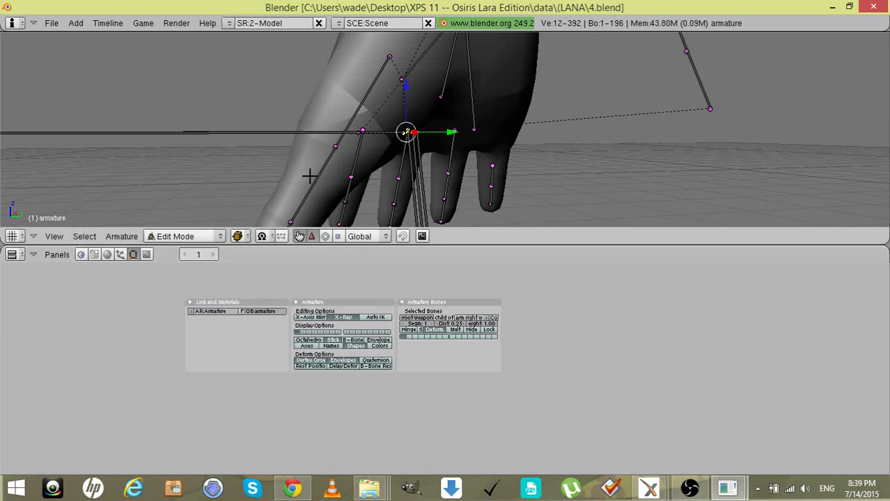
pyautogui.press('a')
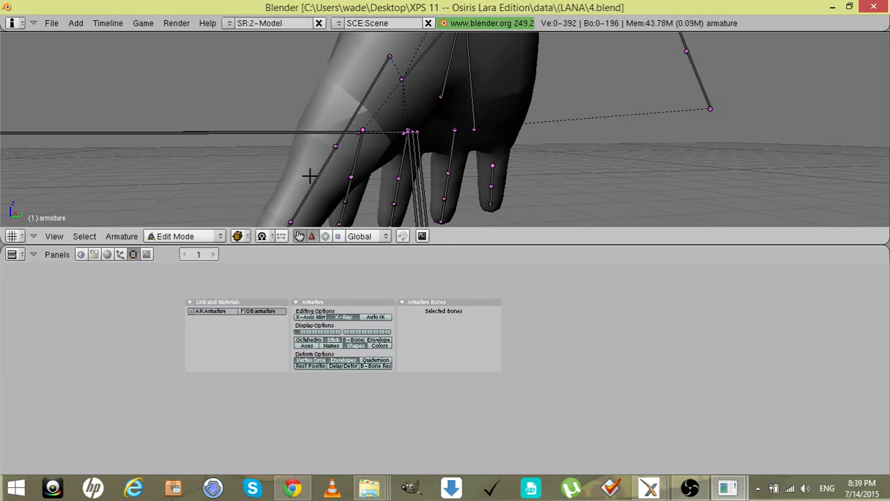
# Unhide all hidden bones and clear the selection
pyautogui.hotkey('alt', 'h')
pyautogui.press('s')
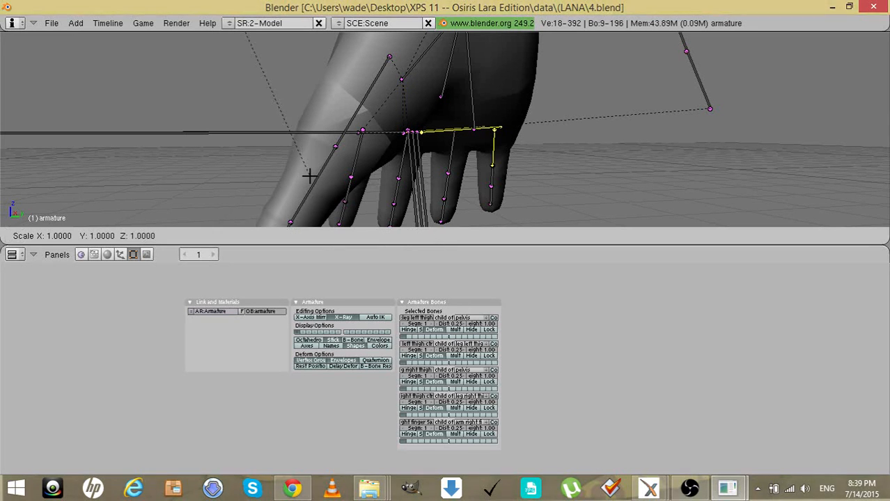
pyautogui.press('Escape')
pyautogui.press('a')
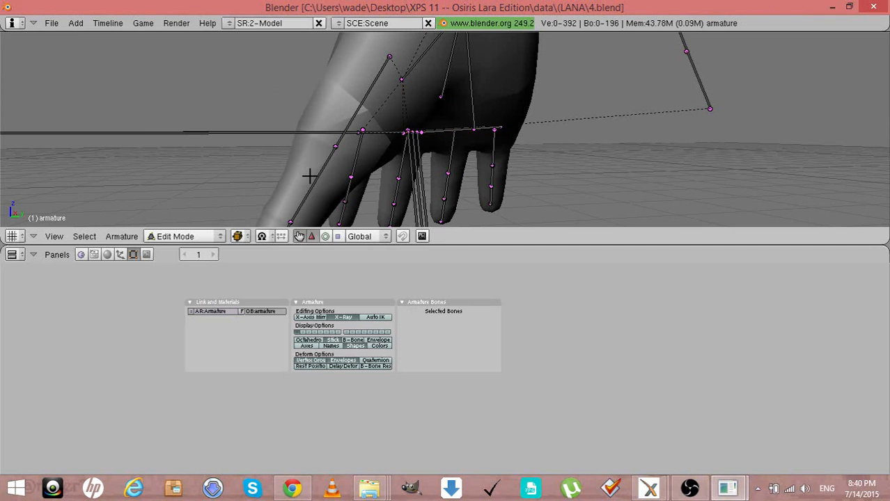
# Examine the right-hand bones from the side and the whole armature from the front for bones still unattached
pyautogui.press('KP_4')
pyautogui.press('KP_4')
pyautogui.press('KP_4')
pyautogui.press('KP_4')
pyautogui.press('KP_4')
pyautogui.scroll(-8, 309, 176)
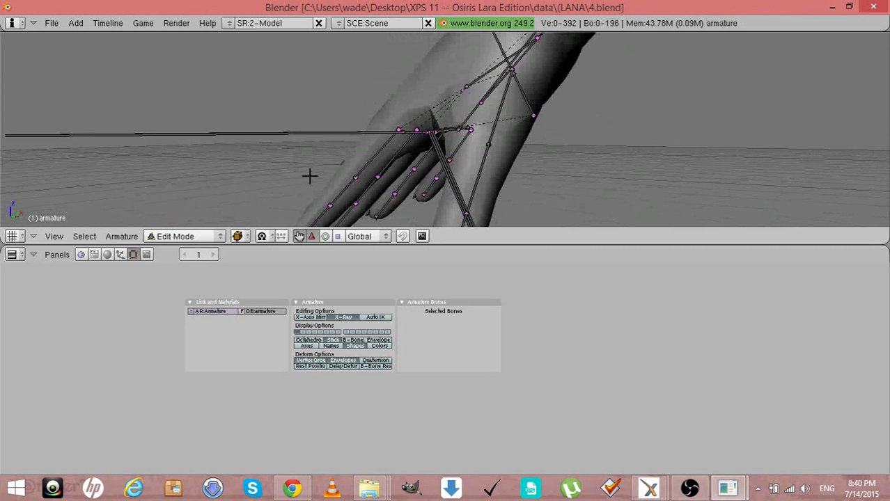
pyautogui.press('KP_1')
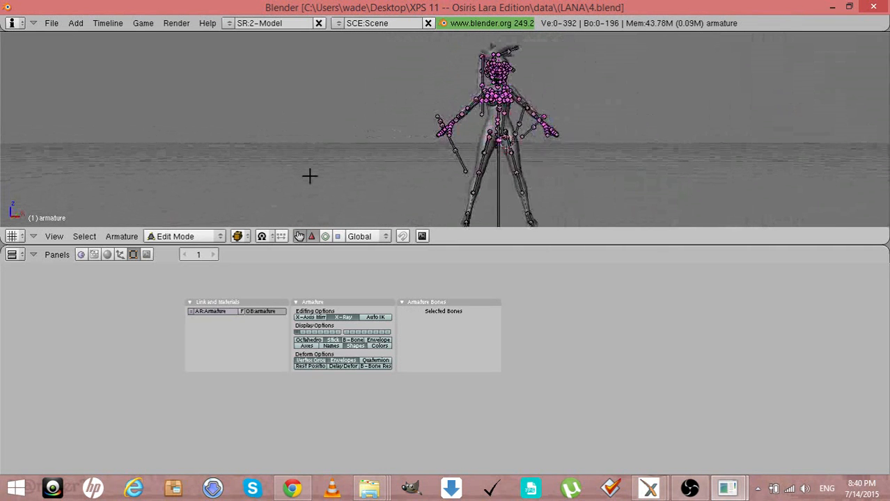
pyautogui.scroll(-2, 310, 176)
pyautogui.scroll(4, 310, 176)
pyautogui.scroll(1, 310, 176)
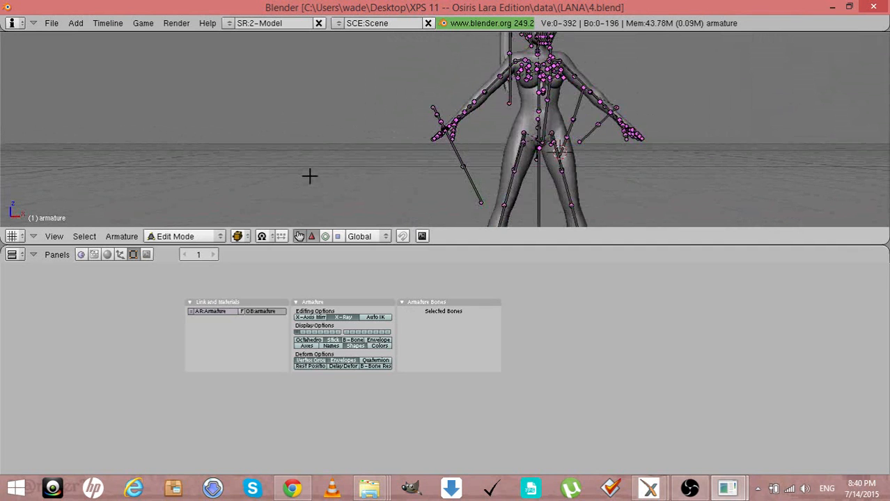
pyautogui.scroll(-1, 310, 176)
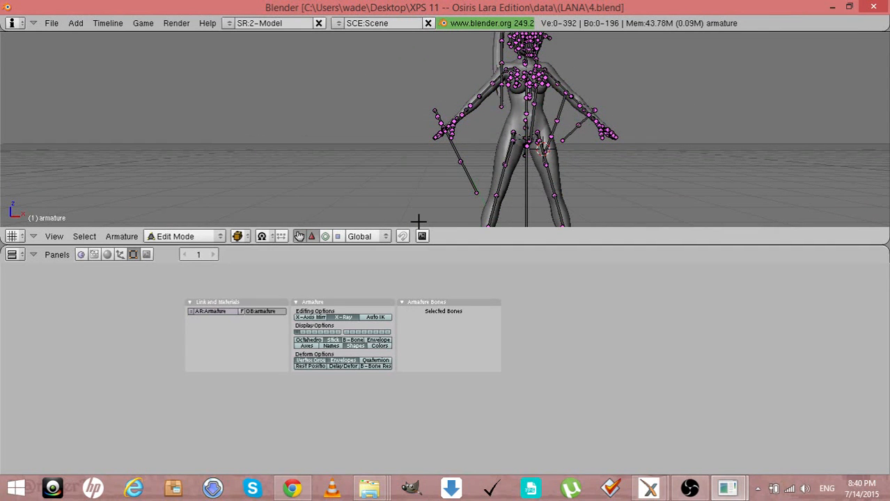
# Return the armature to Object Mode, move the outfit and weapon meshes from layer 2 to layer 1, and show layer 1
pyautogui.press('Tab')
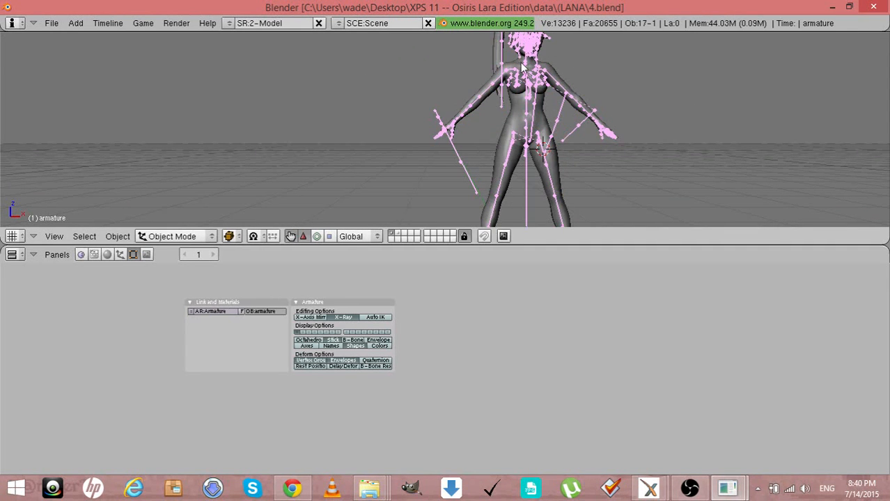
pyautogui.rightClick(495, 52)
pyautogui.press('KP_Decimal')
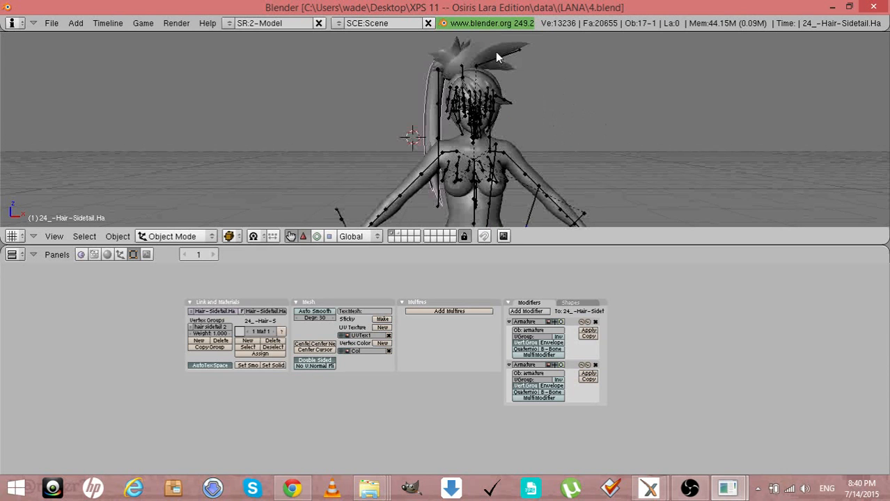
pyautogui.press('a')
pyautogui.scroll(-4, 495, 51)
pyautogui.click(398, 239)
pyautogui.press('a')
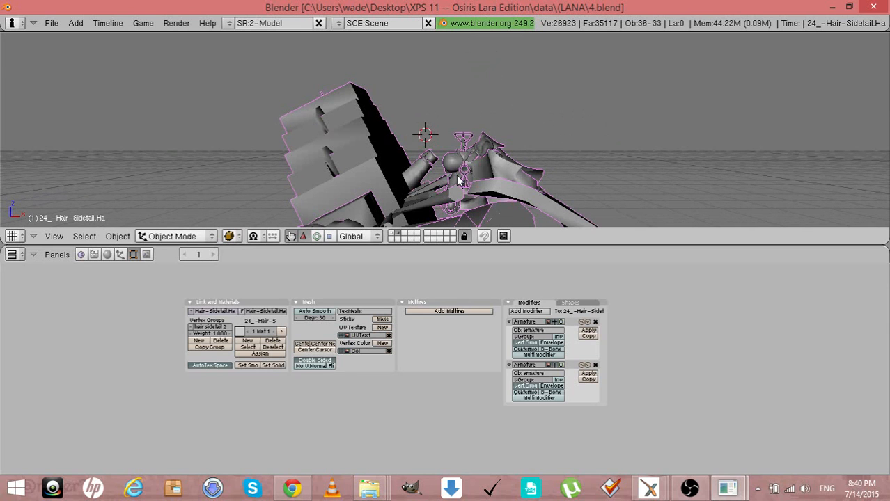
pyautogui.press('m')
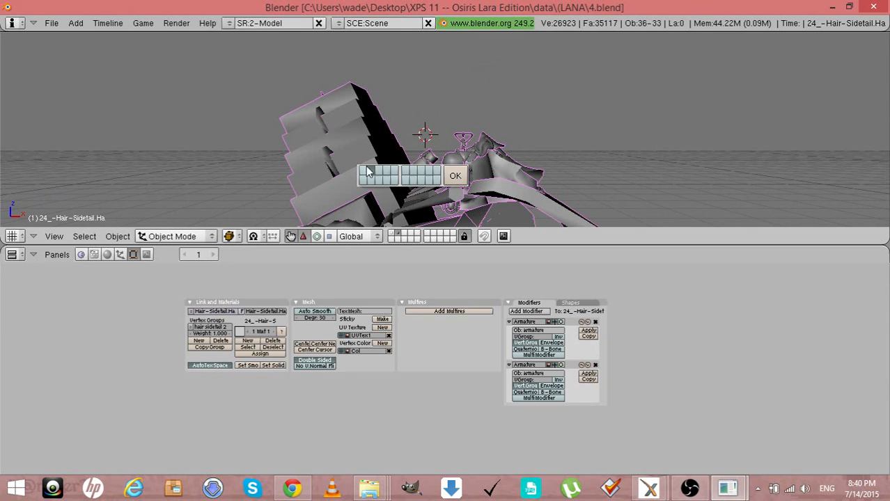
pyautogui.click(401, 179)
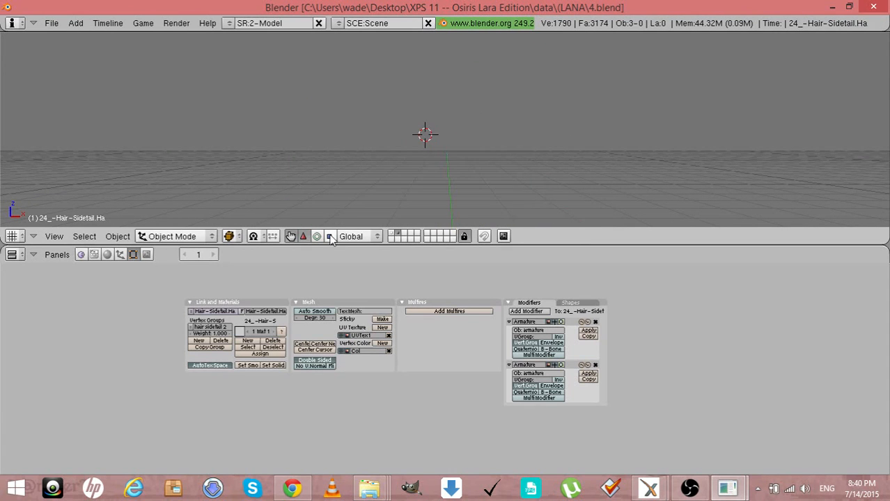
pyautogui.click(394, 233)
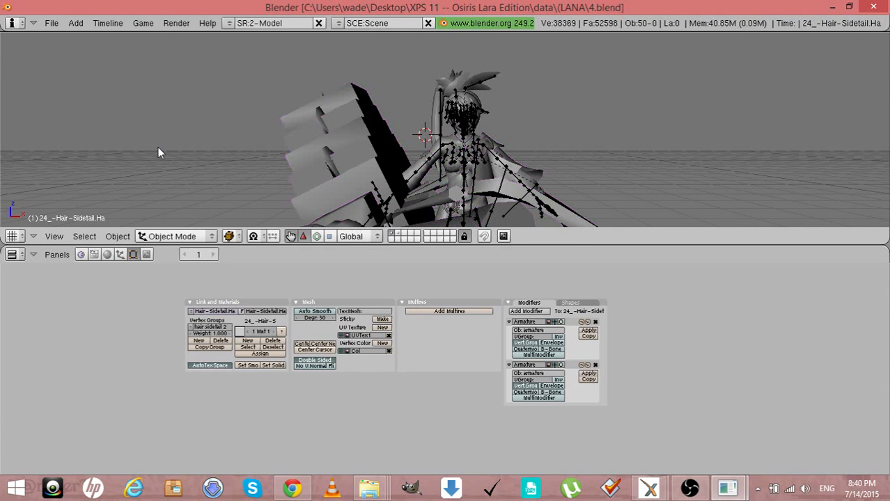
# Start a .mesh.ascii export and set its destination to the Lana with outfit folder inside XPS 11 -- Osiris Lara Edition\data\(LANA
pyautogui.click(52, 23)
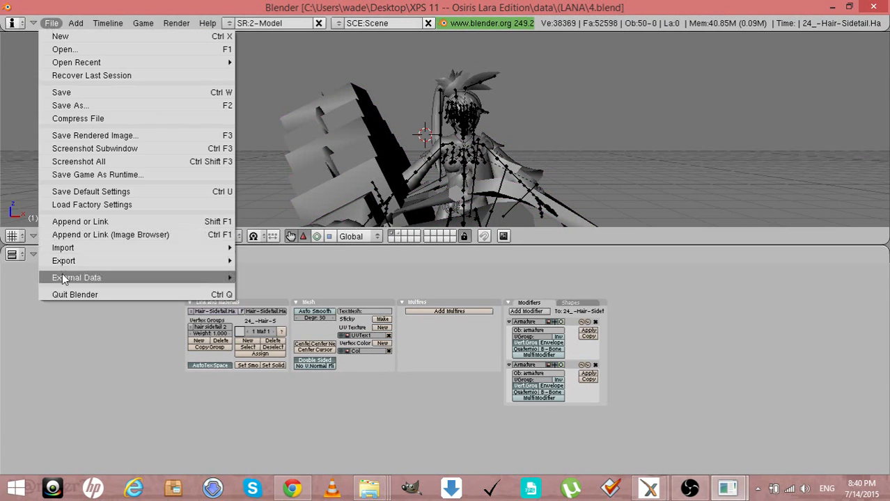
pyautogui.moveTo(76, 261)
pyautogui.click(260, 297)
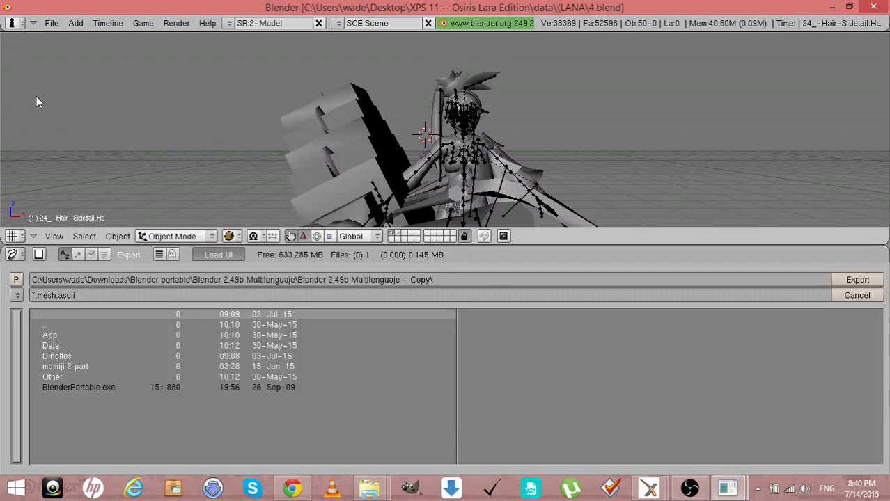
pyautogui.click(17, 297)
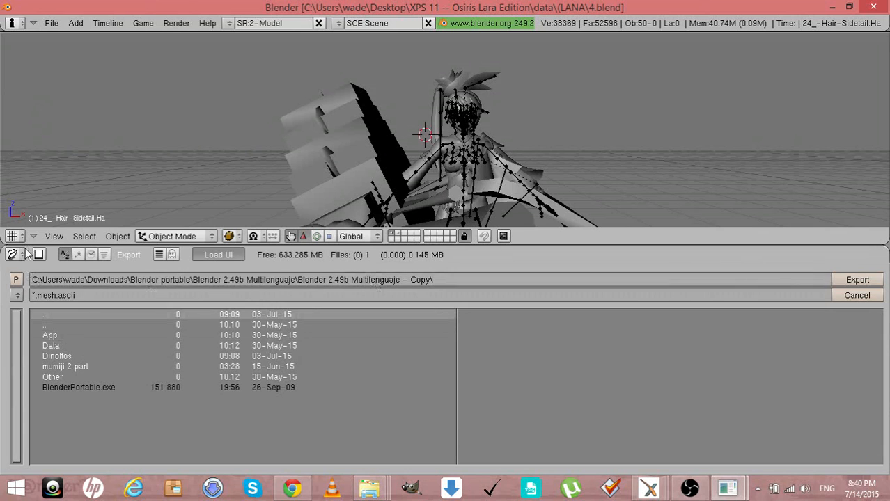
pyautogui.click(12, 237)
pyautogui.click(17, 298)
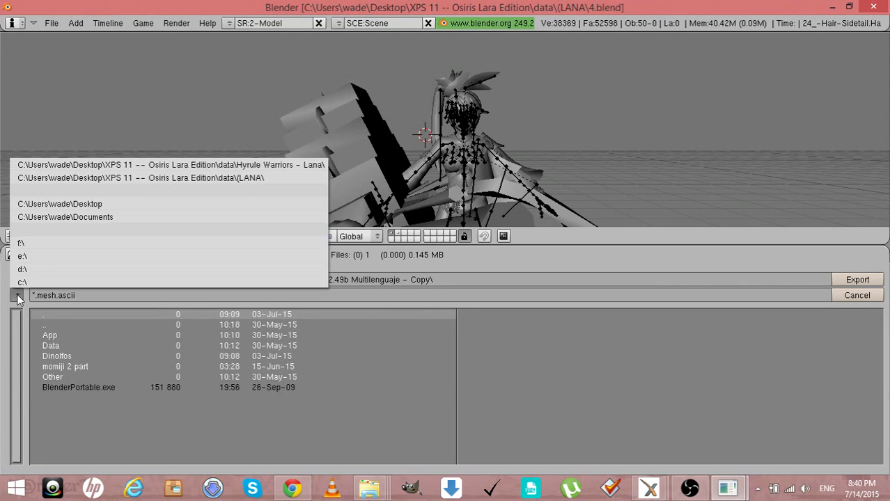
pyautogui.click(48, 204)
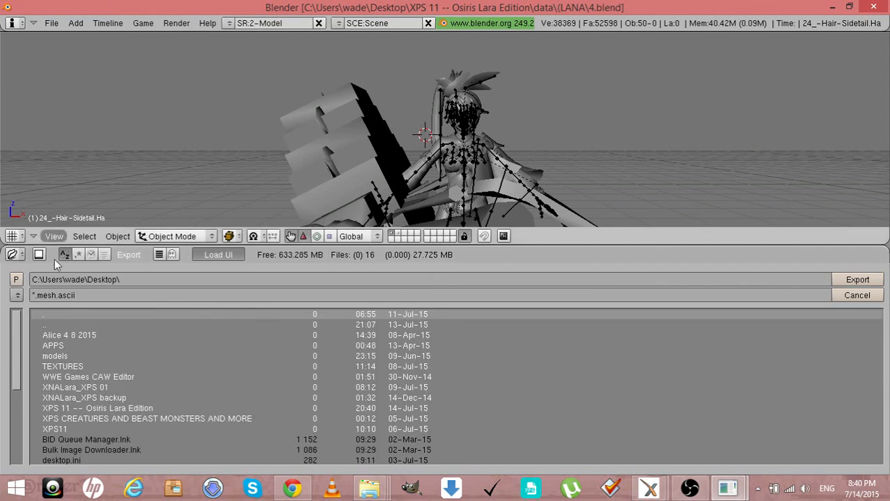
pyautogui.click(66, 408)
pyautogui.click(55, 345)
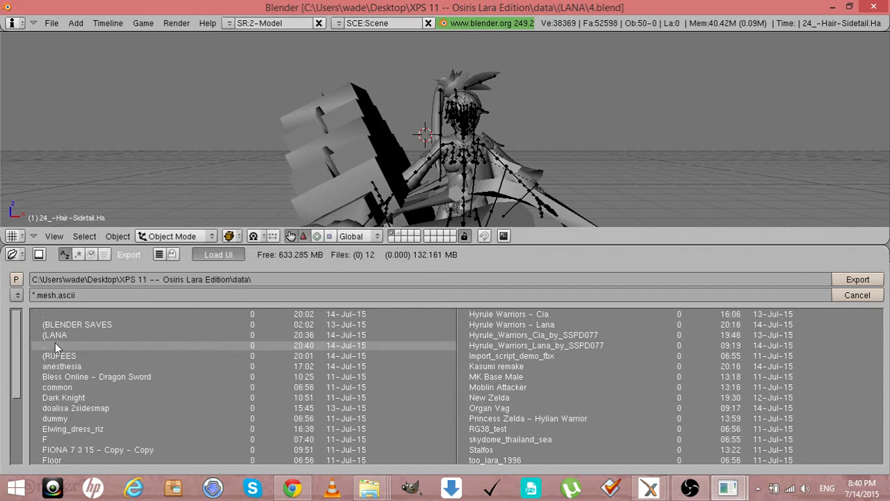
pyautogui.click(52, 336)
pyautogui.click(50, 346)
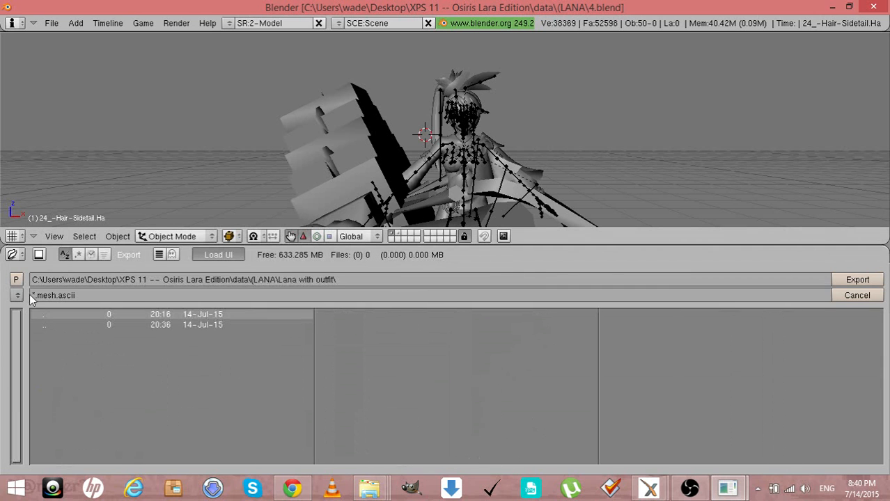
# Name the export file lana.mesh.ascii and try to export the combined model
pyautogui.click(32, 298)
pyautogui.click(35, 299)
pyautogui.write('lan')
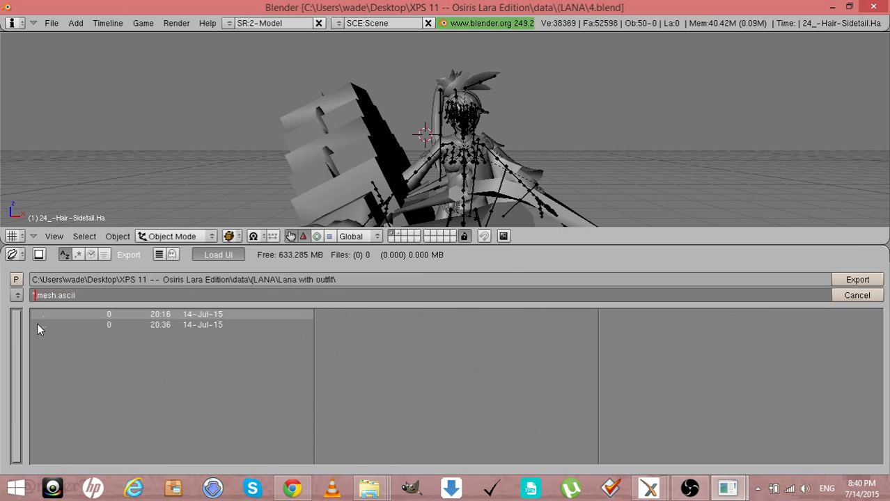
pyautogui.write('a.')
pyautogui.press('Return')
pyautogui.click(861, 286)
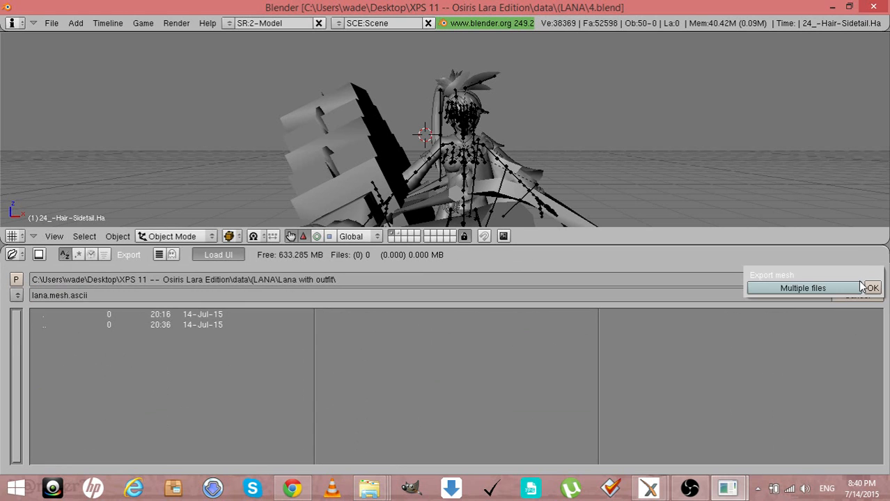
# Open the console window to read the export script's output, and return to the 3D scene
pyautogui.moveTo(719, 491)
pyautogui.click(680, 438)
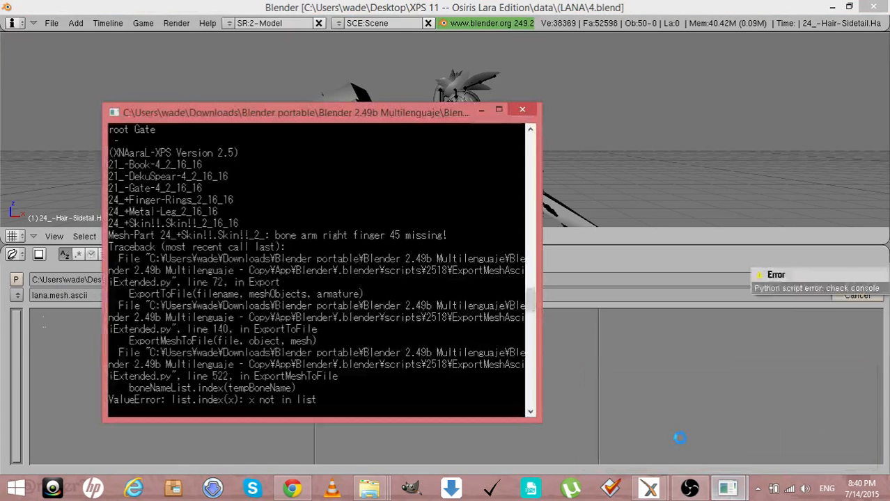
pyautogui.click(584, 170)
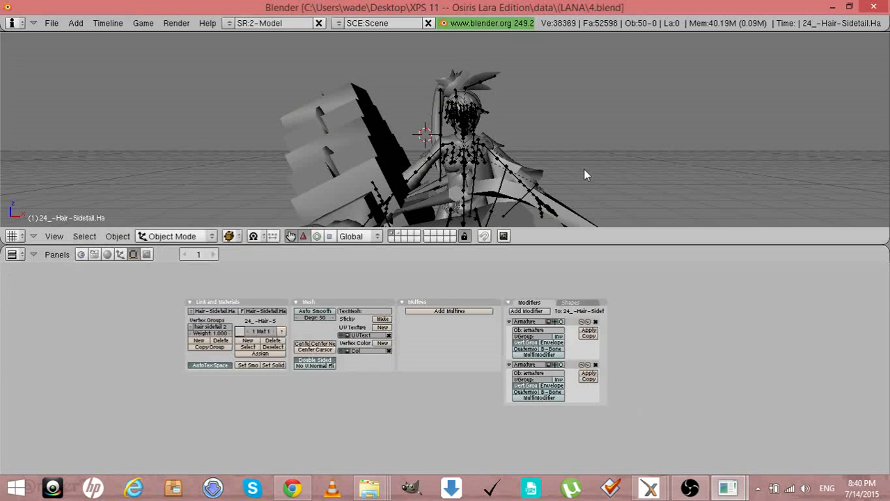
# Enlarge the 3D view and select the book mesh 24_-Book-2_2_16_16 beside the right hand
pyautogui.scroll(-4, 584, 170)
pyautogui.scroll(4, 583, 170)
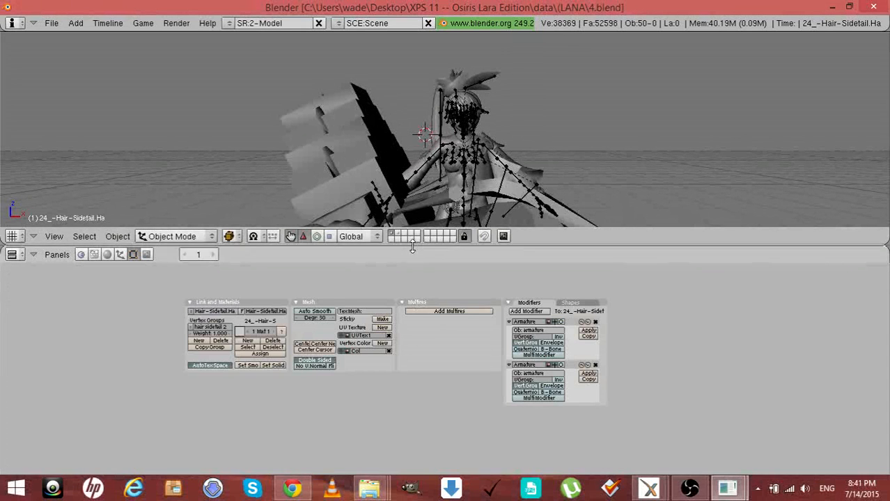
pyautogui.moveTo(412, 244); pyautogui.dragTo(389, 322)
pyautogui.click(376, 227)
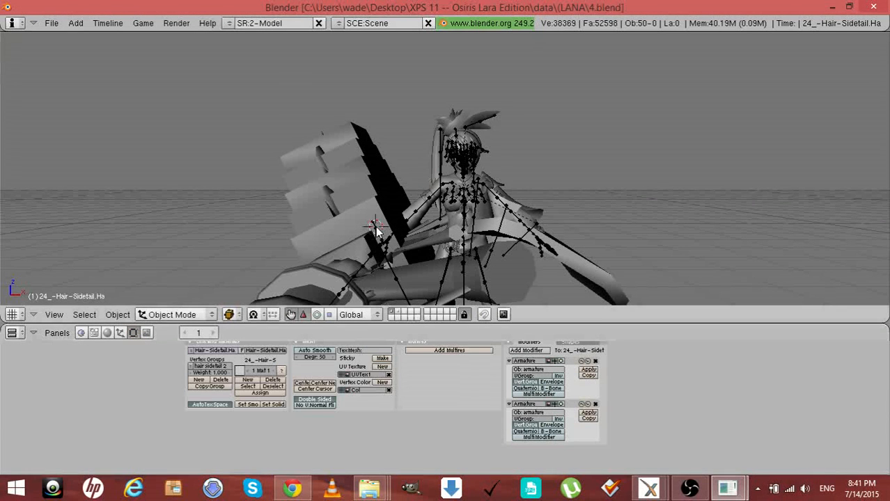
pyautogui.rightClick(375, 225)
pyautogui.rightClick(376, 221)
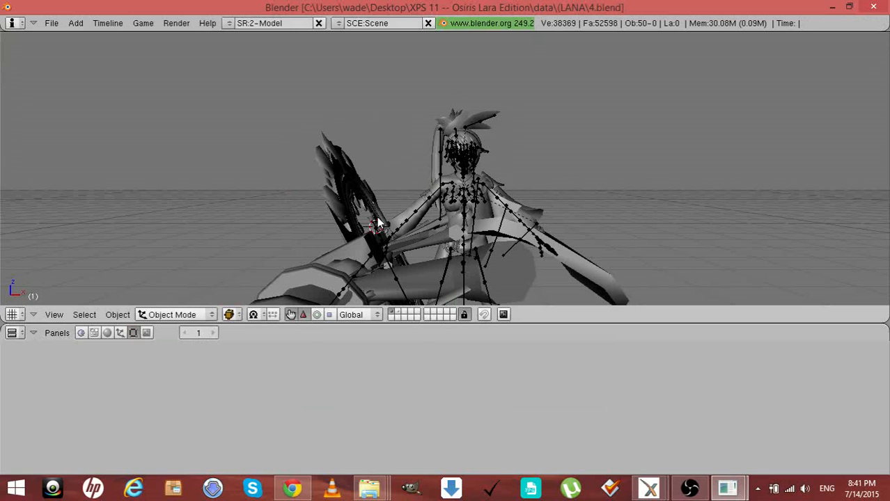
pyautogui.press('KP_Decimal')
pyautogui.scroll(1, 376, 216)
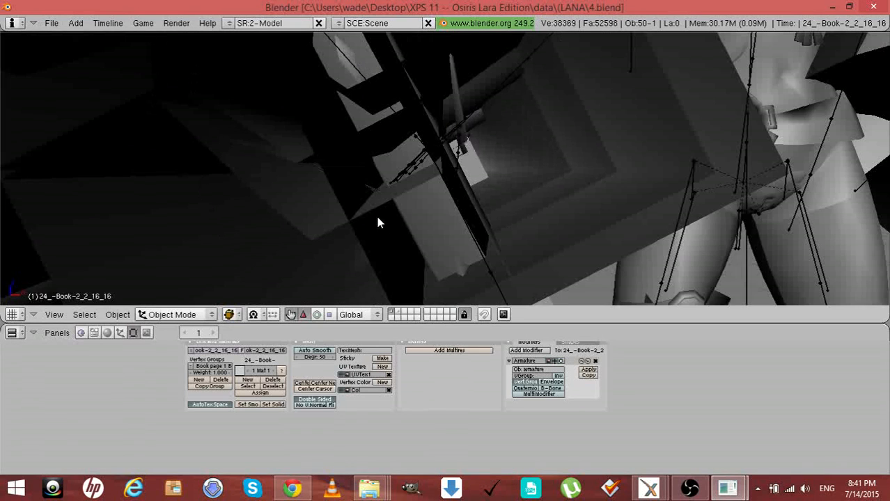
# Switch to a side view of the right-hand weapons and hide the 21_-DekuSpear-4_2_16 mesh
pyautogui.scroll(-4, 376, 216)
pyautogui.scroll(-3, 377, 221)
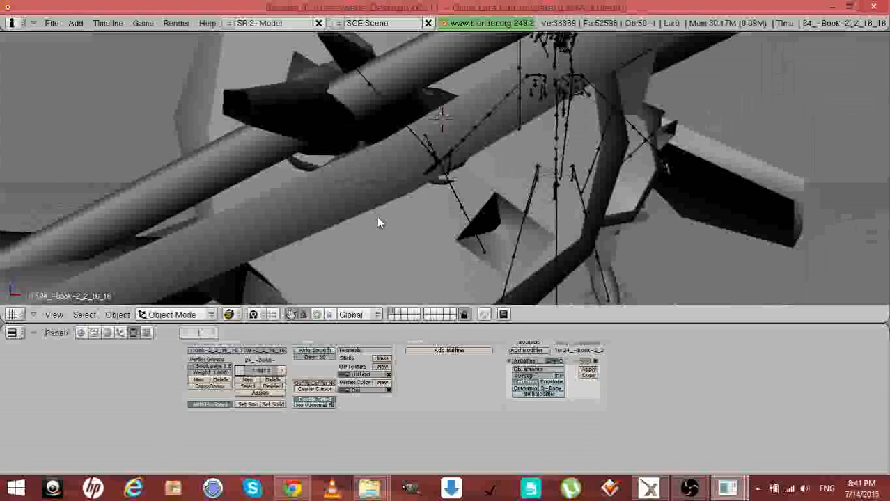
pyautogui.scroll(-3, 377, 221)
pyautogui.press('KP_4')
pyautogui.press('KP_4')
pyautogui.press('KP_4')
pyautogui.press('KP_4')
pyautogui.press('KP_4')
pyautogui.press('KP_4')
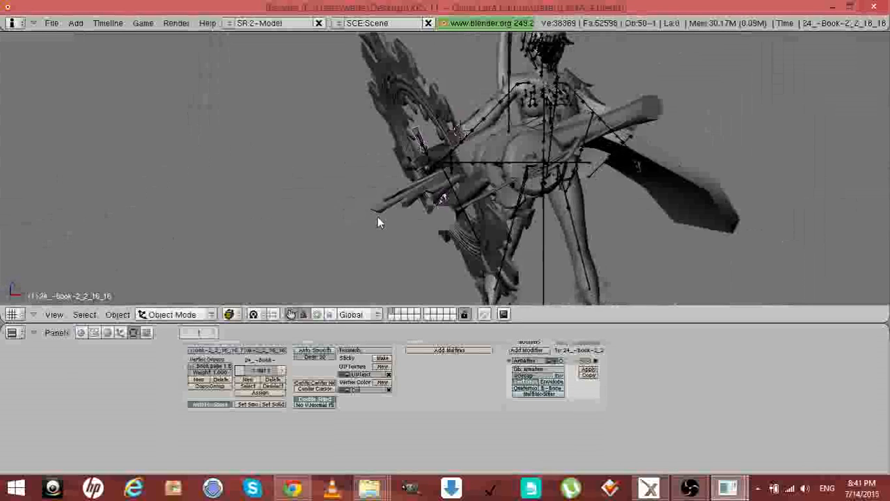
pyautogui.scroll(3, 376, 221)
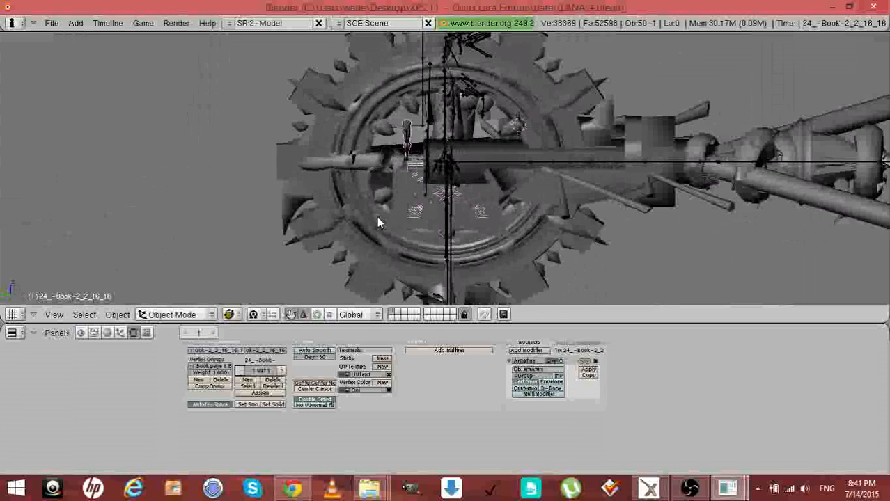
pyautogui.rightClick(479, 146)
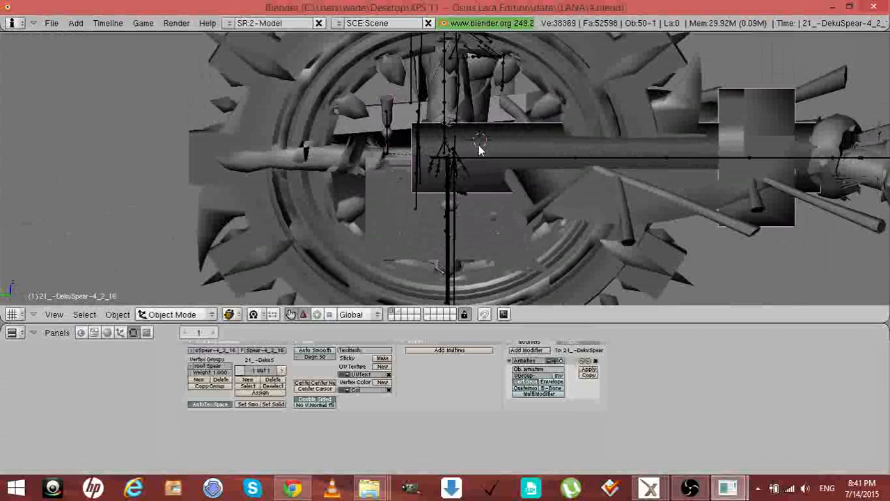
pyautogui.rightClick(483, 169)
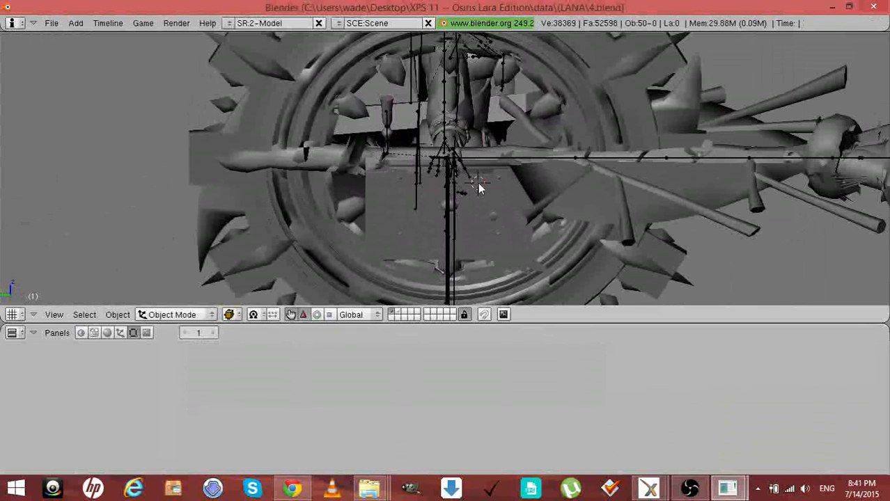
# Hide the 24_-DekuShield_2_16_ mesh and the overlapping book meshes, including 24_-Book-1_2_16_16, to expose the geometry behind them
pyautogui.rightClick(477, 183)
pyautogui.rightClick(478, 183)
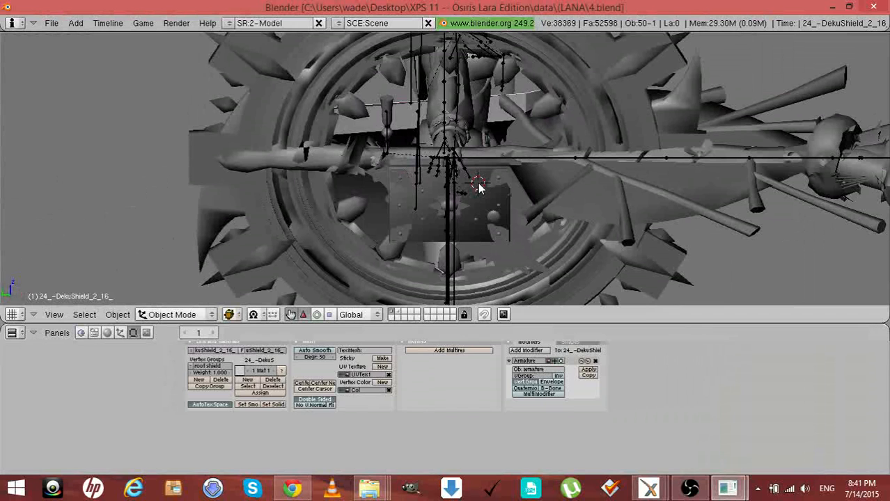
pyautogui.press('h')
pyautogui.rightClick(478, 183)
pyautogui.press('h')
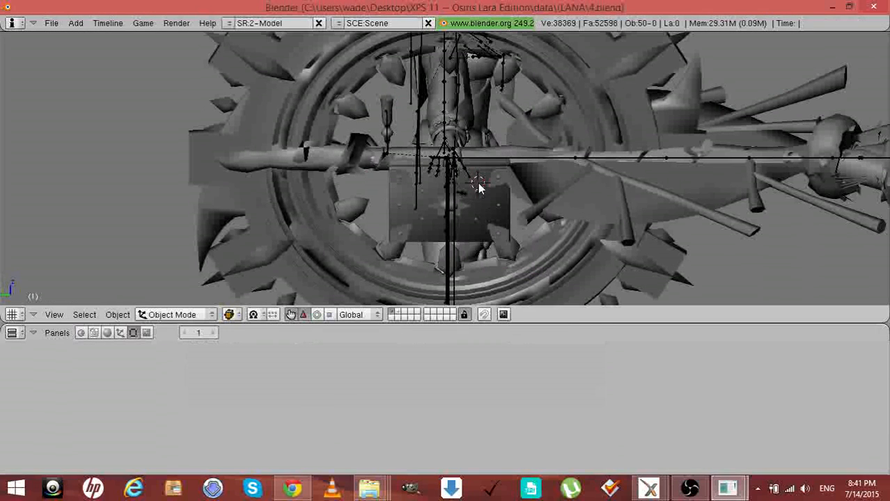
pyautogui.rightClick(477, 183)
pyautogui.press('h')
pyautogui.rightClick(478, 183)
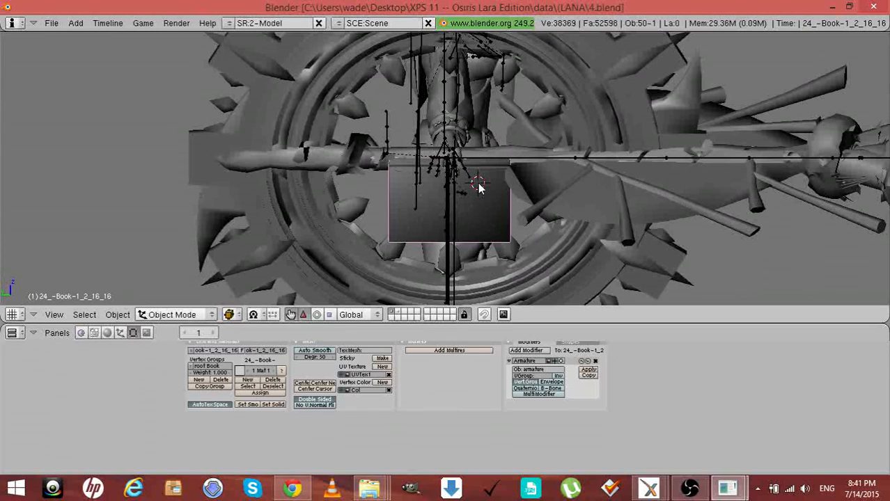
pyautogui.press('h')
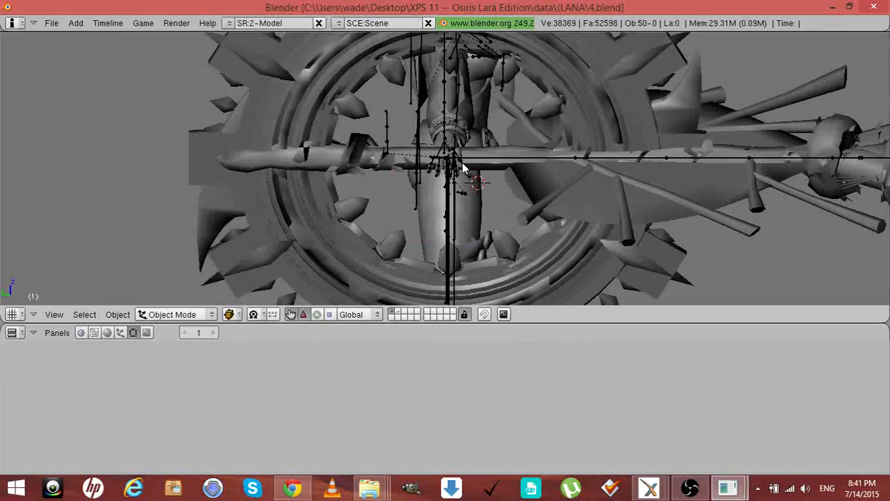
# Delete the duplicate 24_+Skin!!.Skin!!_2_ mesh and unhide all hidden objects
pyautogui.rightClick(456, 161)
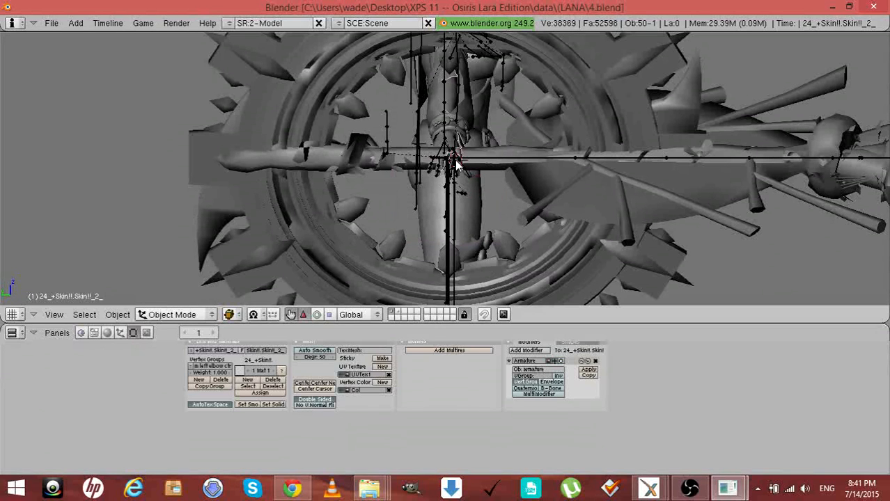
pyautogui.press('x')
pyautogui.click(456, 161)
pyautogui.press('KP_1')
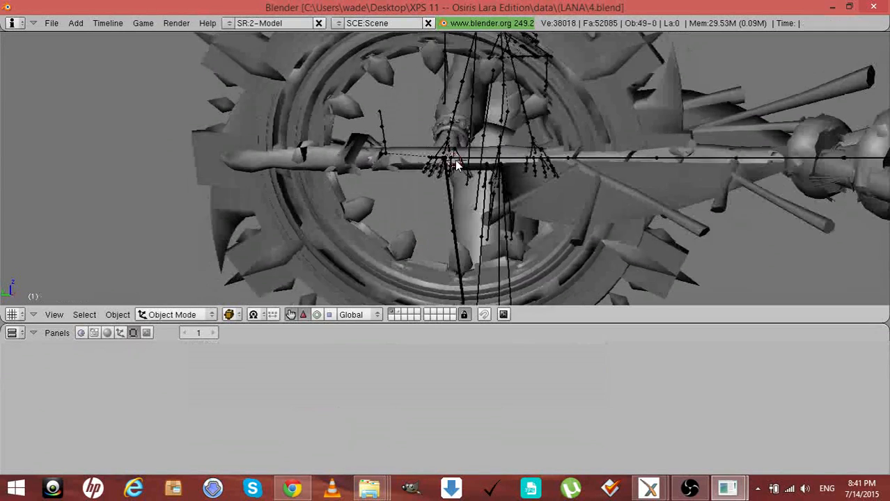
pyautogui.scroll(-4, 454, 160)
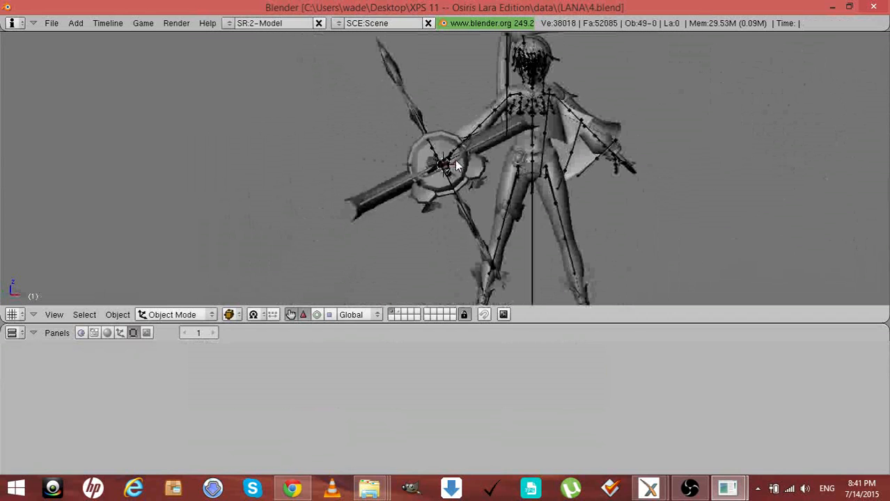
pyautogui.hotkey('alt', 'h')
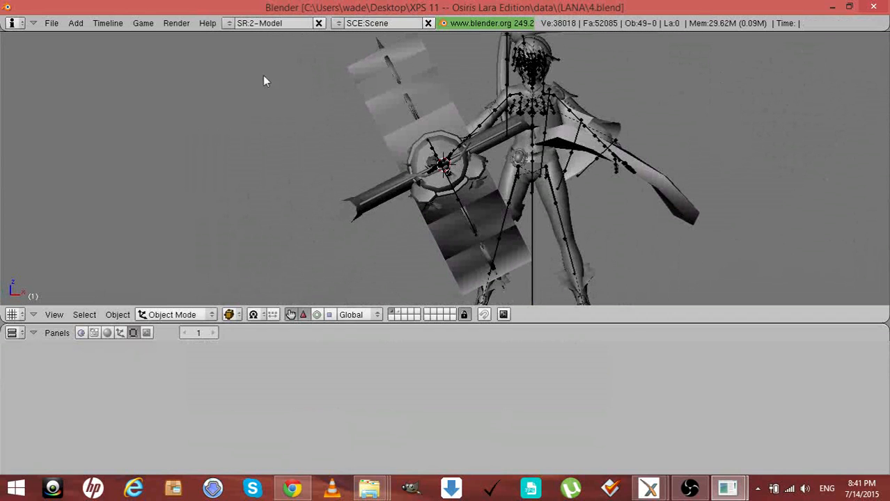
# Enlarge the 3D view slightly, select the 24_Clothing_2_16_16 mesh, and clear the selection
pyautogui.click(51, 23)
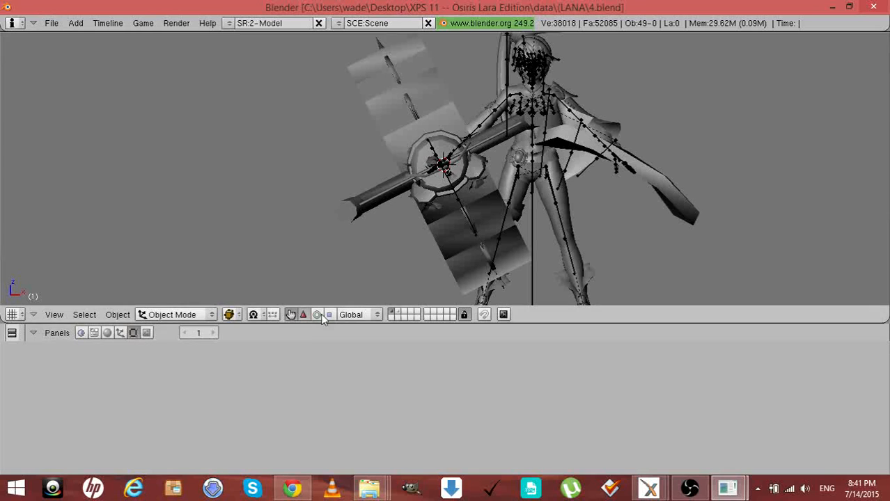
pyautogui.moveTo(328, 324); pyautogui.dragTo(332, 356)
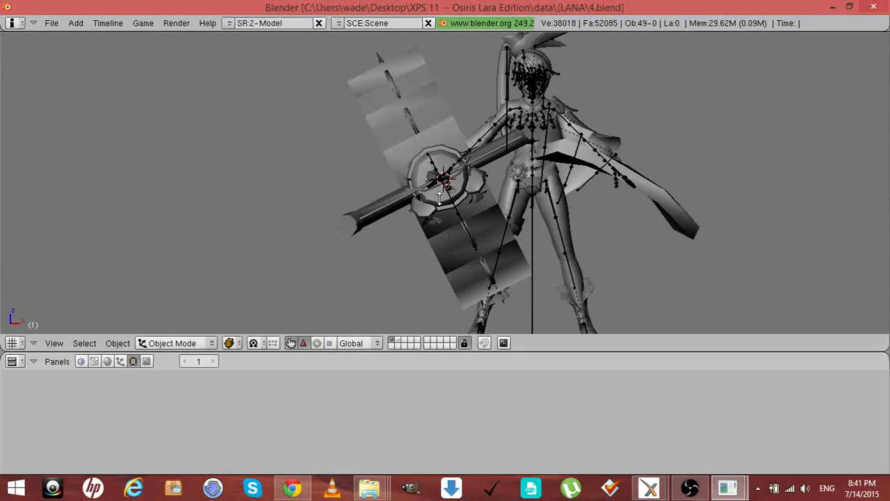
pyautogui.click(481, 123)
pyautogui.rightClick(485, 127)
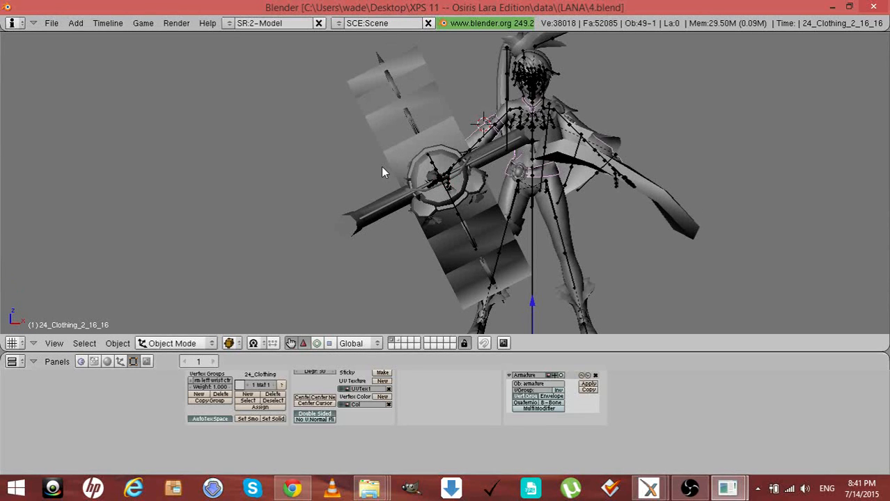
pyautogui.moveTo(360, 352)
pyautogui.mouseDown()
pyautogui.moveTo(361, 340)
pyautogui.moveTo(360, 348)
pyautogui.mouseUp()
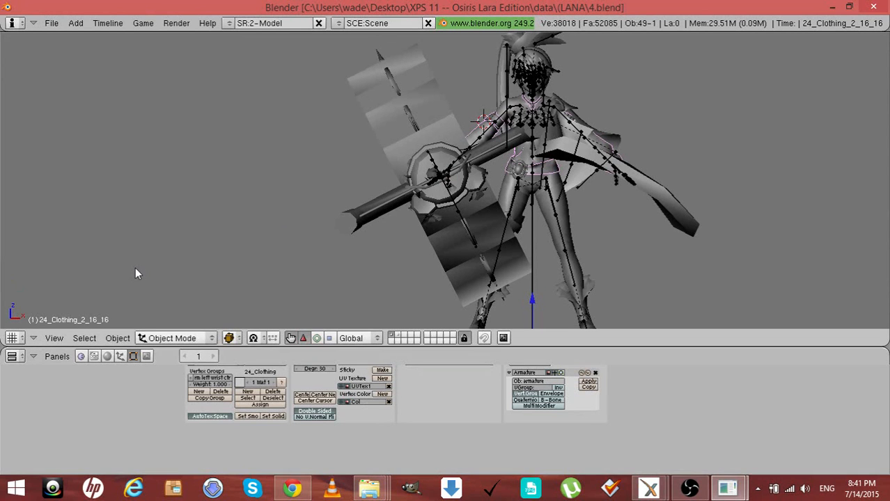
pyautogui.press('a')
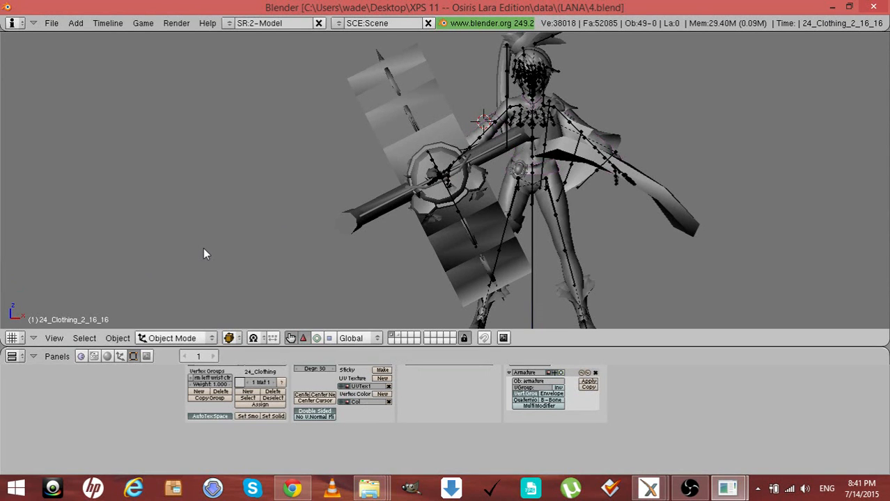
# Start a new .mesh.ascii export and browse to Desktop\XPS 11 -- Osiris Lara Edition\data\(LANA\Lana with outfit
pyautogui.click(52, 23)
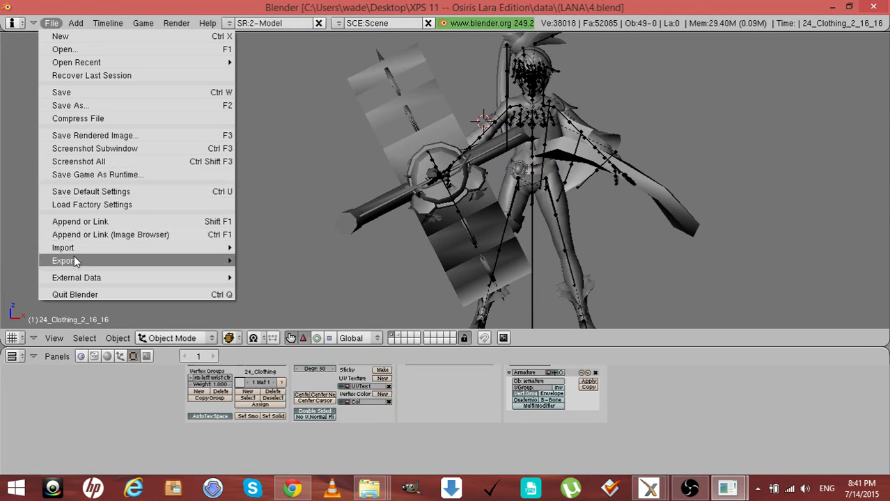
pyautogui.moveTo(74, 260)
pyautogui.click(313, 298)
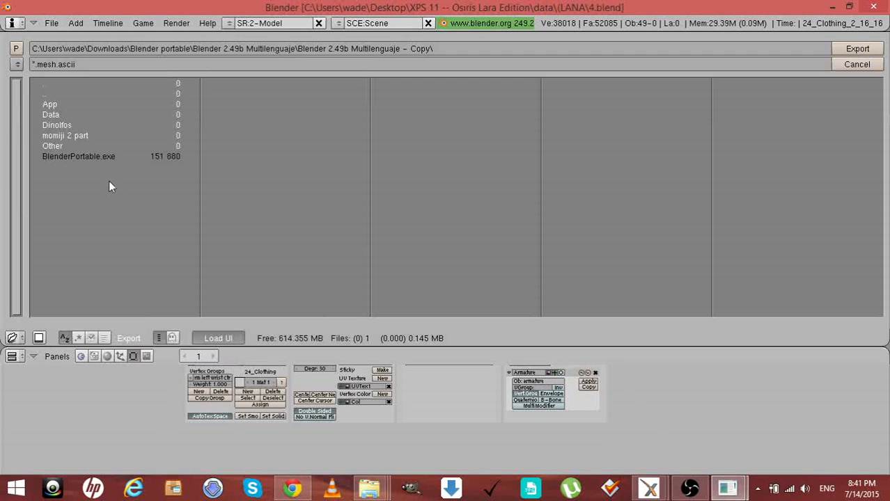
pyautogui.click(17, 64)
pyautogui.click(35, 156)
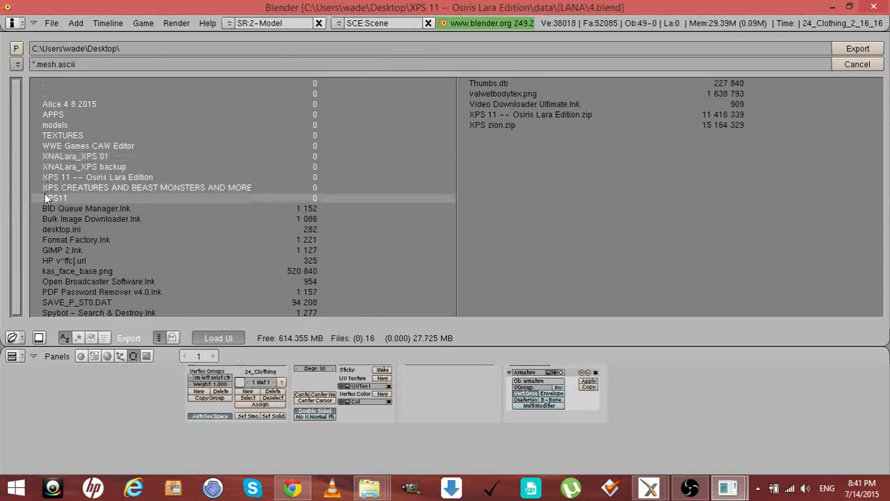
pyautogui.click(44, 177)
pyautogui.click(50, 114)
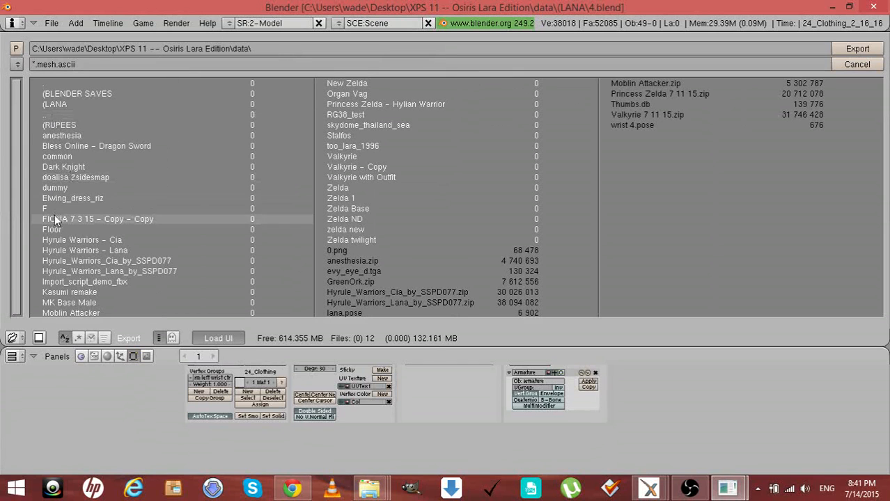
pyautogui.click(54, 104)
pyautogui.click(54, 115)
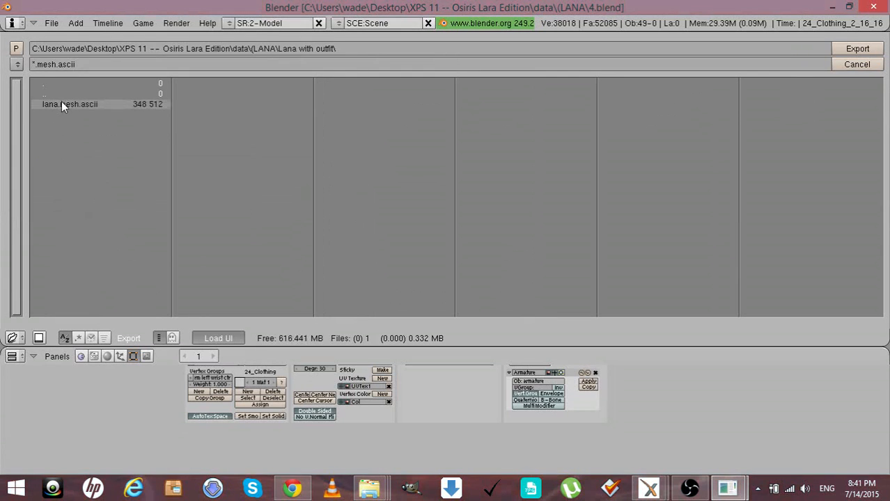
# Try to export the model over the existing lana.mesh.ascii and read the export script's output in the console window
pyautogui.click(61, 104)
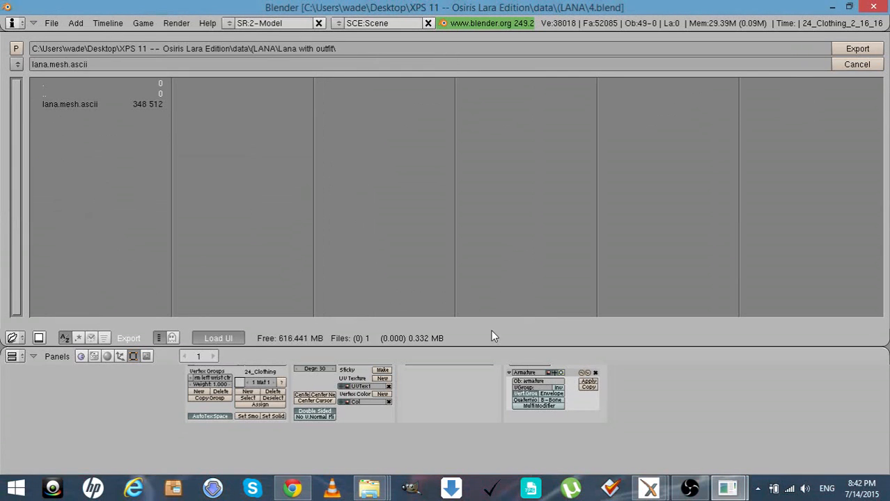
pyautogui.click(863, 49)
pyautogui.moveTo(728, 489)
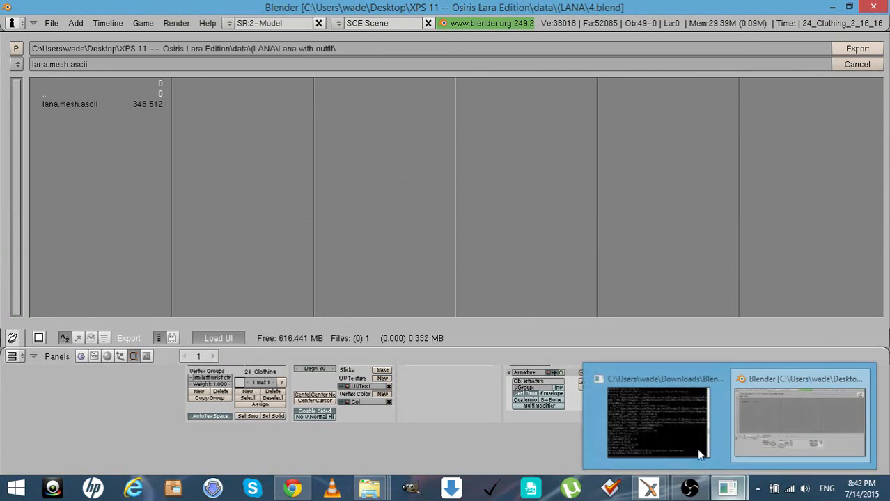
pyautogui.click(659, 420)
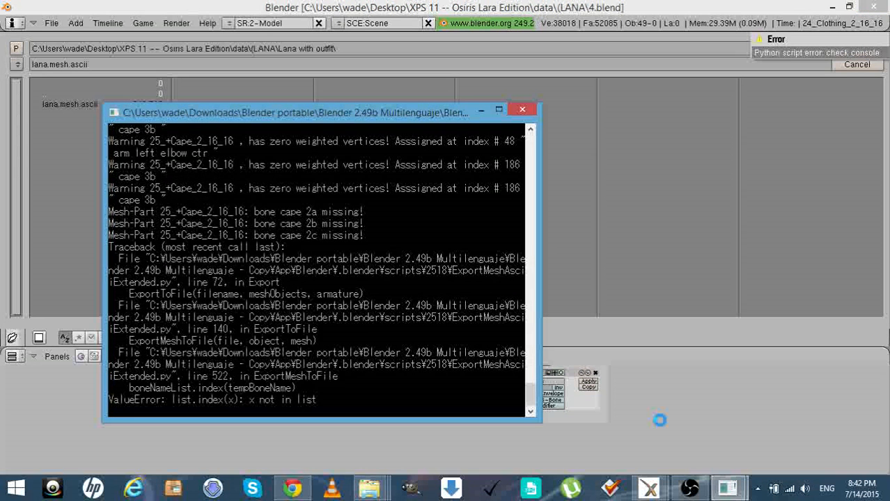
pyautogui.click(660, 420)
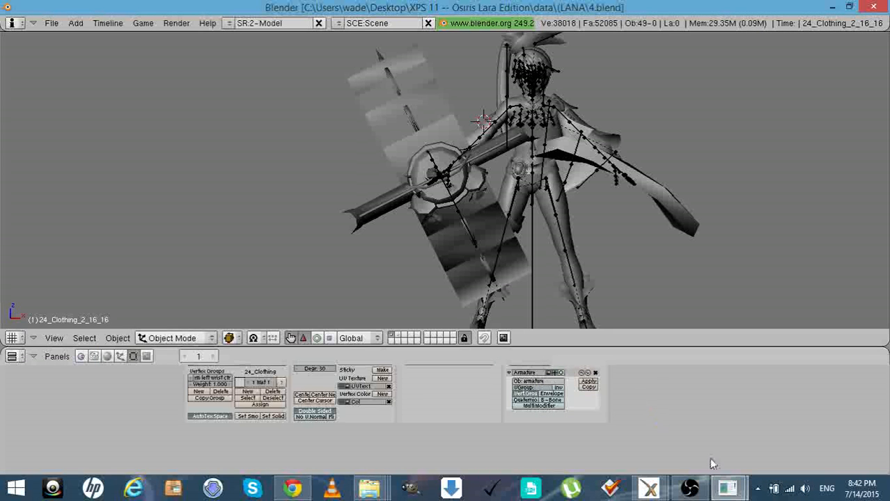
# Switch to XNA Posing Studio and collapse the acc, arm and breasts bone groups to reach the cape bones
pyautogui.click(649, 488)
pyautogui.click(719, 423)
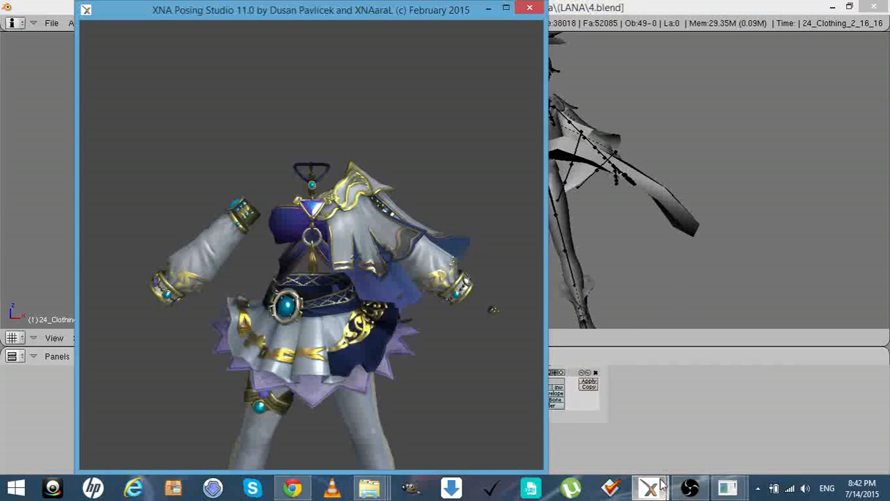
pyautogui.moveTo(649, 487)
pyautogui.click(578, 421)
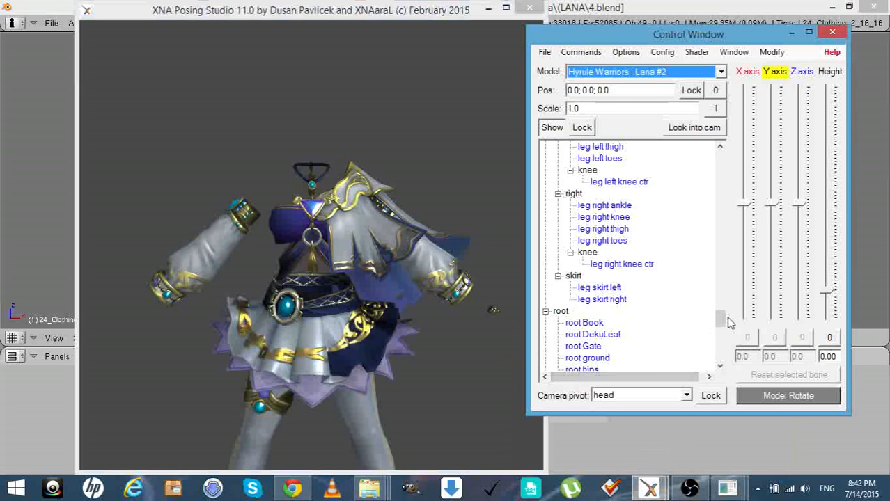
pyautogui.moveTo(722, 319); pyautogui.dragTo(712, 155)
pyautogui.click(545, 147)
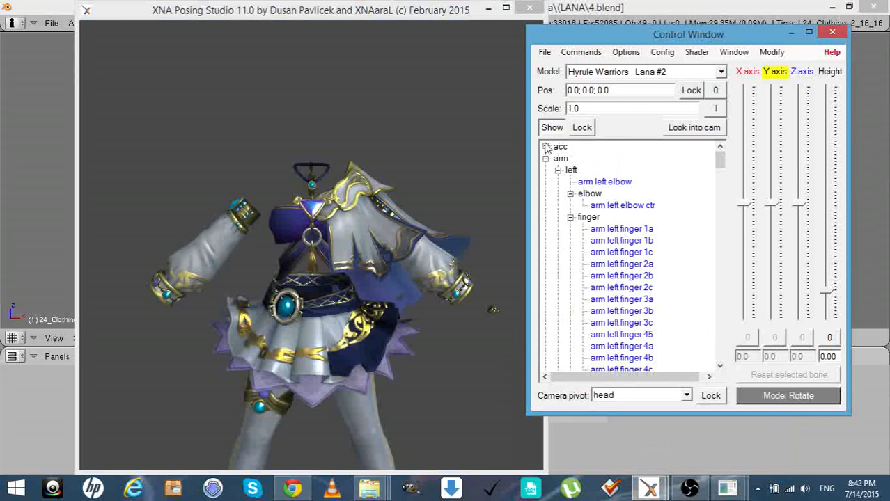
pyautogui.click(545, 159)
pyautogui.click(545, 170)
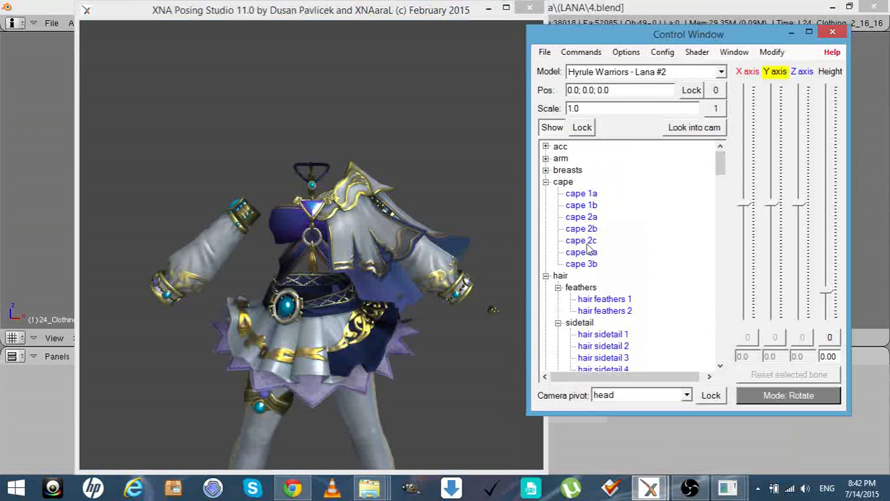
# Select the cape 2a bone, examine its position from behind the outfit, and switch back to Blender
pyautogui.click(589, 220)
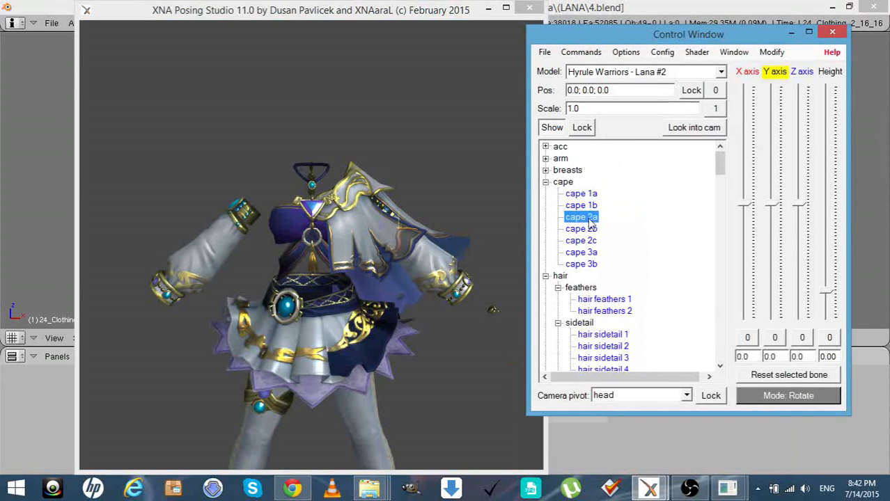
pyautogui.moveTo(446, 231); pyautogui.dragTo(273, 225)
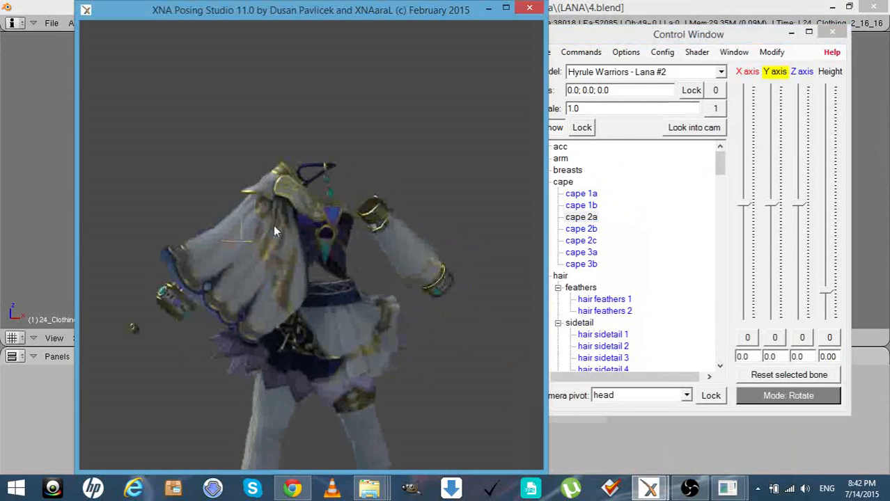
pyautogui.click(781, 33)
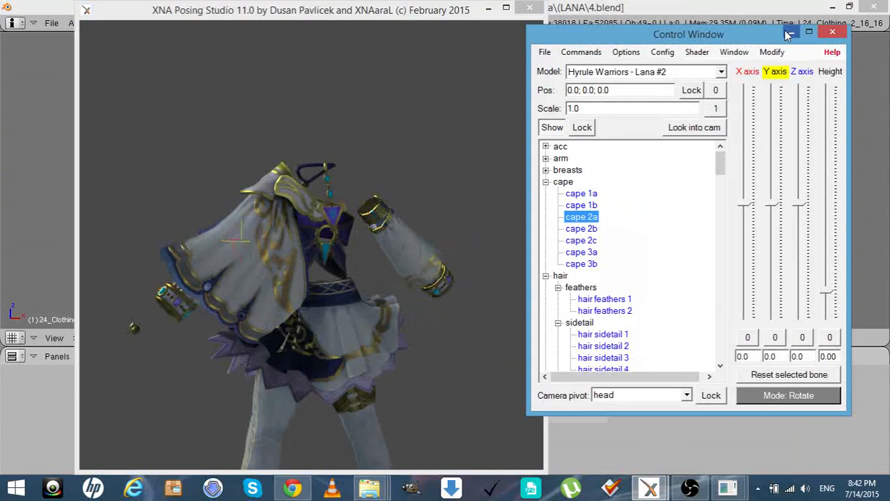
pyautogui.click(791, 32)
pyautogui.click(492, 7)
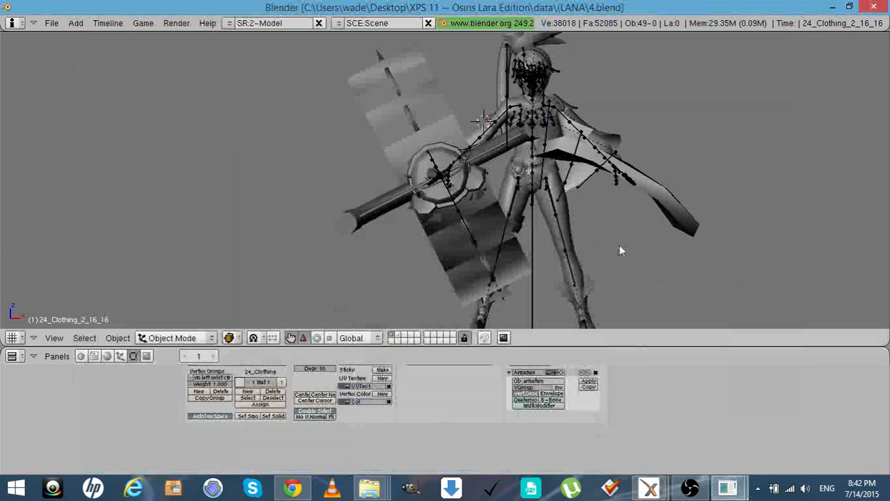
# In the armature's Edit Mode, set the parent of the cape 2a bone to spine upper and clear the selection
pyautogui.press('KP_6')
pyautogui.press('KP_6')
pyautogui.press('KP_6')
pyautogui.press('KP_6')
pyautogui.press('KP_6')
pyautogui.press('KP_6')
pyautogui.press('KP_6')
pyautogui.press('KP_6')
pyautogui.press('KP_6')
pyautogui.press('KP_6')
pyautogui.press('KP_6')
pyautogui.press('KP_6')
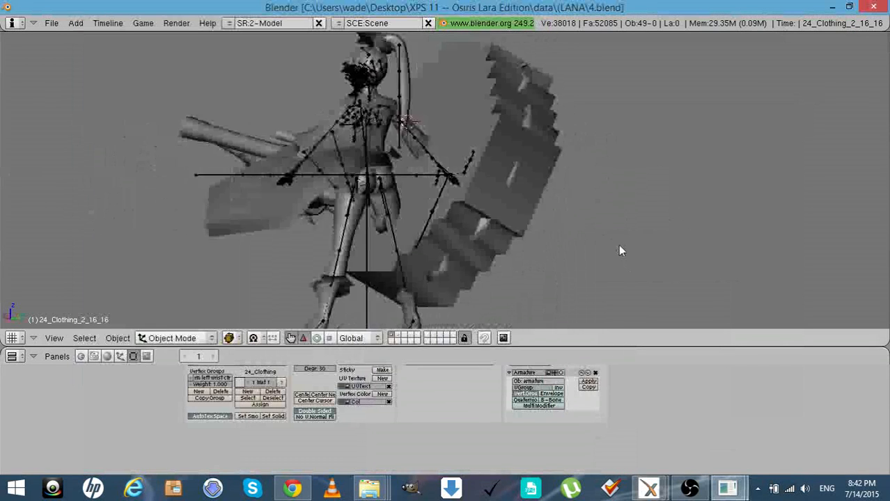
pyautogui.click(357, 320)
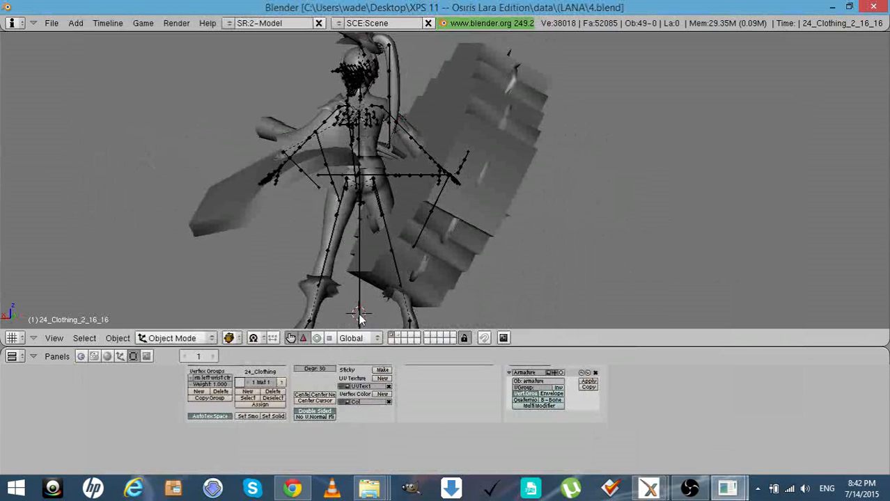
pyautogui.rightClick(357, 319)
pyautogui.press('Tab')
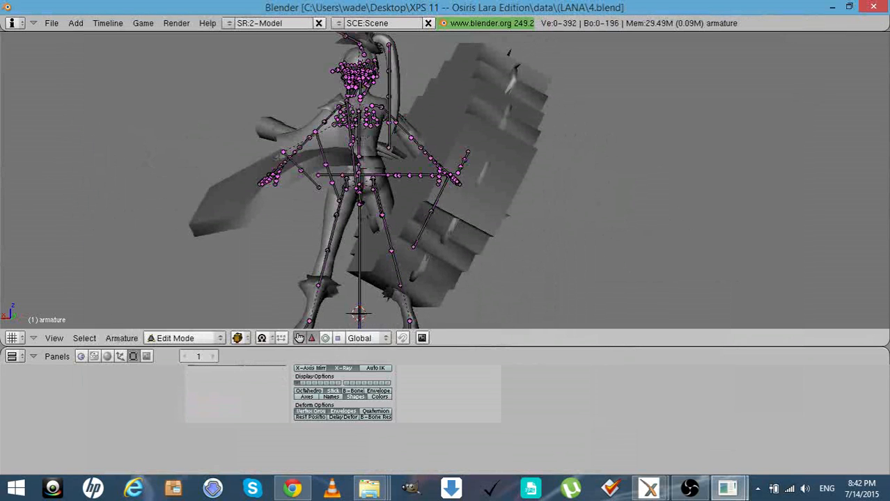
pyautogui.rightClick(317, 146)
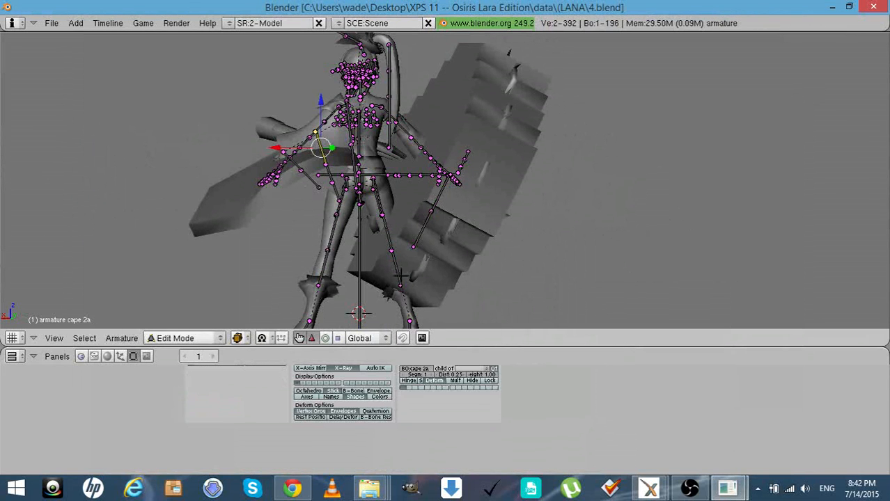
pyautogui.click(484, 369)
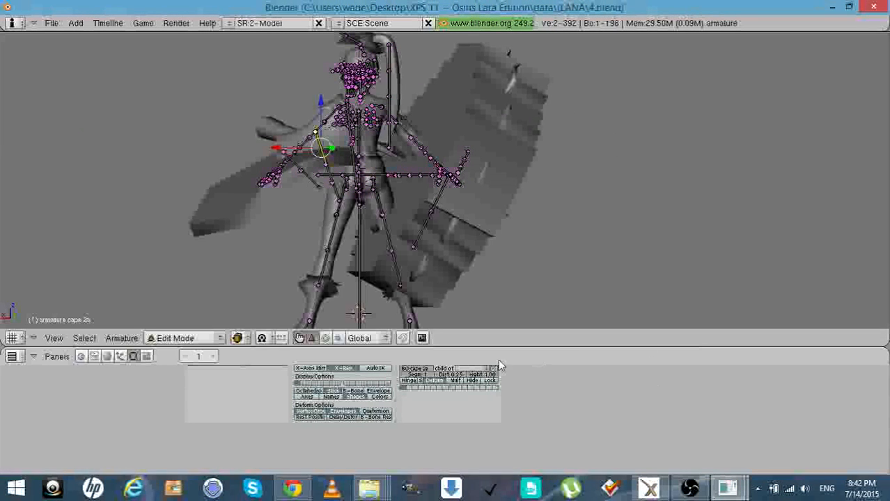
pyautogui.click(483, 367)
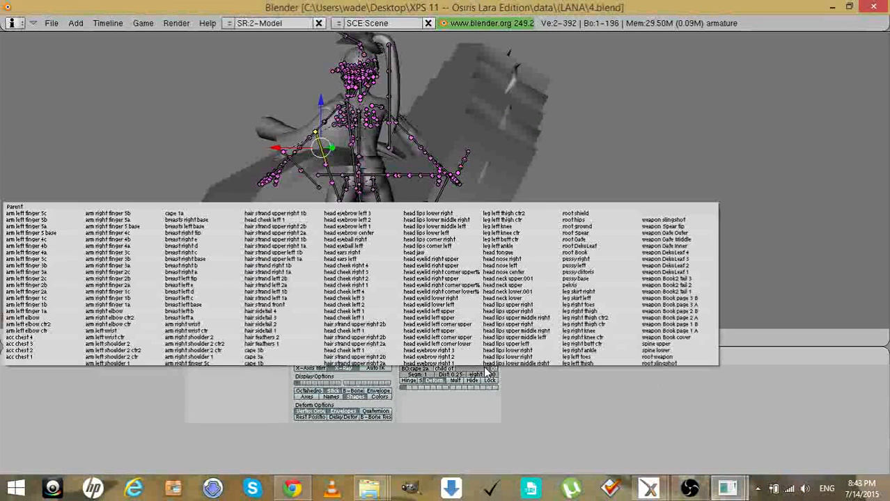
pyautogui.click(658, 344)
pyautogui.press('a')
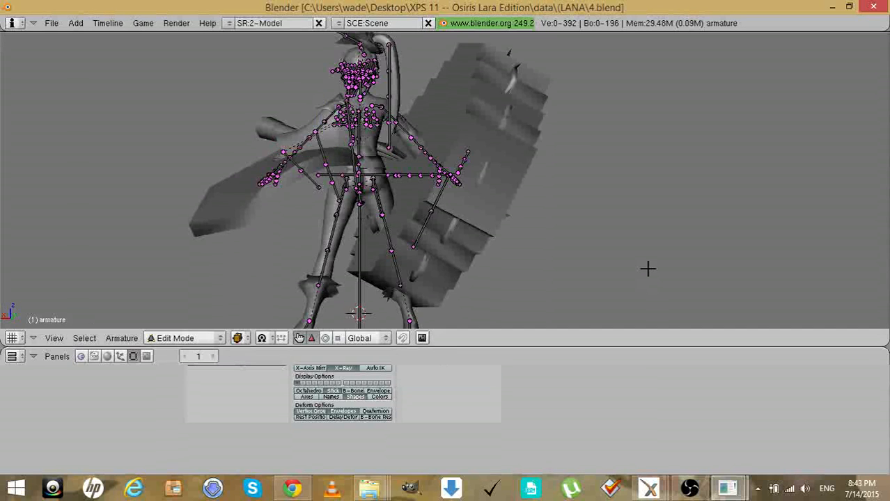
# Return the armature to Object Mode and deselect everything
pyautogui.press('KP_4')
pyautogui.press('KP_4')
pyautogui.press('KP_4')
pyautogui.press('KP_4')
pyautogui.press('KP_4')
pyautogui.press('KP_4')
pyautogui.press('KP_4')
pyautogui.press('KP_4')
pyautogui.press('KP_4')
pyautogui.press('KP_4')
pyautogui.press('KP_4')
pyautogui.press('KP_4')
pyautogui.press('KP_4')
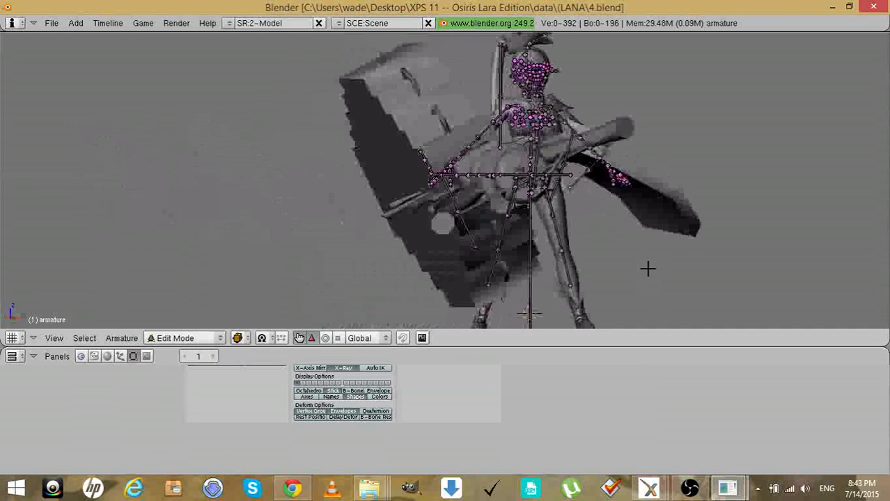
pyautogui.press('Tab')
pyautogui.press('a')
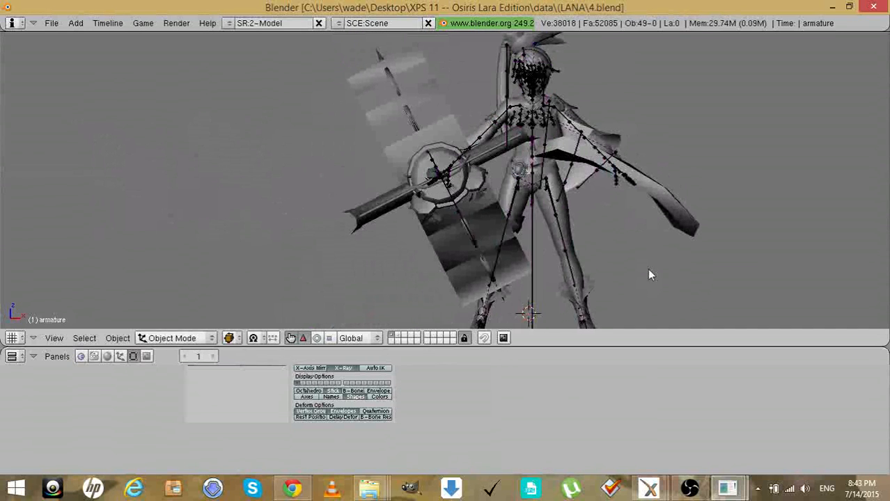
# Start another .mesh.ascii export and browse to the Desktop folder XPS 11 -- Osiris Lara Edition\data\(LANA\Lana with outfit
pyautogui.click(52, 23)
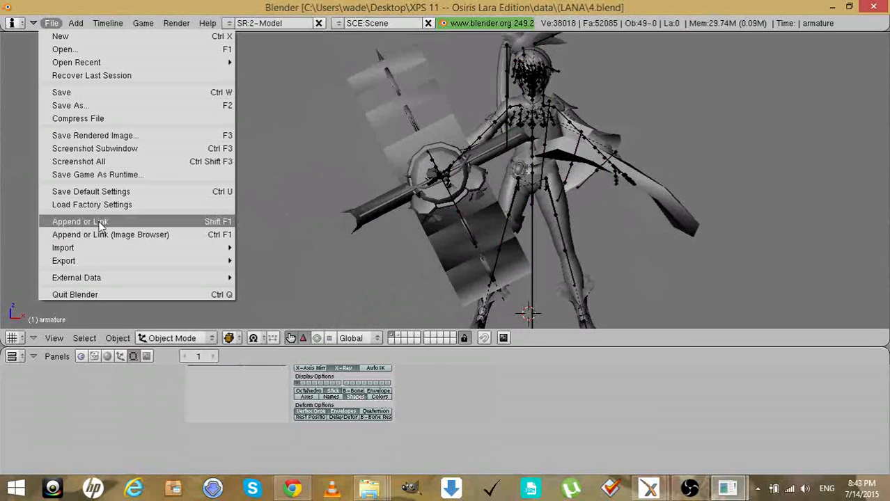
pyautogui.moveTo(95, 257)
pyautogui.click(281, 298)
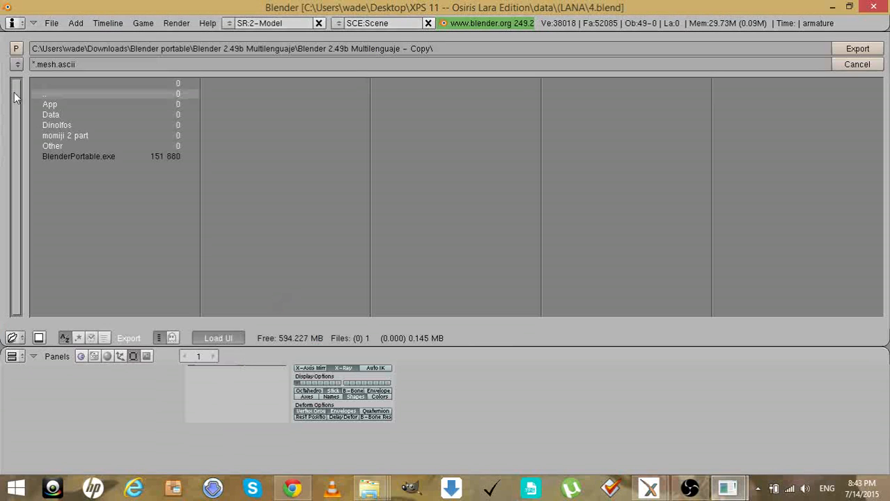
pyautogui.click(17, 64)
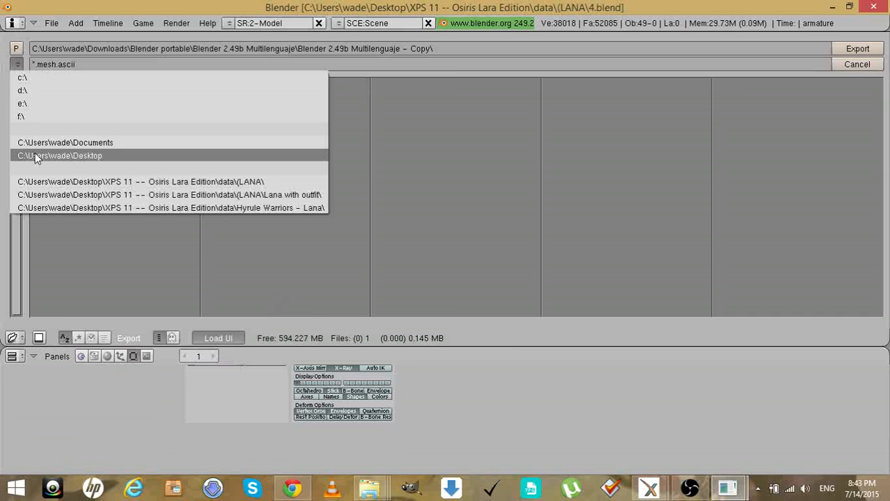
pyautogui.click(21, 153)
pyautogui.click(67, 178)
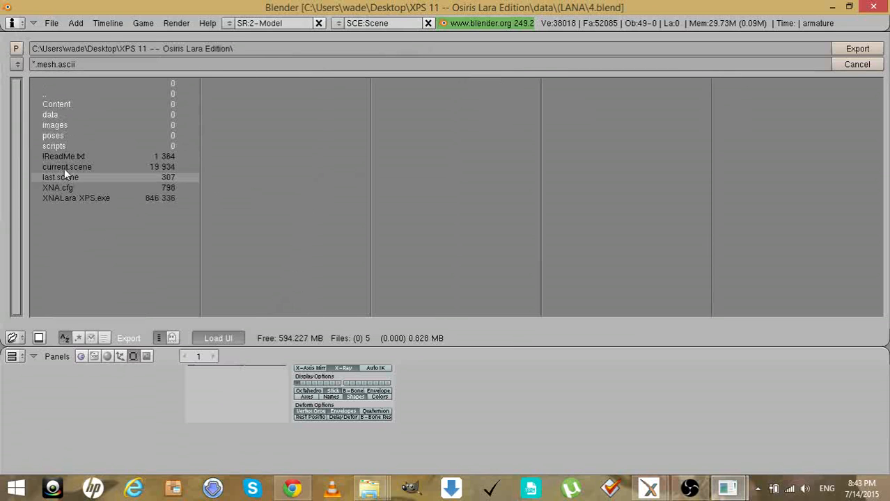
pyautogui.click(51, 112)
pyautogui.click(52, 105)
pyautogui.click(55, 114)
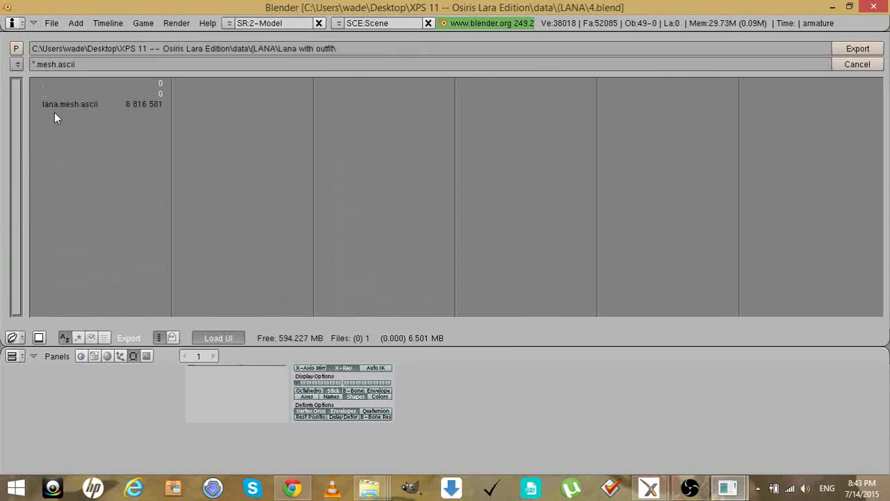
# Export the model over the existing lana.mesh.ascii and check the export script's output in the console window
pyautogui.click(57, 104)
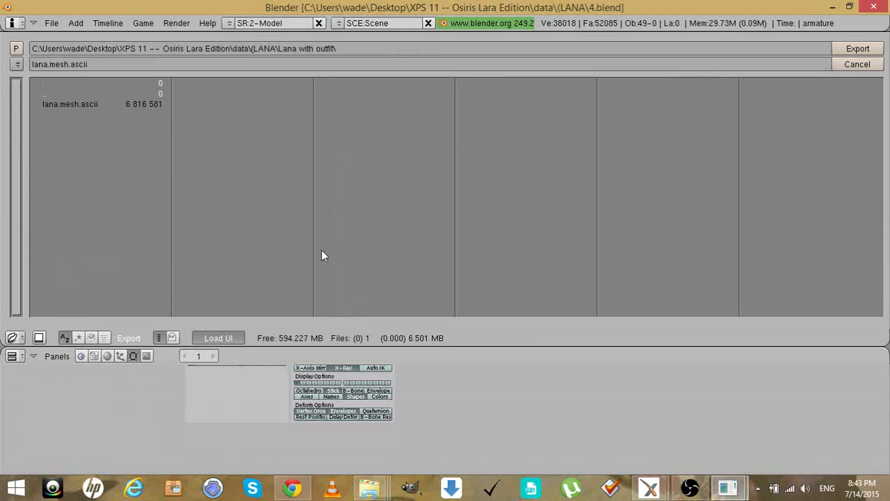
pyautogui.click(857, 49)
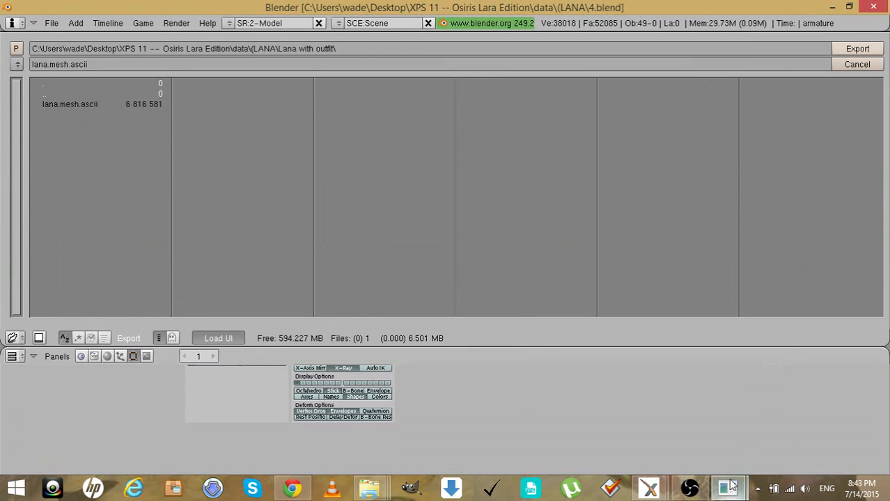
pyautogui.moveTo(727, 487)
pyautogui.click(666, 434)
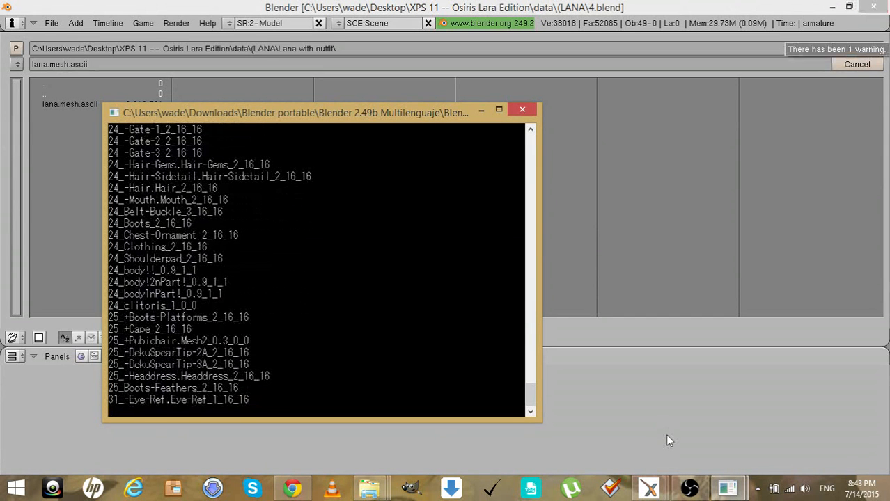
pyautogui.click(665, 434)
# Switch to XNA Posing Studio, select the cape 3a bone from the front view and hide the Hyrule Warriors - Lana #2 model
pyautogui.click(649, 488)
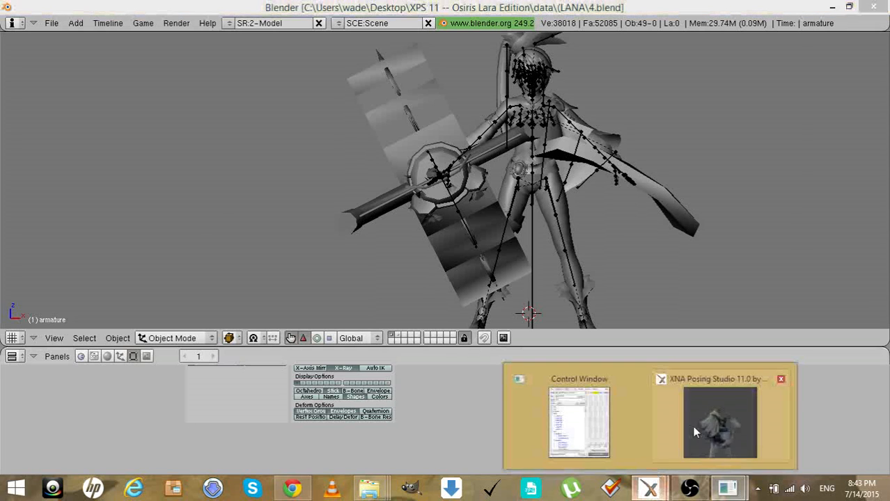
pyautogui.click(694, 432)
pyautogui.click(649, 487)
pyautogui.click(578, 421)
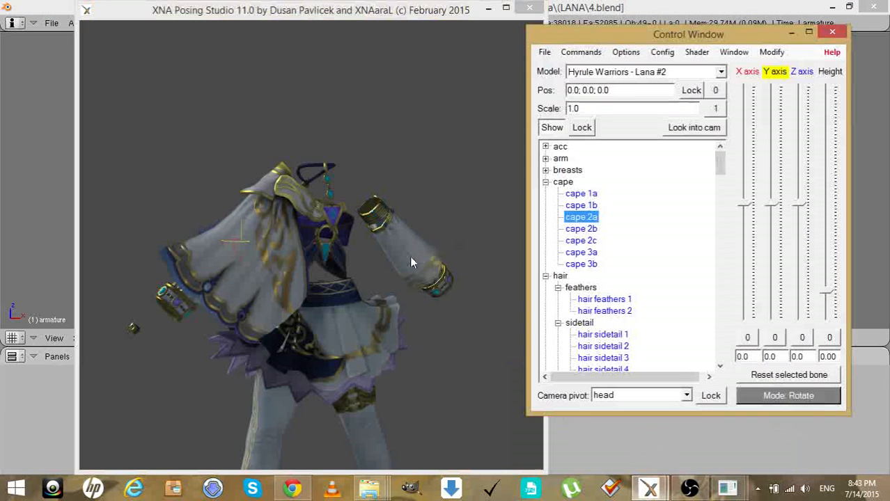
pyautogui.moveTo(411, 261); pyautogui.dragTo(600, 255)
pyautogui.click(582, 252)
pyautogui.click(553, 131)
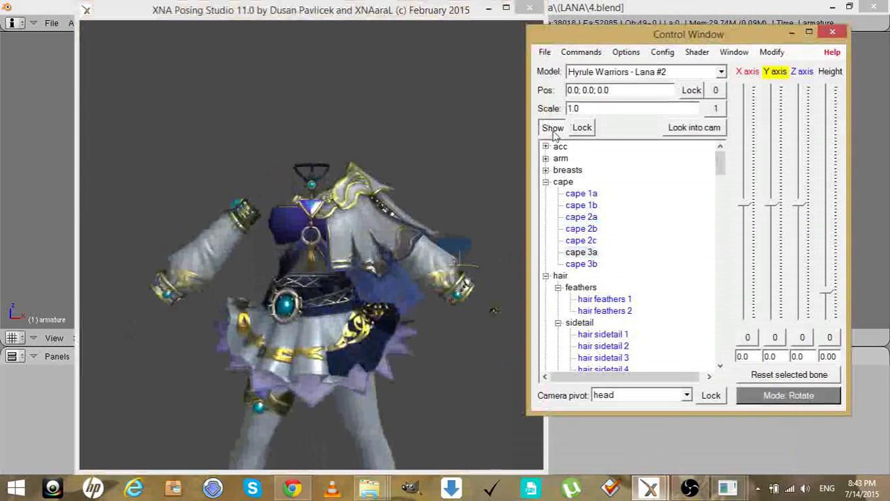
# Load the exported lana.mesh.ascii model from the (LANA\Lana with outfit folder
pyautogui.click(771, 52)
pyautogui.click(756, 99)
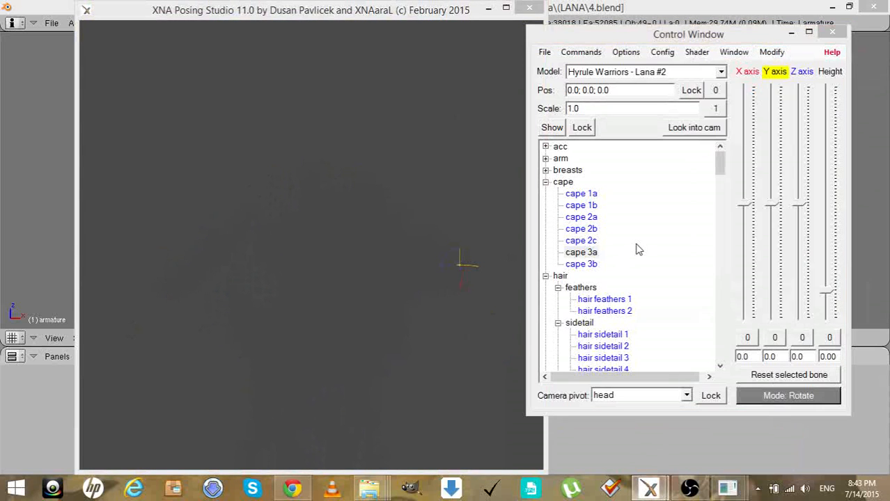
pyautogui.click(590, 78)
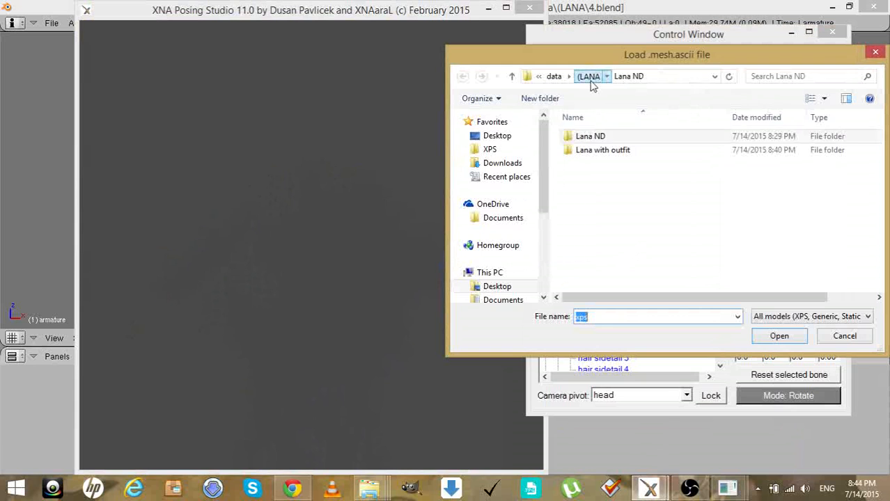
pyautogui.click(588, 150)
pyautogui.doubleClick(588, 150)
pyautogui.doubleClick(586, 145)
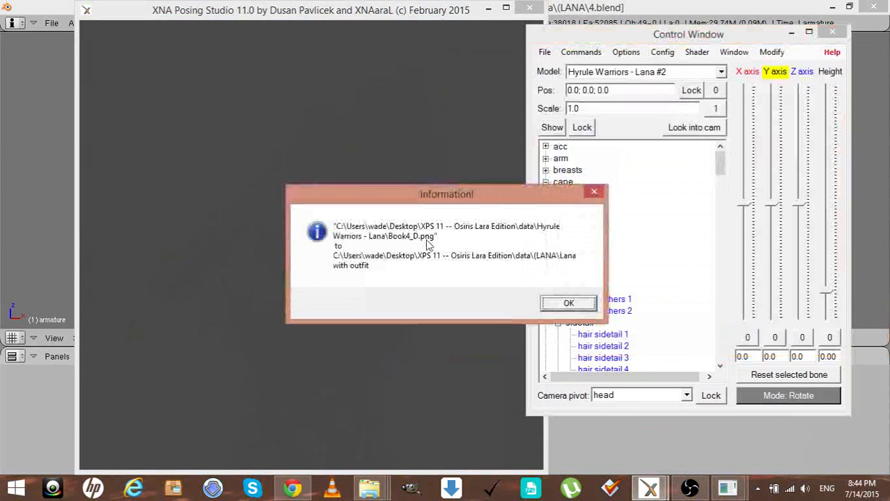
# Acknowledge every texture copy message from the Hyrule Warriors - Lana and Kasumi remake folders to Lana with outfit until the model loads
pyautogui.press('Return')
pyautogui.press('Return')
pyautogui.press('Return')
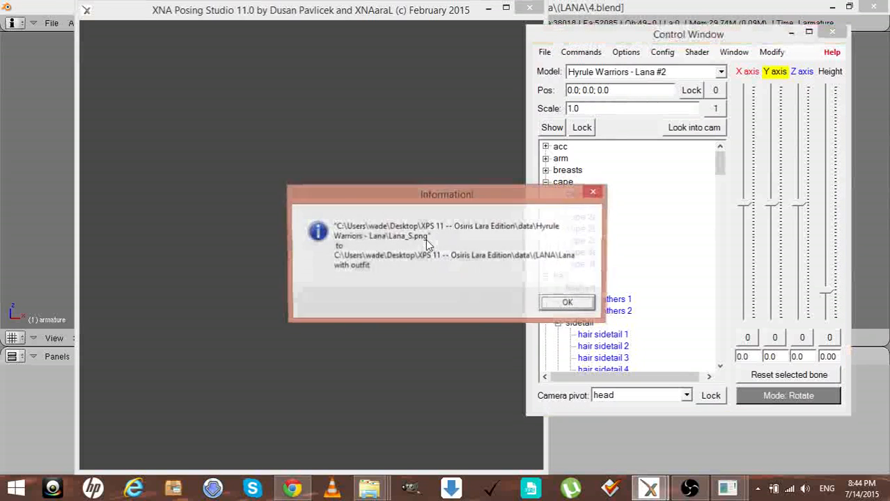
pyautogui.press('Return')
pyautogui.press('Return')
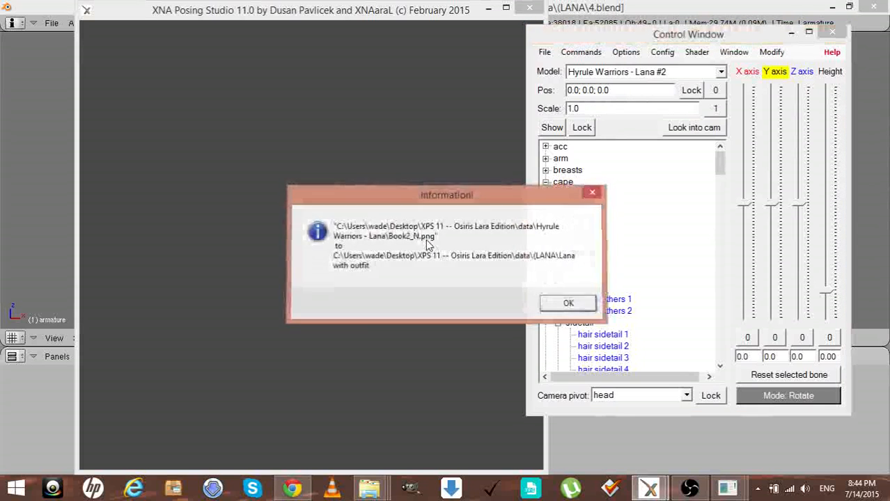
pyautogui.press('Return')
pyautogui.press('Return')
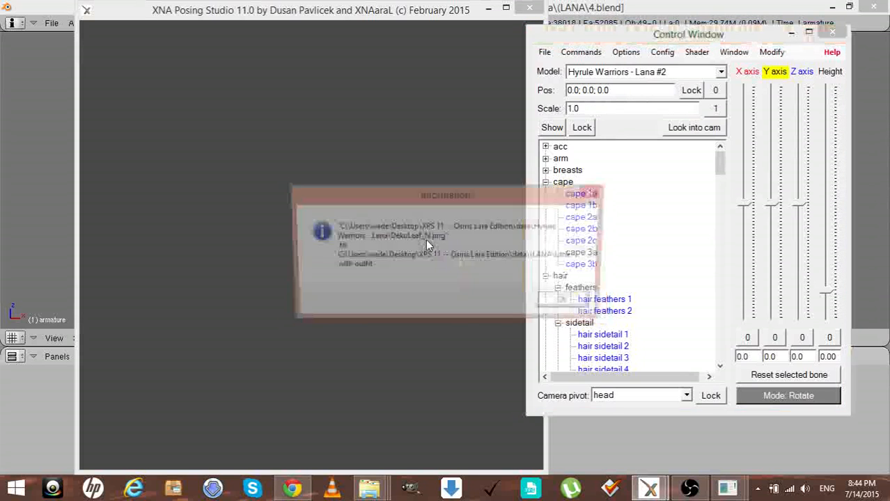
pyautogui.press('Return')
pyautogui.press('Return')
pyautogui.press('Return')
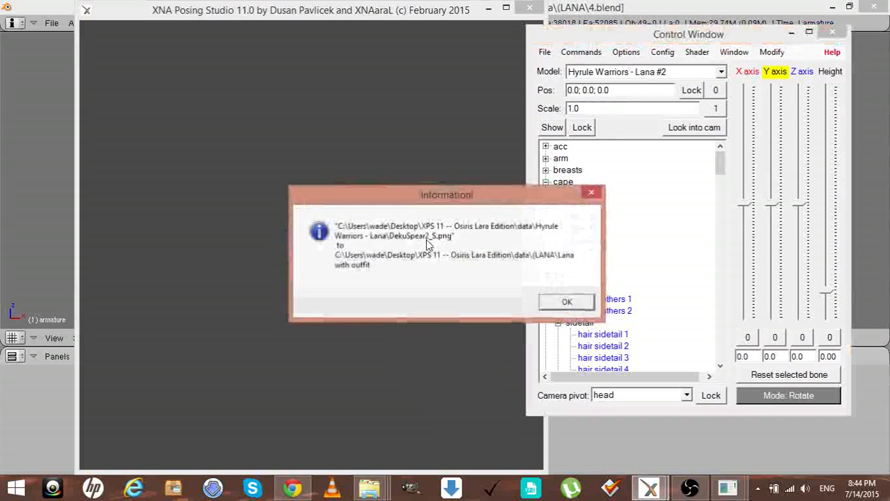
pyautogui.press('Return')
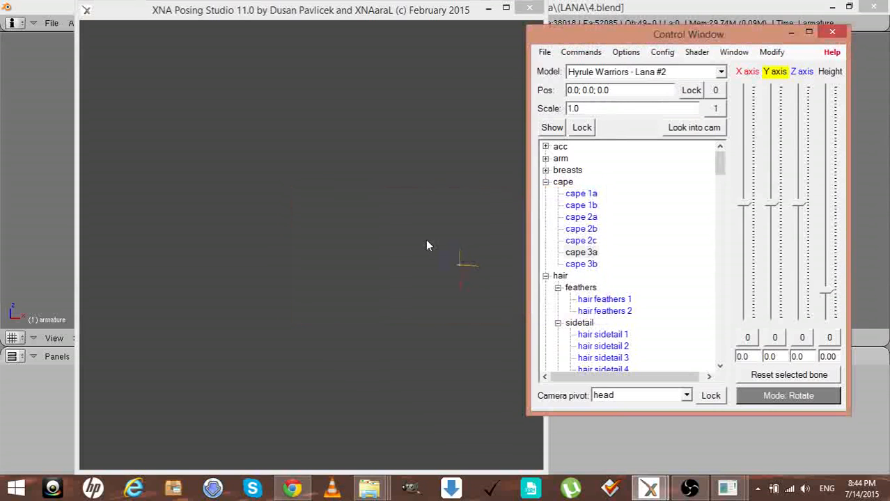
pyautogui.press('Return')
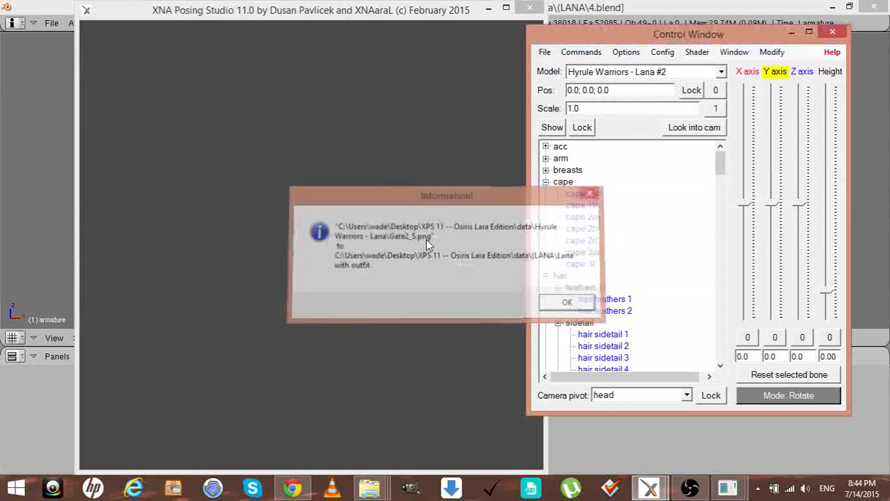
pyautogui.press('Return')
pyautogui.press('Return')
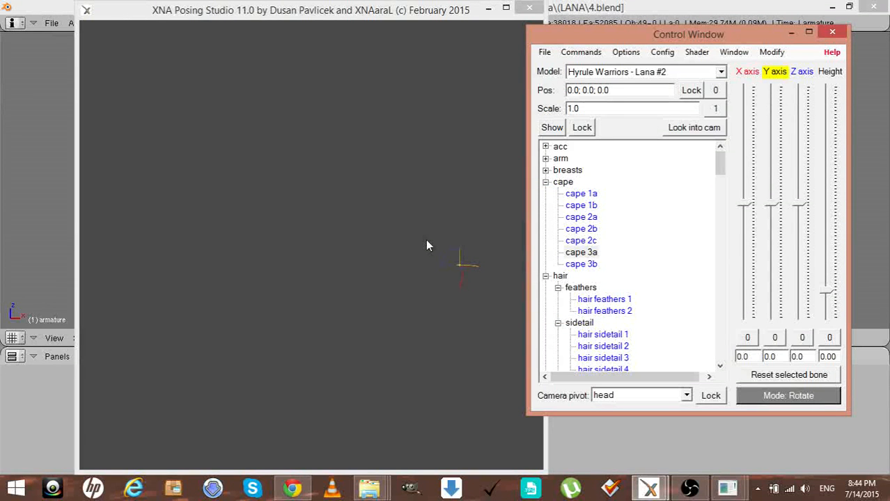
pyautogui.press('Return')
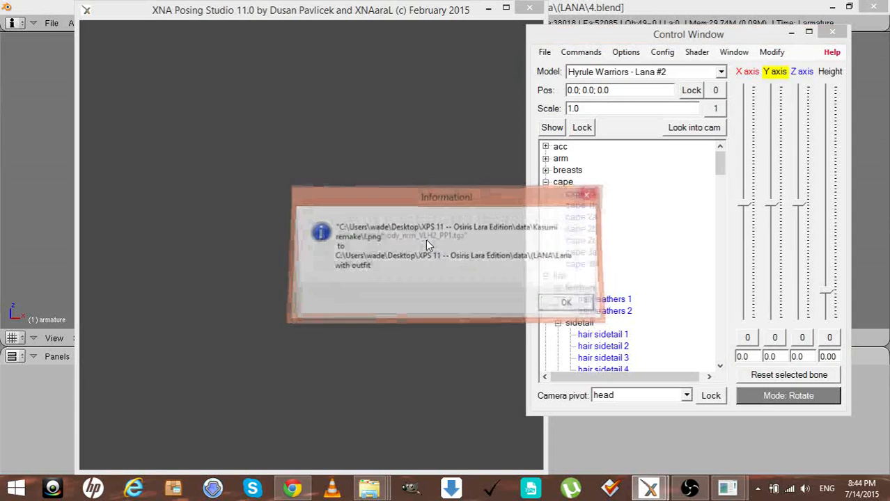
pyautogui.press('Return')
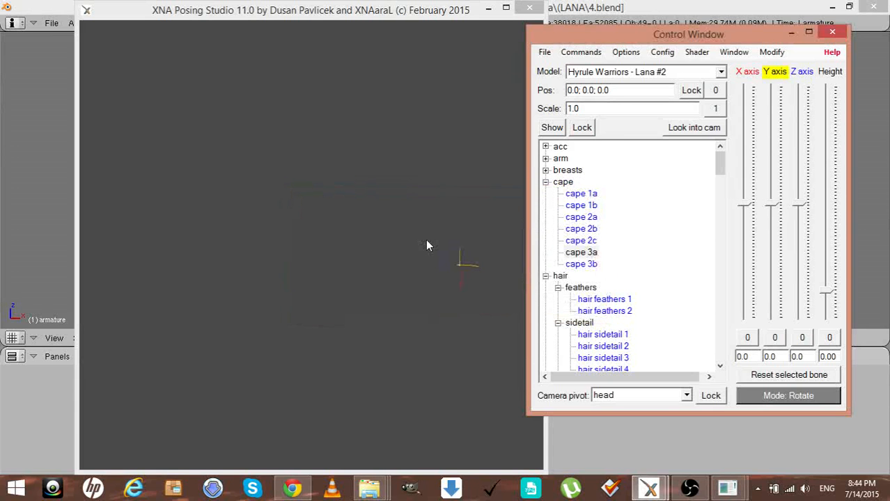
pyautogui.press('Return')
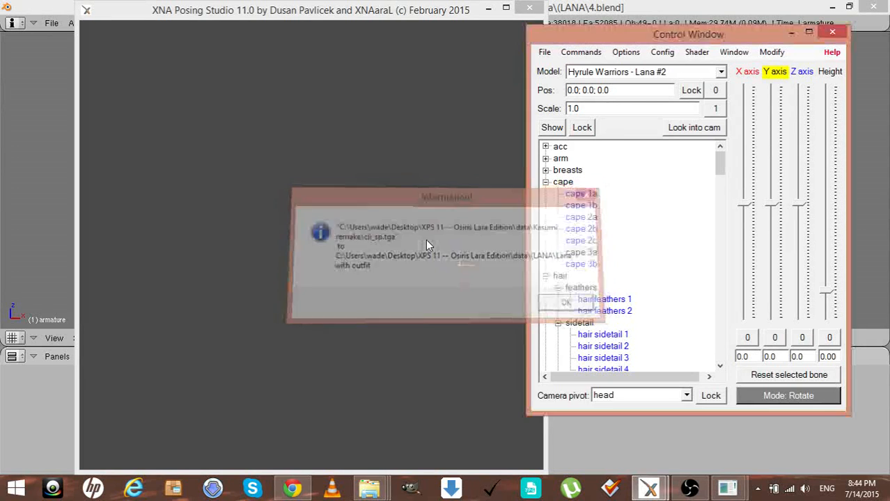
pyautogui.press('Return')
pyautogui.press('Return')
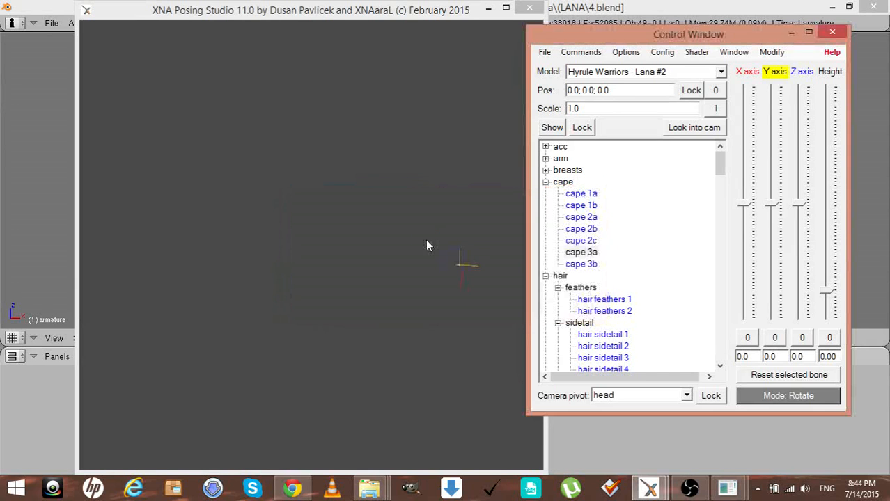
pyautogui.press('Return')
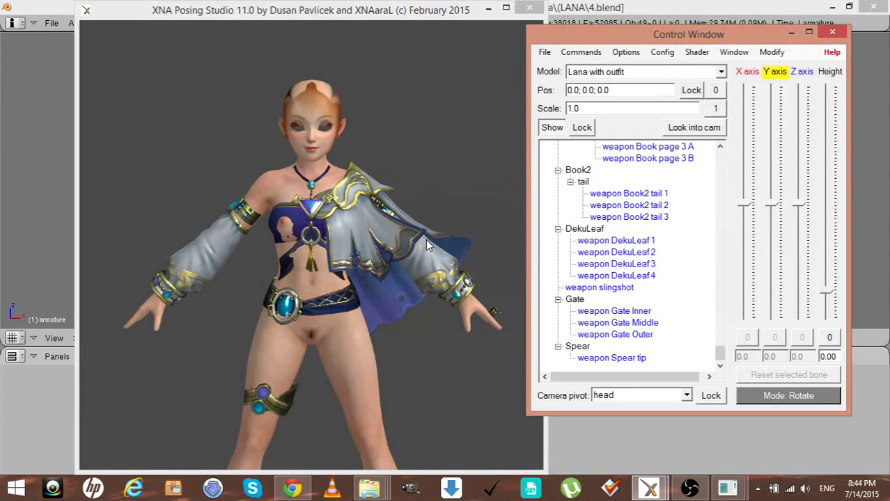
# Switch to Blender, move the tutu, legs and bloomers meshes from layer 2 to layer 1, and show layer 1
pyautogui.moveTo(502, 163)
pyautogui.mouseDown()
pyautogui.moveTo(343, 171)
pyautogui.moveTo(494, 165)
pyautogui.mouseUp()
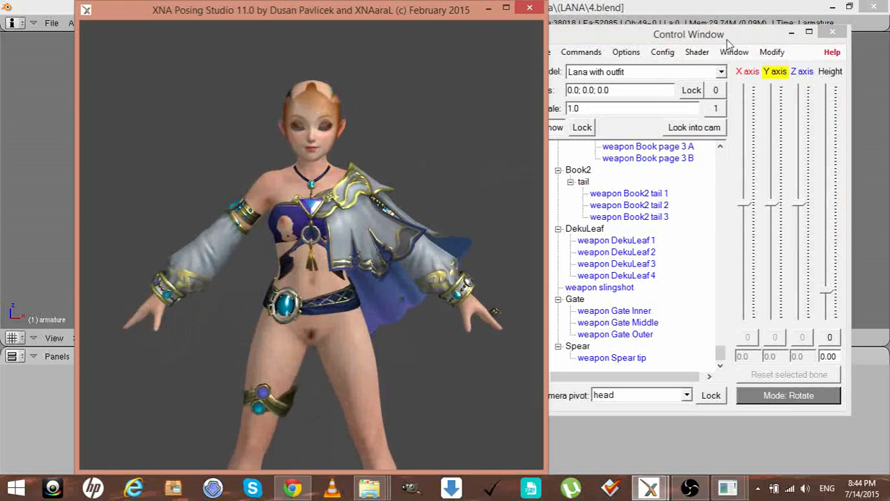
pyautogui.click(791, 33)
pyautogui.moveTo(728, 488)
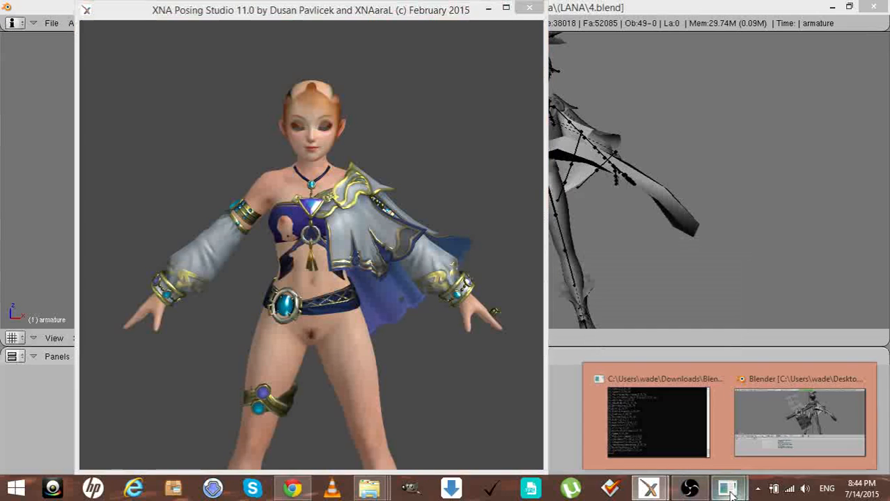
pyautogui.click(758, 440)
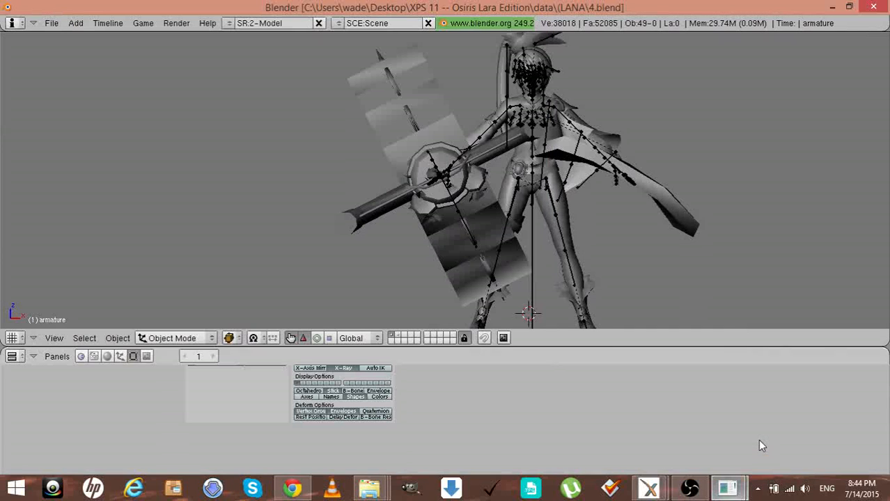
pyautogui.click(397, 335)
pyautogui.hotkey('alt', 'h')
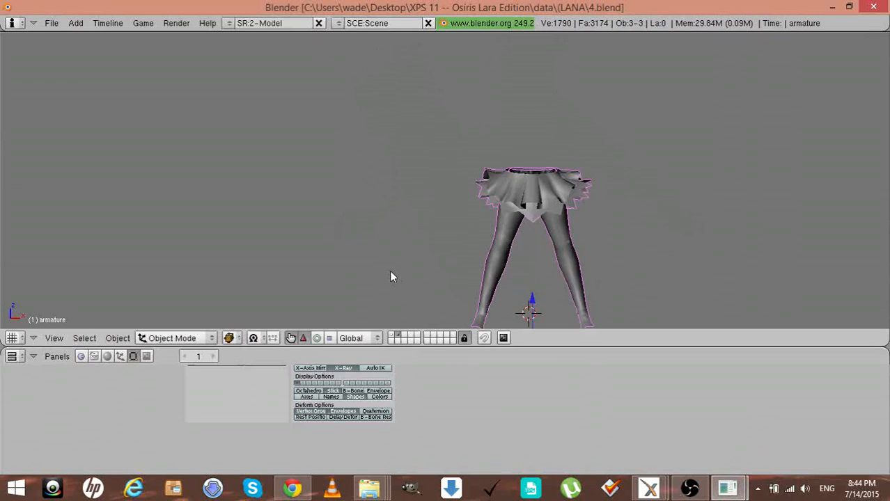
pyautogui.press('m')
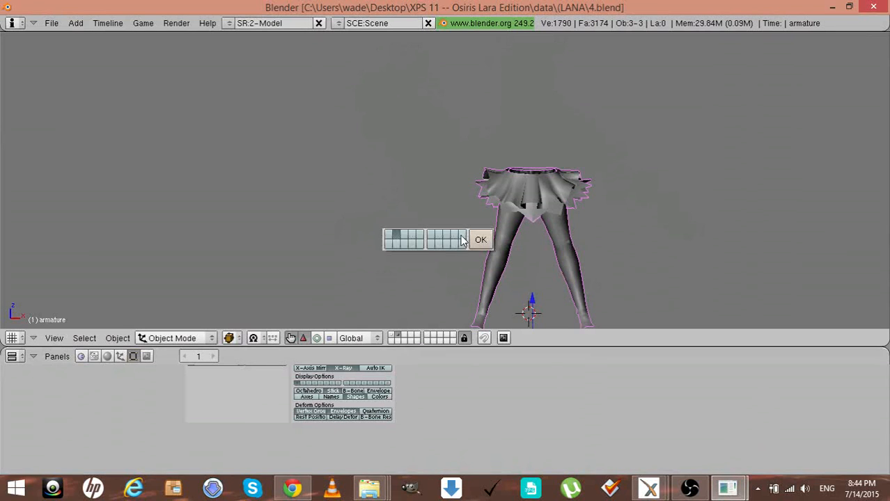
pyautogui.click(388, 239)
pyautogui.click(488, 242)
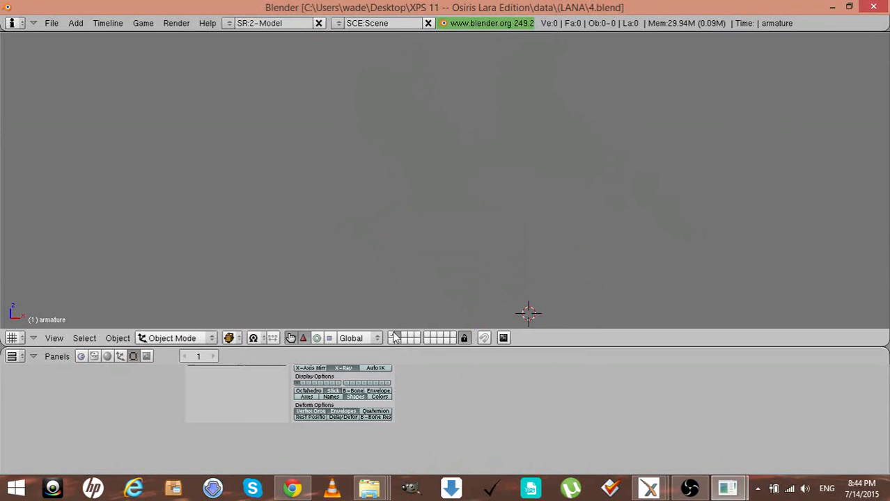
pyautogui.click(392, 338)
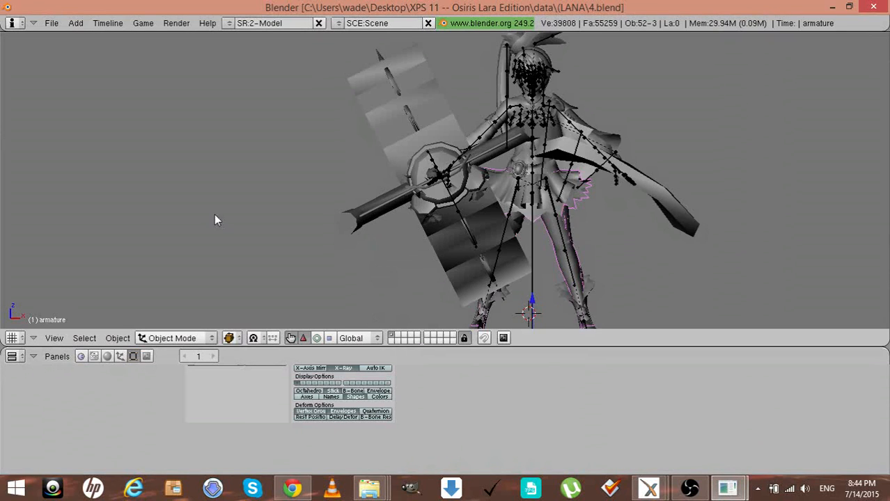
# Export the model as MeshAsciiExt v2.5 over lana.mesh.ascii in the (LANA\Lana with outfit folder and check the console output
pyautogui.click(51, 23)
pyautogui.moveTo(70, 260)
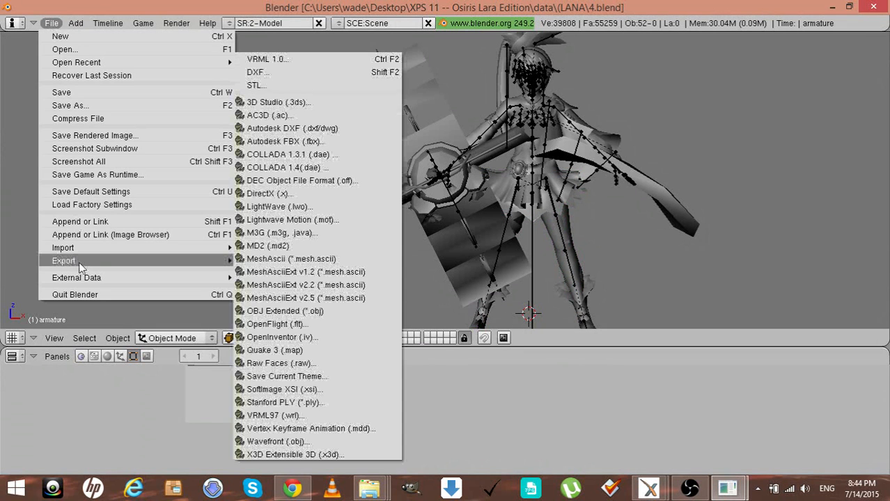
pyautogui.click(263, 299)
pyautogui.click(16, 64)
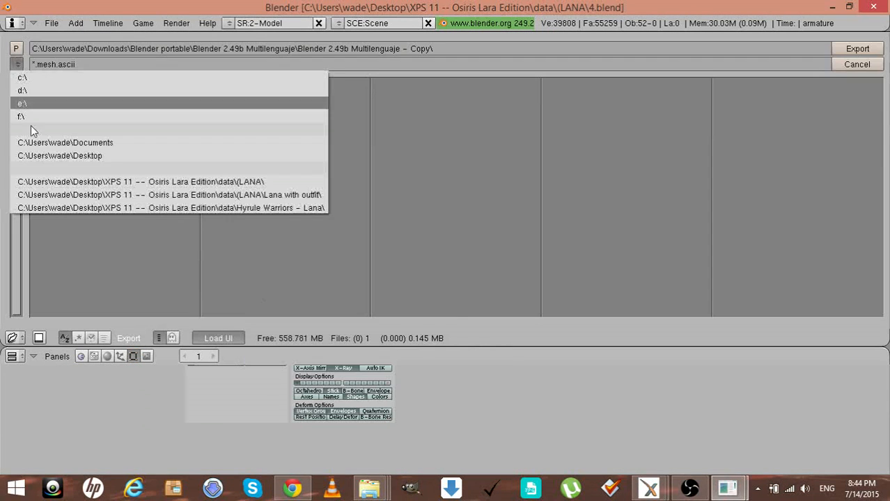
pyautogui.click(38, 149)
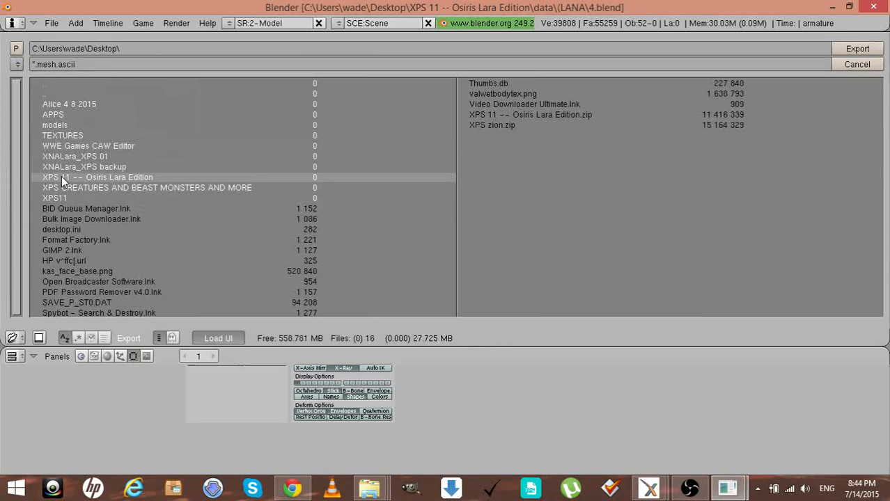
pyautogui.click(62, 176)
pyautogui.click(47, 115)
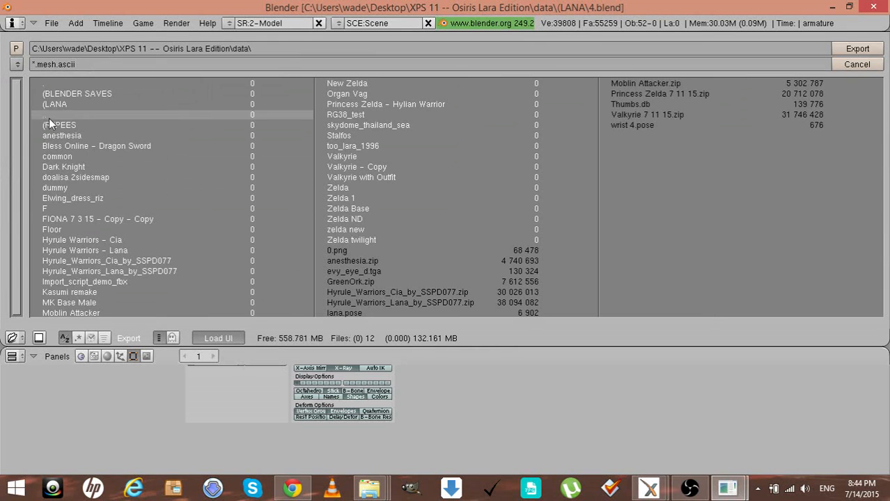
pyautogui.click(52, 107)
pyautogui.click(53, 113)
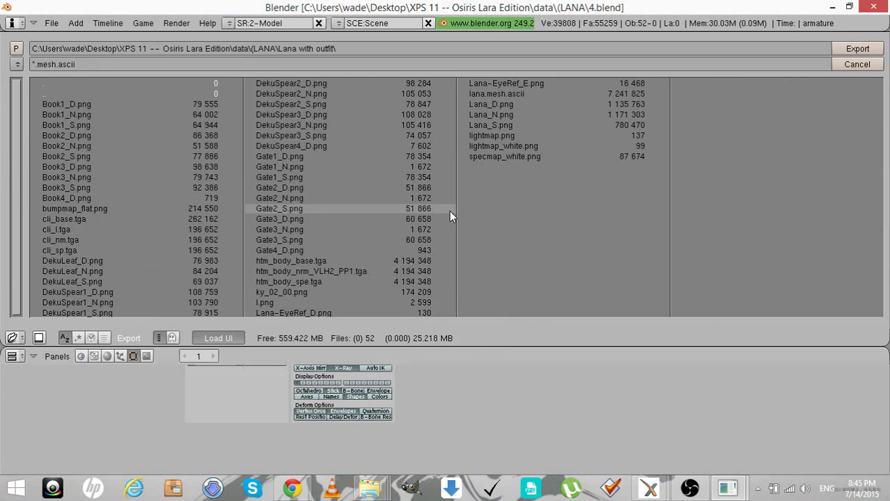
pyautogui.click(489, 95)
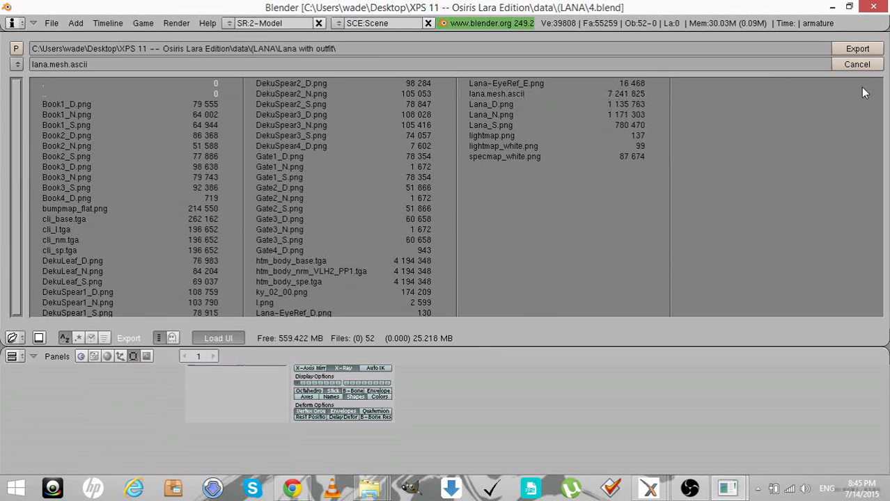
pyautogui.click(867, 50)
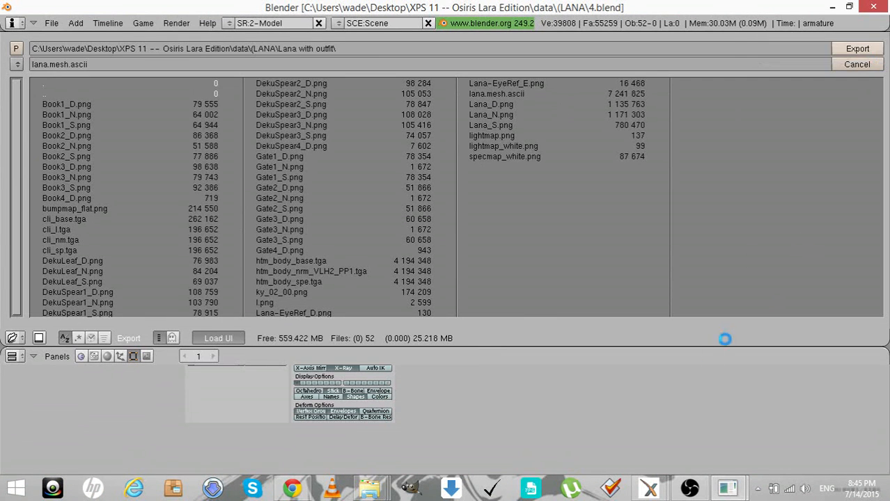
pyautogui.moveTo(726, 489)
pyautogui.click(661, 432)
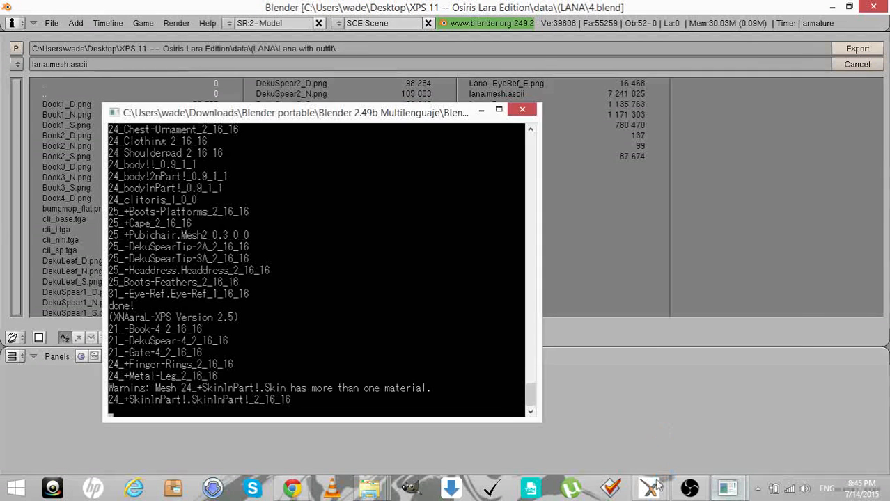
# Switch to XNA Posing Studio and remove the Lana with outfit model from the scene
pyautogui.moveTo(649, 487)
pyautogui.click(719, 421)
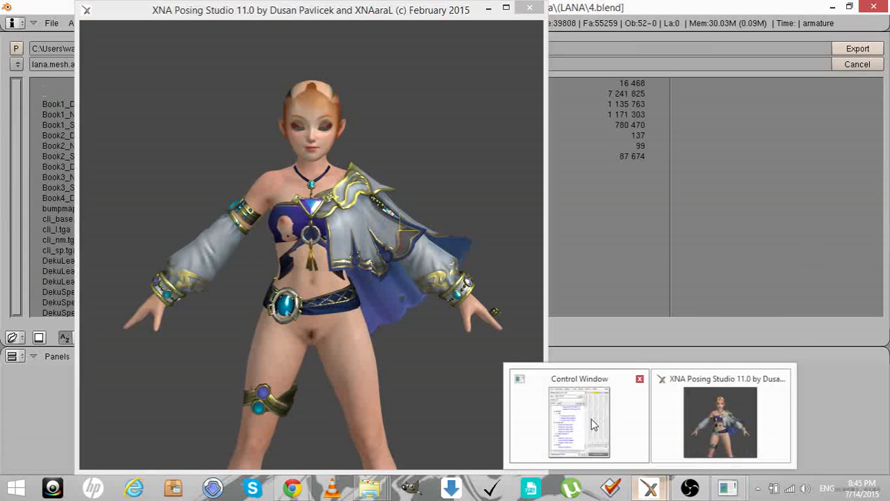
pyautogui.click(590, 418)
pyautogui.click(545, 53)
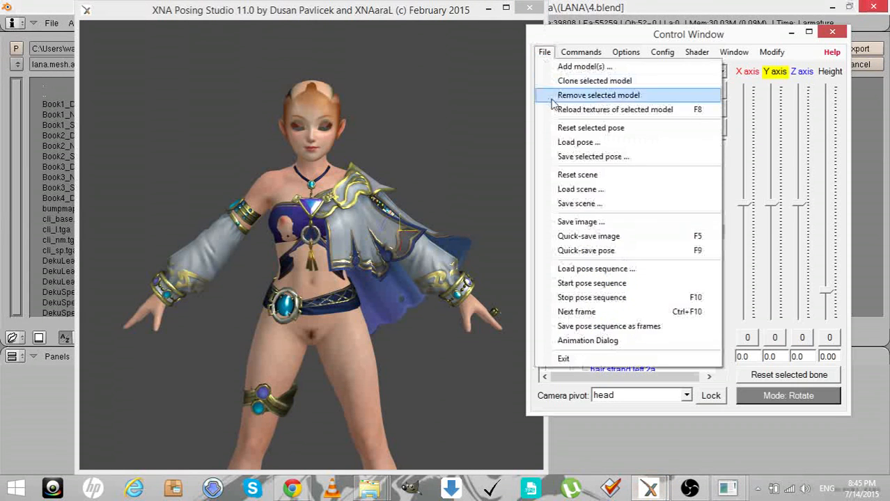
pyautogui.click(578, 94)
pyautogui.click(425, 294)
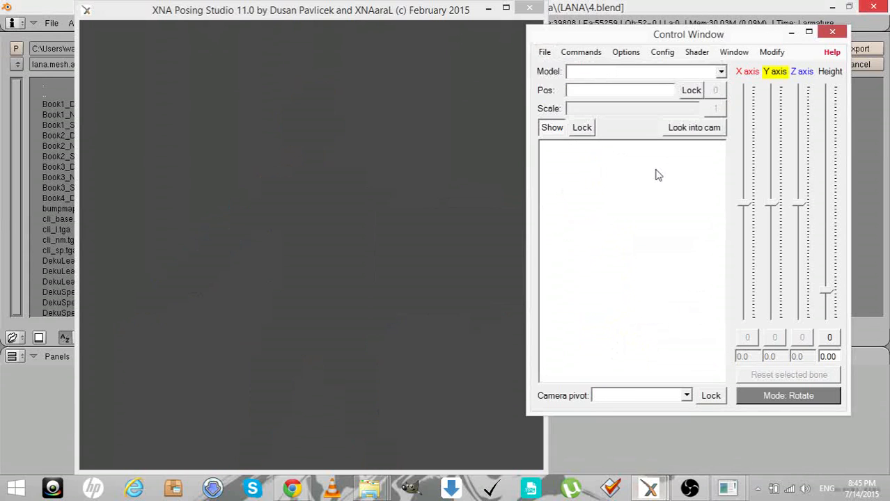
# Check the export script's console output for completion and return to the Blender window
pyautogui.click(789, 34)
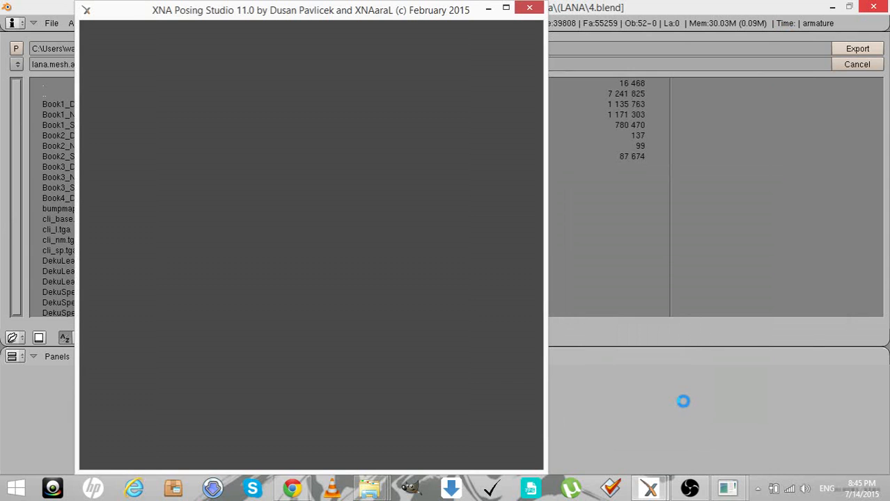
pyautogui.click(658, 425)
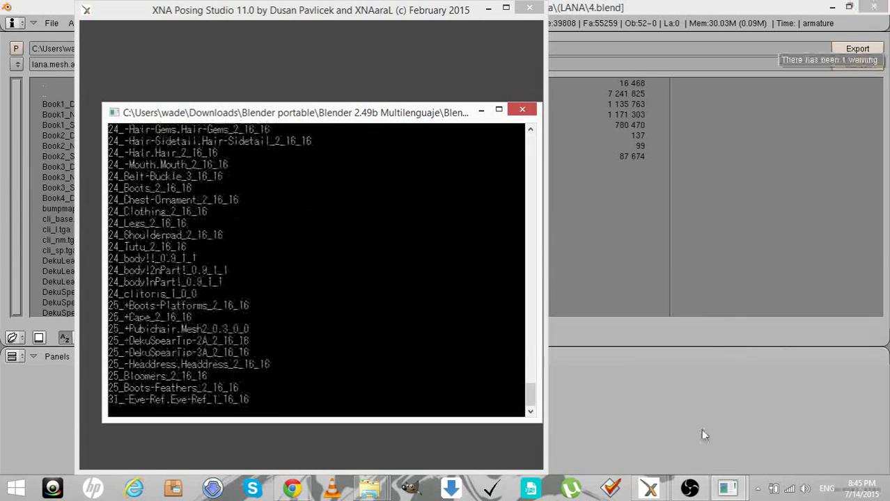
pyautogui.click(700, 429)
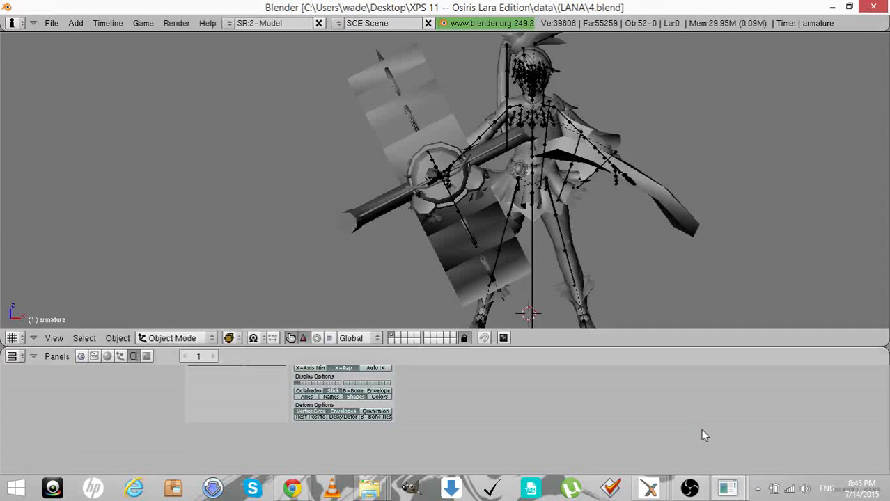
# Switch to XNA Posing Studio and load the re-exported lana.mesh.ascii model
pyautogui.moveTo(649, 487)
pyautogui.click(612, 452)
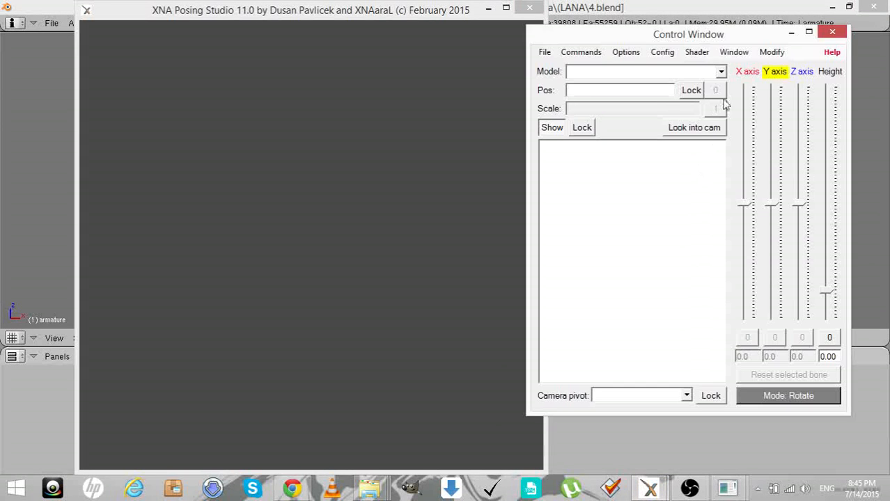
pyautogui.click(770, 52)
pyautogui.click(742, 97)
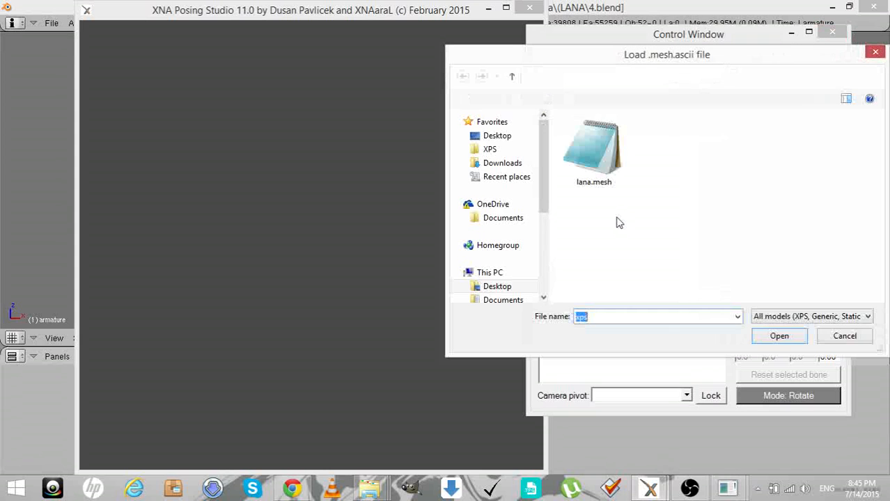
pyautogui.doubleClick(594, 163)
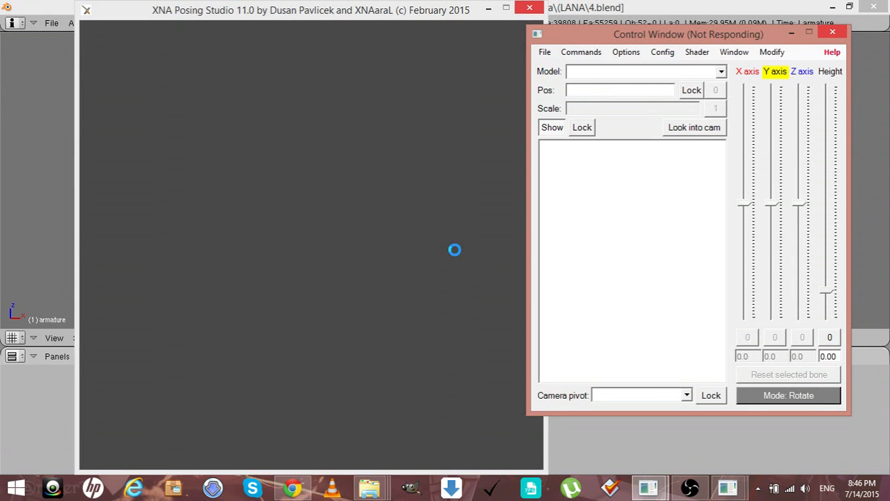
pyautogui.moveTo(466, 228)
pyautogui.mouseDown()
pyautogui.moveTo(336, 226)
pyautogui.moveTo(469, 227)
pyautogui.mouseUp()
pyautogui.click(771, 52)
pyautogui.click(770, 53)
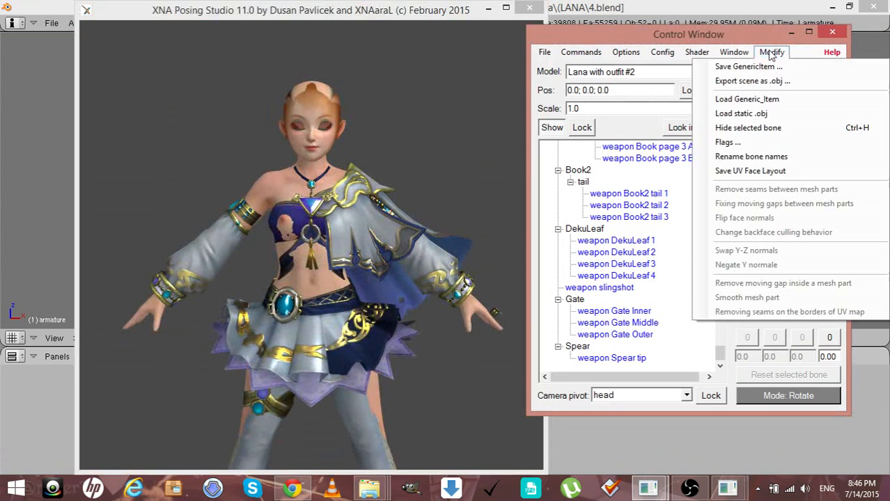
pyautogui.click(770, 54)
pyautogui.click(631, 54)
pyautogui.click(628, 53)
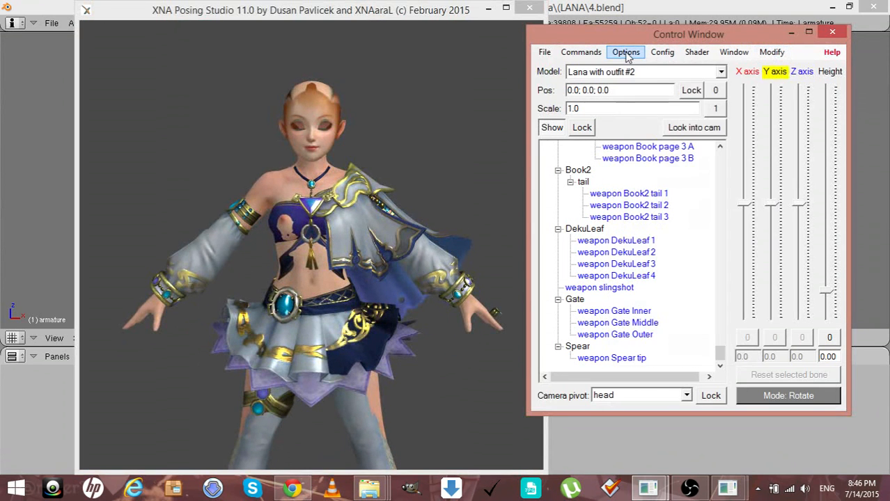
pyautogui.click(628, 53)
pyautogui.click(649, 357)
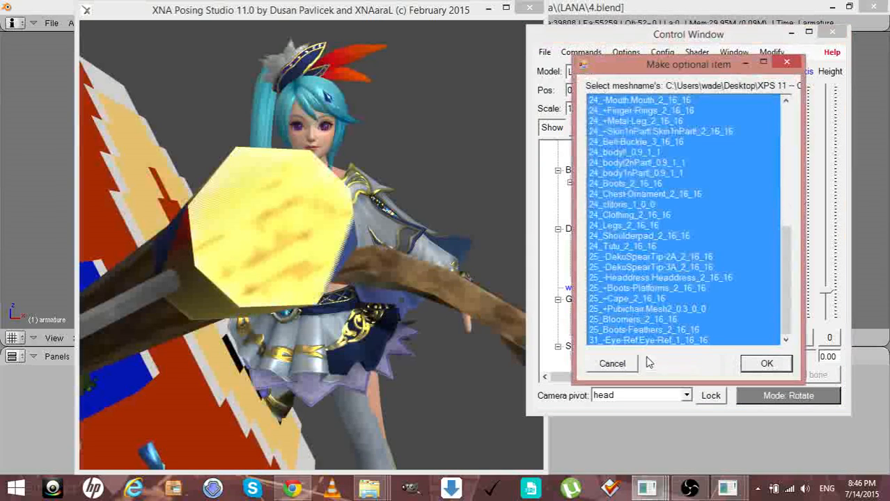
pyautogui.click(611, 363)
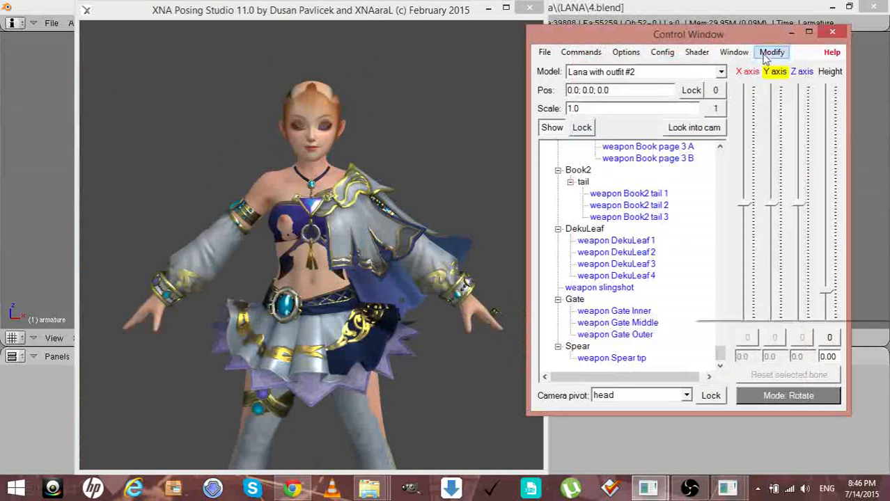
# Save the model as Generic_Item.mesh, overwriting the selected item, storing the pose as default and copying the textures
pyautogui.click(771, 52)
pyautogui.click(739, 66)
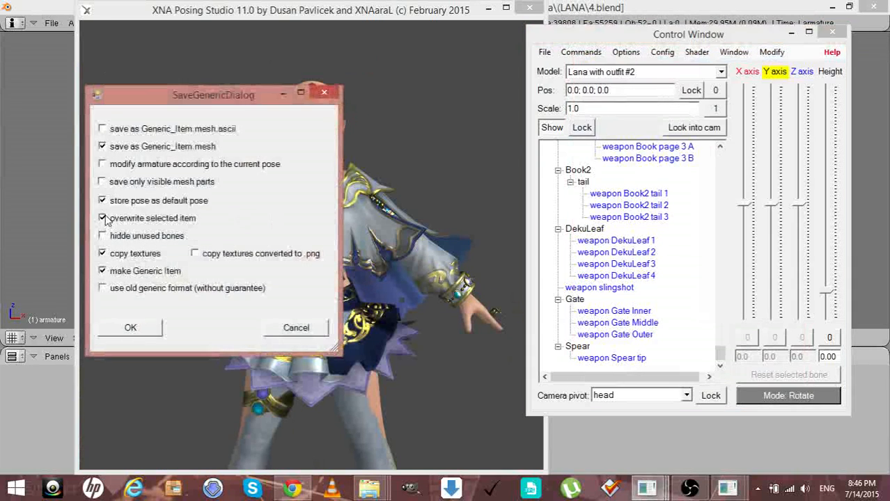
pyautogui.click(117, 332)
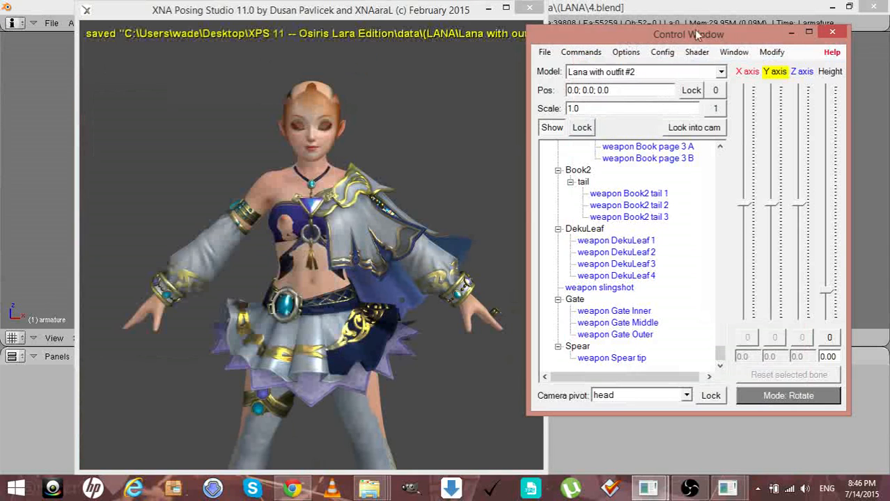
# Return to Blender and save the scene as 5.blend in the (LANA folder
pyautogui.click(791, 33)
pyautogui.click(486, 8)
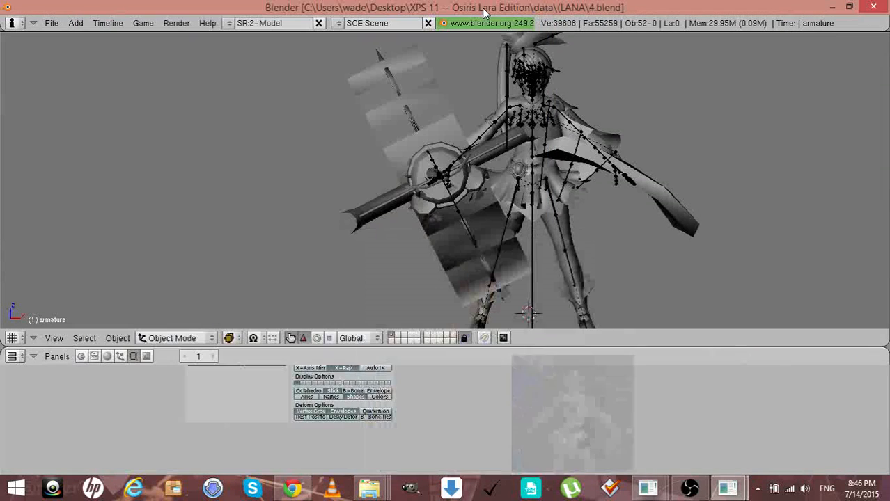
pyautogui.click(51, 23)
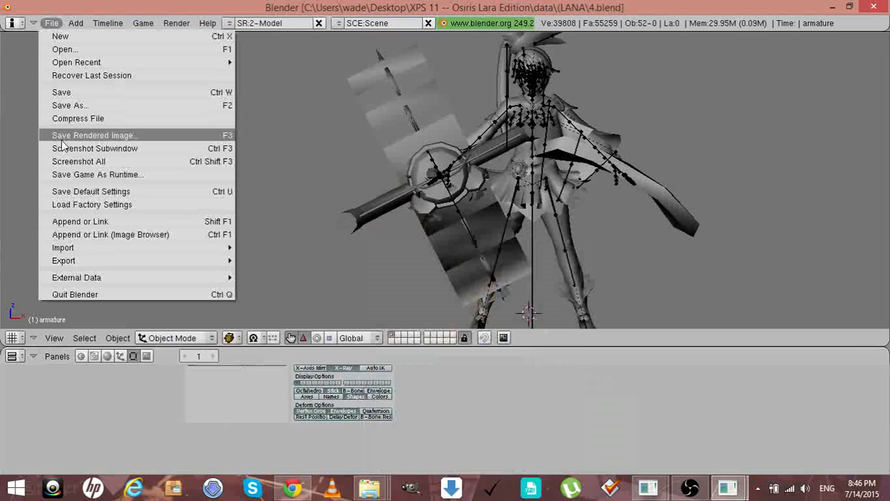
pyautogui.click(66, 105)
pyautogui.click(35, 64)
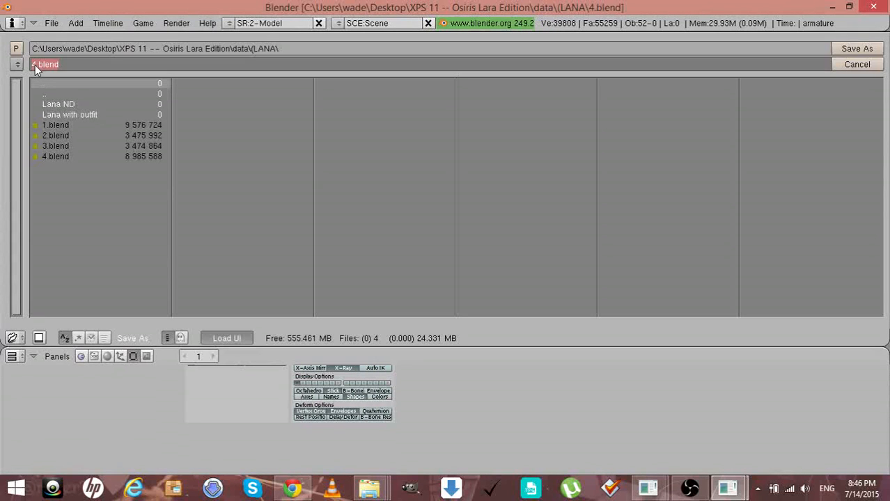
pyautogui.press('BackSpace')
pyautogui.write('5')
pyautogui.press('Return')
pyautogui.click(853, 49)
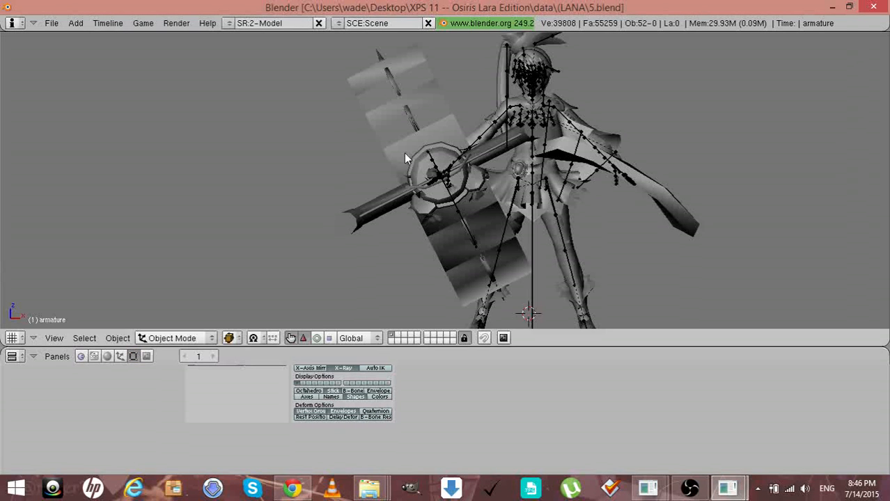
# Select the Deku slingshot mesh among the weapons beside the body
pyautogui.rightClick(391, 132)
pyautogui.rightClick(384, 200)
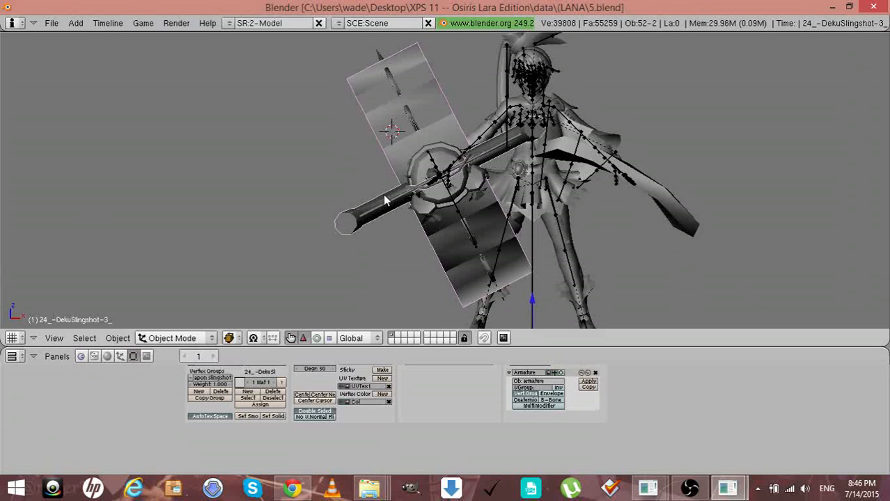
# Move the two selected meshes around the large rectangular panel, including 21_-Gate-4_2_16_16, to layer 2
pyautogui.rightClick(393, 165)
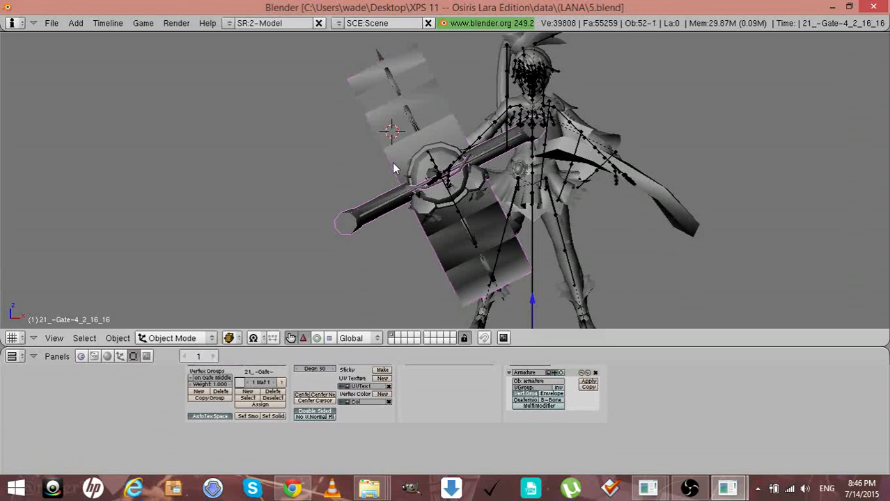
pyautogui.keyDown('shift'); pyautogui.rightClick(393, 166); pyautogui.keyUp('shift')
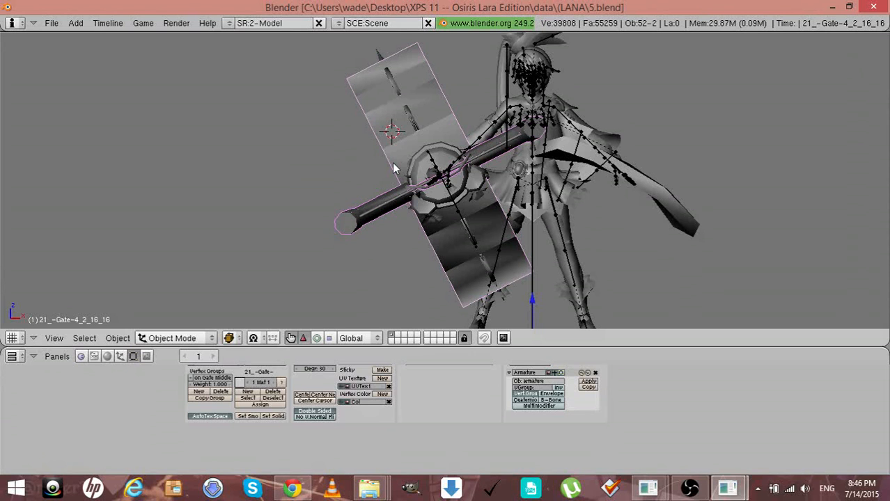
pyautogui.press('m')
pyautogui.click(311, 158)
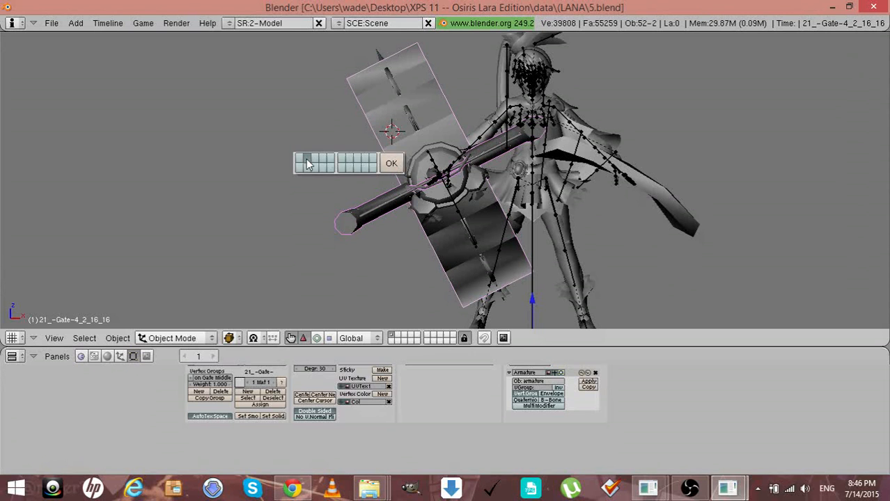
pyautogui.click(391, 164)
# From a side view, box-select the weapon parts projecting in front of the character and move them to layer 2
pyautogui.click(414, 179)
pyautogui.rightClick(415, 179)
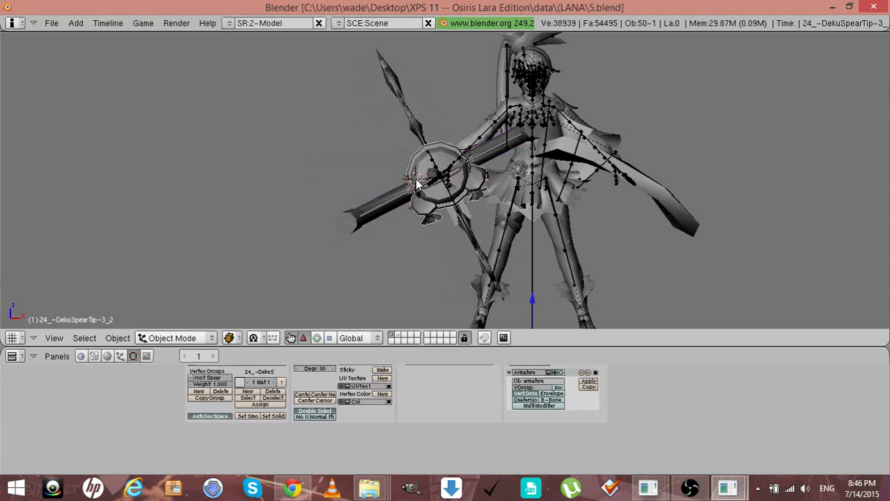
pyautogui.press('KP_4')
pyautogui.press('KP_4')
pyautogui.press('KP_4')
pyautogui.press('KP_4')
pyautogui.press('KP_4')
pyautogui.press('KP_4')
pyautogui.press('KP_4')
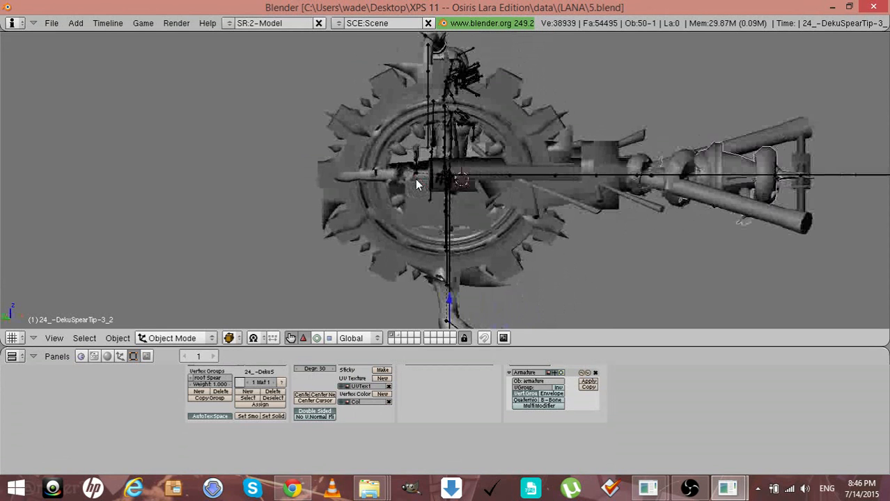
pyautogui.press('KP_6')
pyautogui.click(849, 174)
pyautogui.rightClick(849, 175)
pyautogui.press('a')
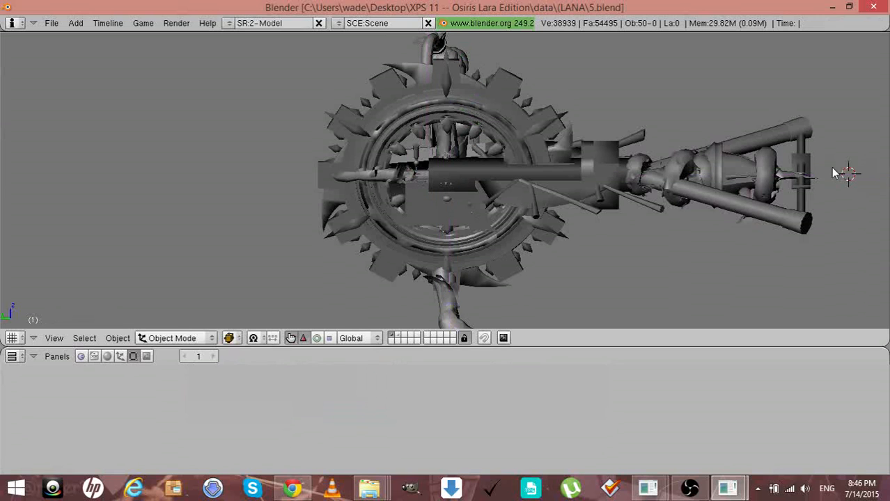
pyautogui.press('b')
pyautogui.moveTo(573, 84); pyautogui.dragTo(785, 230)
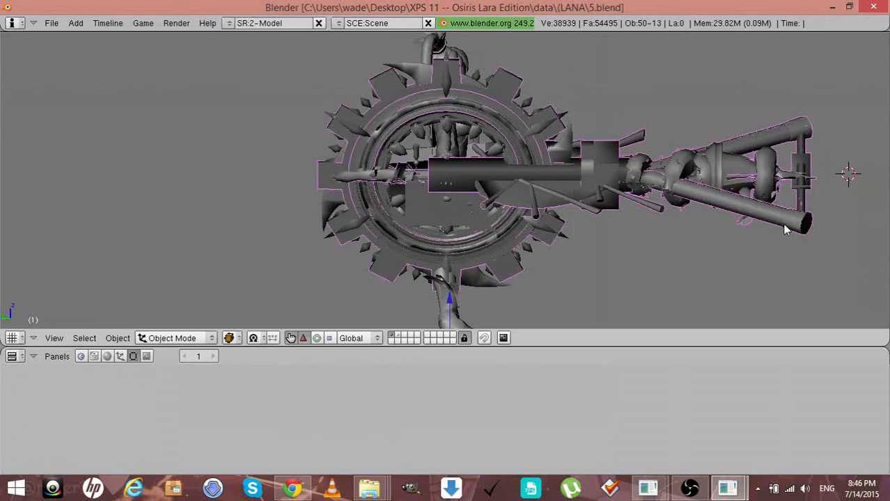
pyautogui.press('m')
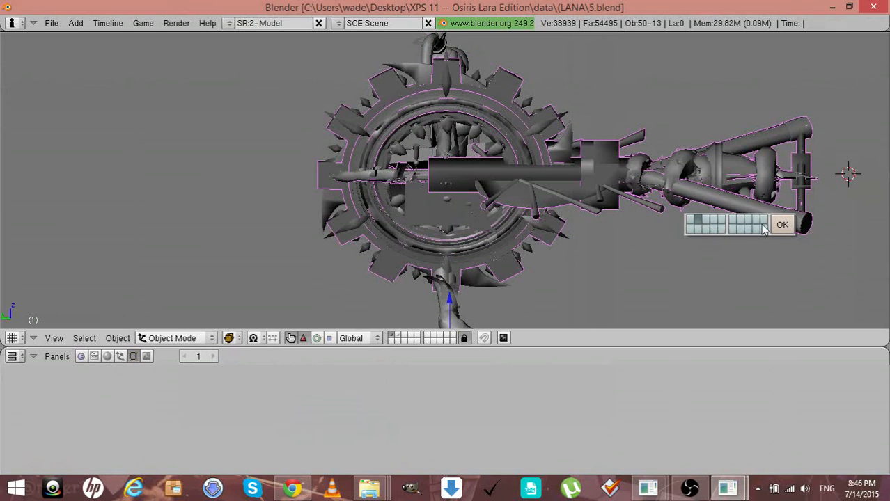
pyautogui.click(781, 225)
# Move the Deku shield and the two overlapping long spear-like meshes, including 24_-Gate-3_2_16_16, to layer 2
pyautogui.rightClick(457, 221)
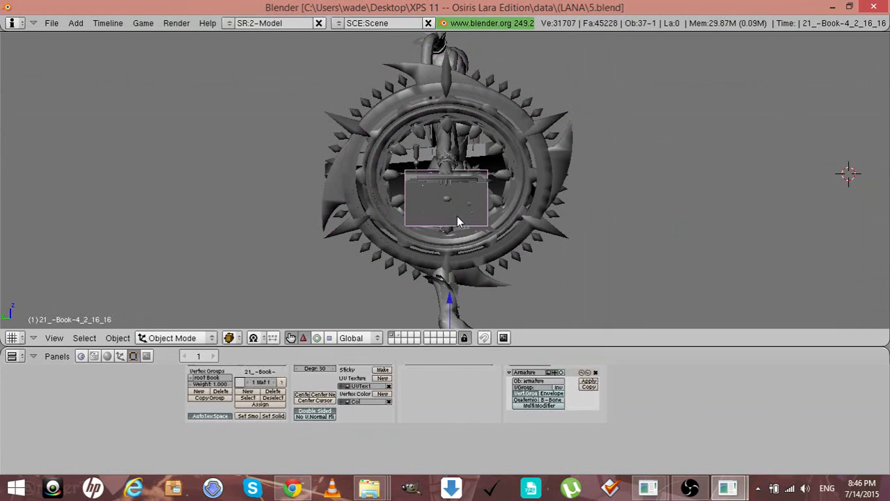
pyautogui.press('a')
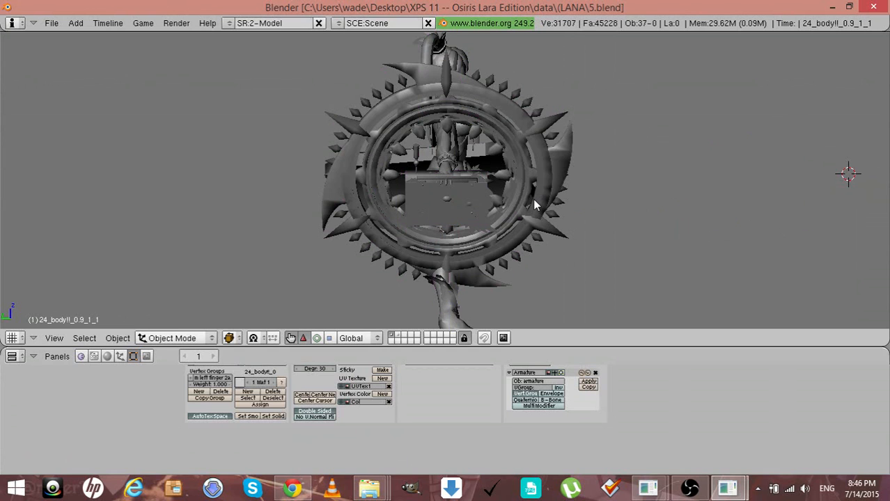
pyautogui.press('KP_6')
pyautogui.press('KP_6')
pyautogui.press('KP_6')
pyautogui.press('KP_6')
pyautogui.press('KP_6')
pyautogui.press('KP_6')
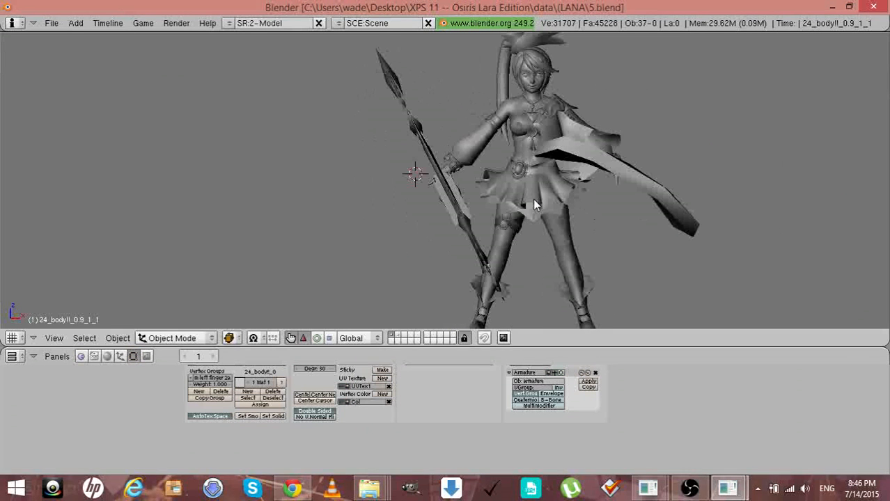
pyautogui.click(585, 153)
pyautogui.rightClick(590, 156)
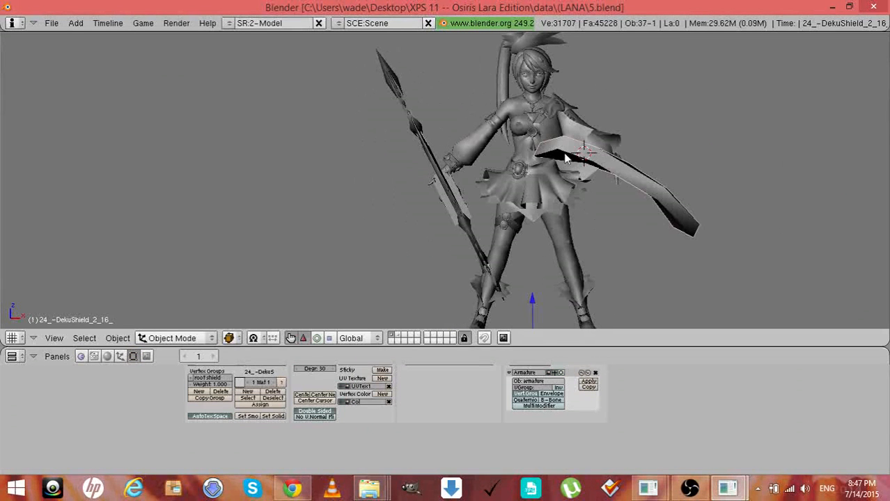
pyautogui.keyDown('shift'); pyautogui.rightClick(394, 93); pyautogui.keyUp('shift')
pyautogui.keyDown('shift'); pyautogui.rightClick(395, 92); pyautogui.keyUp('shift')
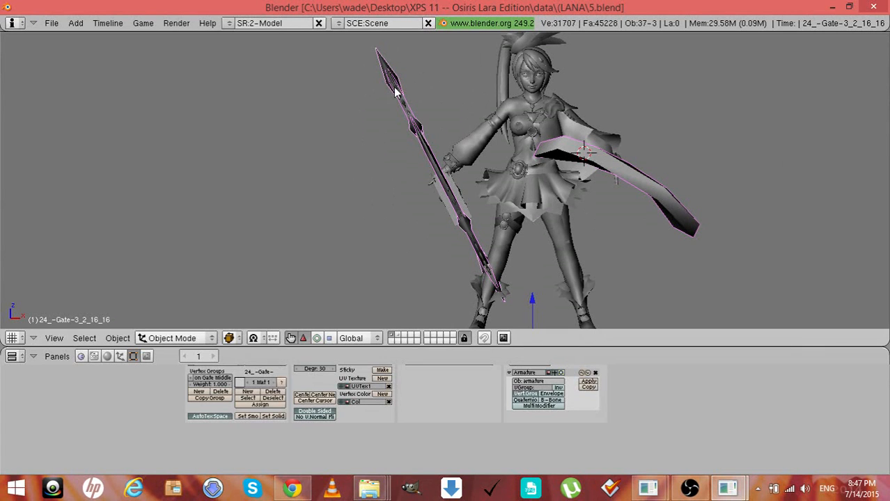
pyautogui.press('m')
pyautogui.press('2')
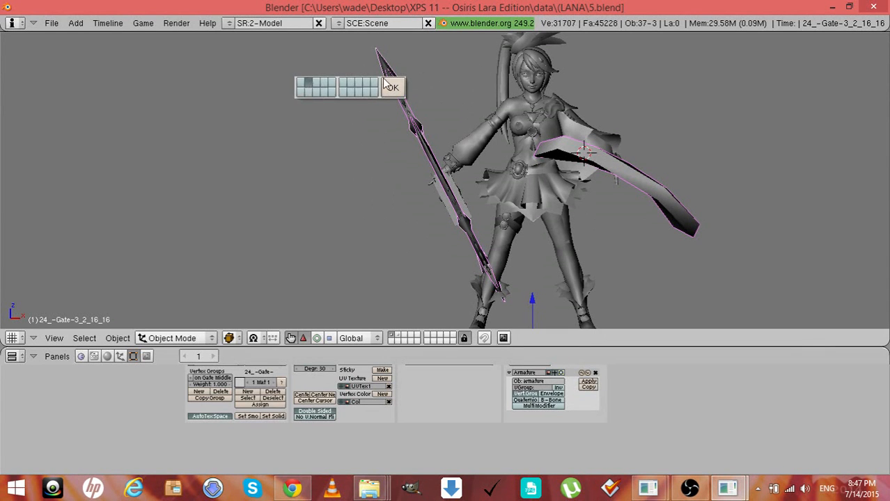
pyautogui.click(387, 85)
# Move the book meshes 21_-Book-4_2_16_16 and 24_-Book-3_2_16_16 at the character's hand to layer 2
pyautogui.click(443, 192)
pyautogui.rightClick(443, 195)
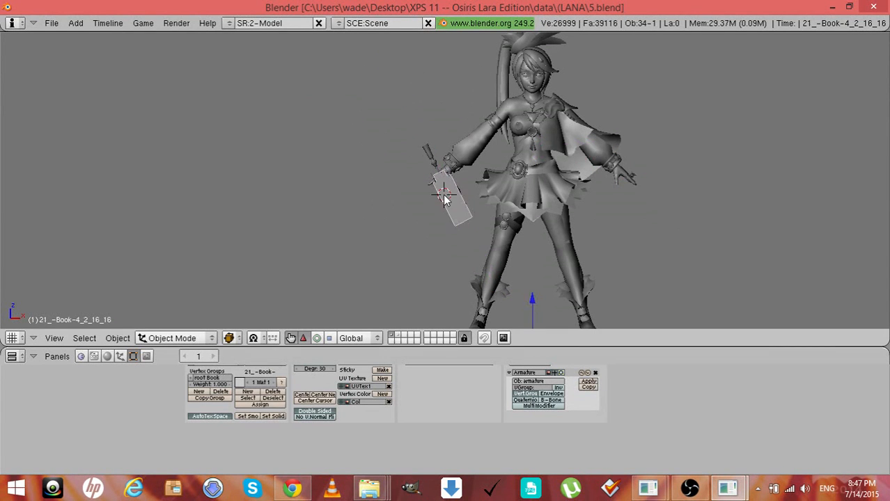
pyautogui.keyDown('shift'); pyautogui.rightClick(444, 195); pyautogui.keyUp('shift')
pyautogui.press('n')
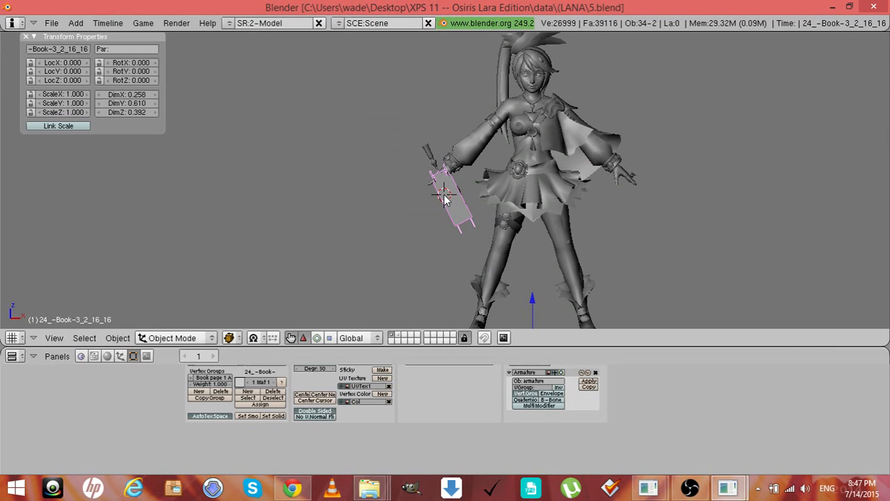
pyautogui.click(25, 37)
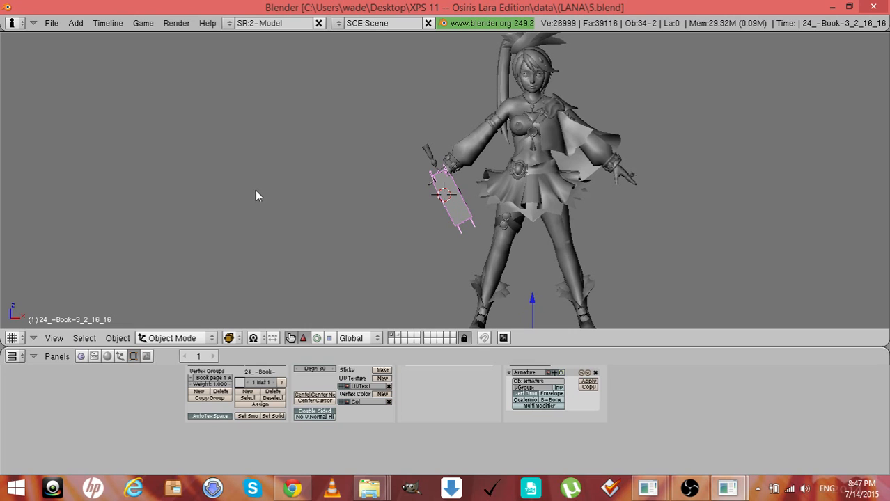
pyautogui.press('m')
pyautogui.click(173, 185)
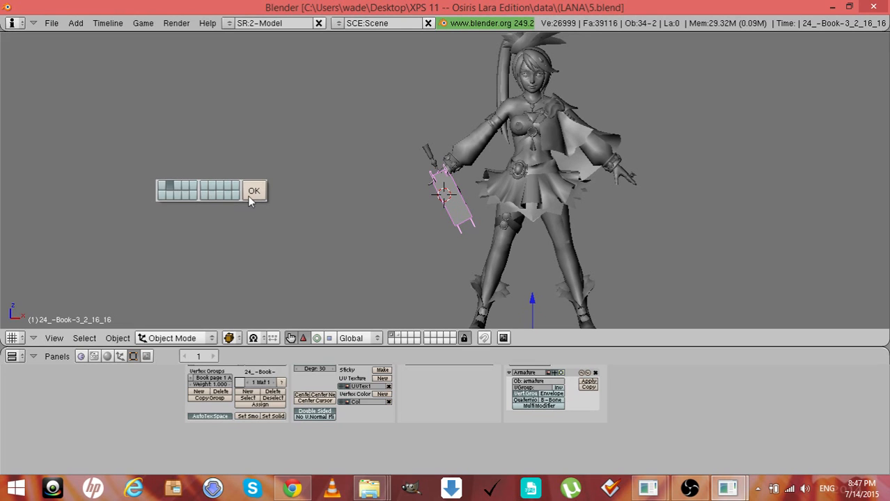
pyautogui.click(254, 190)
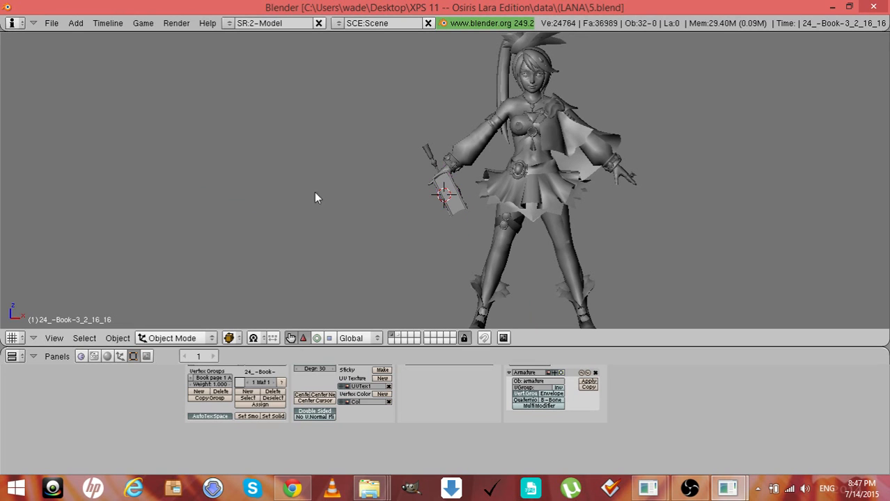
# Move the remaining book meshes, 24_-Book-1_2_16_16 and 24_-Book-2_2_16_16, off layer 1 one after the other
pyautogui.rightClick(443, 197)
pyautogui.press('m')
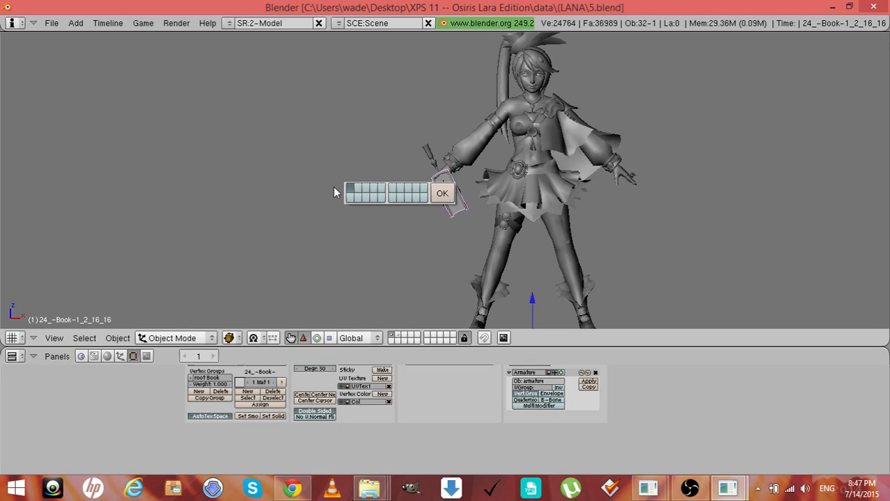
pyautogui.click(444, 202)
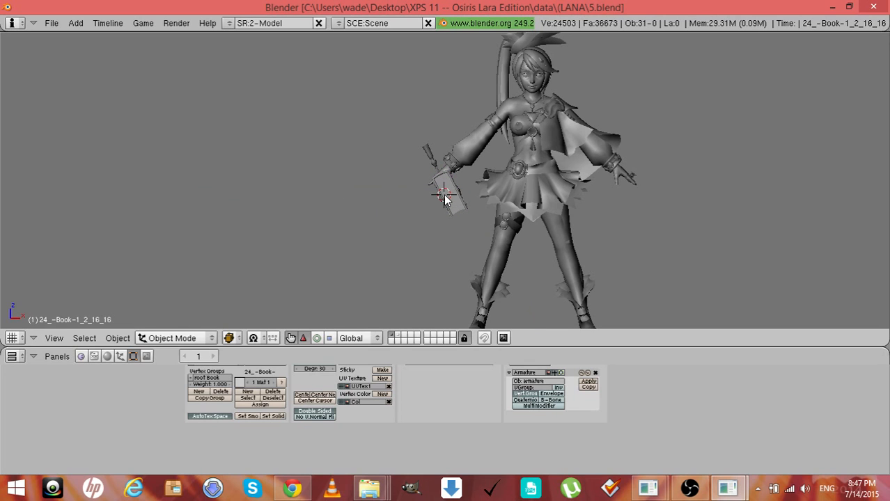
pyautogui.rightClick(444, 197)
pyautogui.press('m')
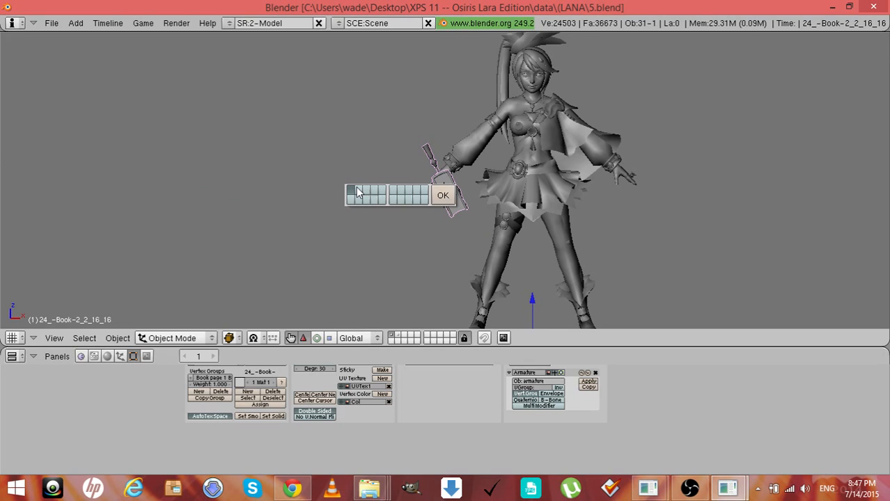
pyautogui.click(446, 197)
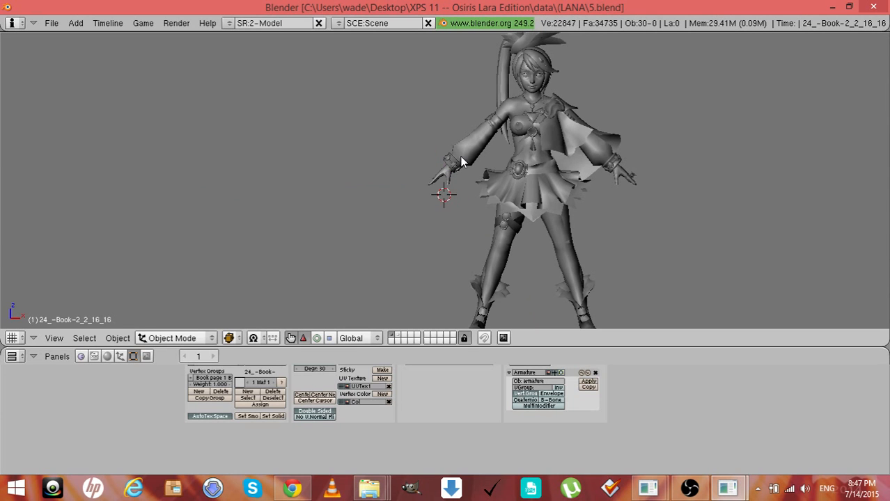
# Select the 24_Clothing_2_16_16 mesh and compare it in local view with the full character
pyautogui.rightClick(477, 149)
pyautogui.press('KP_Divide')
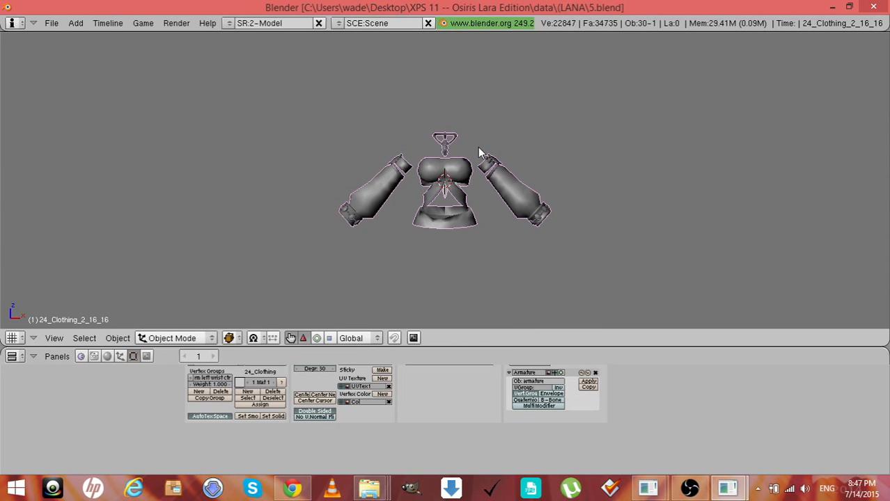
pyautogui.press('KP_Divide')
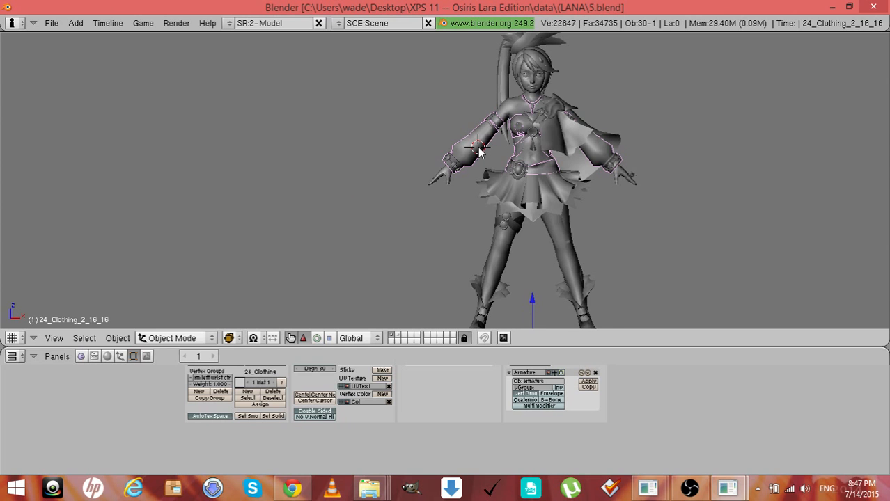
pyautogui.scroll(3, 479, 152)
pyautogui.scroll(-3, 478, 152)
pyautogui.scroll(1, 478, 152)
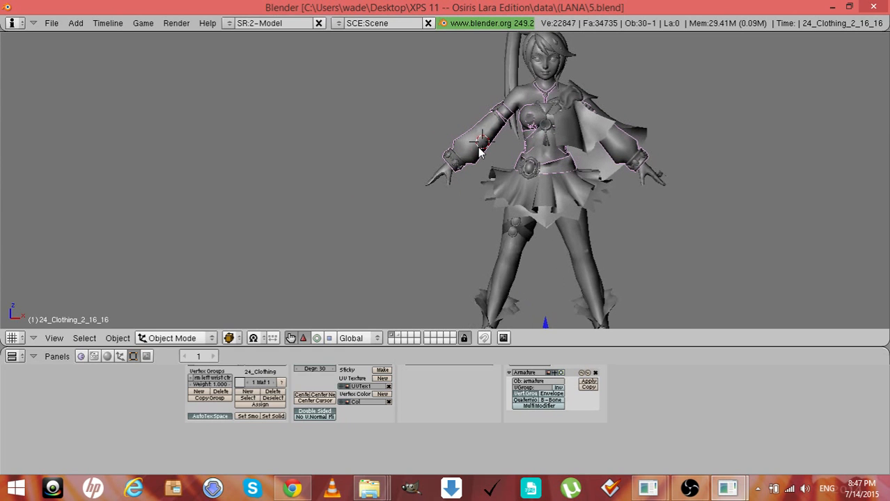
pyautogui.scroll(2, 479, 151)
pyautogui.scroll(-3, 479, 152)
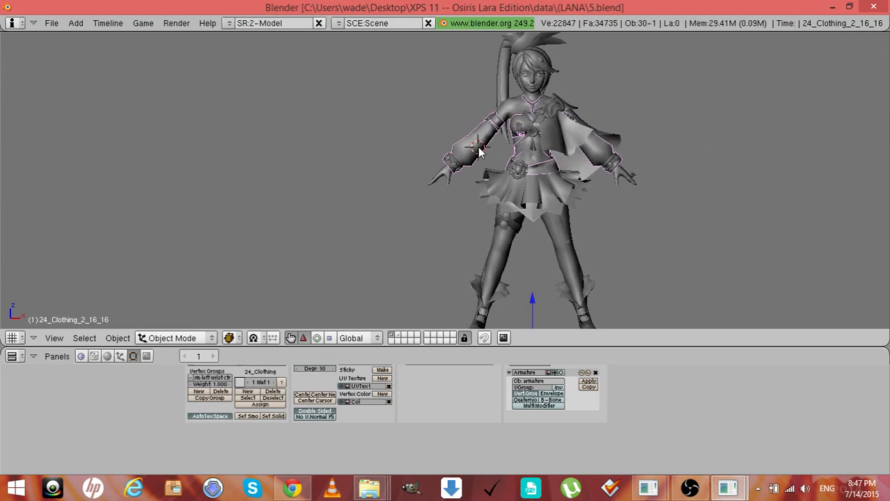
# Isolate the clothing mesh and examine the sleeves, top, waist piece and necklace from all sides
pyautogui.press('KP_Divide')
pyautogui.scroll(4, 477, 147)
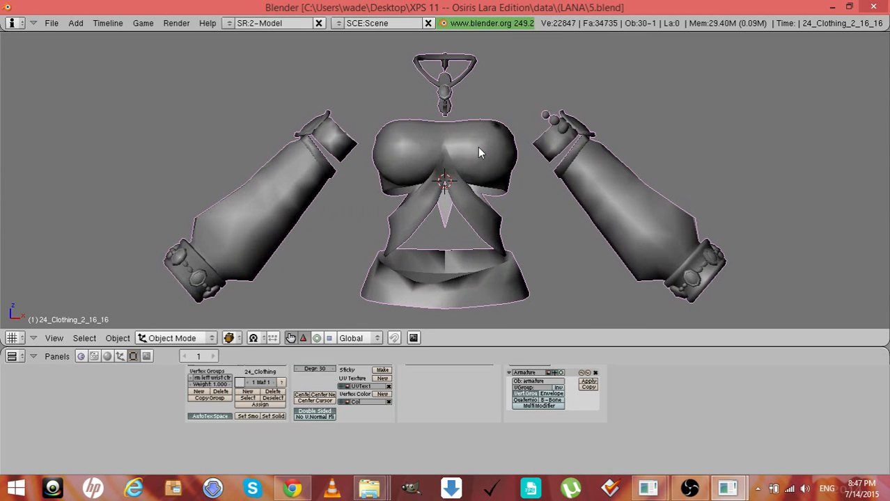
pyautogui.scroll(-2, 478, 147)
pyautogui.press('KP_4')
pyautogui.press('KP_4')
pyautogui.press('KP_4')
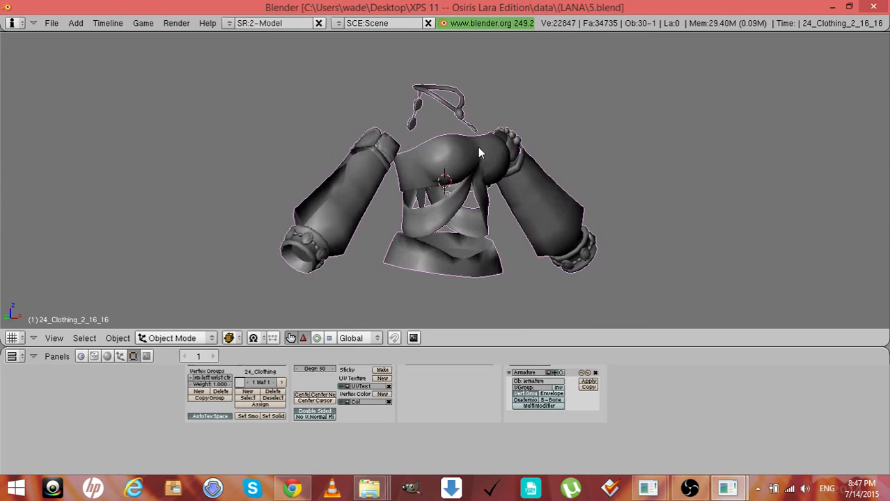
pyautogui.press('KP_4')
pyautogui.press('KP_4')
pyautogui.press('KP_4')
pyautogui.press('KP_4')
pyautogui.press('KP_4')
pyautogui.press('KP_4')
pyautogui.press('KP_4')
pyautogui.press('KP_4')
pyautogui.press('KP_4')
pyautogui.press('KP_4')
pyautogui.press('KP_4')
pyautogui.press('KP_4')
pyautogui.press('KP_4')
pyautogui.press('KP_4')
pyautogui.press('KP_4')
pyautogui.press('KP_4')
pyautogui.press('KP_4')
pyautogui.press('KP_4')
pyautogui.press('KP_4')
pyautogui.press('KP_4')
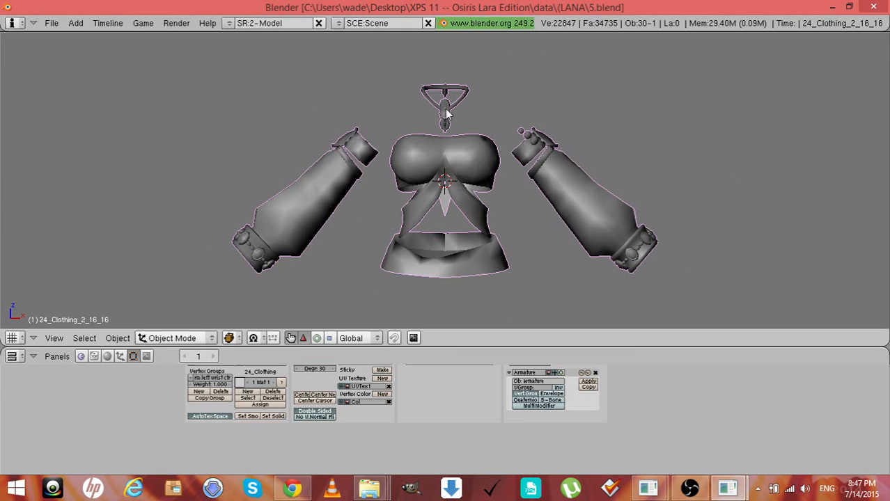
# Isolate the clothing mesh in local view and select all vertices of both sleeves, including their cuffs and upper arm bands
pyautogui.press('KP_Divide')
pyautogui.scroll(3, 455, 180)
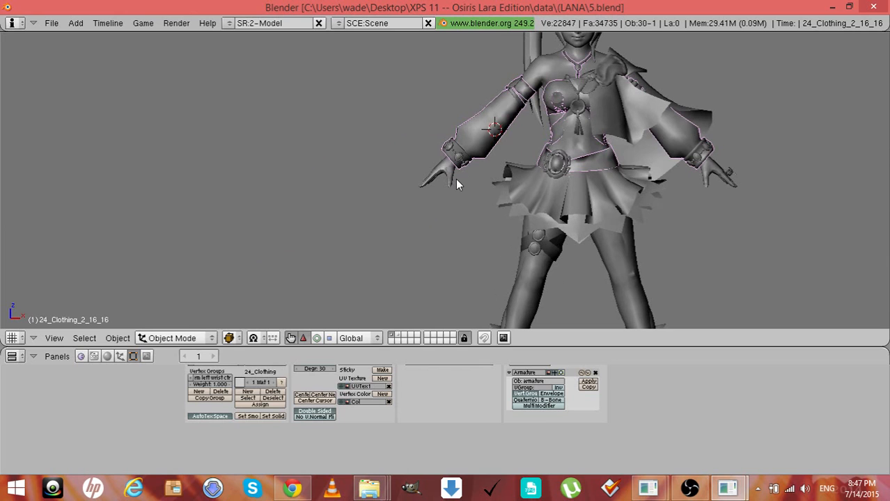
pyautogui.press('KP_Divide')
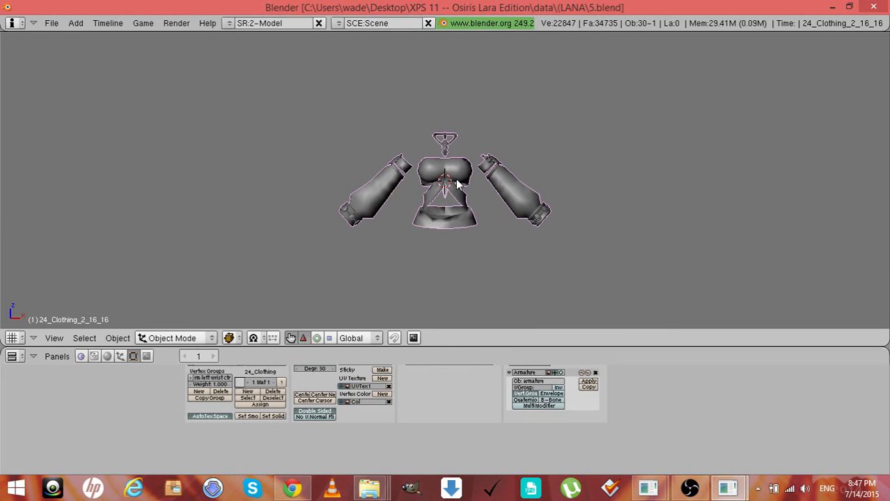
pyautogui.scroll(4, 456, 182)
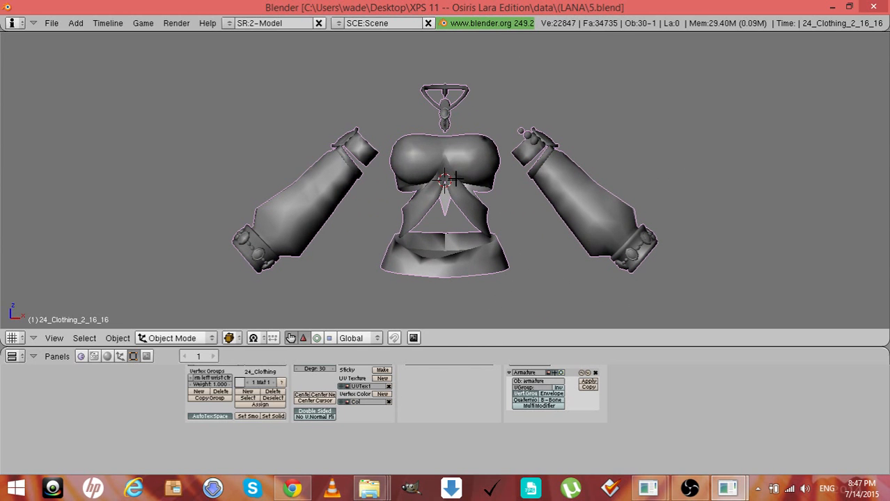
pyautogui.press('Tab')
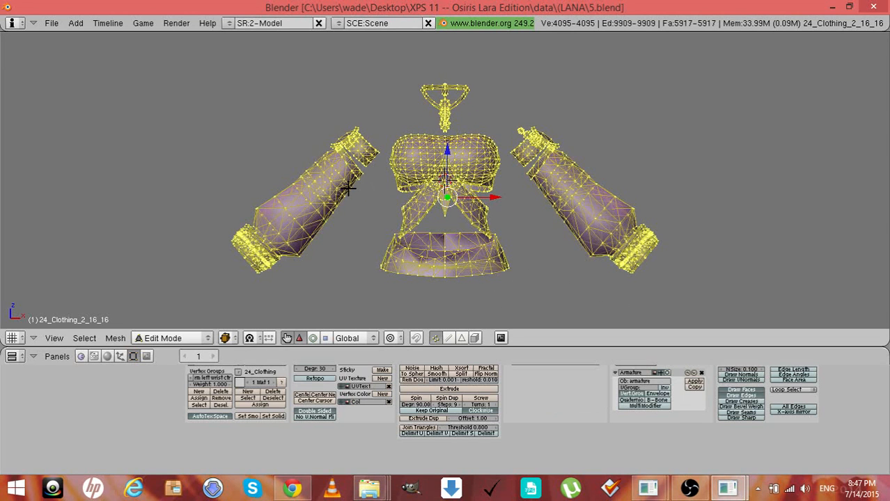
pyautogui.press('a')
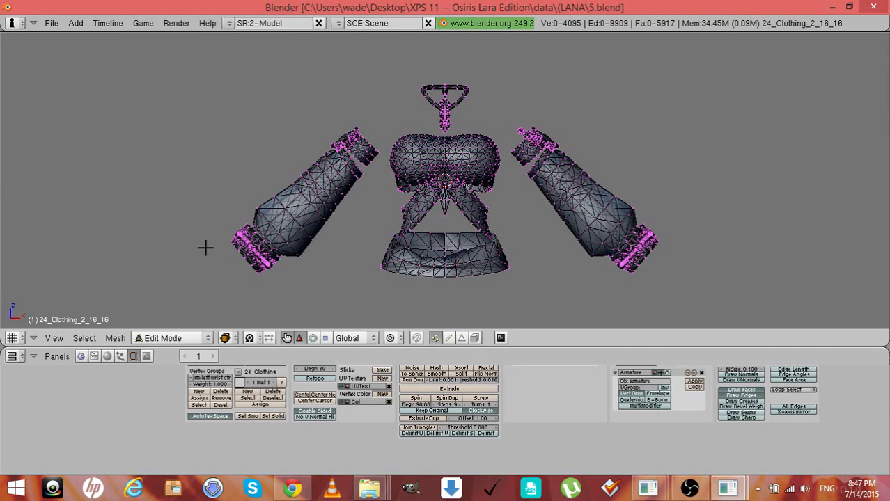
pyautogui.press('b')
pyautogui.press('b')
pyautogui.moveTo(224, 206)
pyautogui.mouseDown()
pyautogui.moveTo(240, 236)
pyautogui.moveTo(311, 216)
pyautogui.moveTo(355, 149)
pyautogui.moveTo(300, 182)
pyautogui.moveTo(238, 241)
pyautogui.mouseUp()
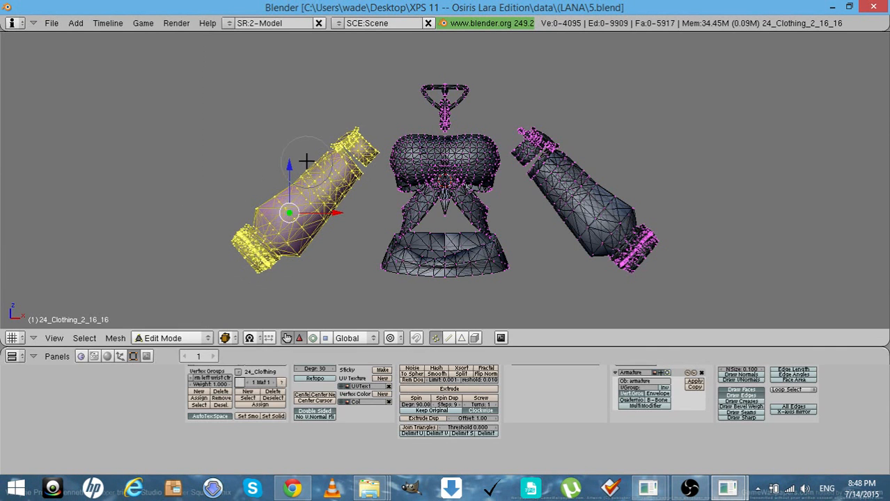
pyautogui.moveTo(550, 131)
pyautogui.mouseDown()
pyautogui.moveTo(534, 139)
pyautogui.moveTo(539, 164)
pyautogui.moveTo(571, 202)
pyautogui.moveTo(612, 237)
pyautogui.moveTo(652, 227)
pyautogui.moveTo(576, 154)
pyautogui.moveTo(603, 205)
pyautogui.moveTo(655, 226)
pyautogui.mouseUp()
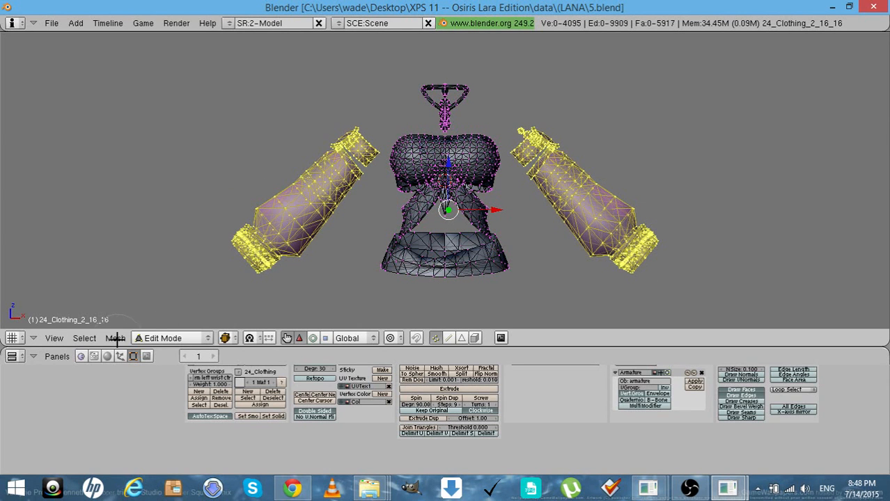
pyautogui.rightClick(145, 184)
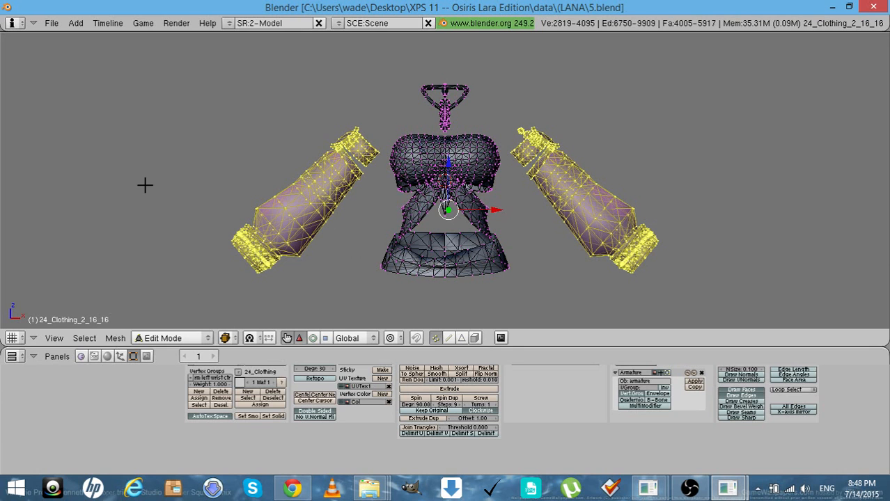
# Separate the selected sleeve vertices from the clothing mesh and select the resulting sleeves object in Object Mode
pyautogui.click(115, 338)
pyautogui.moveTo(157, 123)
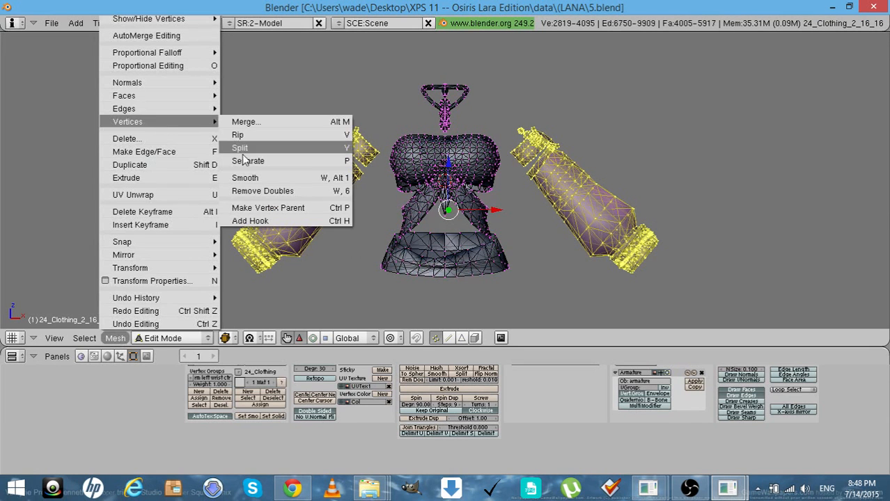
pyautogui.click(243, 159)
pyautogui.click(208, 339)
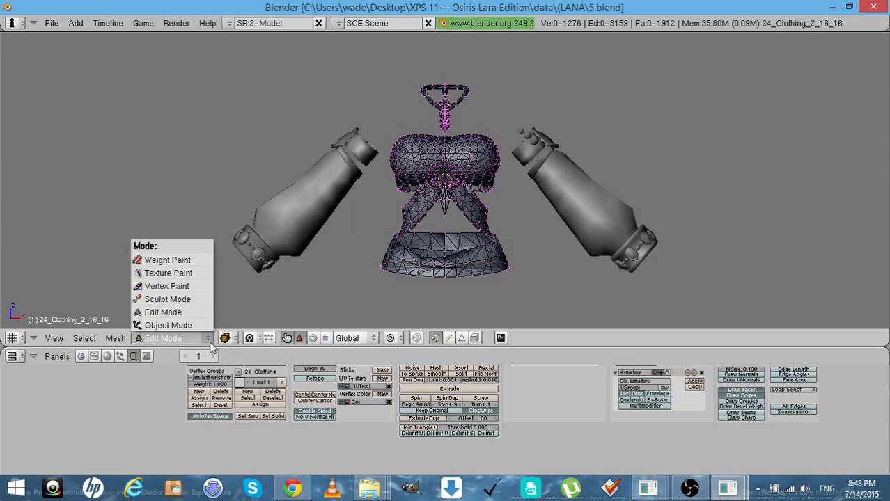
pyautogui.click(167, 325)
pyautogui.click(293, 210)
pyautogui.rightClick(294, 213)
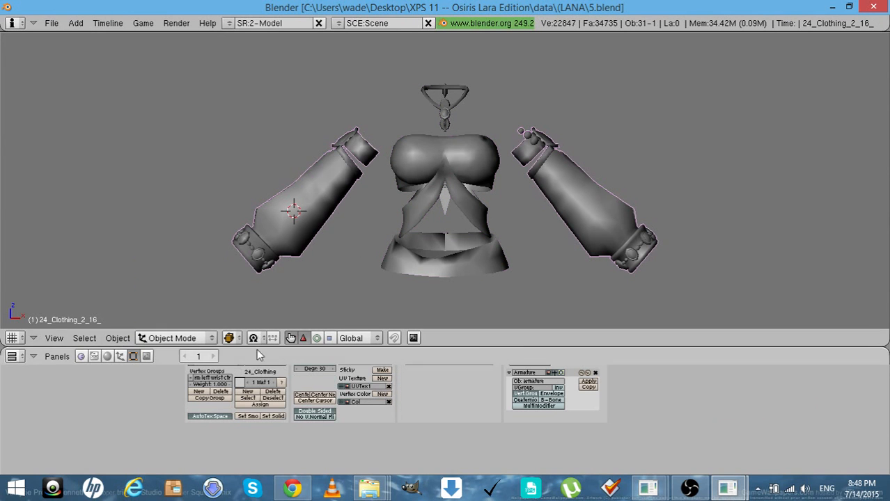
# Rename the separated sleeves' mesh and object to 24_+arms_2_16_
pyautogui.moveTo(257, 345); pyautogui.dragTo(257, 331)
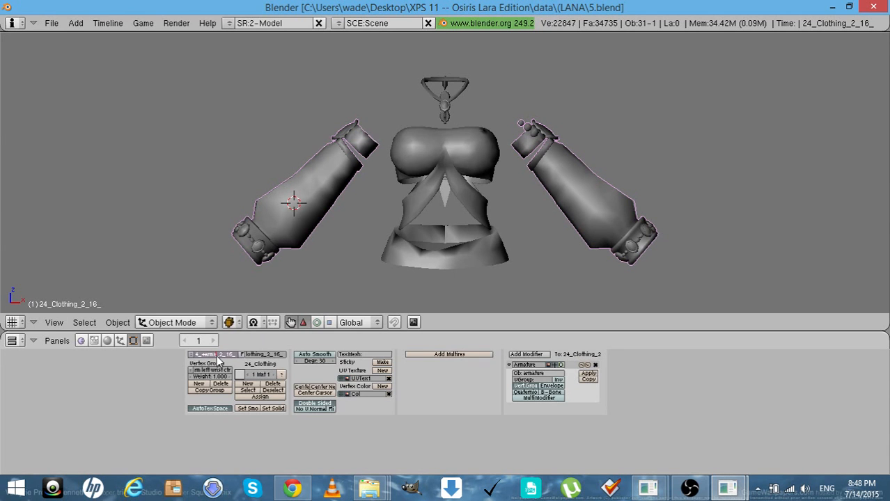
pyautogui.click(263, 356)
pyautogui.press('BackSpace')
pyautogui.press('BackSpace')
pyautogui.press('BackSpace')
pyautogui.press('BackSpace')
pyautogui.press('BackSpace')
pyautogui.press('BackSpace')
pyautogui.press('BackSpace')
pyautogui.press('BackSpace')
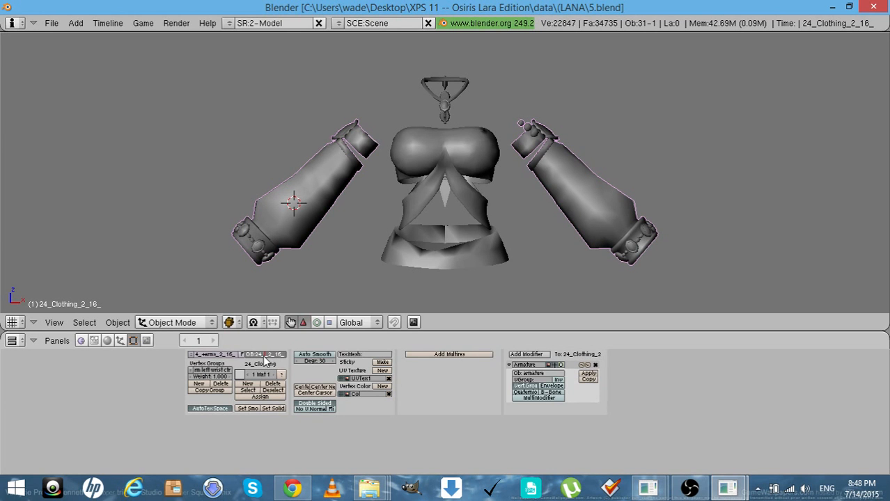
pyautogui.write('arms')
pyautogui.press('Return')
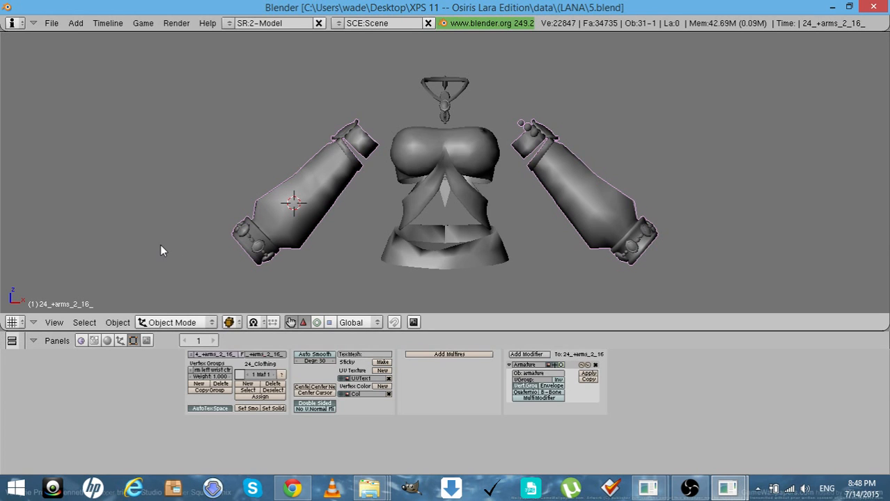
# Hide the separated arms object and isolate the remaining clothing mesh in local view
pyautogui.press('x')
pyautogui.click(160, 249)
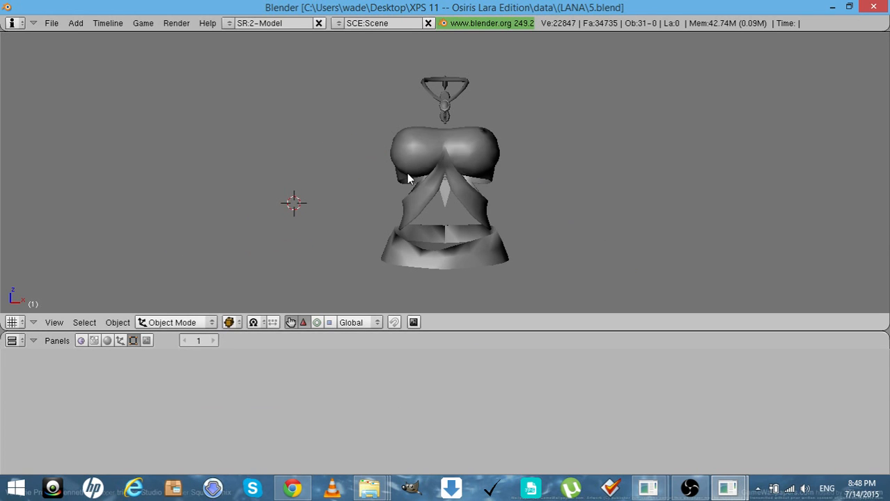
pyautogui.click(414, 158)
pyautogui.rightClick(415, 161)
pyautogui.scroll(1, 416, 160)
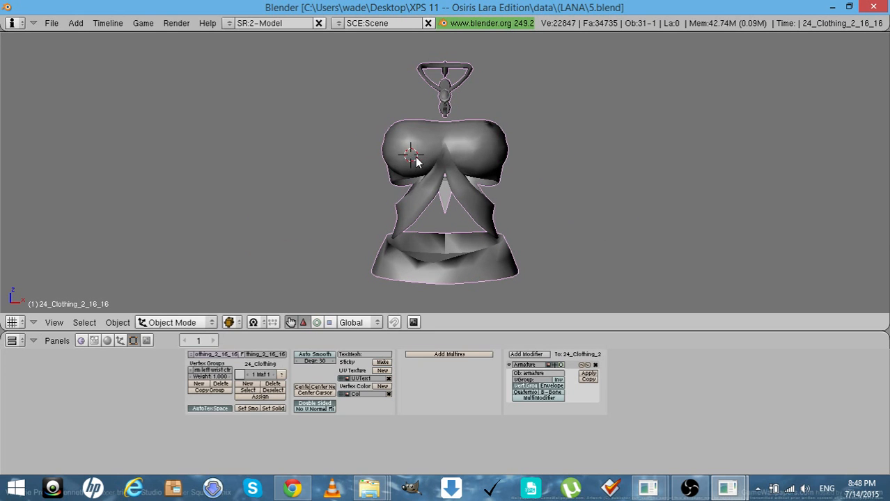
pyautogui.scroll(-1, 416, 161)
pyautogui.press('KP_Divide')
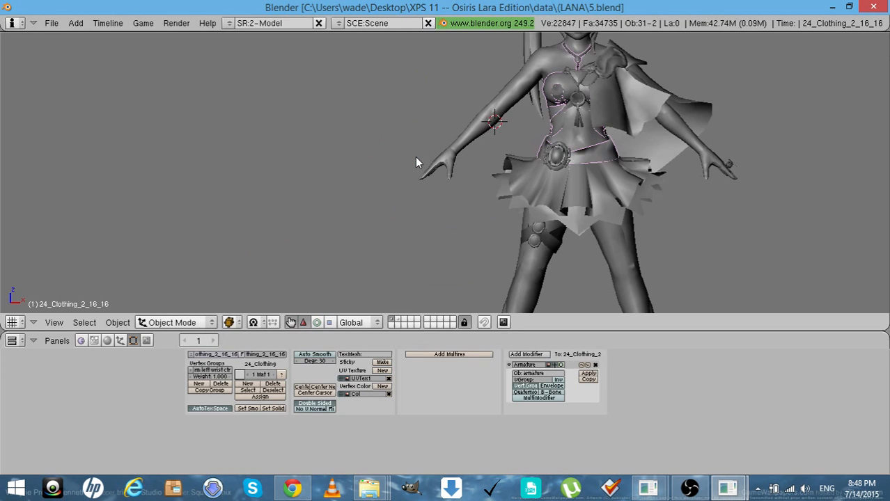
pyautogui.press('KP_Divide')
# Select all vertices of the necklace and its pendants in the remaining clothing mesh
pyautogui.press('Tab')
pyautogui.press('Tab')
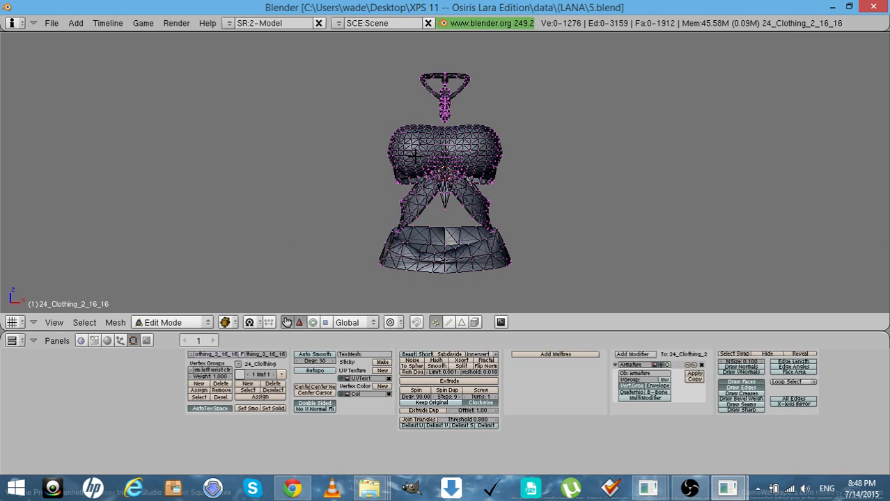
pyautogui.rightClick(442, 120)
pyautogui.press('KP_Decimal')
pyautogui.scroll(8, 443, 120)
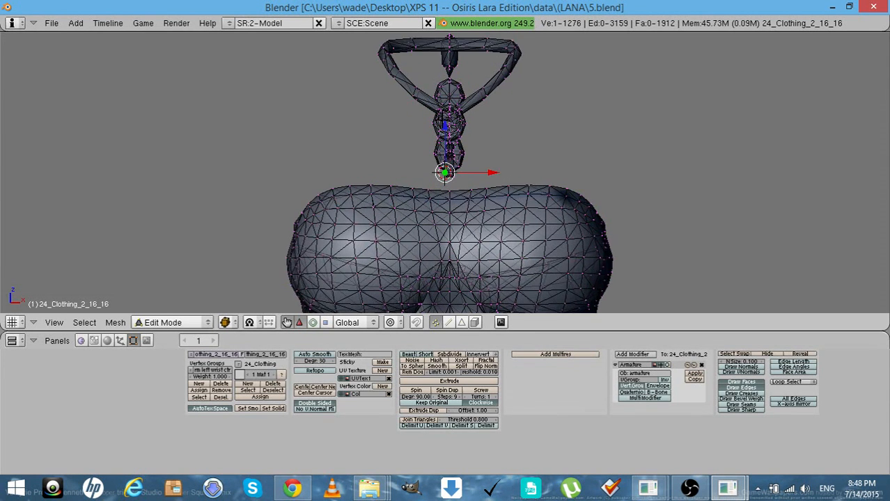
pyautogui.scroll(-1, 443, 120)
pyautogui.press('b')
pyautogui.press('b')
pyautogui.moveTo(445, 151)
pyautogui.mouseDown()
pyautogui.moveTo(446, 89)
pyautogui.moveTo(497, 76)
pyautogui.moveTo(505, 52)
pyautogui.moveTo(400, 52)
pyautogui.moveTo(420, 106)
pyautogui.moveTo(429, 33)
pyautogui.moveTo(449, 98)
pyautogui.mouseUp()
pyautogui.rightClick(449, 99)
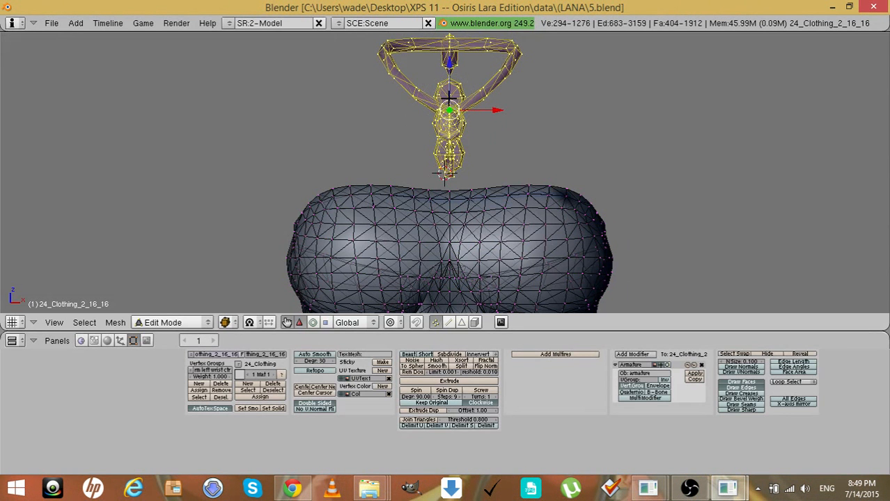
# Examine the necklace selection from several angles to check that it covers only the necklace
pyautogui.press('KP_4')
pyautogui.press('KP_4')
pyautogui.press('KP_4')
pyautogui.press('KP_4')
pyautogui.press('KP_4')
pyautogui.press('KP_4')
pyautogui.press('KP_6')
pyautogui.press('KP_6')
pyautogui.press('KP_6')
pyautogui.press('KP_6')
pyautogui.press('KP_6')
pyautogui.press('KP_6')
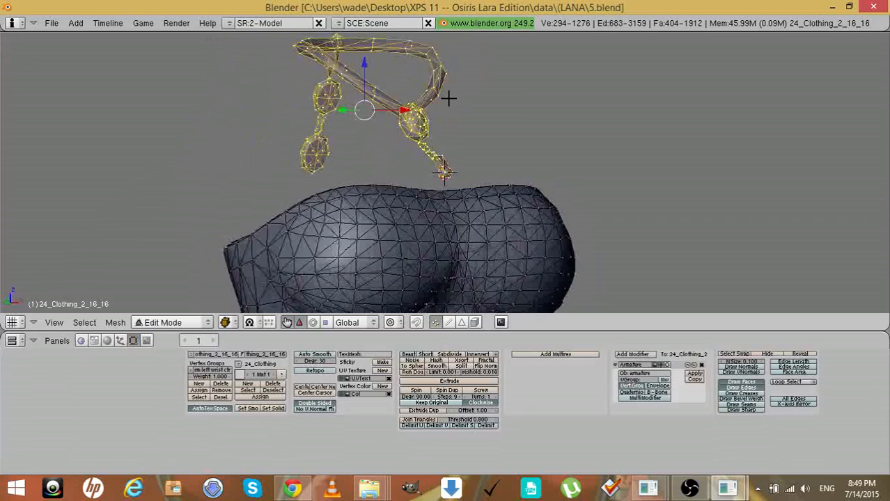
# Separate the necklace vertices from the clothing mesh and select the resulting necklace object in Object Mode
pyautogui.click(116, 323)
pyautogui.moveTo(195, 115)
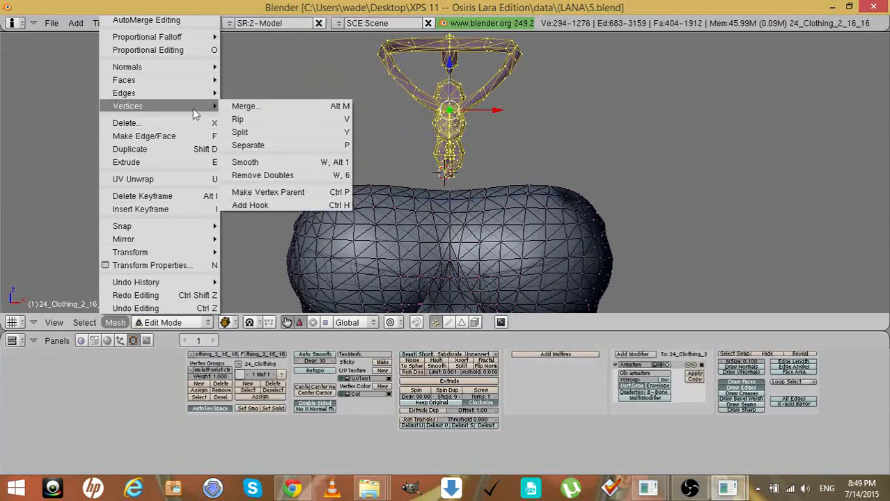
pyautogui.click(240, 145)
pyautogui.click(201, 324)
pyautogui.click(168, 309)
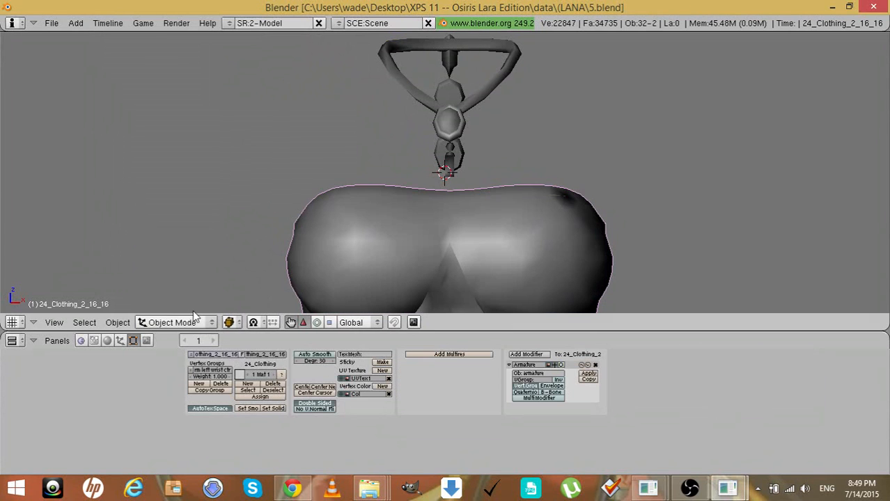
pyautogui.click(410, 89)
pyautogui.rightClick(410, 89)
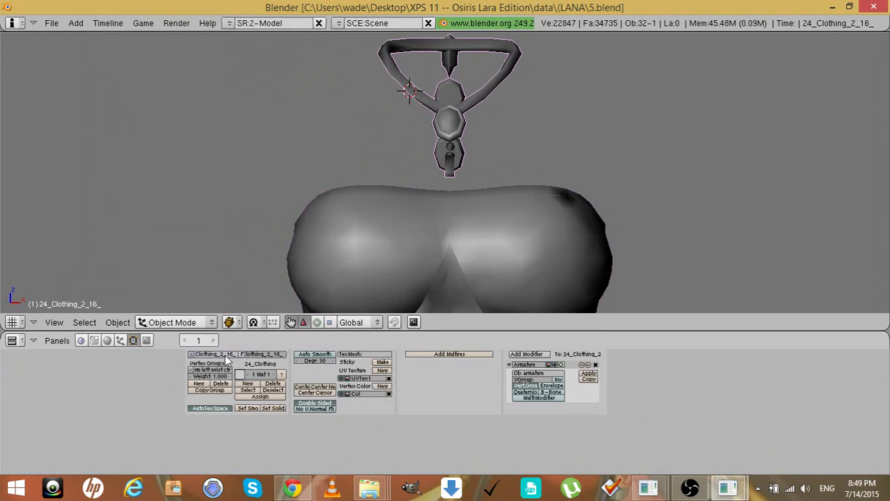
# Rename the necklace's mesh data to 24_+neckl_2_16_
pyautogui.press('BackSpace')
pyautogui.press('BackSpace')
pyautogui.press('BackSpace')
pyautogui.press('BackSpace')
pyautogui.press('BackSpace')
pyautogui.press('BackSpace')
pyautogui.press('BackSpace')
pyautogui.press('BackSpace')
pyautogui.write('+')
pyautogui.write('neck')
pyautogui.press('Return')
# Give the necklace object the same name as its mesh data, 24_+neckl_2_16_
pyautogui.click(263, 355)
pyautogui.press('BackSpace')
pyautogui.press('BackSpace')
pyautogui.press('BackSpace')
pyautogui.press('BackSpace')
pyautogui.press('BackSpace')
pyautogui.press('BackSpace')
pyautogui.press('BackSpace')
pyautogui.press('BackSpace')
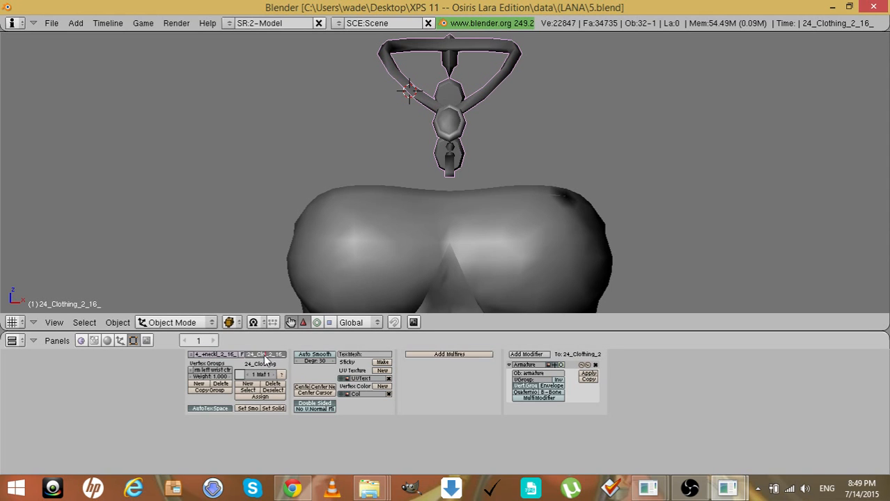
pyautogui.write('+neck')
pyautogui.press('Return')
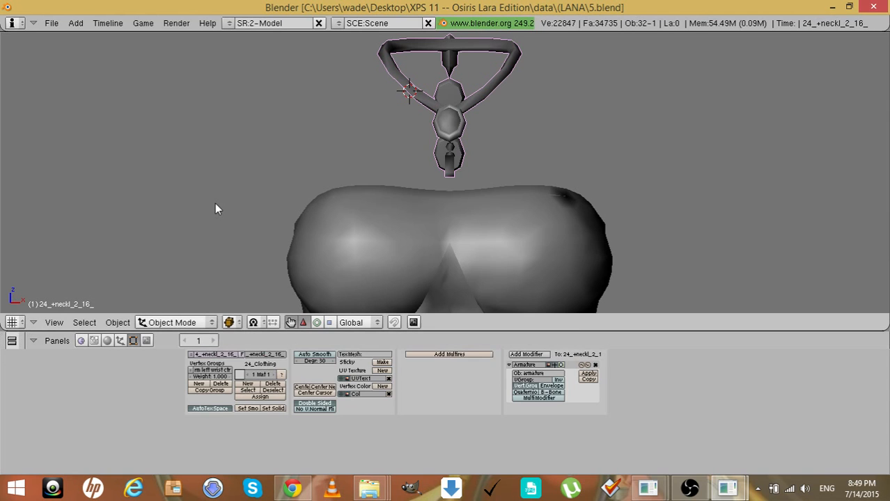
# Hide the necklace object and select the remaining top mesh, 24_Clothing_2_16_16
pyautogui.press('h')
pyautogui.click(270, 236)
pyautogui.click(383, 246)
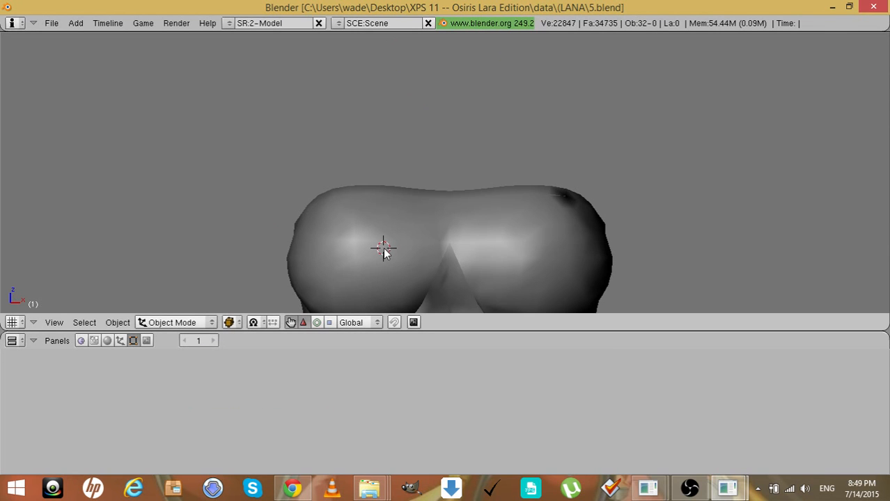
pyautogui.rightClick(384, 252)
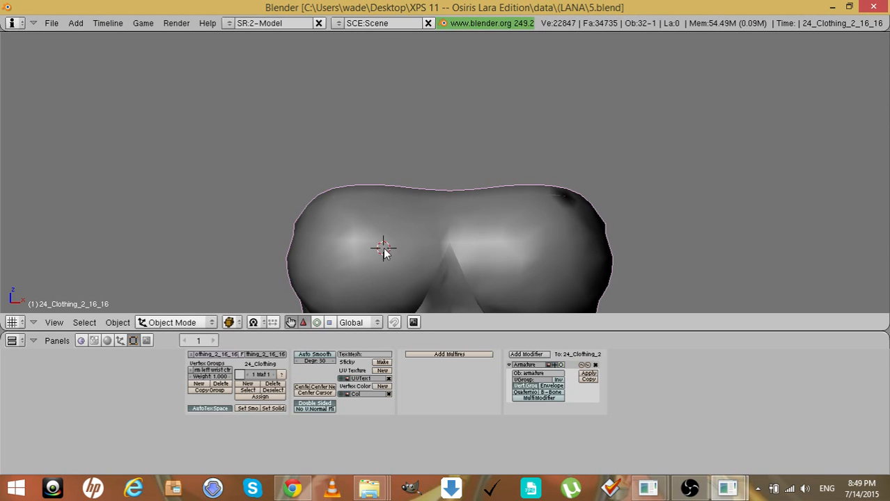
# Rename the top's mesh data to 24_+top_2_16_16
pyautogui.click(212, 356)
pyautogui.press('BackSpace')
pyautogui.press('BackSpace')
pyautogui.press('BackSpace')
pyautogui.press('BackSpace')
pyautogui.press('BackSpace')
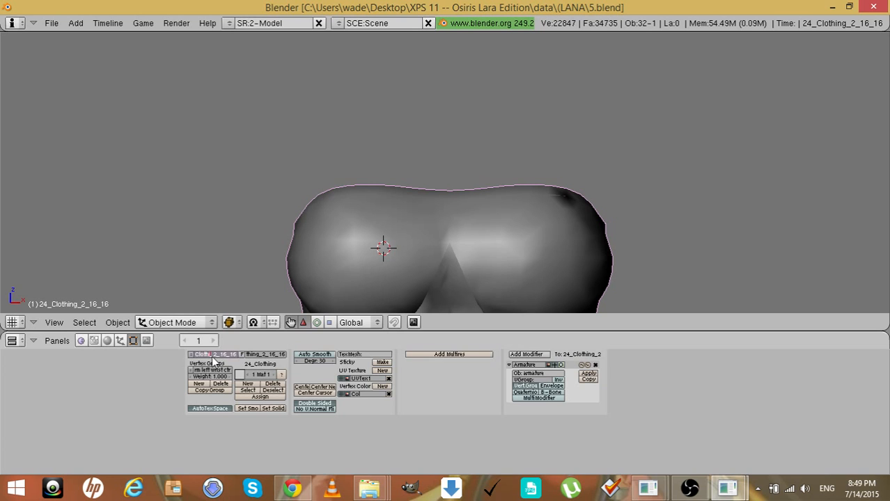
pyautogui.press('BackSpace')
pyautogui.press('BackSpace')
pyautogui.press('BackSpace')
pyautogui.write('+top')
pyautogui.press('Return')
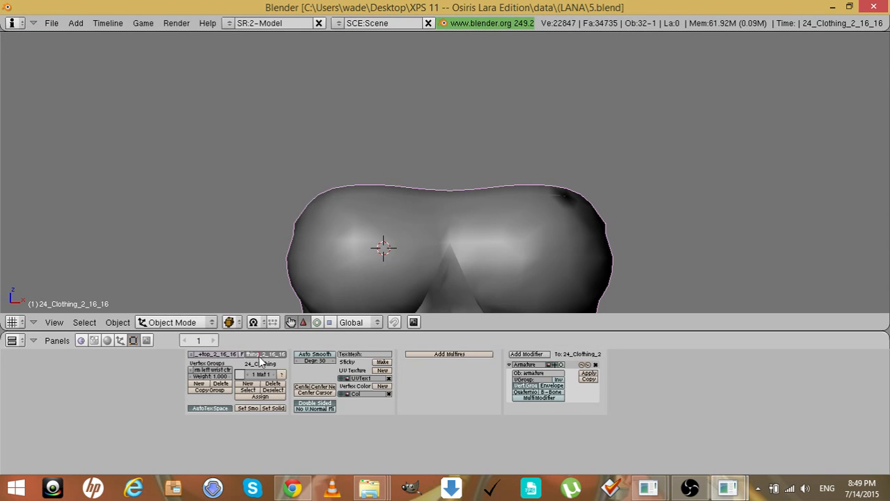
# Rename the top object by replacing Clothing with +top in its name, matching its mesh data
pyautogui.press('BackSpace')
pyautogui.press('BackSpace')
pyautogui.press('BackSpace')
pyautogui.press('BackSpace')
pyautogui.press('BackSpace')
pyautogui.write('+top')
pyautogui.press('Return')
# Isolate the necklace and top objects together in local view and deselect everything
pyautogui.press('KP_Divide')
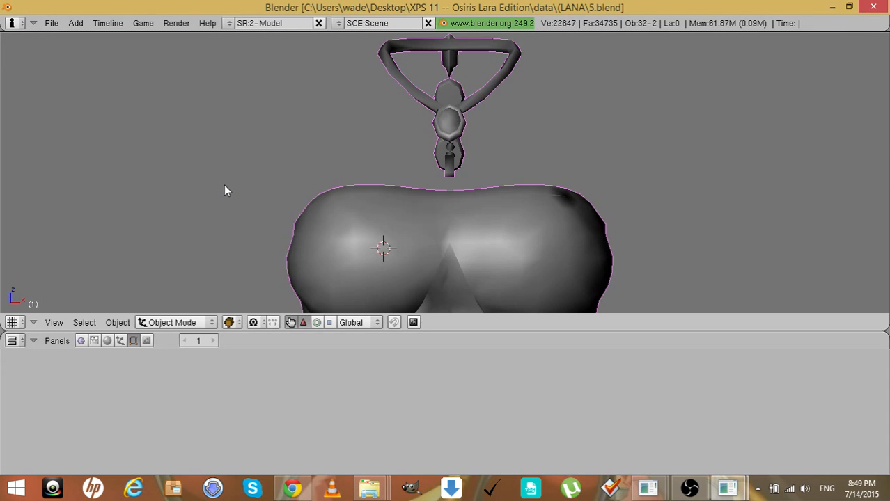
pyautogui.press('KP_Divide')
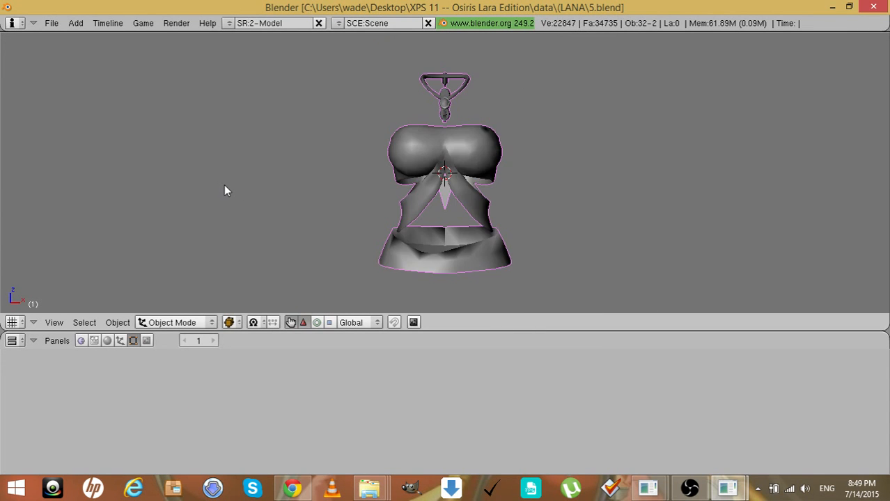
pyautogui.press('a')
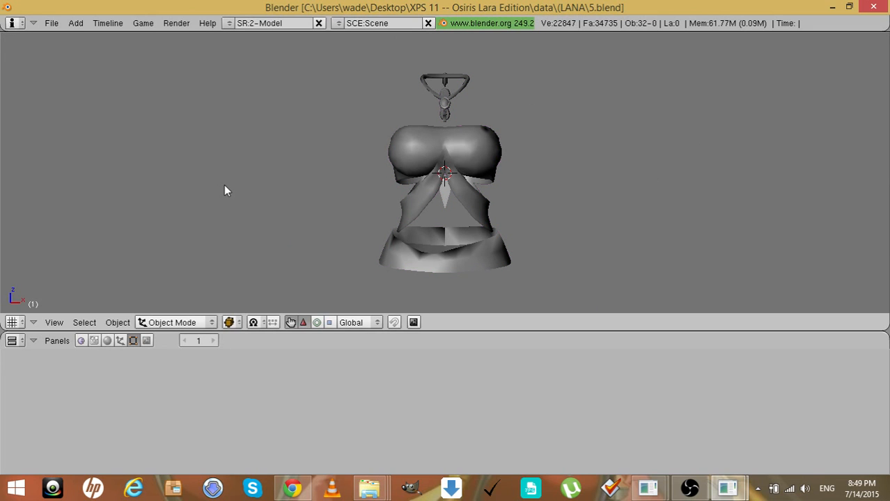
pyautogui.scroll(-4, 419, 155)
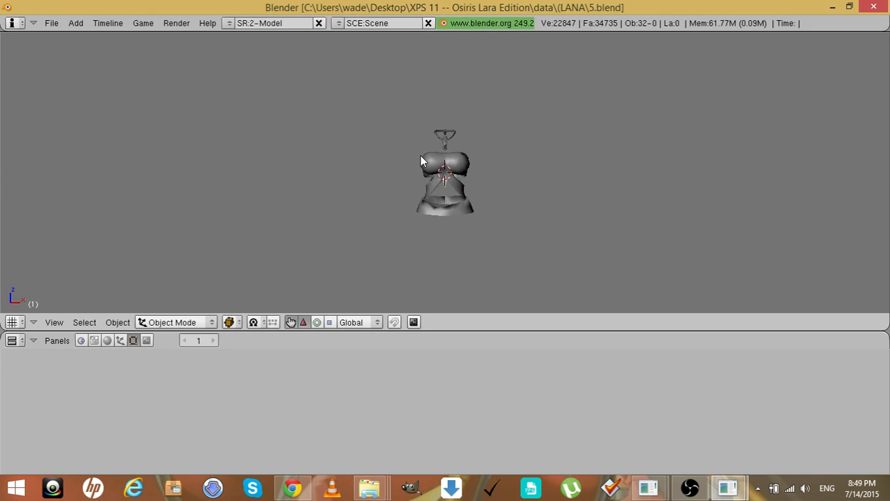
pyautogui.scroll(4, 420, 160)
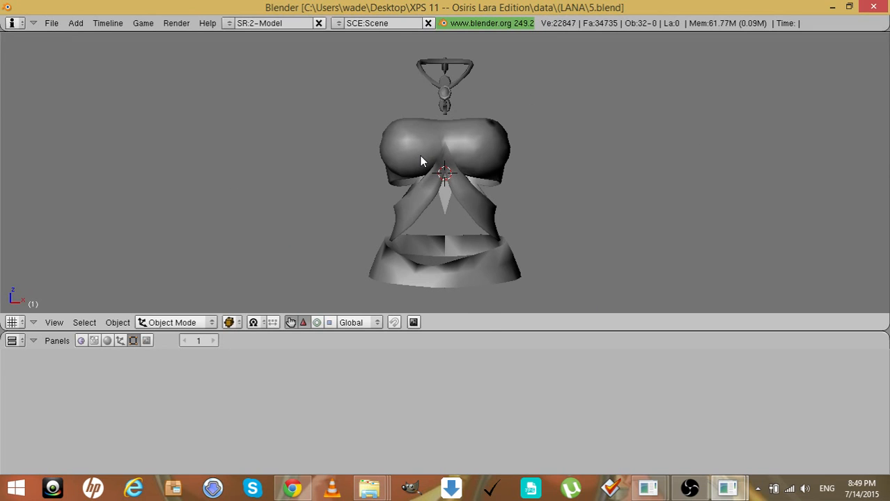
# Leave local view, unhide all hidden objects, and hide the armature
pyautogui.press('KP_Divide')
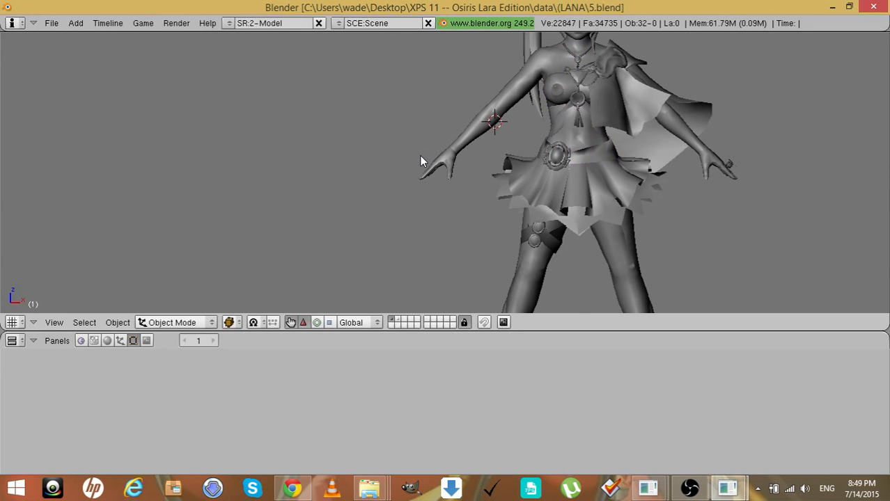
pyautogui.press('a')
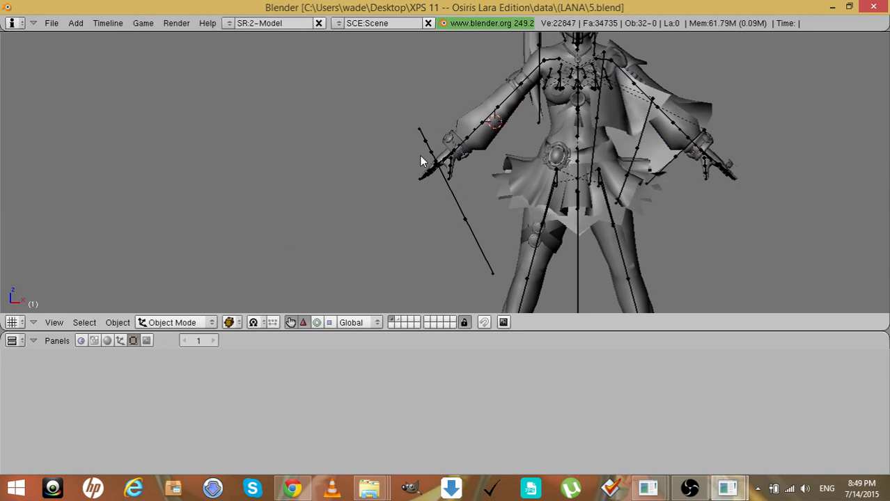
pyautogui.click(447, 204)
pyautogui.rightClick(447, 206)
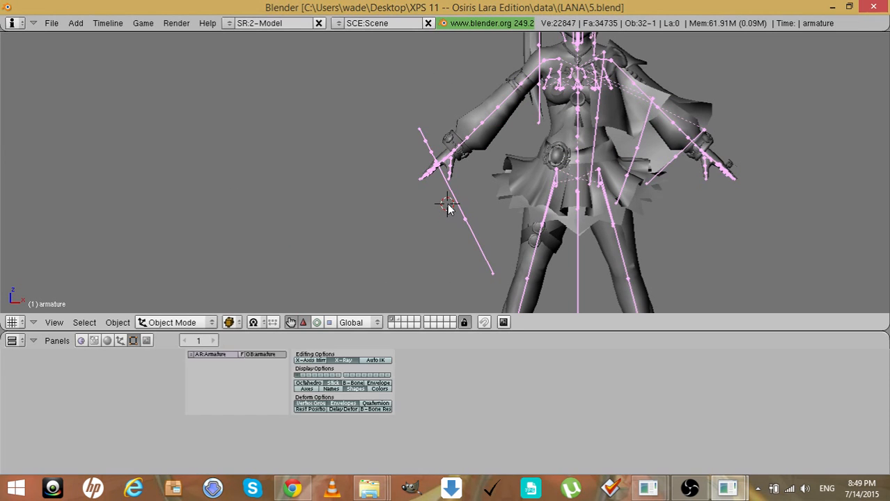
pyautogui.press('h')
# Hide the arms object and the cape object
pyautogui.click(493, 116)
pyautogui.rightClick(494, 118)
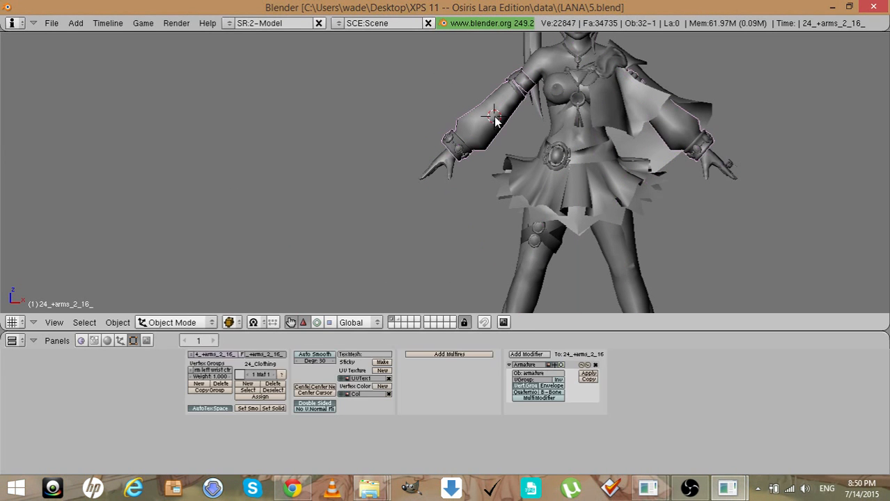
pyautogui.press('h')
pyautogui.click(597, 111)
pyautogui.rightClick(598, 113)
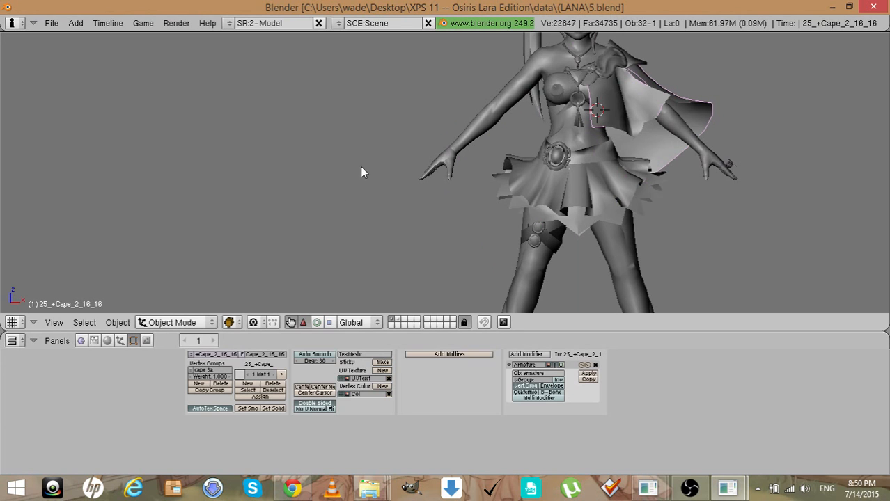
pyautogui.press('h')
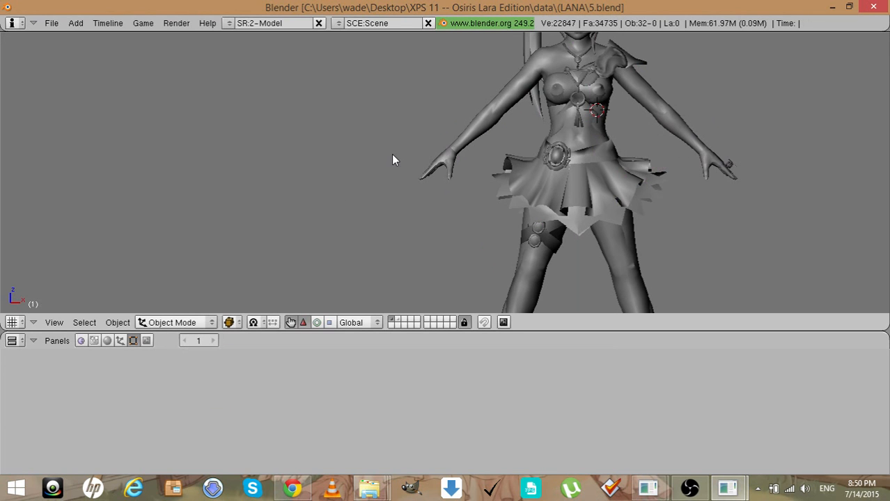
# Select the shoulder pad and insert a + before Shoulderpad in its mesh data name
pyautogui.click(587, 80)
pyautogui.rightClick(587, 80)
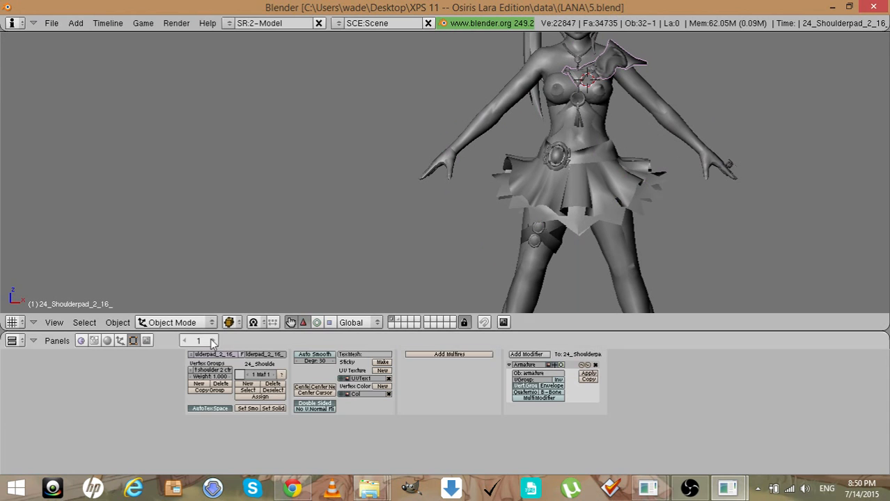
pyautogui.press('Left')
pyautogui.press('Left')
pyautogui.press('Left')
pyautogui.press('Left')
pyautogui.press('Left')
pyautogui.press('Left')
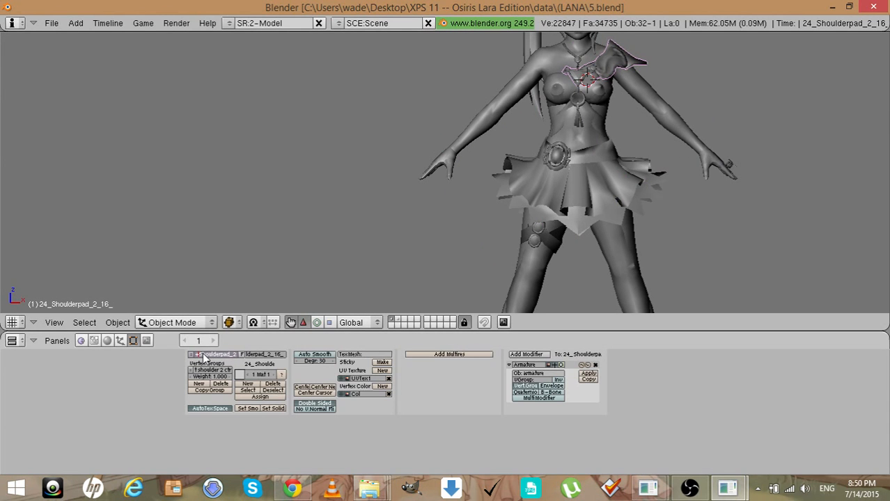
pyautogui.click(246, 271)
# Insert a + before Shoulderpad in the object name as well, and hide the shoulder pad
pyautogui.click(255, 355)
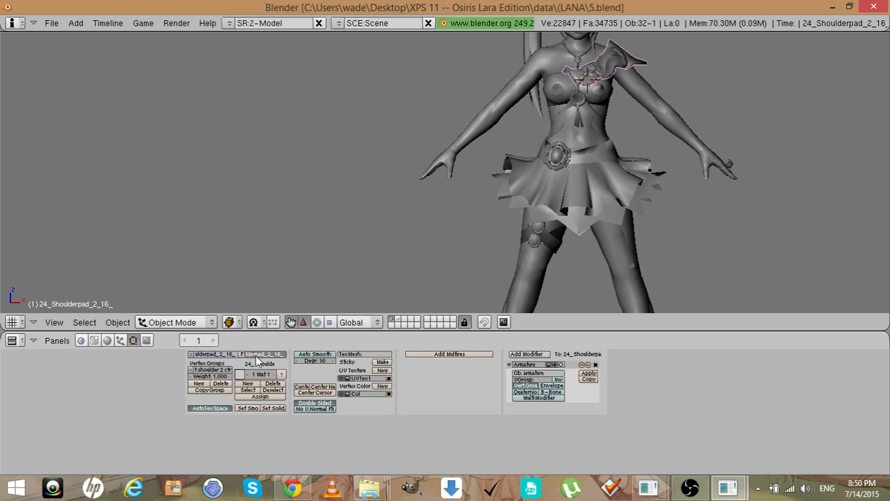
pyautogui.press('Left')
pyautogui.press('Left')
pyautogui.press('Left')
pyautogui.press('Left')
pyautogui.press('Left')
pyautogui.press('Left')
pyautogui.click(261, 355)
pyautogui.press('Return')
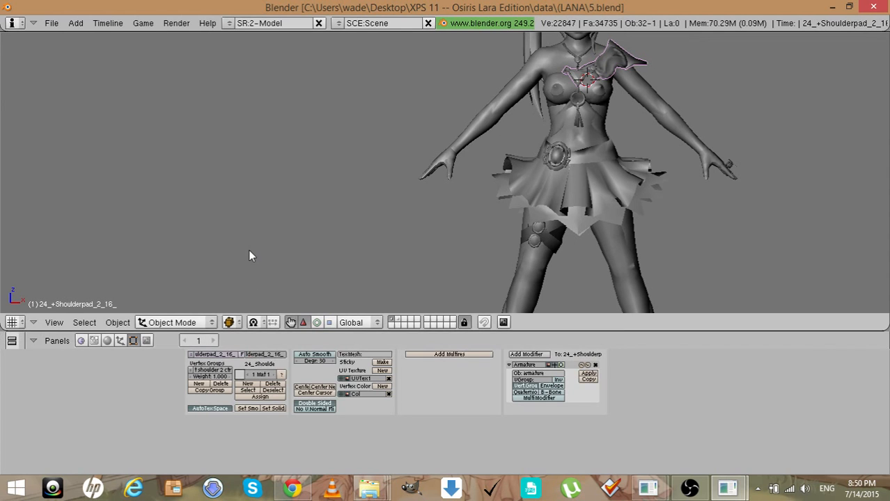
pyautogui.press('h')
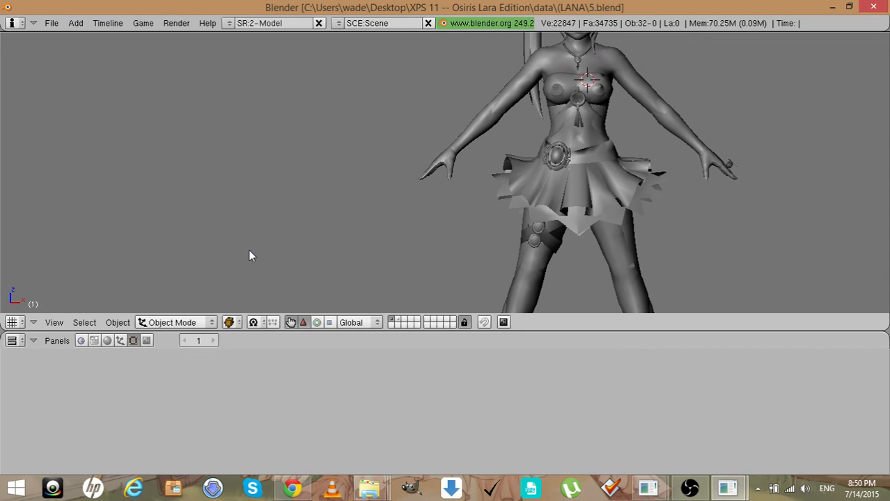
# Insert a + before Chest-Ornament in both the mesh data name and the object name of the chest ornament
pyautogui.rightClick(575, 105)
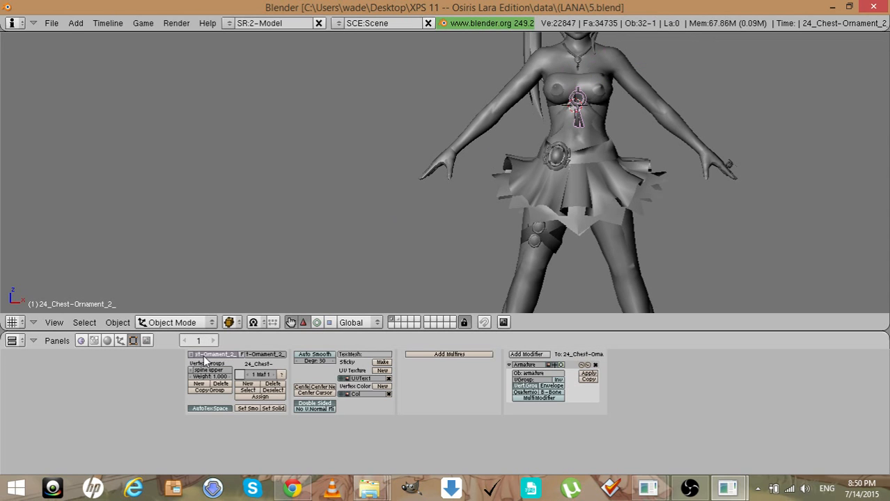
pyautogui.press('Left')
pyautogui.press('Left')
pyautogui.press('Left')
pyautogui.press('Left')
pyautogui.press('Left')
pyautogui.click(197, 292)
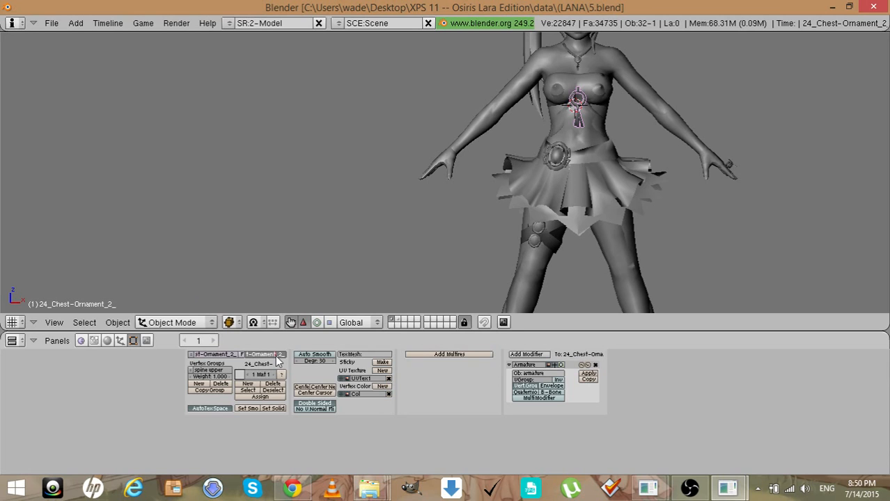
pyautogui.click(277, 354)
pyautogui.press('Return')
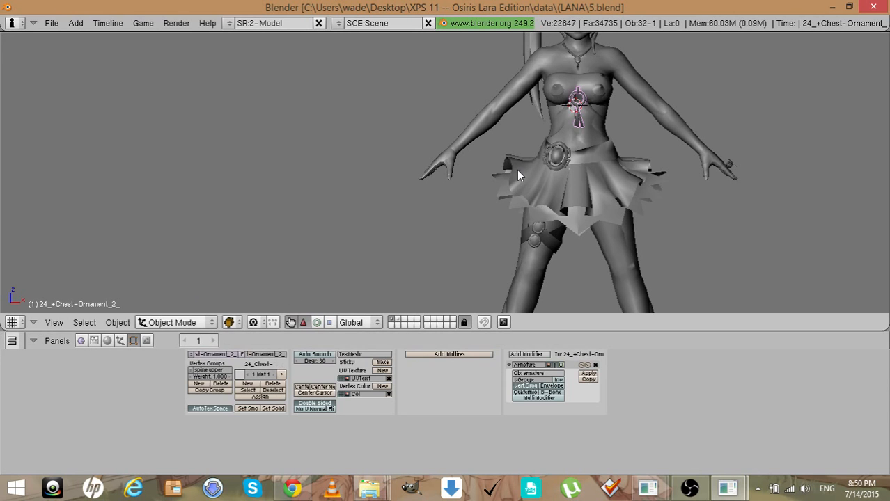
# Hide the chest ornament, select the tutu skirt and rename its mesh data to 24_+Tutu_2_16_16
pyautogui.click(562, 185)
pyautogui.rightClick(562, 187)
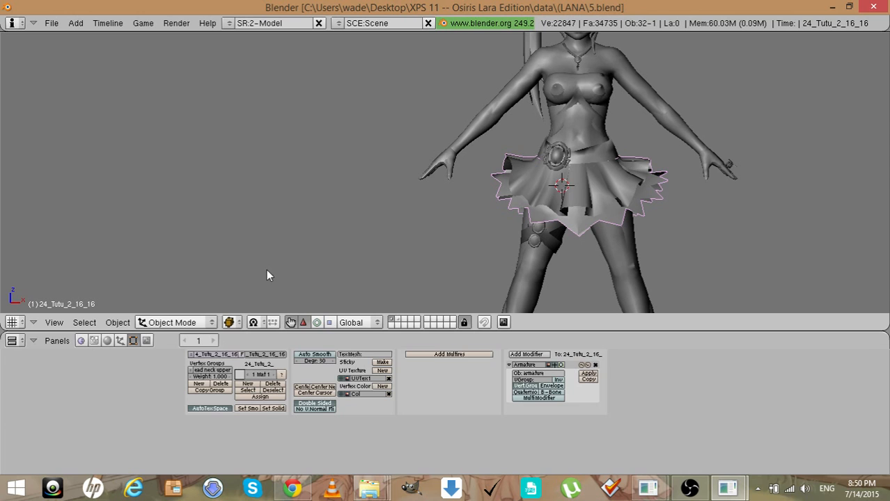
pyautogui.click(204, 355)
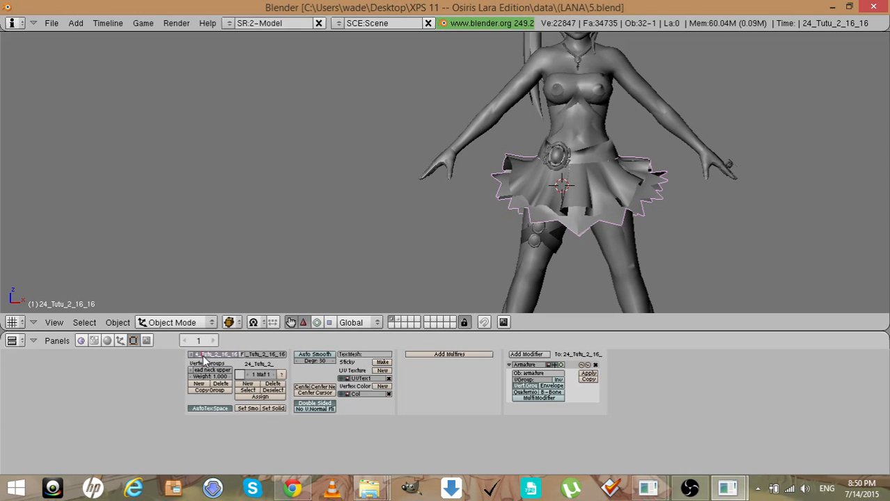
pyautogui.write('+')
pyautogui.click(200, 300)
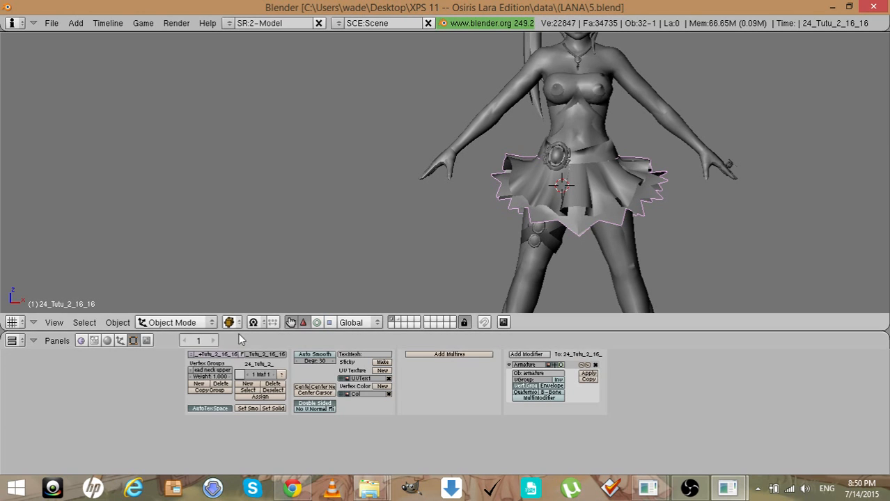
# Rename the tutu object to 24_+Tutu_2_16_16 and hide it
pyautogui.click(249, 356)
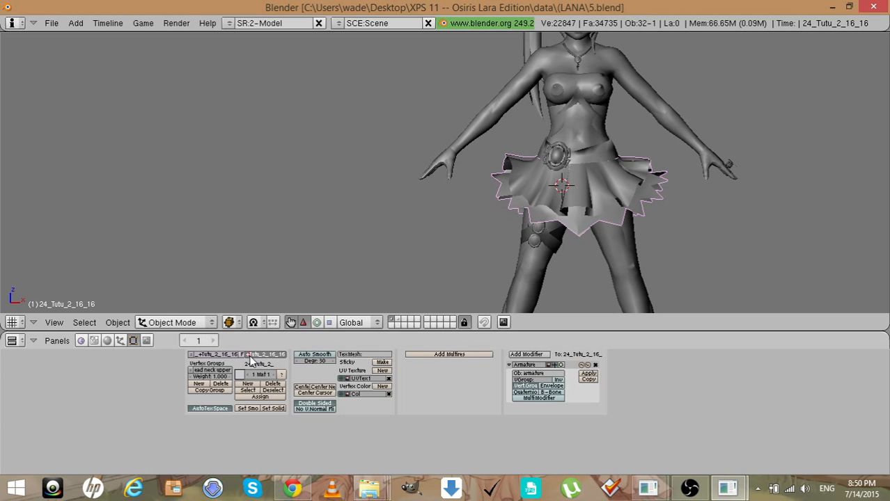
pyautogui.click(277, 240)
pyautogui.press('x')
pyautogui.press('Return')
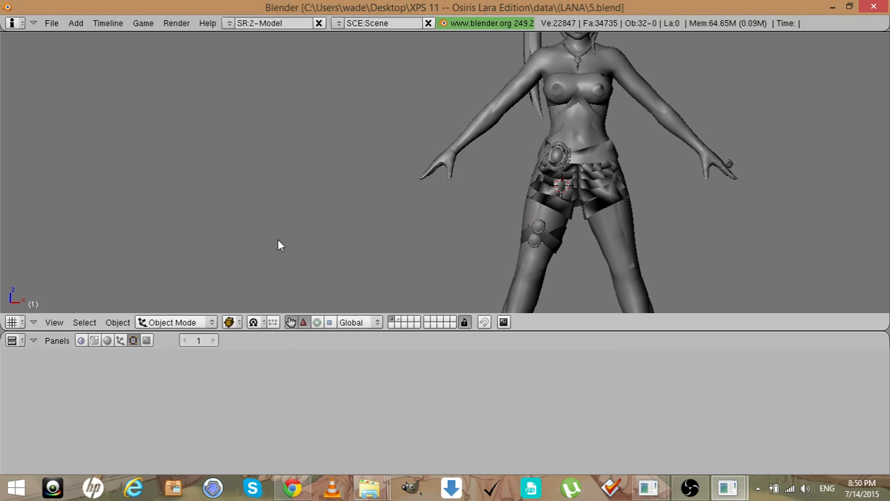
# Select the metal leg band, check its mesh data name, and hide the band
pyautogui.click(522, 234)
pyautogui.rightClick(523, 233)
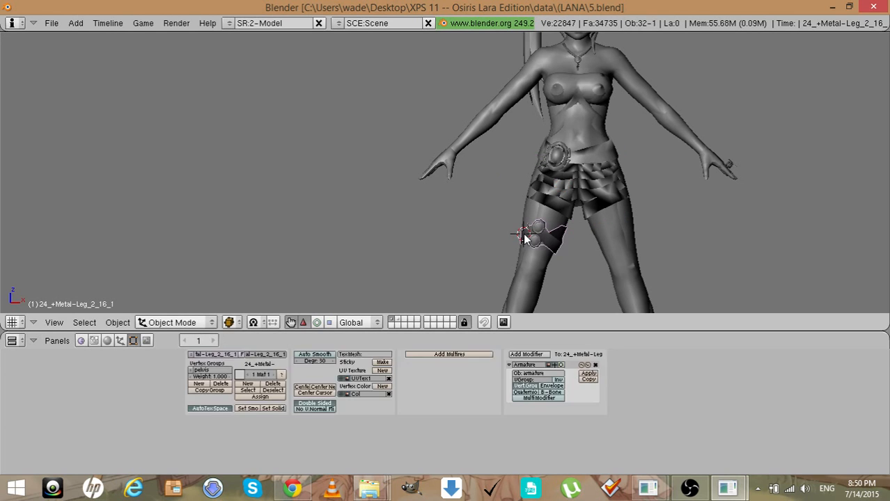
pyautogui.click(200, 357)
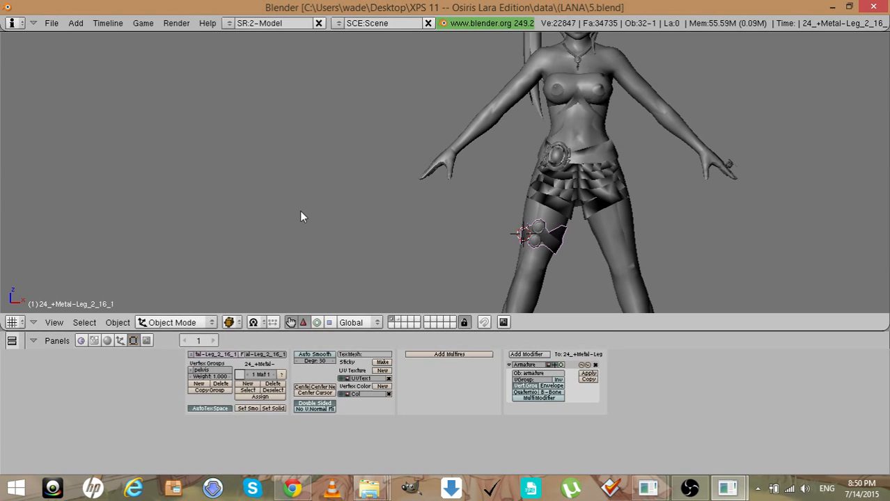
pyautogui.press('x')
pyautogui.press('Return')
# Select the legs mesh and rename its mesh data to 24_+Legs.1_2_16_16
pyautogui.click(545, 234)
pyautogui.rightClick(545, 234)
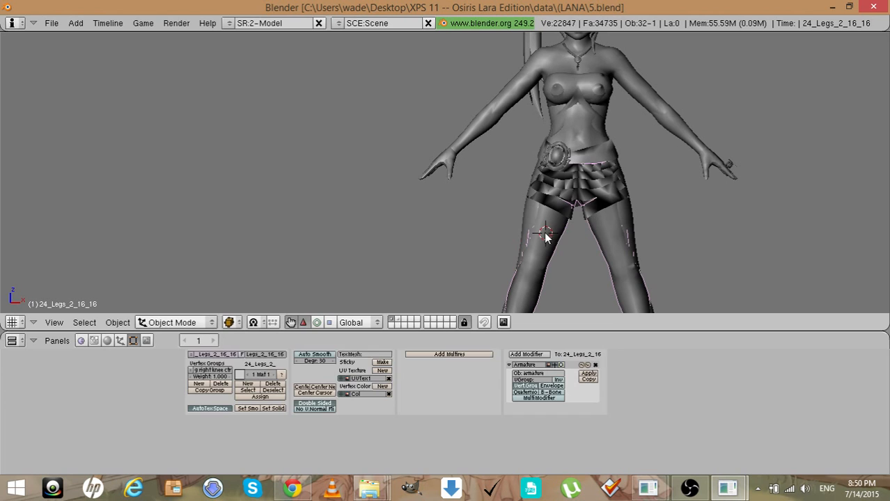
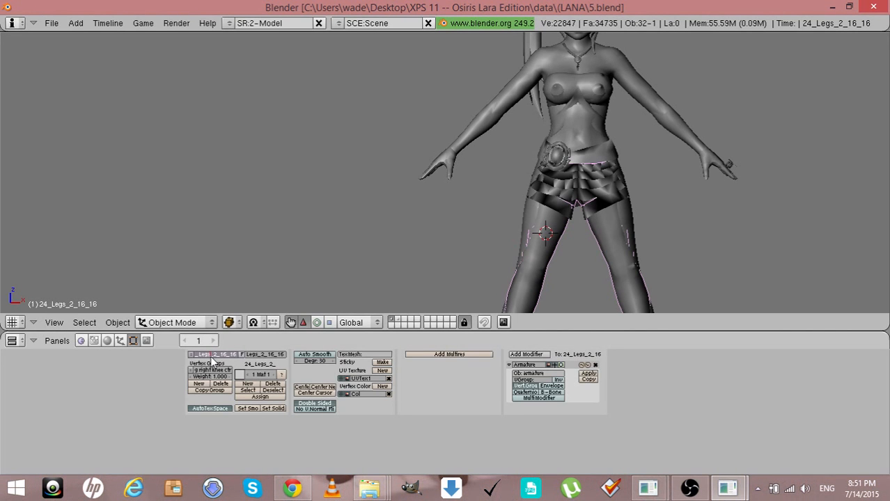
pyautogui.write('.1')
pyautogui.press('Left')
pyautogui.press('Left')
pyautogui.press('Left')
pyautogui.press('Left')
pyautogui.press('Return')
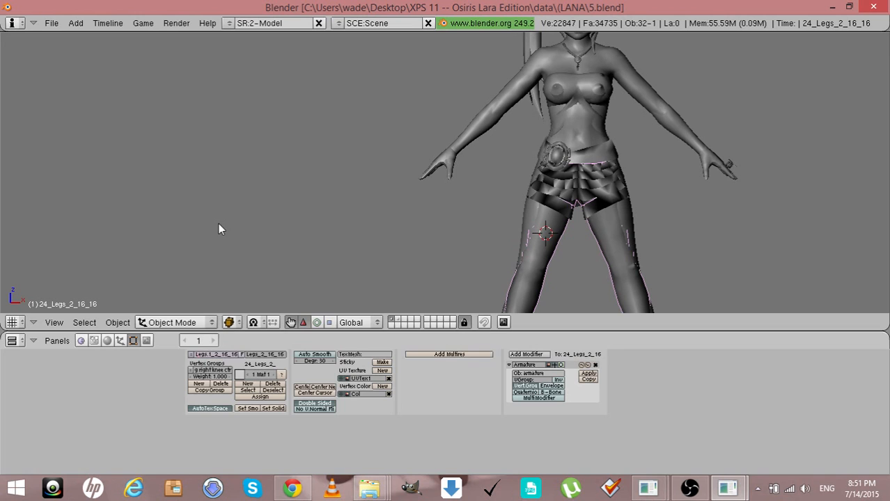
# Rename the legs object to 24_+Legs.1_2_16_16 and deselect it
pyautogui.click(266, 356)
pyautogui.press('BackSpace')
pyautogui.write('.2')
pyautogui.press('BackSpace')
pyautogui.write('1')
pyautogui.click(282, 260)
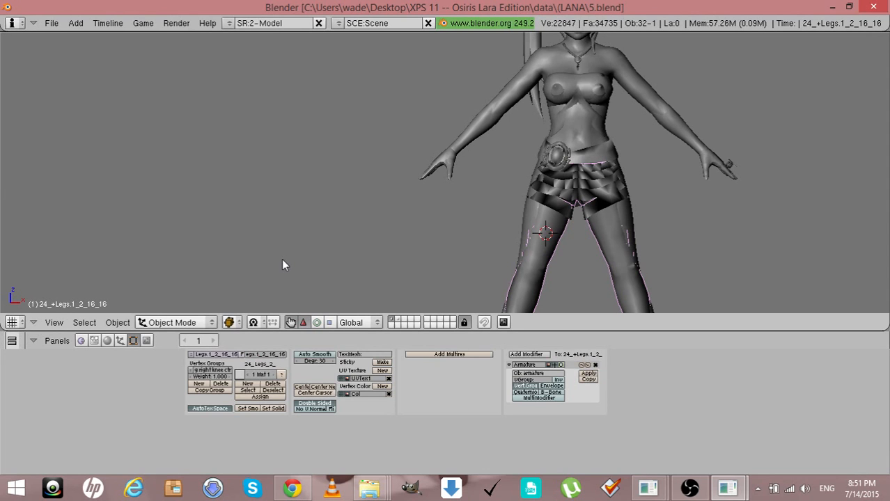
pyautogui.press('a')
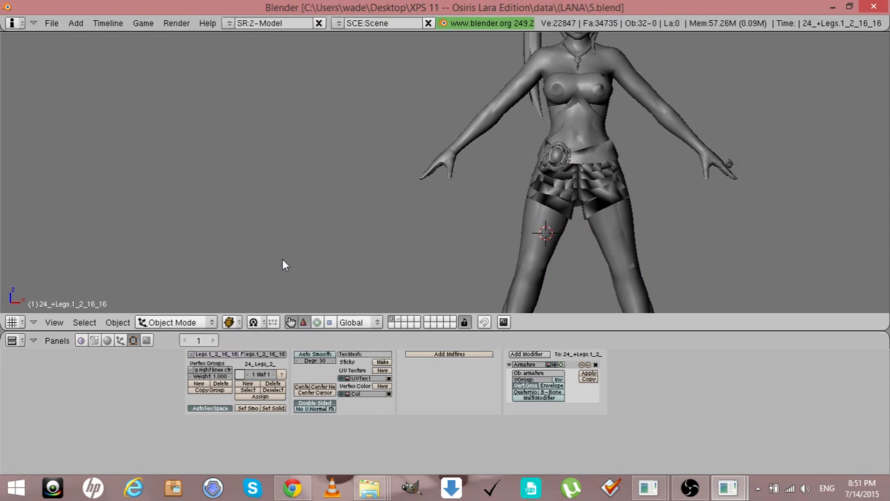
# Select the bloomers and rename their mesh data to 25_+Bloomers_2_16_16
pyautogui.rightClick(572, 183)
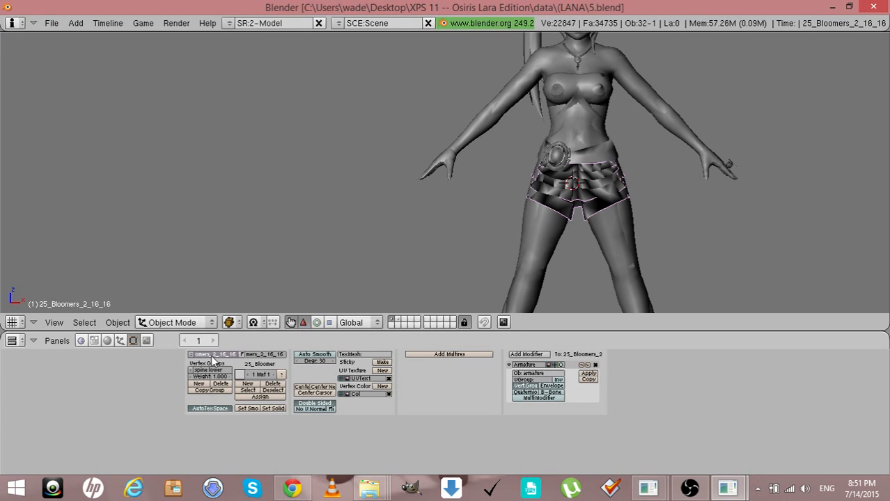
pyautogui.press('Left')
pyautogui.press('Left')
pyautogui.press('Left')
pyautogui.press('Left')
pyautogui.press('Left')
pyautogui.press('Left')
pyautogui.press('Left')
# Rename the bloomers object to 25_+Bloomers_2_16_16
pyautogui.click(254, 356)
pyautogui.press('Left')
pyautogui.press('Left')
pyautogui.press('Left')
pyautogui.press('Left')
pyautogui.press('Left')
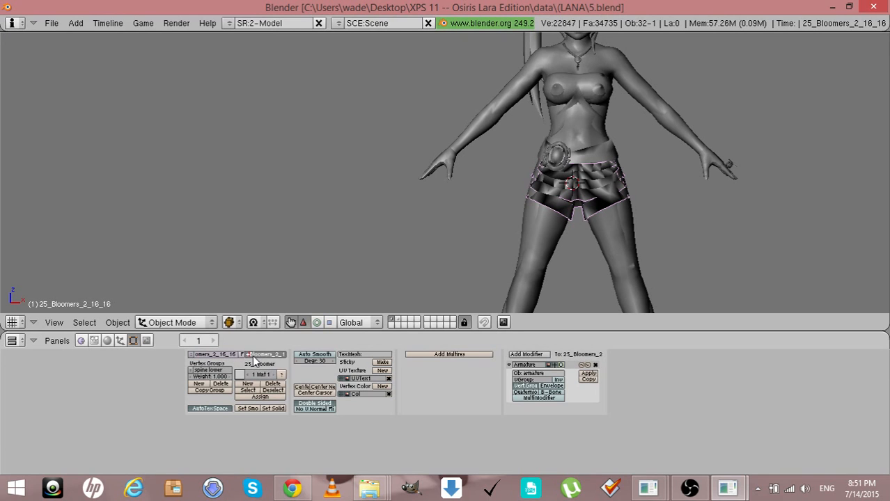
pyautogui.write('+')
pyautogui.press('Return')
# Select the boot feathers and replace the hyphen in their mesh data name with a period
pyautogui.scroll(-5, 282, 206)
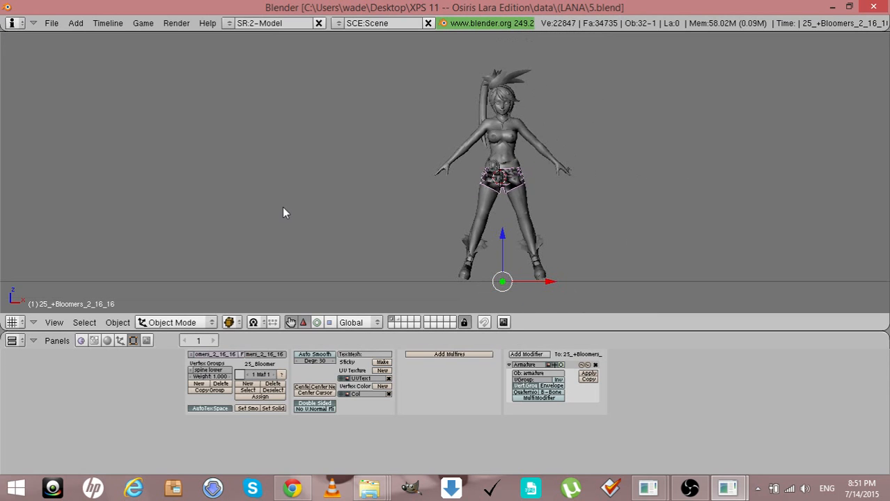
pyautogui.rightClick(465, 252)
pyautogui.press('KP_Decimal')
pyautogui.scroll(2, 465, 254)
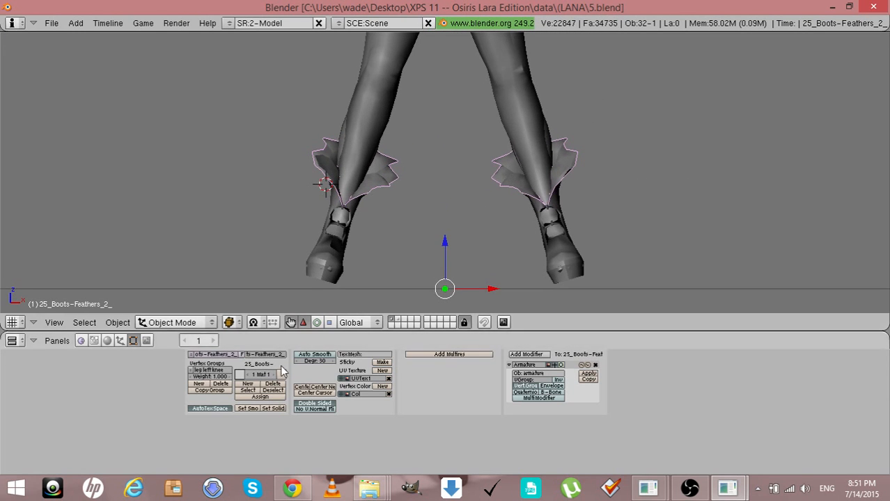
pyautogui.click(209, 354)
pyautogui.press('BackSpace')
pyautogui.press('Return')
pyautogui.press('BackSpace')
pyautogui.write('.')
# Rename the boot feathers object to 25_+Boots.Feathers_2_
pyautogui.write('.')
pyautogui.press('Left')
pyautogui.press('Left')
pyautogui.press('Left')
pyautogui.press('Left')
pyautogui.press('Left')
pyautogui.press('Left')
pyautogui.write('+')
pyautogui.press('Return')
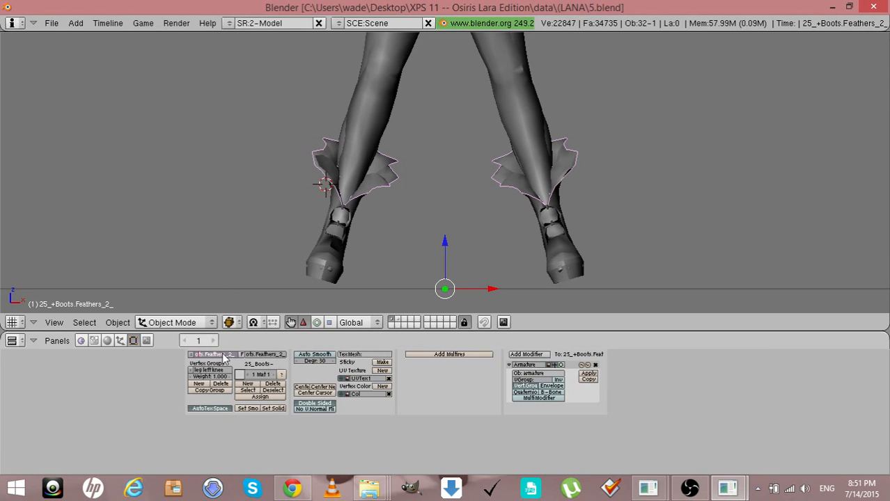
# Insert a + before Boots in the feathers' mesh data name, making it 25_+Boots.Feathers_2_
pyautogui.press('Left')
pyautogui.press('Left')
pyautogui.press('Left')
pyautogui.press('Left')
pyautogui.press('Left')
pyautogui.press('Left')
pyautogui.press('Return')
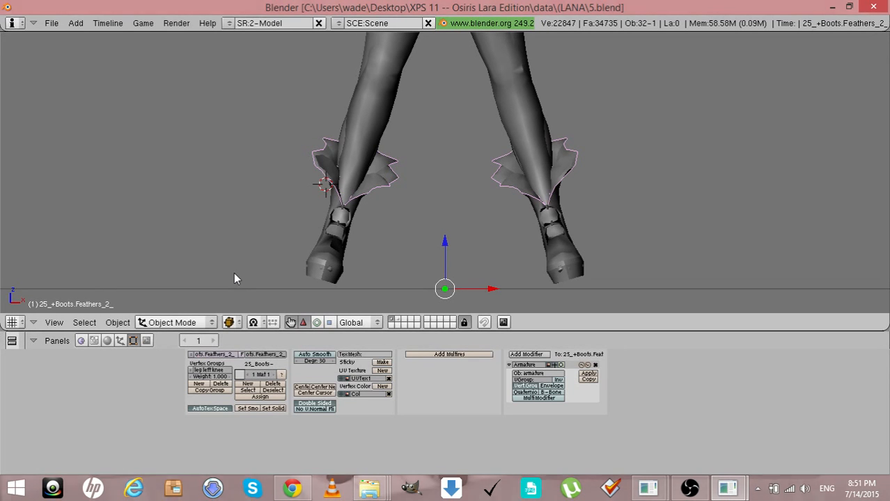
# Select the boots, add .1 after Boots in their mesh data name, and rename the object to 24_+Boots.1_2_16_16
pyautogui.rightClick(326, 221)
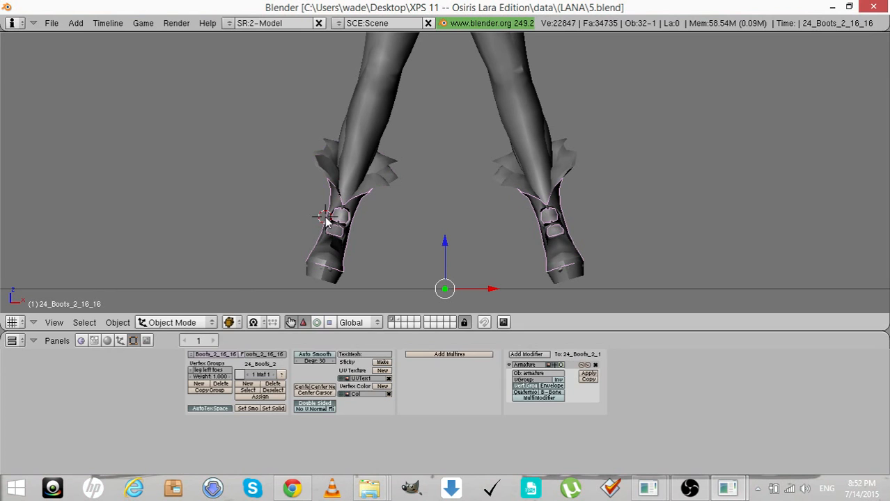
pyautogui.click(212, 356)
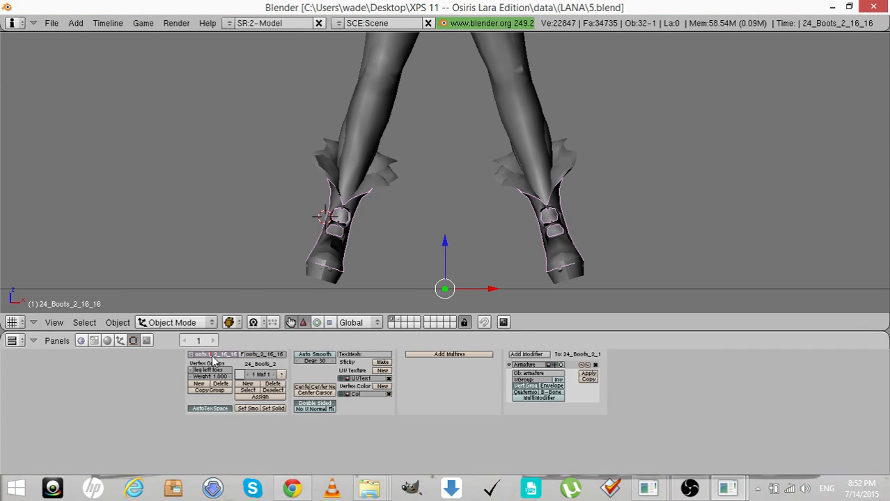
pyautogui.click(257, 356)
pyautogui.click(258, 356)
pyautogui.write('.1')
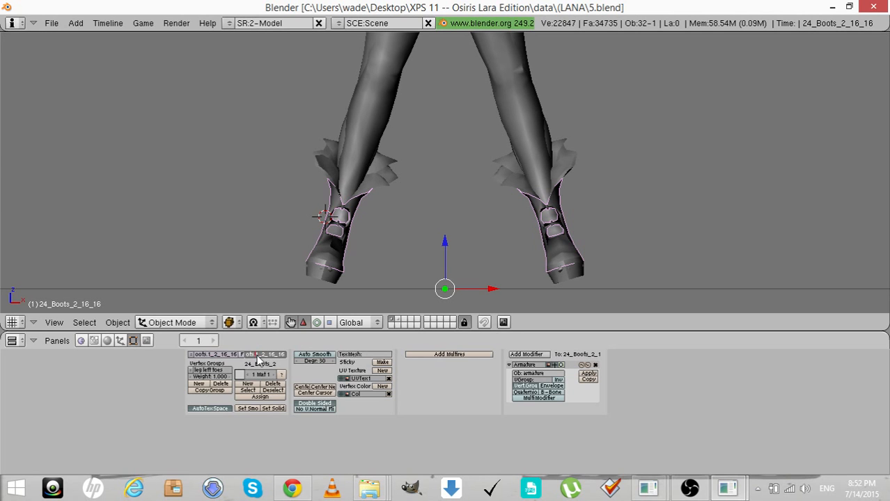
pyautogui.press('Home')
pyautogui.press('Return')
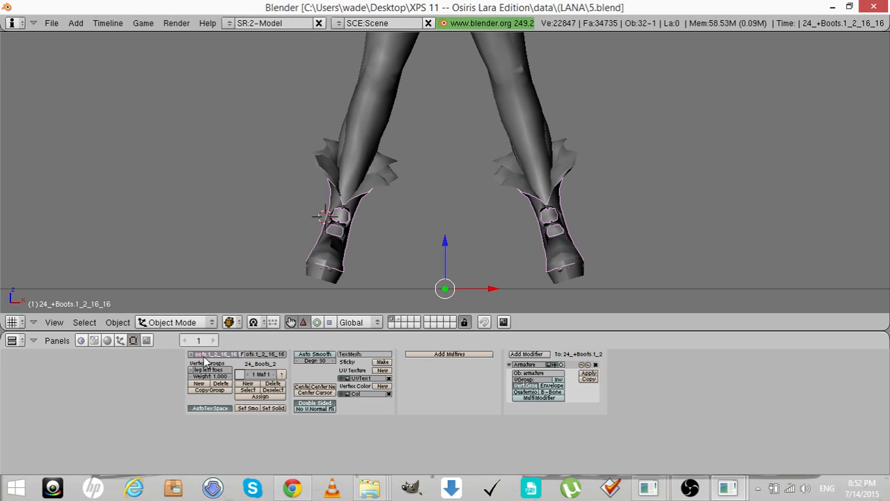
# Insert a + before Boots in the boots' mesh data name
pyautogui.press('Left')
pyautogui.press('Left')
pyautogui.press('Left')
pyautogui.press('Left')
pyautogui.press('Right')
pyautogui.press('Right')
pyautogui.press('Return')
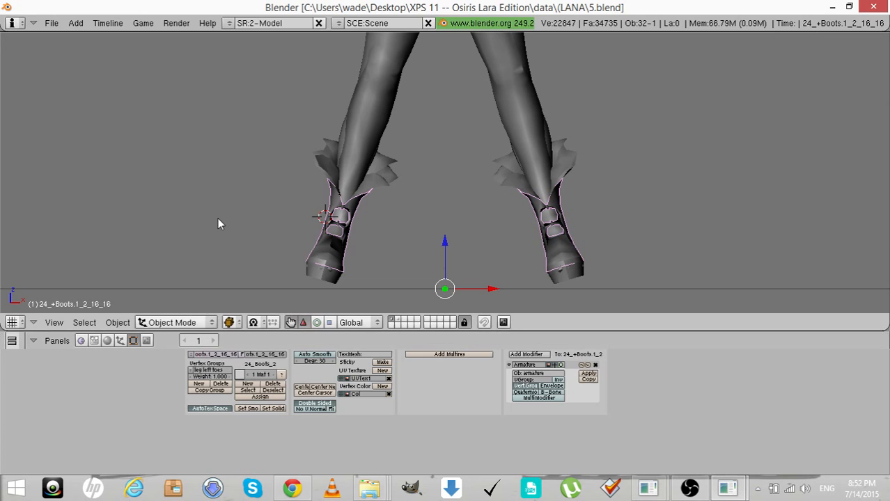
# Select the boot platforms and replace the hyphen in their mesh data name with a period
pyautogui.rightClick(316, 274)
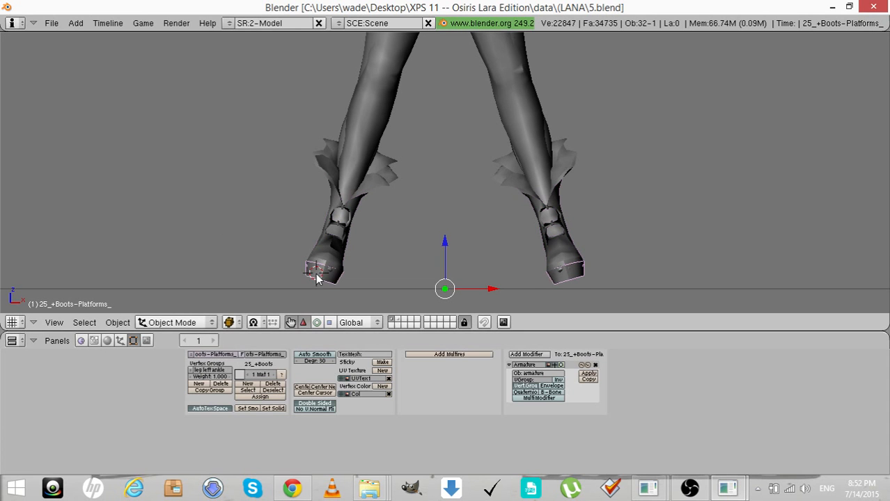
pyautogui.click(214, 355)
pyautogui.write('.')
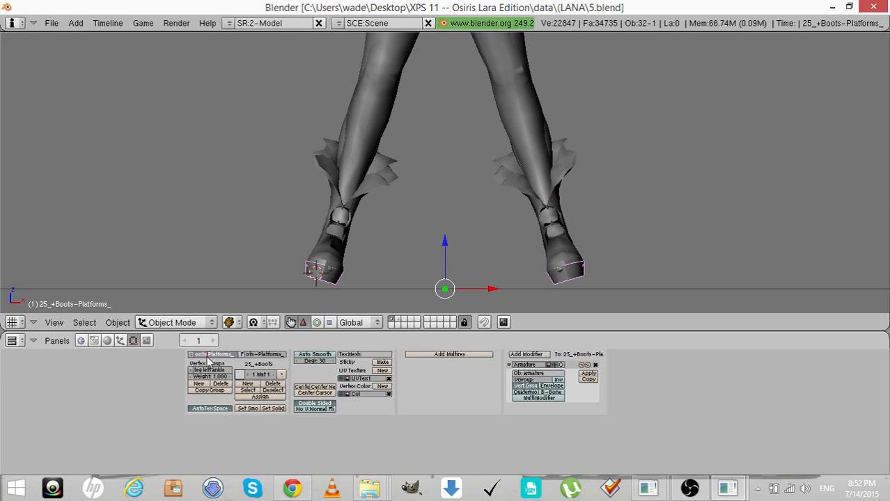
pyautogui.press('Left')
pyautogui.press('Left')
pyautogui.press('Left')
pyautogui.press('Left')
pyautogui.press('Left')
pyautogui.press('Return')
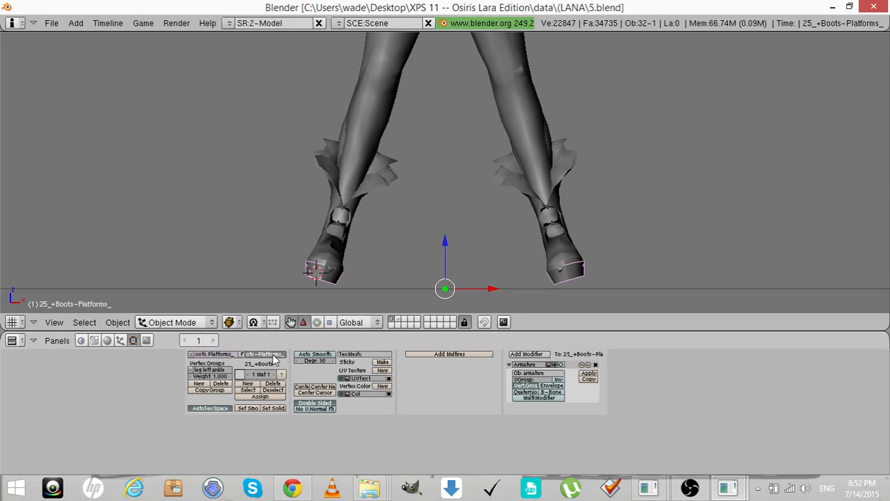
# Replace the hyphen with a period in the boot platforms' object name
pyautogui.click(272, 354)
pyautogui.press('Right')
pyautogui.press('Right')
pyautogui.press('Right')
pyautogui.press('Right')
pyautogui.press('Right')
pyautogui.press('Right')
pyautogui.press('Right')
pyautogui.press('Right')
pyautogui.press('Right')
pyautogui.press('Right')
pyautogui.press('BackSpace')
pyautogui.write('.a')
# Unhide all hidden objects of the model and leave everything deselected
pyautogui.rightClick(323, 250)
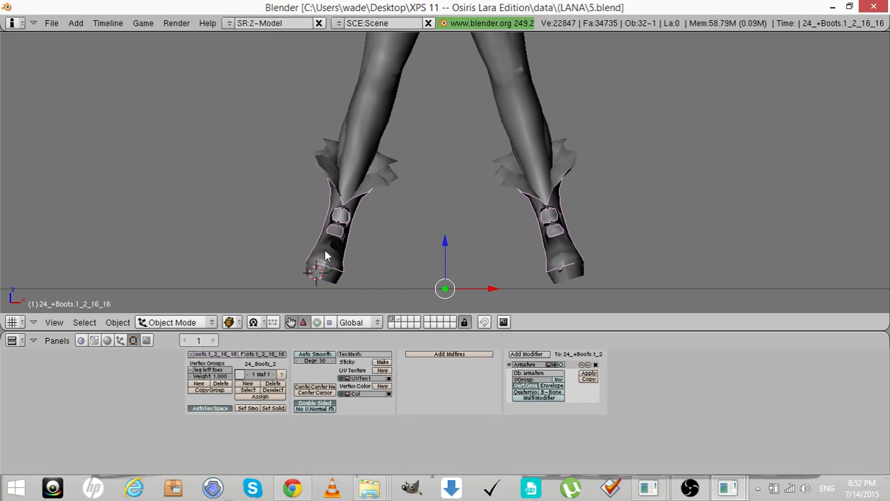
pyautogui.press('a')
pyautogui.scroll(-4, 286, 225)
pyautogui.scroll(2, 286, 226)
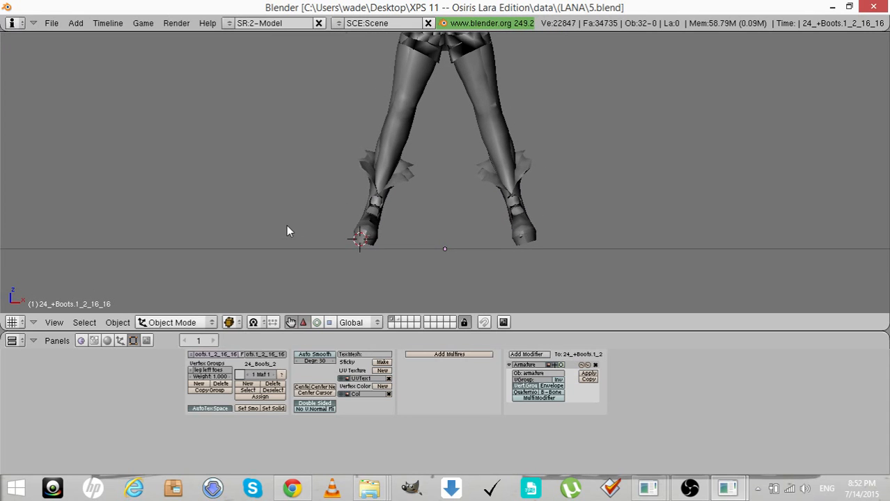
pyautogui.scroll(-5, 286, 225)
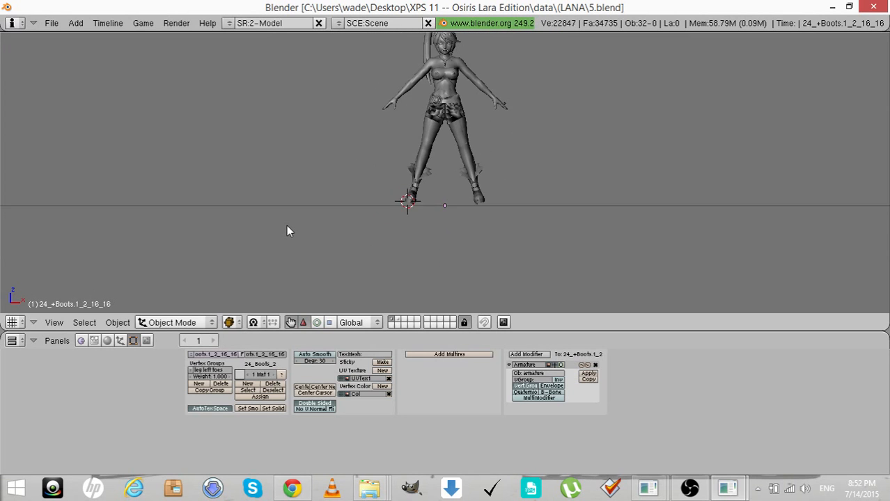
pyautogui.scroll(1, 287, 226)
pyautogui.scroll(-1, 287, 226)
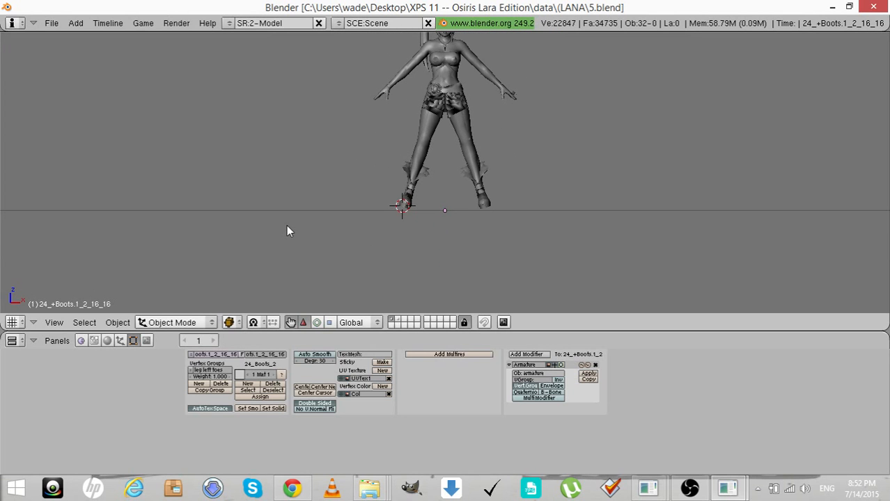
pyautogui.scroll(1, 286, 225)
pyautogui.scroll(-1, 287, 225)
pyautogui.hotkey('alt', 'h')
pyautogui.press('a')
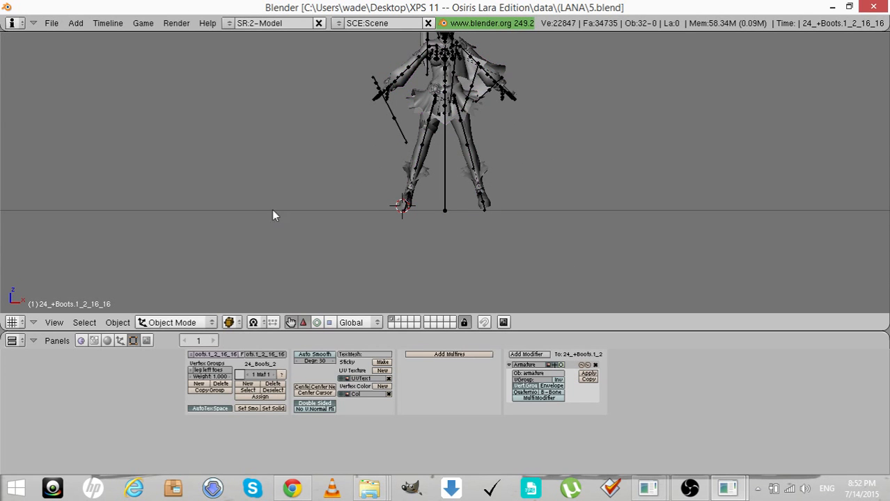
# Save the scene as a new file named 6.blend in the (LANA folder
pyautogui.click(43, 28)
pyautogui.click(72, 105)
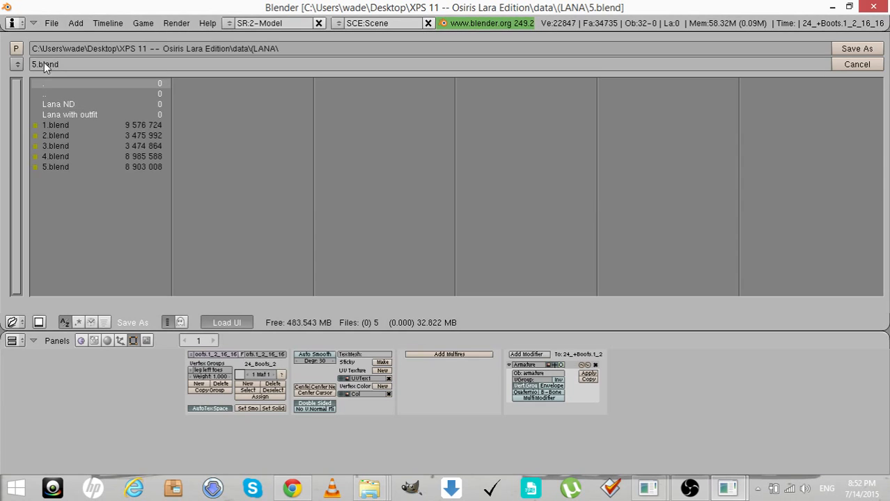
pyautogui.click(39, 67)
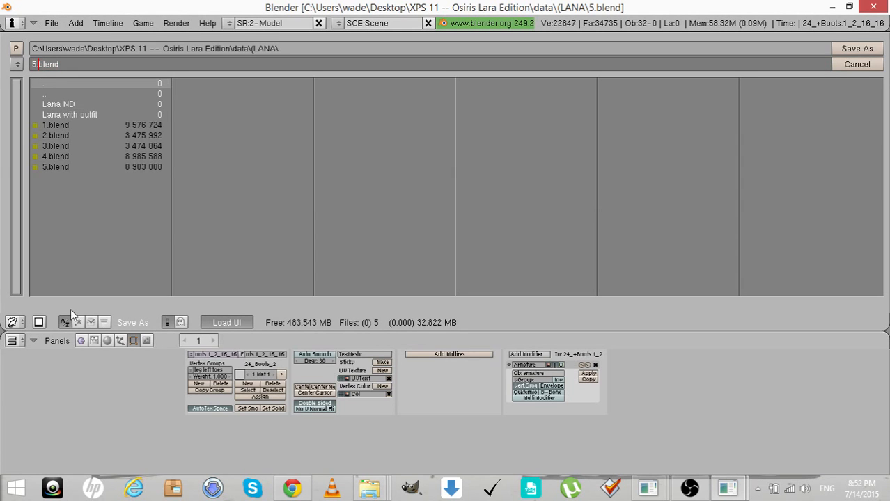
pyautogui.press('BackSpace')
pyautogui.press('Delete')
pyautogui.write('6')
pyautogui.press('Return')
pyautogui.click(855, 48)
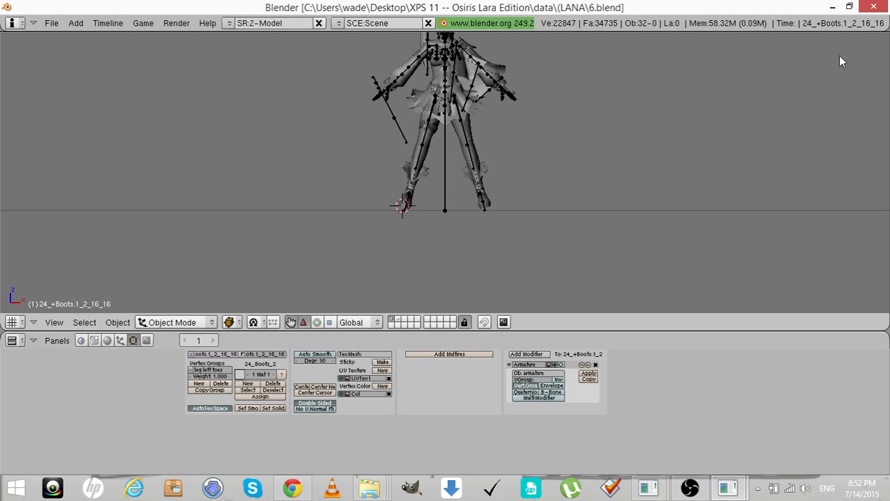
# Hide the armature and the arm clothing mesh 24_+arms_2_16_
pyautogui.click(435, 68)
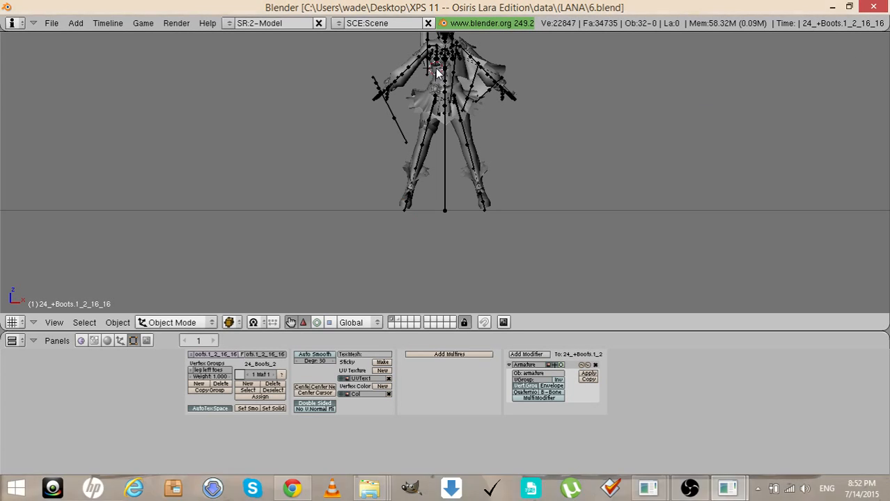
pyautogui.rightClick(436, 68)
pyautogui.press('KP_Decimal')
pyautogui.scroll(4, 435, 68)
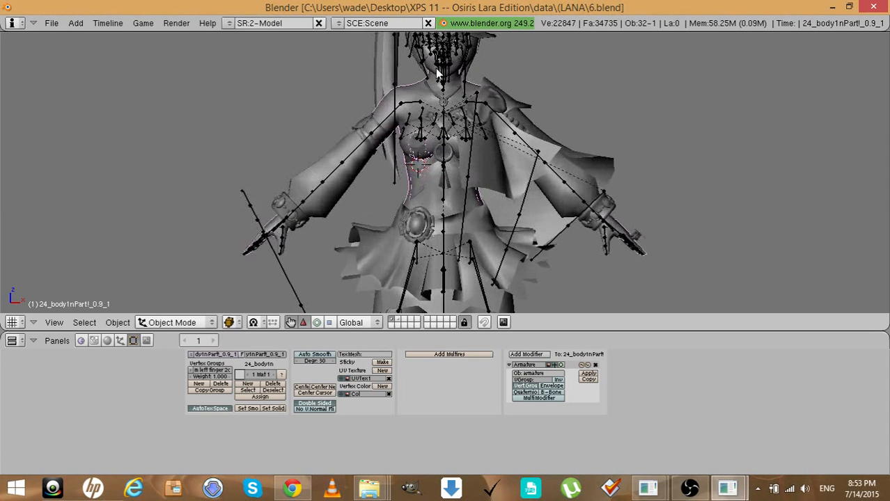
pyautogui.press('a')
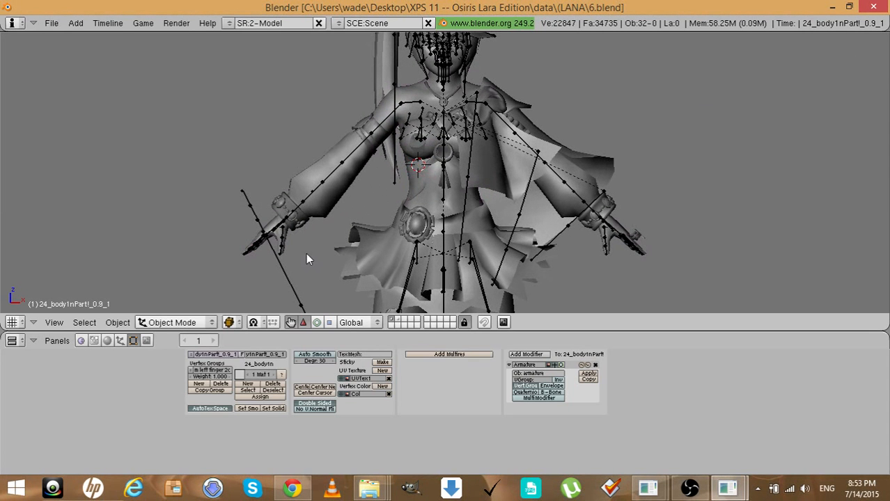
pyautogui.click(280, 273)
pyautogui.rightClick(279, 272)
pyautogui.press('h')
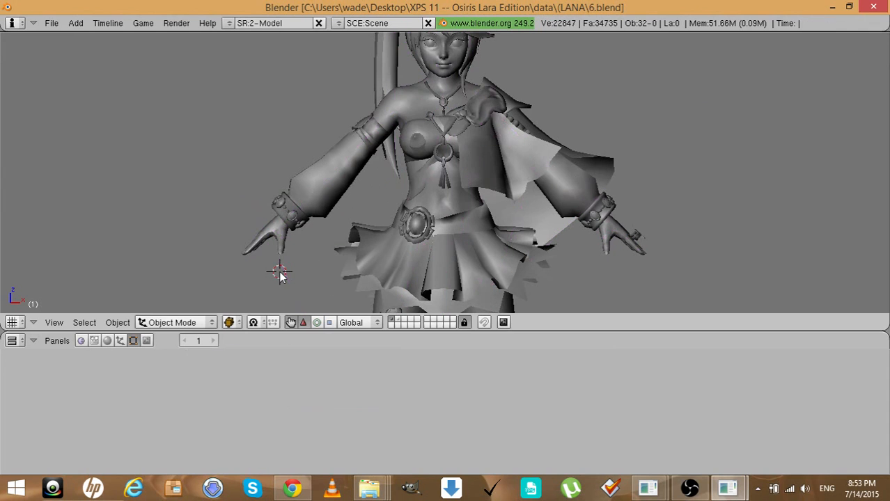
pyautogui.click(327, 175)
pyautogui.rightClick(326, 176)
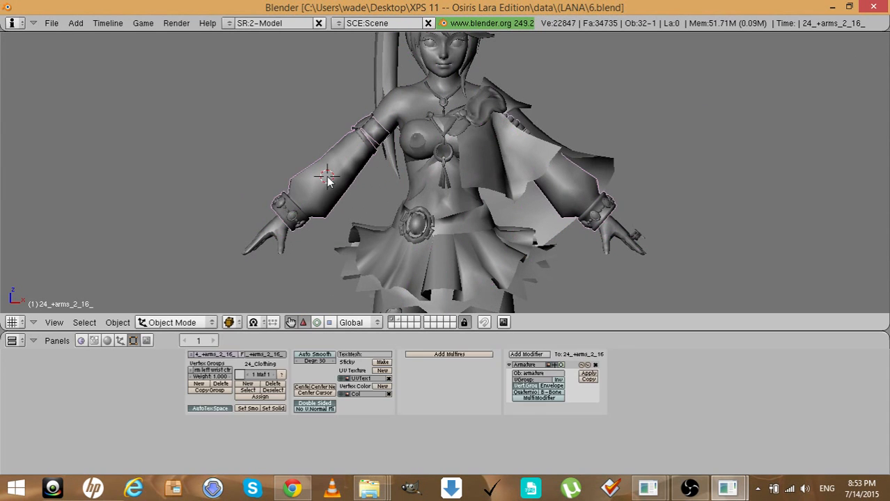
pyautogui.press('h')
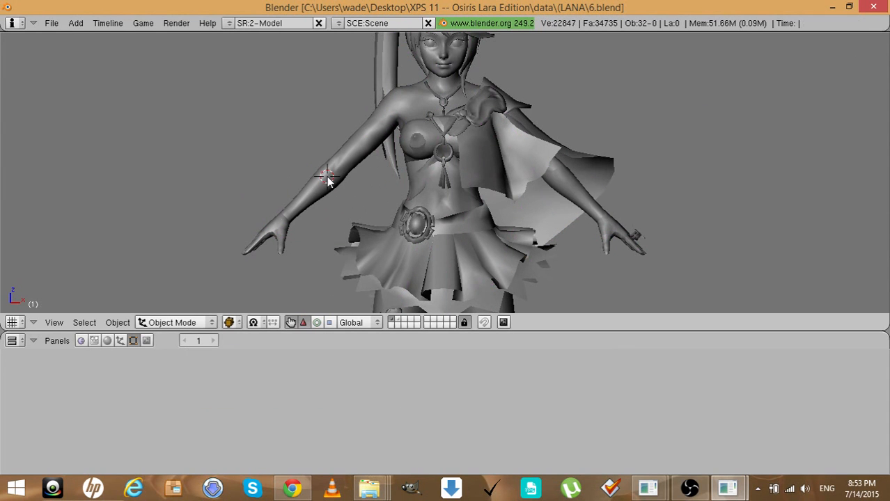
# Select the finger rings and move them in side view to line up with the two fingers that wear them
pyautogui.click(639, 238)
pyautogui.rightClick(639, 237)
pyautogui.press('KP_Decimal')
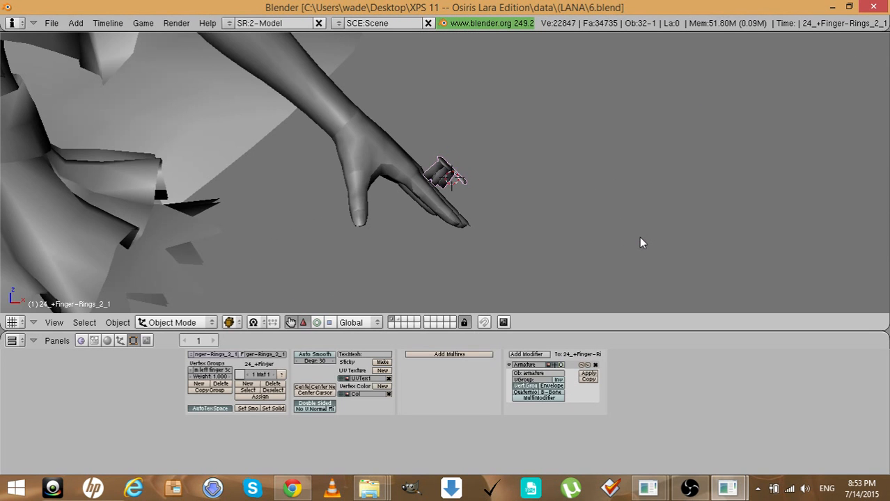
pyautogui.press('KP_6')
pyautogui.press('KP_6')
pyautogui.press('KP_6')
pyautogui.press('KP_3')
pyautogui.scroll(3, 639, 237)
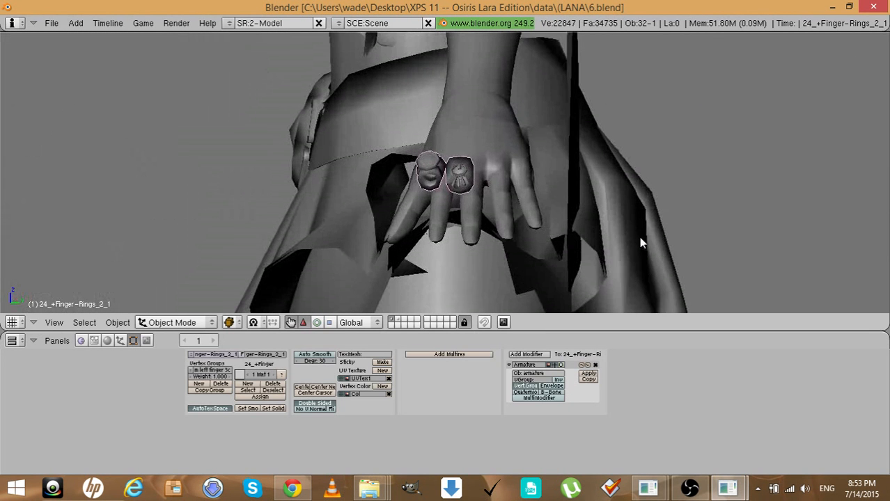
pyautogui.press('g')
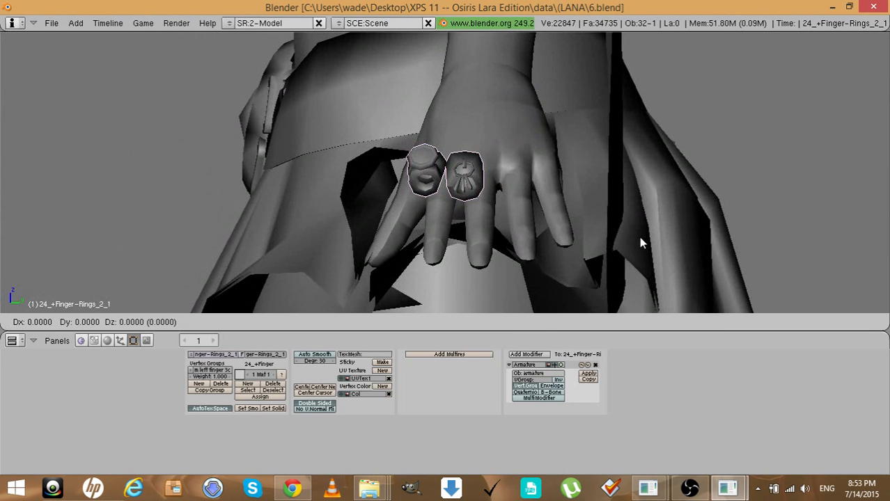
pyautogui.click(653, 281)
# Move the finger rings in front view back onto the fingers so that the bands wrap around them
pyautogui.press('KP_4')
pyautogui.press('KP_4')
pyautogui.press('KP_4')
pyautogui.press('KP_1')
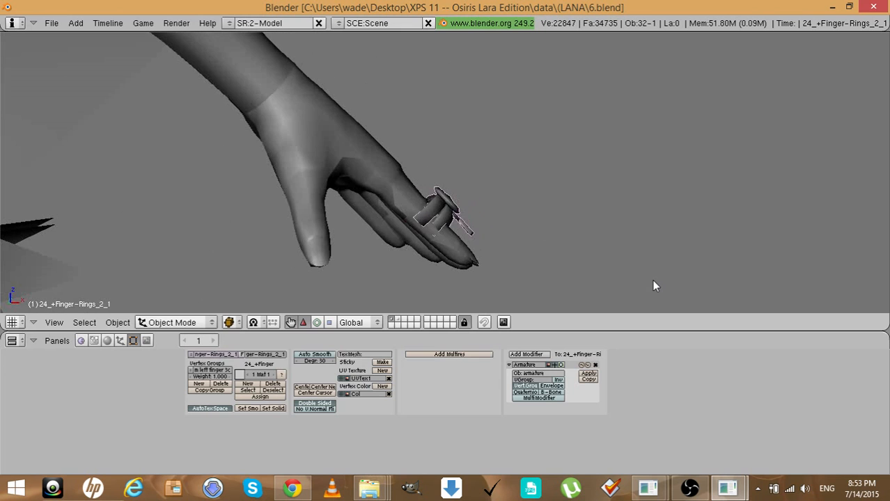
pyautogui.press('g')
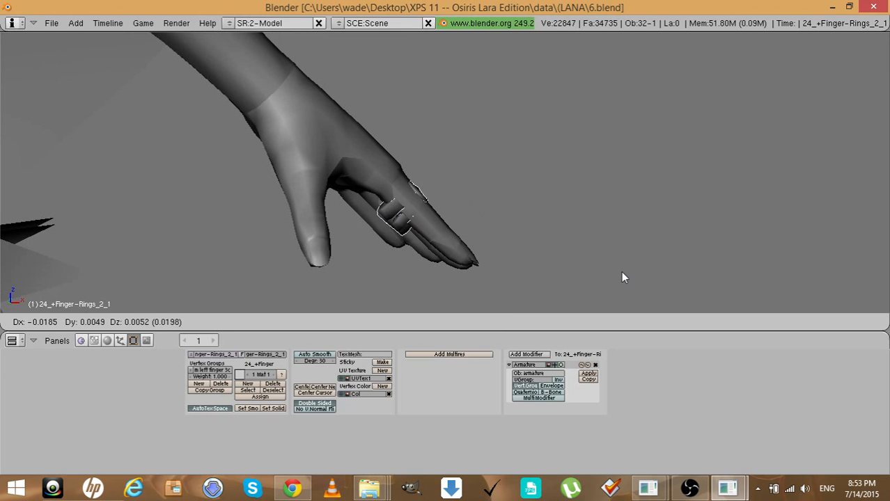
pyautogui.click(630, 268)
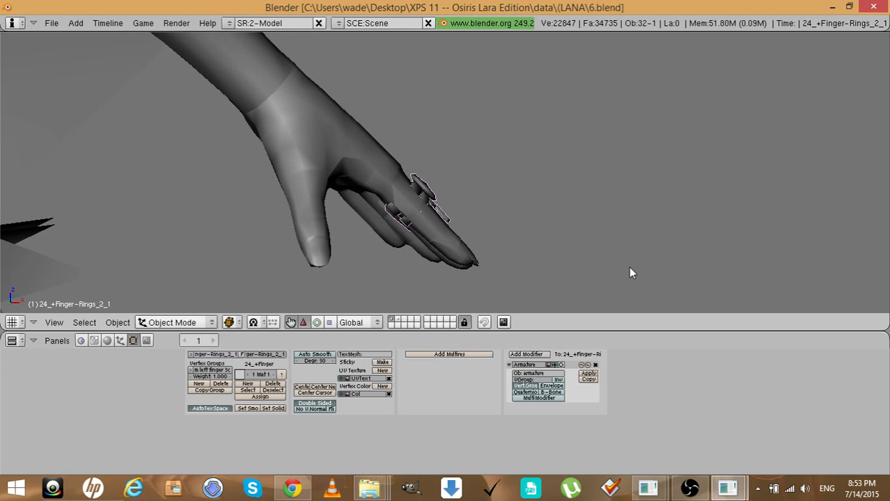
# Nudge the finger rings slightly sideways in side view to center them on the fingers
pyautogui.press('KP_6')
pyautogui.press('KP_6')
pyautogui.press('KP_6')
pyautogui.press('KP_6')
pyautogui.press('KP_3')
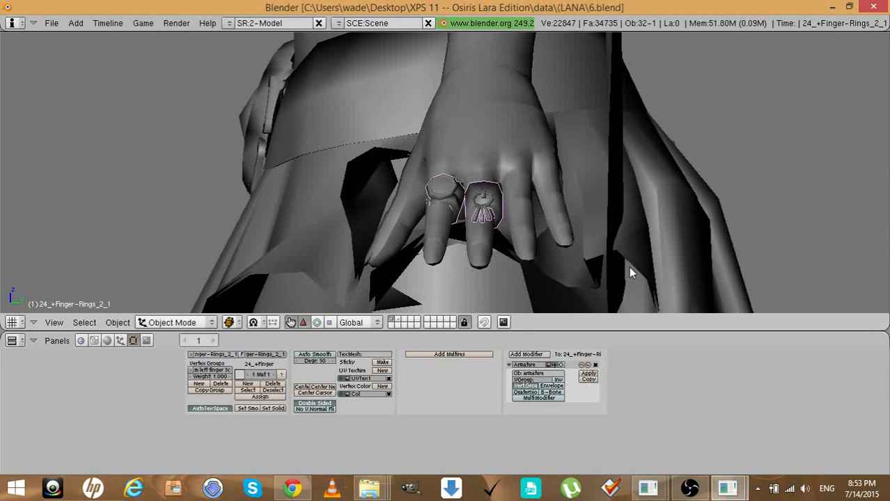
pyautogui.press('g')
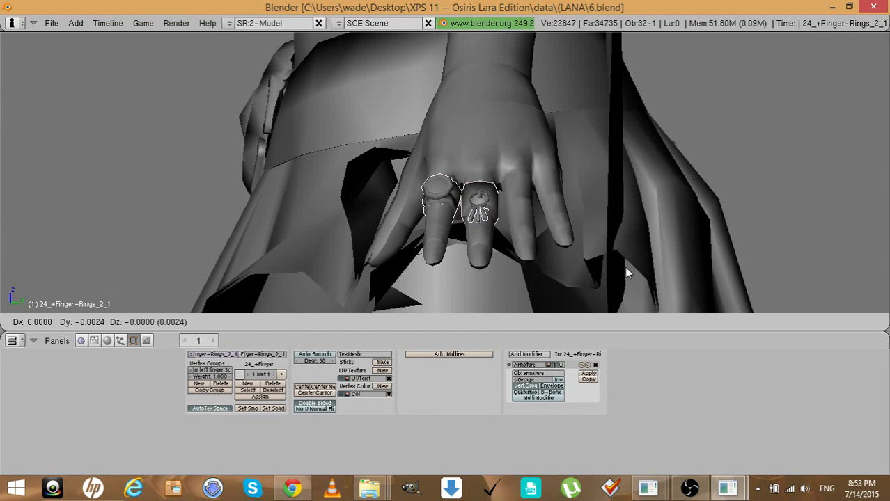
pyautogui.click(627, 270)
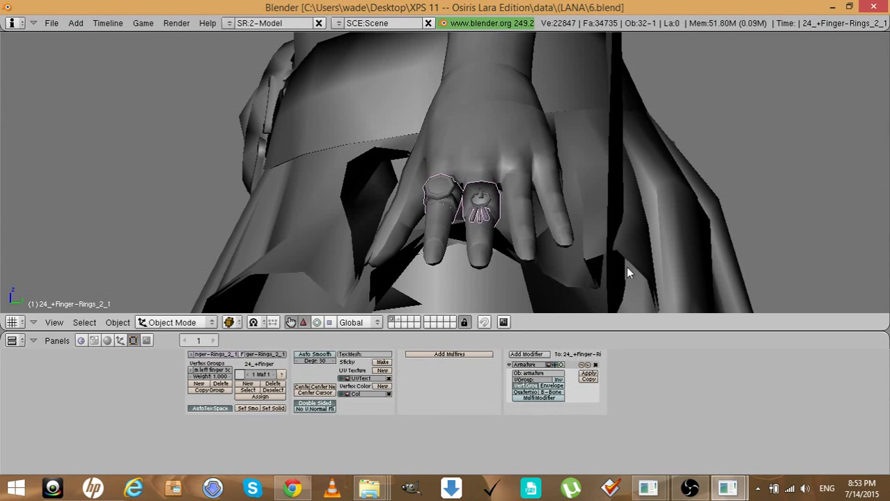
# Deselect the finger rings and examine their fit on the fingers from several angles
pyautogui.click(246, 355)
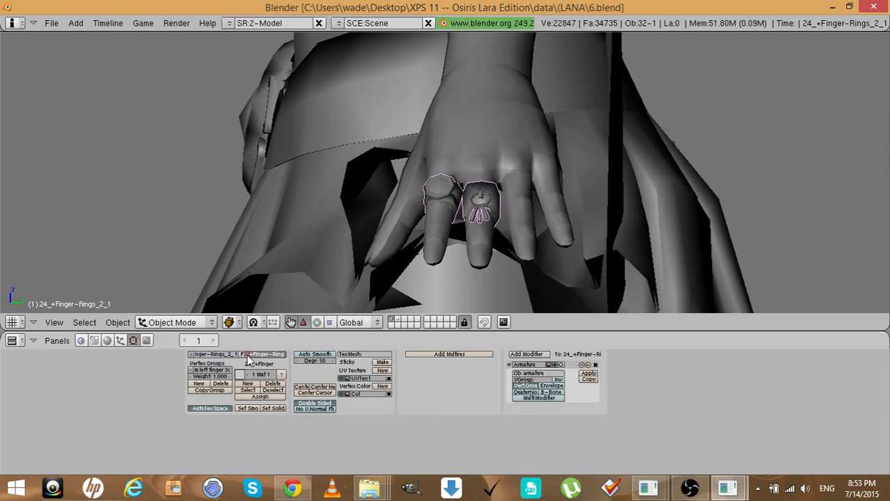
pyautogui.click(148, 215)
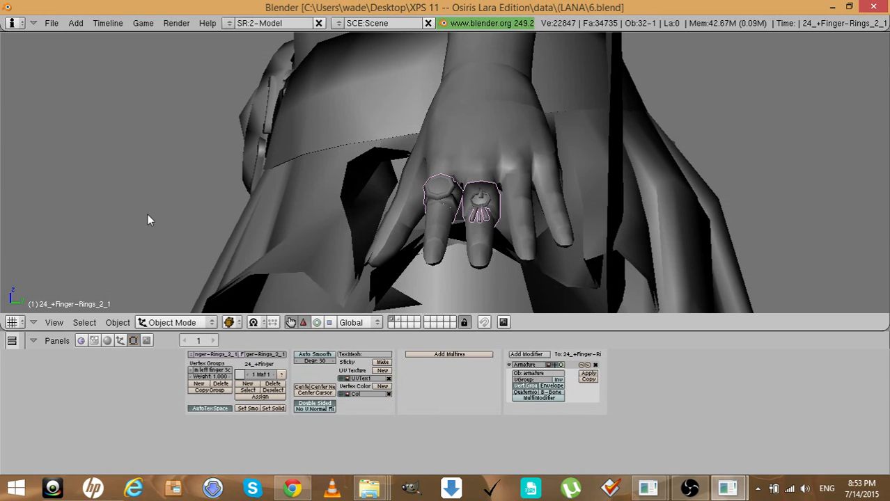
pyautogui.press('a')
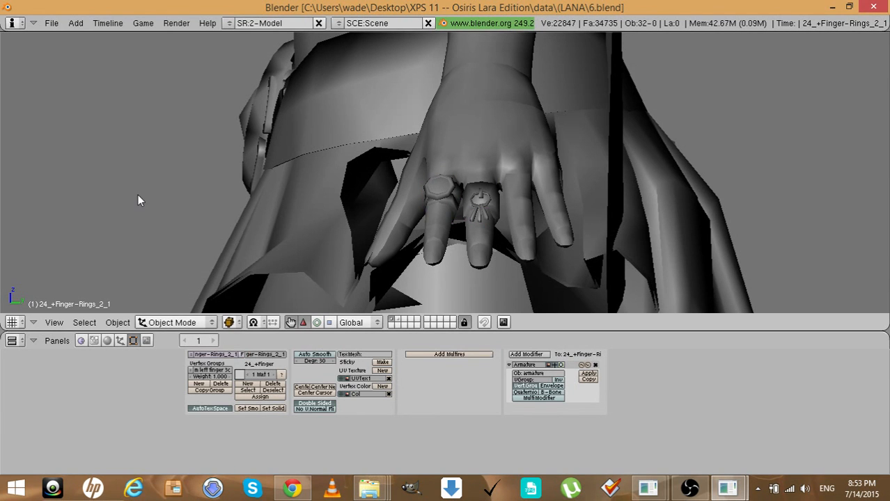
pyautogui.click(138, 196)
pyautogui.press('KP_4')
pyautogui.press('KP_4')
pyautogui.press('KP_4')
pyautogui.press('KP_4')
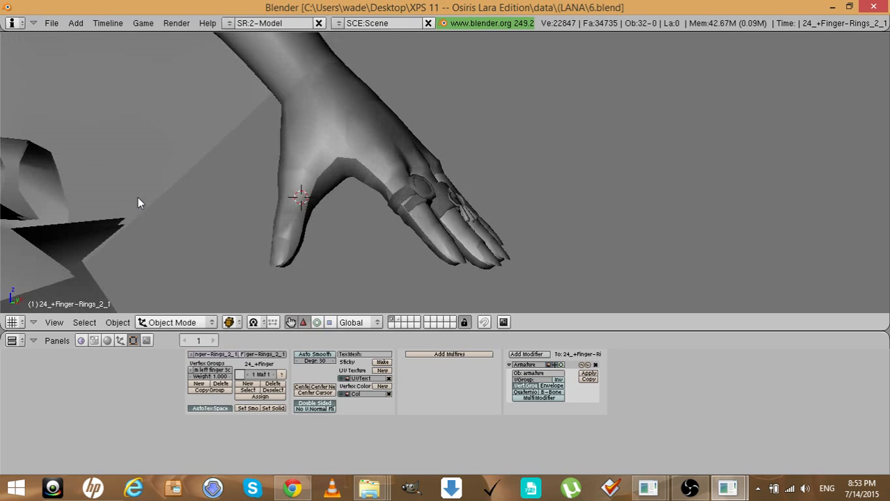
# Hide the thigh strap and the skirt of the model in front view
pyautogui.press('KP_4')
pyautogui.press('KP_4')
pyautogui.scroll(-10, 138, 197)
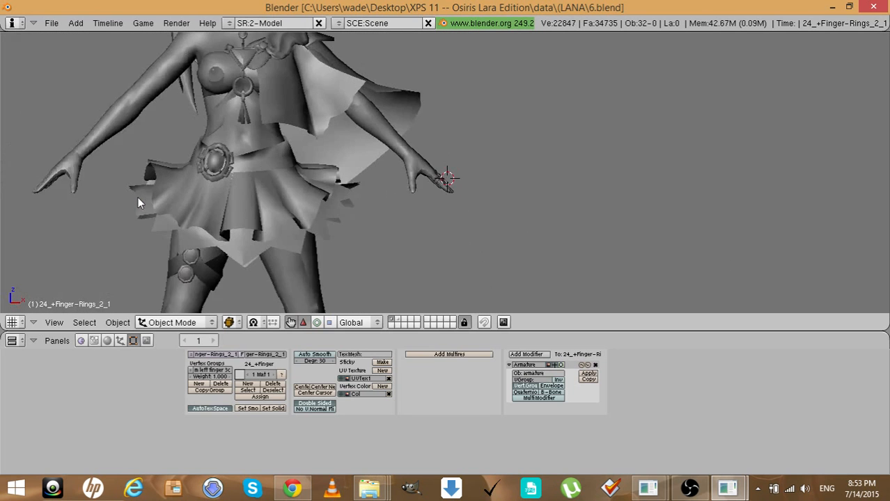
pyautogui.scroll(-3, 137, 197)
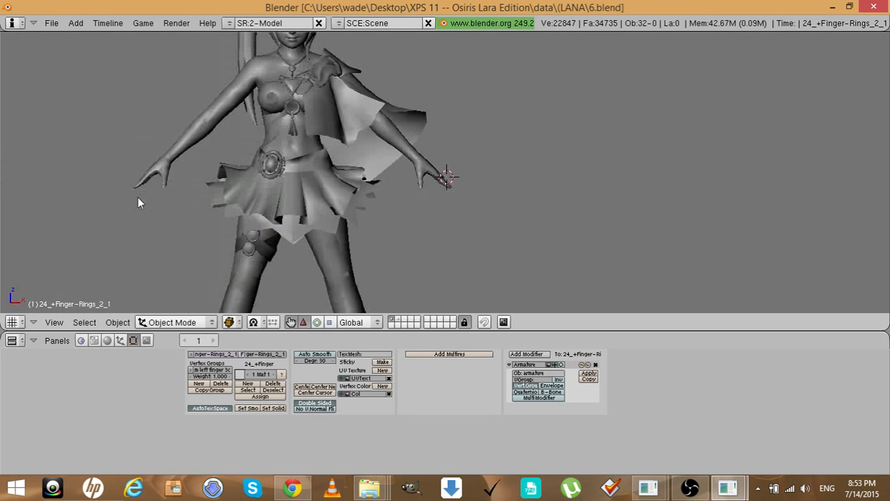
pyautogui.rightClick(242, 244)
pyautogui.press('h')
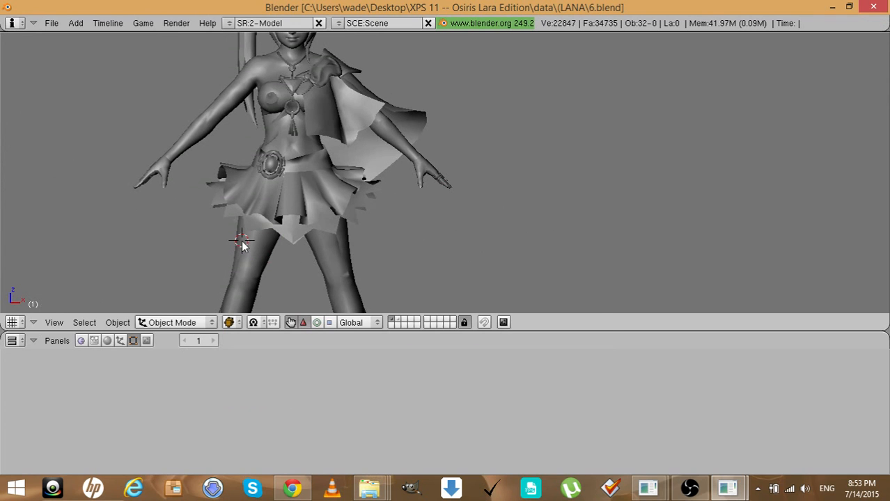
pyautogui.click(290, 154)
pyautogui.rightClick(272, 199)
pyautogui.press('h')
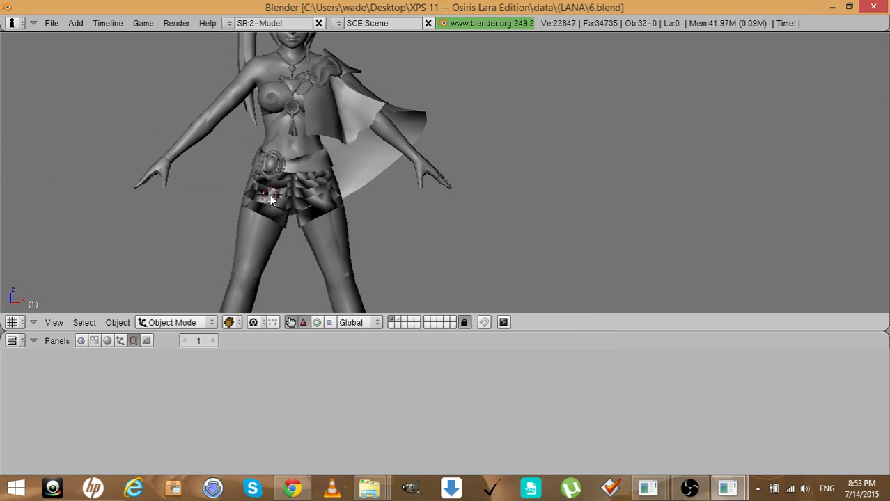
# Hide the belt buckle, the cape and the shoulder pad
pyautogui.rightClick(272, 168)
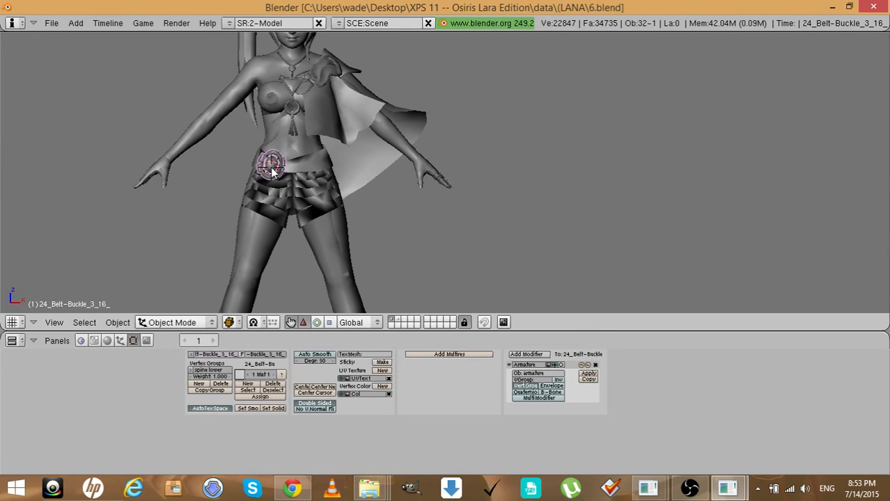
pyautogui.press('h')
pyautogui.click(266, 159)
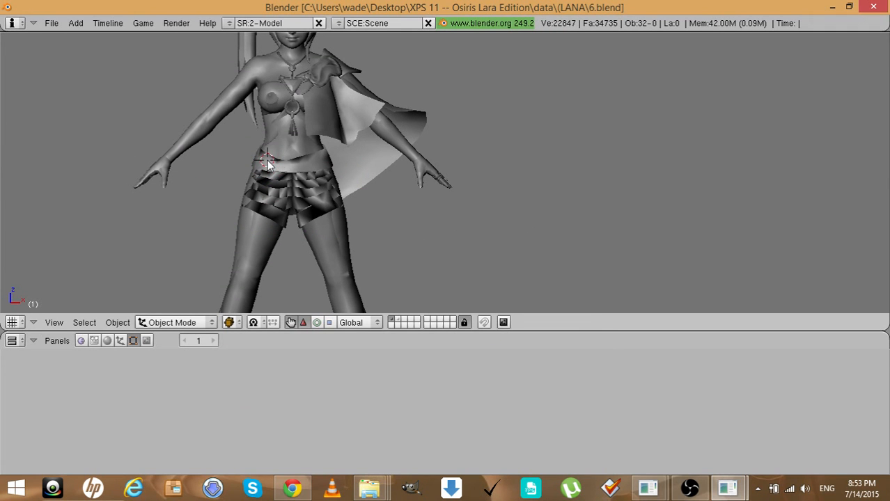
pyautogui.click(320, 120)
pyautogui.rightClick(322, 123)
pyautogui.press('h')
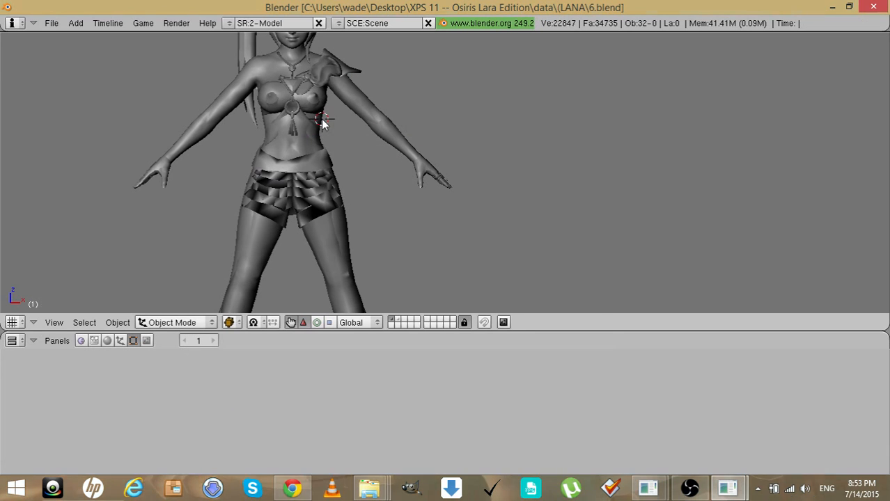
pyautogui.rightClick(309, 85)
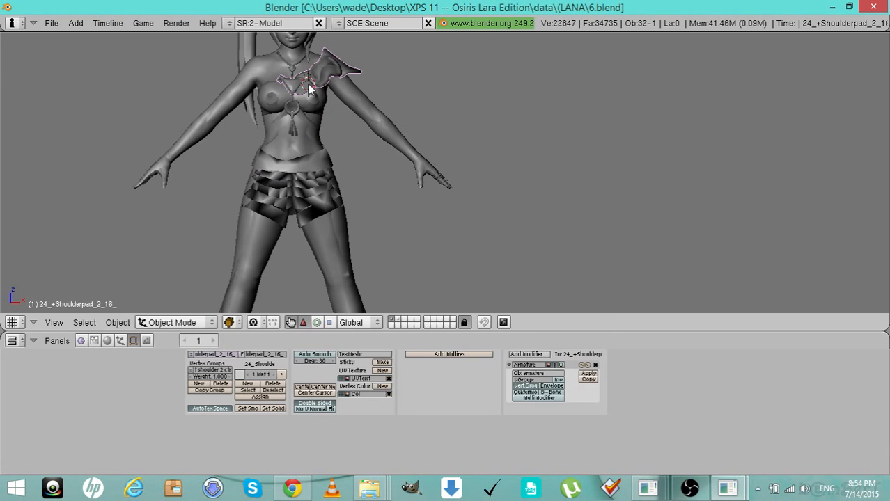
pyautogui.press('h')
# Select the top mesh and examine how it fits the torso from the front around to the side
pyautogui.rightClick(299, 100)
pyautogui.press('KP_Decimal')
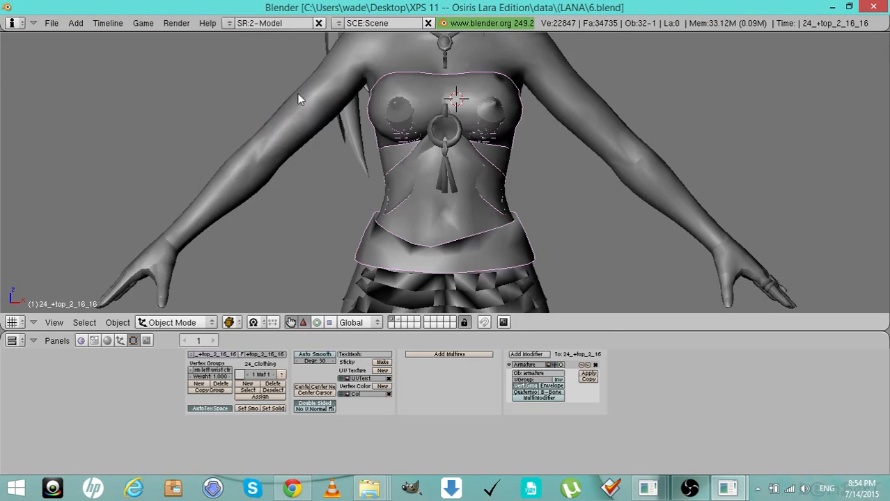
pyautogui.press('KP_4')
pyautogui.press('KP_4')
pyautogui.press('KP_4')
pyautogui.press('KP_4')
pyautogui.press('KP_4')
pyautogui.press('KP_4')
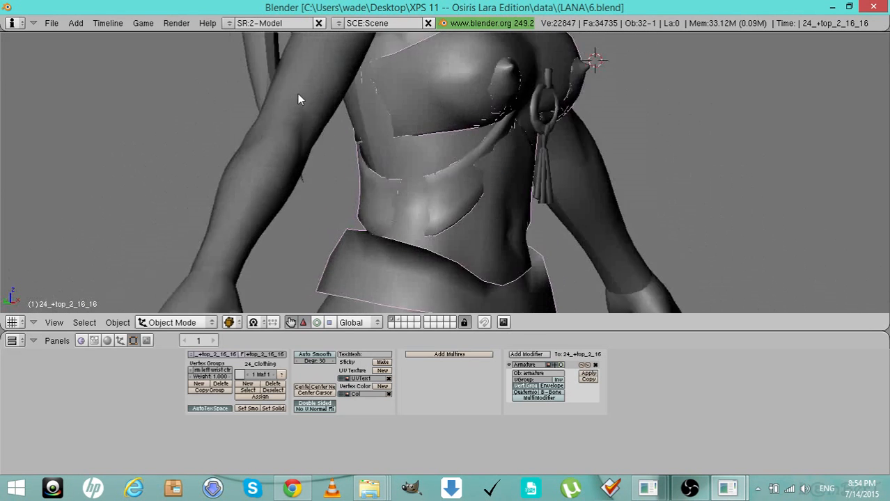
pyautogui.press('KP_4')
pyautogui.press('KP_6')
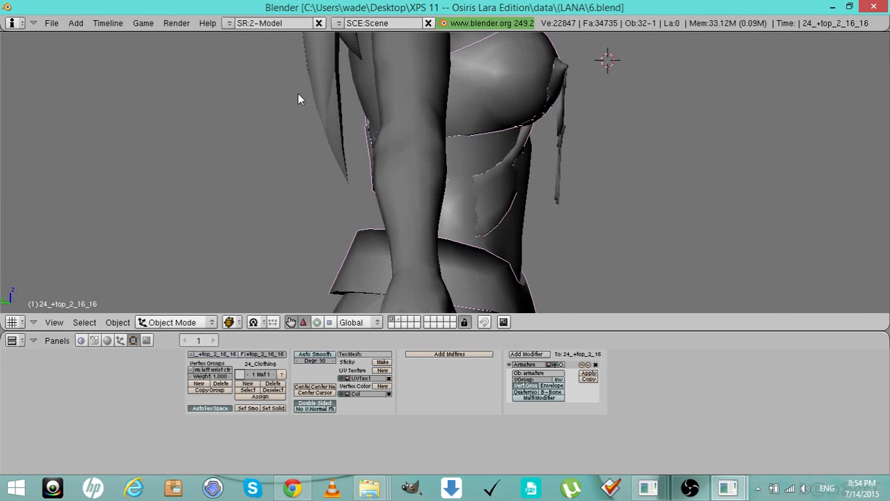
pyautogui.scroll(-4, 298, 94)
pyautogui.scroll(1, 297, 93)
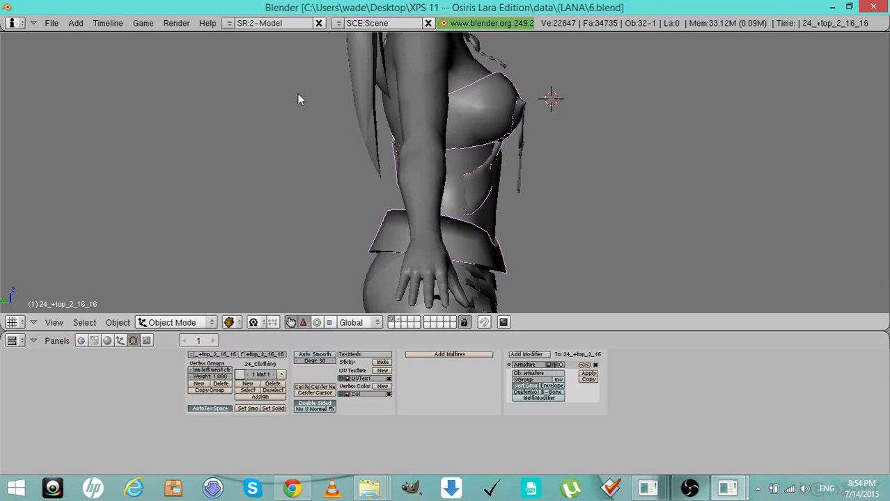
# Select the vertices along the back of the top in side view and move them backward, away from the body
pyautogui.press('Tab')
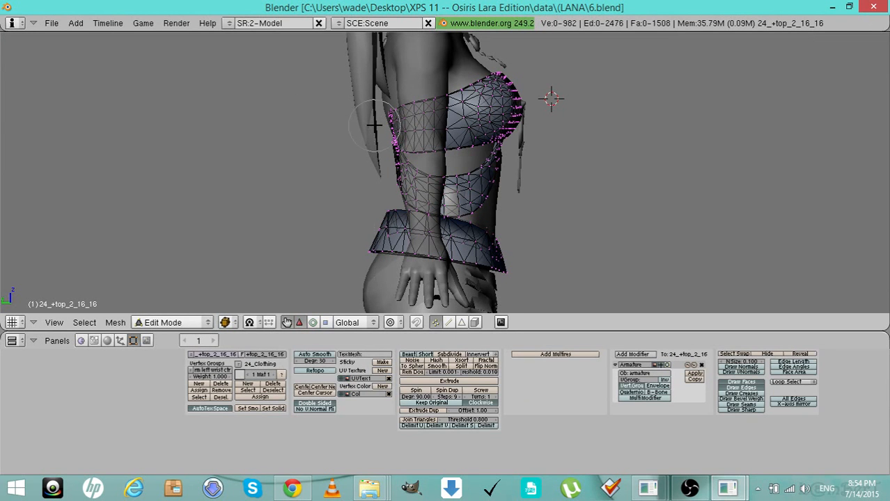
pyautogui.moveTo(376, 127)
pyautogui.mouseDown()
pyautogui.moveTo(387, 142)
pyautogui.moveTo(383, 175)
pyautogui.moveTo(381, 121)
pyautogui.moveTo(365, 141)
pyautogui.mouseUp()
pyautogui.press('Escape')
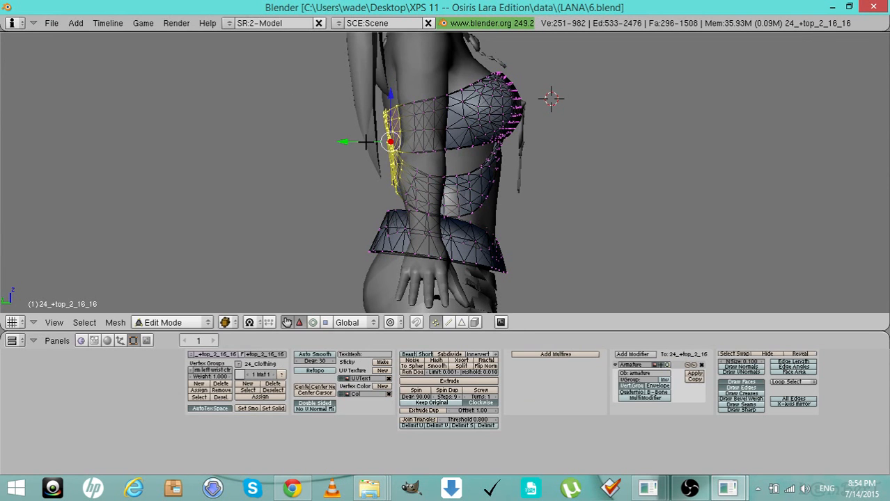
# Examine from behind and from the side how the back of the top sits against the body
pyautogui.press('Tab')
pyautogui.press('KP_4')
pyautogui.press('KP_4')
pyautogui.press('KP_4')
pyautogui.press('KP_4')
pyautogui.press('KP_4')
pyautogui.press('KP_4')
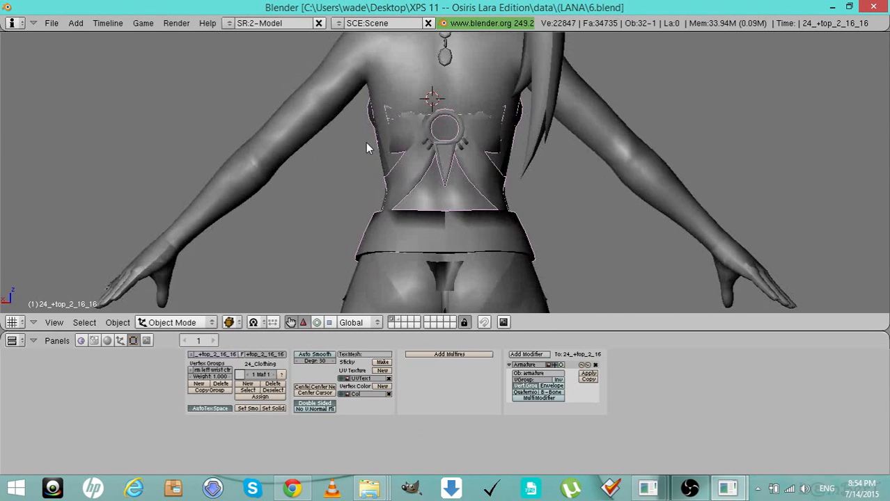
pyautogui.press('KP_6')
pyautogui.press('KP_6')
pyautogui.press('KP_6')
pyautogui.press('KP_6')
pyautogui.press('KP_6')
pyautogui.press('KP_6')
pyautogui.press('KP_6')
pyautogui.press('KP_6')
pyautogui.press('KP_6')
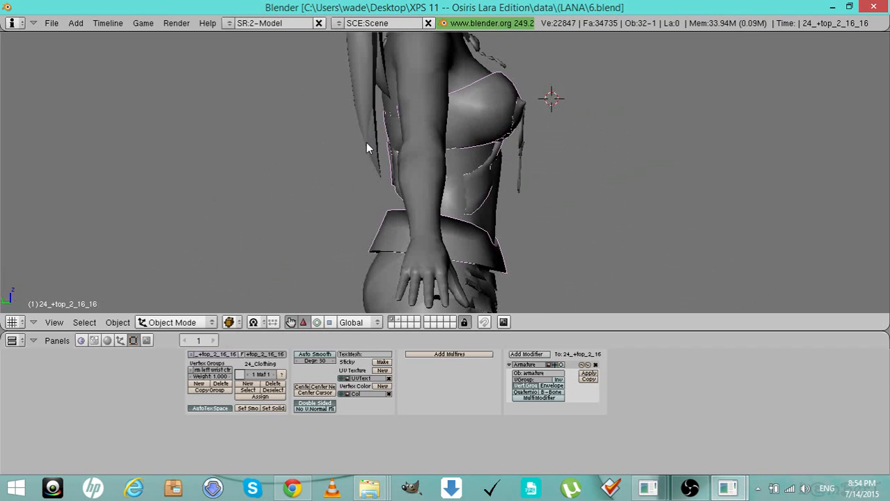
# Move the top's back vertices slightly further backward along Y and check the back for body clipping
pyautogui.press('Tab')
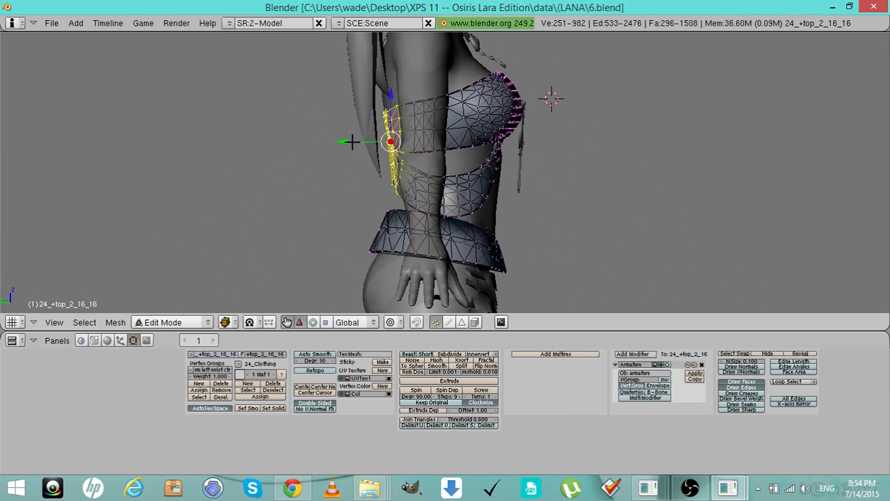
pyautogui.moveTo(362, 142); pyautogui.dragTo(358, 142)
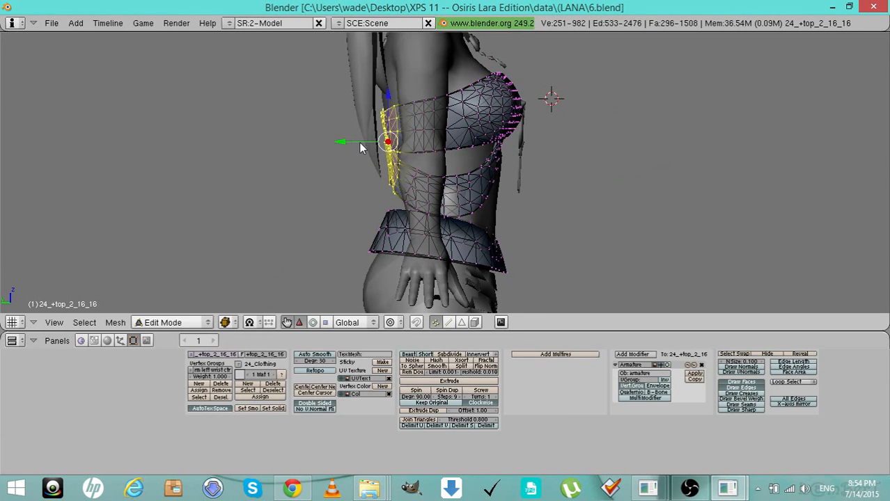
pyautogui.press('Tab')
pyautogui.press('KP_4')
pyautogui.press('KP_4')
pyautogui.press('KP_4')
pyautogui.press('KP_4')
pyautogui.press('KP_4')
pyautogui.press('KP_4')
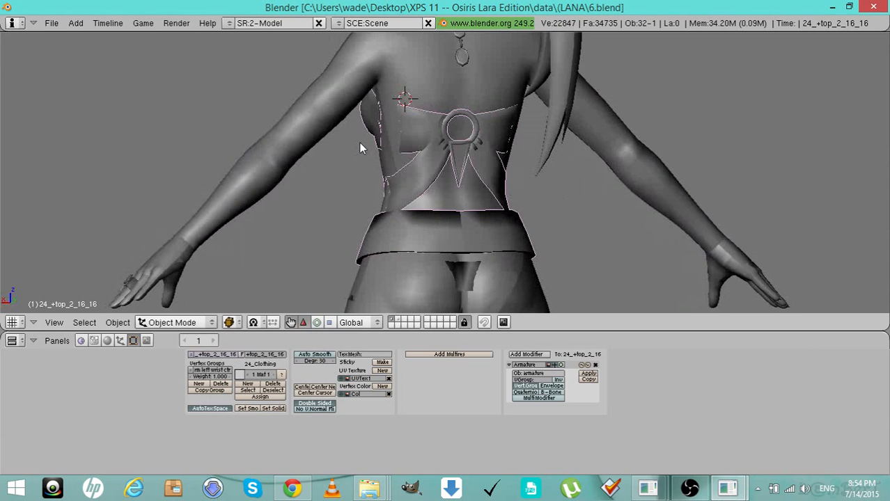
# Examine the fit of the top all the way around the torso
pyautogui.press('KP_4')
pyautogui.press('KP_4')
pyautogui.press('KP_4')
pyautogui.press('KP_4')
pyautogui.press('KP_4')
pyautogui.press('KP_4')
pyautogui.press('KP_4')
pyautogui.press('KP_4')
pyautogui.press('KP_4')
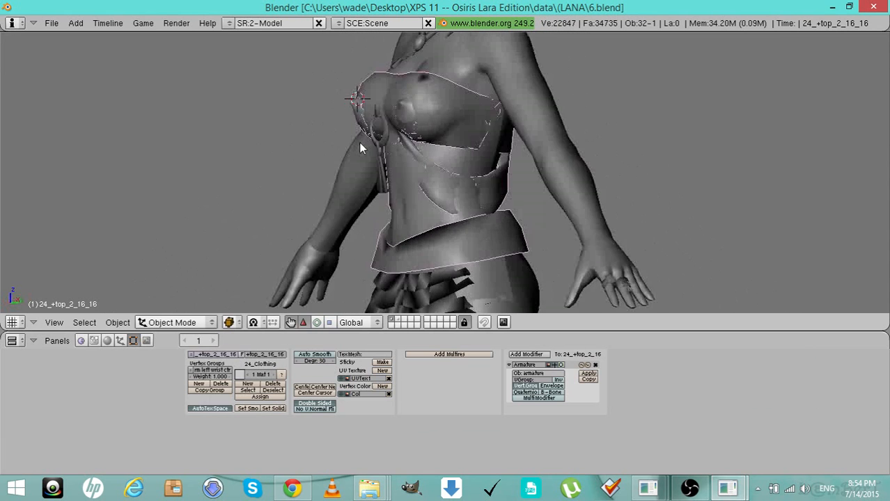
pyautogui.press('KP_4')
pyautogui.press('KP_4')
pyautogui.press('KP_4')
pyautogui.press('KP_4')
pyautogui.press('KP_4')
pyautogui.press('KP_4')
pyautogui.press('KP_4')
pyautogui.press('KP_4')
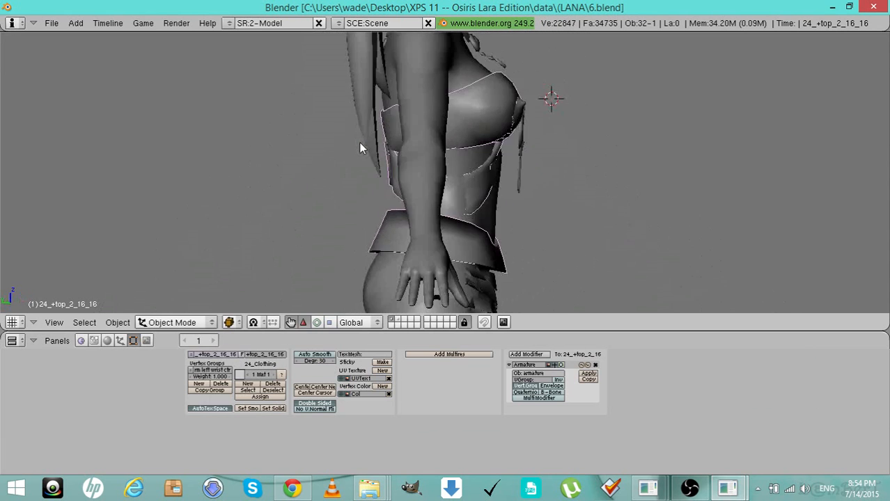
# Move the top's back vertices backward along Y by about 0.002 more and check them in back view
pyautogui.press('KP_4')
pyautogui.press('KP_6')
pyautogui.press('Tab')
pyautogui.press('g')
pyautogui.press('y')
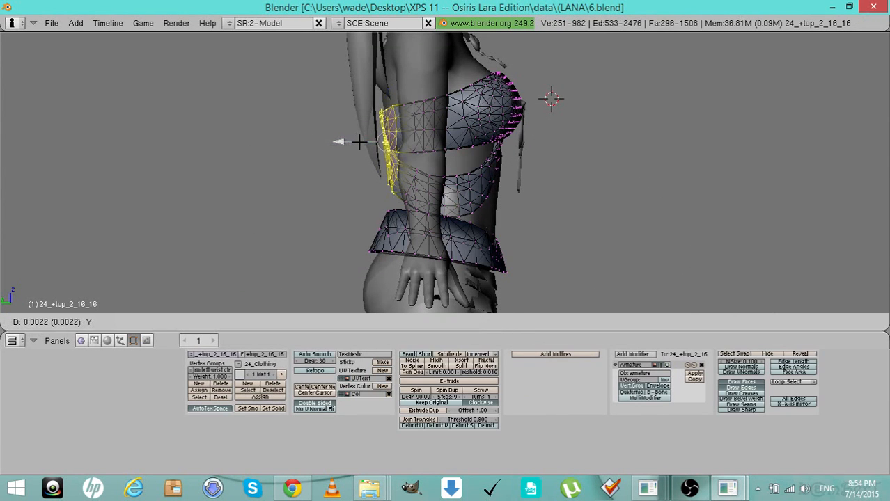
pyautogui.write('4| (4')
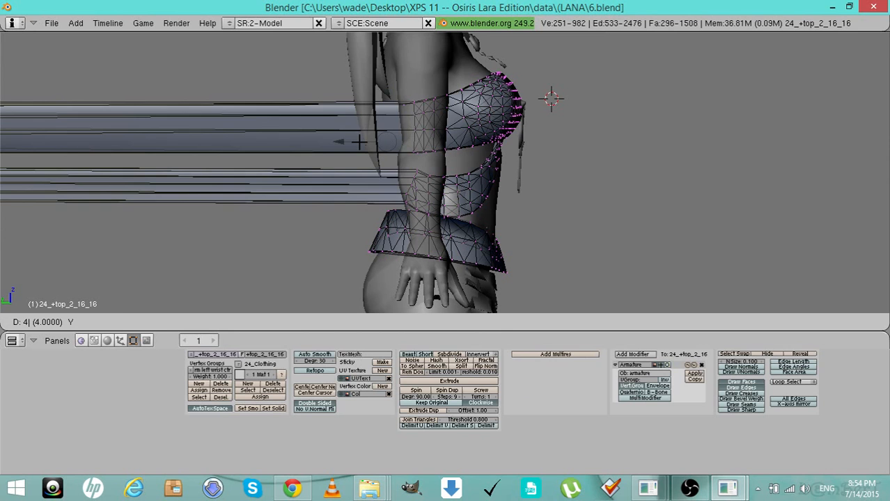
pyautogui.press('Escape')
pyautogui.press('Tab')
pyautogui.press('ctrl+KP_1')
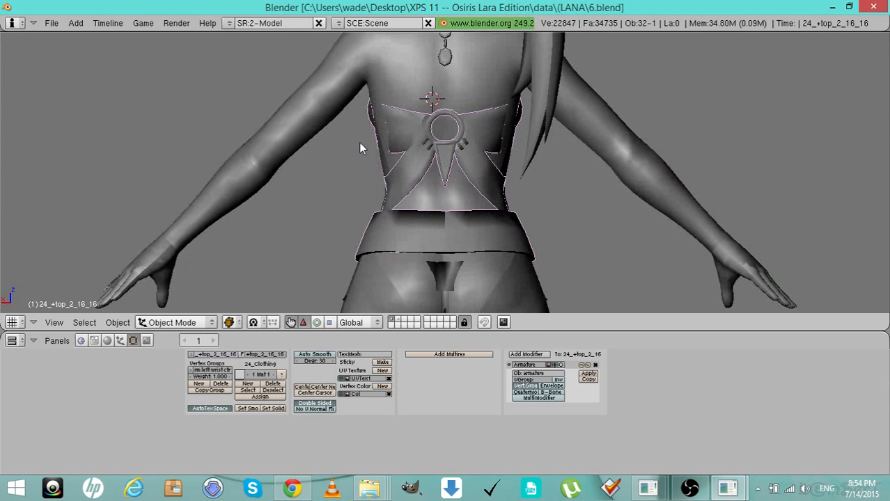
# Deselect the back vertices, select the top's front chest vertices in side view and move them slightly forward
pyautogui.press('Tab')
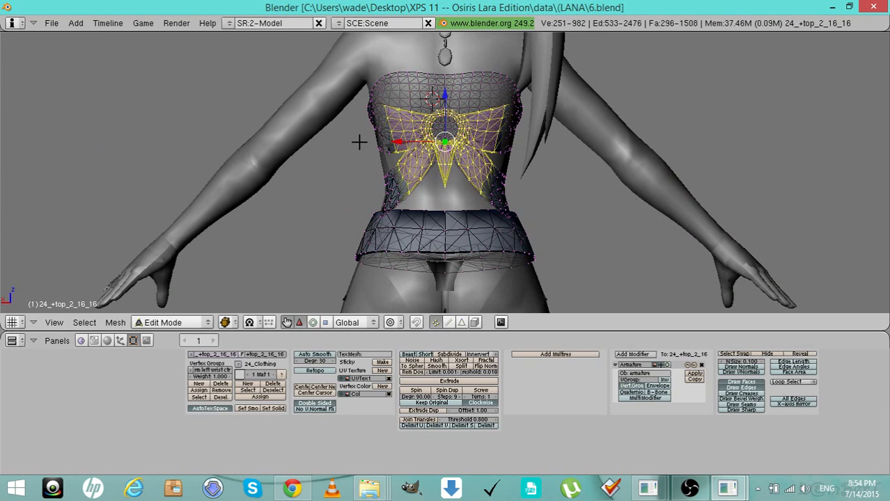
pyautogui.press('KP_6')
pyautogui.press('KP_6')
pyautogui.press('KP_6')
pyautogui.press('KP_6')
pyautogui.press('KP_6')
pyautogui.press('KP_6')
pyautogui.press('KP_6')
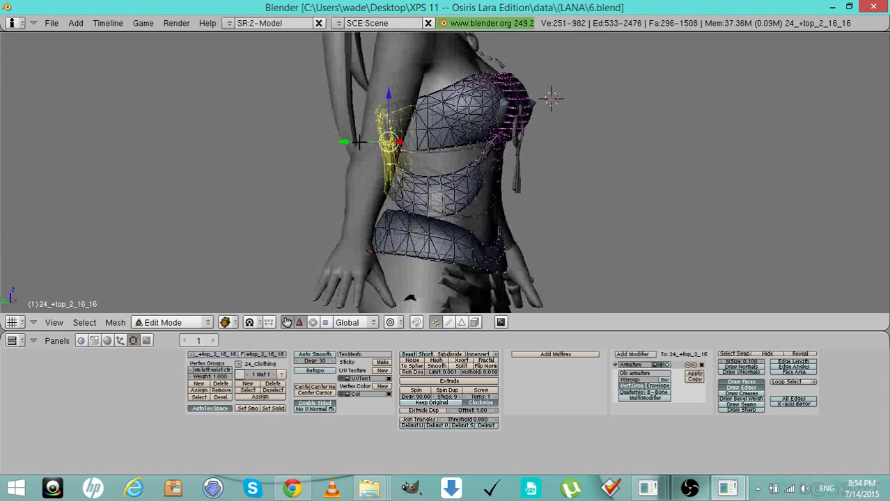
pyautogui.press('KP_6')
pyautogui.press('KP_6')
pyautogui.press('a')
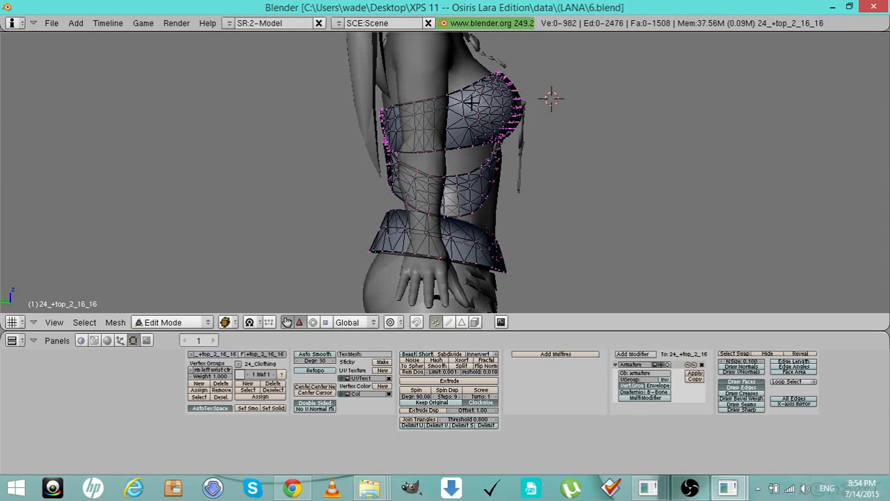
pyautogui.press('b')
pyautogui.press('b')
pyautogui.moveTo(512, 98)
pyautogui.mouseDown()
pyautogui.moveTo(512, 119)
pyautogui.moveTo(486, 106)
pyautogui.mouseUp()
pyautogui.rightClick(512, 119)
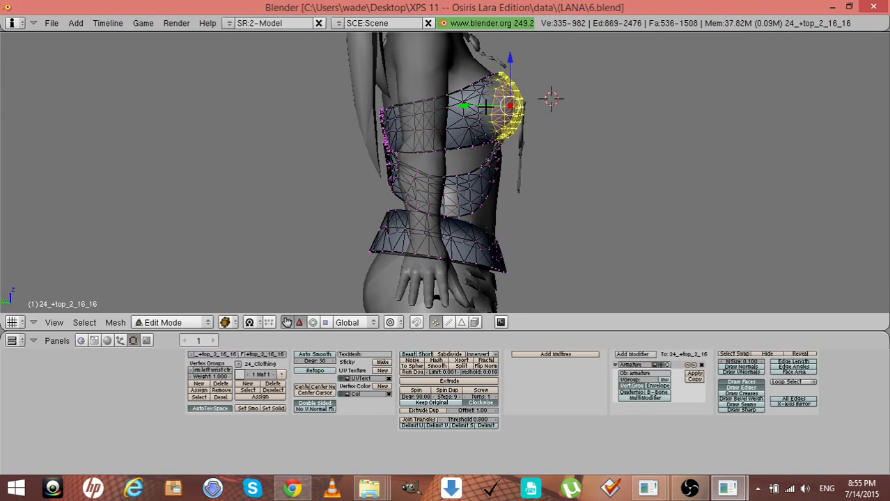
# Examine how the front of the top covers the chest from side and angled front views
pyautogui.press('Tab')
pyautogui.press('KP_6')
pyautogui.press('KP_6')
pyautogui.press('KP_6')
pyautogui.press('KP_6')
pyautogui.press('KP_6')
pyautogui.press('KP_6')
pyautogui.press('KP_4')
pyautogui.press('KP_4')
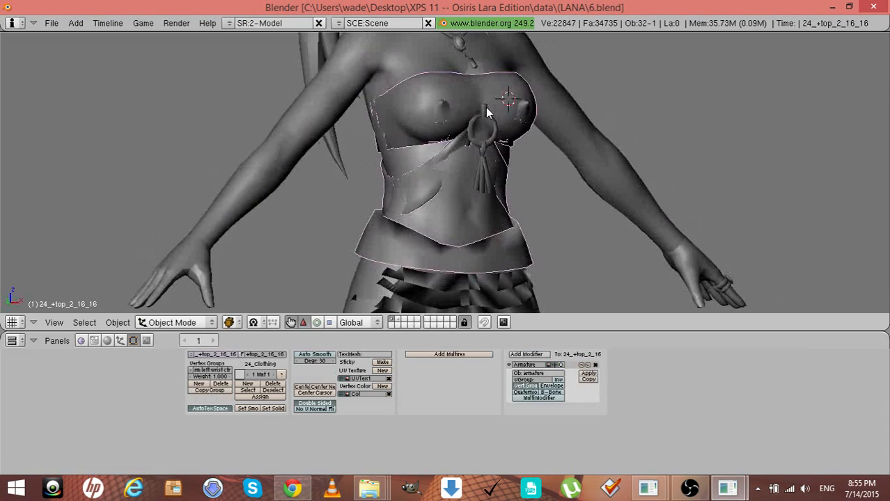
pyautogui.press('KP_4')
pyautogui.press('KP_4')
pyautogui.press('KP_4')
pyautogui.press('KP_4')
# Move the top's front chest vertices a little further forward along Y so that they cover the body
pyautogui.press('Tab')
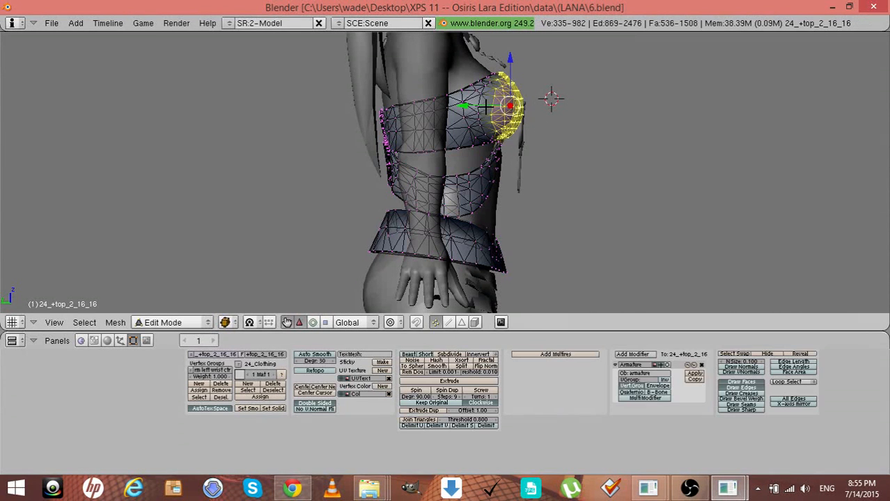
pyautogui.press('g')
pyautogui.press('y')
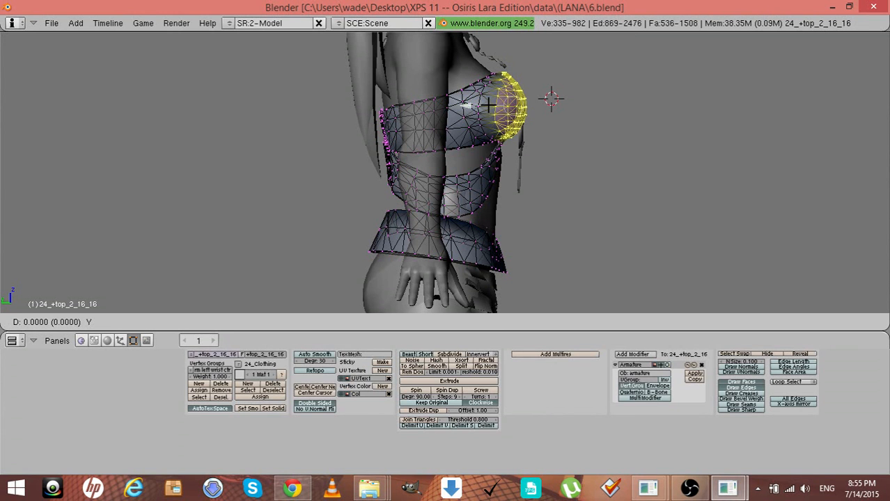
pyautogui.write('6')
pyautogui.press('Escape')
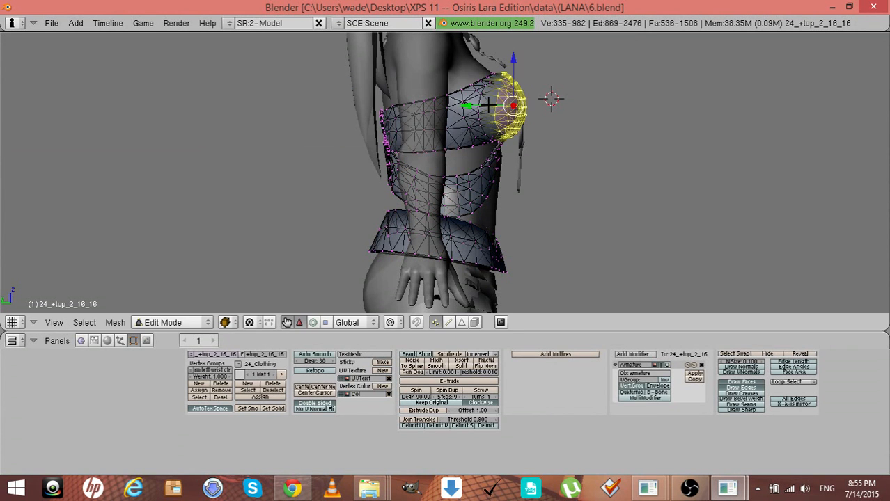
# Examine the chest area of the top in front view and around to the side for remaining body clipping
pyautogui.press('Tab')
pyautogui.press('KP_1')
pyautogui.press('KP_6')
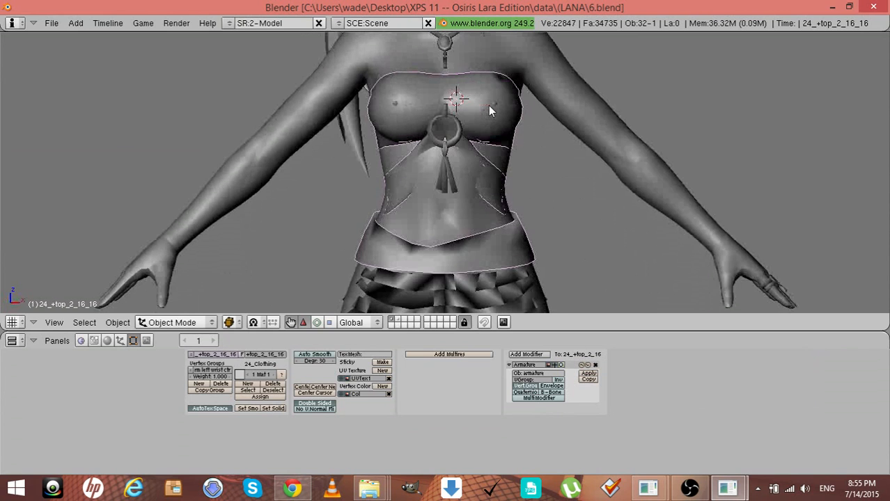
pyautogui.press('KP_4')
pyautogui.press('KP_4')
pyautogui.press('KP_4')
pyautogui.press('KP_4')
pyautogui.press('KP_4')
pyautogui.press('KP_4')
pyautogui.press('KP_4')
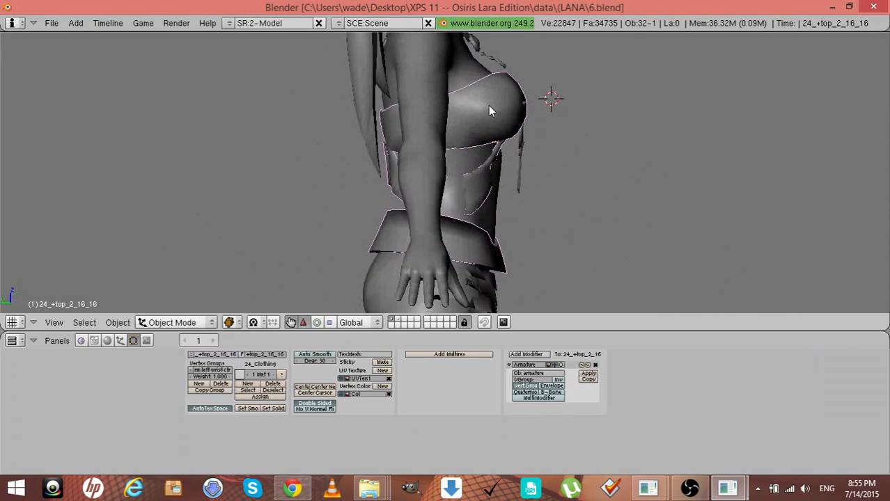
# Nudge the selected front chest vertices of the top slightly further forward along Y
pyautogui.press('Tab')
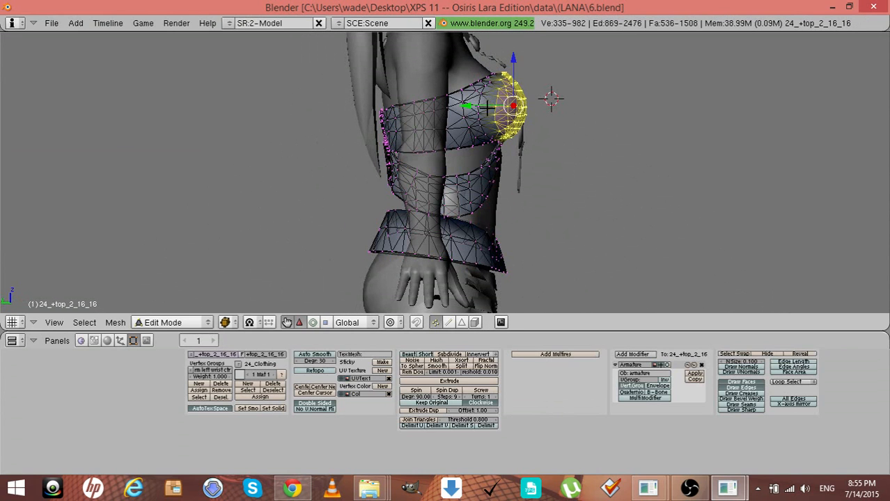
pyautogui.moveTo(486, 106); pyautogui.dragTo(488, 106)
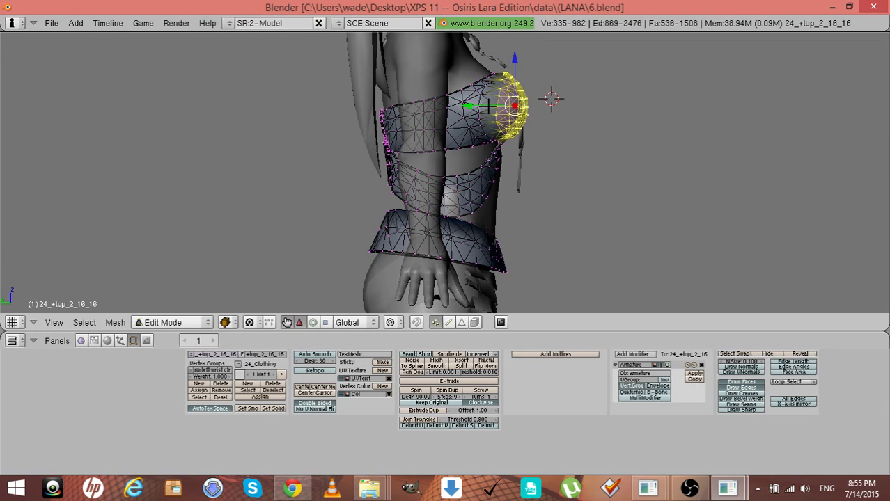
pyautogui.press('Tab')
# Examine the top's fit all the way from the front around the side to the back for body clipping
pyautogui.press('KP_6')
pyautogui.press('KP_6')
pyautogui.press('KP_6')
pyautogui.press('KP_6')
pyautogui.press('KP_6')
pyautogui.press('KP_6')
pyautogui.press('KP_6')
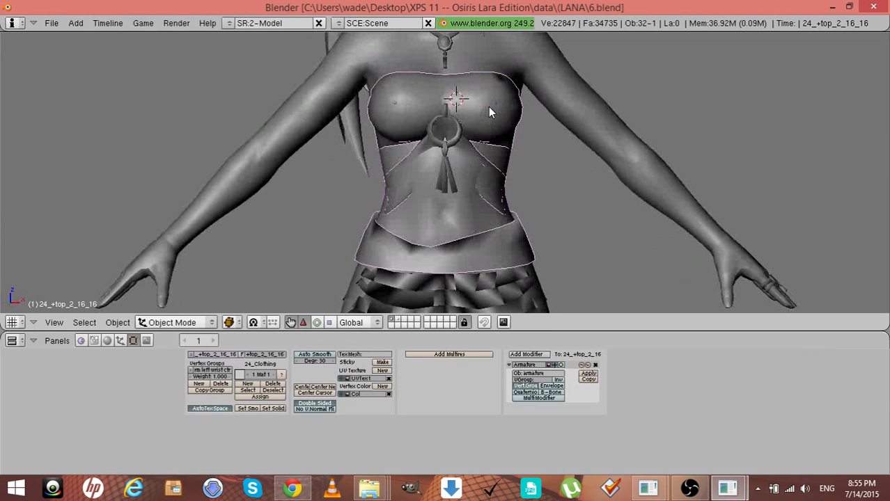
pyautogui.scroll(2, 489, 112)
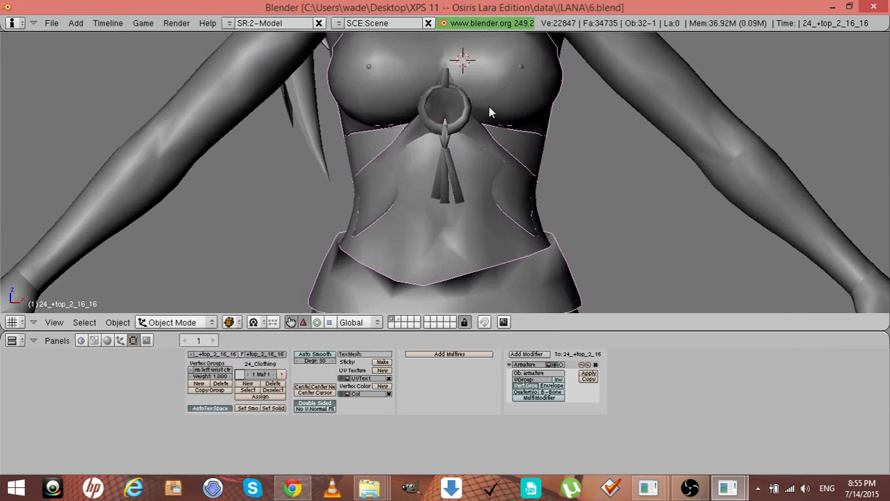
pyautogui.press('KP_6')
pyautogui.press('KP_6')
pyautogui.press('KP_6')
pyautogui.press('KP_6')
pyautogui.press('KP_6')
pyautogui.press('KP_6')
pyautogui.press('KP_6')
pyautogui.press('KP_6')
pyautogui.press('KP_6')
pyautogui.press('KP_6')
pyautogui.press('KP_6')
pyautogui.press('KP_6')
pyautogui.press('KP_6')
pyautogui.press('KP_6')
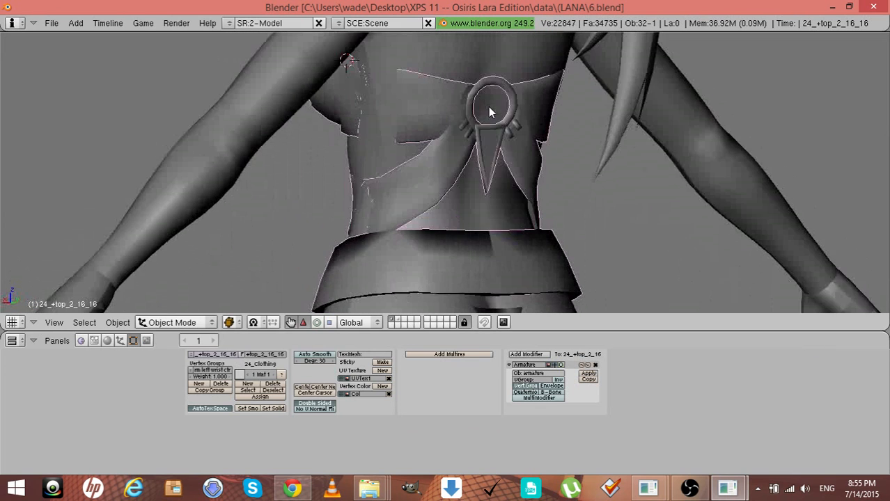
pyautogui.press('KP_6')
pyautogui.press('KP_6')
pyautogui.press('KP_4')
pyautogui.press('KP_6')
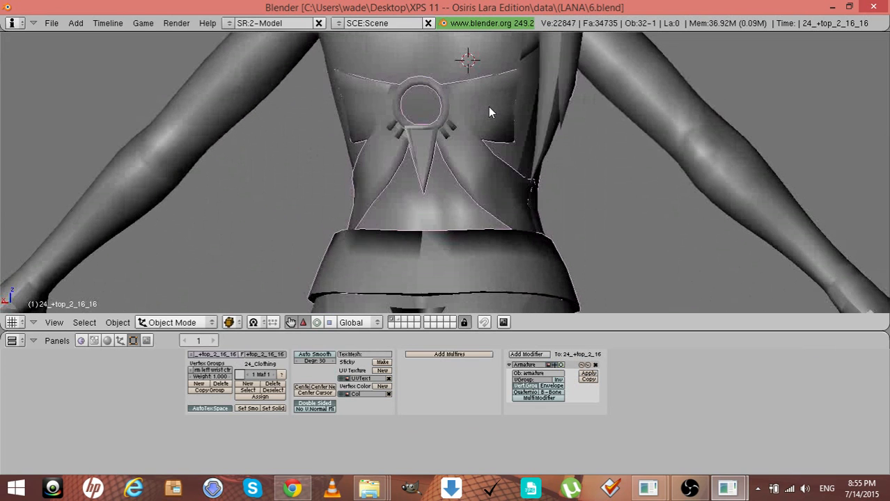
pyautogui.press('KP_4')
# Deselect the top's chest vertices and examine the mesh of the back band from the character's left side and from behind
pyautogui.press('Tab')
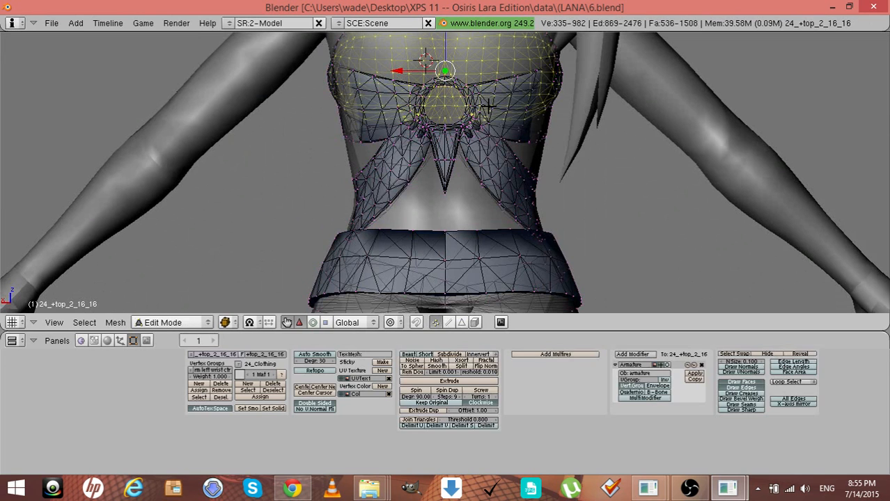
pyautogui.press('a')
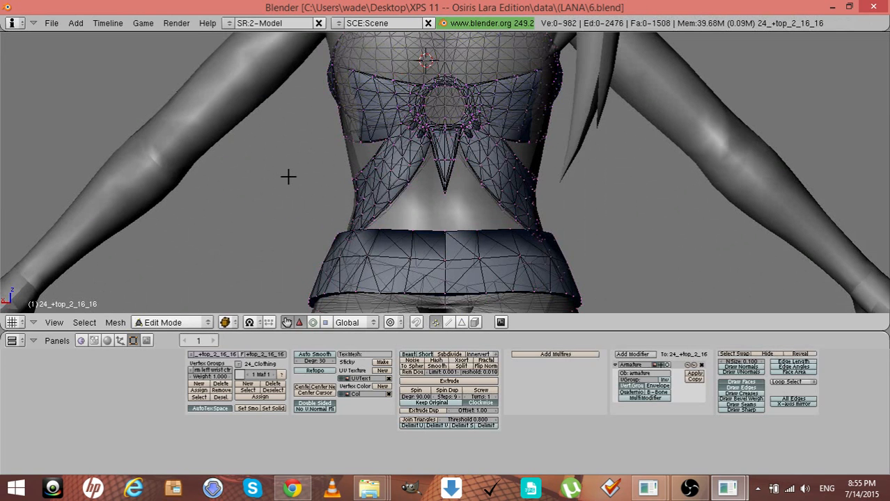
pyautogui.press('KP_4')
pyautogui.press('KP_4')
pyautogui.press('KP_4')
pyautogui.press('KP_4')
pyautogui.press('KP_4')
pyautogui.press('KP_4')
pyautogui.press('KP_4')
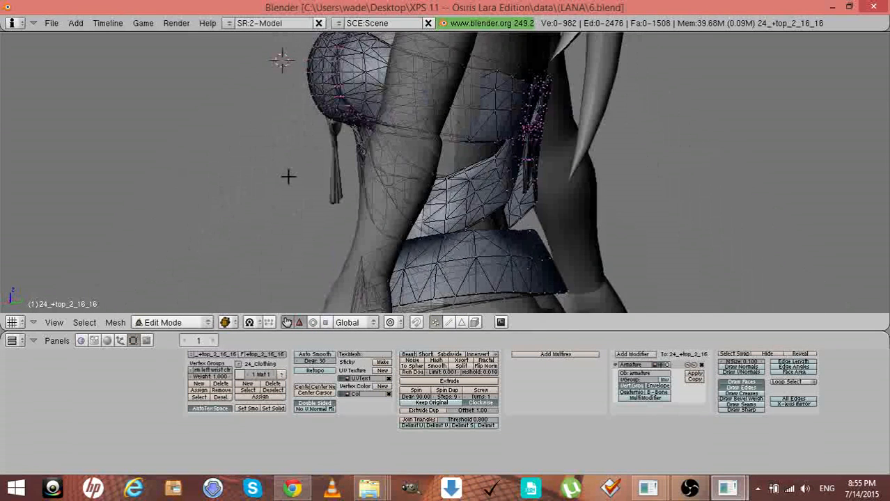
pyautogui.press('KP_4')
pyautogui.press('KP_6')
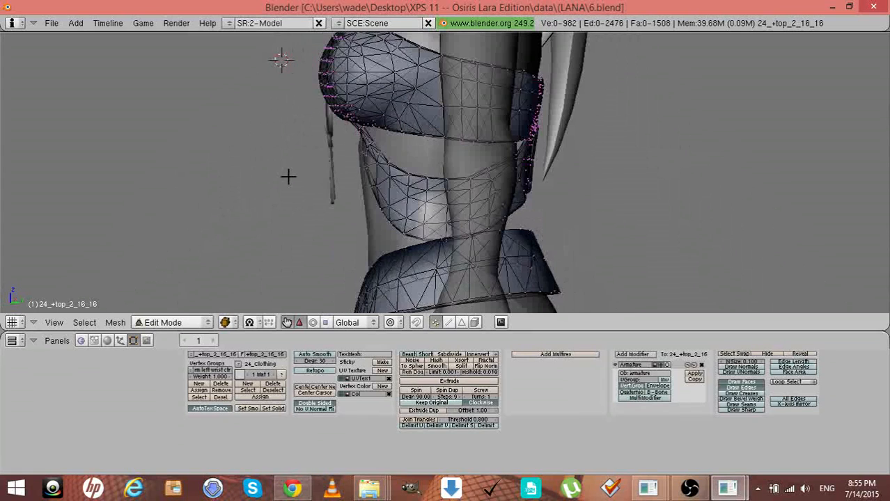
pyautogui.press('KP_6')
pyautogui.press('KP_6')
pyautogui.press('KP_6')
pyautogui.press('KP_6')
pyautogui.press('KP_6')
pyautogui.press('KP_6')
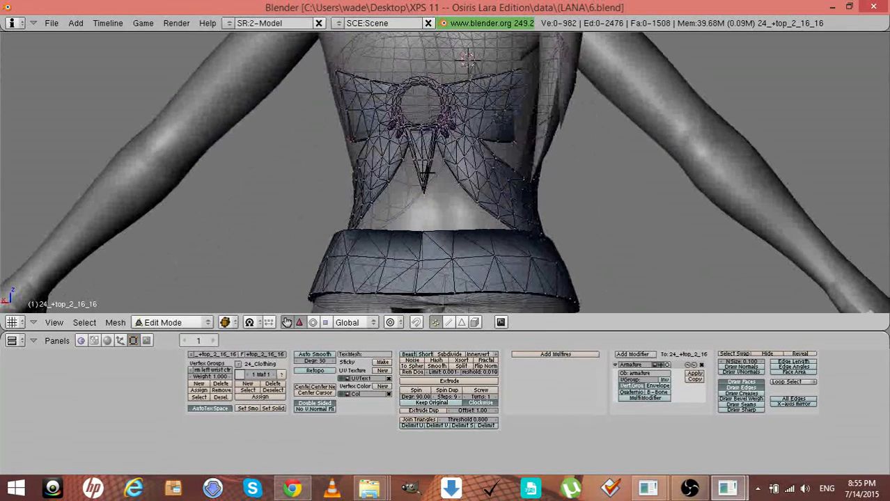
pyautogui.press('KP_6')
pyautogui.press('KP_4')
# Circle-select the outer vertices of the back band on the character's left side, move them outward along X and check the fit
pyautogui.press('b')
pyautogui.press('b')
pyautogui.click(322, 129)
pyautogui.moveTo(322, 126)
pyautogui.mouseDown()
pyautogui.moveTo(322, 78)
pyautogui.moveTo(306, 94)
pyautogui.mouseUp()
pyautogui.rightClick(312, 98)
pyautogui.press('Tab')
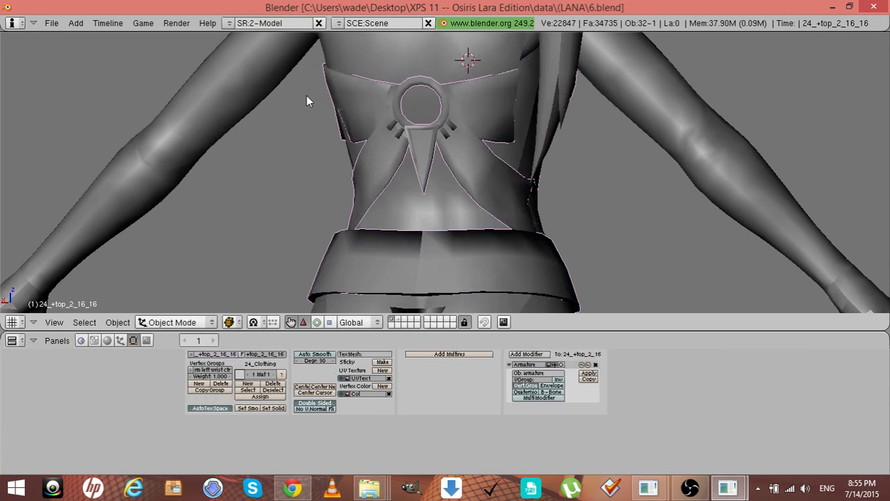
pyautogui.press('KP_4')
pyautogui.press('KP_4')
pyautogui.press('KP_4')
pyautogui.press('KP_6')
pyautogui.press('KP_6')
# Clear the selection, circle-select the band's lower corner vertices on the character's left side and move them slightly outward along X
pyautogui.press('Tab')
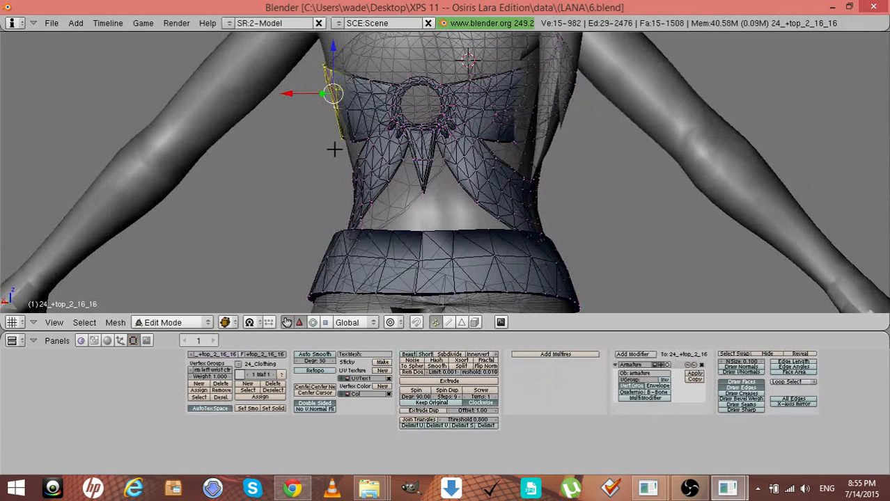
pyautogui.press('a')
pyautogui.press('b')
pyautogui.press('b')
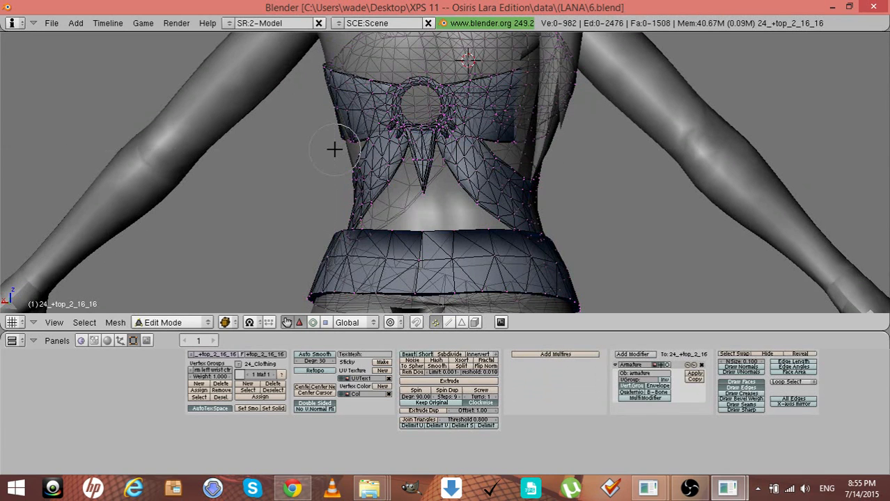
pyautogui.click(330, 143)
pyautogui.rightClick(331, 142)
pyautogui.moveTo(326, 139); pyautogui.dragTo(324, 141)
pyautogui.press('Tab')
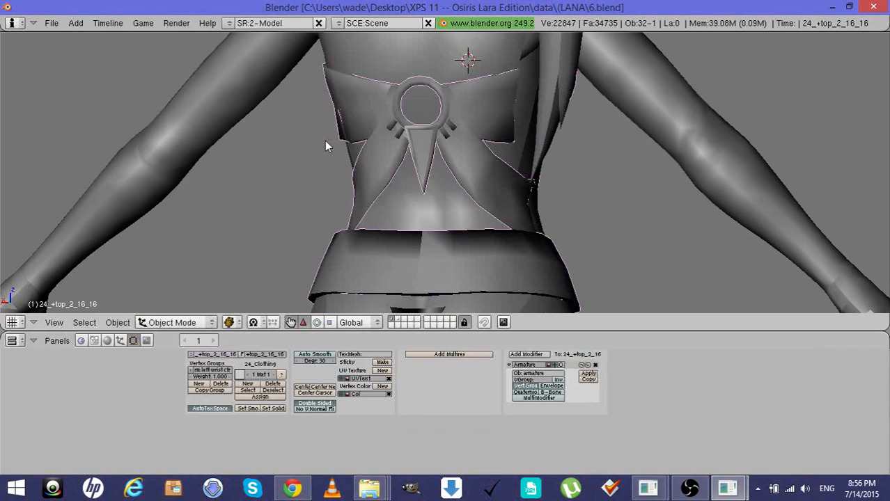
pyautogui.press('KP_4')
pyautogui.press('KP_4')
pyautogui.press('KP_6')
pyautogui.press('KP_6')
pyautogui.press('KP_6')
pyautogui.press('KP_4')
# Add the vertices midway down the band's left side to the selection and nudge them slightly outward along X
pyautogui.press('Tab')
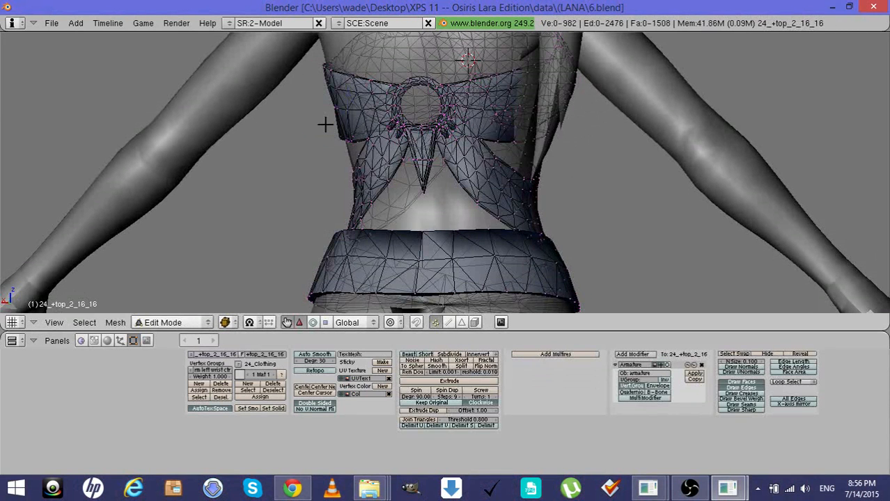
pyautogui.press('b')
pyautogui.press('b')
pyautogui.click(323, 123)
pyautogui.moveTo(322, 123); pyautogui.dragTo(322, 123)
pyautogui.press('Tab')
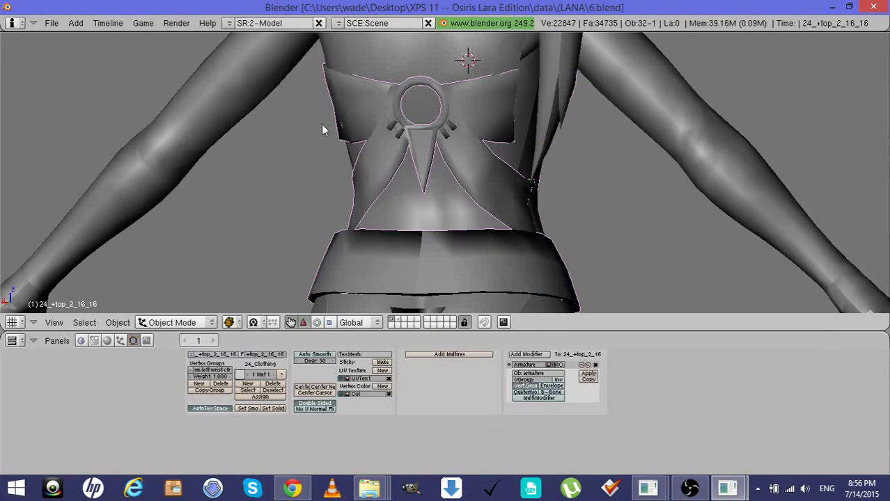
# Examine the top in a full turn around the body, ending at the straight back view, for remaining clipping
pyautogui.press('KP_4')
pyautogui.press('KP_4')
pyautogui.press('KP_4')
pyautogui.press('KP_4')
pyautogui.press('KP_4')
pyautogui.press('KP_4')
pyautogui.press('KP_4')
pyautogui.press('KP_4')
pyautogui.press('KP_4')
pyautogui.press('KP_4')
pyautogui.press('KP_4')
pyautogui.press('KP_4')
pyautogui.press('KP_4')
pyautogui.press('KP_4')
pyautogui.press('KP_4')
pyautogui.press('KP_4')
pyautogui.press('KP_4')
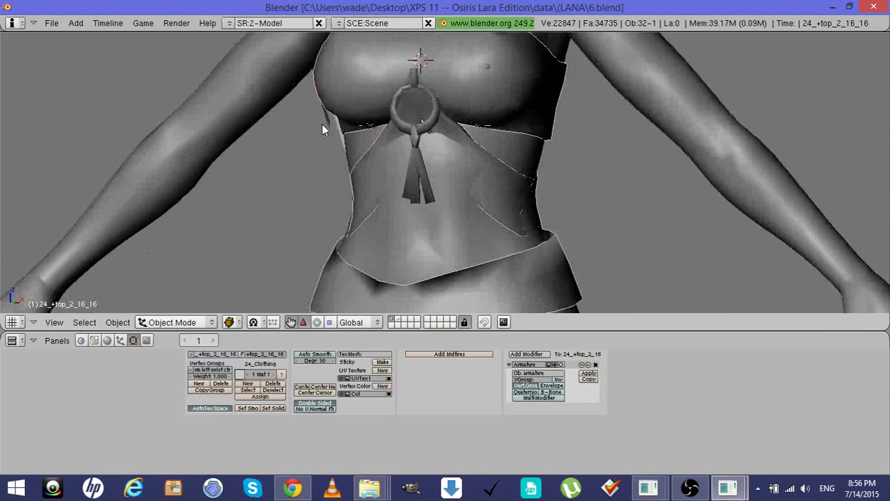
pyautogui.press('KP_4')
pyautogui.press('KP_4')
pyautogui.press('KP_4')
pyautogui.press('KP_4')
pyautogui.press('KP_4')
pyautogui.press('KP_4')
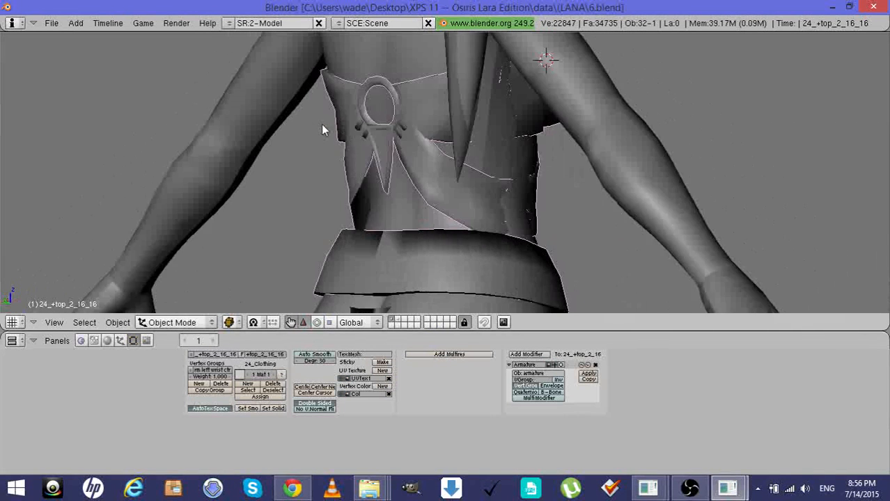
pyautogui.press('KP_4')
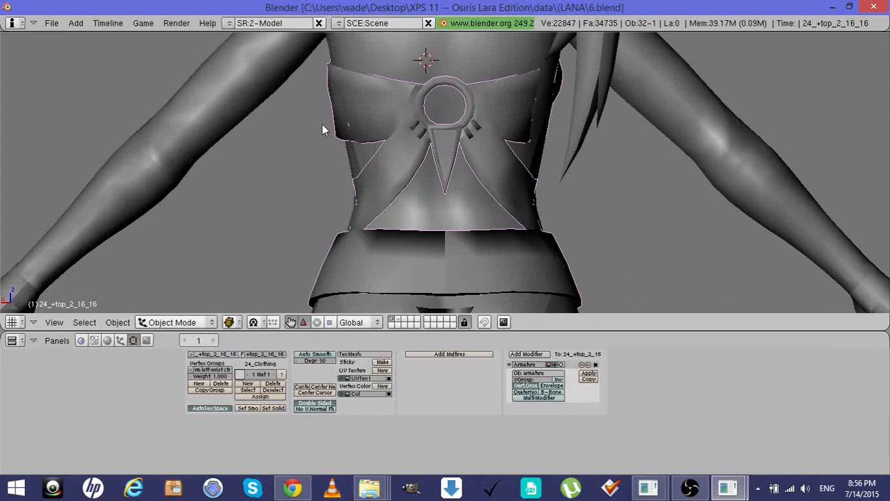
# Deselect everything, circle-select the band's side vertices on the character's right in back view and move them outward along X
pyautogui.press('Tab')
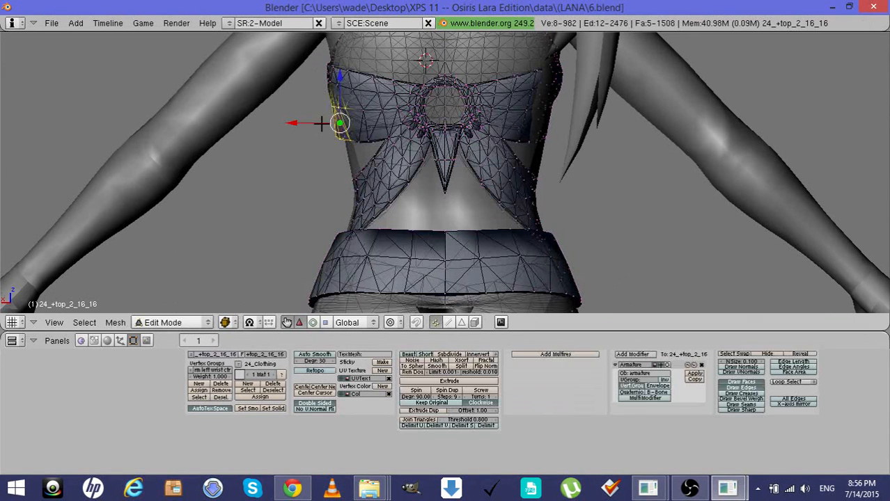
pyautogui.press('a')
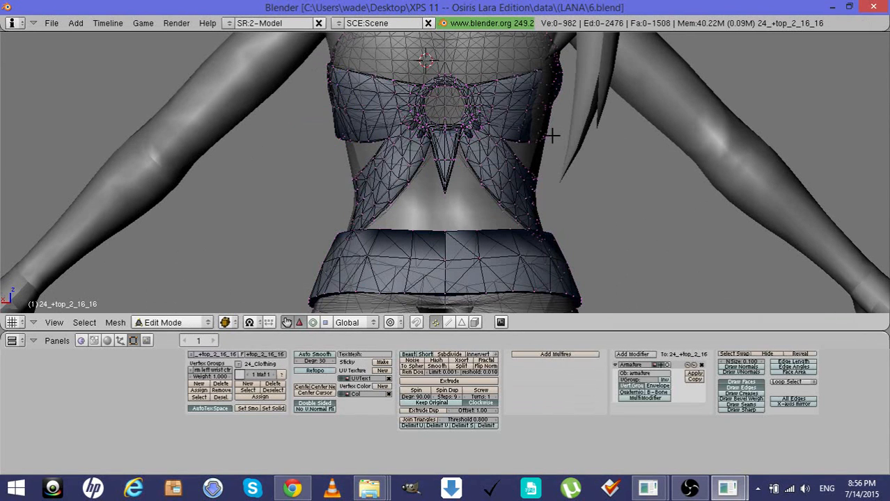
pyautogui.press('b')
pyautogui.press('b')
pyautogui.moveTo(545, 134)
pyautogui.mouseDown()
pyautogui.moveTo(535, 119)
pyautogui.moveTo(541, 95)
pyautogui.moveTo(519, 113)
pyautogui.mouseUp()
pyautogui.rightClick(544, 108)
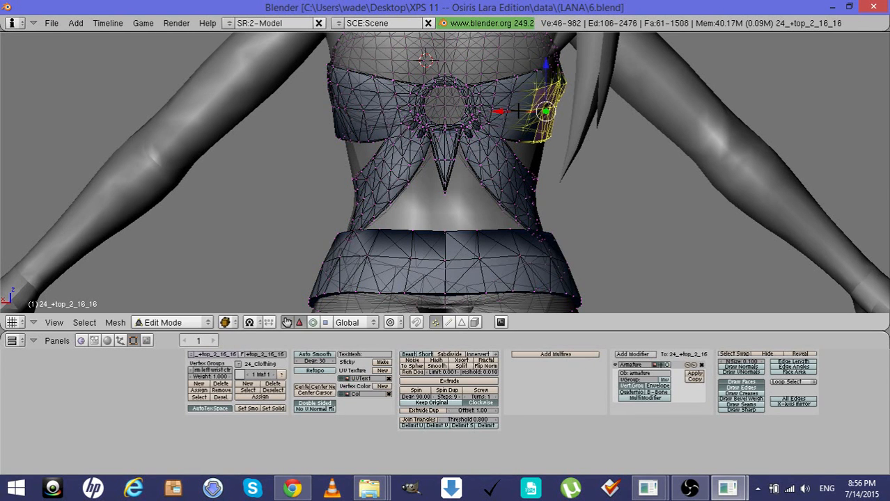
pyautogui.press('Tab')
# Examine the band on the character's right side from the side and back views
pyautogui.press('KP_6')
pyautogui.press('KP_6')
pyautogui.press('KP_6')
pyautogui.press('KP_6')
pyautogui.press('KP_6')
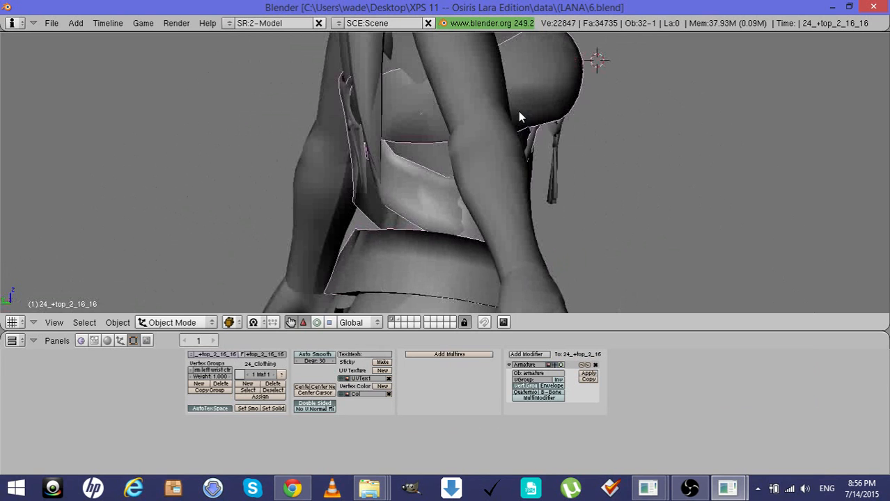
pyautogui.press('KP_4')
pyautogui.press('KP_4')
pyautogui.press('KP_4')
pyautogui.press('KP_4')
pyautogui.press('KP_4')
pyautogui.press('Tab')
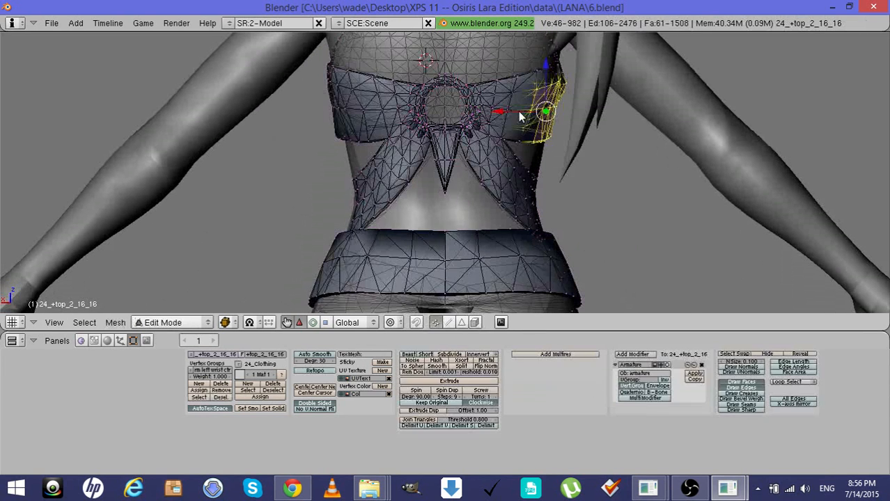
pyautogui.press('Tab')
pyautogui.press('Tab')
# Clear the selection, circle-select the protruding upper side vertices of the band on the character's right and move them slightly inward along X
pyautogui.press('a')
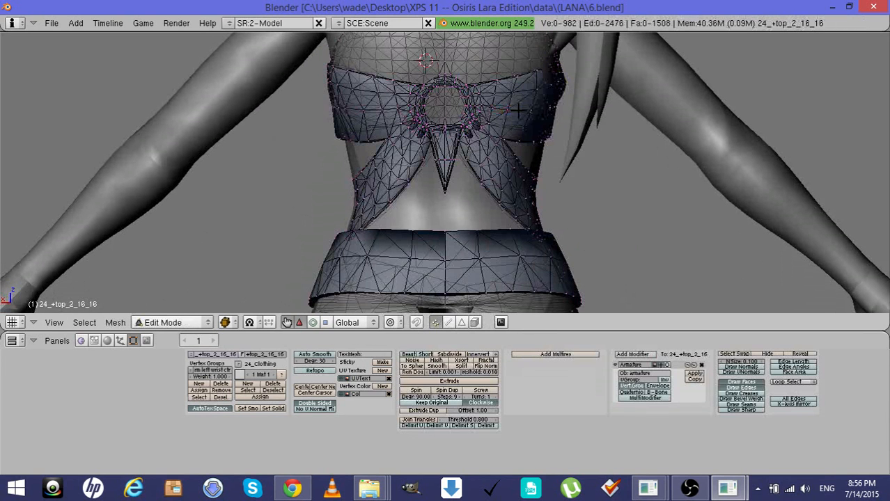
pyautogui.press('b')
pyautogui.press('b')
pyautogui.click(589, 89)
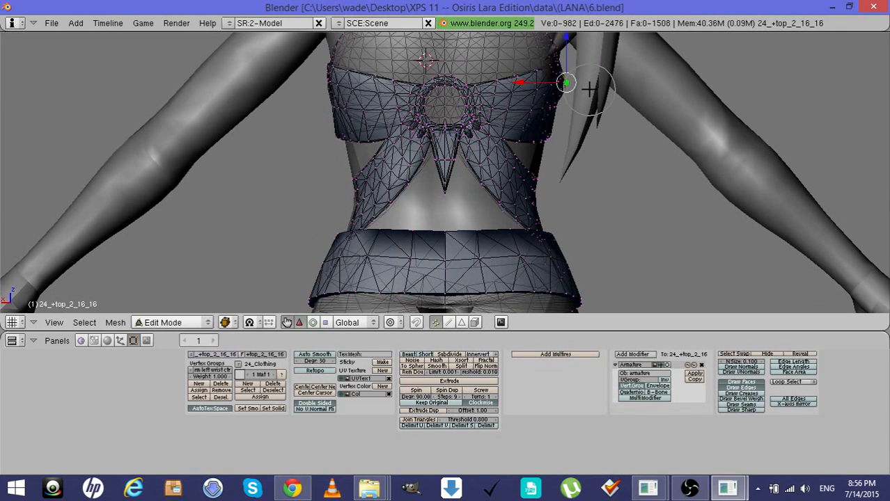
pyautogui.rightClick(536, 91)
pyautogui.moveTo(537, 83); pyautogui.dragTo(536, 85)
# Reselect the upper side vertices on the character's right, shift them a little further inward along X and deselect them
pyautogui.press('a')
pyautogui.press('b')
pyautogui.press('b')
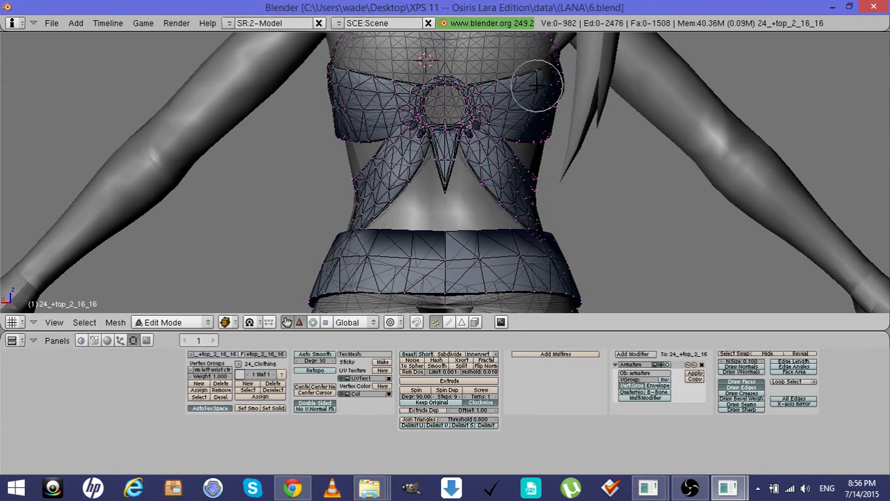
pyautogui.click(580, 82)
pyautogui.press('Escape')
pyautogui.press('g')
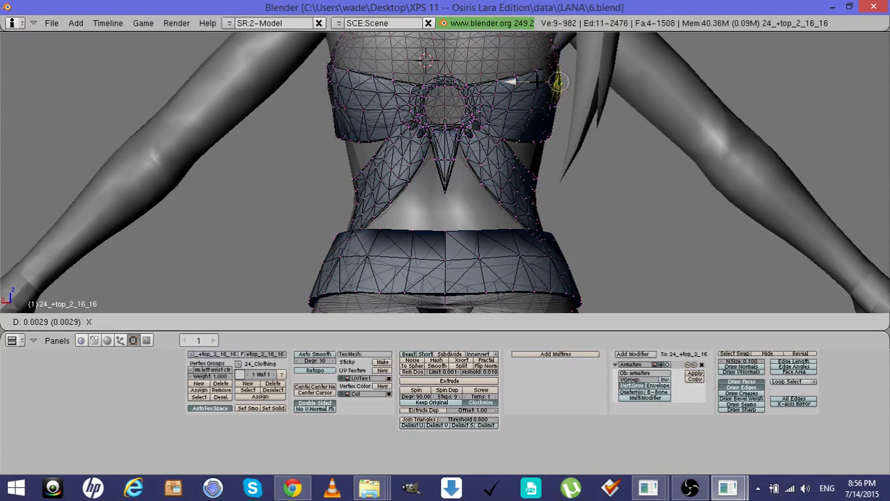
pyautogui.press('Escape')
pyautogui.press('a')
# In front view, circle-select the waist strap's outer vertices on the character's right, move them slightly outward along X and deselect them
pyautogui.moveTo(512, 82); pyautogui.dragTo(607, 61, button='middle')
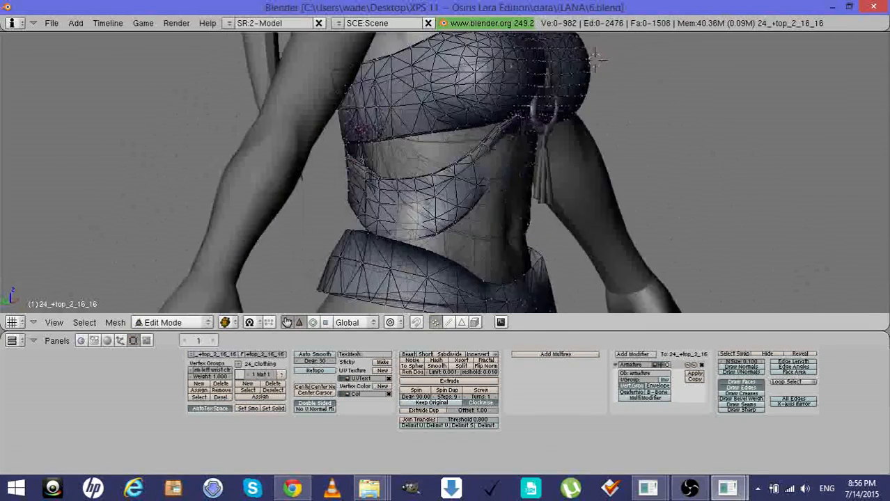
pyautogui.press('KP_6')
pyautogui.press('KP_6')
pyautogui.press('KP_6')
pyautogui.press('KP_6')
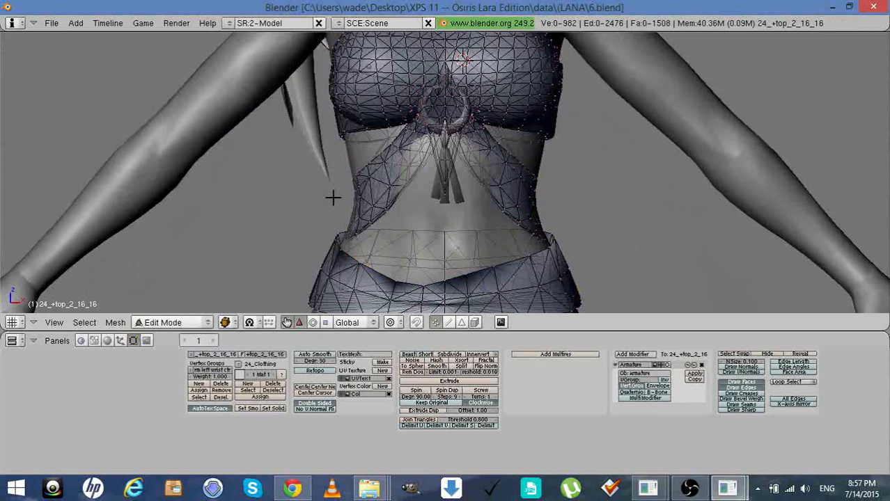
pyautogui.press('b')
pyautogui.press('b')
pyautogui.click(335, 210)
pyautogui.press('a')
pyautogui.press('a')
pyautogui.press('a')
pyautogui.press('b')
pyautogui.press('b')
pyautogui.scroll(2, 335, 210)
pyautogui.click(341, 211)
pyautogui.click(342, 200)
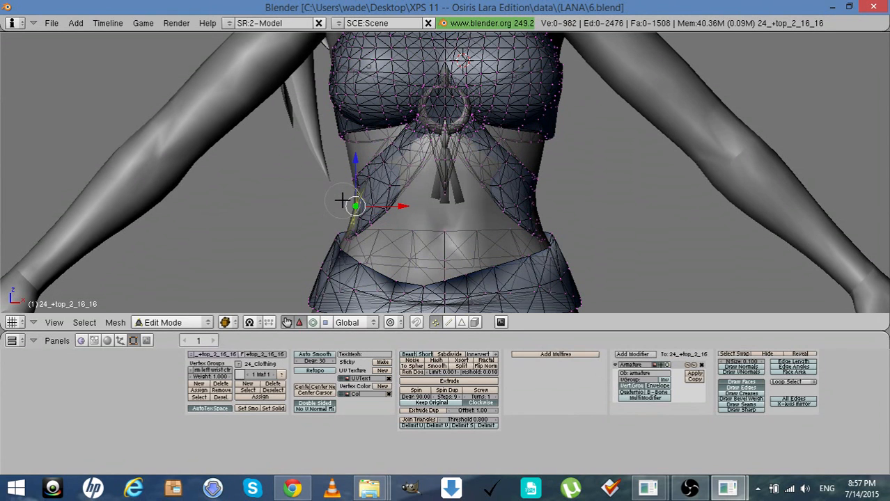
pyautogui.rightClick(342, 200)
pyautogui.moveTo(384, 206); pyautogui.dragTo(380, 207)
pyautogui.press('Tab')
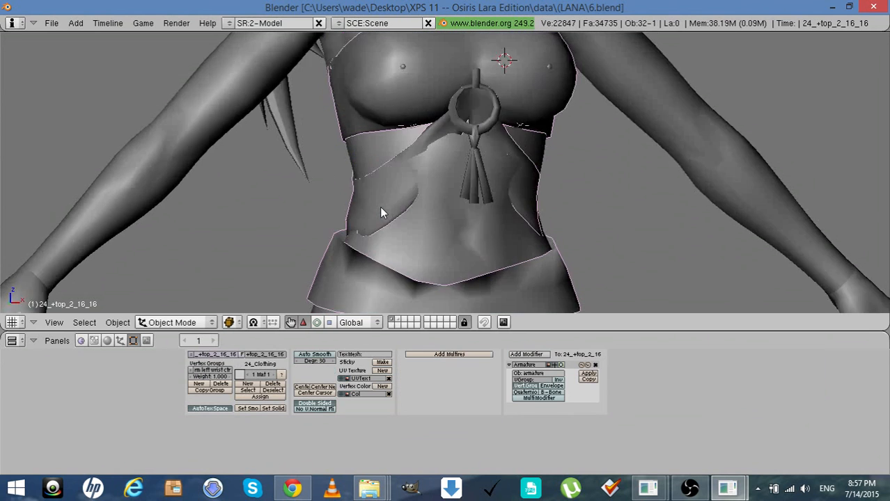
pyautogui.press('Tab')
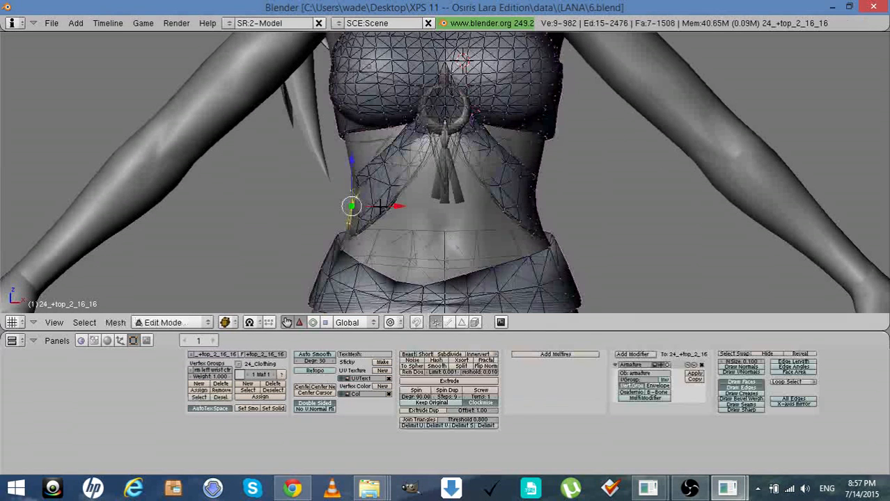
pyautogui.press('a')
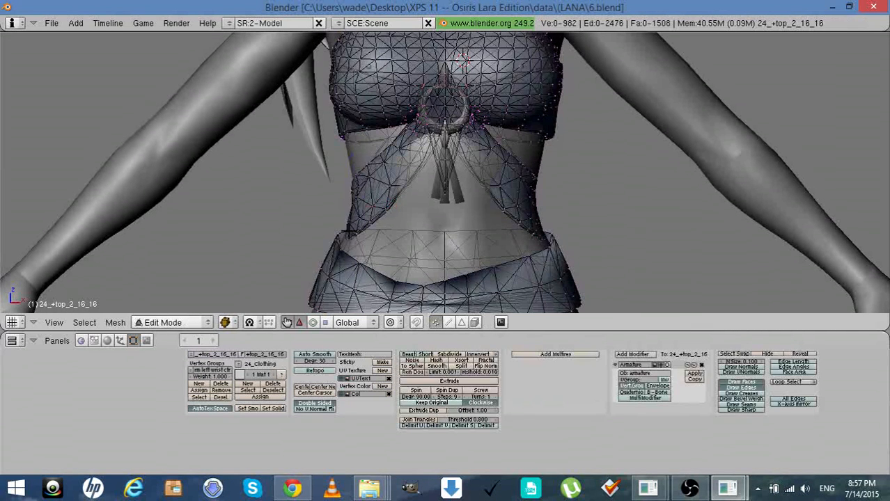
# Move the circle-selected lower end vertices of the waist strap on the character's right slightly outward along X and deselect them
pyautogui.rightClick(354, 228)
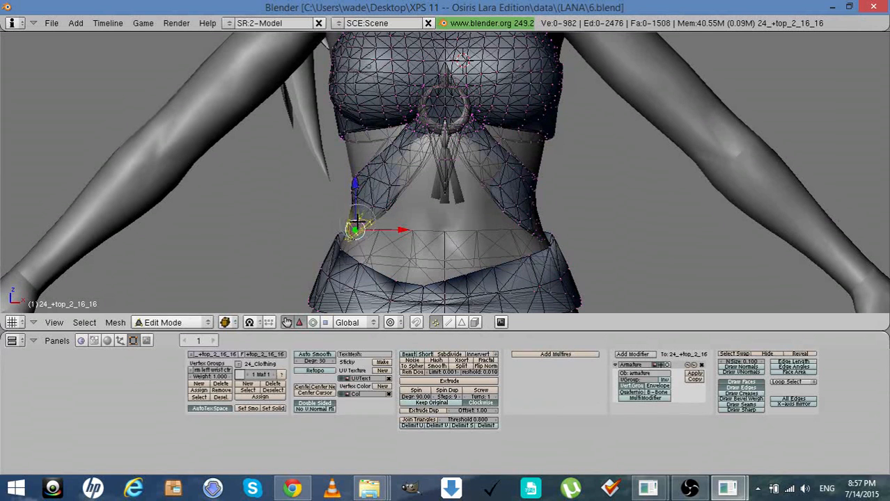
pyautogui.moveTo(381, 228); pyautogui.dragTo(377, 230)
pyautogui.press('a')
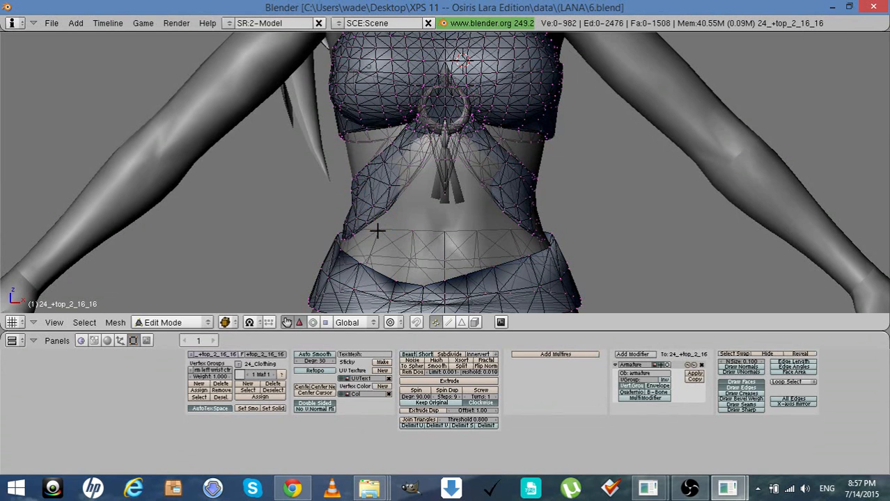
# Examine the waist straps' fit against the body from the front and from both sides
pyautogui.press('KP_6')
pyautogui.press('KP_4')
pyautogui.press('KP_4')
pyautogui.press('KP_4')
pyautogui.press('KP_6')
pyautogui.press('KP_6')
pyautogui.press('KP_6')
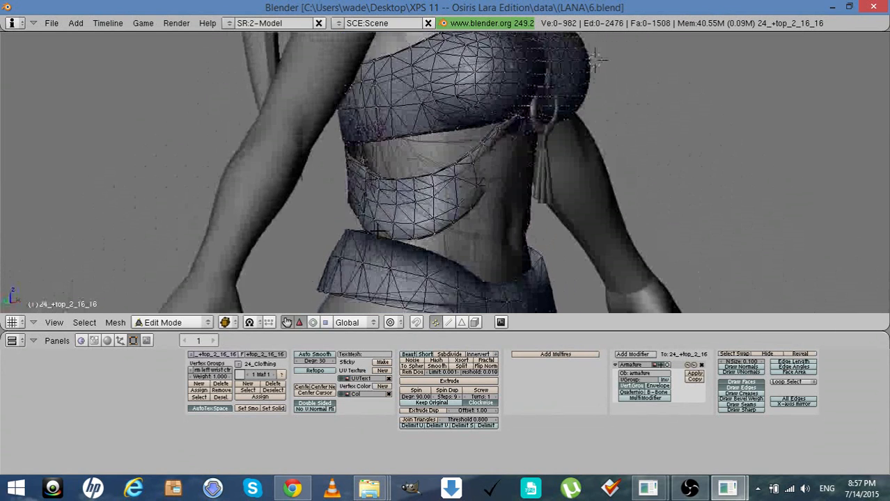
pyautogui.press('KP_4')
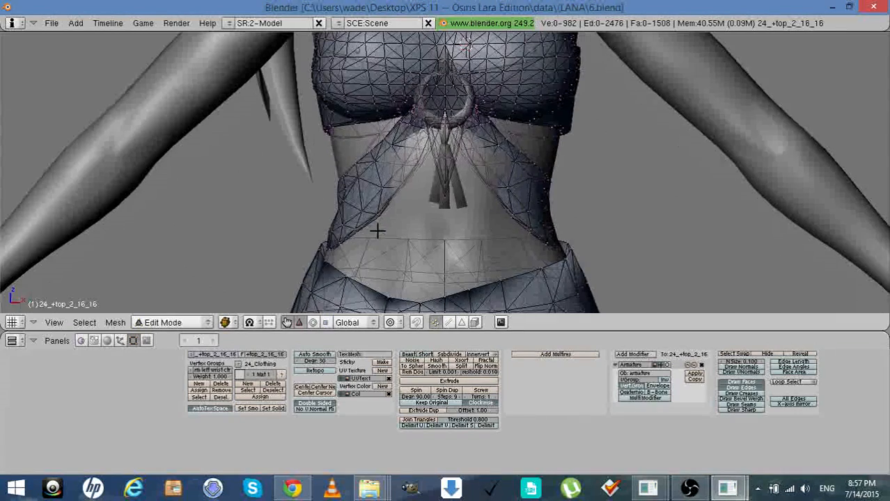
pyautogui.press('KP_6')
pyautogui.scroll(-2, 377, 231)
pyautogui.press('KP_6')
pyautogui.press('KP_4')
pyautogui.press('KP_4')
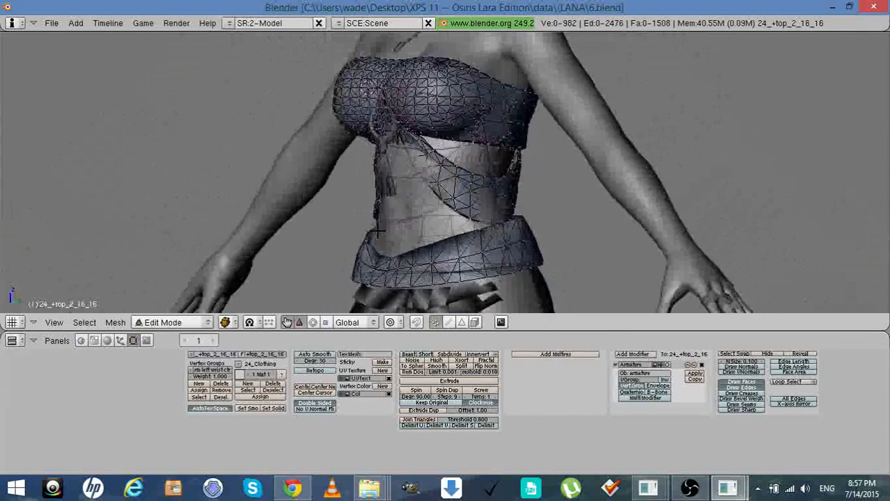
pyautogui.press('KP_6')
pyautogui.press('KP_6')
pyautogui.press('KP_4')
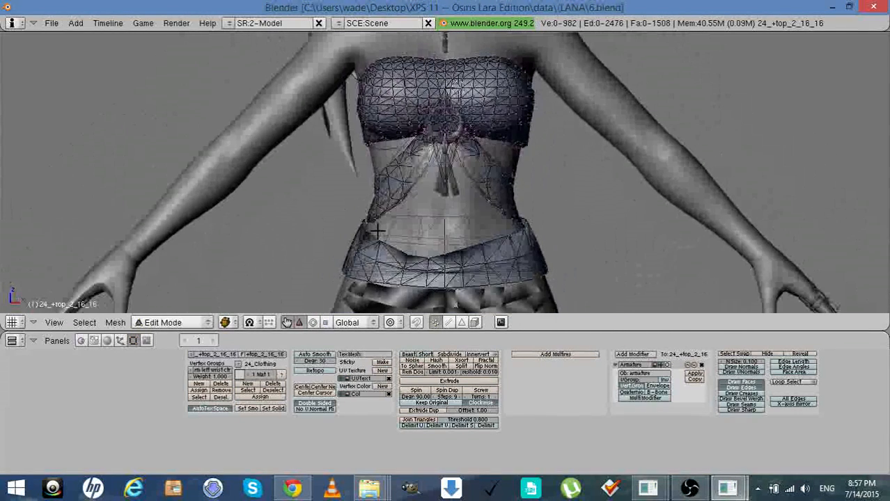
pyautogui.press('KP_6')
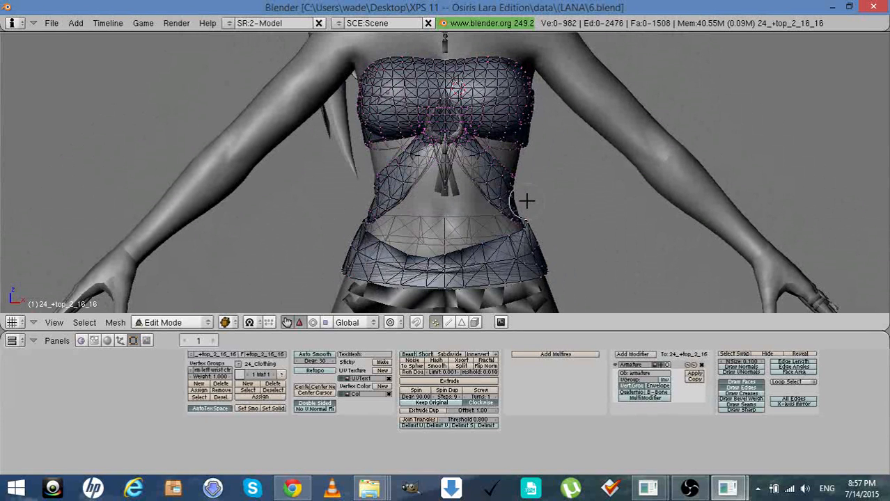
# Circle-select the waist strap's lower side vertices on the character's left, move them slightly outward along X and deselect them
pyautogui.rightClick(528, 202)
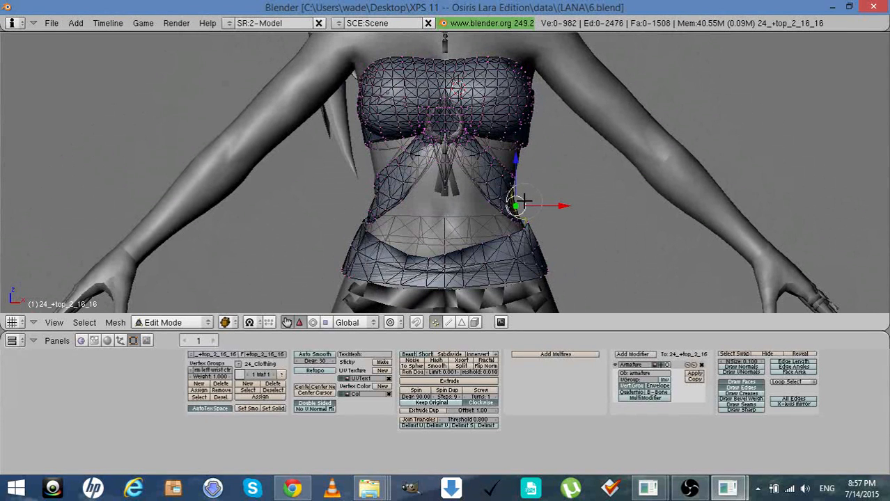
pyautogui.press('KP_Decimal')
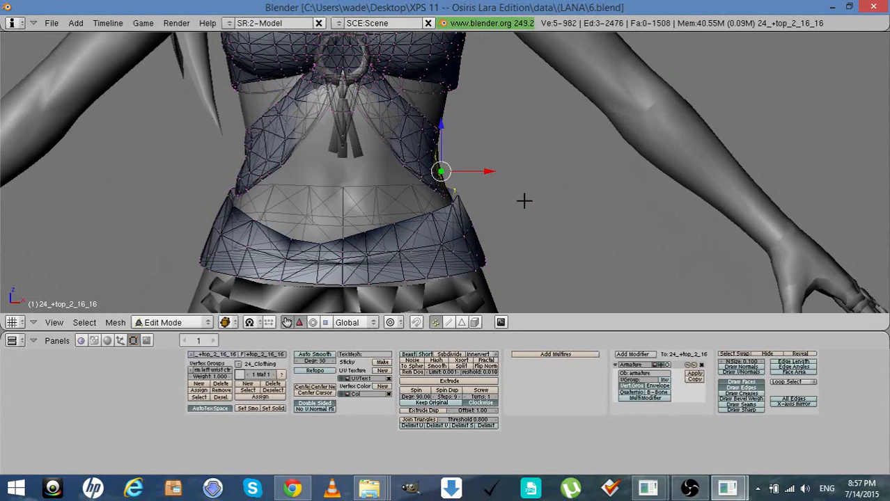
pyautogui.scroll(8, 523, 201)
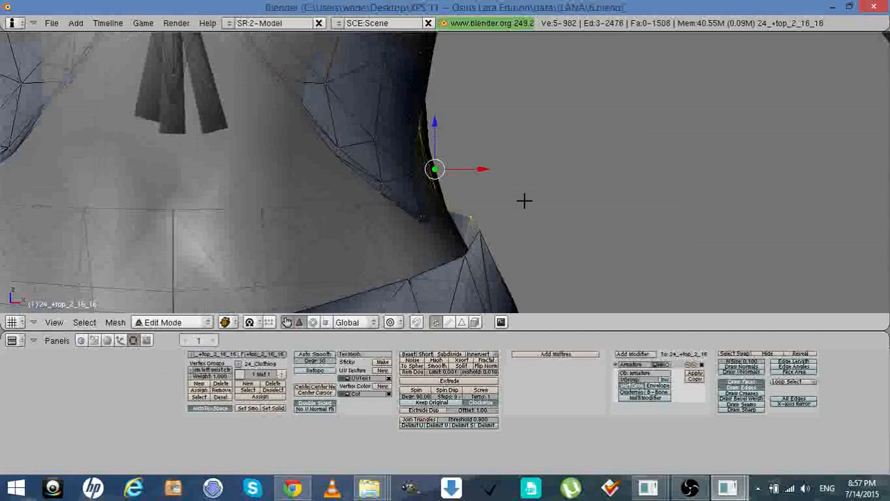
pyautogui.press('a')
pyautogui.press('KP_4')
pyautogui.press('KP_4')
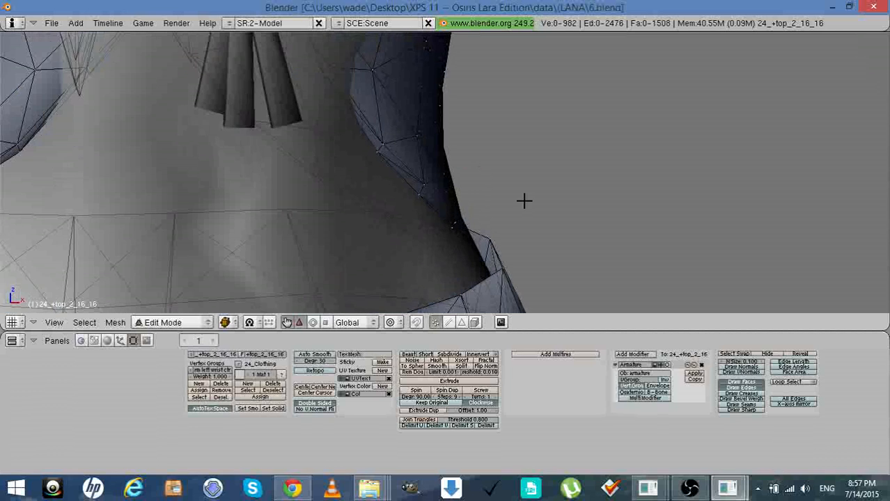
pyautogui.press('KP_4')
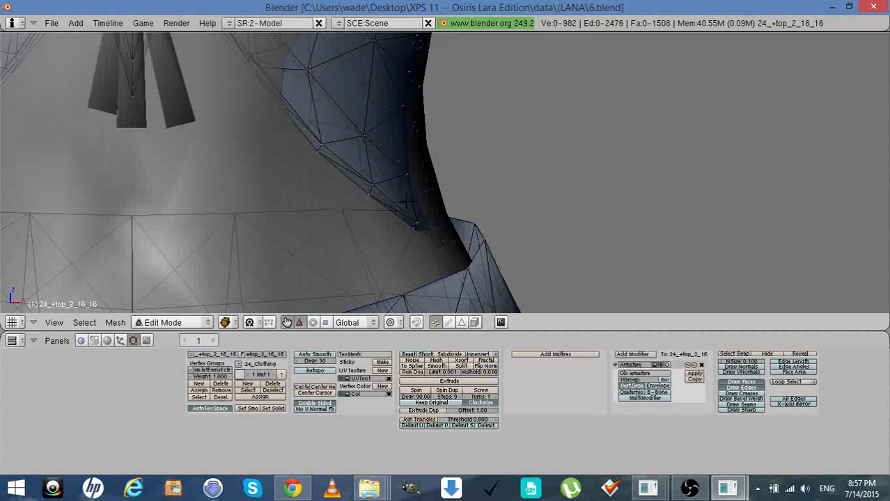
pyautogui.press('b')
pyautogui.press('b')
pyautogui.moveTo(433, 215)
pyautogui.mouseDown()
pyautogui.moveTo(442, 239)
pyautogui.moveTo(415, 189)
pyautogui.moveTo(411, 113)
pyautogui.mouseUp()
pyautogui.rightClick(414, 131)
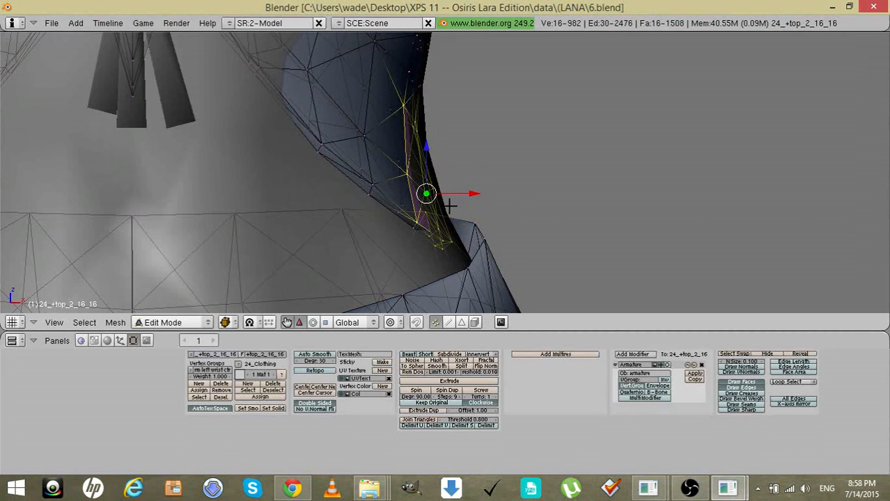
pyautogui.moveTo(448, 194); pyautogui.dragTo(457, 193)
pyautogui.press('a')
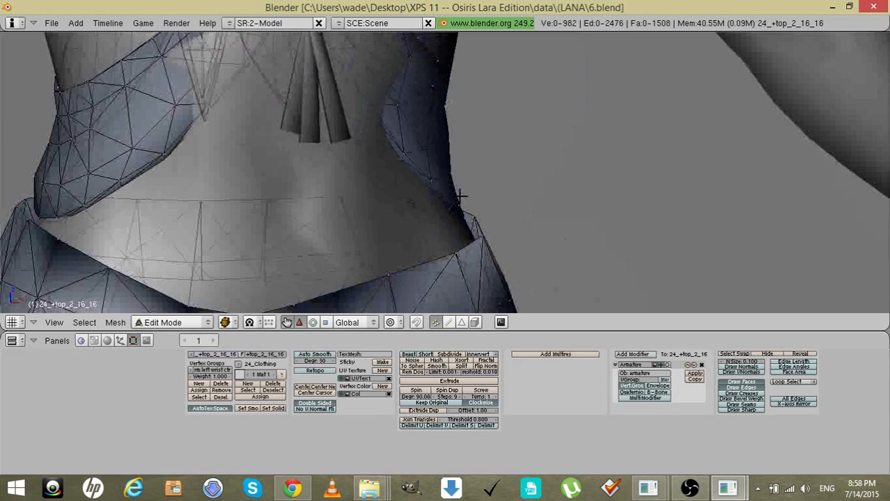
# Circle-select the strap's upper side edge vertices on the character's left and move them about 0.0017 outward along X
pyautogui.press('b')
pyautogui.press('b')
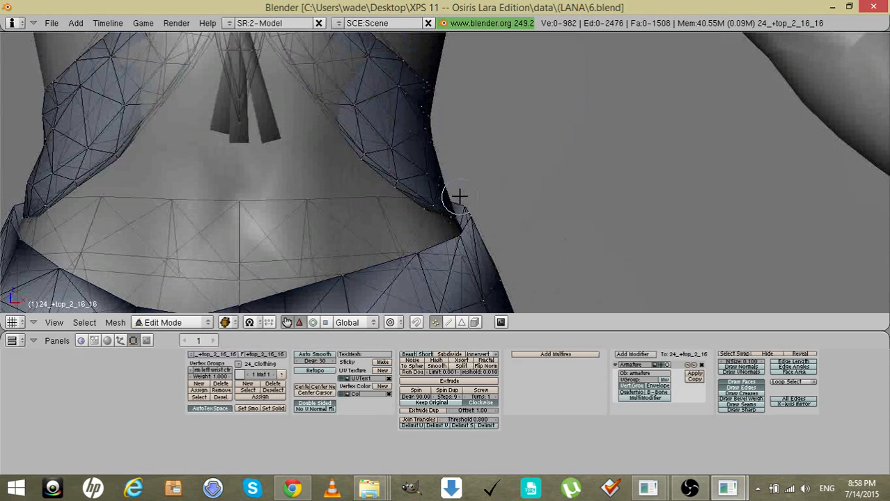
pyautogui.click(433, 99)
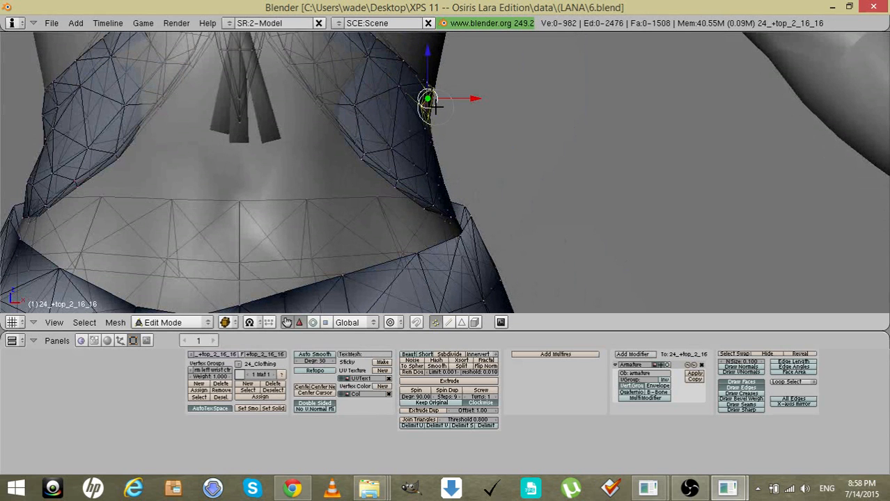
pyautogui.press('g')
pyautogui.press('x')
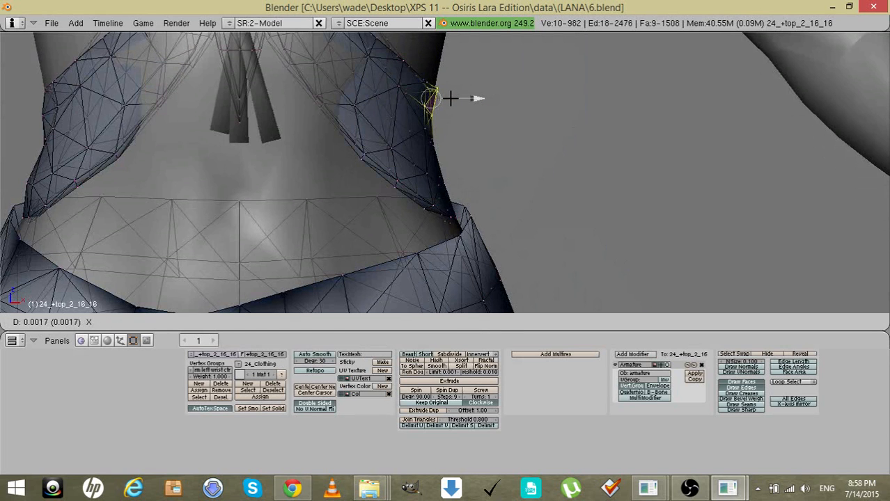
pyautogui.click(450, 98)
# Leave mesh editing and examine the strap on the character's left from the side and front angles
pyautogui.press('Tab')
pyautogui.press('KP_6')
pyautogui.press('KP_6')
pyautogui.press('KP_6')
pyautogui.press('KP_6')
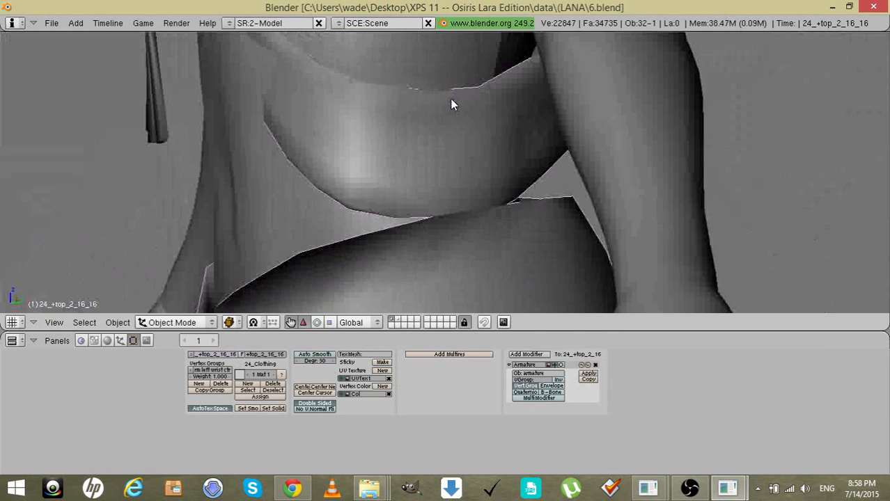
pyautogui.press('KP_6')
pyautogui.press('KP_6')
pyautogui.press('KP_6')
pyautogui.press('KP_6')
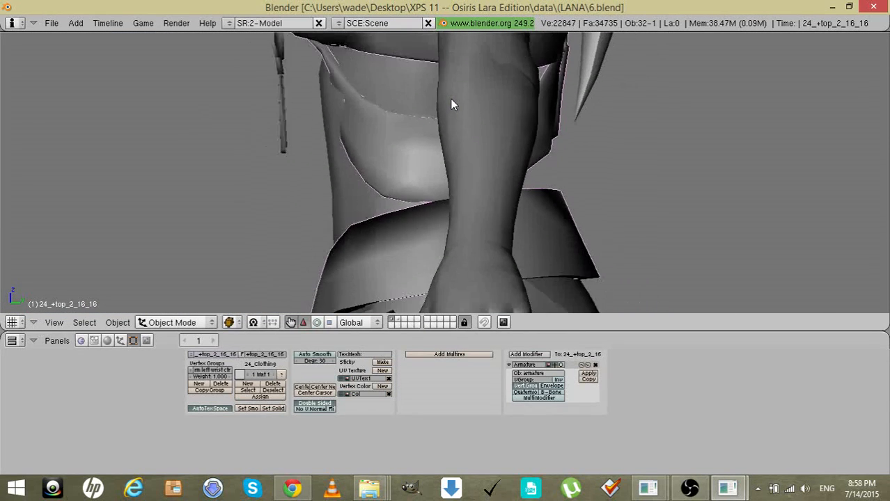
pyautogui.press('KP_6')
pyautogui.press('KP_6')
pyautogui.press('KP_6')
pyautogui.press('KP_6')
pyautogui.press('KP_6')
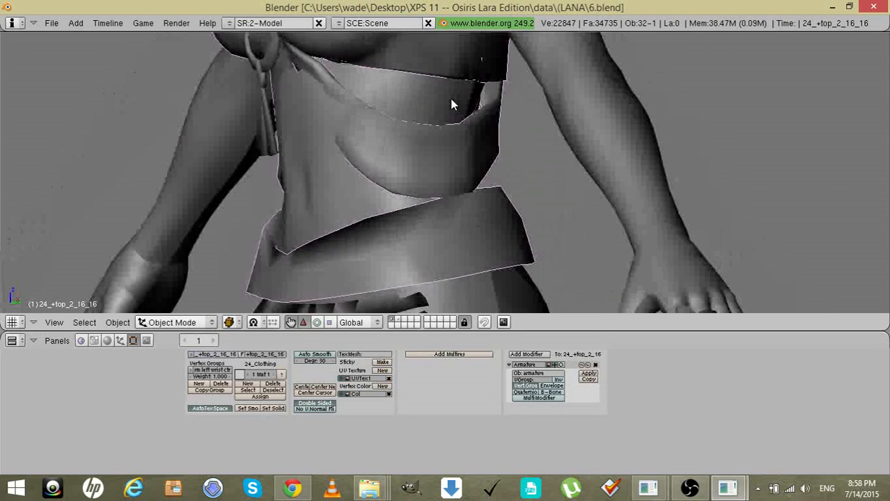
pyautogui.press('KP_6')
pyautogui.press('KP_6')
pyautogui.press('KP_6')
pyautogui.press('KP_6')
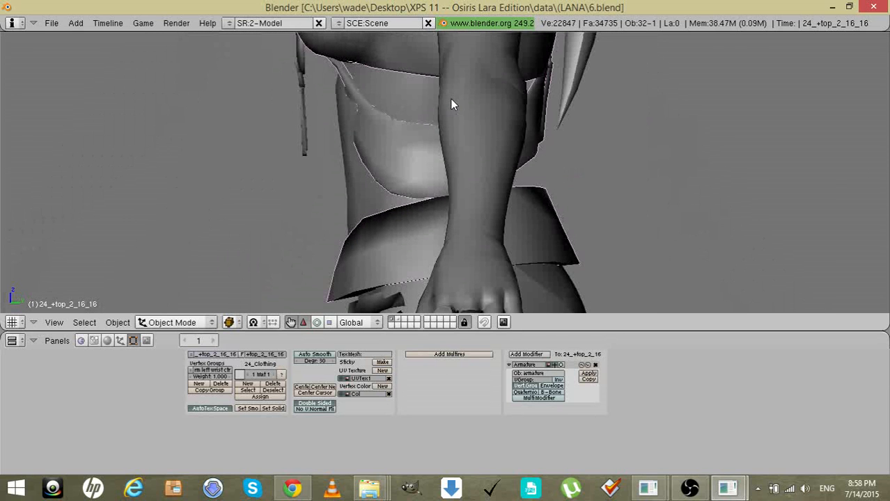
# Add the strap's front vertices on the character's left to the selection, move them all slightly forward along Y and leave mesh editing
pyautogui.press('Tab')
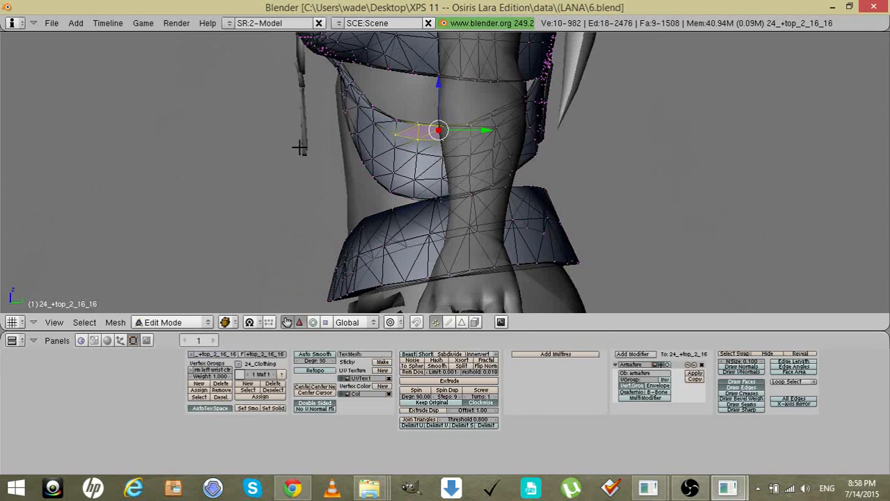
pyautogui.keyDown('shift'); pyautogui.rightClick(336, 94); pyautogui.keyUp('shift')
pyautogui.moveTo(335, 95); pyautogui.dragTo(344, 128)
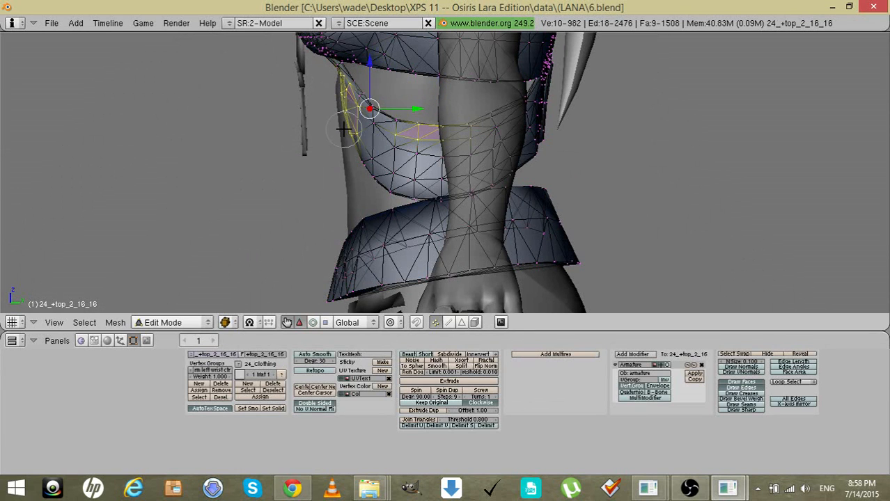
pyautogui.rightClick(344, 129)
pyautogui.moveTo(404, 109); pyautogui.dragTo(391, 109)
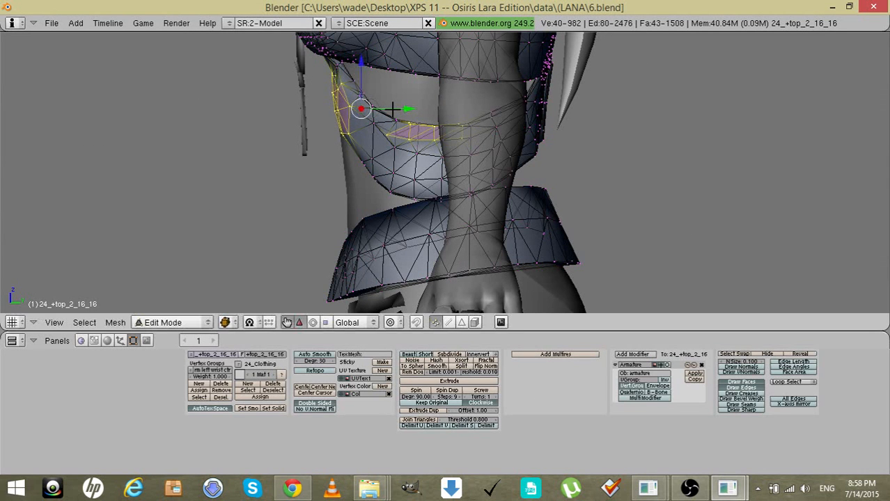
pyautogui.press('Tab')
# Check the reshaped strap on the character's left and the whole top from the front, close up and from farther away
pyautogui.press('KP_1')
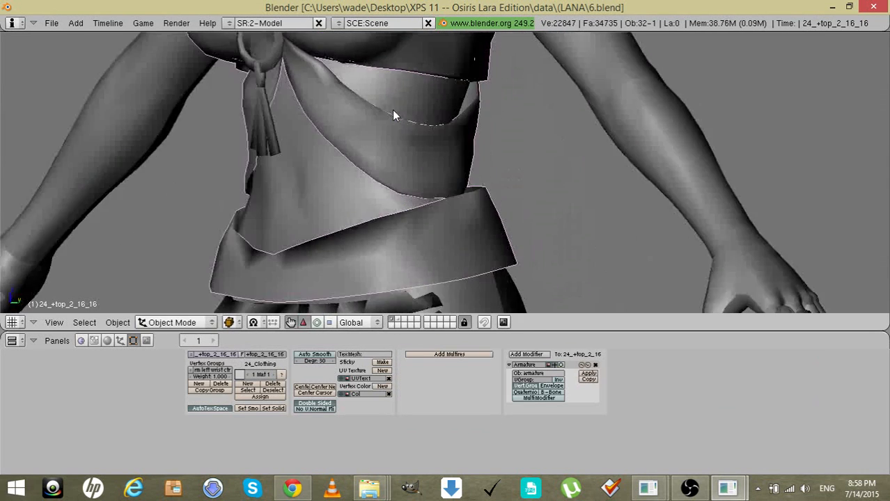
pyautogui.press('KP_4')
pyautogui.press('KP_6')
pyautogui.press('KP_6')
pyautogui.press('KP_6')
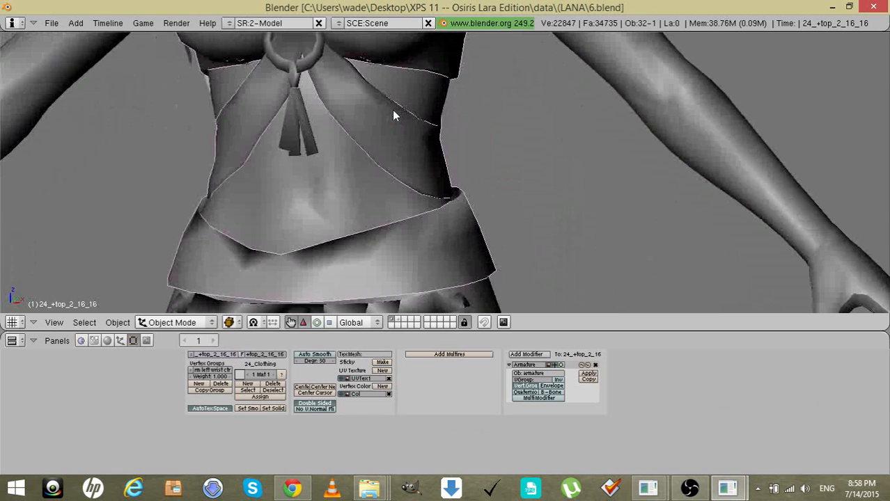
pyautogui.press('KP_4')
pyautogui.press('KP_8')
pyautogui.press('KP_2')
pyautogui.scroll(-6, 393, 110)
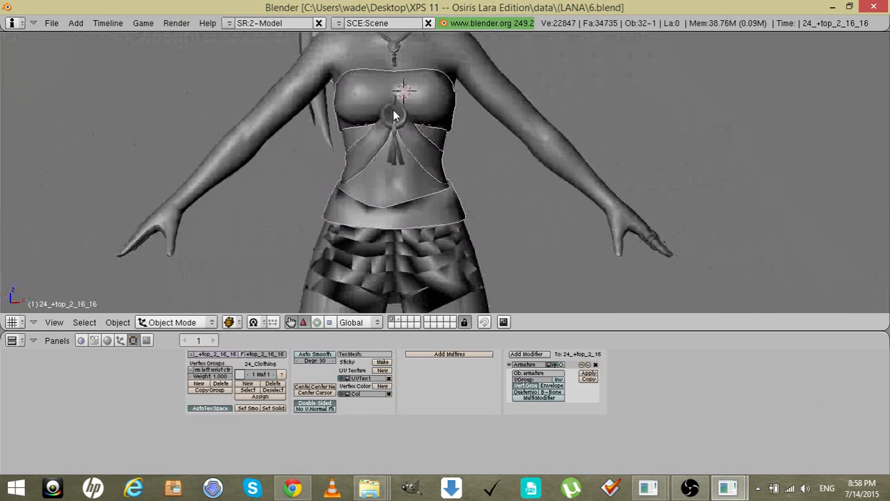
pyautogui.scroll(3, 394, 110)
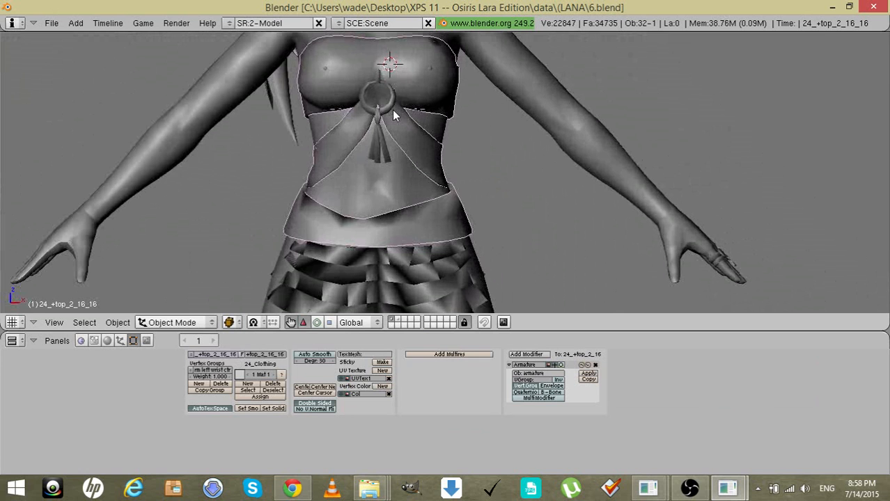
# Examine the top and strap on the character's right from the side and angled front views
pyautogui.press('KP_4')
pyautogui.press('KP_4')
pyautogui.press('KP_4')
pyautogui.press('KP_4')
pyautogui.press('KP_4')
pyautogui.press('KP_4')
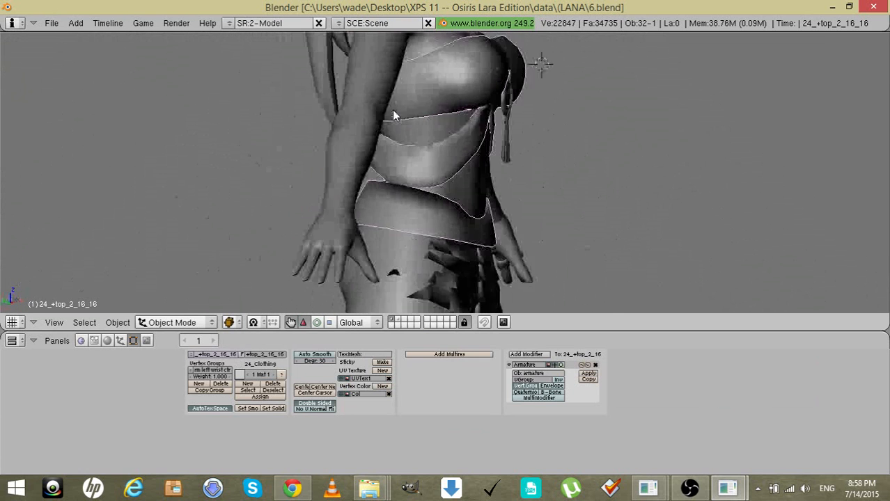
pyautogui.press('KP_6')
pyautogui.press('KP_6')
pyautogui.press('KP_6')
pyautogui.press('KP_6')
pyautogui.press('KP_6')
pyautogui.press('KP_6')
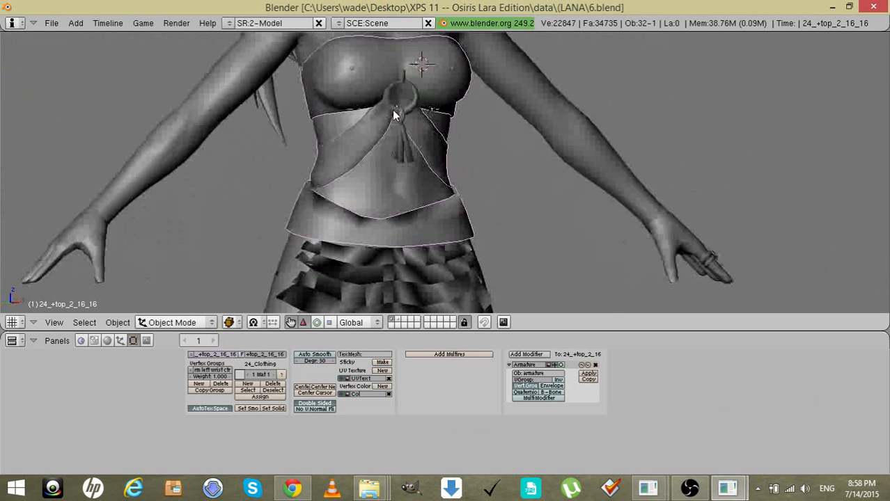
pyautogui.press('KP_4')
pyautogui.press('KP_4')
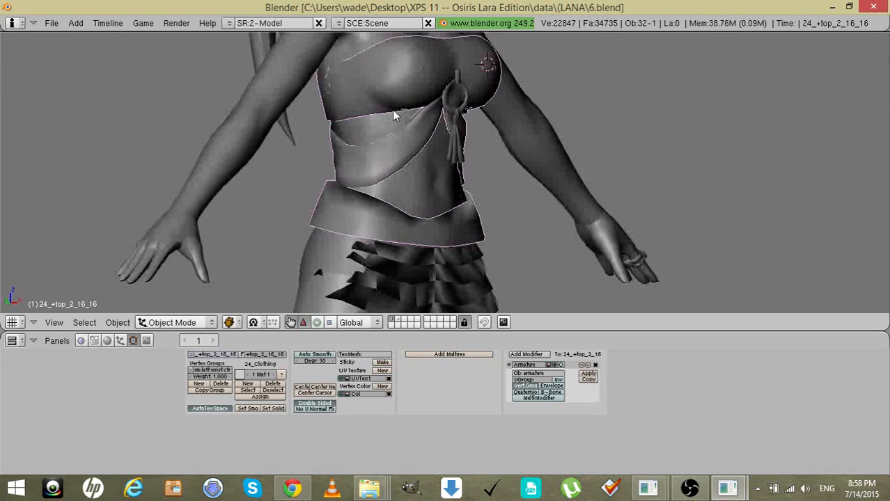
# Clear the selection, circle-select the top's upper side vertices below the character's right armpit and move them slightly outward along X
pyautogui.press('Tab')
pyautogui.press('a')
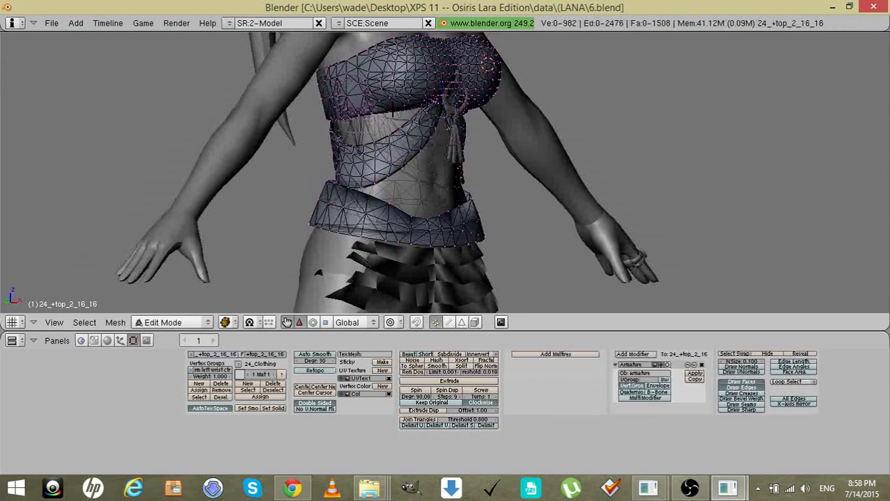
pyautogui.press('b')
pyautogui.press('b')
pyautogui.moveTo(321, 75); pyautogui.dragTo(327, 83)
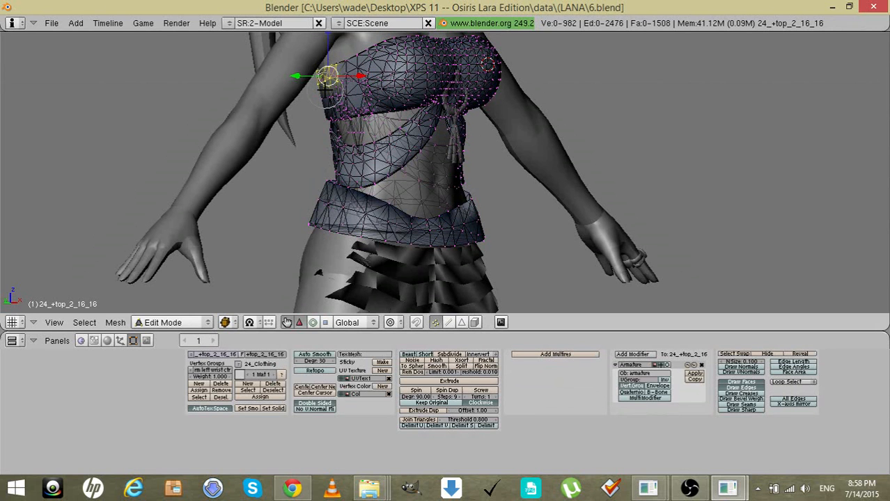
pyautogui.rightClick(325, 89)
pyautogui.press('KP_6')
pyautogui.press('KP_6')
pyautogui.press('KP_6')
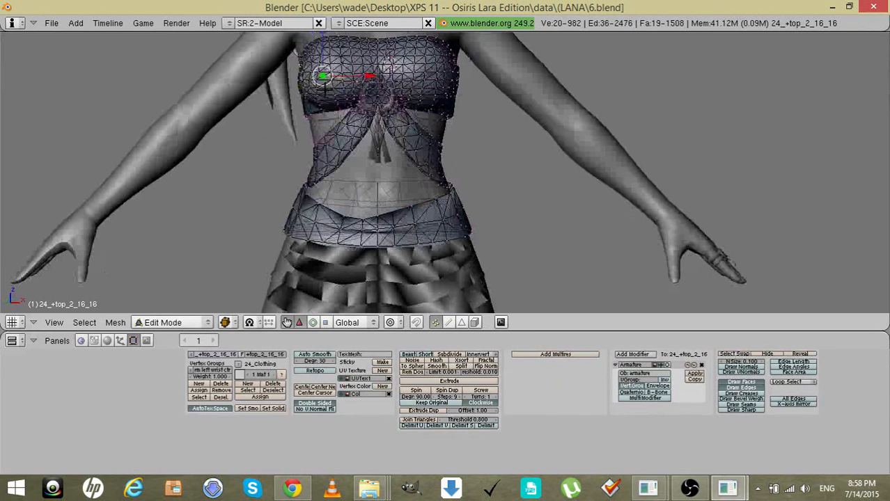
pyautogui.moveTo(344, 78); pyautogui.dragTo(341, 78)
pyautogui.press('Tab')
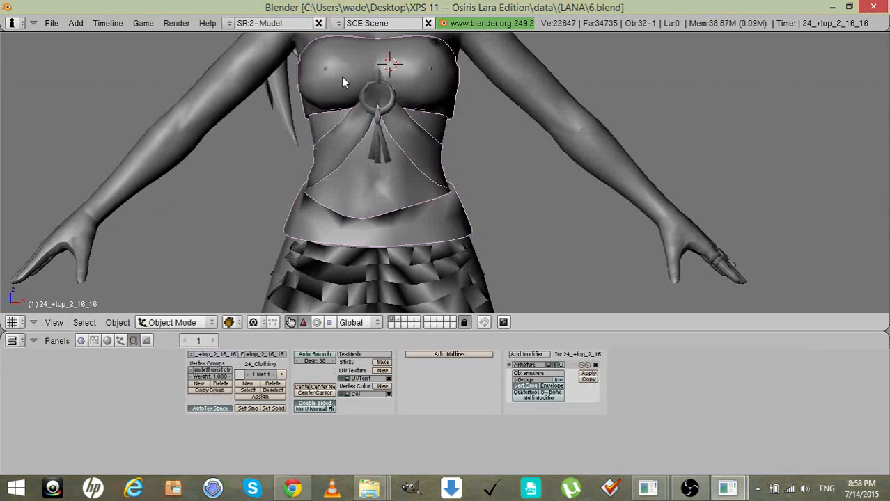
# Check the adjusted top from angled and front views, clear the selection and view the whole figure
pyautogui.press('KP_4')
pyautogui.press('KP_4')
pyautogui.press('KP_4')
pyautogui.press('KP_6')
pyautogui.press('KP_6')
pyautogui.press('KP_6')
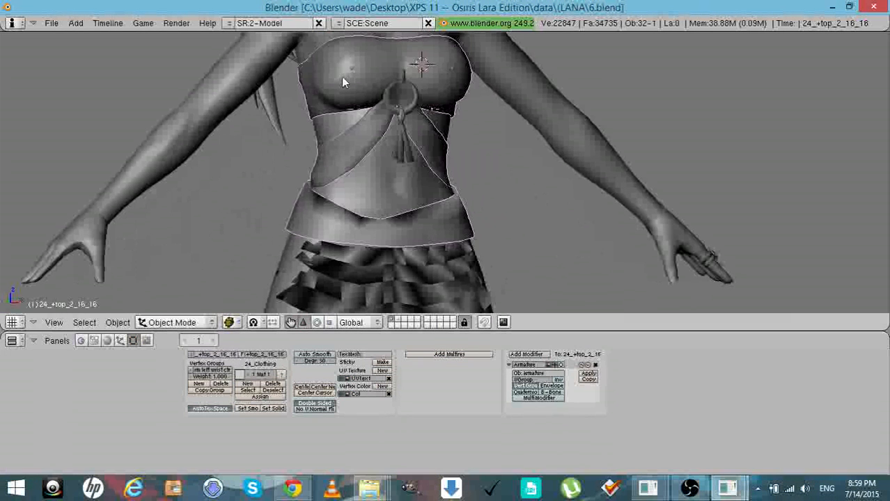
pyautogui.press('a')
pyautogui.scroll(-1, 342, 76)
pyautogui.press('KP_6')
pyautogui.scroll(-9, 342, 83)
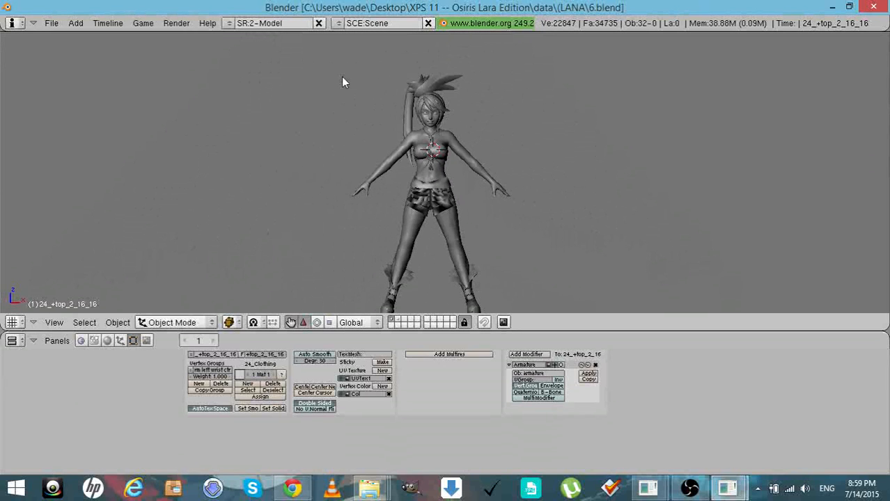
# Hide the boots and the boot feathers so the lower legs and feet are exposed
pyautogui.click(390, 289)
pyautogui.rightClick(391, 296)
pyautogui.press('a')
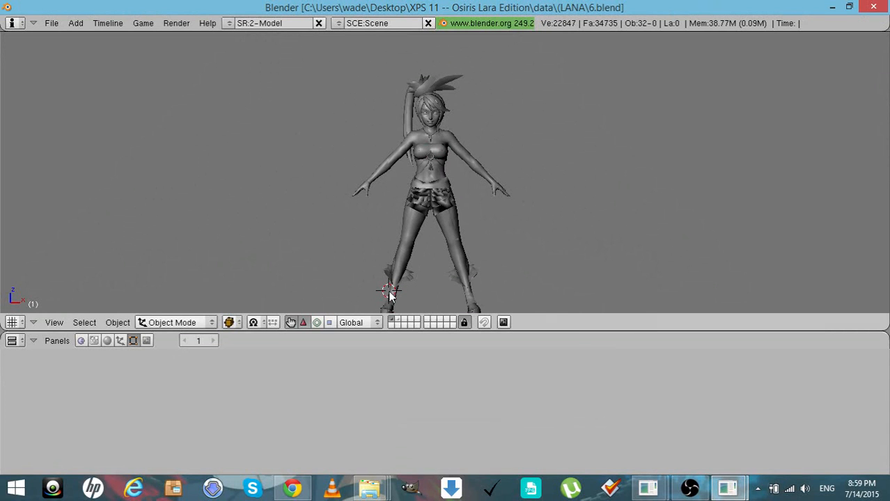
pyautogui.click(383, 305)
pyautogui.rightClick(385, 306)
pyautogui.press('a')
pyautogui.click(387, 270)
pyautogui.rightClick(388, 272)
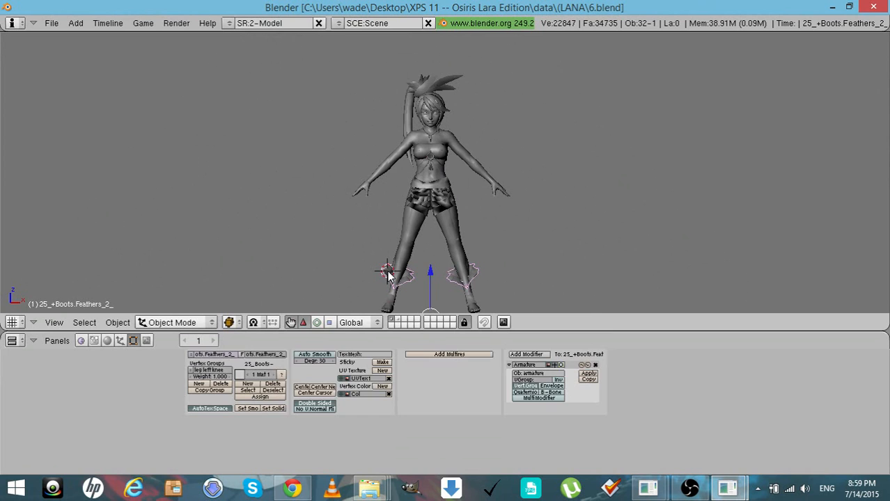
pyautogui.press('h')
# Select the leg clothing mesh, inspect it in isolation and return to the full scene
pyautogui.click(394, 276)
pyautogui.rightClick(395, 277)
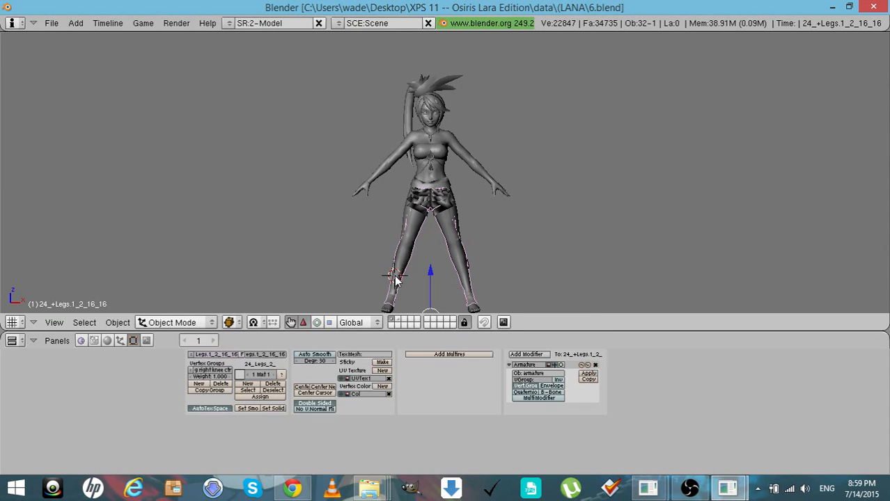
pyautogui.press('KP_Divide')
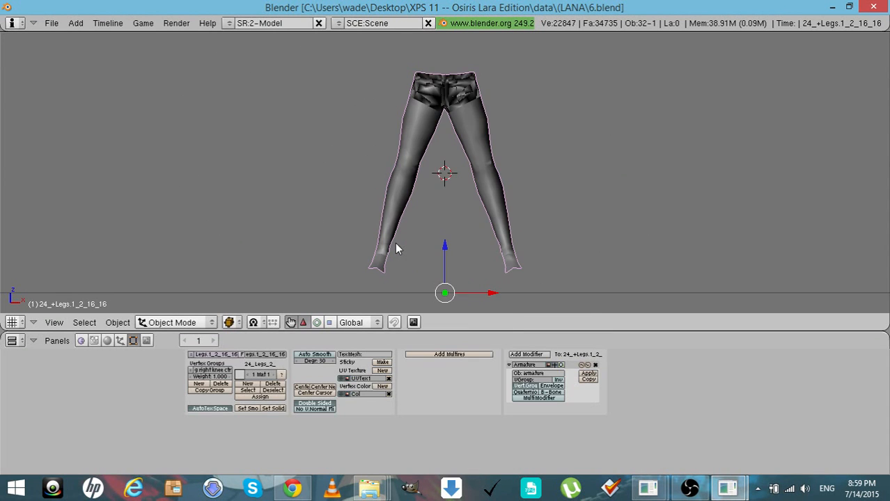
pyautogui.press('KP_Divide')
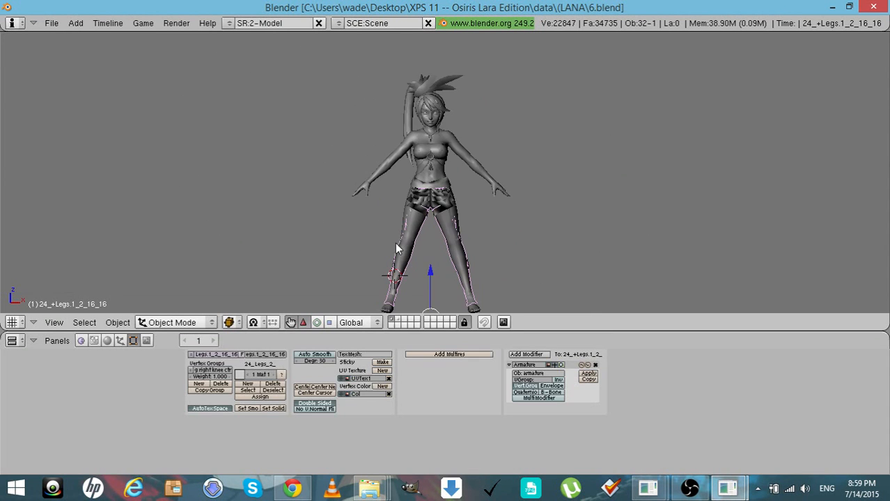
# Select the leg body mesh and the two other body part meshes and join them into one object
pyautogui.click(403, 210)
pyautogui.rightClick(403, 210)
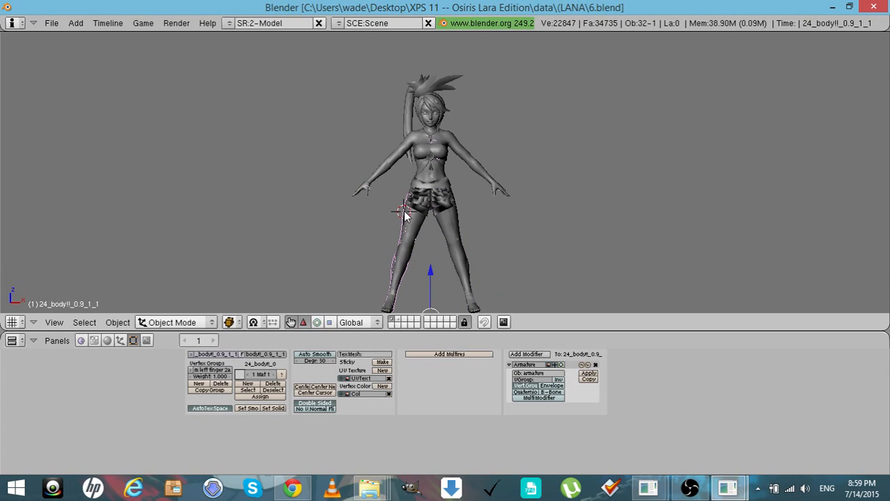
pyautogui.keyDown('shift'); pyautogui.rightClick(381, 168); pyautogui.keyUp('shift')
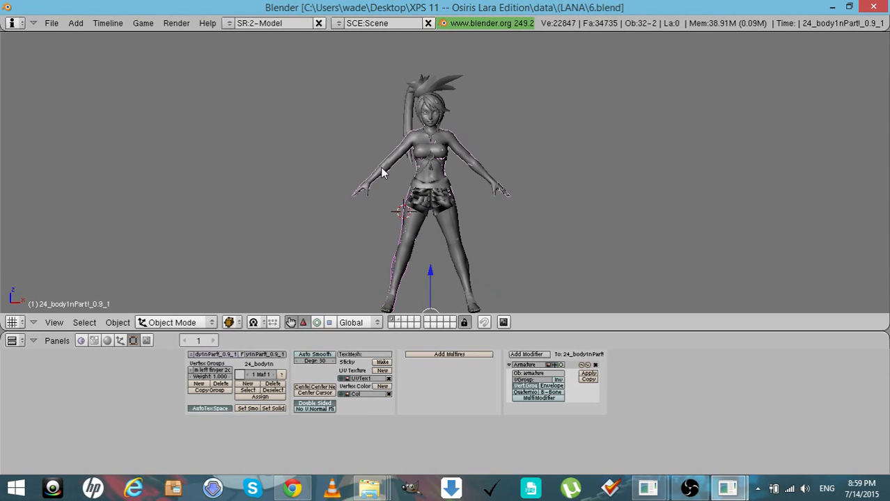
pyautogui.keyDown('shift'); pyautogui.rightClick(481, 174); pyautogui.keyUp('shift')
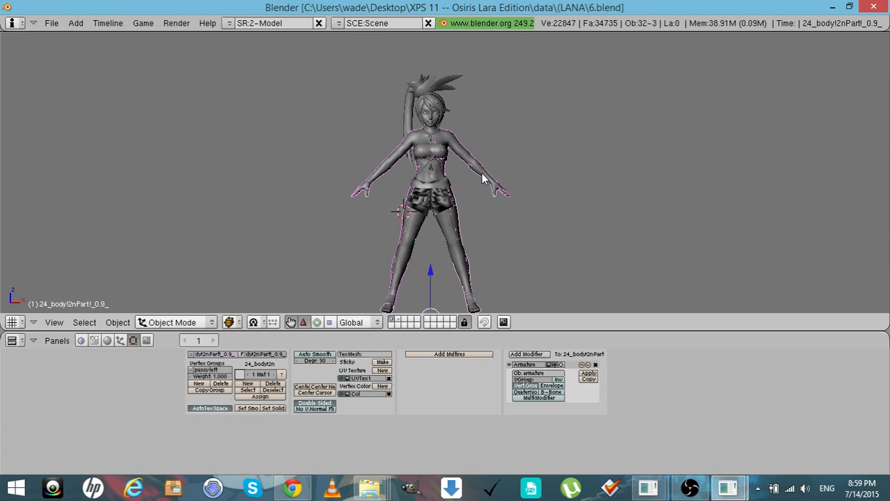
pyautogui.hotkey('ctrl', 'j')
pyautogui.click(647, 208)
pyautogui.click(646, 207)
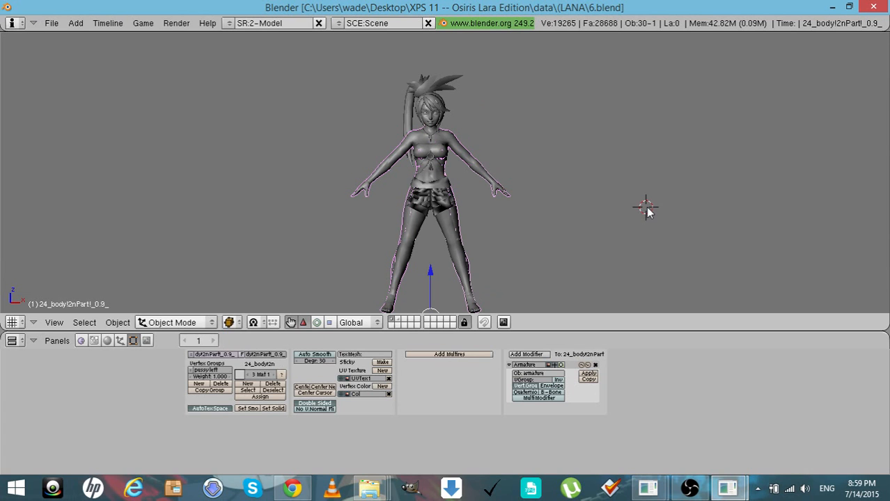
pyautogui.press('KP_Divide')
pyautogui.press('KP_Divide')
# Circle-select the joined body's leg vertices from hips to ankles, separate them into their own object and return to Object Mode
pyautogui.press('Tab')
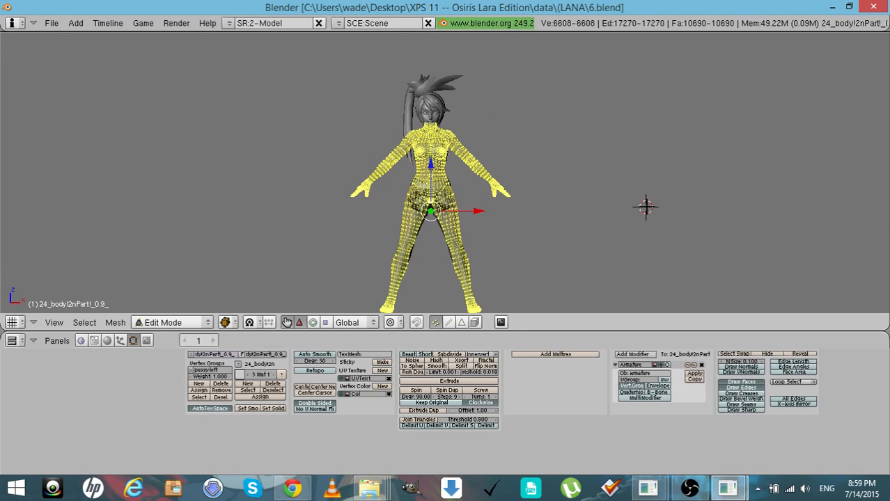
pyautogui.press('a')
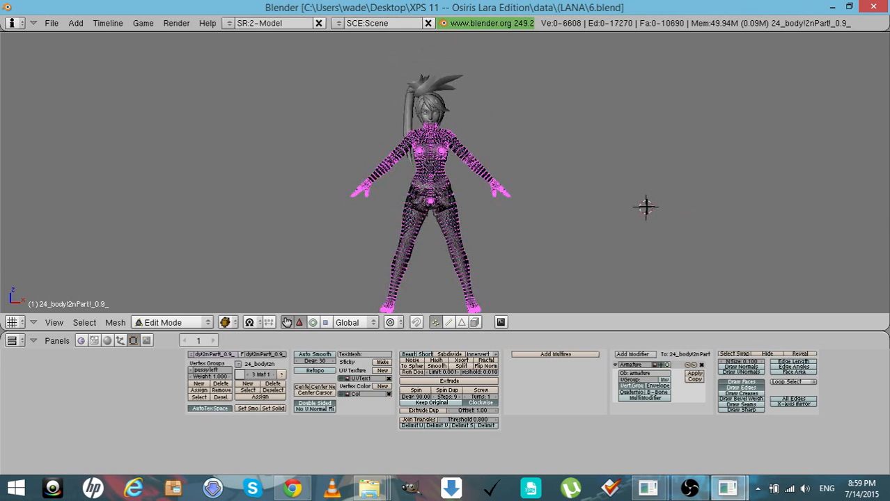
pyautogui.scroll(-2, 646, 206)
pyautogui.scroll(2, 646, 206)
pyautogui.moveTo(396, 275)
pyautogui.mouseDown()
pyautogui.moveTo(413, 208)
pyautogui.moveTo(441, 195)
pyautogui.moveTo(460, 272)
pyautogui.mouseUp()
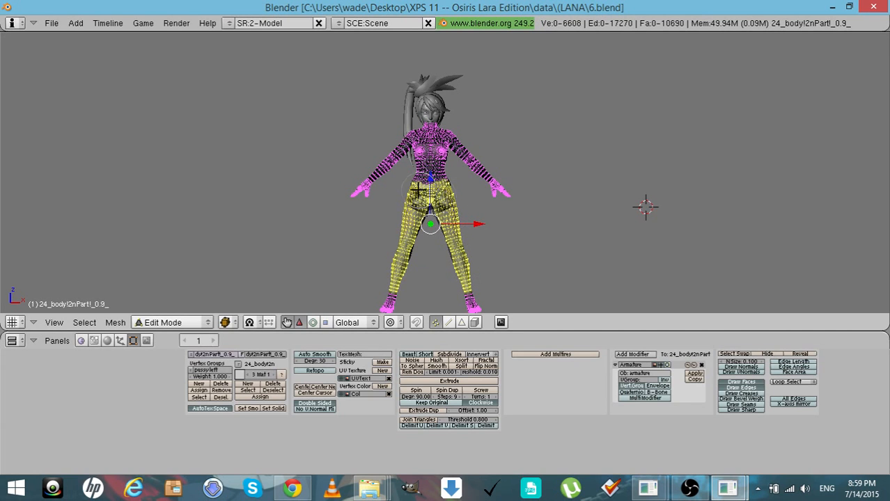
pyautogui.rightClick(387, 209)
pyautogui.click(117, 323)
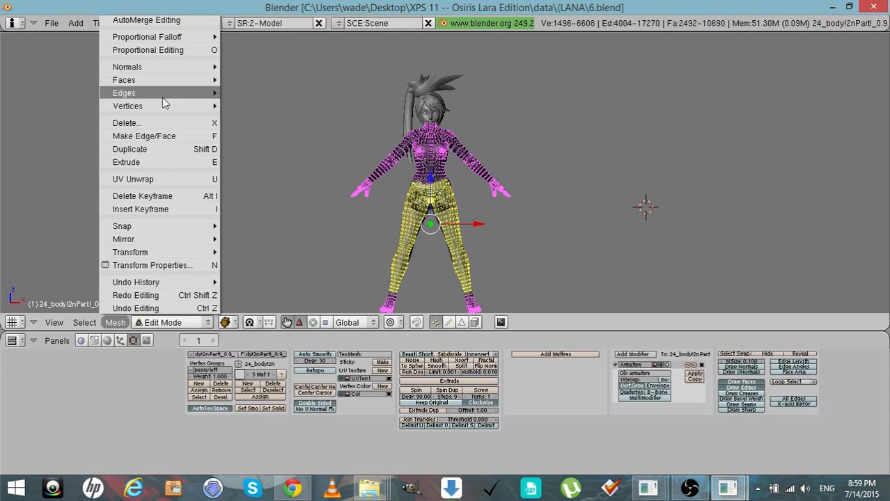
pyautogui.moveTo(162, 106)
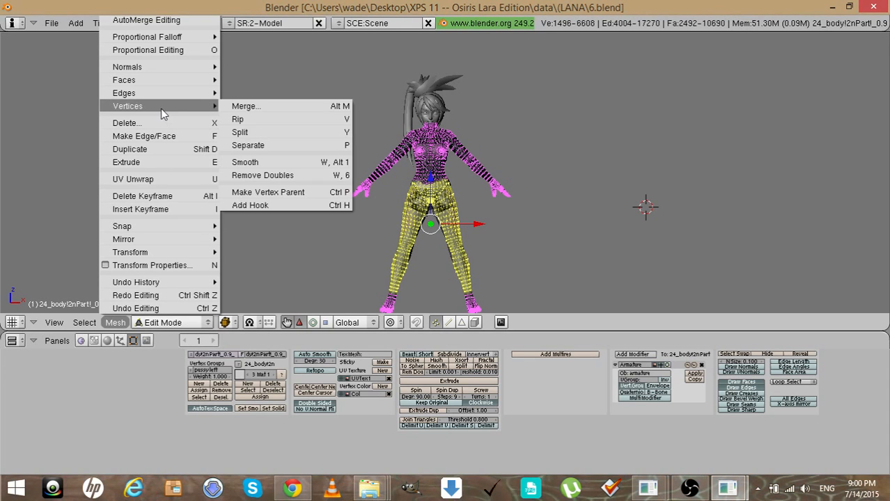
pyautogui.click(245, 145)
pyautogui.click(197, 323)
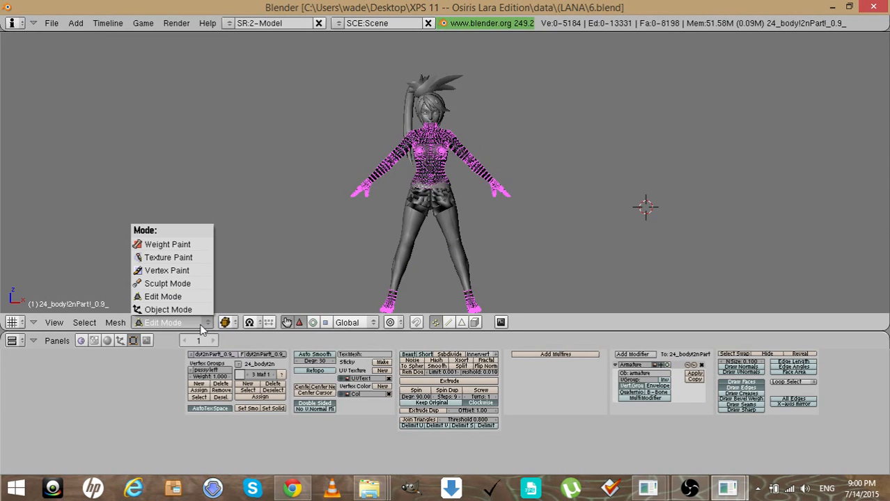
pyautogui.click(195, 310)
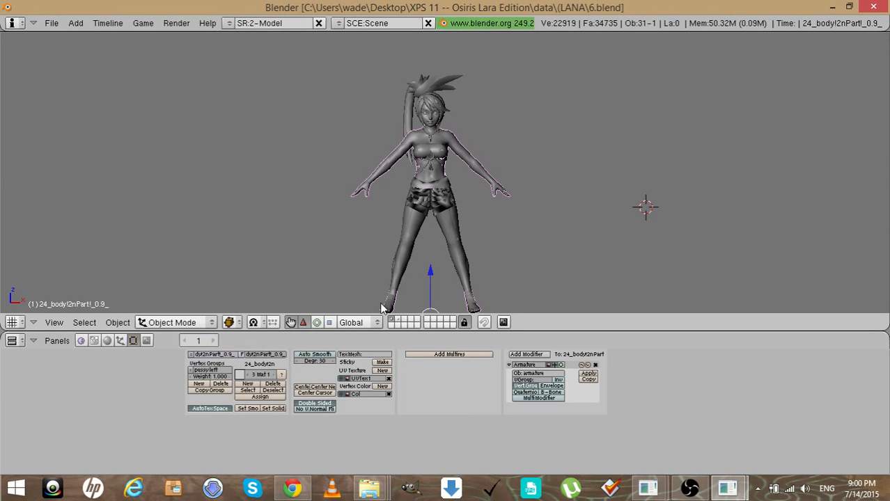
# Select the separated bare legs beneath the leg clothing and rename their mesh data as 24_-Legs.2_0
pyautogui.click(401, 255)
pyautogui.rightClick(402, 256)
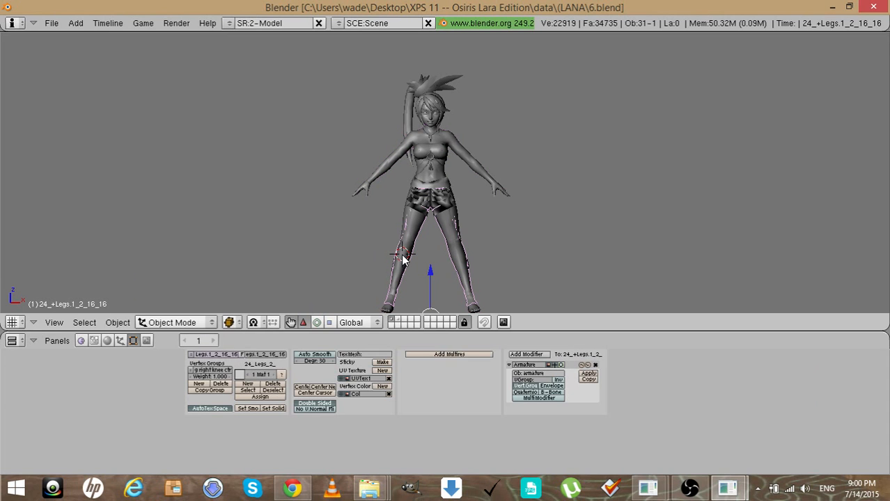
pyautogui.rightClick(402, 256)
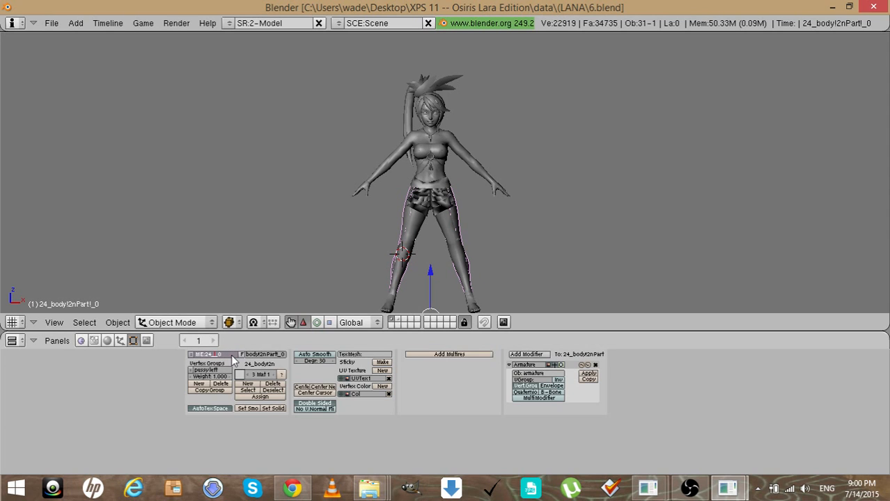
pyautogui.write('eg_2_0')
pyautogui.press('Return')
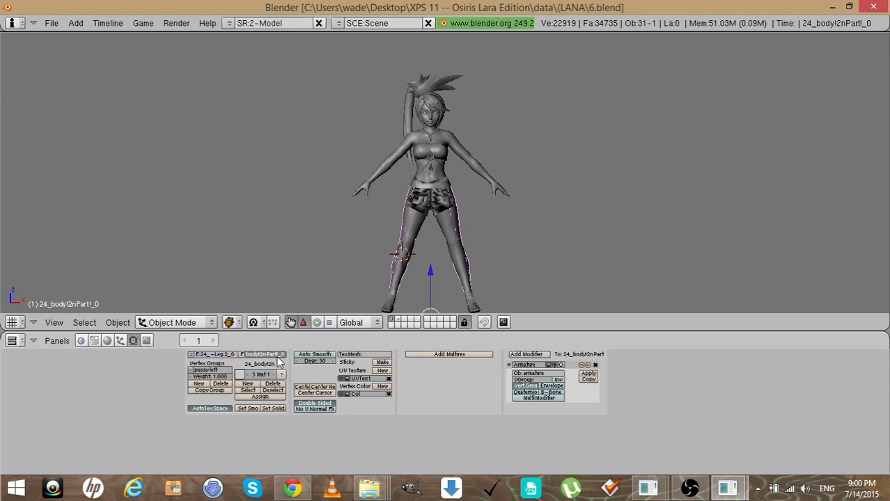
# Rename the separated bare legs object as 24_-Legs.2_0
pyautogui.press('BackSpace')
pyautogui.press('BackSpace')
pyautogui.press('BackSpace')
pyautogui.press('BackSpace')
pyautogui.press('BackSpace')
pyautogui.press('BackSpace')
pyautogui.press('BackSpace')
pyautogui.press('BackSpace')
pyautogui.press('BackSpace')
pyautogui.press('BackSpace')
pyautogui.press('BackSpace')
pyautogui.press('BackSpace')
pyautogui.write('-Leg')
pyautogui.write('2')
pyautogui.press('Return')
# Examine the separated bare legs under the clothing from angled and front views
pyautogui.press('KP_4')
pyautogui.press('KP_4')
pyautogui.press('KP_4')
pyautogui.press('KP_4')
pyautogui.press('KP_4')
pyautogui.press('KP_4')
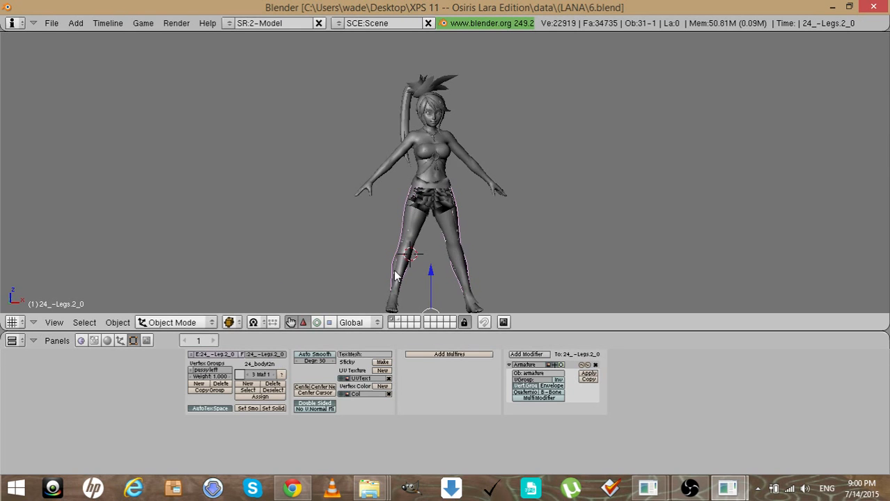
pyautogui.press('KP_6')
pyautogui.press('KP_6')
pyautogui.press('KP_6')
pyautogui.press('KP_6')
pyautogui.press('KP_6')
pyautogui.press('KP_6')
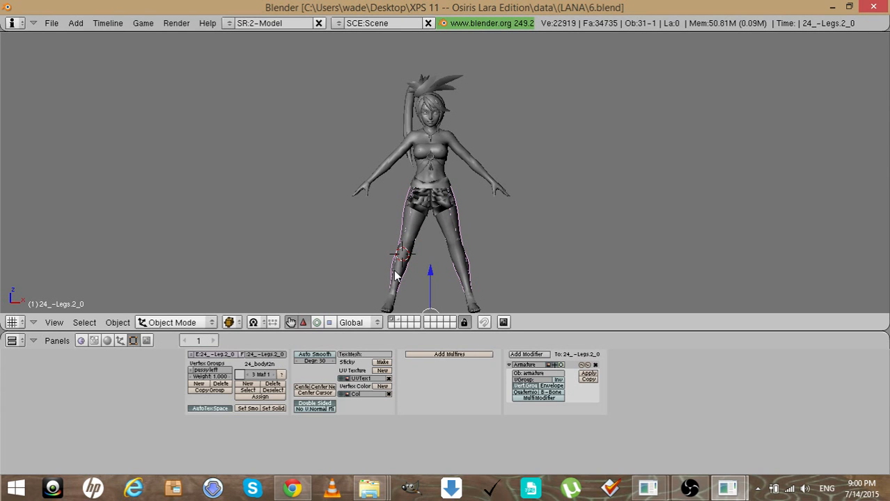
# Clear the selection, unhide all objects and hide the armature again
pyautogui.press('a')
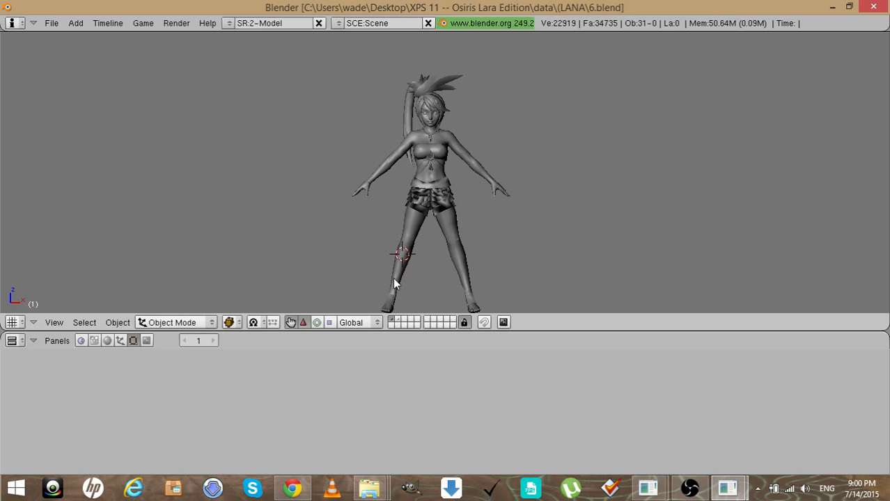
pyautogui.hotkey('alt', 'h')
pyautogui.press('a')
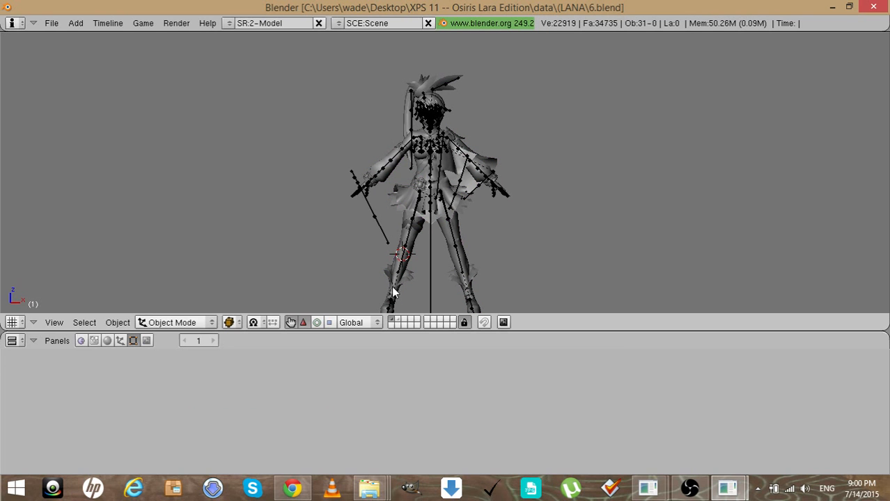
pyautogui.press('a')
pyautogui.press('h')
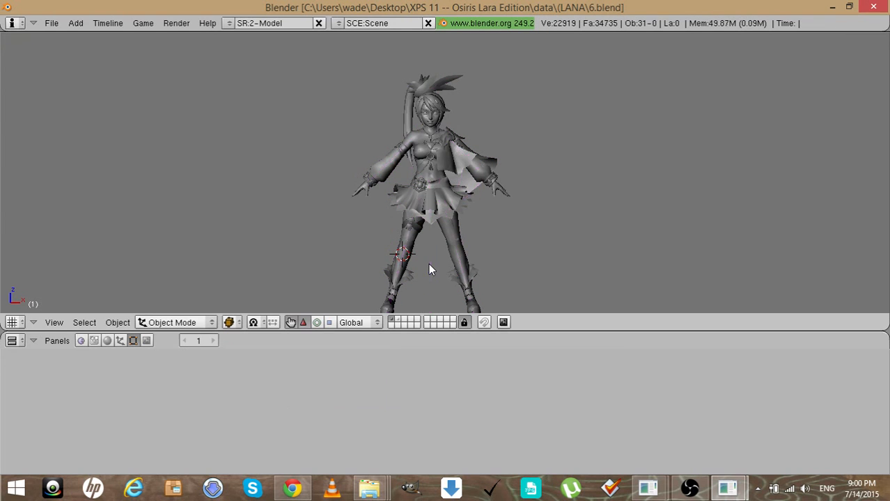
# Frame the boots up close, clear the selection and display the model with textured shading
pyautogui.rightClick(384, 305)
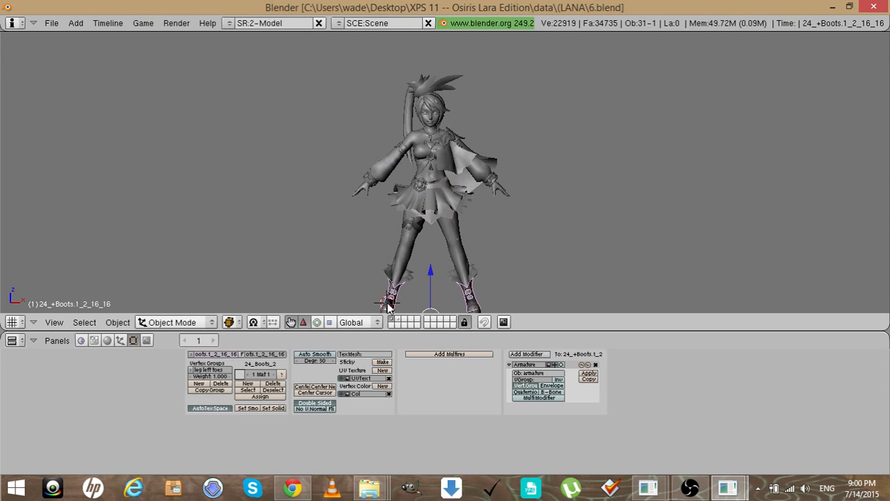
pyautogui.press('KP_Decimal')
pyautogui.scroll(1, 387, 308)
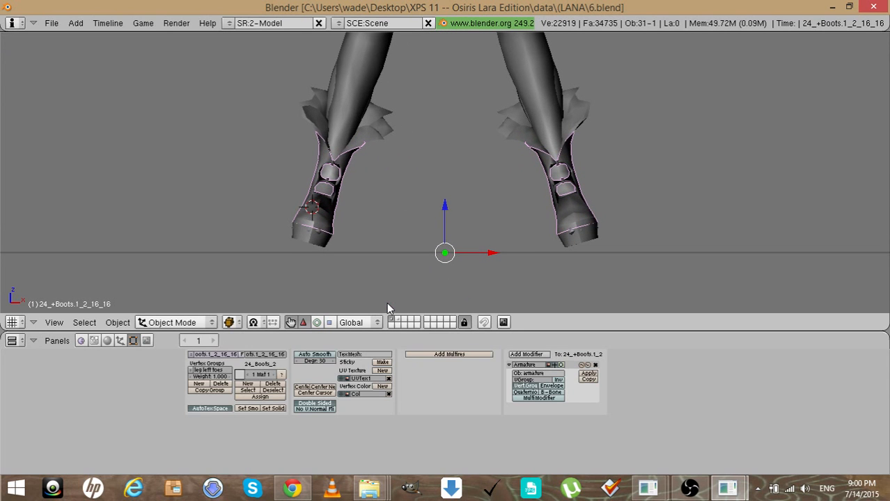
pyautogui.press('a')
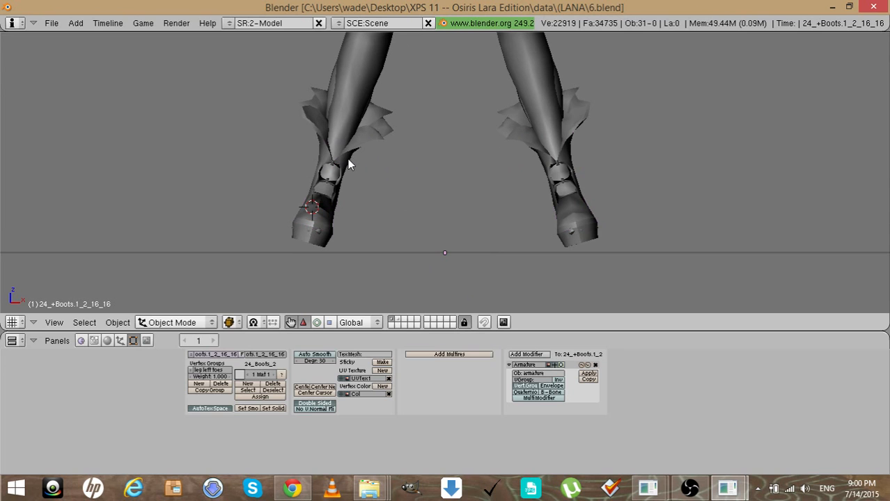
pyautogui.click(229, 322)
pyautogui.click(242, 262)
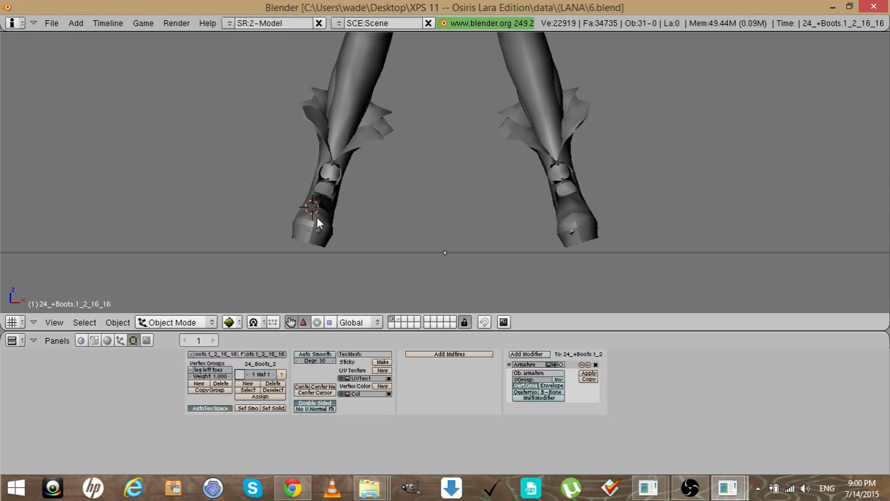
# Select the 24_-Legs.2_0 bare legs showing through the leg clothing and hide them
pyautogui.click(330, 80)
pyautogui.rightClick(330, 82)
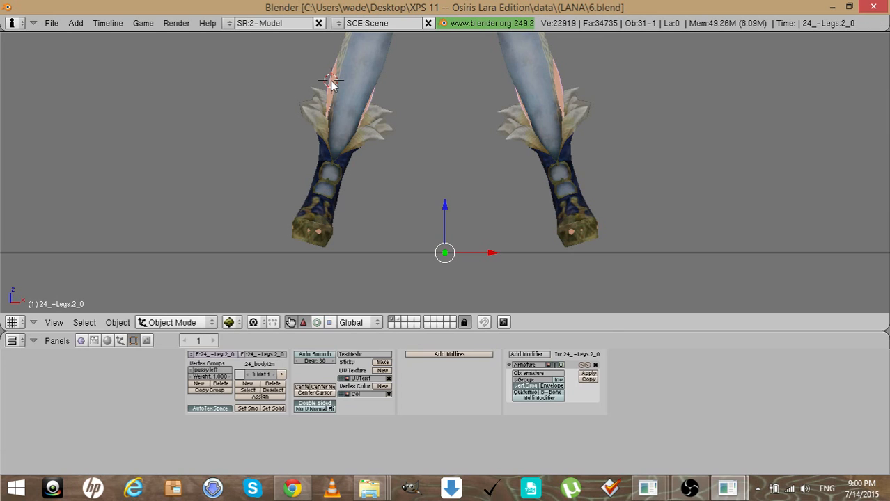
pyautogui.press('a')
pyautogui.click(320, 165)
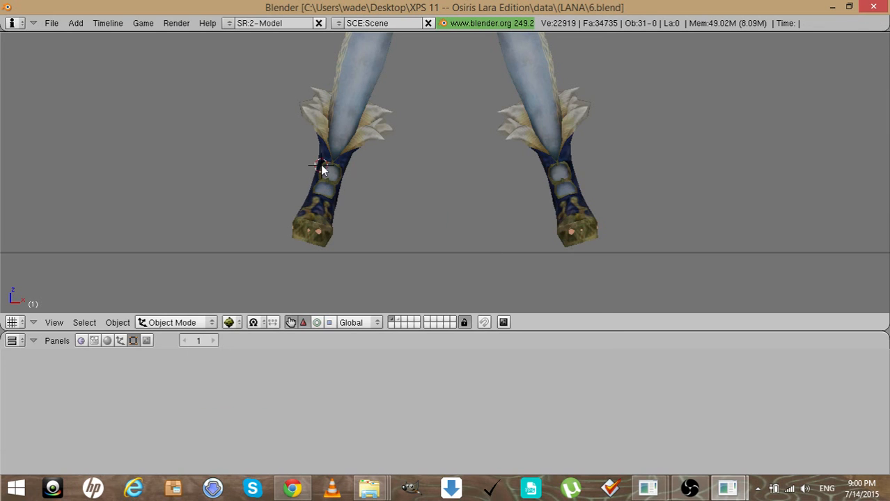
# Select the 24_body!2nPart!_0.9_ body mesh whose toes poke through the boots and isolate it in local view
pyautogui.rightClick(349, 135)
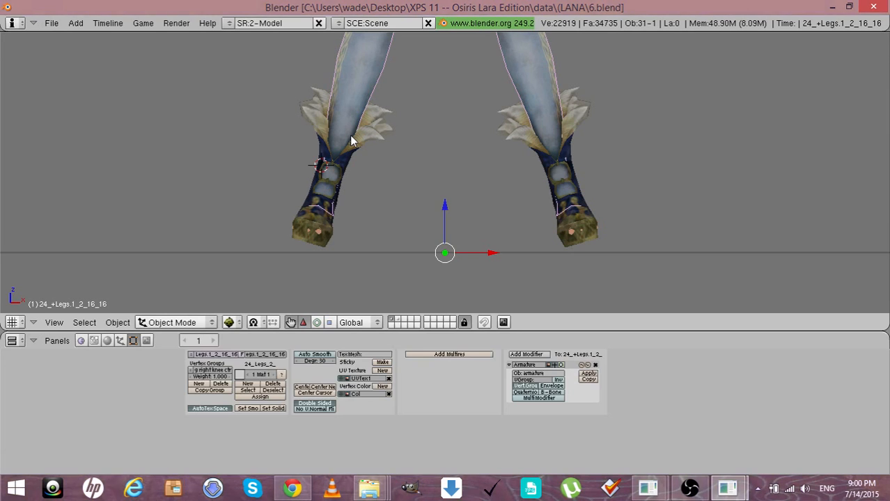
pyautogui.rightClick(350, 137)
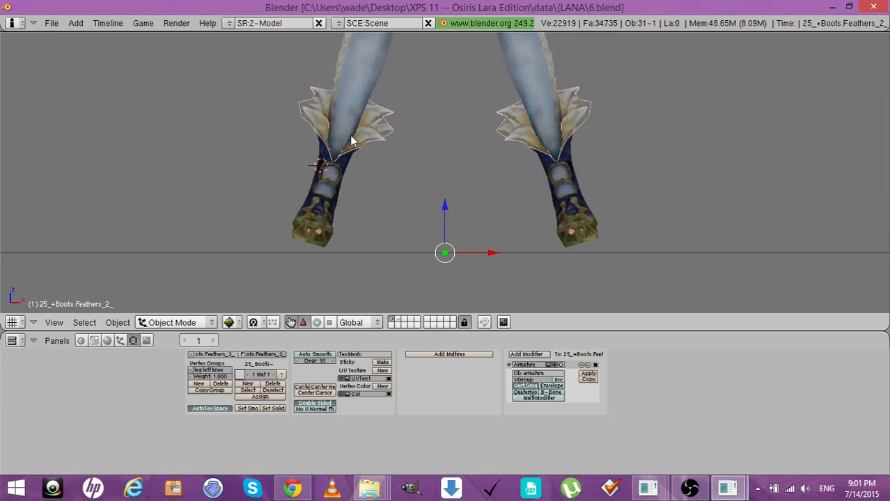
pyautogui.rightClick(317, 236)
pyautogui.rightClick(317, 236)
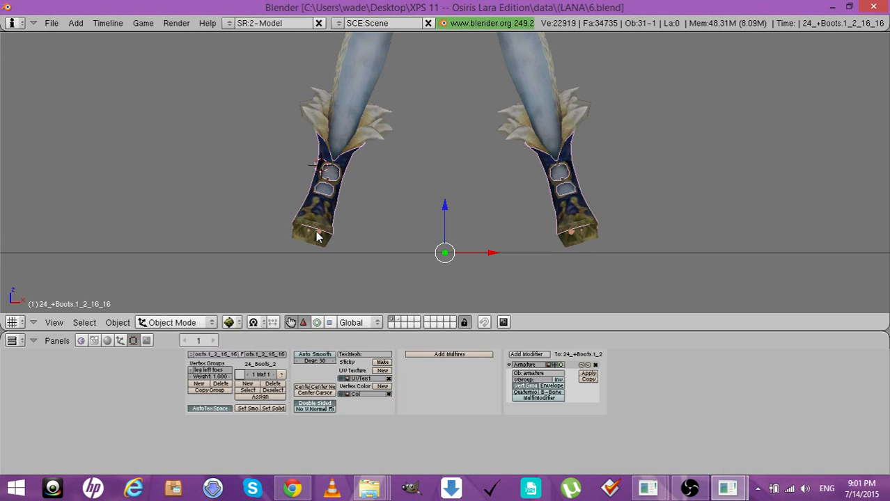
pyautogui.rightClick(317, 237)
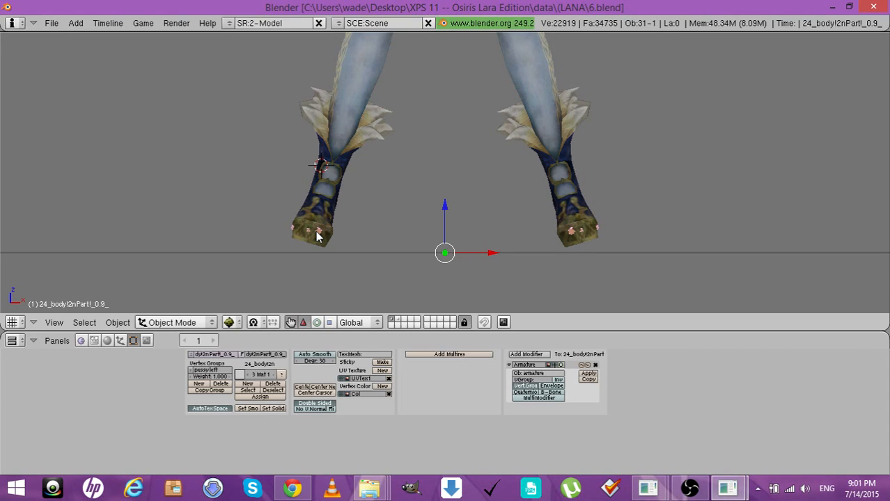
pyautogui.press('KP_Divide')
pyautogui.press('KP_Divide')
pyautogui.press('KP_Divide')
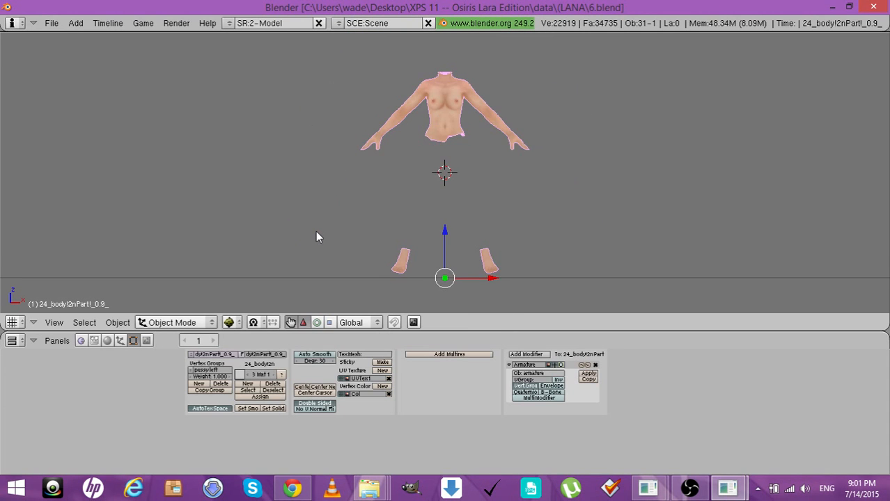
# Select the vertices of both feet and separate them from the body mesh into their own object
pyautogui.scroll(-1, 316, 231)
pyautogui.scroll(3, 316, 231)
pyautogui.press('Tab')
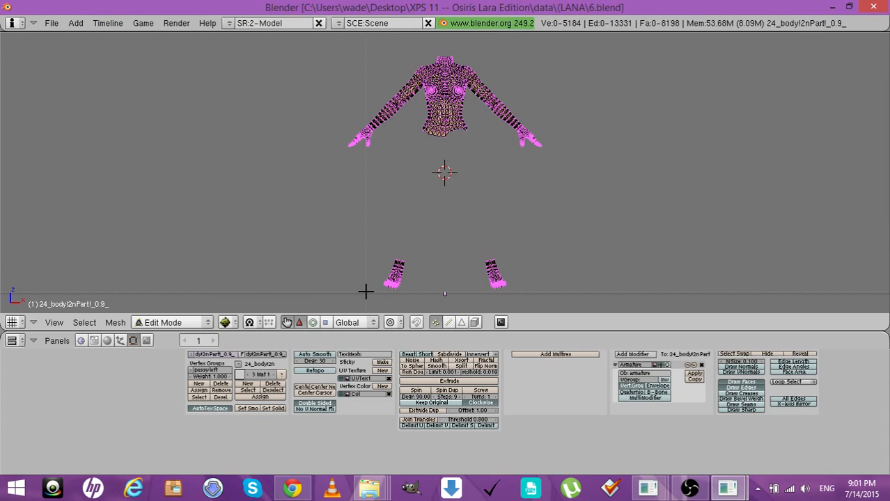
pyautogui.moveTo(365, 302); pyautogui.dragTo(604, 232)
pyautogui.click(197, 321)
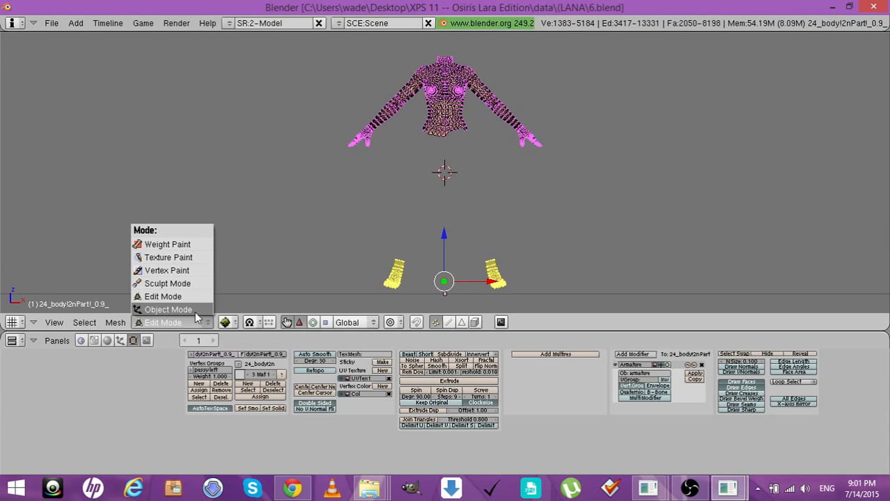
pyautogui.click(114, 322)
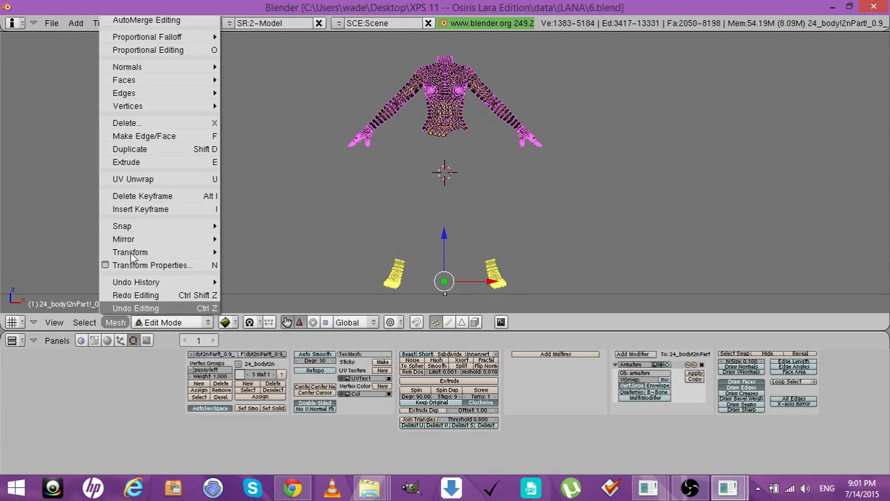
pyautogui.moveTo(168, 107)
pyautogui.click(255, 144)
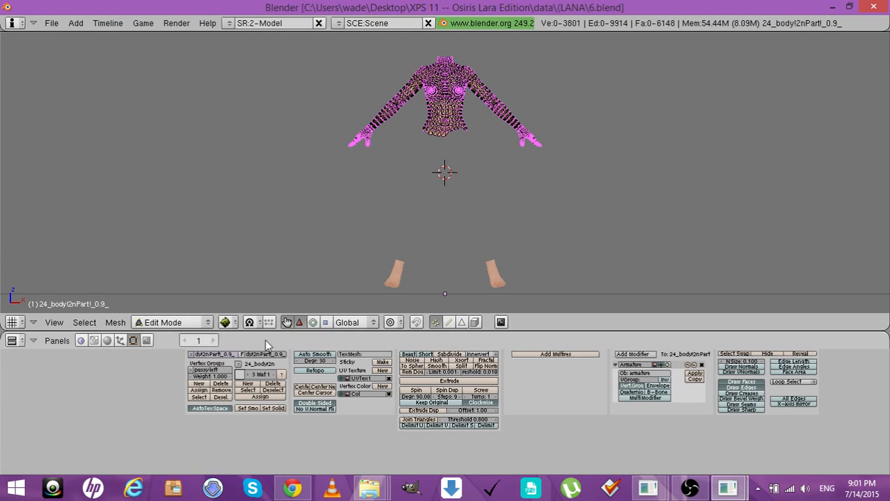
pyautogui.click(197, 322)
pyautogui.click(193, 311)
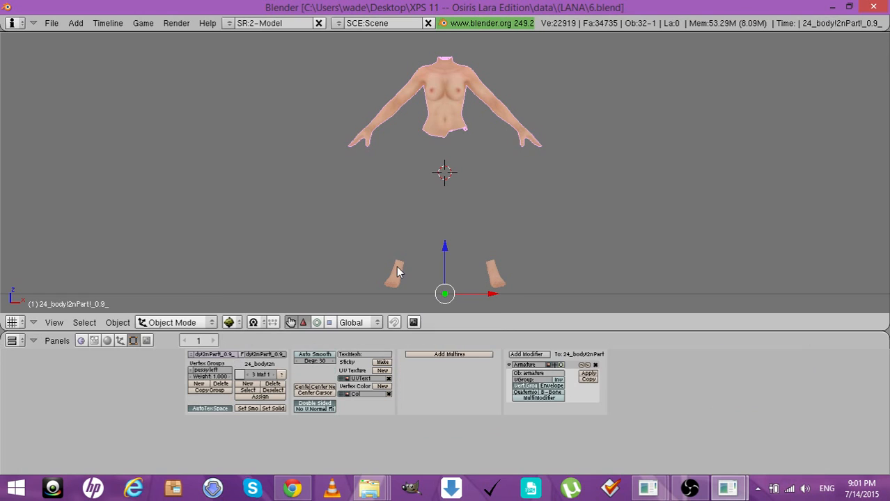
# Select the separated feet and rename their mesh data as 24_-Boots.4_0
pyautogui.click(395, 273)
pyautogui.rightClick(396, 273)
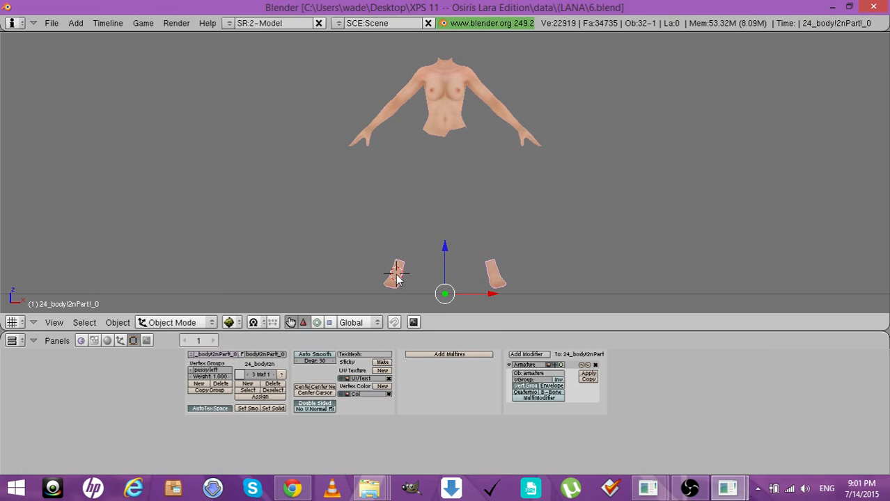
pyautogui.click(230, 355)
pyautogui.press('BackSpace')
pyautogui.press('BackSpace')
pyautogui.press('BackSpace')
pyautogui.press('BackSpace')
pyautogui.press('BackSpace')
pyautogui.press('BackSpace')
pyautogui.press('BackSpace')
pyautogui.press('BackSpace')
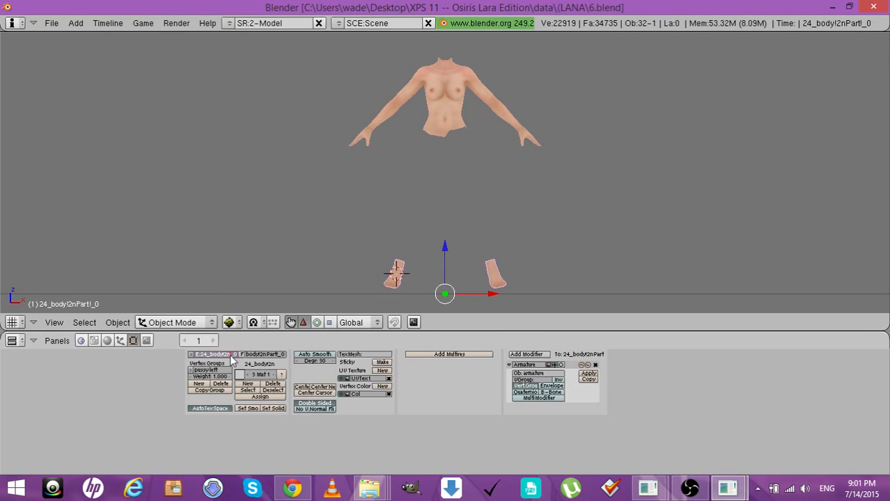
pyautogui.press('BackSpace')
pyautogui.press('BackSpace')
pyautogui.press('BackSpace')
pyautogui.press('BackSpace')
pyautogui.write('-Bot')
pyautogui.write('ts')
pyautogui.write('.4')
pyautogui.press('Return')
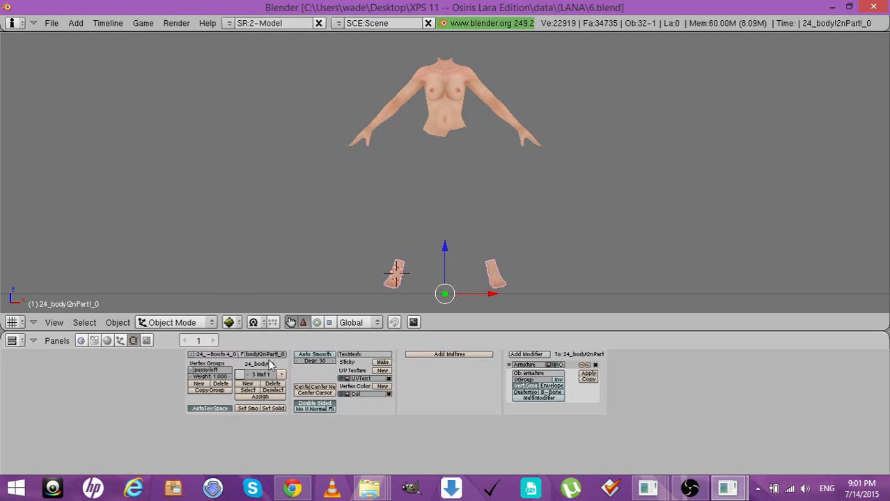
# Rename the feet's object to match the Boots optional-part name given to its mesh data
pyautogui.press('BackSpace')
pyautogui.press('BackSpace')
pyautogui.press('BackSpace')
pyautogui.press('BackSpace')
pyautogui.press('BackSpace')
pyautogui.press('BackSpace')
pyautogui.press('BackSpace')
pyautogui.press('BackSpace')
pyautogui.press('BackSpace')
pyautogui.press('BackSpace')
pyautogui.press('BackSpace')
pyautogui.press('BackSpace')
pyautogui.write('-Boots4_0')
pyautogui.press('Return')
# Hide the separated feet and leave local view to show the full clothed model
pyautogui.press('h')
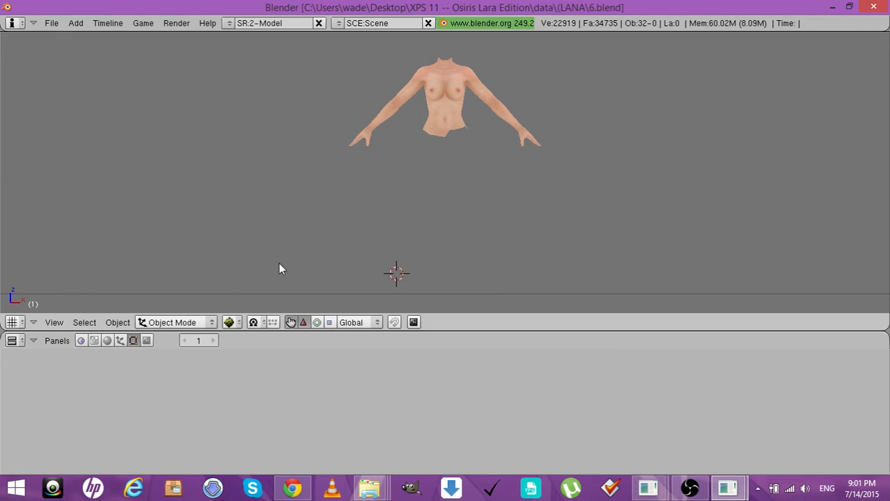
pyautogui.press('KP_Divide')
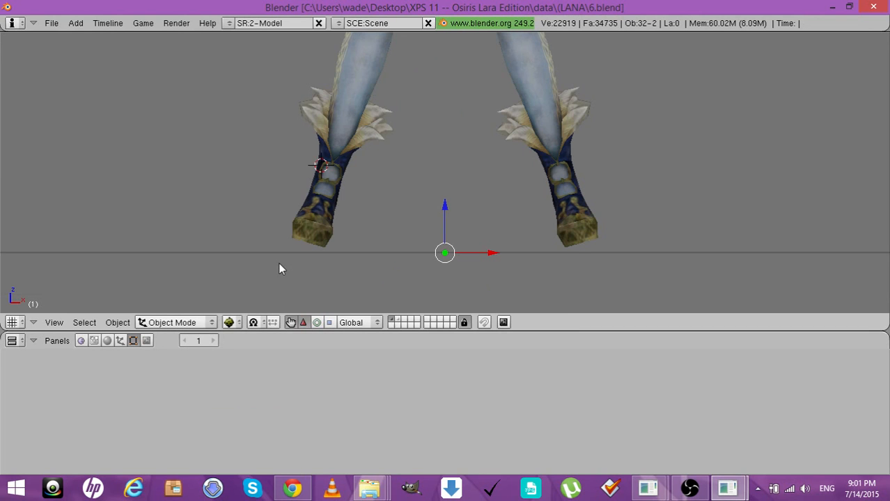
pyautogui.scroll(-5, 279, 264)
pyautogui.scroll(-4, 279, 264)
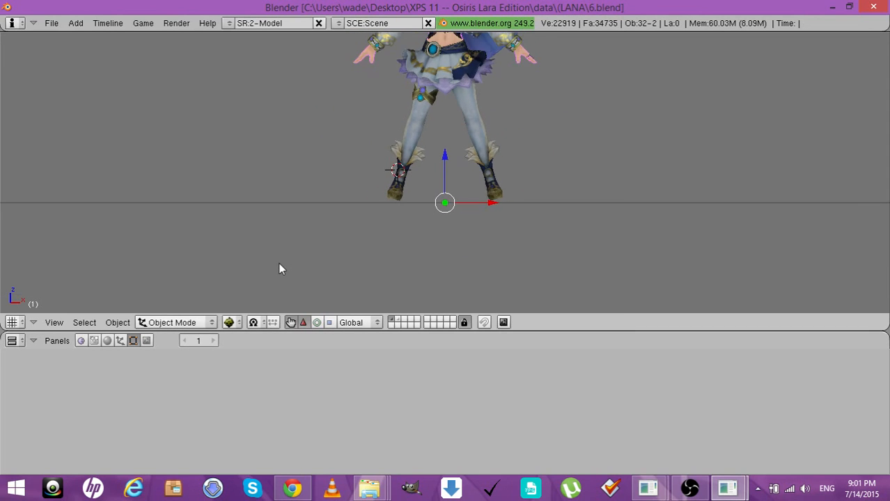
# Hide the 24_+Tutu_2_16_16 skirt and the blue top with its waist straps
pyautogui.rightClick(441, 99)
pyautogui.press('KP_Decimal')
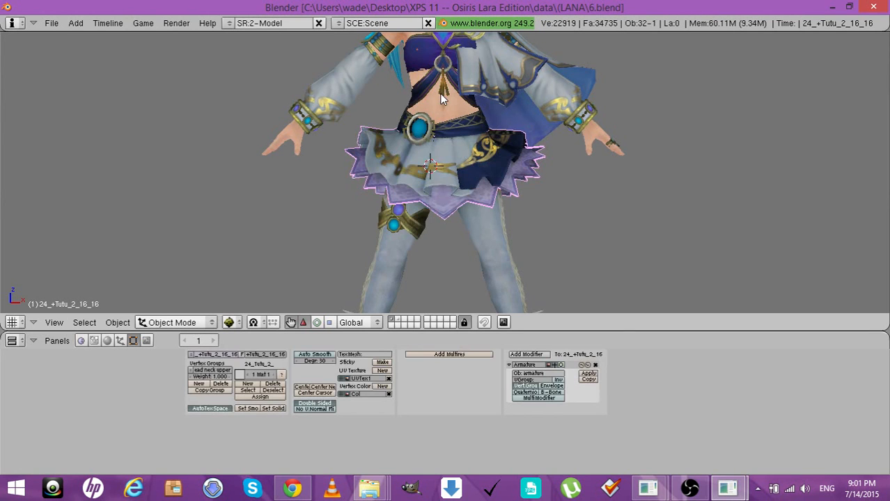
pyautogui.press('h')
pyautogui.click(454, 127)
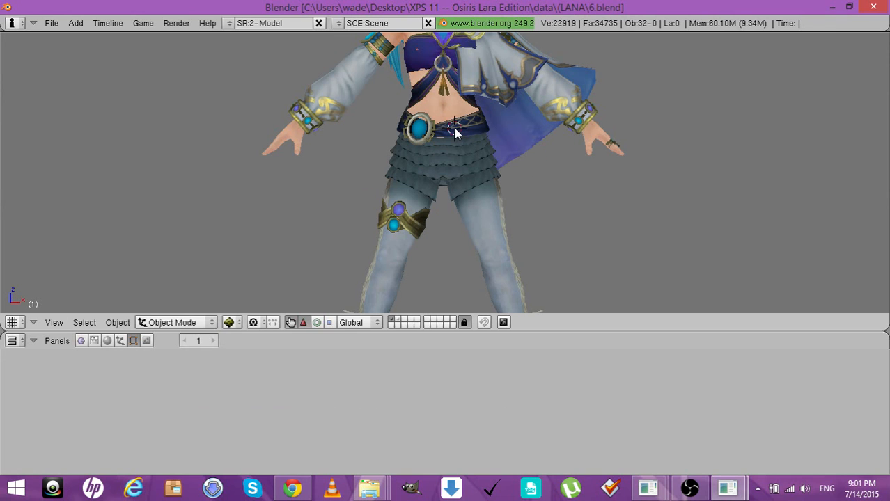
pyautogui.rightClick(454, 129)
pyautogui.press('h')
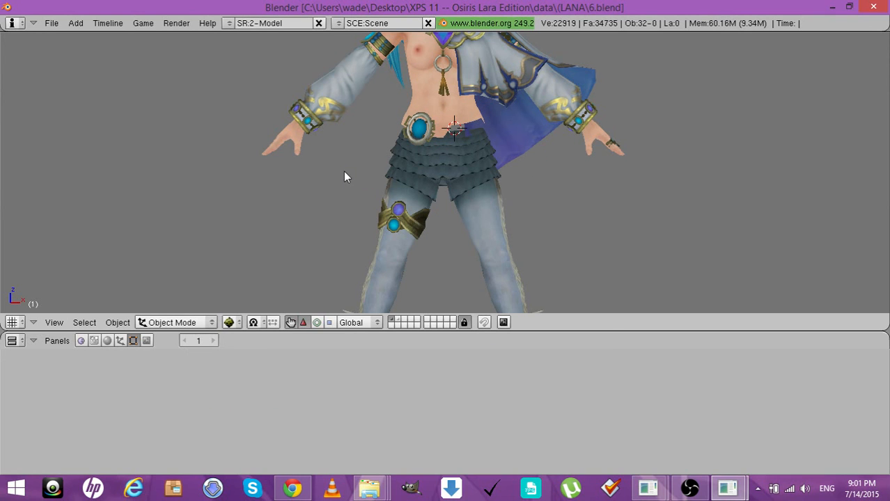
# Unhide all objects, then hide the 24_+Tutu_2_16_16 skirt and the ruffled layer beneath it
pyautogui.hotkey('alt', 'h')
pyautogui.press('a')
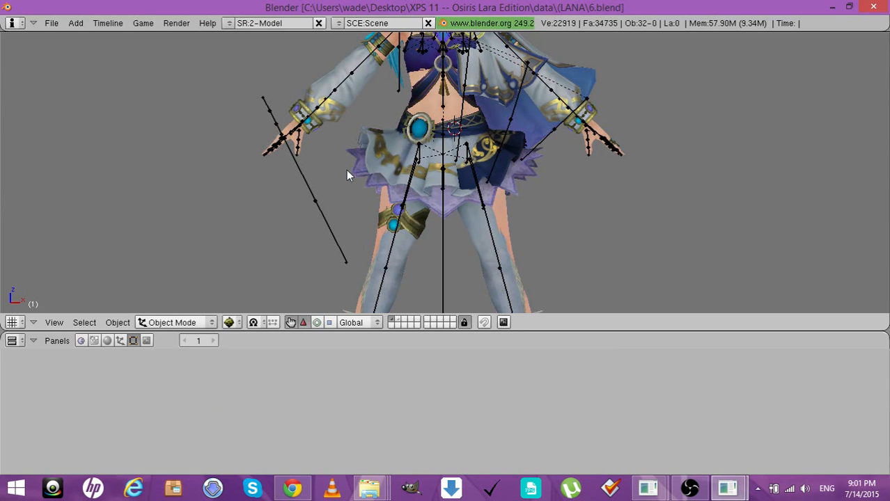
pyautogui.click(374, 158)
pyautogui.rightClick(375, 160)
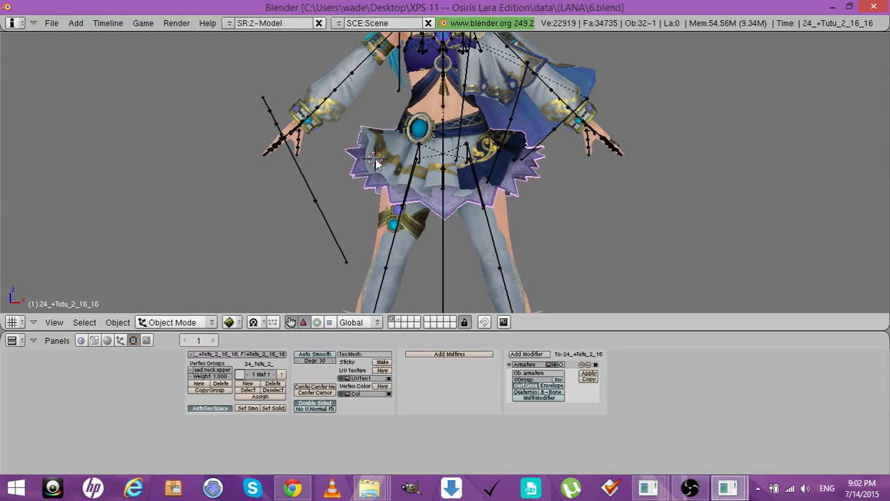
pyautogui.press('h')
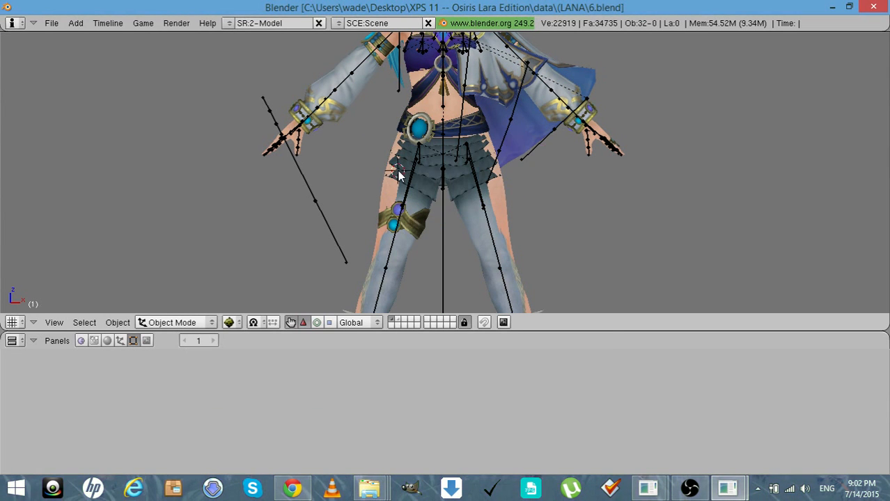
pyautogui.rightClick(398, 176)
pyautogui.press('h')
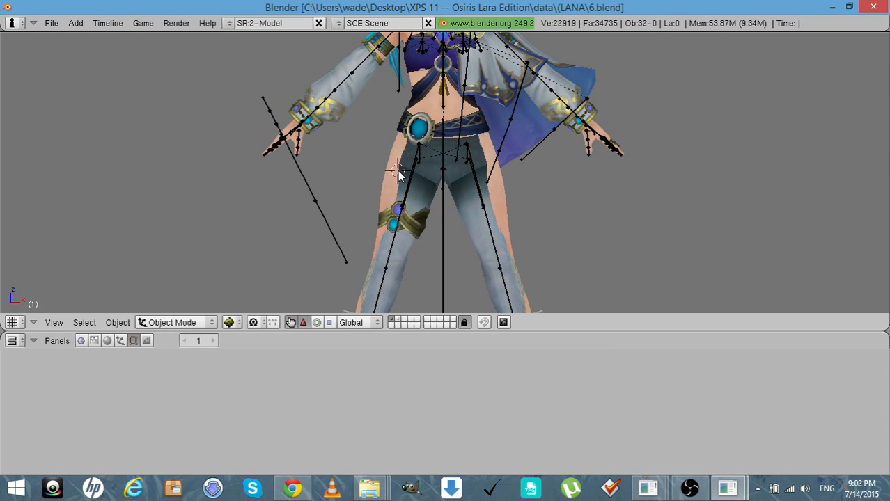
# Hide the blue top and its waist straps to expose the midriff
pyautogui.click(421, 200)
pyautogui.rightClick(421, 201)
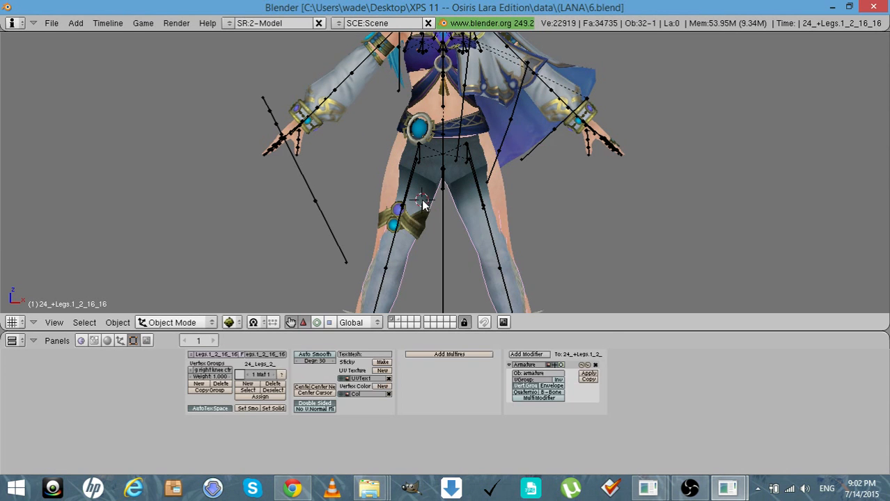
pyautogui.click(465, 126)
pyautogui.rightClick(467, 131)
pyautogui.press('h')
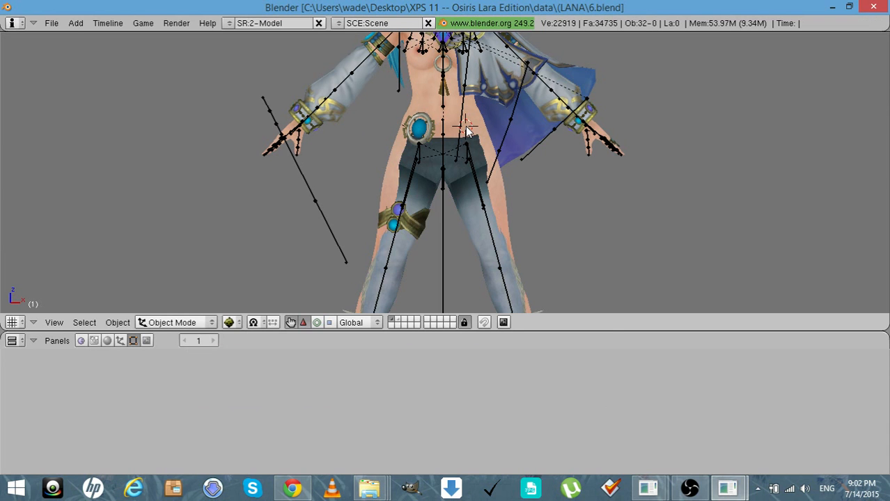
# Select the 24_-Legs.2_0 bare legs and open their mesh for editing
pyautogui.rightClick(490, 144)
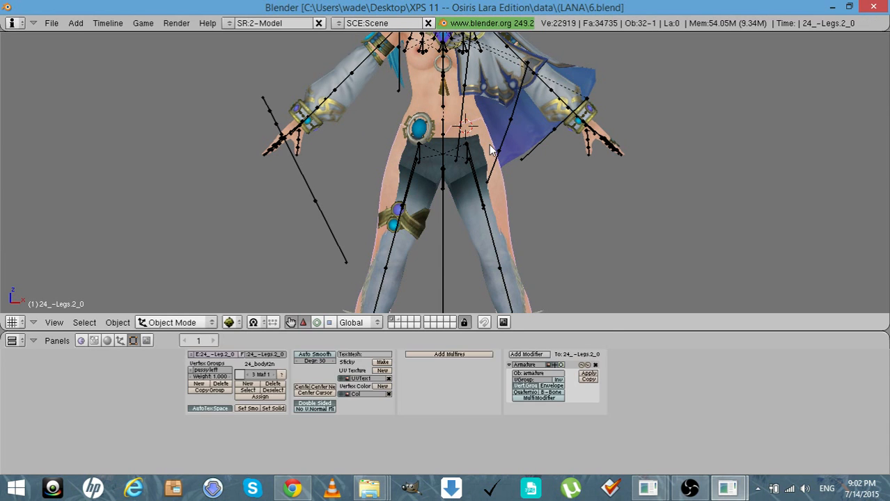
pyautogui.press('KP_Decimal')
pyautogui.scroll(1, 490, 145)
pyautogui.scroll(2, 489, 144)
pyautogui.scroll(-3, 489, 144)
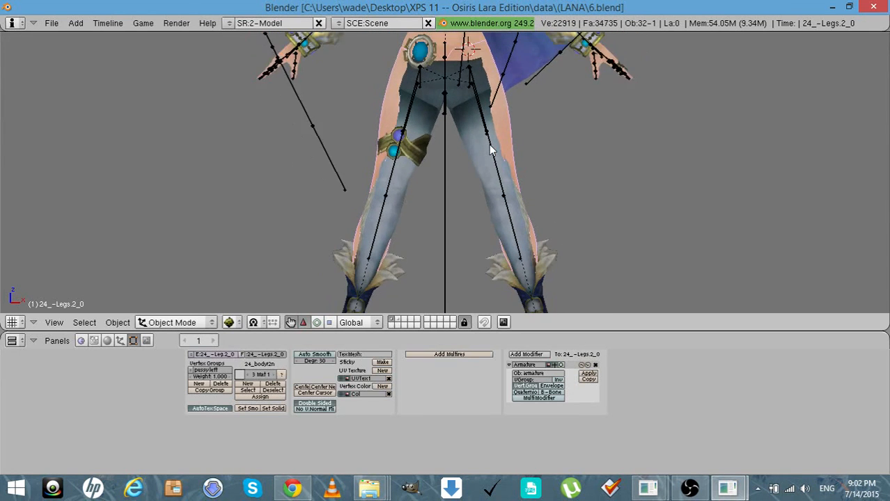
pyautogui.press('Tab')
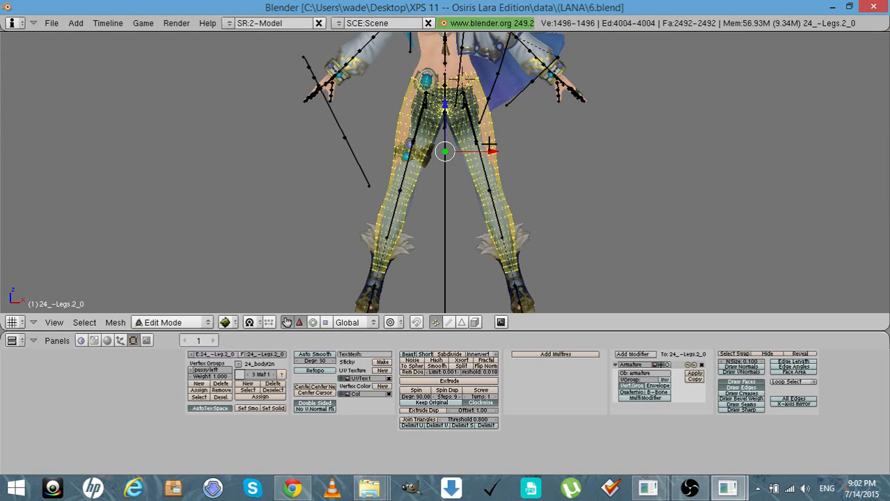
# Brush-select the upper hip strip of the bare legs and separate it into its own object
pyautogui.press('a')
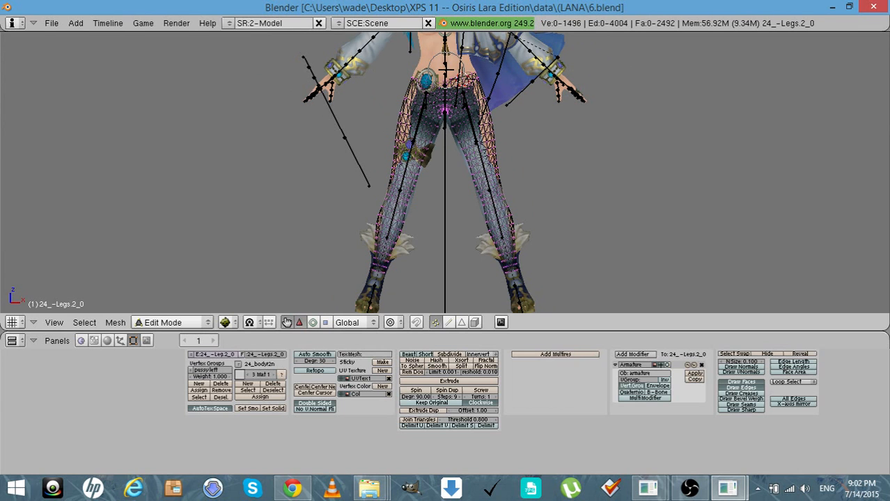
pyautogui.press('b')
pyautogui.press('b')
pyautogui.moveTo(456, 71); pyautogui.dragTo(478, 71)
pyautogui.click(116, 322)
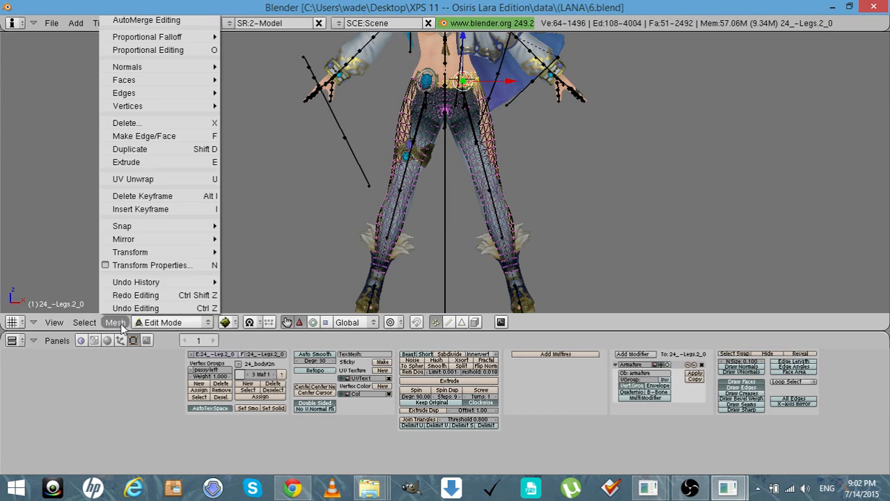
pyautogui.moveTo(133, 106)
pyautogui.click(240, 146)
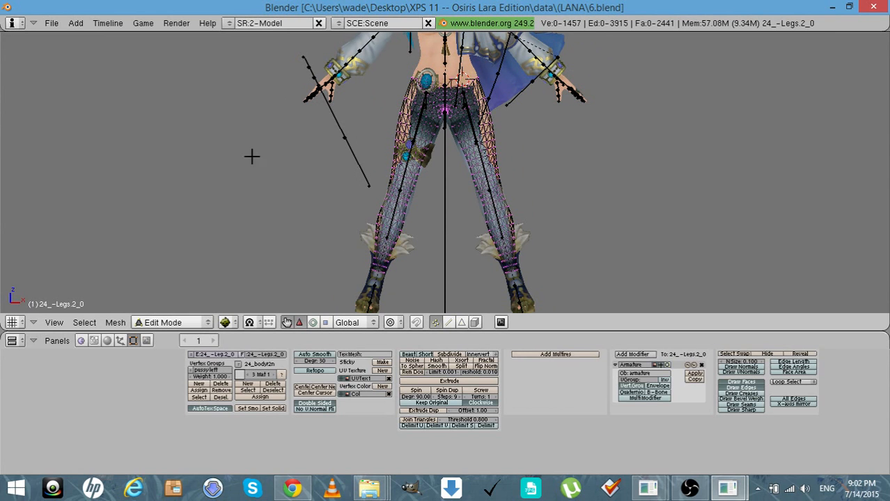
pyautogui.click(171, 323)
pyautogui.click(201, 309)
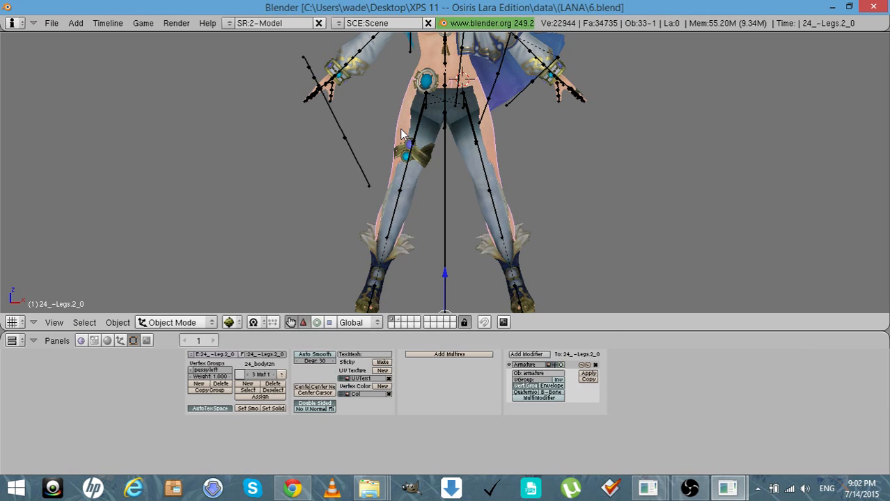
# Hide the remaining bare legs, then select and frame the separated waist strip
pyautogui.press('a')
pyautogui.click(456, 86)
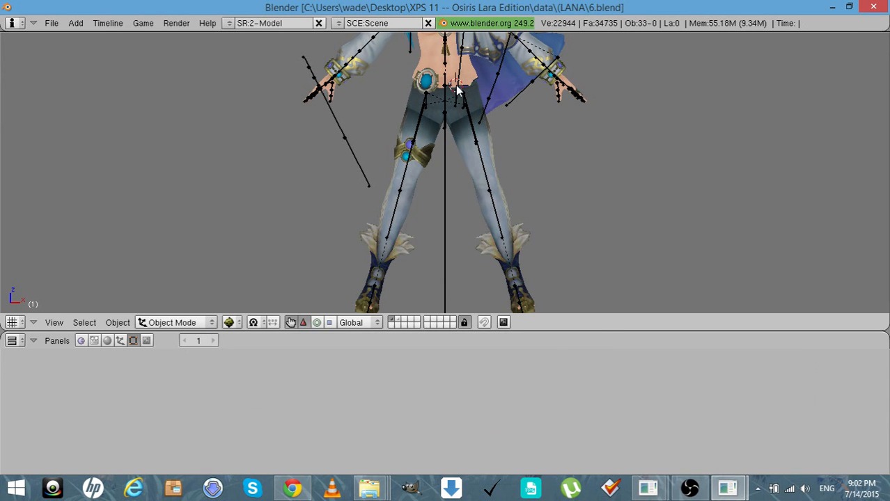
pyautogui.rightClick(457, 87)
pyautogui.scroll(3, 456, 85)
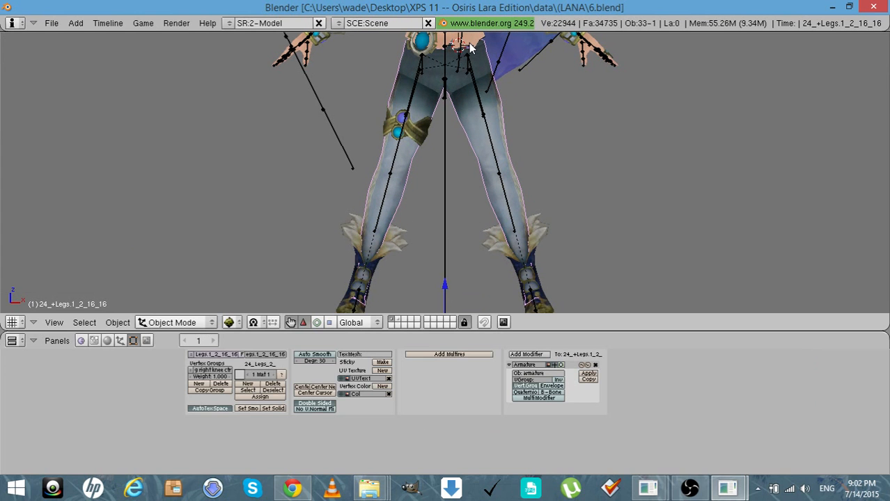
pyautogui.rightClick(470, 47)
pyautogui.press('KP_Decimal')
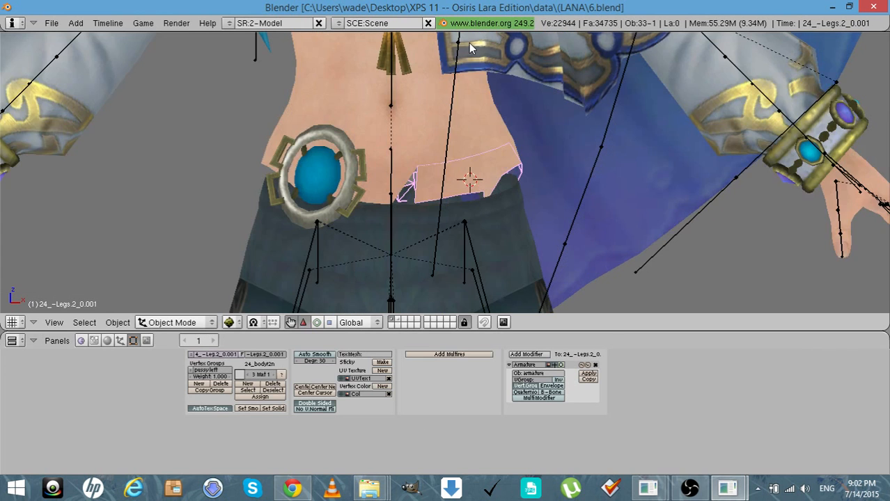
# Add the 24_body!2nPart!_0.9_ torso to the waist strip selection and switch the viewport draw type to Solid
pyautogui.scroll(2, 470, 43)
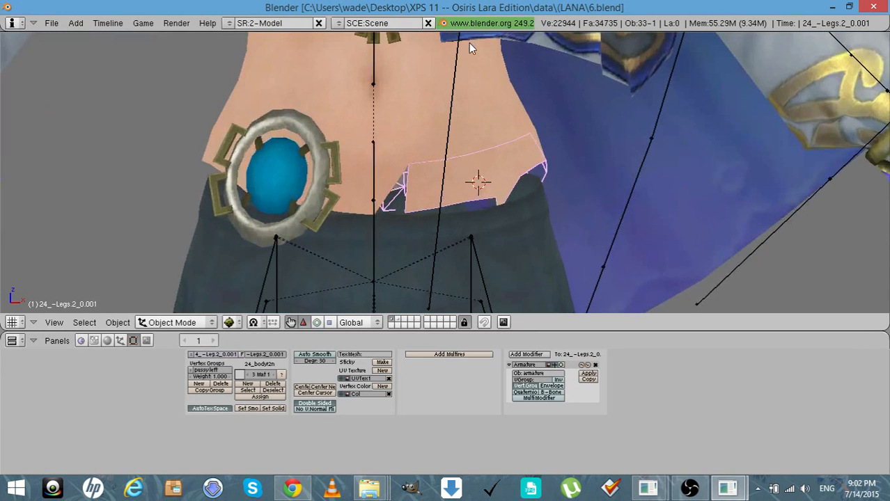
pyautogui.keyDown('shift'); pyautogui.rightClick(472, 130); pyautogui.keyUp('shift')
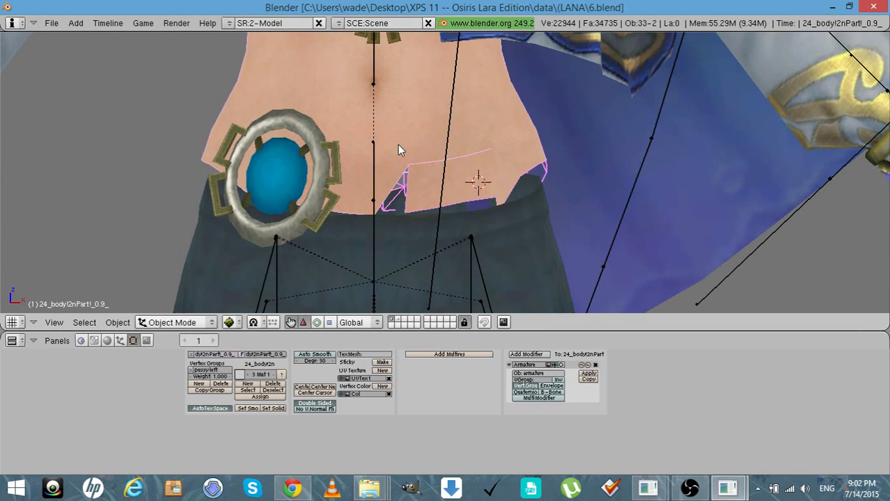
pyautogui.click(231, 322)
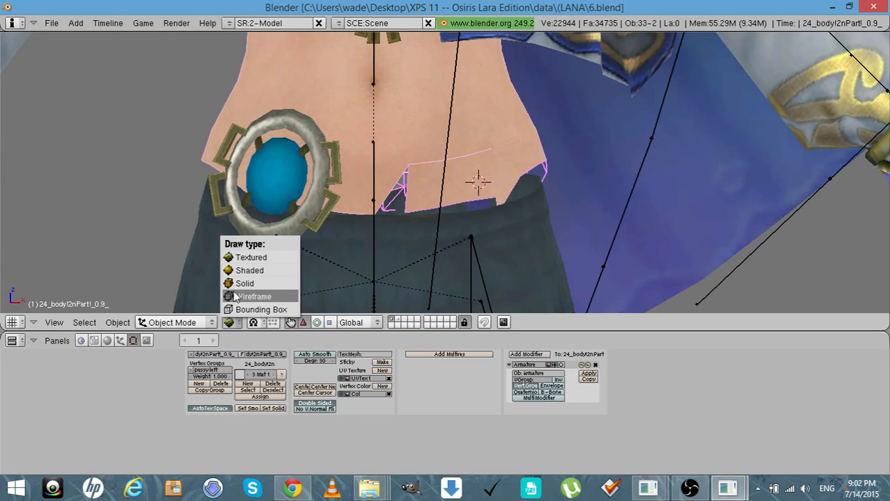
pyautogui.click(241, 284)
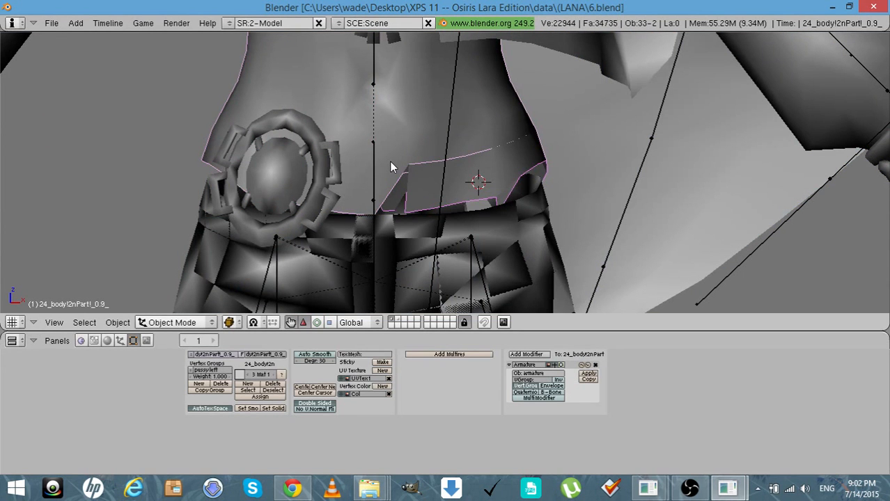
# Join the separated waist strip into the 24_body!2nPart!_0.9_ torso mesh
pyautogui.keyDown('shift'); pyautogui.rightClick(390, 165); pyautogui.keyUp('shift')
pyautogui.rightClick(422, 187)
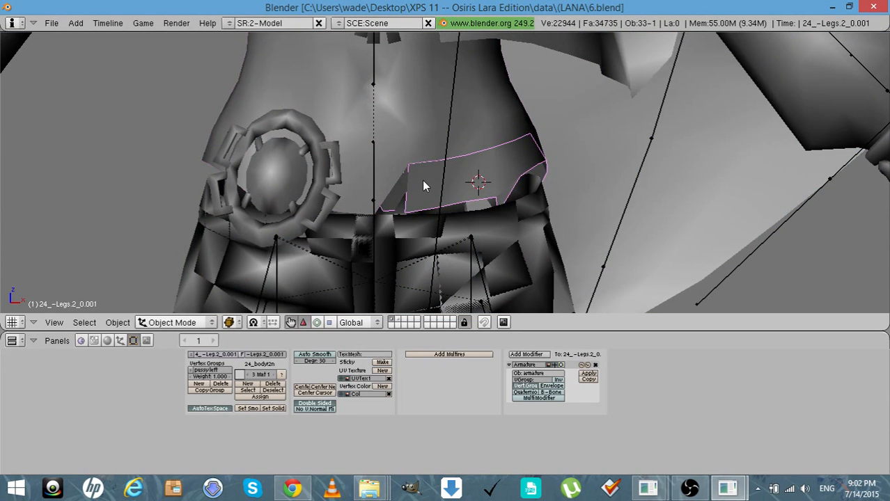
pyautogui.keyDown('shift'); pyautogui.rightClick(389, 164); pyautogui.keyUp('shift')
pyautogui.hotkey('ctrl', 'j')
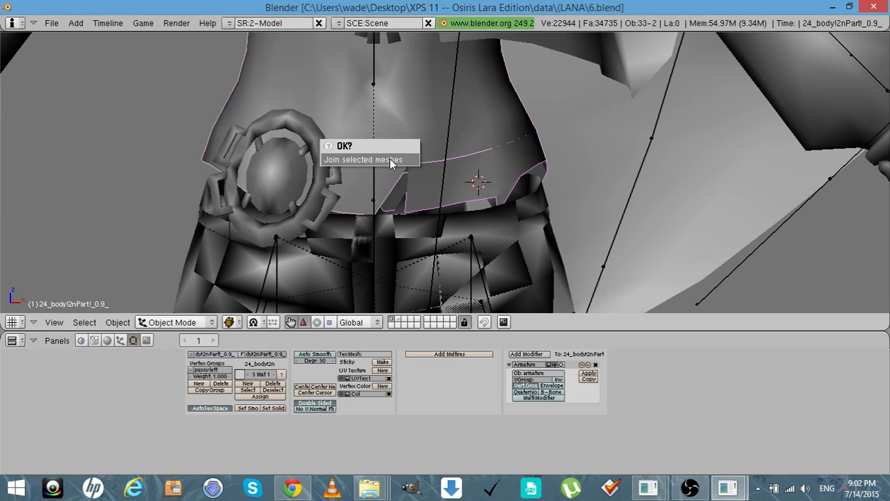
pyautogui.click(389, 165)
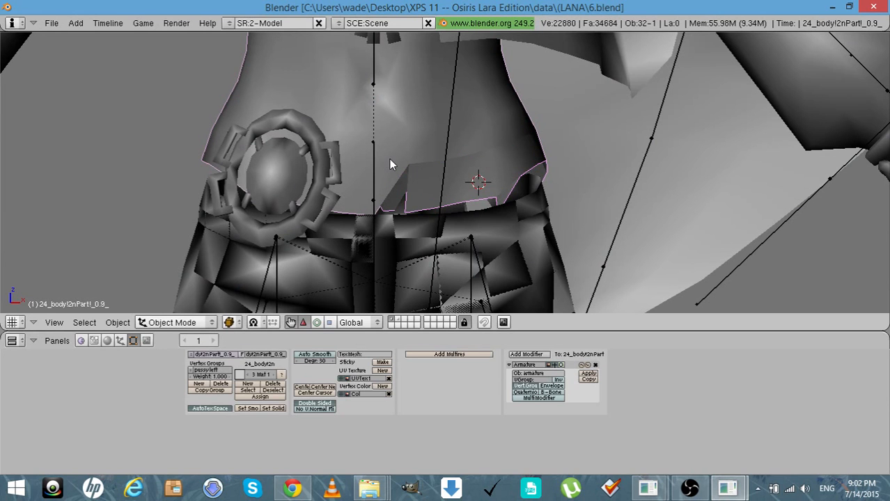
# Reveal all hidden parts, then hide the top, tutu and bloomers to uncover the hip area
pyautogui.press('2')
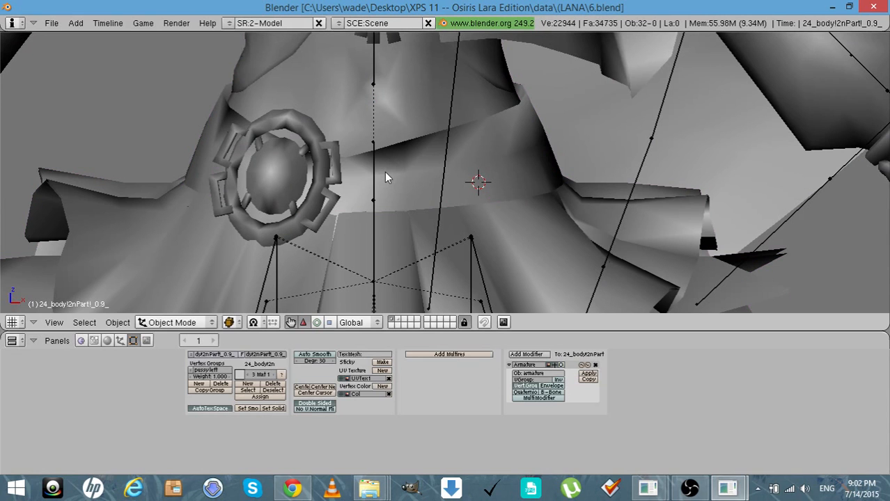
pyautogui.rightClick(385, 172)
pyautogui.press('h')
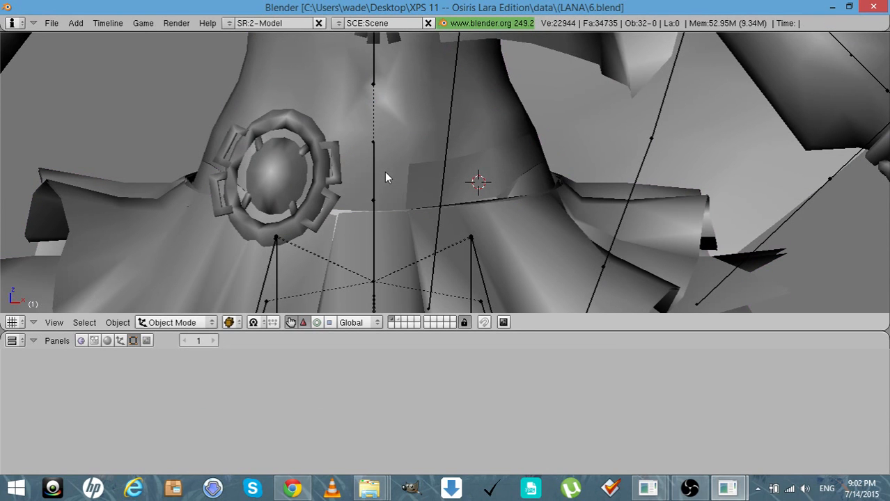
pyautogui.click(387, 234)
pyautogui.rightClick(387, 233)
pyautogui.press('h')
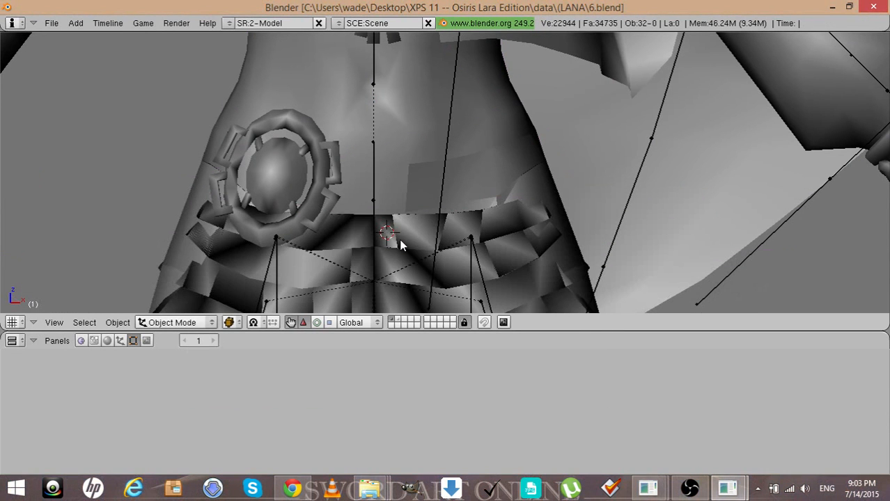
pyautogui.click(398, 240)
pyautogui.rightClick(398, 240)
pyautogui.press('h')
# Isolate the 24_-Legs.2_0 bare legs in local view and open their mesh for editing
pyautogui.rightClick(400, 245)
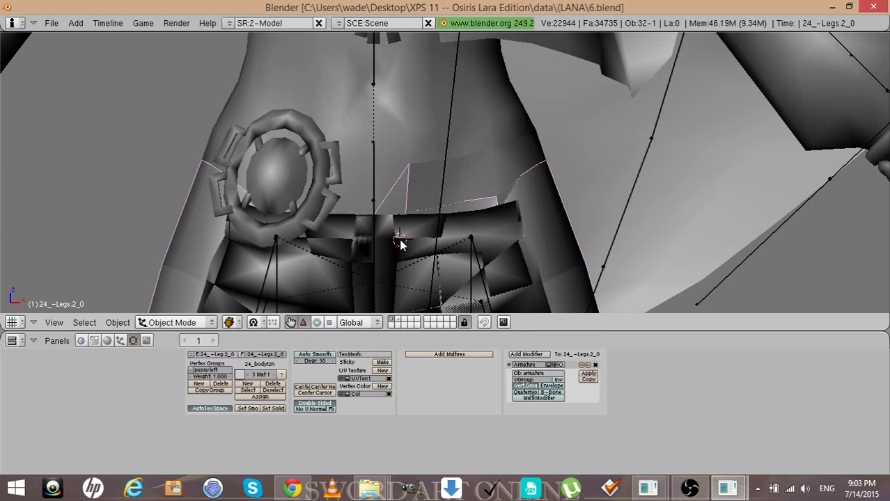
pyautogui.press('KP_Divide')
pyautogui.press('KP_Divide')
pyautogui.press('KP_Divide')
pyautogui.scroll(-1, 401, 240)
pyautogui.scroll(2, 400, 240)
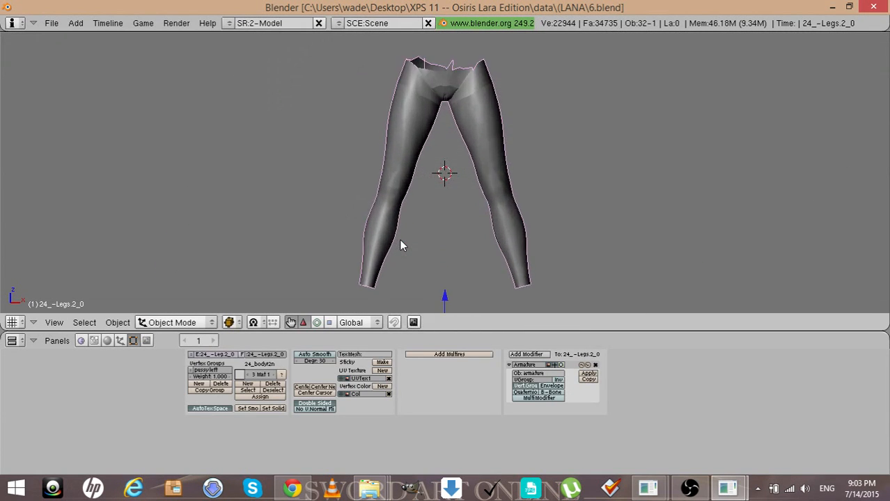
pyautogui.press('Tab')
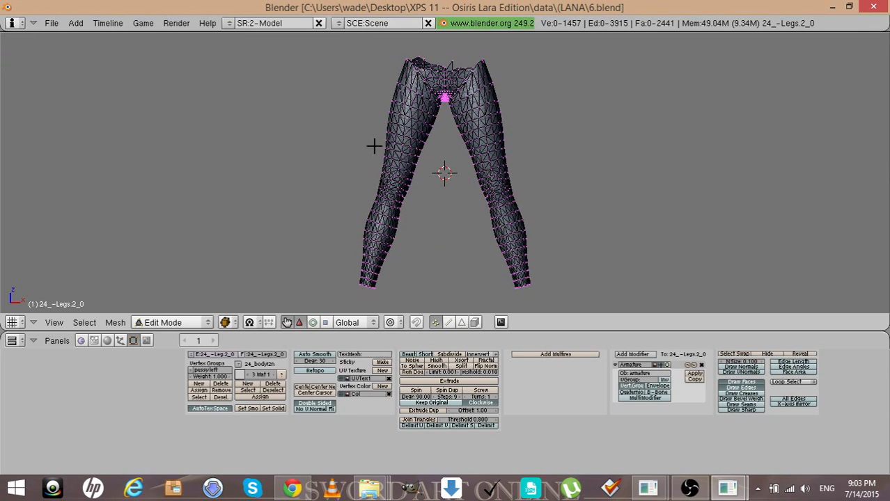
# Brush-select the bare legs' jagged upper rim, separate it into its own object, and return to the full scene in Object Mode
pyautogui.press('b')
pyautogui.press('b')
pyautogui.moveTo(414, 51)
pyautogui.mouseDown()
pyautogui.moveTo(467, 56)
pyautogui.moveTo(500, 38)
pyautogui.mouseUp()
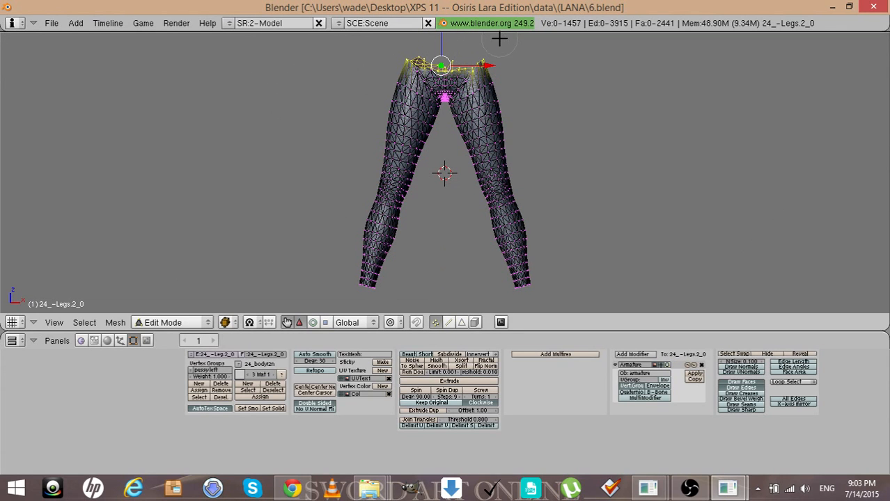
pyautogui.rightClick(499, 39)
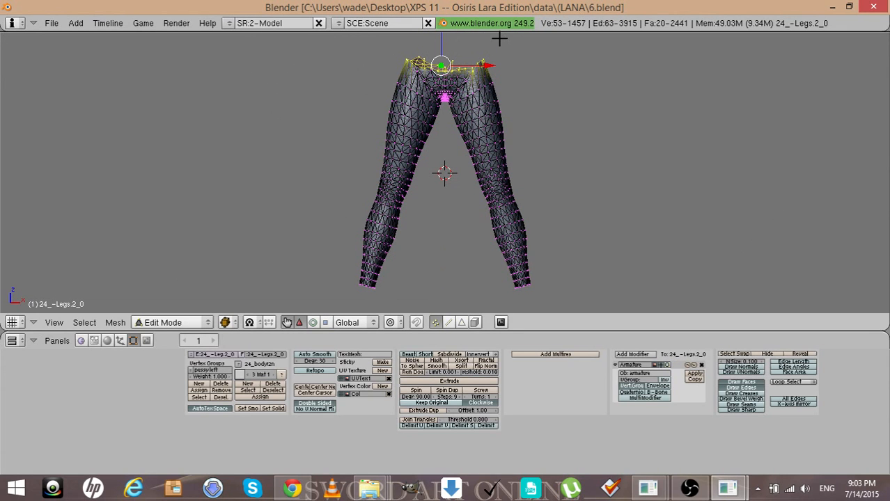
pyautogui.click(115, 324)
pyautogui.moveTo(193, 107)
pyautogui.click(251, 143)
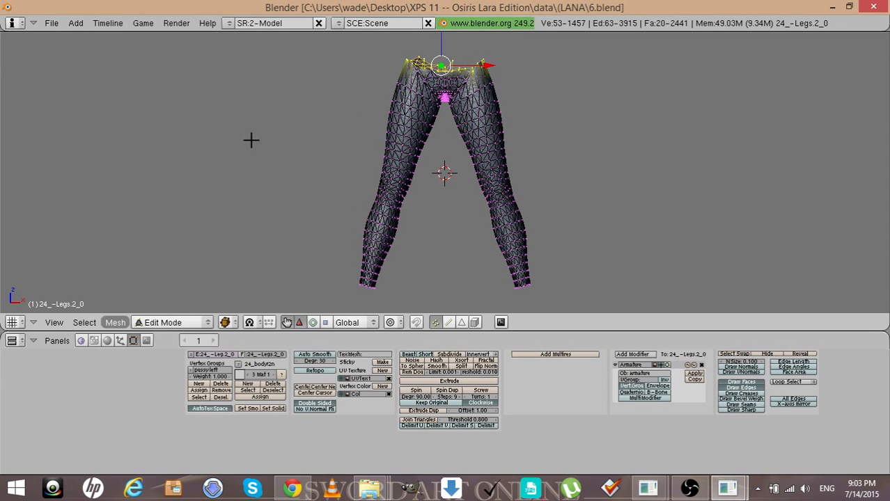
pyautogui.hotkey('ctrl', 'z')
pyautogui.click(201, 322)
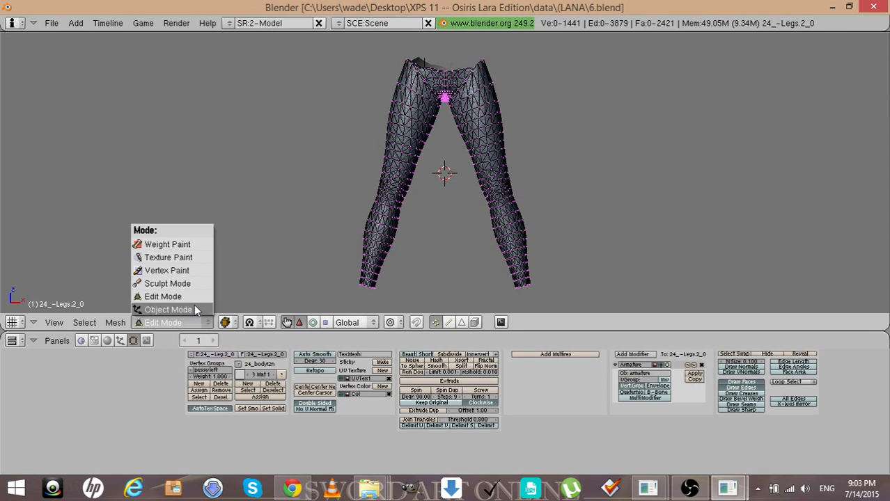
pyautogui.click(194, 310)
pyautogui.press('KP_Divide')
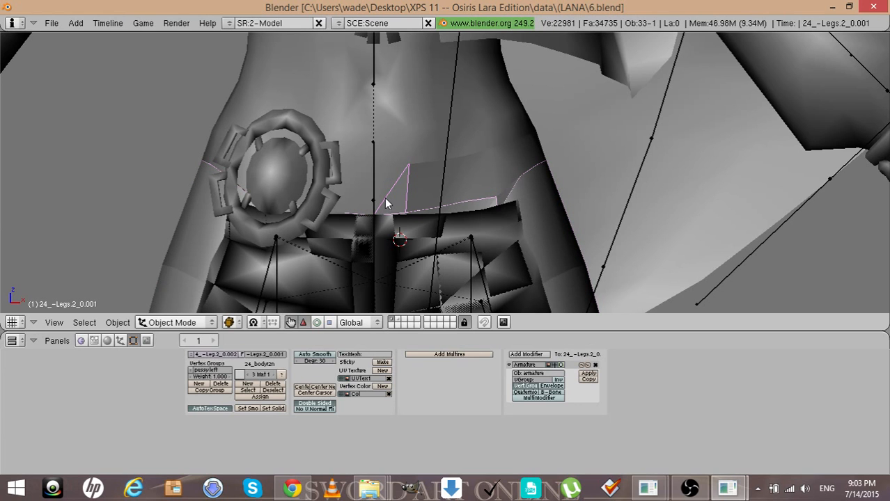
# Reveal all hidden parts again and hide the 24_+top_2_16_16 top and the 24_+Tutu_2_16_16 skirt
pyautogui.rightClick(387, 153)
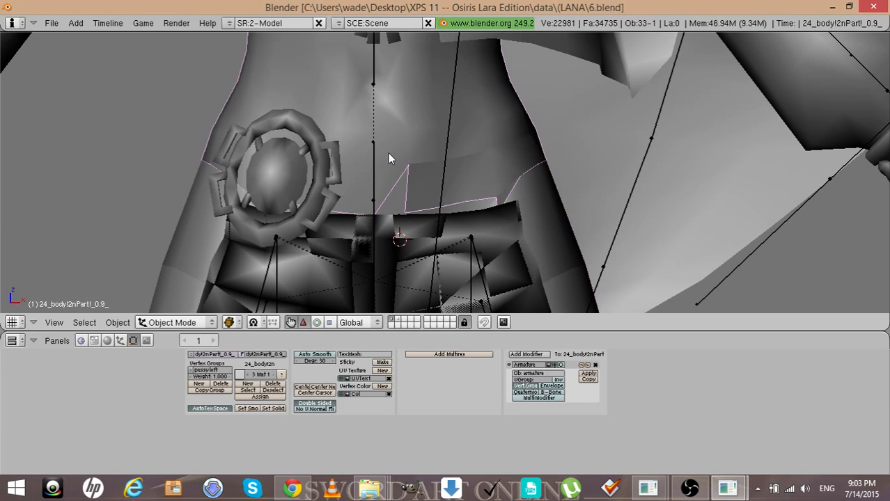
pyautogui.hotkey('alt', 'h')
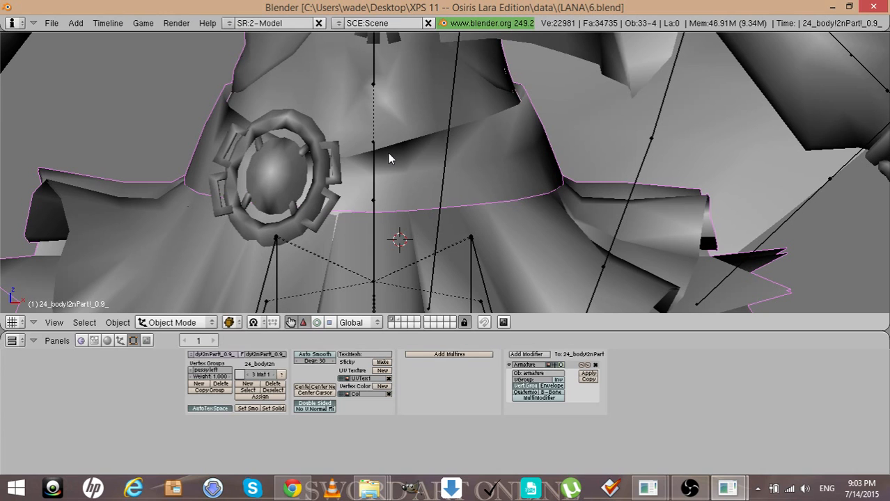
pyautogui.rightClick(388, 171)
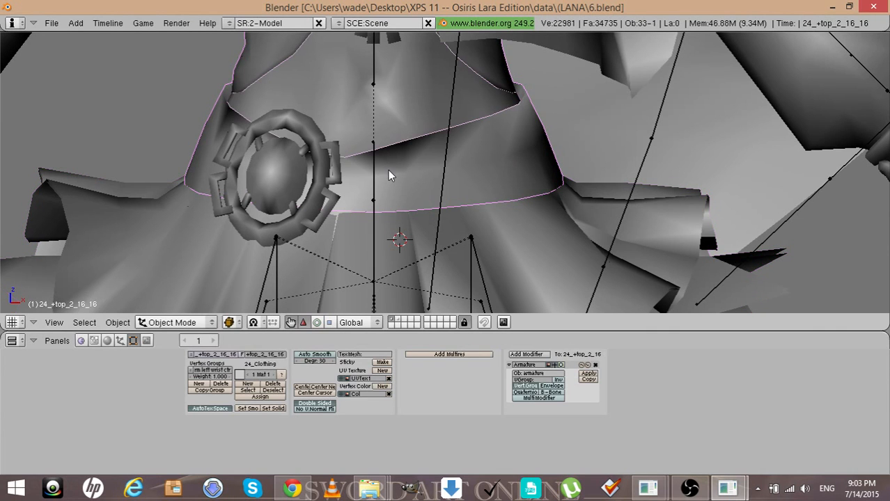
pyautogui.press('h')
pyautogui.rightClick(388, 247)
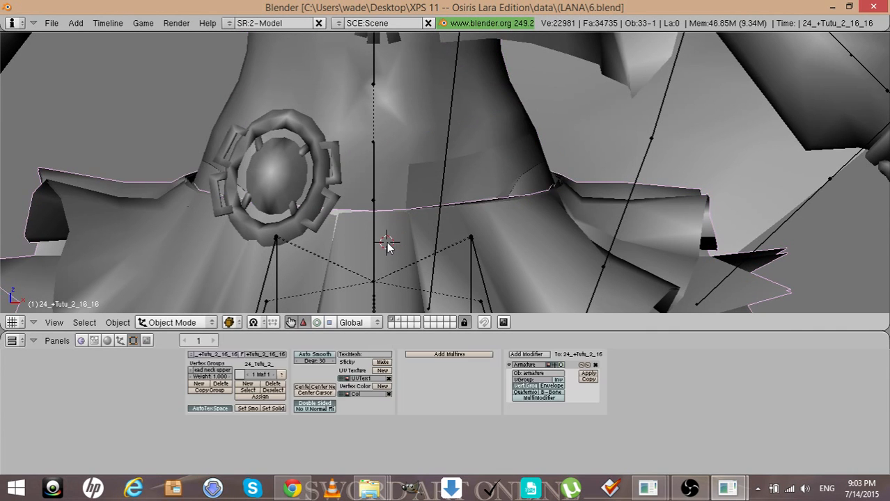
pyautogui.press('h')
# Try to select the torso together with the separated rim piece beside the bloomers
pyautogui.click(389, 183)
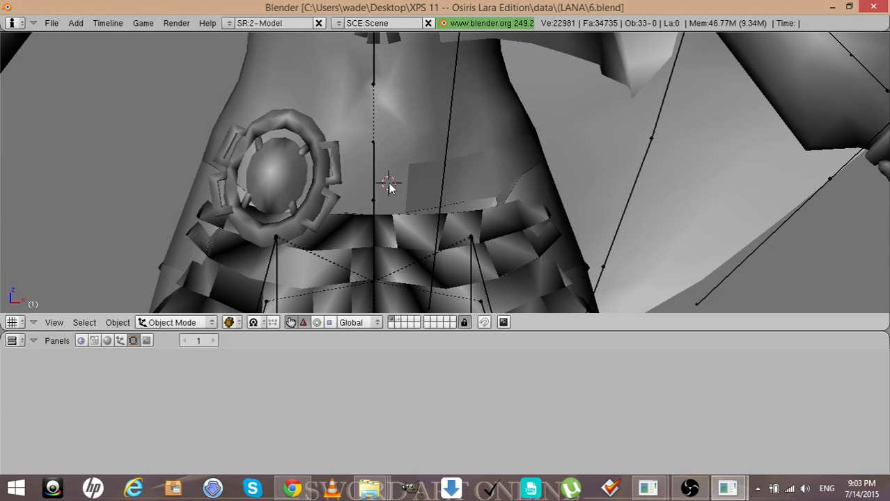
pyautogui.rightClick(389, 183)
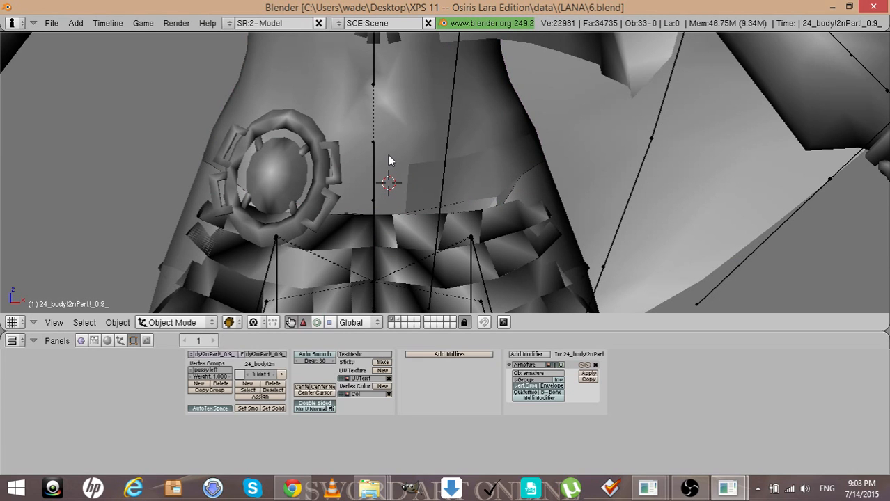
pyautogui.rightClick(388, 167)
pyautogui.keyDown('shift'); pyautogui.rightClick(419, 185); pyautogui.keyUp('shift')
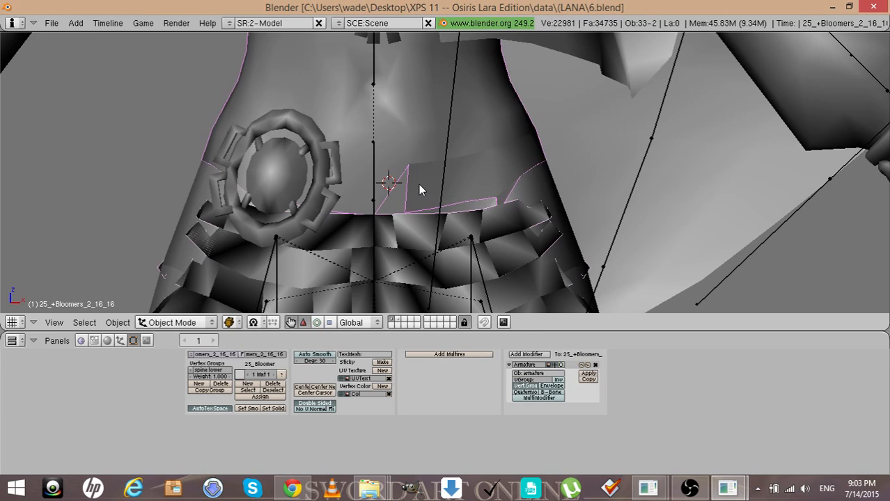
pyautogui.press('KP_Divide')
pyautogui.press('KP_Divide')
# Hide the bare legs, bloomers and 24_+Legs.1_2_16_16 pants so the separated rim below the torso can be reached
pyautogui.click(394, 249)
pyautogui.rightClick(394, 249)
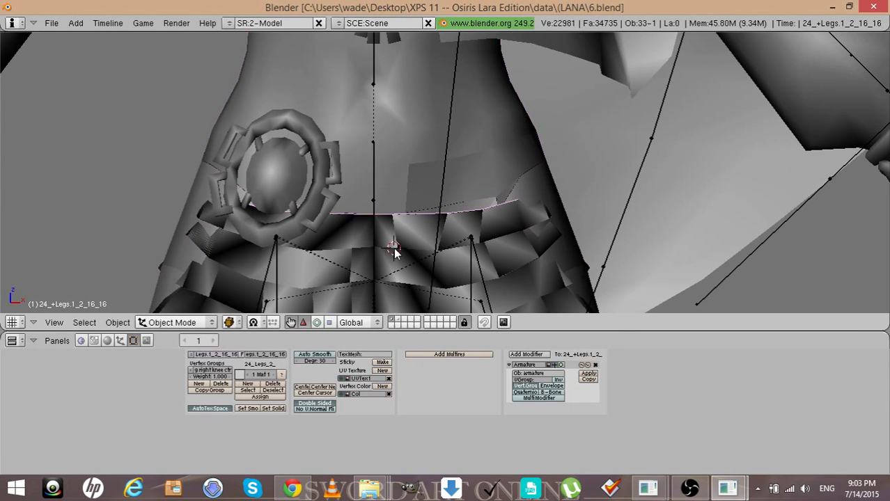
pyautogui.press('a')
pyautogui.rightClick(394, 250)
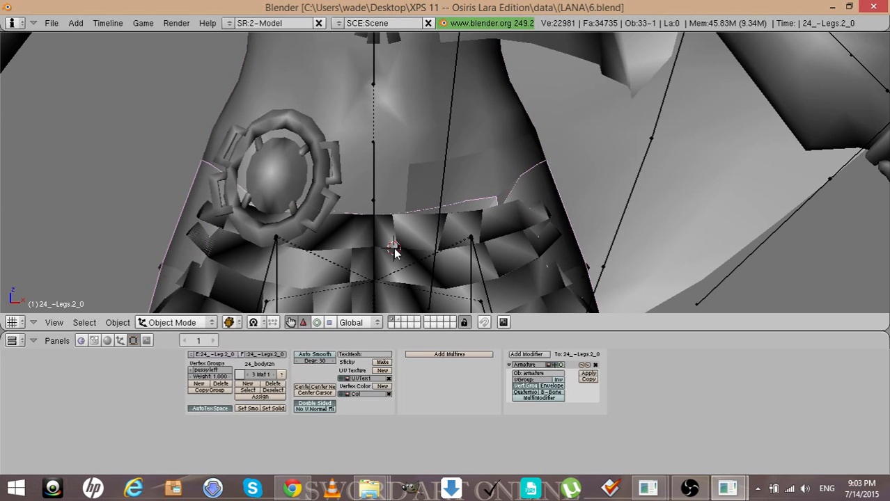
pyautogui.rightClick(394, 252)
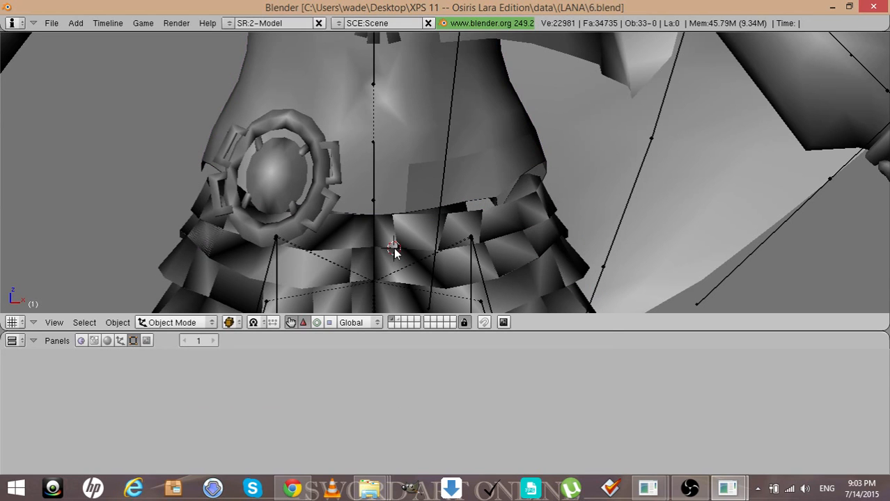
pyautogui.press('h')
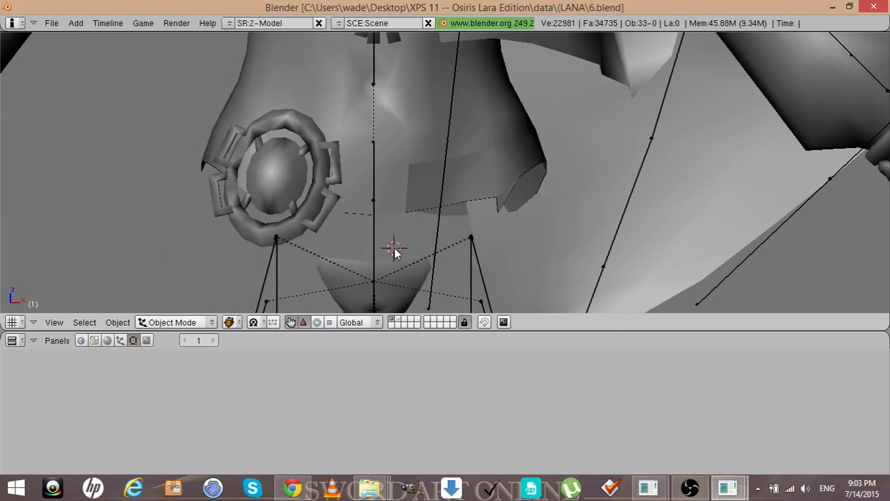
# Select the torso and the separated rim piece at its lower edge and join them into one mesh
pyautogui.click(427, 199)
pyautogui.rightClick(428, 198)
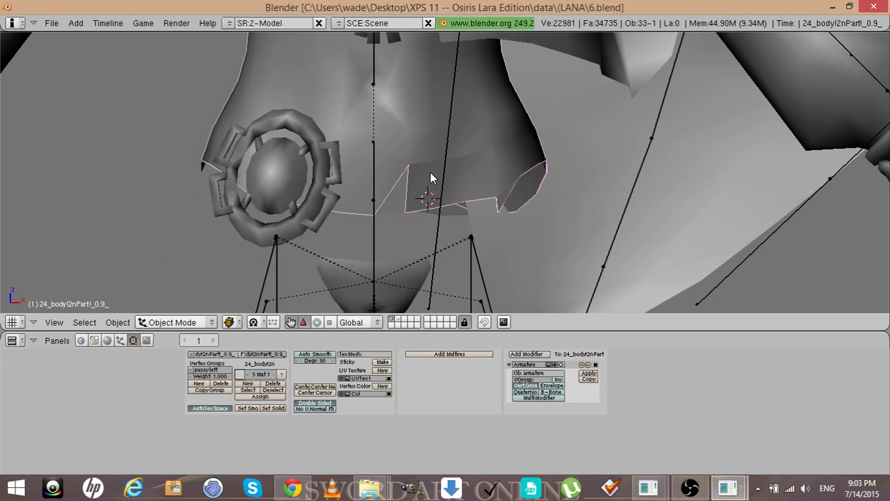
pyautogui.press('h')
pyautogui.rightClick(413, 172)
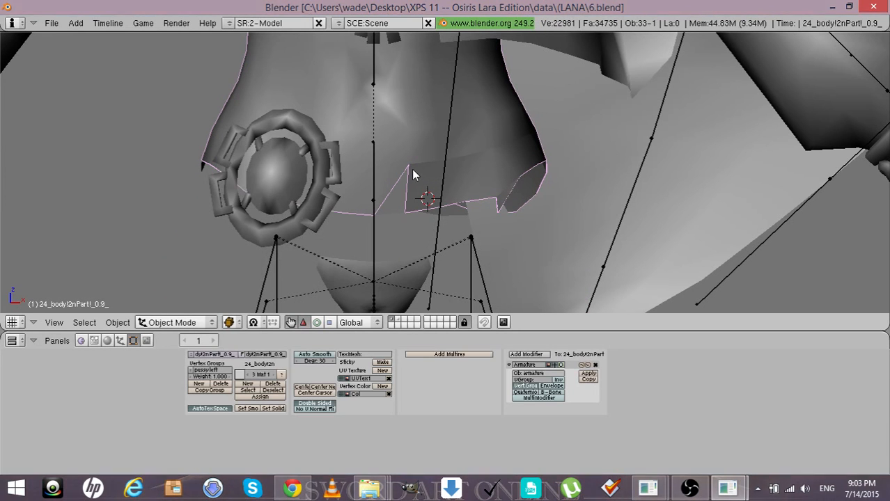
pyautogui.keyDown('shift'); pyautogui.rightClick(456, 210); pyautogui.keyUp('shift')
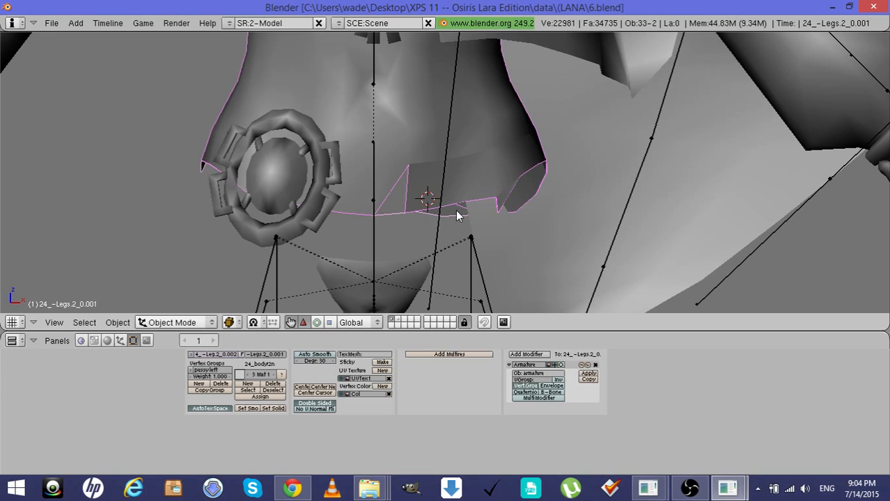
pyautogui.press('x')
pyautogui.click(456, 212)
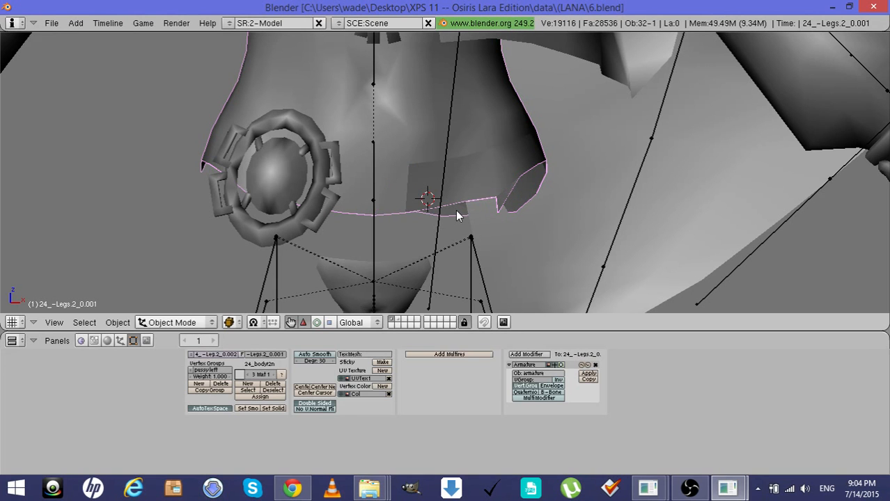
# Bring back all hidden parts and hide only the top covering the waist
pyautogui.hotkey('alt', 'h')
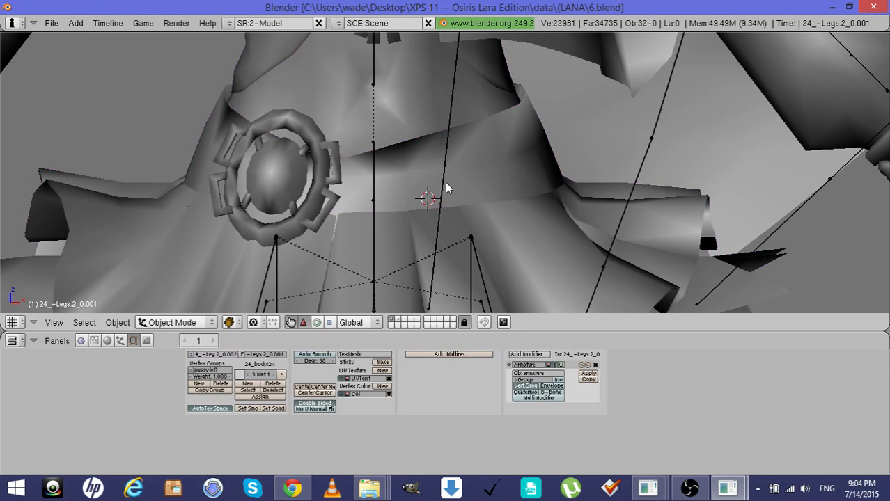
pyautogui.click(445, 182)
pyautogui.rightClick(445, 182)
pyautogui.press('h')
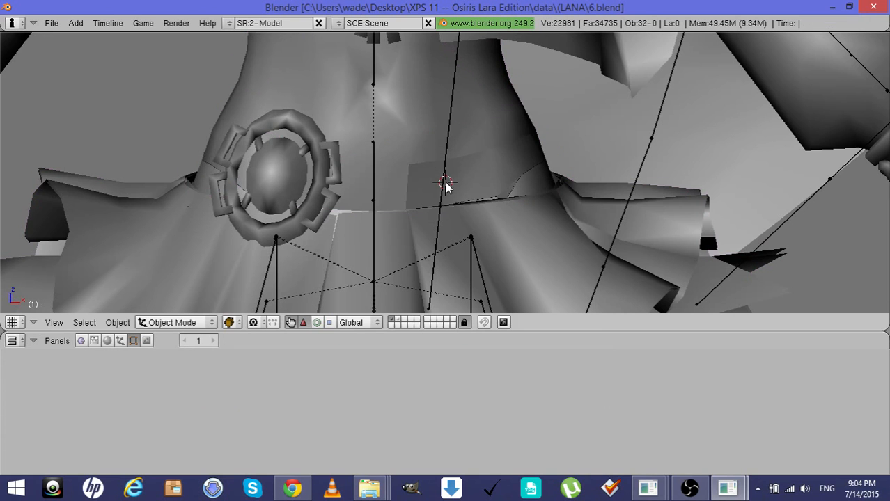
# Hide the skirt, the bloomers and the 24_-Legs.2_0 bare legs so only the pants remain below the torso
pyautogui.click(449, 232)
pyautogui.rightClick(449, 232)
pyautogui.press('h')
pyautogui.click(454, 237)
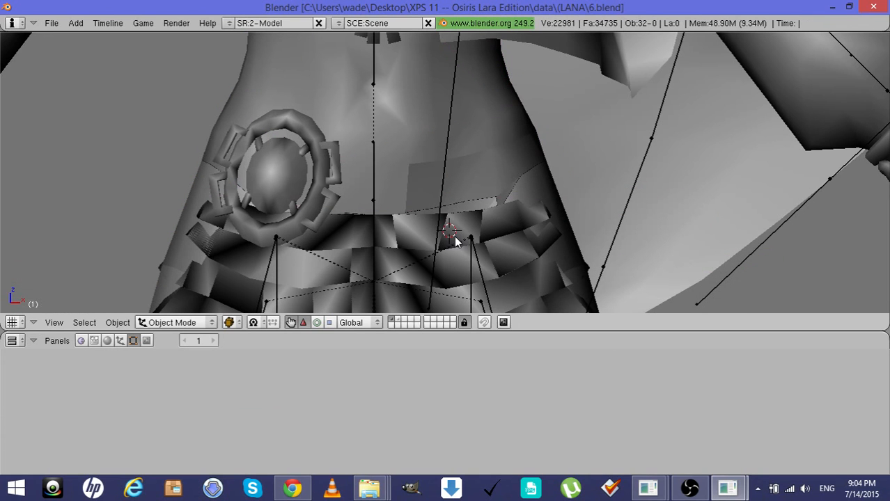
pyautogui.rightClick(454, 237)
pyautogui.press('h')
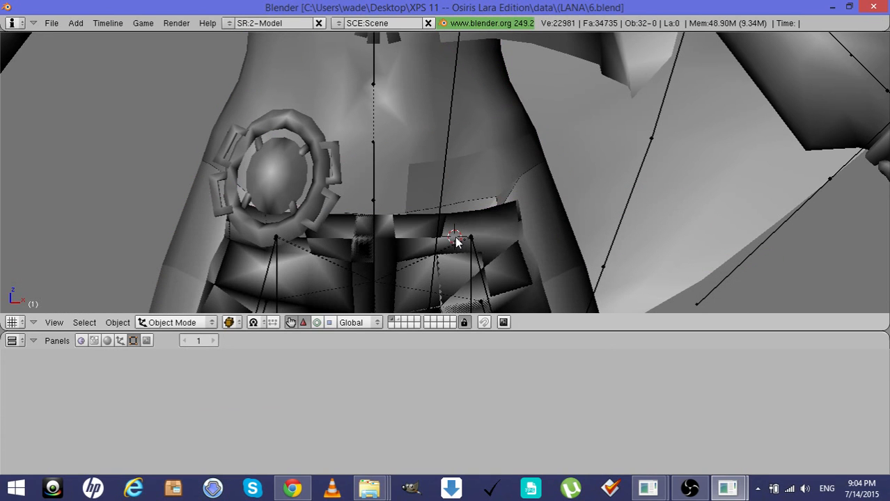
pyautogui.rightClick(456, 241)
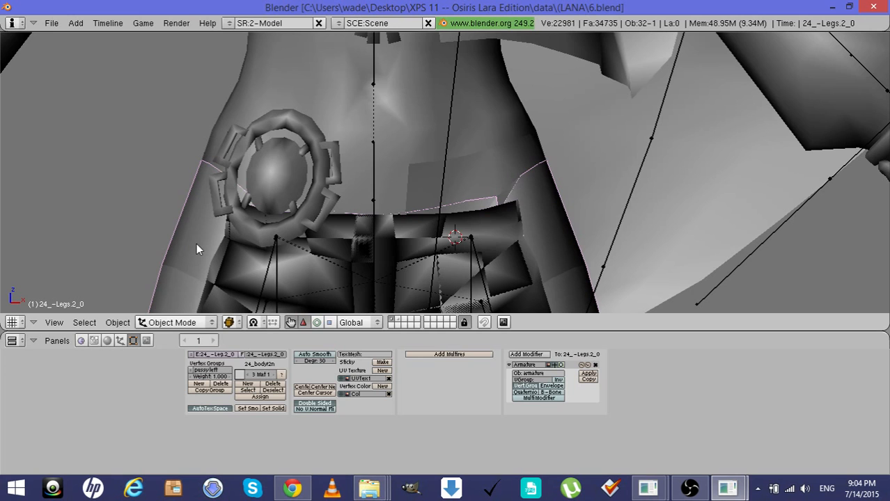
pyautogui.press('KP_Divide')
pyautogui.press('KP_Divide')
pyautogui.press('h')
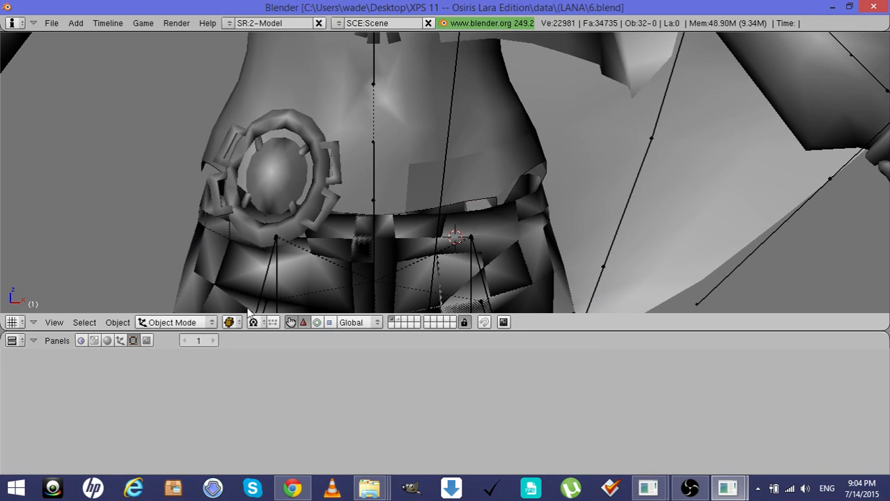
# Show the model with textured shading and examine how the torso's lower edge meets the pants from several angles
pyautogui.click(229, 323)
pyautogui.click(244, 257)
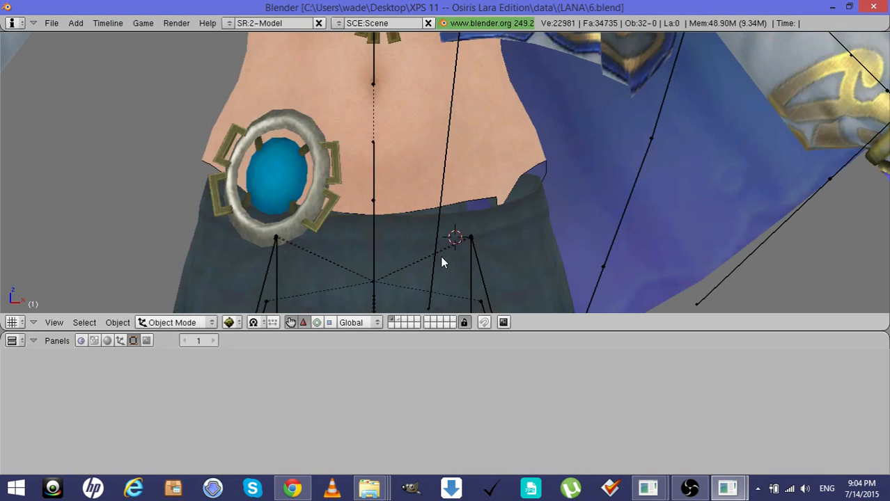
pyautogui.press('KP_1')
pyautogui.press('KP_4')
pyautogui.press('KP_6')
pyautogui.press('KP_6')
pyautogui.press('KP_6')
pyautogui.press('KP_6')
pyautogui.press('KP_4')
pyautogui.scroll(-3, 441, 257)
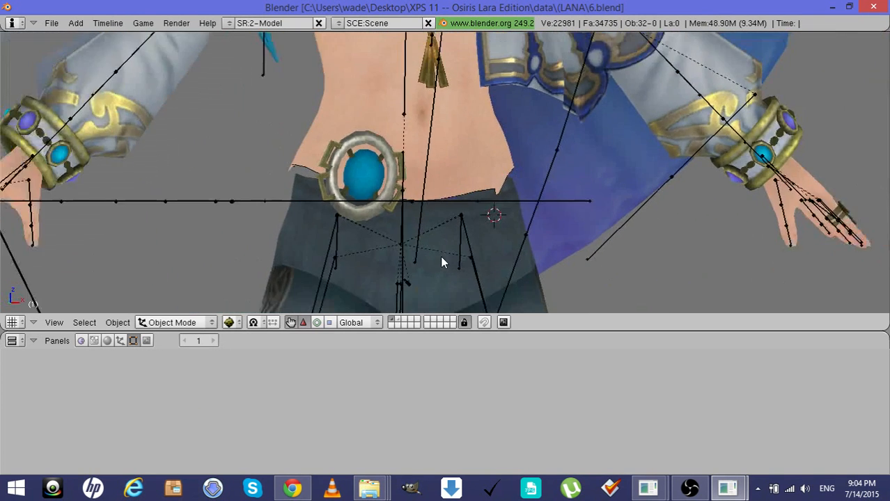
# Reveal all hidden meshes and hide the blue top with the waistband
pyautogui.press('KP_6')
pyautogui.scroll(-2, 442, 261)
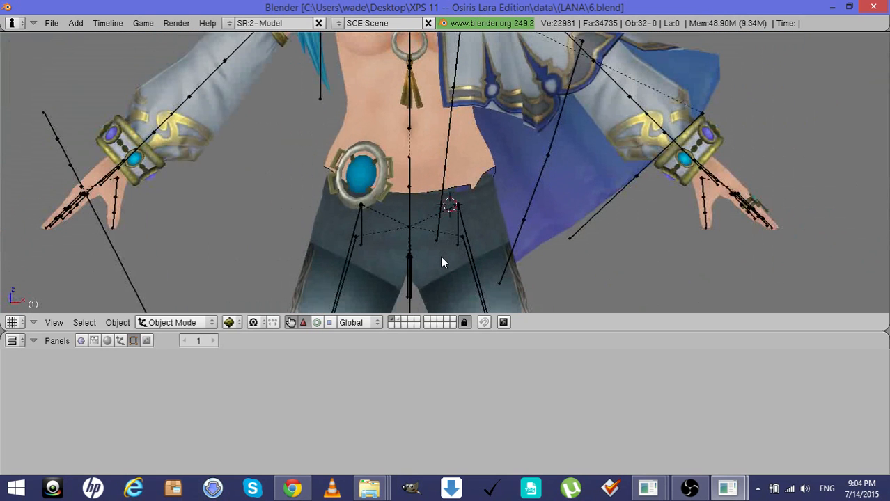
pyautogui.hotkey('alt', 'h')
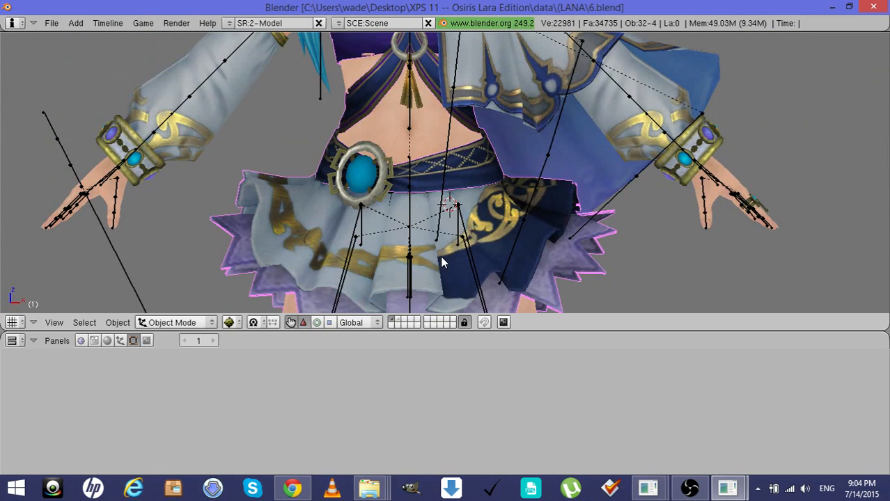
pyautogui.press('a')
pyautogui.click(461, 169)
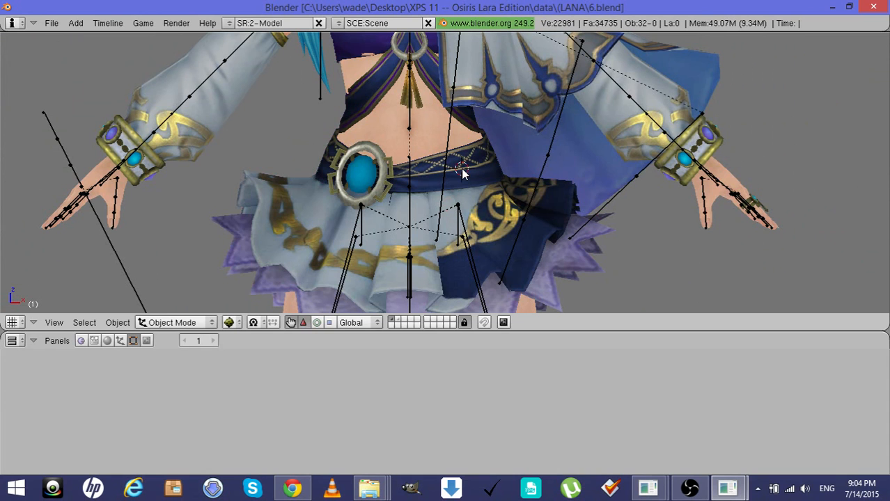
pyautogui.rightClick(462, 169)
pyautogui.press('h')
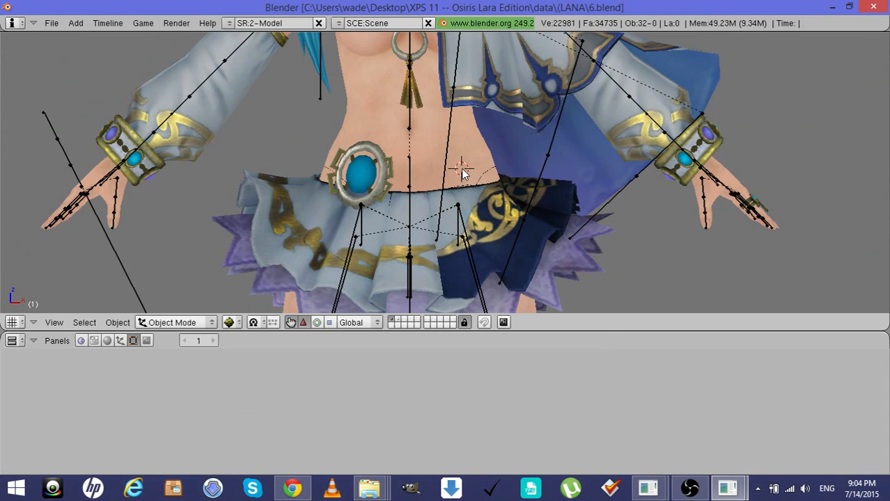
# Hide the tutu skirt, the bloomers and the dark leggings meshes so the body's legs mesh is accessible
pyautogui.click(464, 191)
pyautogui.rightClick(466, 196)
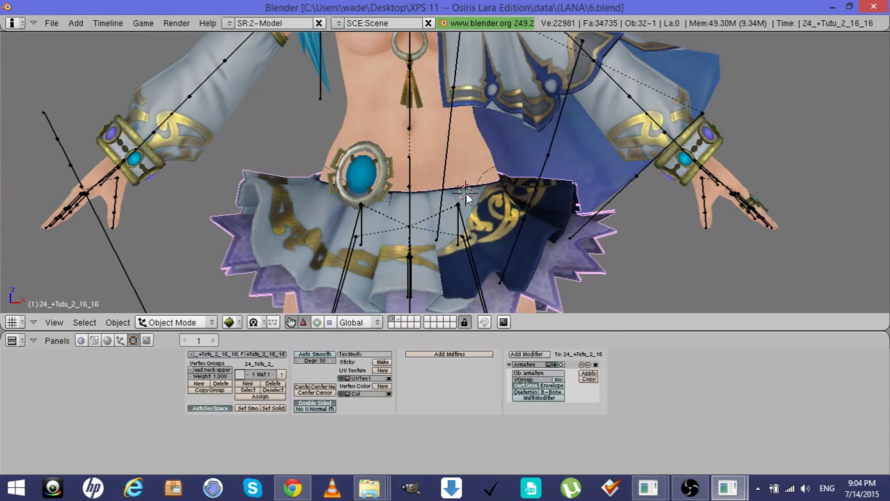
pyautogui.press('h')
pyautogui.click(470, 228)
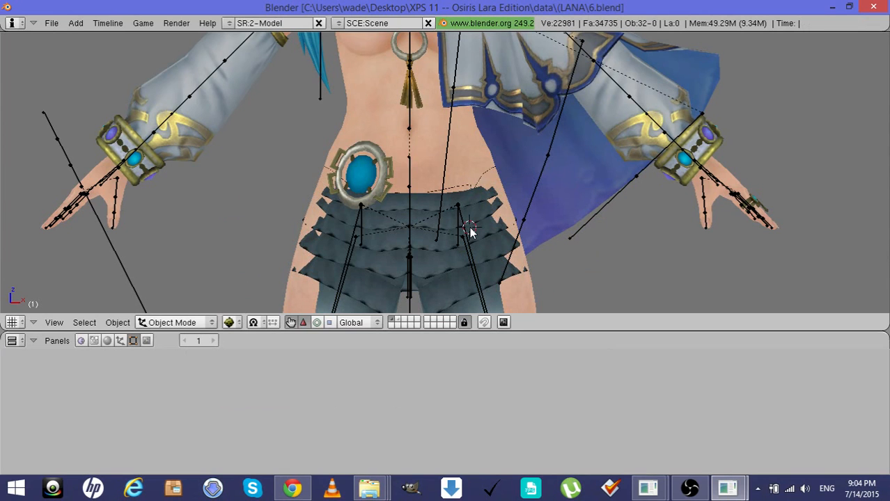
pyautogui.rightClick(470, 228)
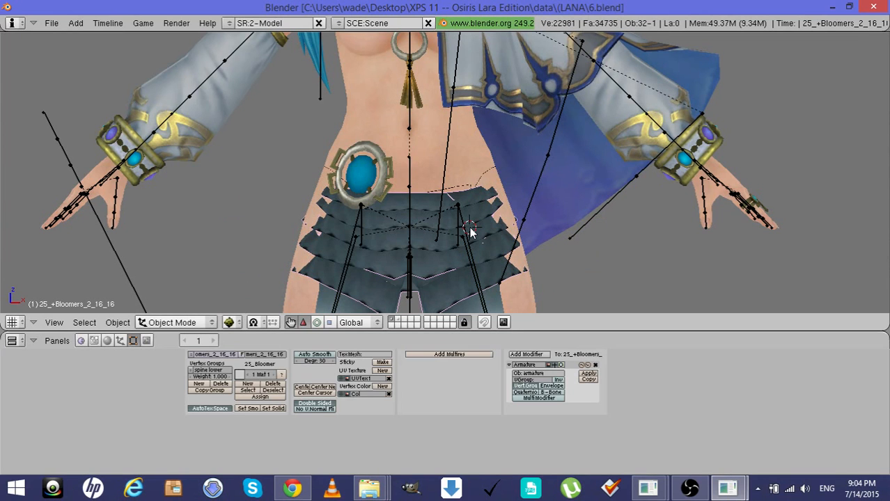
pyautogui.press('h')
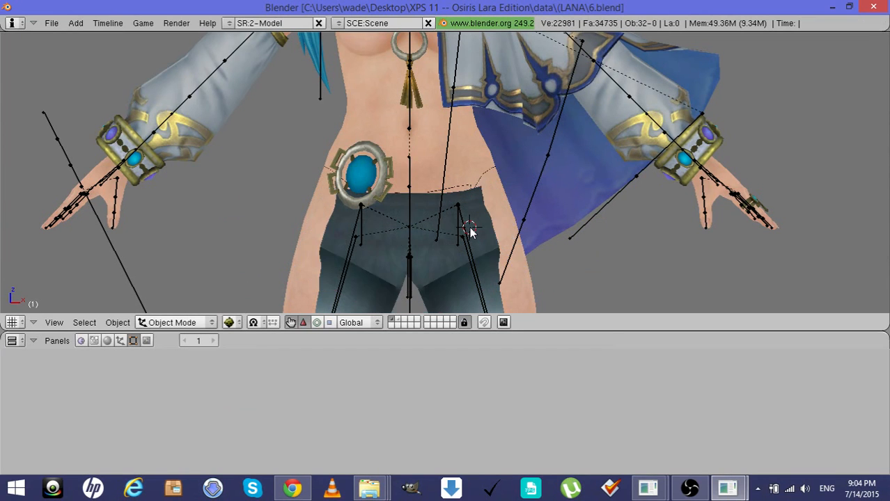
pyautogui.rightClick(450, 244)
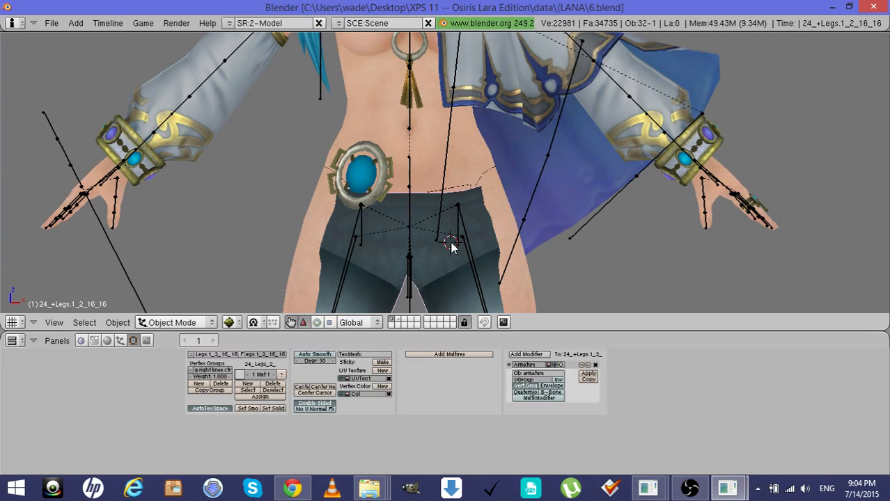
pyautogui.press('h')
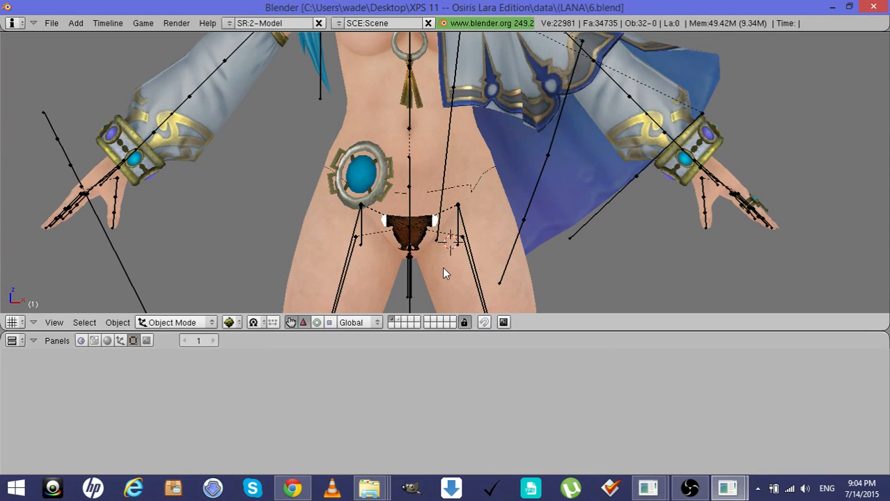
# Circle-select the upper waist and hip vertices of the 24_-Legs.2_0 mesh and separate them into their own object
pyautogui.click(444, 269)
pyautogui.rightClick(443, 268)
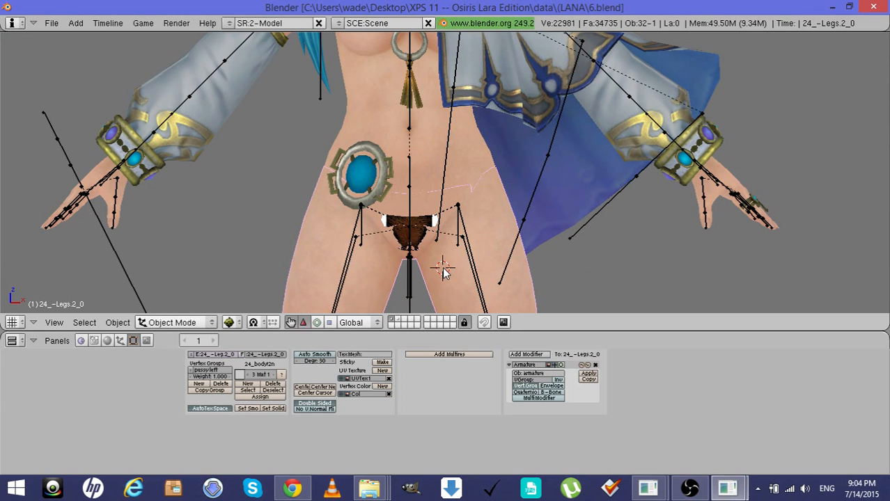
pyautogui.press('Tab')
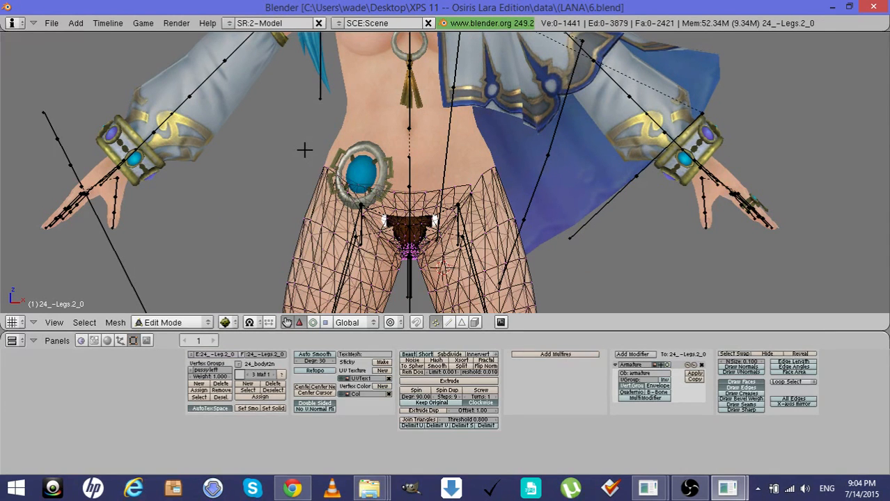
pyautogui.press('b')
pyautogui.press('b')
pyautogui.click(323, 168)
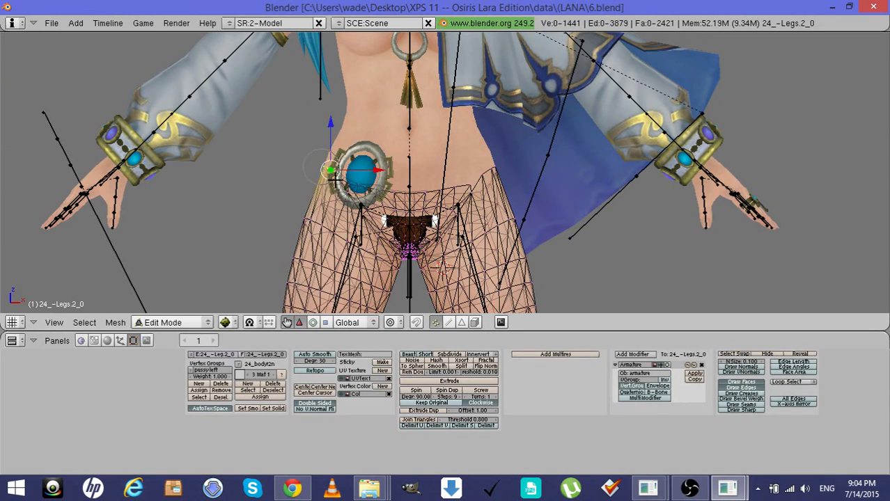
pyautogui.moveTo(329, 169)
pyautogui.mouseDown()
pyautogui.moveTo(352, 191)
pyautogui.moveTo(446, 206)
pyautogui.moveTo(497, 174)
pyautogui.mouseUp()
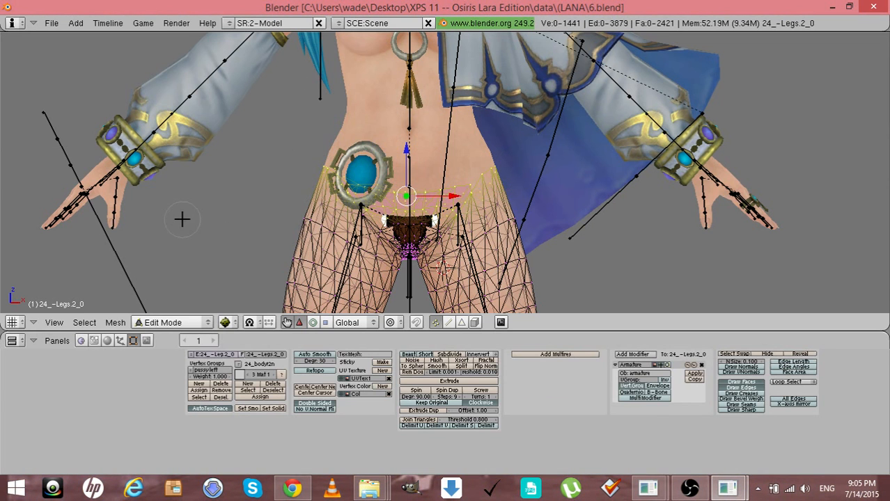
pyautogui.press('Escape')
pyautogui.click(115, 322)
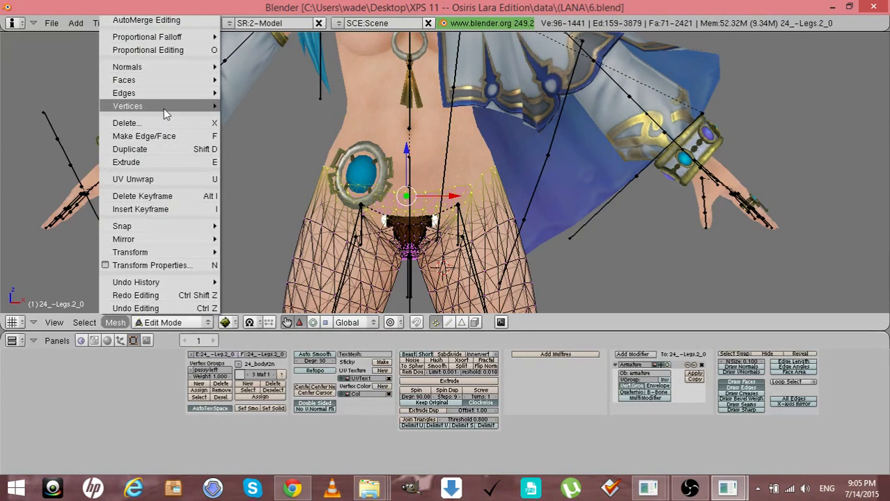
pyautogui.moveTo(164, 109)
pyautogui.click(255, 144)
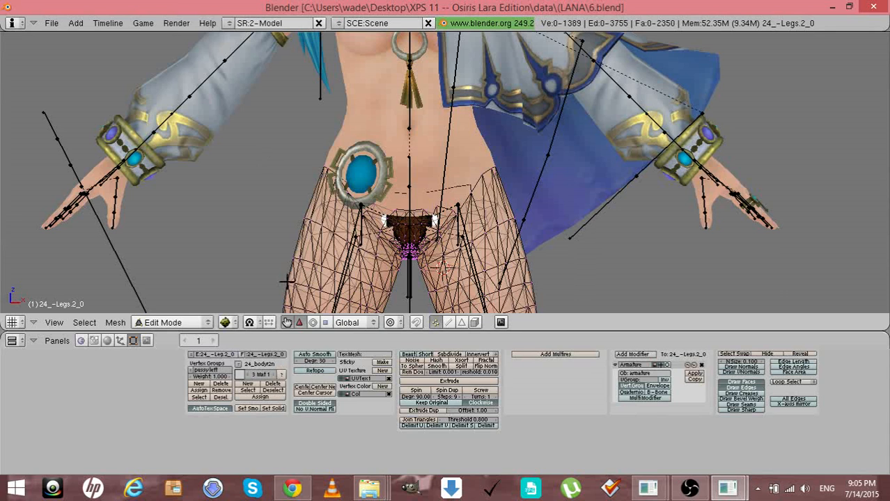
# Switch the viewport to the Solid draw type and return to Object Mode
pyautogui.click(225, 323)
pyautogui.click(240, 290)
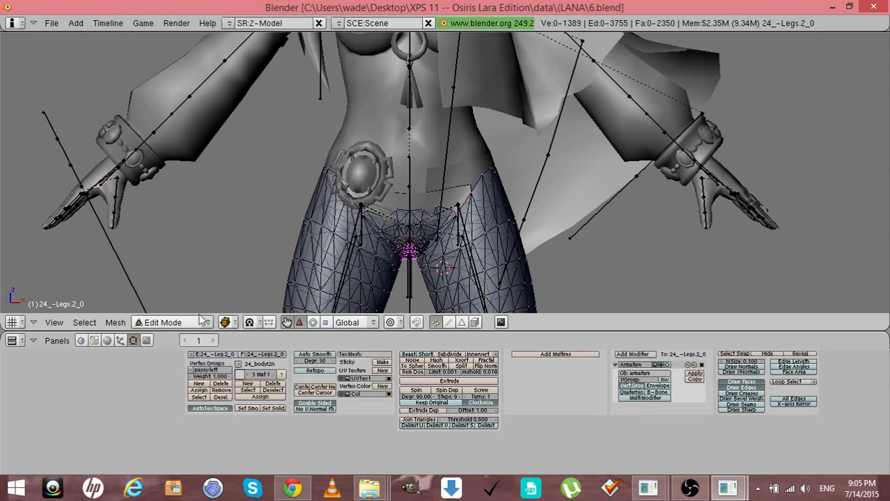
pyautogui.click(203, 321)
pyautogui.click(182, 307)
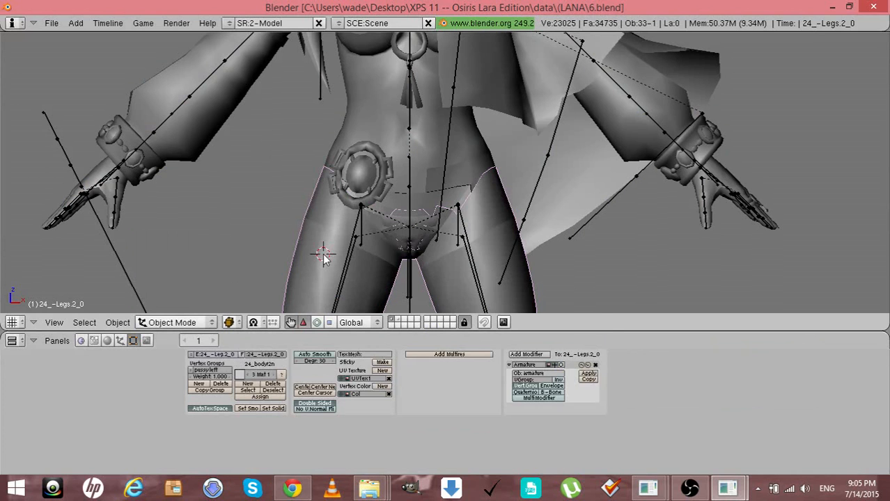
# Hide the remaining legs mesh and join the separated waist strip with the upper body mesh
pyautogui.press('h')
pyautogui.click(427, 208)
pyautogui.rightClick(427, 208)
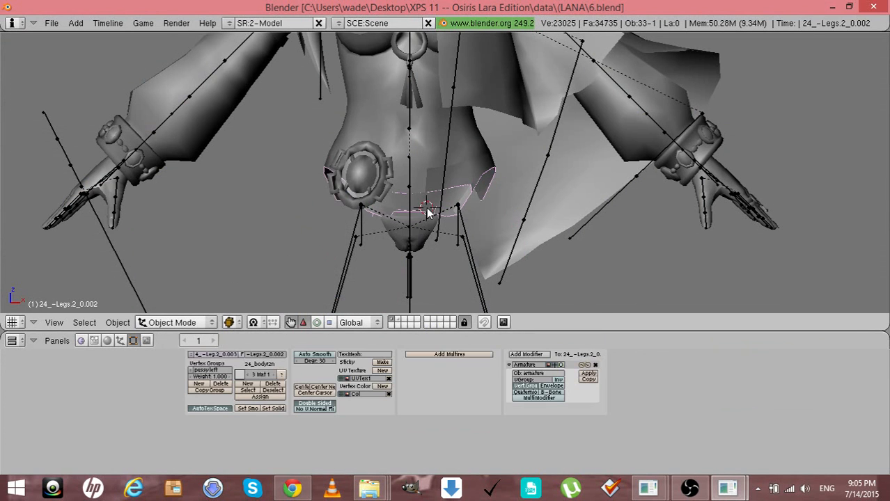
pyautogui.rightClick(418, 178)
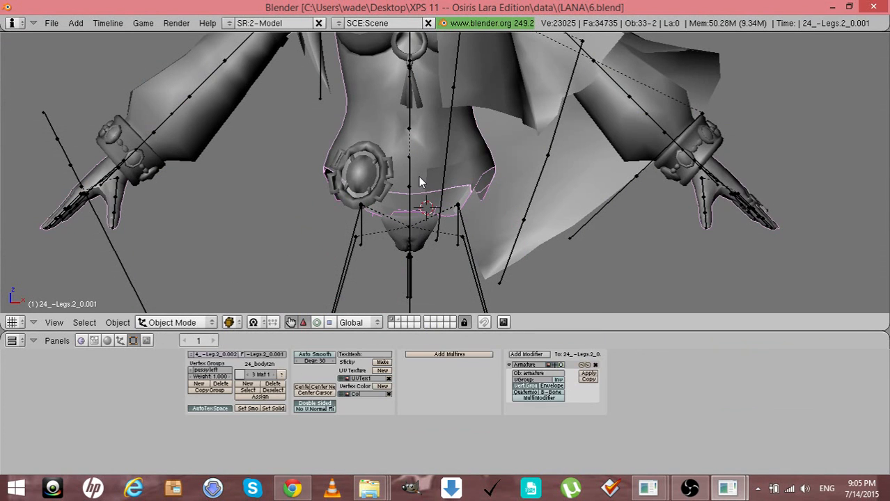
pyautogui.hotkey('ctrl', 'j')
pyautogui.click(420, 178)
pyautogui.press('a')
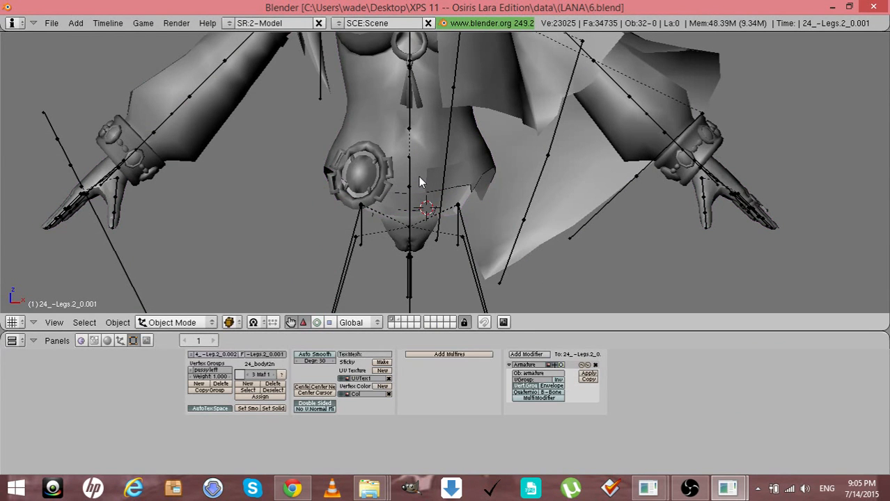
# Reveal all hidden meshes and set the viewport draw type to Textured
pyautogui.hotkey('alt', 'h')
pyautogui.click(230, 322)
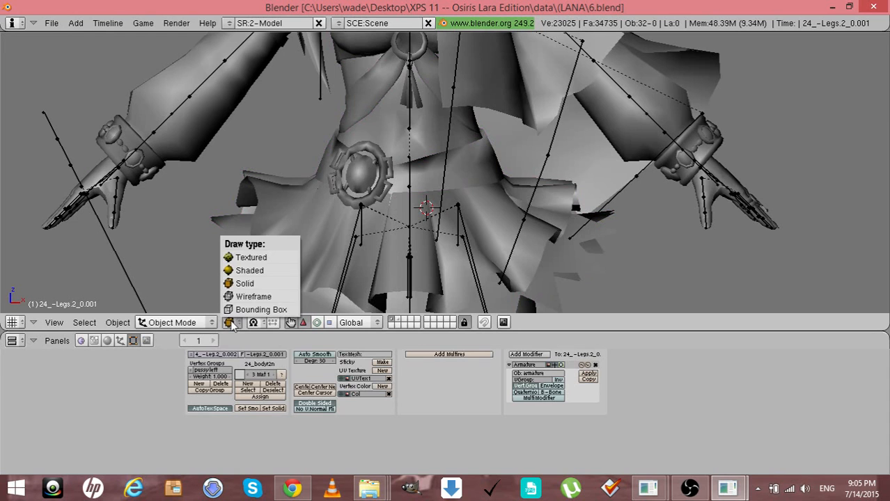
pyautogui.click(245, 248)
# Hide the blue top with the waistband and the tutu skirt
pyautogui.click(422, 185)
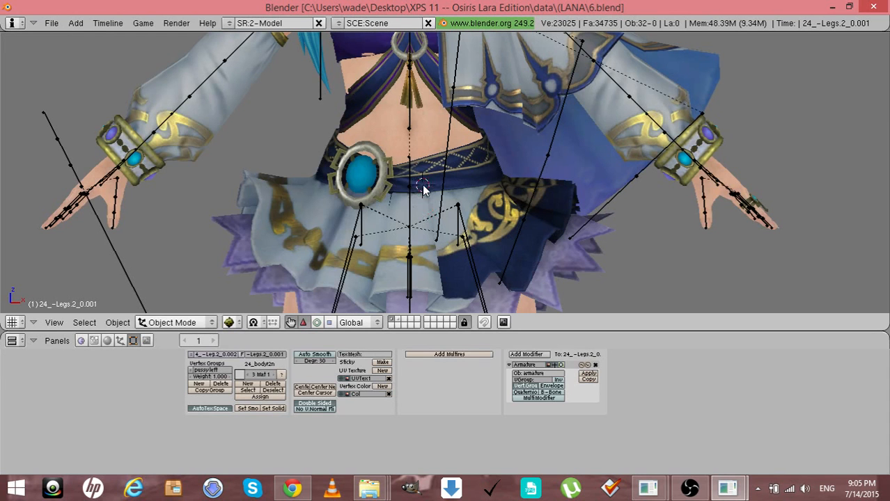
pyautogui.rightClick(422, 185)
pyautogui.press('h')
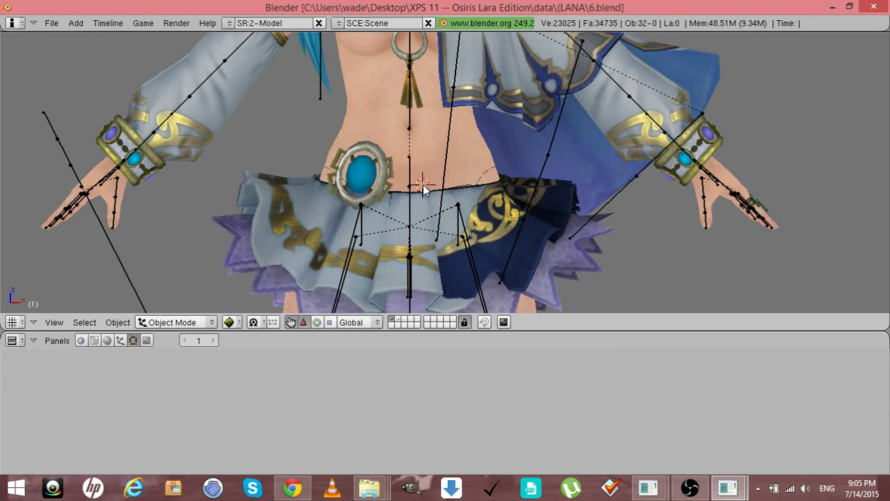
pyautogui.click(422, 207)
pyautogui.rightClick(423, 206)
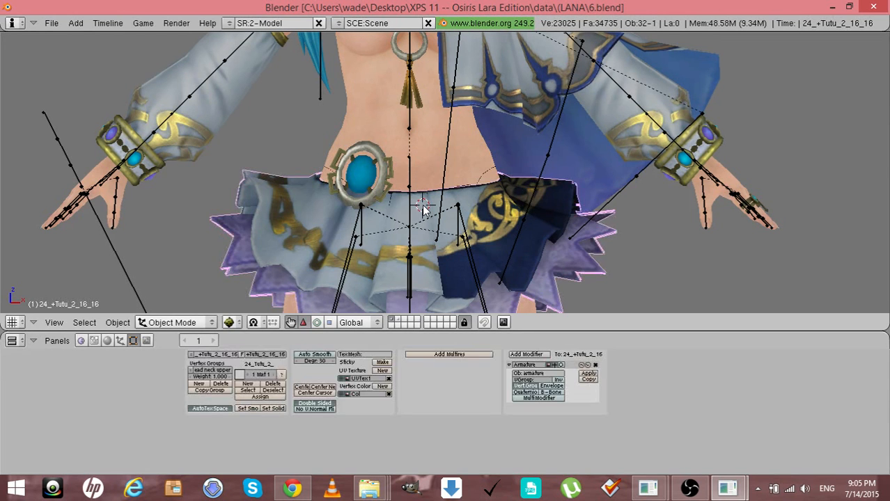
pyautogui.press('h')
pyautogui.click(422, 221)
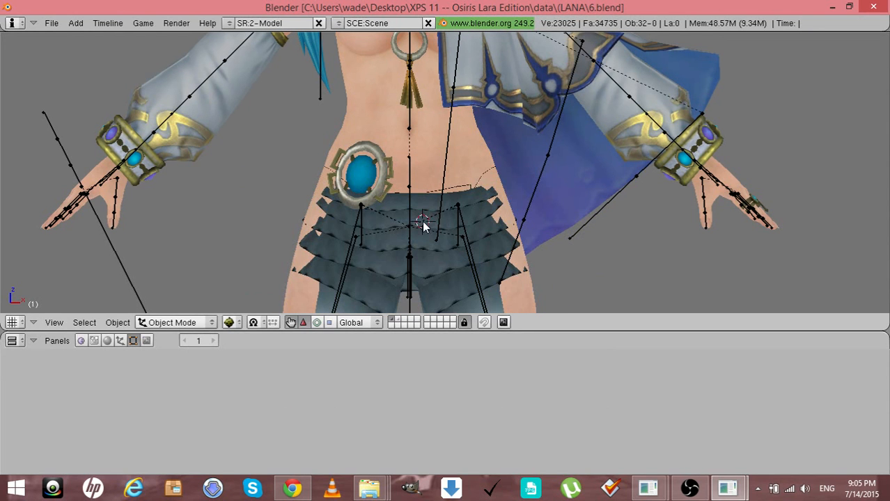
# Hide the body's legs mesh 24_-Legs.2_0, leaving the bloomers shown
pyautogui.rightClick(517, 276)
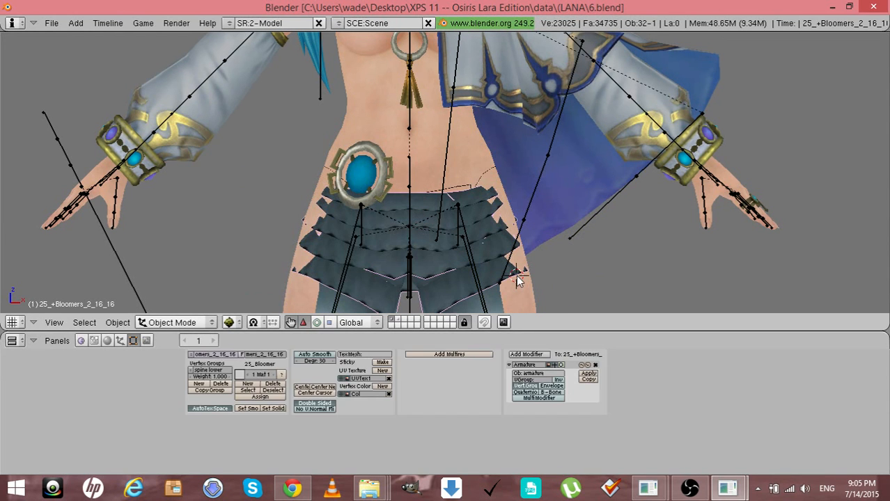
pyautogui.rightClick(516, 276)
pyautogui.rightClick(519, 295)
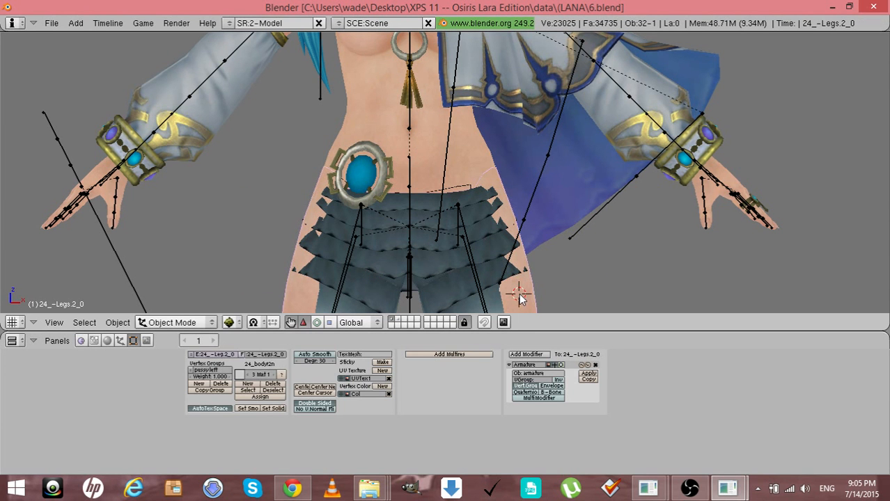
pyautogui.press('h')
# Examine from all sides how the extended upper body mesh meets the bloomers at the waist
pyautogui.press('KP_4')
pyautogui.press('KP_4')
pyautogui.press('KP_4')
pyautogui.press('KP_4')
pyautogui.press('KP_4')
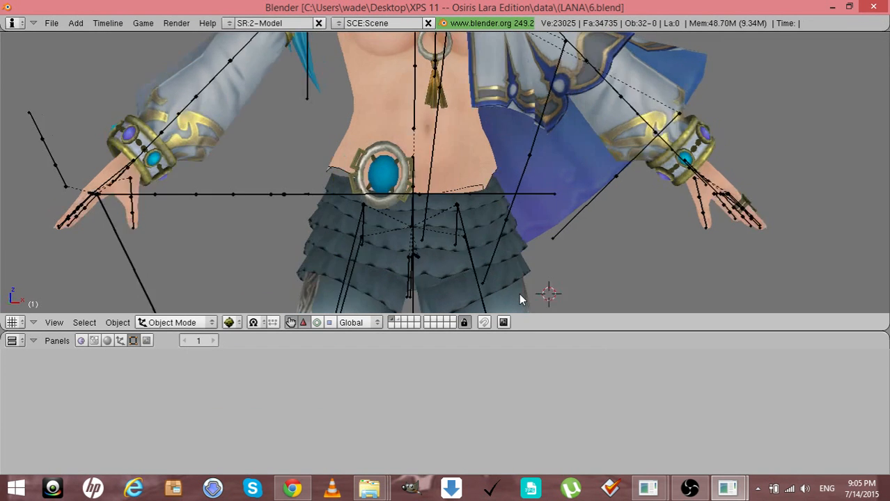
pyautogui.press('KP_4')
pyautogui.press('KP_4')
pyautogui.press('KP_4')
pyautogui.press('KP_4')
pyautogui.press('KP_4')
pyautogui.press('KP_4')
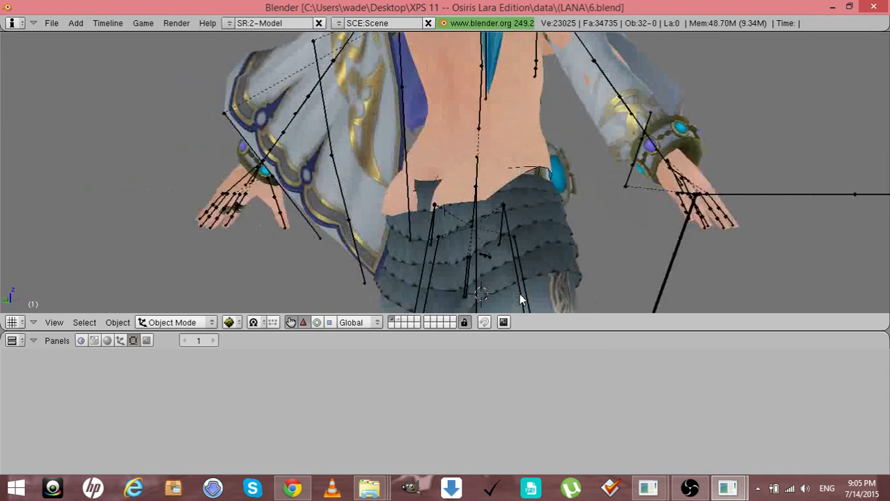
pyautogui.press('KP_4')
pyautogui.press('KP_4')
pyautogui.press('KP_4')
pyautogui.press('KP_4')
pyautogui.press('KP_4')
pyautogui.press('KP_4')
pyautogui.press('KP_4')
pyautogui.press('KP_4')
pyautogui.press('KP_4')
pyautogui.press('KP_4')
pyautogui.press('KP_4')
pyautogui.press('KP_4')
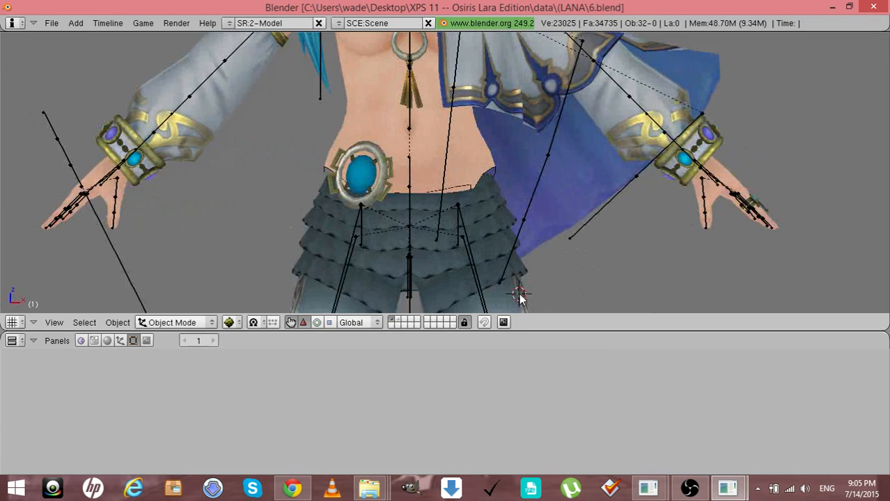
# Reveal all hidden meshes and clear the selection
pyautogui.press('a')
pyautogui.press('a')
pyautogui.hotkey('alt', 'h')
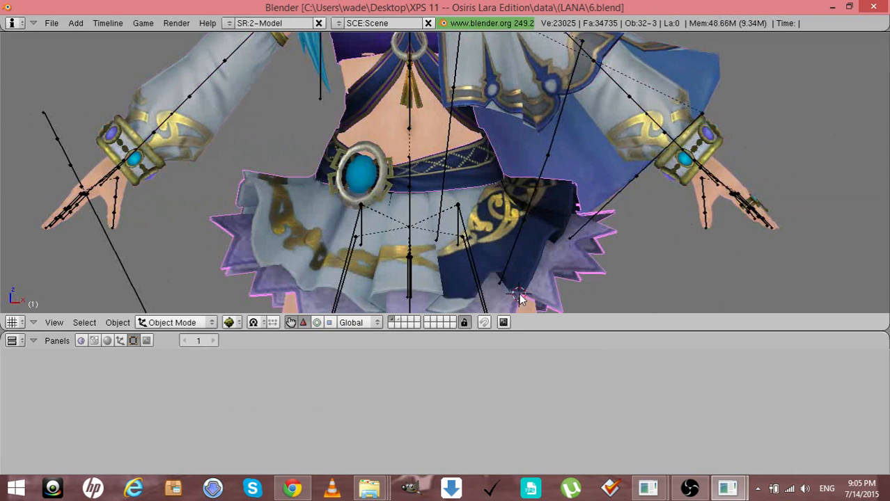
pyautogui.press('a')
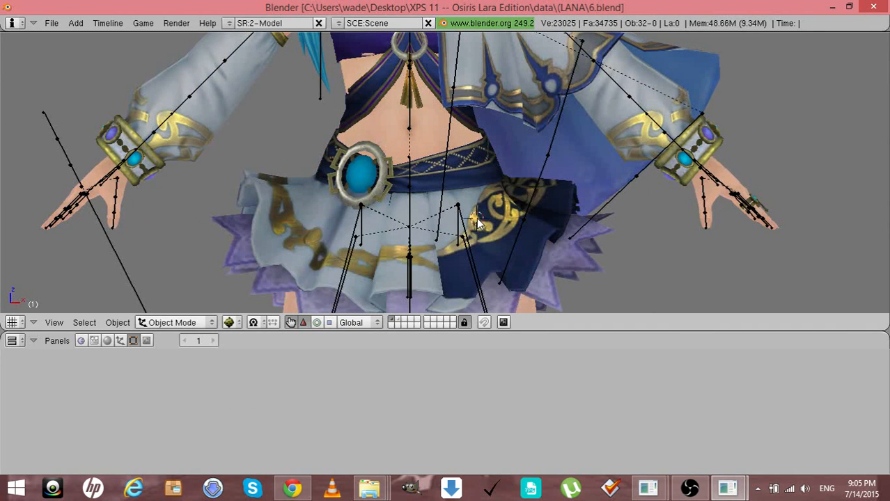
# Hide the tutu skirt, the bloomers and the blue top with the waistband
pyautogui.rightClick(476, 218)
pyautogui.press('h')
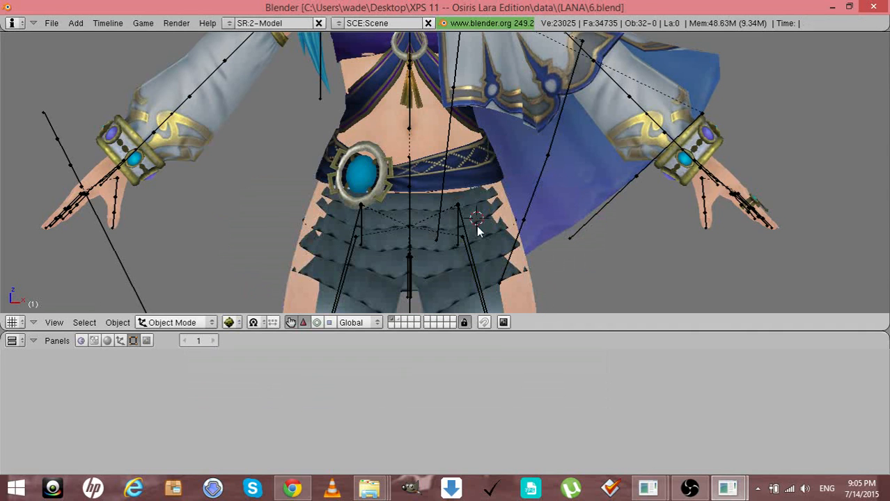
pyautogui.rightClick(476, 229)
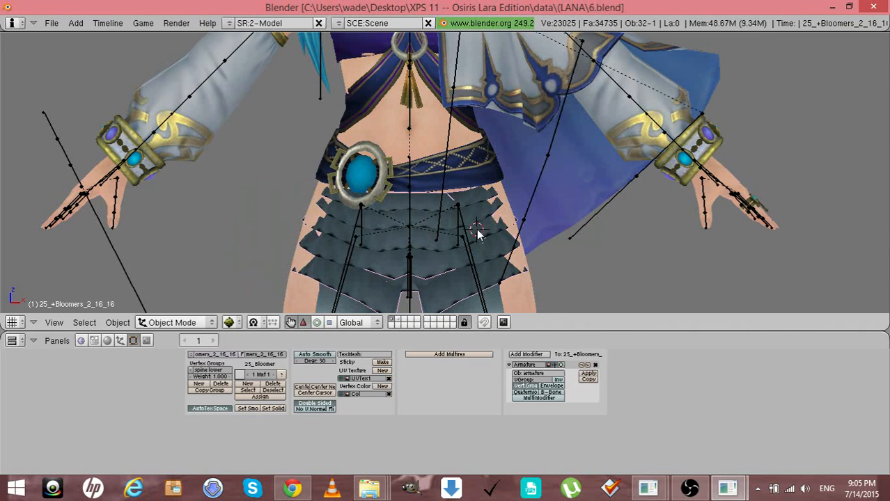
pyautogui.press('h')
pyautogui.rightClick(476, 228)
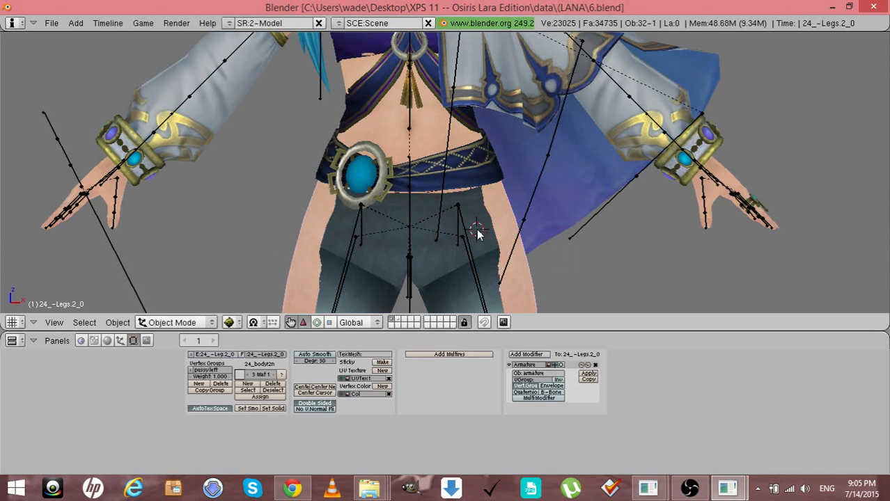
pyautogui.rightClick(468, 169)
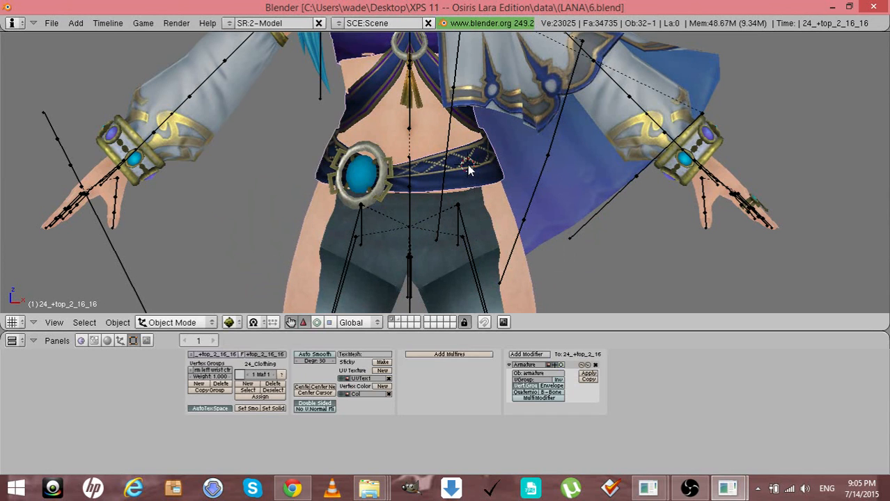
pyautogui.press('h')
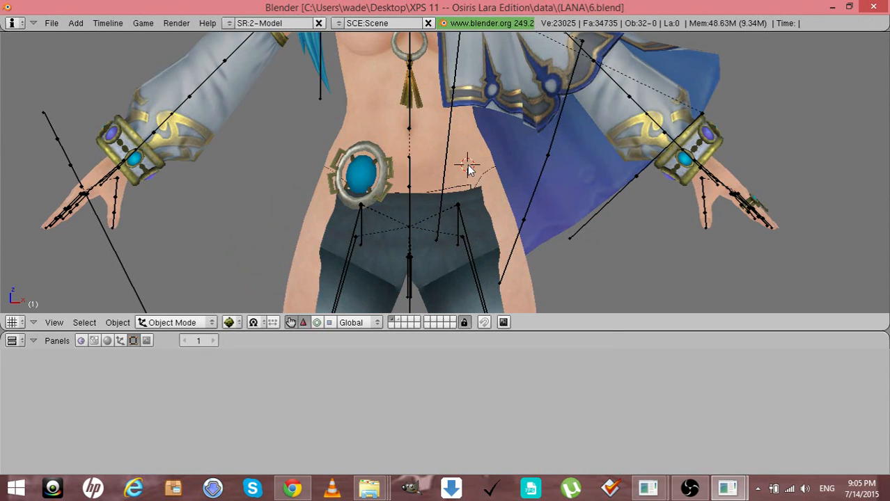
# Separate the hip-edge vertices on both sides of the legs mesh 24_-Legs.2_0 into their own mesh and return to Object Mode
pyautogui.rightClick(508, 249)
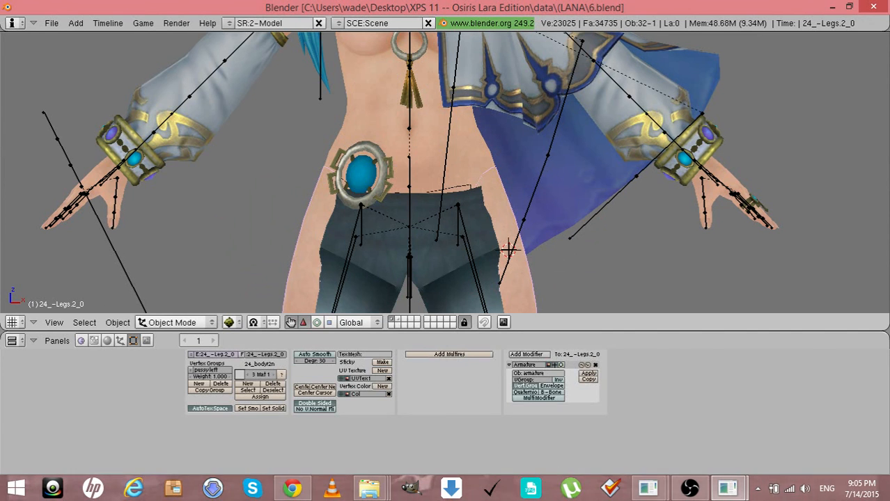
pyautogui.press('Tab')
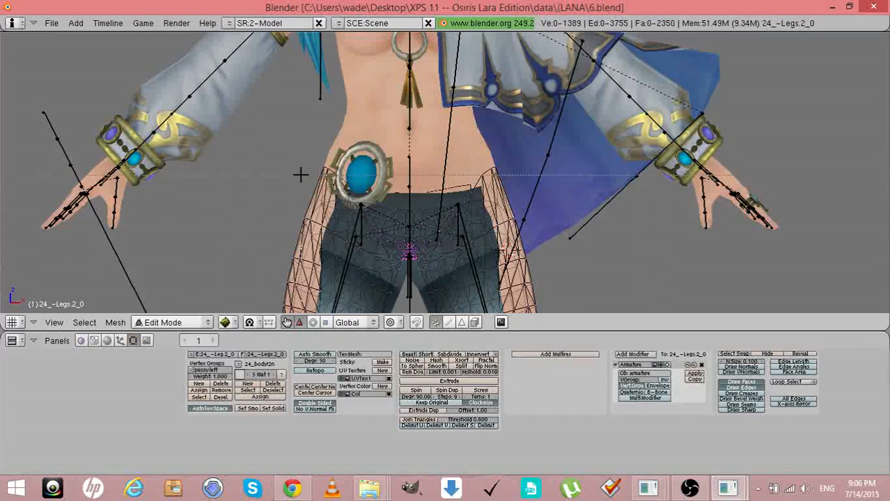
pyautogui.rightClick(325, 184)
pyautogui.moveTo(326, 188)
pyautogui.mouseDown()
pyautogui.moveTo(348, 208)
pyautogui.moveTo(504, 184)
pyautogui.moveTo(506, 197)
pyautogui.moveTo(477, 195)
pyautogui.moveTo(486, 184)
pyautogui.mouseUp()
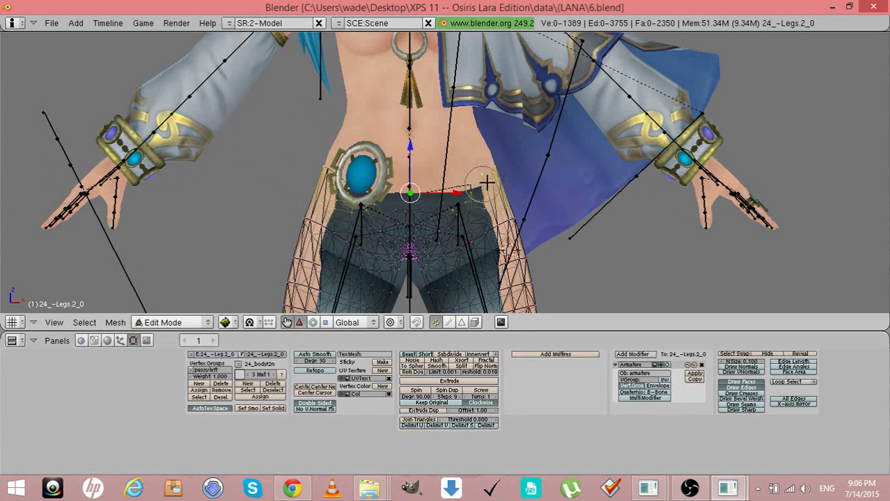
pyautogui.click(331, 186)
pyautogui.rightClick(332, 177)
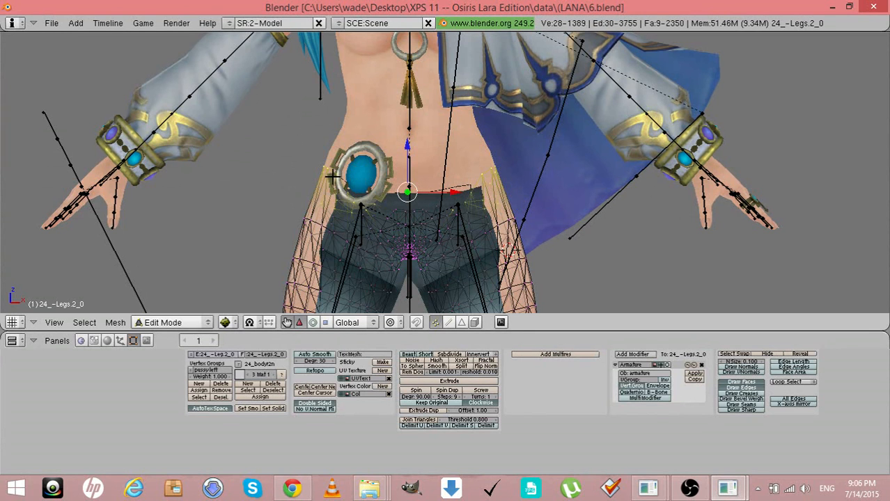
pyautogui.click(116, 322)
pyautogui.moveTo(146, 107)
pyautogui.click(247, 147)
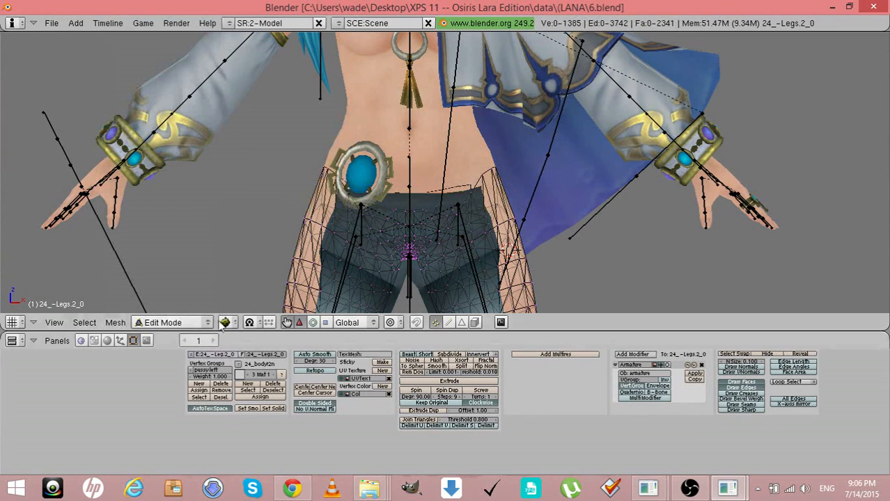
pyautogui.click(174, 322)
pyautogui.click(195, 303)
# Switch the viewport's draw type to Solid
pyautogui.click(253, 323)
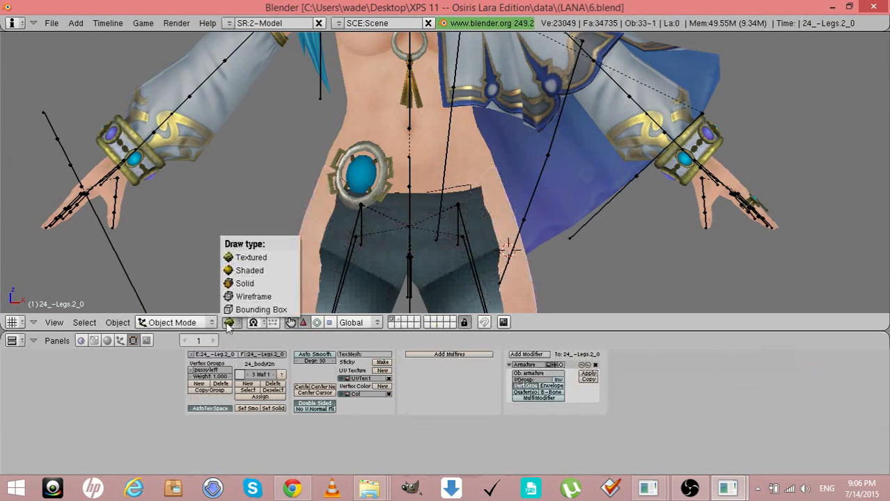
pyautogui.click(255, 282)
pyautogui.click(300, 288)
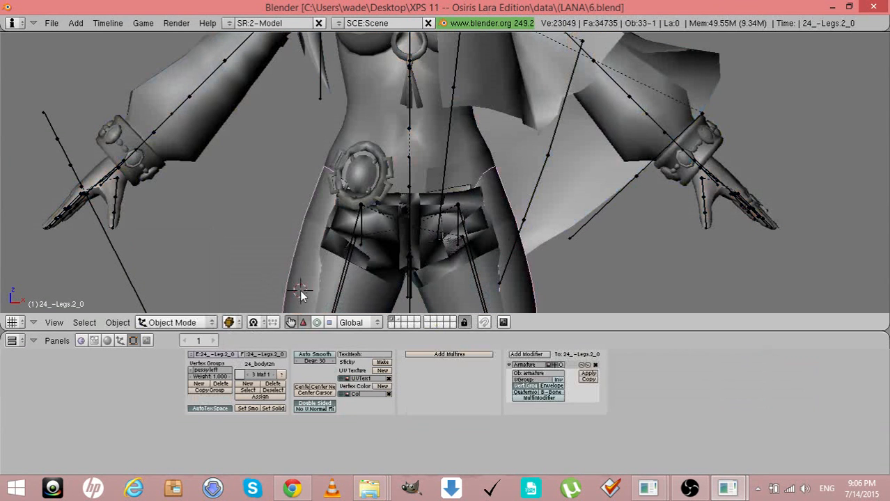
# Hide the dark leggings 24_+Legs.1_2_16_16 and the legs mesh 24_-Legs.2_0, leaving the separated hip pieces shown
pyautogui.rightClick(300, 291)
pyautogui.press('KP_Divide')
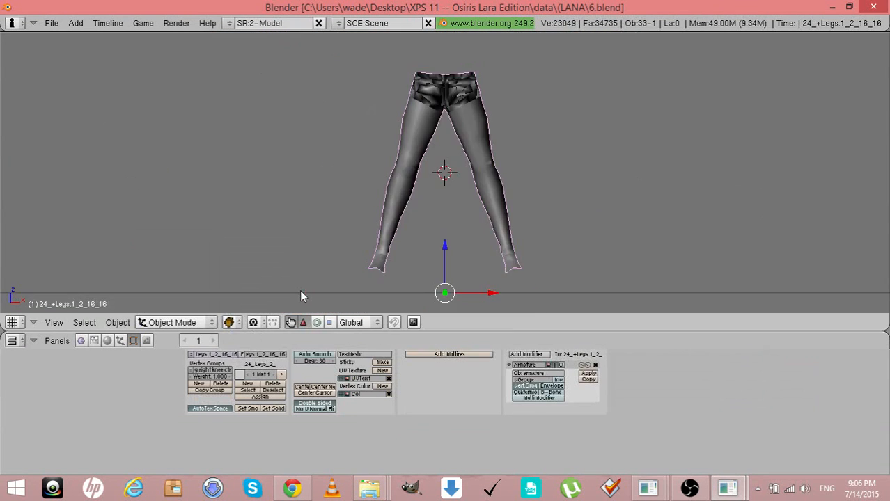
pyautogui.press('KP_Divide')
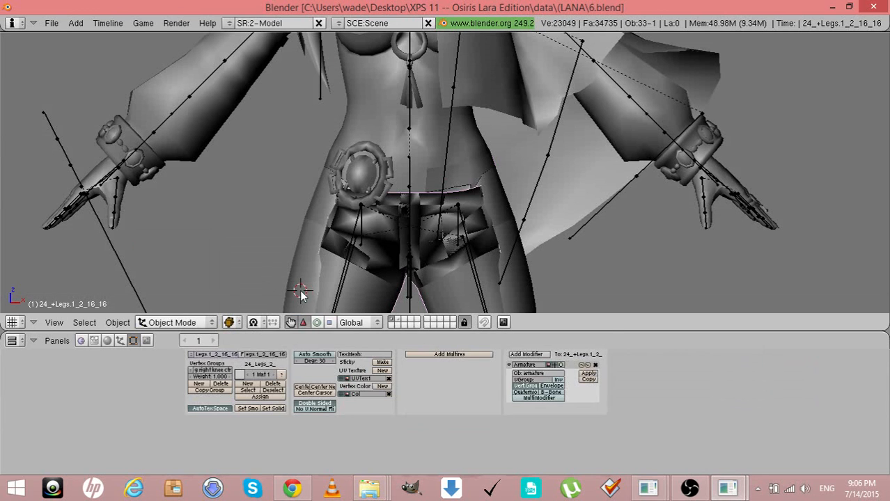
pyautogui.press('h')
pyautogui.hotkey('alt', 'h')
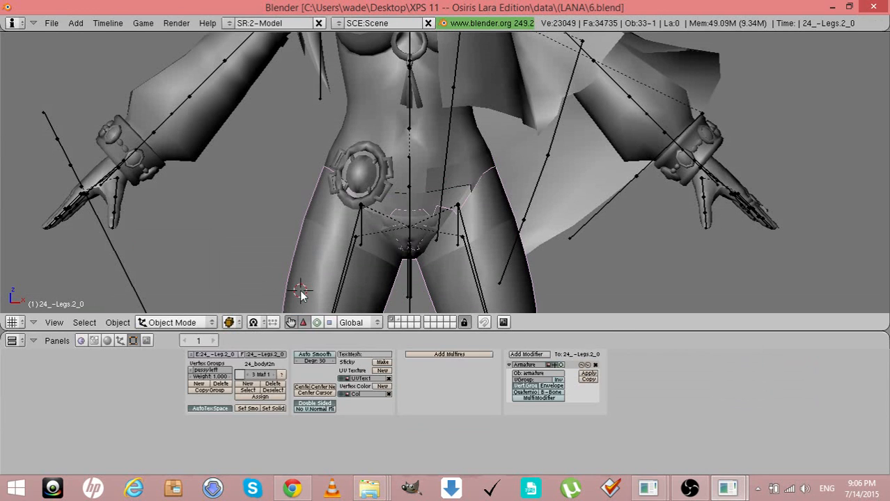
pyautogui.press('h')
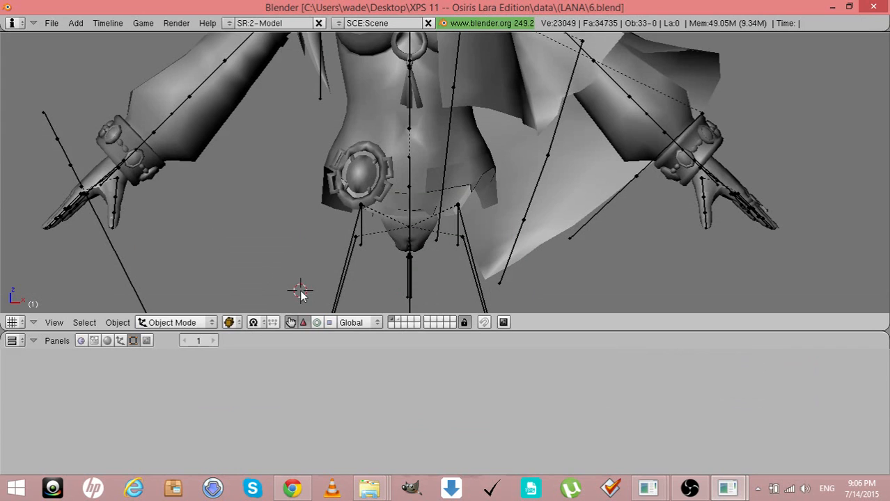
# Join the separated hip pieces with the upper body mesh
pyautogui.rightClick(491, 198)
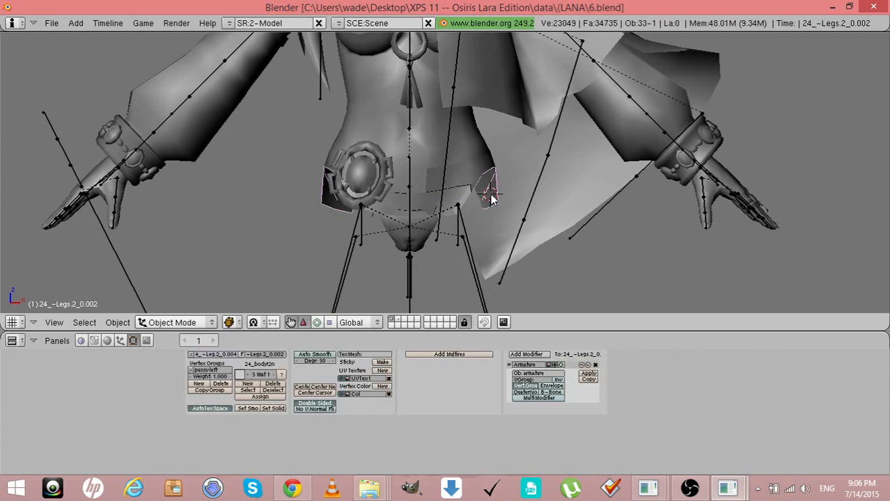
pyautogui.keyDown('shift'); pyautogui.rightClick(460, 176); pyautogui.keyUp('shift')
pyautogui.hotkey('ctrl', 'j')
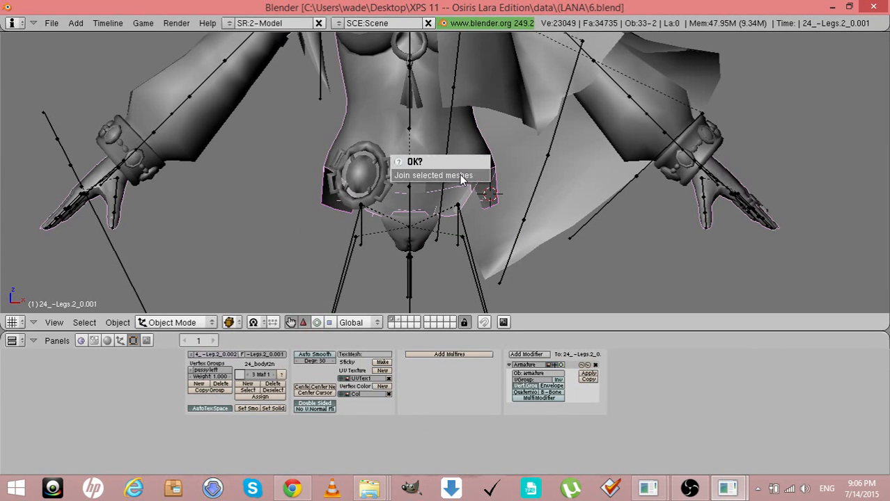
pyautogui.click(460, 176)
# Examine the lower edge of the joined upper body mesh from all sides
pyautogui.press('KP_4')
pyautogui.press('KP_4')
pyautogui.press('KP_4')
pyautogui.press('KP_4')
pyautogui.press('KP_4')
pyautogui.press('KP_4')
pyautogui.press('KP_4')
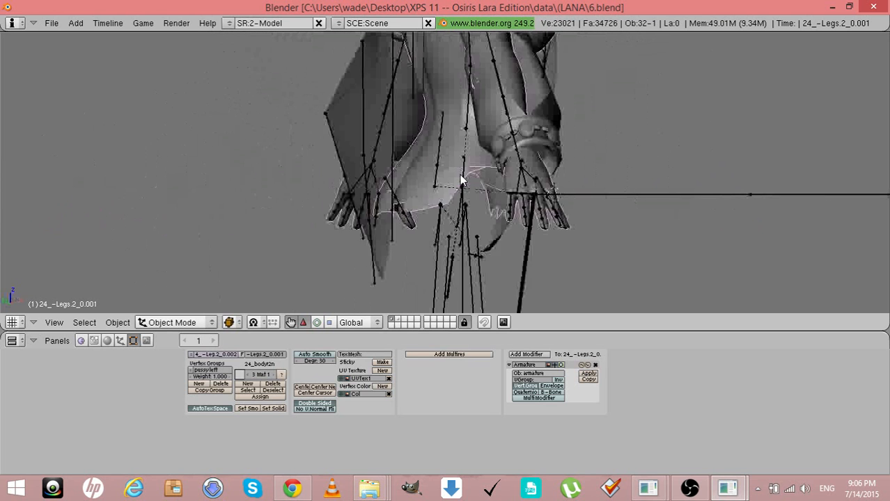
pyautogui.press('KP_4')
pyautogui.press('KP_4')
pyautogui.press('KP_4')
pyautogui.press('KP_4')
pyautogui.press('KP_4')
pyautogui.press('KP_4')
pyautogui.press('KP_4')
pyautogui.press('KP_4')
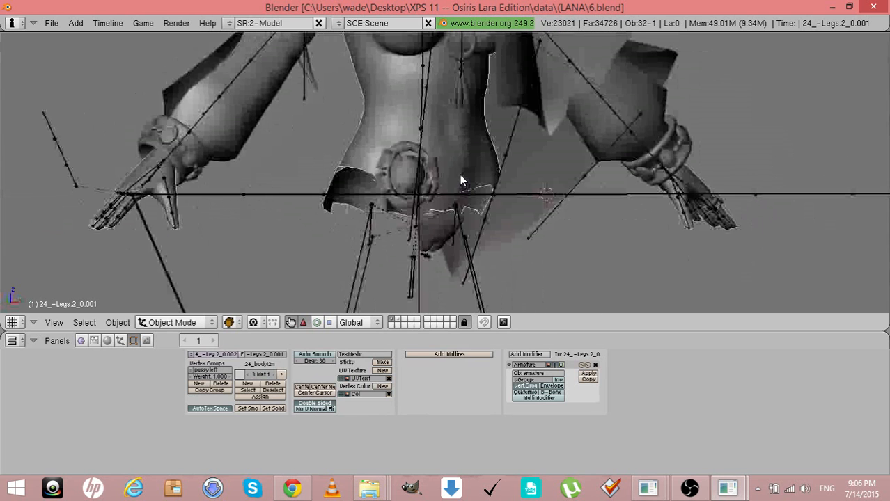
pyautogui.press('KP_4')
pyautogui.press('KP_4')
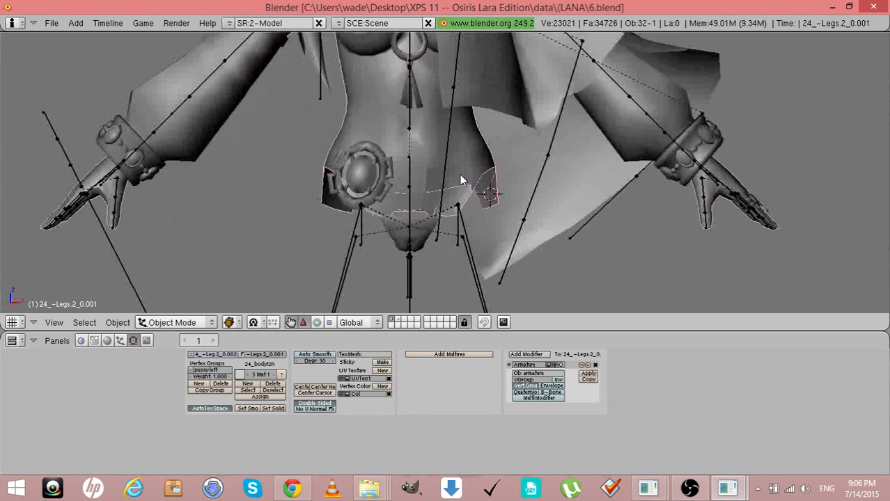
# Reveal all hidden meshes and hide the blue top, the tutu skirt and the legs mesh 24_-Legs.2_0
pyautogui.press('a')
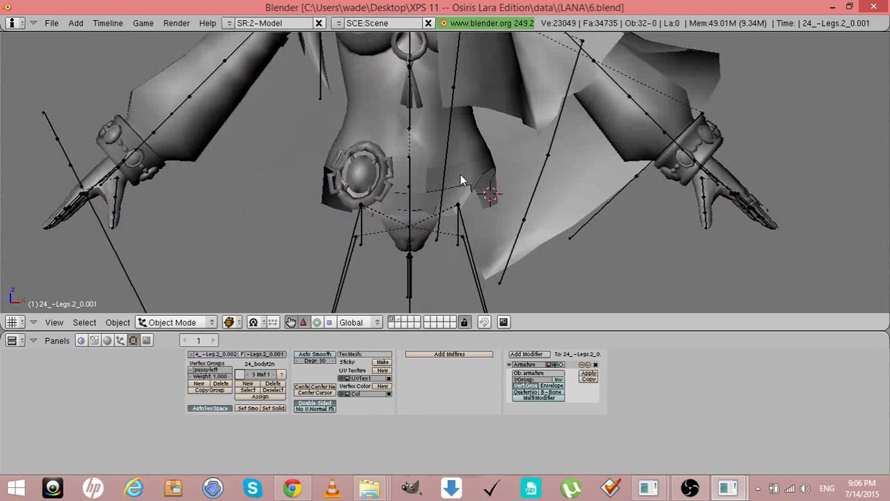
pyautogui.hotkey('alt', 'h')
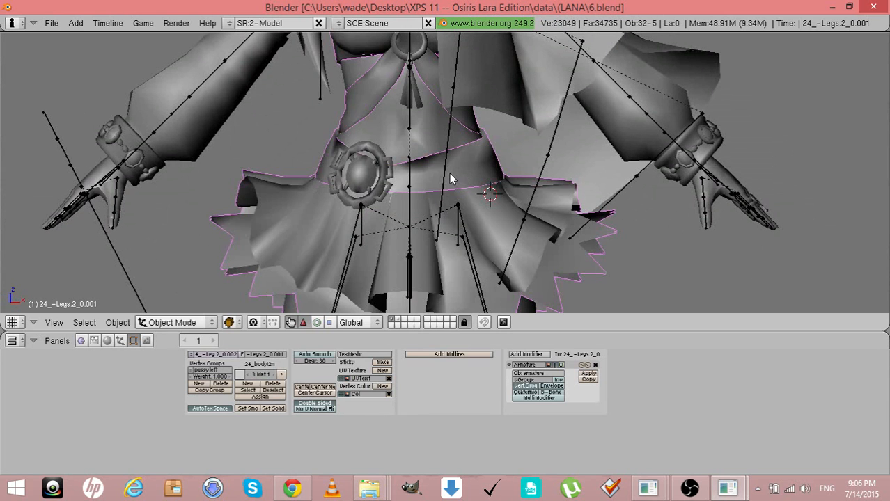
pyautogui.rightClick(451, 178)
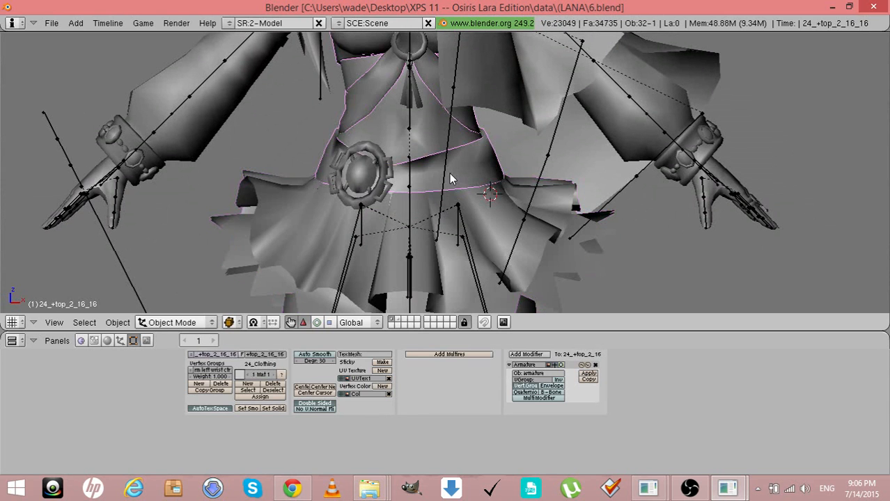
pyautogui.rightClick(471, 203)
pyautogui.click(471, 203)
pyautogui.press('h')
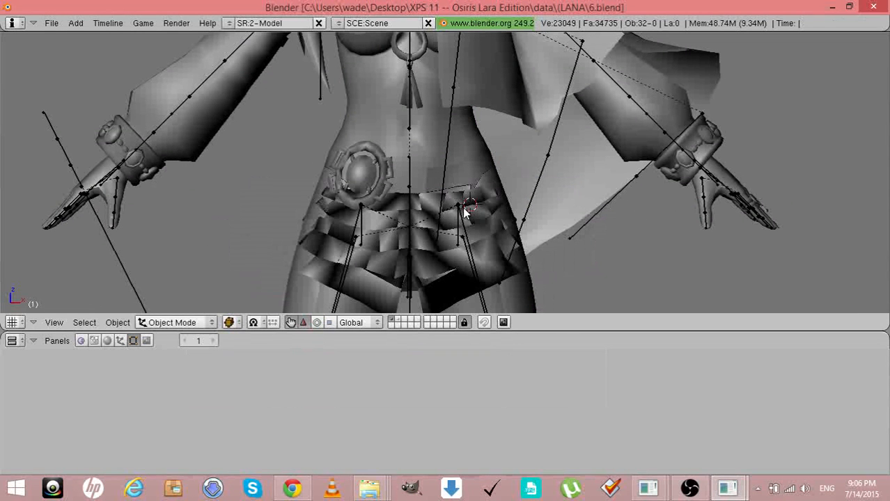
pyautogui.rightClick(519, 291)
pyautogui.click(518, 291)
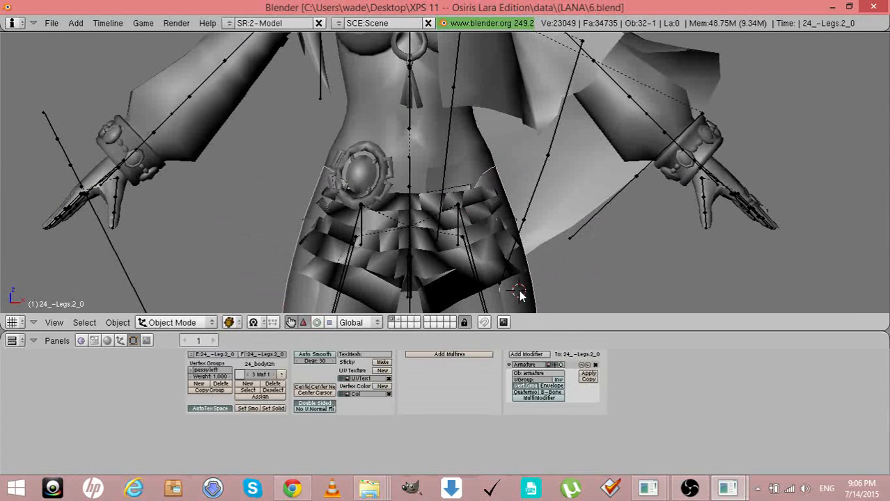
pyautogui.press('h')
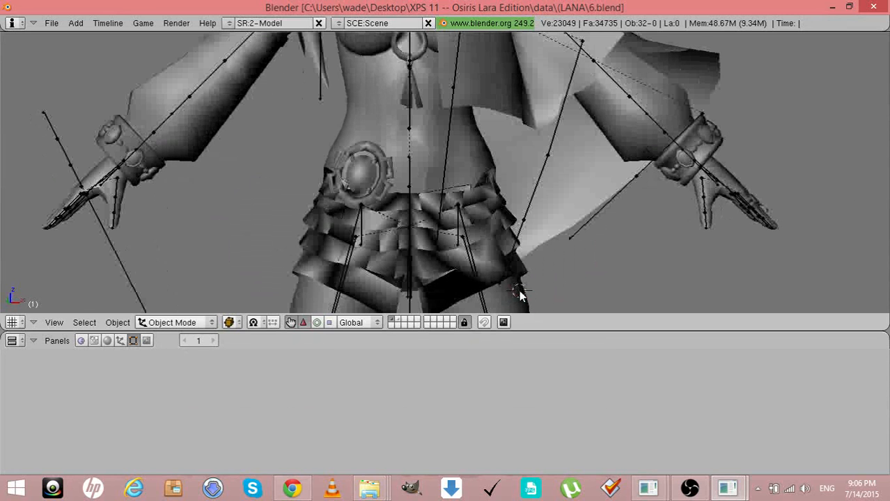
# Reveal all hidden meshes and hide only the tutu skirt and the bloomers
pyautogui.hotkey('alt', 'h')
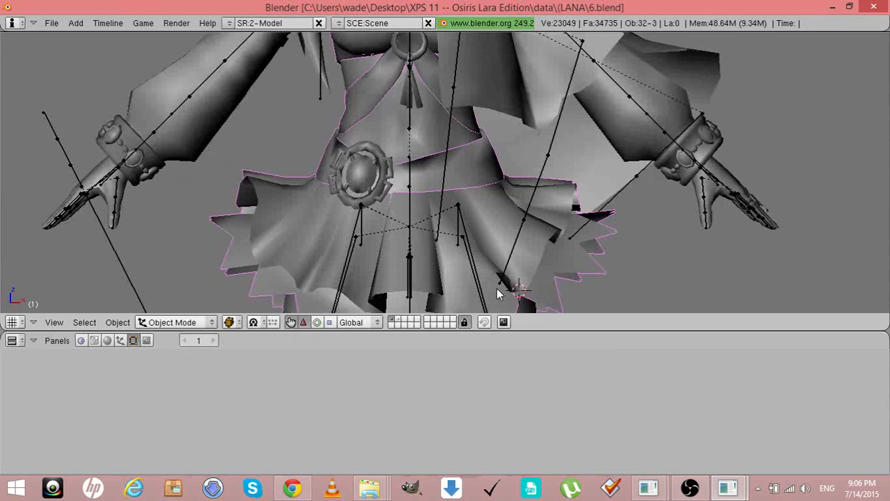
pyautogui.press('a')
pyautogui.click(487, 190)
pyautogui.rightClick(489, 194)
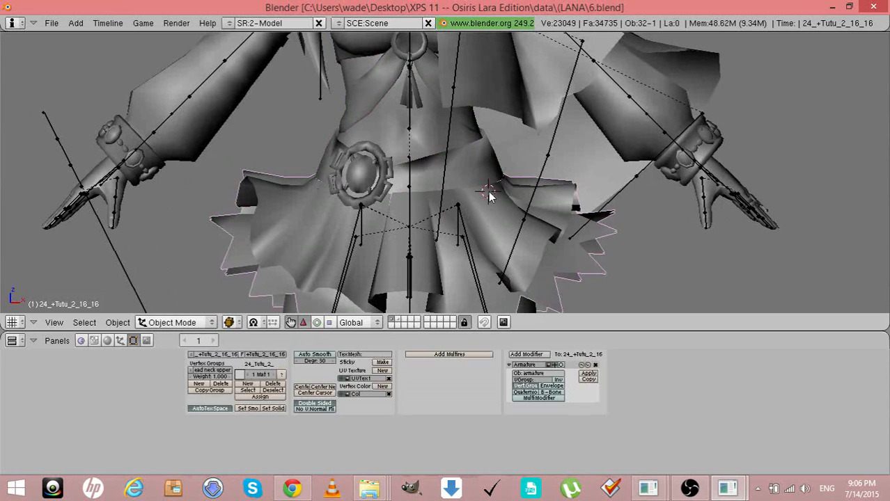
pyautogui.press('h')
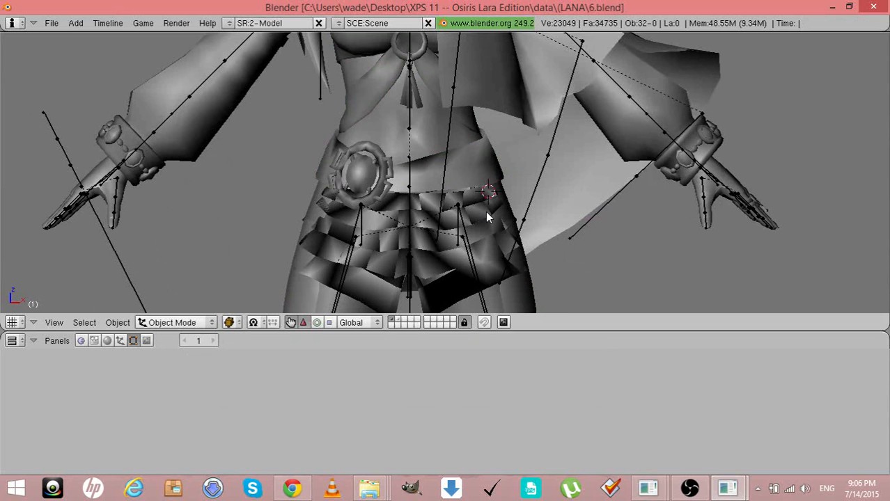
pyautogui.click(487, 215)
pyautogui.rightClick(487, 217)
pyautogui.press('h')
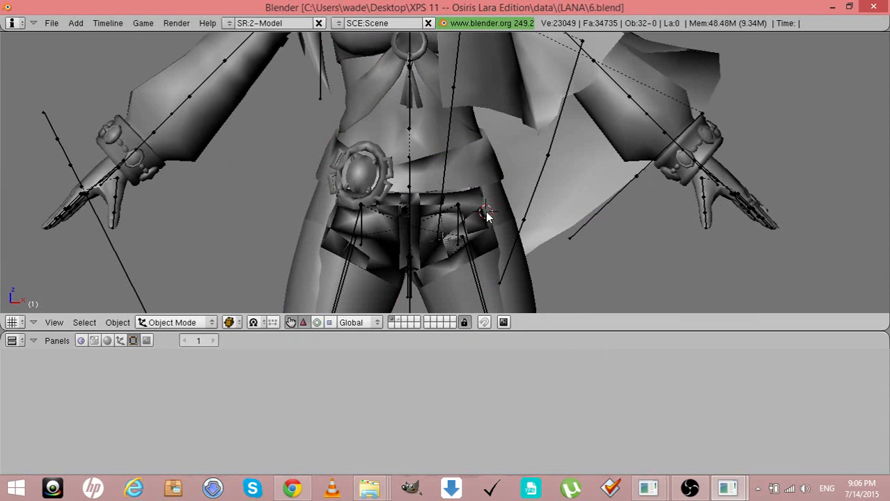
# Join the bare legs mesh 24_-Legs.2_0 into the upper body mesh and select all visible objects
pyautogui.click(506, 240)
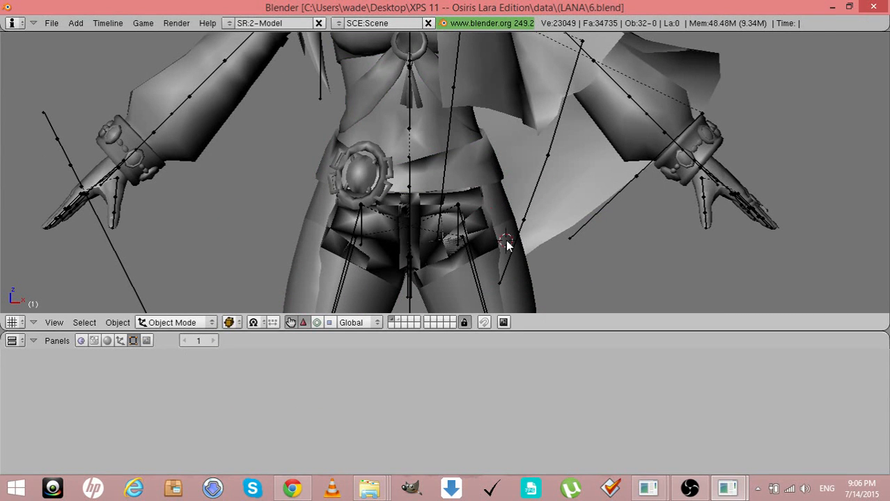
pyautogui.keyDown('shift'); pyautogui.rightClick(432, 121); pyautogui.keyUp('shift')
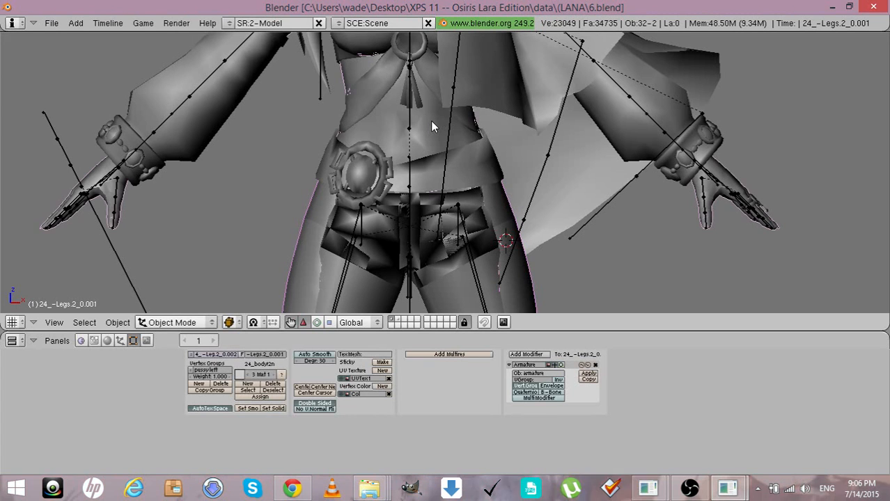
pyautogui.hotkey('ctrl', 'j')
pyautogui.click(431, 122)
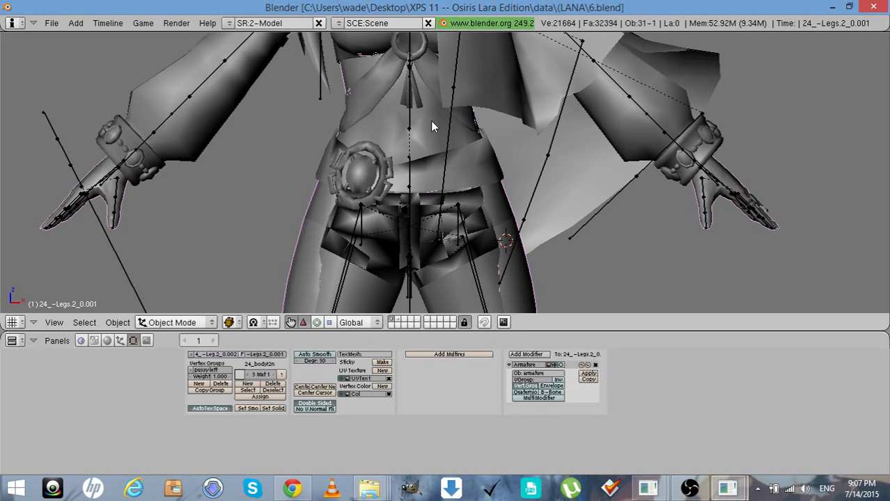
pyautogui.press('a')
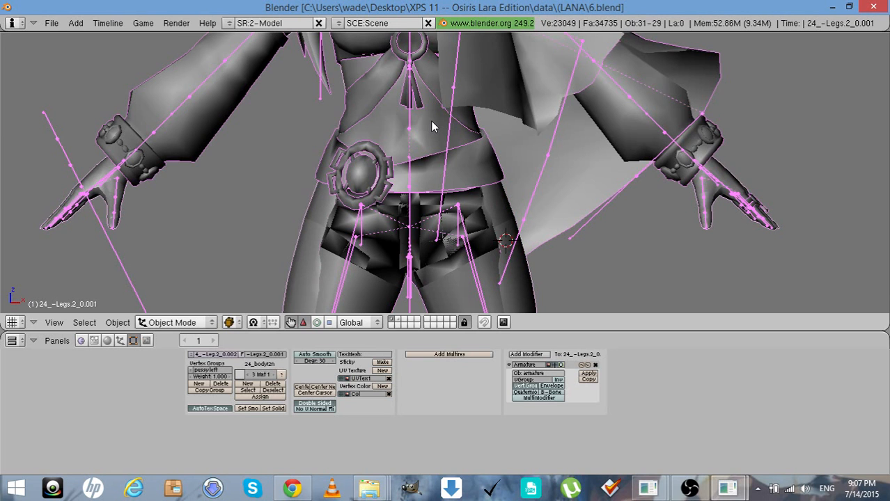
# Examine the joined body mesh 24_-Legs.2_0.001 in Edit Mode and isolated from the outfit
pyautogui.click(378, 138)
pyautogui.rightClick(379, 143)
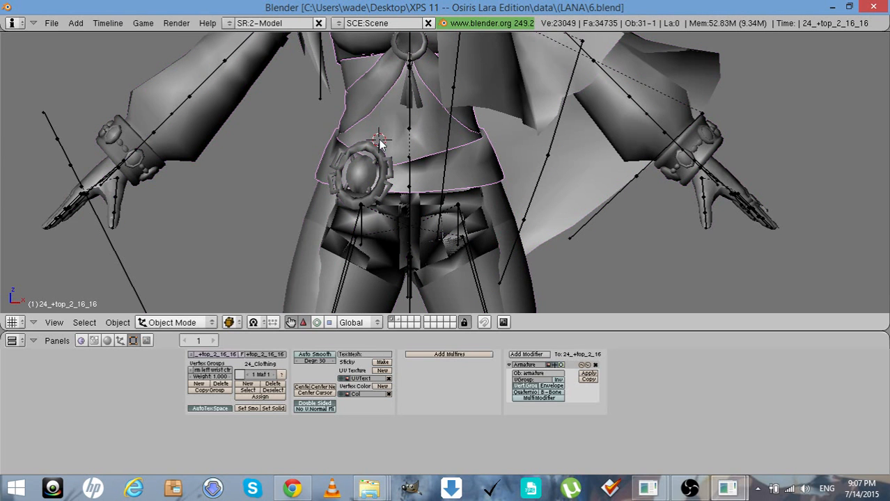
pyautogui.click(313, 234)
pyautogui.rightClick(313, 236)
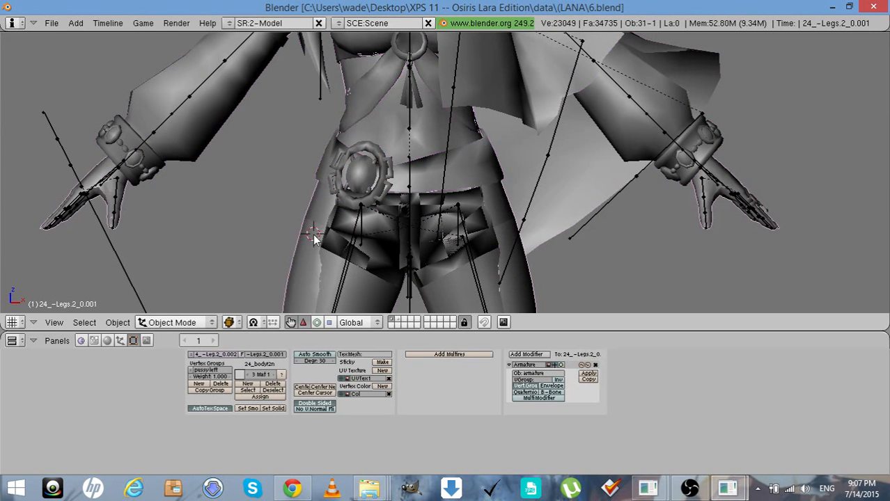
pyautogui.press('Tab')
pyautogui.press('Tab')
pyautogui.press('Tab')
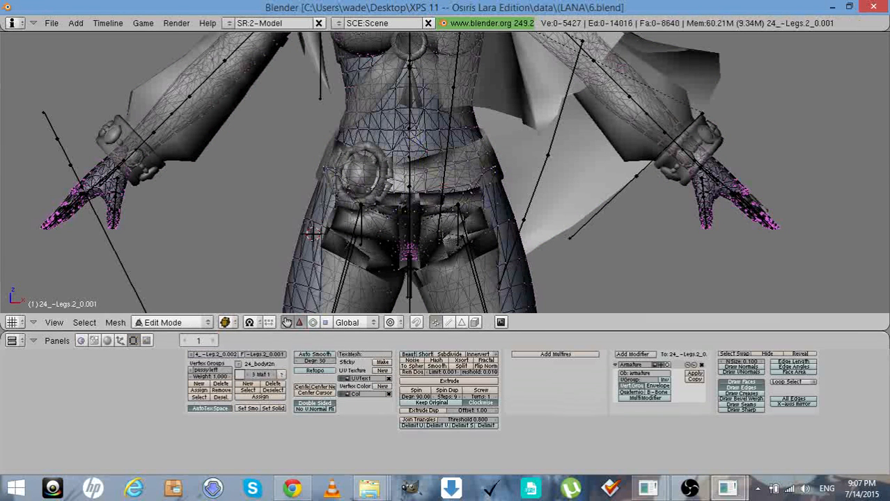
pyautogui.press('Tab')
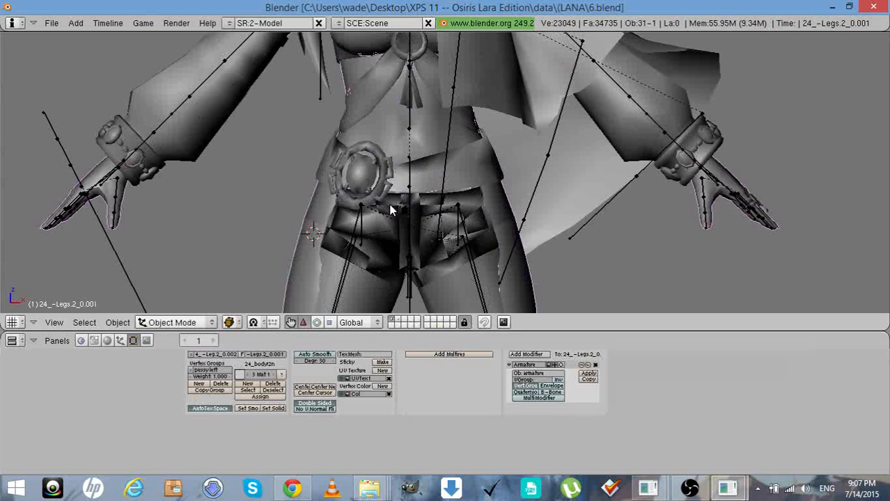
pyautogui.press('a')
pyautogui.scroll(-1, 388, 204)
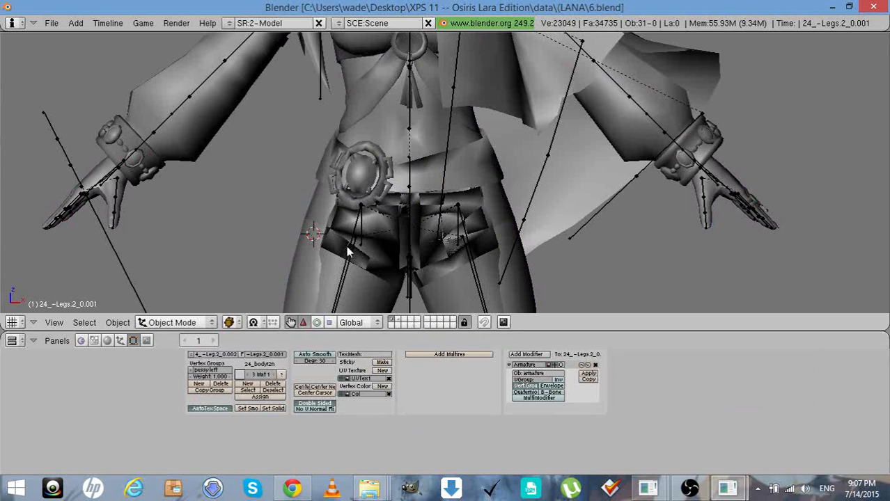
pyautogui.rightClick(310, 256)
pyautogui.press('KP_Divide')
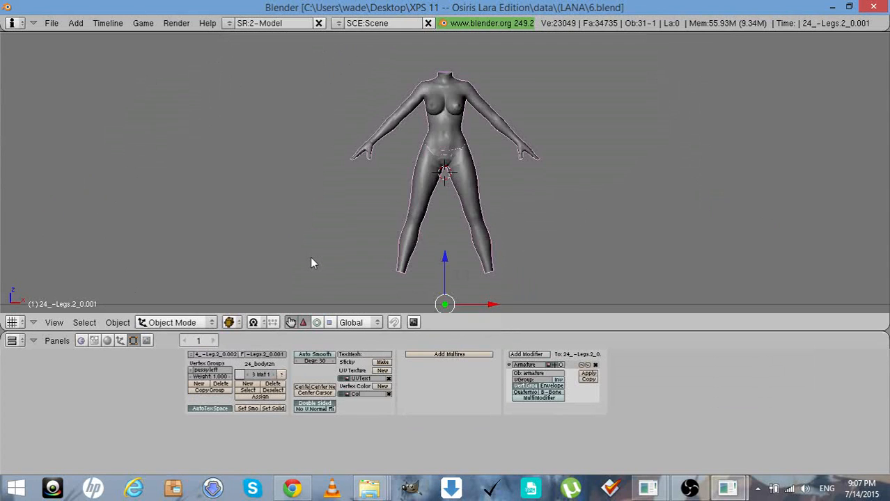
pyautogui.press('KP_Divide')
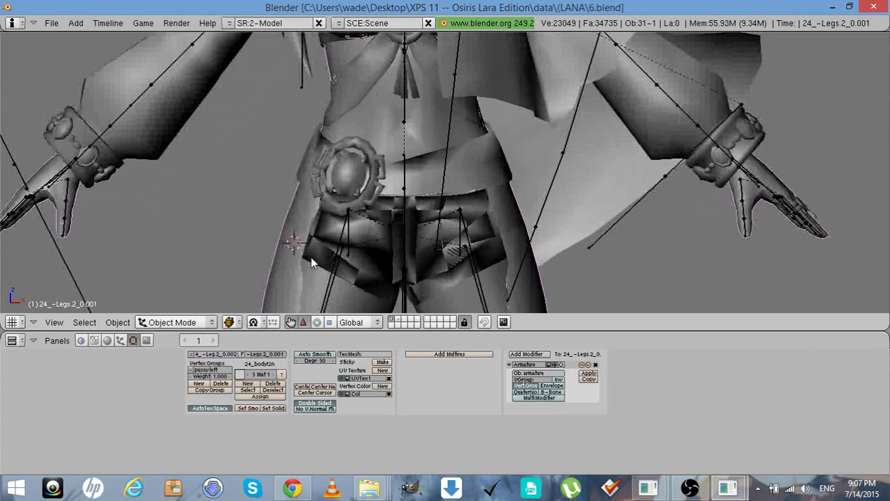
pyautogui.press('a')
# Reveal all hidden meshes, then hide the clothing top 24_+top_2_16_16 and the armature
pyautogui.scroll(-5, 310, 256)
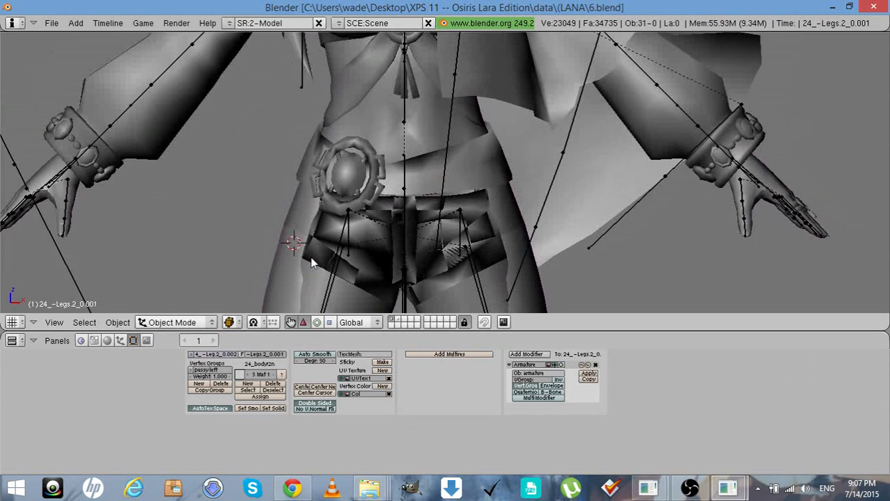
pyautogui.scroll(2, 309, 256)
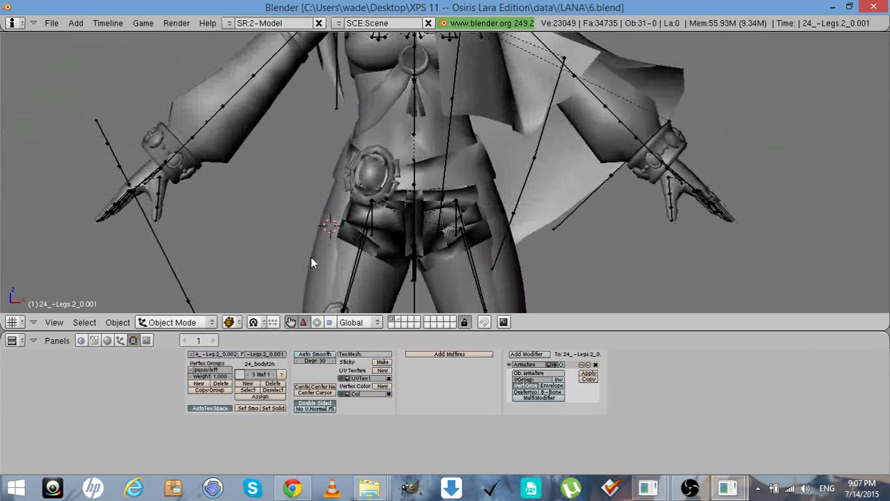
pyautogui.hotkey('alt', 'h')
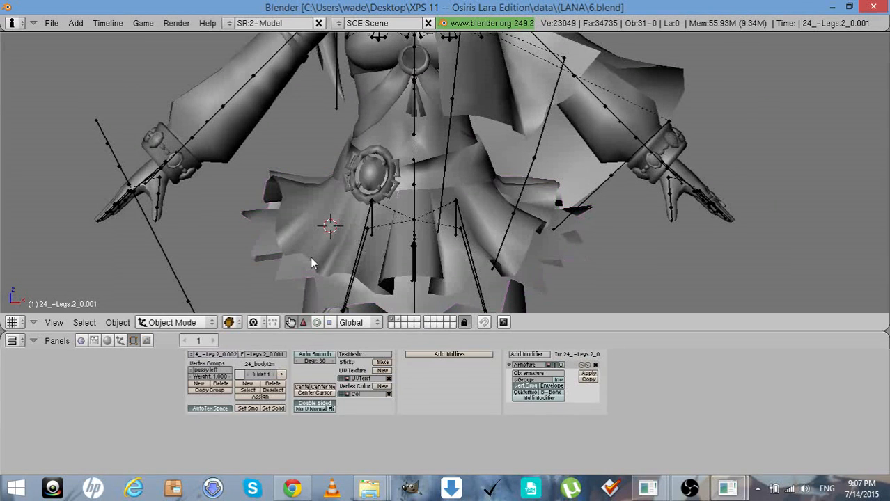
pyautogui.rightClick(426, 180)
pyautogui.press('a')
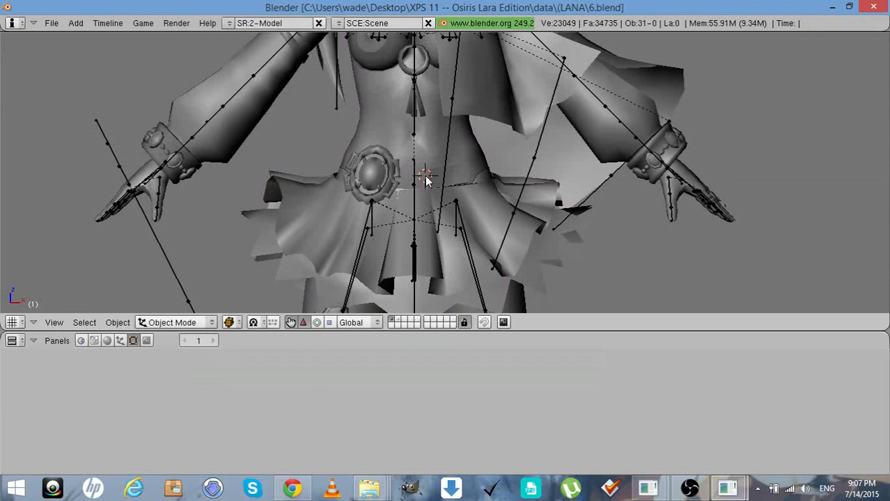
pyautogui.click(430, 226)
pyautogui.click(164, 259)
pyautogui.rightClick(164, 258)
pyautogui.press('h')
# Hide the tutu skirt, the bloomers and the belt buckle around the hips
pyautogui.click(251, 233)
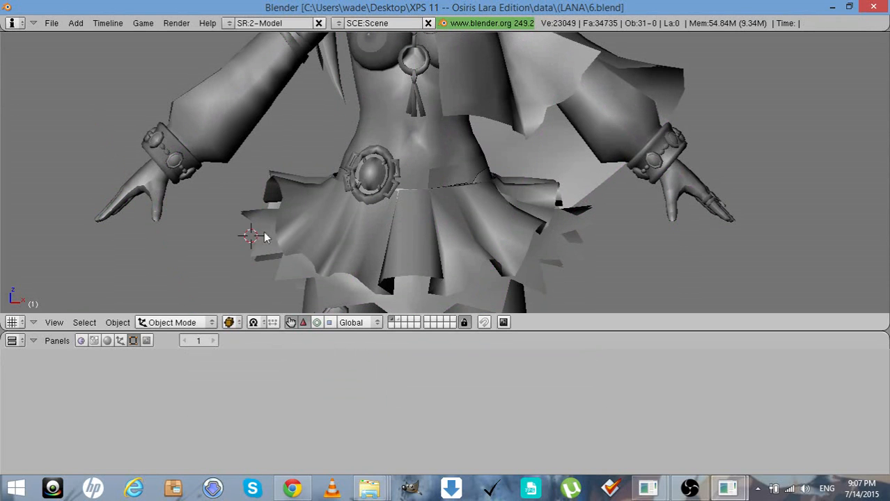
pyautogui.click(326, 213)
pyautogui.rightClick(327, 215)
pyautogui.press('h')
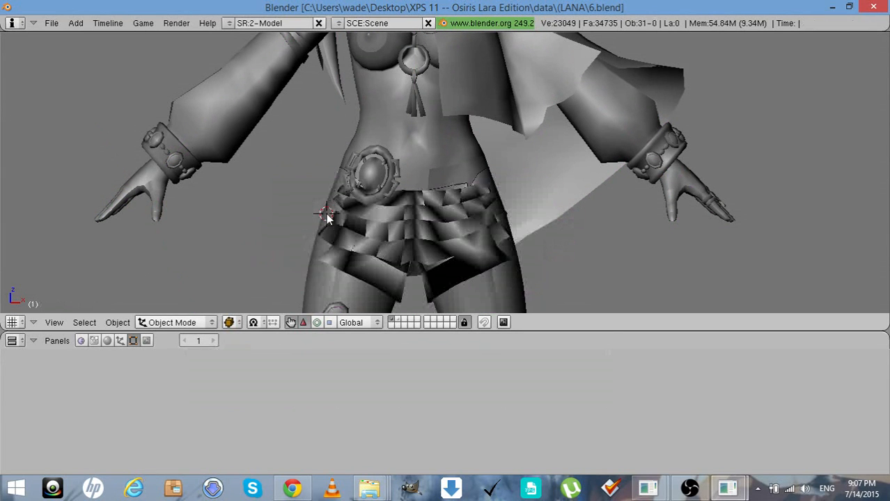
pyautogui.click(352, 242)
pyautogui.rightClick(353, 245)
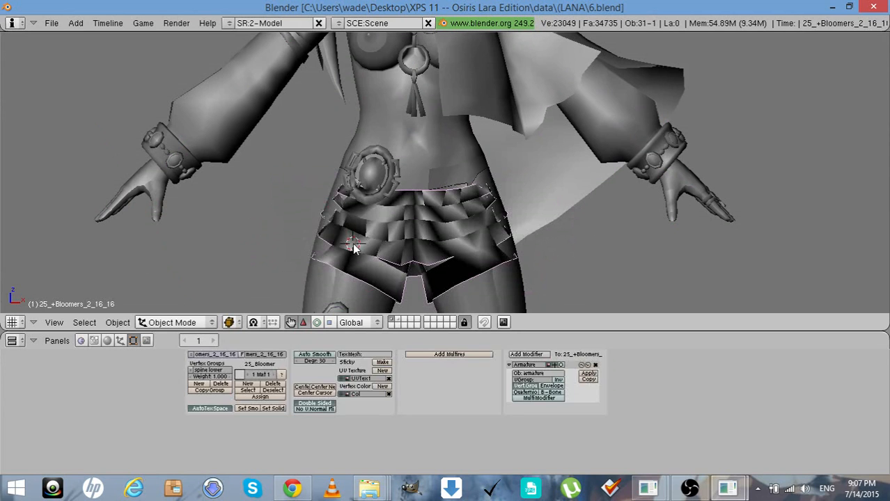
pyautogui.press('h')
pyautogui.click(354, 183)
pyautogui.rightClick(356, 187)
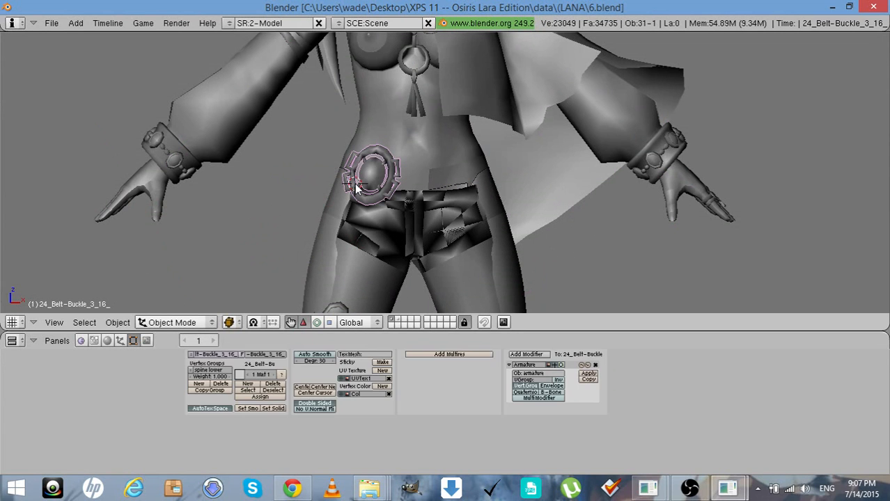
pyautogui.press('h')
# Leave the leggings mesh deselected and set the viewport draw type to Textured
pyautogui.click(375, 228)
pyautogui.rightClick(377, 232)
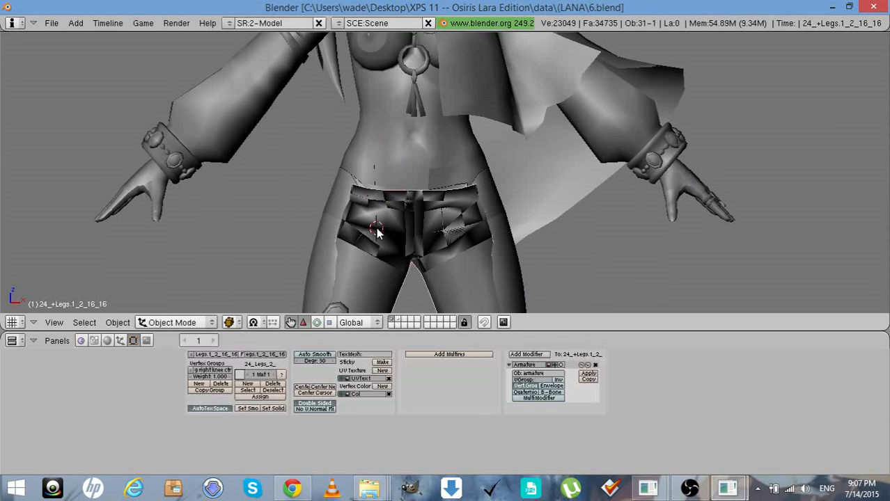
pyautogui.press('a')
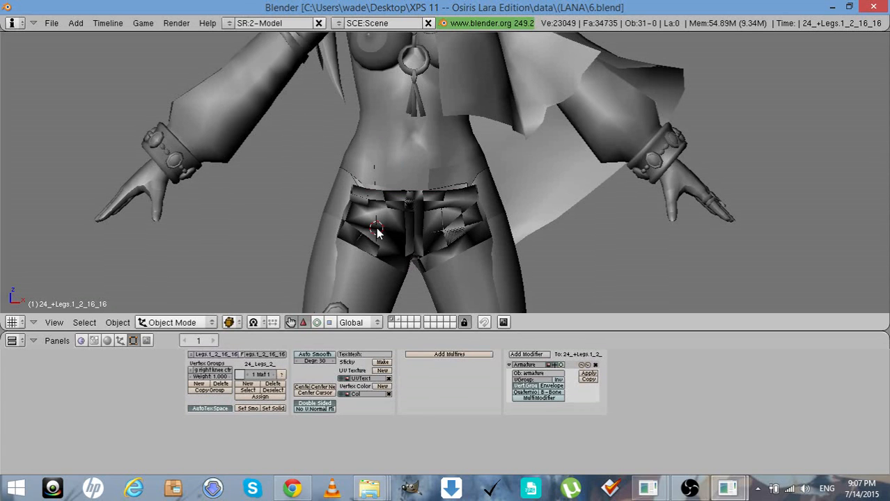
pyautogui.click(188, 324)
pyautogui.click(233, 322)
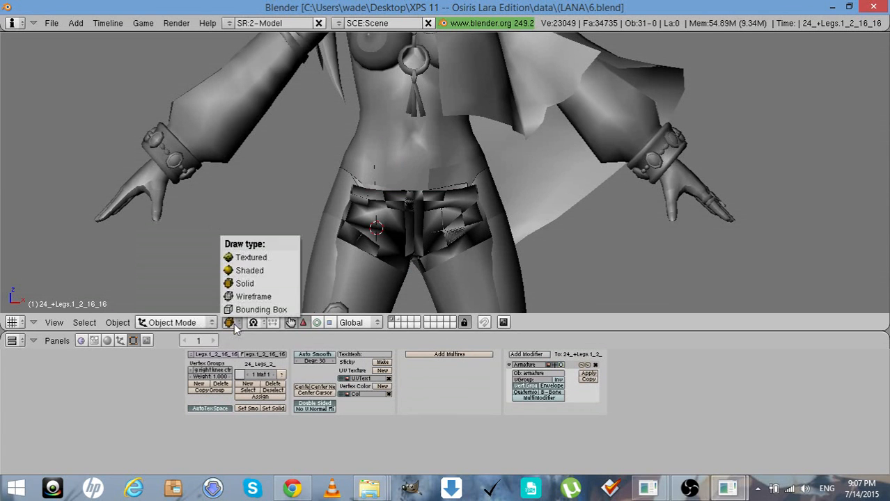
pyautogui.click(238, 256)
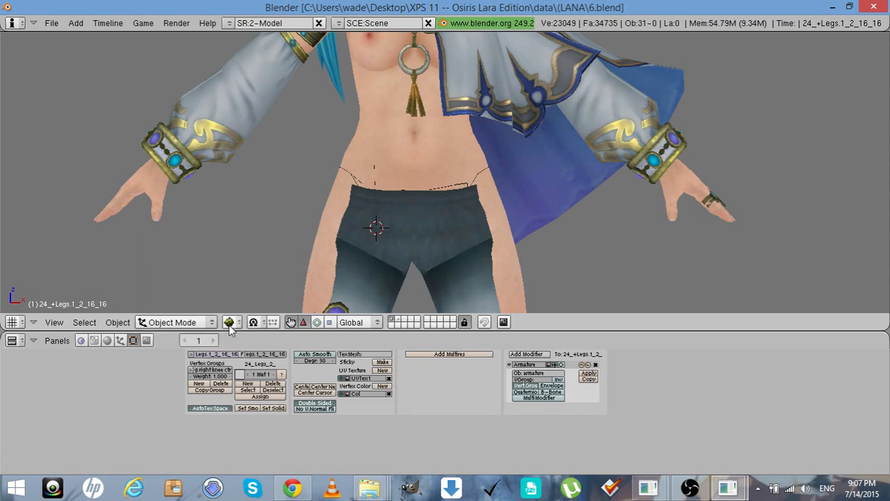
pyautogui.click(213, 322)
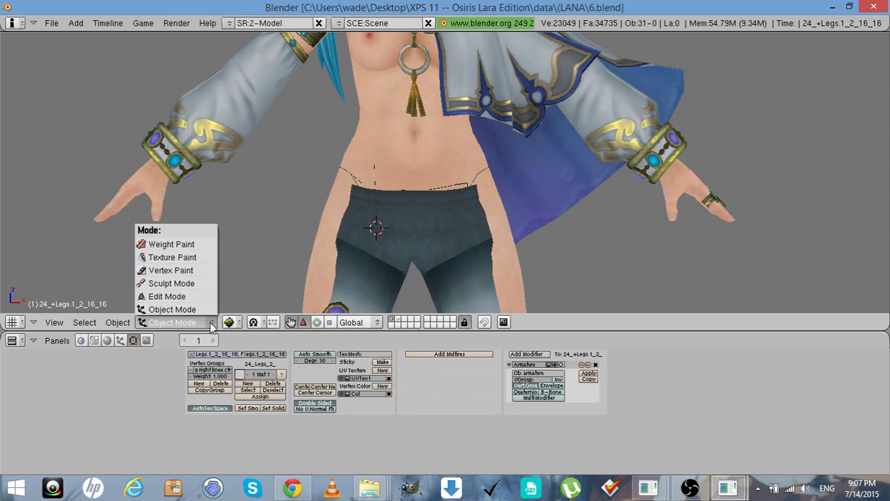
# In the body mesh 24_-Legs.2_0.001, circle-select all hip and leg vertices below the waist
pyautogui.click(321, 270)
pyautogui.rightClick(321, 270)
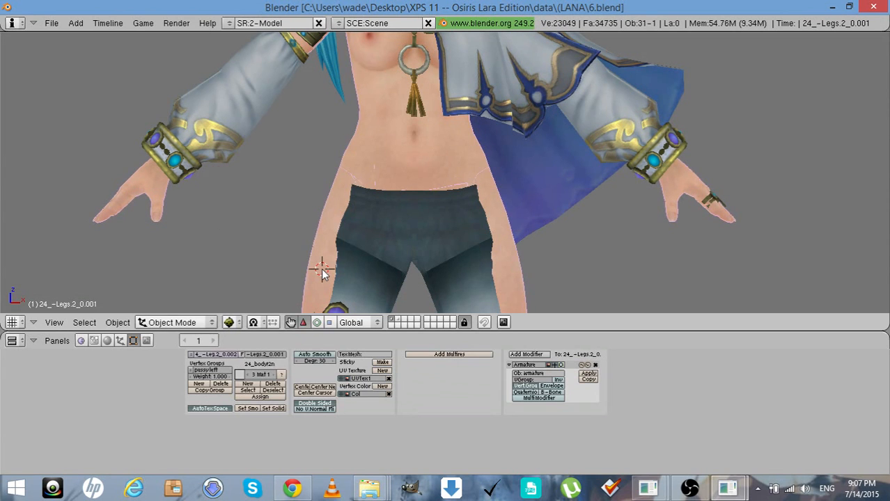
pyautogui.press('KP_Divide')
pyautogui.press('KP_Divide')
pyautogui.press('Tab')
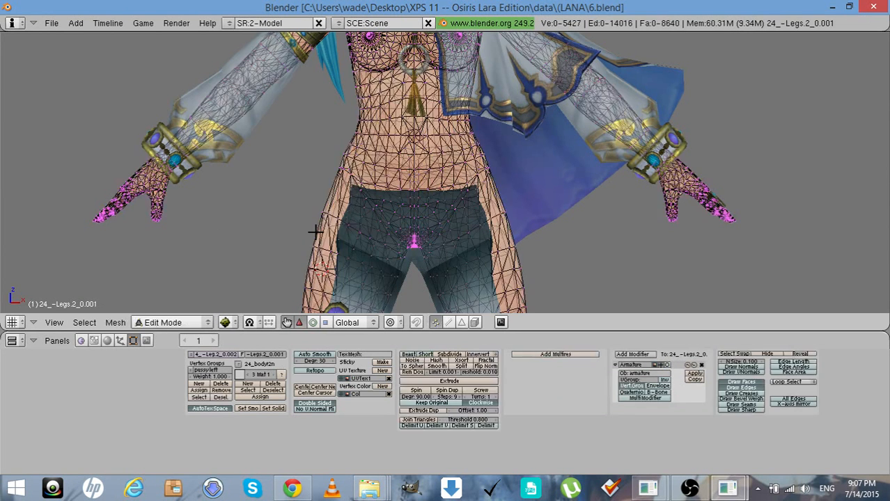
pyautogui.scroll(-4, 317, 259)
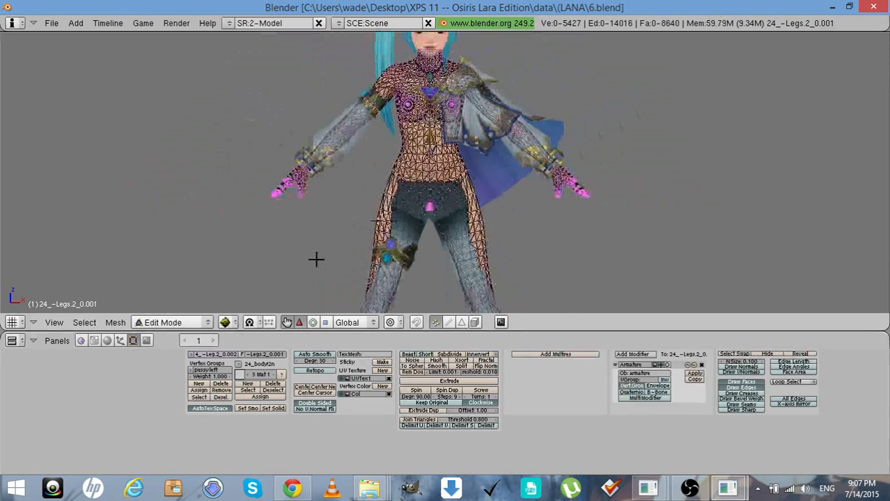
pyautogui.scroll(-1, 316, 259)
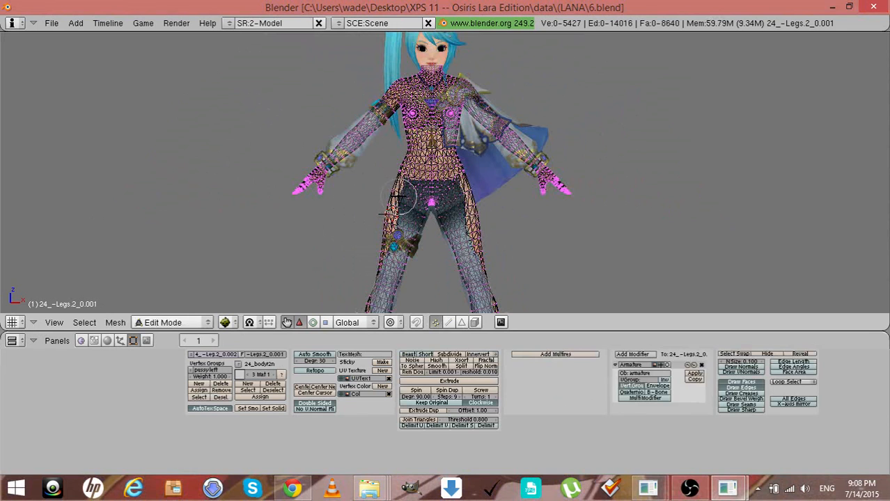
pyautogui.moveTo(397, 199); pyautogui.dragTo(476, 203)
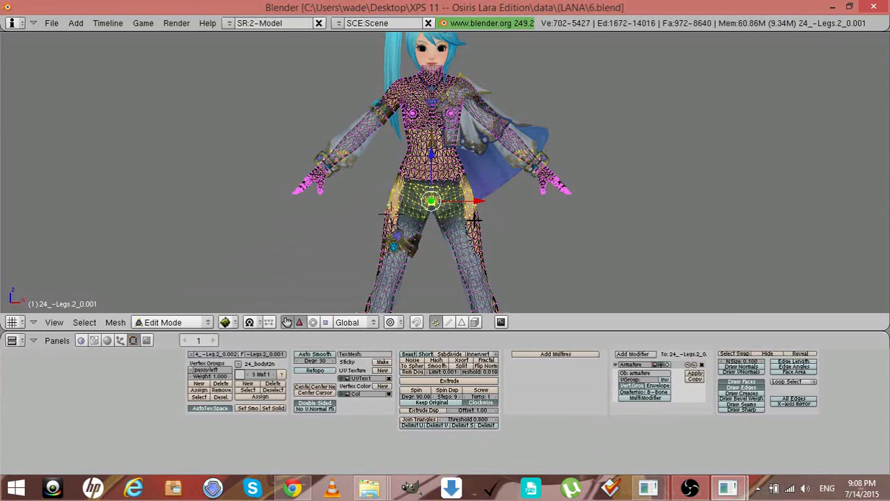
pyautogui.scroll(-3, 473, 219)
pyautogui.scroll(-1, 473, 220)
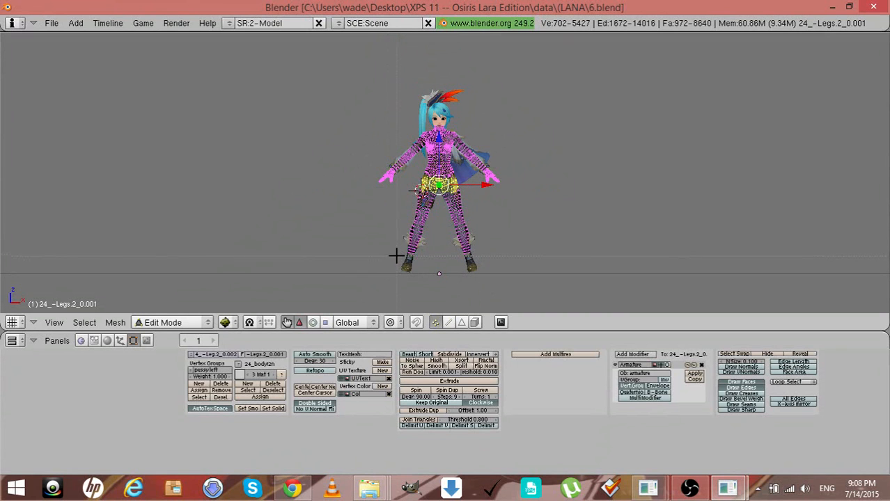
pyautogui.moveTo(397, 254); pyautogui.dragTo(483, 187)
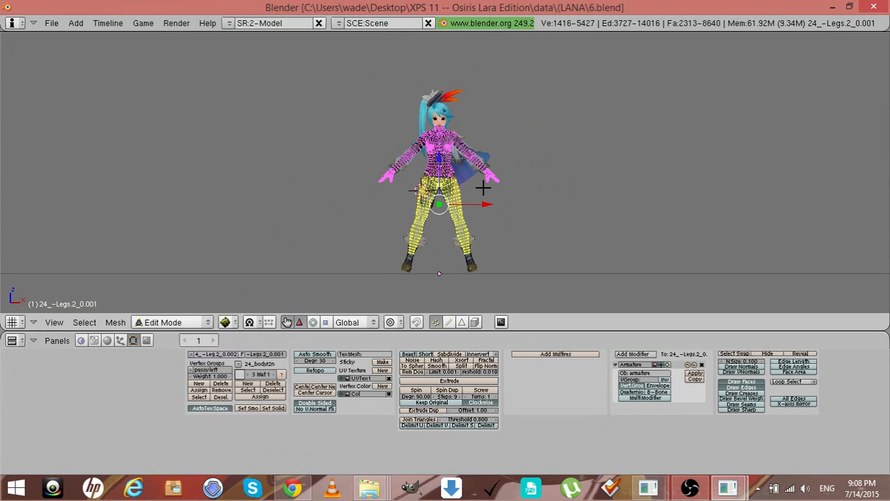
# Separate the selected hips and legs into their own object and return to Object Mode with the Solid draw type
pyautogui.click(115, 323)
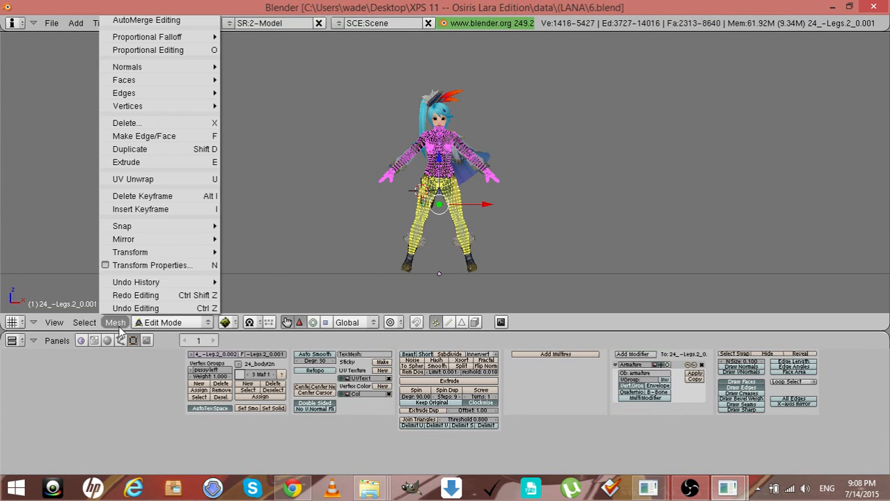
pyautogui.moveTo(164, 101)
pyautogui.click(238, 174)
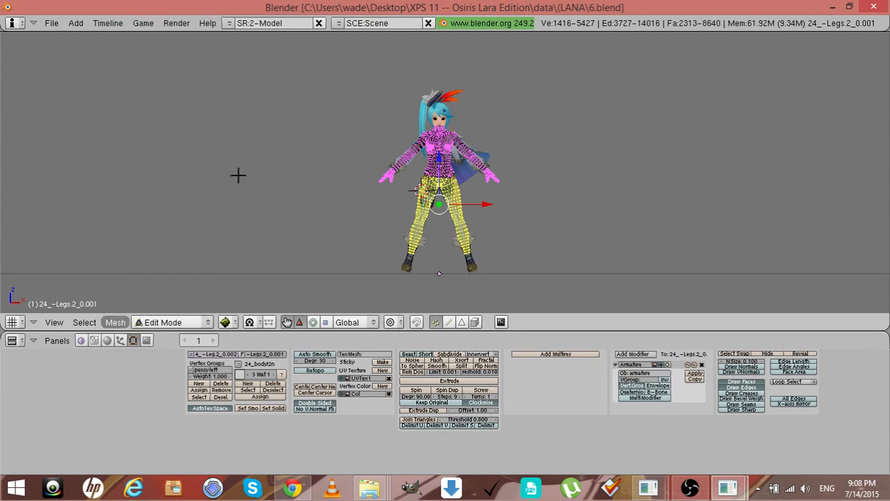
pyautogui.press('a')
pyautogui.click(207, 322)
pyautogui.click(202, 311)
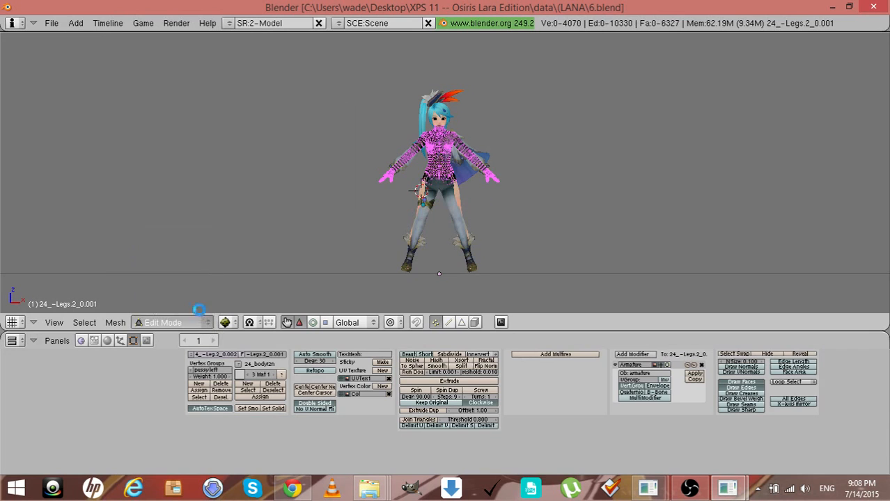
pyautogui.click(236, 322)
pyautogui.click(241, 284)
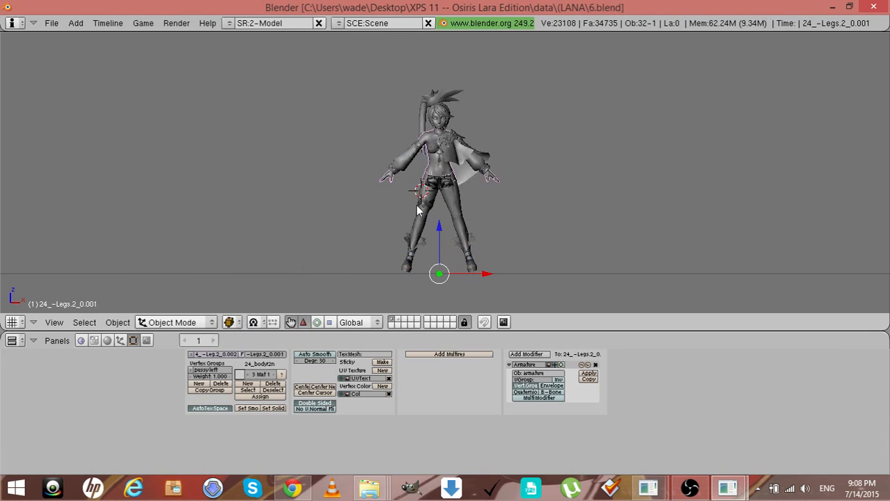
# Examine the remaining upper body mesh in isolation and its cut line at the hips
pyautogui.press('KP_Divide')
pyautogui.press('KP_Divide')
pyautogui.scroll(1, 419, 198)
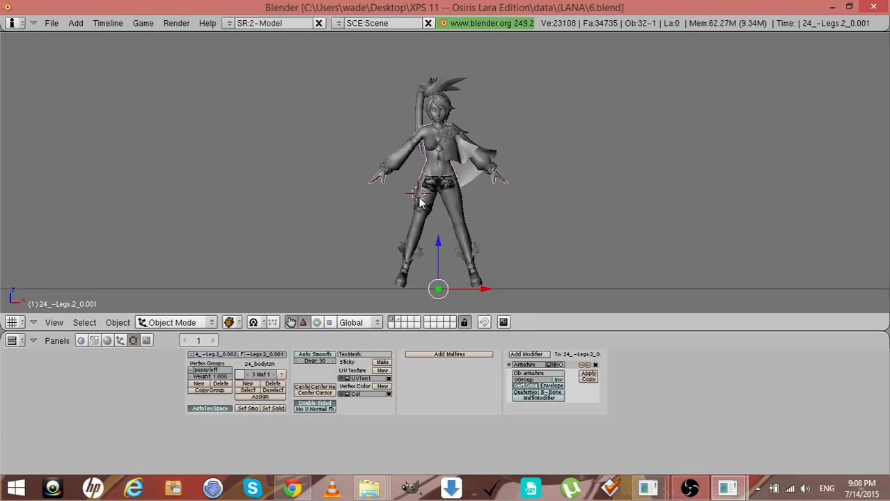
pyautogui.scroll(5, 419, 202)
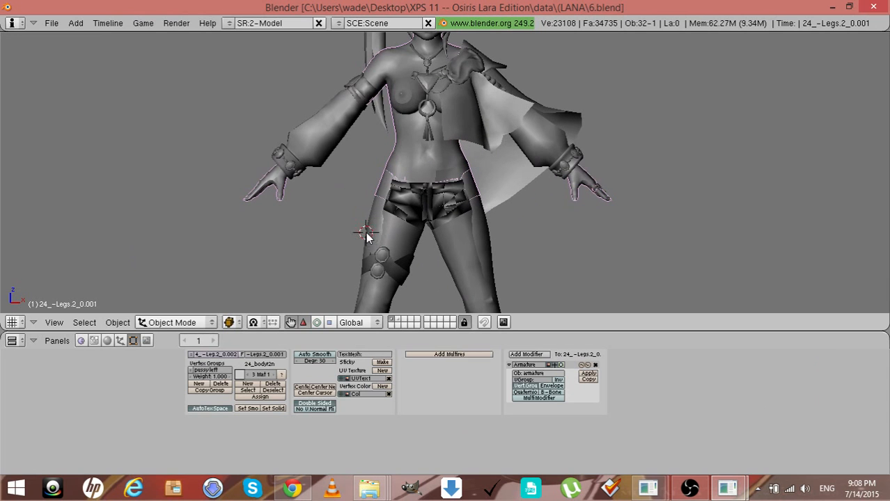
pyautogui.rightClick(365, 232)
# Hide the 24_+Legs.1_2_16_16 mesh to inspect the body pieces beneath it at the hips, and unhide all objects
pyautogui.click(401, 201)
pyautogui.rightClick(402, 201)
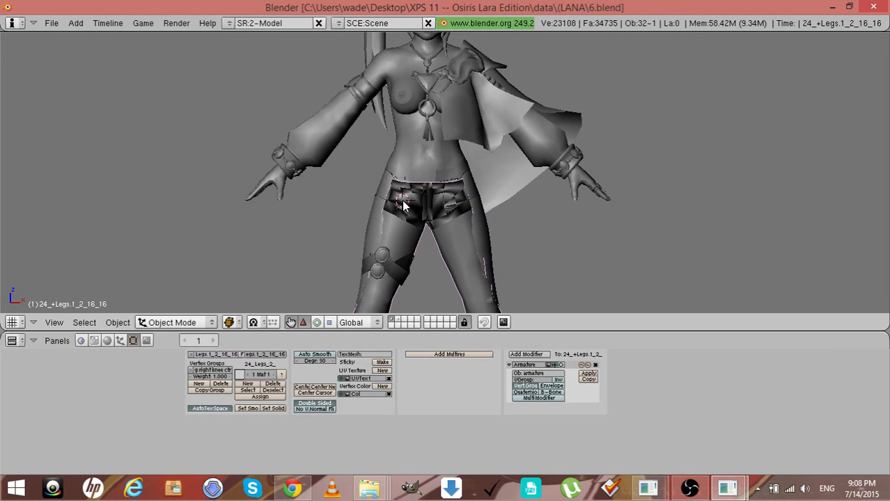
pyautogui.press('h')
pyautogui.rightClick(416, 204)
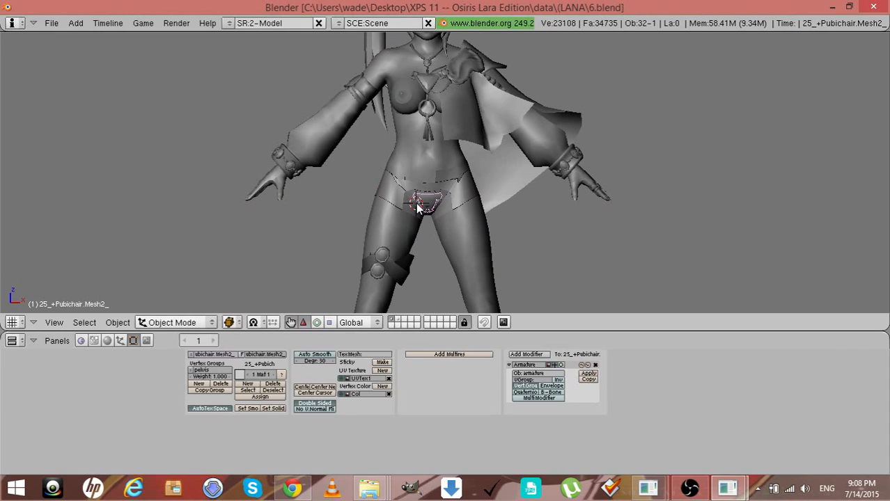
pyautogui.rightClick(412, 213)
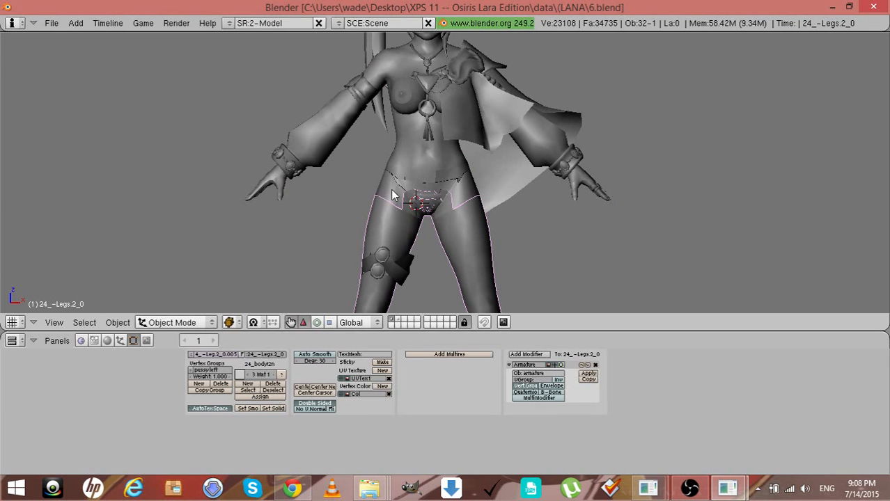
pyautogui.rightClick(392, 193)
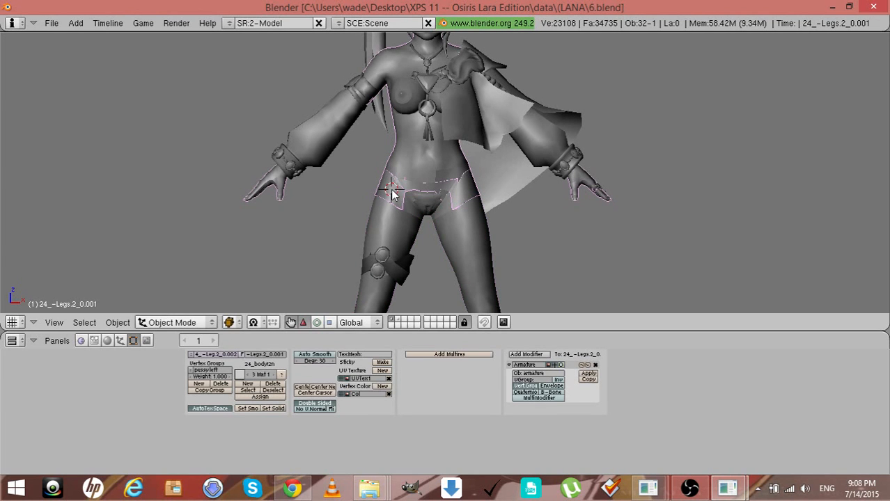
pyautogui.press('a')
pyautogui.hotkey('alt', 'h')
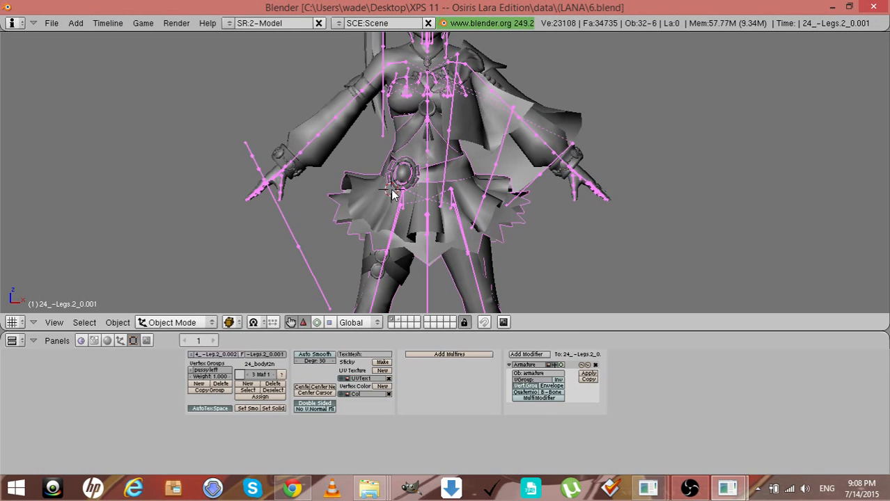
# Hide the tutu, the belt buckle and the garment around the waist so the bloomers are exposed
pyautogui.press('a')
pyautogui.rightClick(376, 208)
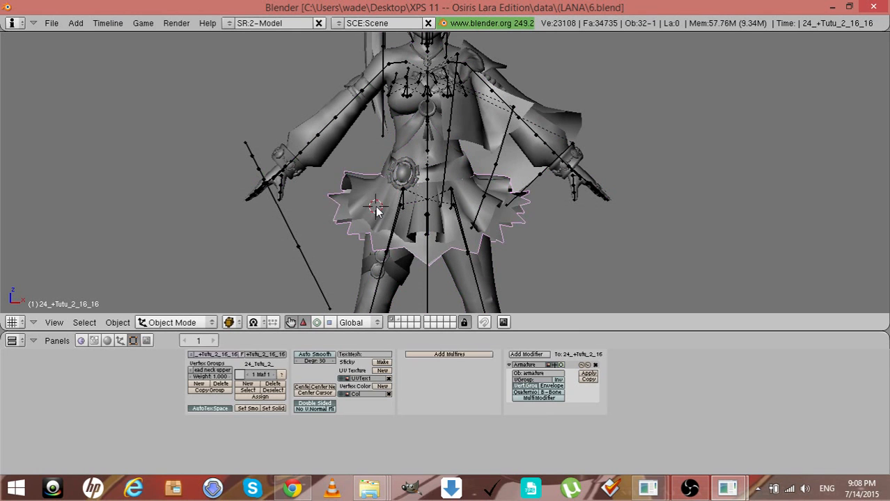
pyautogui.press('h')
pyautogui.rightClick(418, 181)
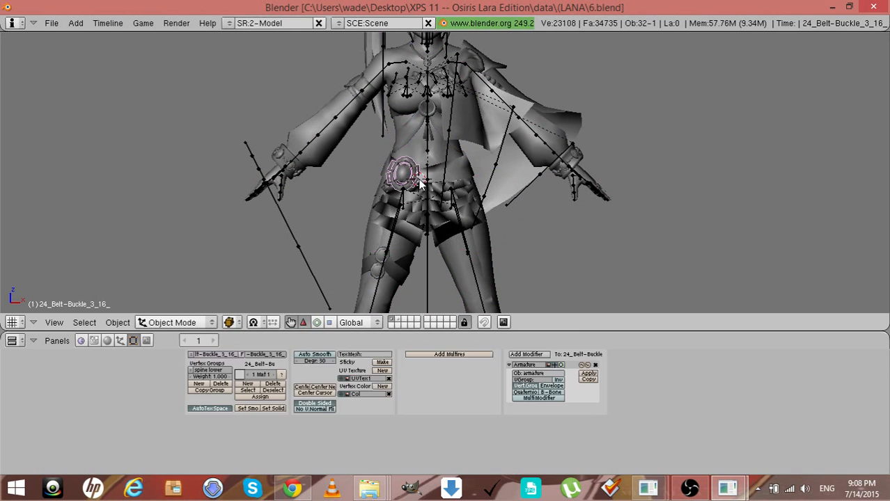
pyautogui.press('h')
pyautogui.rightClick(419, 182)
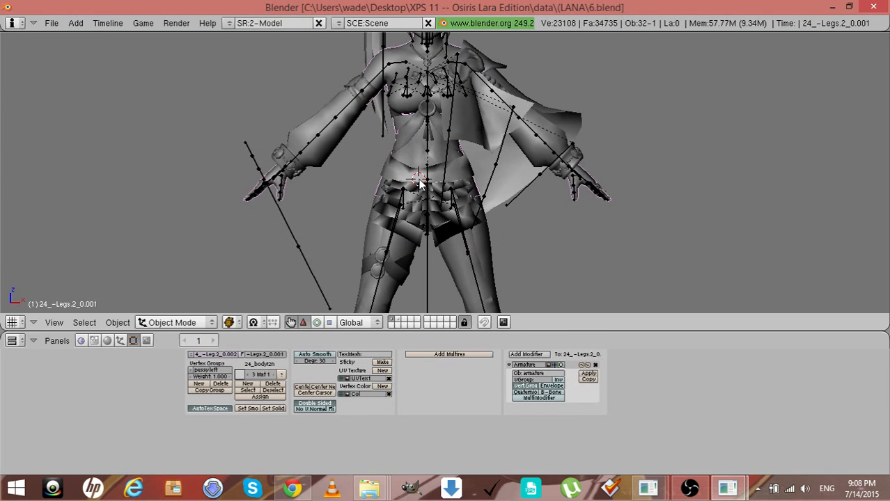
pyautogui.rightClick(420, 182)
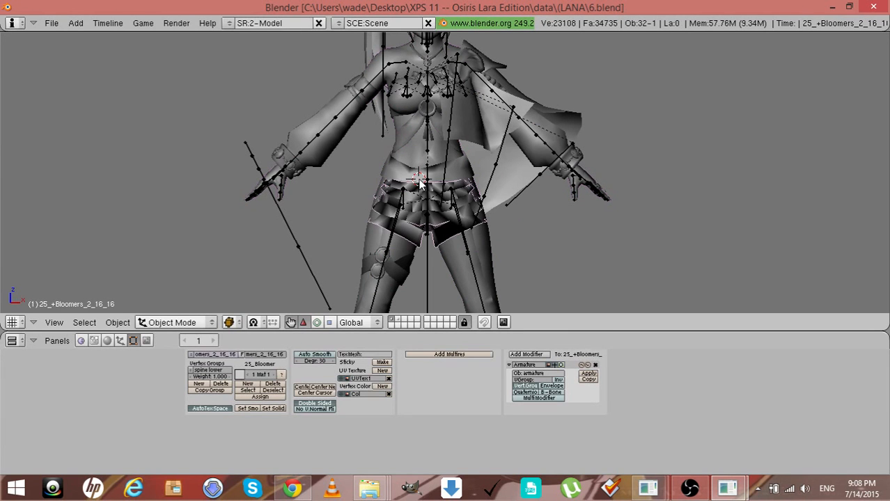
pyautogui.press('h')
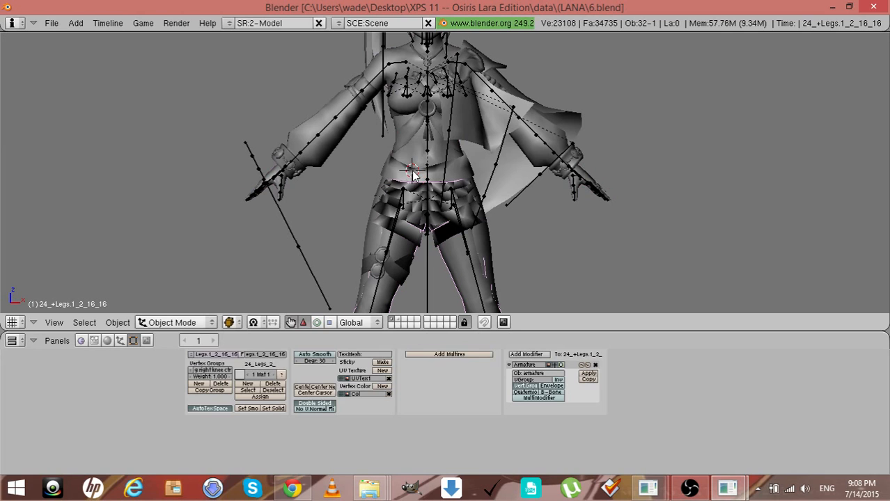
pyautogui.rightClick(412, 174)
pyautogui.press('h')
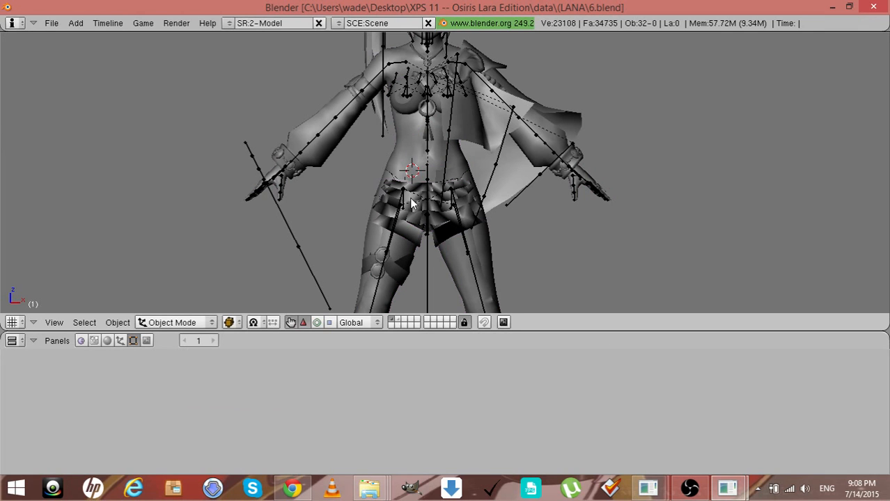
# Hide the separated legs mesh 24_-Legs.2_0 and examine how the bloomers fit from all around
pyautogui.click(368, 247)
pyautogui.rightClick(368, 249)
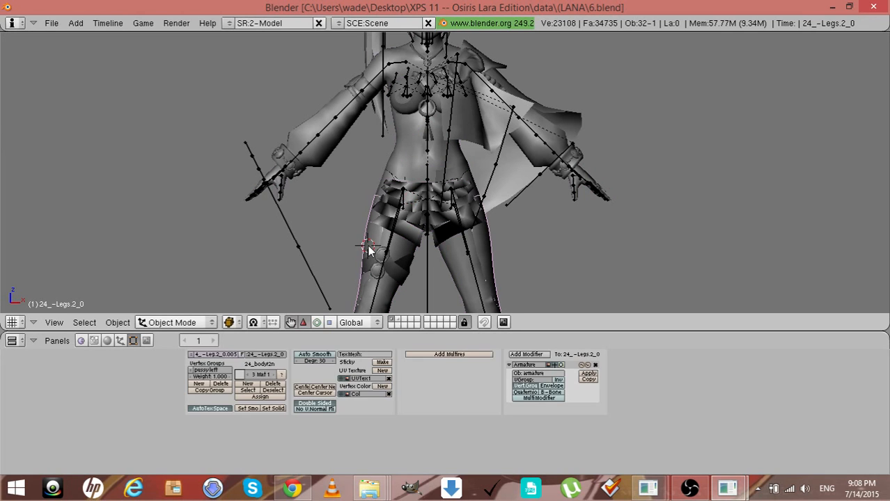
pyautogui.press('h')
pyautogui.press('KP_4')
pyautogui.press('KP_4')
pyautogui.press('KP_4')
pyautogui.press('KP_4')
pyautogui.press('KP_4')
pyautogui.press('KP_4')
pyautogui.press('KP_4')
pyautogui.press('KP_4')
pyautogui.press('KP_4')
pyautogui.press('KP_4')
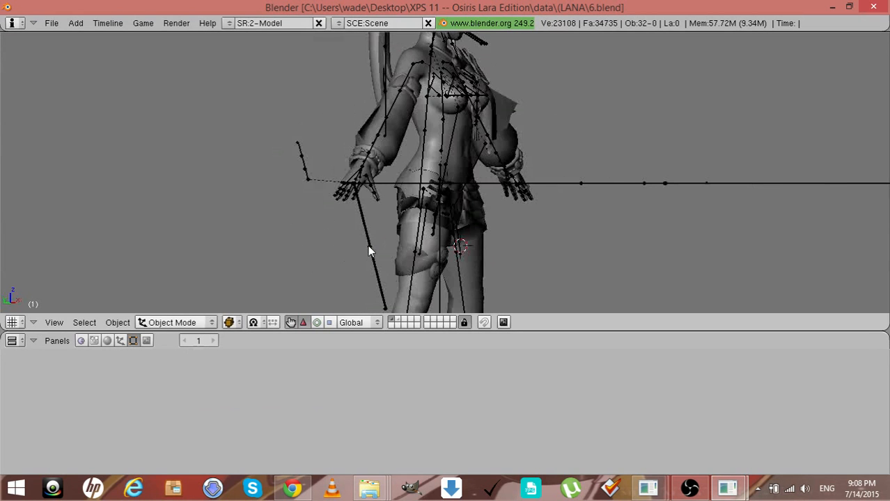
pyautogui.press('KP_4')
pyautogui.press('KP_4')
pyautogui.press('KP_4')
pyautogui.press('KP_4')
pyautogui.press('KP_4')
pyautogui.press('KP_4')
pyautogui.press('KP_4')
pyautogui.press('KP_4')
pyautogui.press('KP_4')
pyautogui.press('KP_4')
pyautogui.press('KP_4')
pyautogui.press('KP_4')
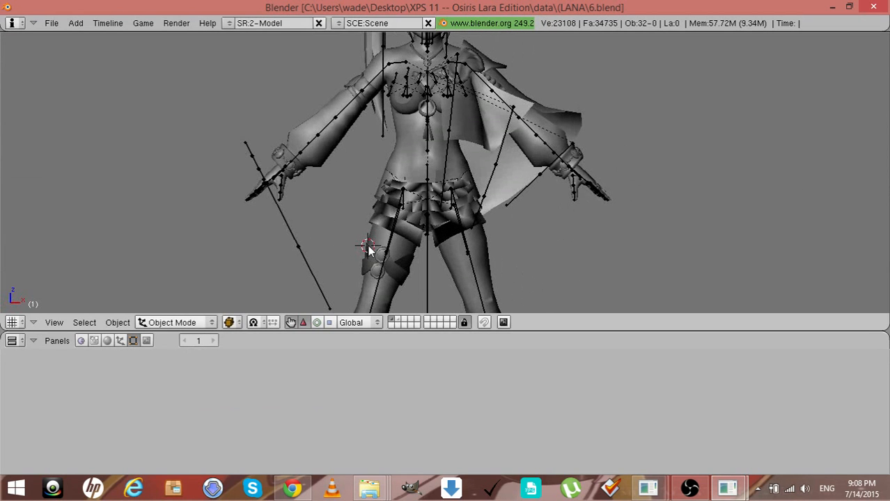
# Scale the whole 25_+Bloomers_2_16_16 mesh up uniformly by about 1.03 and deselect its vertices
pyautogui.click(383, 210)
pyautogui.rightClick(386, 214)
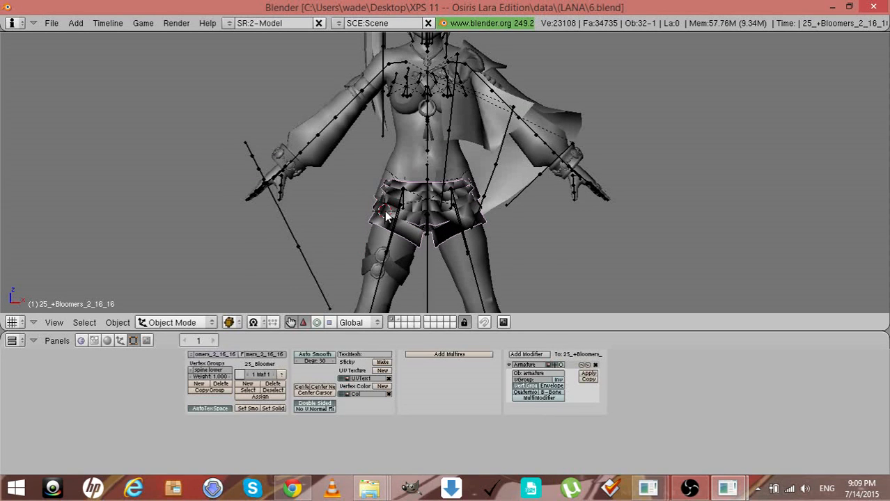
pyautogui.press('Tab')
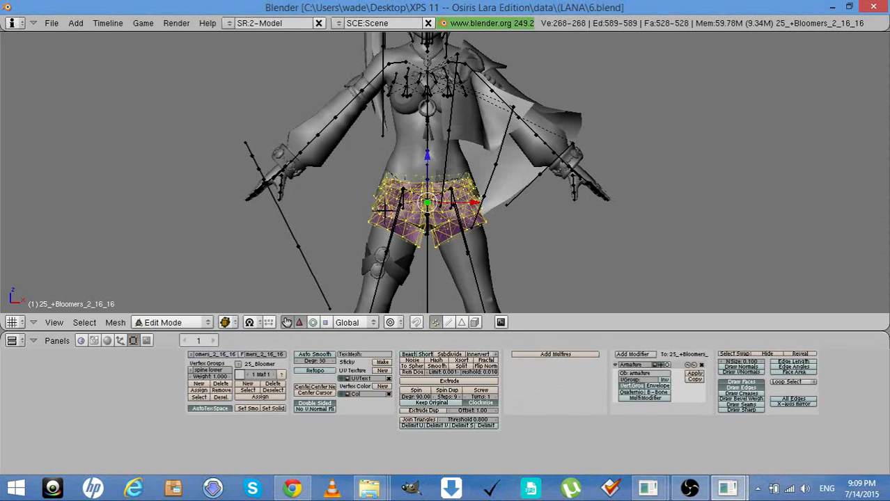
pyautogui.press('s')
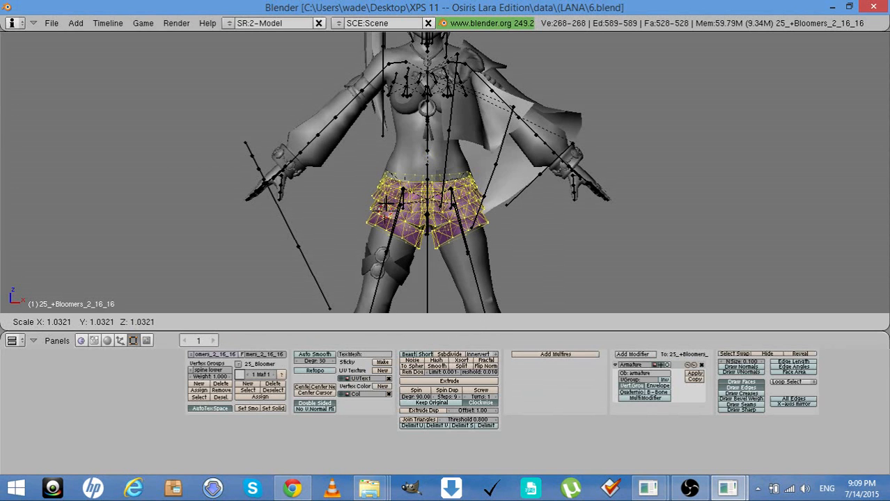
pyautogui.click(386, 203)
pyautogui.press('a')
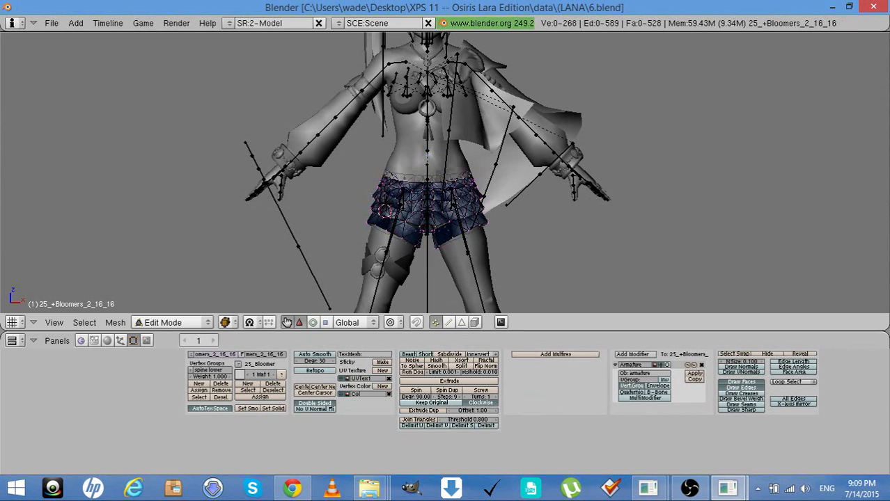
# Examine the fit of the enlarged bloomers from the back and sides, and return to Object Mode
pyautogui.press('KP_6')
pyautogui.press('KP_6')
pyautogui.press('KP_6')
pyautogui.press('KP_6')
pyautogui.press('KP_6')
pyautogui.press('KP_6')
pyautogui.press('KP_6')
pyautogui.press('KP_6')
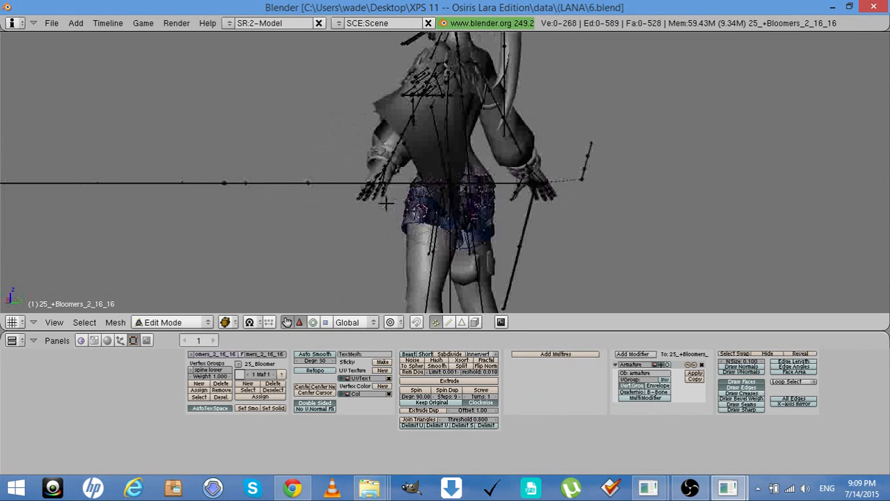
pyautogui.press('KP_4')
pyautogui.press('KP_4')
pyautogui.press('KP_4')
pyautogui.press('KP_4')
pyautogui.press('KP_4')
pyautogui.press('KP_4')
pyautogui.press('KP_4')
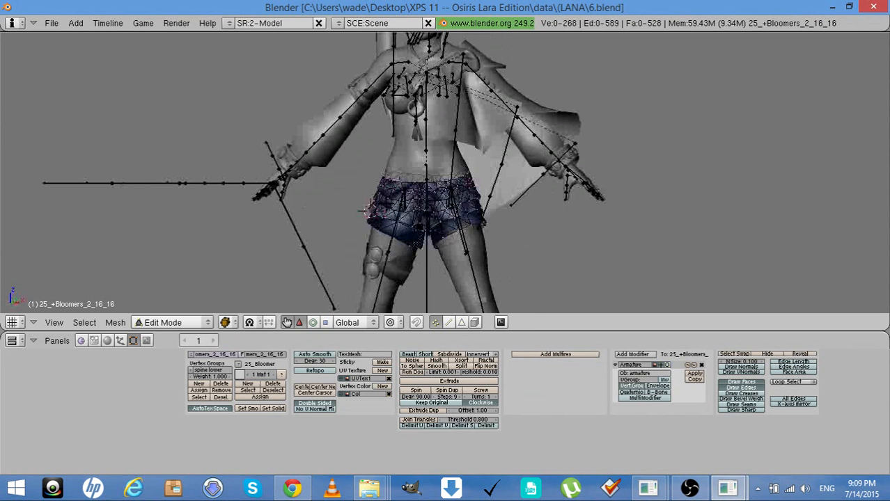
pyautogui.press('Tab')
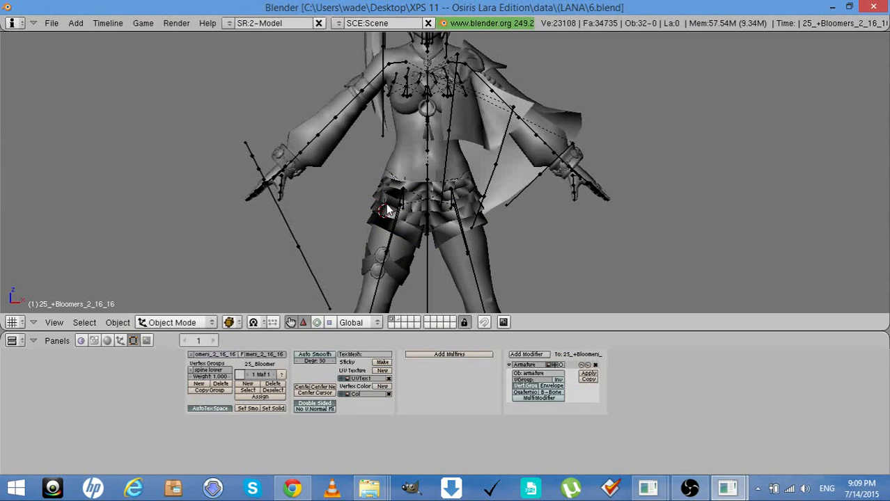
pyautogui.rightClick(386, 204)
pyautogui.press('Tab')
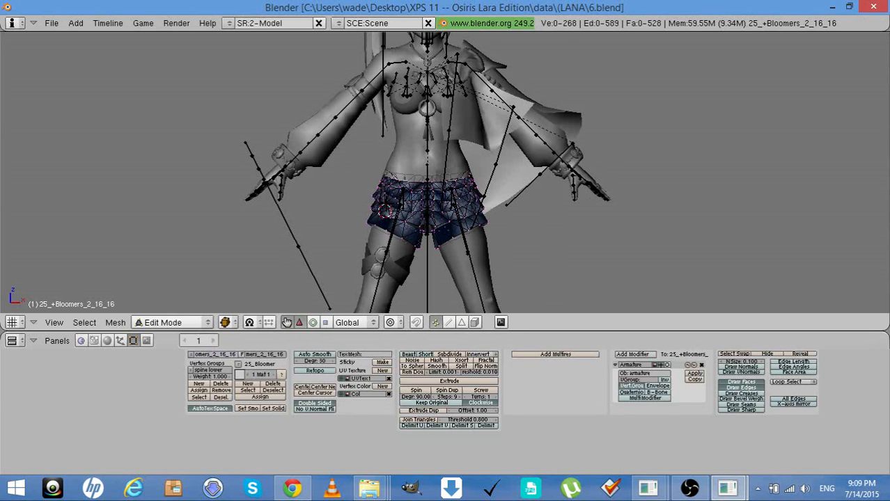
pyautogui.press('Tab')
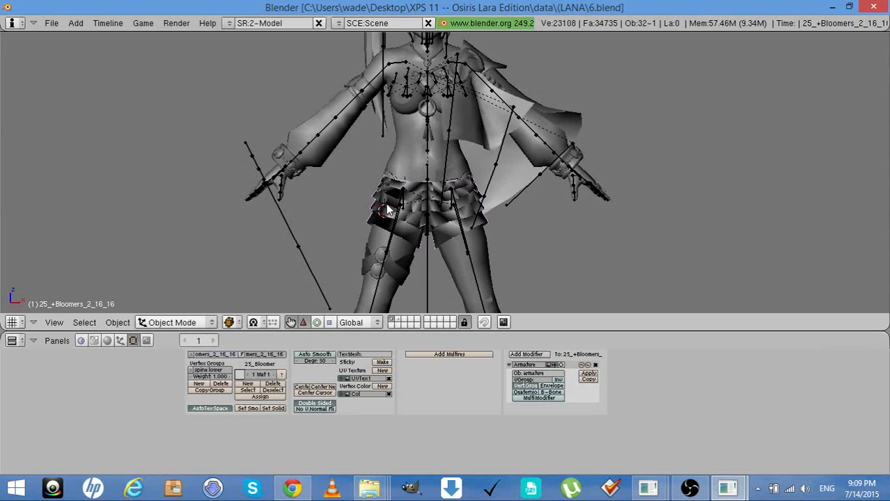
# Unhide all hidden body and outfit objects and leave everything deselected
pyautogui.press('a')
pyautogui.hotkey('alt', 'h')
pyautogui.press('a')
# Examine the complete dressed character from all around, both close up and from farther away
pyautogui.press('KP_4')
pyautogui.press('KP_4')
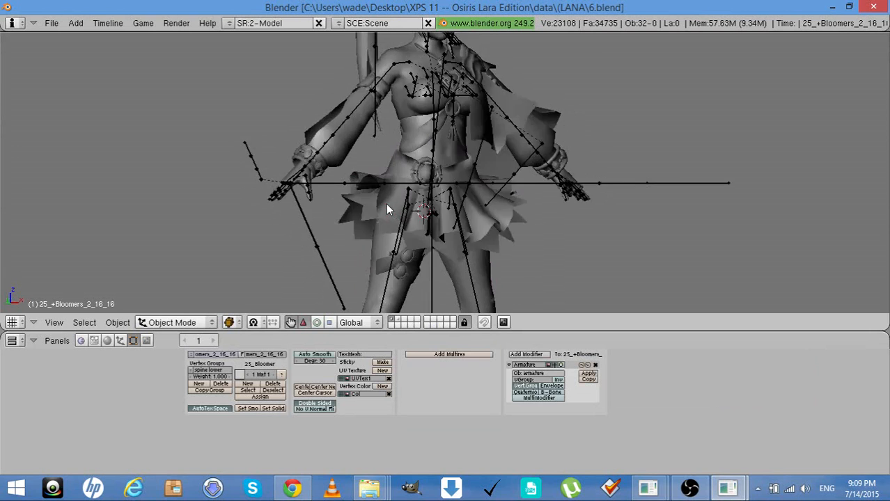
pyautogui.press('KP_4')
pyautogui.press('KP_4')
pyautogui.press('KP_4')
pyautogui.press('KP_4')
pyautogui.press('KP_4')
pyautogui.press('KP_4')
pyautogui.press('KP_4')
pyautogui.press('KP_4')
pyautogui.press('KP_4')
pyautogui.press('KP_4')
pyautogui.press('KP_4')
pyautogui.press('KP_4')
pyautogui.press('KP_4')
pyautogui.press('KP_4')
pyautogui.press('KP_4')
pyautogui.press('KP_4')
pyautogui.press('KP_4')
pyautogui.press('KP_4')
pyautogui.press('KP_4')
pyautogui.press('KP_4')
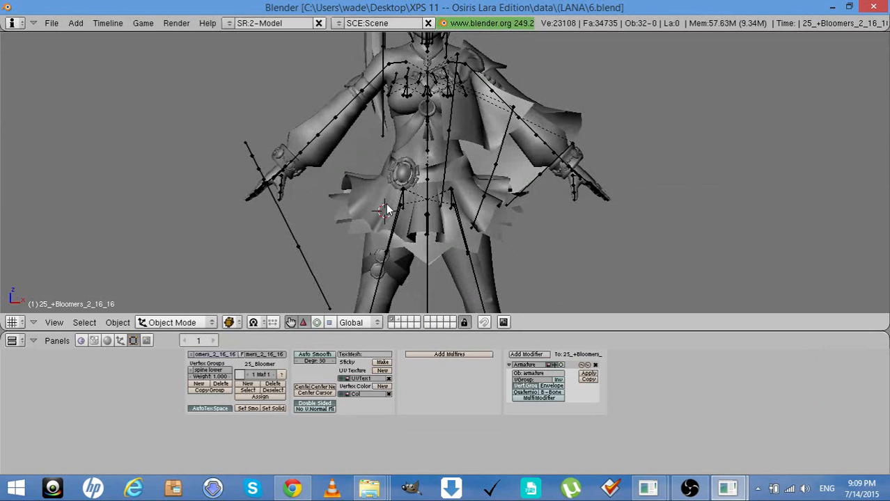
pyautogui.press('KP_4')
pyautogui.press('KP_4')
pyautogui.press('KP_4')
pyautogui.press('KP_4')
pyautogui.press('KP_4')
pyautogui.press('KP_4')
pyautogui.press('KP_4')
pyautogui.press('KP_4')
pyautogui.press('KP_4')
pyautogui.press('KP_4')
pyautogui.press('KP_4')
pyautogui.press('KP_4')
pyautogui.press('KP_4')
pyautogui.press('KP_4')
pyautogui.press('KP_4')
pyautogui.press('KP_4')
pyautogui.press('KP_4')
pyautogui.press('KP_4')
pyautogui.press('KP_4')
pyautogui.press('KP_4')
pyautogui.scroll(-9, 385, 204)
pyautogui.scroll(7, 385, 204)
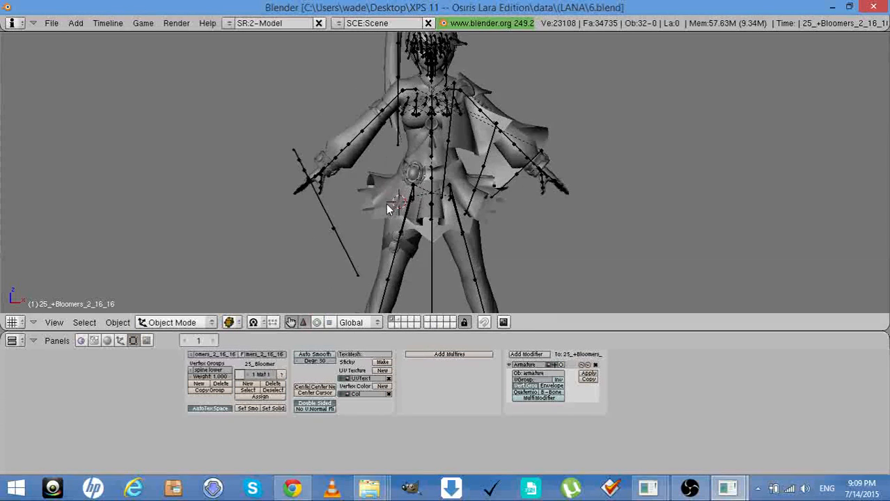
pyautogui.scroll(4, 385, 204)
pyautogui.scroll(-2, 385, 204)
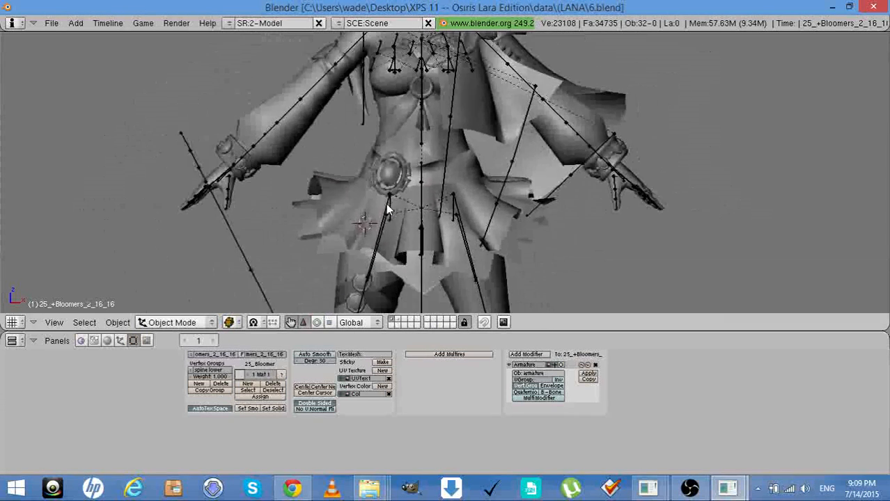
pyautogui.scroll(-4, 386, 206)
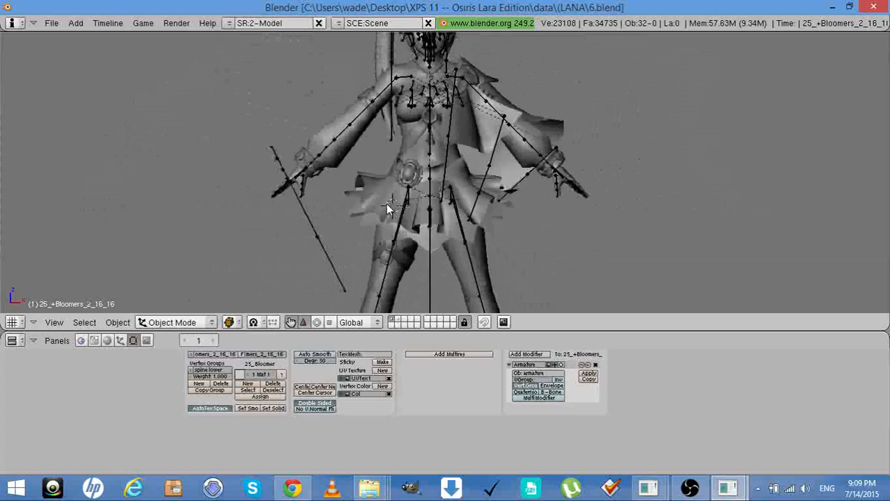
# Move all objects from the second layer to the first layer, show that layer and deselect everything
pyautogui.click(396, 318)
pyautogui.press('a')
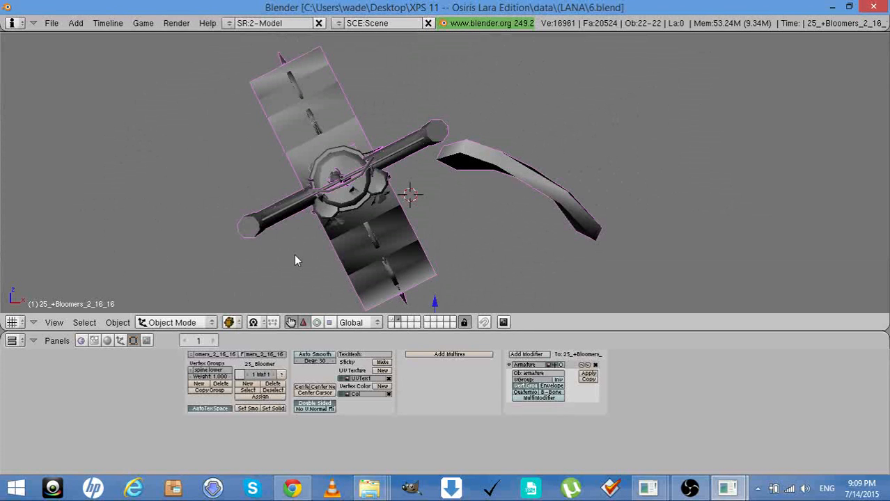
pyautogui.press('m')
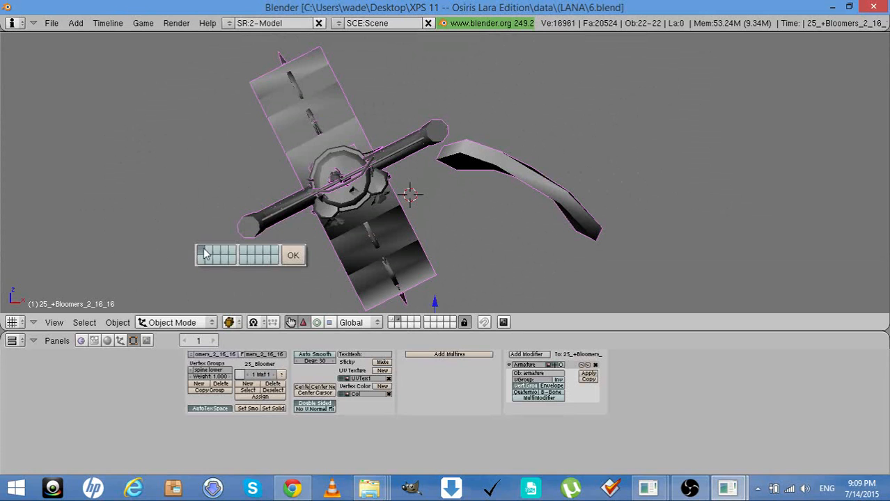
pyautogui.click(293, 255)
pyautogui.click(391, 318)
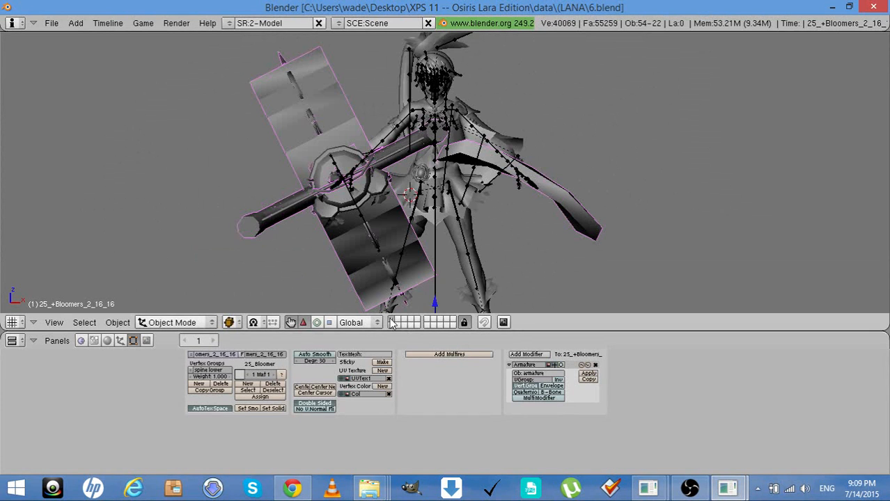
pyautogui.press('a')
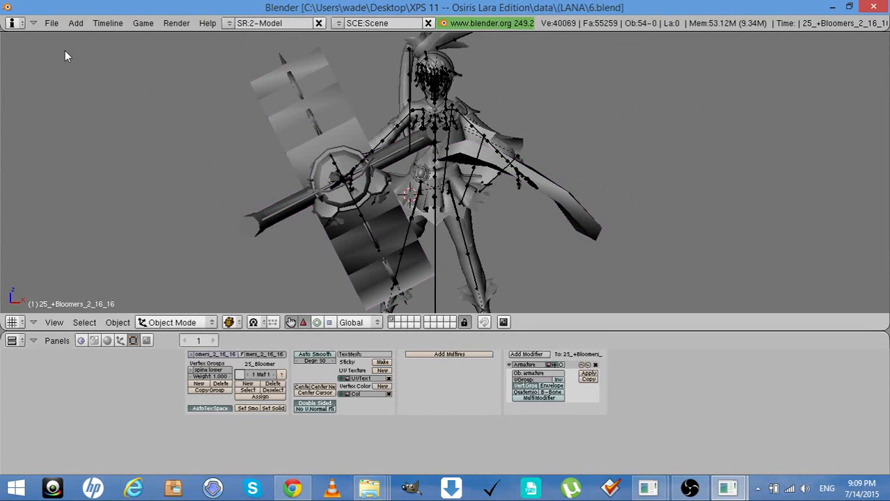
pyautogui.click(51, 23)
pyautogui.moveTo(71, 260)
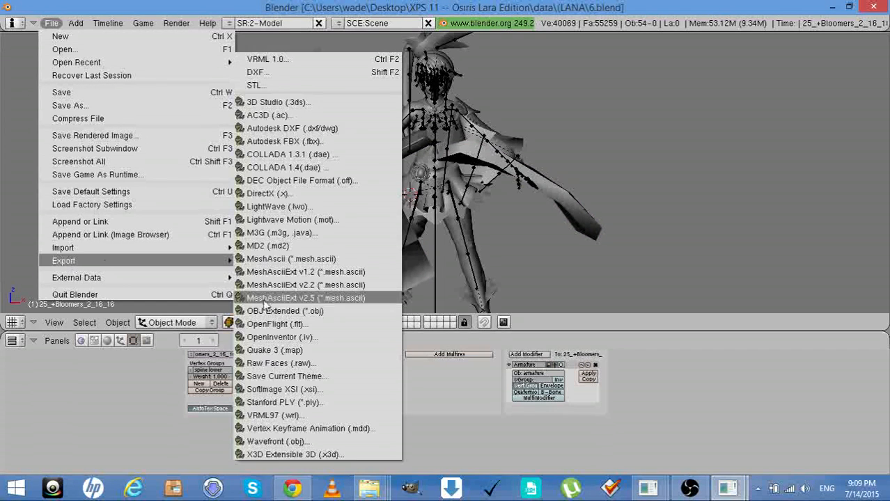
pyautogui.click(265, 299)
pyautogui.click(16, 64)
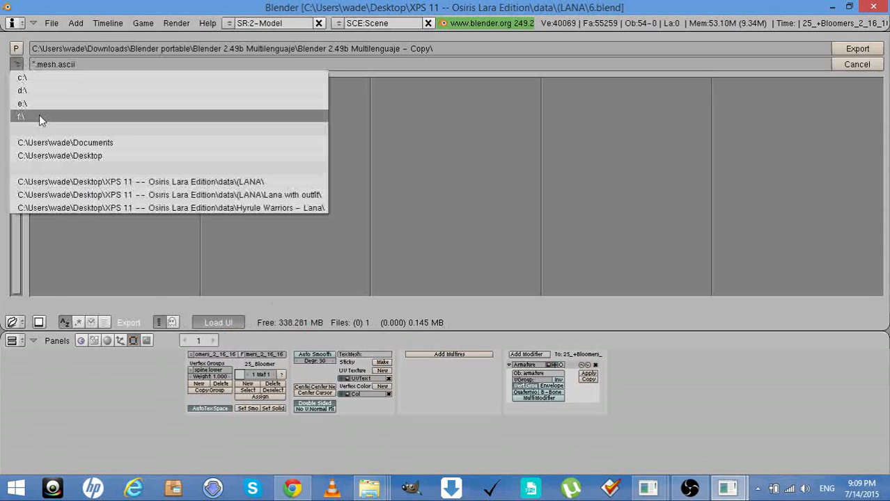
pyautogui.click(41, 155)
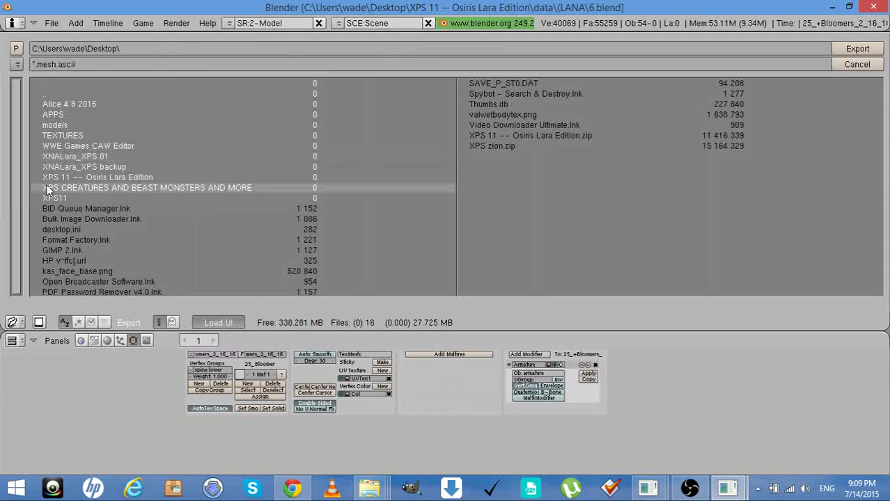
pyautogui.click(15, 322)
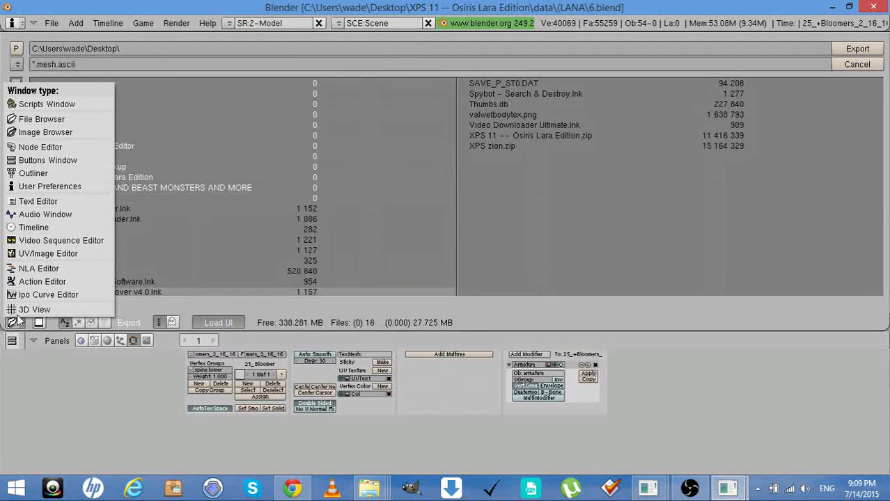
pyautogui.click(28, 309)
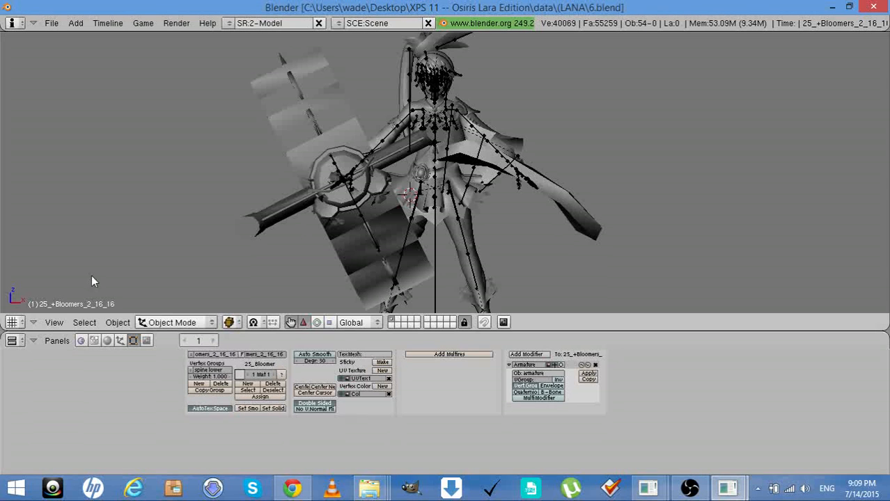
# Select the overlapping leg meshes in turn to check their object names, isolating one briefly, and leave everything deselected
pyautogui.click(468, 217)
pyautogui.rightClick(468, 217)
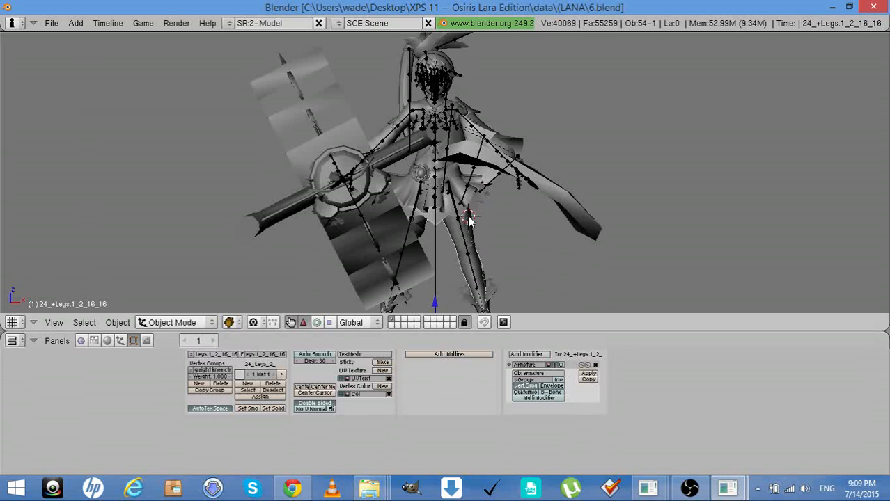
pyautogui.press('KP_Divide')
pyautogui.press('KP_Divide')
pyautogui.rightClick(471, 230)
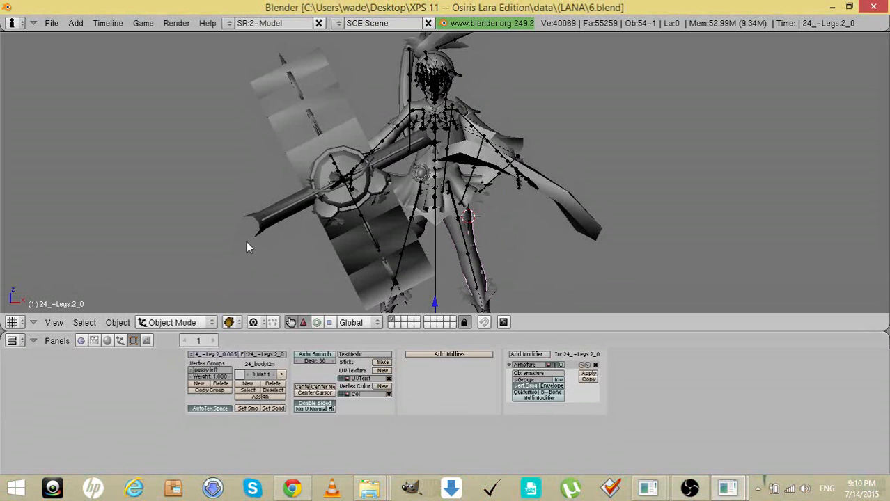
pyautogui.press('a')
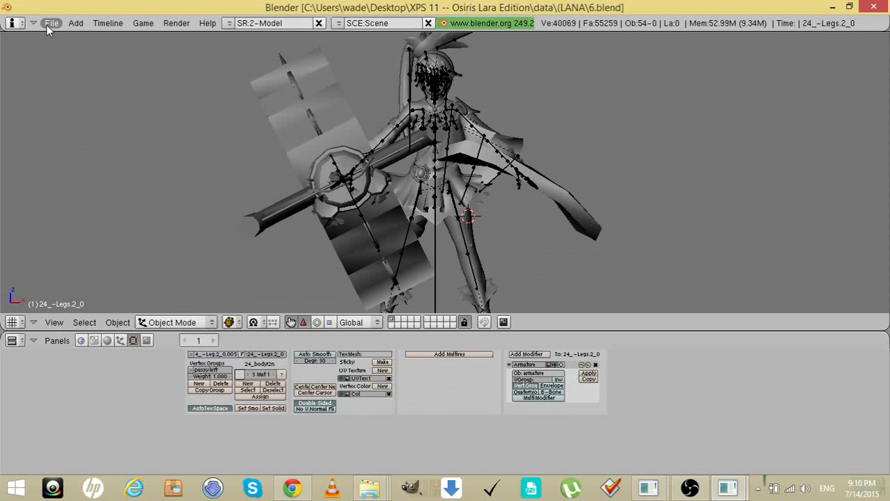
# Select the upper body mesh and rename its mesh data as 24_body_0.002
pyautogui.click(421, 106)
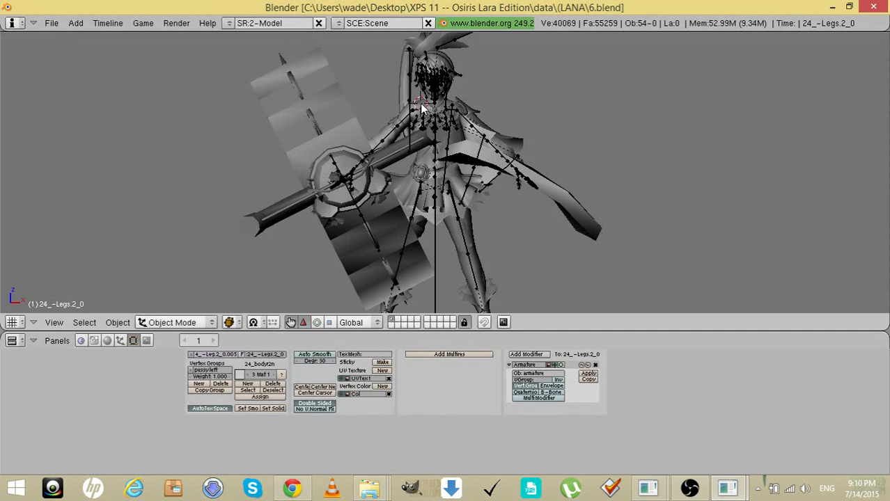
pyautogui.rightClick(421, 106)
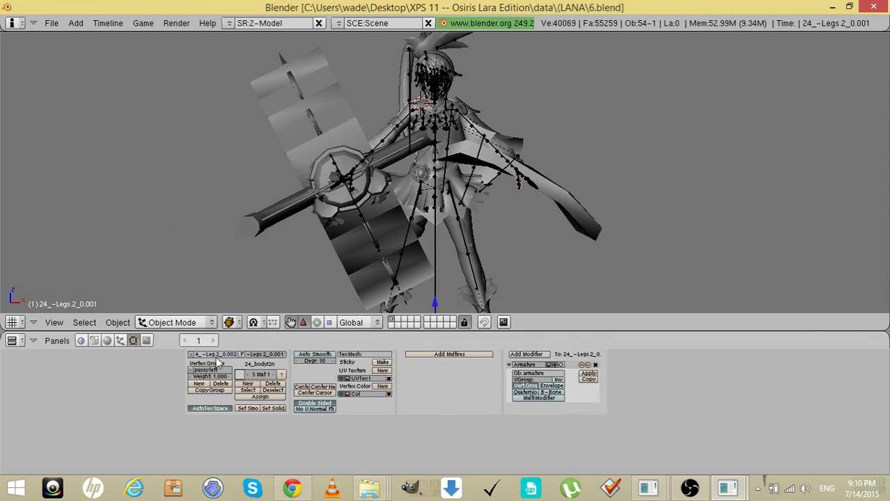
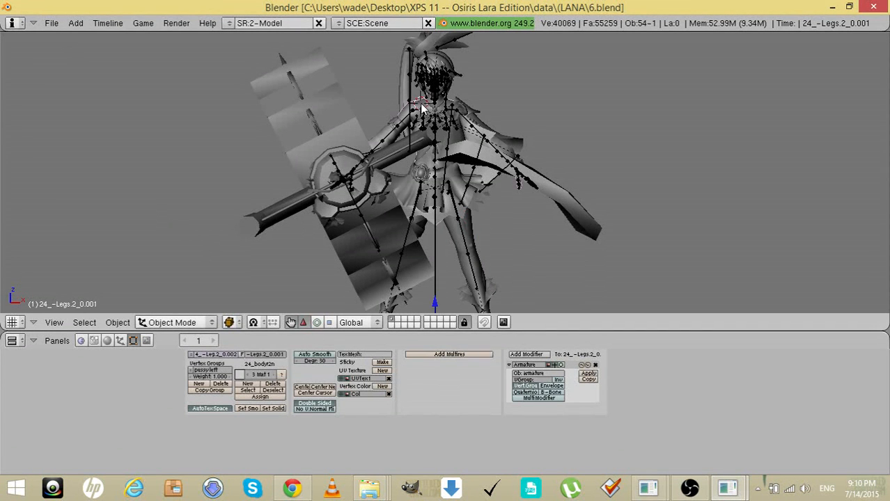
pyautogui.click(222, 355)
pyautogui.write('b')
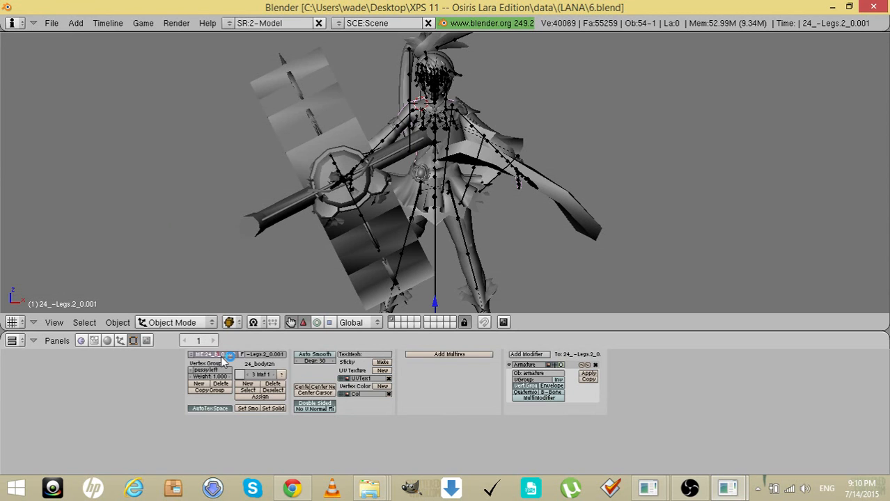
pyautogui.write('ody')
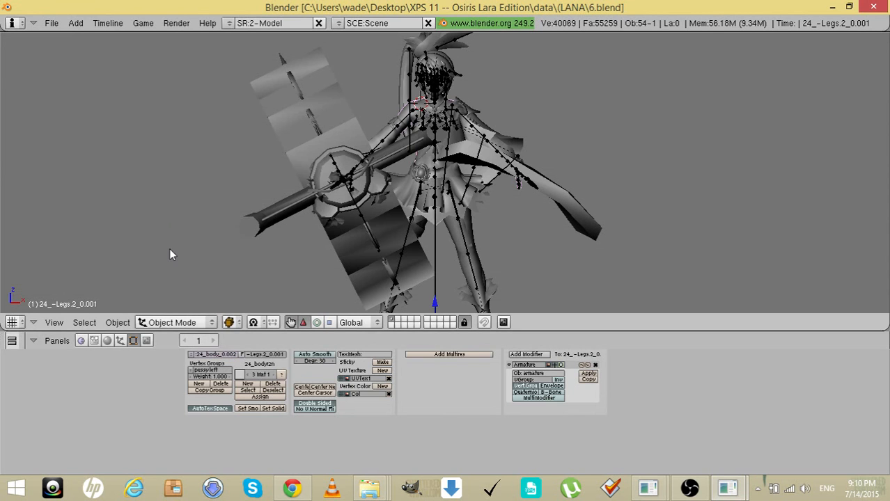
# Rename the upper body's object as 24_body_0.001
pyautogui.click(266, 355)
pyautogui.press('BackSpace')
pyautogui.press('BackSpace')
pyautogui.press('BackSpace')
pyautogui.press('BackSpace')
pyautogui.press('BackSpace')
pyautogui.press('BackSpace')
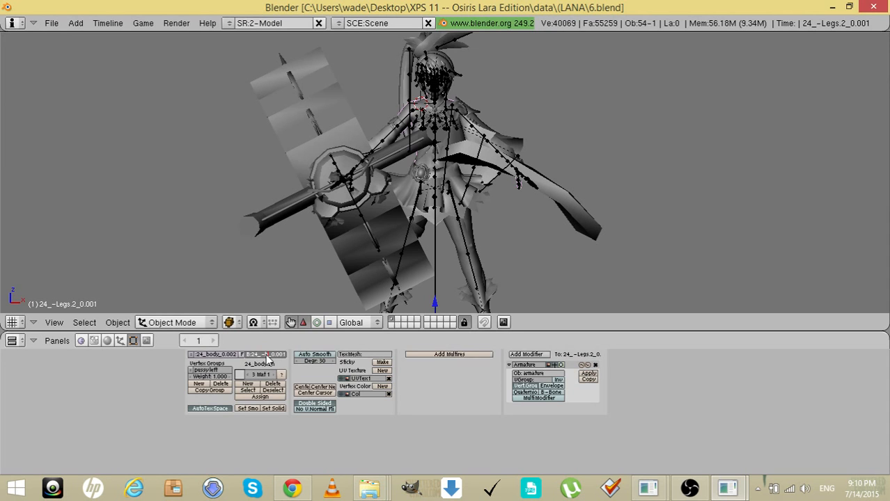
pyautogui.press('BackSpace')
pyautogui.write('body')
pyautogui.press('Return')
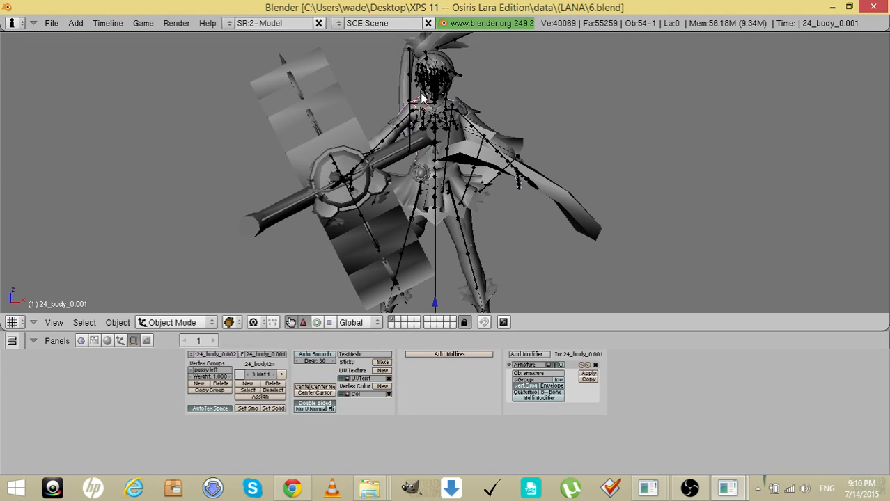
# Remove the minus sign from the main hair's mesh and object names, naming it 24_Hair.Hair_2_16_1, and hide it
pyautogui.rightClick(435, 68)
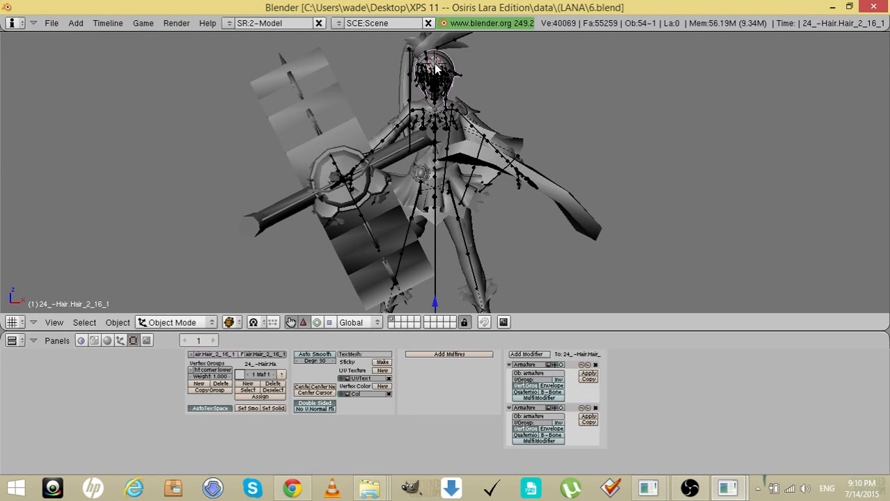
pyautogui.press('KP_Decimal')
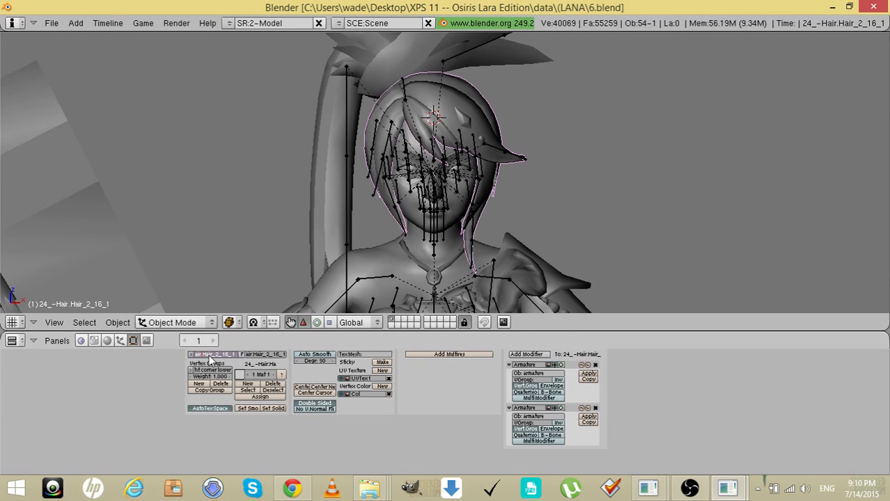
pyautogui.press('Left')
pyautogui.press('Left')
pyautogui.press('Left')
pyautogui.press('Left')
pyautogui.press('Left')
pyautogui.press('Left')
pyautogui.click(182, 266)
pyautogui.click(260, 357)
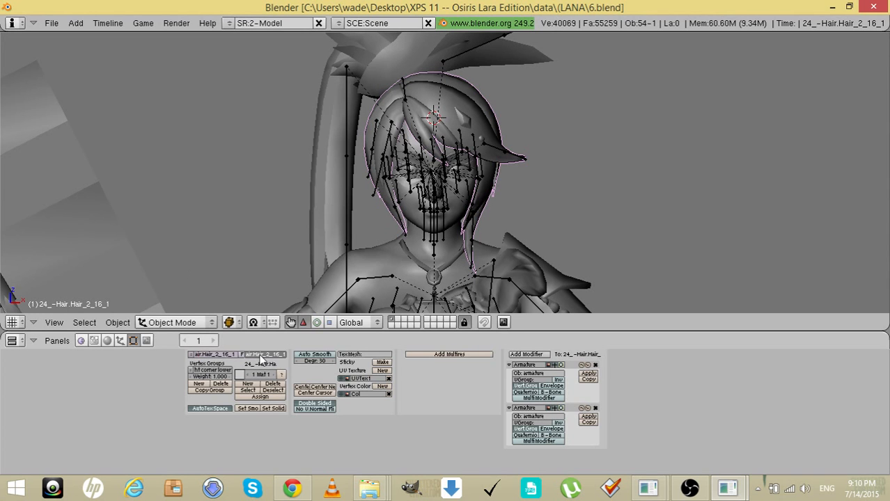
pyautogui.write('24_Hair.Hair_2_16_1')
pyautogui.click(222, 215)
pyautogui.press('h')
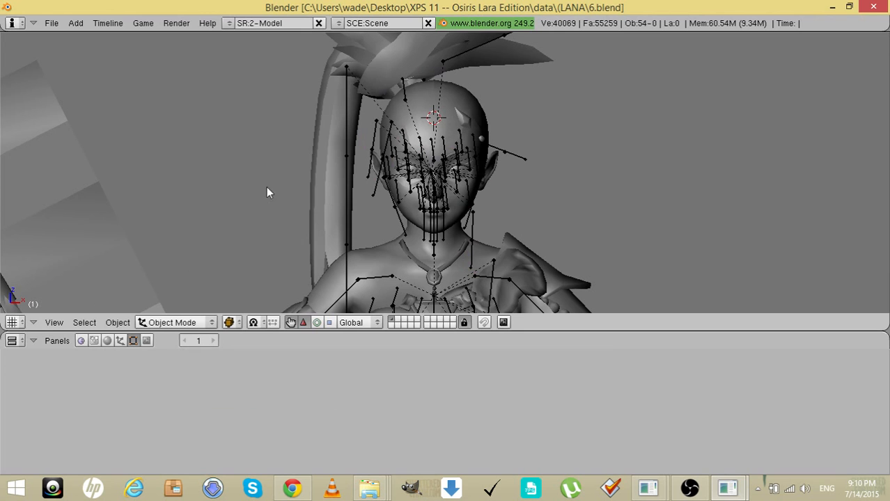
# Remove the minus sign from the side ponytail's mesh and object names, naming it 24_Hair-Sidetail.Ha, and hide it
pyautogui.click(328, 158)
pyautogui.rightClick(327, 159)
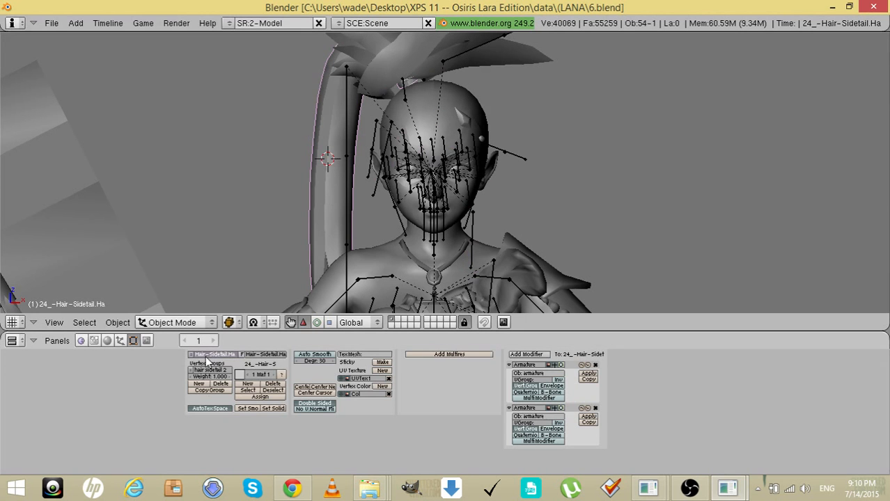
pyautogui.press('Left')
pyautogui.press('Left')
pyautogui.press('BackSpace')
pyautogui.press('Return')
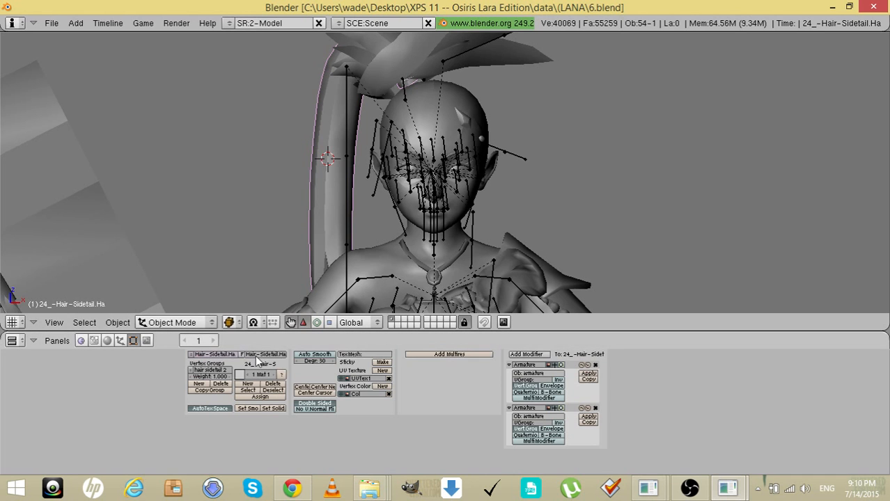
pyautogui.press('Left')
pyautogui.press('Left')
pyautogui.press('BackSpace')
pyautogui.press('Return')
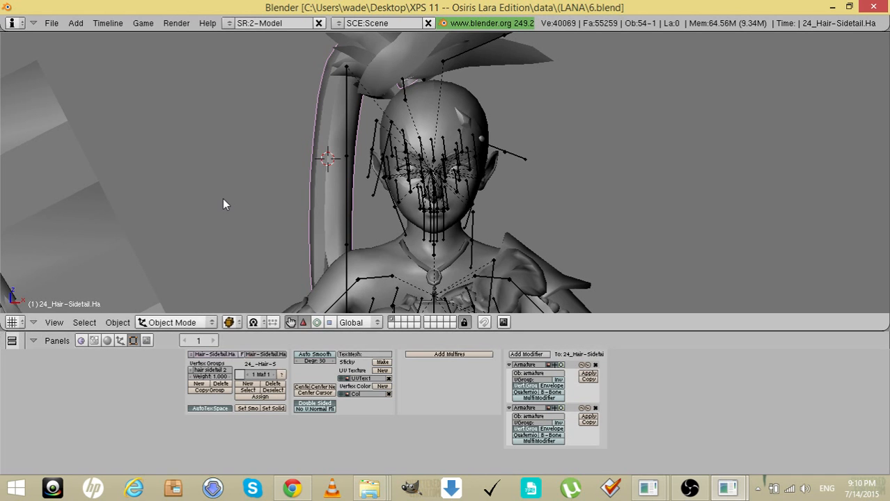
pyautogui.press('h')
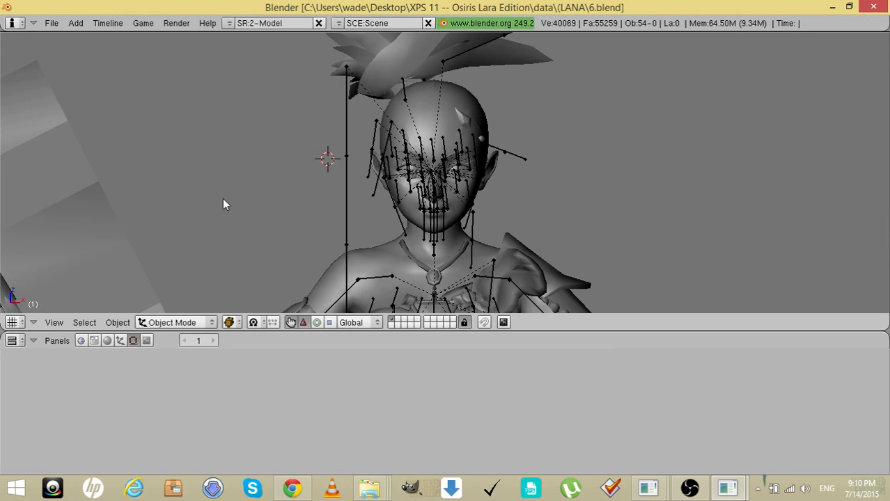
# Rename the feather headdress object as 25_+Headdress.Headdr
pyautogui.click(401, 42)
pyautogui.rightClick(402, 42)
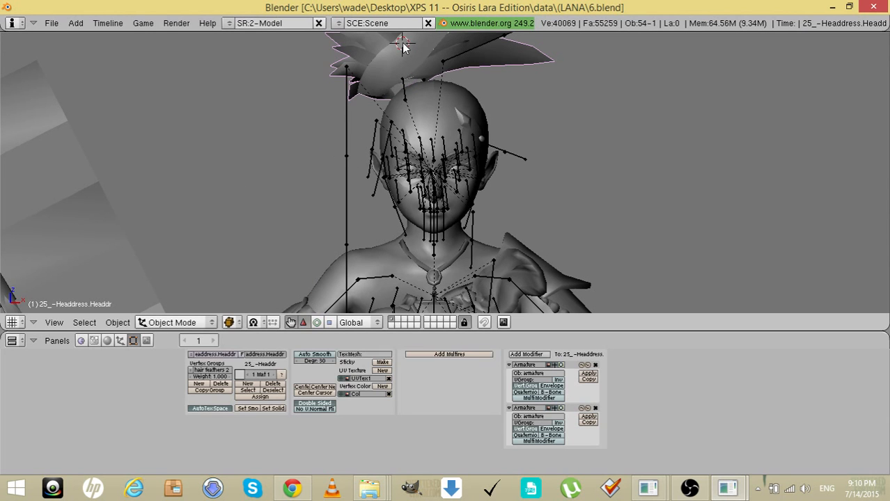
pyautogui.click(259, 355)
pyautogui.press('Left')
pyautogui.press('Left')
pyautogui.press('Left')
pyautogui.press('Left')
pyautogui.press('Left')
pyautogui.press('Left')
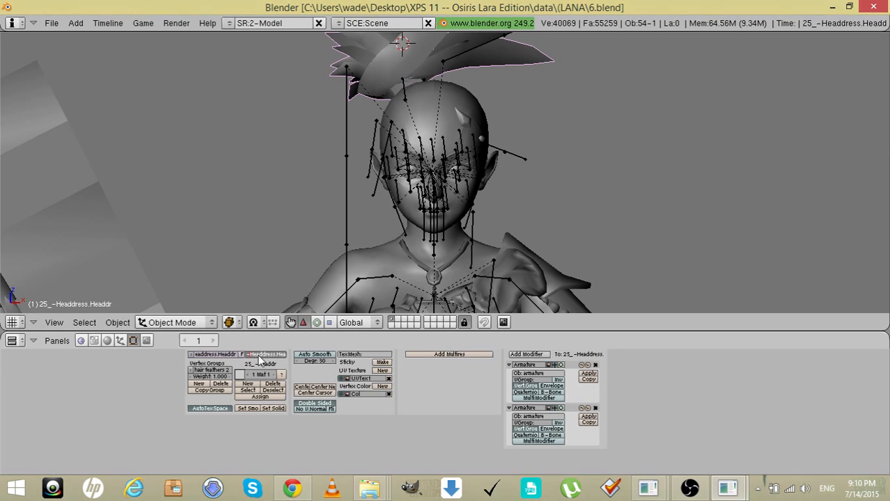
pyautogui.write('+')
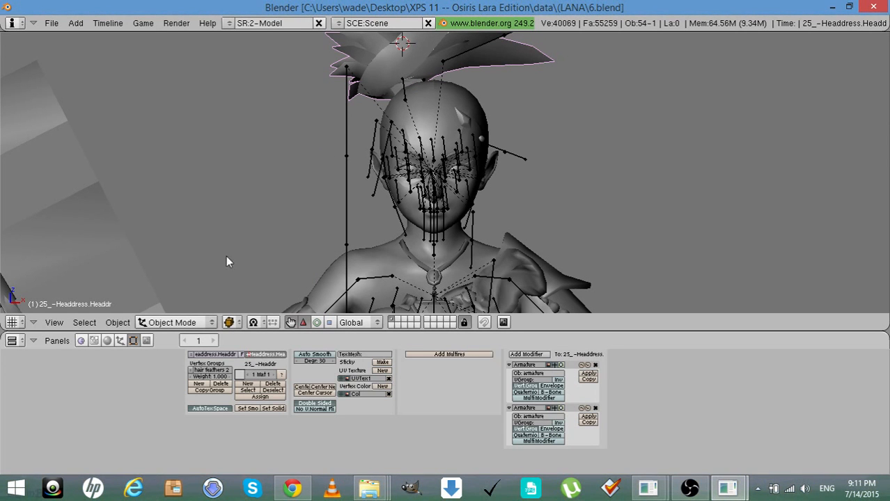
pyautogui.press('Return')
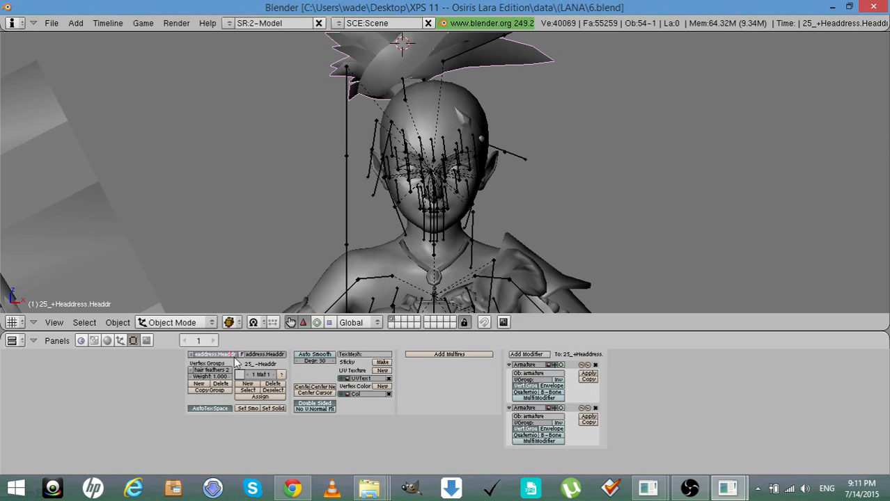
# Replace the minus sign with a plus in the headdress's mesh data name and hide the headdress
pyautogui.press('Left')
pyautogui.press('Left')
pyautogui.press('Left')
pyautogui.press('Left')
pyautogui.press('Return')
pyautogui.press('h')
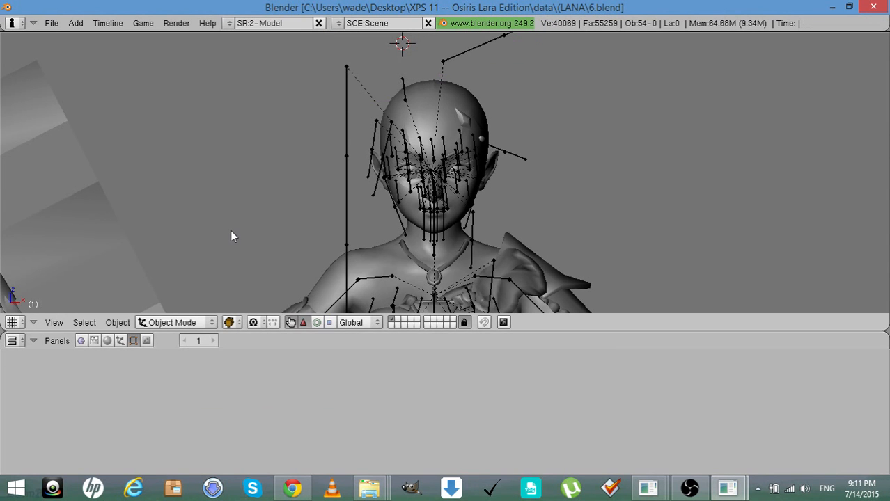
# Replace the minus sign with a plus in the hair gems' mesh and object names, giving 24_+Hair-Gems.Hair-G, and hide them
pyautogui.click(460, 116)
pyautogui.rightClick(460, 116)
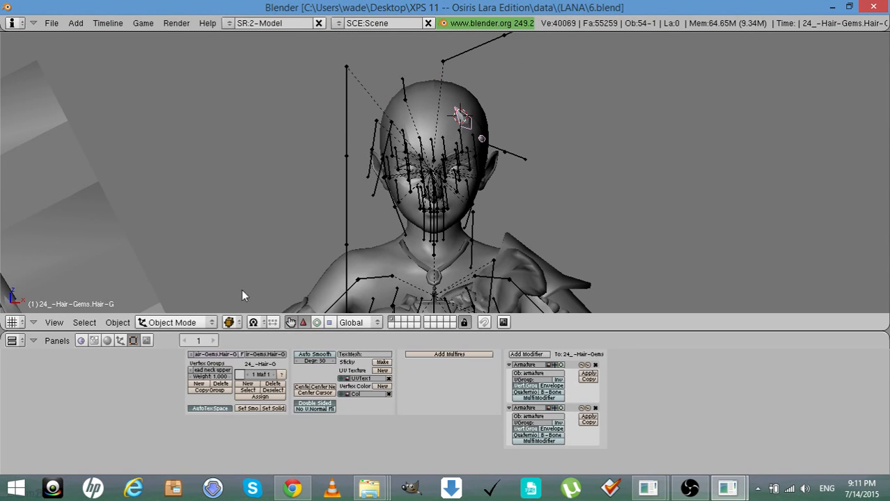
pyautogui.click(218, 355)
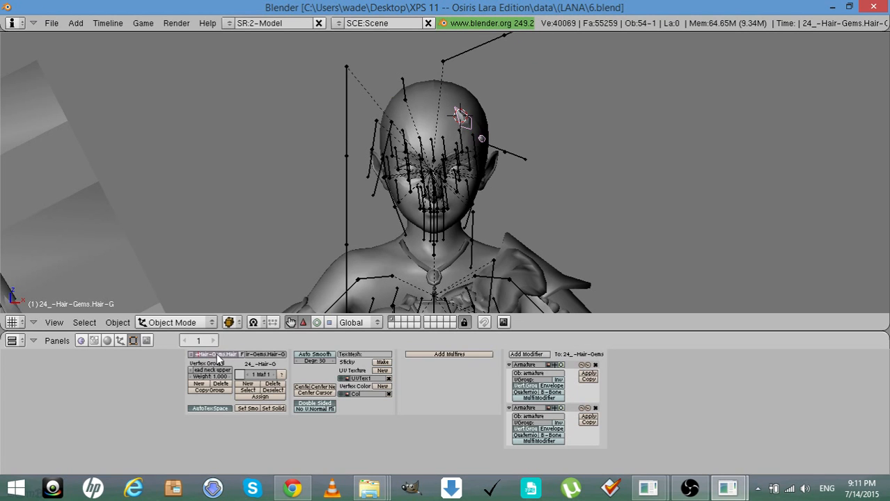
pyautogui.click(214, 268)
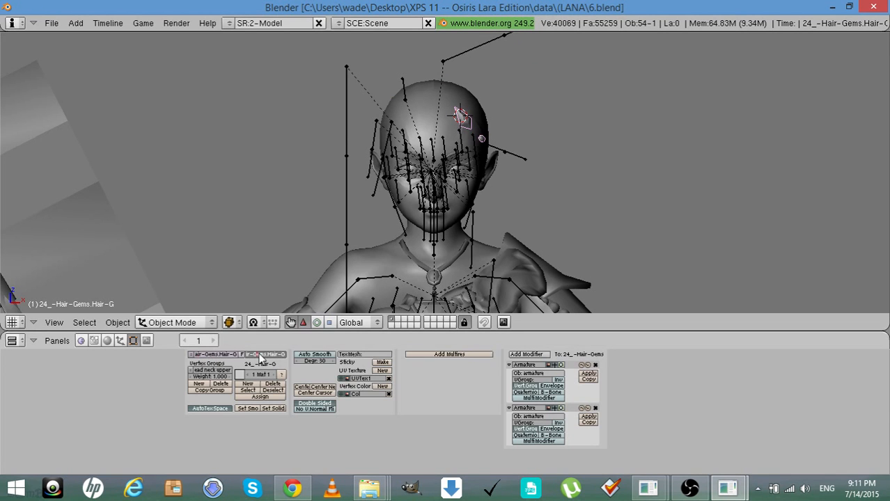
pyautogui.click(260, 356)
pyautogui.click(244, 222)
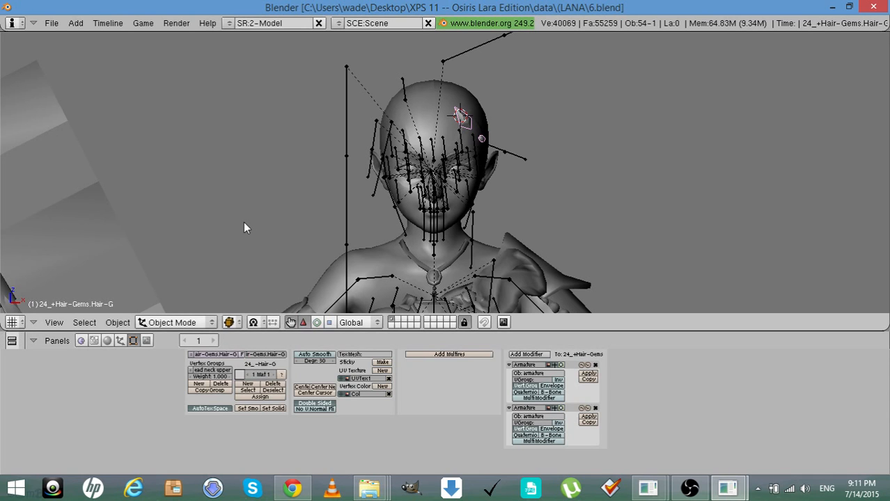
pyautogui.press('a')
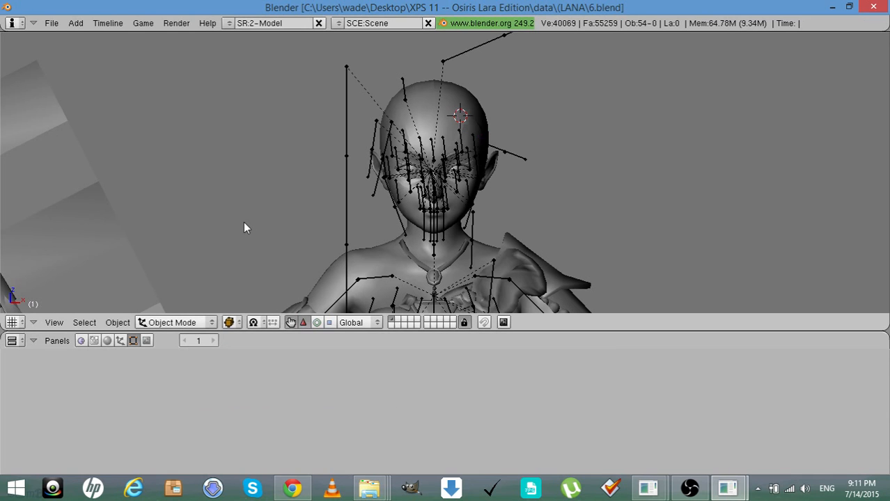
# Select the armature and hide it so the face meshes are unobstructed
pyautogui.click(346, 200)
pyautogui.rightClick(345, 200)
pyautogui.press('h')
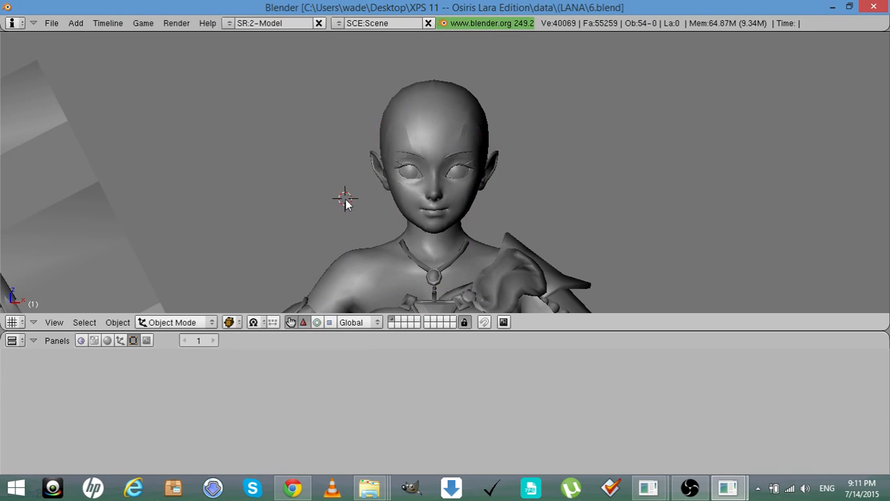
# Remove the minus sign from the eye reflection's mesh and object names and hide the eye reflection
pyautogui.click(405, 172)
pyautogui.rightClick(405, 173)
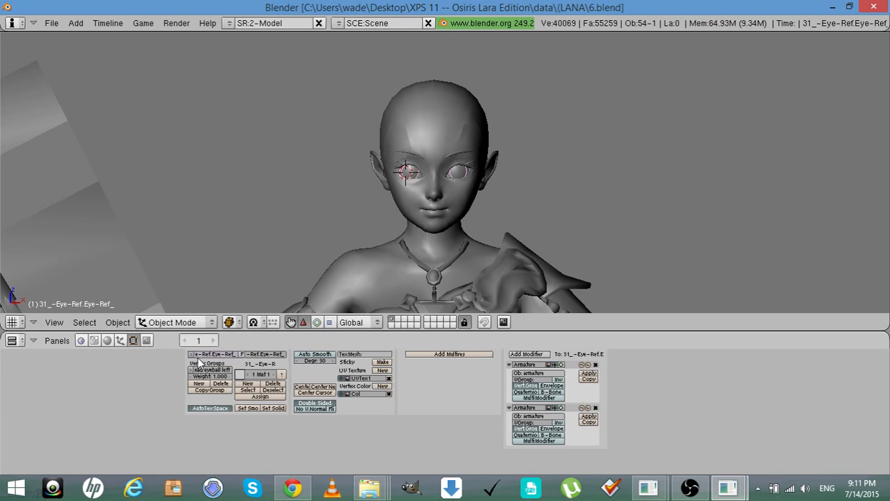
pyautogui.press('Left')
pyautogui.press('Left')
pyautogui.press('Left')
pyautogui.press('Left')
pyautogui.click(213, 304)
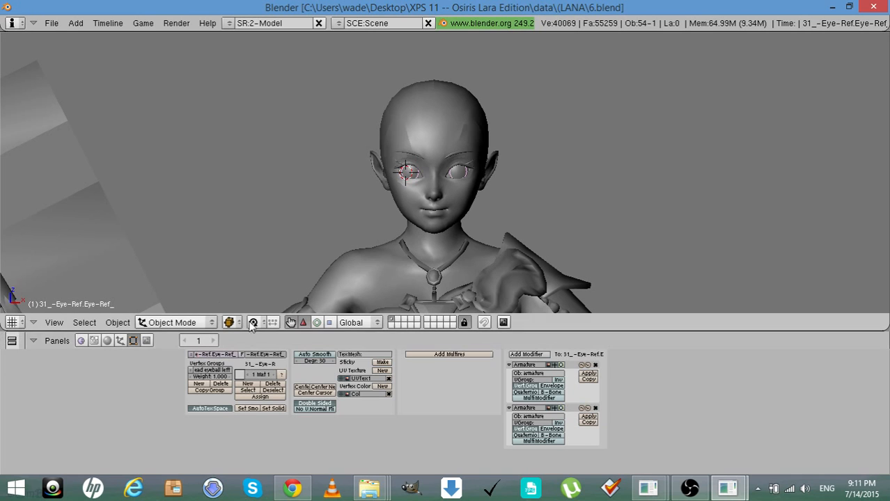
pyautogui.click(261, 356)
pyautogui.press('Left')
pyautogui.press('Left')
pyautogui.press('Left')
pyautogui.press('Left')
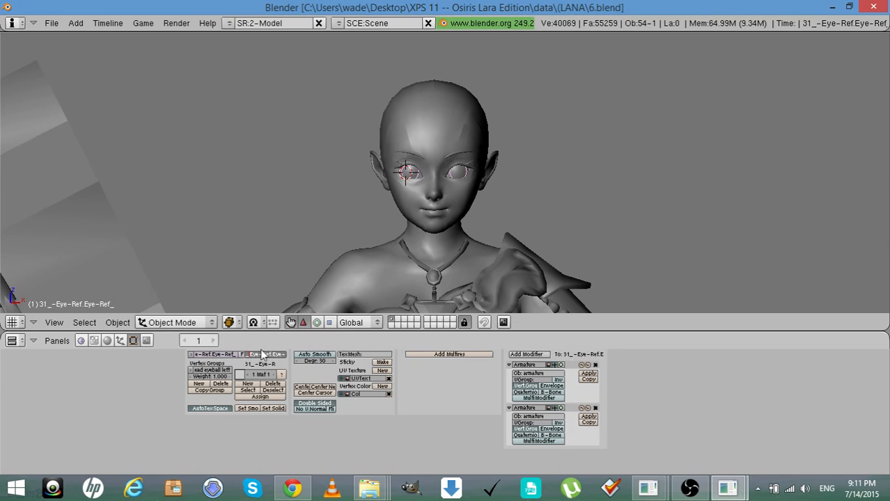
pyautogui.press('a')
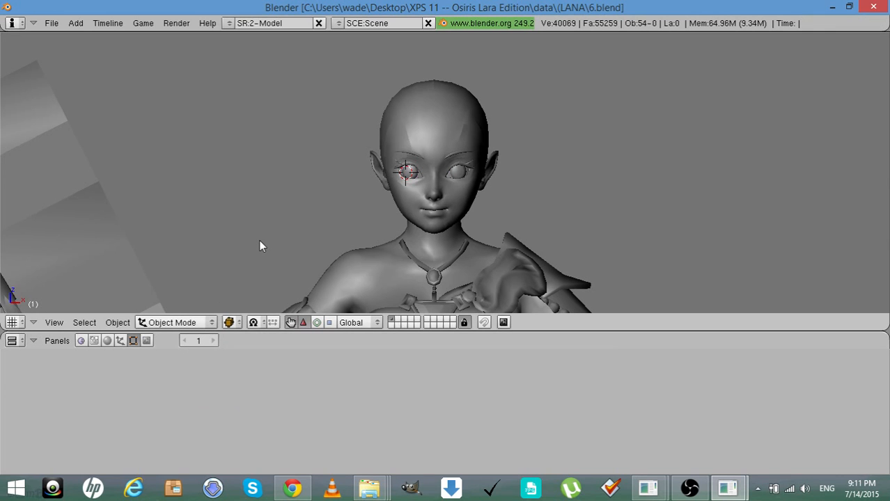
# Remove the plus sign from the head skin's mesh and object names, giving 24_Skin1nPart!.Skin, and hide the head
pyautogui.rightClick(400, 188)
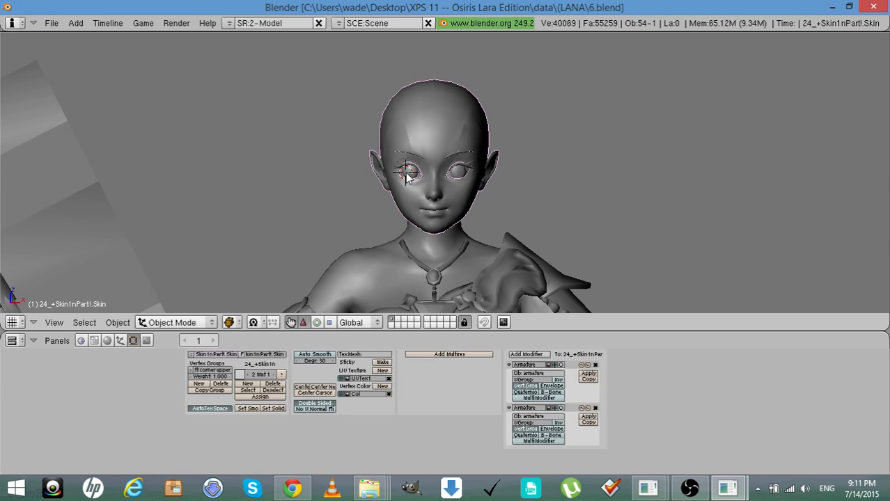
pyautogui.click(215, 355)
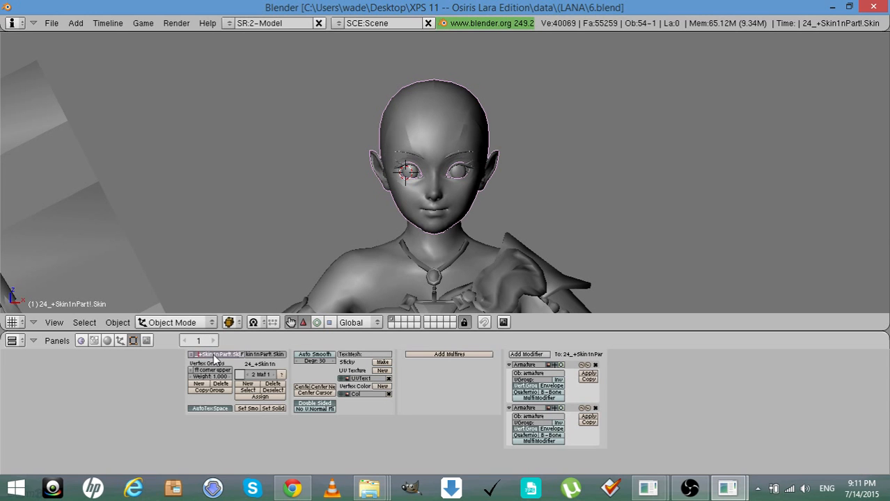
pyautogui.press('Right')
pyautogui.click(222, 261)
pyautogui.click(259, 355)
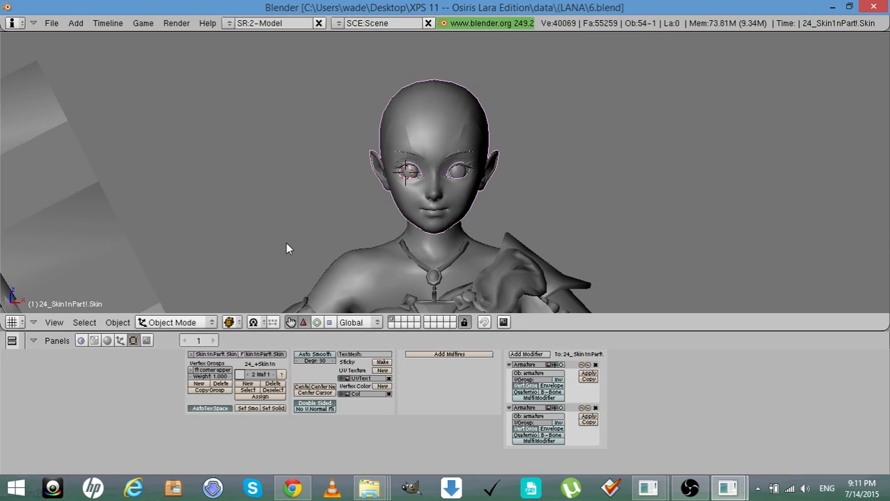
pyautogui.press('h')
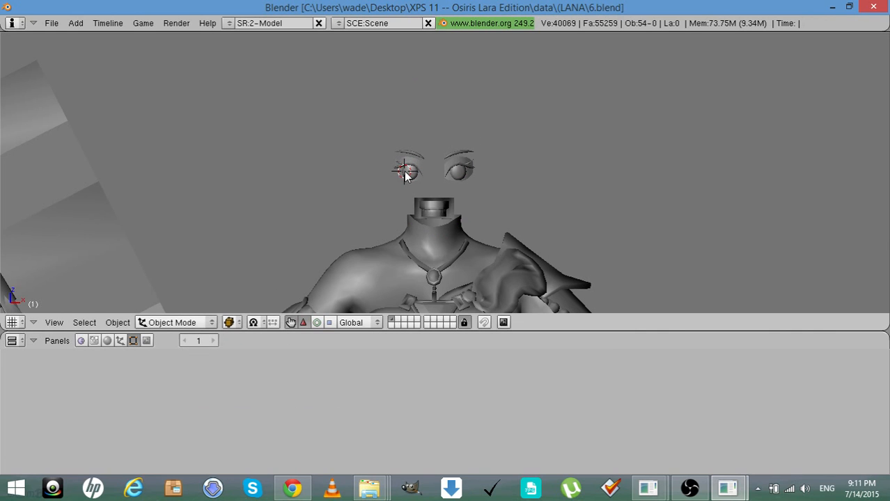
# Rename the eyeballs object as 24_Eyeballs.Eyeball
pyautogui.rightClick(406, 174)
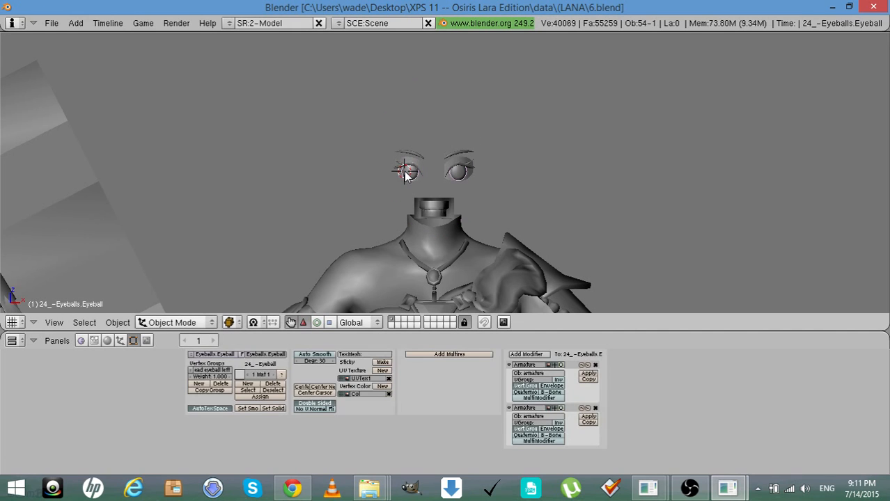
pyautogui.click(252, 356)
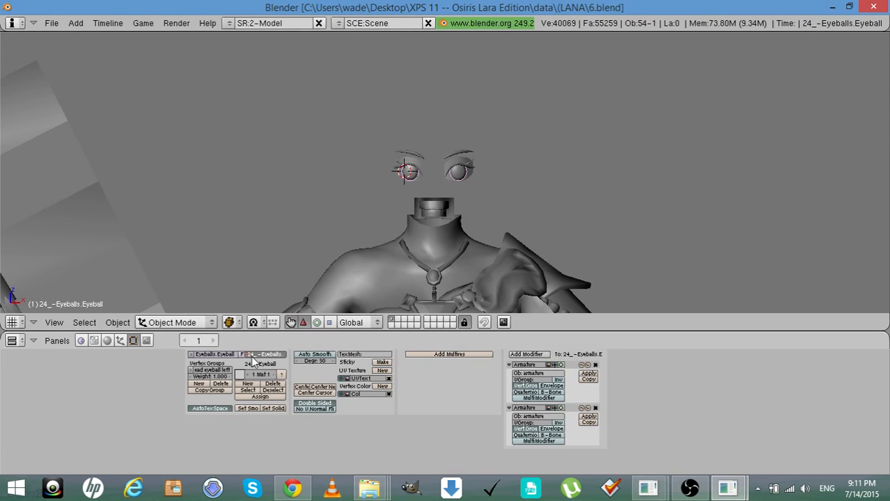
pyautogui.press('BackSpace')
pyautogui.press('Return')
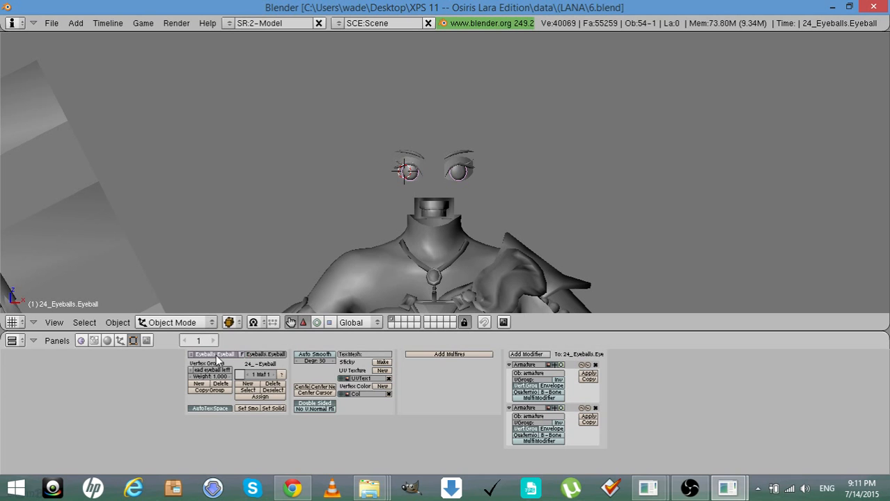
# Remove the minus sign from the eyeballs' mesh data name and hide the eyeballs
pyautogui.press('Left')
pyautogui.press('Left')
pyautogui.press('Left')
pyautogui.press('Left')
pyautogui.press('Left')
pyautogui.press('Left')
pyautogui.press('Left')
pyautogui.press('Left')
pyautogui.press('BackSpace')
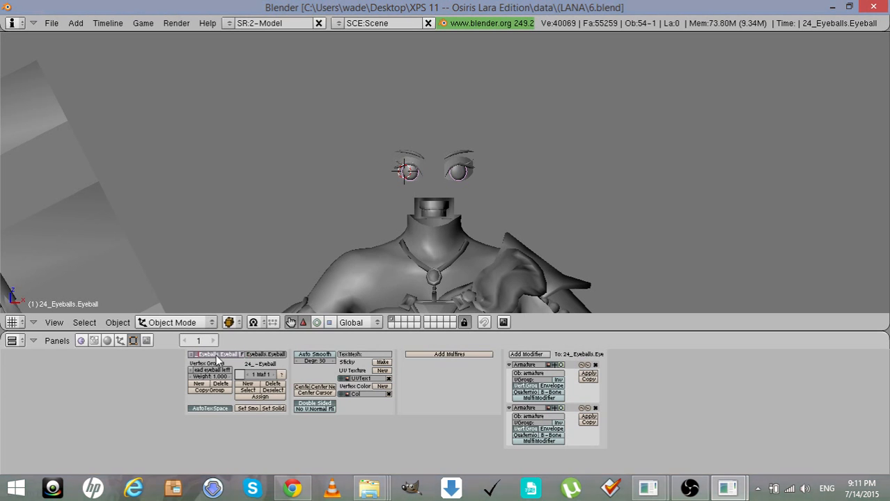
pyautogui.press('Return')
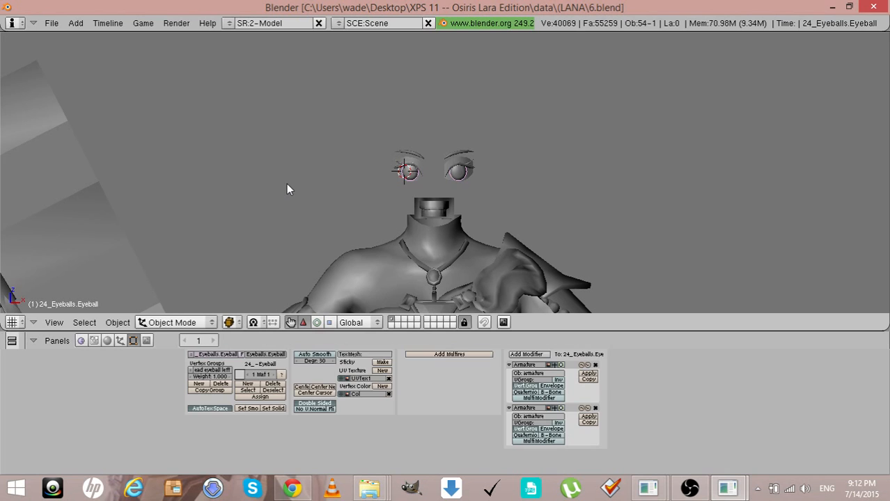
pyautogui.press('h')
# Remove the minus sign from the mouth's object and mesh names, giving 24_Mouth.Mouth_2_16, and hide the mouth
pyautogui.click(430, 207)
pyautogui.rightClick(433, 208)
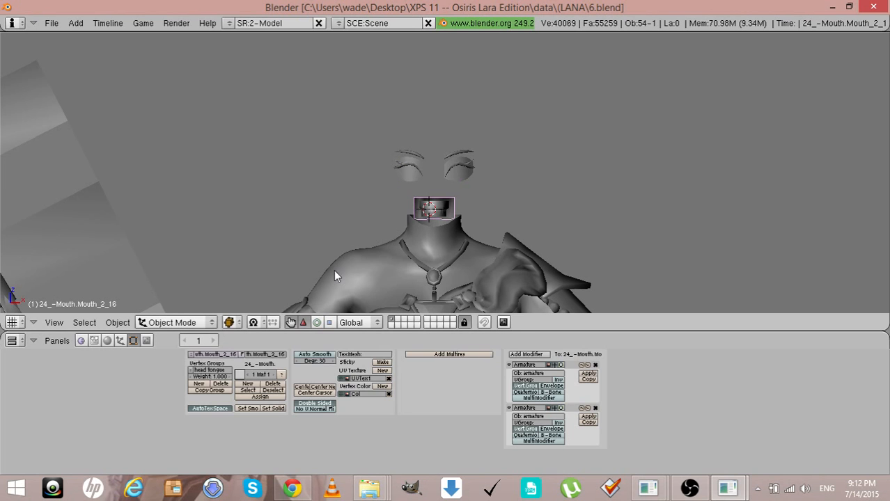
pyautogui.click(261, 355)
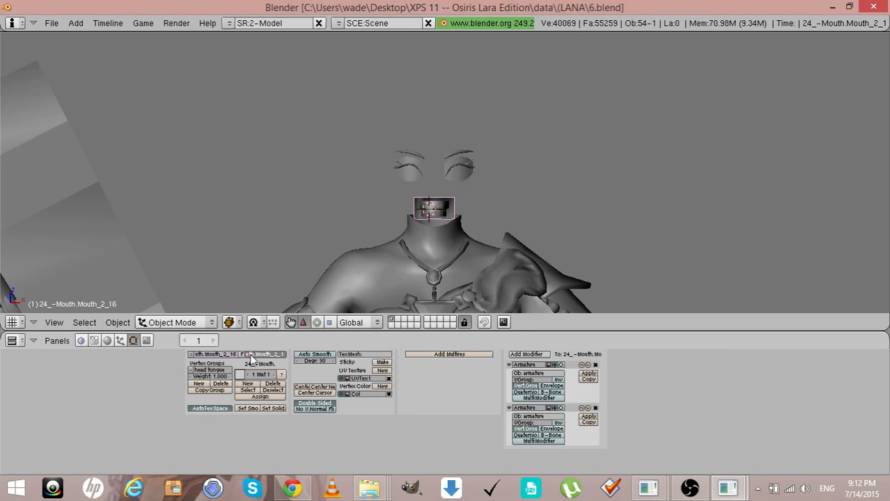
pyautogui.press('BackSpace')
pyautogui.press('Return')
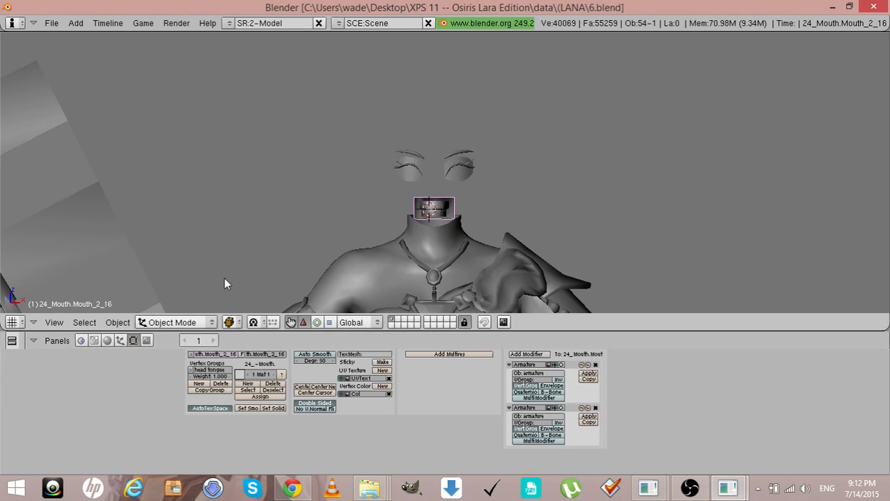
pyautogui.click(204, 355)
pyautogui.click(276, 238)
pyautogui.press('h')
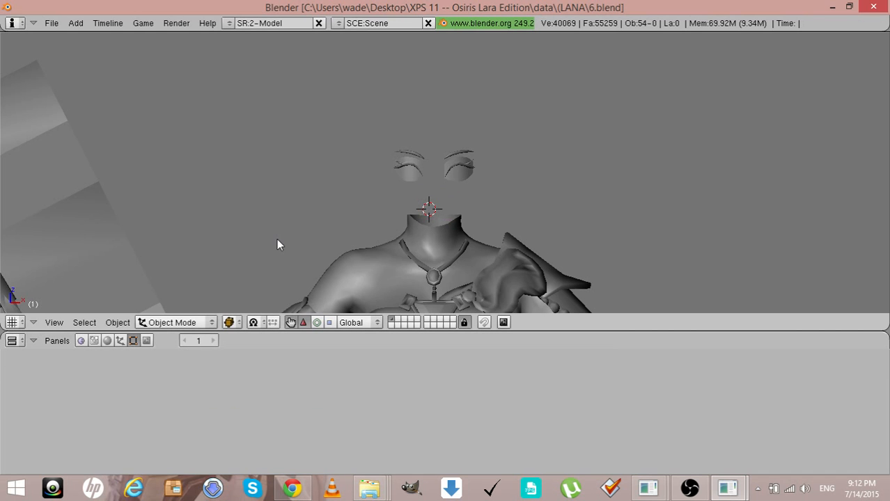
# Rename the eye whites object as 24_Eye-Whites.Eye-W
pyautogui.click(410, 175)
pyautogui.rightClick(410, 176)
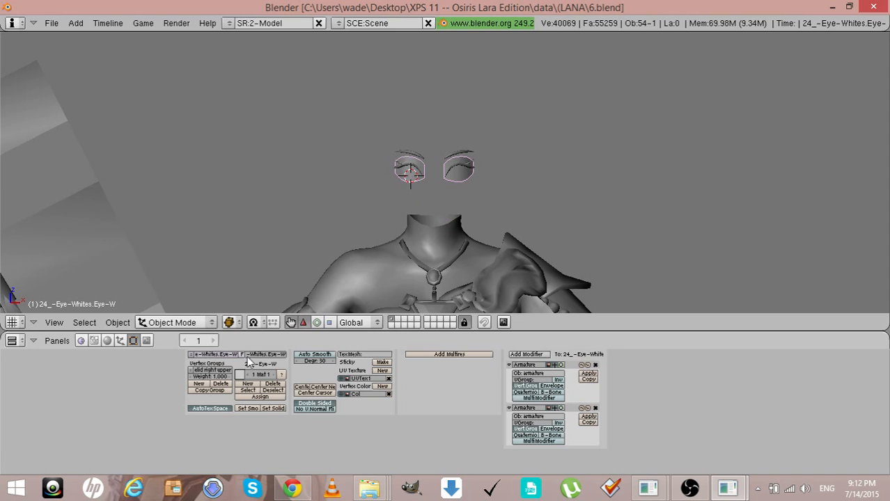
pyautogui.press('Left')
pyautogui.press('Left')
pyautogui.press('Left')
pyautogui.press('BackSpace')
pyautogui.press('Return')
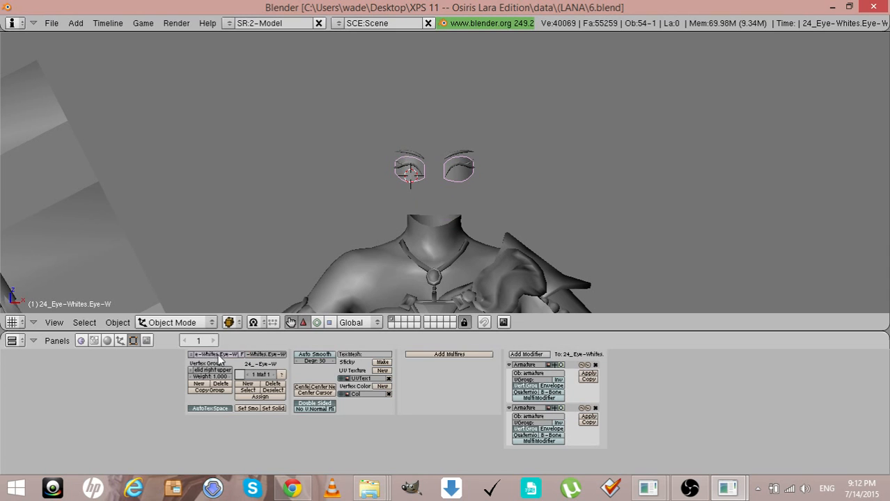
# Remove the minus sign from the eye whites' mesh data name and hide the eye whites
pyautogui.press('Home')
pyautogui.press('Right')
pyautogui.press('Right')
pyautogui.press('Right')
pyautogui.press('Right')
pyautogui.press('BackSpace')
pyautogui.press('Return')
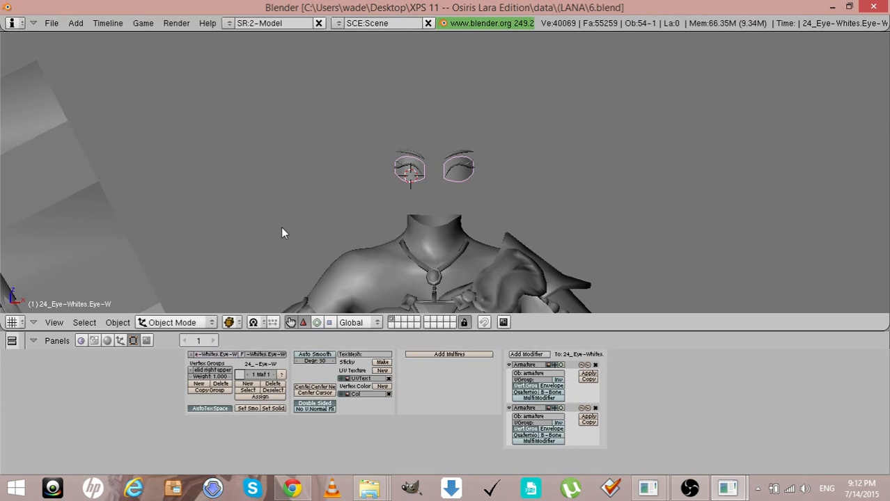
pyautogui.press('a')
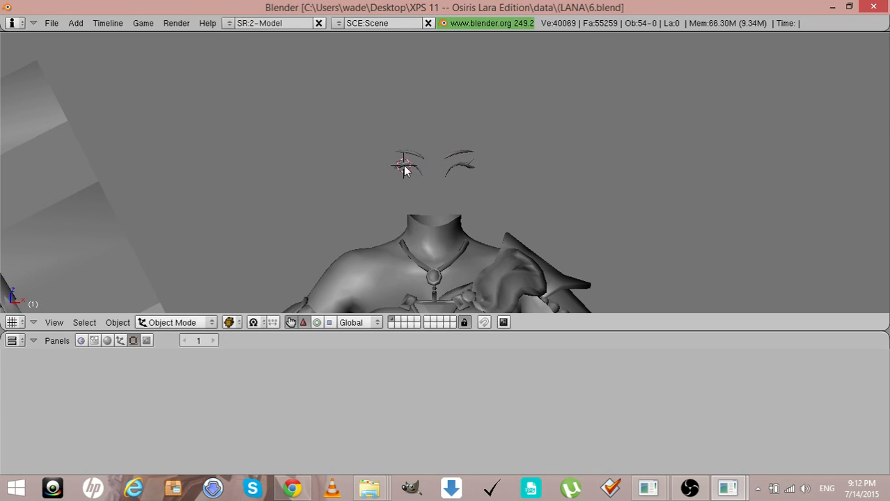
# Remove the minus sign from the eyelashes' object and mesh names, giving 24_Eyelashes.Eyelas, and hide the eyelashes
pyautogui.rightClick(404, 170)
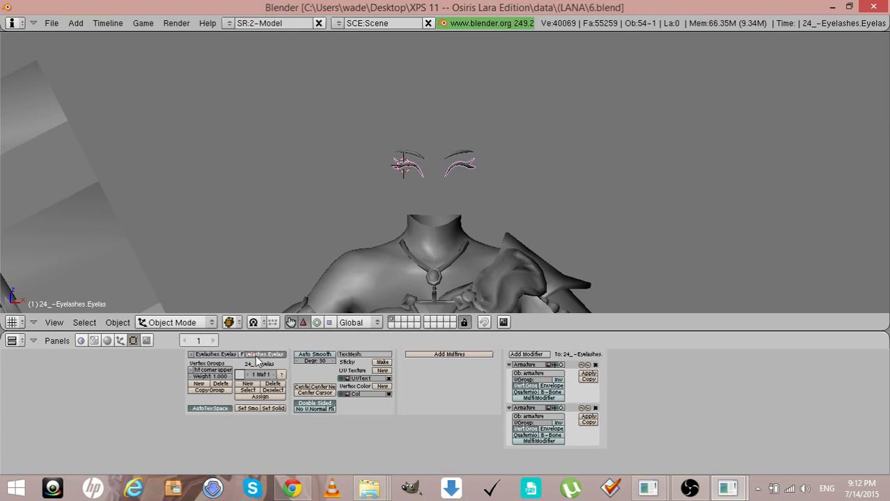
pyautogui.press('Left')
pyautogui.press('Left')
pyautogui.press('Left')
pyautogui.press('Delete')
pyautogui.press('Return')
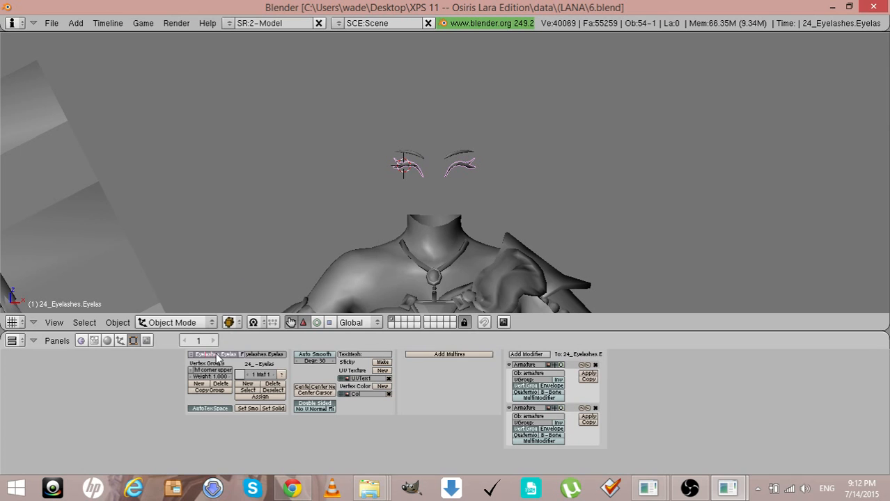
pyautogui.click(218, 356)
pyautogui.press('a')
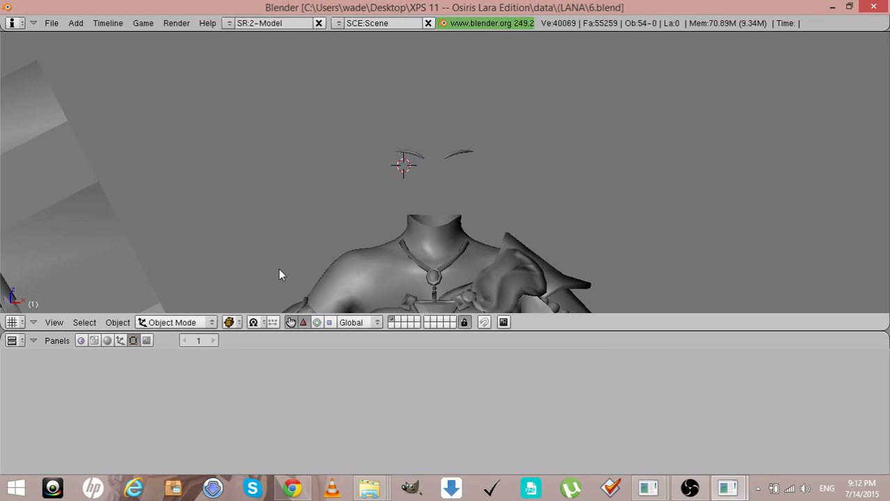
# Remove the minus sign from the eyebrows' object and mesh names, giving 24_Eyebrows.Eyebrow, and hide the eyebrows
pyautogui.rightClick(410, 157)
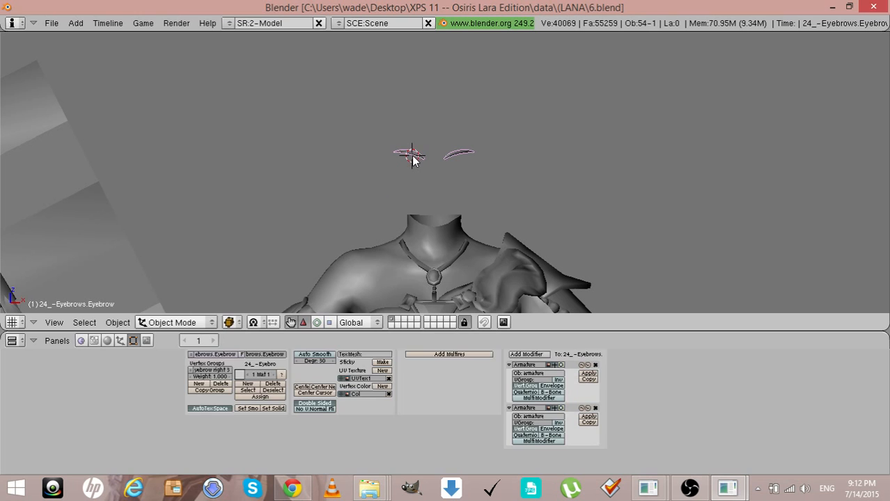
pyautogui.click(253, 356)
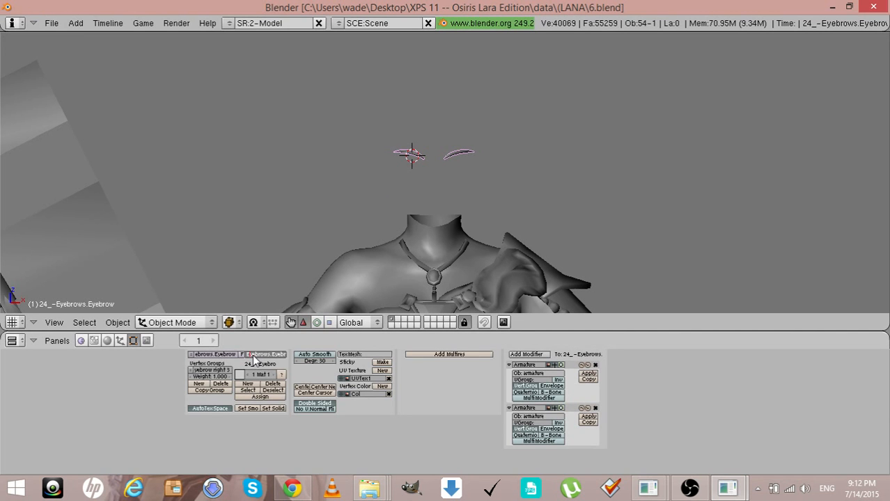
pyautogui.press('BackSpace')
pyautogui.press('Return')
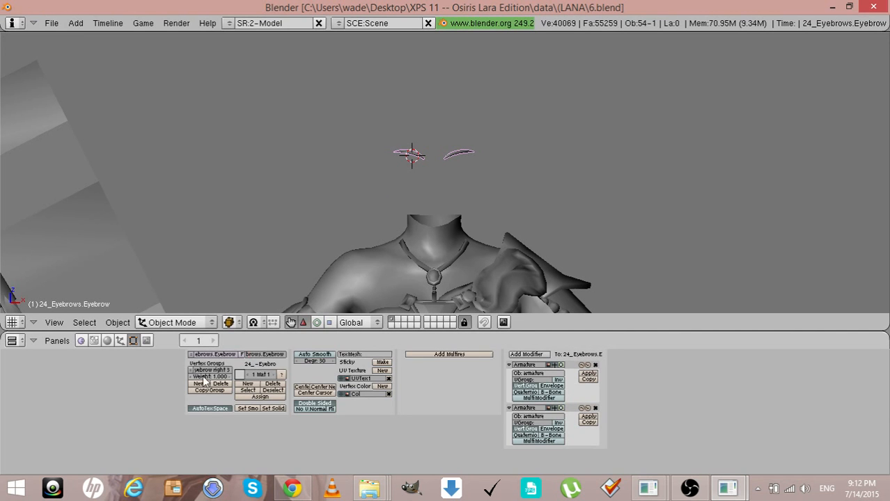
pyautogui.press('Left')
pyautogui.press('Left')
pyautogui.press('Left')
pyautogui.press('BackSpace')
pyautogui.press('Return')
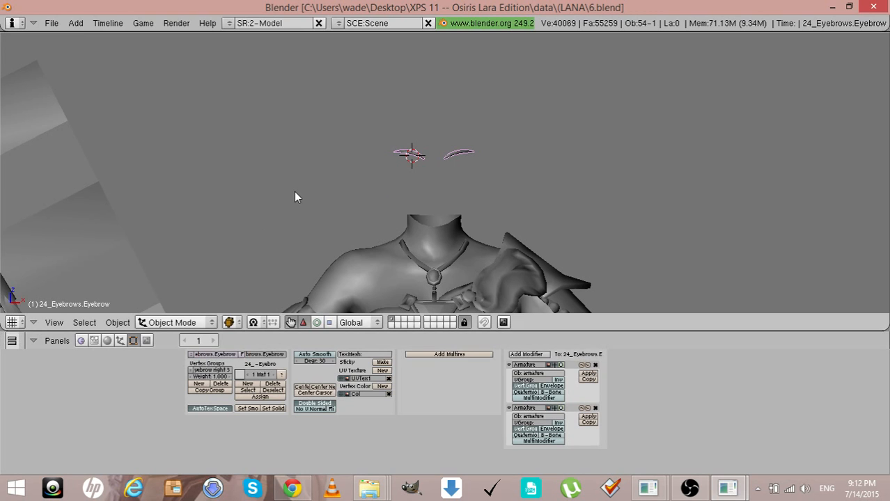
pyautogui.press('h')
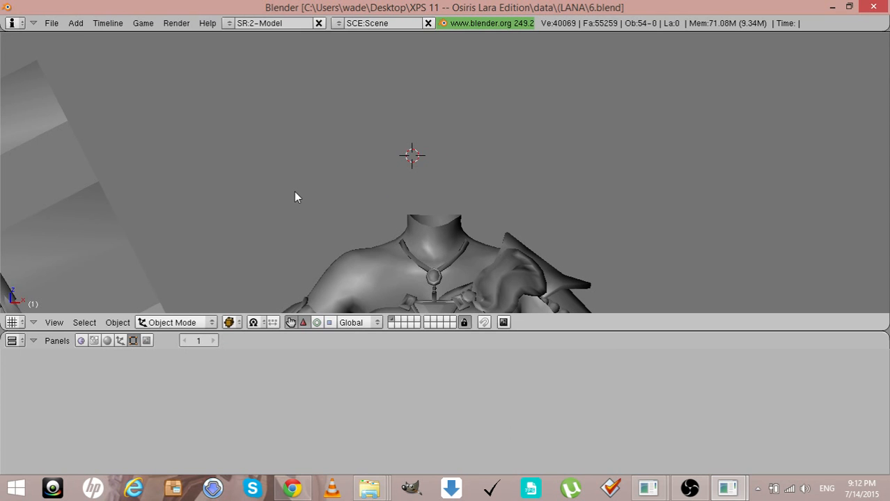
# Unhide all the hidden meshes and the armature, and clear the selection
pyautogui.hotkey('alt', 'h')
pyautogui.press('a')
pyautogui.press('KP_4')
pyautogui.press('KP_4')
pyautogui.press('KP_4')
pyautogui.press('KP_4')
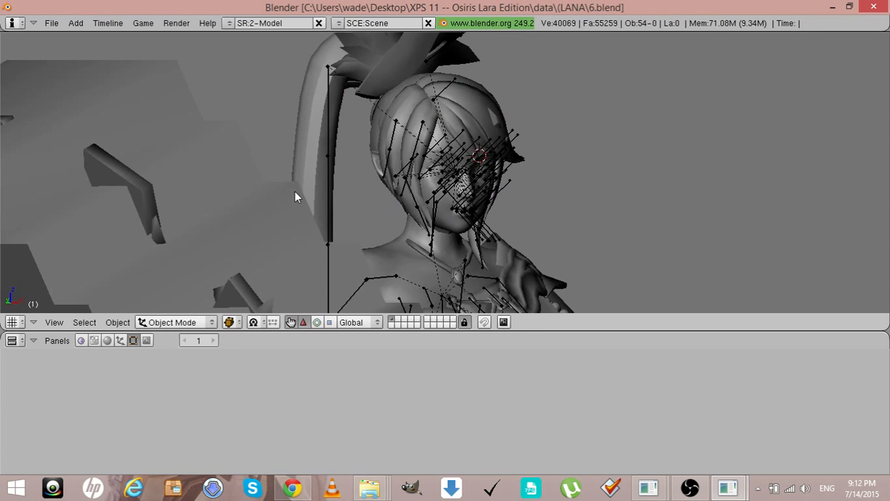
pyautogui.press('KP_6')
pyautogui.press('KP_6')
pyautogui.press('KP_6')
pyautogui.press('KP_6')
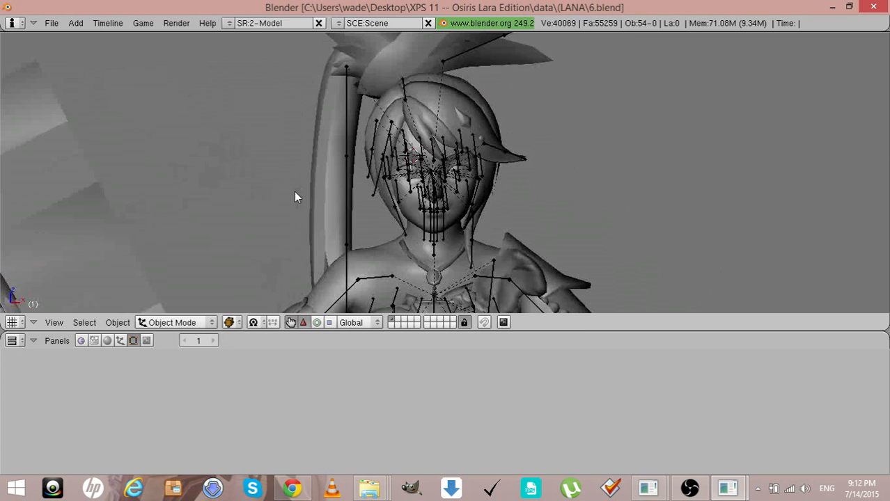
# Open the necklace mesh for editing and inspect how it sits around the neck from both sides
pyautogui.click(406, 252)
pyautogui.rightClick(407, 254)
pyautogui.press('Tab')
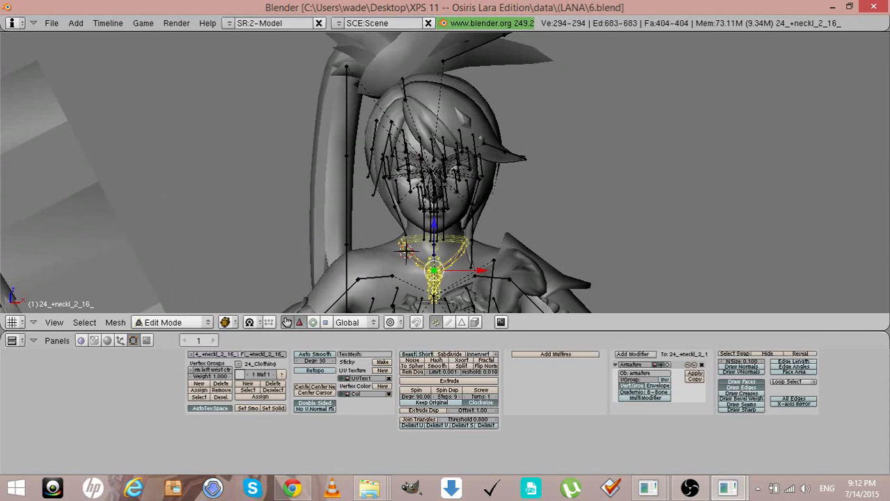
pyautogui.press('KP_4')
pyautogui.press('KP_4')
pyautogui.press('KP_4')
pyautogui.press('KP_4')
pyautogui.press('KP_4')
pyautogui.press('KP_4')
pyautogui.press('KP_4')
pyautogui.press('KP_4')
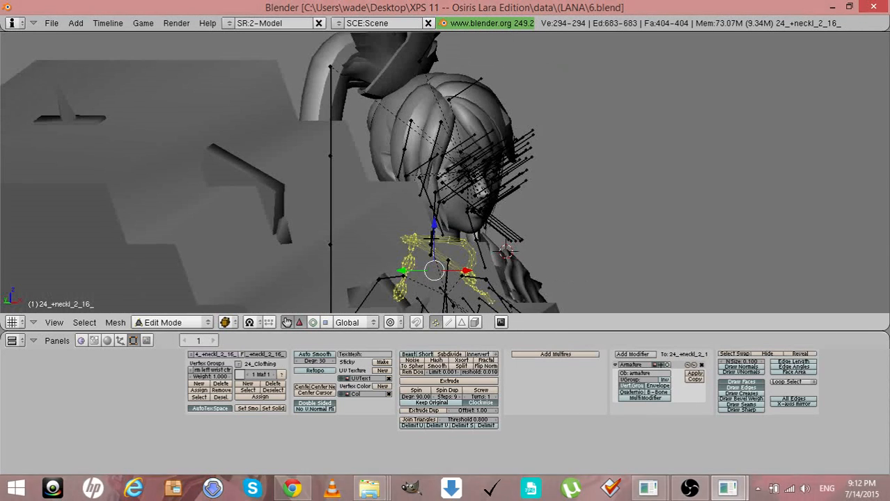
pyautogui.press('KP_6')
pyautogui.press('KP_6')
pyautogui.press('KP_6')
pyautogui.press('KP_6')
pyautogui.press('KP_6')
pyautogui.press('KP_6')
pyautogui.press('KP_6')
pyautogui.press('KP_6')
pyautogui.press('KP_6')
pyautogui.press('KP_6')
pyautogui.press('KP_6')
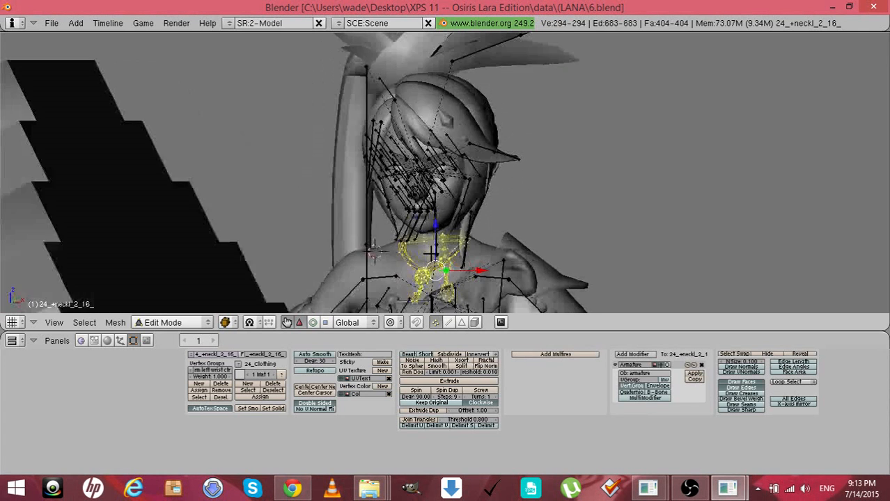
pyautogui.press('KP_6')
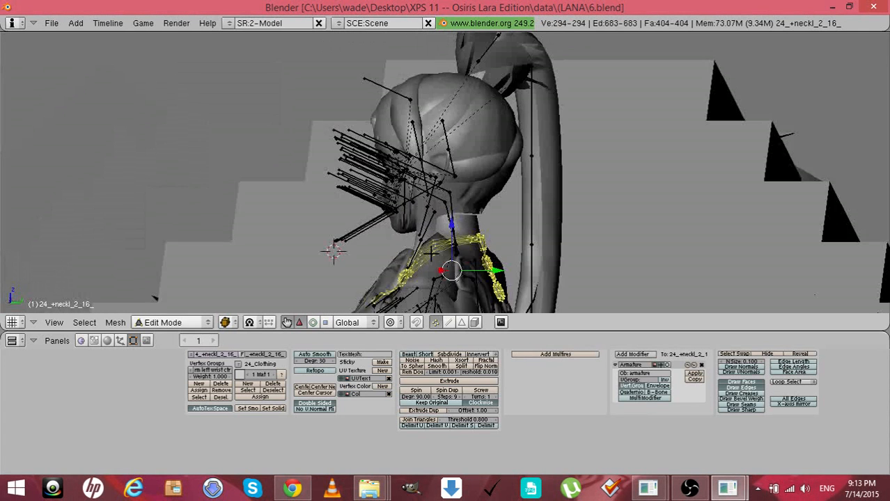
pyautogui.press('KP_4')
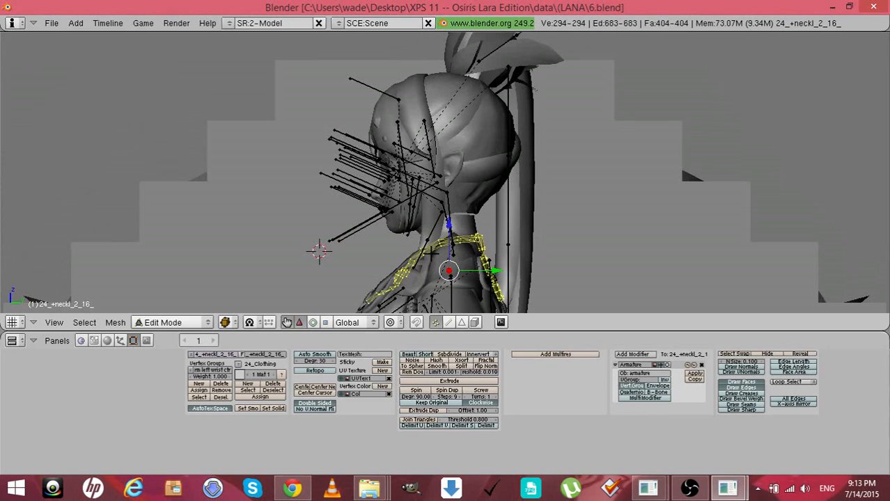
# Select only the connected necklace piece at the back of the neck and move it slightly outward along Y
pyautogui.press('a')
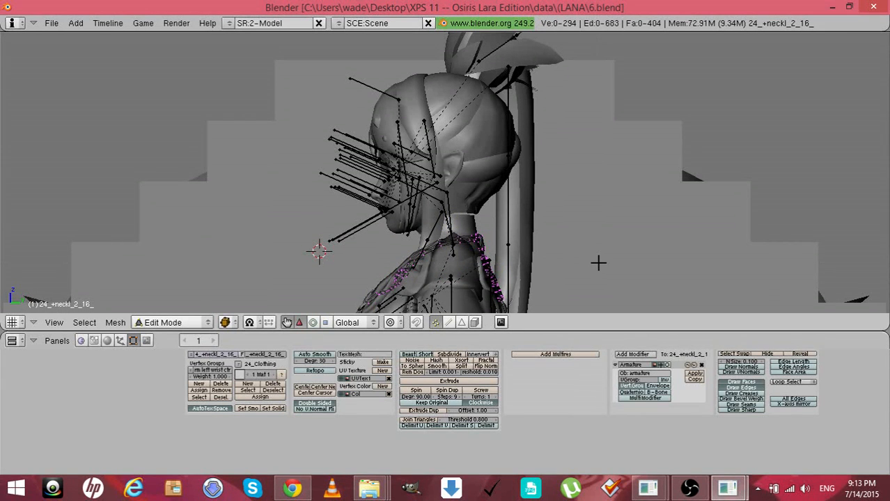
pyautogui.rightClick(476, 240)
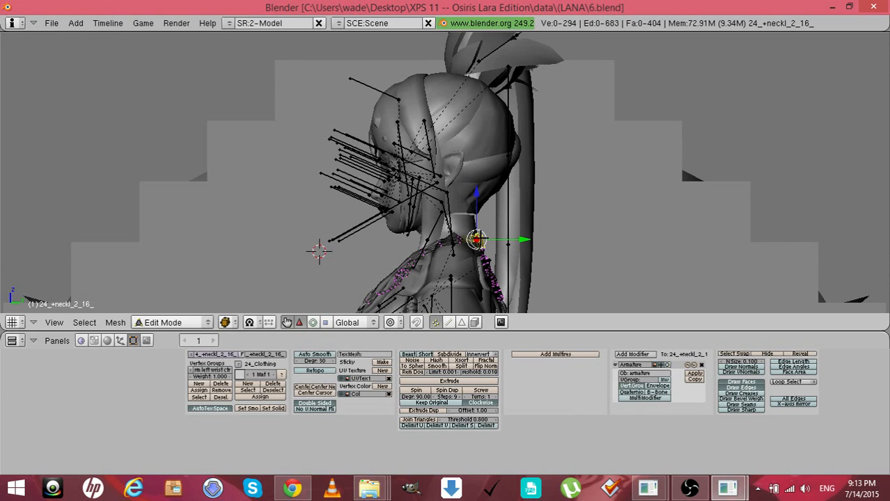
pyautogui.press('l')
pyautogui.press('g')
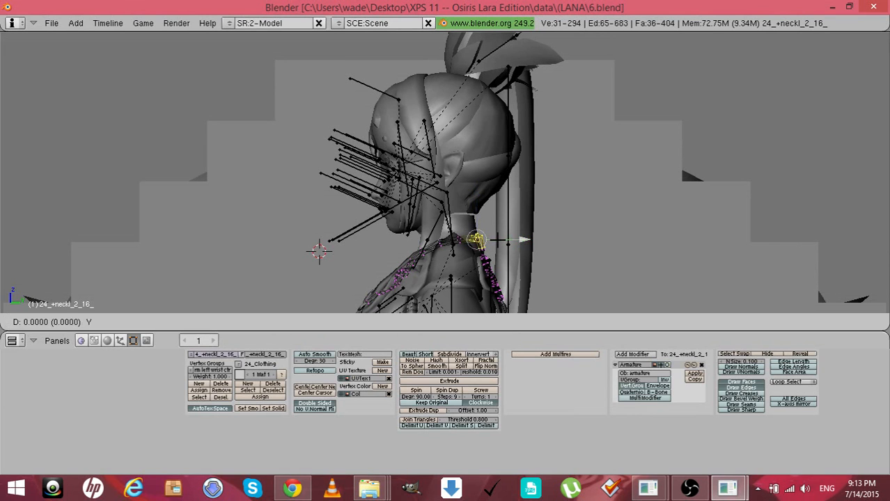
pyautogui.press('y')
pyautogui.moveTo(499, 240); pyautogui.dragTo(500, 240)
pyautogui.press('a')
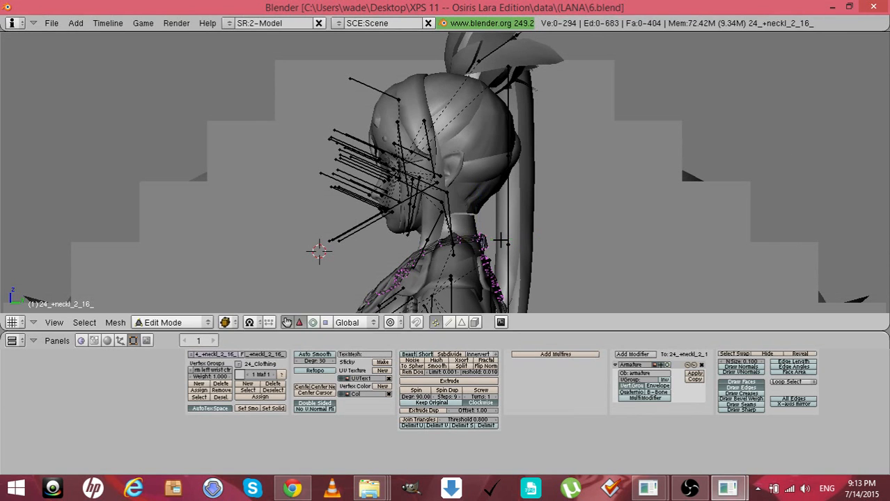
# Move the necklace corner piece on the character's left side slightly outward from the neck along X
pyautogui.press('KP_6')
pyautogui.press('KP_6')
pyautogui.press('KP_6')
pyautogui.press('KP_6')
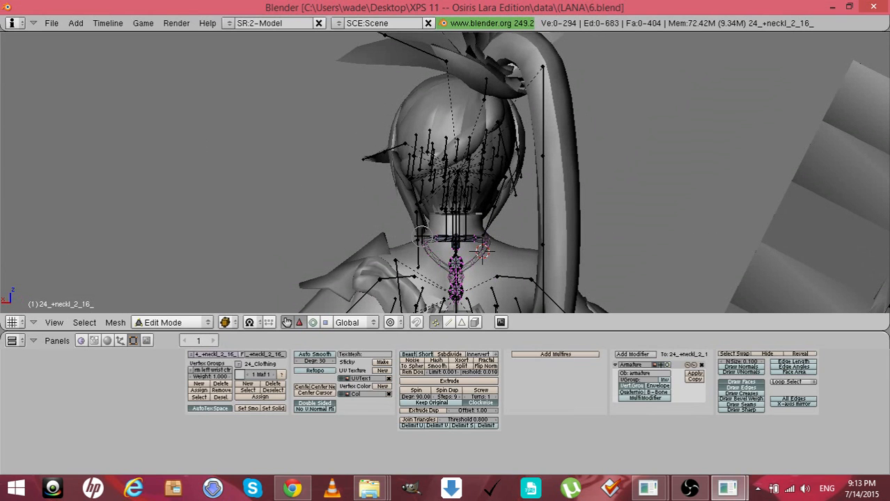
pyautogui.rightClick(423, 241)
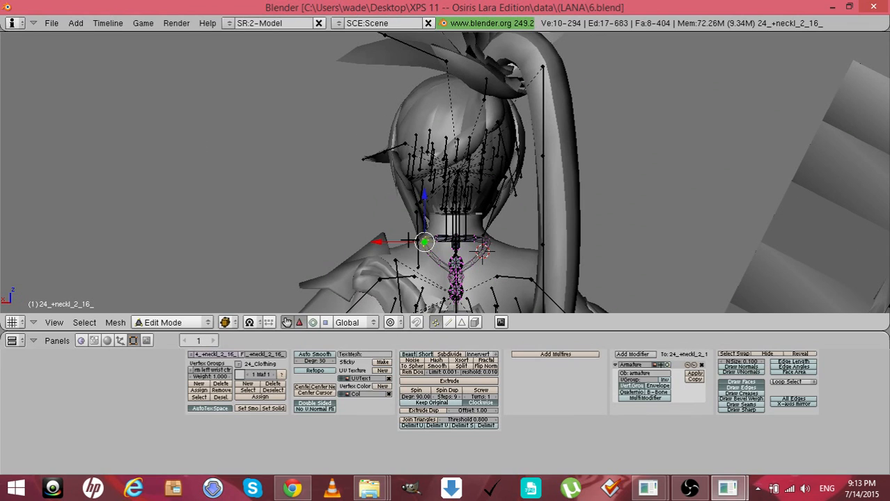
pyautogui.press('g')
pyautogui.press('x')
pyautogui.click(400, 241)
pyautogui.press('a')
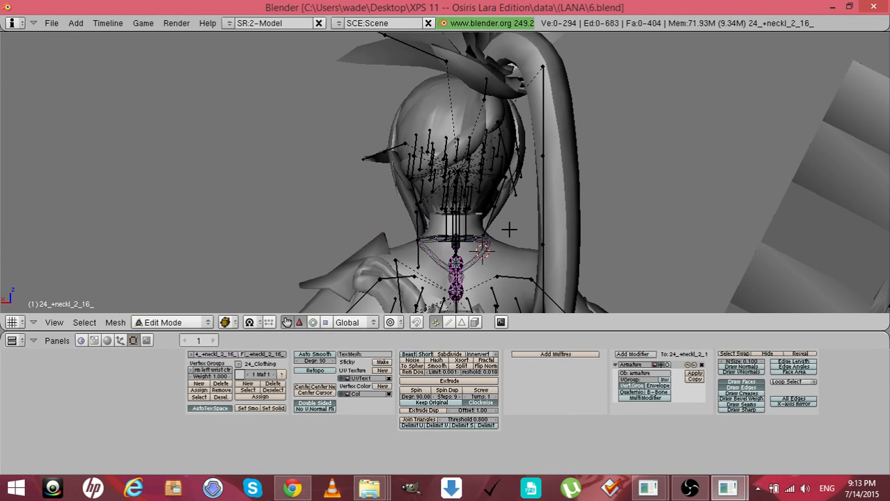
# Move the linked necklace corner piece on the character's right side about 0.0119 outward along X
pyautogui.rightClick(488, 240)
pyautogui.hotkey('ctrl', 'l')
pyautogui.press('g')
pyautogui.press('x')
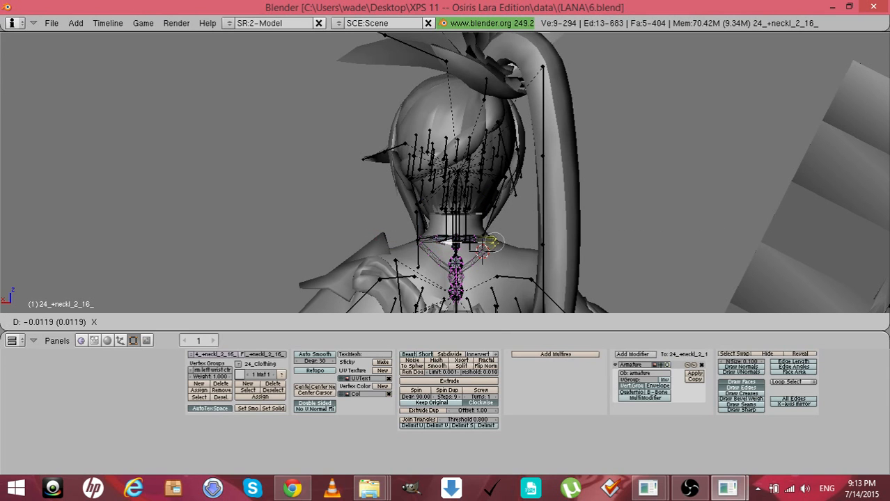
pyautogui.click(468, 242)
pyautogui.press('a')
# Raise most of the necklace's vertices about 0.0065 along Z and return to Object Mode
pyautogui.press('ctrl+KP_3')
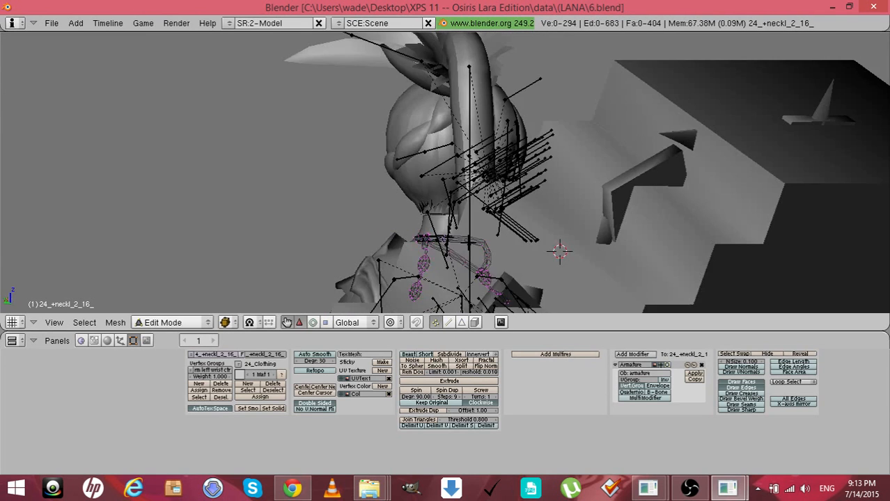
pyautogui.press('KP_1')
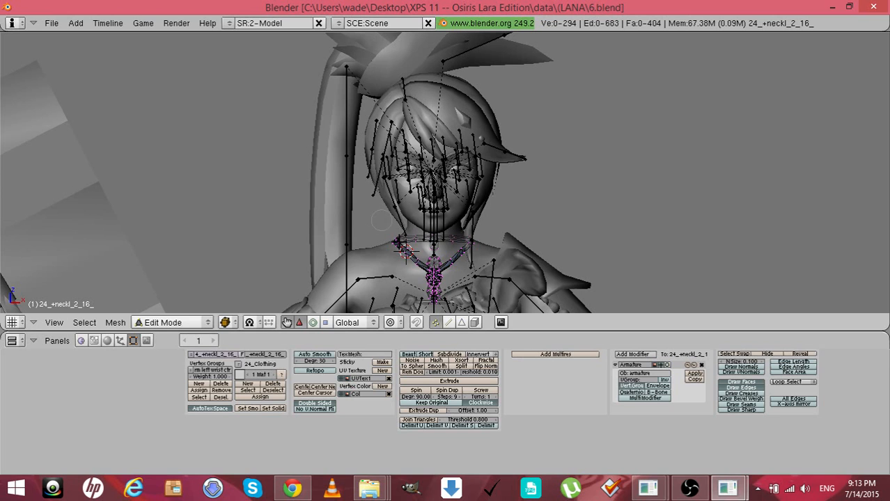
pyautogui.press('a')
pyautogui.moveTo(472, 243); pyautogui.dragTo(403, 241)
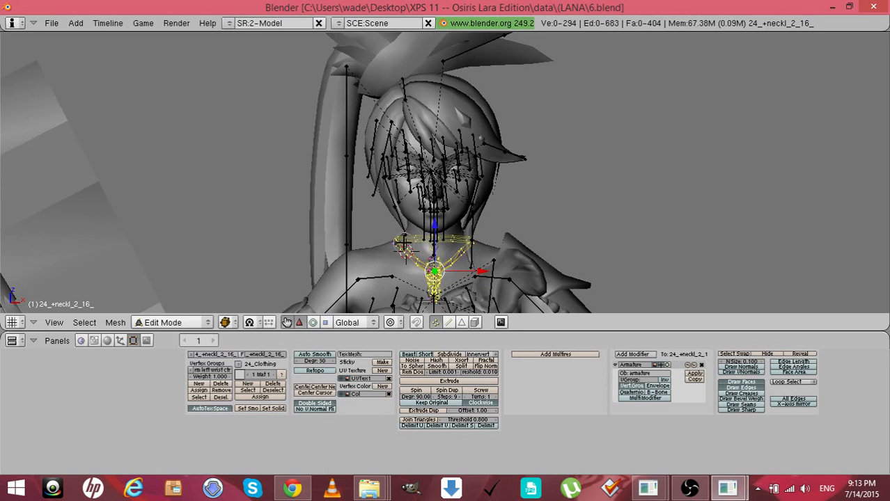
pyautogui.rightClick(406, 254)
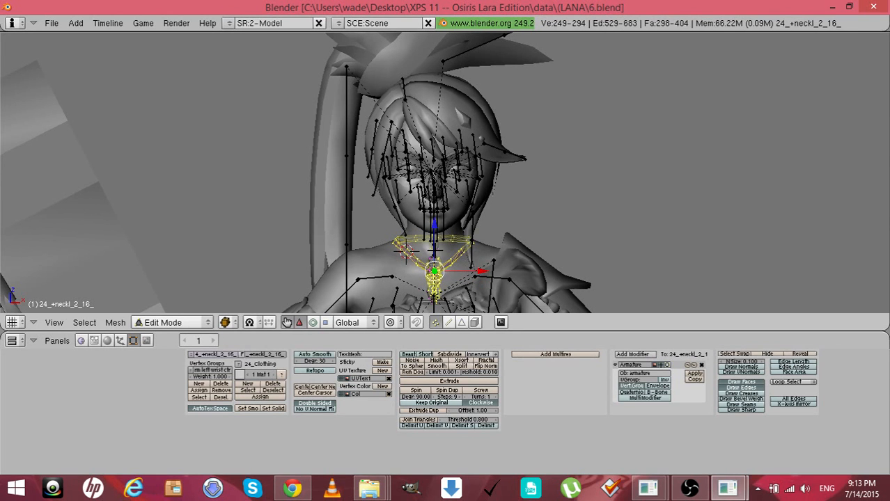
pyautogui.press('g')
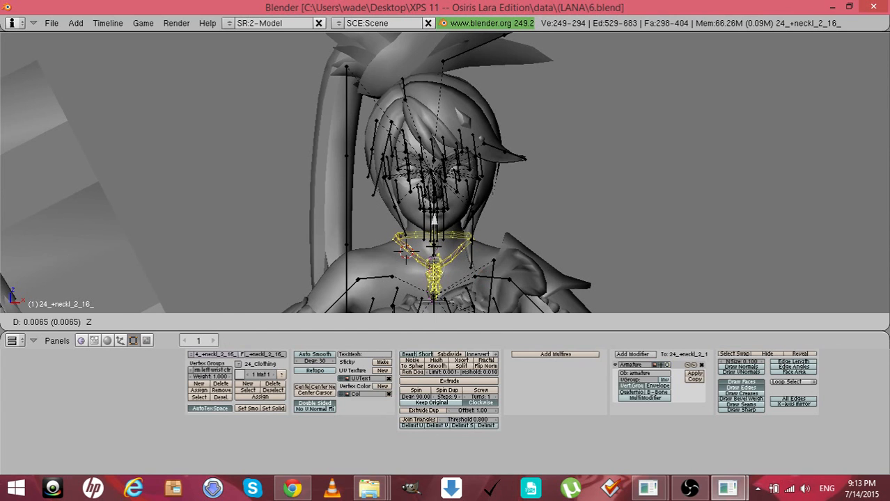
pyautogui.click(433, 245)
pyautogui.press('KP_3')
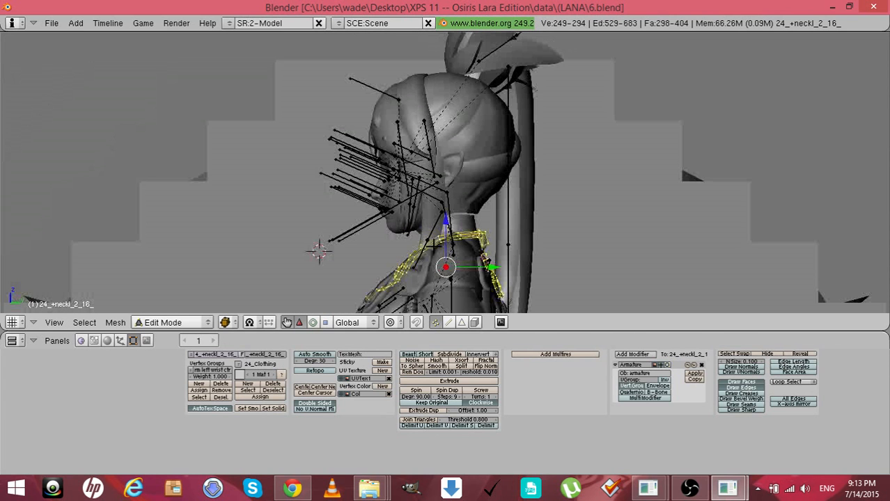
pyautogui.press('KP_6')
pyautogui.press('Tab')
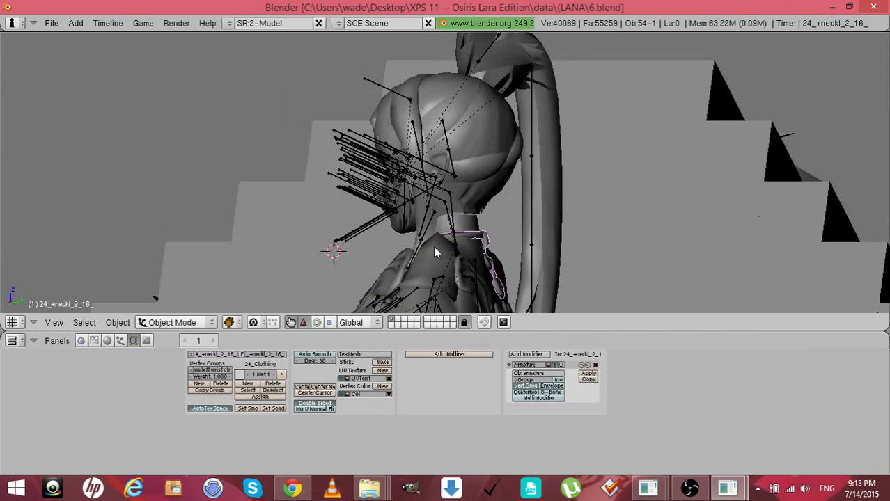
# Examine the raised necklace's fit against the neck and shoulders from the side, front and back
pyautogui.press('KP_4')
pyautogui.press('KP_4')
pyautogui.press('KP_4')
pyautogui.press('KP_4')
pyautogui.press('KP_4')
pyautogui.press('KP_4')
pyautogui.press('KP_6')
pyautogui.press('KP_4')
pyautogui.press('KP_4')
pyautogui.press('KP_4')
pyautogui.press('KP_4')
pyautogui.press('KP_4')
pyautogui.press('KP_4')
pyautogui.press('KP_4')
pyautogui.press('KP_4')
pyautogui.press('KP_4')
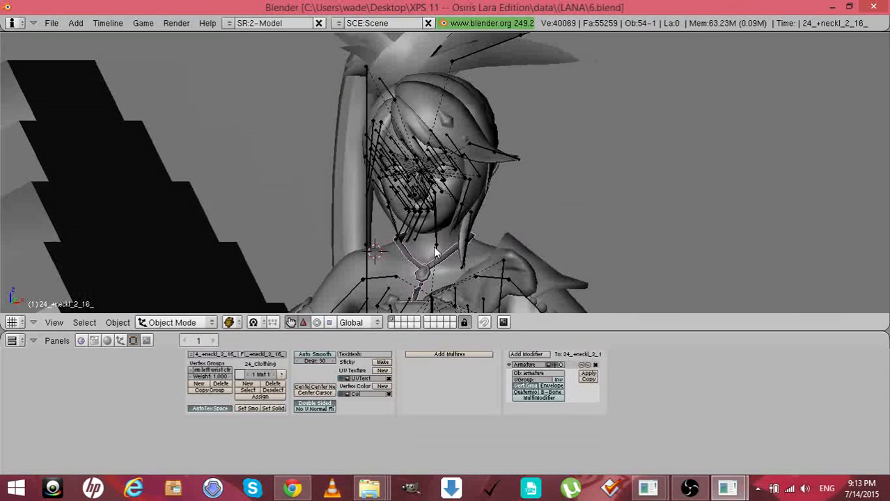
pyautogui.press('KP_4')
pyautogui.press('KP_4')
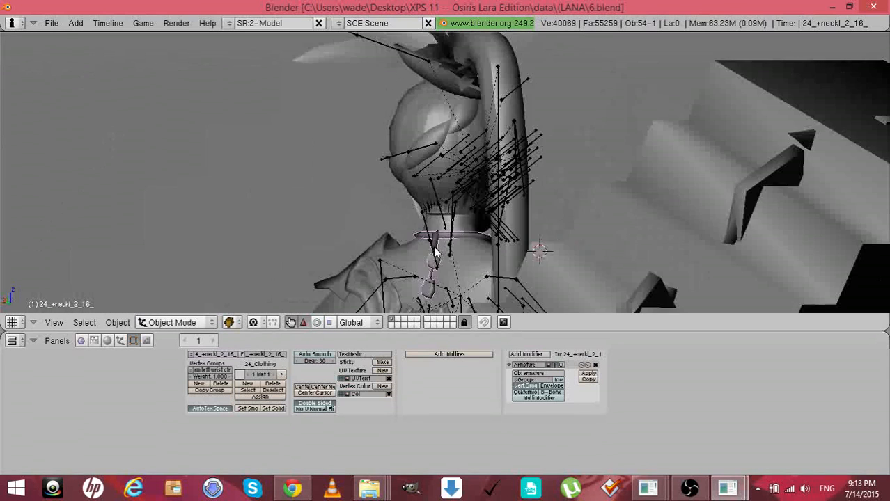
pyautogui.press('KP_4')
pyautogui.press('KP_4')
pyautogui.press('KP_4')
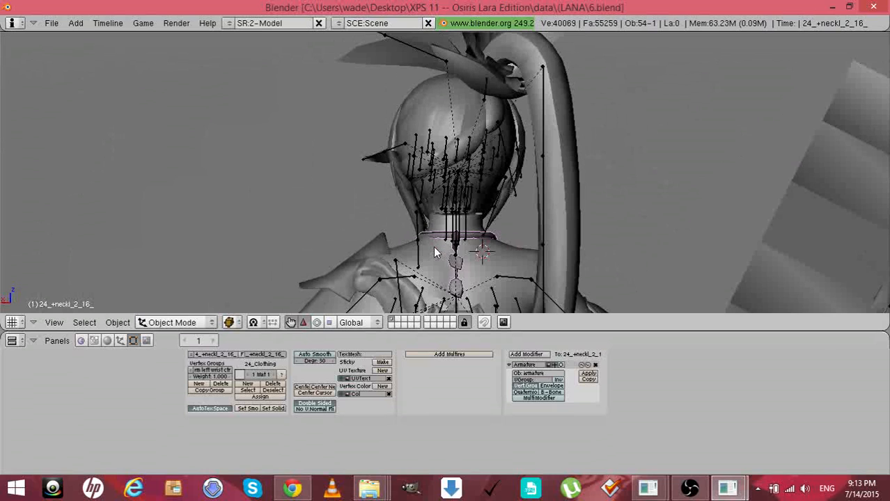
# Reopen the necklace mesh, nudge the selected vertices slightly upward along Z, and return to Object Mode
pyautogui.press('Tab')
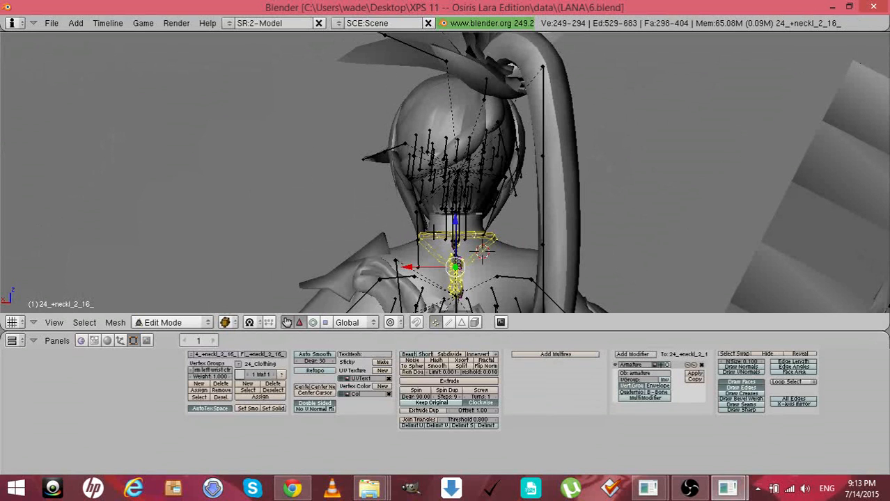
pyautogui.moveTo(456, 242); pyautogui.dragTo(456, 240)
pyautogui.press('Tab')
# Check the adjusted necklace from around the model and from the front at a wider view
pyautogui.press('KP_4')
pyautogui.press('KP_4')
pyautogui.press('KP_4')
pyautogui.press('KP_4')
pyautogui.press('KP_4')
pyautogui.press('KP_4')
pyautogui.press('KP_4')
pyautogui.press('KP_4')
pyautogui.press('KP_4')
pyautogui.press('KP_4')
pyautogui.press('KP_4')
pyautogui.press('KP_4')
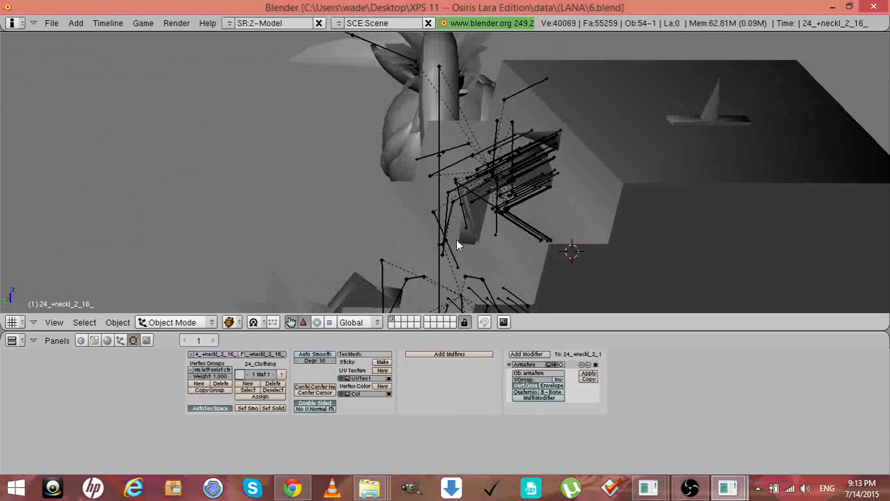
pyautogui.press('KP_1')
pyautogui.scroll(-6, 456, 242)
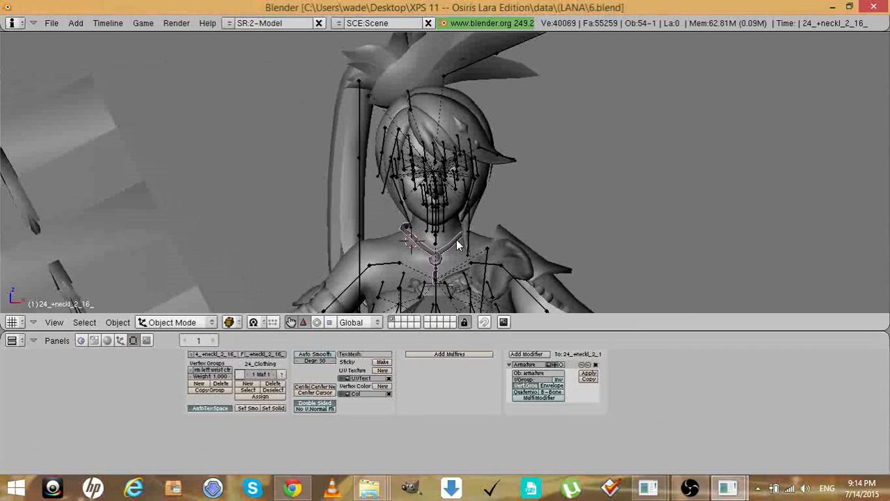
pyautogui.press('Tab')
pyautogui.press('Tab')
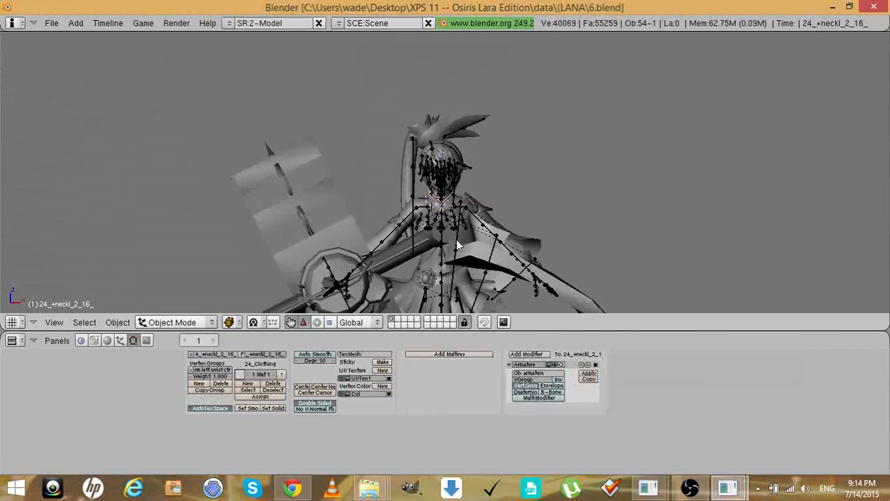
# Clear the object selection
pyautogui.click(52, 23)
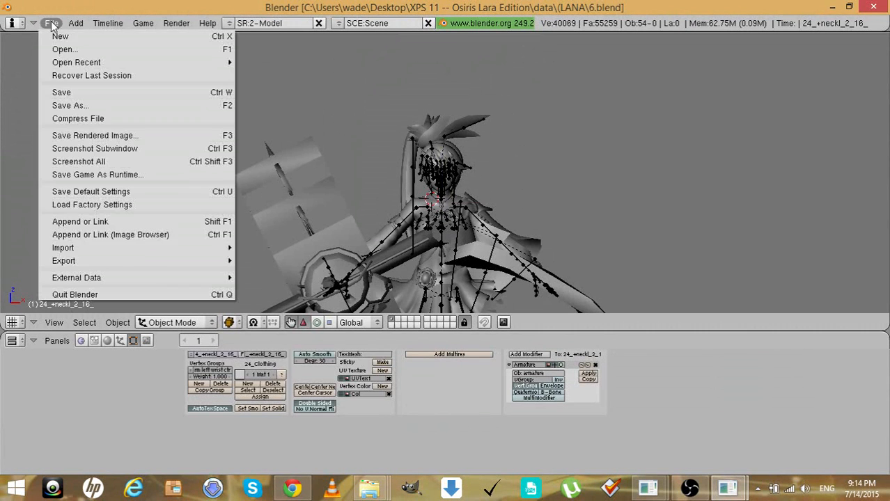
pyautogui.moveTo(81, 259)
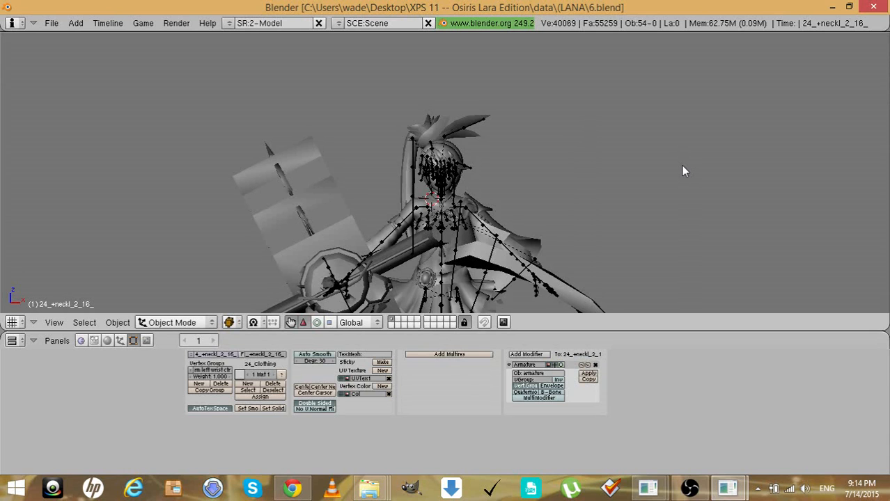
pyautogui.press('a')
pyautogui.hotkey('ctrl', 'z')
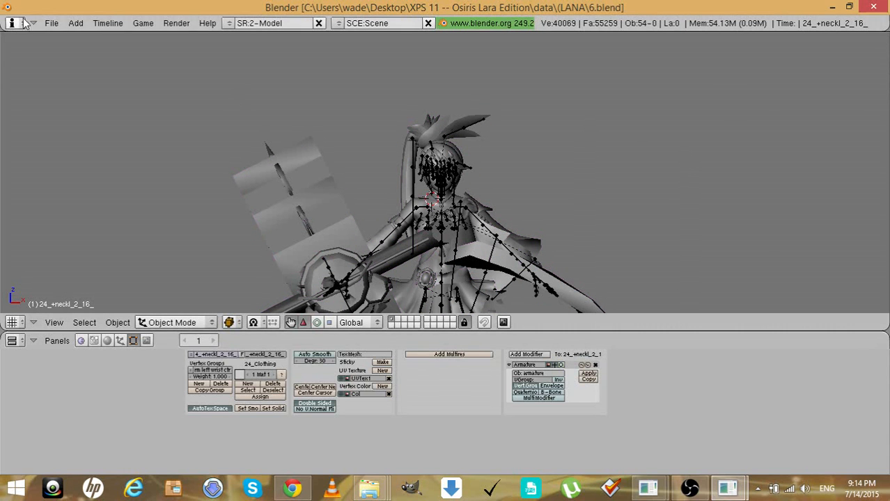
# Export the model as MeshAsciiExt v2.5, overwriting lana.mesh.ascii in the Lana with outfit folder
pyautogui.click(51, 23)
pyautogui.moveTo(99, 262)
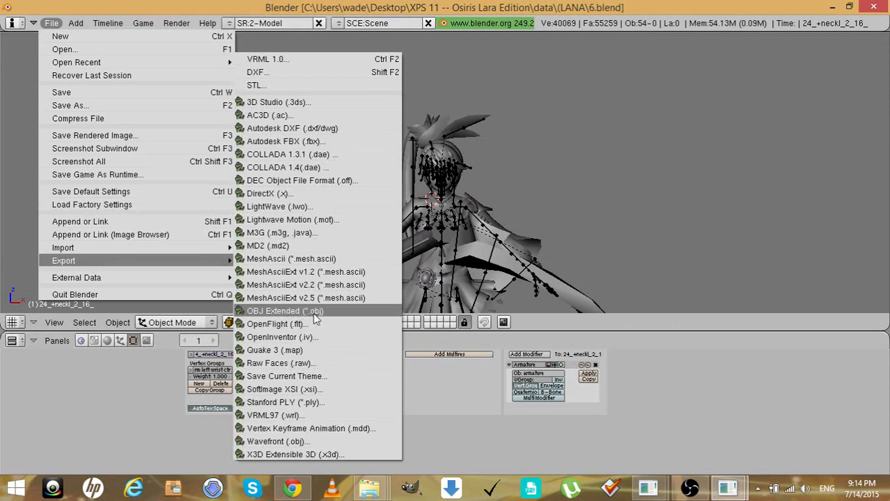
pyautogui.click(292, 298)
pyautogui.click(16, 65)
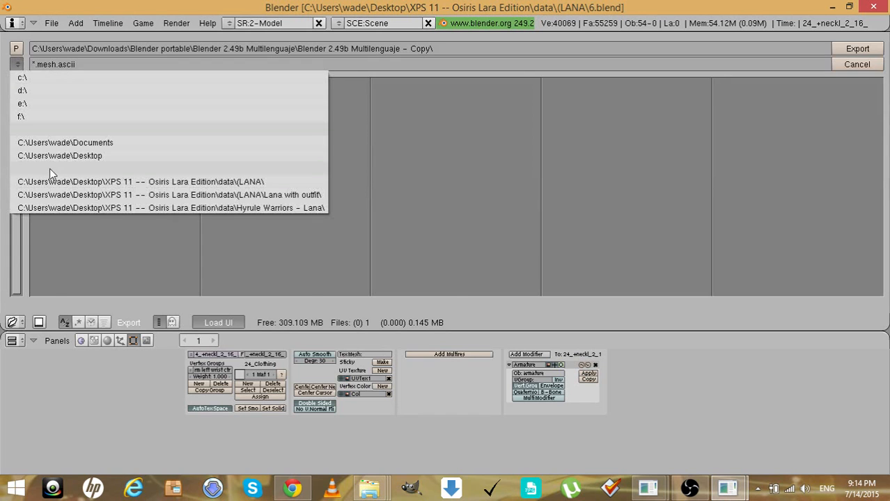
pyautogui.click(51, 159)
pyautogui.click(61, 178)
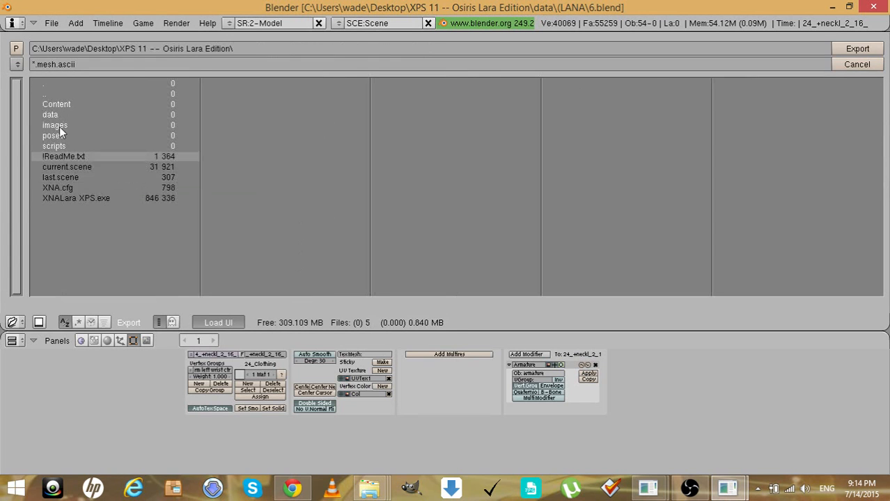
pyautogui.click(56, 117)
pyautogui.click(54, 104)
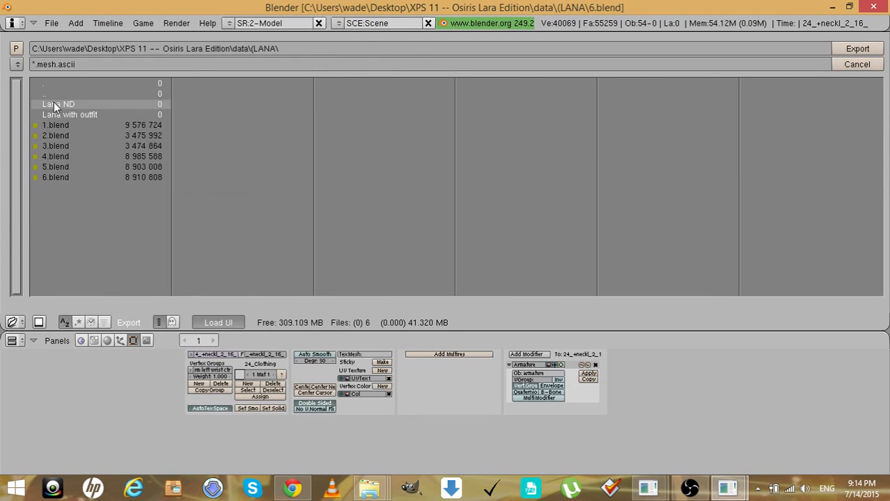
pyautogui.click(54, 114)
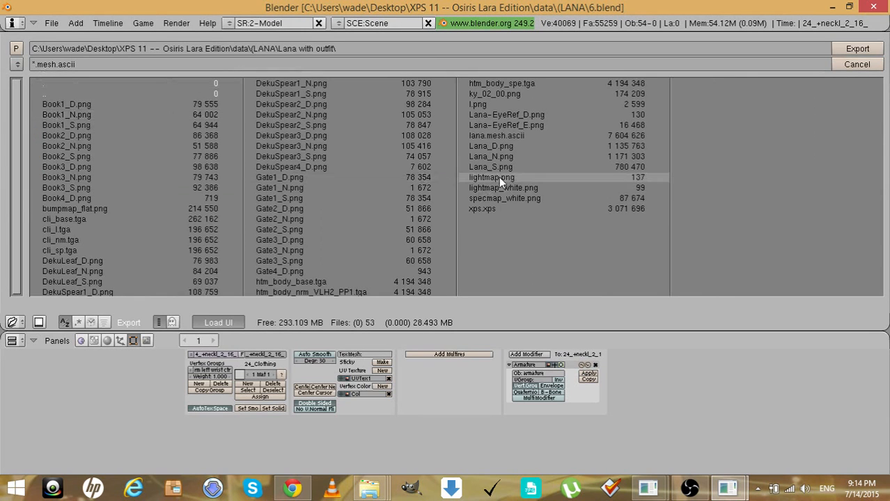
pyautogui.click(487, 136)
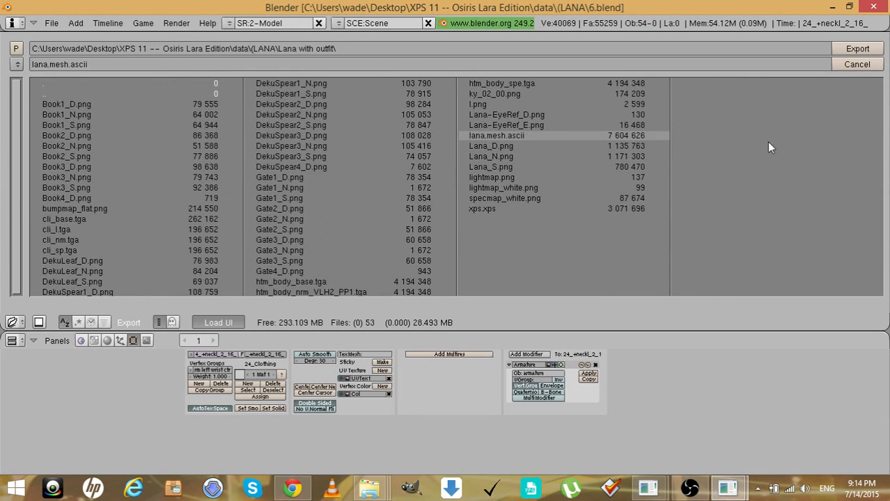
pyautogui.click(856, 49)
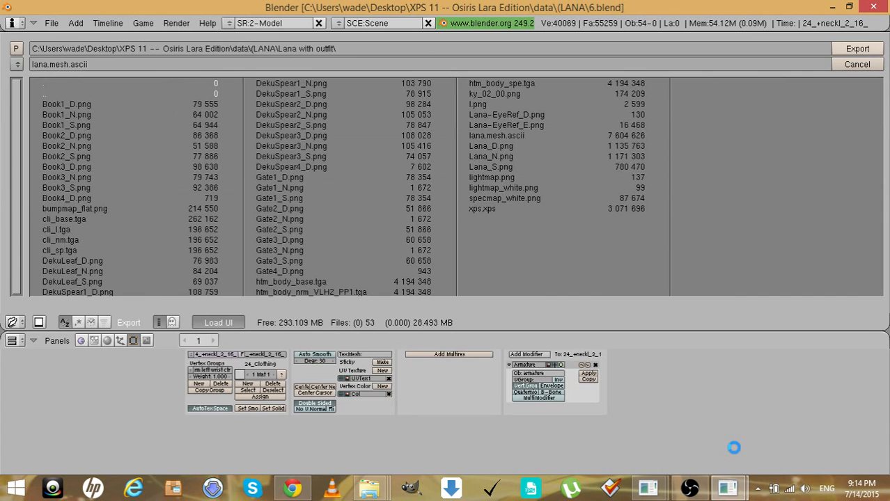
# Check the export log in Blender's console, then return to the Blender scene
pyautogui.click(727, 489)
pyautogui.click(695, 455)
pyautogui.click(683, 493)
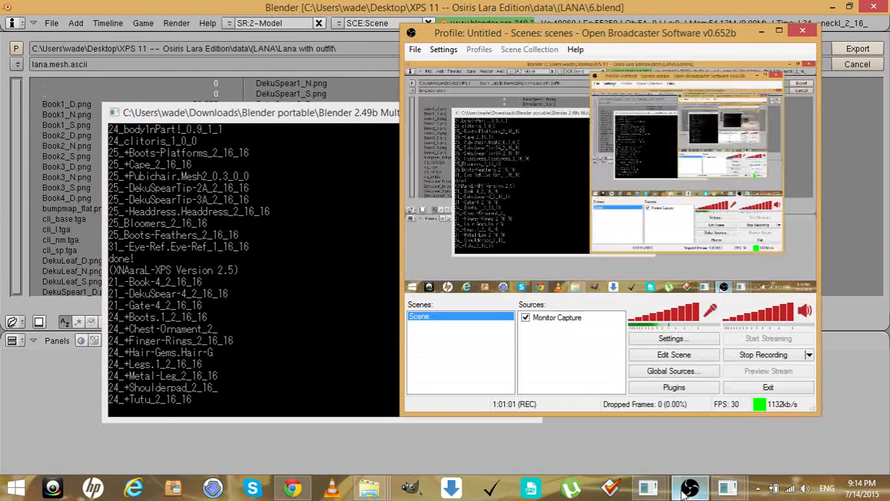
pyautogui.click(684, 493)
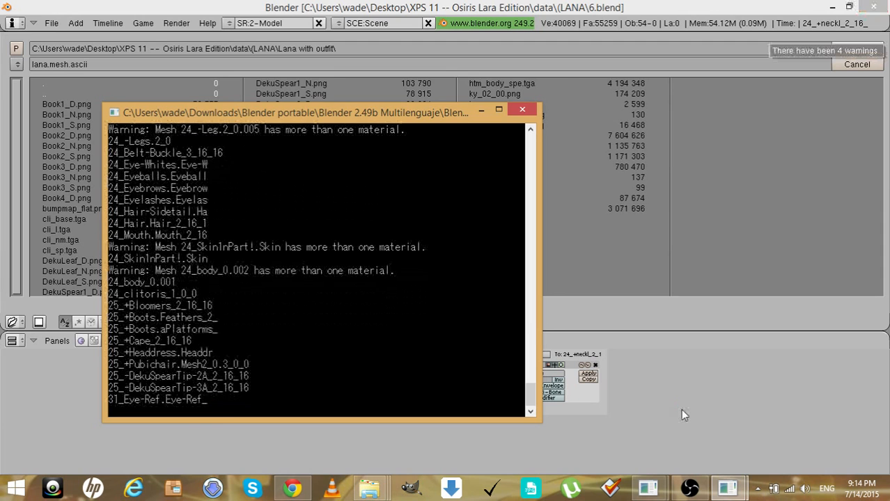
pyautogui.click(682, 410)
# Examine the outfit leg mesh and the body leg mesh by selecting each in turn, clearing the selection after each
pyautogui.scroll(-2, 497, 235)
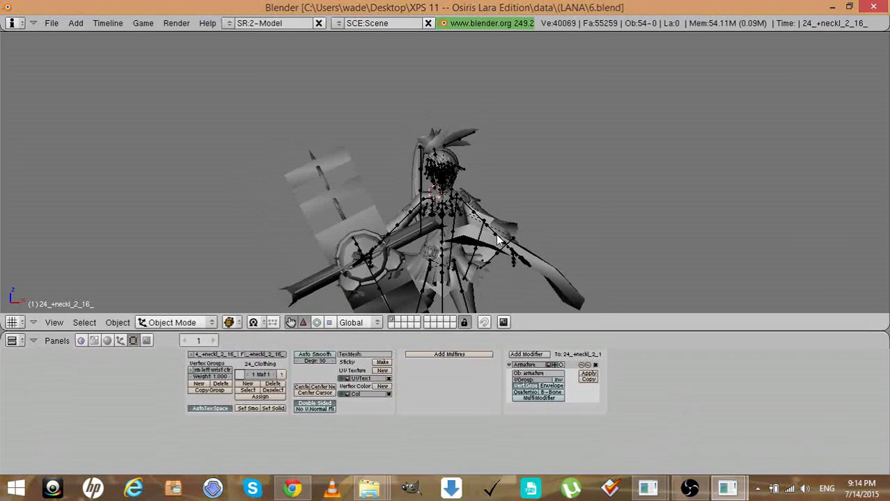
pyautogui.scroll(-2, 497, 238)
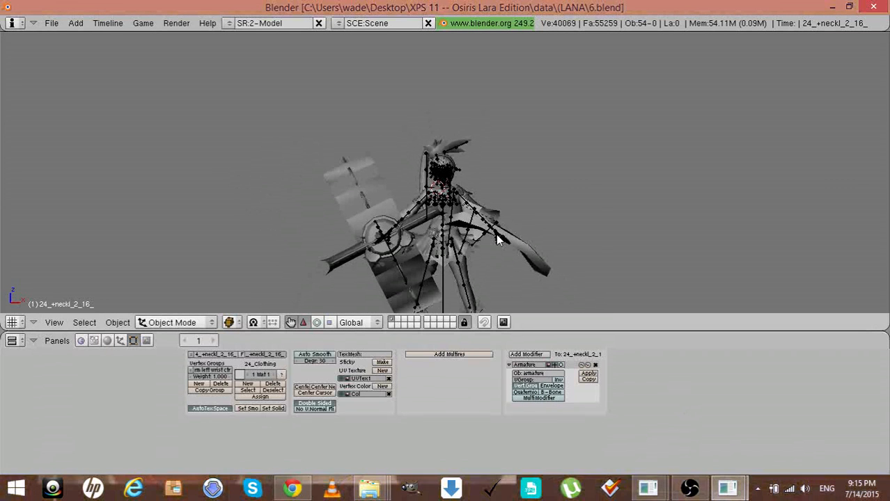
pyautogui.click(466, 271)
pyautogui.rightClick(468, 275)
pyautogui.press('KP_Decimal')
pyautogui.scroll(2, 467, 272)
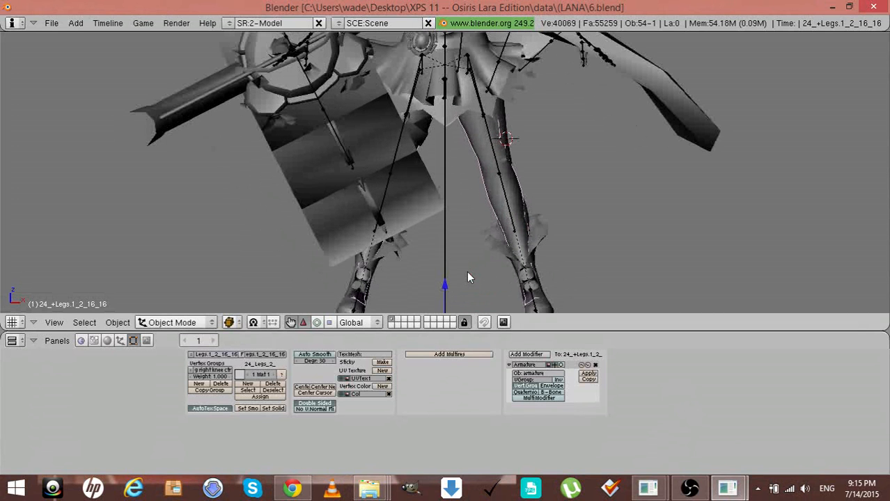
pyautogui.scroll(1, 467, 273)
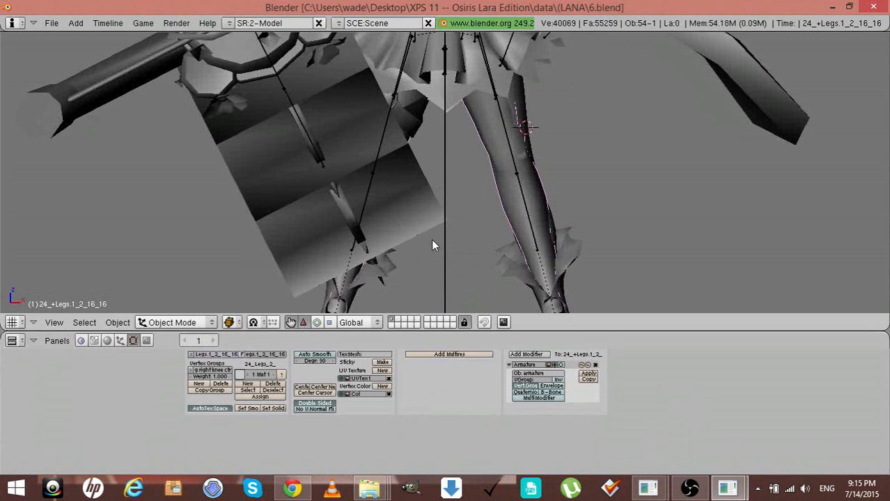
pyautogui.press('a')
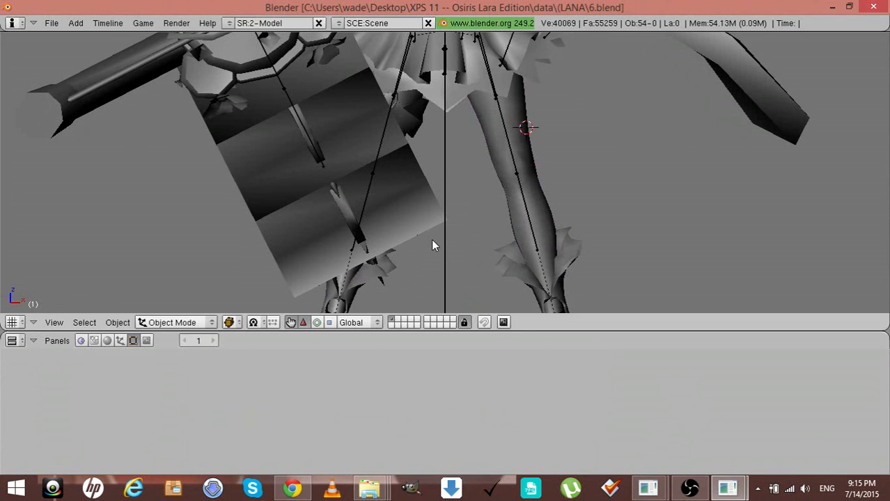
pyautogui.click(519, 130)
pyautogui.rightClick(520, 131)
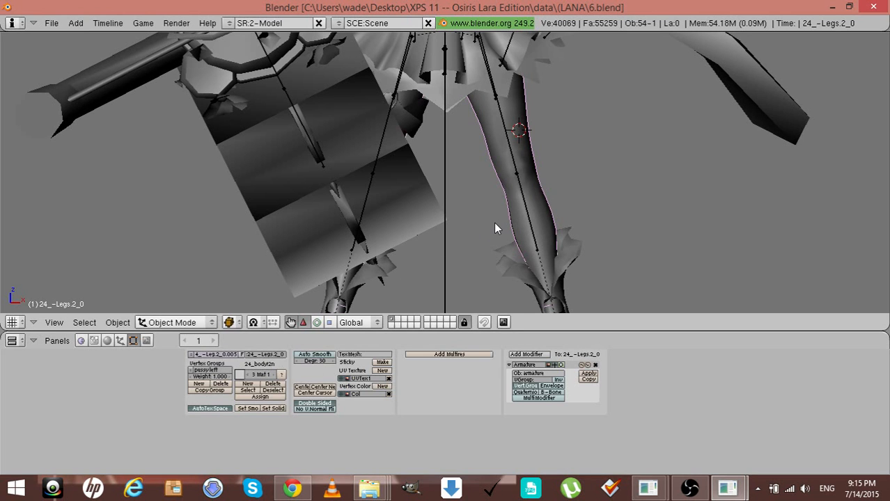
pyautogui.press('a')
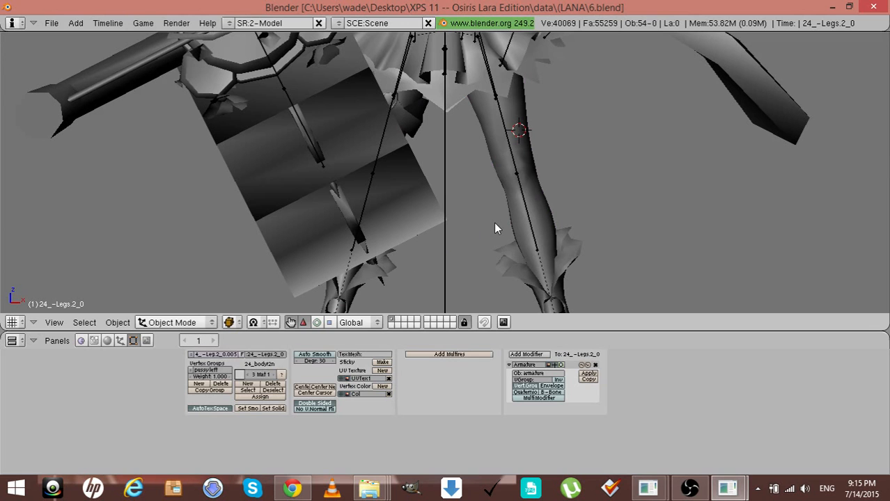
# Switch to XNA Posing Studio and remove the loaded Lana model from the scene
pyautogui.click(647, 493)
pyautogui.click(689, 453)
pyautogui.click(654, 492)
pyautogui.click(583, 418)
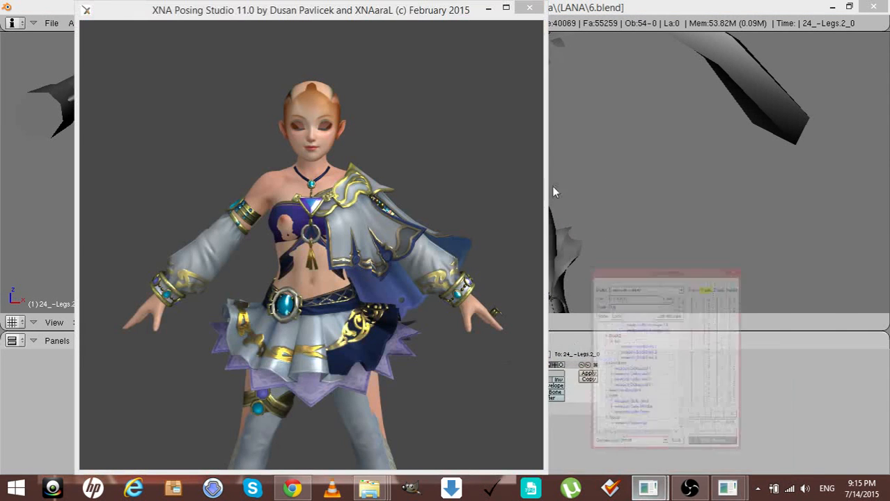
pyautogui.click(545, 52)
pyautogui.click(554, 93)
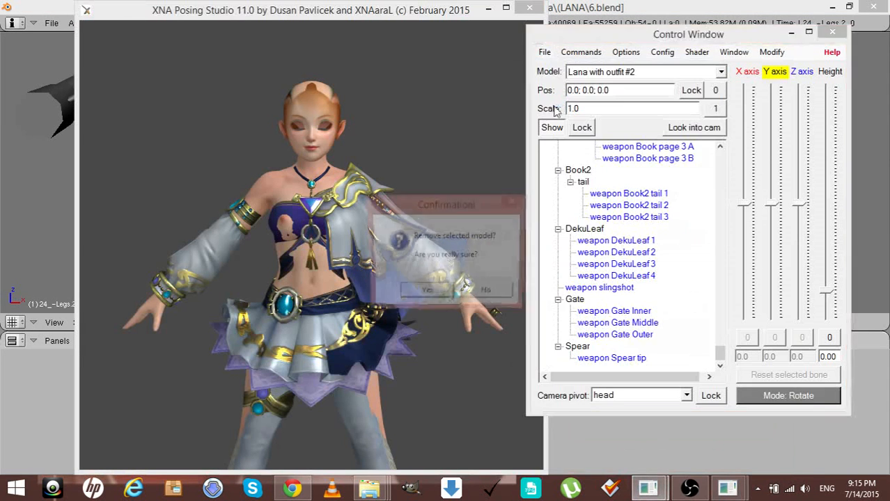
pyautogui.click(424, 291)
# Load lana.mesh from the Lana with outfit folder as a generic item, dismissing each render parameter warning
pyautogui.click(768, 54)
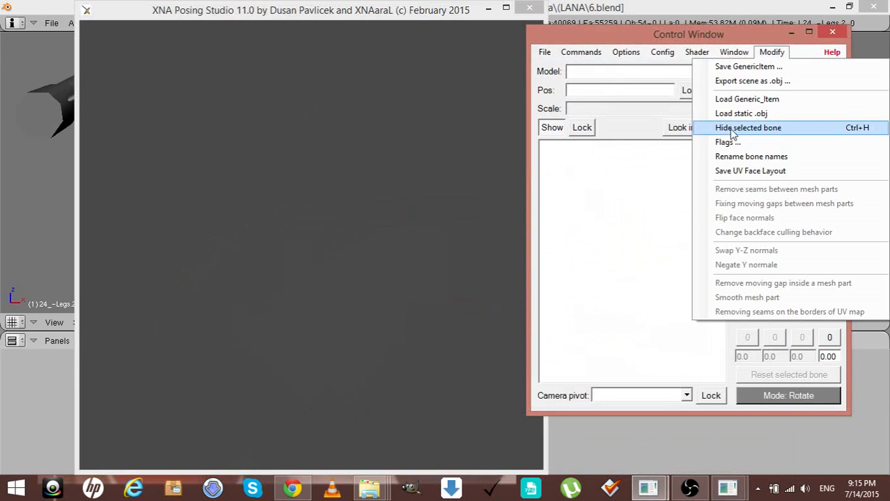
pyautogui.click(739, 99)
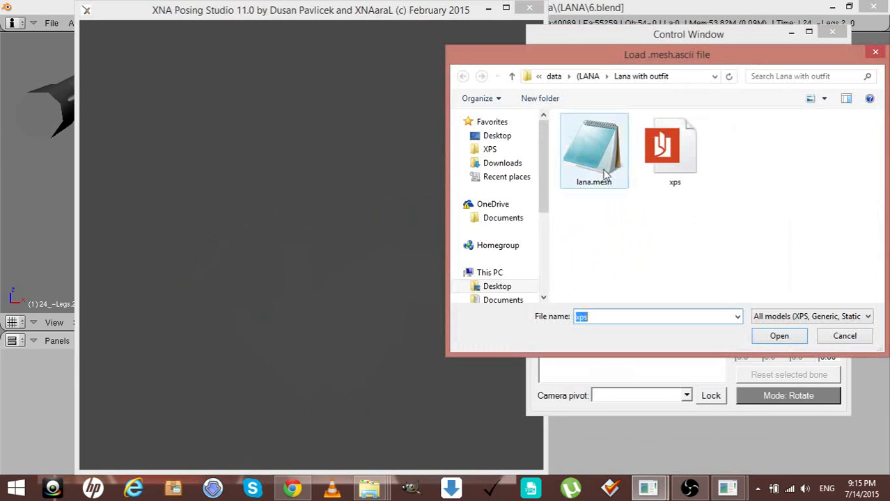
pyautogui.doubleClick(603, 170)
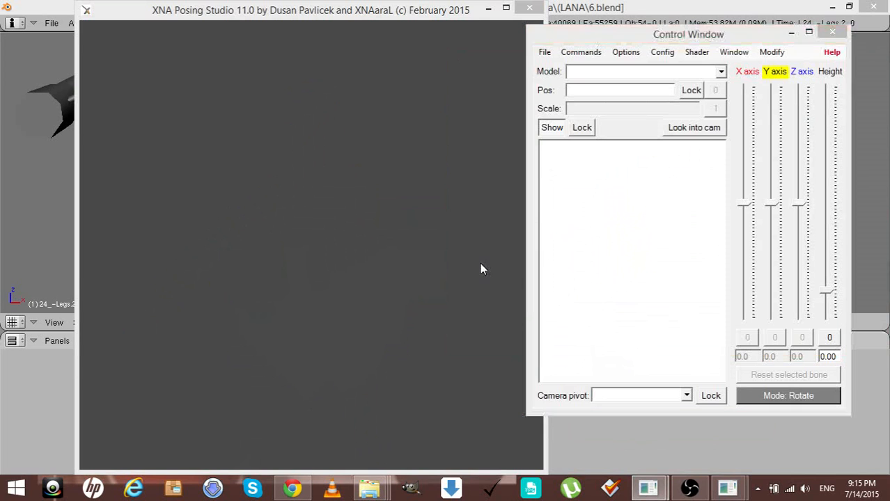
pyautogui.press('Return')
pyautogui.press('Return')
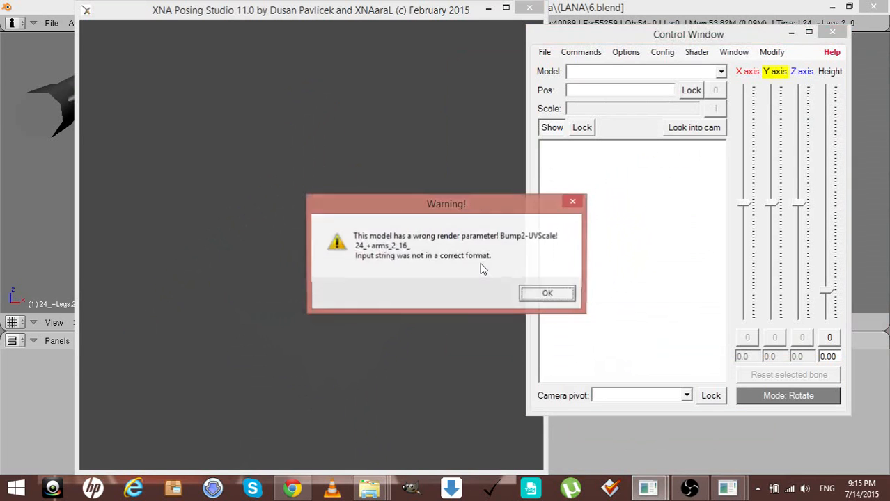
pyautogui.press('Return')
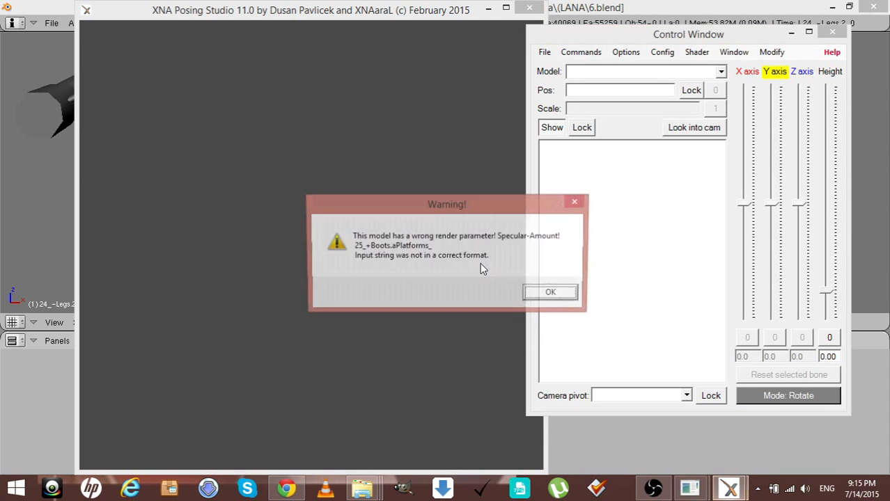
pyautogui.press('Return')
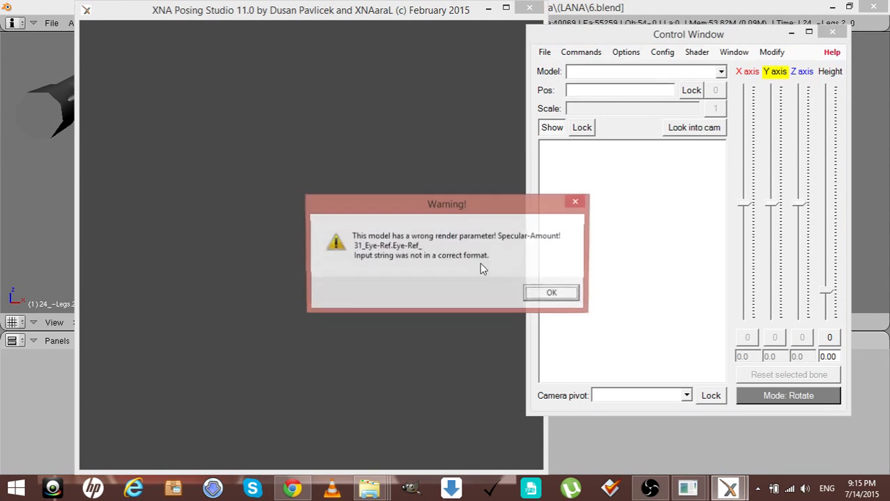
pyautogui.press('Return')
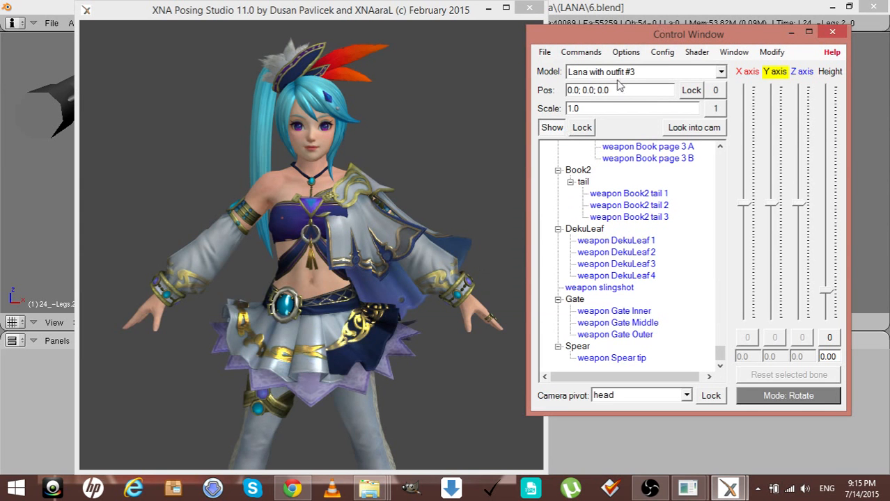
# Set the camera's field of view to 55, adjust the view of the model, and close the camera parameters
pyautogui.click(627, 54)
pyautogui.click(627, 54)
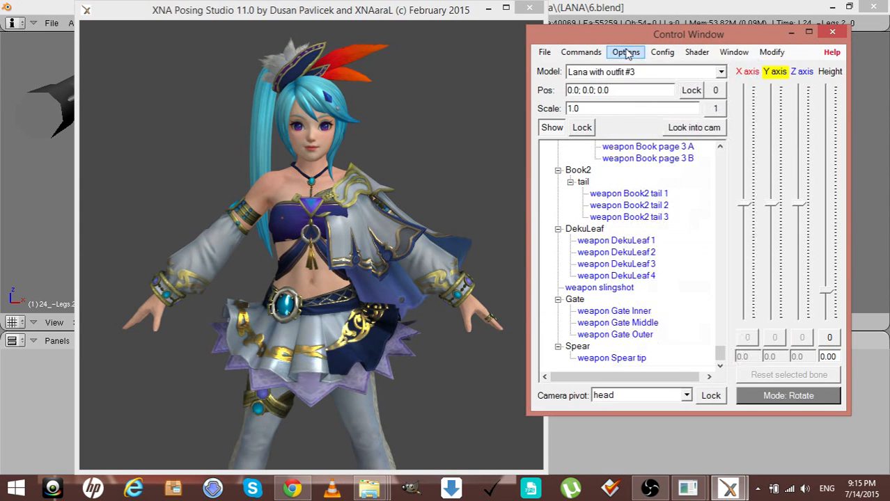
pyautogui.click(623, 55)
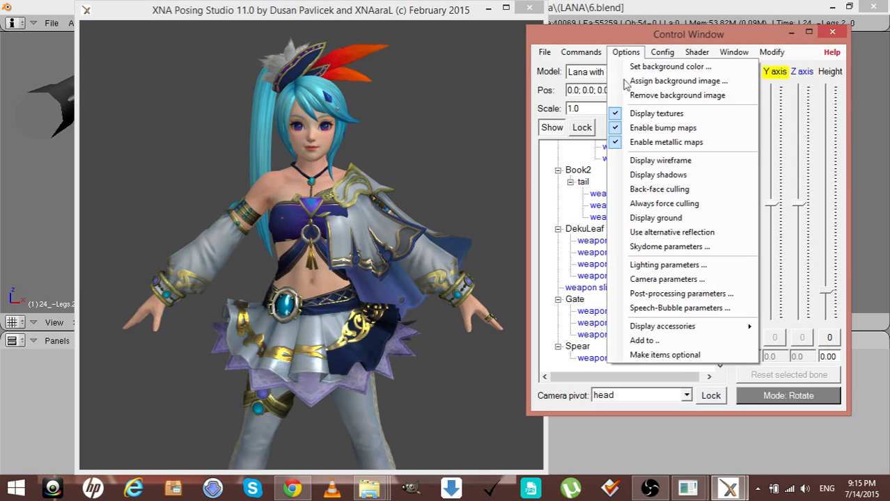
pyautogui.click(645, 282)
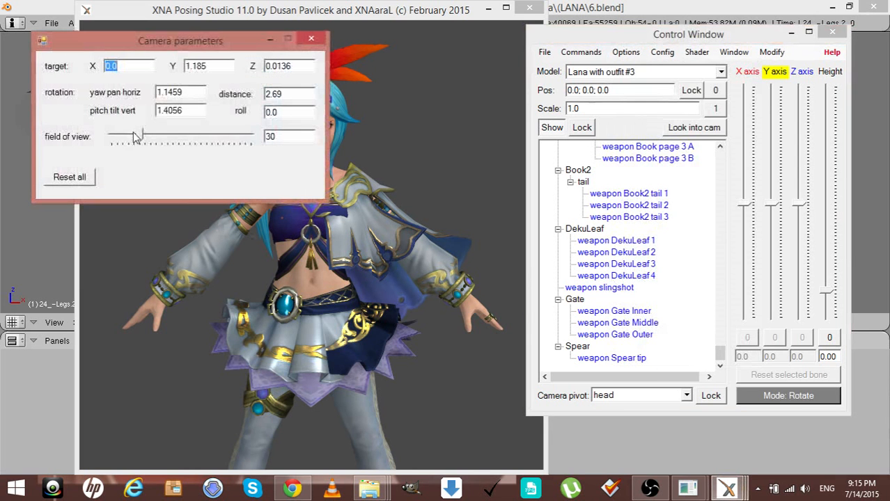
pyautogui.moveTo(136, 136); pyautogui.dragTo(167, 143)
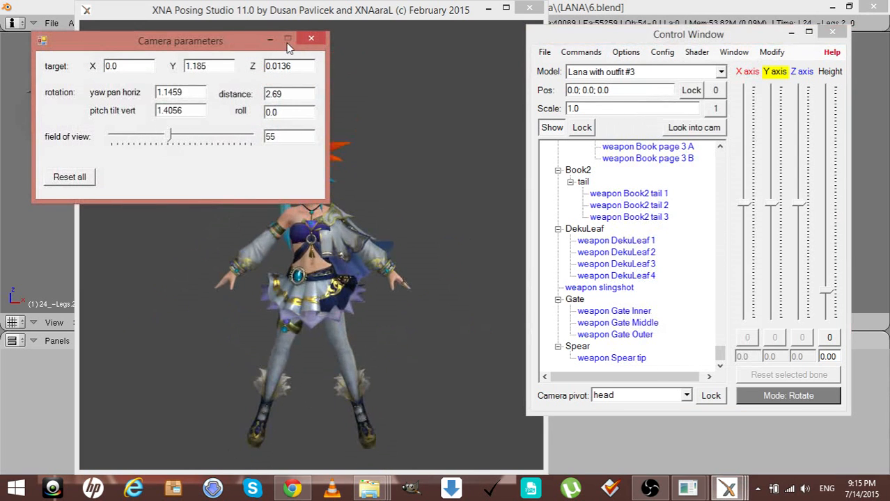
pyautogui.moveTo(487, 309); pyautogui.dragTo(466, 320)
pyautogui.click(570, 39)
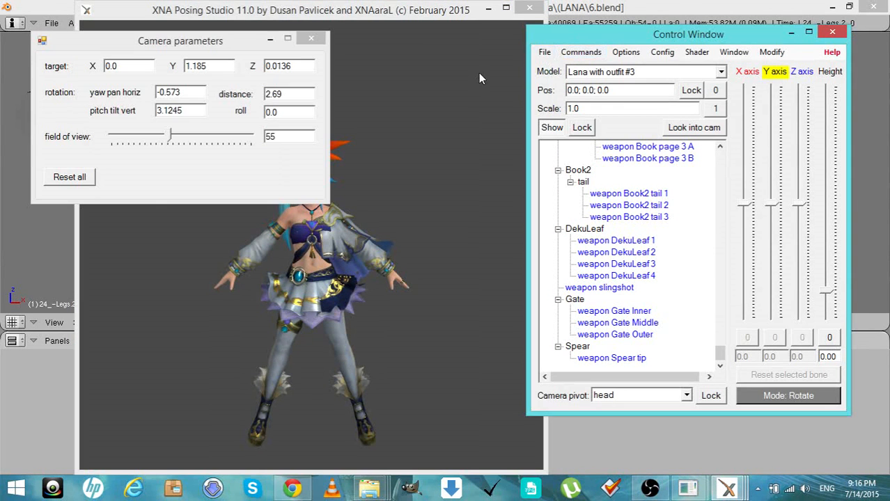
pyautogui.click(310, 38)
# Load a pose sequence from the fionaposesword folder inside poses, choosing 02fionasword.pose
pyautogui.click(545, 52)
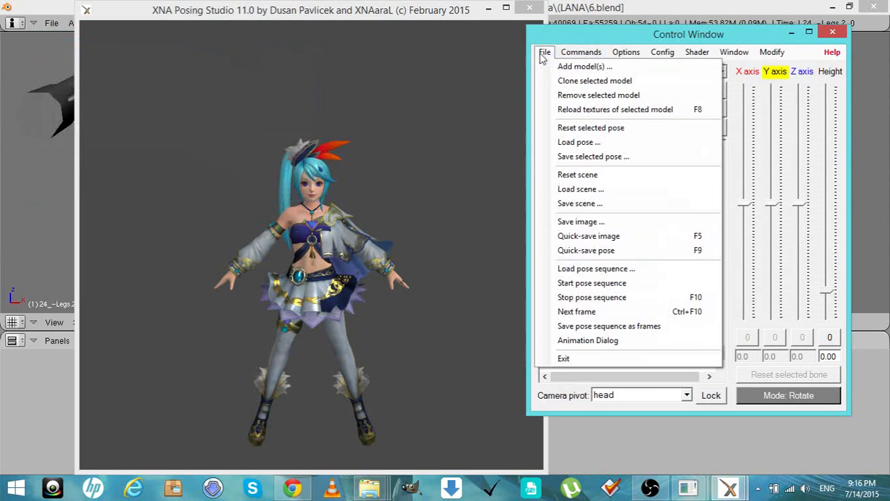
pyautogui.click(598, 270)
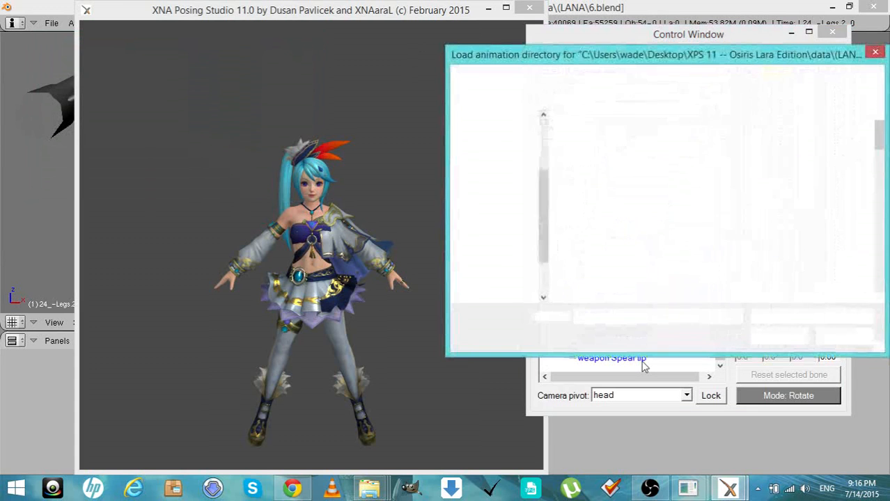
pyautogui.click(553, 76)
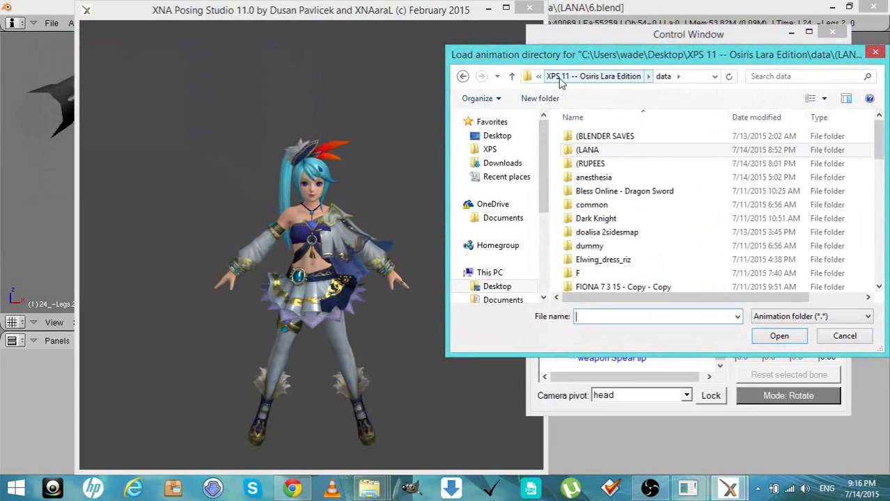
pyautogui.click(561, 78)
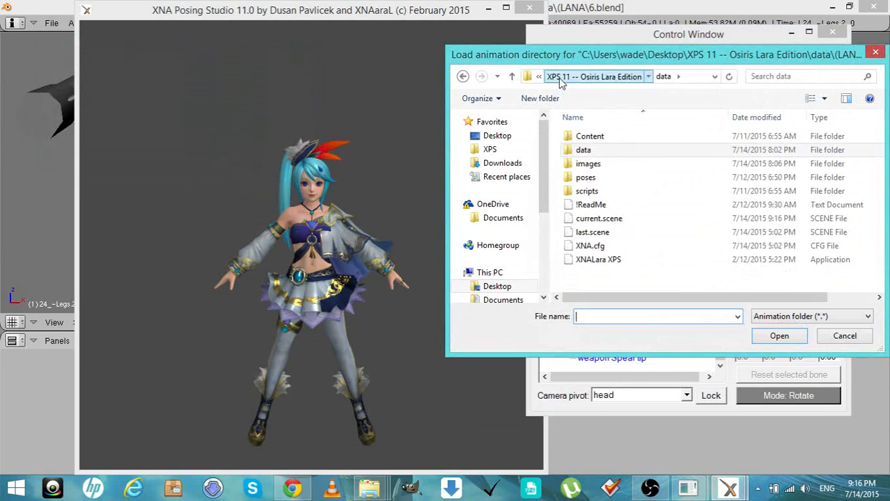
pyautogui.doubleClick(585, 178)
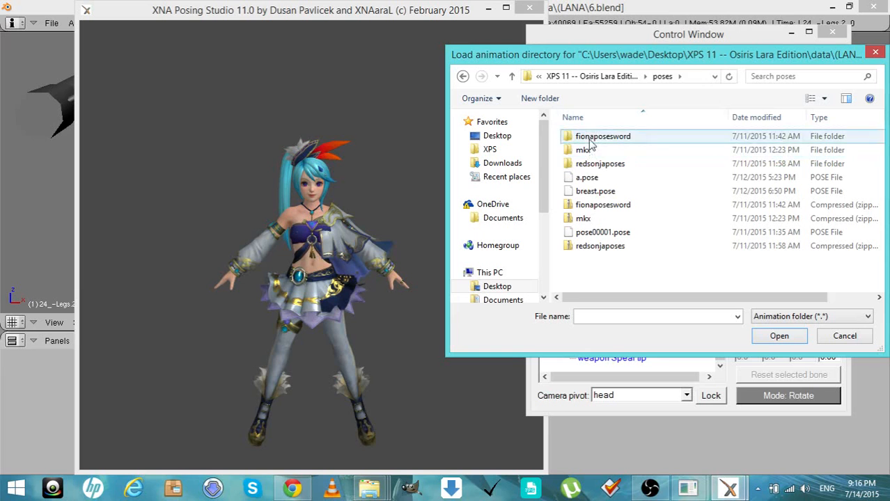
pyautogui.click(590, 140)
pyautogui.doubleClick(589, 142)
pyautogui.click(590, 149)
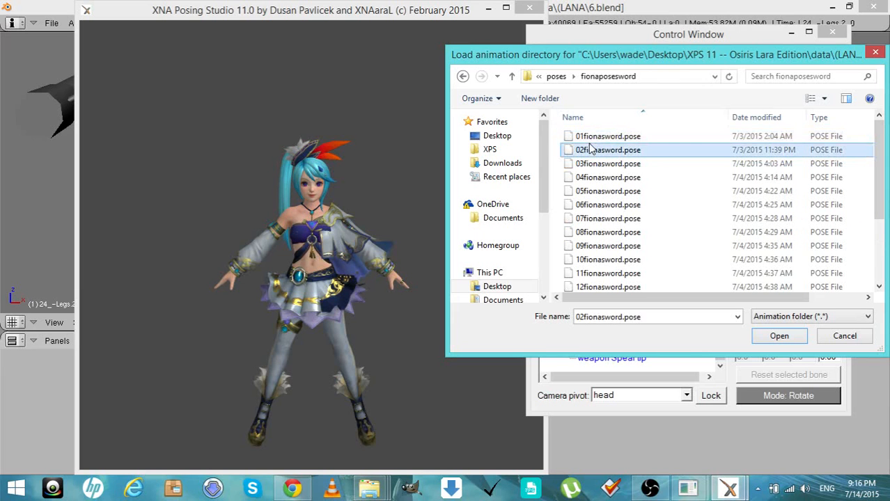
pyautogui.doubleClick(590, 149)
# Open the animation dialog, minimize the Control Window, and set the animation speed to 830 ms
pyautogui.click(544, 53)
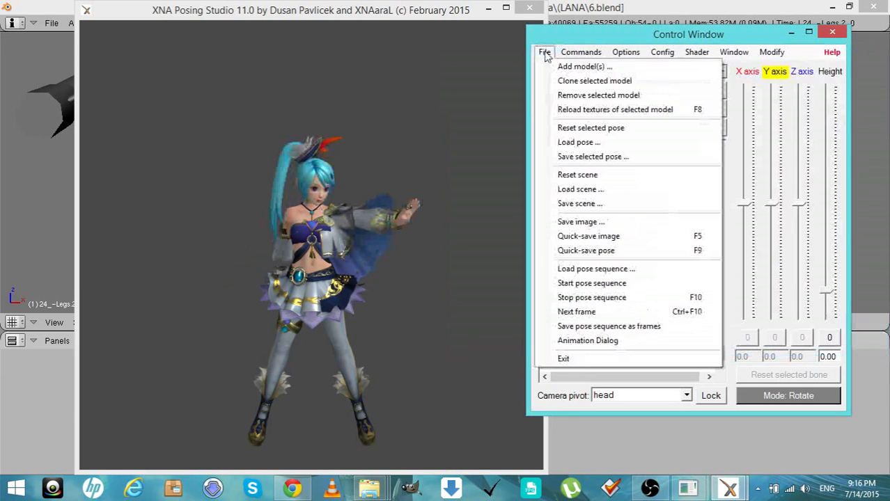
pyautogui.click(586, 341)
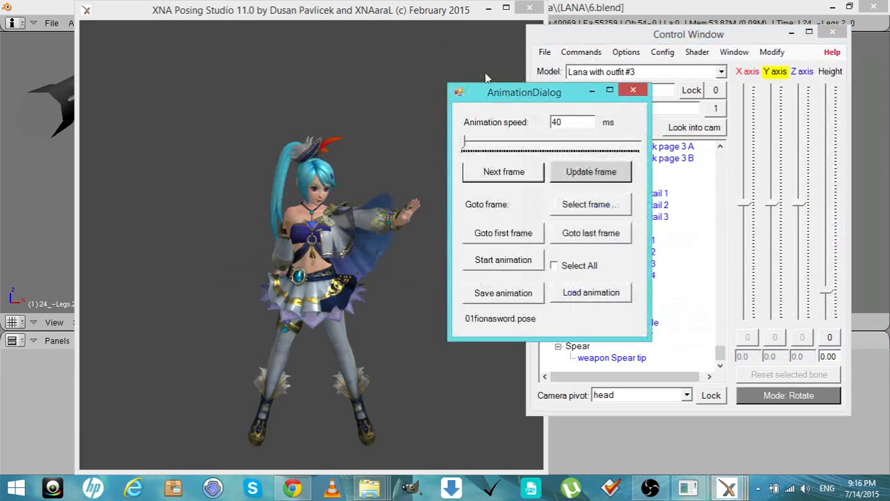
pyautogui.moveTo(511, 95); pyautogui.dragTo(536, 93)
pyautogui.click(792, 32)
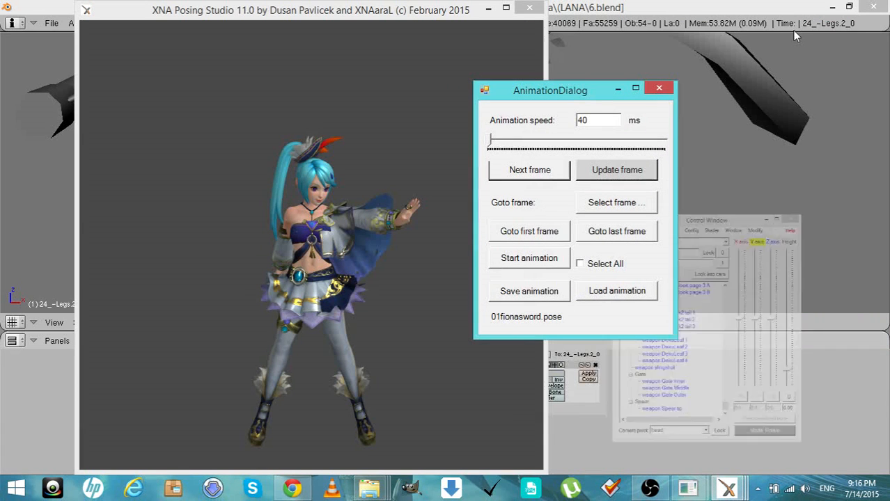
pyautogui.moveTo(490, 139); pyautogui.dragTo(562, 142)
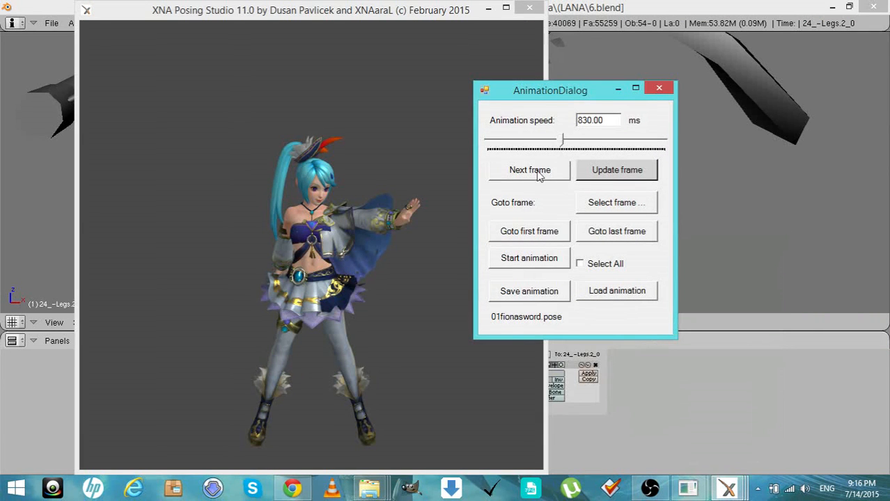
# Step the Lana model frame by frame through the fionasword poses up to 19fionasword.pose, declining to start the animation again
pyautogui.click(537, 173)
pyautogui.click(533, 173)
pyautogui.click(530, 174)
pyautogui.click(527, 176)
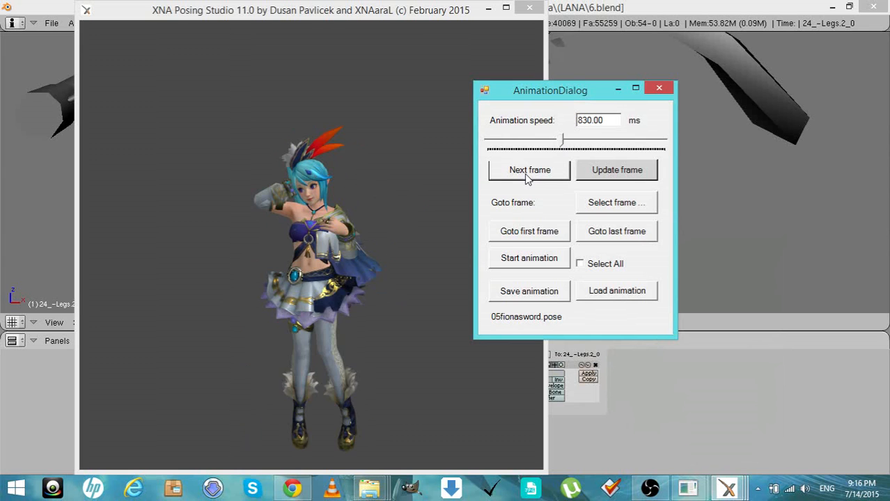
pyautogui.click(528, 177)
pyautogui.click(528, 177)
pyautogui.click(528, 176)
pyautogui.click(528, 177)
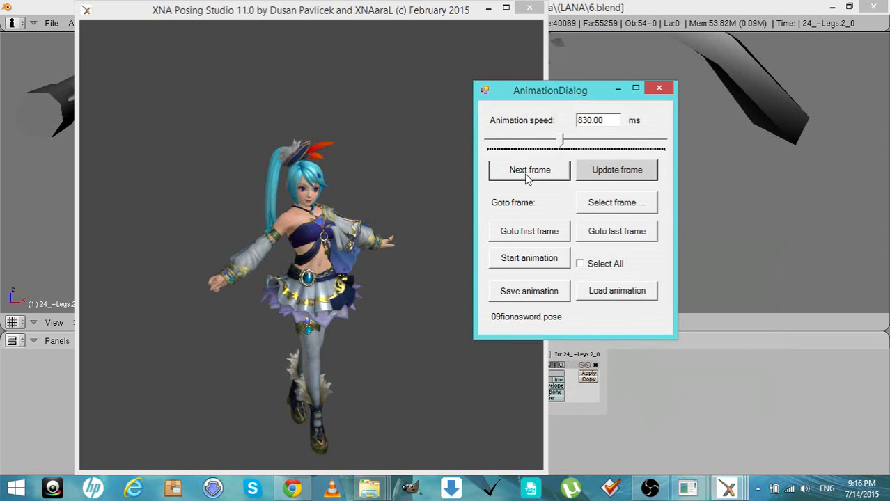
pyautogui.click(528, 177)
pyautogui.click(527, 177)
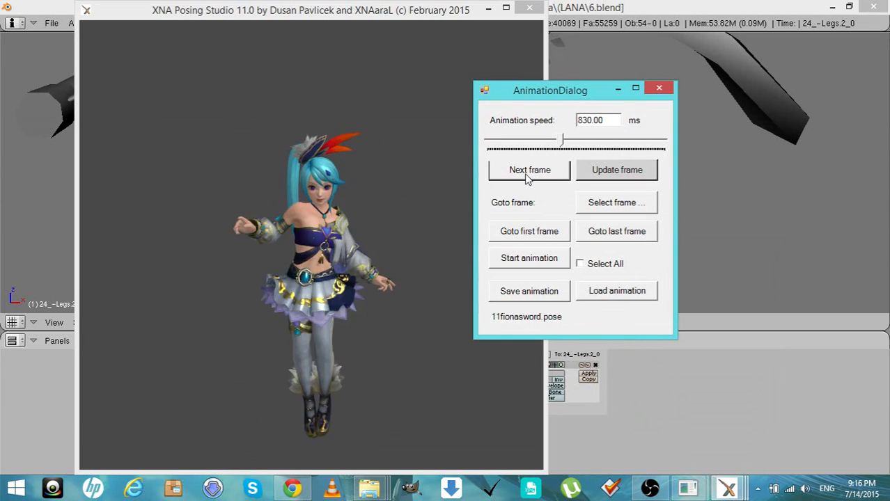
pyautogui.click(528, 177)
pyautogui.click(528, 177)
pyautogui.click(528, 176)
pyautogui.click(527, 176)
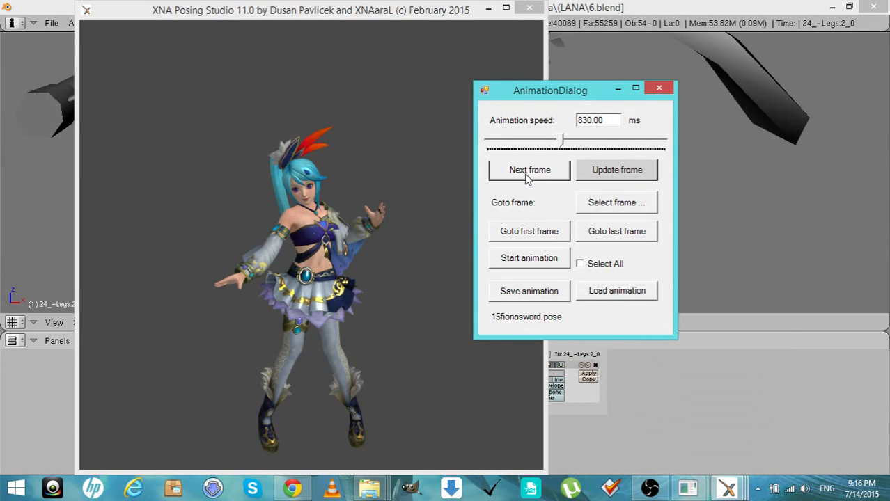
pyautogui.click(528, 176)
pyautogui.click(528, 177)
pyautogui.click(528, 177)
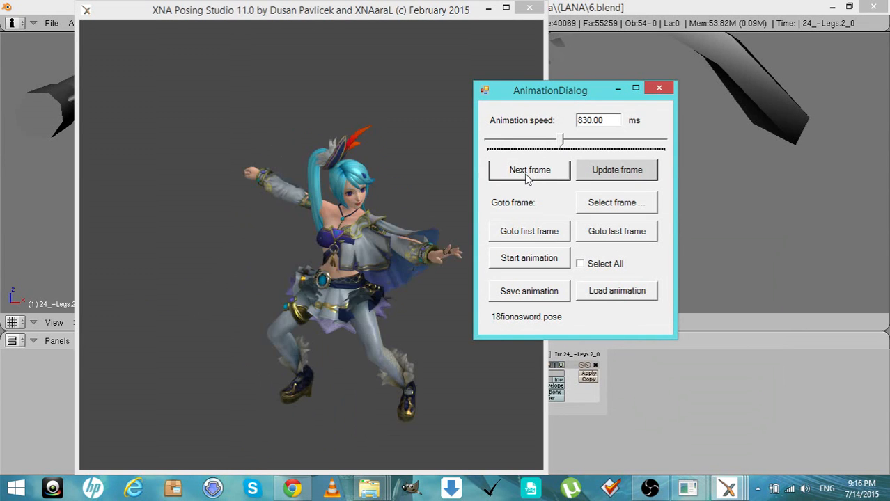
pyautogui.click(528, 176)
pyautogui.click(527, 177)
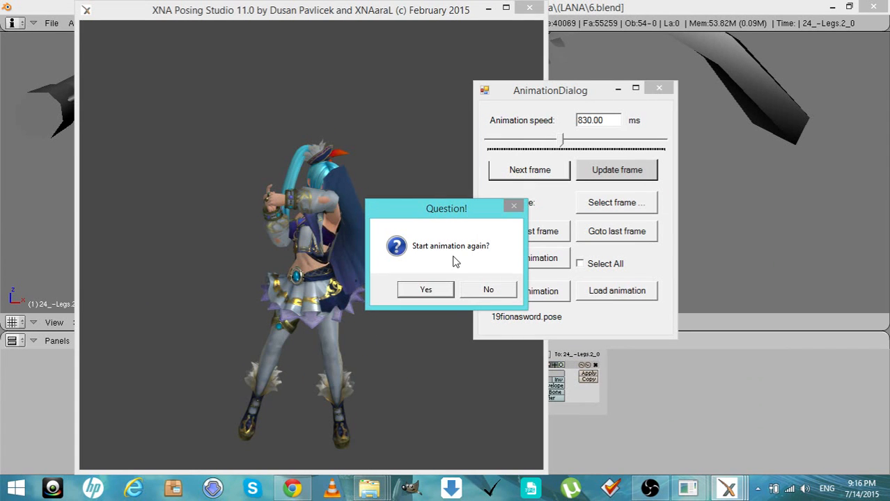
pyautogui.click(480, 288)
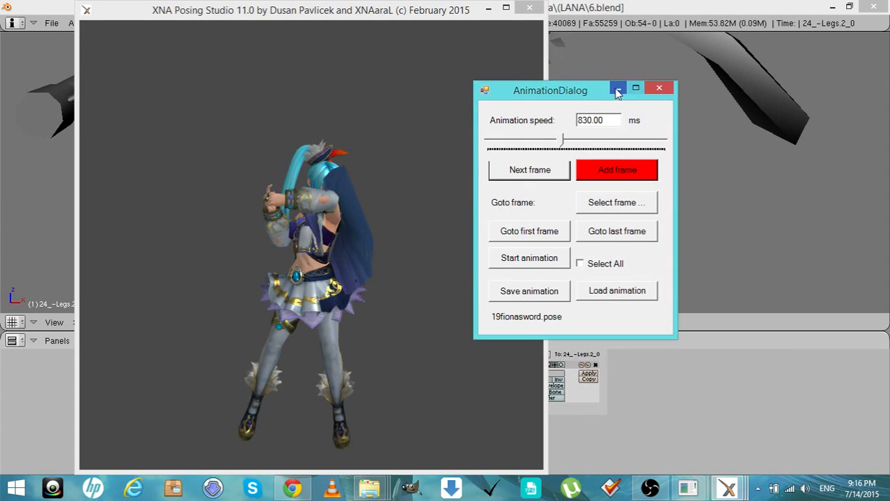
# Restart the animation from the first frame and examine the outfit in poses 01 to 08 from several angles
pyautogui.click(534, 167)
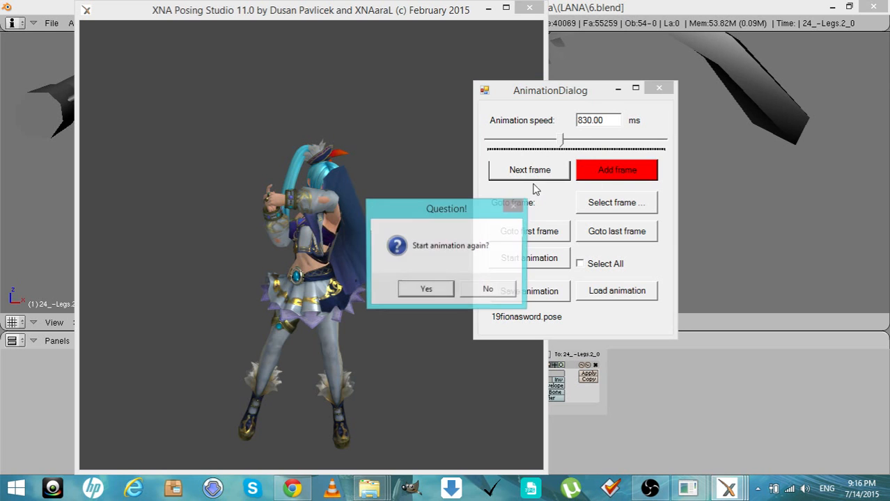
pyautogui.click(423, 291)
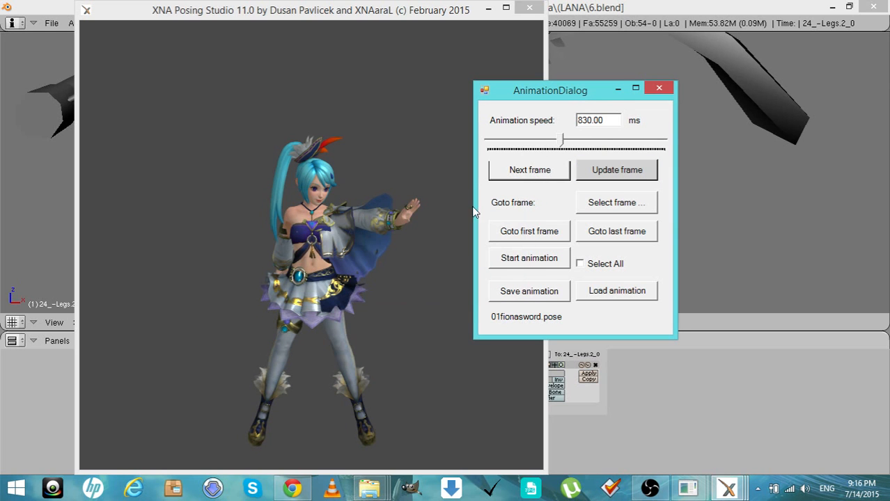
pyautogui.click(526, 176)
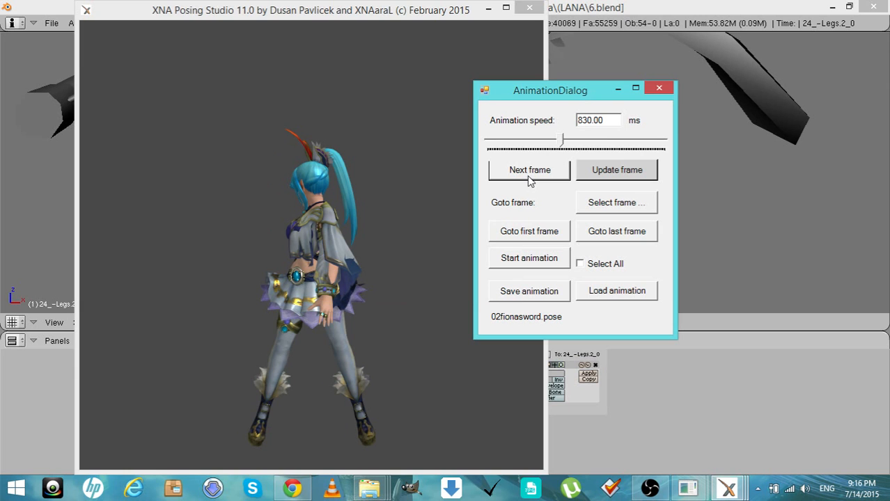
pyautogui.moveTo(387, 271)
pyautogui.mouseDown()
pyautogui.moveTo(272, 282)
pyautogui.moveTo(371, 265)
pyautogui.mouseUp()
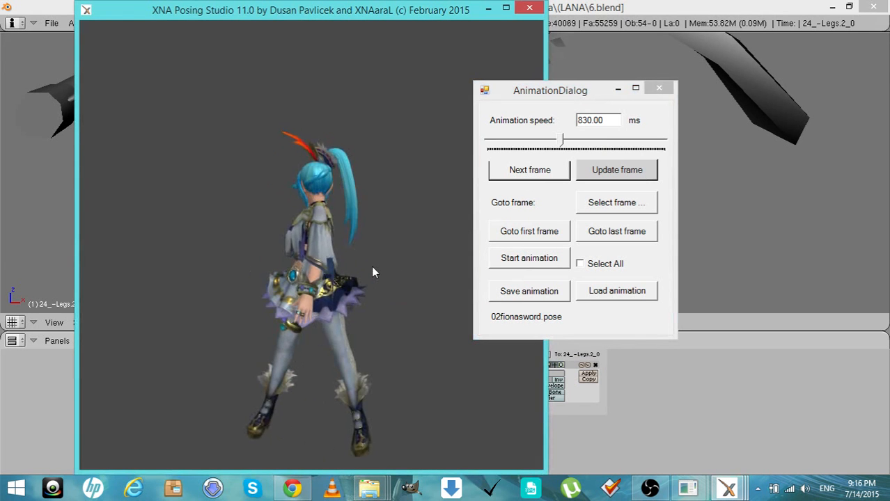
pyautogui.click(521, 173)
pyautogui.moveTo(334, 324); pyautogui.dragTo(430, 327)
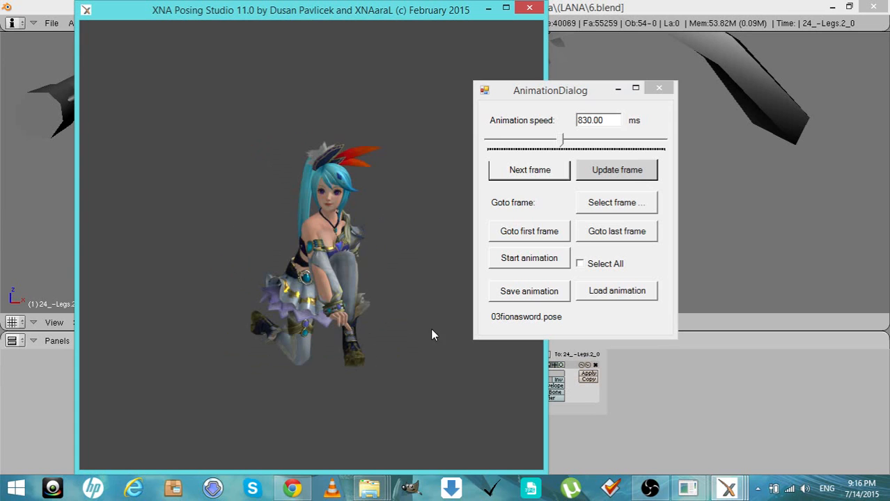
pyautogui.click(515, 169)
pyautogui.click(518, 182)
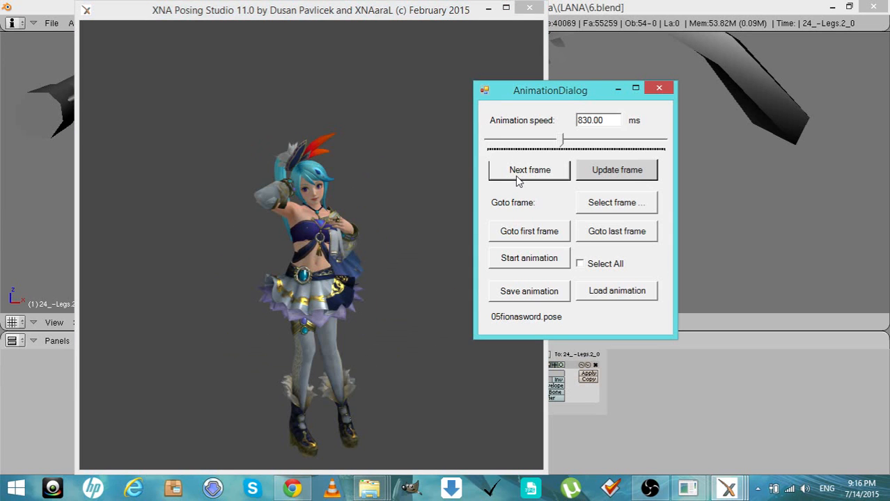
pyautogui.click(518, 182)
pyautogui.click(518, 181)
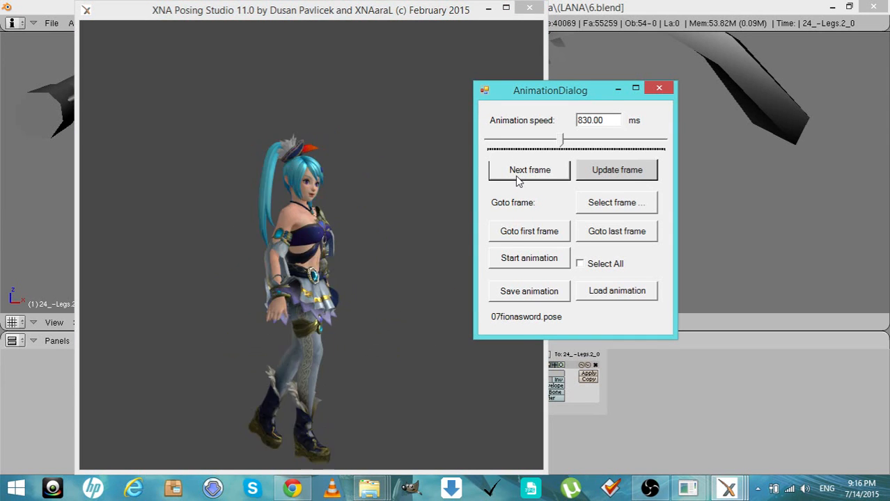
pyautogui.click(518, 182)
pyautogui.moveTo(374, 295)
pyautogui.mouseDown()
pyautogui.moveTo(574, 303)
pyautogui.moveTo(512, 313)
pyautogui.moveTo(373, 303)
pyautogui.mouseUp()
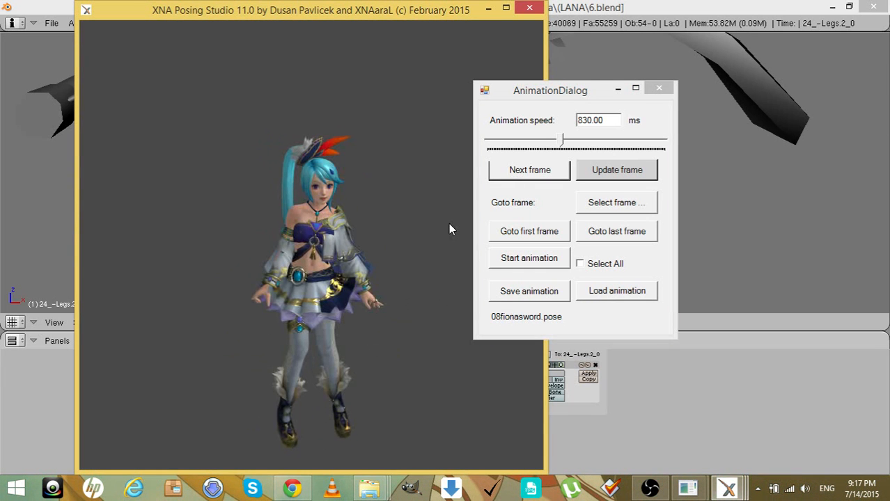
# Step through the remaining poses from 09 to 19fionasword.pose, decline restarting the animation, and close the animation dialog
pyautogui.click(527, 172)
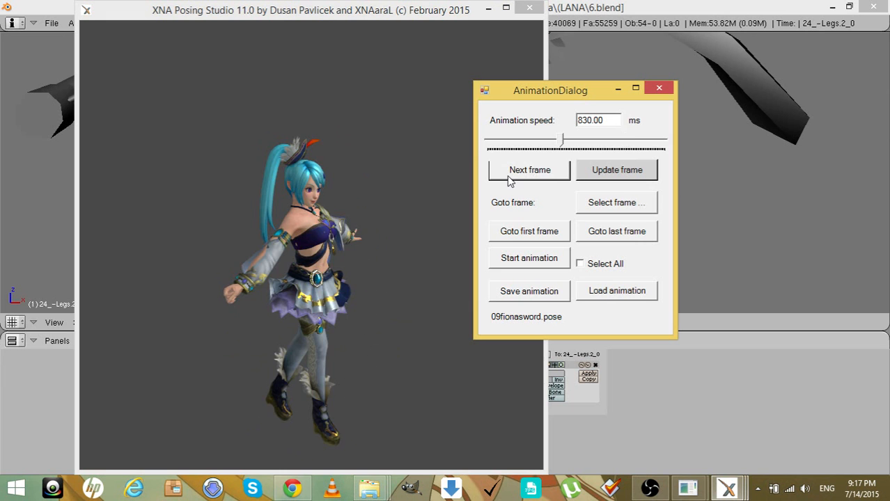
pyautogui.click(507, 175)
pyautogui.click(507, 176)
pyautogui.click(507, 175)
pyautogui.click(507, 176)
pyautogui.click(507, 176)
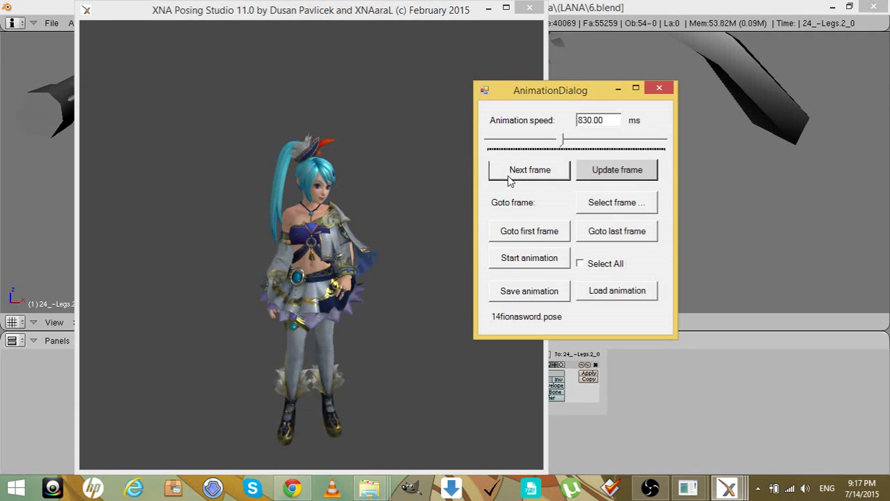
pyautogui.click(507, 176)
pyautogui.click(507, 175)
pyautogui.click(507, 175)
pyautogui.click(507, 176)
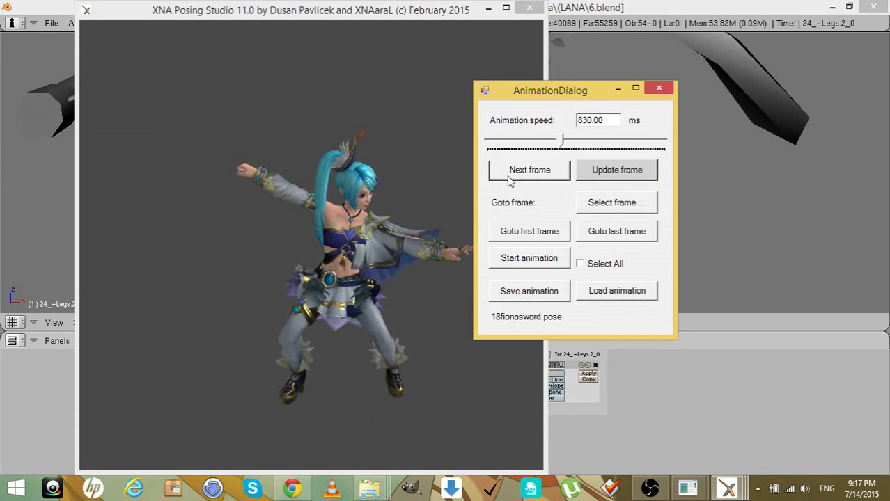
pyautogui.click(507, 176)
pyautogui.click(507, 175)
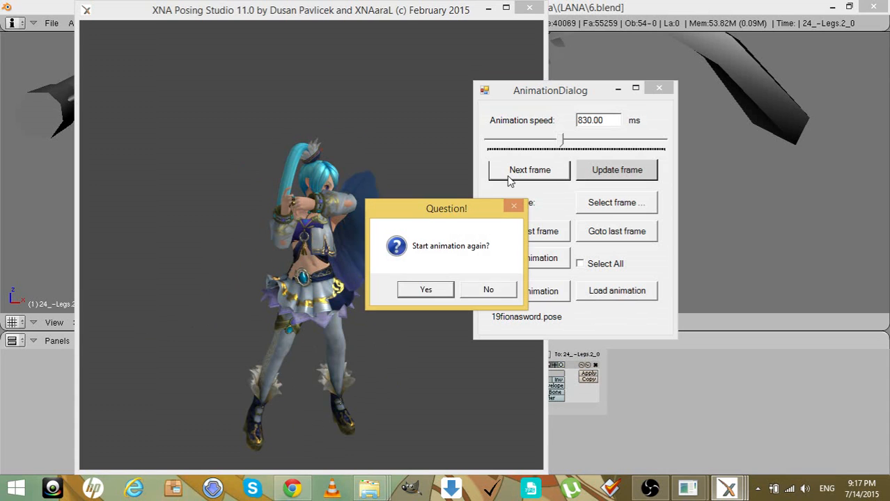
pyautogui.click(487, 291)
pyautogui.click(658, 88)
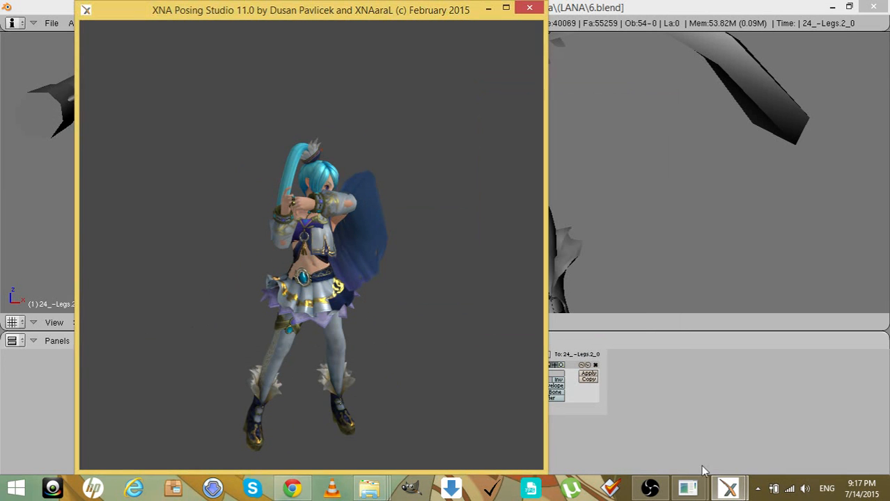
# Bring back the Control Window and reset the selected pose of the Lana model, confirming the reset
pyautogui.moveTo(728, 487)
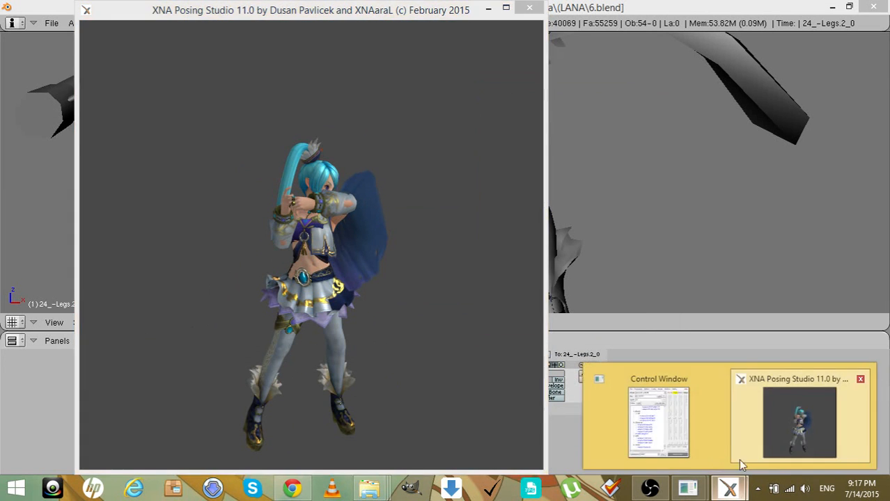
pyautogui.click(742, 461)
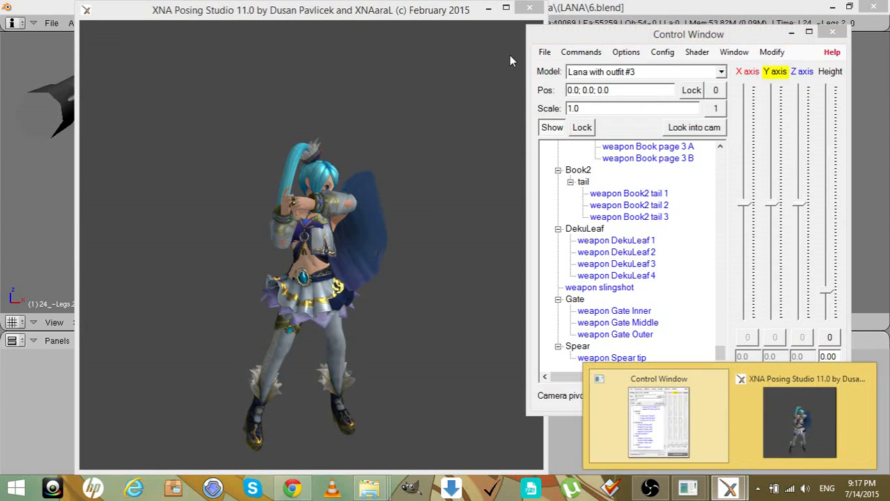
pyautogui.click(544, 52)
pyautogui.click(549, 130)
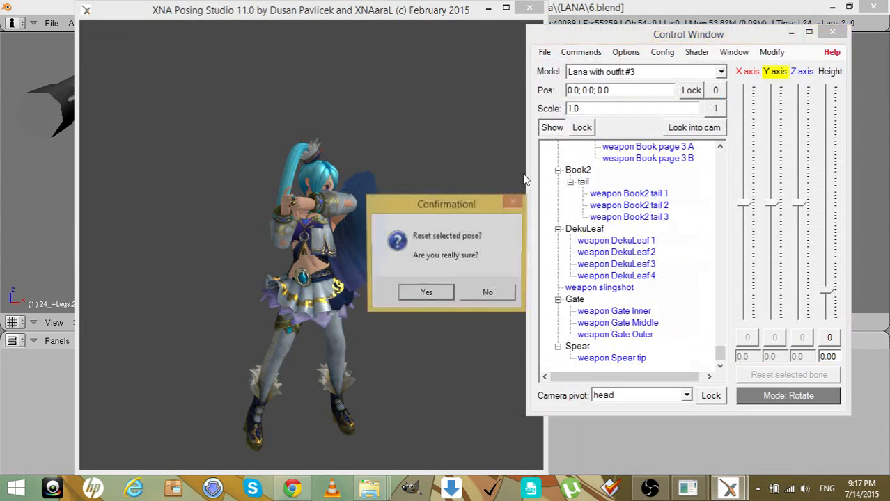
pyautogui.click(426, 292)
pyautogui.moveTo(442, 289); pyautogui.dragTo(505, 181)
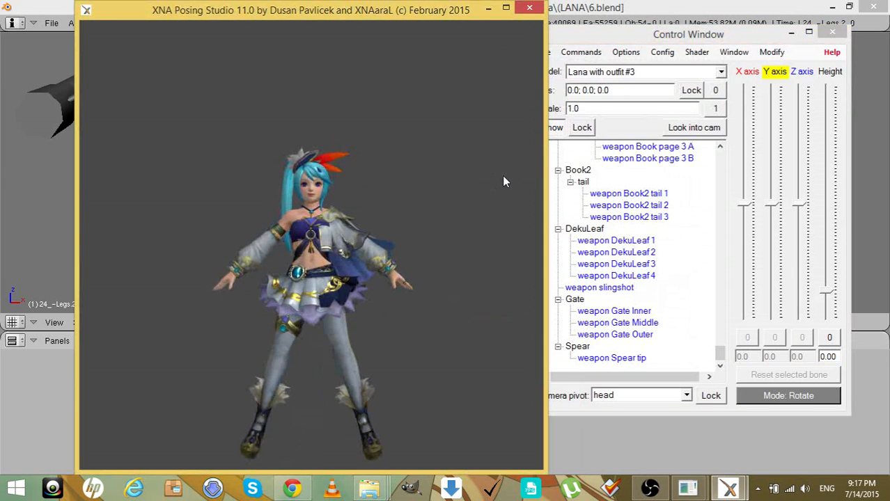
pyautogui.click(620, 51)
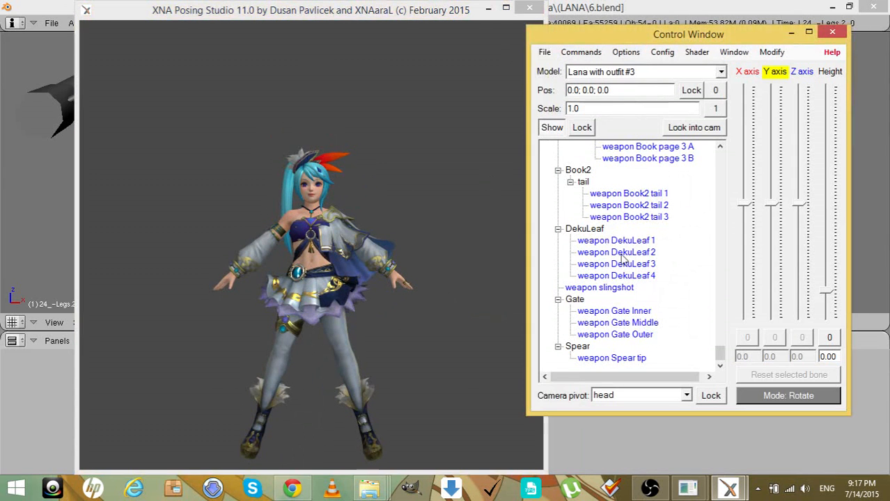
# Reset all camera parameters to their defaults and close the camera settings
pyautogui.click(622, 53)
pyautogui.click(654, 279)
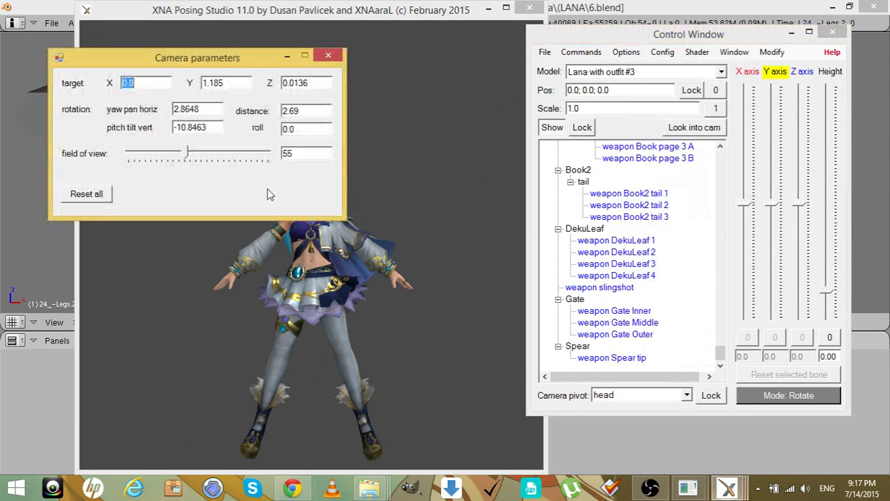
pyautogui.click(99, 195)
pyautogui.click(328, 56)
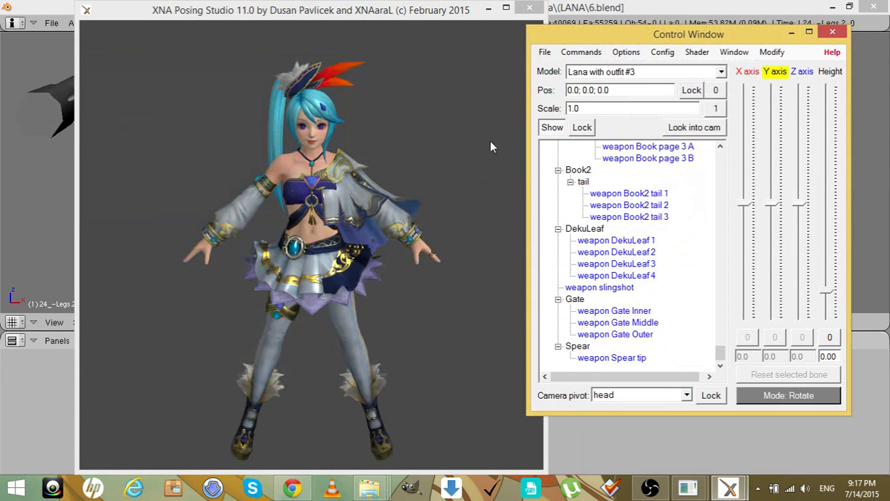
# Save the Lana model as a generic item in .mesh format, with overwriting the selected item enabled
pyautogui.click(772, 53)
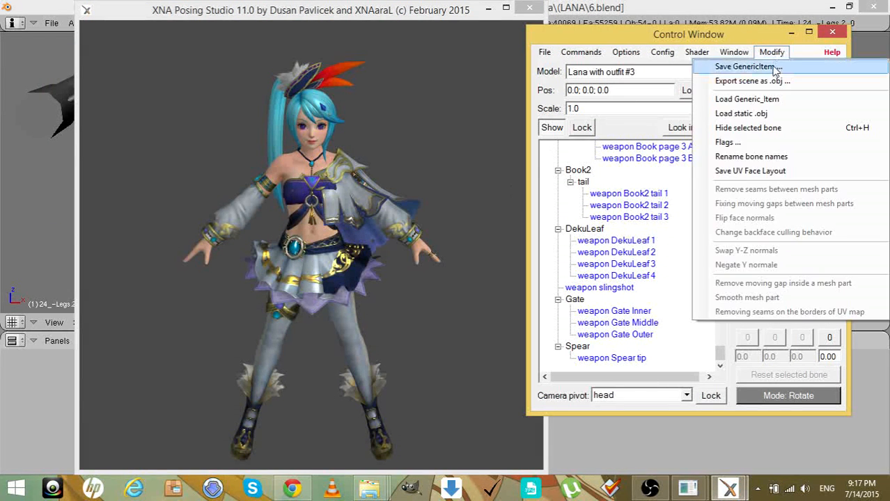
pyautogui.click(773, 66)
pyautogui.click(85, 201)
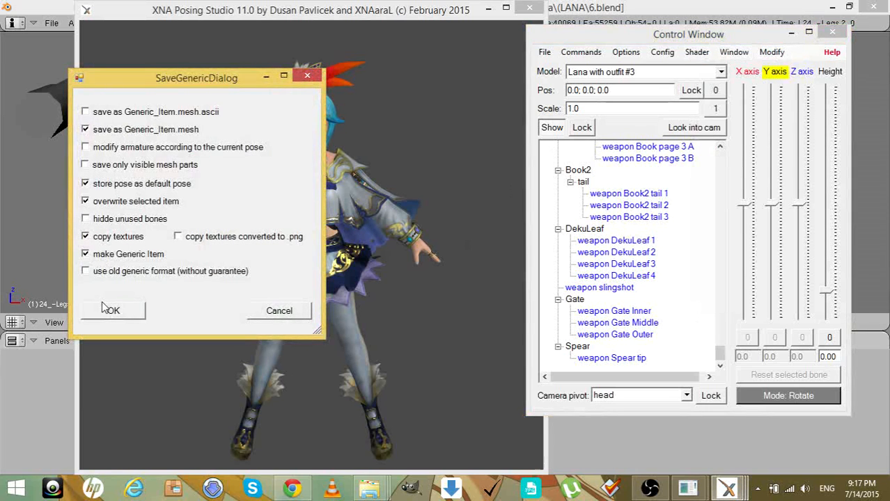
pyautogui.click(106, 309)
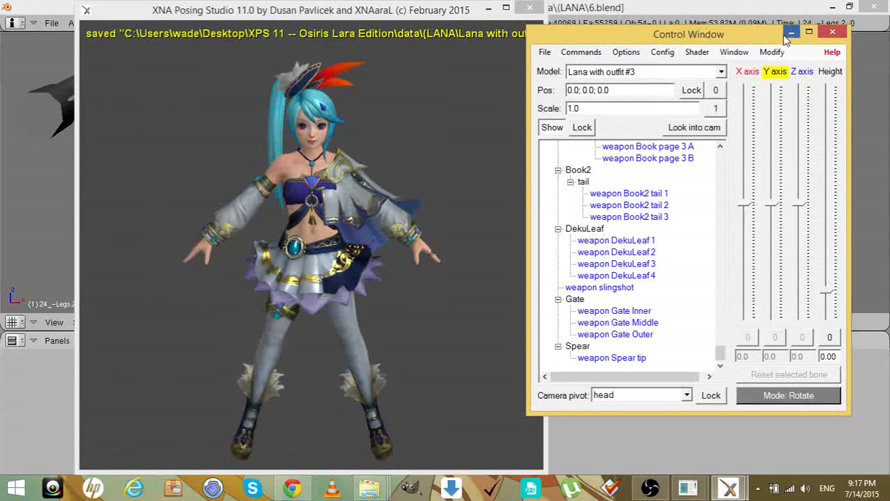
# Switch to Blender and examine the Lana model with its weapons and armature from the front and side
pyautogui.click(791, 32)
pyautogui.click(488, 8)
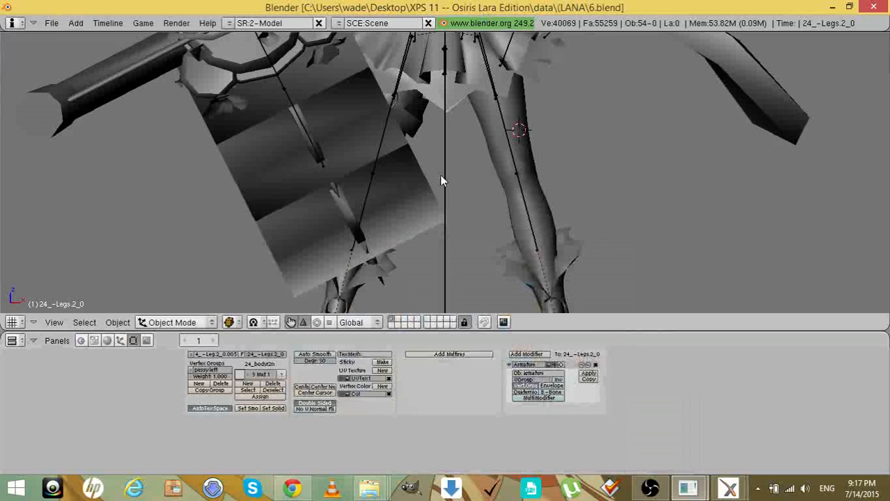
pyautogui.scroll(-6, 489, 174)
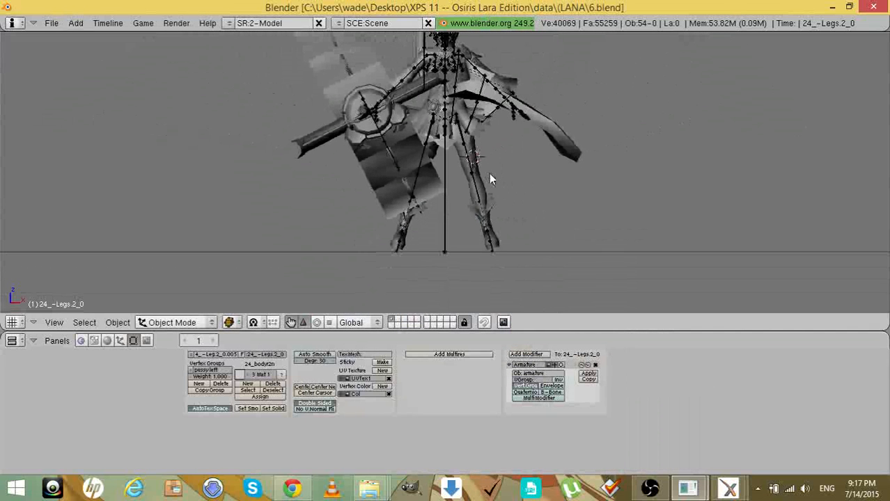
pyautogui.click(414, 64)
pyautogui.rightClick(414, 64)
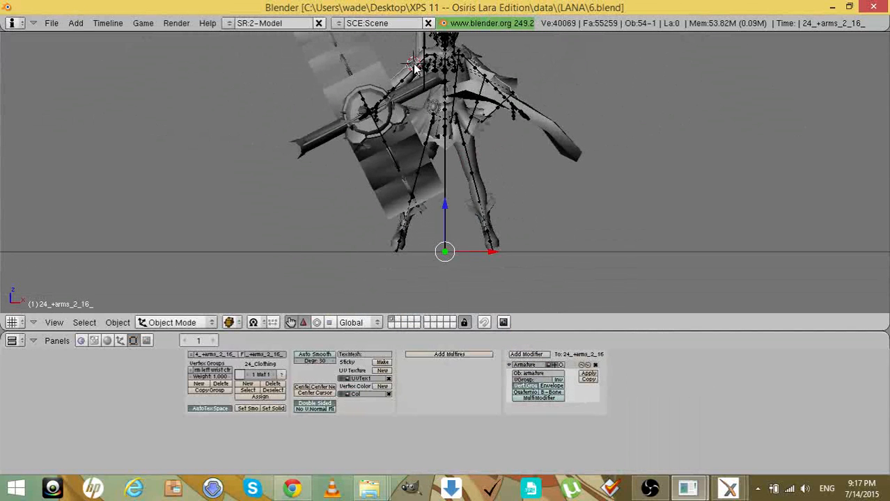
pyautogui.press('KP_Decimal')
pyautogui.scroll(2, 414, 64)
pyautogui.scroll(6, 413, 64)
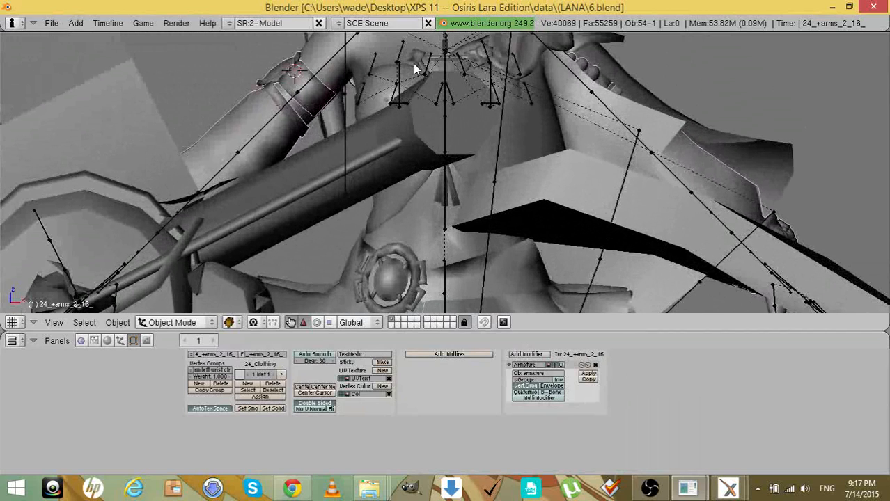
pyautogui.press('KP_6')
pyautogui.press('KP_6')
pyautogui.press('KP_4')
pyautogui.press('KP_4')
pyautogui.press('KP_4')
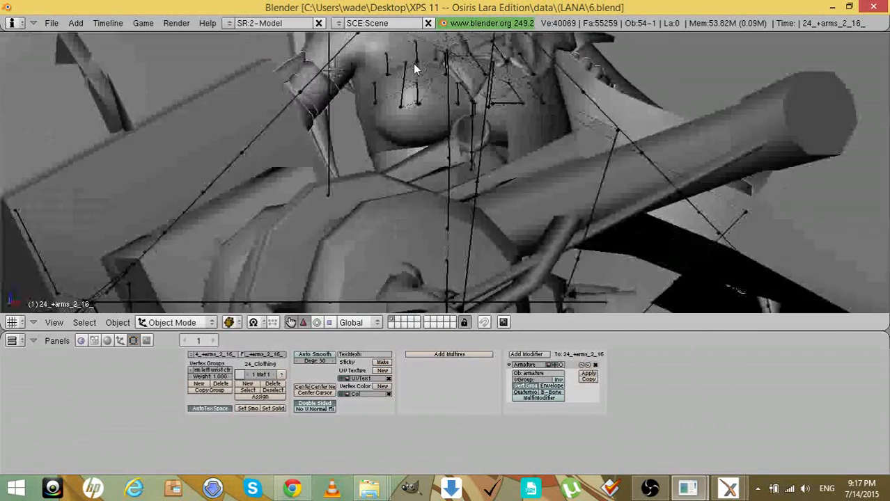
pyautogui.press('KP_1')
pyautogui.scroll(-7, 412, 63)
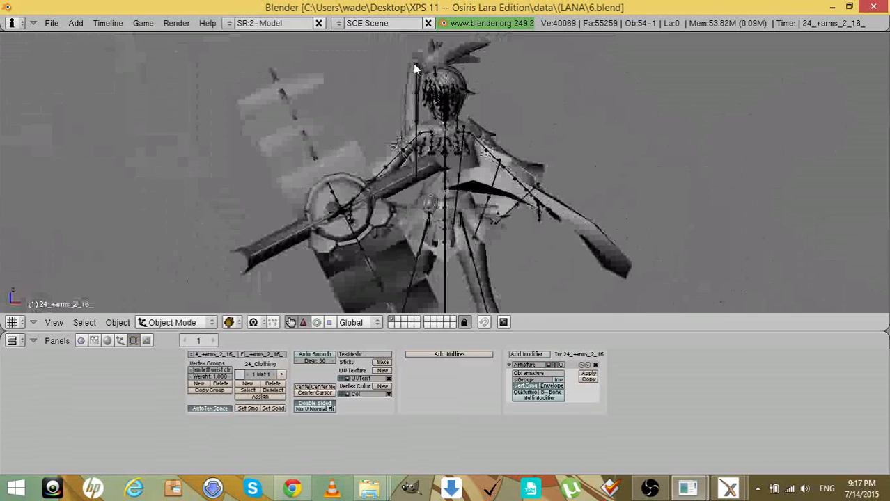
pyautogui.press('KP_4')
pyautogui.press('KP_4')
pyautogui.press('KP_4')
pyautogui.press('KP_4')
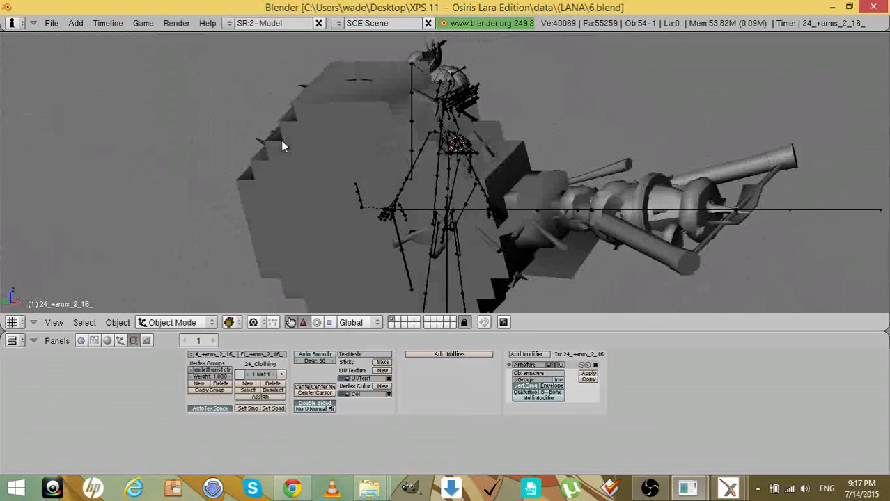
# Clear the selection, box-select the weapon parts extending in front of the model in side view, and send them to layer 2
pyautogui.press('KP_6')
pyautogui.press('KP_6')
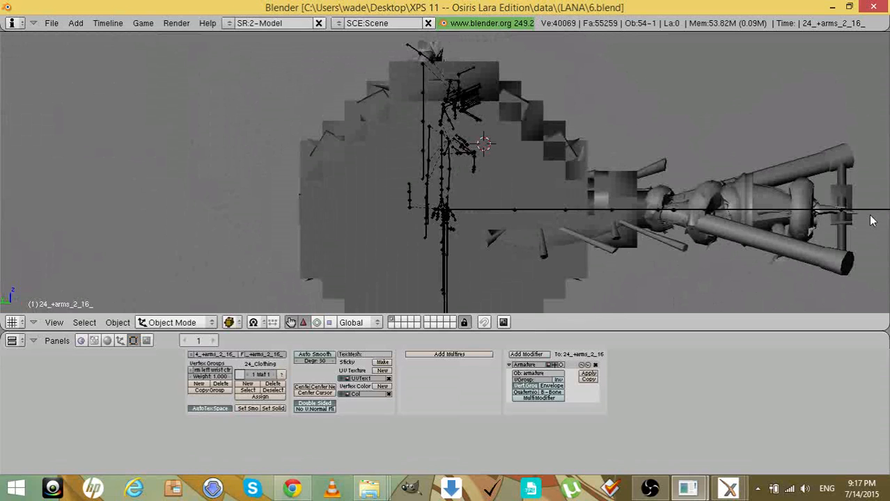
pyautogui.rightClick(872, 212)
pyautogui.press('a')
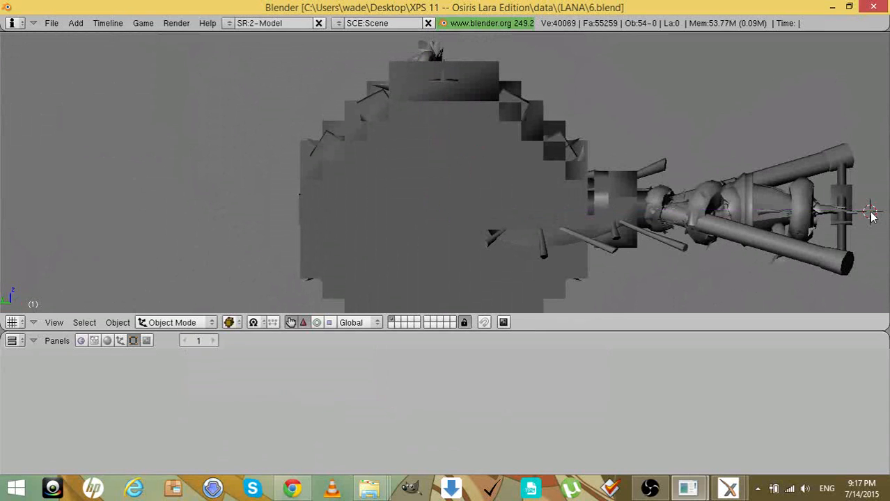
pyautogui.press('b')
pyautogui.moveTo(586, 105); pyautogui.dragTo(822, 280)
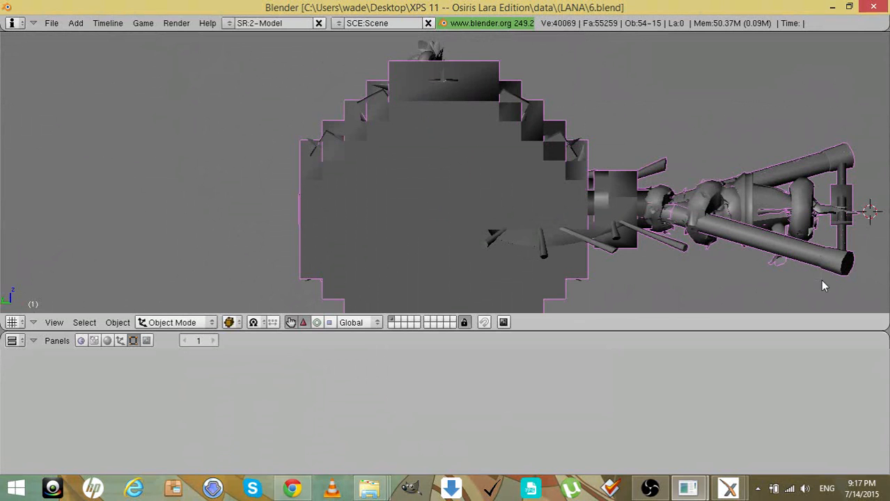
pyautogui.press('m')
pyautogui.click(798, 277)
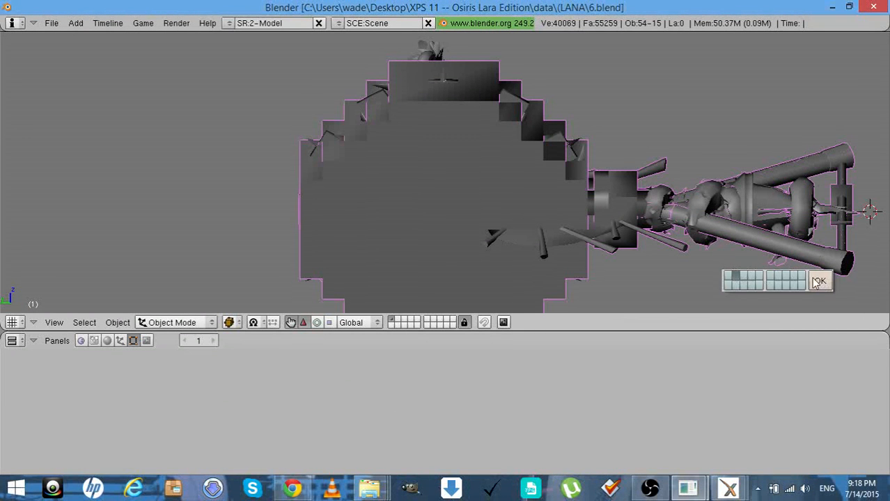
pyautogui.click(819, 280)
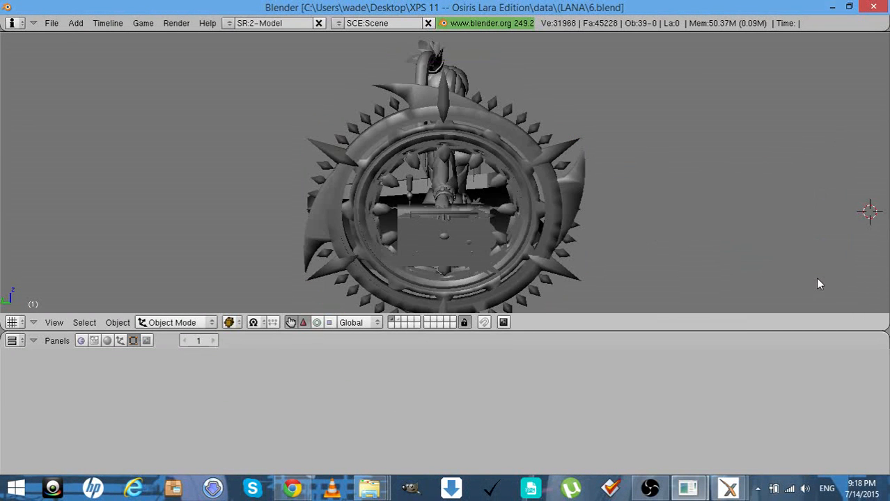
# Move the spear together with 24_-Gate-2_2_16_16 and 24_-Book-2_2_16_16 to layer 2
pyautogui.rightClick(450, 240)
pyautogui.press('KP_6')
pyautogui.press('KP_6')
pyautogui.press('KP_6')
pyautogui.press('KP_6')
pyautogui.press('KP_6')
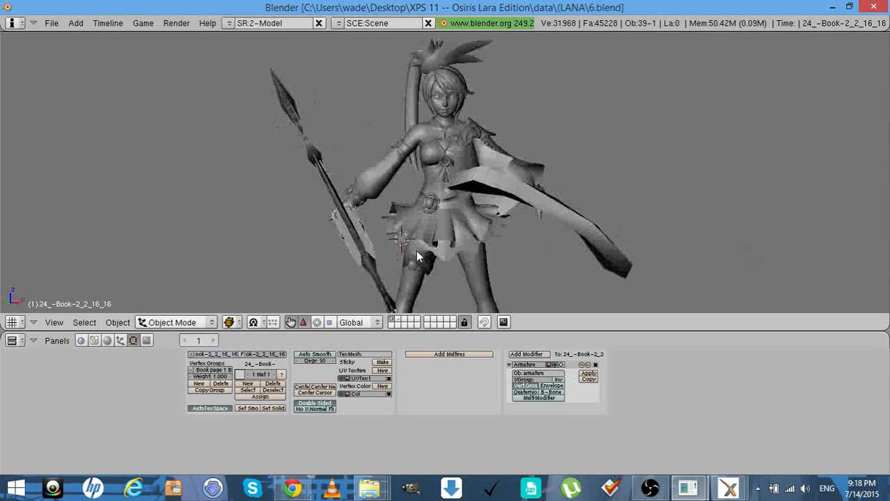
pyautogui.keyDown('shift'); pyautogui.rightClick(311, 164); pyautogui.keyUp('shift')
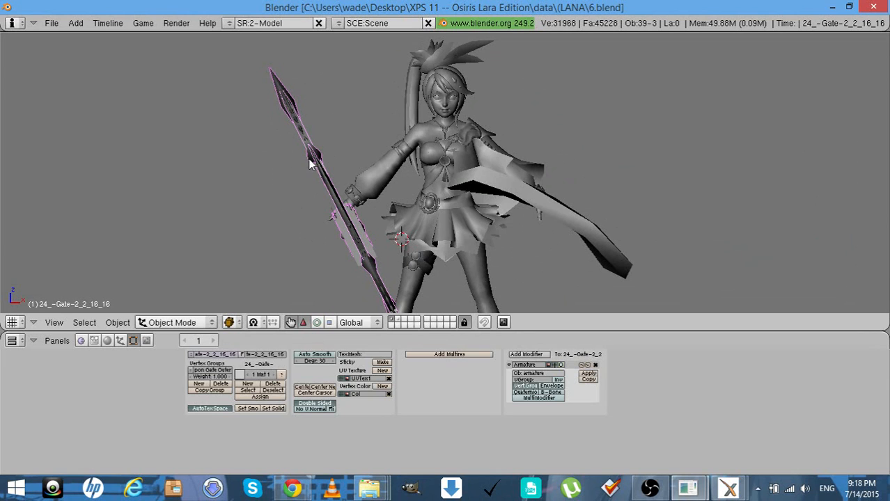
pyautogui.press('m')
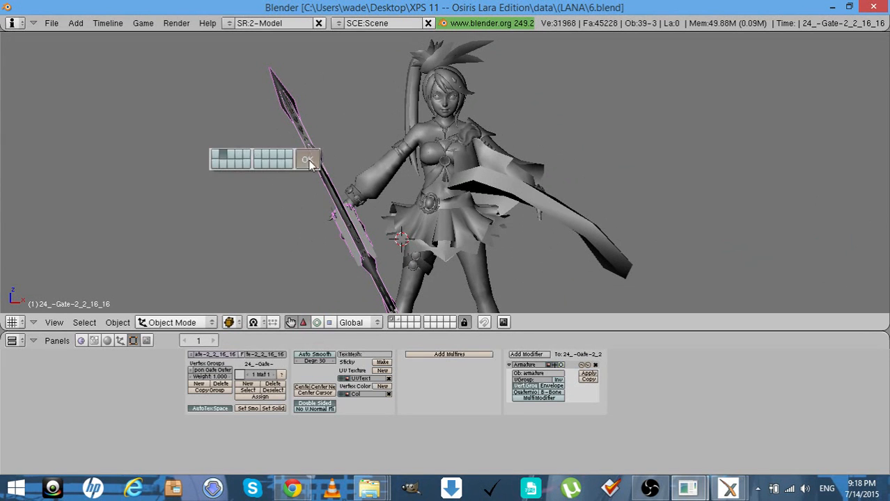
pyautogui.click(310, 162)
# Move the remaining book meshes at the hand, 21_-Book-4, 24_-Book-3 and 24_-Book-1, to layer 2
pyautogui.rightClick(352, 238)
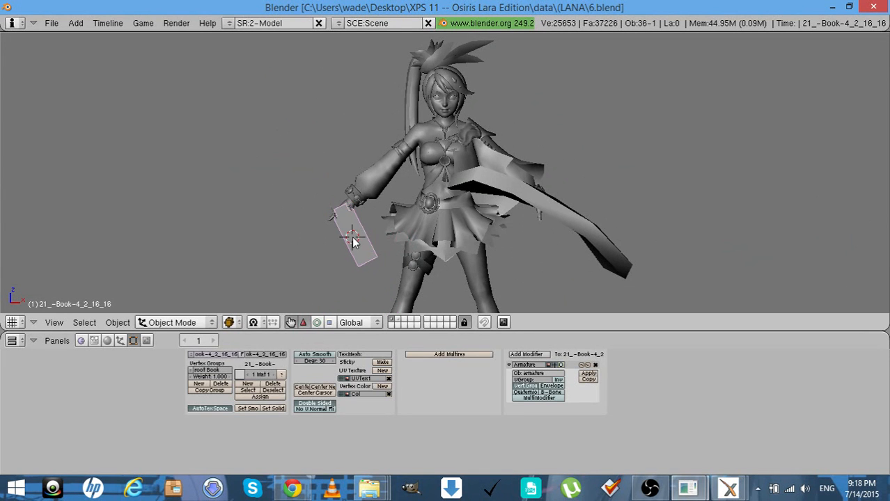
pyautogui.keyDown('shift'); pyautogui.rightClick(352, 238); pyautogui.keyUp('shift')
pyautogui.press('m')
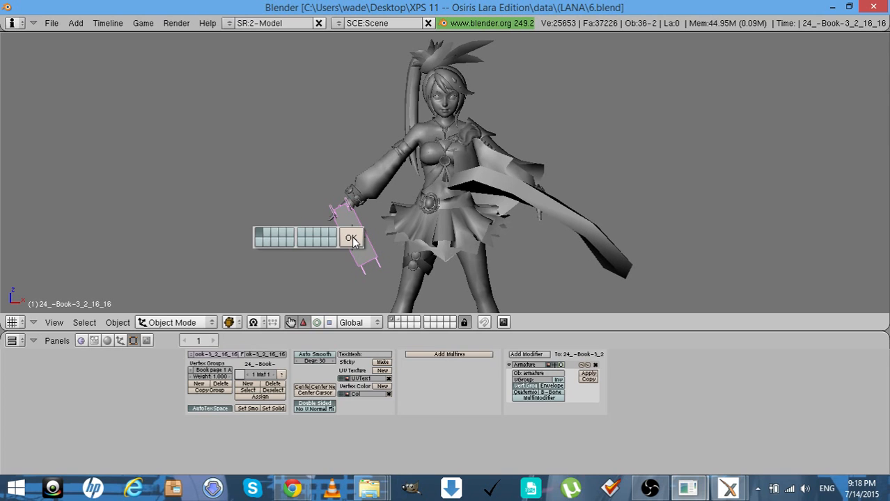
pyautogui.click(266, 232)
pyautogui.click(350, 238)
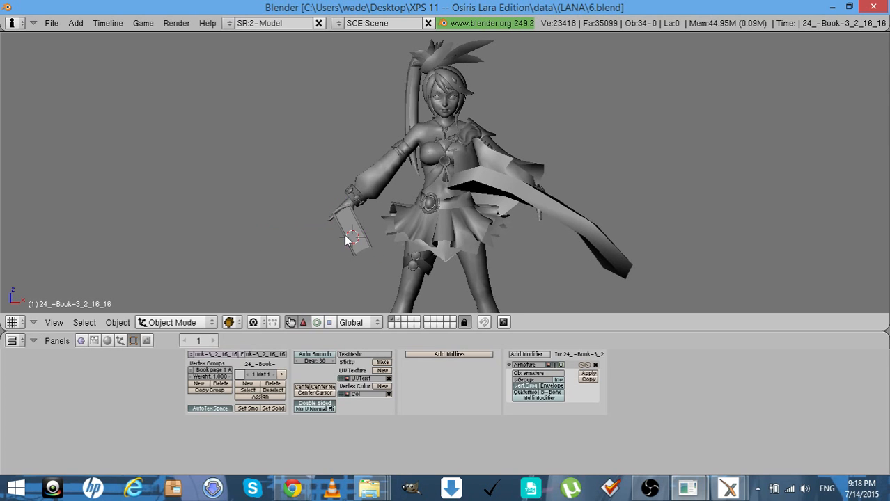
pyautogui.rightClick(350, 239)
pyautogui.press('m')
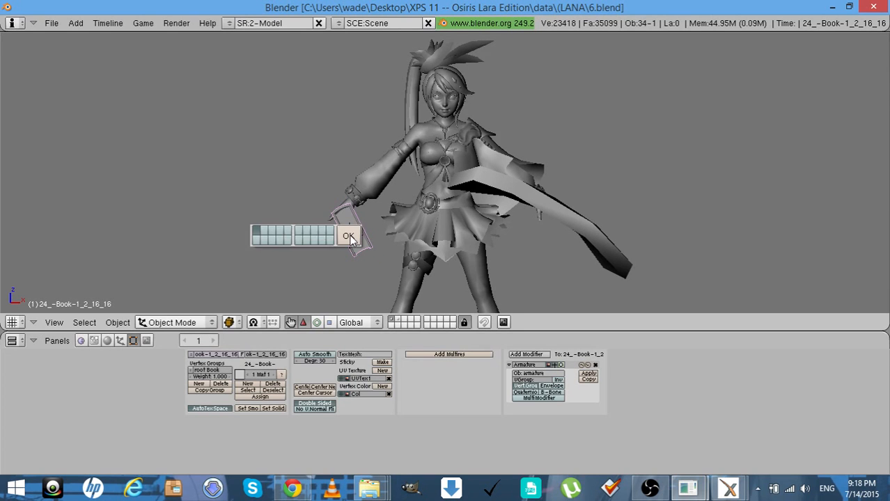
pyautogui.click(264, 231)
pyautogui.click(348, 236)
# Move the 24_-DekuShield_2_16_ mesh over the arm to layer 2
pyautogui.rightClick(547, 204)
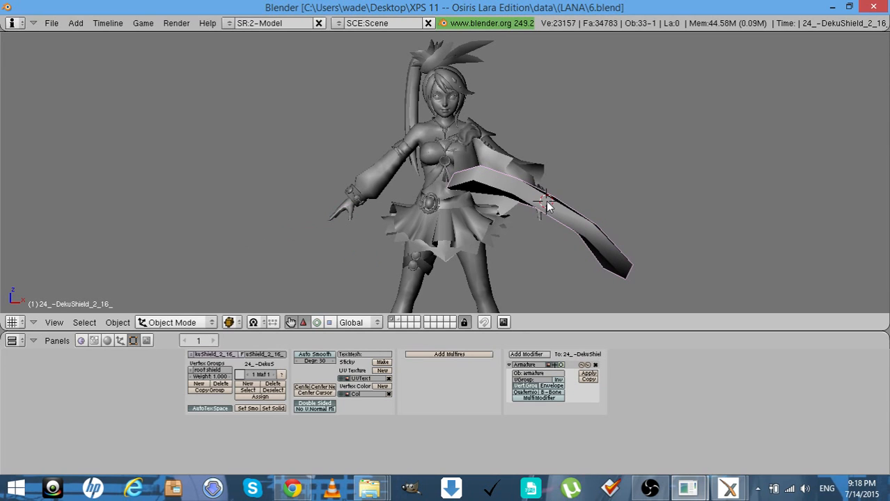
pyautogui.press('m')
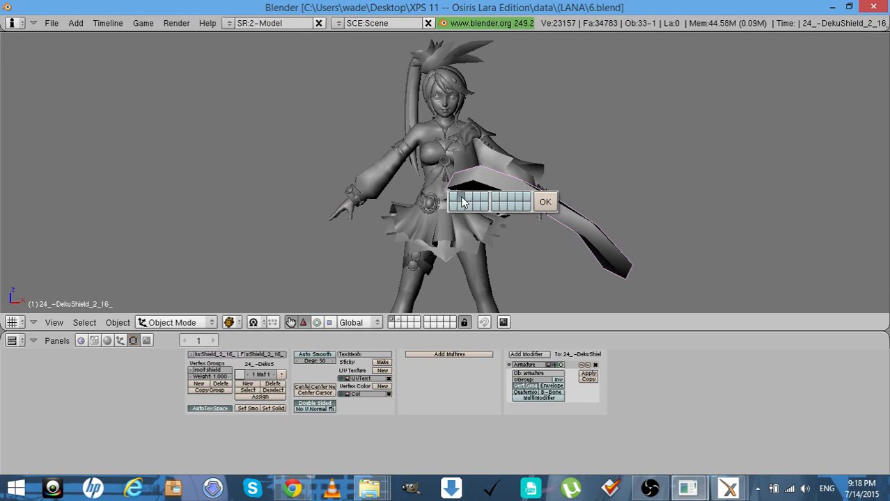
pyautogui.click(545, 202)
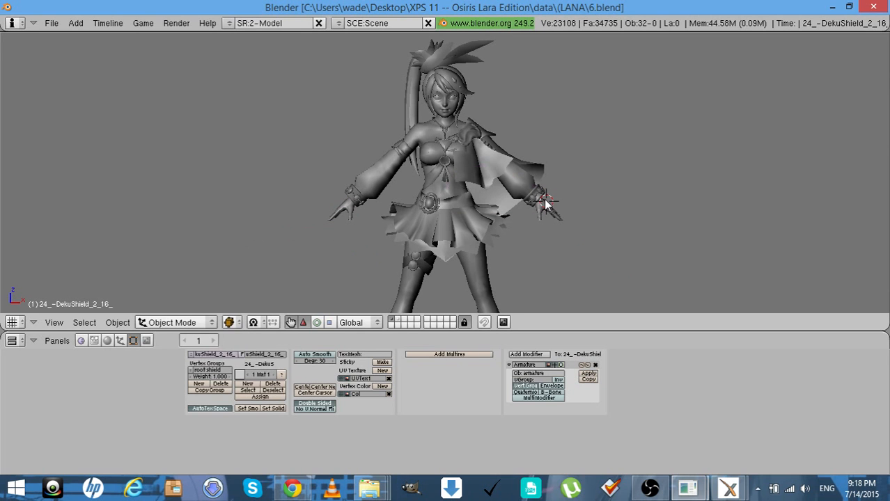
# Open the 24_+top_2_16_16 mesh in Edit Mode from a side view and deselect all its vertices
pyautogui.rightClick(431, 159)
pyautogui.scroll(5, 430, 158)
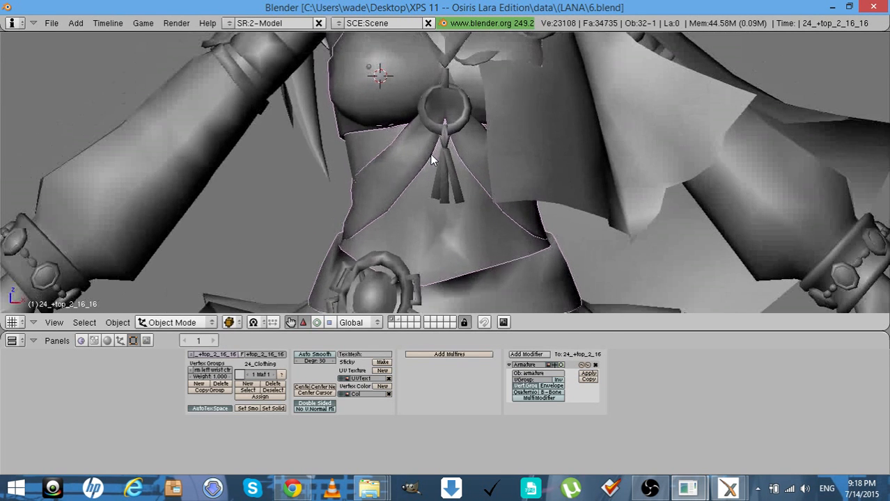
pyautogui.press('KP_4')
pyautogui.press('KP_4')
pyautogui.press('KP_4')
pyautogui.press('KP_4')
pyautogui.press('KP_4')
pyautogui.press('KP_4')
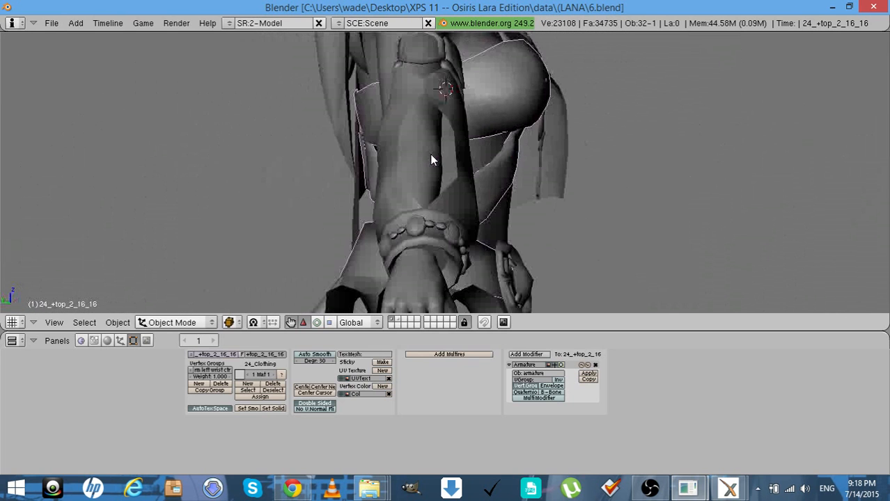
pyautogui.press('KP_4')
pyautogui.press('KP_4')
pyautogui.press('KP_4')
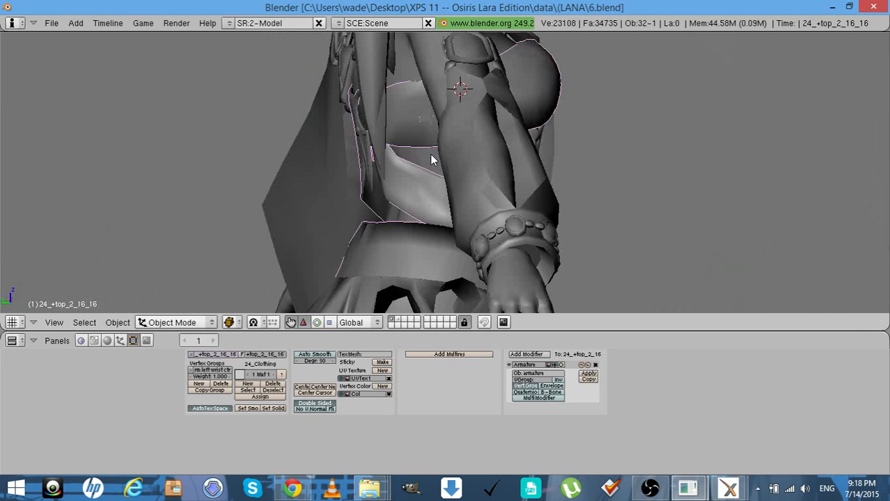
pyautogui.press('KP_4')
pyautogui.press('KP_4')
pyautogui.press('Tab')
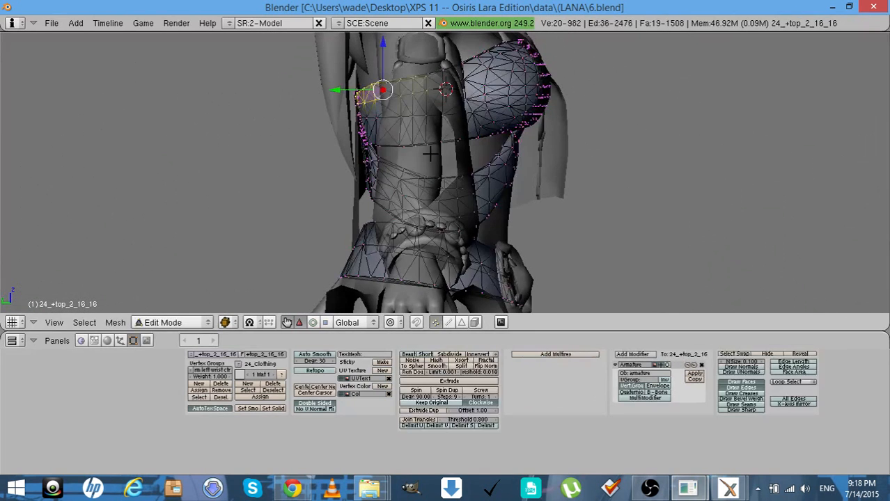
pyautogui.press('z')
pyautogui.press('z')
pyautogui.press('a')
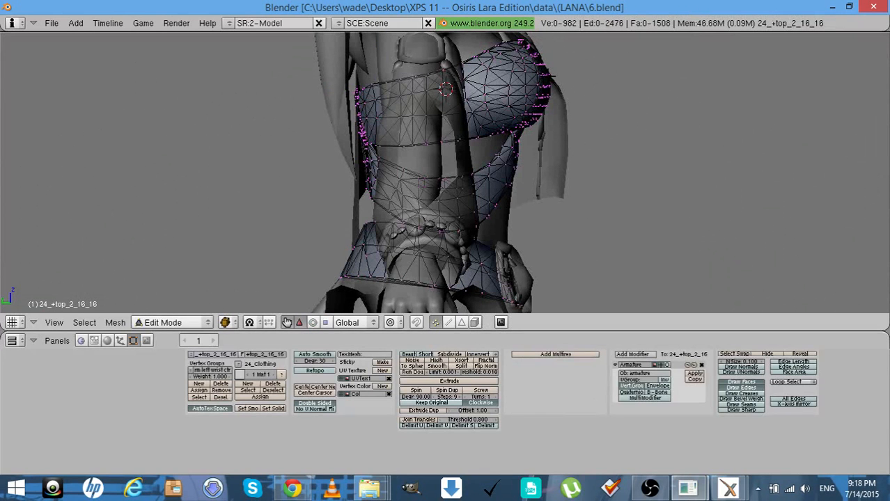
# Select the linked strip of mesh across the front of the chest and try to shift it slightly forward along Y
pyautogui.rightClick(541, 69)
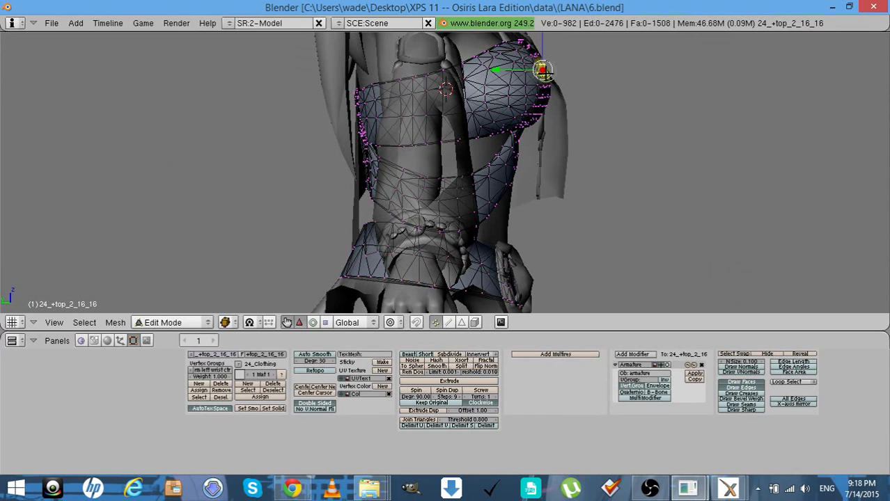
pyautogui.press('l')
pyautogui.press('l')
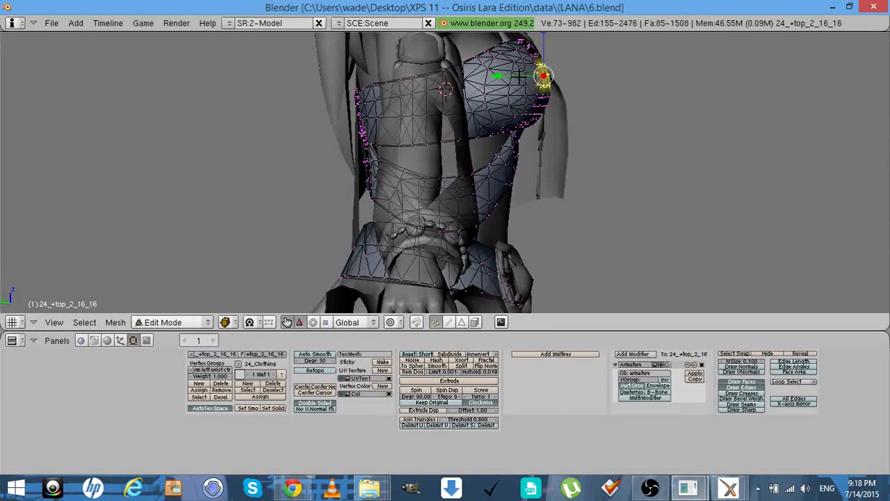
pyautogui.moveTo(520, 78); pyautogui.dragTo(520, 78)
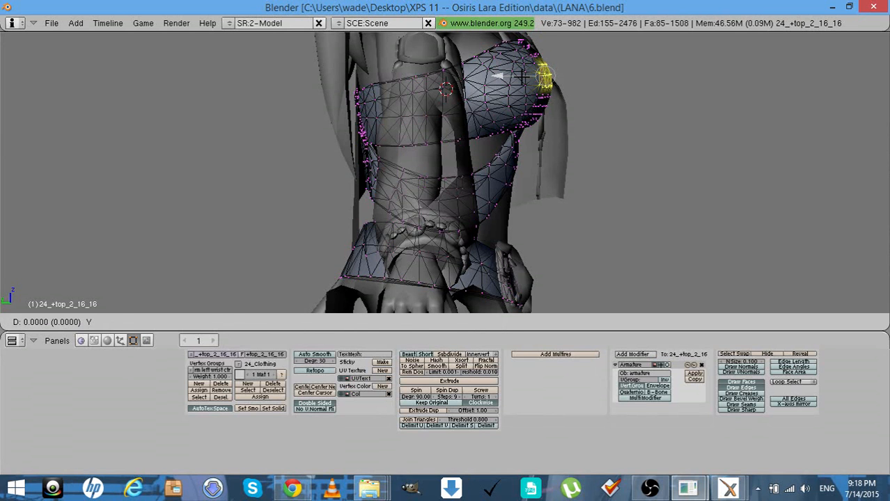
pyautogui.moveTo(521, 77); pyautogui.dragTo(521, 77)
# Examine the shifted chest strip in Object Mode from the front and from the side
pyautogui.press('Tab')
pyautogui.press('KP_1')
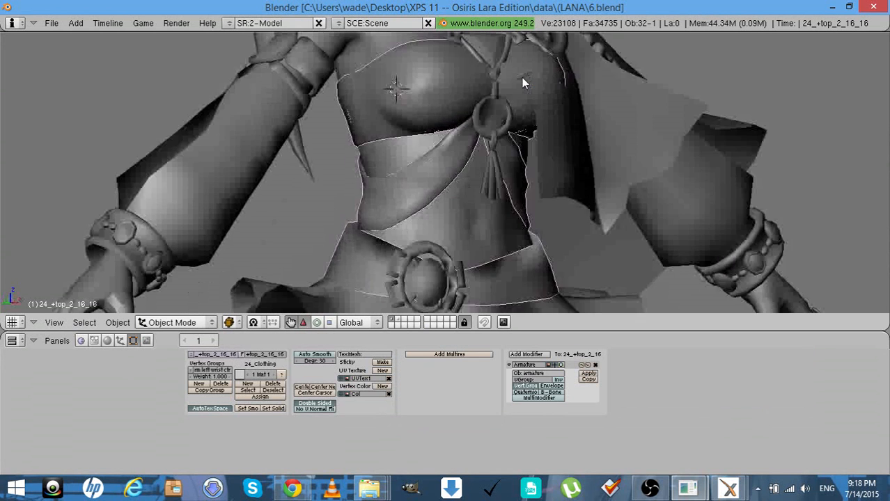
pyautogui.press('KP_6')
pyautogui.press('KP_6')
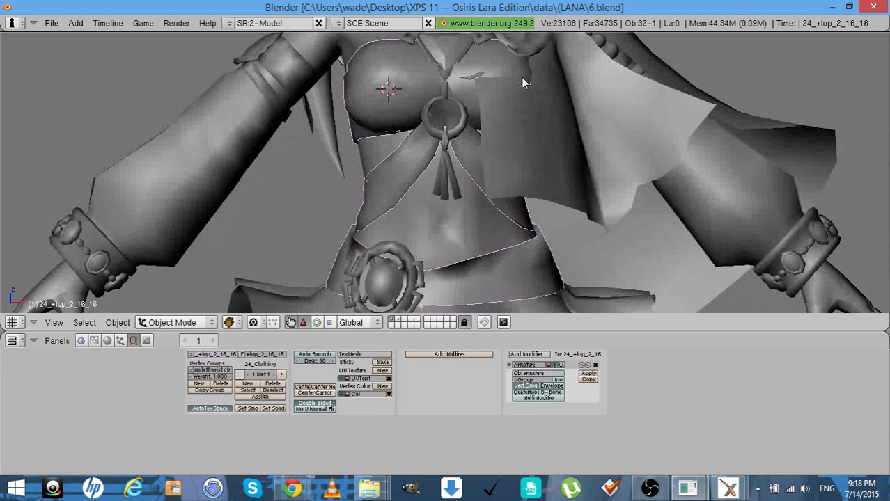
pyautogui.press('KP_6')
pyautogui.press('KP_6')
pyautogui.press('KP_6')
pyautogui.press('KP_6')
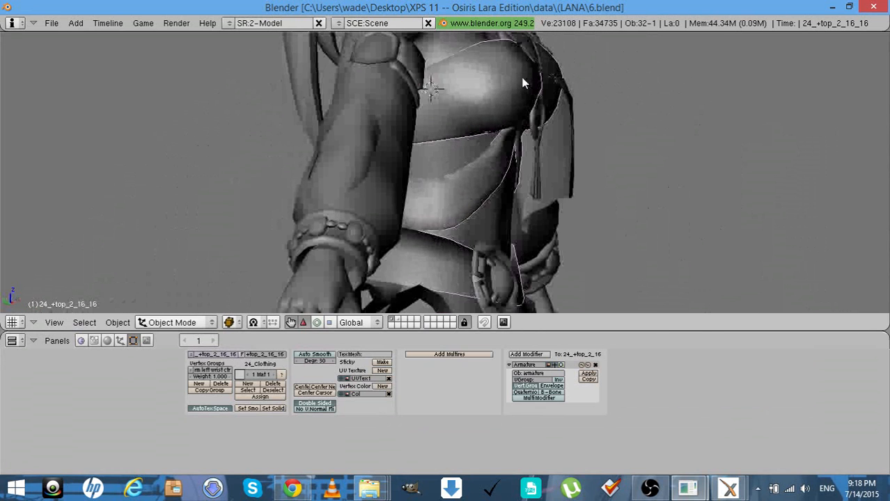
pyautogui.press('KP_4')
# Try to move the chest strip back by about 0.0034 along Y in Edit Mode, and deselect it
pyautogui.press('Tab')
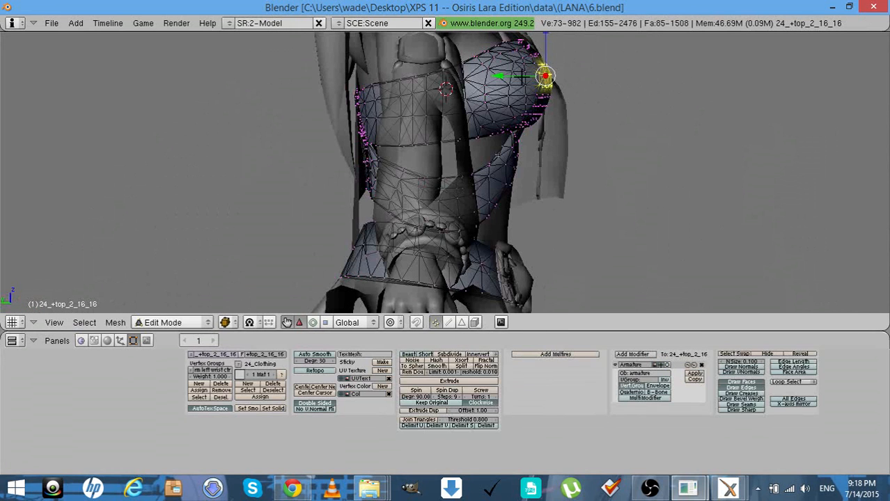
pyautogui.press('g')
pyautogui.press('y')
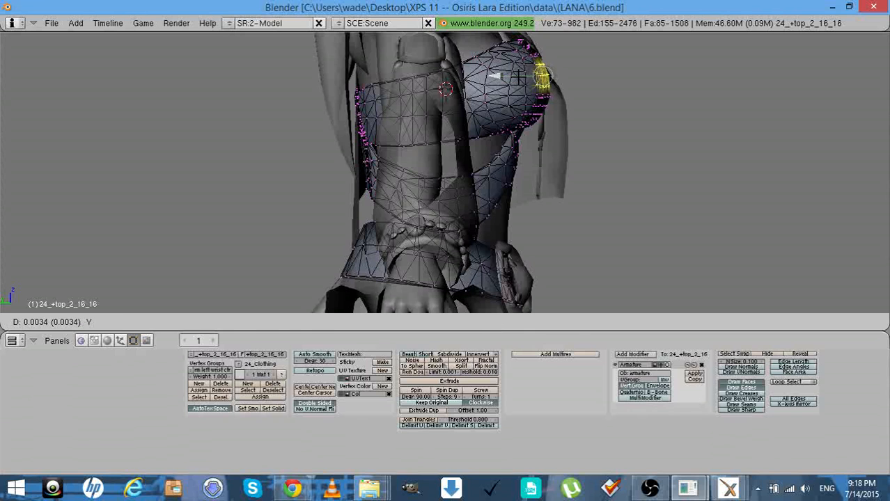
pyautogui.click(518, 77)
pyautogui.press('a')
pyautogui.press('KP_6')
pyautogui.press('KP_6')
pyautogui.press('KP_6')
pyautogui.press('KP_6')
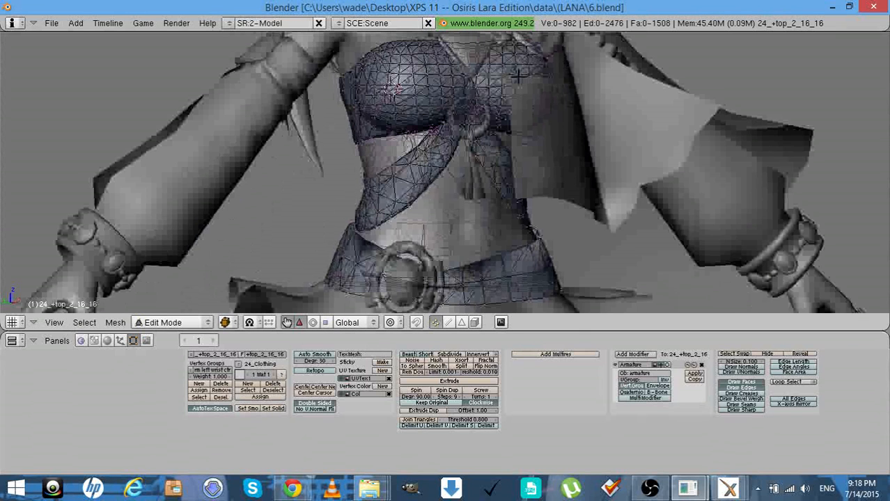
# Undo the chest strip's moves and its selection, and clear the remaining vertex selection
pyautogui.hotkey('ctrl', 'z')
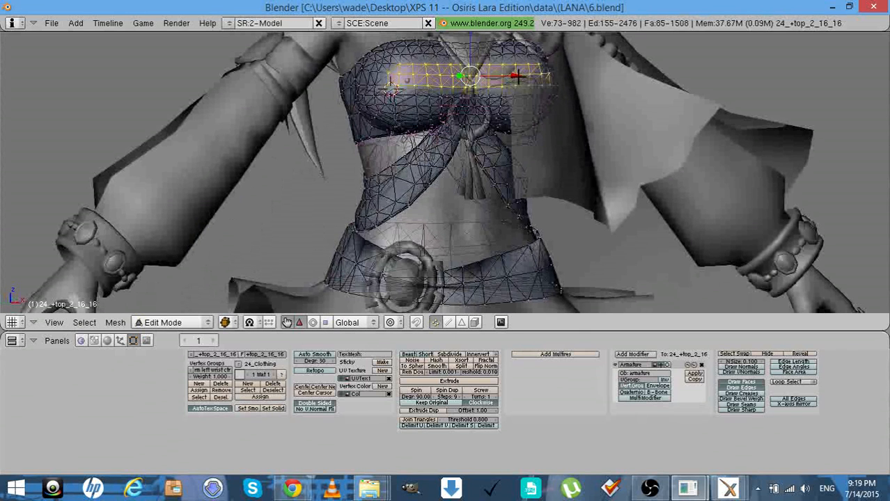
pyautogui.hotkey('ctrl', 'z')
pyautogui.hotkey('ctrl', 'z')
pyautogui.hotkey('ctrl', 'z')
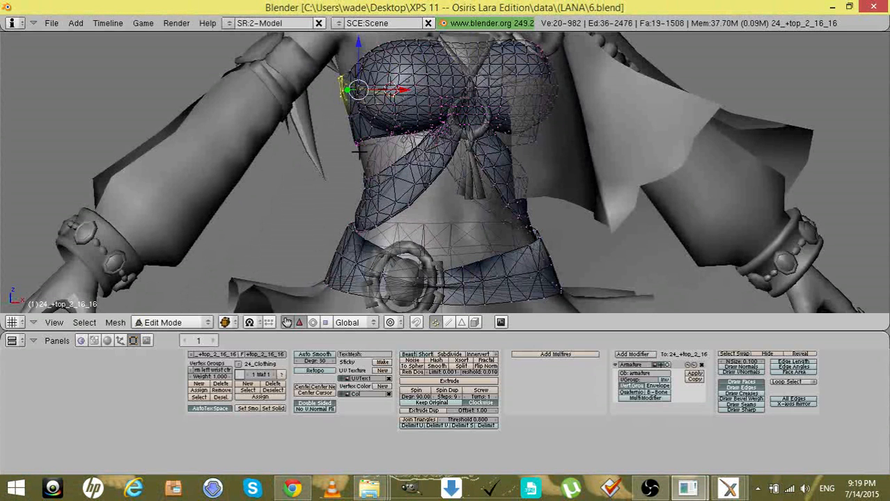
pyautogui.press('a')
# Return the top mesh to Object Mode, deselect it and check the chest area from the front
pyautogui.press('KP_6')
pyautogui.press('KP_6')
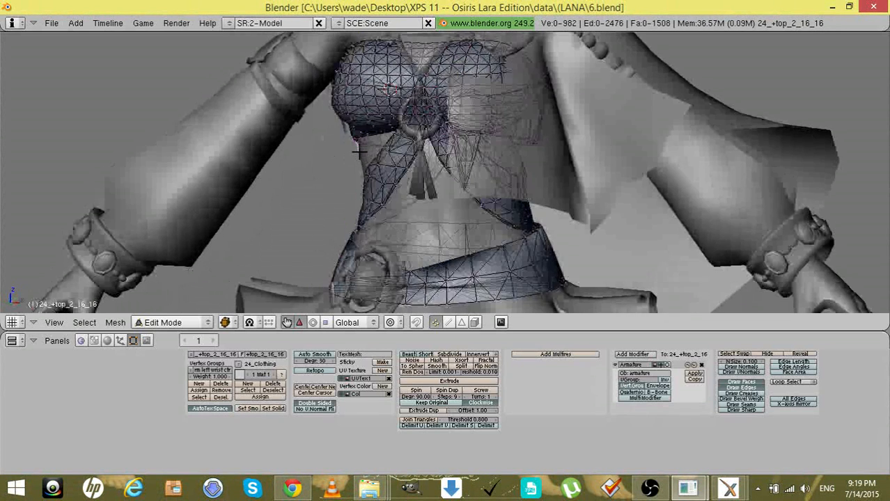
pyautogui.press('KP_4')
pyautogui.press('Tab')
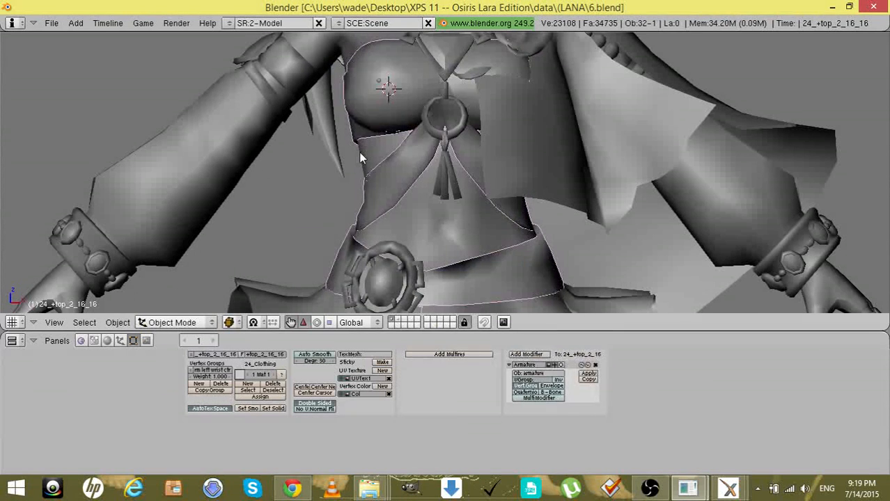
pyautogui.press('Tab')
pyautogui.press('Tab')
pyautogui.press('a')
pyautogui.press('KP_4')
pyautogui.press('KP_4')
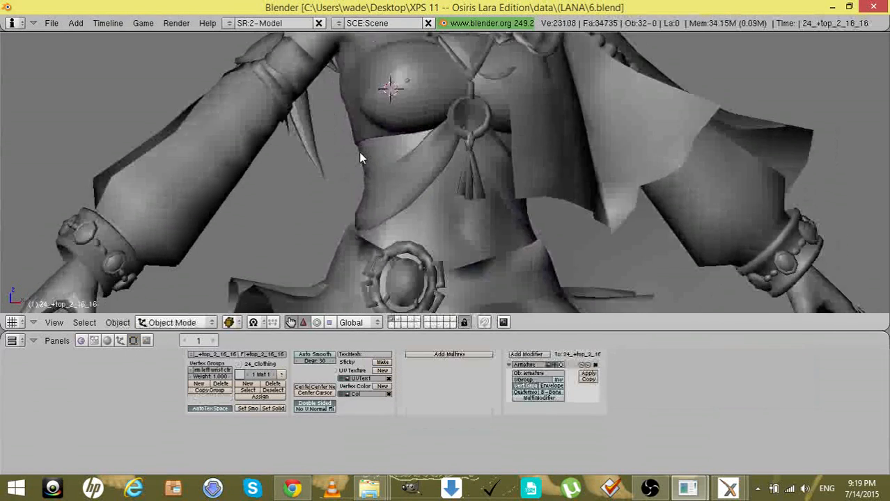
pyautogui.press('KP_6')
pyautogui.press('KP_6')
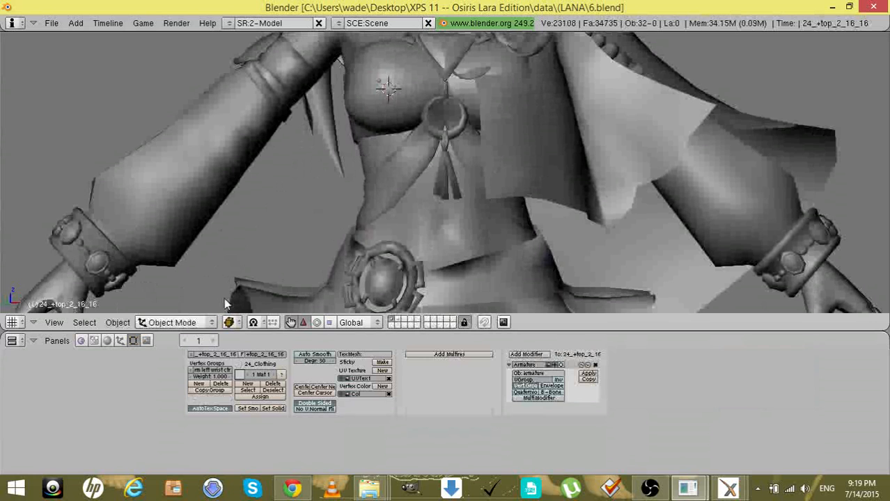
# Switch the top mesh to Sculpt Mode and set the viewport shading to textured
pyautogui.click(176, 323)
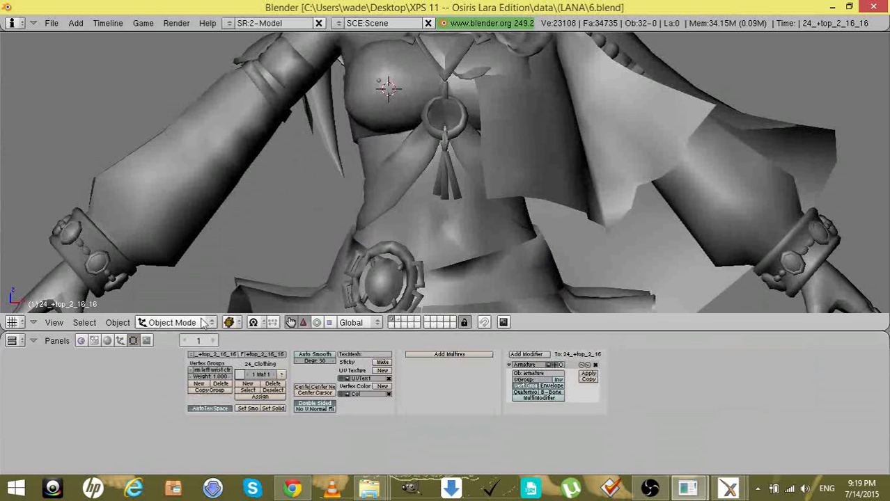
pyautogui.click(174, 322)
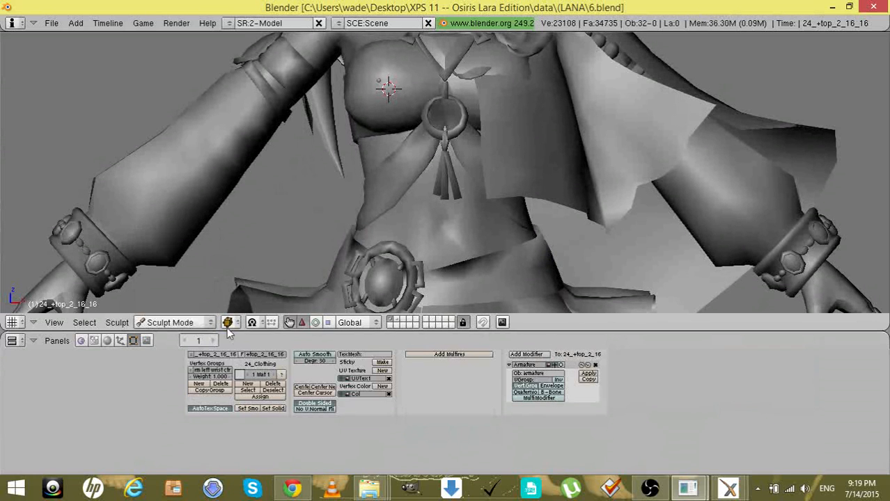
pyautogui.click(228, 322)
pyautogui.click(258, 255)
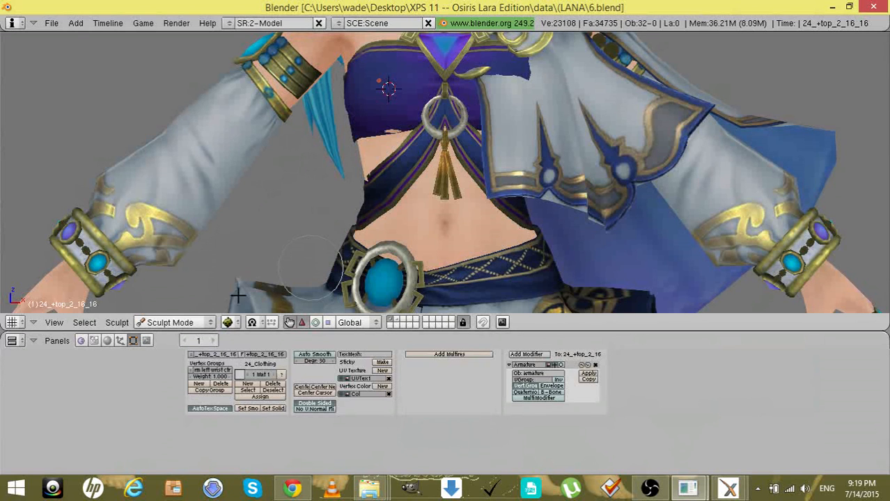
pyautogui.click(123, 323)
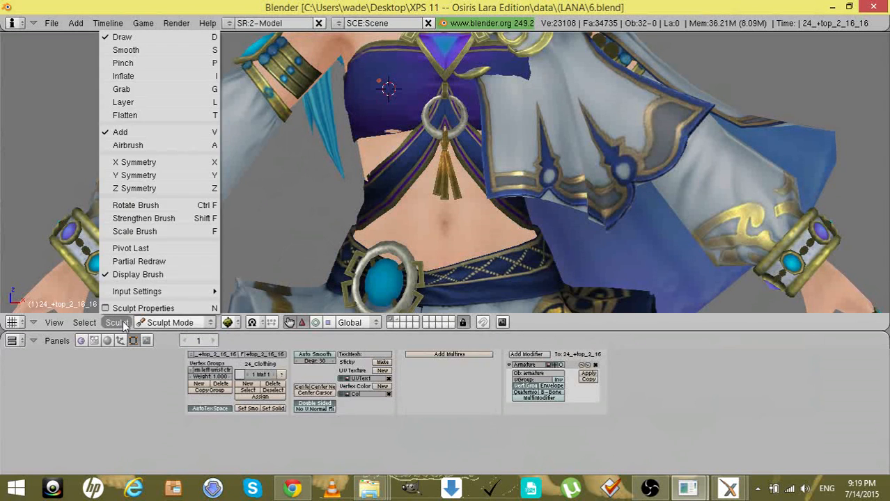
# Bring up the file commands for the current blend file
pyautogui.click(52, 23)
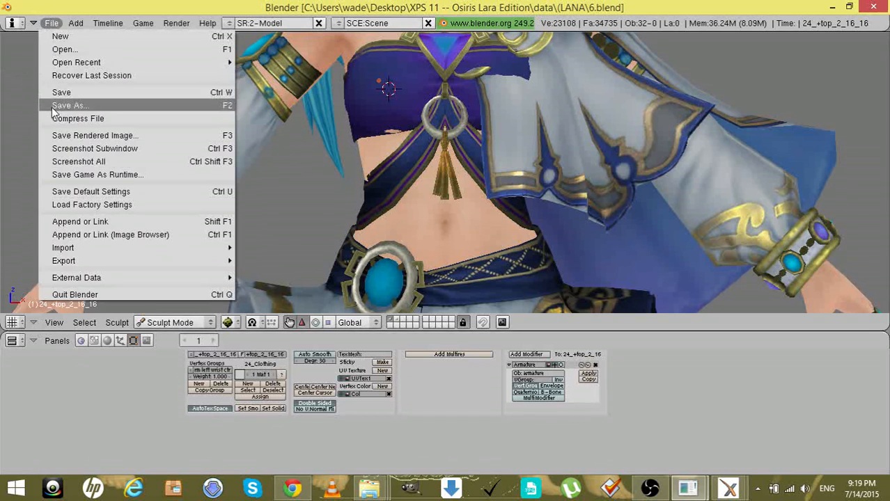
# Save the scene as a new file named 7.blend in the same folder
pyautogui.click(56, 105)
pyautogui.click(33, 65)
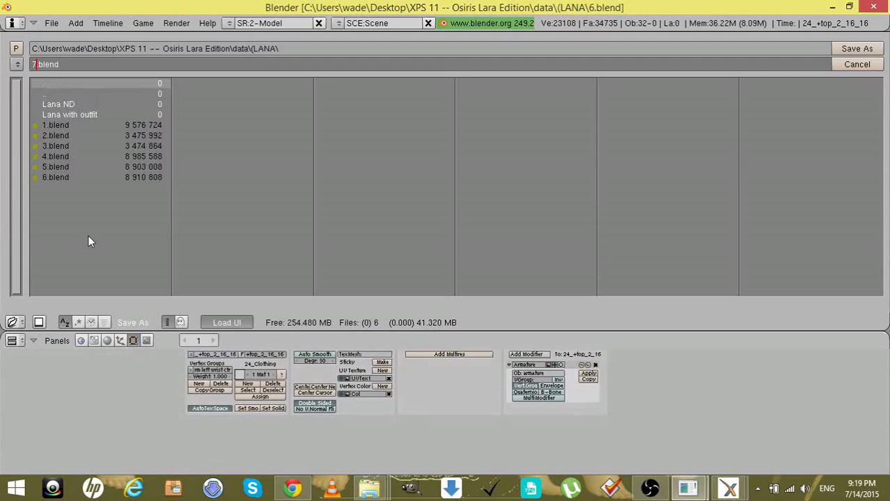
pyautogui.write('7')
pyautogui.press('Return')
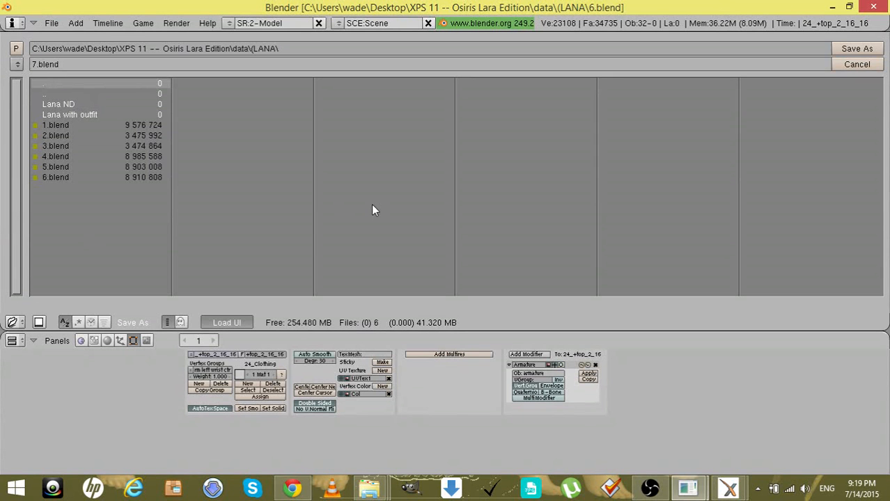
pyautogui.click(874, 51)
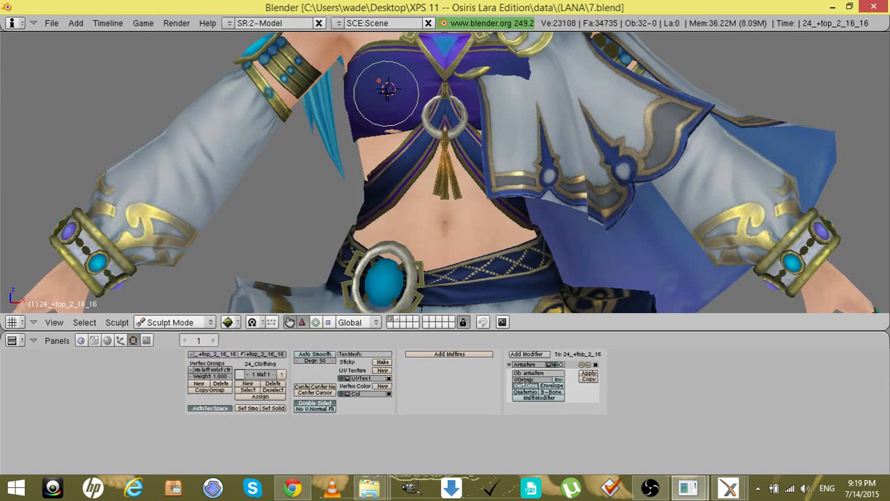
# Adjust the sculpt brush and sculpt the purple top's lower front edge where skin pokes through on the character's right side
pyautogui.click(116, 322)
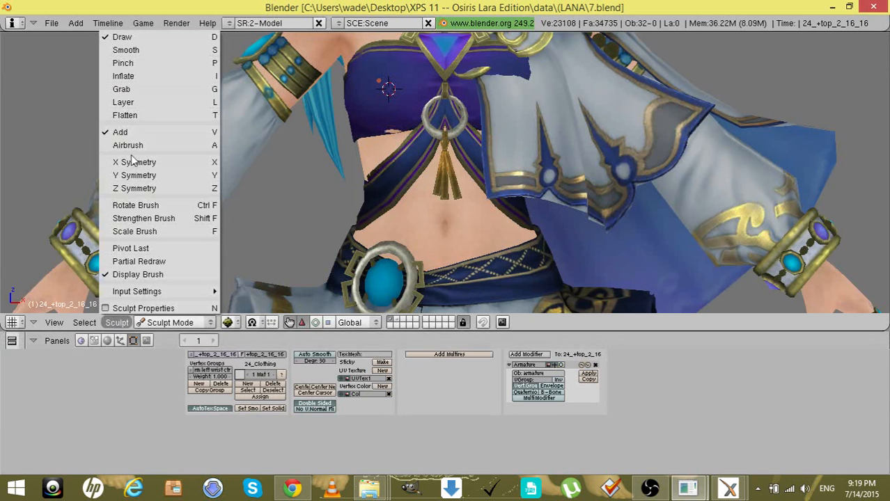
pyautogui.click(131, 108)
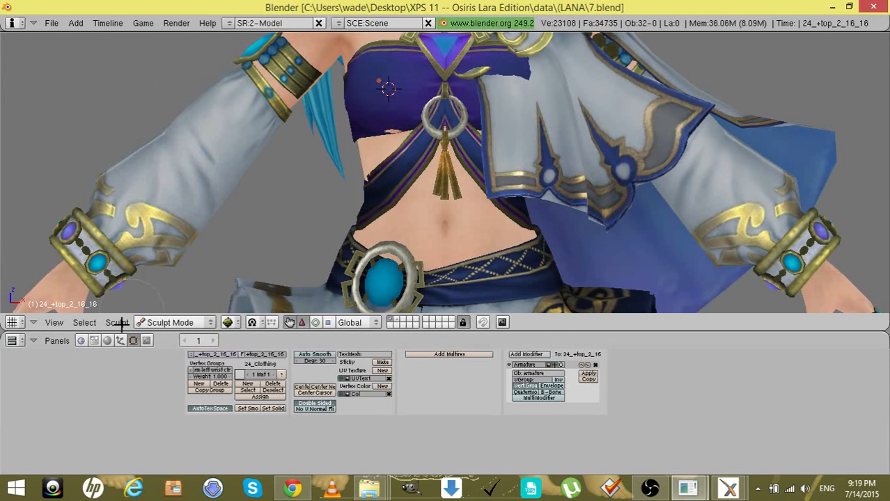
pyautogui.click(122, 323)
pyautogui.click(128, 134)
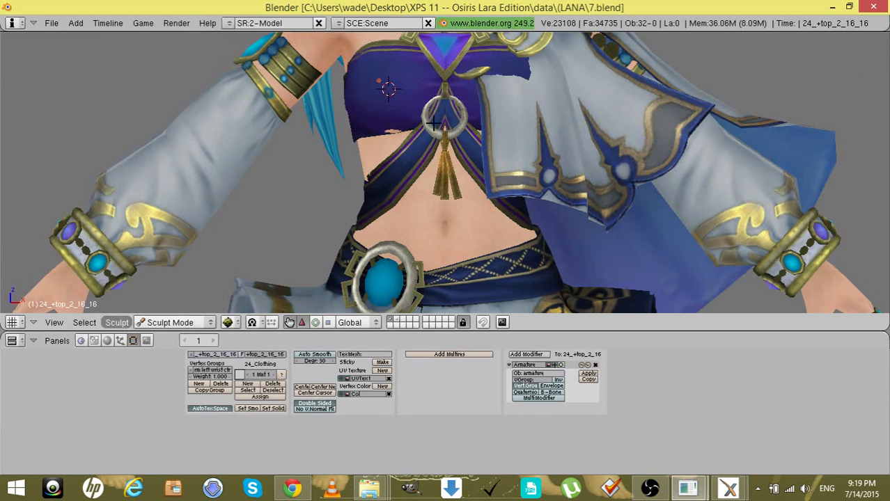
pyautogui.moveTo(389, 113); pyautogui.dragTo(389, 123)
pyautogui.click(389, 125)
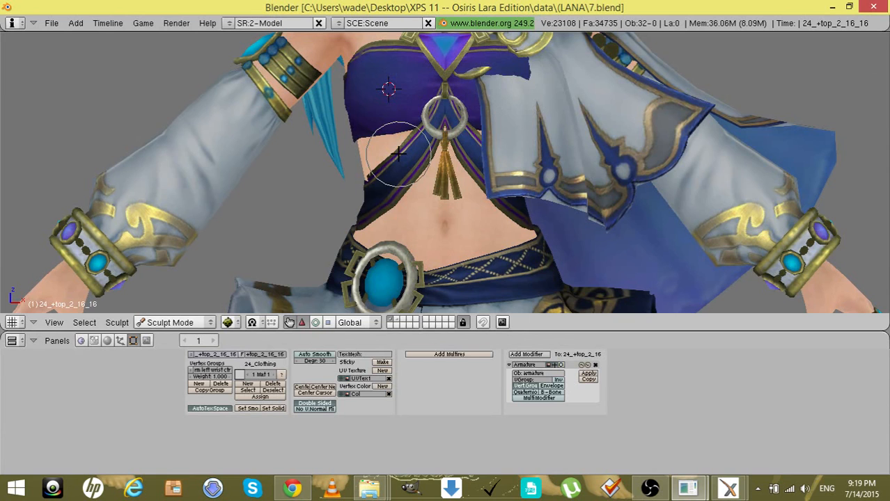
# Return to Object Mode and hide the draped shoulder cape covering the top
pyautogui.click(195, 322)
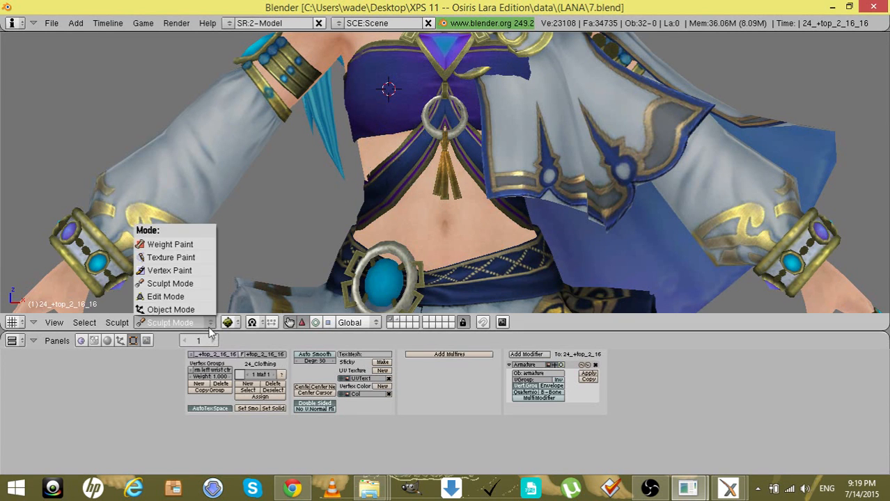
pyautogui.click(171, 309)
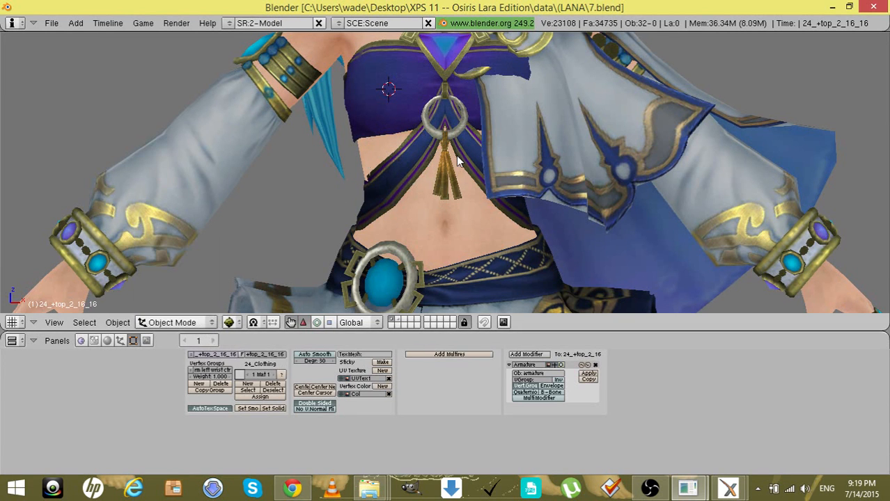
pyautogui.rightClick(500, 144)
pyautogui.press('h')
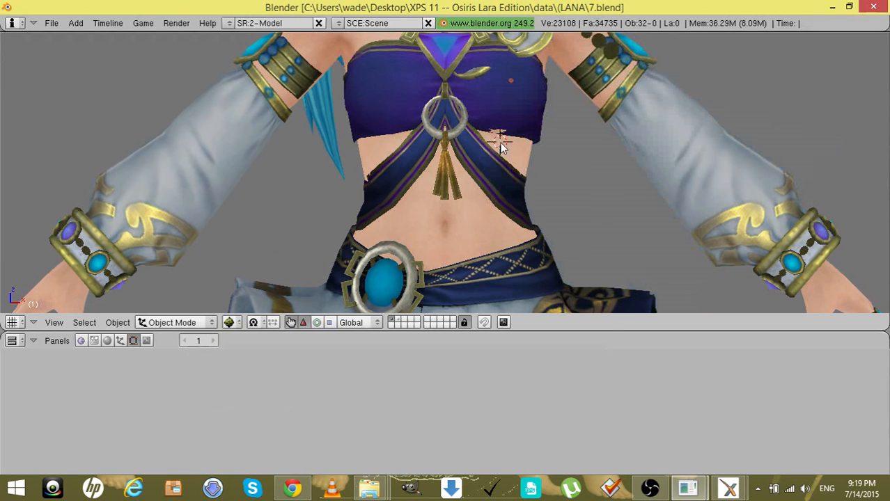
# Select the purple top and, in Sculpt Mode, cover the skin poking through its other front edge and its back panel
pyautogui.click(177, 322)
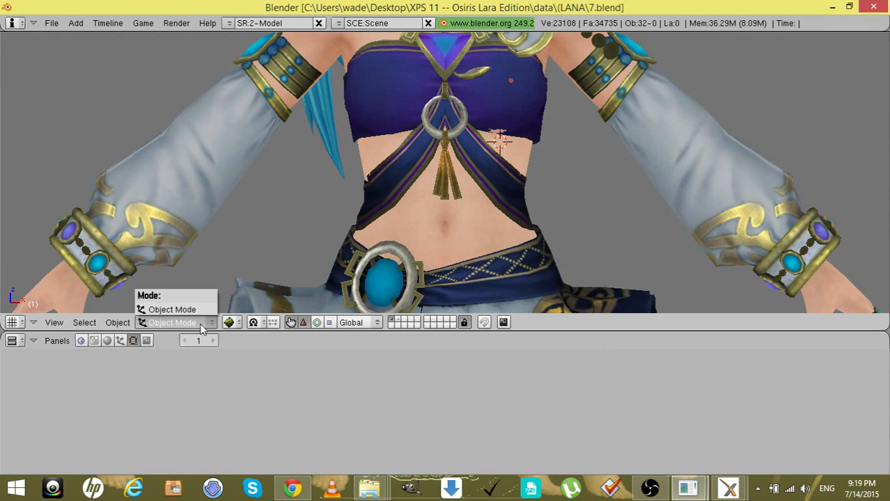
pyautogui.click(195, 305)
pyautogui.click(390, 95)
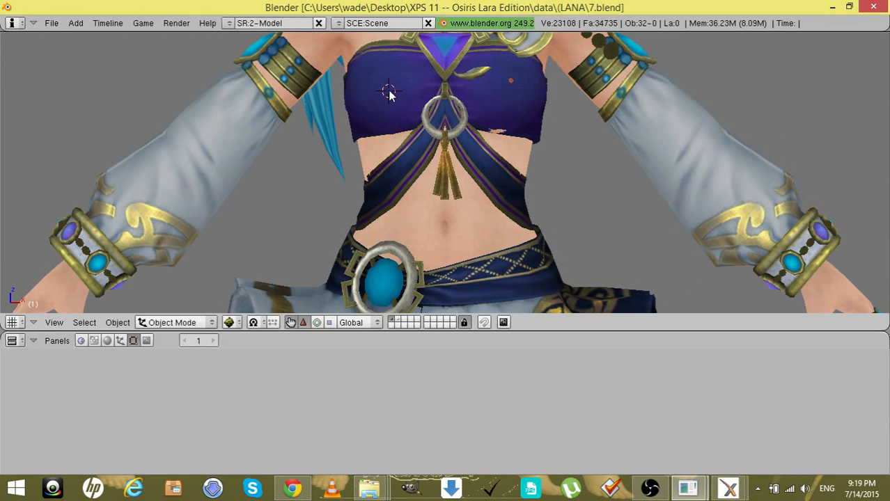
pyautogui.rightClick(390, 94)
pyautogui.click(209, 323)
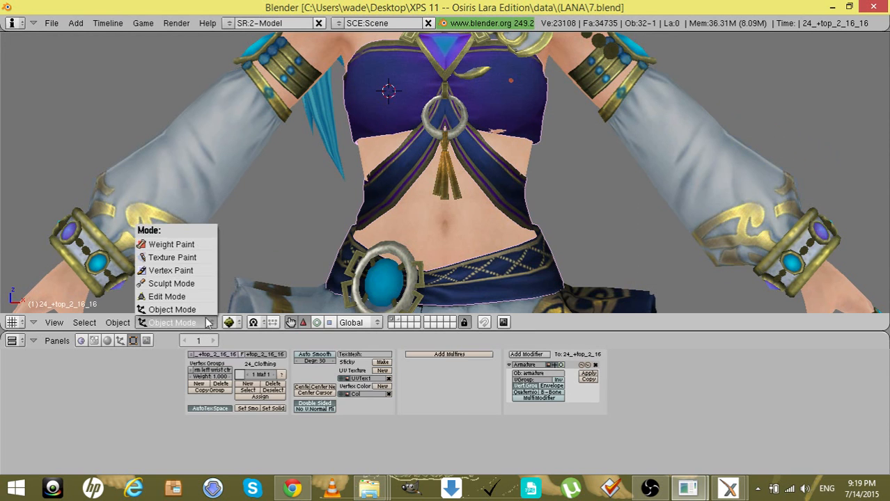
pyautogui.click(167, 282)
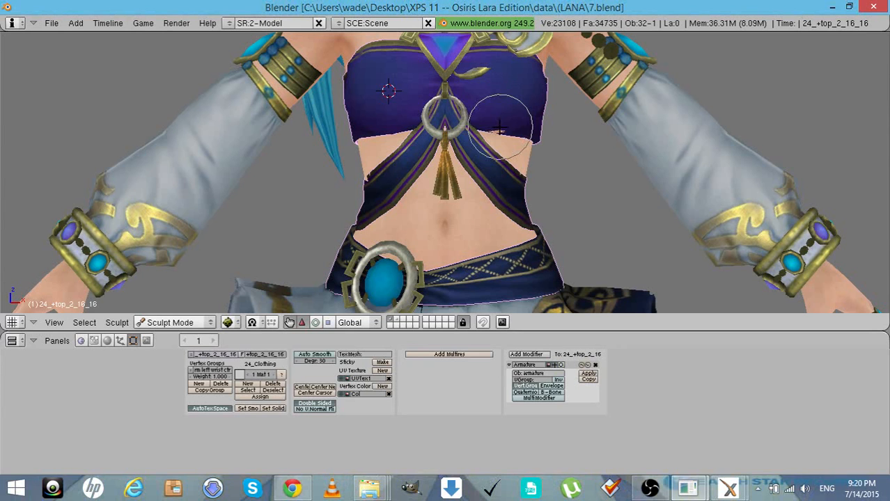
pyautogui.moveTo(501, 128)
pyautogui.mouseDown(button='middle')
pyautogui.moveTo(512, 139)
pyautogui.moveTo(543, 132)
pyautogui.moveTo(505, 129)
pyautogui.mouseUp(button='middle')
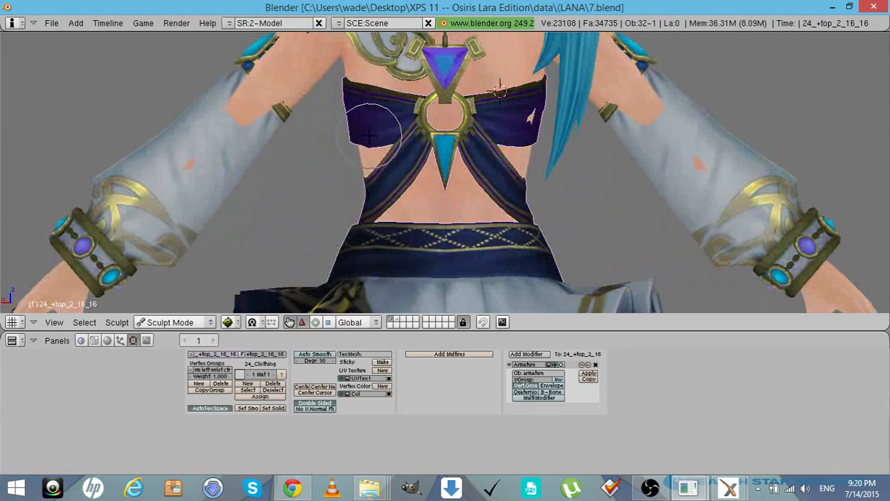
pyautogui.click(530, 119)
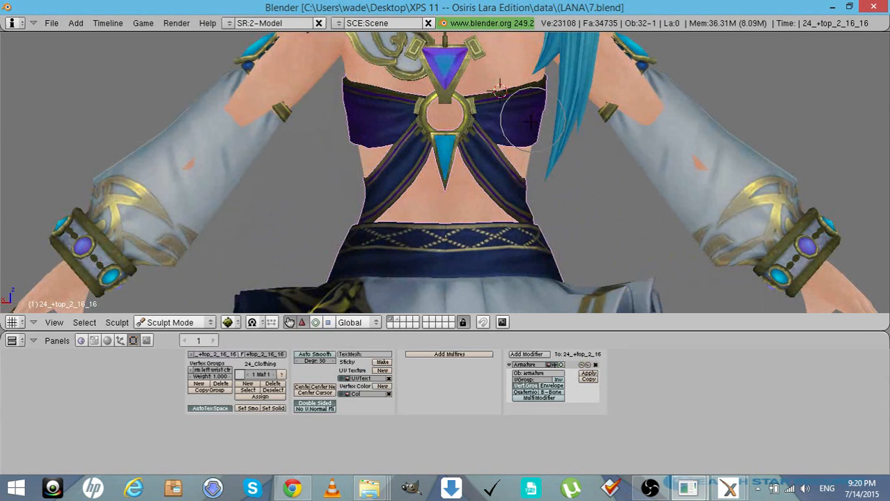
# Inspect the purple top from the back, sides and front for remaining spots where skin pokes through
pyautogui.press('KP_6')
pyautogui.press('KP_6')
pyautogui.press('KP_6')
pyautogui.press('KP_6')
pyautogui.press('KP_6')
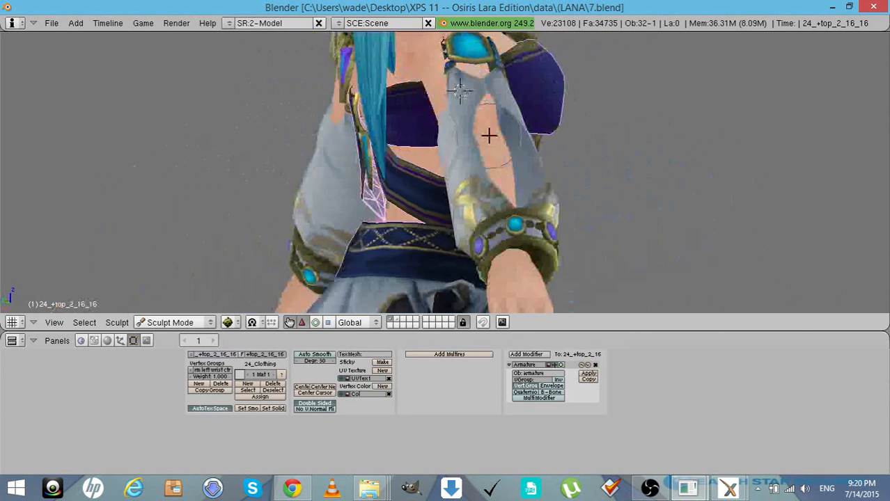
pyautogui.press('KP_6')
pyautogui.press('KP_6')
pyautogui.press('KP_6')
pyautogui.press('KP_6')
pyautogui.press('KP_6')
pyautogui.press('KP_6')
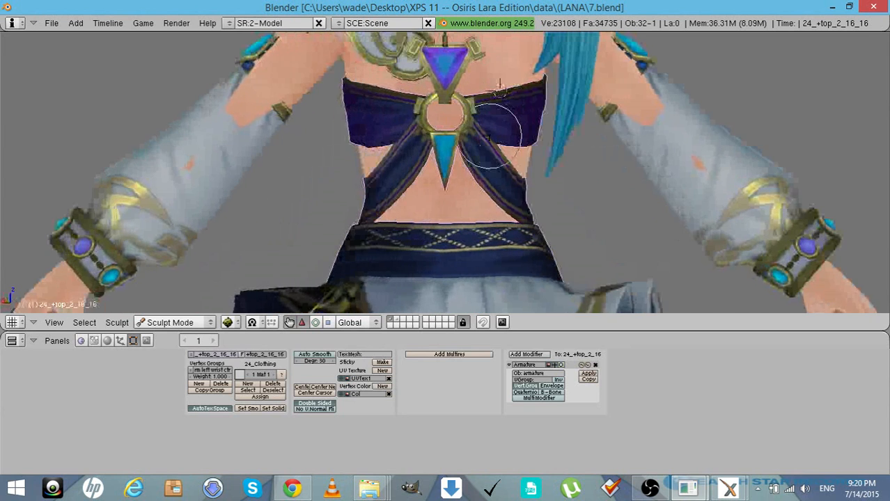
pyautogui.press('KP_6')
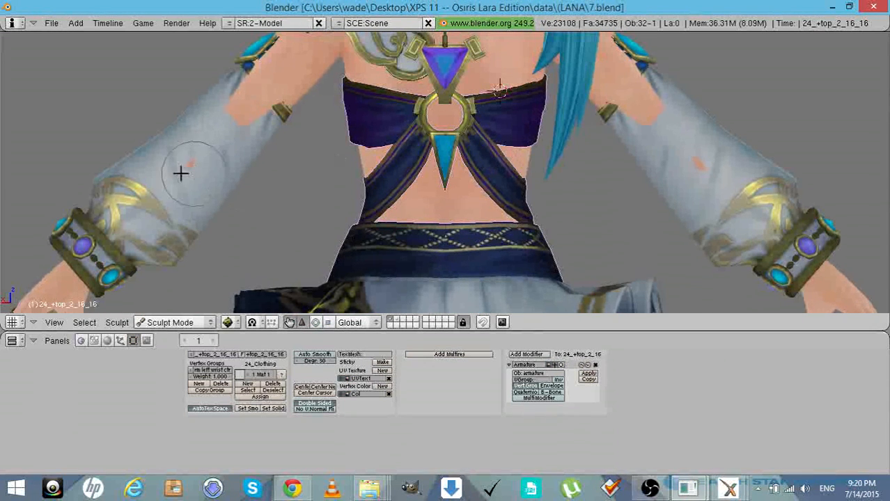
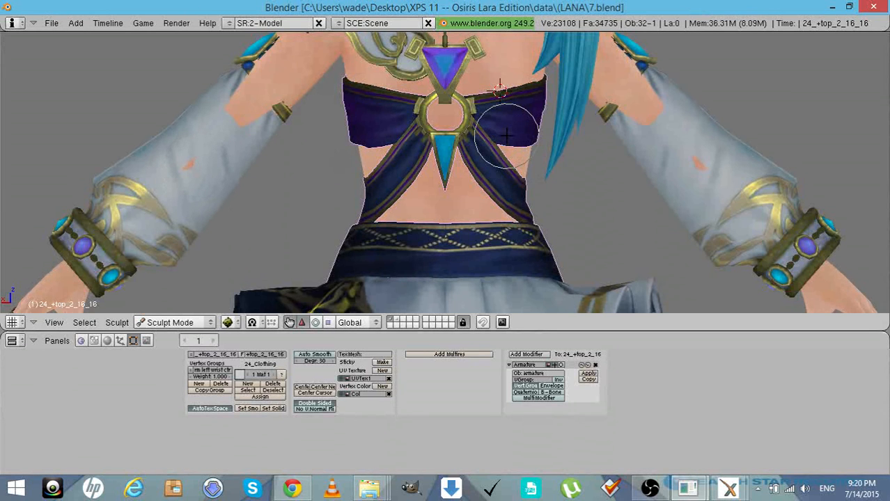
pyautogui.press('KP_4')
pyautogui.press('KP_4')
pyautogui.press('KP_4')
pyautogui.press('KP_4')
pyautogui.press('KP_4')
pyautogui.press('KP_4')
pyautogui.press('KP_4')
pyautogui.press('KP_4')
pyautogui.press('KP_4')
pyautogui.press('KP_4')
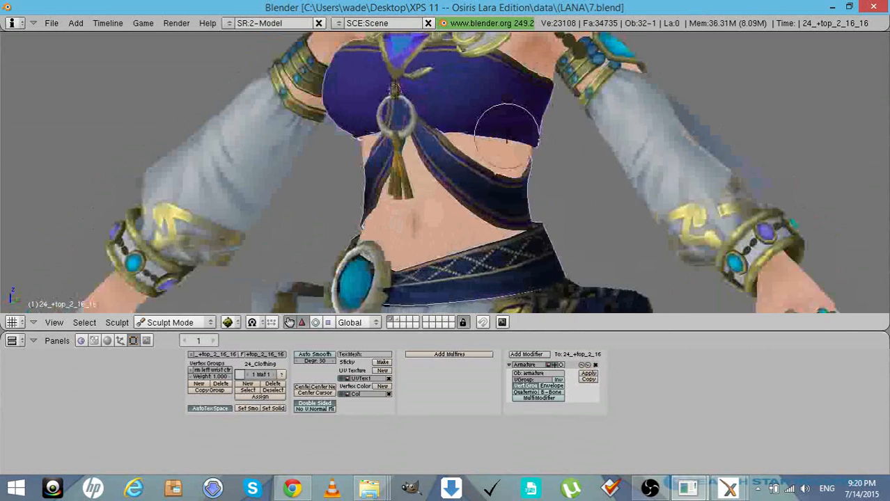
pyautogui.press('KP_4')
pyautogui.press('KP_4')
pyautogui.press('KP_4')
pyautogui.press('KP_4')
pyautogui.press('KP_4')
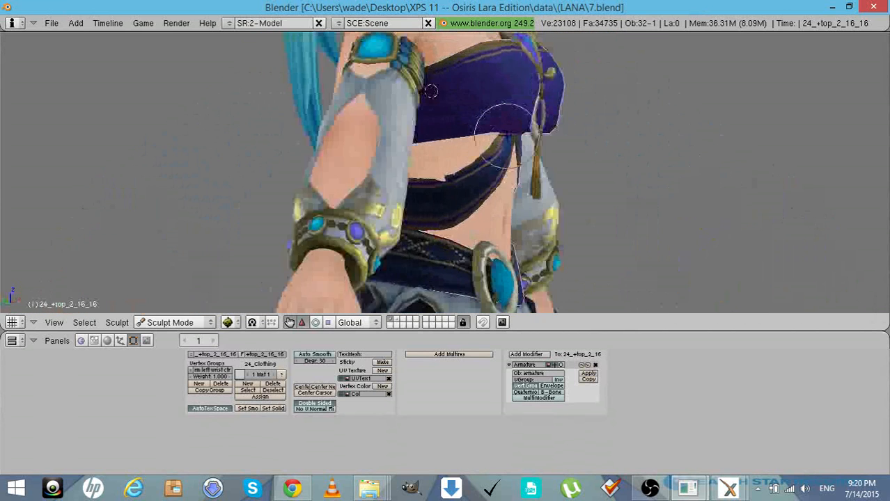
pyautogui.press('KP_4')
pyautogui.press('KP_4')
pyautogui.press('KP_4')
pyautogui.press('KP_4')
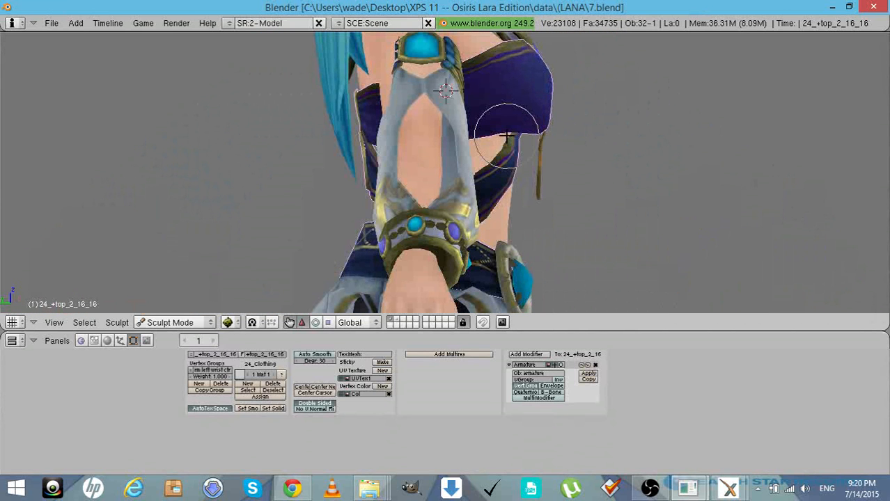
pyautogui.press('Tab')
pyautogui.press('Tab')
pyautogui.press('KP_4')
pyautogui.press('KP_4')
pyautogui.press('KP_4')
pyautogui.press('KP_4')
pyautogui.press('KP_4')
pyautogui.press('KP_4')
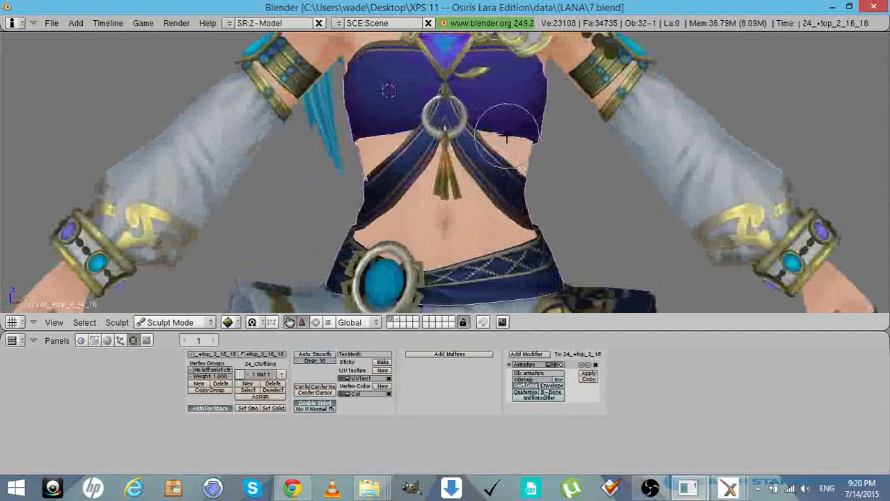
# Return to Object Mode, select the sleeve and armband mesh, and enter Edit Mode with all vertices deselected
pyautogui.click(197, 320)
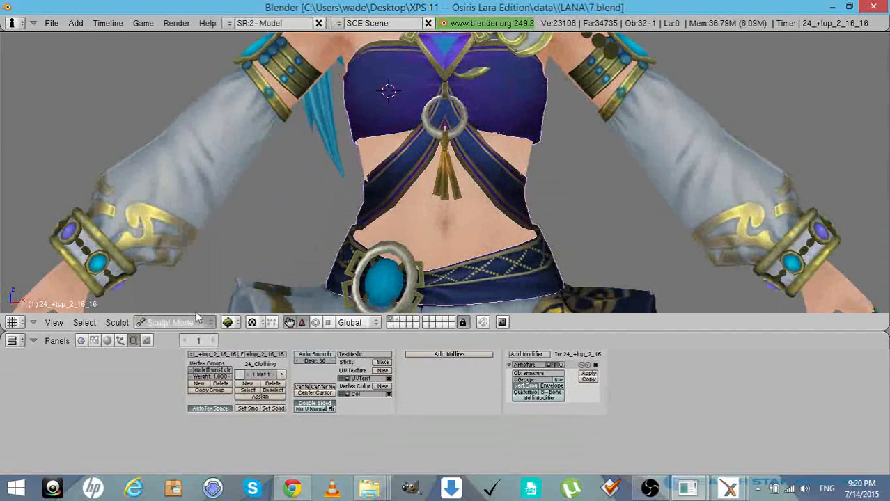
pyautogui.click(281, 78)
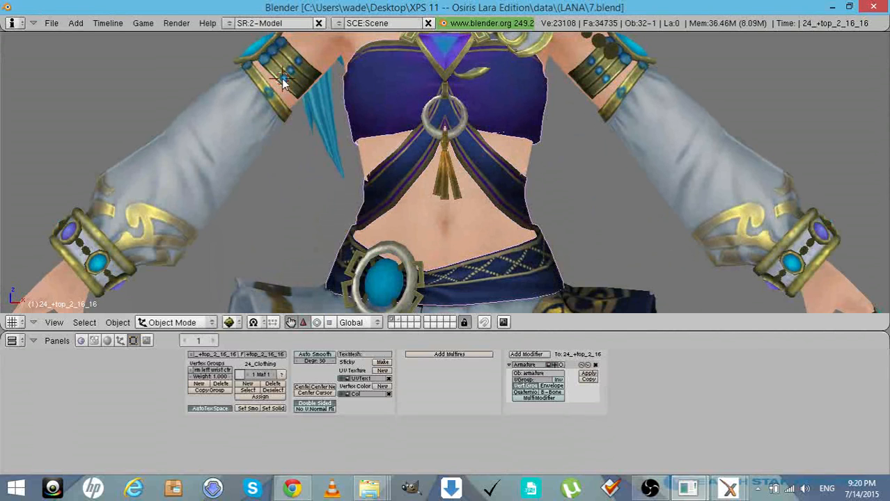
pyautogui.rightClick(282, 78)
pyautogui.scroll(-3, 281, 79)
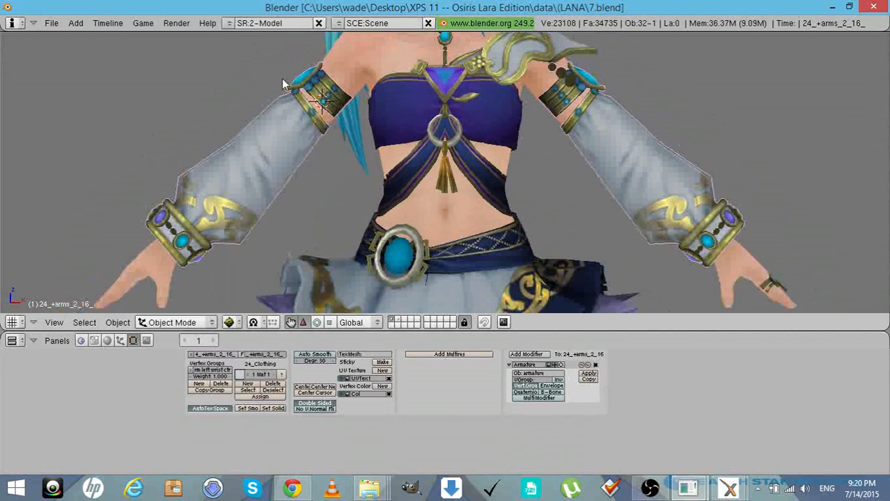
pyautogui.scroll(1, 281, 79)
pyautogui.press('Tab')
pyautogui.press('a')
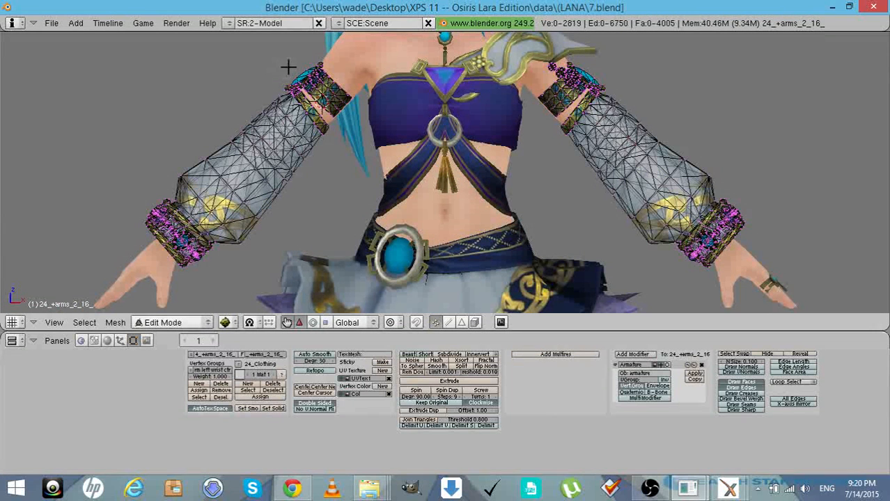
# Select the linked pieces that make up the upper armband on the character's right arm
pyautogui.press('l')
pyautogui.press('l')
pyautogui.press('l')
pyautogui.press('l')
pyautogui.press('l')
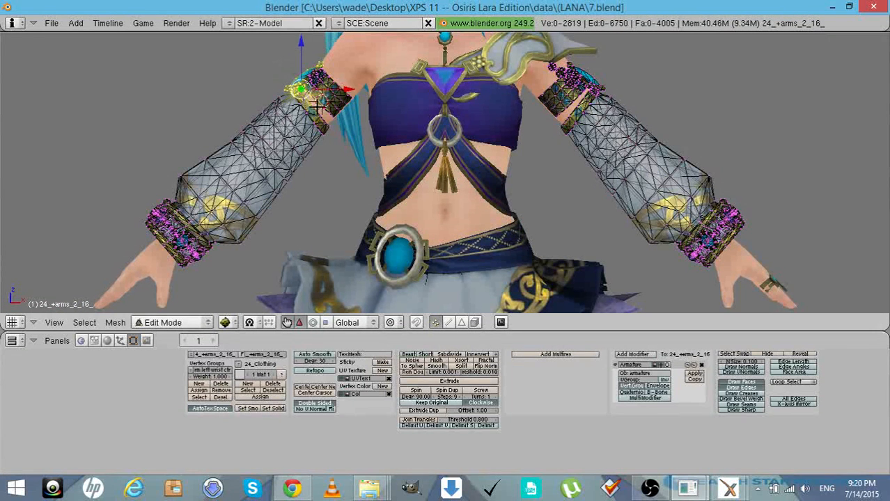
pyautogui.press('l')
pyautogui.press('l')
pyautogui.press('l')
pyautogui.press('l')
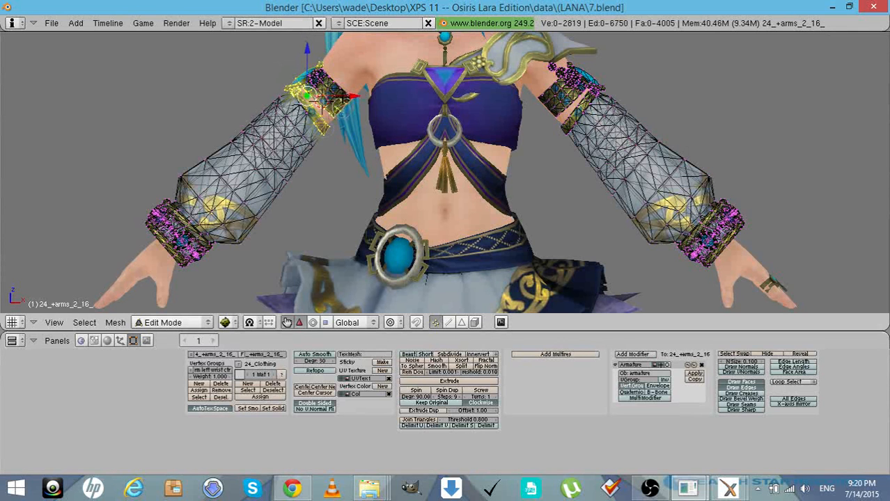
pyautogui.press('l')
pyautogui.press('l')
pyautogui.press('l')
pyautogui.press('l')
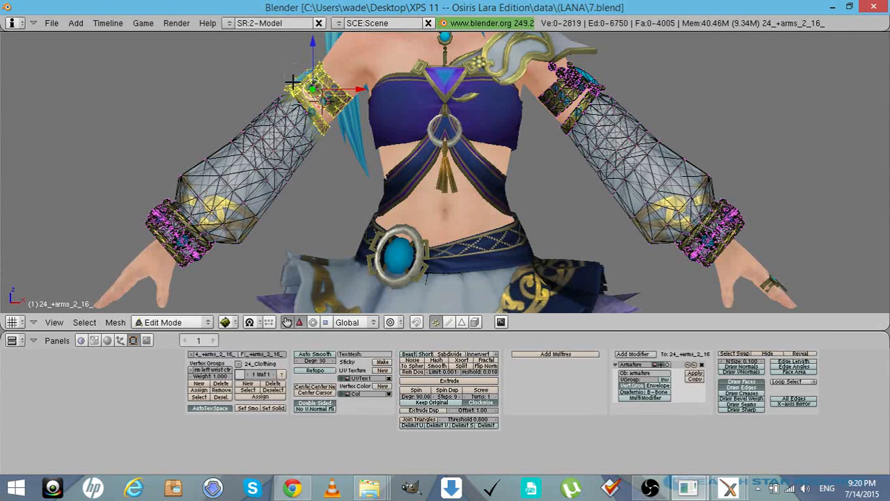
pyautogui.press('l')
pyautogui.press('l')
# Move the selected armband about 0.0033 along X and shift it slightly down along Z
pyautogui.press('g')
pyautogui.press('x')
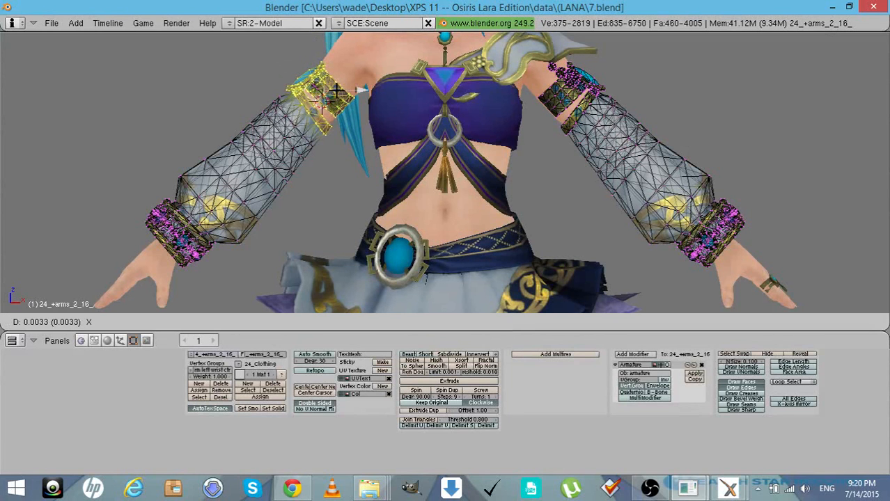
pyautogui.moveTo(337, 91); pyautogui.dragTo(337, 91)
pyautogui.moveTo(317, 62); pyautogui.dragTo(317, 64)
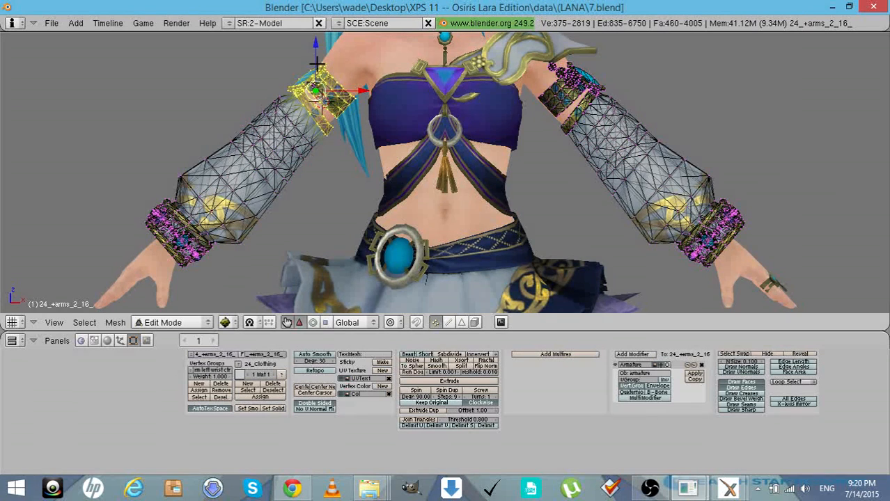
# Examine the moved armband's fit around the upper arm from the side and back
pyautogui.press('KP_4')
pyautogui.press('KP_4')
pyautogui.press('KP_4')
pyautogui.press('KP_4')
pyautogui.press('KP_4')
pyautogui.press('KP_4')
pyautogui.press('KP_4')
pyautogui.press('KP_4')
pyautogui.press('KP_4')
pyautogui.press('KP_4')
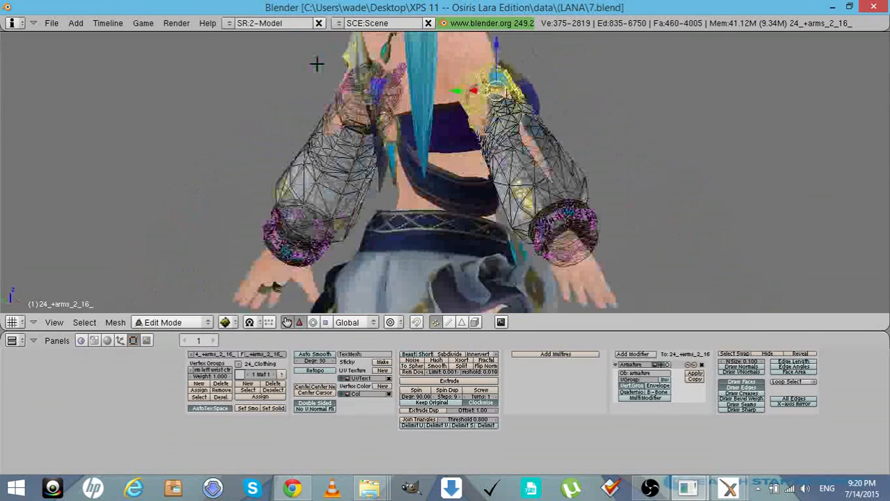
pyautogui.press('KP_6')
pyautogui.press('KP_6')
pyautogui.press('KP_6')
pyautogui.press('KP_4')
pyautogui.press('KP_4')
pyautogui.press('KP_4')
pyautogui.press('KP_4')
pyautogui.press('KP_4')
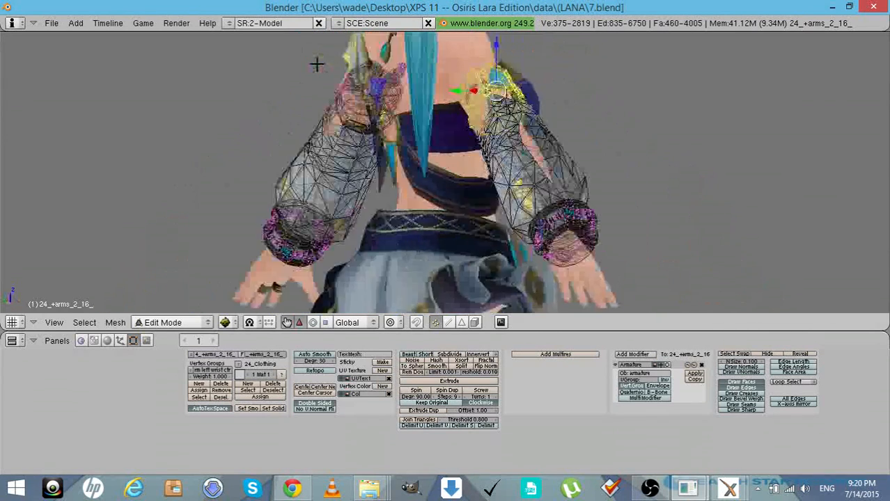
# Move the selected upper armband about 0.0022 along Y so it sits further toward the back of the arm
pyautogui.scroll(2, 317, 64)
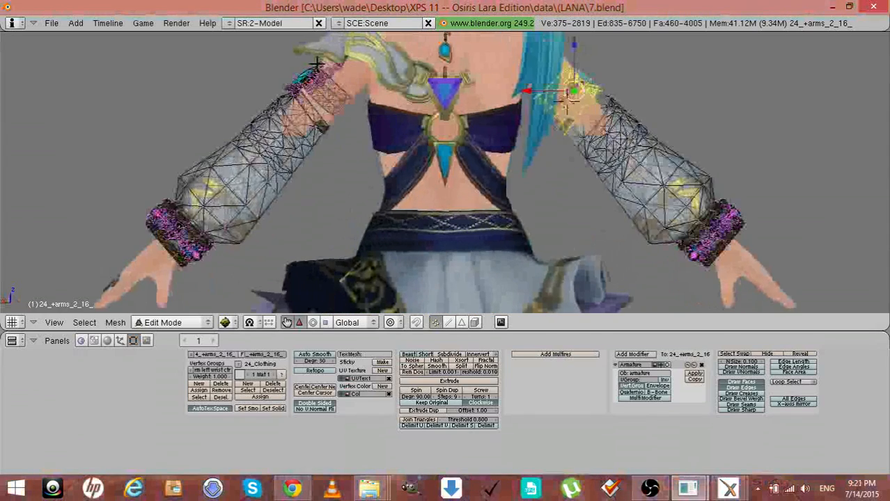
pyautogui.press('Tab')
pyautogui.press('Tab')
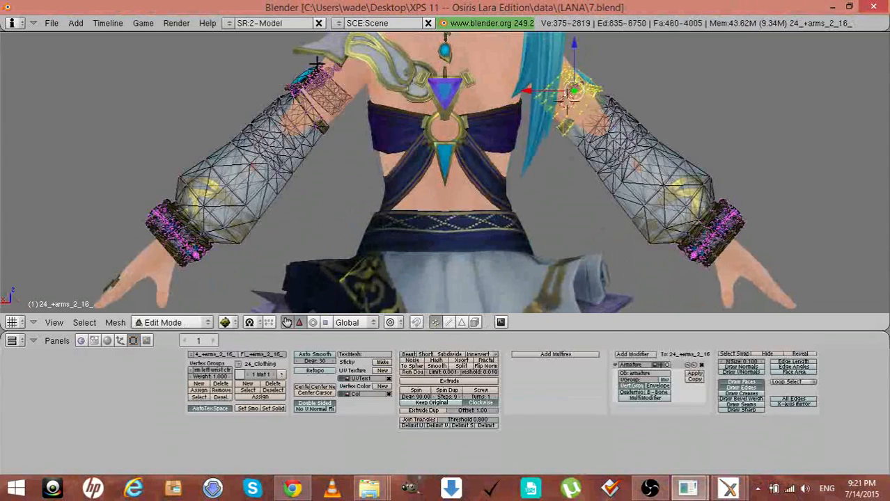
pyautogui.press('KP_4')
pyautogui.press('KP_4')
pyautogui.press('KP_4')
pyautogui.press('KP_4')
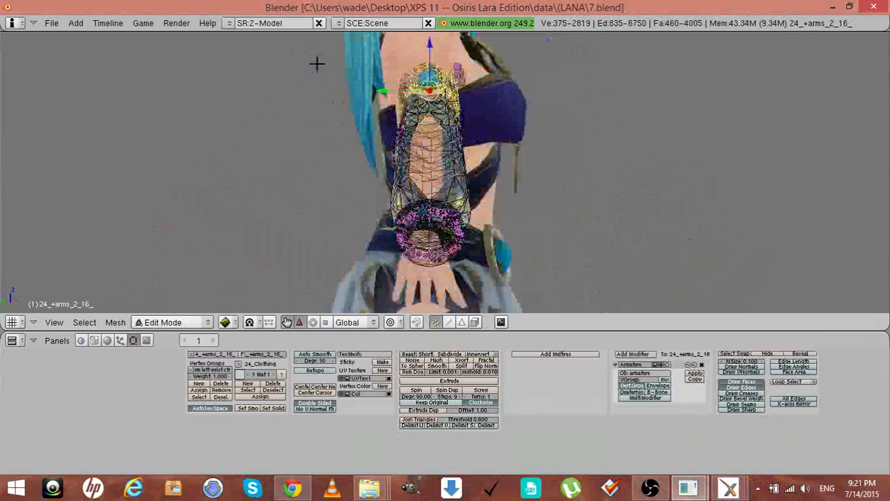
pyautogui.moveTo(402, 91); pyautogui.dragTo(398, 92)
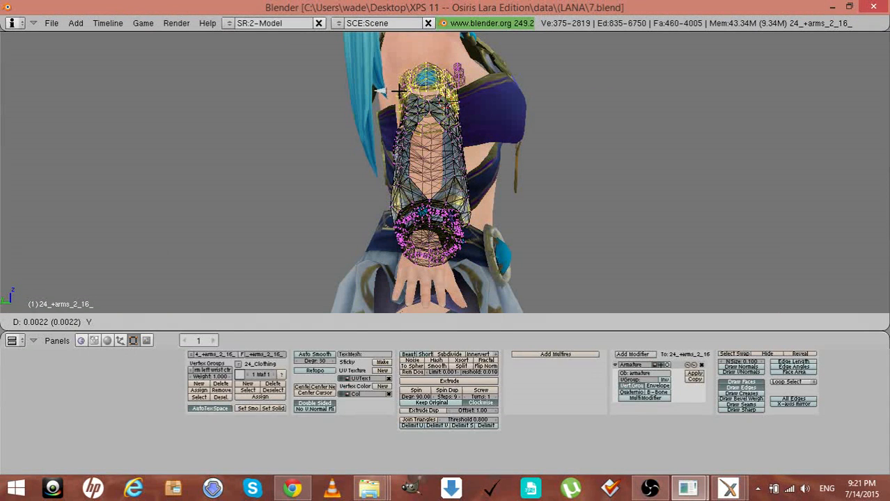
pyautogui.write('66 (66')
pyautogui.press('Escape')
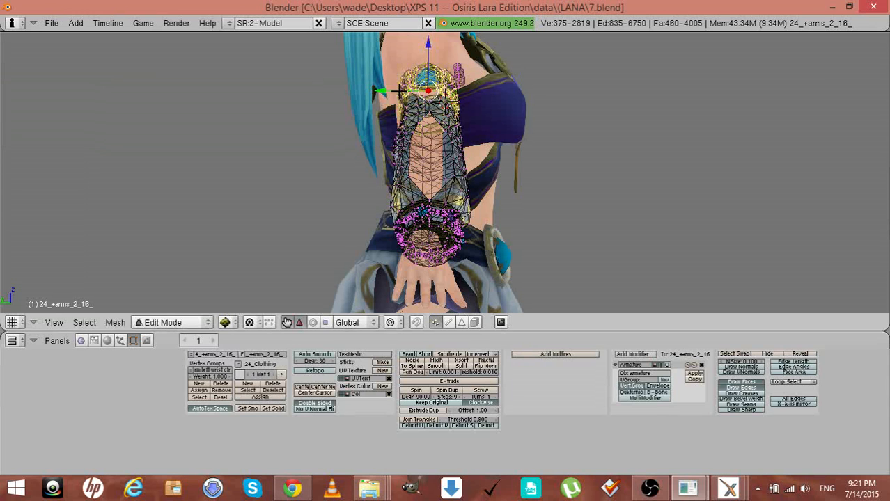
# Shift the selected armband slightly outward along X and raise it slightly along Z from the back view
pyautogui.press('Tab')
pyautogui.press('ctrl+KP_1')
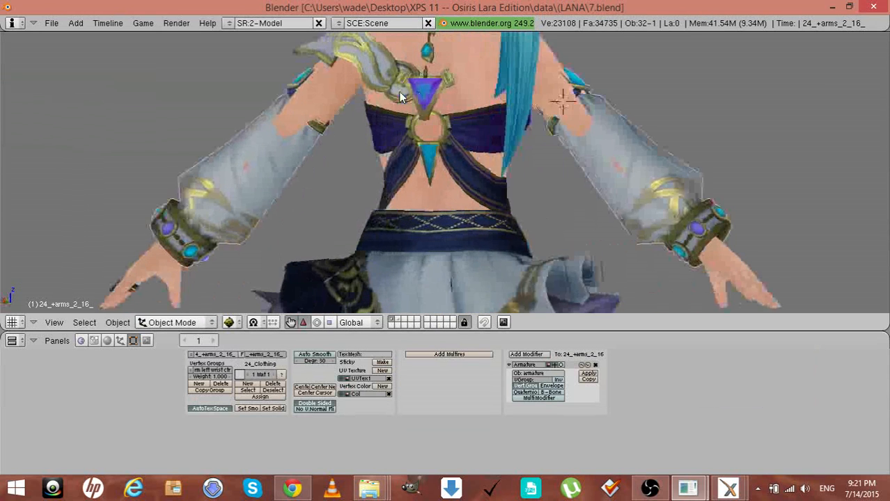
pyautogui.press('Tab')
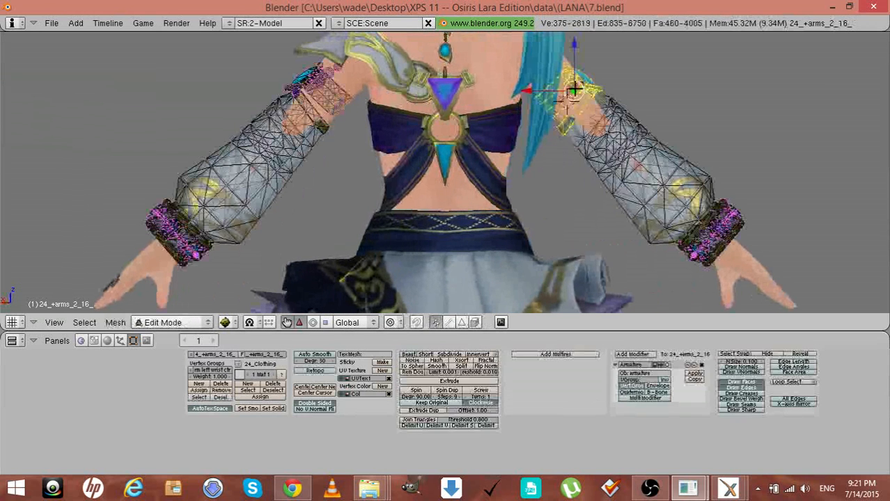
pyautogui.moveTo(550, 90); pyautogui.dragTo(576, 72)
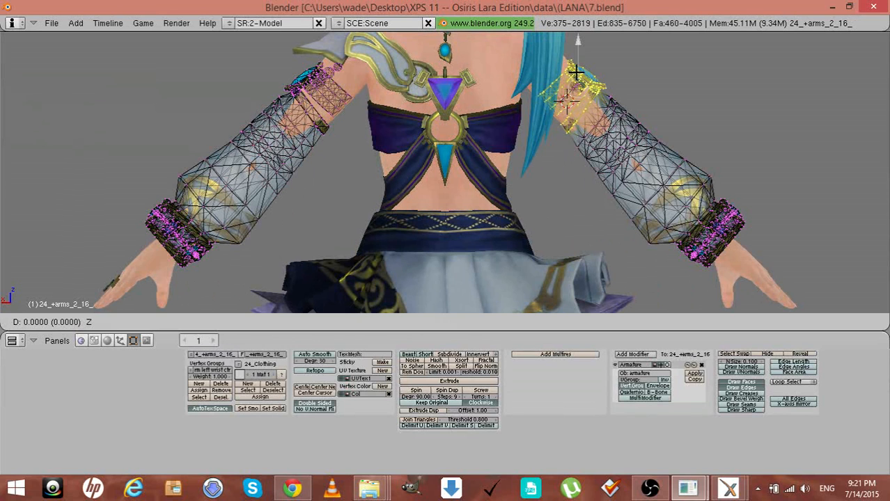
pyautogui.moveTo(575, 72); pyautogui.dragTo(576, 73)
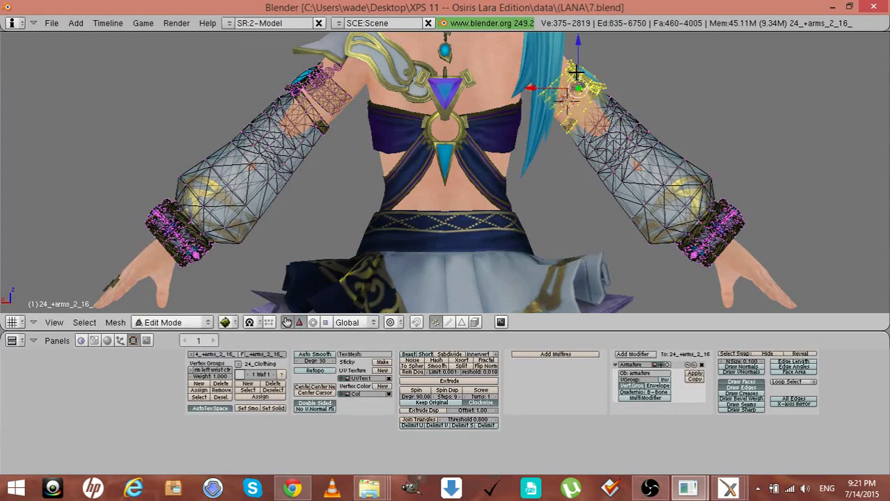
# Examine the repositioned armband's fit around the upper arm from the back, side and front in Object Mode
pyautogui.press('Tab')
pyautogui.press('KP_6')
pyautogui.press('KP_6')
pyautogui.press('KP_6')
pyautogui.press('KP_6')
pyautogui.press('KP_6')
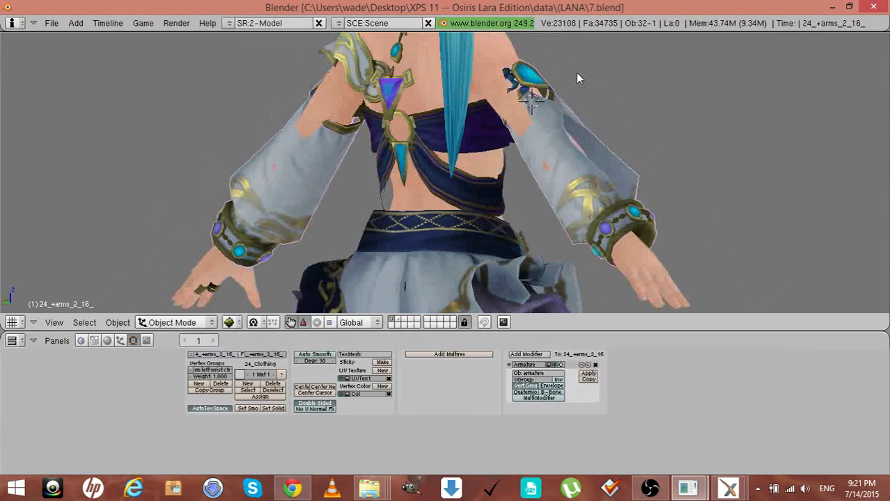
pyautogui.press('KP_6')
pyautogui.press('KP_6')
pyautogui.press('KP_6')
pyautogui.press('KP_6')
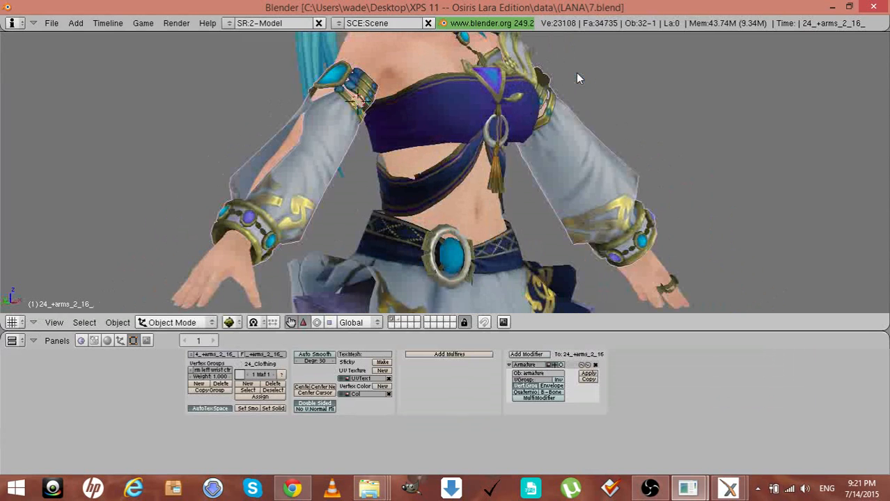
pyautogui.press('KP_8')
pyautogui.press('KP_6')
pyautogui.press('KP_6')
pyautogui.press('KP_6')
pyautogui.press('KP_6')
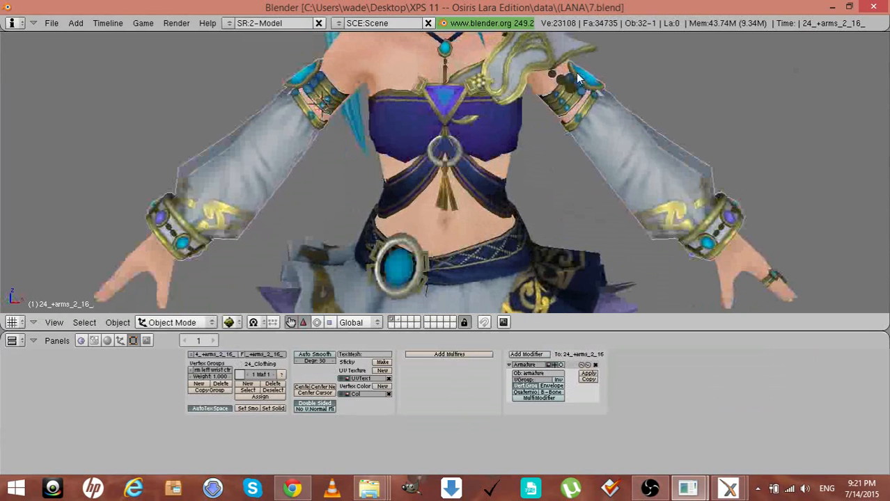
pyautogui.press('KP_6')
pyautogui.press('KP_6')
pyautogui.press('KP_6')
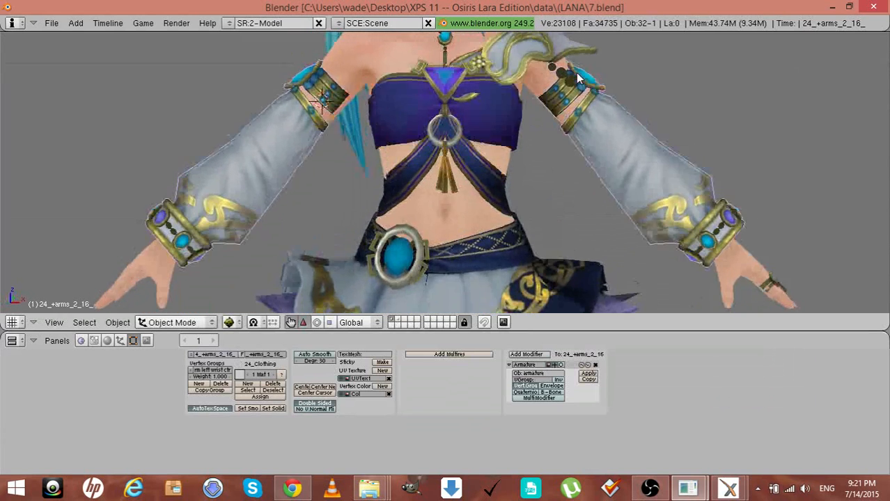
# Scale the selected armband down slightly overall and stretch it to about 1.07 along global Y
pyautogui.press('Tab')
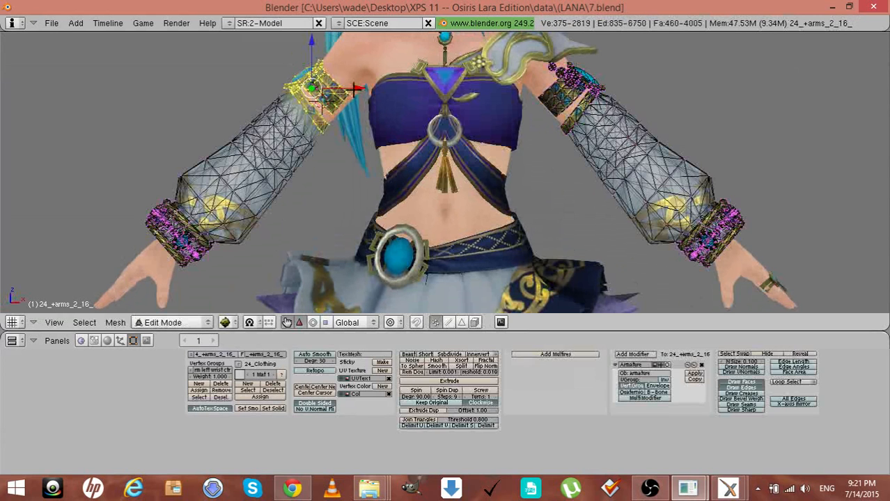
pyautogui.press('s')
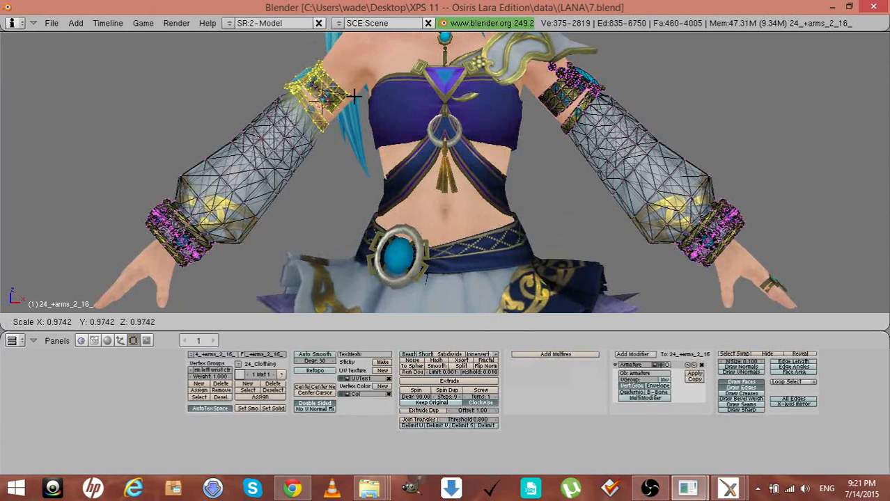
pyautogui.click(351, 96)
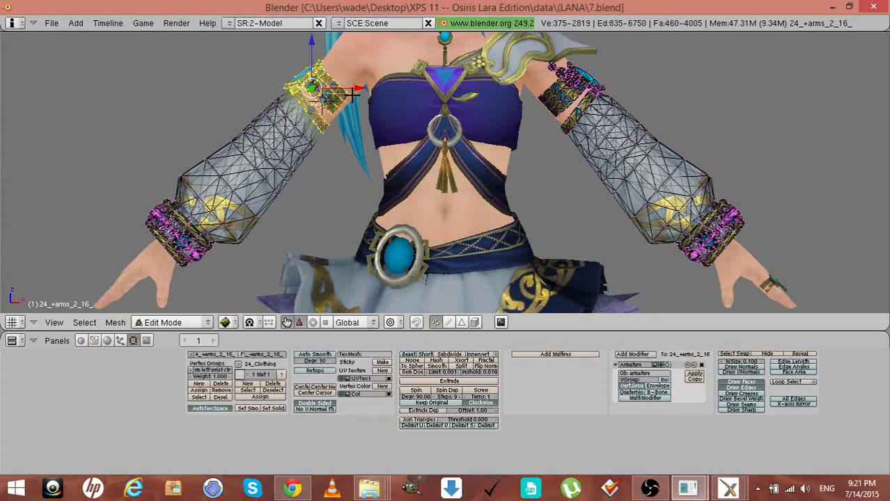
pyautogui.press('s')
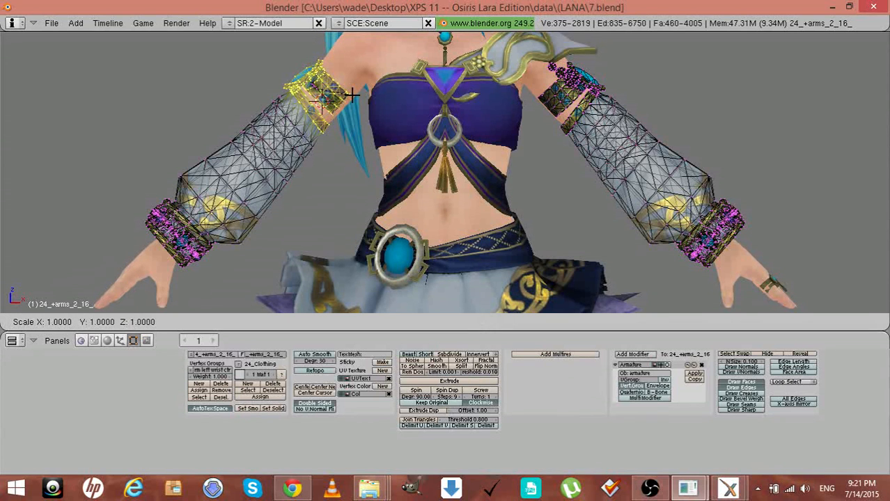
pyautogui.press('y')
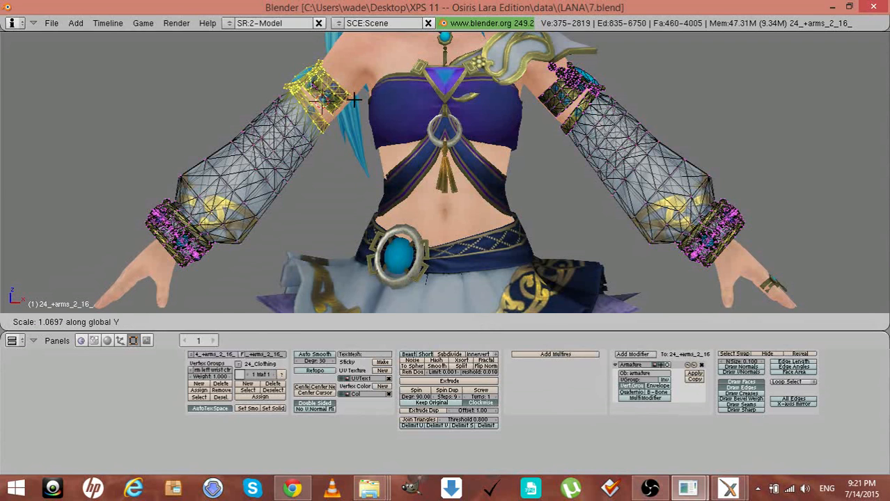
pyautogui.click(354, 100)
# Stretch the armband to about 1.08 along global X and return to Object Mode
pyautogui.press('s')
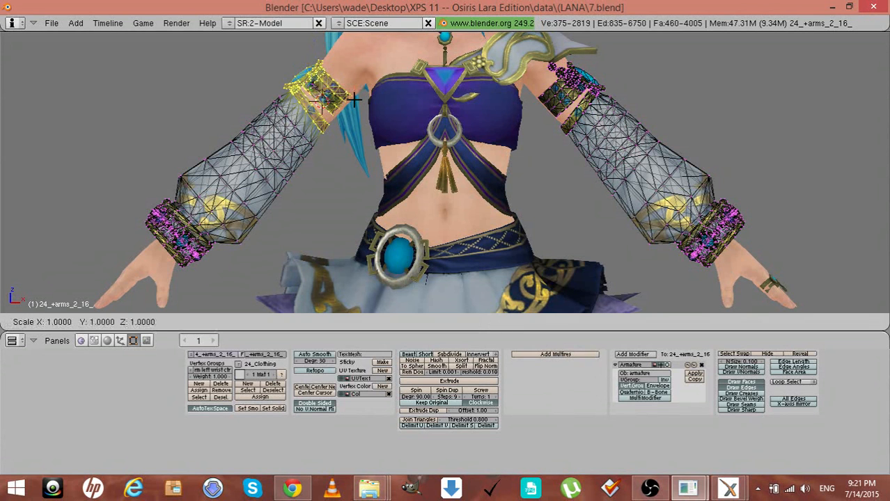
pyautogui.press('x')
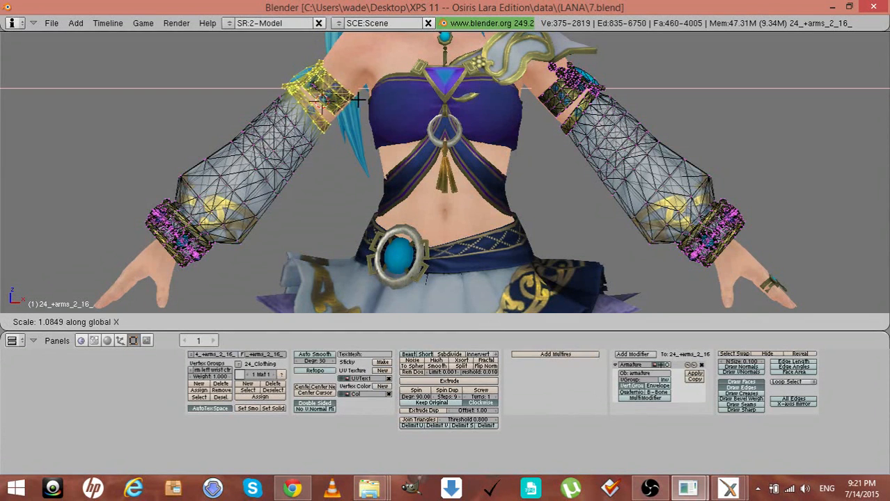
pyautogui.click(358, 101)
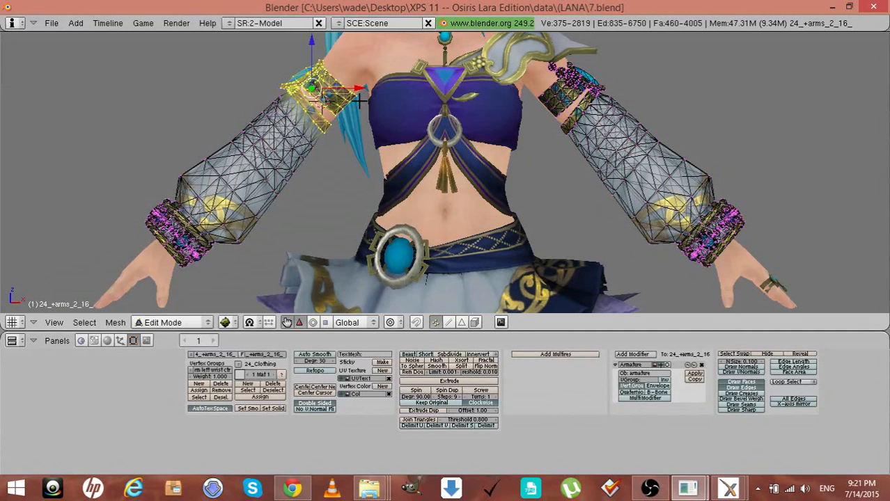
pyautogui.press('Tab')
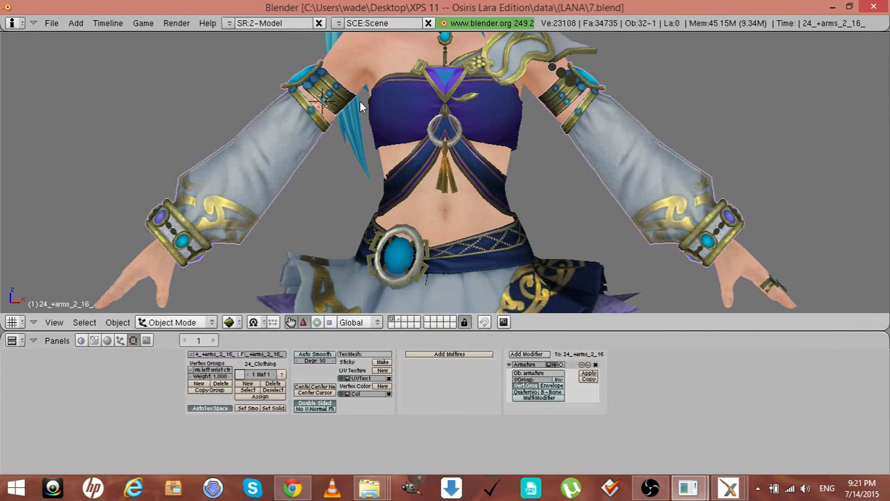
# Examine the enlarged armband from all sides for skin poking through, compared with the armband on the other arm
pyautogui.press('KP_4')
pyautogui.press('KP_4')
pyautogui.press('KP_4')
pyautogui.press('KP_4')
pyautogui.press('KP_4')
pyautogui.press('KP_4')
pyautogui.press('KP_4')
pyautogui.press('KP_4')
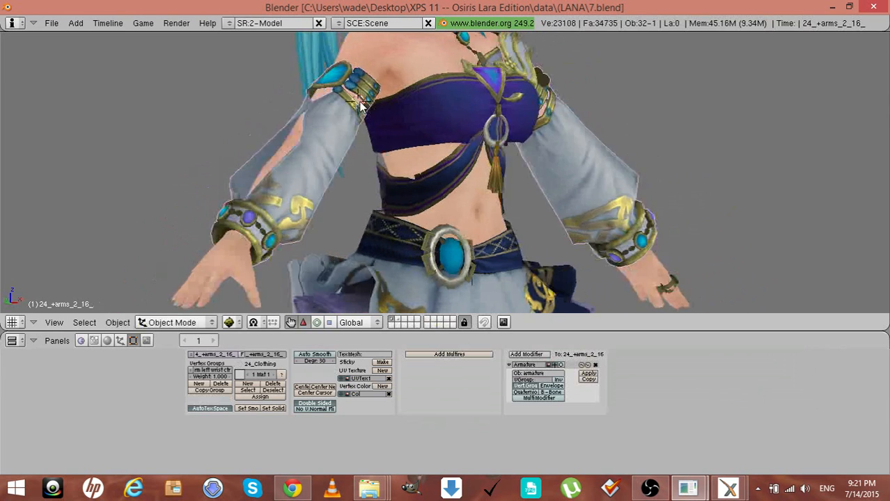
pyautogui.press('KP_4')
pyautogui.press('KP_4')
pyautogui.press('KP_4')
pyautogui.press('KP_4')
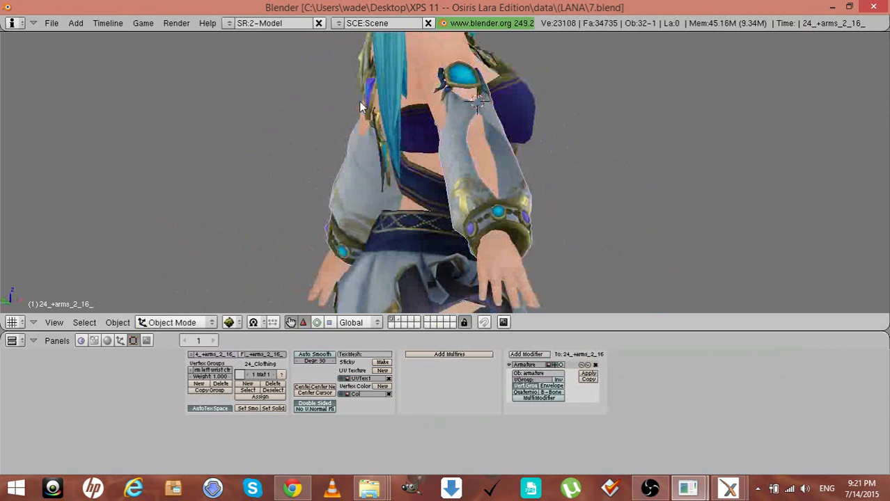
pyautogui.press('KP_4')
pyautogui.press('KP_4')
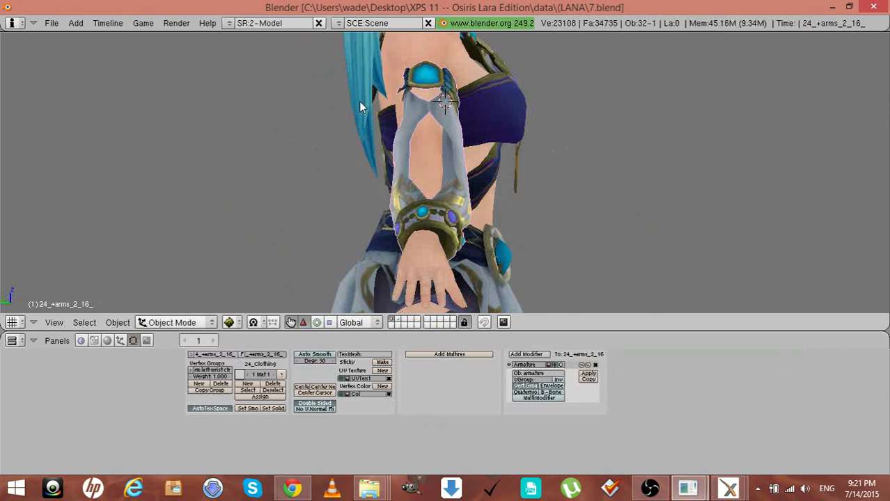
pyautogui.press('KP_4')
pyautogui.press('KP_4')
pyautogui.press('KP_4')
pyautogui.press('KP_4')
pyautogui.press('KP_4')
pyautogui.press('KP_4')
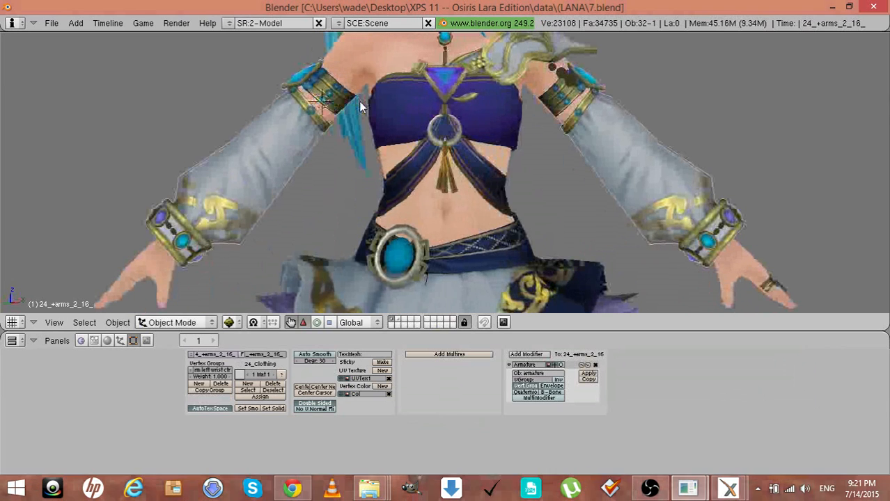
pyautogui.press('KP_4')
pyautogui.press('KP_6')
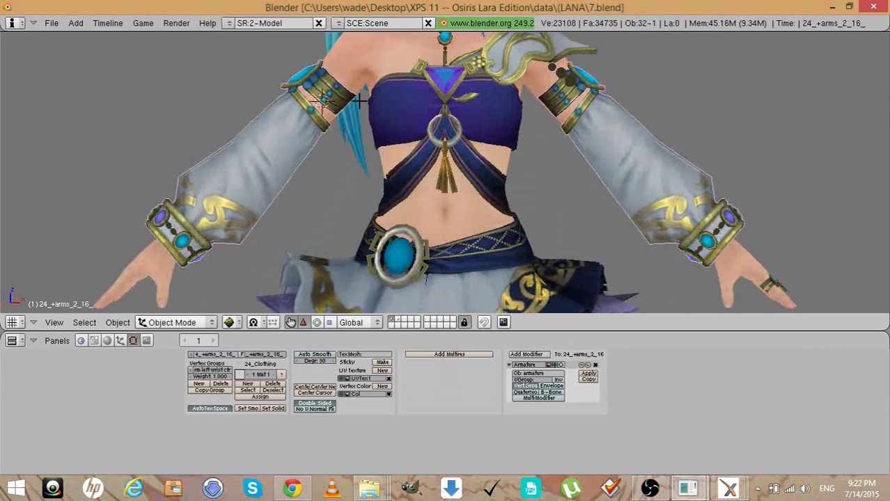
# Narrow the armband to about 0.99 along global X and return to Object Mode
pyautogui.press('Tab')
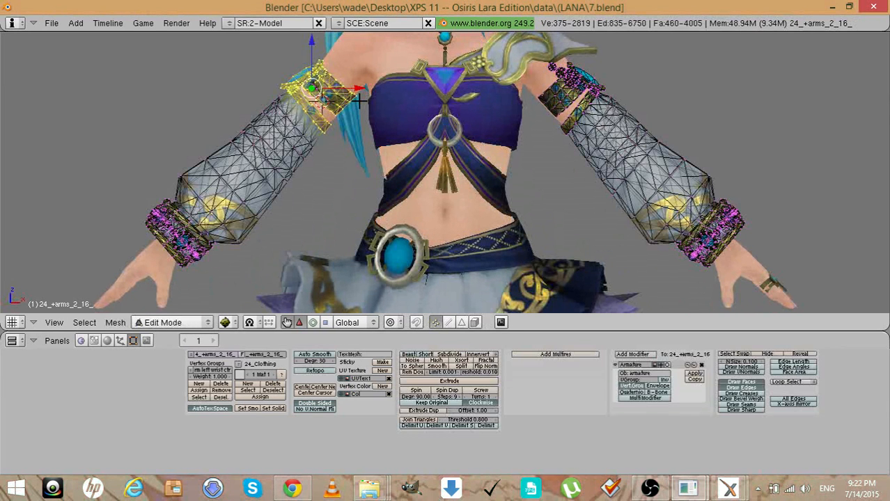
pyautogui.press('s')
pyautogui.press('x')
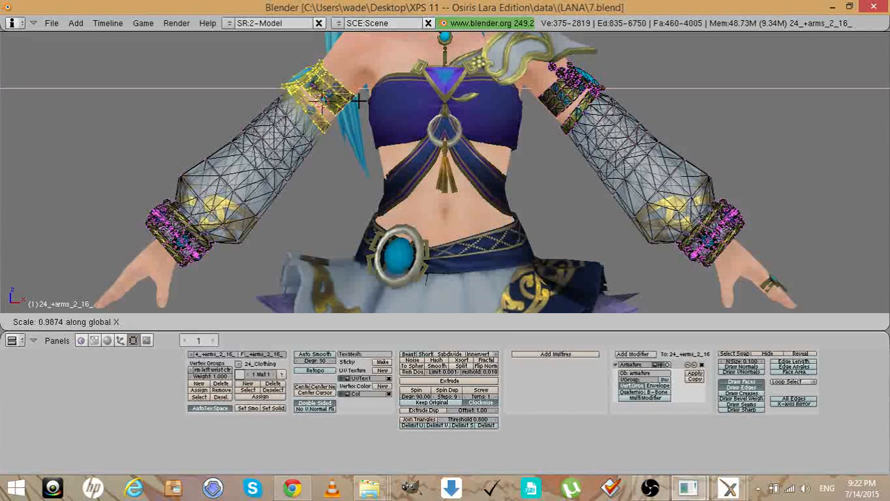
pyautogui.click(357, 101)
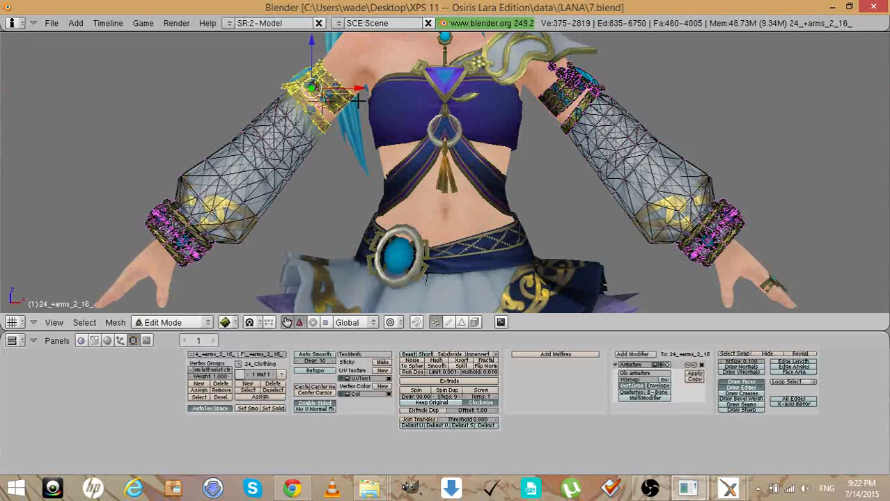
pyautogui.press('Tab')
# Nudge the armband slightly toward the back of the arm along Y in Edit Mode
pyautogui.press('KP_4')
pyautogui.press('KP_4')
pyautogui.press('KP_4')
pyautogui.press('KP_4')
pyautogui.press('KP_4')
pyautogui.press('KP_4')
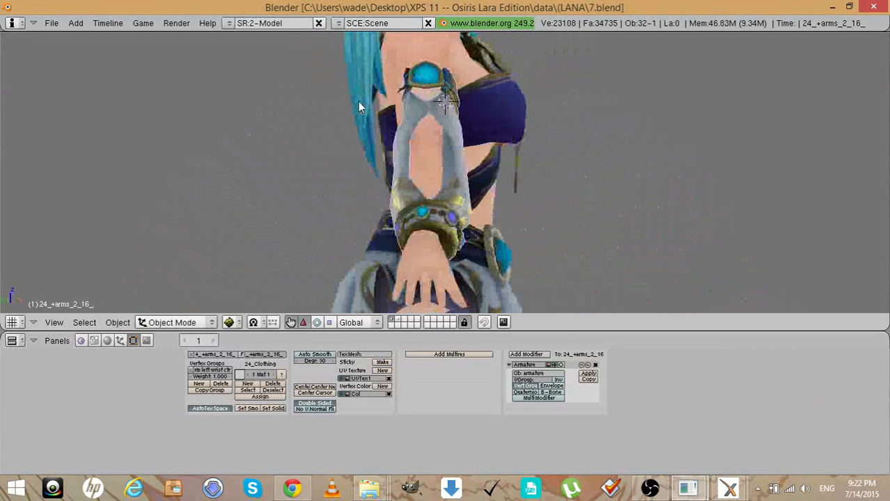
pyautogui.press('KP_1')
pyautogui.press('Tab')
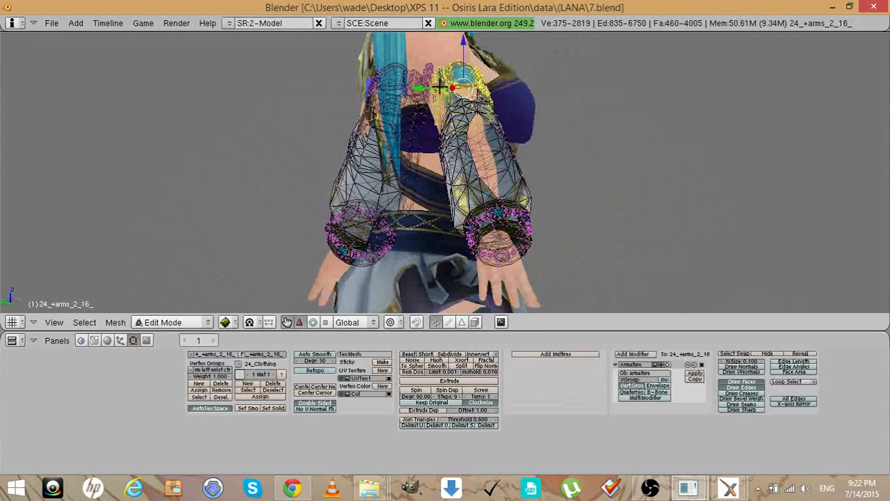
pyautogui.moveTo(439, 88); pyautogui.dragTo(438, 87)
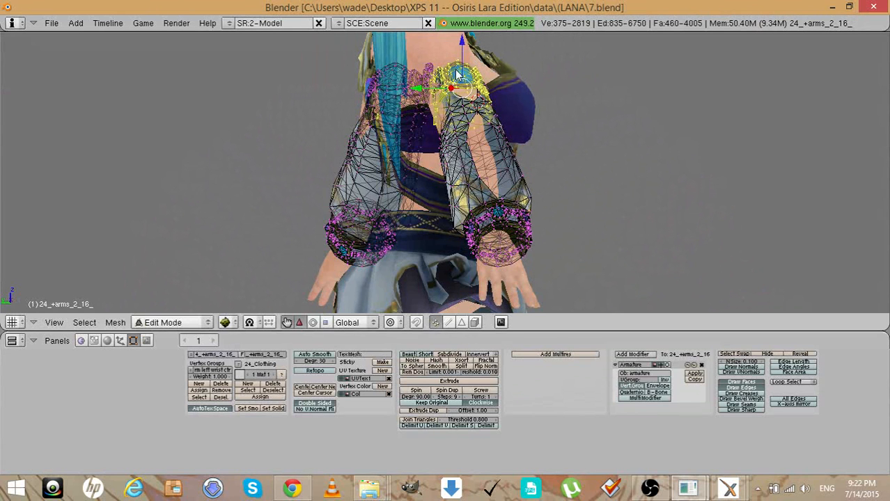
# Examine the nudged armband's fit from the back and side in Object Mode
pyautogui.press('Tab')
pyautogui.press('KP_4')
pyautogui.press('KP_4')
pyautogui.press('KP_4')
pyautogui.press('KP_4')
pyautogui.press('KP_4')
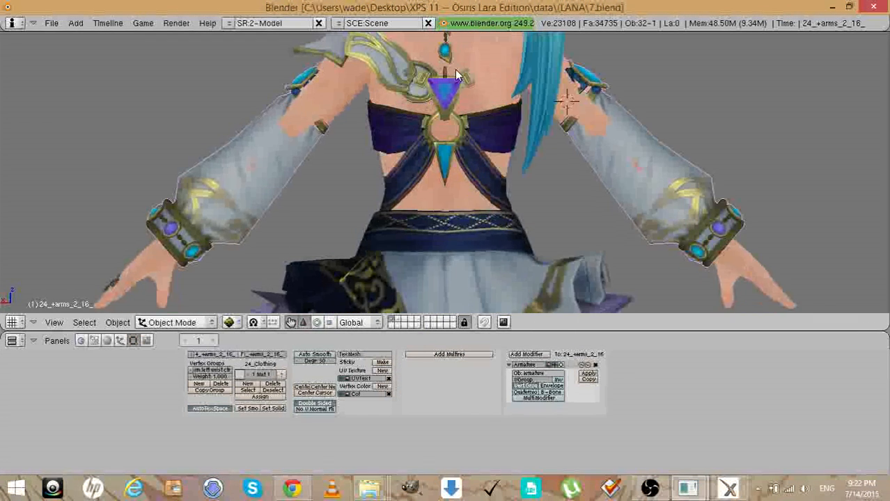
pyautogui.press('KP_4')
pyautogui.press('KP_6')
pyautogui.press('KP_6')
pyautogui.press('KP_6')
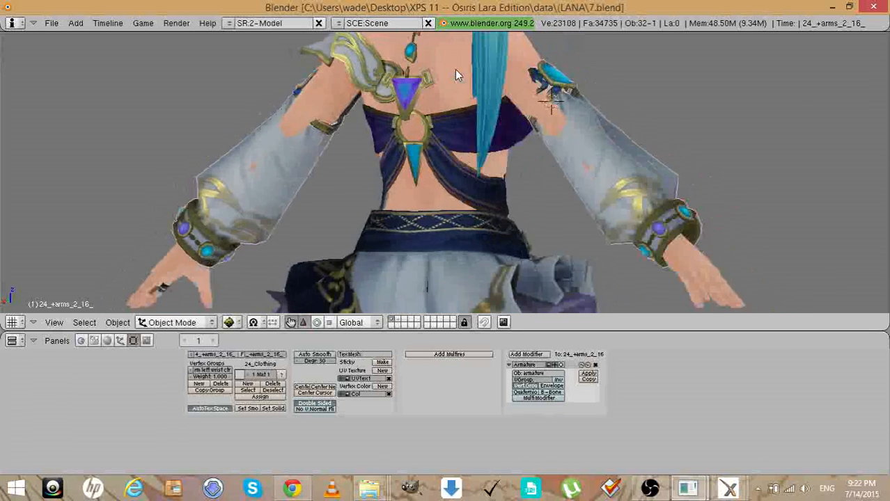
# Examine both armbands and sleeves from the back around to the front for skin poking through
pyautogui.press('KP_6')
pyautogui.press('KP_6')
pyautogui.press('KP_6')
pyautogui.press('KP_6')
pyautogui.press('KP_6')
pyautogui.press('KP_6')
pyautogui.press('KP_6')
pyautogui.press('KP_6')
pyautogui.press('KP_6')
pyautogui.press('KP_6')
pyautogui.press('KP_6')
pyautogui.press('KP_6')
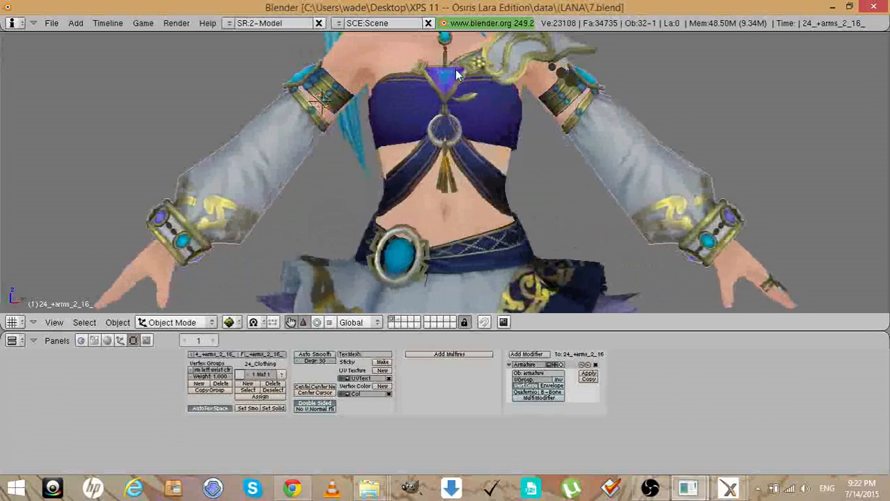
pyautogui.press('KP_6')
pyautogui.press('KP_4')
pyautogui.press('KP_4')
pyautogui.press('KP_6')
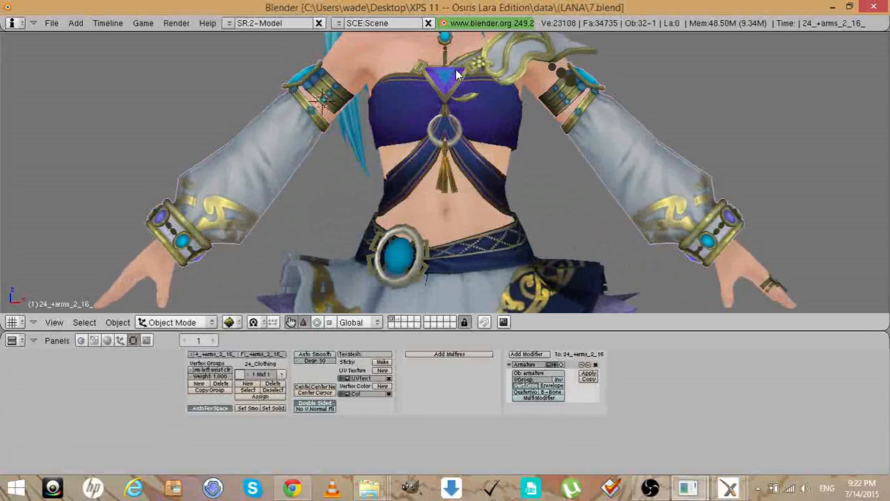
# Switch the arms mesh to Sculpt Mode and sculpt the armband beside the hanging hair outward over the exposed skin
pyautogui.click(170, 322)
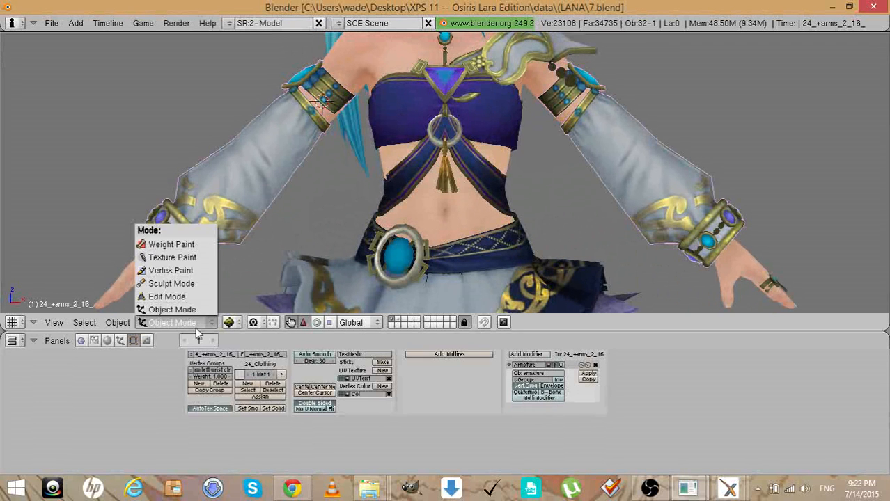
pyautogui.click(179, 284)
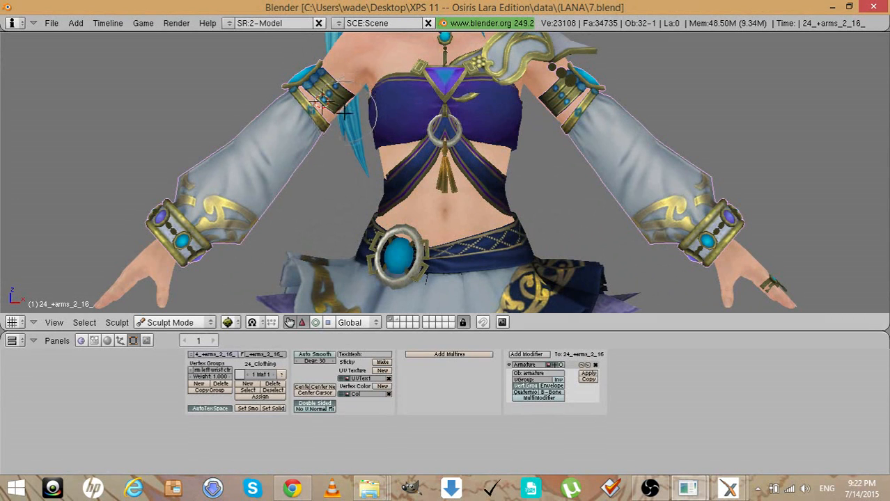
pyautogui.press('KP_4')
pyautogui.press('KP_4')
pyautogui.press('KP_4')
pyautogui.press('KP_4')
pyautogui.press('KP_4')
pyautogui.press('KP_4')
pyautogui.press('KP_4')
pyautogui.press('KP_4')
pyautogui.press('KP_4')
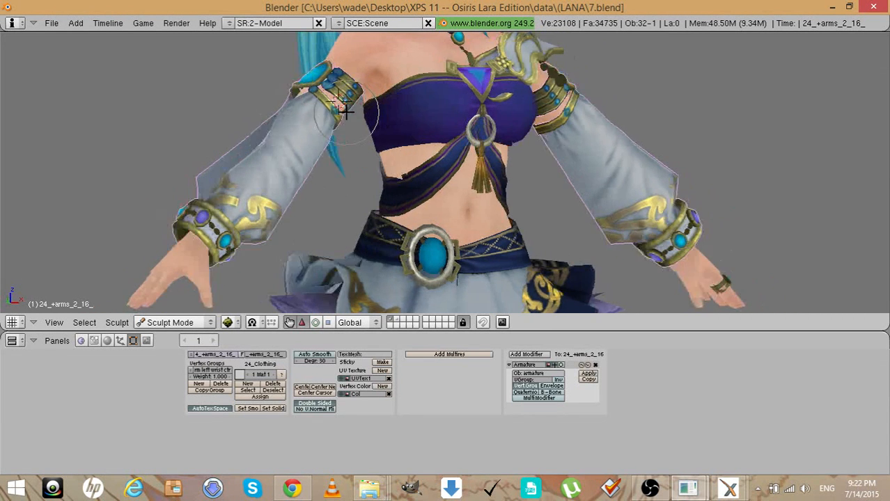
pyautogui.press('KP_4')
pyautogui.press('KP_4')
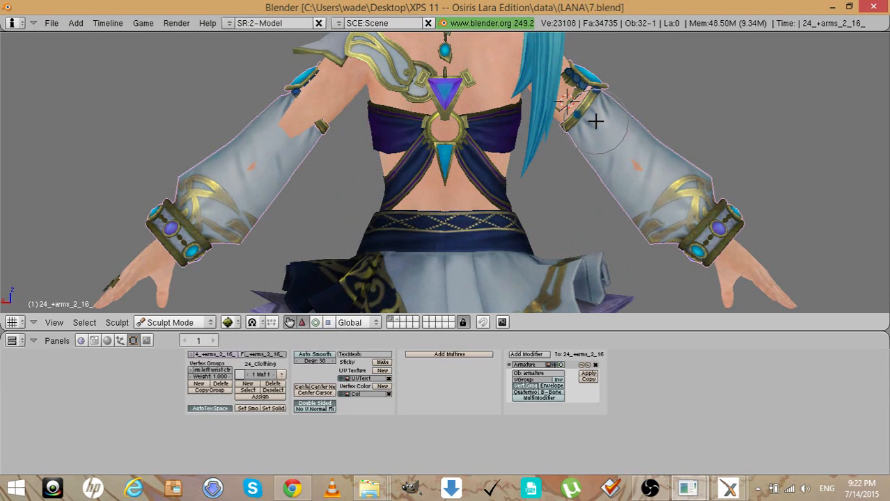
# Sculpt the back of both sleeves and the armband on the shoulder-guard arm outward to cover the exposed skin
pyautogui.press('KP_6')
pyautogui.press('KP_6')
pyautogui.press('KP_6')
pyautogui.press('KP_6')
pyautogui.press('KP_6')
pyautogui.press('KP_4')
pyautogui.press('KP_4')
pyautogui.press('KP_4')
pyautogui.press('KP_4')
pyautogui.press('KP_4')
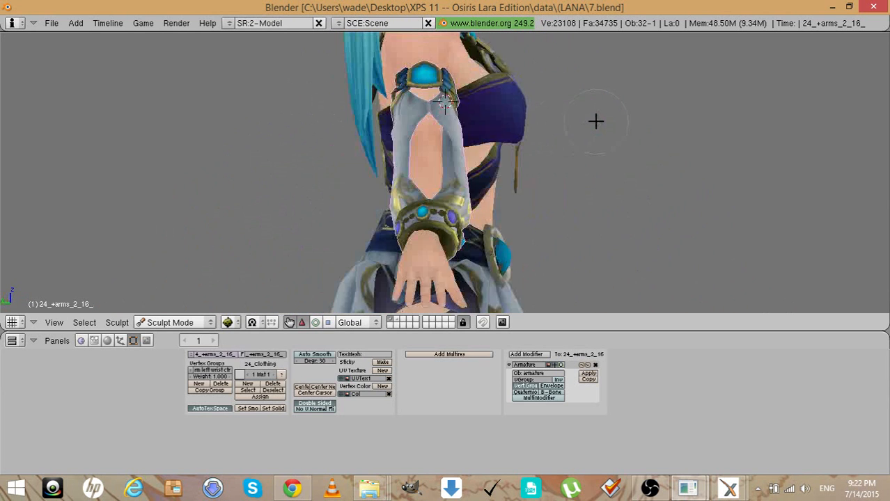
pyautogui.press('KP_4')
pyautogui.press('KP_4')
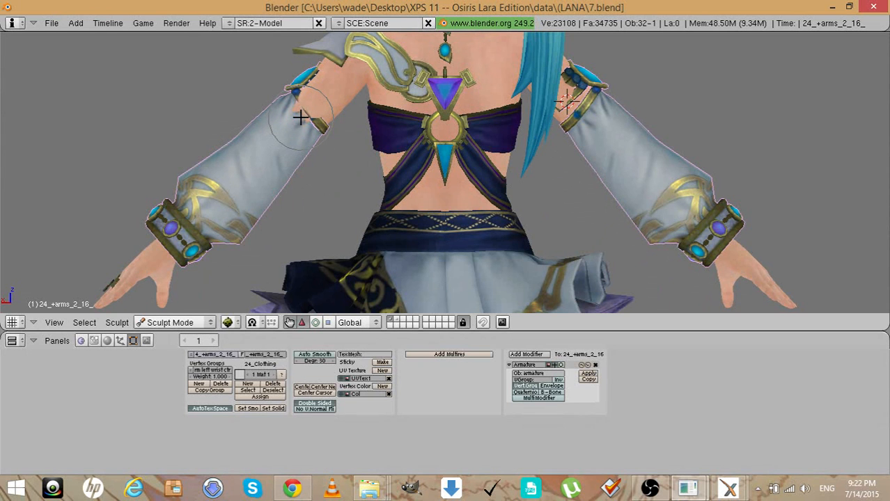
pyautogui.moveTo(301, 117)
pyautogui.mouseDown()
pyautogui.moveTo(334, 86)
pyautogui.moveTo(341, 110)
pyautogui.moveTo(343, 101)
pyautogui.moveTo(332, 113)
pyautogui.mouseUp()
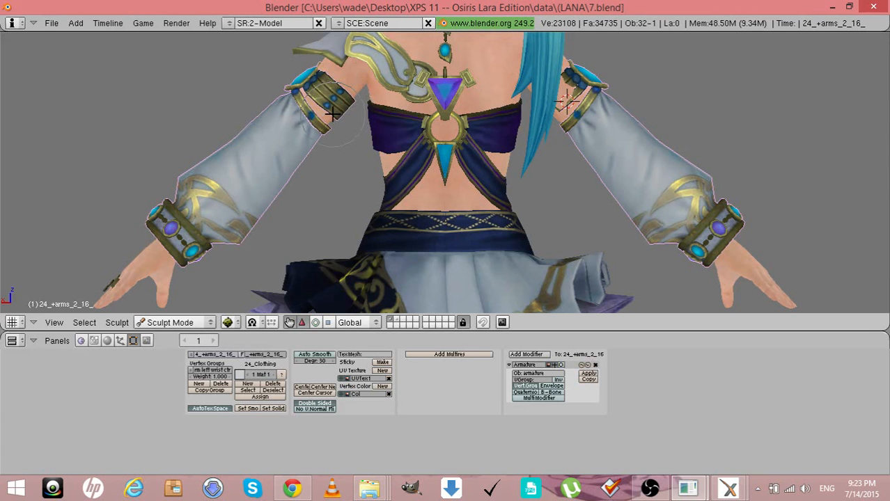
# Examine the sculpted armbands and sleeves all the way around the character for remaining skin spots
pyautogui.press('KP_4')
pyautogui.press('KP_4')
pyautogui.press('KP_4')
pyautogui.press('KP_4')
pyautogui.press('KP_4')
pyautogui.press('KP_4')
pyautogui.press('KP_4')
pyautogui.press('KP_4')
pyautogui.press('KP_4')
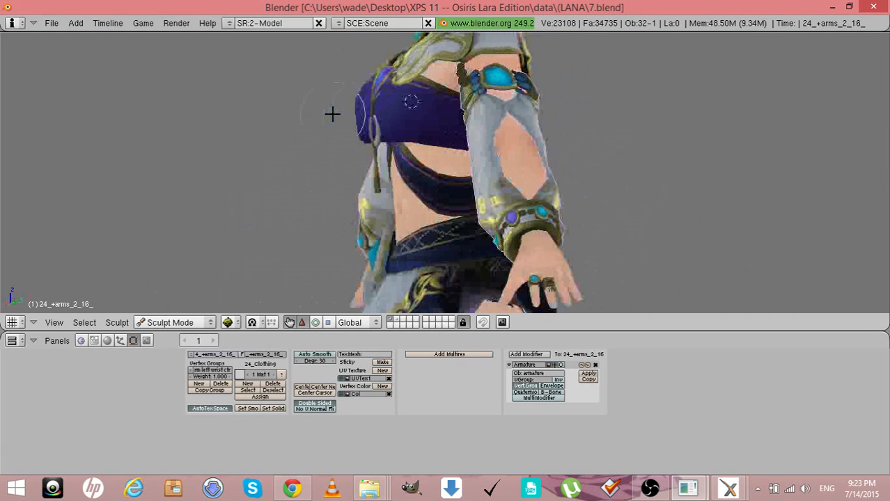
pyautogui.press('KP_4')
pyautogui.press('KP_4')
pyautogui.press('KP_4')
pyautogui.press('KP_4')
pyautogui.press('KP_4')
pyautogui.press('KP_4')
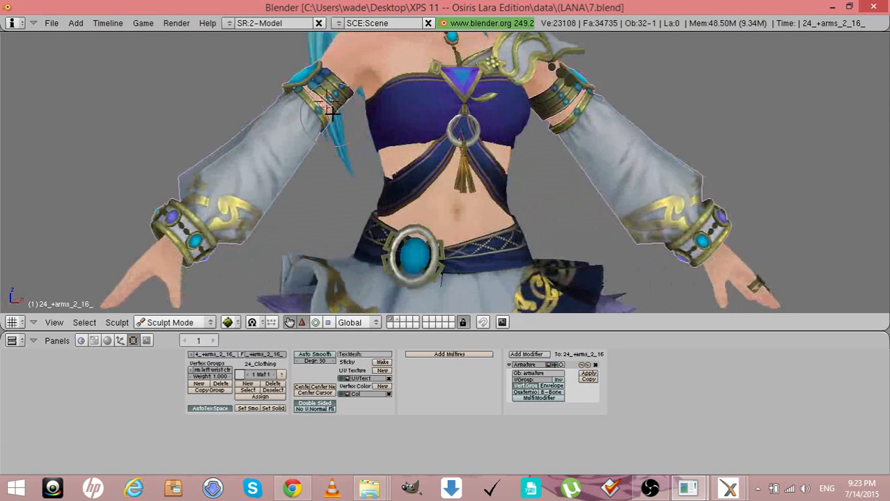
pyautogui.press('KP_4')
pyautogui.press('KP_4')
pyautogui.press('KP_4')
pyautogui.press('KP_4')
pyautogui.press('KP_4')
pyautogui.press('KP_4')
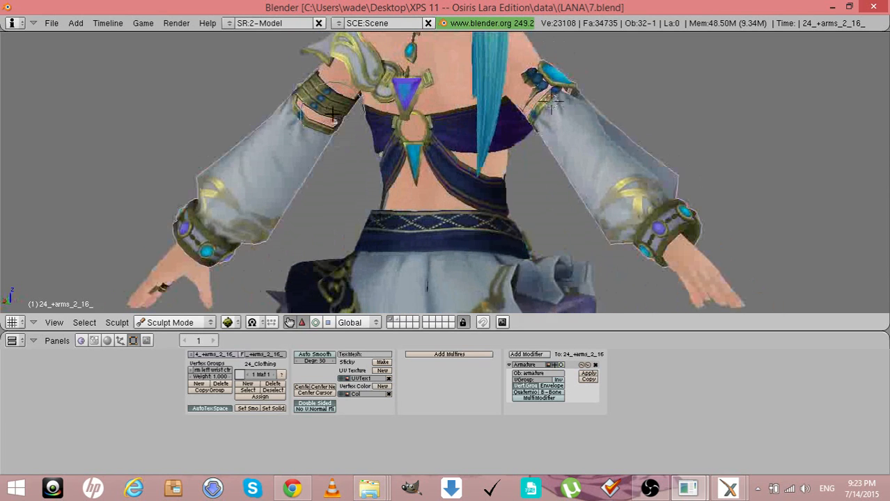
# Sculpt the back of the armband beside the hanging hair outward so its bands cover the upper arm
pyautogui.press('KP_4')
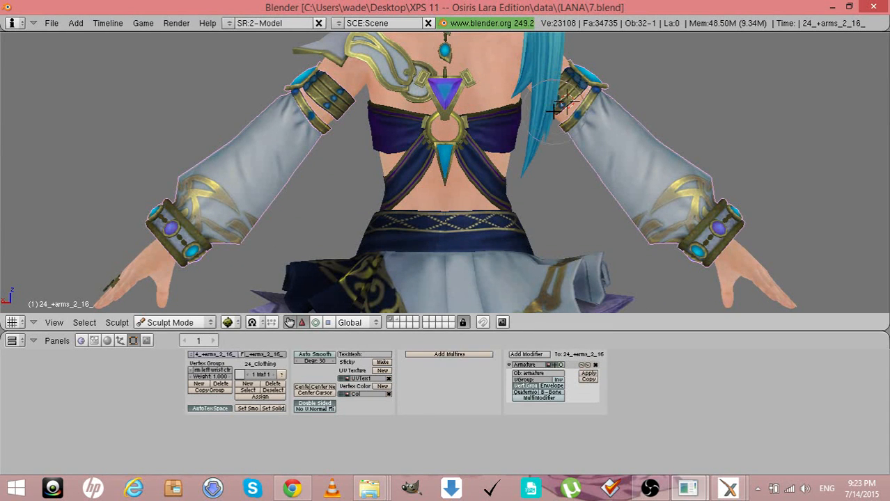
pyautogui.press('KP_6')
pyautogui.press('KP_6')
pyautogui.press('KP_6')
pyautogui.press('KP_6')
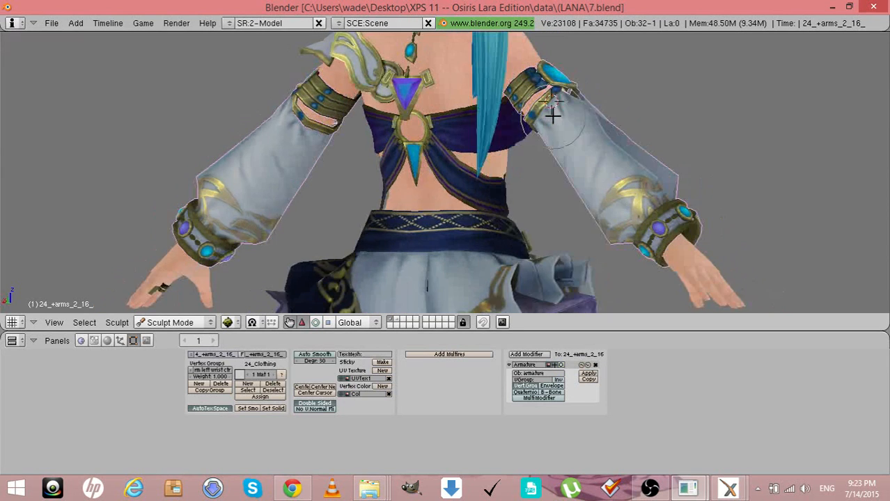
# Examine both sculpted armbands from the back, side and front, including from farther away
pyautogui.press('KP_4')
pyautogui.press('KP_4')
pyautogui.press('KP_4')
pyautogui.press('KP_4')
pyautogui.press('KP_4')
pyautogui.press('KP_4')
pyautogui.press('KP_4')
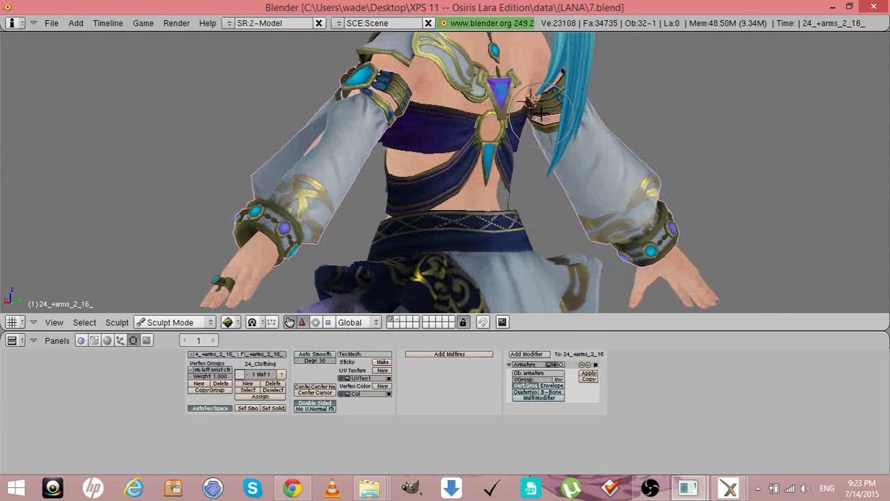
pyautogui.press('KP_6')
pyautogui.press('KP_6')
pyautogui.press('KP_6')
pyautogui.press('KP_6')
pyautogui.press('KP_6')
pyautogui.press('KP_6')
pyautogui.press('KP_6')
pyautogui.press('KP_6')
pyautogui.press('KP_6')
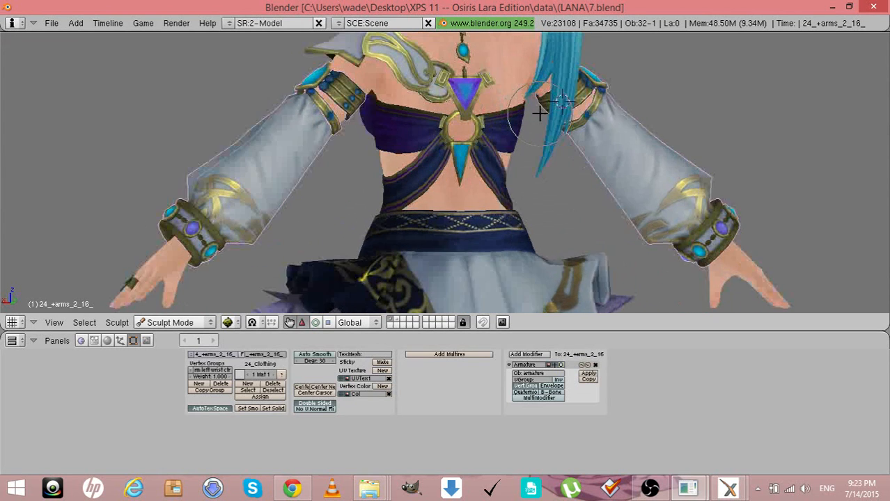
pyautogui.press('KP_4')
pyautogui.press('KP_4')
pyautogui.press('KP_4')
pyautogui.press('KP_4')
pyautogui.press('KP_4')
pyautogui.press('KP_4')
pyautogui.press('KP_4')
pyautogui.press('KP_4')
pyautogui.press('KP_4')
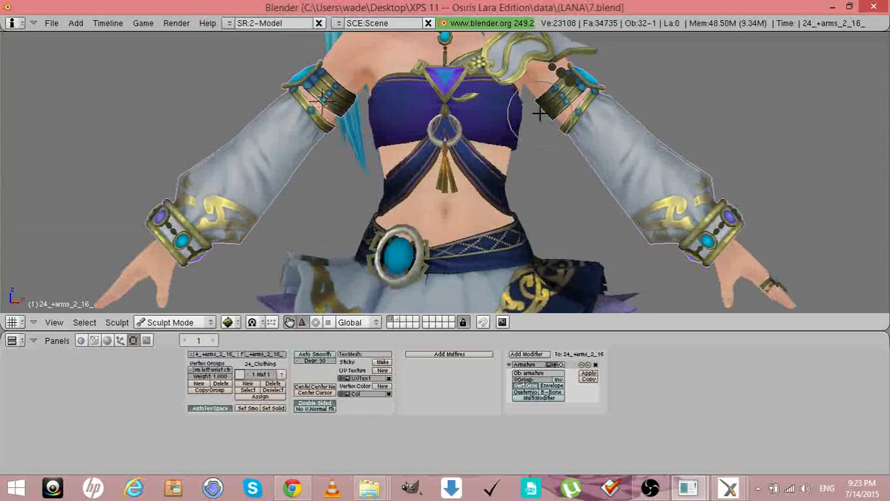
pyautogui.scroll(-4, 539, 113)
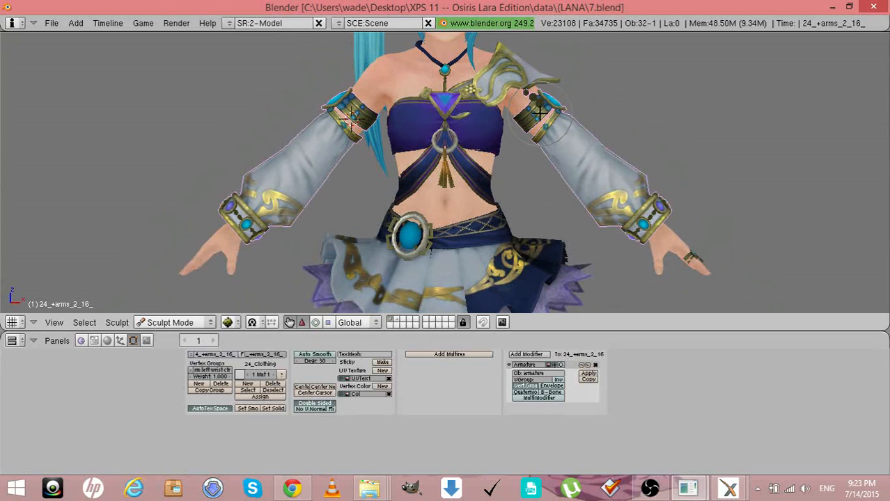
pyautogui.press('KP_6')
pyautogui.press('KP_6')
pyautogui.press('KP_4')
pyautogui.press('KP_4')
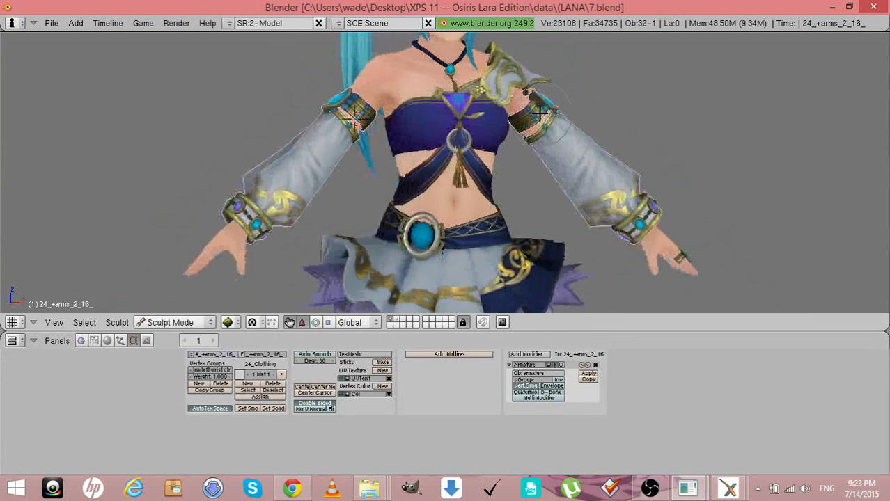
pyautogui.press('KP_6')
# Return to Object Mode, select the finger rings and frame them up close
pyautogui.press('Tab')
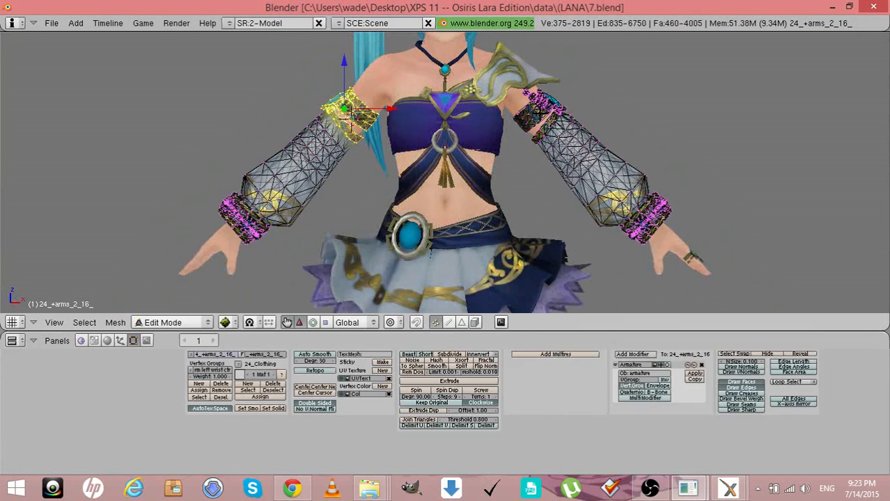
pyautogui.press('Tab')
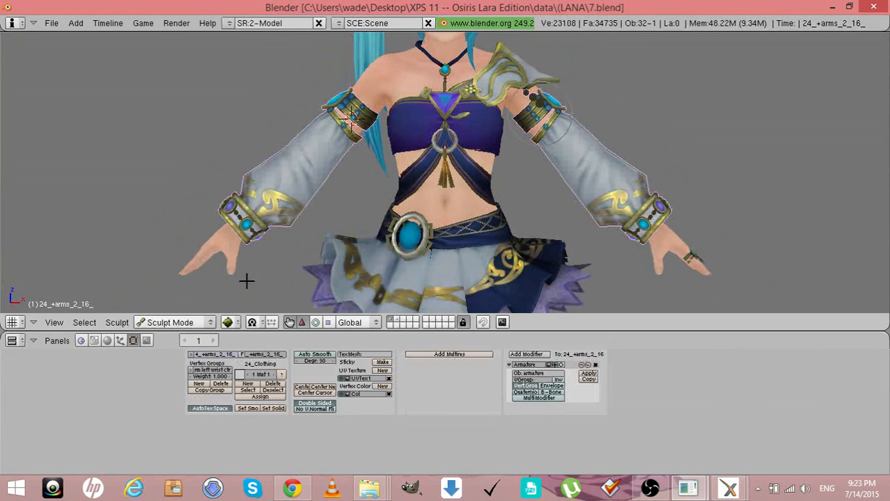
pyautogui.click(204, 323)
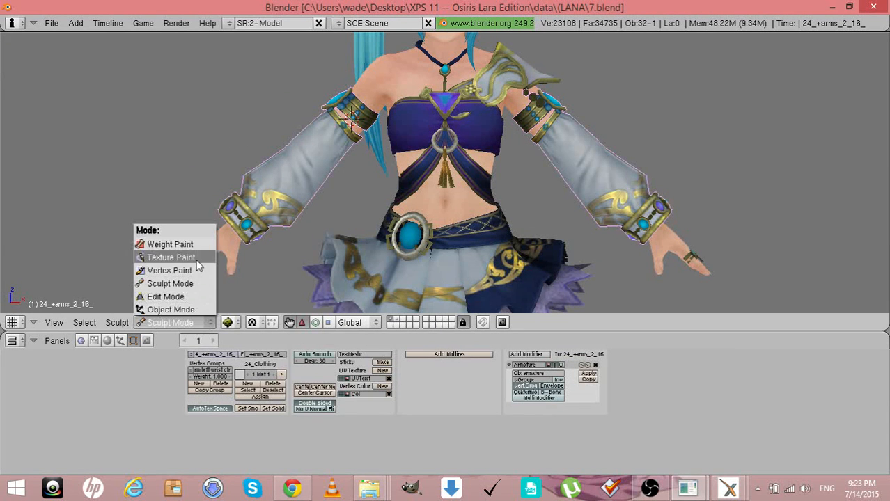
pyautogui.click(179, 308)
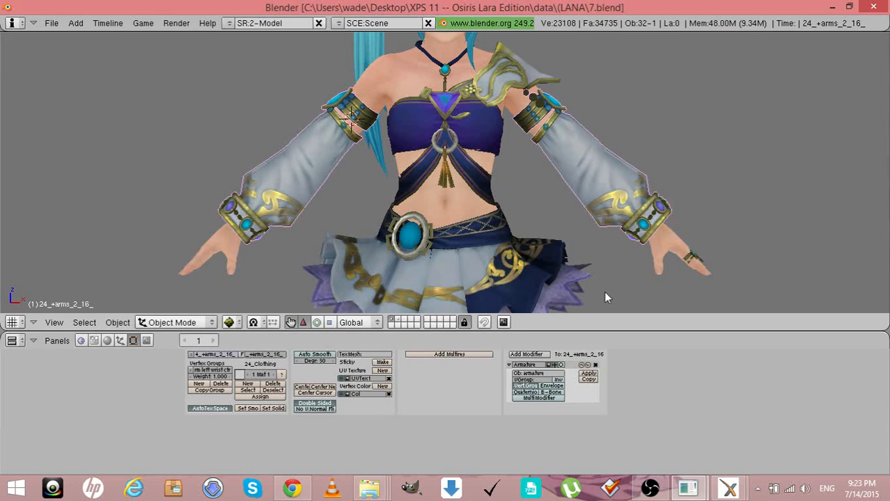
pyautogui.rightClick(687, 261)
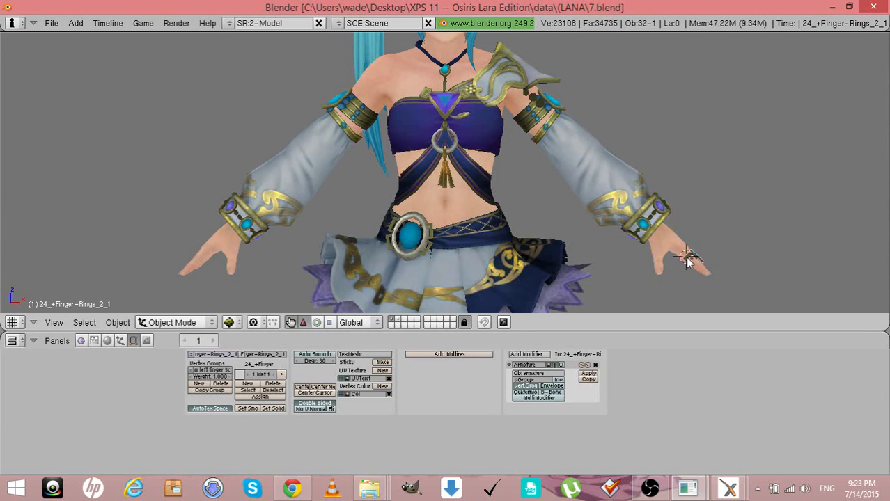
pyautogui.press('Home')
pyautogui.press('KP_Decimal')
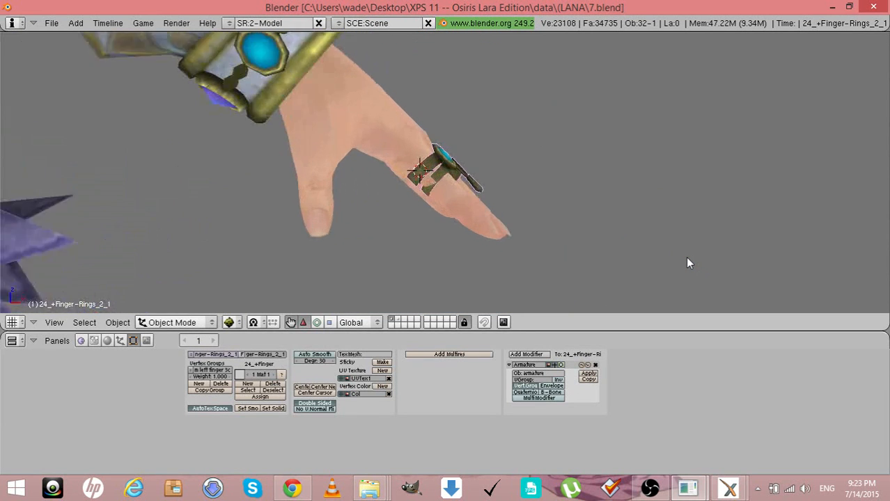
# Nudge the finger rings about 0.0003 along X and slightly down along Z from the front, with a further small downward adjustment from the side
pyautogui.press('g')
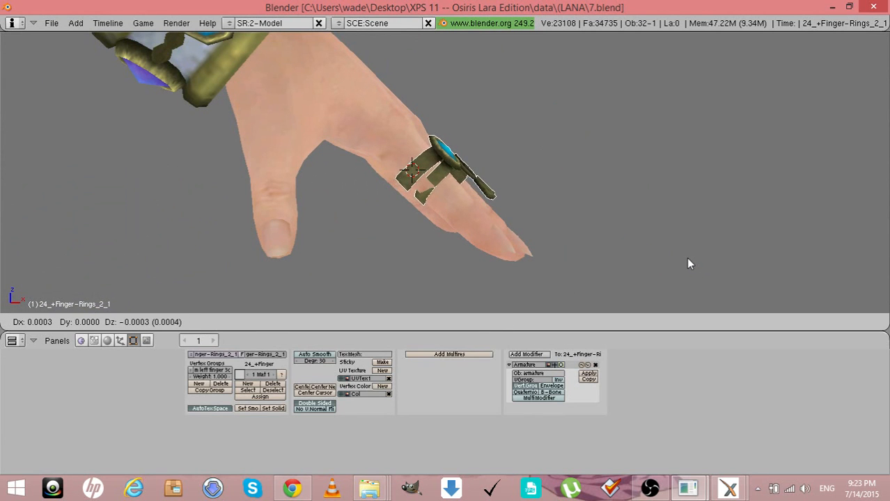
pyautogui.click(685, 258)
pyautogui.press('KP_3')
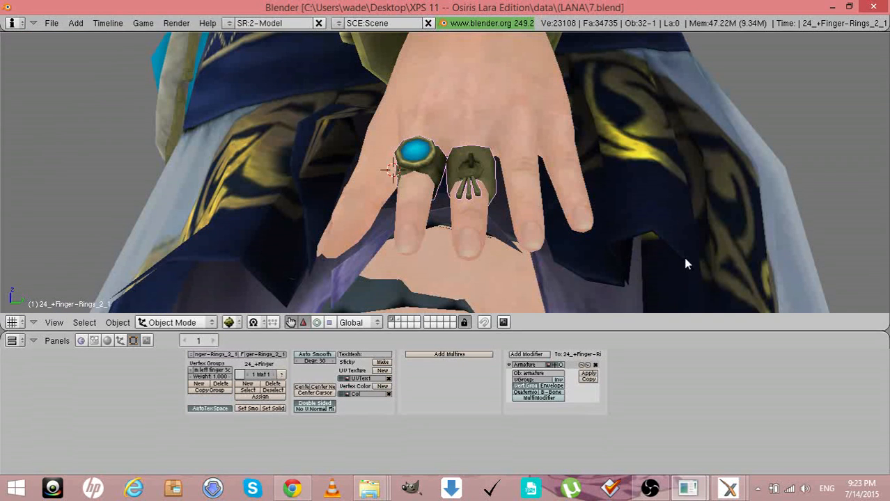
pyautogui.press('g')
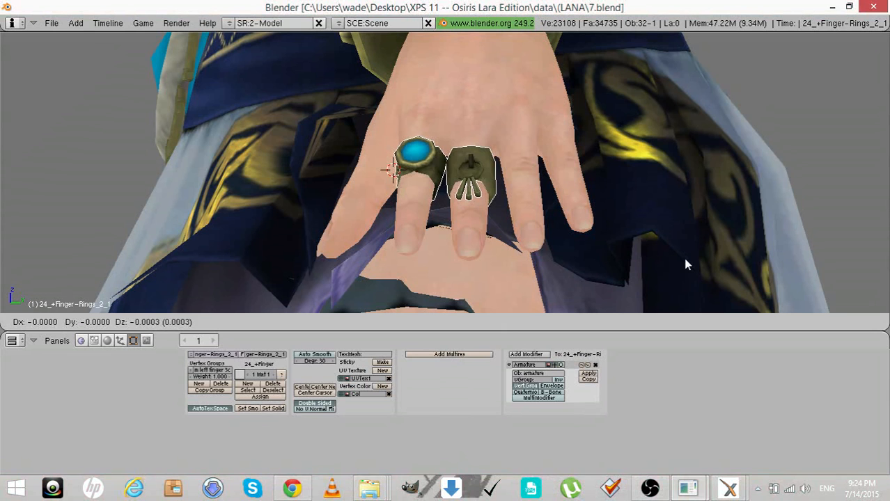
pyautogui.click(685, 259)
# Examine how the finger rings fit around the fingers from the side and front
pyautogui.press('KP_4')
pyautogui.press('KP_4')
pyautogui.press('KP_4')
pyautogui.press('KP_4')
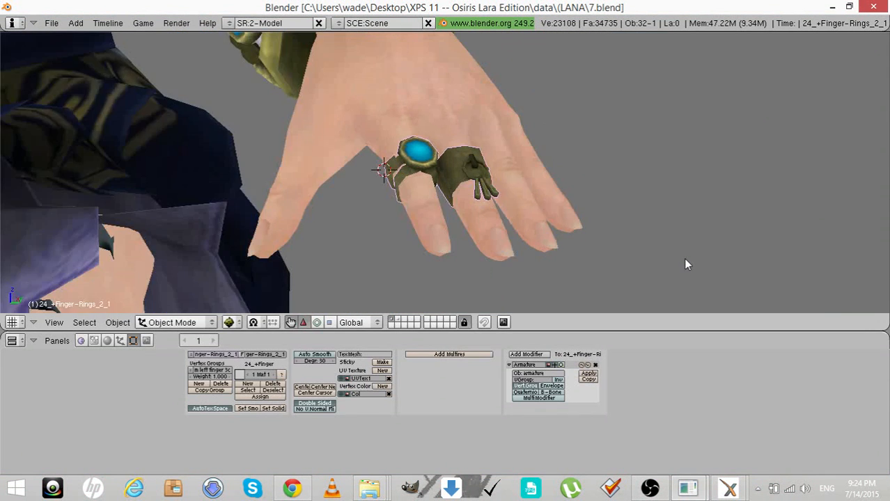
pyautogui.press('KP_4')
pyautogui.press('KP_4')
pyautogui.press('KP_4')
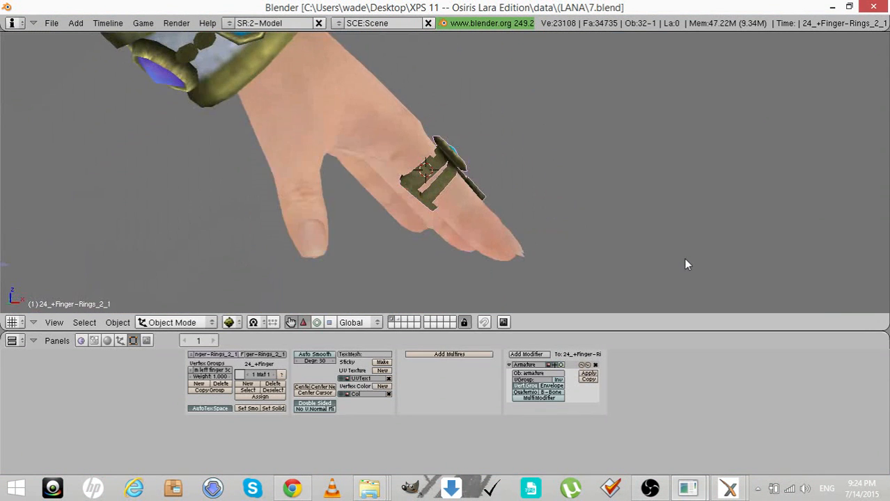
pyautogui.press('KP_6')
pyautogui.press('KP_6')
pyautogui.press('KP_6')
pyautogui.press('KP_6')
pyautogui.press('KP_6')
pyautogui.press('KP_6')
pyautogui.press('KP_6')
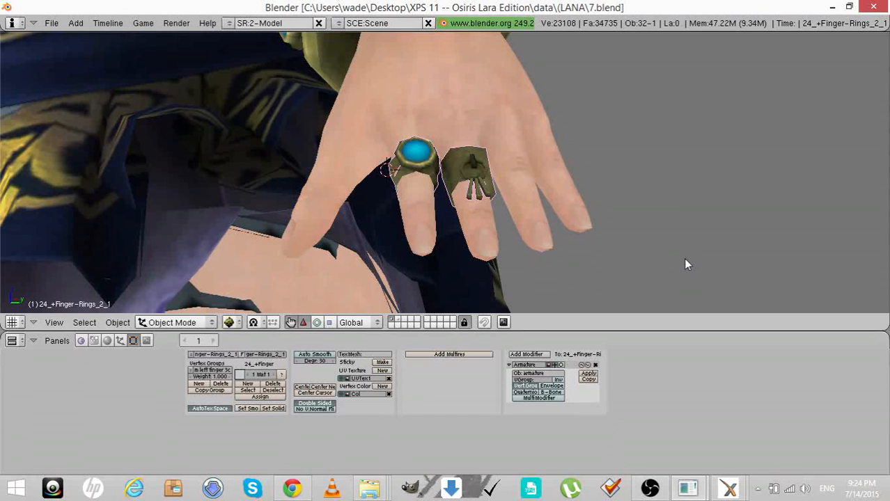
pyautogui.press('KP_4')
pyautogui.press('KP_4')
pyautogui.press('KP_4')
pyautogui.press('KP_4')
pyautogui.press('KP_4')
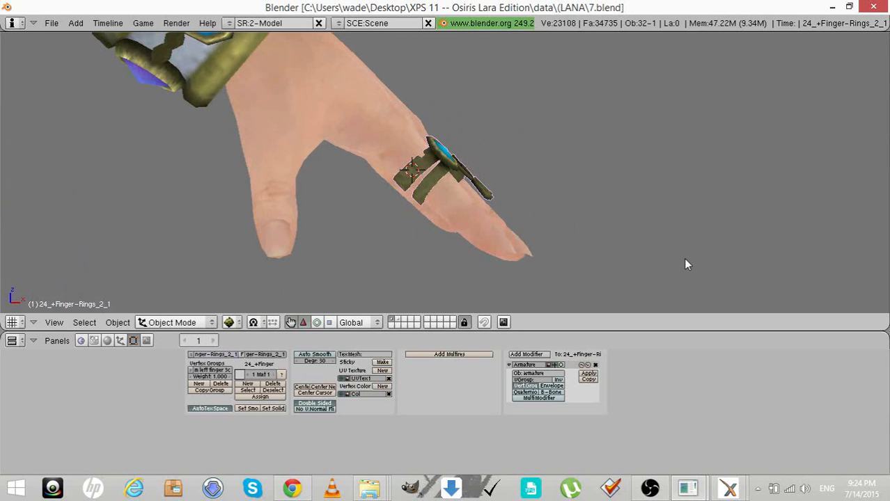
# Switch the finger rings to Sculpt Mode, touch up the index finger ring's band and check it from the side and front
pyautogui.click(173, 322)
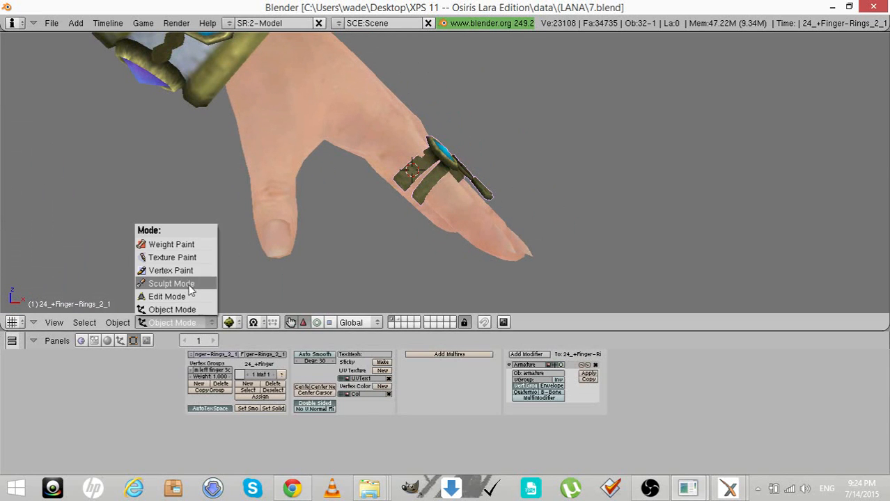
pyautogui.click(171, 283)
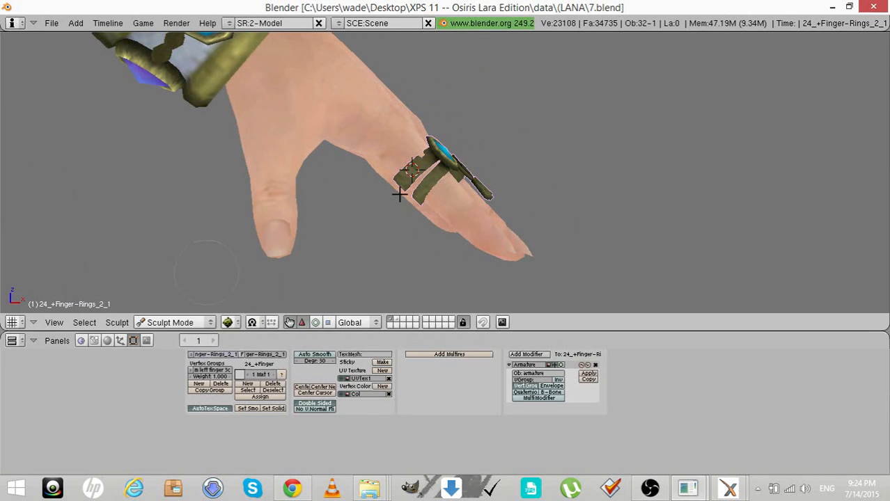
pyautogui.click(417, 156)
pyautogui.press('KP_6')
pyautogui.press('KP_6')
pyautogui.press('KP_6')
pyautogui.press('KP_6')
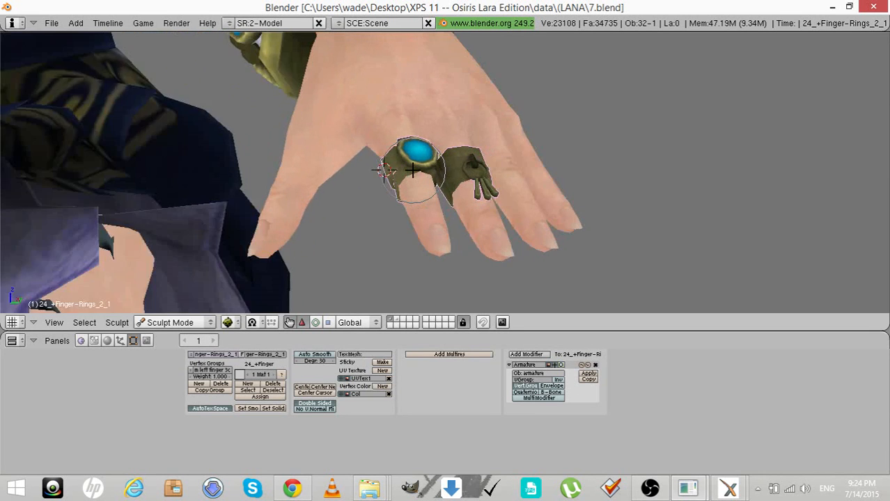
pyautogui.press('KP_6')
pyautogui.press('KP_6')
pyautogui.press('KP_4')
pyautogui.press('KP_4')
pyautogui.press('KP_4')
pyautogui.press('KP_4')
pyautogui.press('KP_4')
pyautogui.press('KP_4')
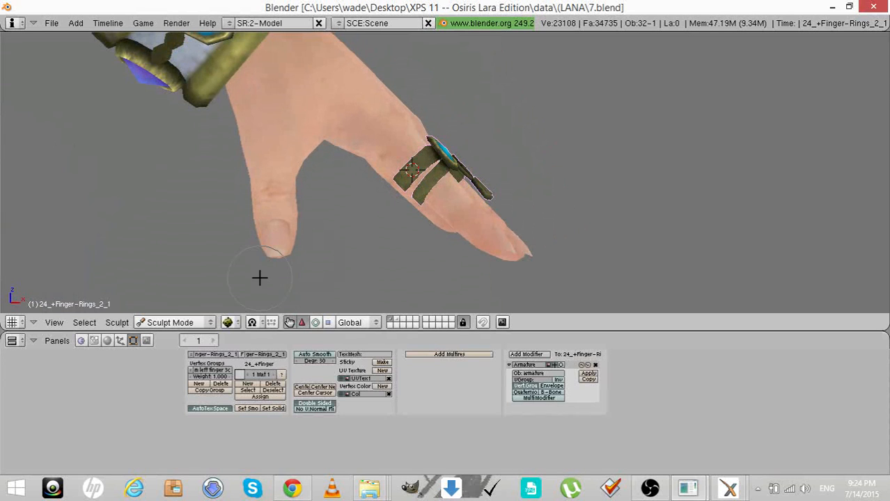
# Set the viewport shading to Solid and bring the whole character into view from the front
pyautogui.click(231, 323)
pyautogui.click(231, 281)
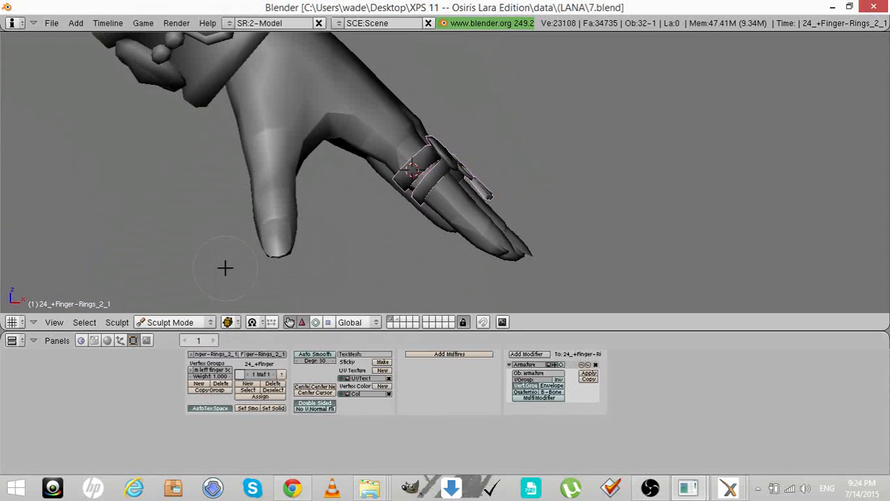
pyautogui.scroll(-6, 224, 268)
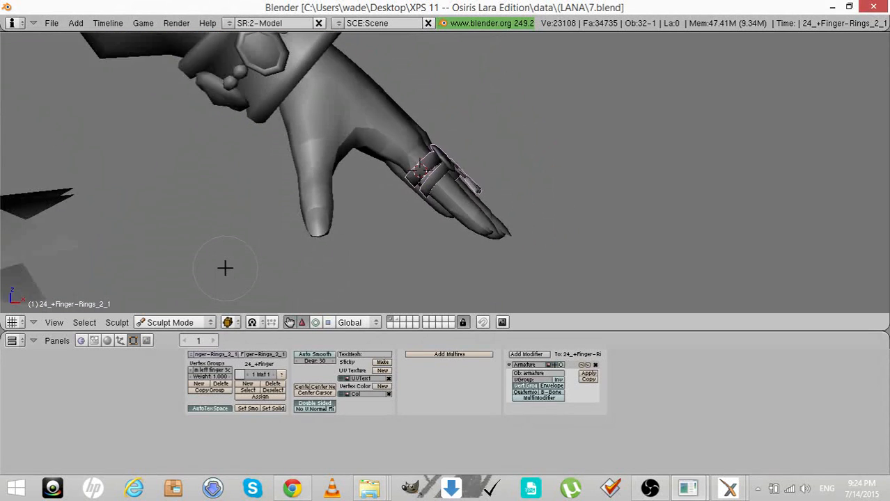
pyautogui.scroll(-10, 225, 268)
pyautogui.scroll(4, 224, 268)
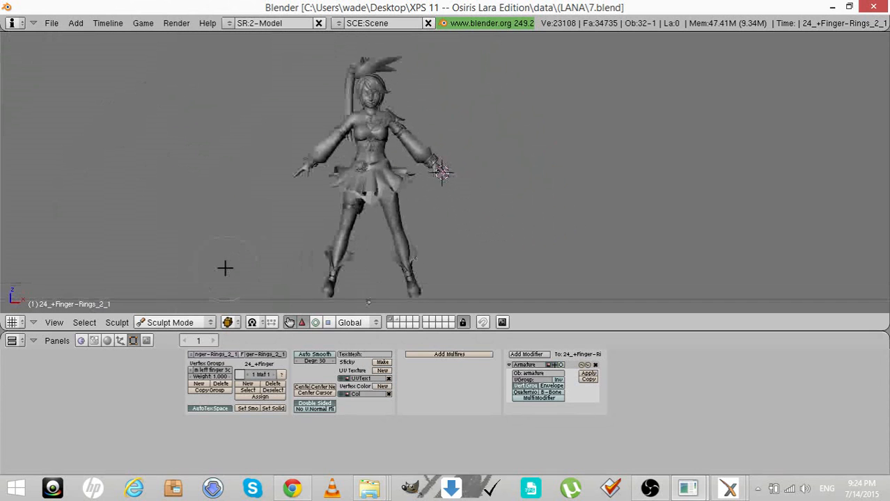
# Examine the solid-shaded character and outfit from the front round to the side and back
pyautogui.press('KP_4')
pyautogui.press('KP_4')
pyautogui.press('KP_4')
pyautogui.press('KP_4')
pyautogui.press('KP_4')
pyautogui.press('KP_4')
pyautogui.press('KP_4')
pyautogui.press('KP_4')
pyautogui.press('KP_4')
pyautogui.press('KP_4')
pyautogui.press('KP_4')
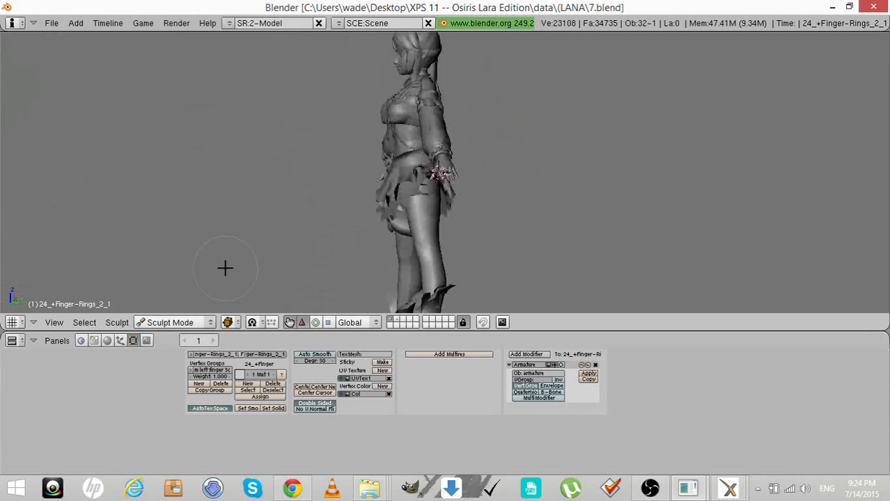
pyautogui.press('KP_6')
pyautogui.press('KP_6')
pyautogui.press('KP_6')
pyautogui.press('KP_6')
pyautogui.press('KP_6')
pyautogui.press('KP_6')
pyautogui.press('KP_6')
pyautogui.press('KP_6')
pyautogui.press('KP_6')
pyautogui.press('KP_6')
pyautogui.press('KP_6')
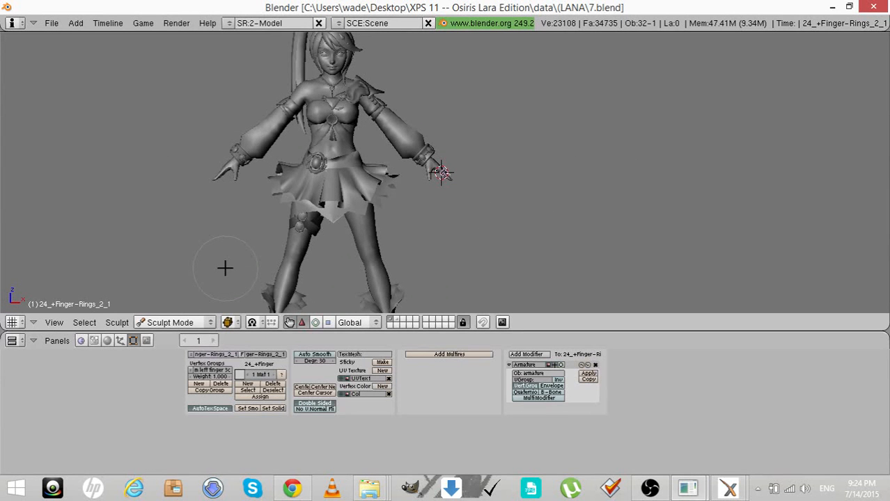
# Deselect all of the finger rings' vertices in Edit Mode and return the object to Object Mode
pyautogui.press('Tab')
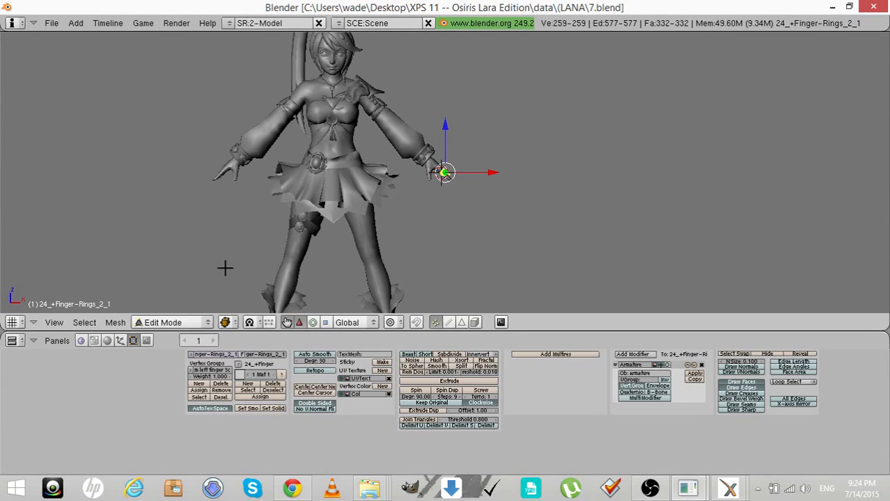
pyautogui.press('a')
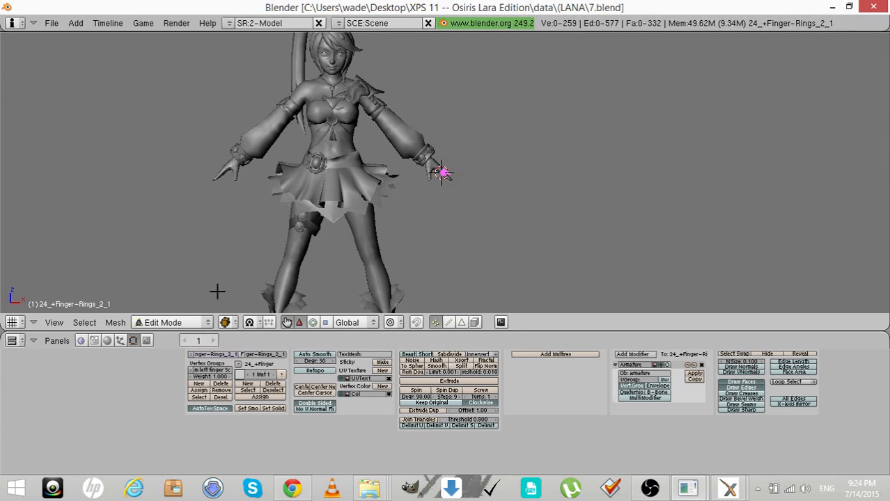
pyautogui.press('Tab')
pyautogui.click(177, 323)
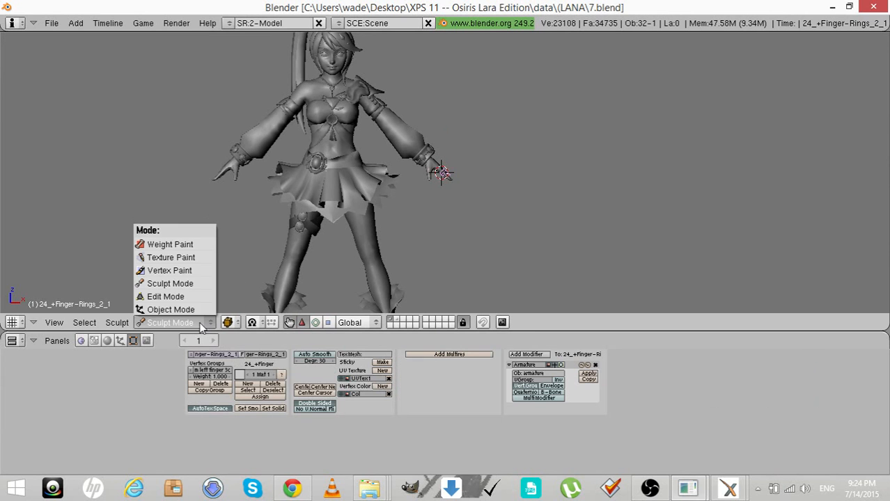
pyautogui.click(191, 306)
# Move all weapon objects from layer 2 to layer 1, display layer 1 and deselect everything
pyautogui.click(399, 320)
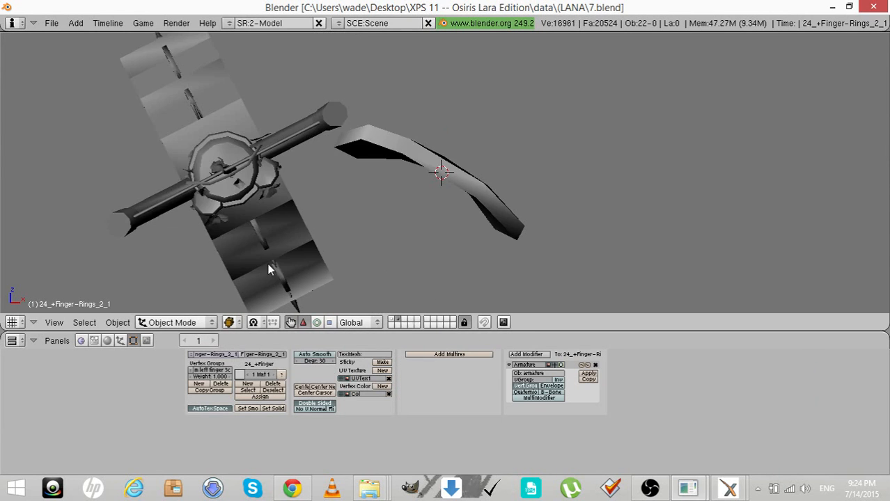
pyautogui.press('a')
pyautogui.press('m')
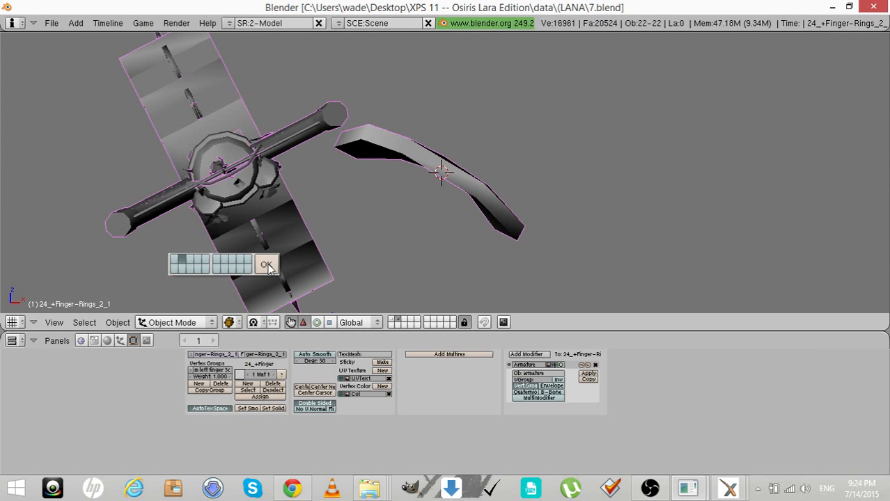
pyautogui.click(174, 260)
pyautogui.click(261, 267)
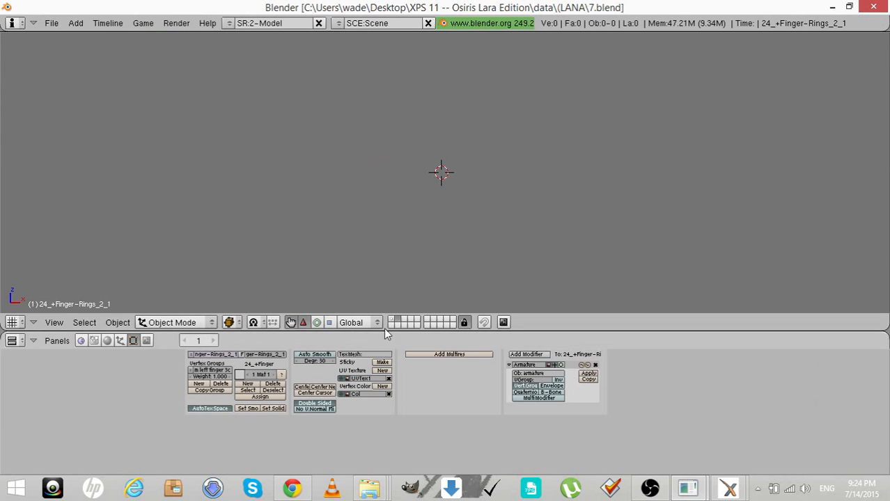
pyautogui.click(392, 319)
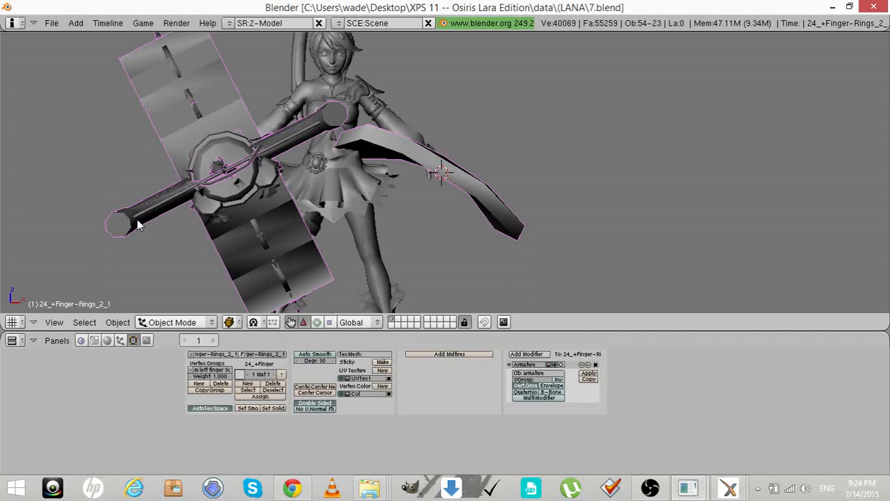
pyautogui.press('a')
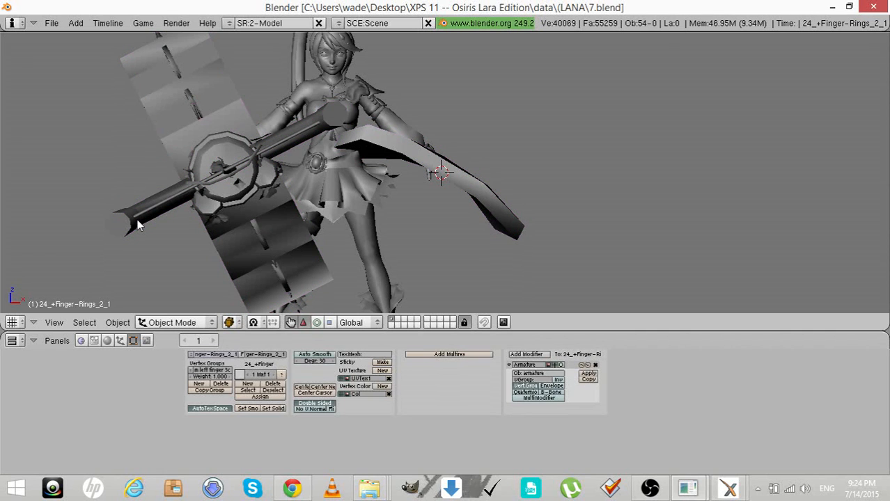
# Export the model as MeshAsciiExt v2.5 over lana.mesh.ascii in the data\(LANA\Lana with outfit folder
pyautogui.click(51, 23)
pyautogui.moveTo(66, 265)
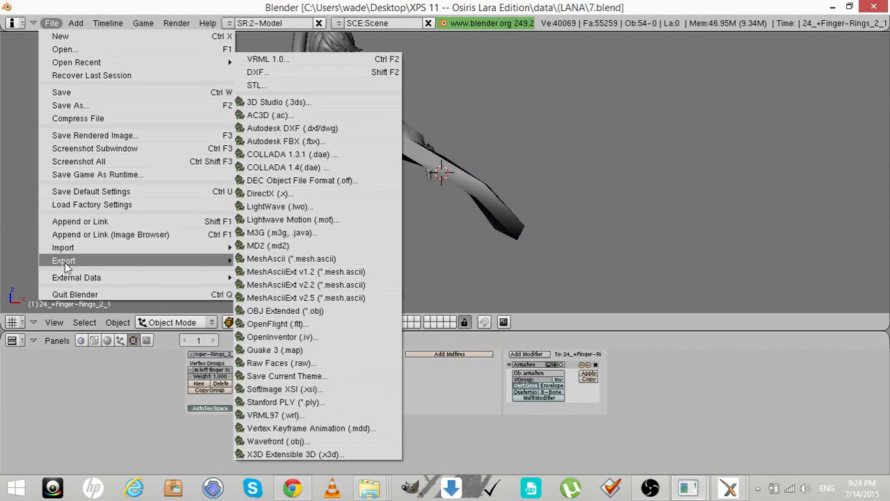
pyautogui.click(282, 295)
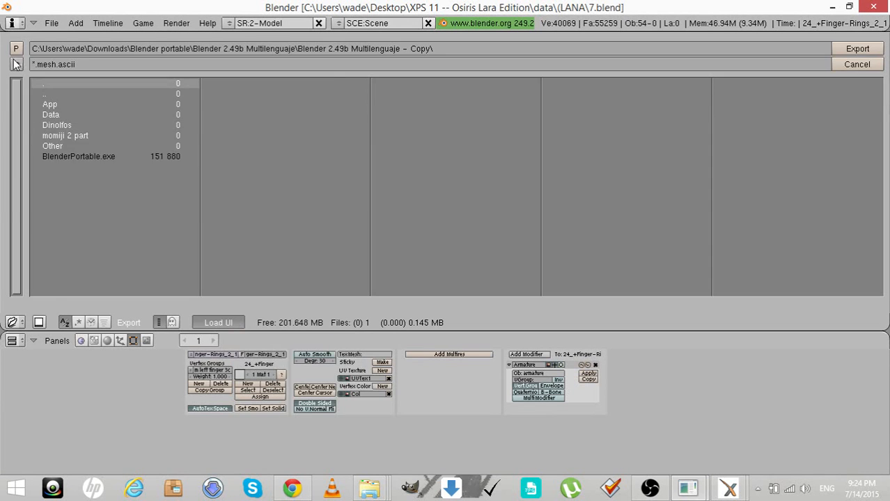
pyautogui.click(17, 64)
pyautogui.click(30, 152)
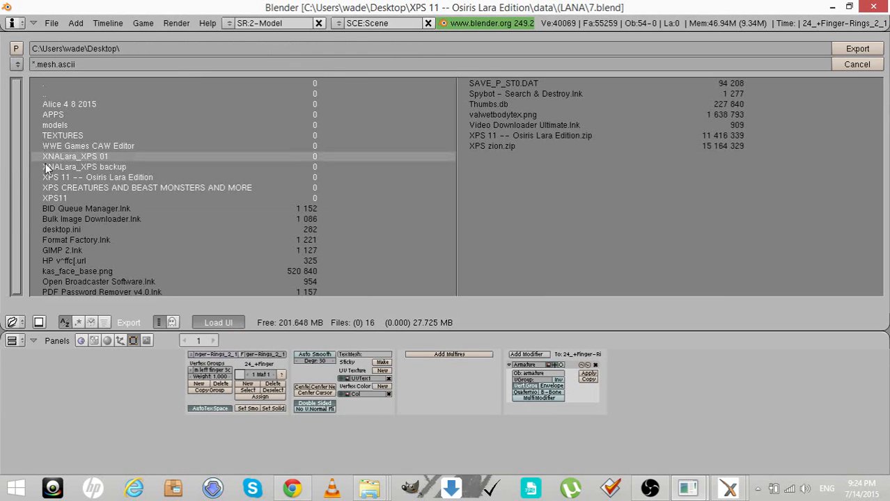
pyautogui.click(46, 177)
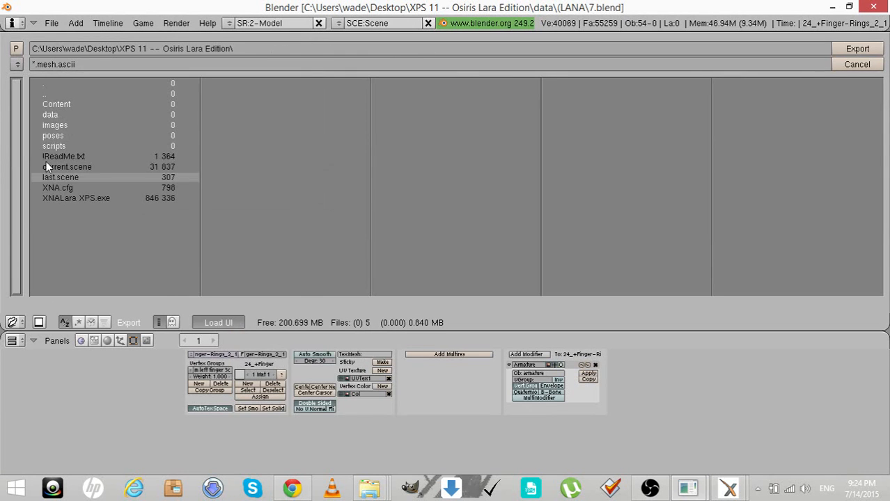
pyautogui.click(49, 115)
pyautogui.click(51, 104)
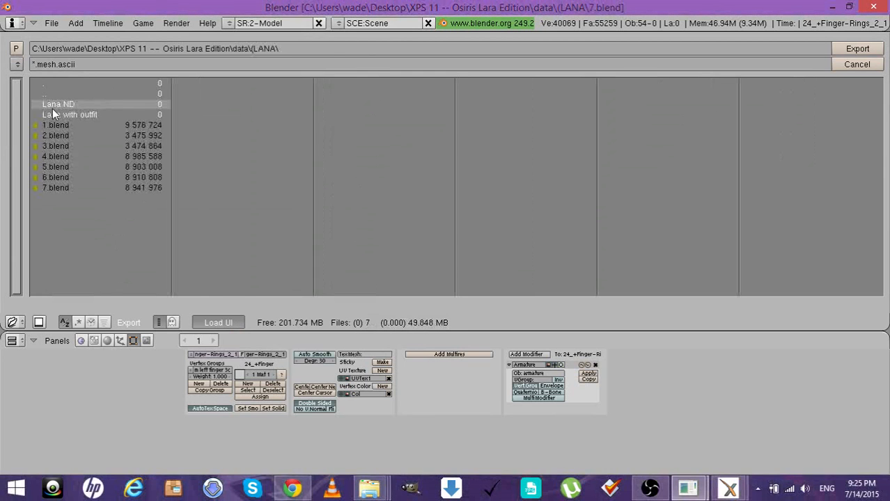
pyautogui.click(53, 113)
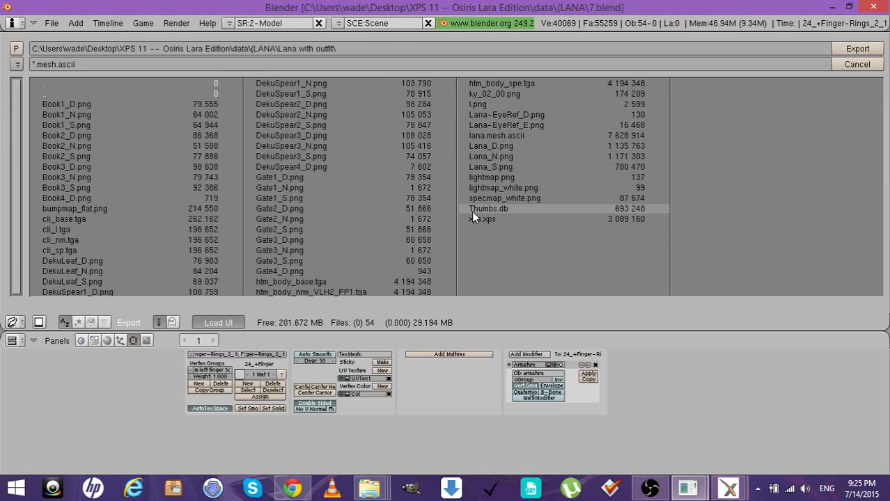
pyautogui.click(486, 134)
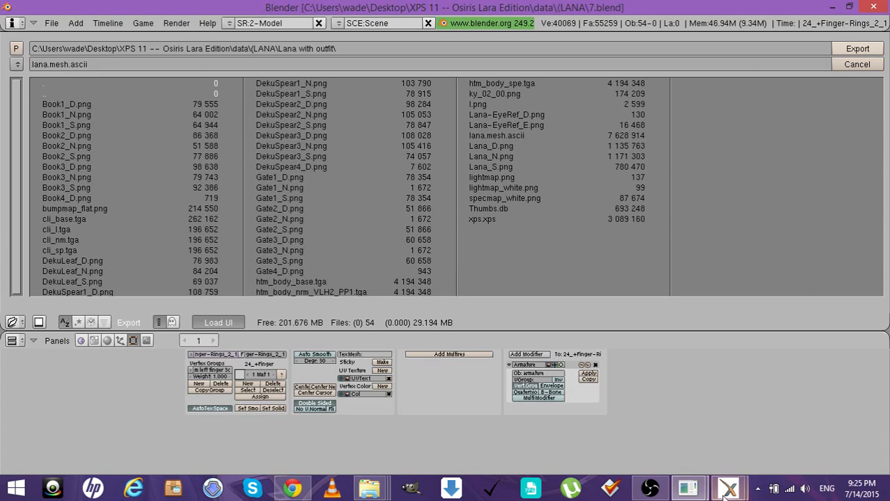
# Follow the export in the Blender console window until it finishes, and return to the main window
pyautogui.moveTo(690, 493)
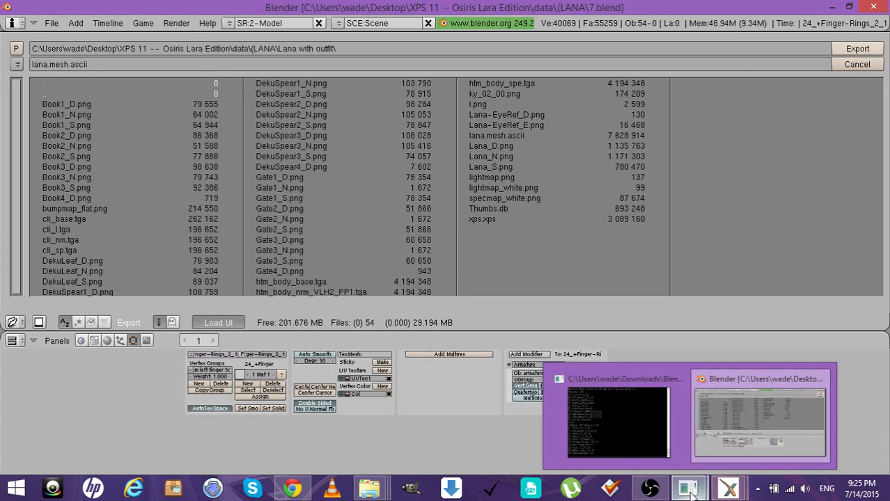
pyautogui.click(648, 445)
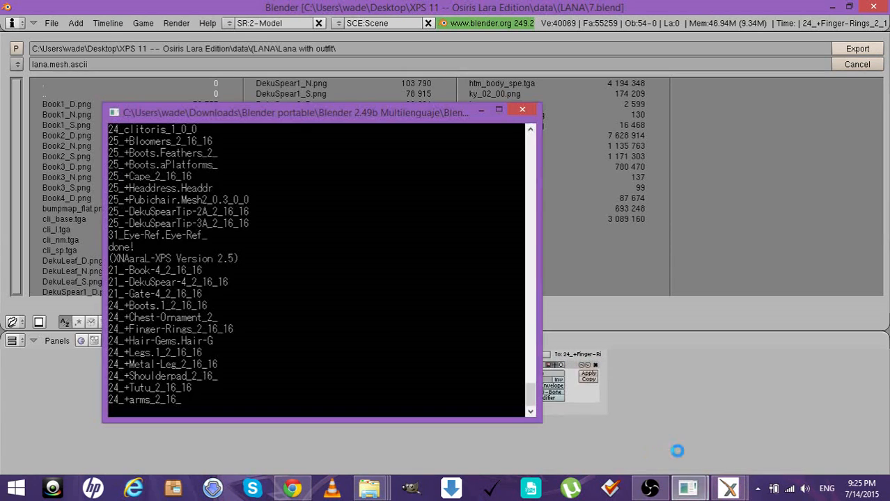
pyautogui.click(654, 490)
pyautogui.click(654, 489)
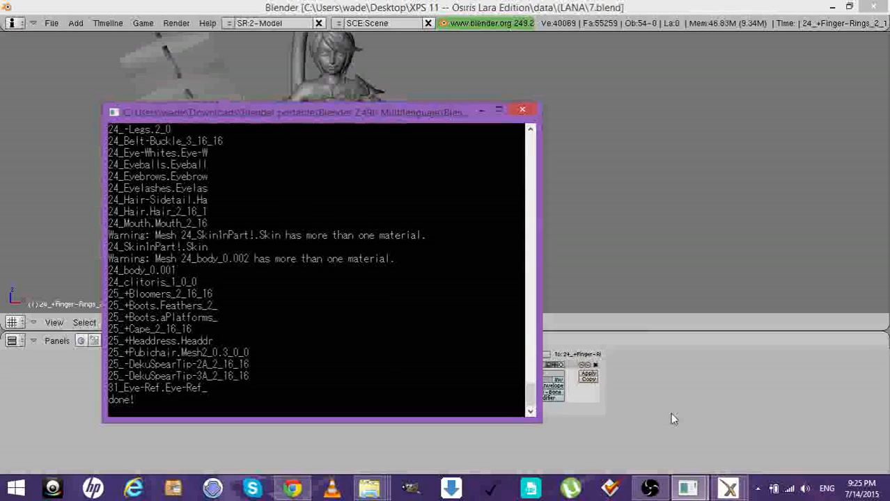
pyautogui.click(670, 416)
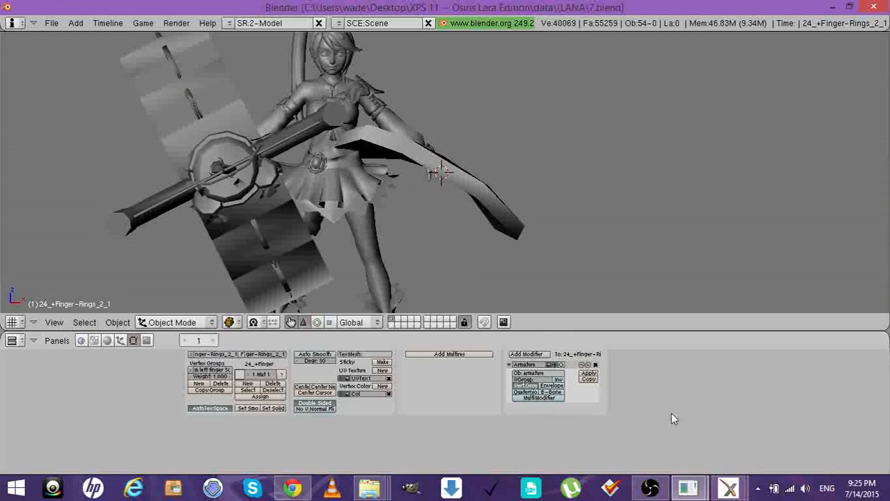
# Switch to XNA Posing Studio and remove the loaded Lana with outfit model from the scene
pyautogui.moveTo(728, 488)
pyautogui.click(770, 406)
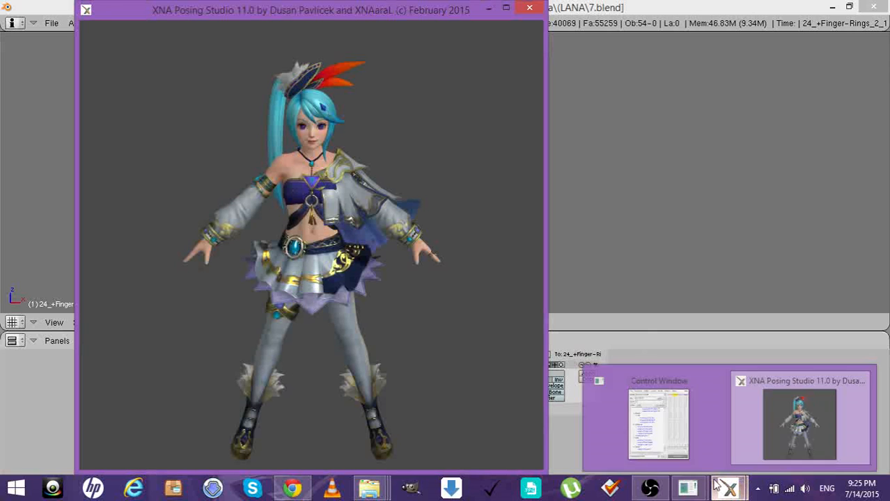
pyautogui.click(657, 425)
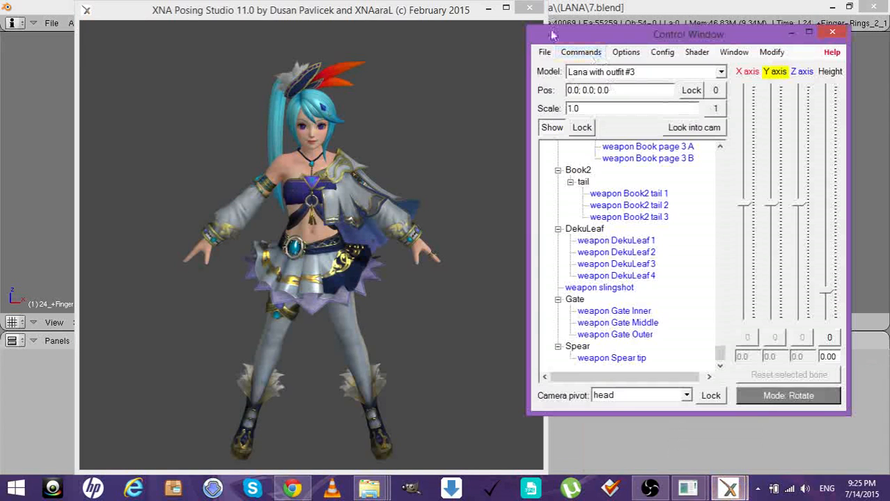
pyautogui.click(544, 52)
pyautogui.click(553, 95)
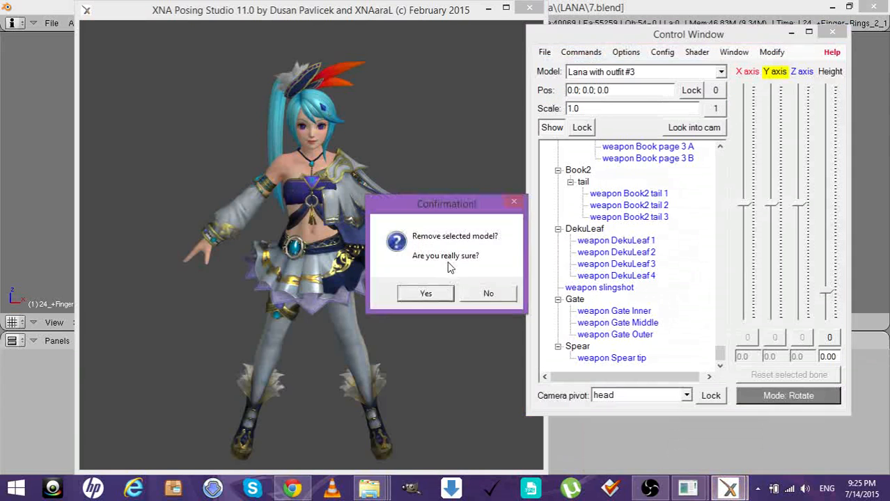
pyautogui.click(437, 288)
# Load the lana.mesh model from the data\(LANA\Lana with outfit folder and acknowledge the render parameter warnings
pyautogui.click(770, 53)
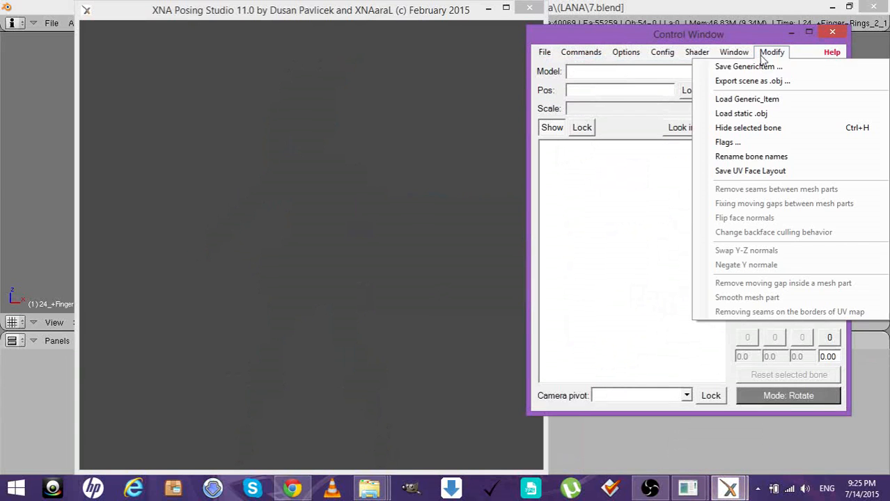
pyautogui.click(746, 99)
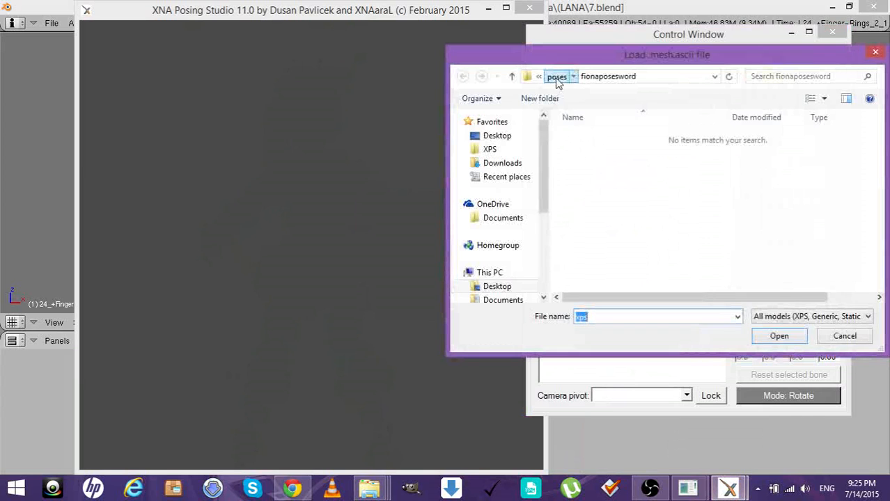
pyautogui.click(556, 76)
pyautogui.click(564, 76)
pyautogui.doubleClick(584, 151)
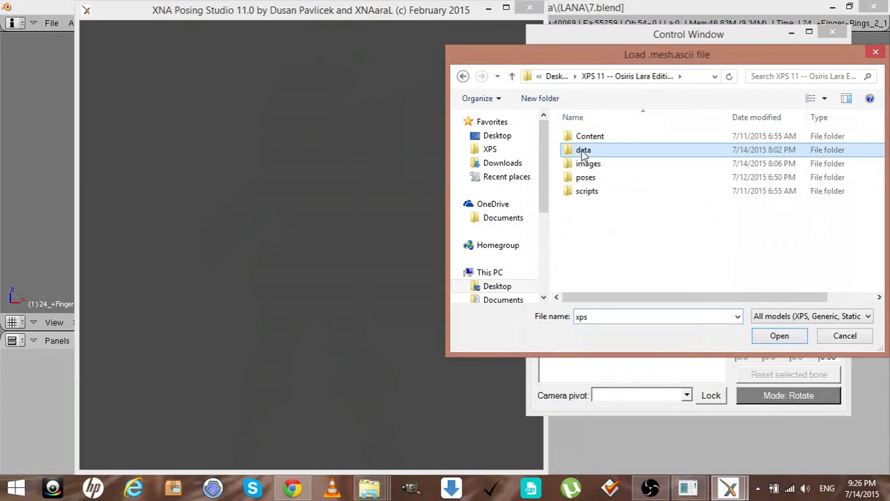
pyautogui.doubleClick(584, 150)
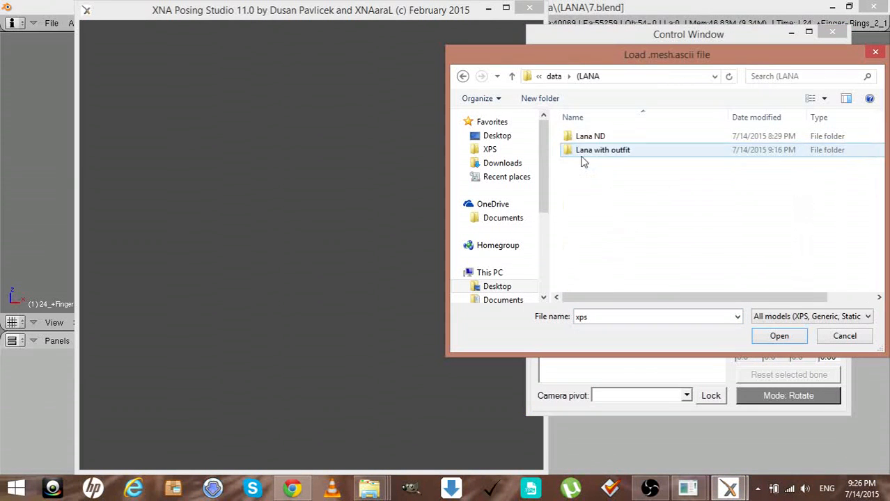
pyautogui.doubleClick(580, 154)
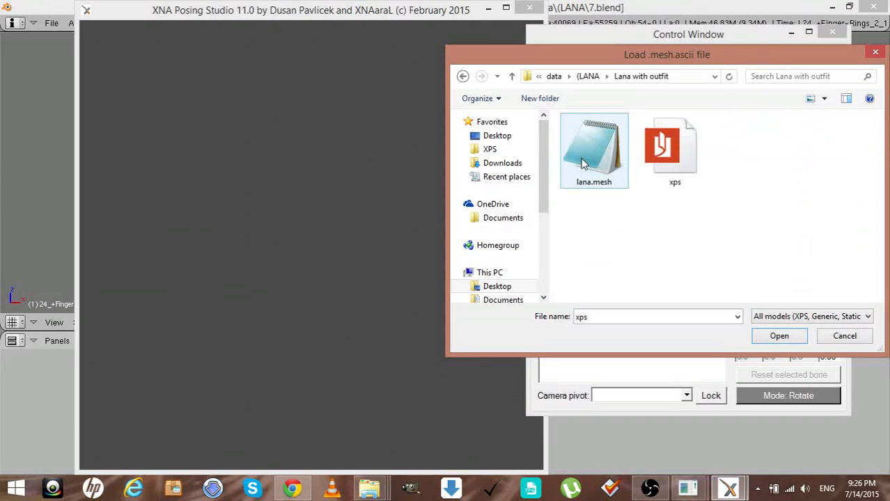
pyautogui.doubleClick(582, 159)
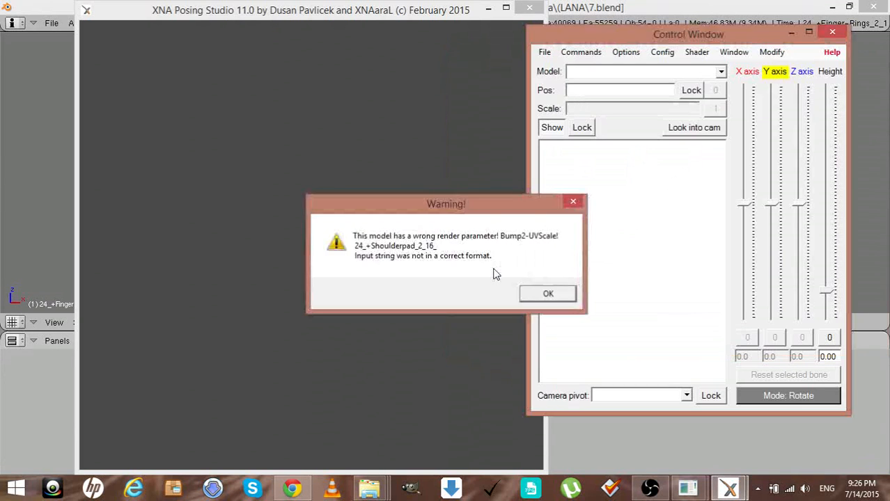
pyautogui.press('Return')
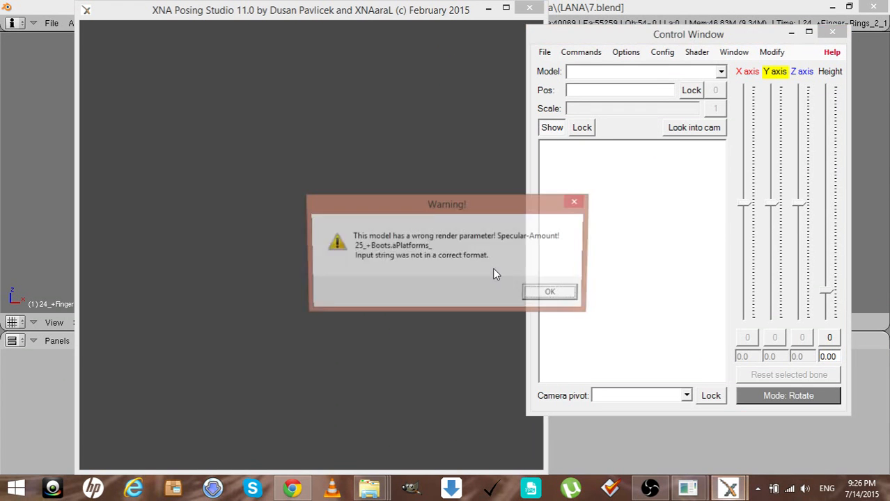
pyautogui.press('Return')
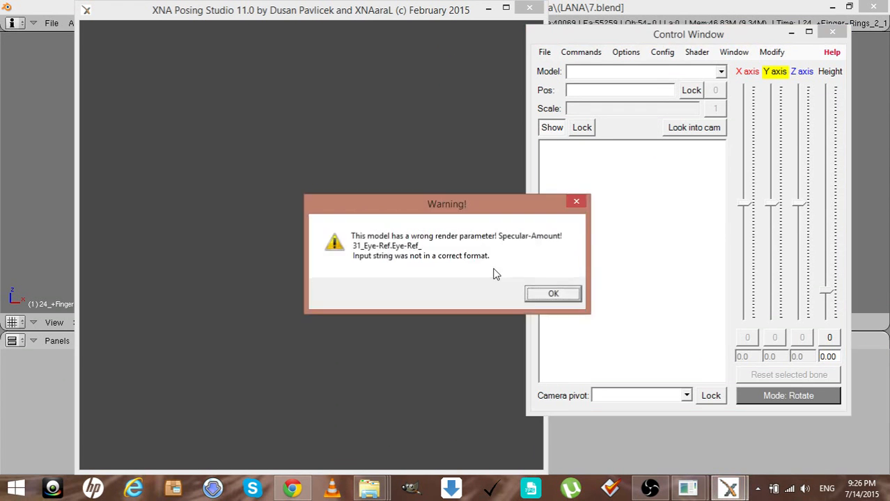
pyautogui.press('Return')
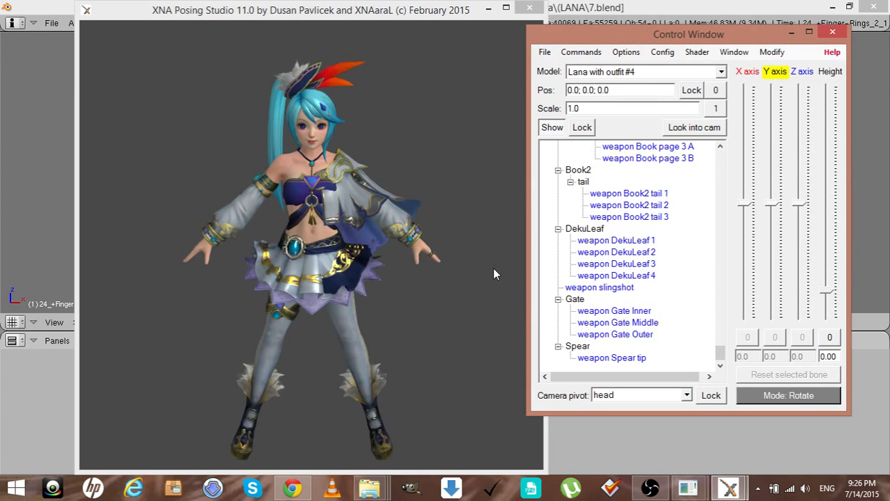
pyautogui.moveTo(492, 268)
pyautogui.mouseDown()
pyautogui.moveTo(513, 254)
pyautogui.moveTo(440, 254)
pyautogui.moveTo(399, 266)
pyautogui.moveTo(522, 256)
pyautogui.moveTo(482, 257)
pyautogui.moveTo(491, 257)
pyautogui.mouseUp()
pyautogui.moveTo(453, 217)
pyautogui.mouseDown()
pyautogui.moveTo(431, 224)
pyautogui.moveTo(324, 210)
pyautogui.moveTo(250, 222)
pyautogui.moveTo(457, 215)
pyautogui.moveTo(485, 224)
pyautogui.moveTo(449, 225)
pyautogui.mouseUp()
pyautogui.click(771, 52)
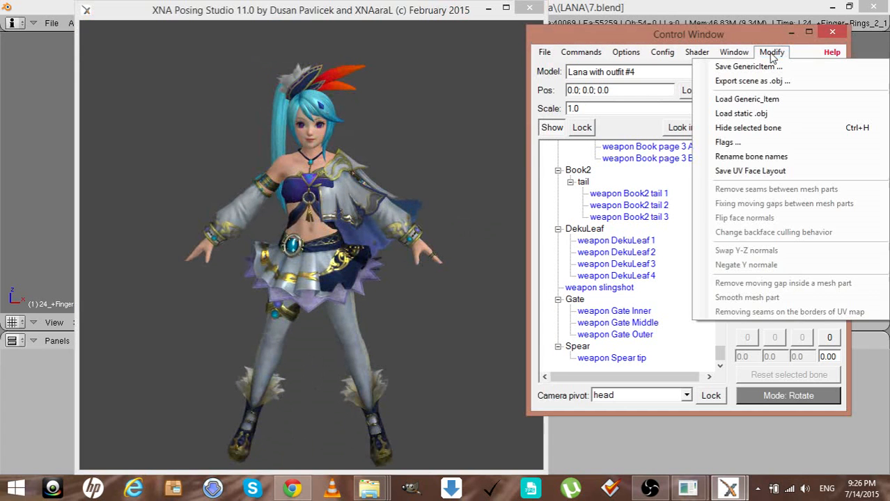
pyautogui.click(457, 262)
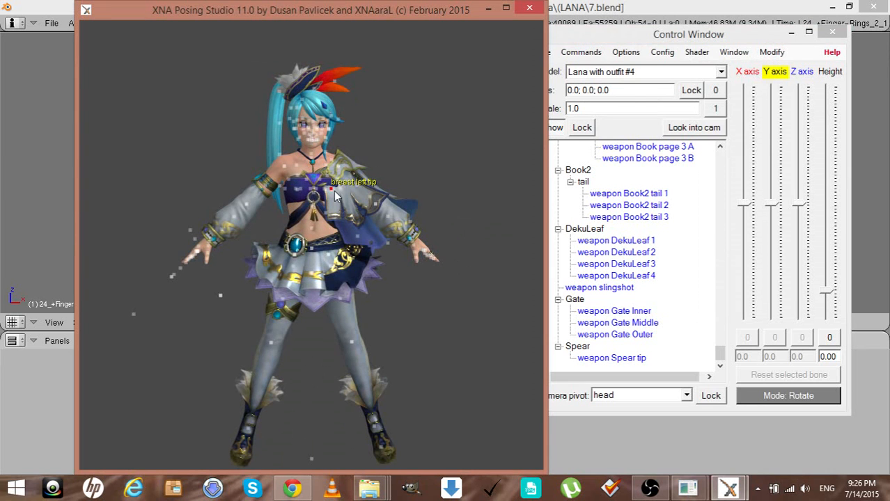
pyautogui.moveTo(462, 317); pyautogui.dragTo(460, 325)
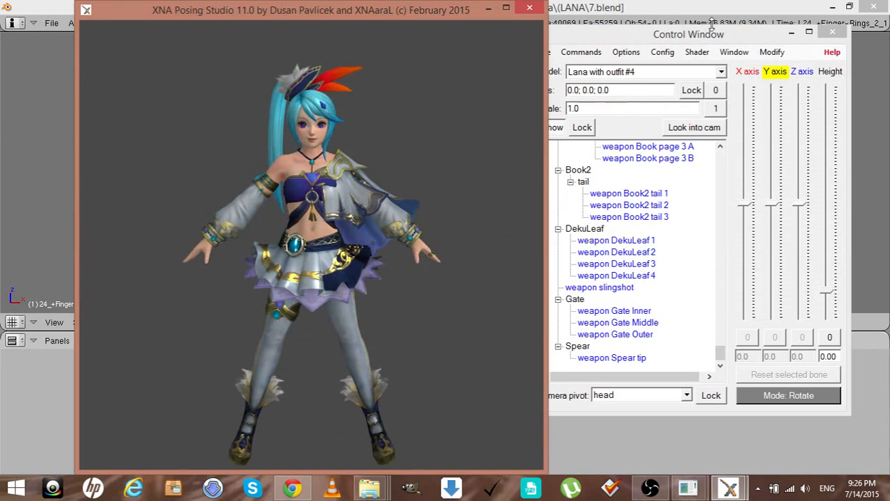
# Smooth the feet mesh part 24_-Boots.4_0 with the smoothing amount set to maximum
pyautogui.click(762, 54)
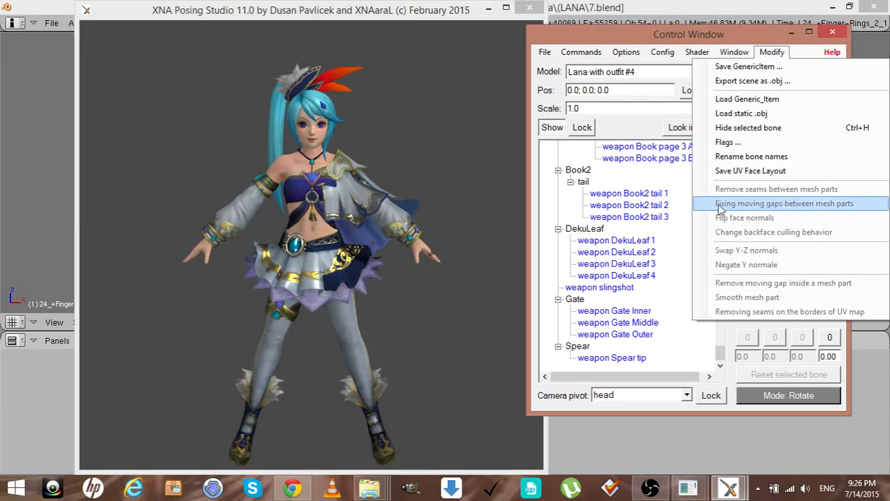
pyautogui.click(747, 297)
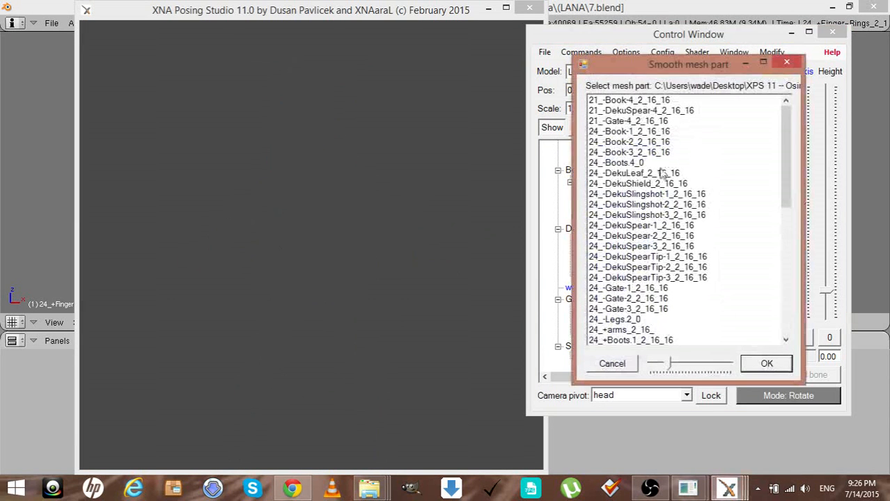
pyautogui.click(724, 165)
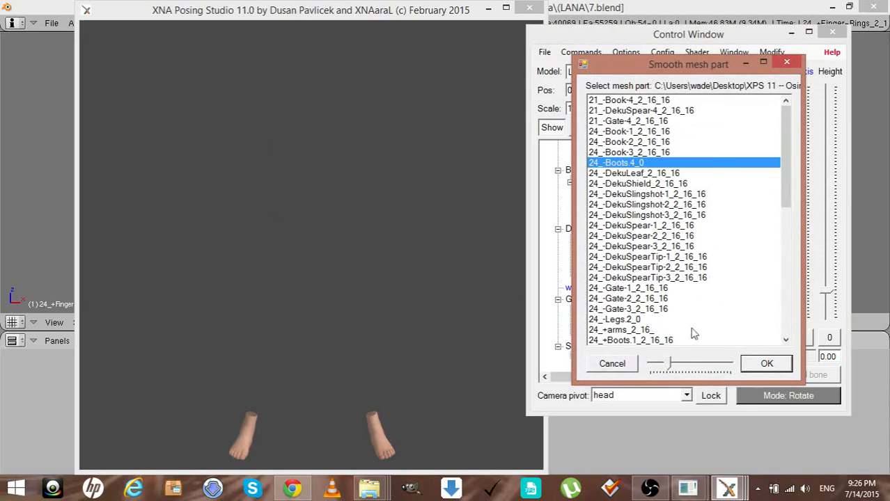
pyautogui.moveTo(668, 364); pyautogui.dragTo(746, 367)
pyautogui.click(766, 365)
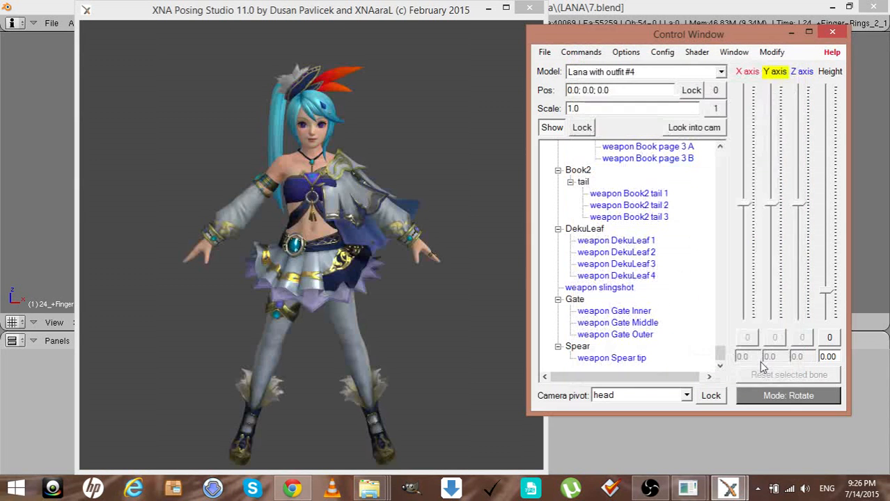
# Apply Smooth mesh part to the bare legs mesh 24_-Legs.2_0
pyautogui.click(772, 53)
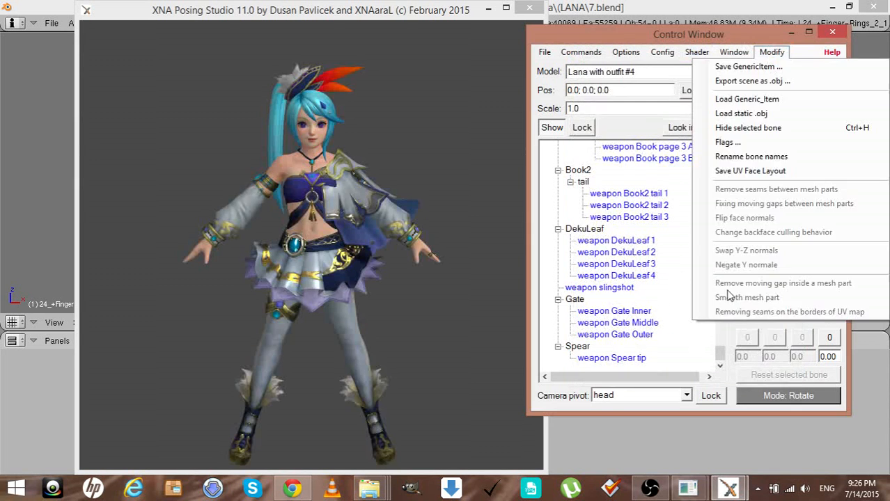
pyautogui.click(724, 307)
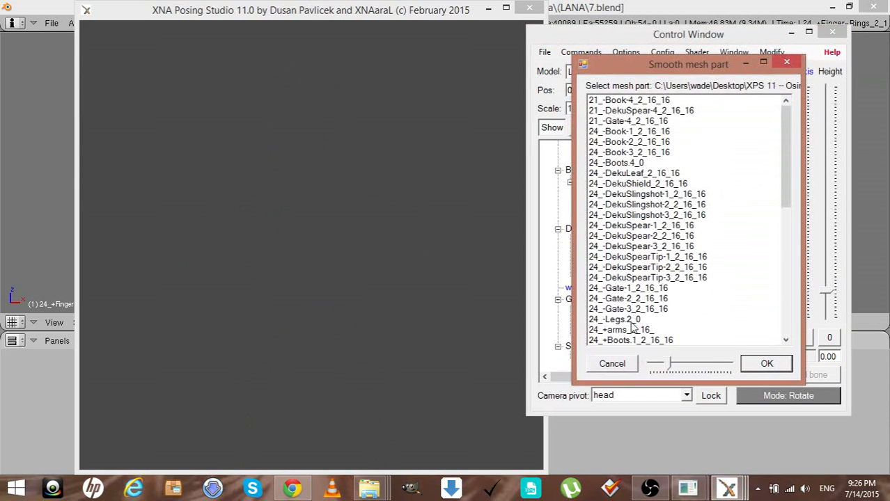
pyautogui.click(631, 322)
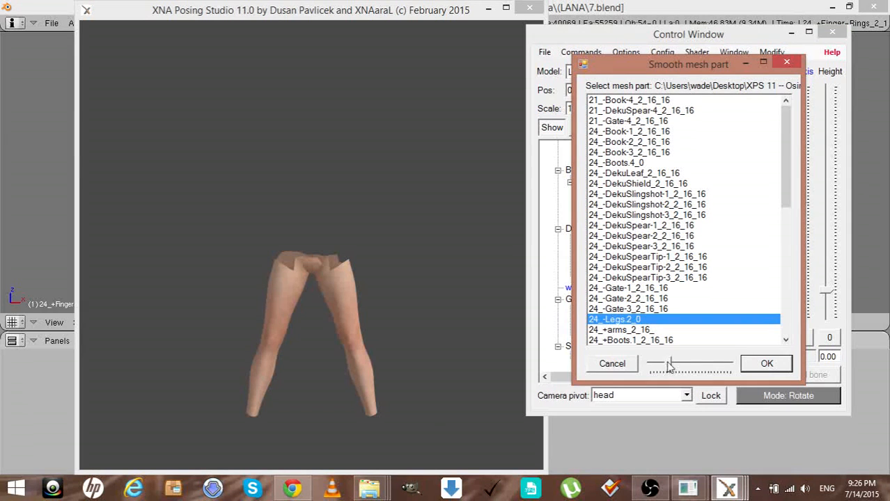
pyautogui.click(765, 365)
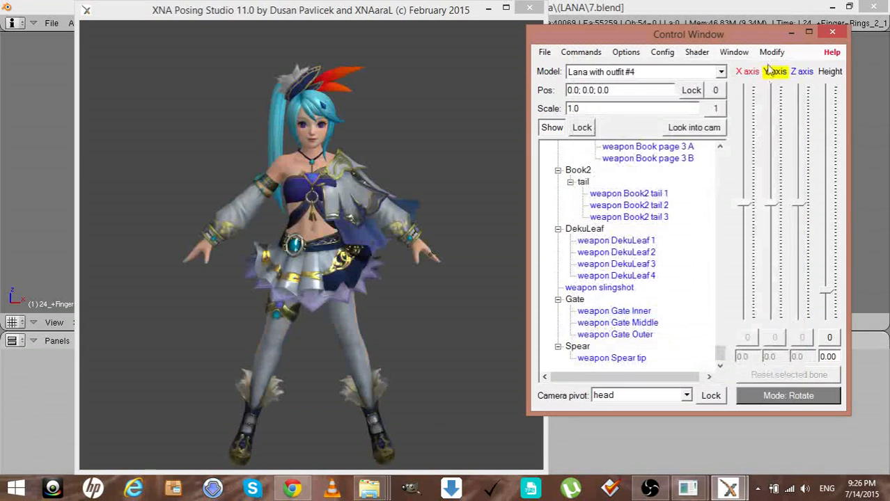
# Preview several outfit parts in Smooth mesh part, and smooth the face mesh 24_Skin1nPart!.Skin
pyautogui.click(771, 52)
pyautogui.click(745, 350)
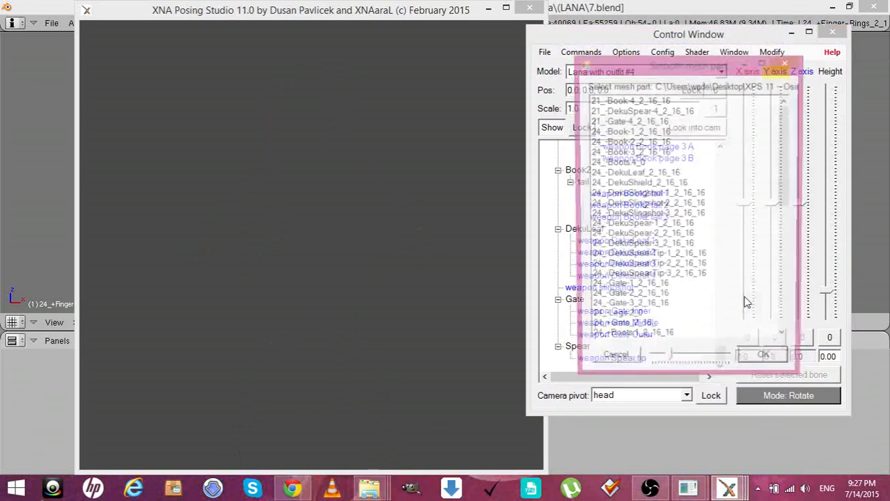
pyautogui.moveTo(784, 167); pyautogui.dragTo(781, 132)
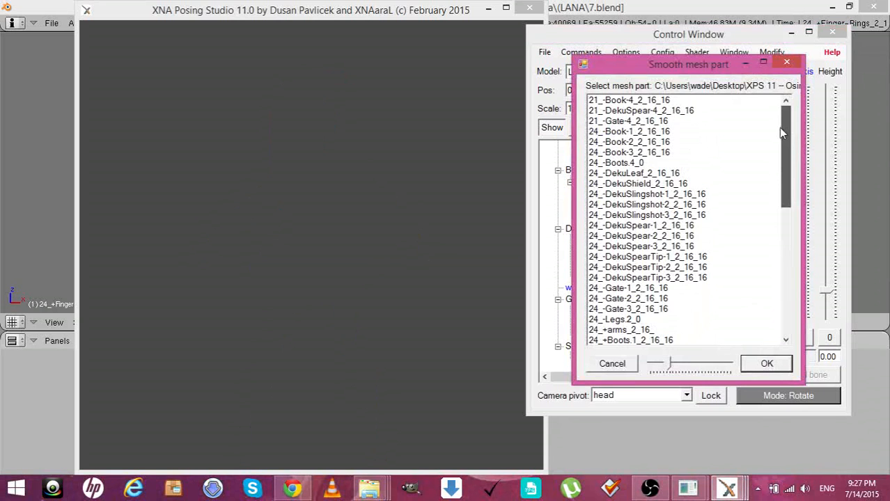
pyautogui.scroll(-2, 778, 188)
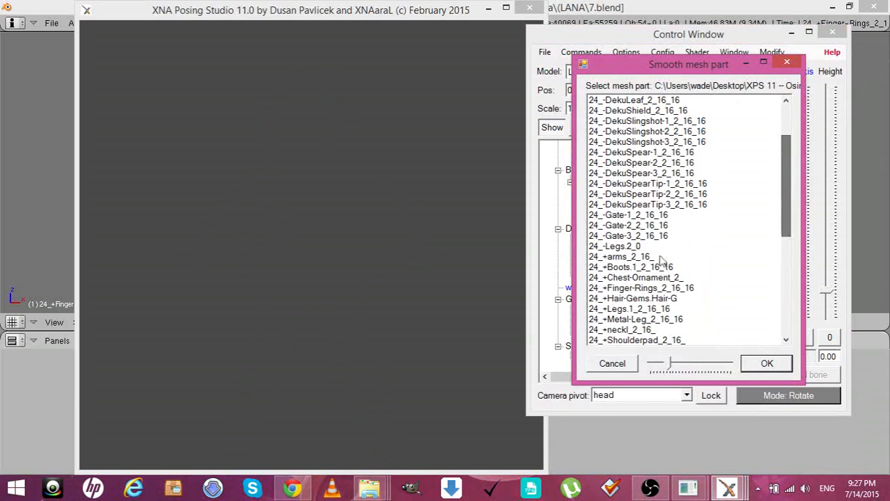
pyautogui.click(633, 268)
pyautogui.click(629, 259)
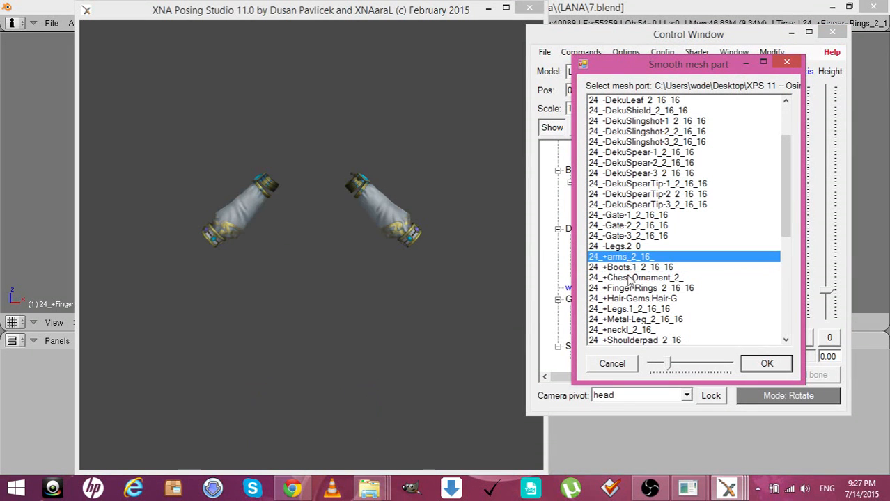
pyautogui.click(630, 278)
pyautogui.click(628, 288)
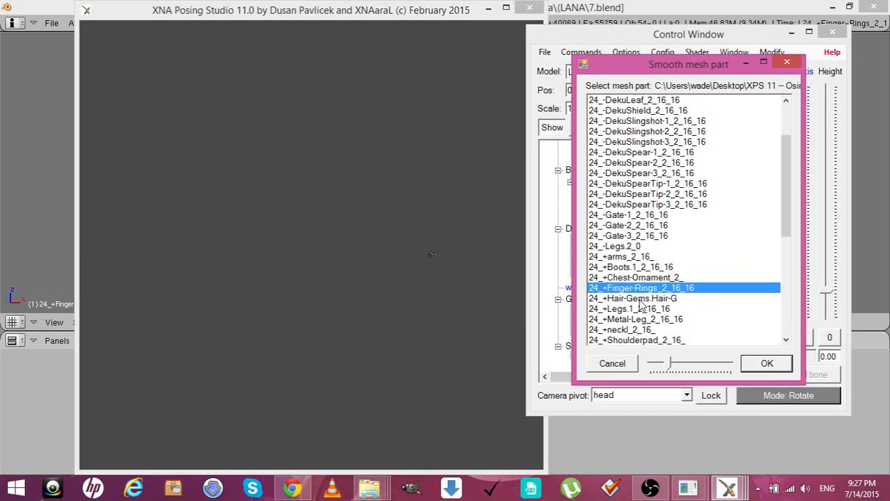
pyautogui.click(639, 309)
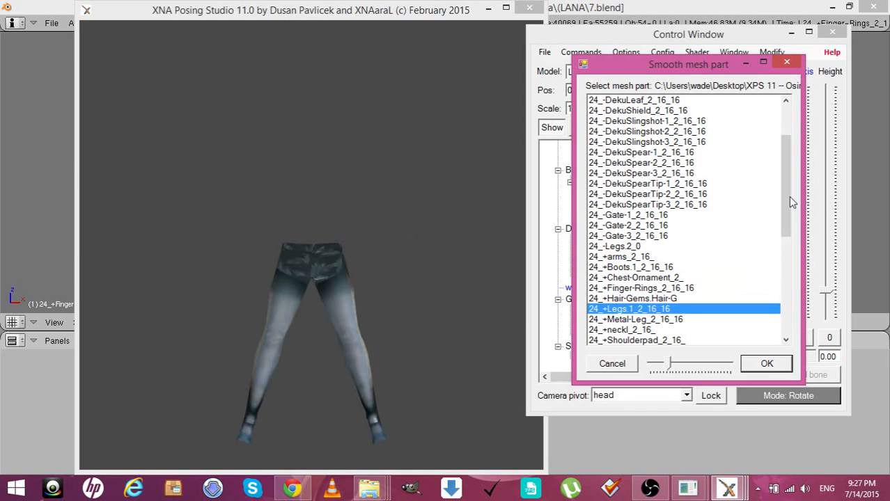
pyautogui.moveTo(791, 201); pyautogui.dragTo(777, 305)
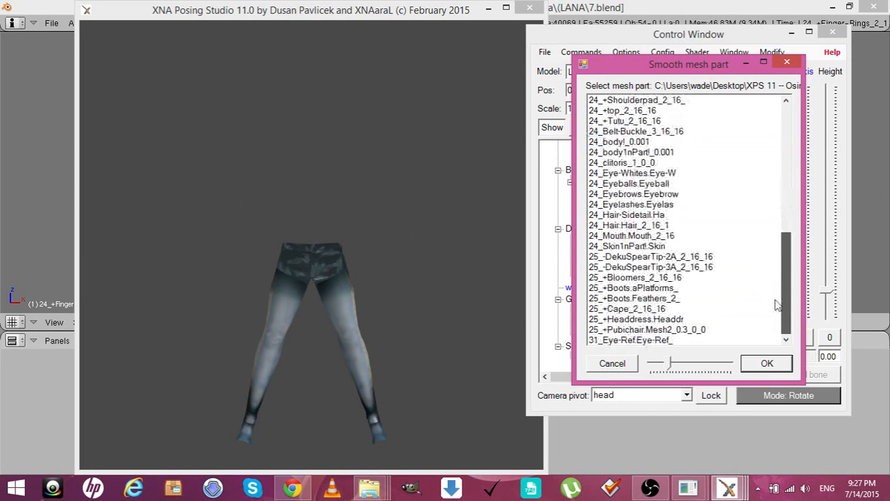
pyautogui.click(642, 248)
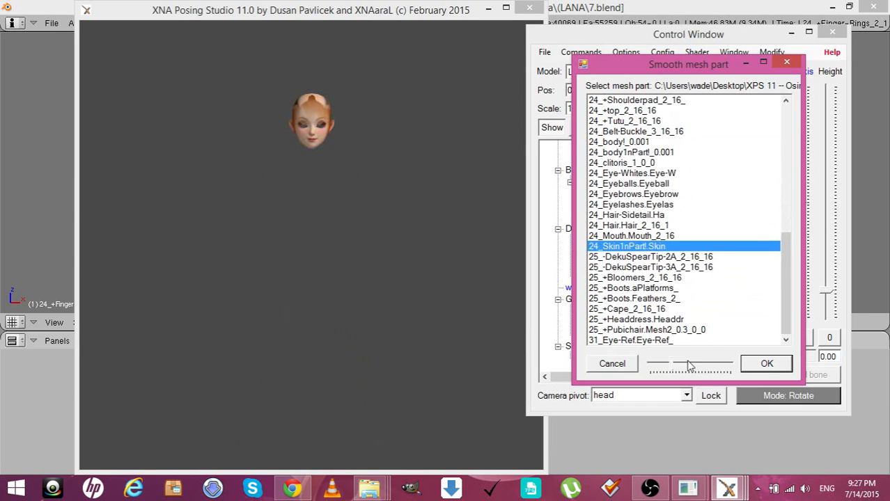
pyautogui.click(765, 362)
# Smooth the upper body mesh part 24_body!_0.001 with the smoothing amount set to maximum
pyautogui.click(770, 52)
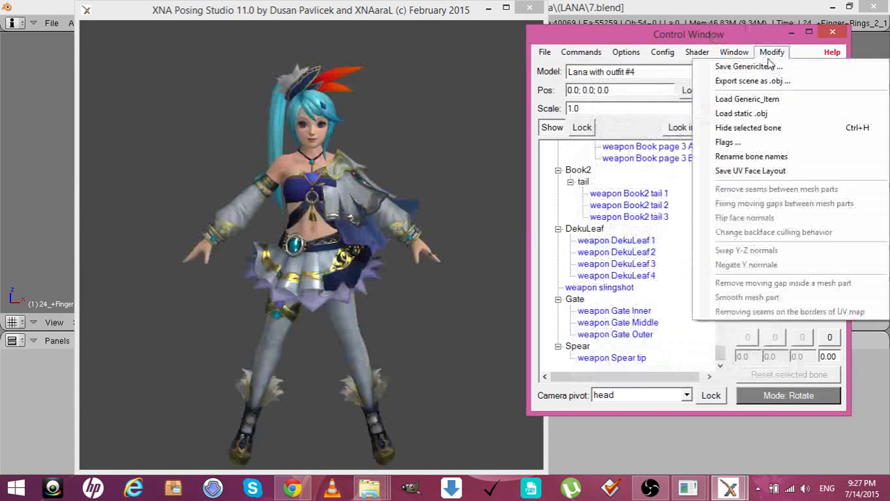
pyautogui.click(745, 297)
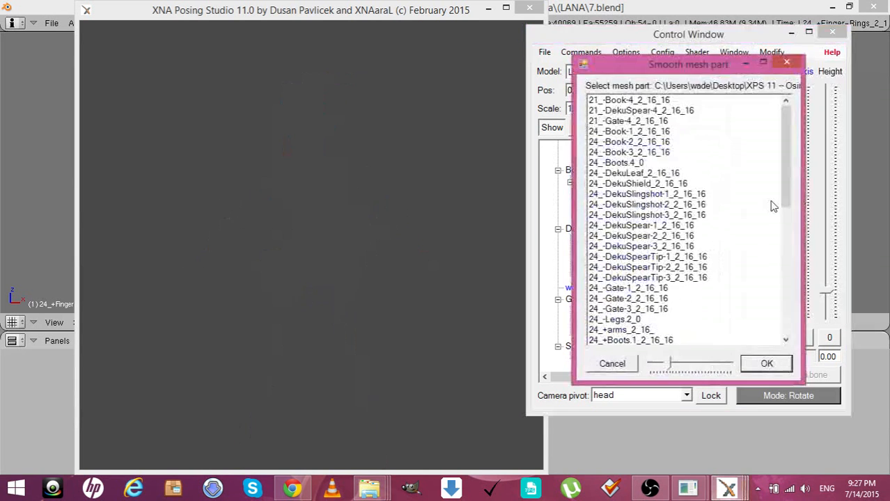
pyautogui.moveTo(785, 132); pyautogui.dragTo(785, 353)
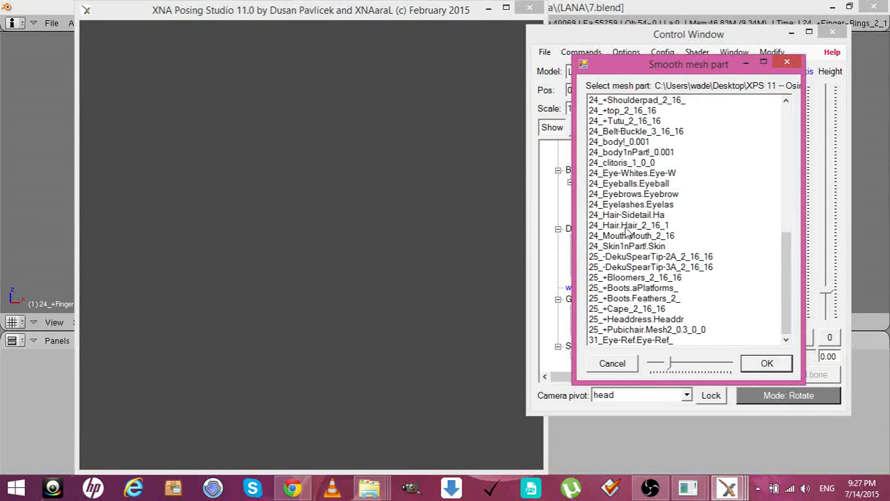
pyautogui.click(634, 153)
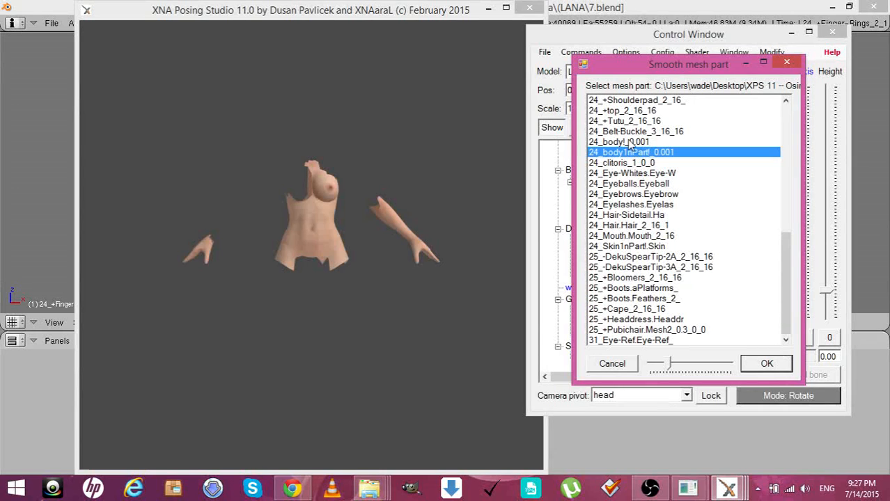
pyautogui.click(629, 142)
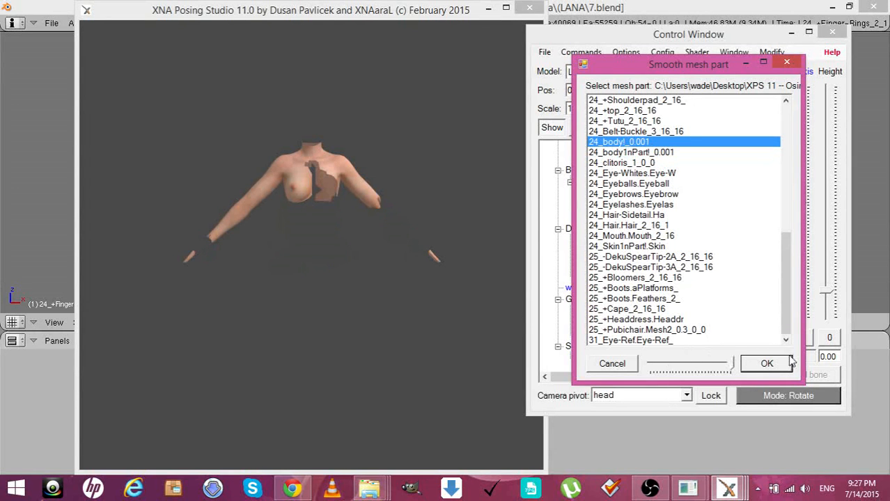
pyautogui.click(766, 364)
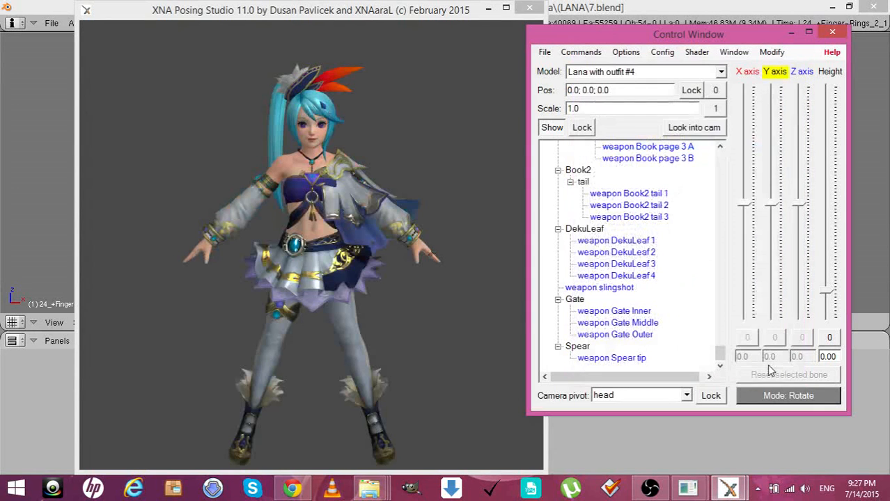
# Smooth the torso mesh part 24_body1nPart!_0.001 with the smoothing amount set to maximum
pyautogui.click(771, 52)
pyautogui.click(736, 350)
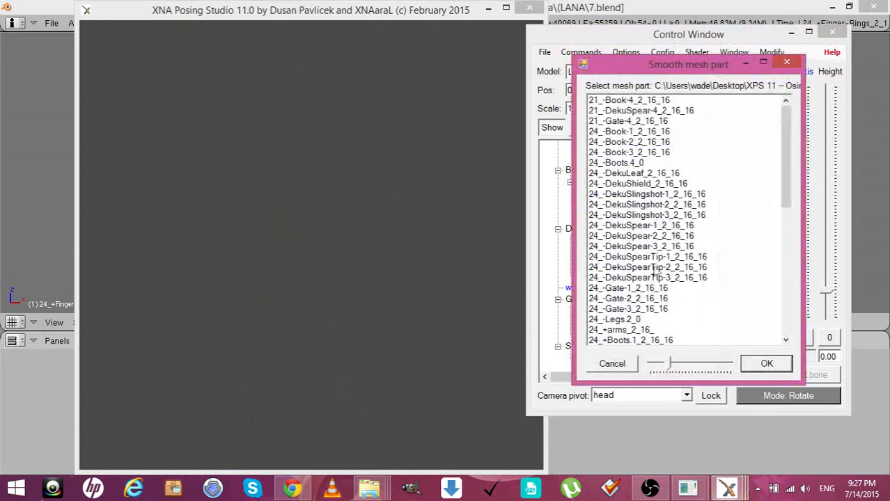
pyautogui.moveTo(782, 157); pyautogui.dragTo(781, 222)
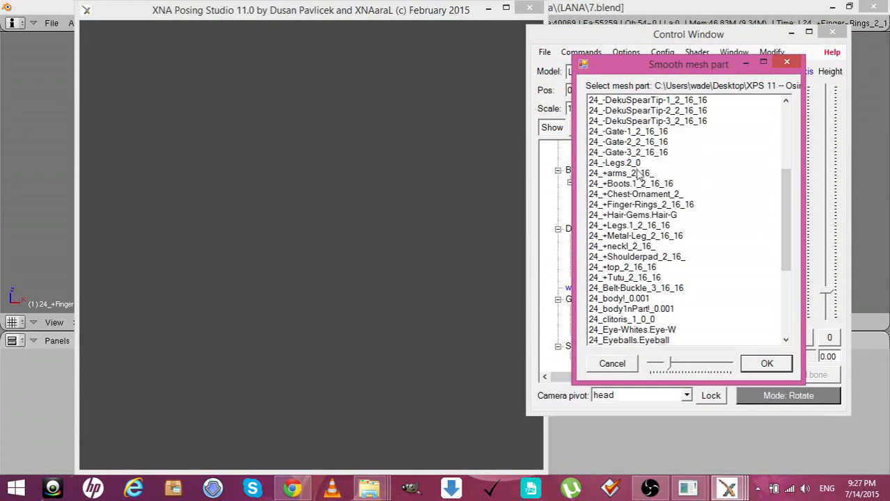
pyautogui.moveTo(782, 218); pyautogui.dragTo(772, 332)
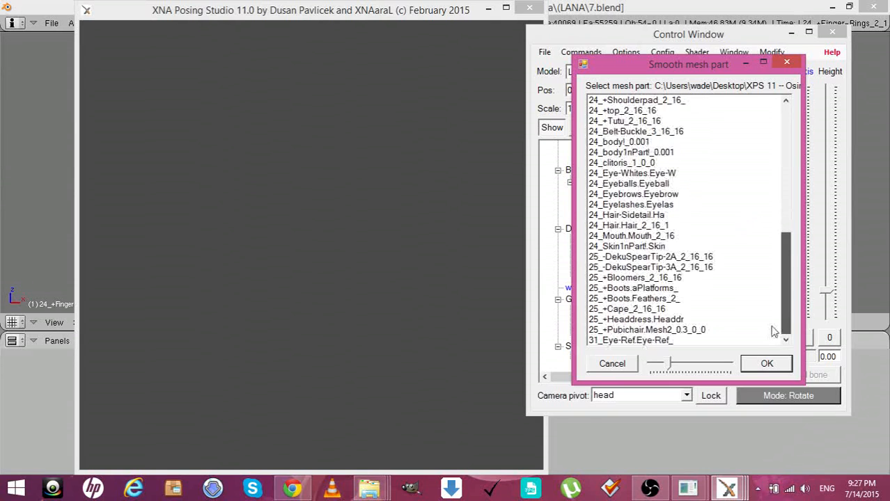
pyautogui.scroll(2, 762, 279)
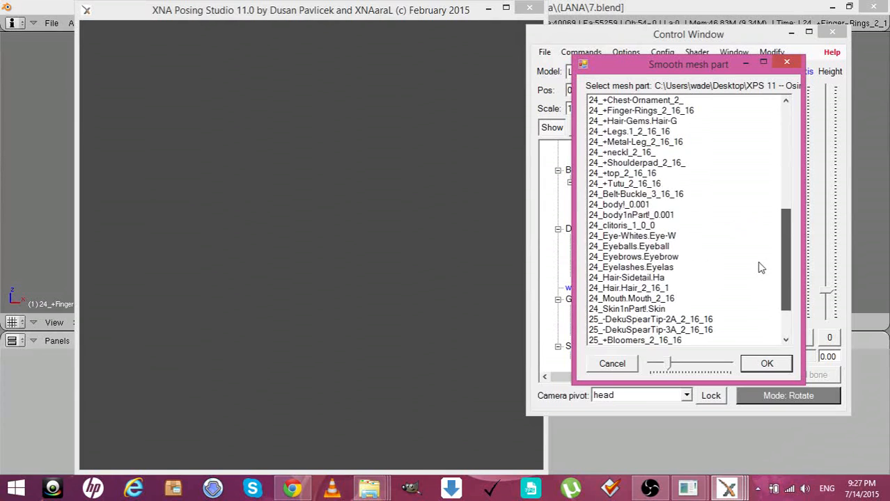
pyautogui.click(635, 215)
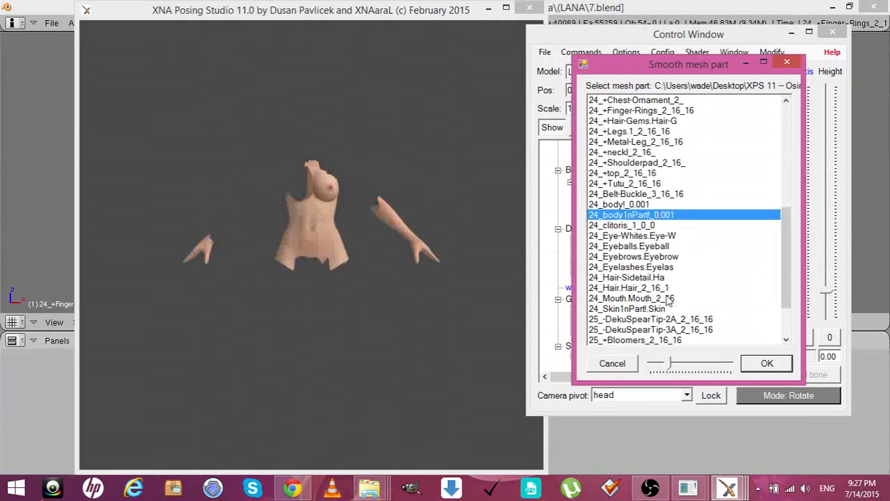
pyautogui.moveTo(704, 363); pyautogui.dragTo(759, 365)
pyautogui.click(760, 365)
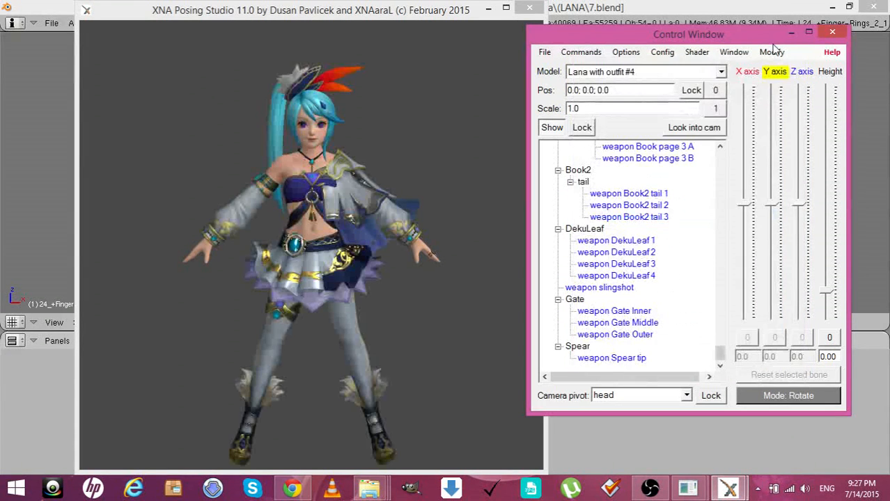
# Remove the seams between the feet mesh 24_-Boots.4_0 and the legs mesh 24_-Legs.2_0 with the amount set to maximum
pyautogui.click(772, 51)
pyautogui.click(745, 191)
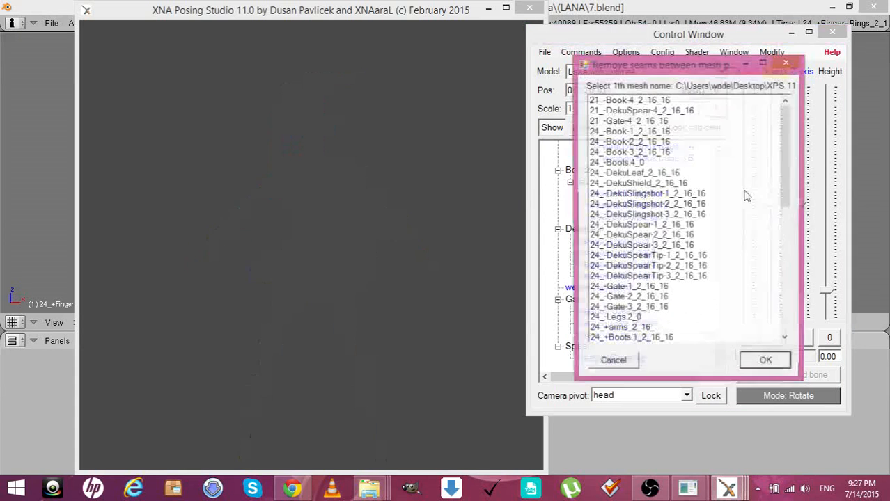
pyautogui.click(616, 163)
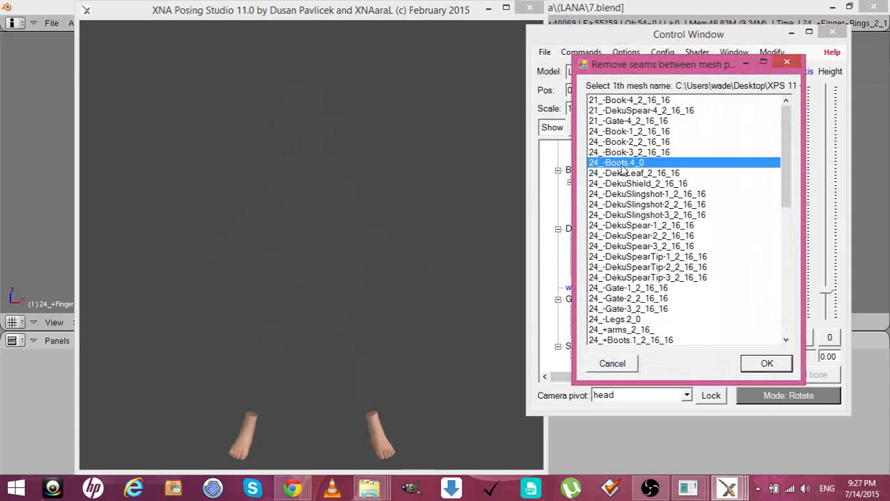
pyautogui.click(766, 363)
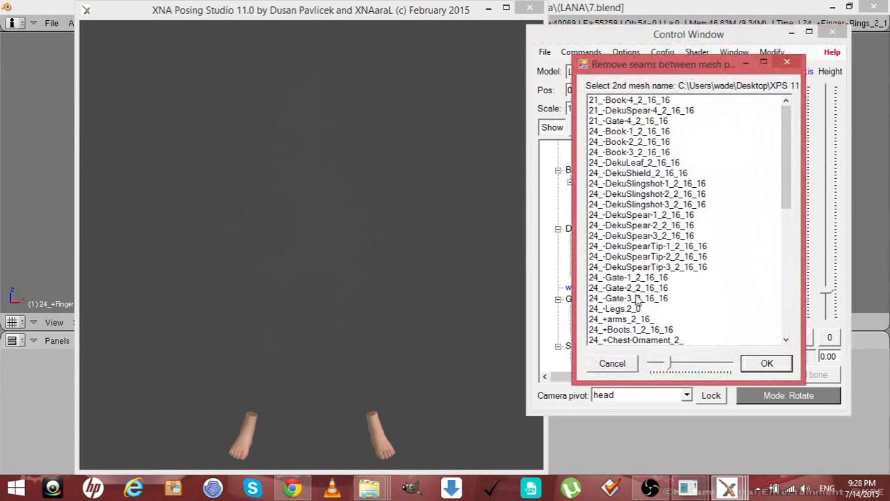
pyautogui.click(629, 309)
pyautogui.moveTo(667, 367); pyautogui.dragTo(731, 366)
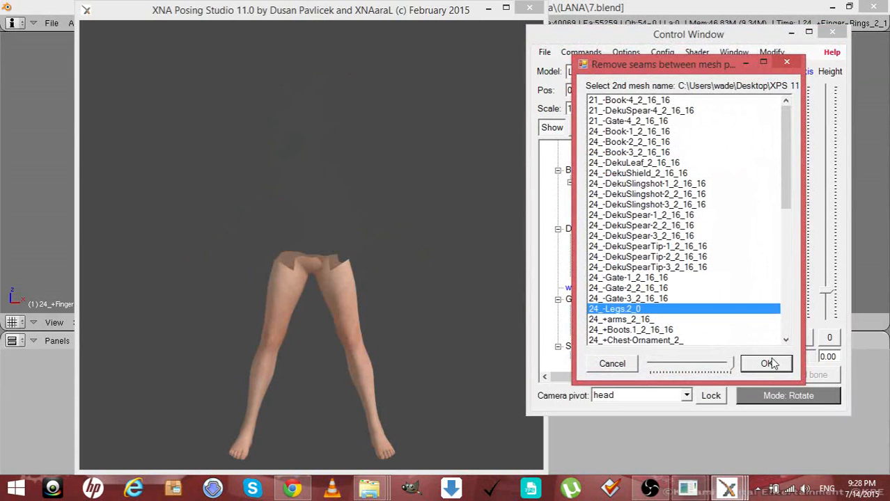
pyautogui.click(767, 364)
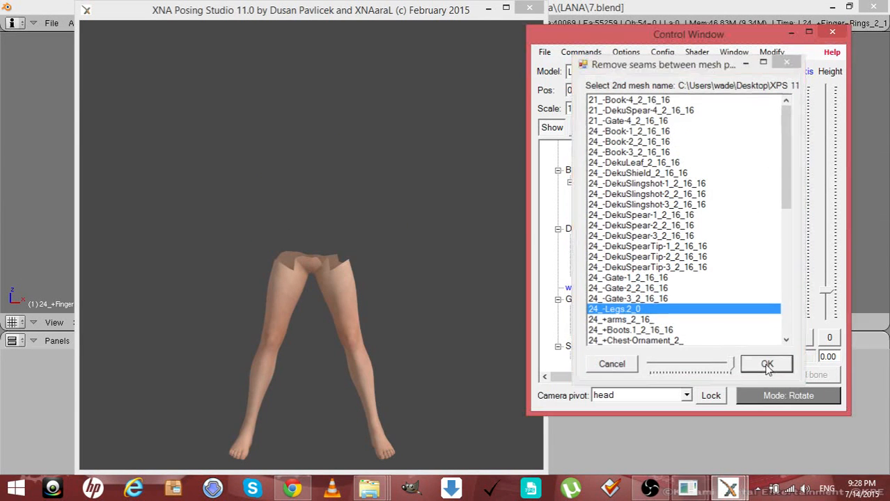
# Remove the seams between the legs mesh 24_-Legs.2_0 and the torso mesh 24_body1nPart!_0.001
pyautogui.click(771, 52)
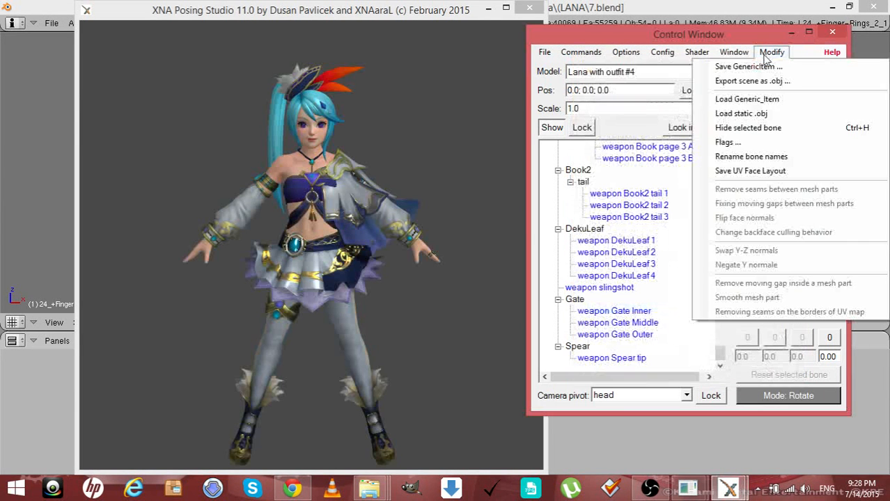
pyautogui.click(753, 191)
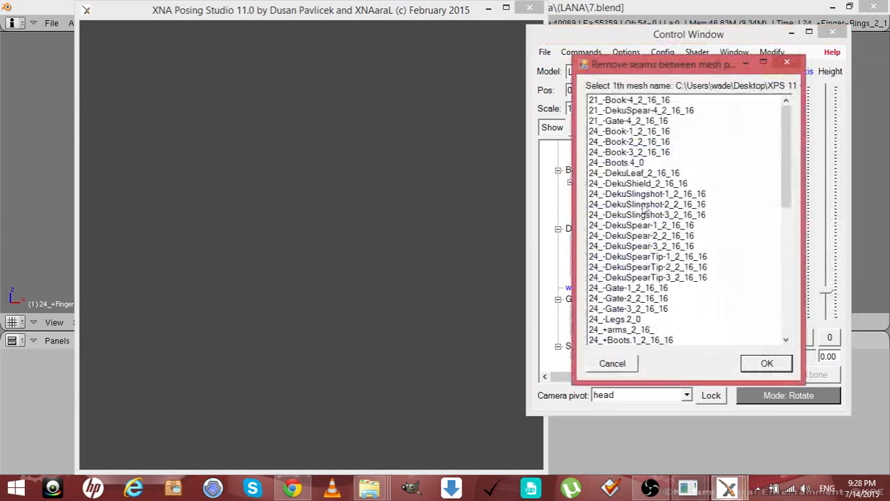
pyautogui.click(619, 319)
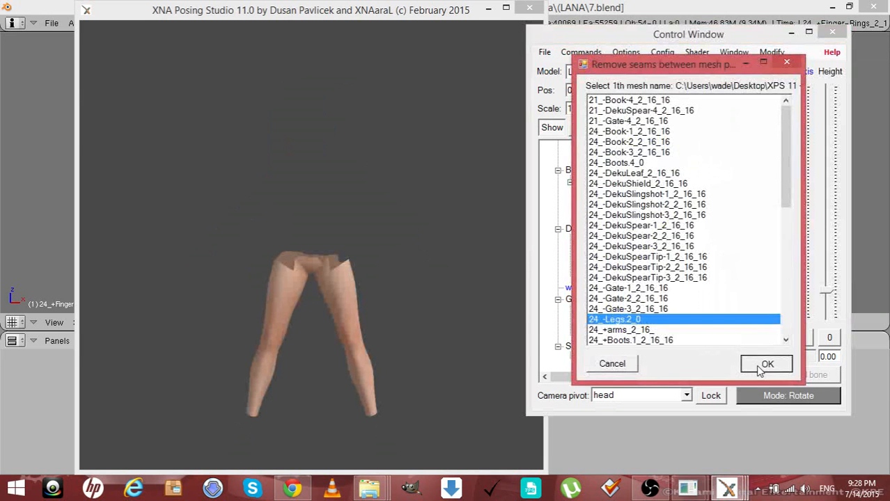
pyautogui.click(762, 363)
pyautogui.moveTo(785, 180); pyautogui.dragTo(775, 300)
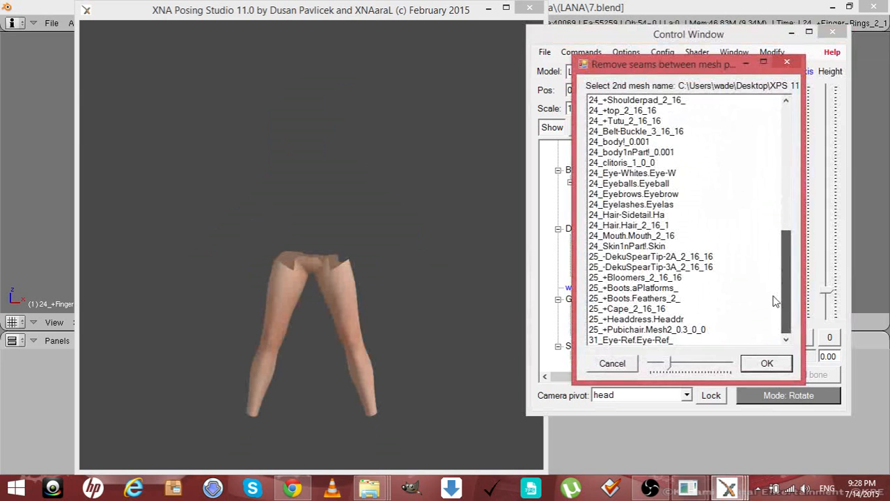
pyautogui.click(643, 152)
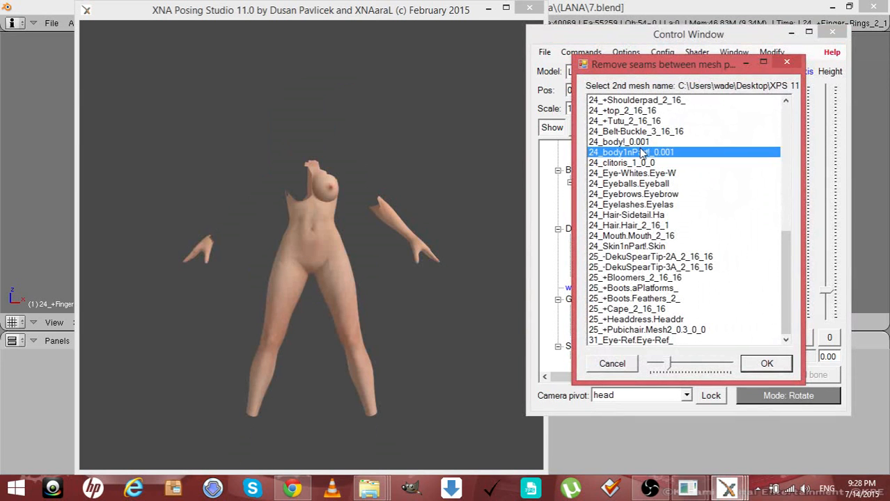
pyautogui.click(767, 363)
# Remove the seams between the body meshes 24_body1nPart!_0.001 and 24_body!_0.001 with the amount set to maximum
pyautogui.click(770, 51)
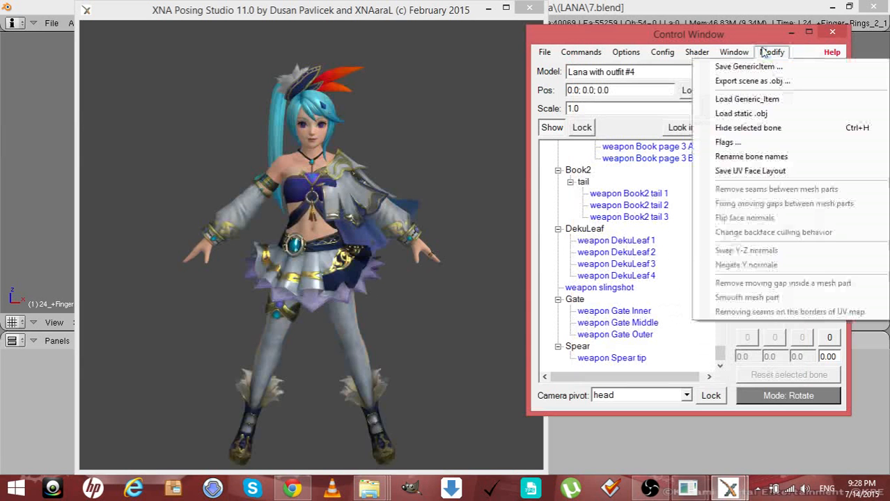
pyautogui.click(750, 190)
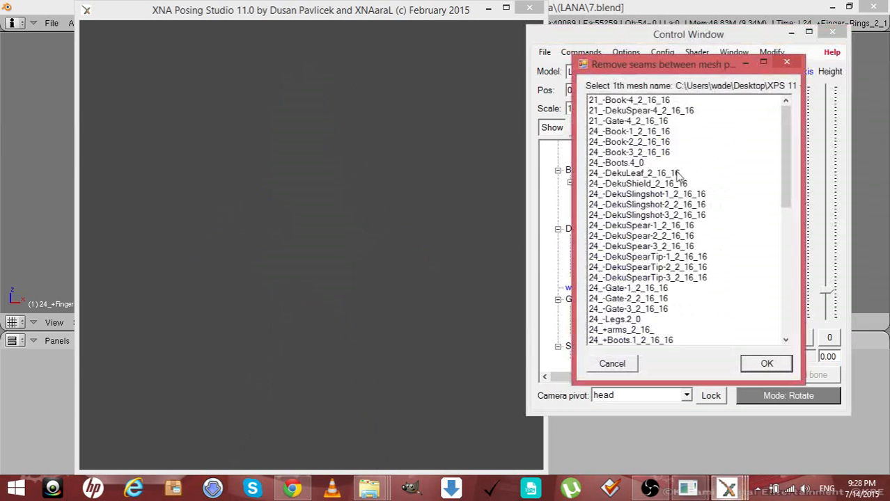
pyautogui.moveTo(788, 174); pyautogui.dragTo(786, 365)
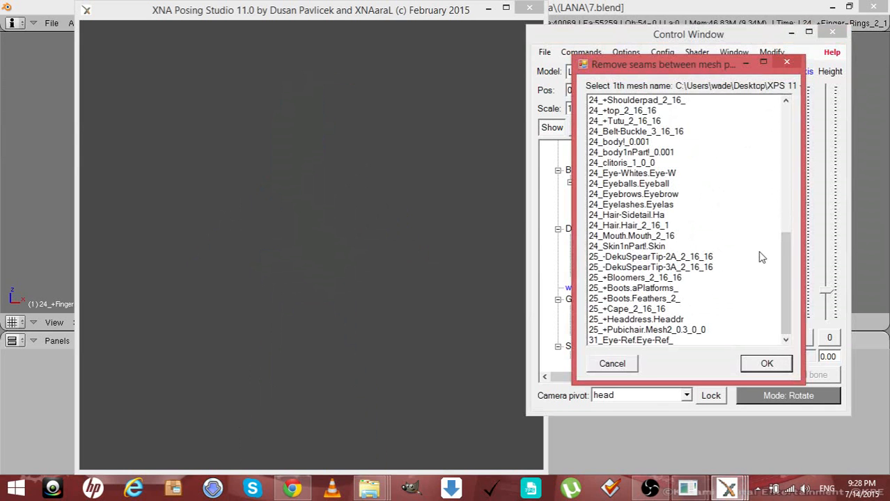
pyautogui.click(657, 152)
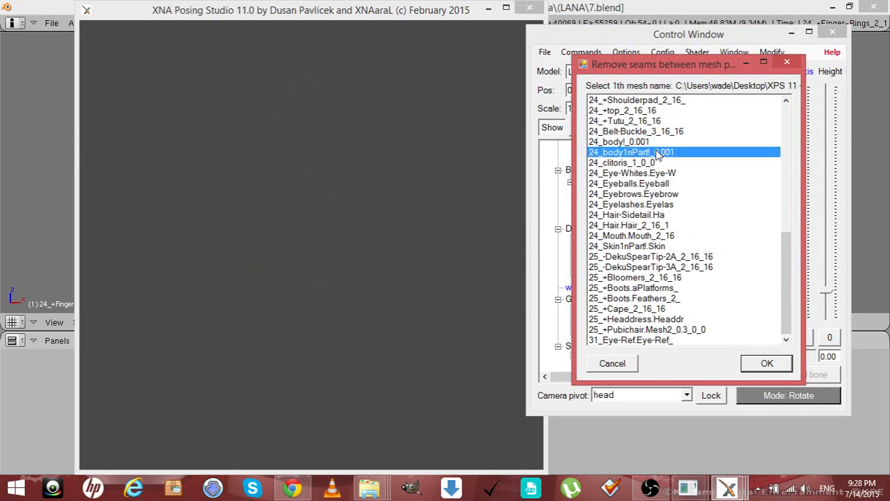
pyautogui.click(762, 369)
pyautogui.moveTo(785, 167); pyautogui.dragTo(773, 317)
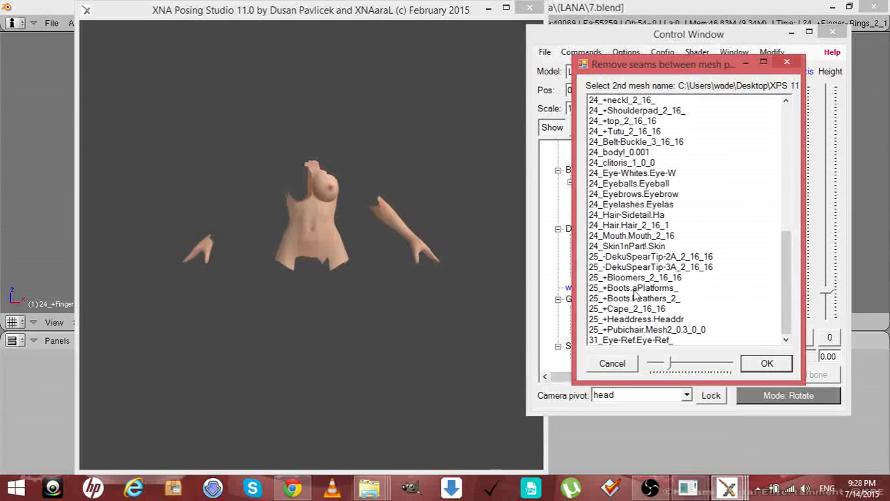
pyautogui.click(624, 152)
pyautogui.click(763, 367)
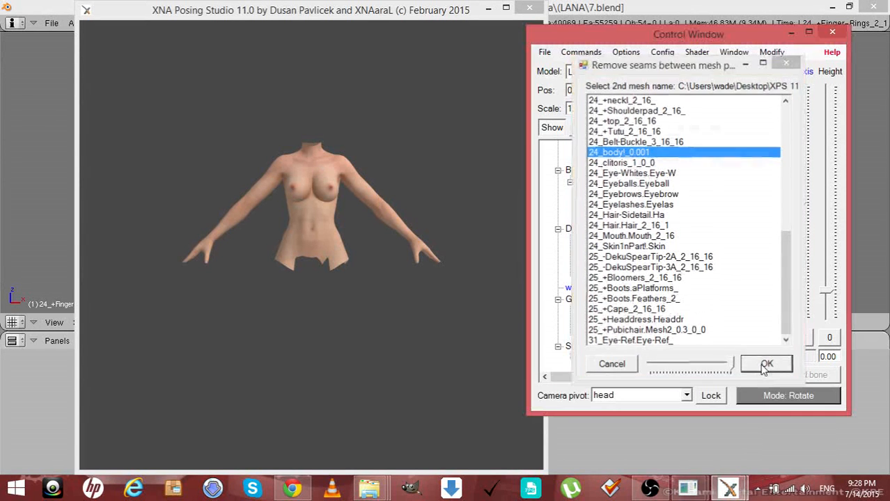
# Remove the seams between the upper body mesh 24_body!_0.001 and the face mesh 24_Skin1nPart!.Skin
pyautogui.click(772, 52)
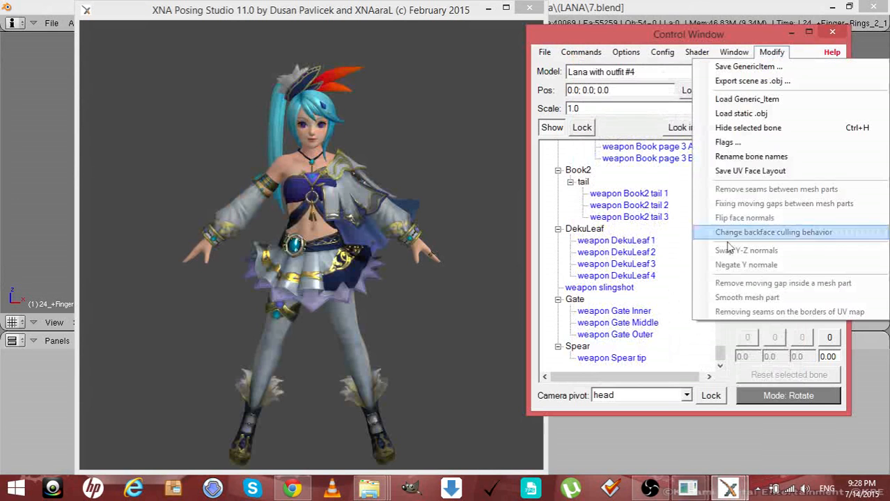
pyautogui.click(738, 189)
pyautogui.moveTo(785, 153); pyautogui.dragTo(681, 315)
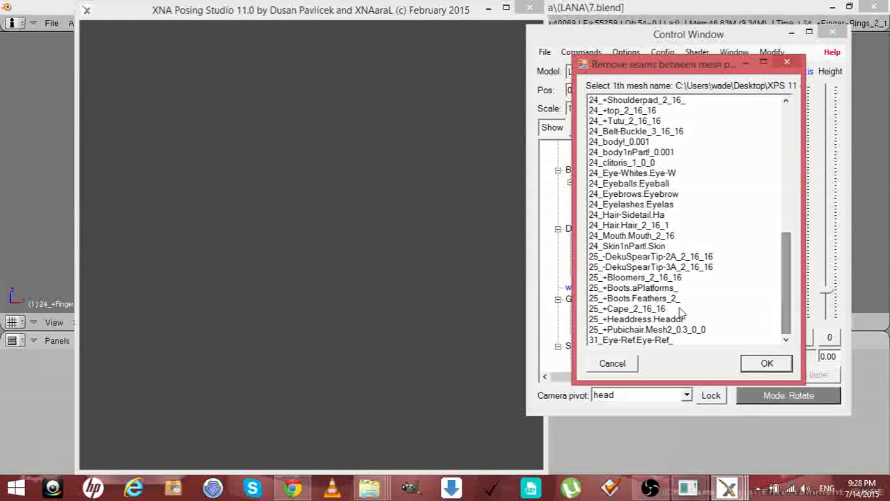
pyautogui.click(626, 141)
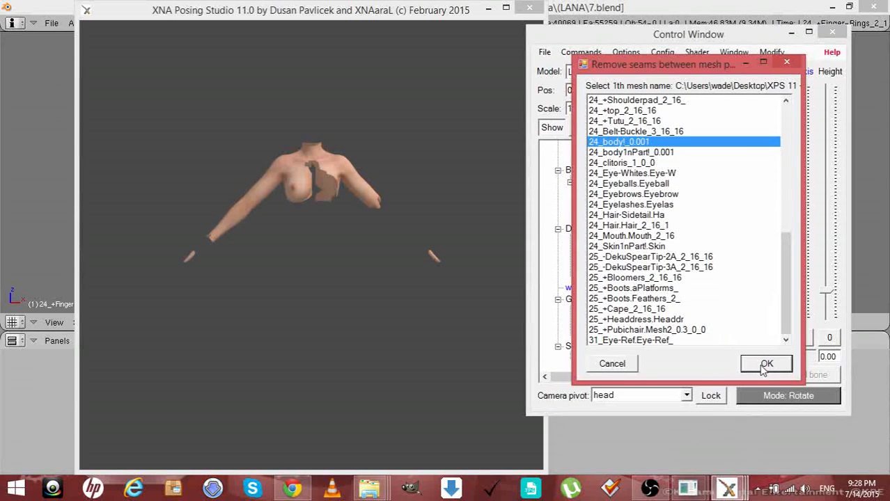
pyautogui.click(766, 364)
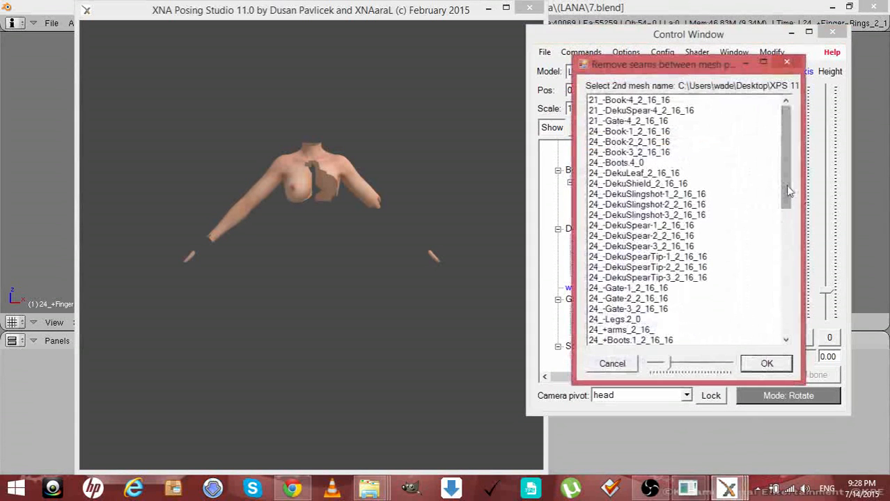
pyautogui.moveTo(788, 191); pyautogui.dragTo(709, 361)
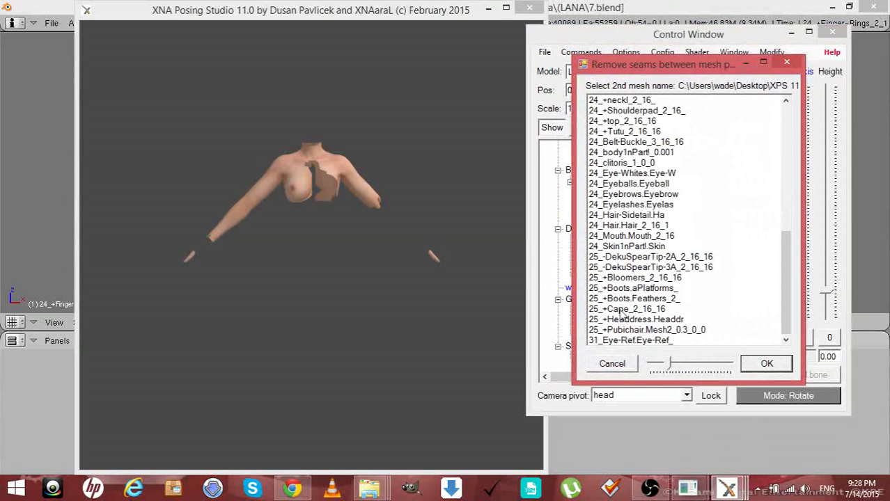
pyautogui.click(626, 247)
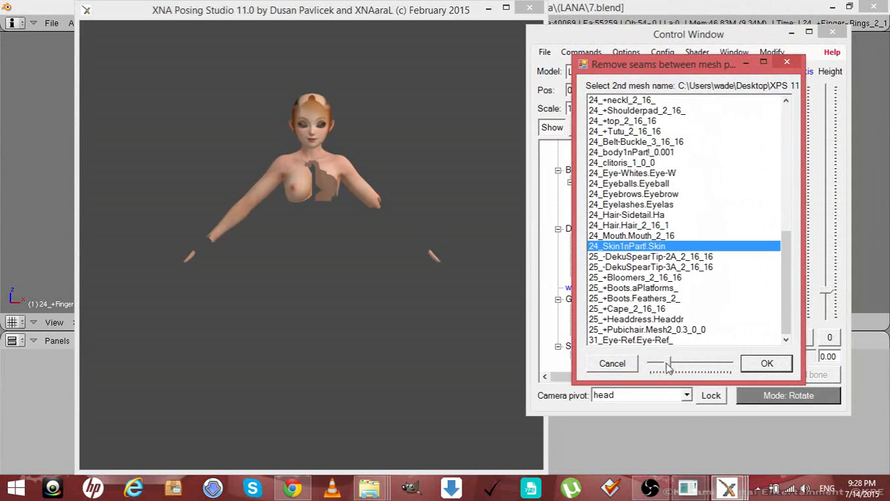
pyautogui.click(765, 363)
# Hide the top, cape and shoulderpad outfit parts and inspect the upper body mesh from the front and back
pyautogui.moveTo(460, 303)
pyautogui.mouseDown()
pyautogui.moveTo(388, 307)
pyautogui.moveTo(471, 294)
pyautogui.moveTo(462, 313)
pyautogui.mouseUp()
pyautogui.rightClick(338, 205)
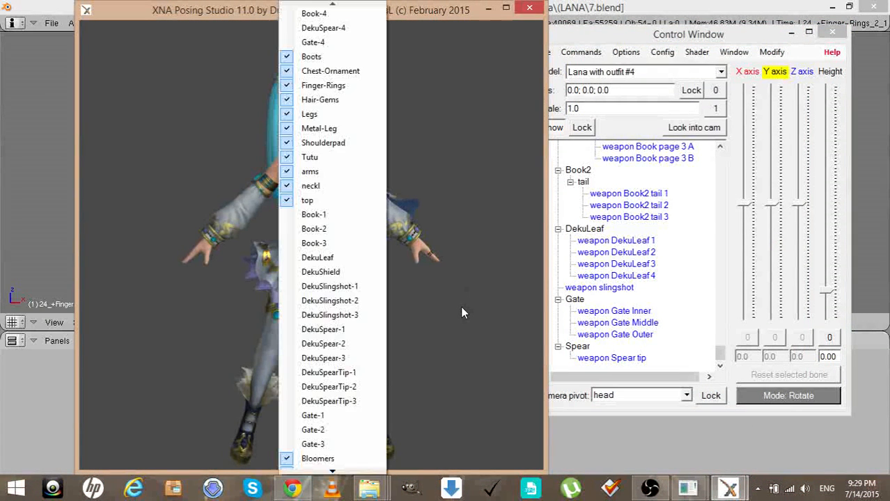
pyautogui.click(337, 204)
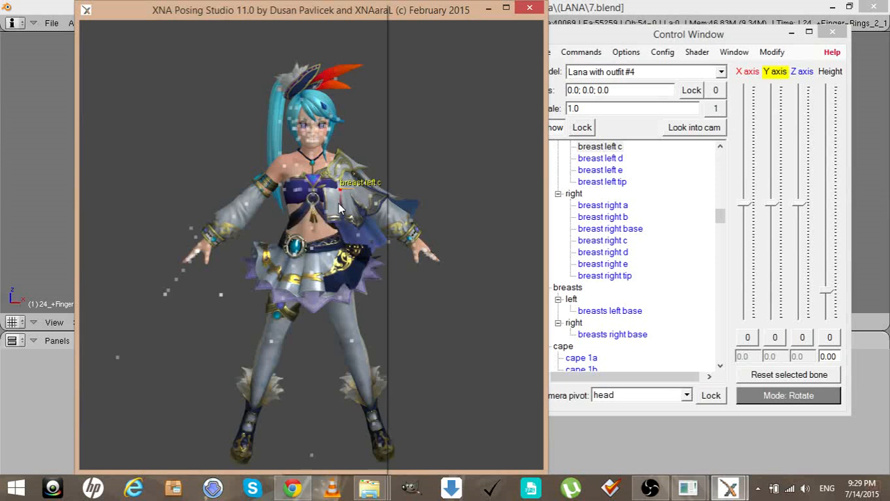
pyautogui.moveTo(461, 318)
pyautogui.mouseDown()
pyautogui.moveTo(482, 308)
pyautogui.moveTo(510, 312)
pyautogui.moveTo(424, 313)
pyautogui.moveTo(459, 312)
pyautogui.mouseUp()
pyautogui.rightClick(459, 310)
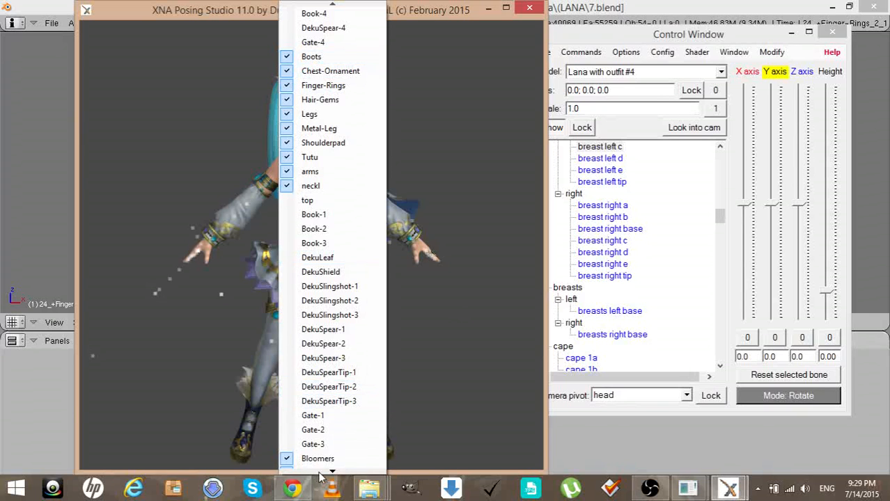
pyautogui.scroll(-2, 332, 471)
pyautogui.click(322, 451)
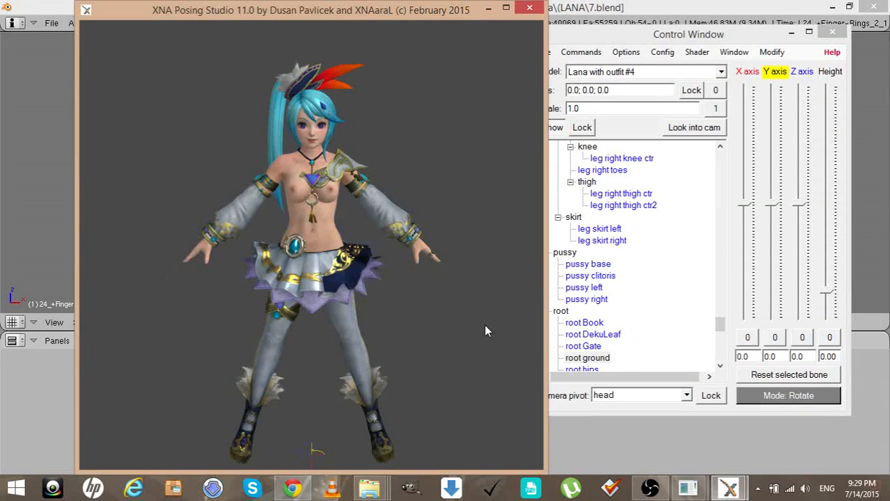
pyautogui.moveTo(483, 324); pyautogui.dragTo(456, 321)
pyautogui.rightClick(456, 324)
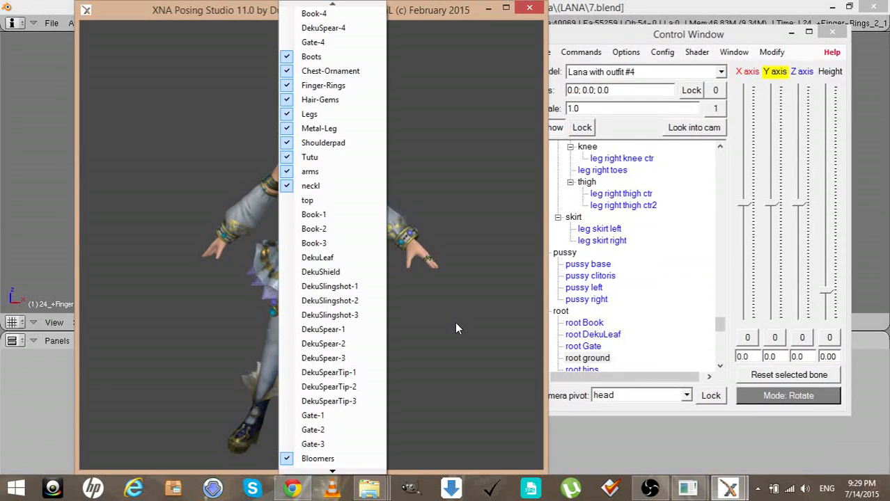
pyautogui.click(323, 142)
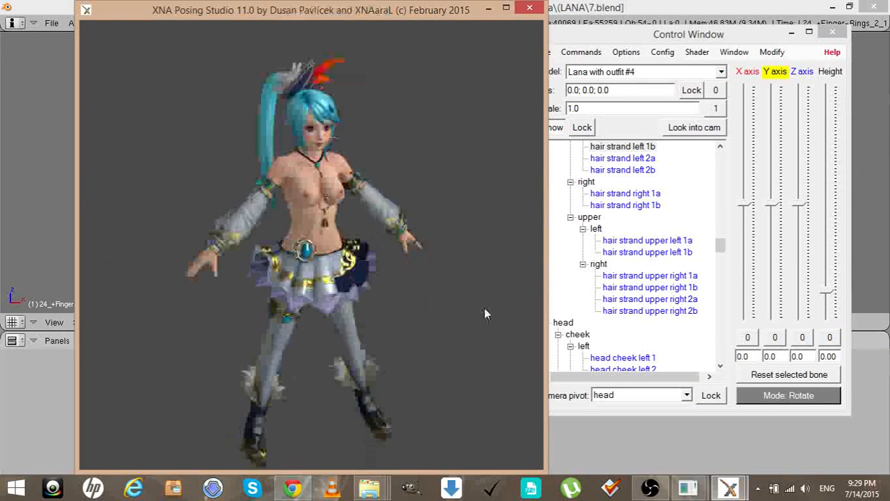
pyautogui.moveTo(485, 314); pyautogui.dragTo(284, 288)
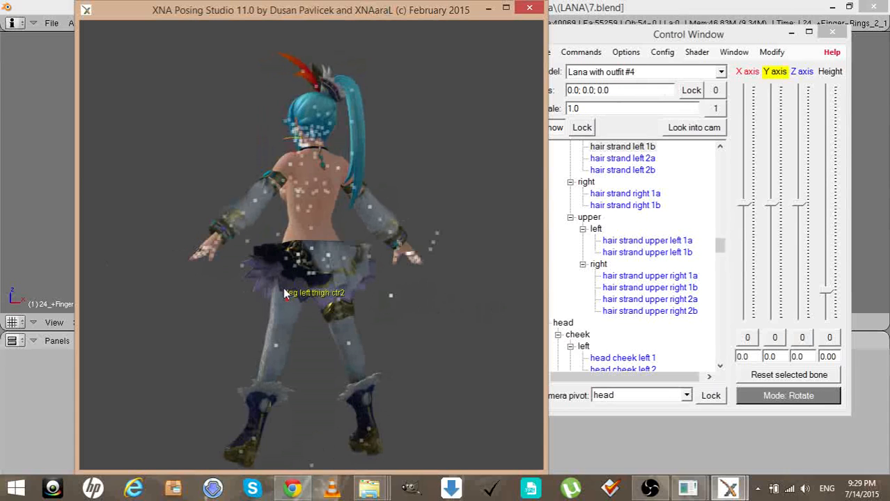
# Hide the Tutu and Legs outfit parts to inspect the lower body from behind, and show both parts again
pyautogui.rightClick(224, 296)
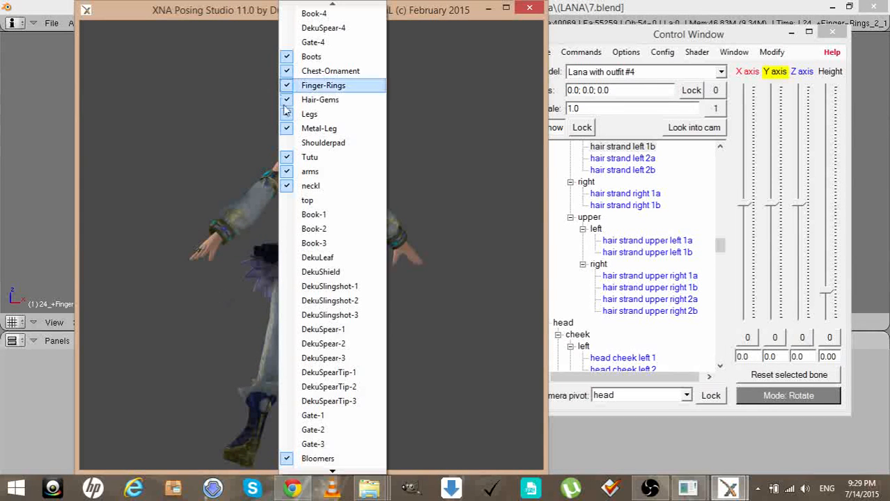
pyautogui.click(310, 156)
pyautogui.rightClick(407, 342)
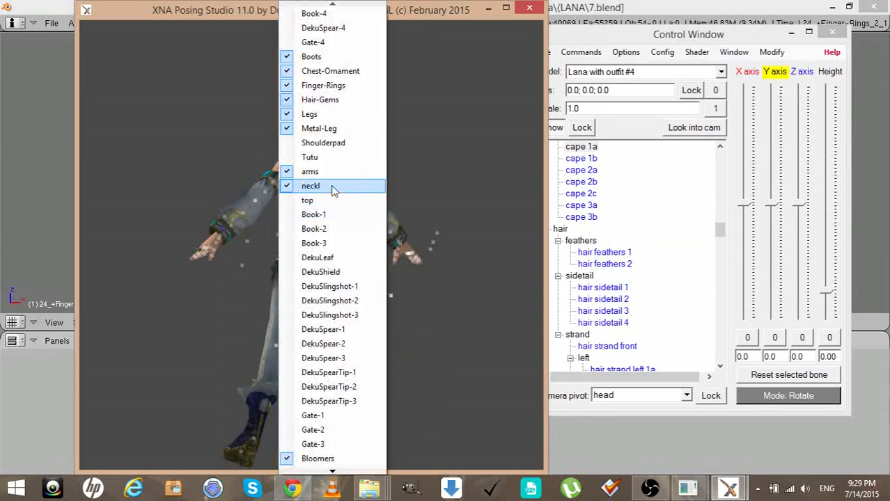
pyautogui.click(309, 114)
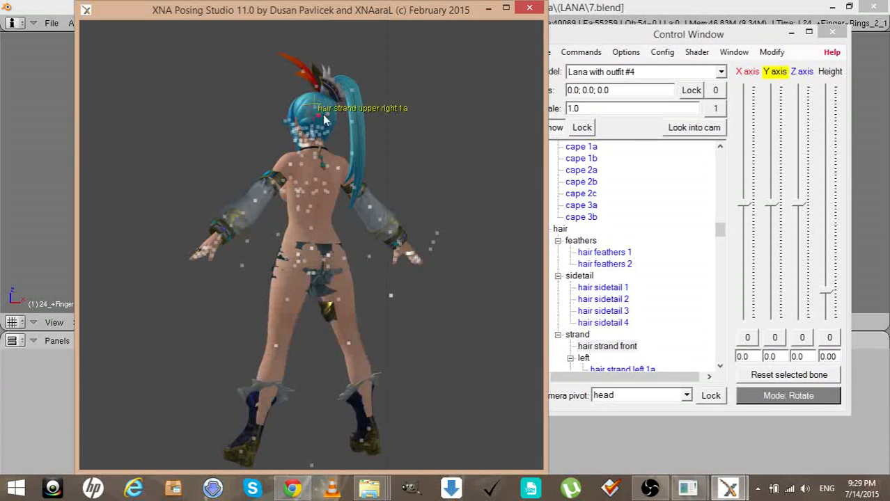
pyautogui.rightClick(383, 301)
pyautogui.click(309, 113)
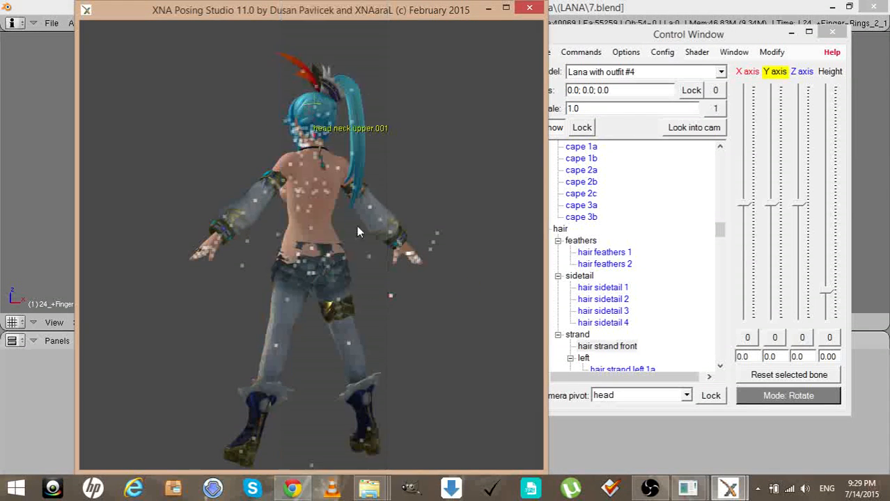
pyautogui.click(391, 301)
pyautogui.rightClick(381, 302)
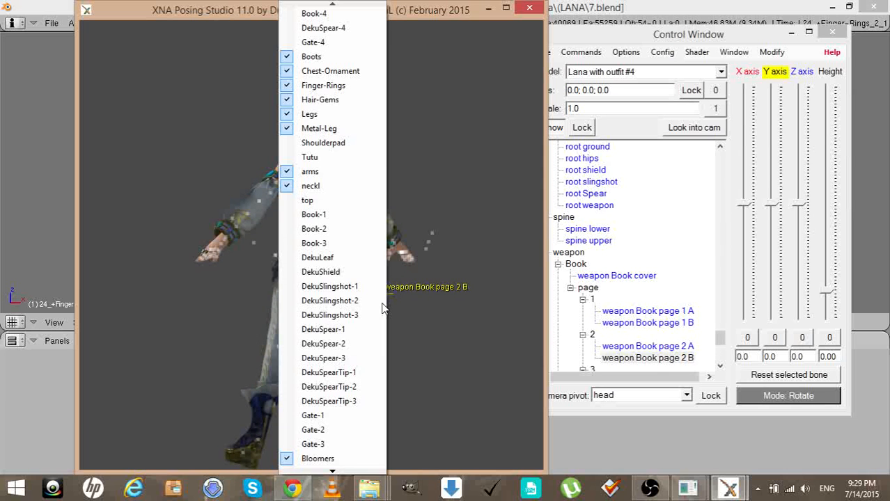
pyautogui.click(312, 171)
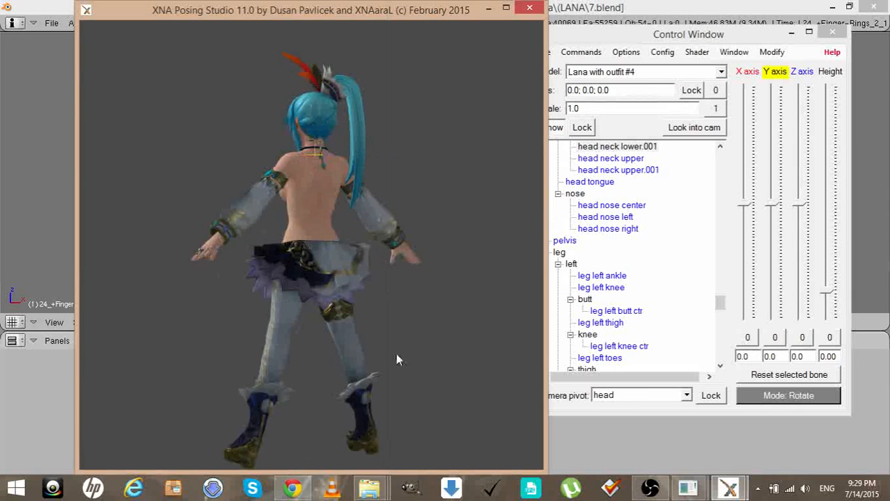
# Show the top outfit part again and check the character from the front
pyautogui.moveTo(395, 353); pyautogui.dragTo(493, 365)
pyautogui.rightClick(493, 365)
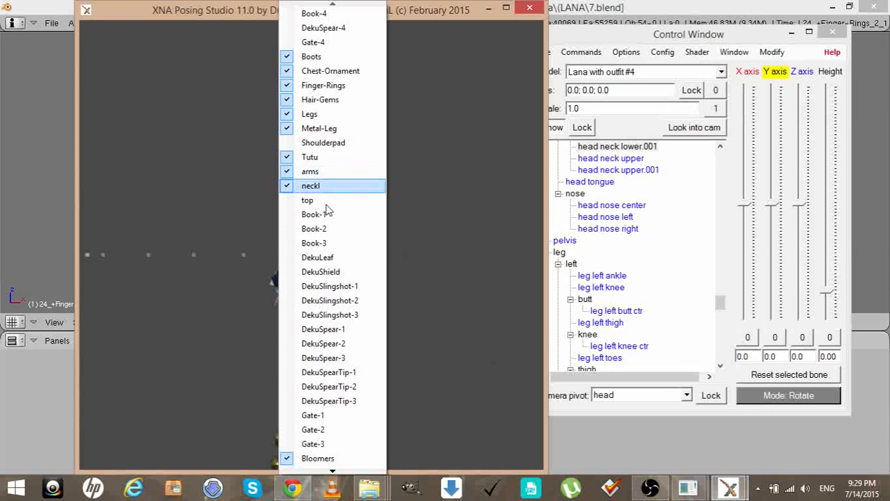
pyautogui.click(312, 185)
pyautogui.moveTo(447, 339); pyautogui.dragTo(534, 348)
# Hide the Boots outfit part to inspect the feet, and show the boots again
pyautogui.rightClick(448, 320)
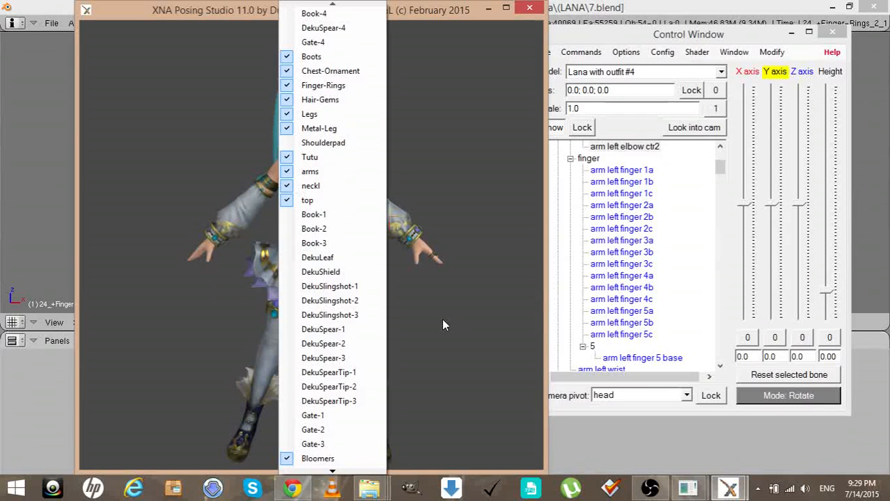
pyautogui.click(315, 56)
pyautogui.moveTo(438, 328); pyautogui.dragTo(418, 333)
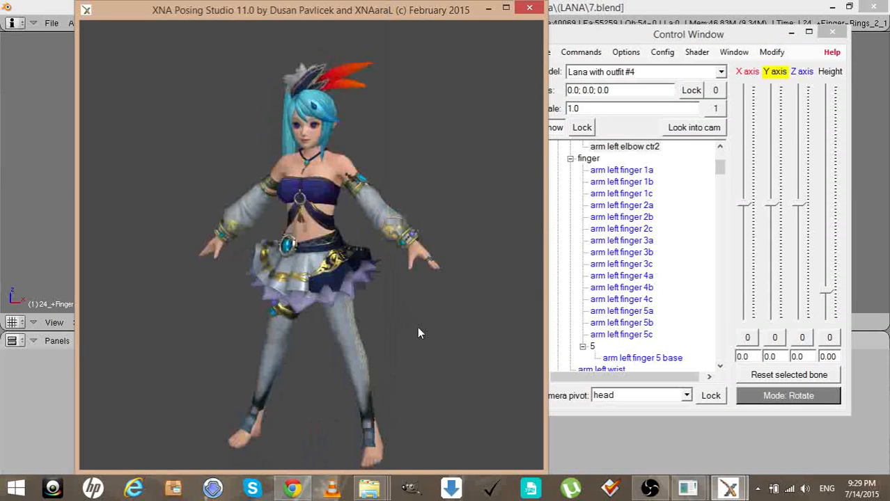
pyautogui.moveTo(415, 393); pyautogui.dragTo(438, 394)
pyautogui.rightClick(437, 392)
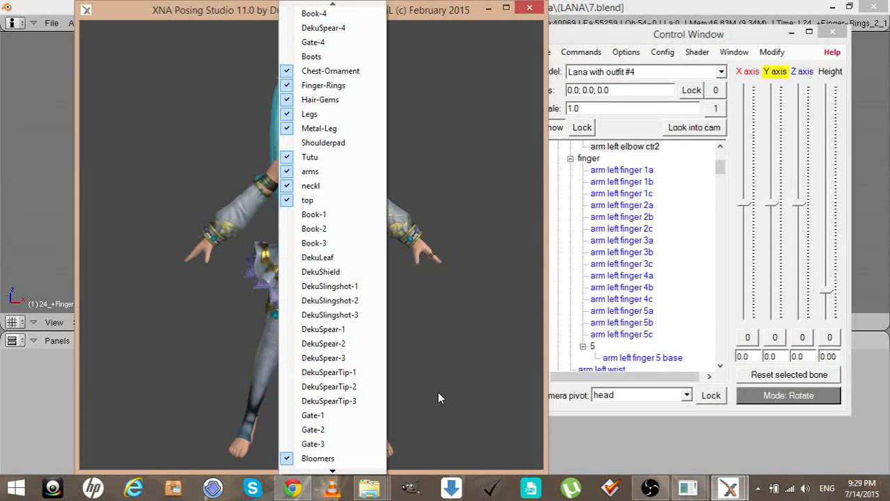
pyautogui.click(311, 56)
pyautogui.moveTo(463, 333)
pyautogui.mouseDown()
pyautogui.moveTo(209, 339)
pyautogui.moveTo(470, 325)
pyautogui.moveTo(471, 339)
pyautogui.mouseUp()
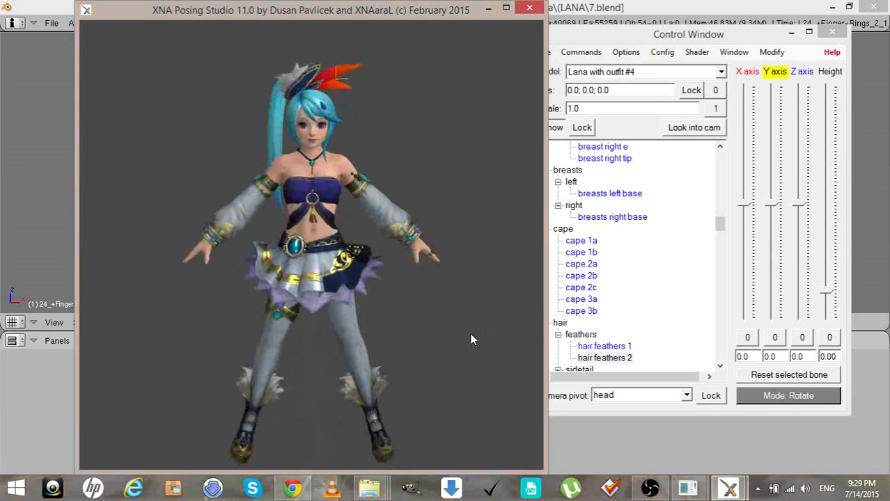
# Save the Lana with outfit #4 model as a generic item and store the pose with all bones selected
pyautogui.click(772, 54)
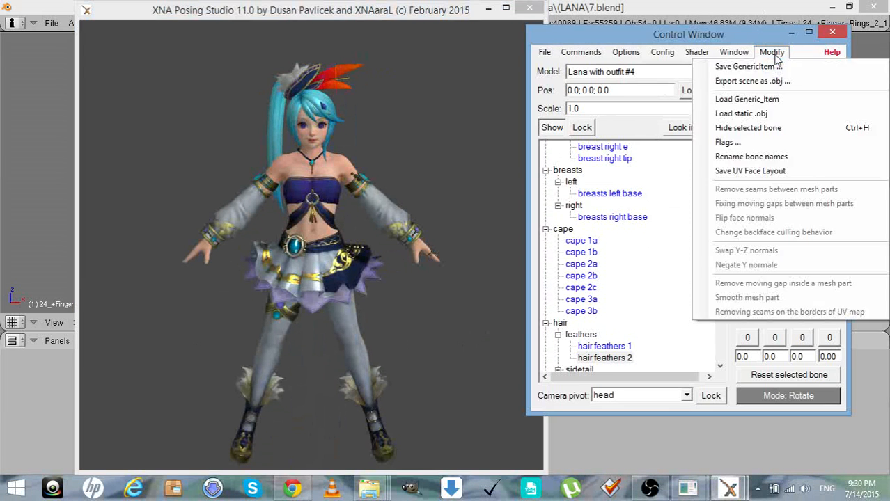
pyautogui.click(772, 66)
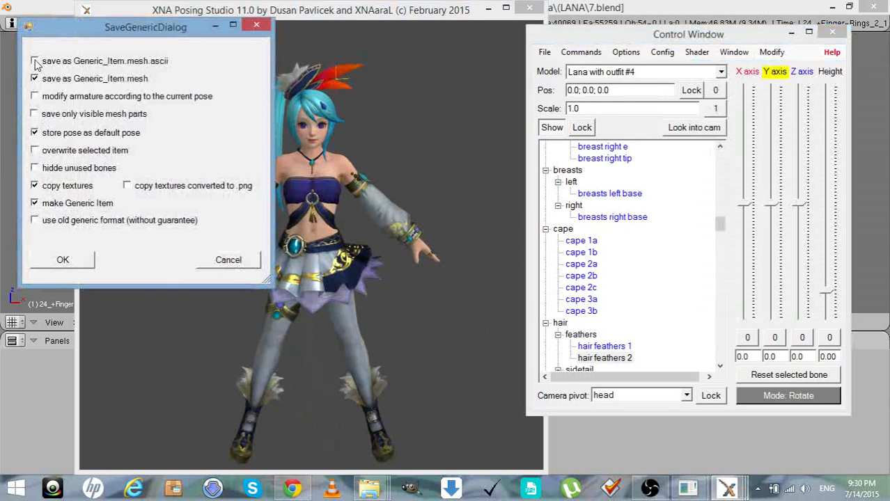
pyautogui.click(35, 61)
pyautogui.click(68, 262)
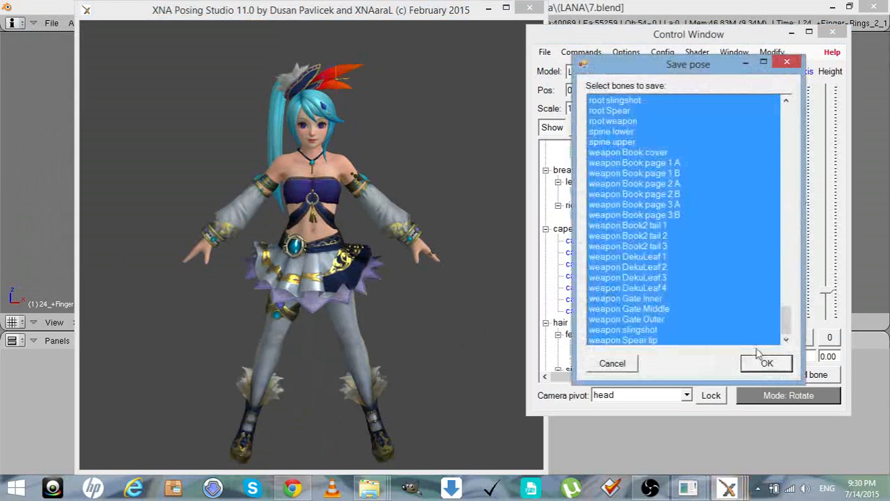
pyautogui.click(758, 356)
# Save the model again as Generic_Item.mesh only, with the pose stored as default and the textures copied
pyautogui.click(771, 52)
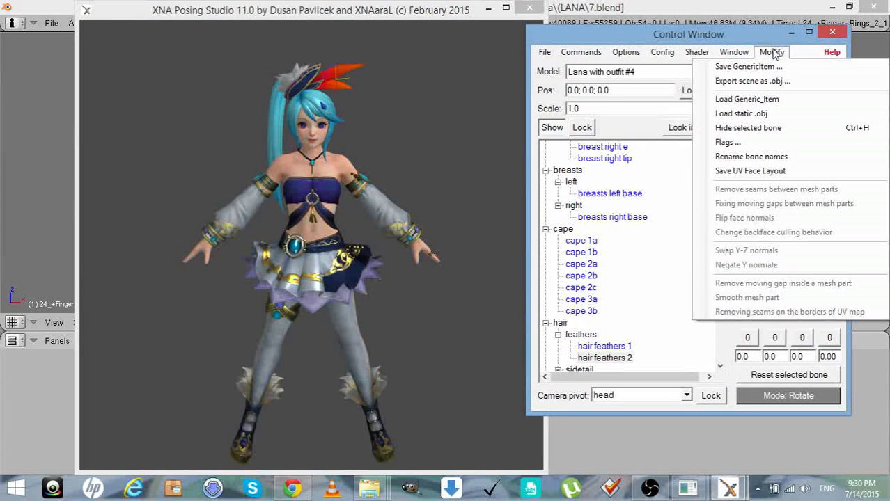
pyautogui.click(748, 66)
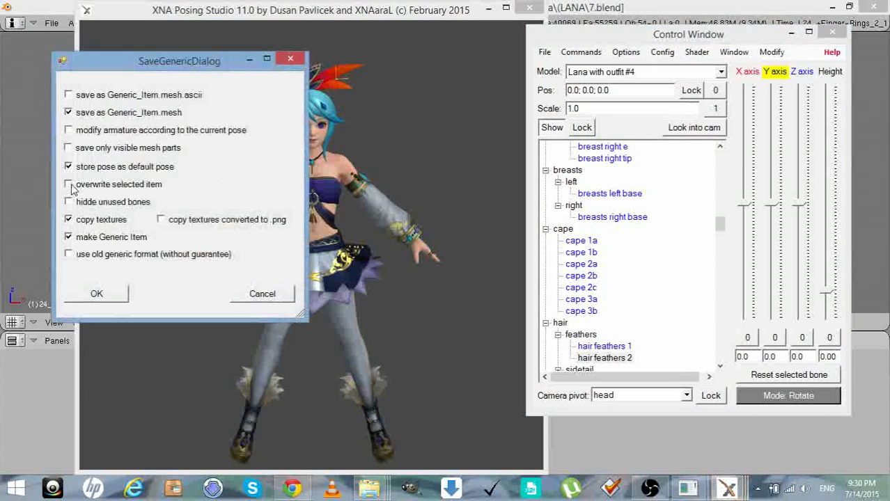
pyautogui.click(99, 292)
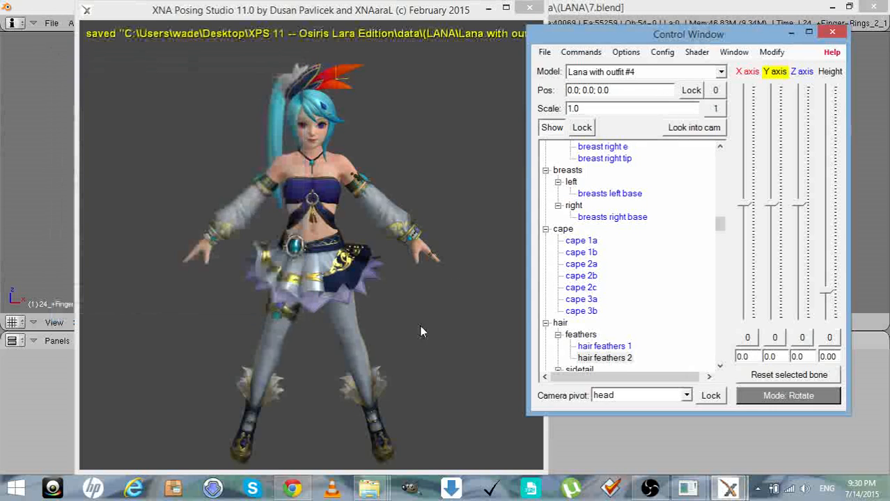
# Make the Lana ND model visible and lock the position of Lana with outfit #4
pyautogui.moveTo(419, 332); pyautogui.dragTo(498, 331)
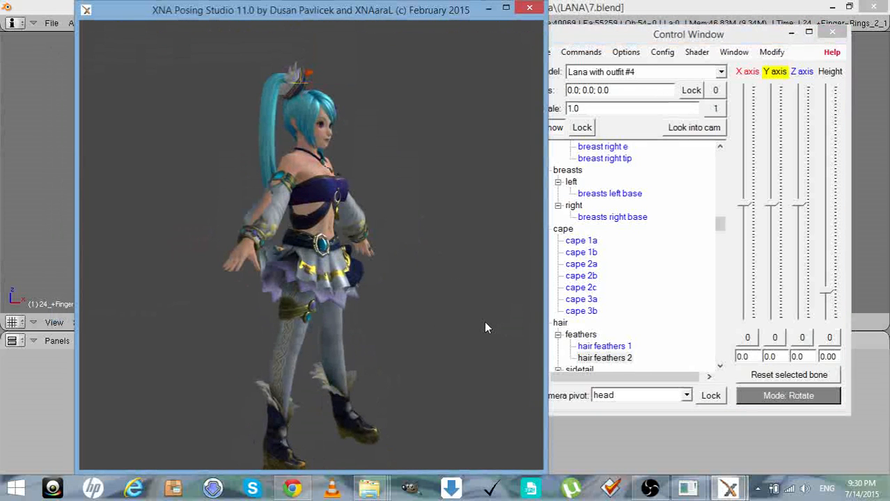
pyautogui.moveTo(485, 321); pyautogui.dragTo(513, 334, button='right')
pyautogui.click(657, 73)
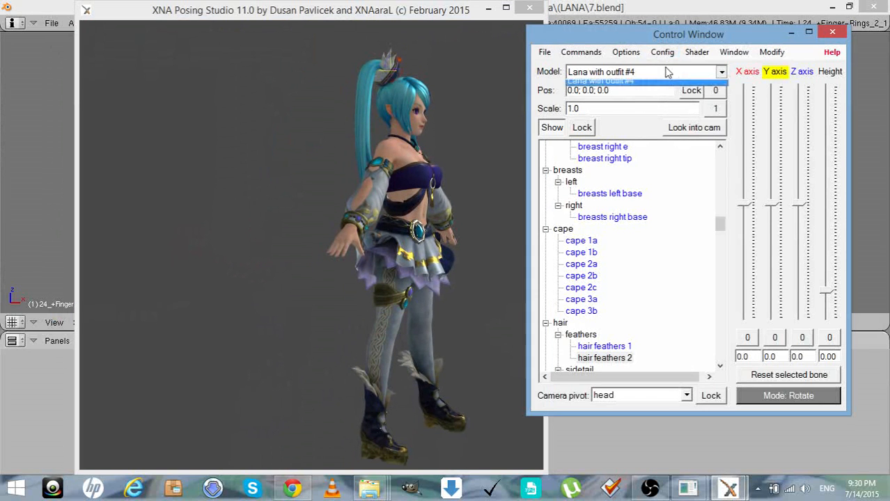
pyautogui.click(622, 96)
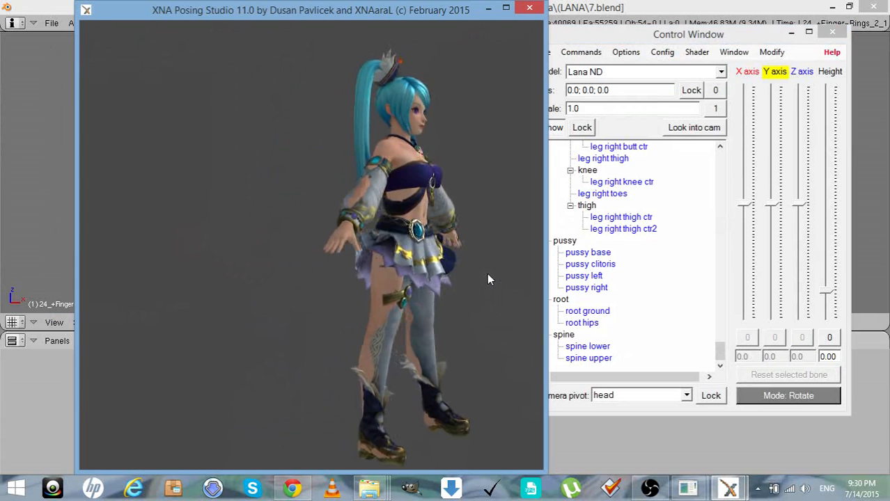
pyautogui.click(607, 72)
pyautogui.click(598, 106)
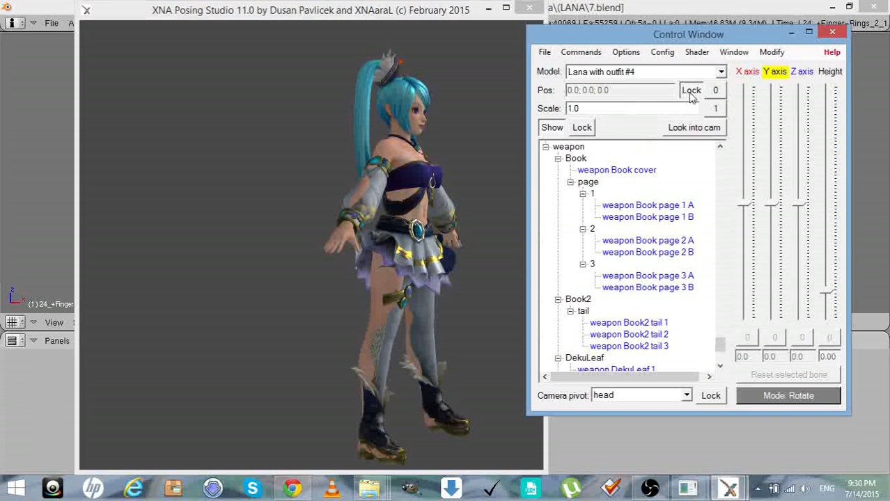
pyautogui.click(513, 275)
# Move the Lana ND model back along the Z axis to about -0.37, away from the outfit model
pyautogui.click(600, 81)
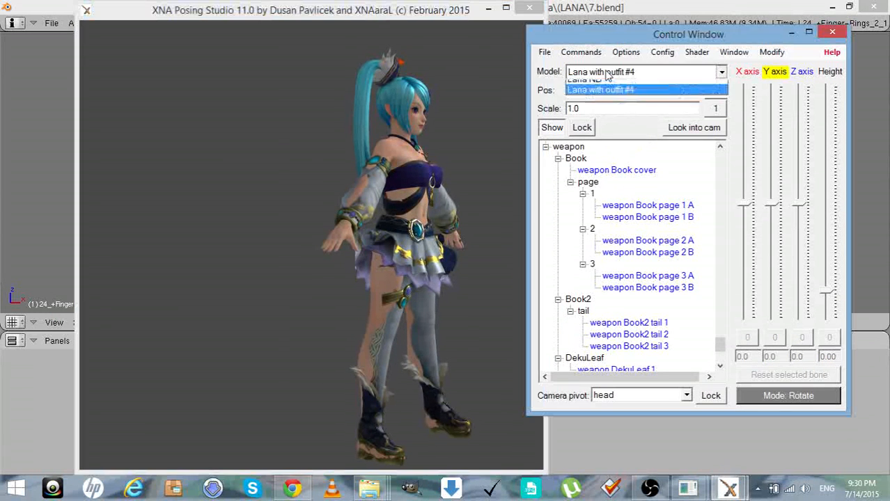
pyautogui.click(585, 85)
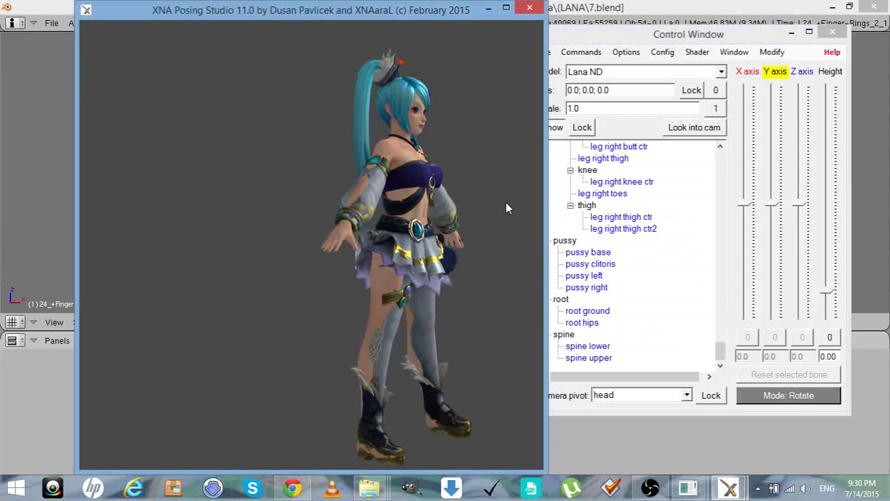
pyautogui.press('Down')
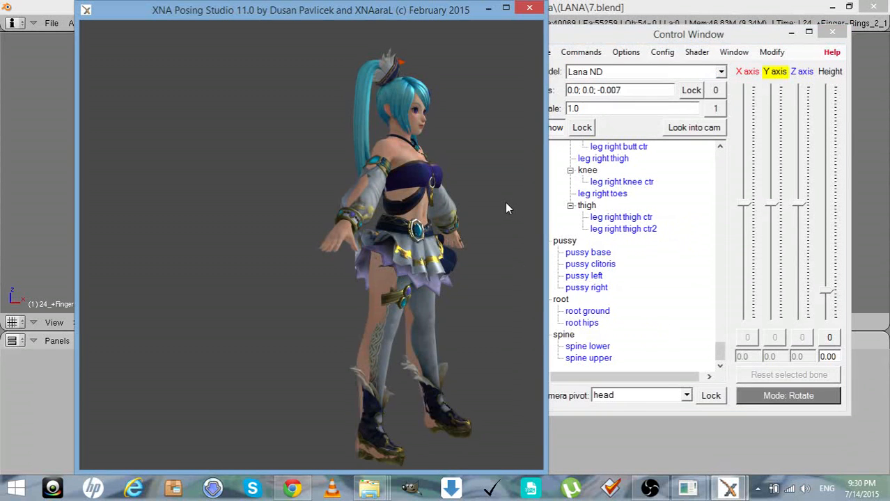
pyautogui.press('Down')
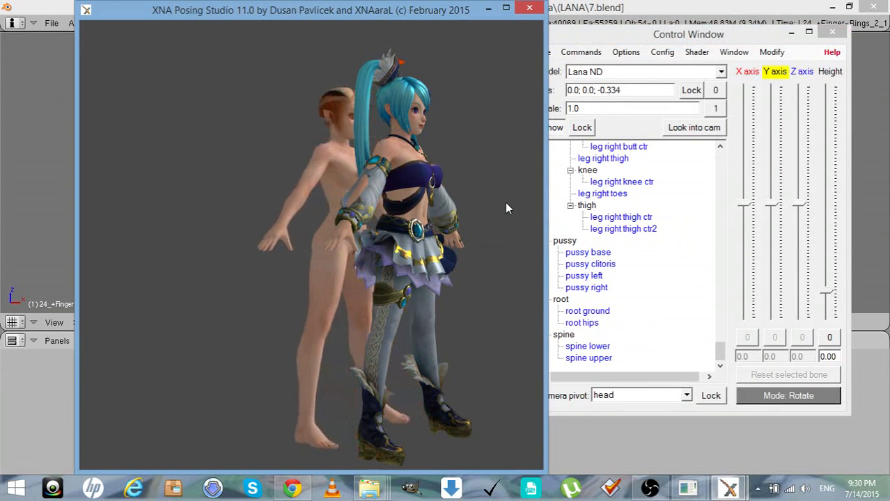
# Make all mesh parts of the Lana ND model optional items
pyautogui.click(626, 52)
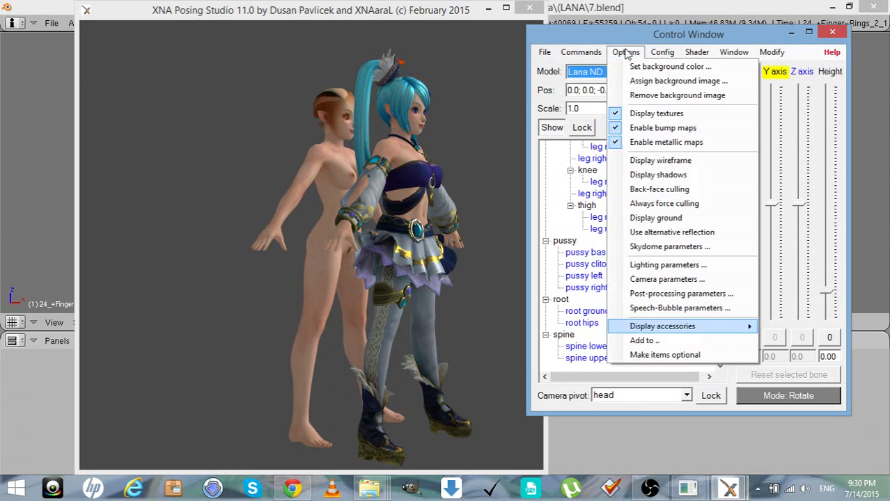
pyautogui.click(640, 353)
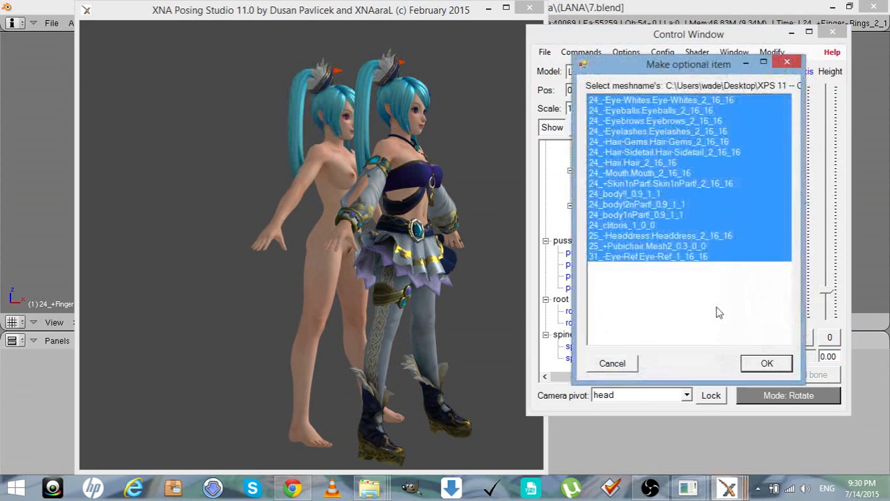
pyautogui.click(764, 364)
pyautogui.click(443, 288)
# Move the Lana ND model further beside the outfit model, to about -0.132; 0.0; -0.534
pyautogui.click(493, 338)
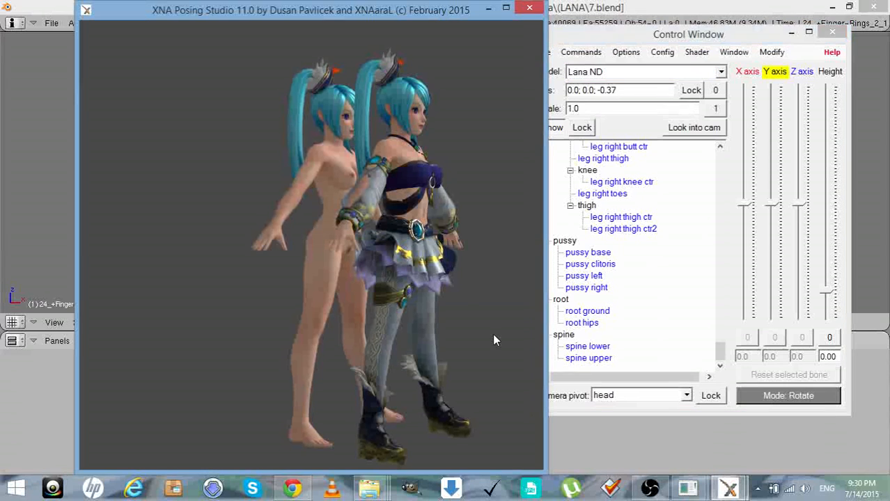
pyautogui.press('Down')
pyautogui.press('Left')
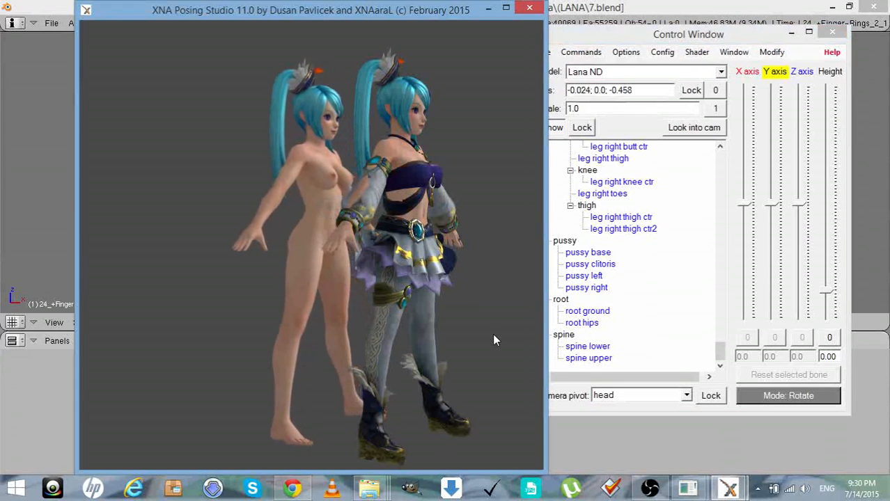
pyautogui.press('Left')
pyautogui.press('Down')
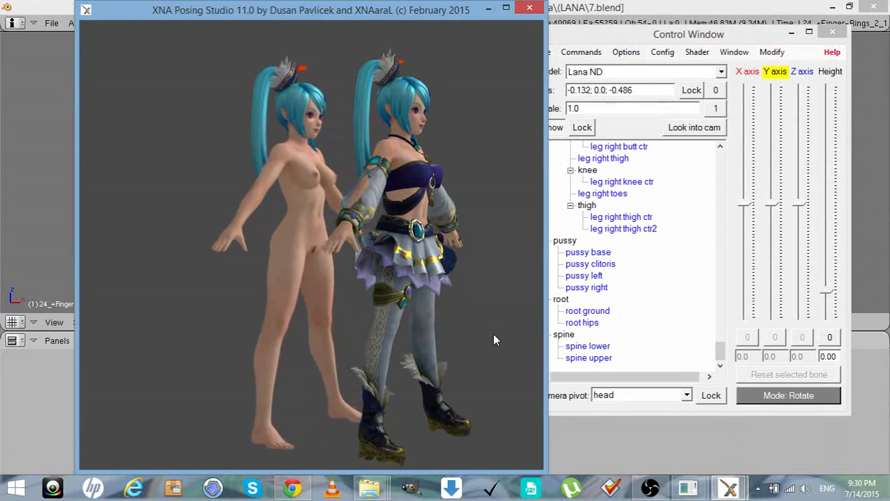
pyautogui.press('Down')
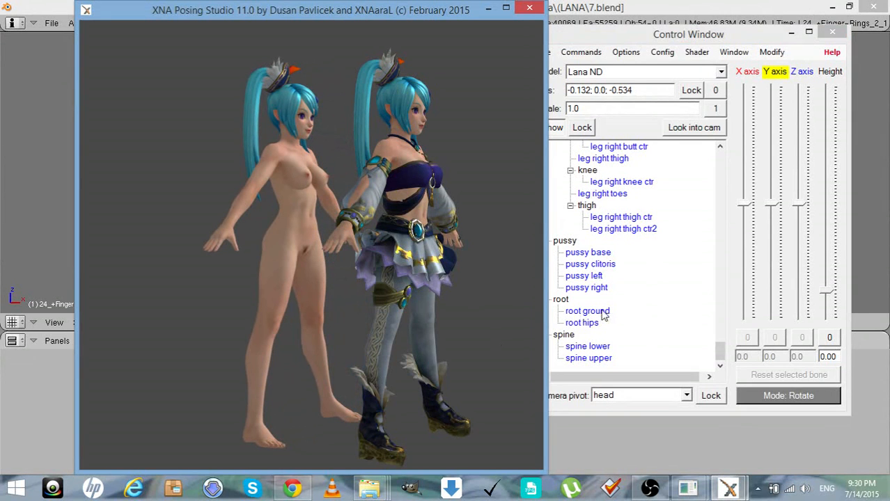
# Rotate Lana ND's root hips bone to -130 on the Y axis and move the model to about -0.511; 0.0; -0.633
pyautogui.click(592, 323)
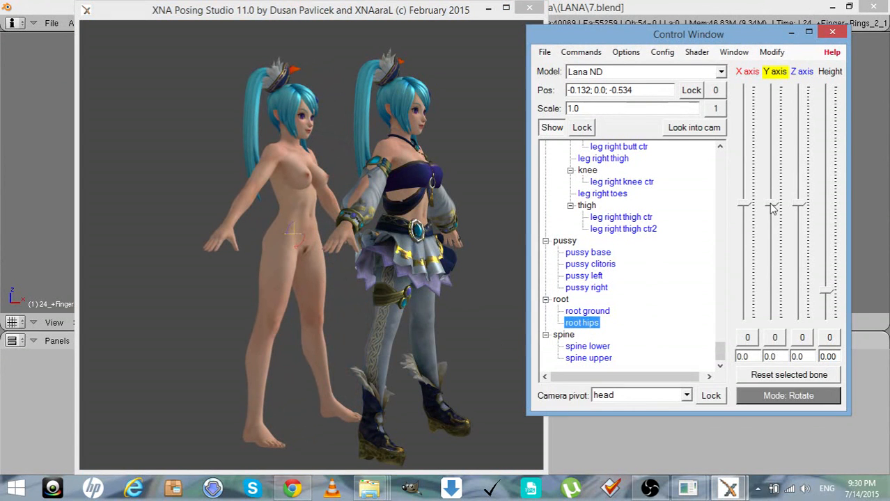
pyautogui.moveTo(771, 206); pyautogui.dragTo(760, 292)
pyautogui.click(443, 312)
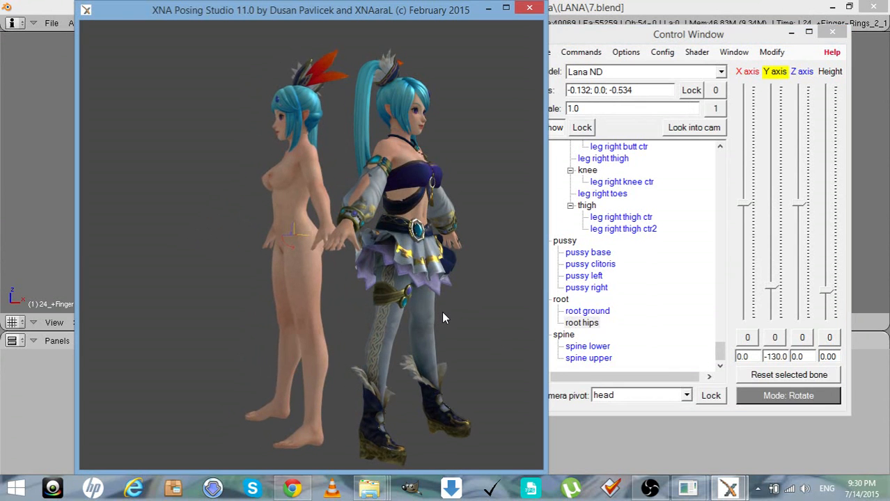
pyautogui.press('Left')
pyautogui.press('Left')
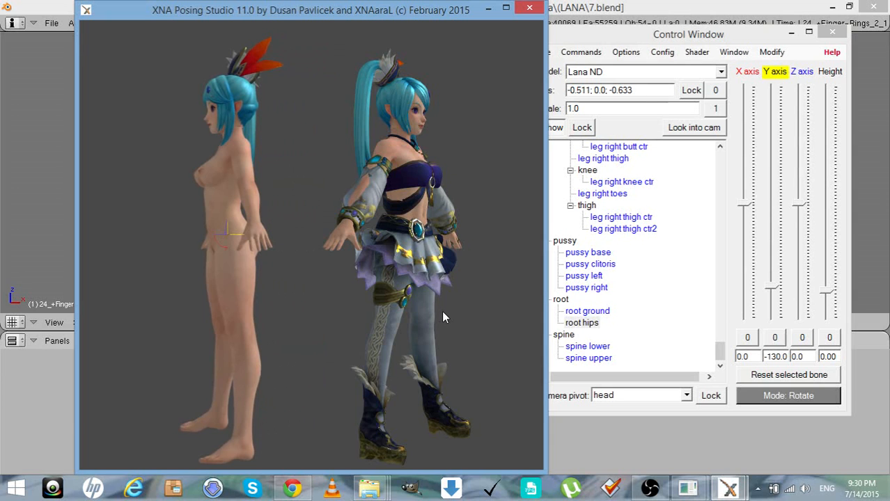
pyautogui.moveTo(443, 311)
pyautogui.mouseDown()
pyautogui.moveTo(451, 312)
pyautogui.moveTo(443, 315)
pyautogui.mouseUp()
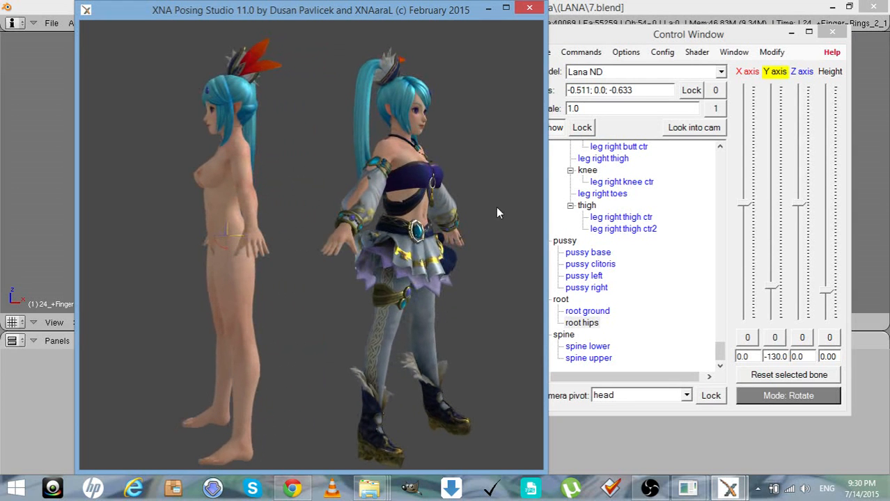
# Quick-save an image of the two models side by side at 200% size with the render logo turned off
pyautogui.click(585, 38)
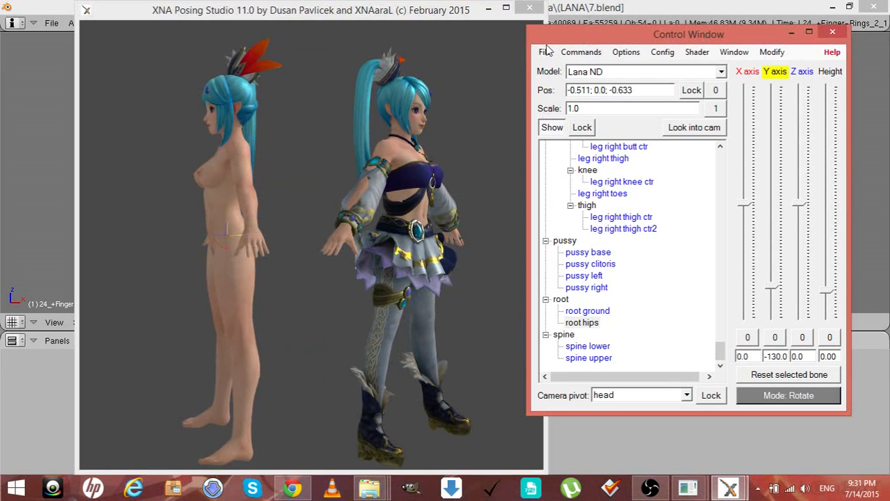
pyautogui.click(544, 52)
pyautogui.click(544, 52)
pyautogui.click(544, 52)
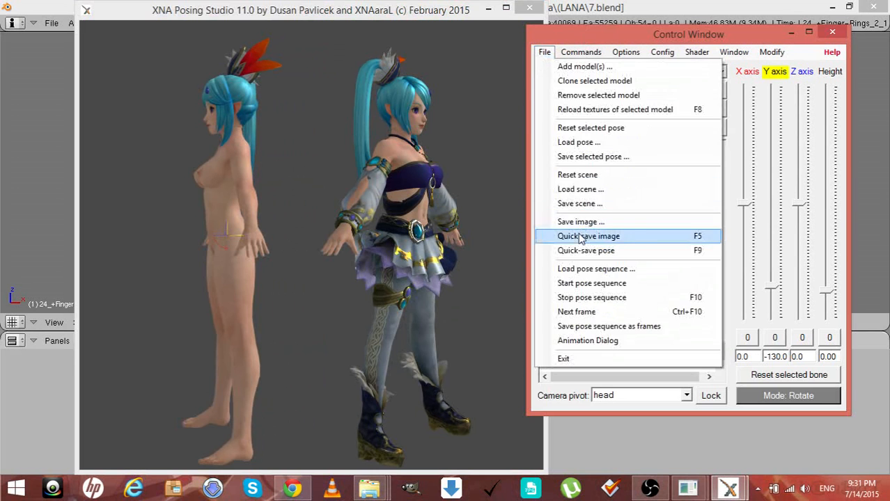
pyautogui.click(581, 236)
pyautogui.click(741, 194)
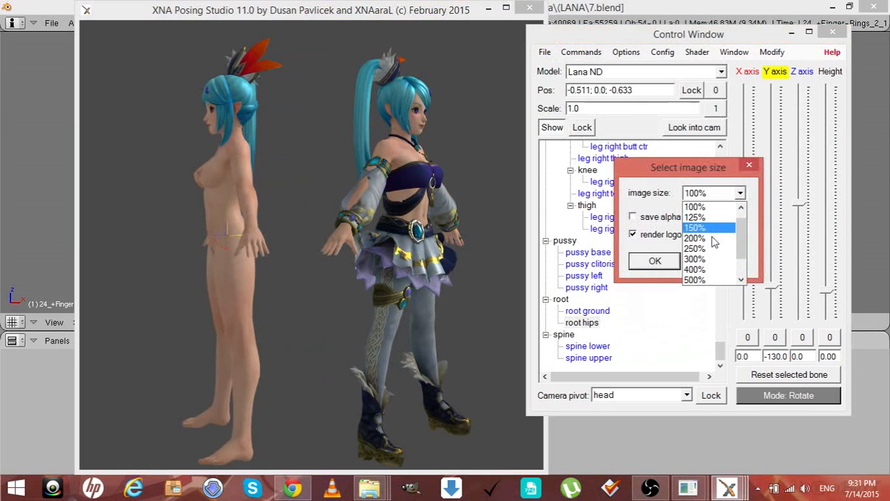
pyautogui.click(712, 238)
pyautogui.click(633, 237)
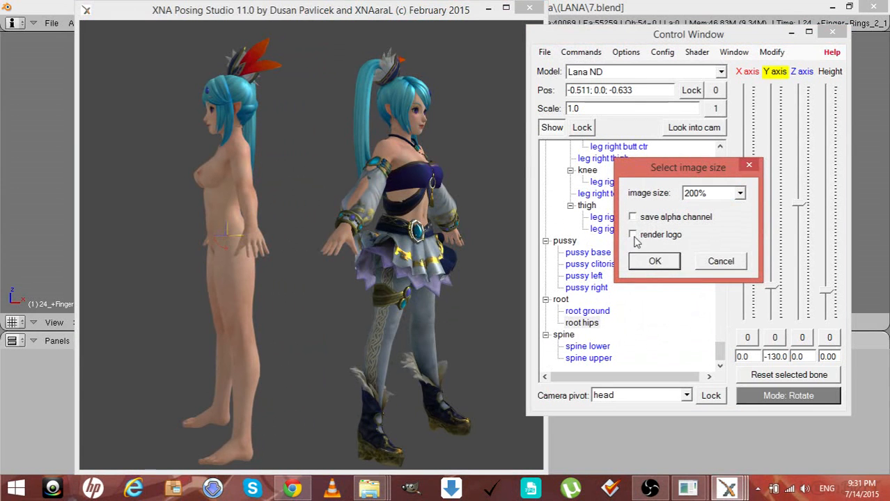
pyautogui.click(654, 268)
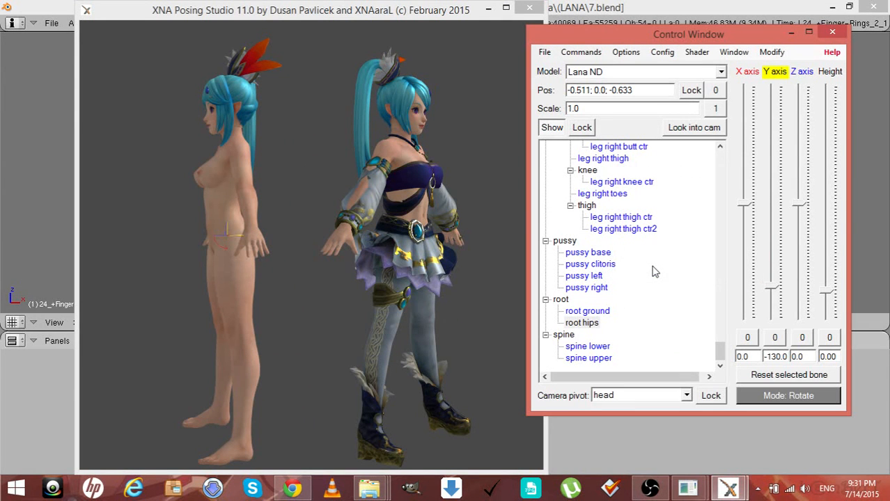
# Hide the Lana ND model, make Lana with outfit #4 the current model and view it from the front
pyautogui.click(555, 128)
pyautogui.click(643, 72)
pyautogui.click(577, 106)
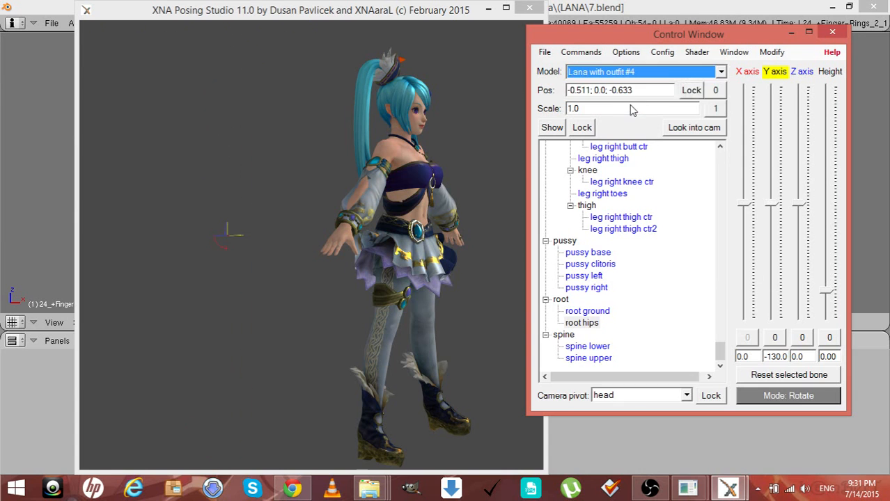
pyautogui.moveTo(517, 302); pyautogui.dragTo(414, 313)
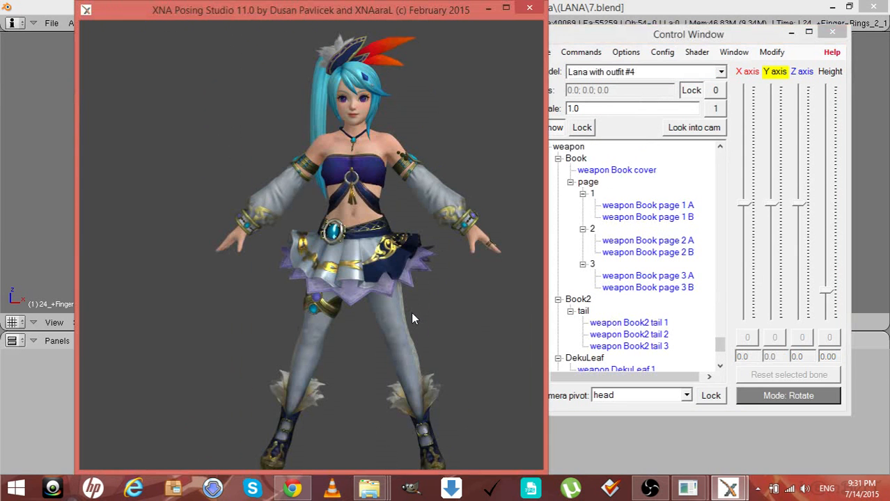
# Collapse the arm, breast, cape and hair bone groups and the facial subgroups to reach the head's neck bones
pyautogui.click(703, 333)
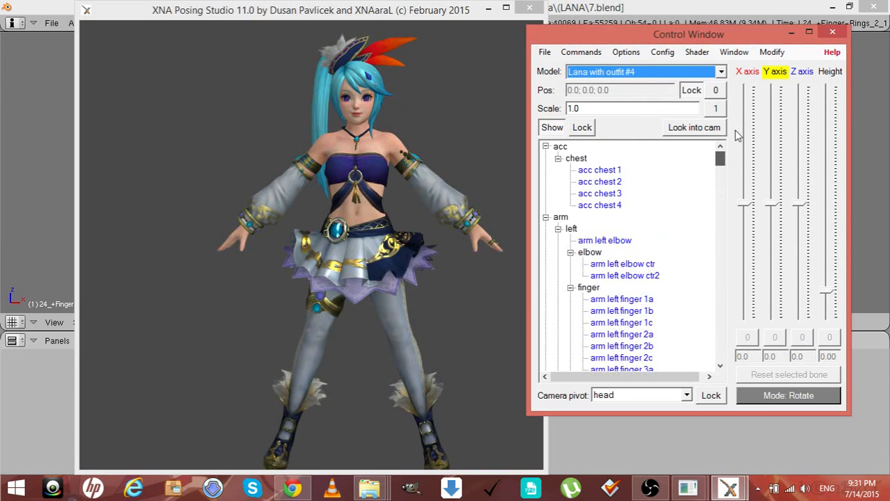
pyautogui.click(545, 217)
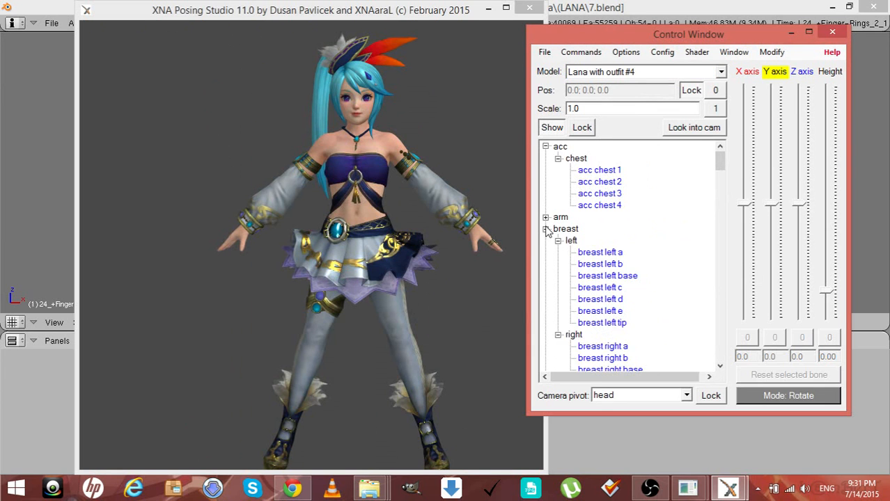
pyautogui.click(545, 229)
pyautogui.click(545, 240)
pyautogui.click(545, 252)
pyautogui.click(546, 266)
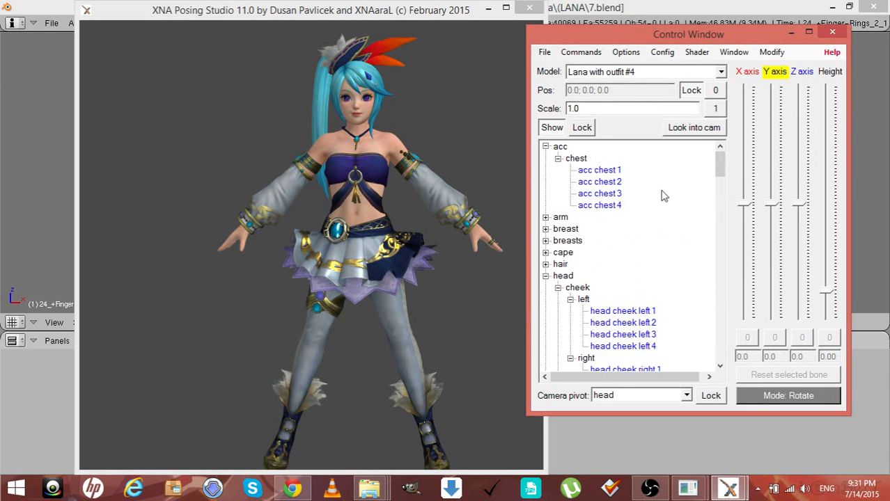
pyautogui.moveTo(716, 167)
pyautogui.mouseDown()
pyautogui.moveTo(716, 186)
pyautogui.moveTo(717, 177)
pyautogui.mouseUp()
pyautogui.click(558, 217)
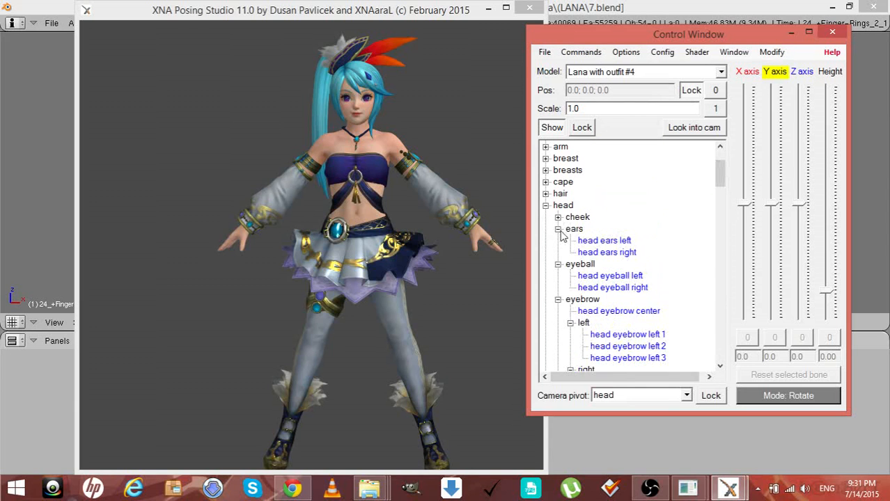
pyautogui.click(557, 229)
pyautogui.click(557, 240)
pyautogui.click(558, 252)
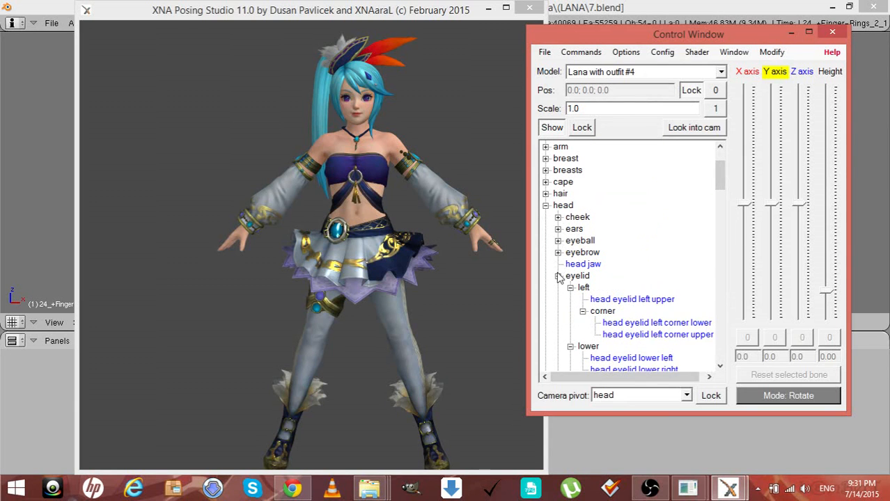
pyautogui.click(558, 276)
pyautogui.click(557, 287)
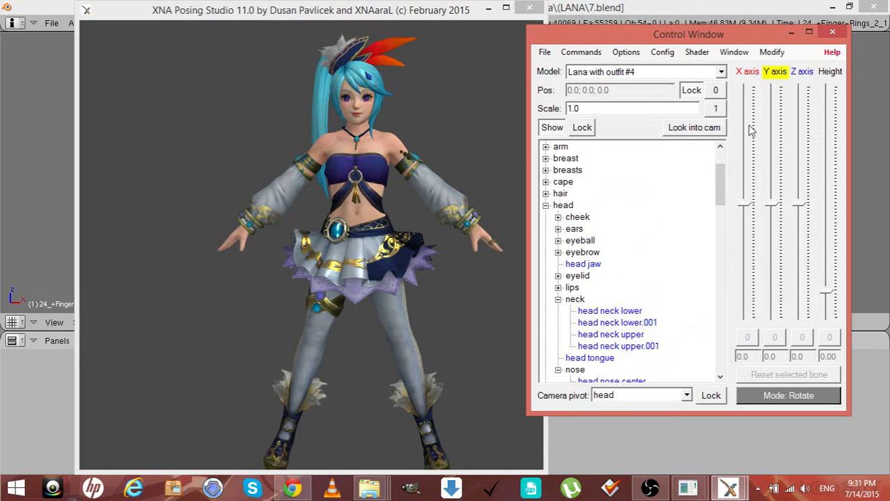
# Enable bone renaming and rename the bone head neck lower.001 to z dont need1
pyautogui.click(772, 54)
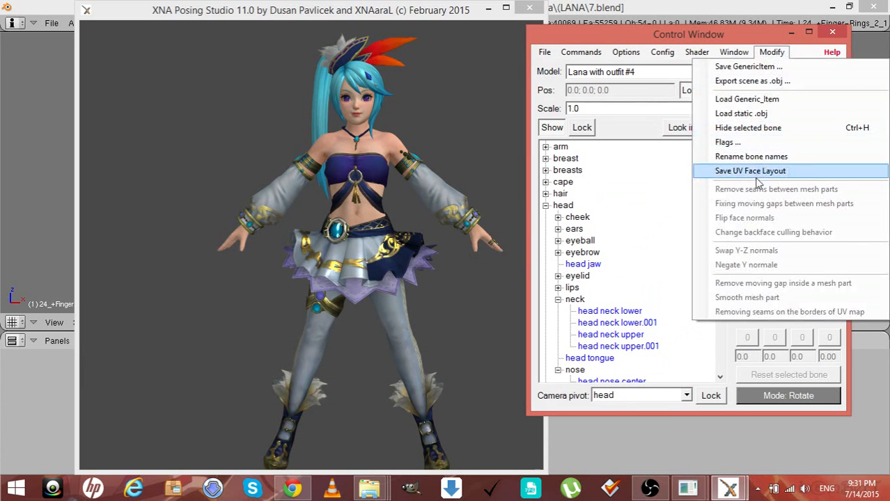
pyautogui.click(754, 156)
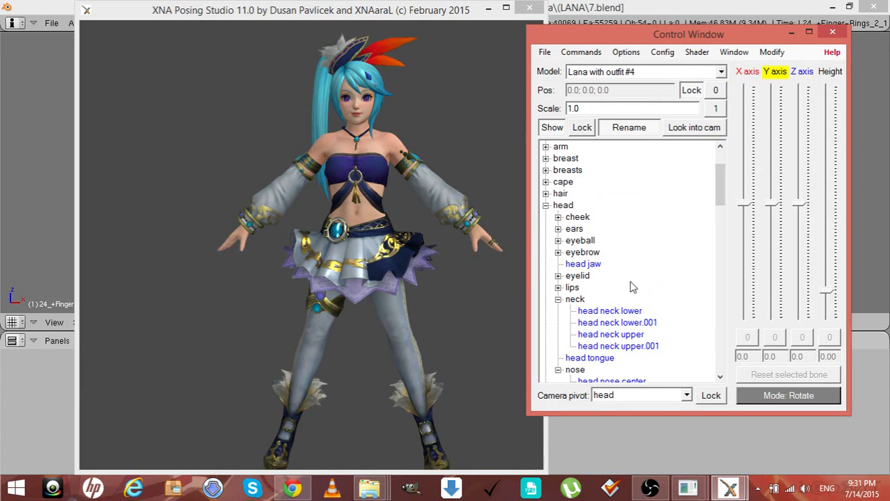
pyautogui.click(617, 322)
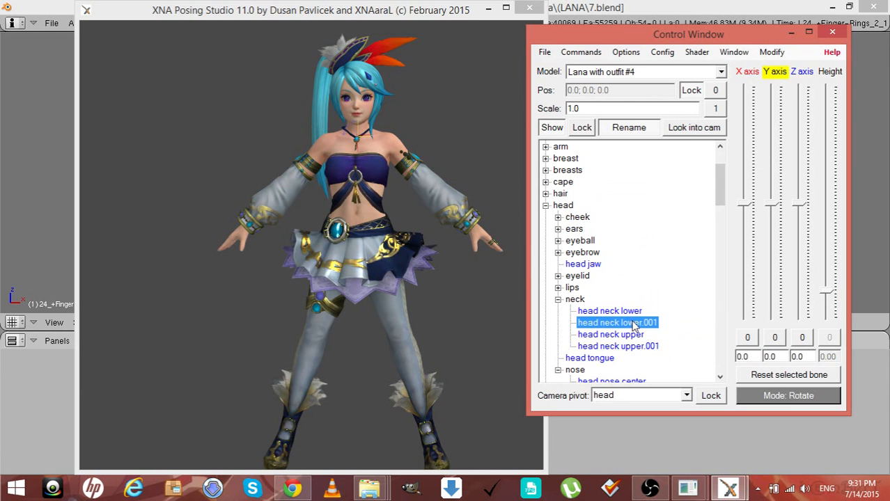
pyautogui.click(633, 325)
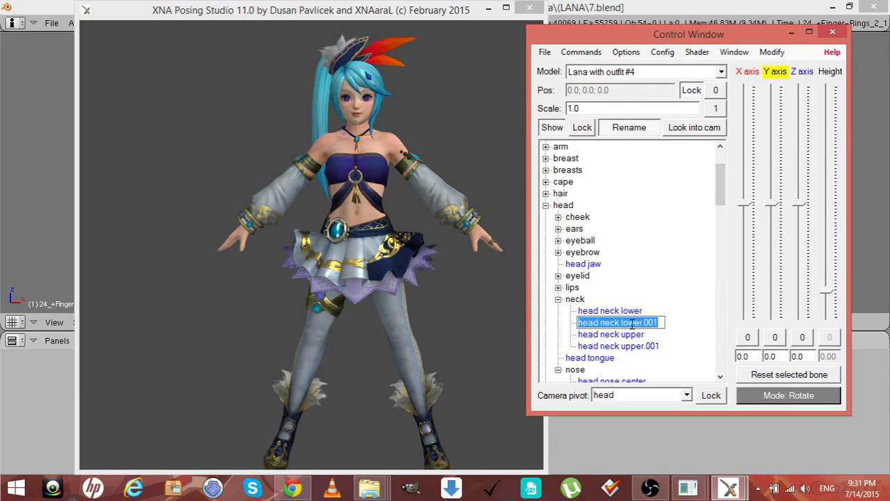
pyautogui.write('z dont need')
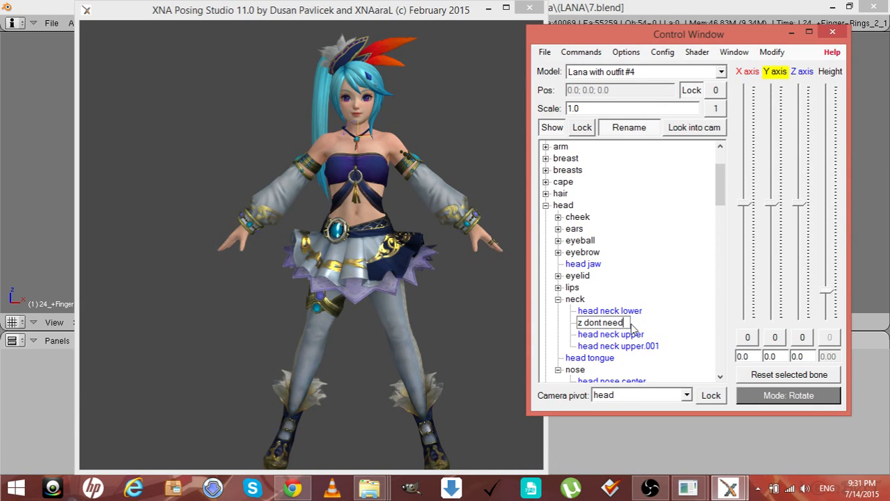
pyautogui.write('1')
pyautogui.press('Return')
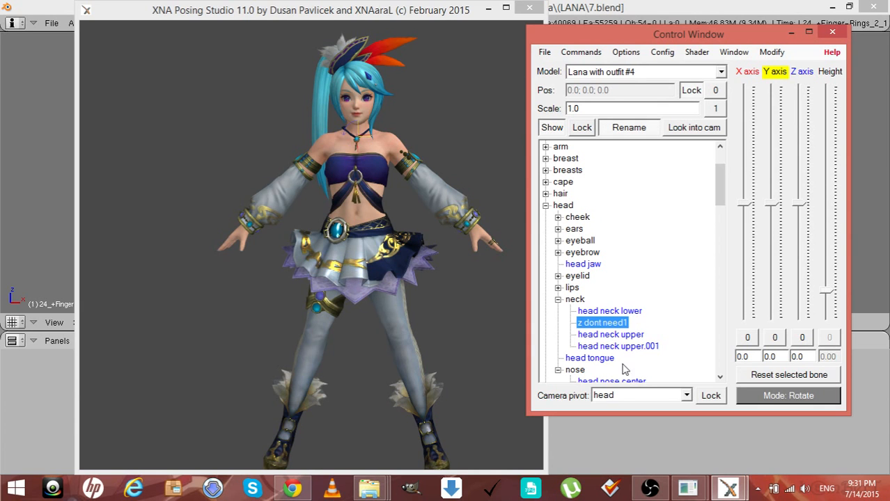
# Rename the bone head neck upper.001 to z dont need2 and end bone renaming
pyautogui.click(625, 350)
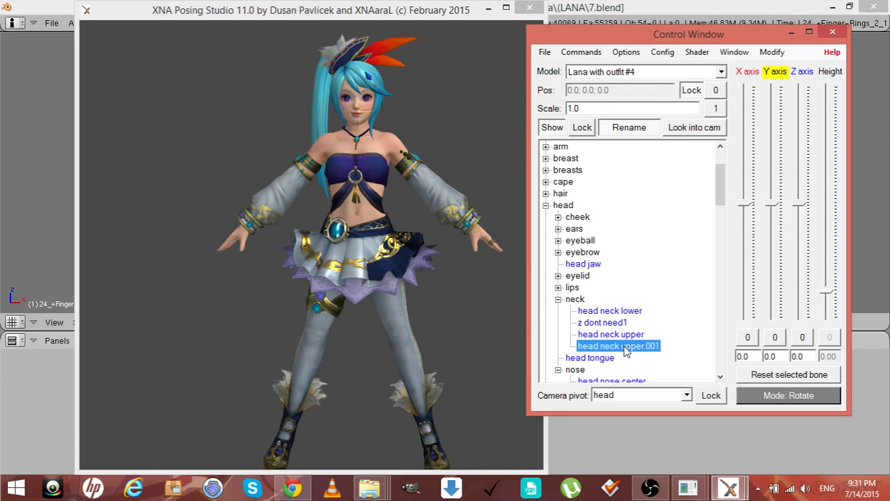
pyautogui.click(625, 350)
pyautogui.write('z dont need2')
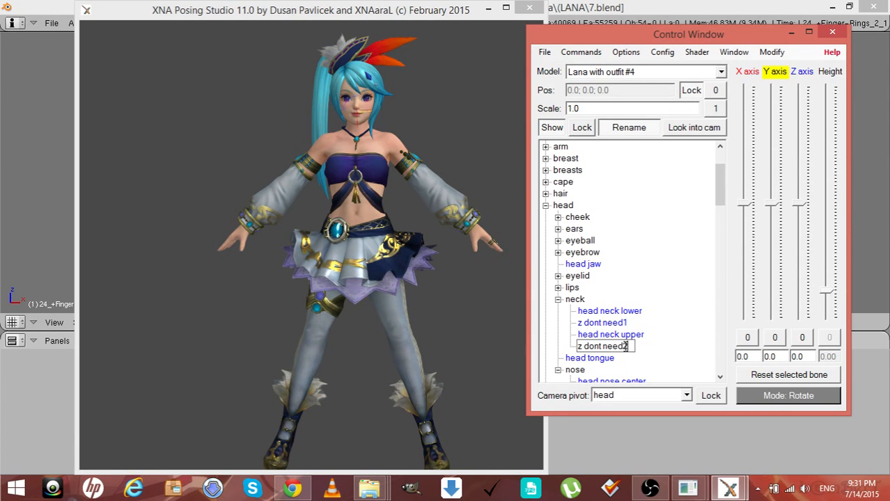
pyautogui.press('Return')
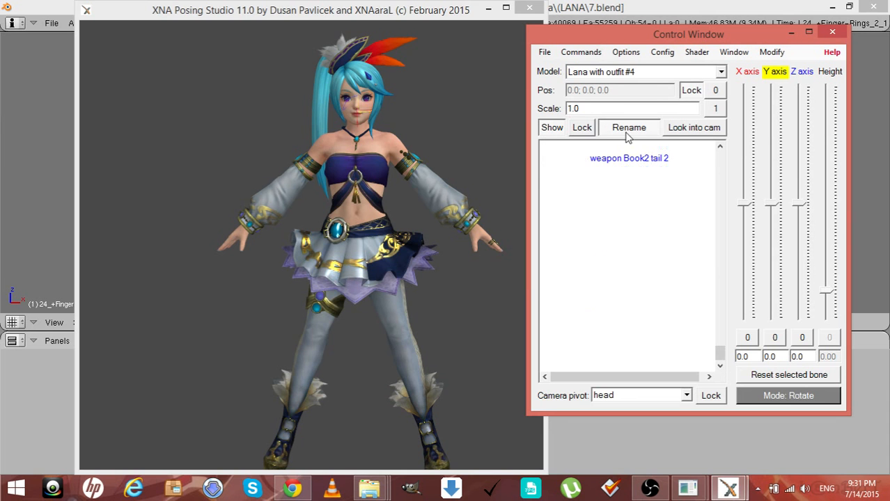
pyautogui.moveTo(491, 291)
pyautogui.mouseDown()
pyautogui.moveTo(375, 301)
pyautogui.moveTo(519, 308)
pyautogui.moveTo(490, 305)
pyautogui.mouseUp()
# Switch to Blender, delete all the visible model objects from the scene and close Blender without saving
pyautogui.click(790, 32)
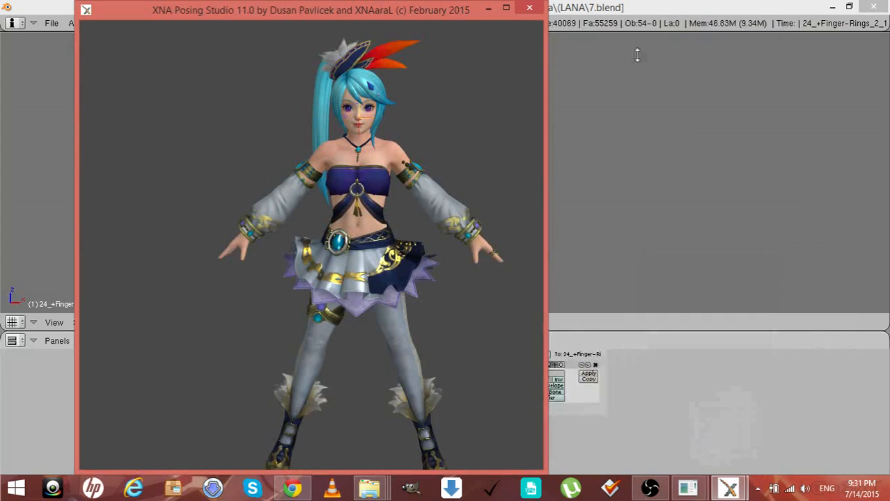
pyautogui.click(483, 7)
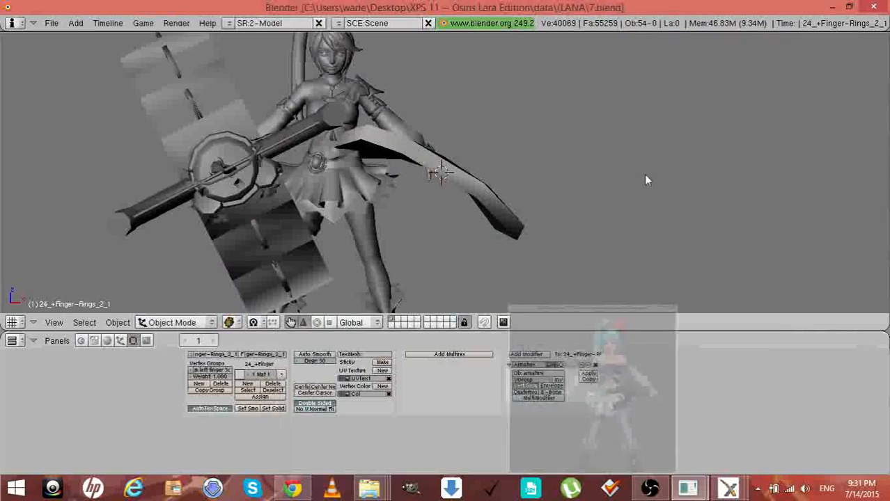
pyautogui.press('a')
pyautogui.press('x')
pyautogui.click(668, 207)
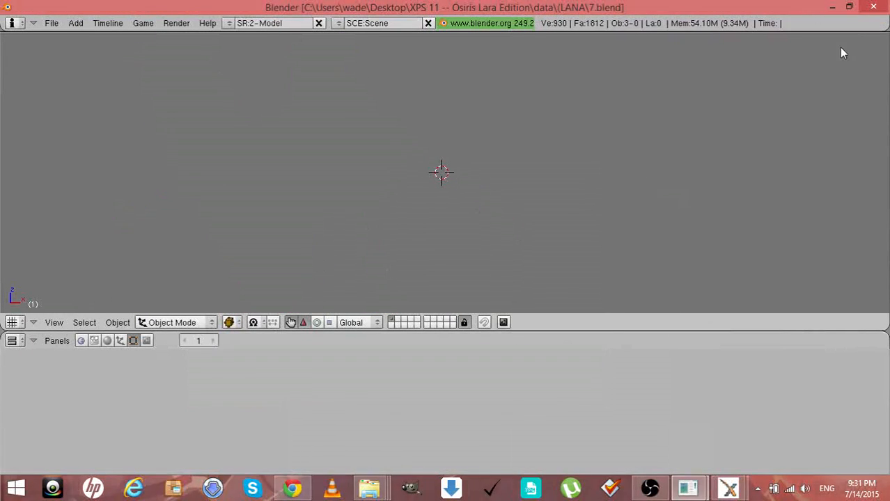
pyautogui.click(873, 7)
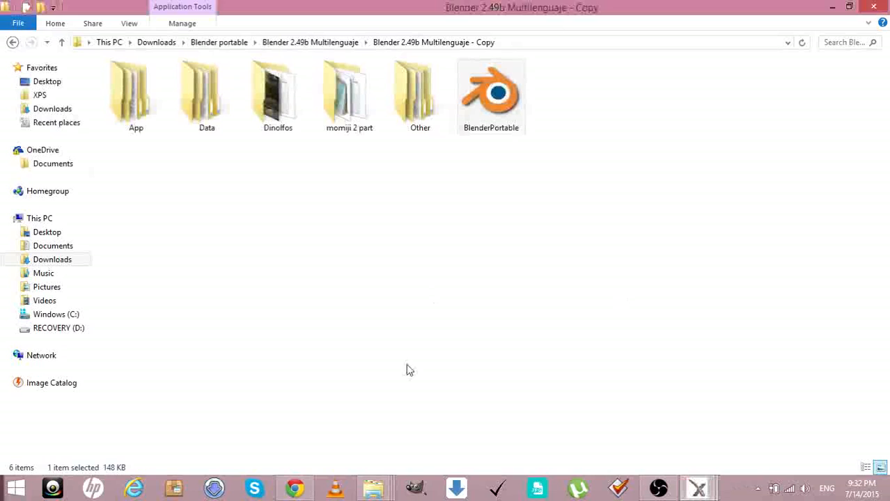
# In File Explorer, open the images folder of XPS 11 -- Osiris Lara Edition
pyautogui.moveTo(373, 487)
pyautogui.click(392, 418)
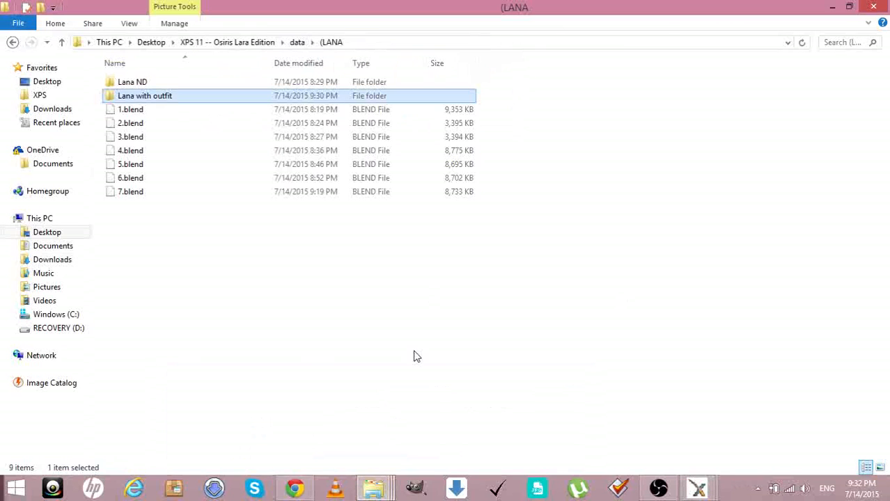
pyautogui.click(241, 353)
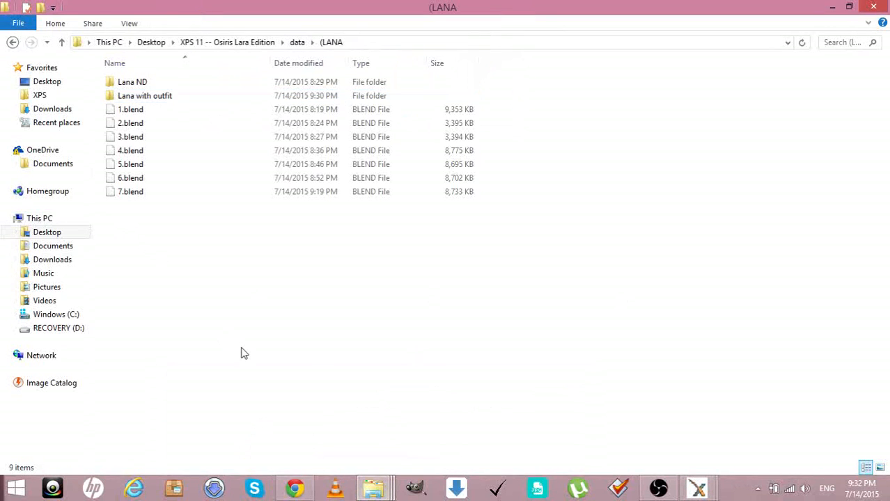
pyautogui.press('BackSpace')
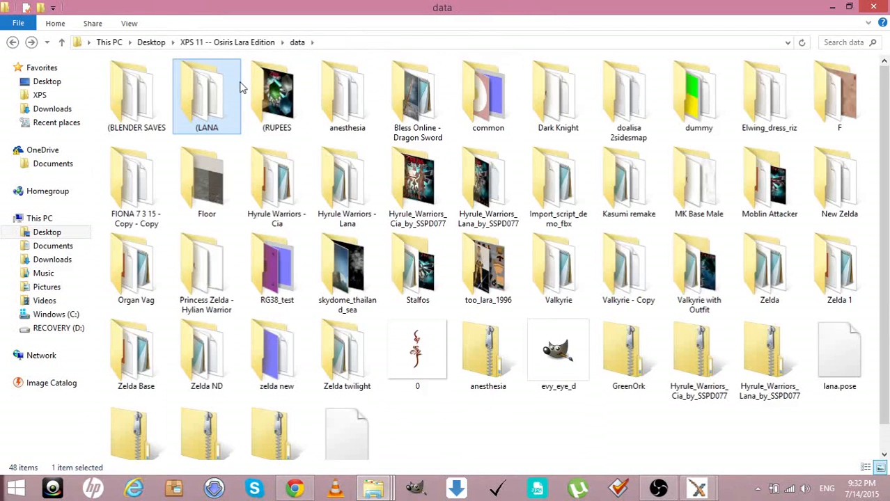
pyautogui.click(220, 43)
pyautogui.click(267, 97)
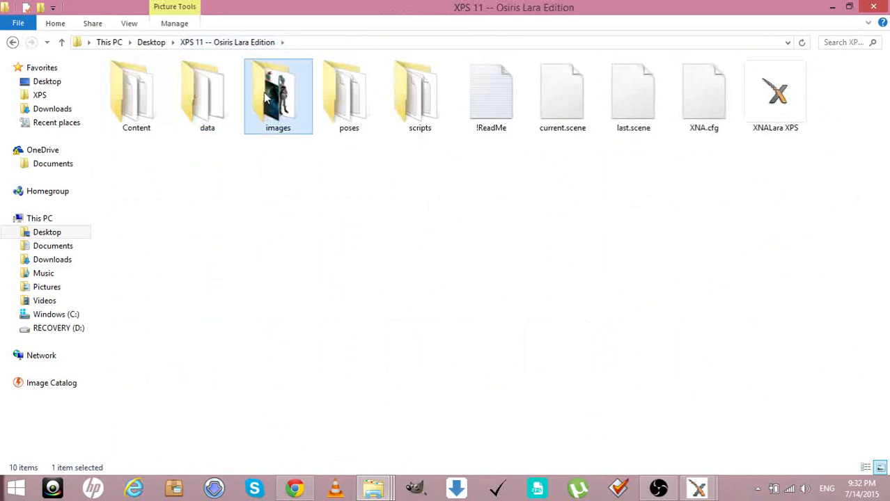
pyautogui.doubleClick(267, 97)
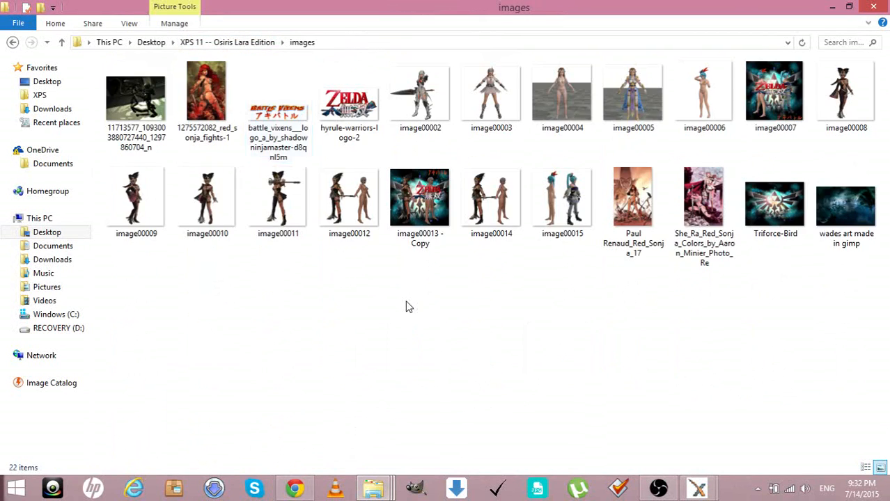
# Open the saved render image00015 for editing in GIMP
pyautogui.click(579, 213)
pyautogui.rightClick(582, 214)
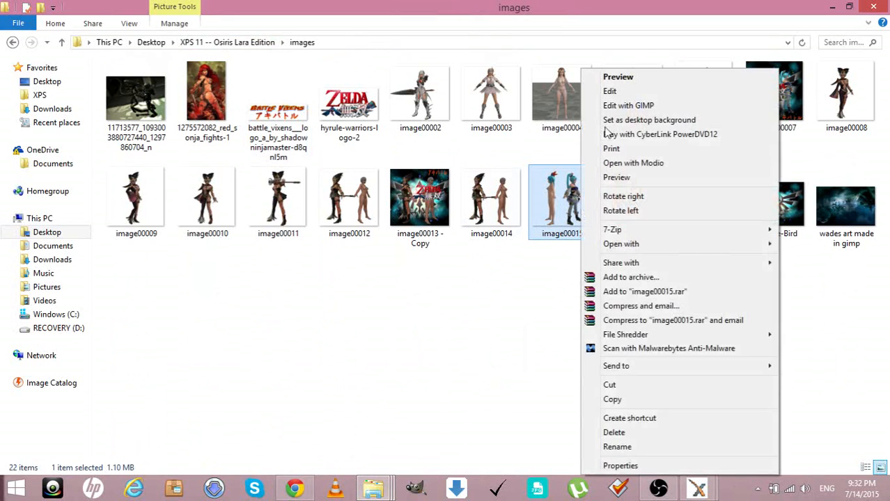
pyautogui.click(619, 107)
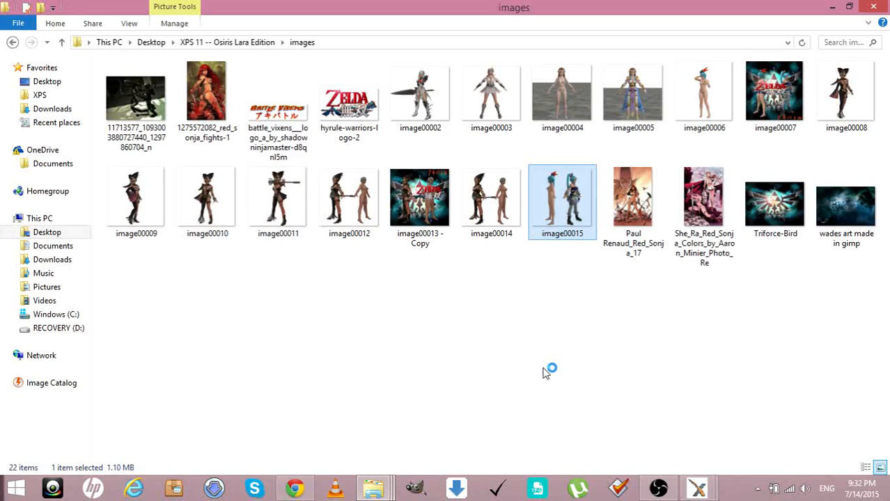
# Switch back to XNA Posing Studio, restore its Control Window and hide the Lana with outfit #4 model
pyautogui.click(686, 488)
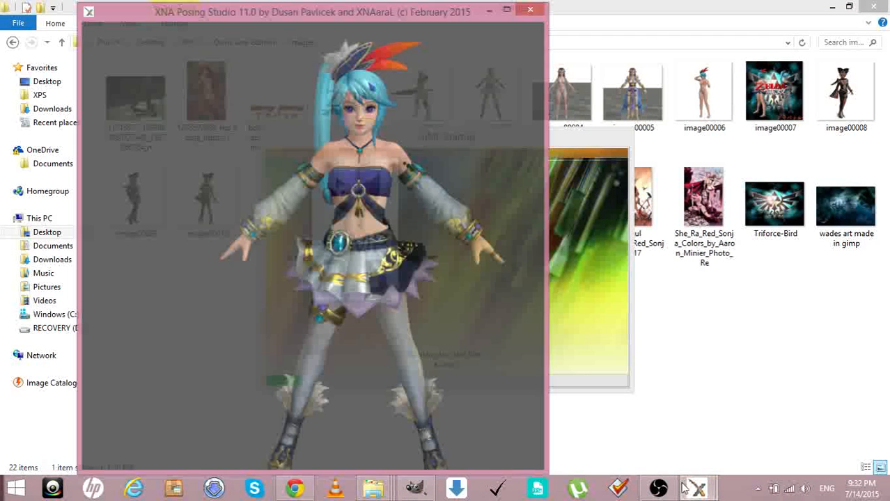
pyautogui.moveTo(696, 487)
pyautogui.click(798, 427)
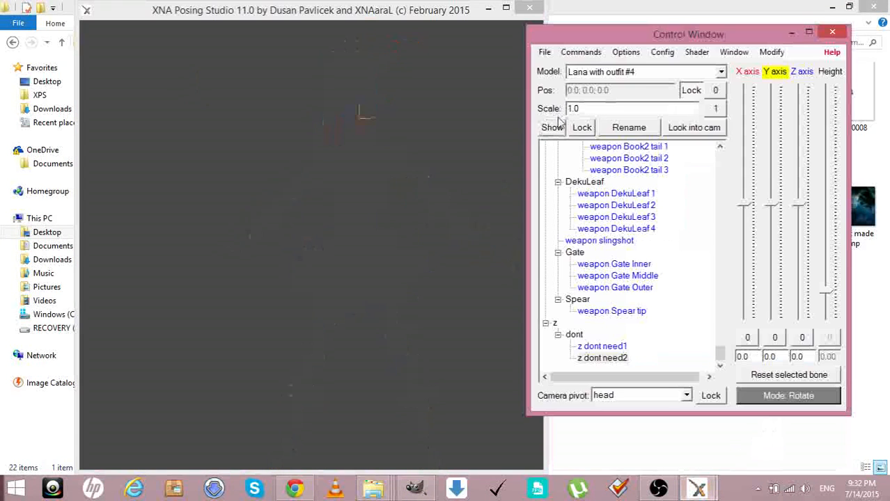
# Add the Valkyrie with Outfit model to the scene
pyautogui.click(545, 52)
pyautogui.click(568, 66)
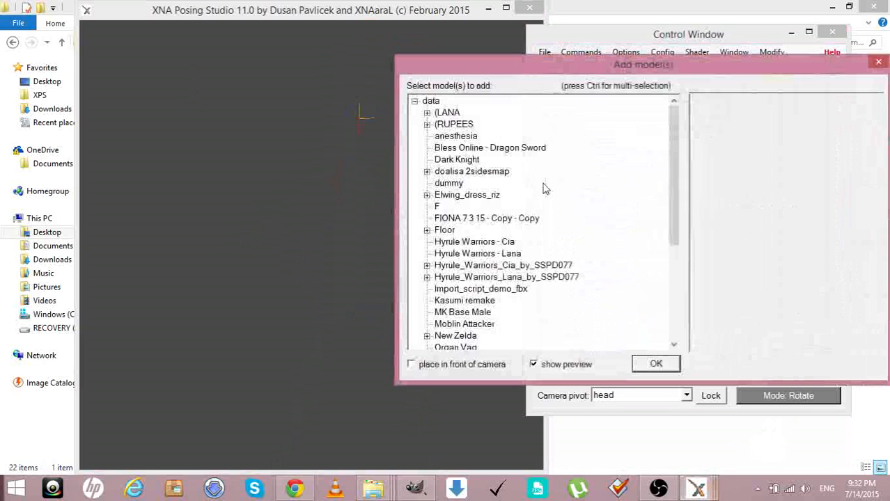
pyautogui.moveTo(677, 201); pyautogui.dragTo(665, 295)
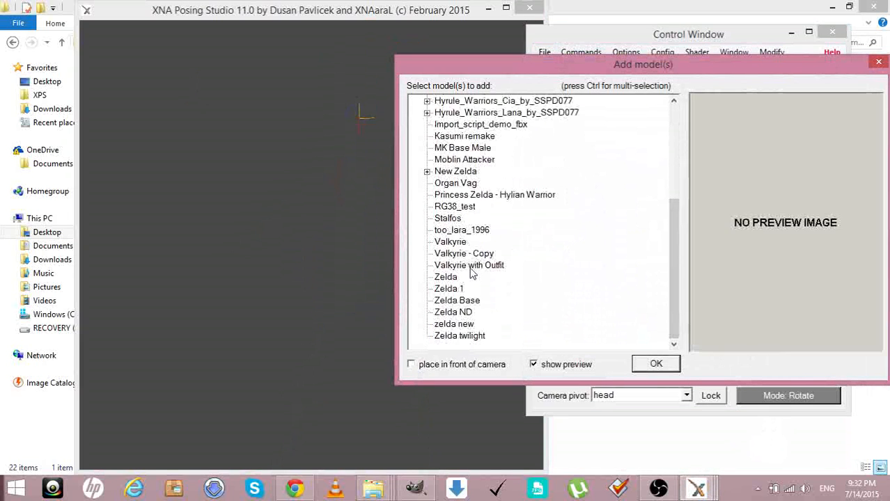
pyautogui.doubleClick(469, 265)
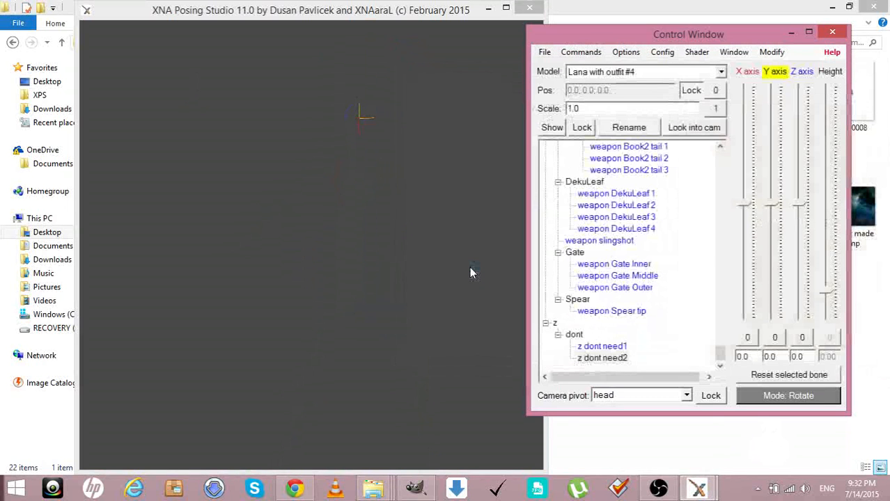
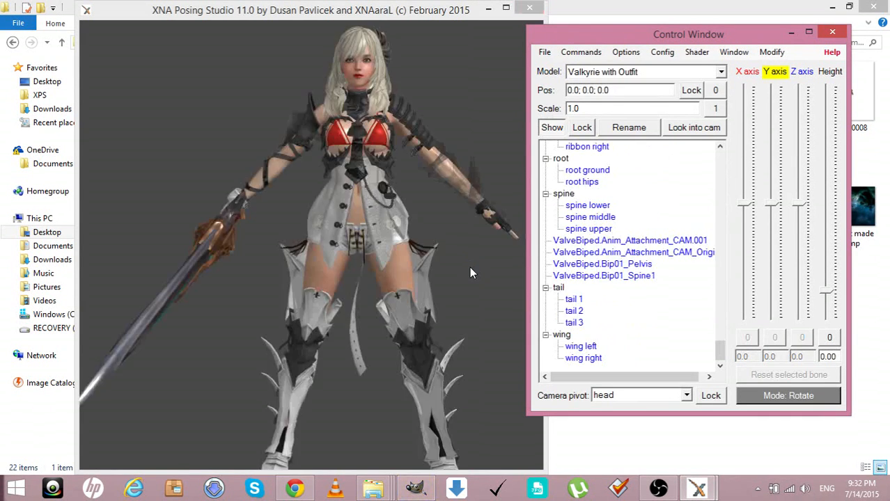
# Load the pose sequence from the fionaposesword folder onto the Valkyrie model, choosing 01fionasword.pose as the first pose
pyautogui.click(473, 193)
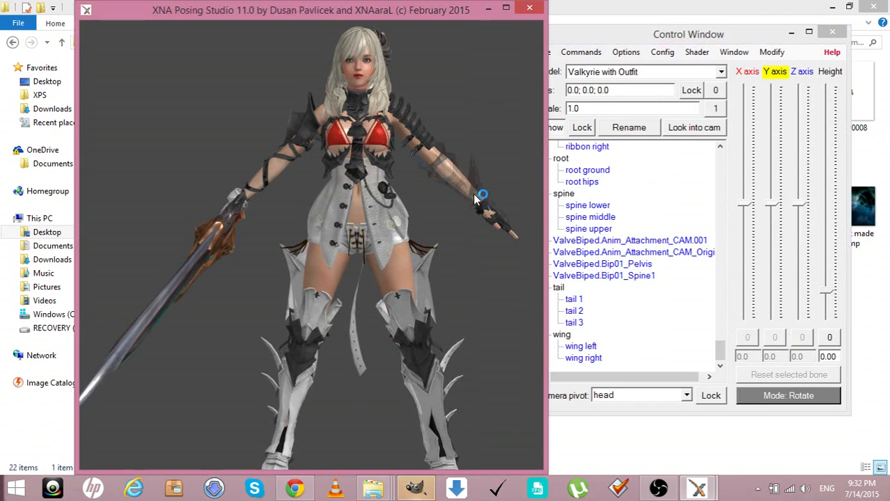
pyautogui.scroll(-2, 473, 193)
pyautogui.moveTo(470, 189); pyautogui.dragTo(471, 130, button='right')
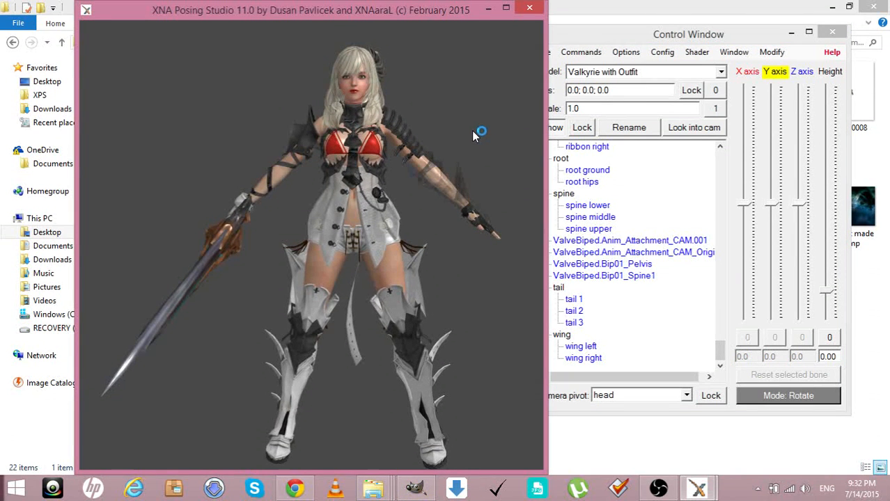
pyautogui.moveTo(472, 130); pyautogui.dragTo(481, 126)
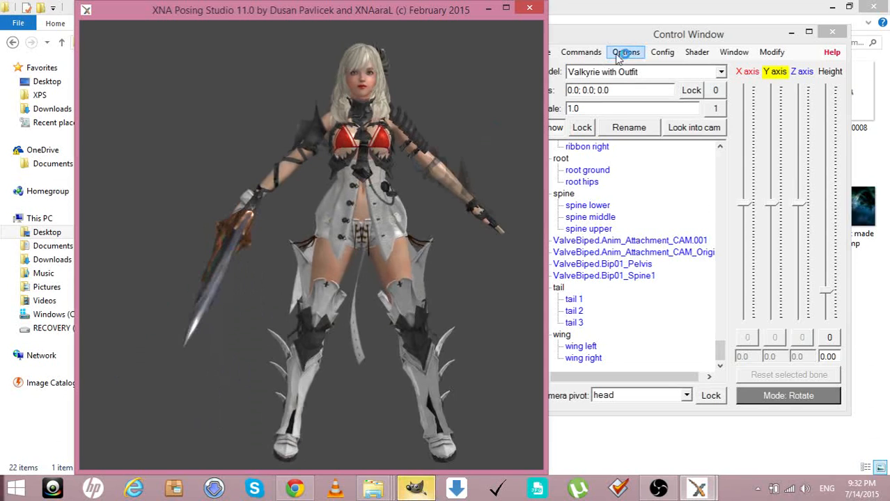
pyautogui.click(544, 52)
pyautogui.click(544, 52)
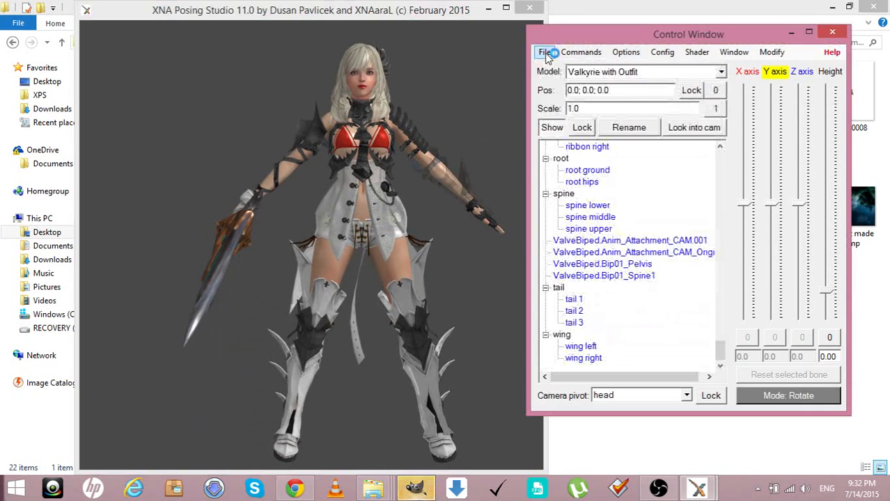
pyautogui.click(544, 52)
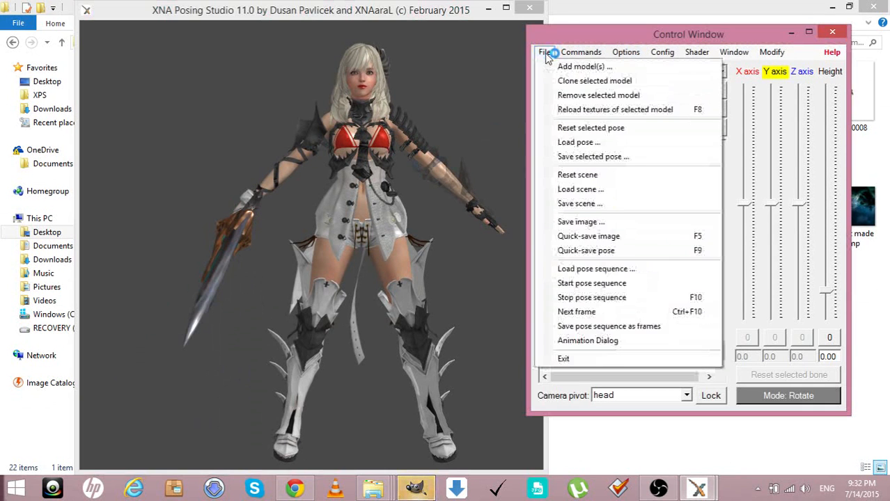
pyautogui.click(591, 270)
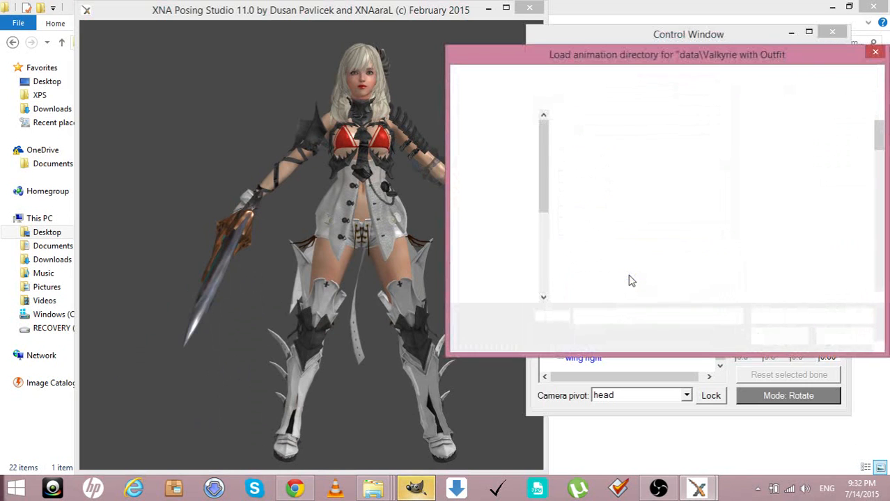
pyautogui.click(560, 76)
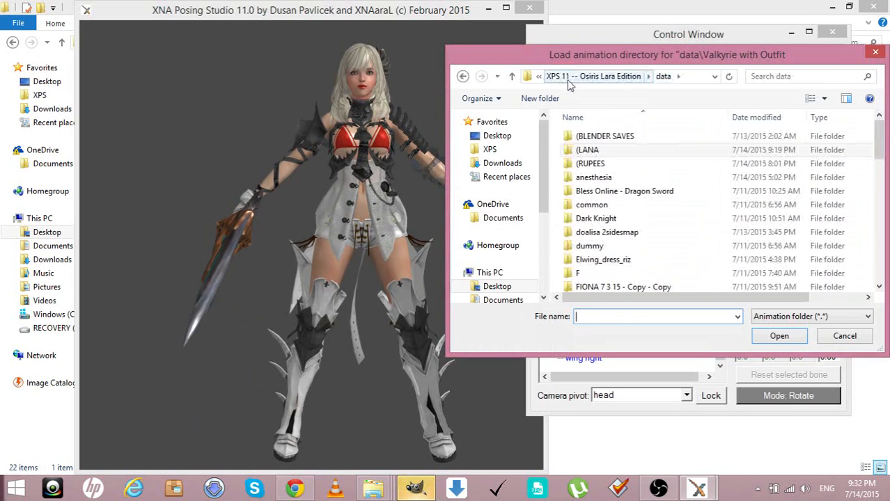
pyautogui.click(568, 77)
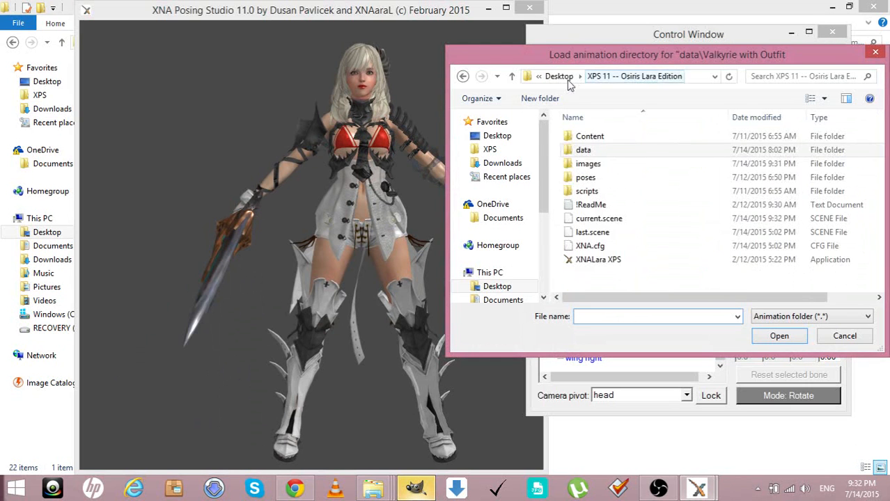
pyautogui.doubleClick(585, 176)
pyautogui.doubleClick(591, 137)
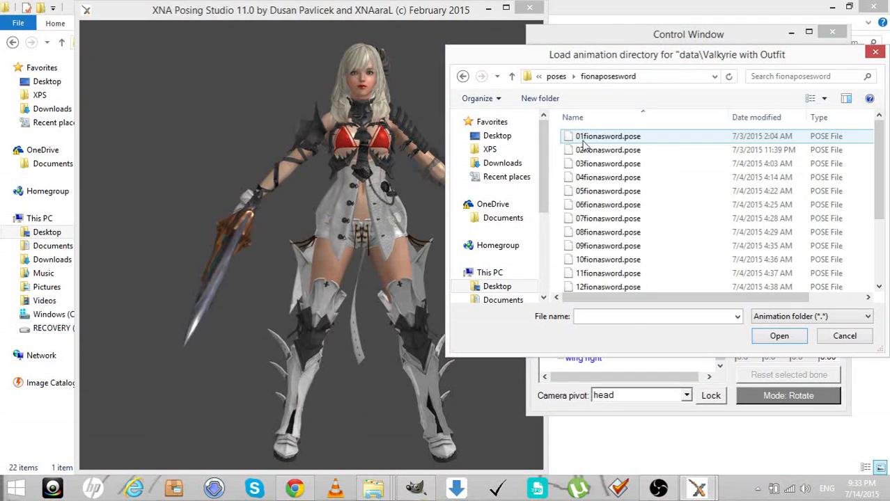
pyautogui.click(586, 138)
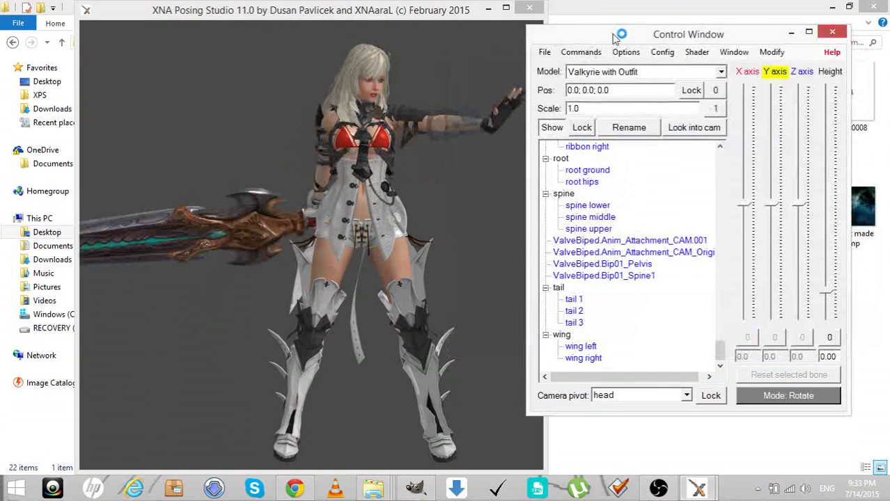
# Open the Animation Dialog for the loaded pose sequence and set the animation speed to 860 ms
pyautogui.moveTo(619, 34); pyautogui.dragTo(662, 36)
pyautogui.click(586, 54)
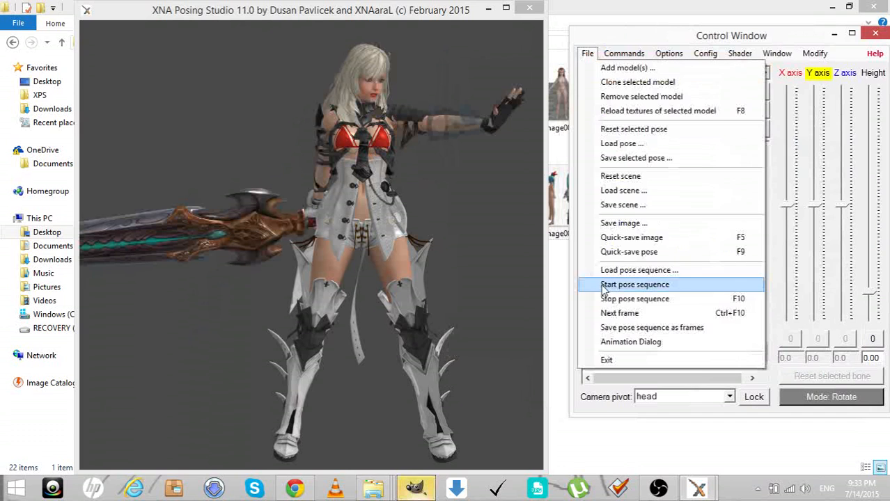
pyautogui.click(605, 346)
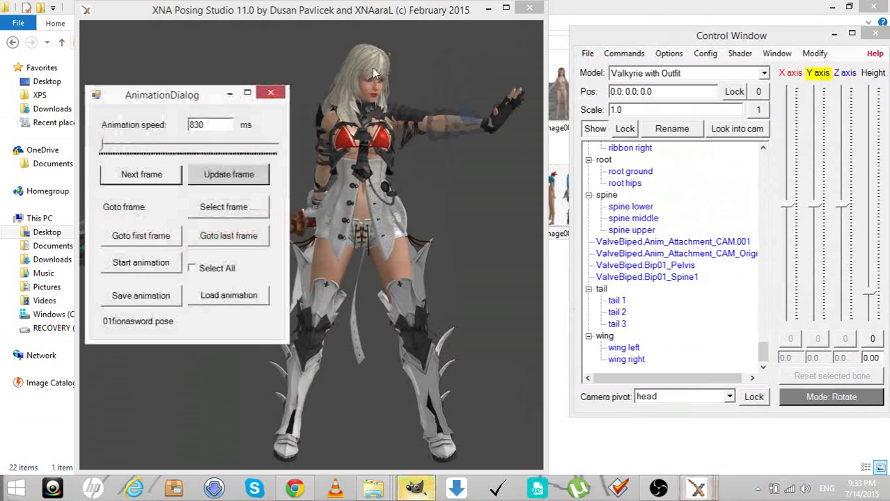
pyautogui.moveTo(172, 43); pyautogui.dragTo(635, 49)
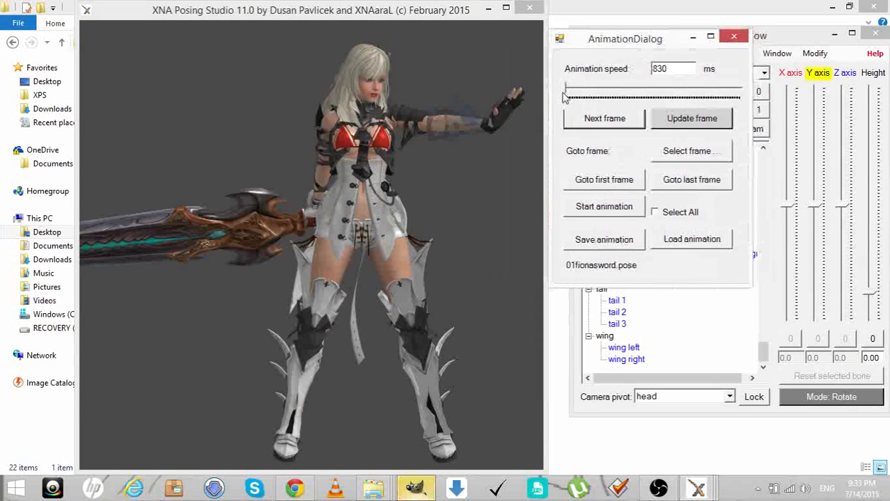
pyautogui.moveTo(566, 89); pyautogui.dragTo(639, 91)
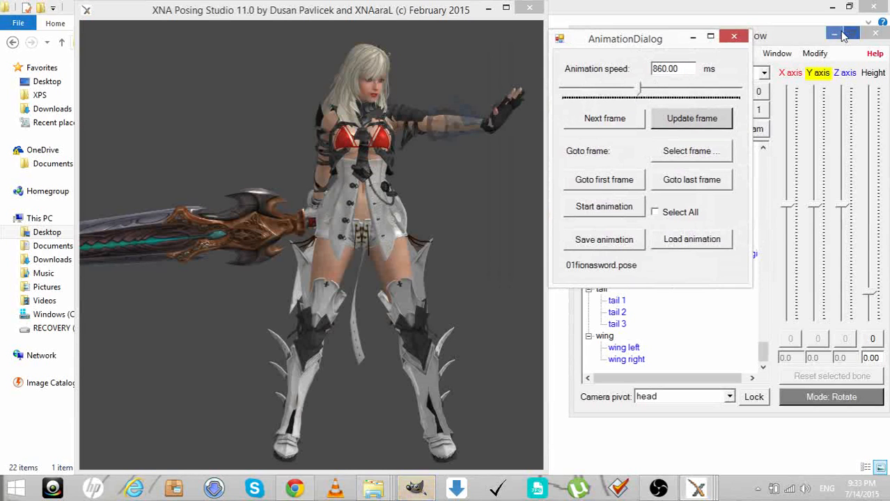
# Step frame by frame through the sword poses up to 19fionasword.pose and decline restarting the animation
pyautogui.click(607, 119)
pyautogui.click(607, 119)
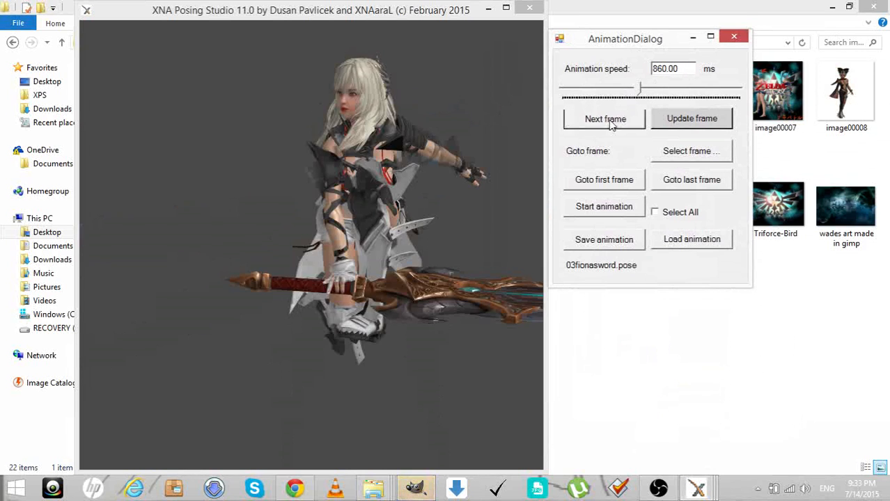
pyautogui.click(607, 119)
pyautogui.click(607, 119)
pyautogui.click(607, 119)
pyautogui.click(607, 119)
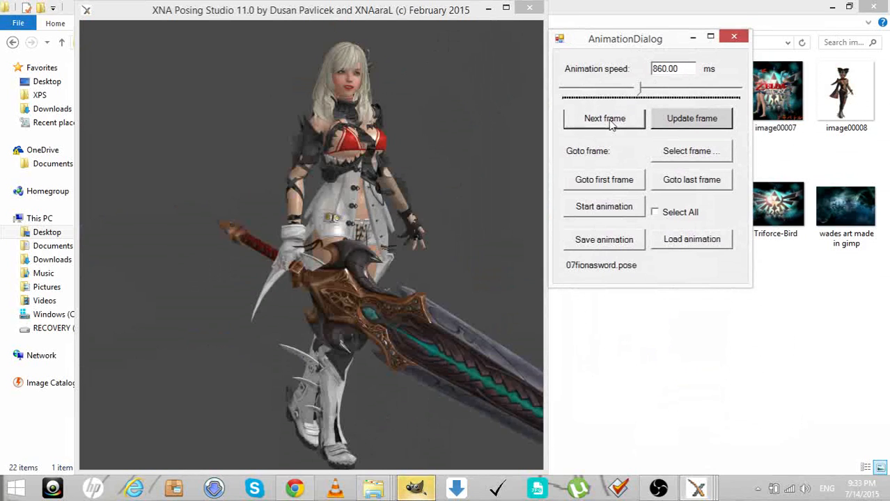
pyautogui.click(607, 119)
pyautogui.click(607, 119)
pyautogui.click(607, 119)
pyautogui.click(607, 119)
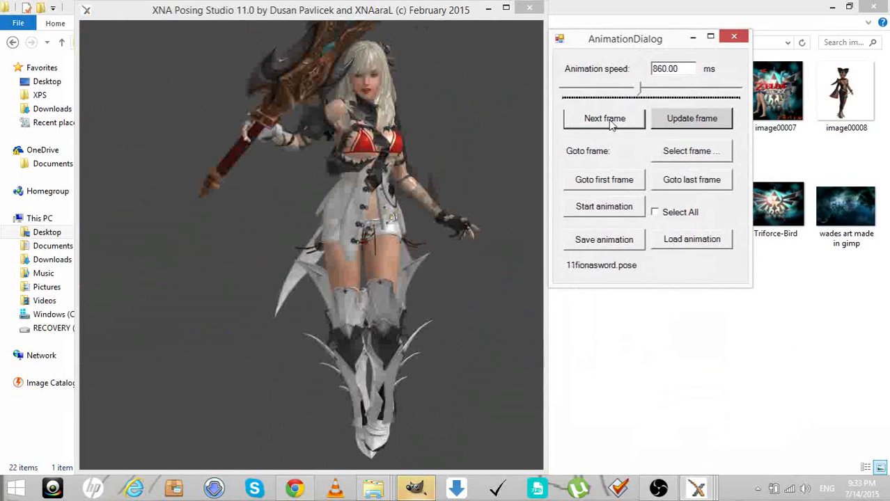
pyautogui.click(607, 119)
pyautogui.click(607, 119)
pyautogui.click(607, 119)
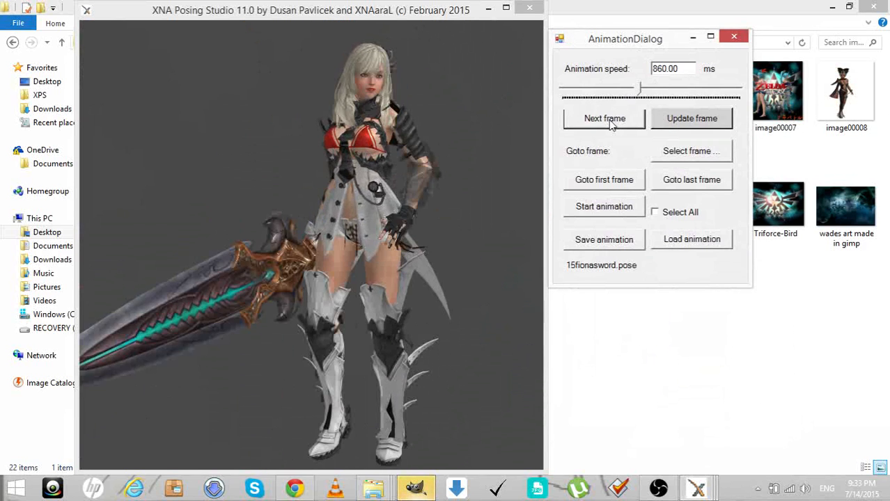
pyautogui.click(607, 119)
pyautogui.click(606, 119)
pyautogui.click(607, 119)
pyautogui.click(607, 119)
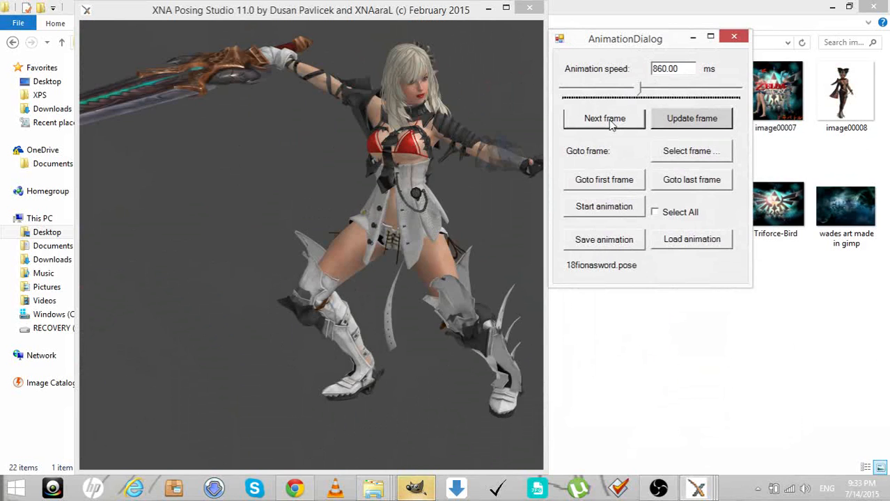
pyautogui.click(607, 119)
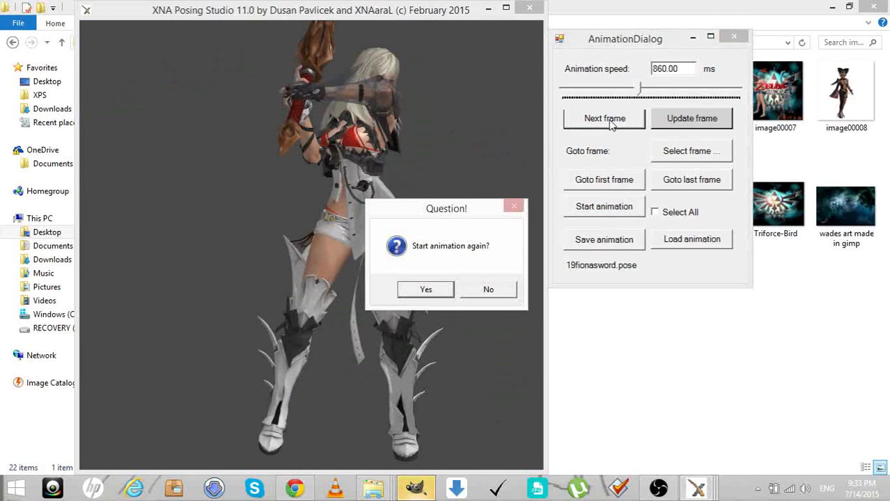
pyautogui.click(489, 290)
pyautogui.moveTo(493, 296); pyautogui.dragTo(470, 301)
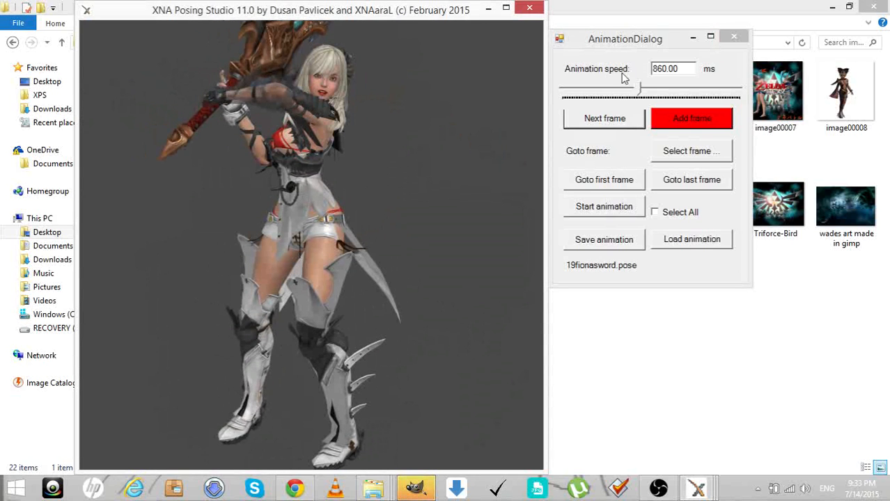
# Close the Animation Dialog, bring back the Control Window and reset the Valkyrie model's pose
pyautogui.click(734, 37)
pyautogui.moveTo(697, 490)
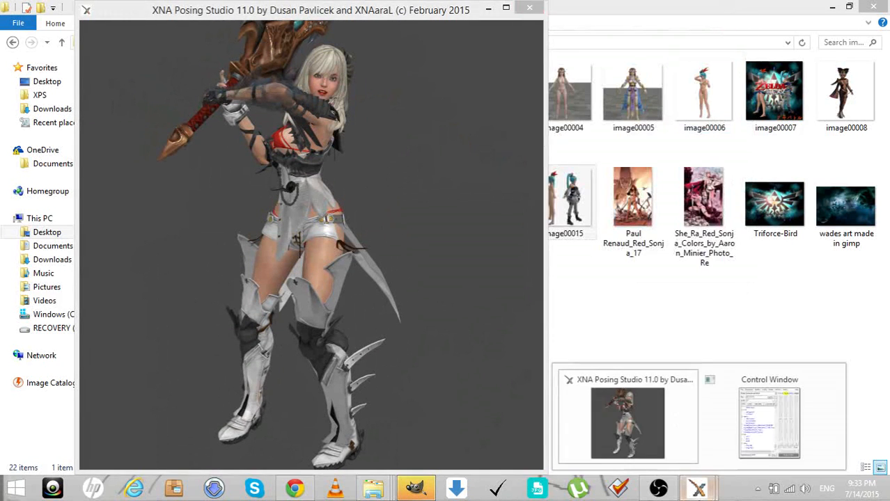
pyautogui.click(769, 421)
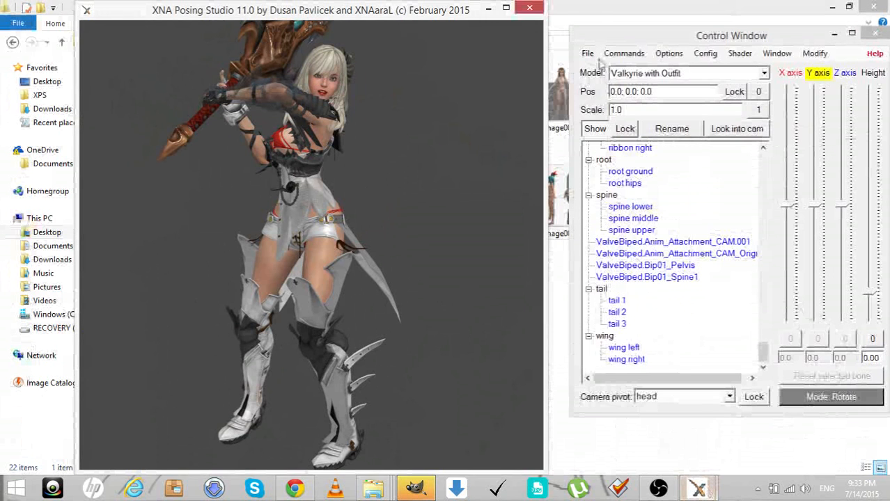
pyautogui.click(588, 54)
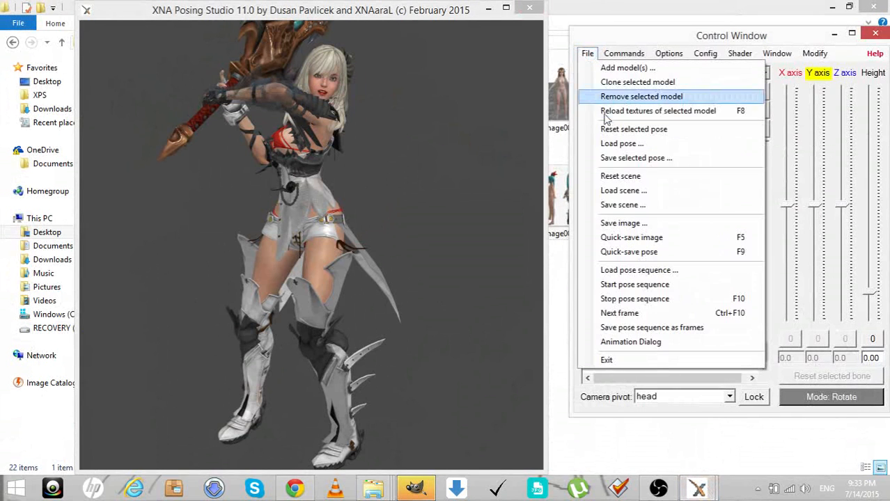
pyautogui.click(605, 130)
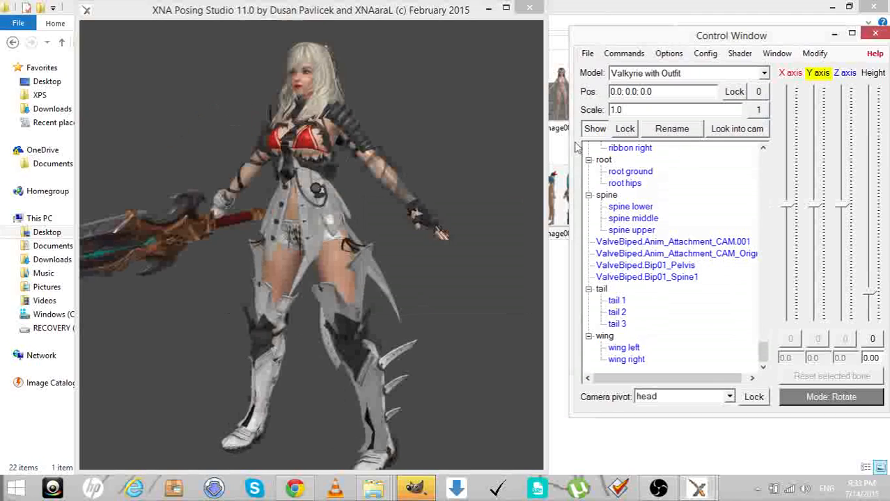
# Remove the Valkyrie with Outfit model from the scene
pyautogui.click(588, 54)
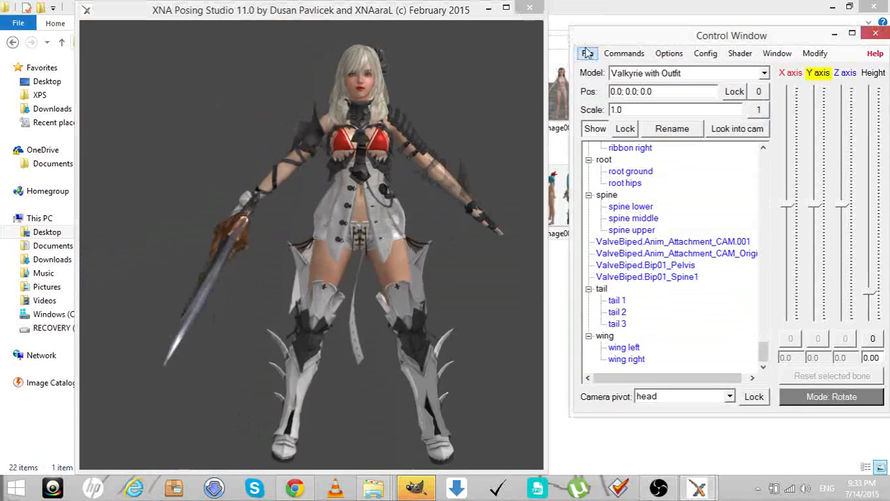
pyautogui.click(597, 100)
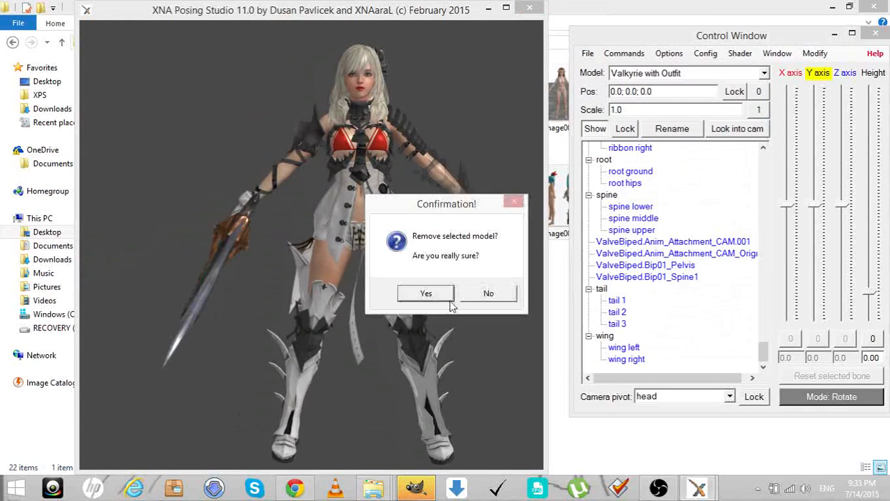
pyautogui.click(424, 295)
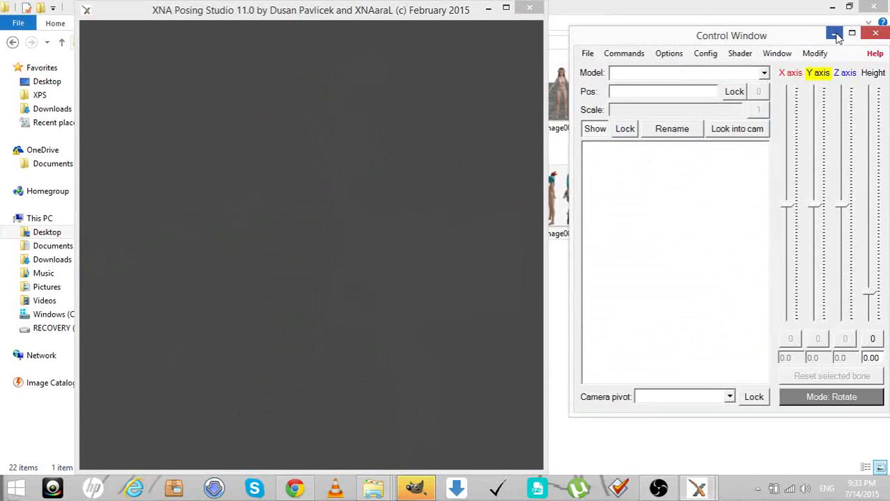
# Switch to the open image00015 in GIMP and add the Triforce-Bird picture from the images folder as a new layer
pyautogui.click(835, 34)
pyautogui.click(488, 9)
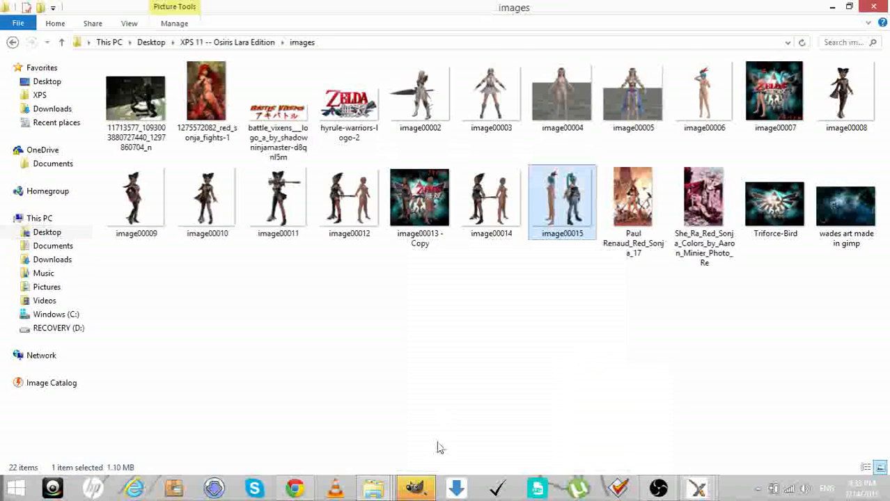
pyautogui.moveTo(416, 488)
pyautogui.click(408, 461)
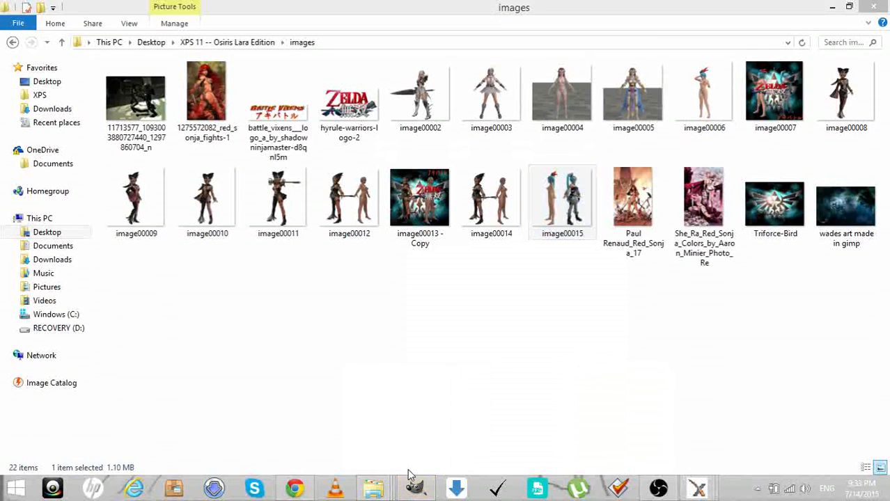
pyautogui.moveTo(414, 489)
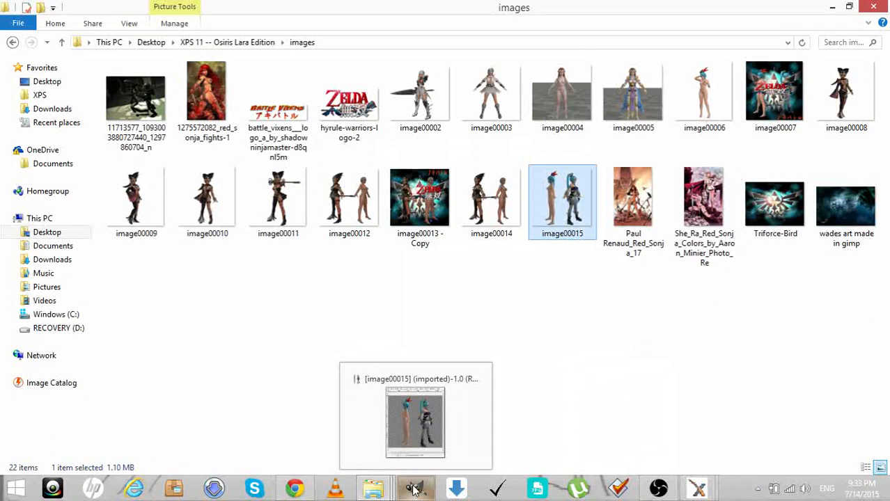
pyautogui.click(409, 437)
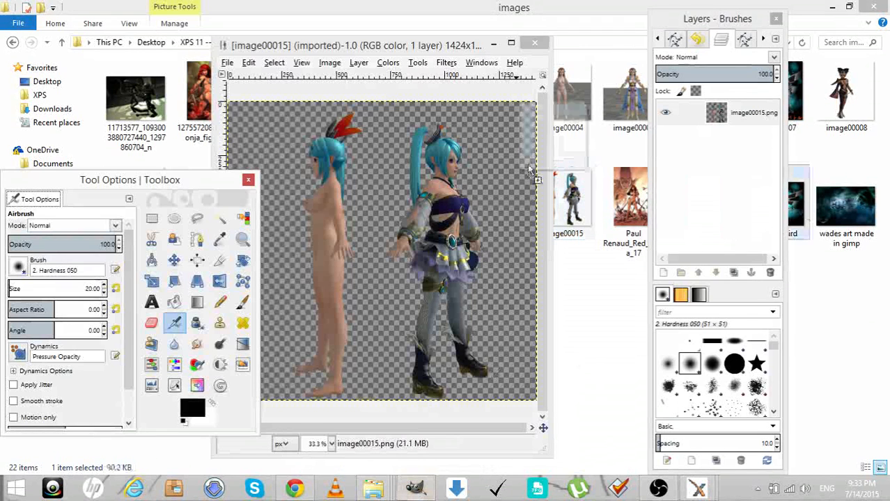
pyautogui.moveTo(529, 170); pyautogui.dragTo(529, 173)
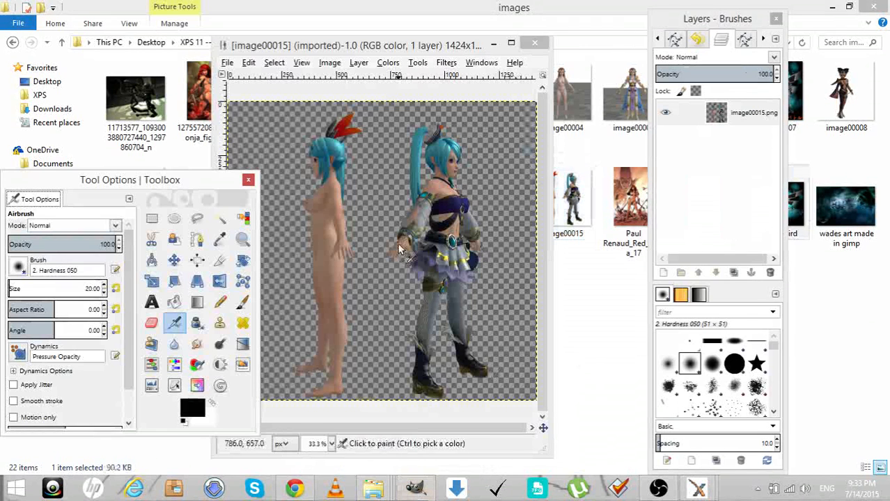
# Scale the Triforce-Bird layer to about 1547 × 1581 px and put the image00015.png layer above it
pyautogui.click(152, 280)
pyautogui.click(317, 251)
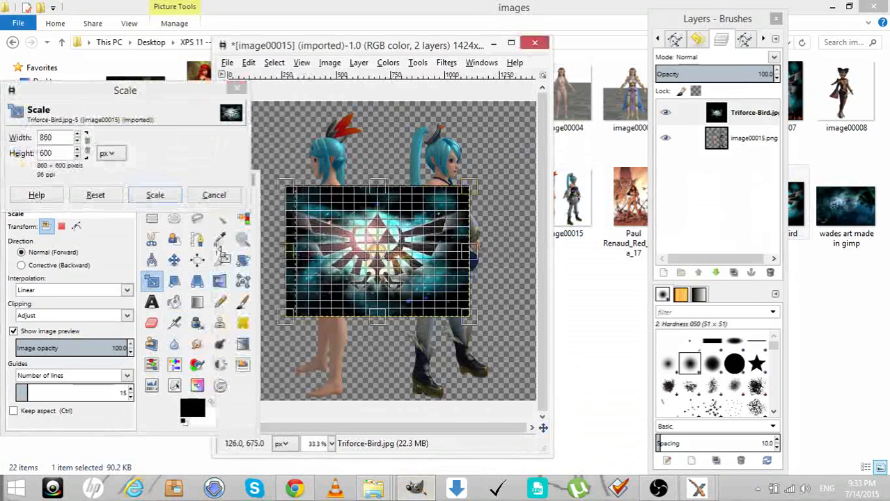
pyautogui.moveTo(217, 248); pyautogui.dragTo(216, 251)
pyautogui.moveTo(465, 248); pyautogui.dragTo(549, 248)
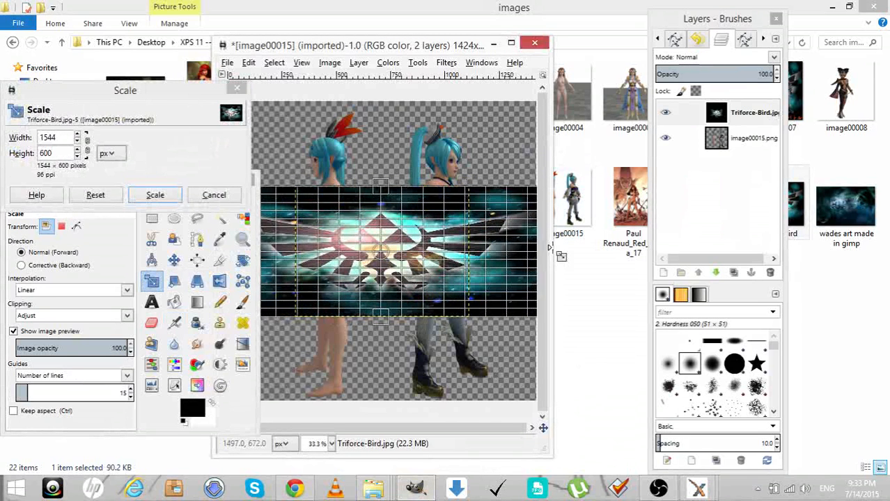
pyautogui.moveTo(379, 186); pyautogui.dragTo(377, 86)
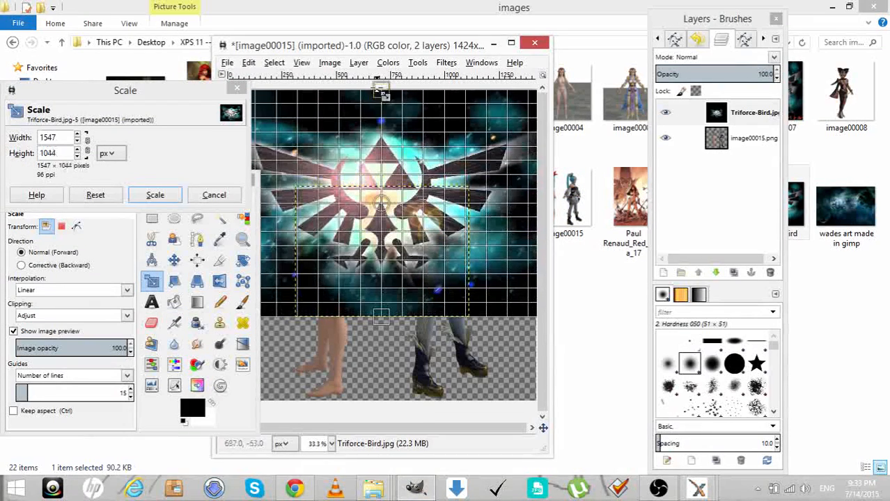
pyautogui.moveTo(381, 316); pyautogui.dragTo(373, 433)
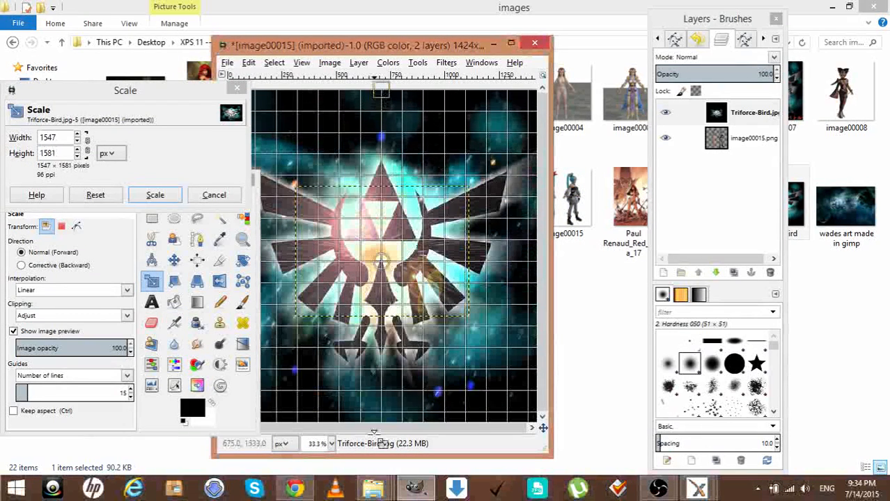
pyautogui.click(164, 194)
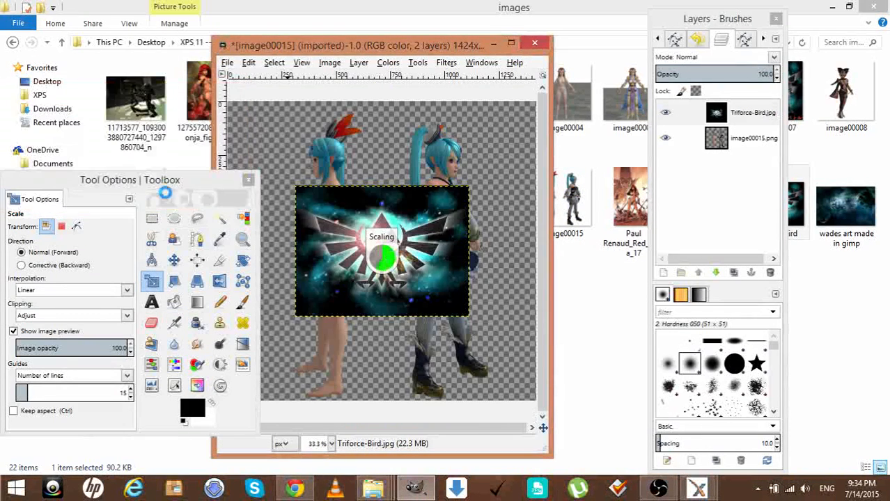
pyautogui.click(721, 139)
pyautogui.moveTo(721, 143); pyautogui.dragTo(721, 111)
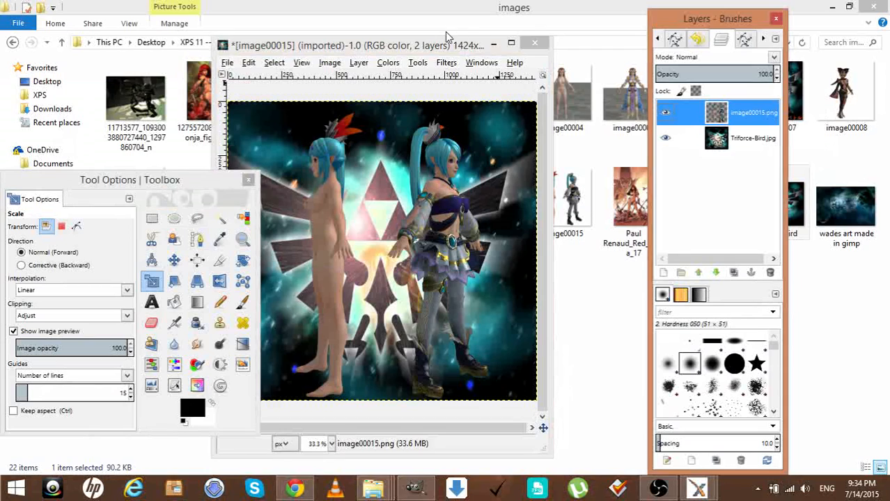
# Add hyrule-warriors-logo-2 from the images folder to the composition as a new layer
pyautogui.moveTo(448, 44); pyautogui.dragTo(482, 122)
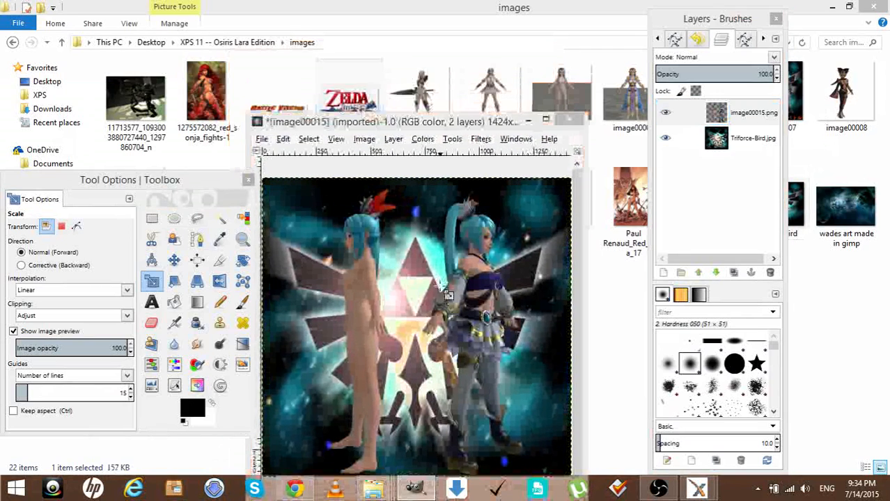
pyautogui.moveTo(447, 295); pyautogui.dragTo(448, 295)
pyautogui.moveTo(459, 130); pyautogui.dragTo(457, 91)
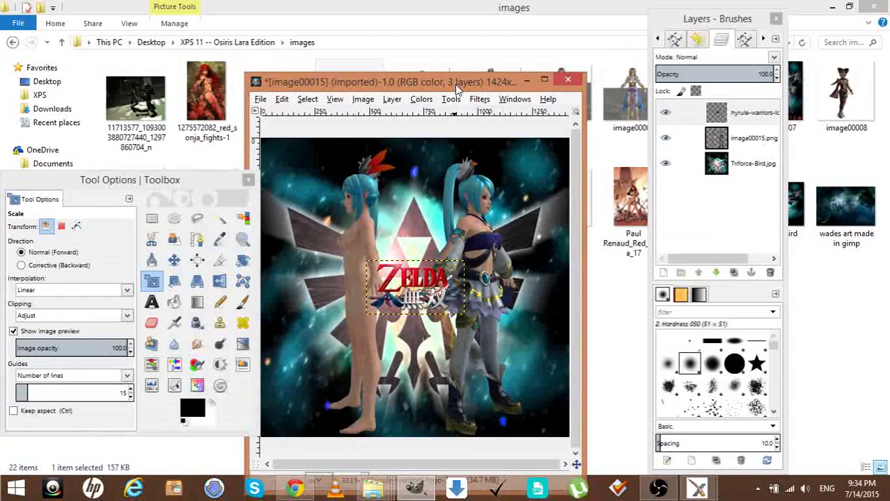
# Scale the Zelda logo layer to about 736 × 289 px and move it slightly up across the two figures
pyautogui.click(432, 277)
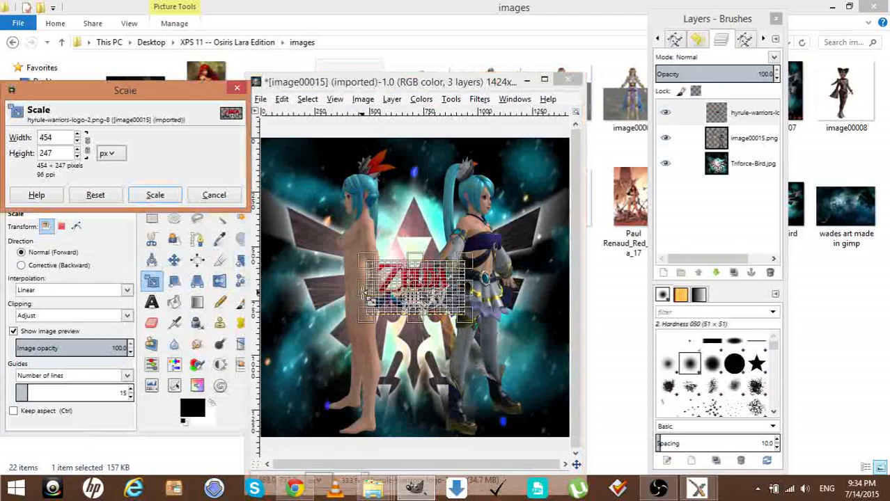
pyautogui.moveTo(431, 277); pyautogui.dragTo(492, 292)
pyautogui.moveTo(408, 259); pyautogui.dragTo(408, 252)
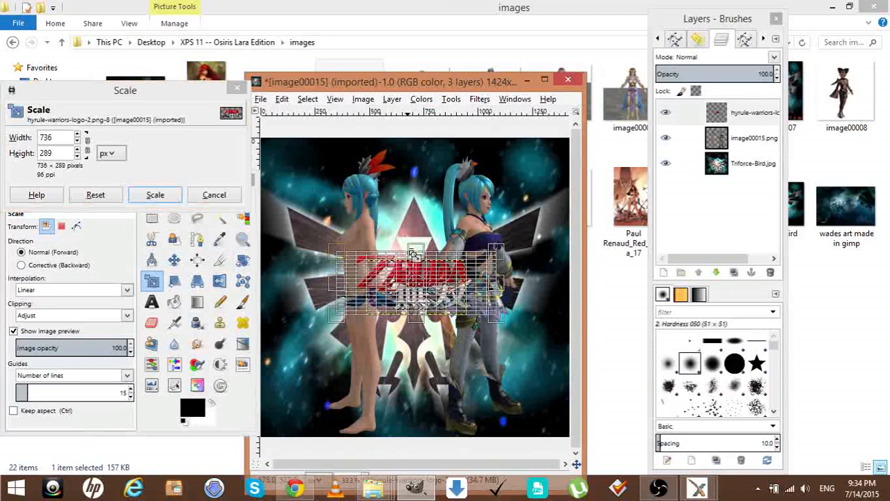
pyautogui.click(155, 195)
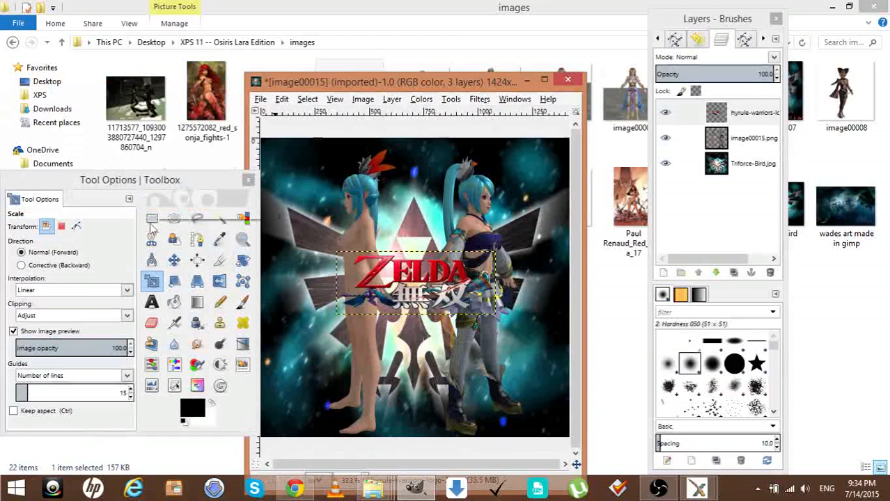
pyautogui.click(174, 259)
pyautogui.click(22, 266)
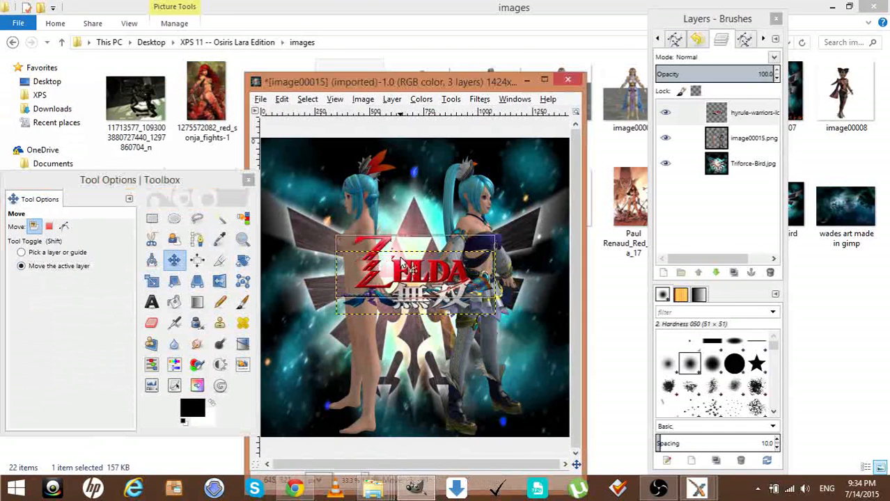
pyautogui.moveTo(407, 300); pyautogui.dragTo(405, 279)
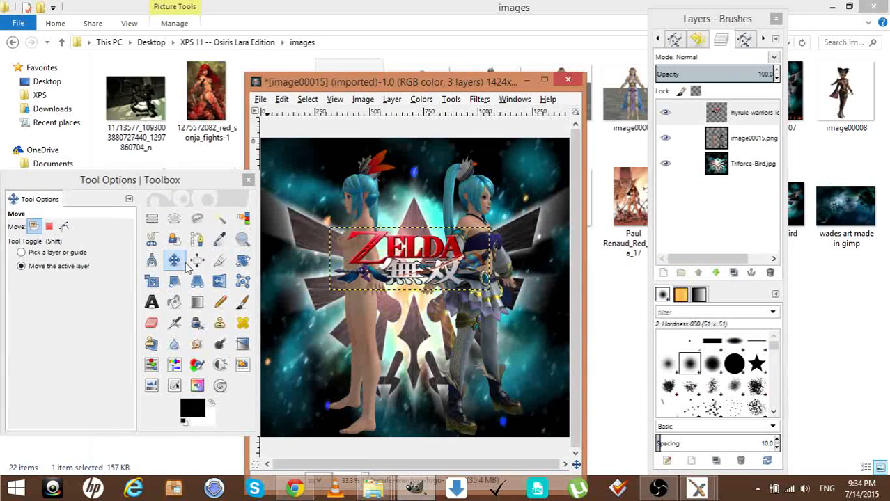
# Widen the Zelda logo layer further on both sides with the Scale tool and shift it slightly down
pyautogui.click(152, 280)
pyautogui.click(380, 261)
pyautogui.moveTo(330, 257); pyautogui.dragTo(315, 257)
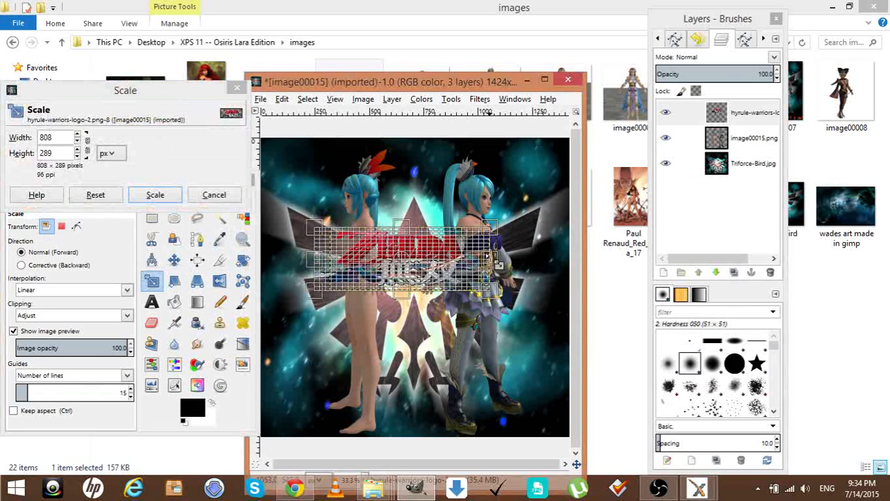
pyautogui.moveTo(497, 259); pyautogui.dragTo(504, 259)
pyautogui.click(155, 195)
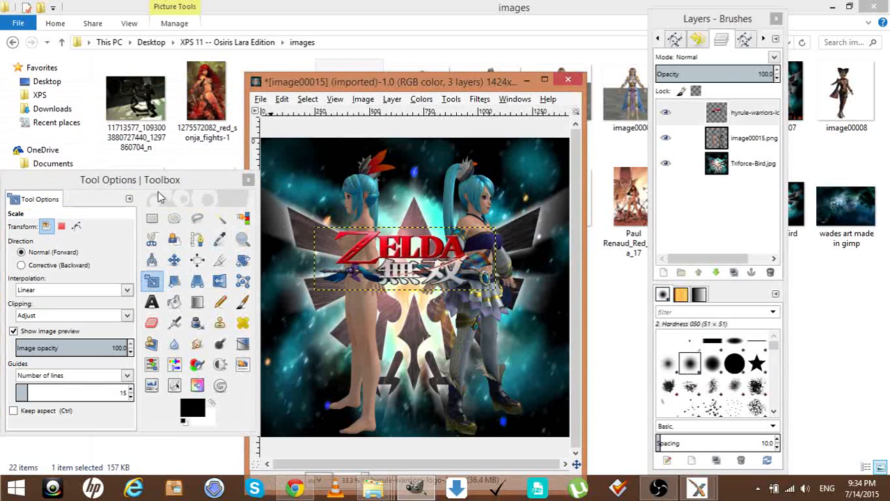
pyautogui.click(174, 260)
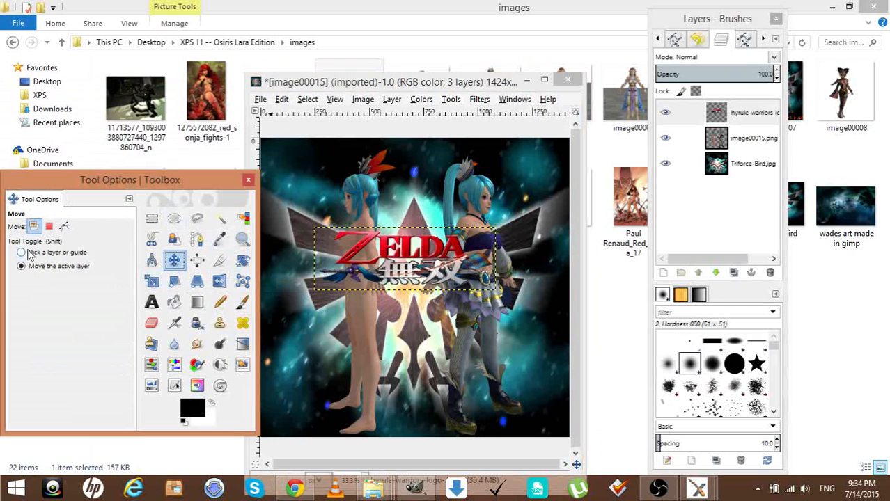
pyautogui.click(427, 259)
pyautogui.moveTo(427, 259); pyautogui.dragTo(428, 262)
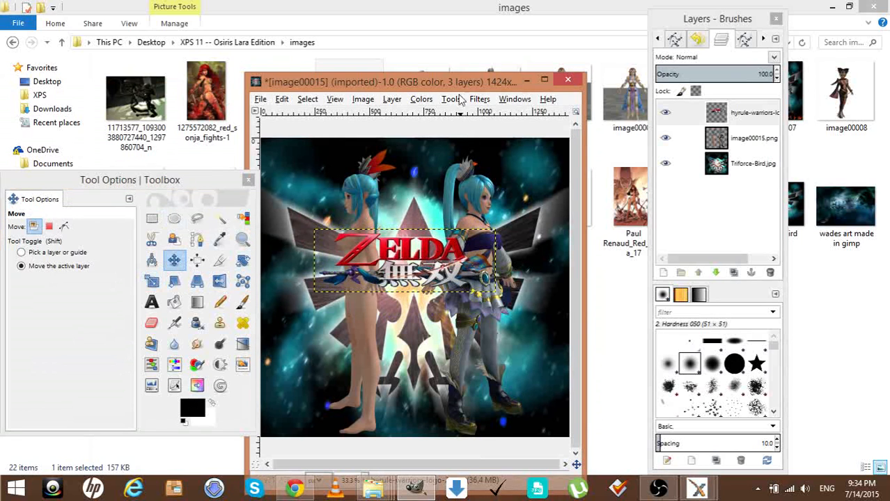
# Add the battle_vixens logo from the images folder as a new layer and maximize the image window
pyautogui.moveTo(482, 82); pyautogui.dragTo(481, 144)
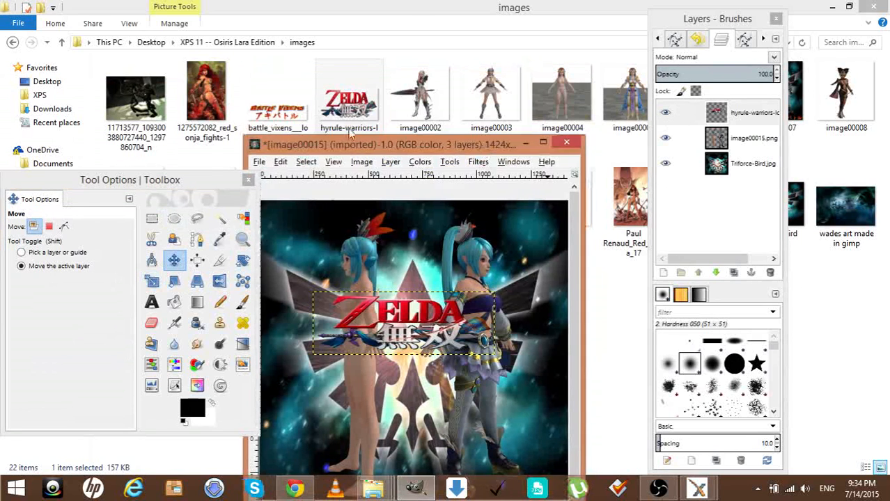
pyautogui.moveTo(392, 204); pyautogui.dragTo(393, 207)
pyautogui.click(543, 142)
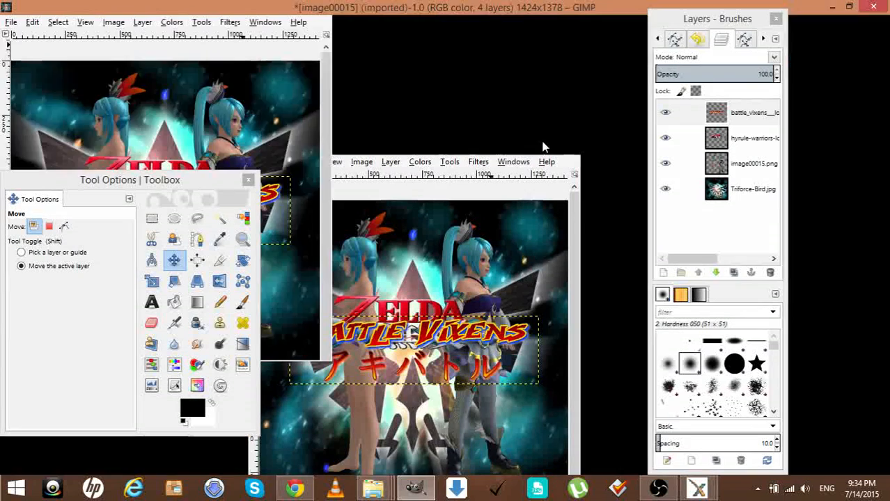
# Delete the English Battle Vixens lettering from the logo layer using a rectangular selection of about 1212 × 258 px
pyautogui.click(152, 219)
pyautogui.moveTo(320, 187); pyautogui.dragTo(583, 242)
pyautogui.press('Delete')
pyautogui.click(325, 315)
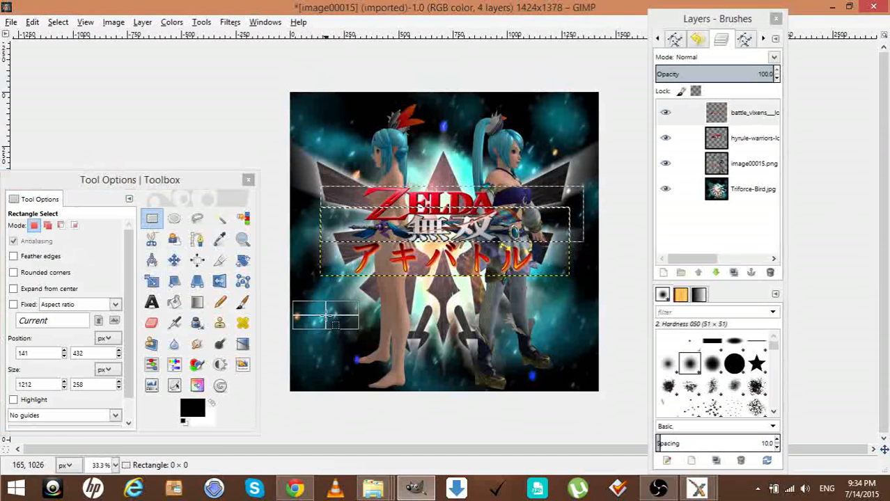
pyautogui.click(152, 281)
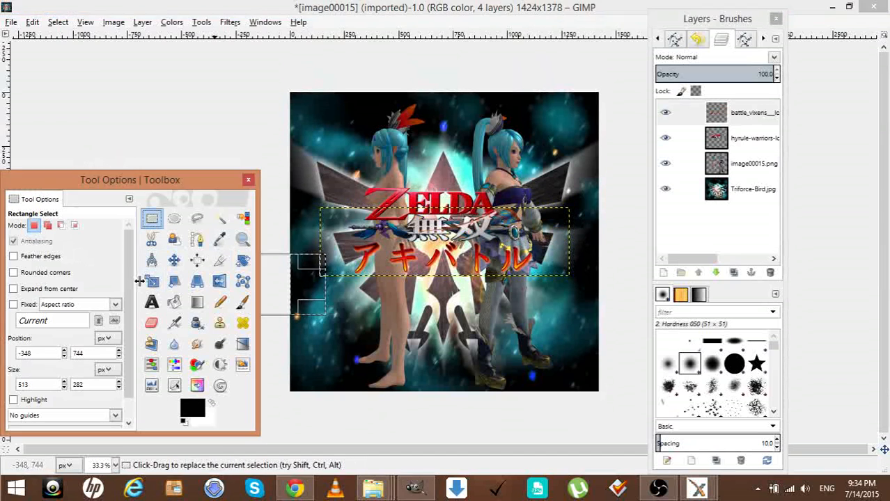
pyautogui.click(390, 236)
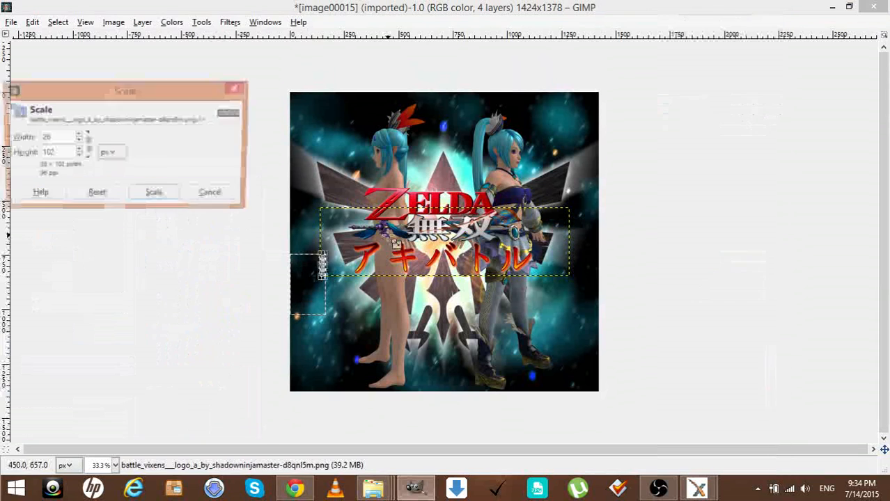
pyautogui.click(212, 195)
# Scale the unselected Japanese lettering layer to about 529 × 273 px and move it to the image's upper right corner
pyautogui.click(152, 218)
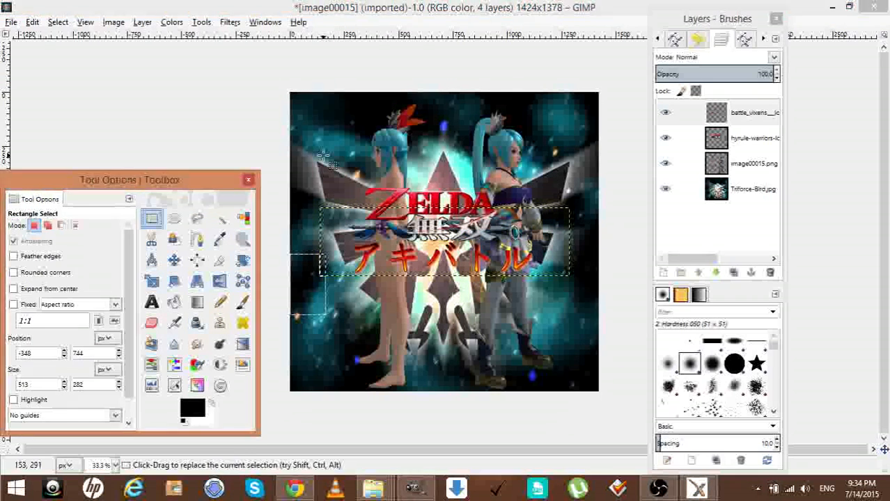
pyautogui.click(152, 280)
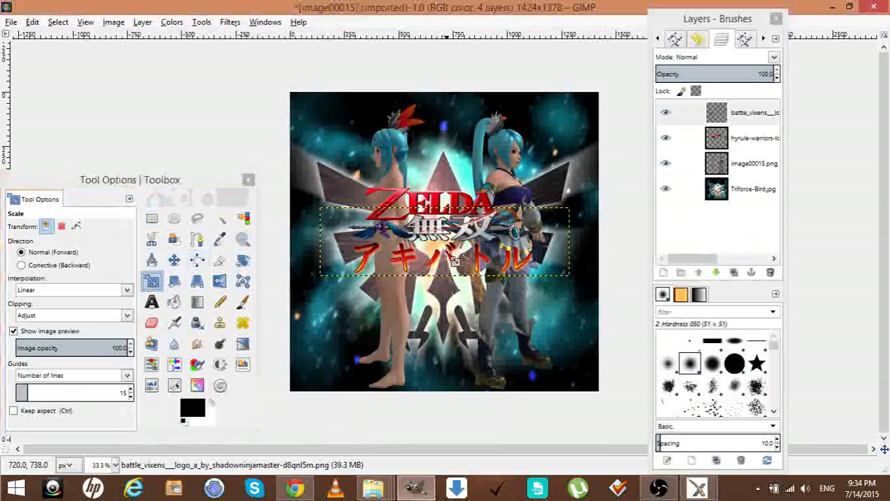
pyautogui.click(333, 251)
pyautogui.moveTo(316, 245); pyautogui.dragTo(449, 245)
pyautogui.moveTo(514, 204); pyautogui.dragTo(513, 213)
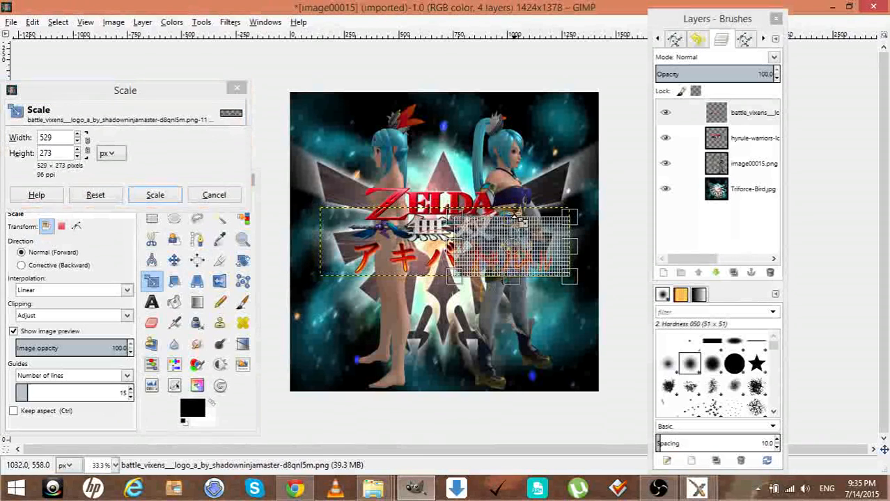
pyautogui.click(167, 195)
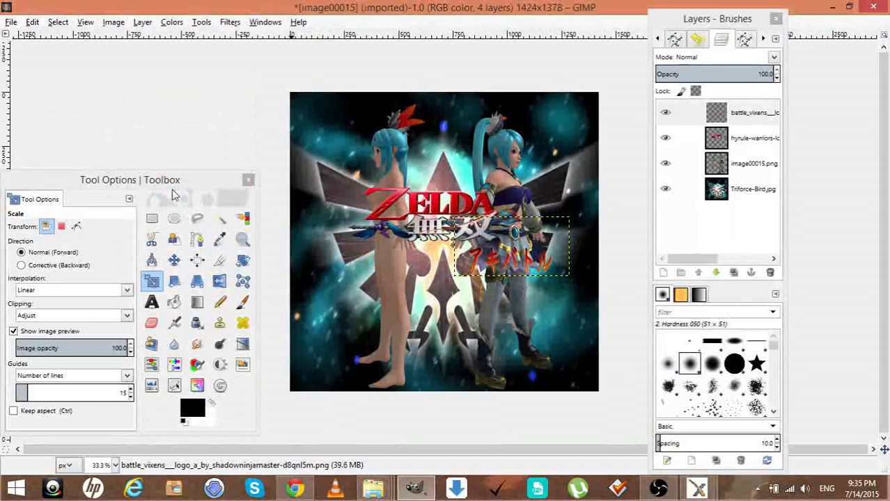
pyautogui.click(174, 260)
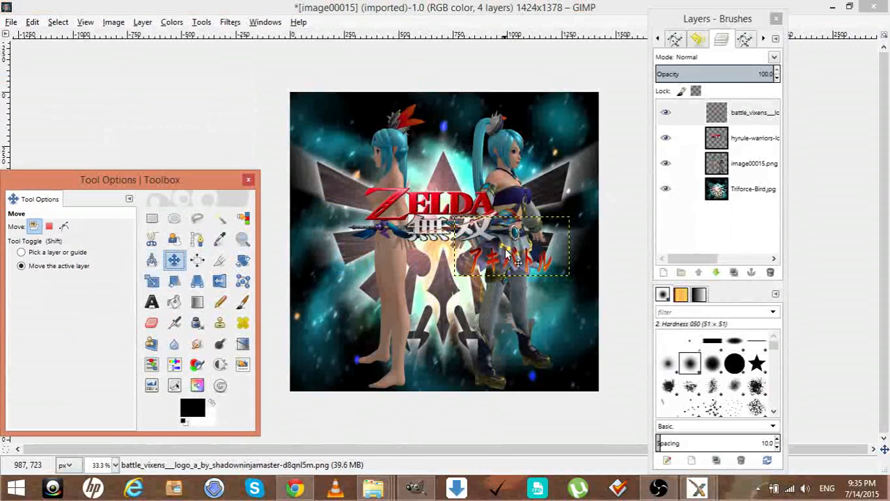
pyautogui.moveTo(507, 261); pyautogui.dragTo(547, 99)
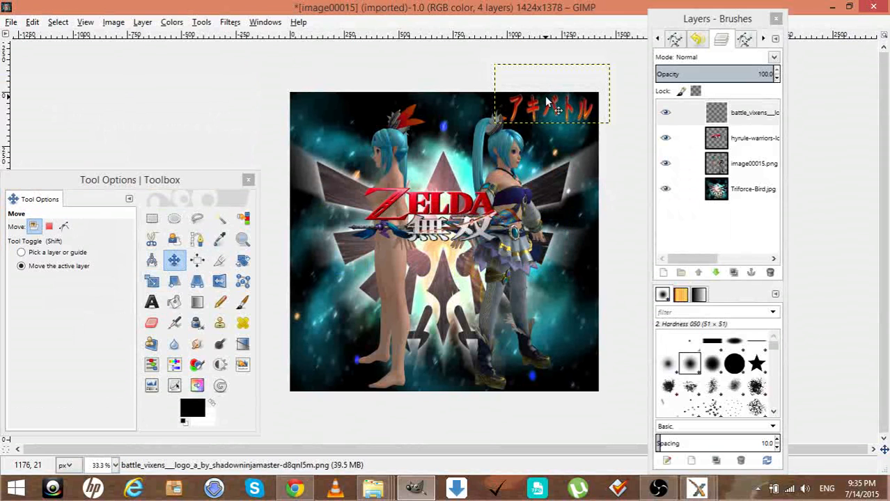
# Overwrite image00015.png with the logo-decorated composition, close the image discarding the unsaved project changes, and exit GIMP
pyautogui.click(11, 23)
pyautogui.click(57, 185)
pyautogui.moveTo(446, 7); pyautogui.dragTo(453, 38)
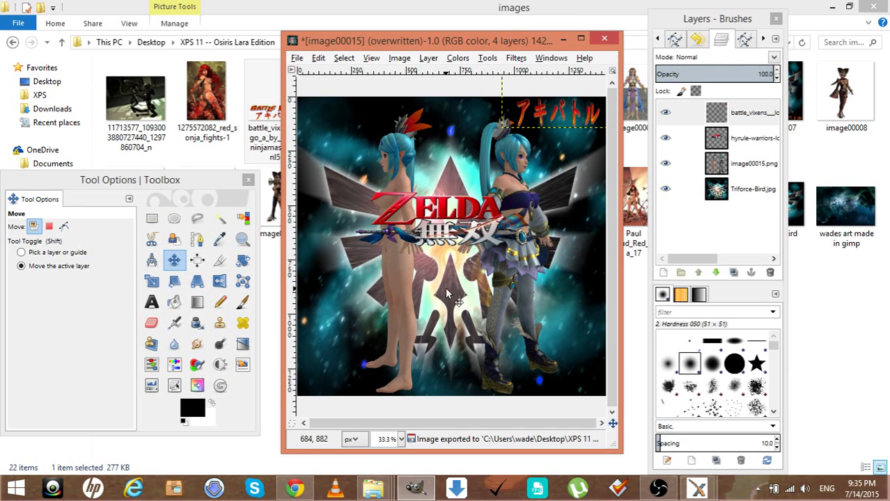
pyautogui.click(602, 39)
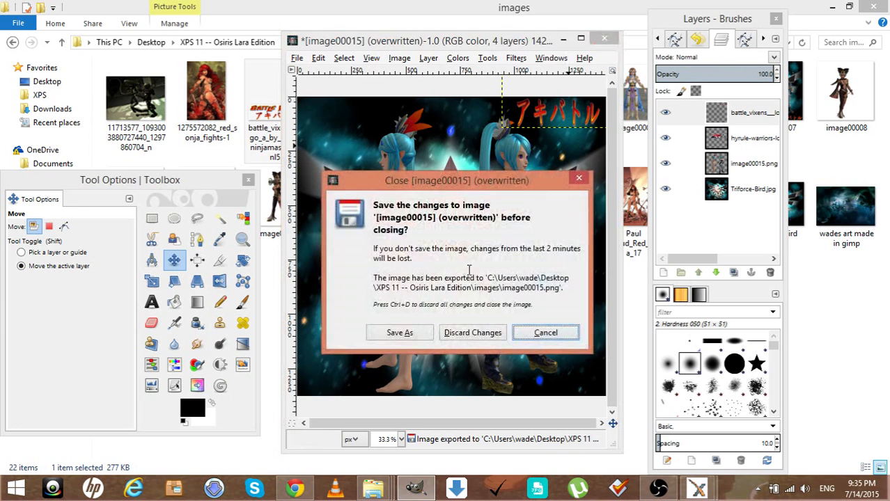
pyautogui.click(470, 332)
pyautogui.click(394, 38)
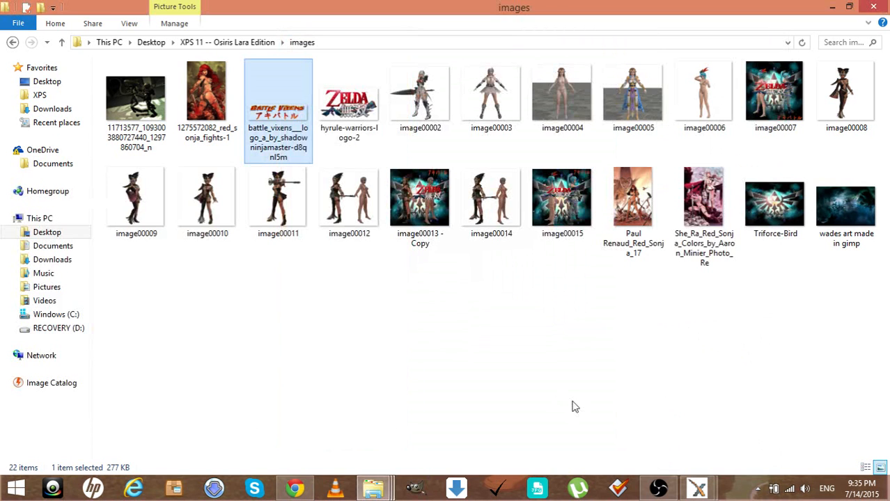
pyautogui.click(658, 489)
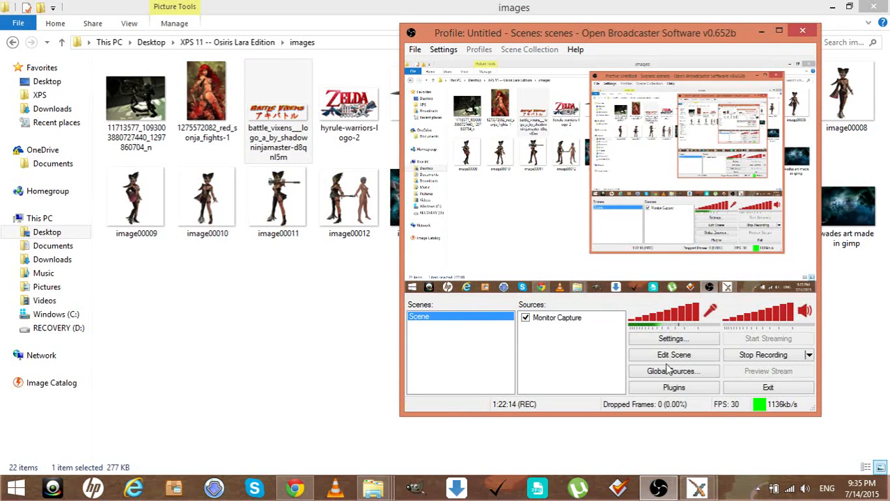
pyautogui.click(329, 389)
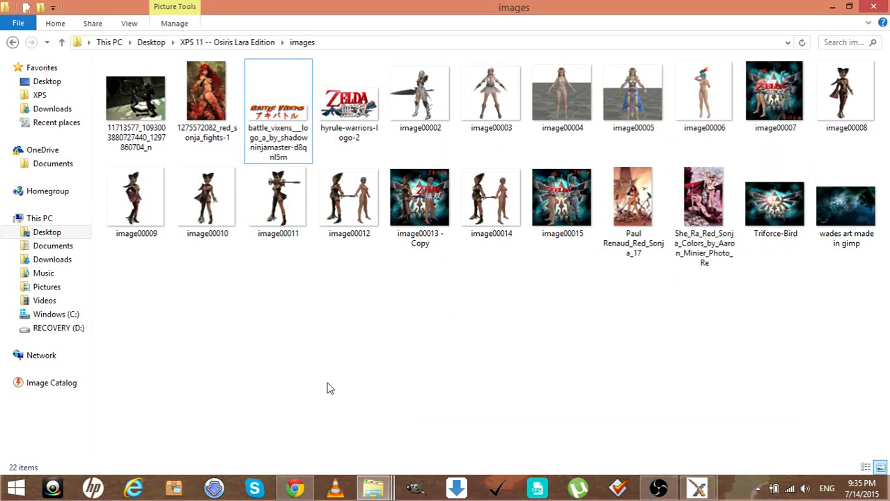
# Switch to Chrome and open the account's own DeviantArt profile page from the notifications page
pyautogui.click(295, 490)
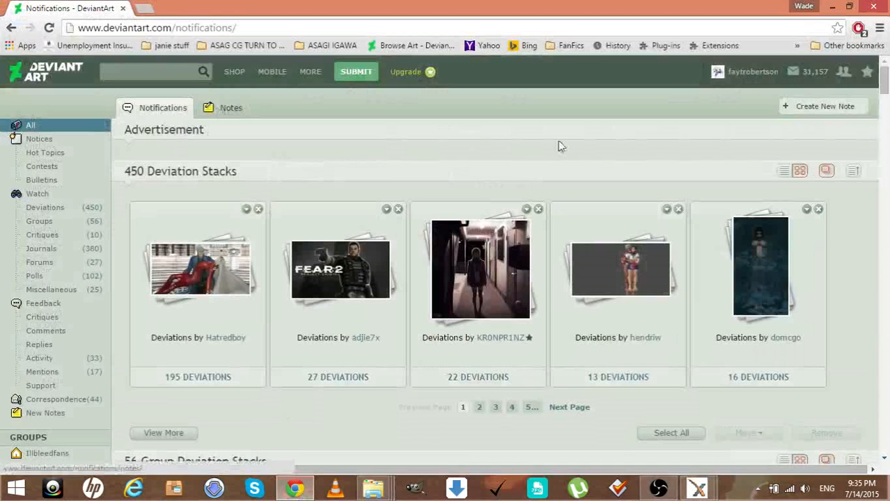
pyautogui.click(751, 69)
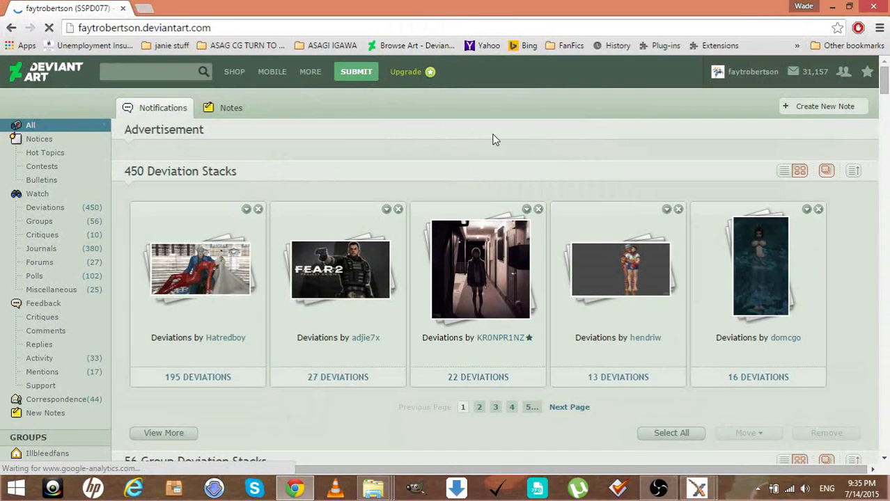
pyautogui.click(658, 488)
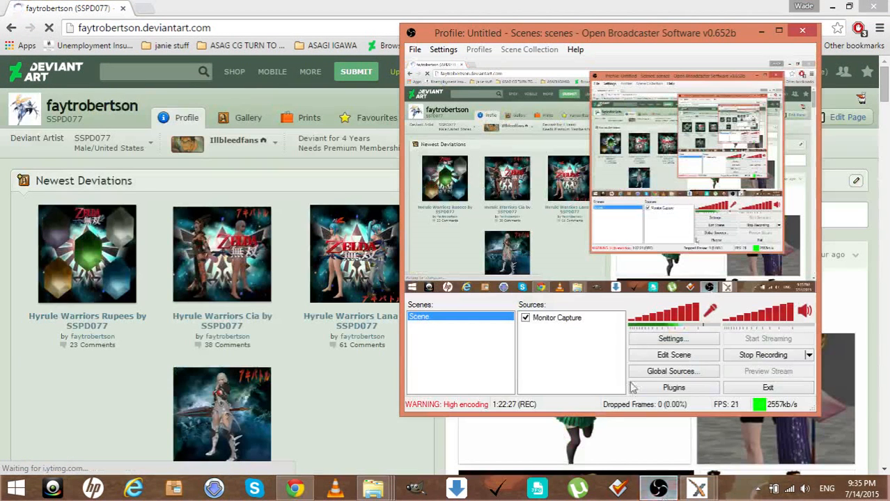